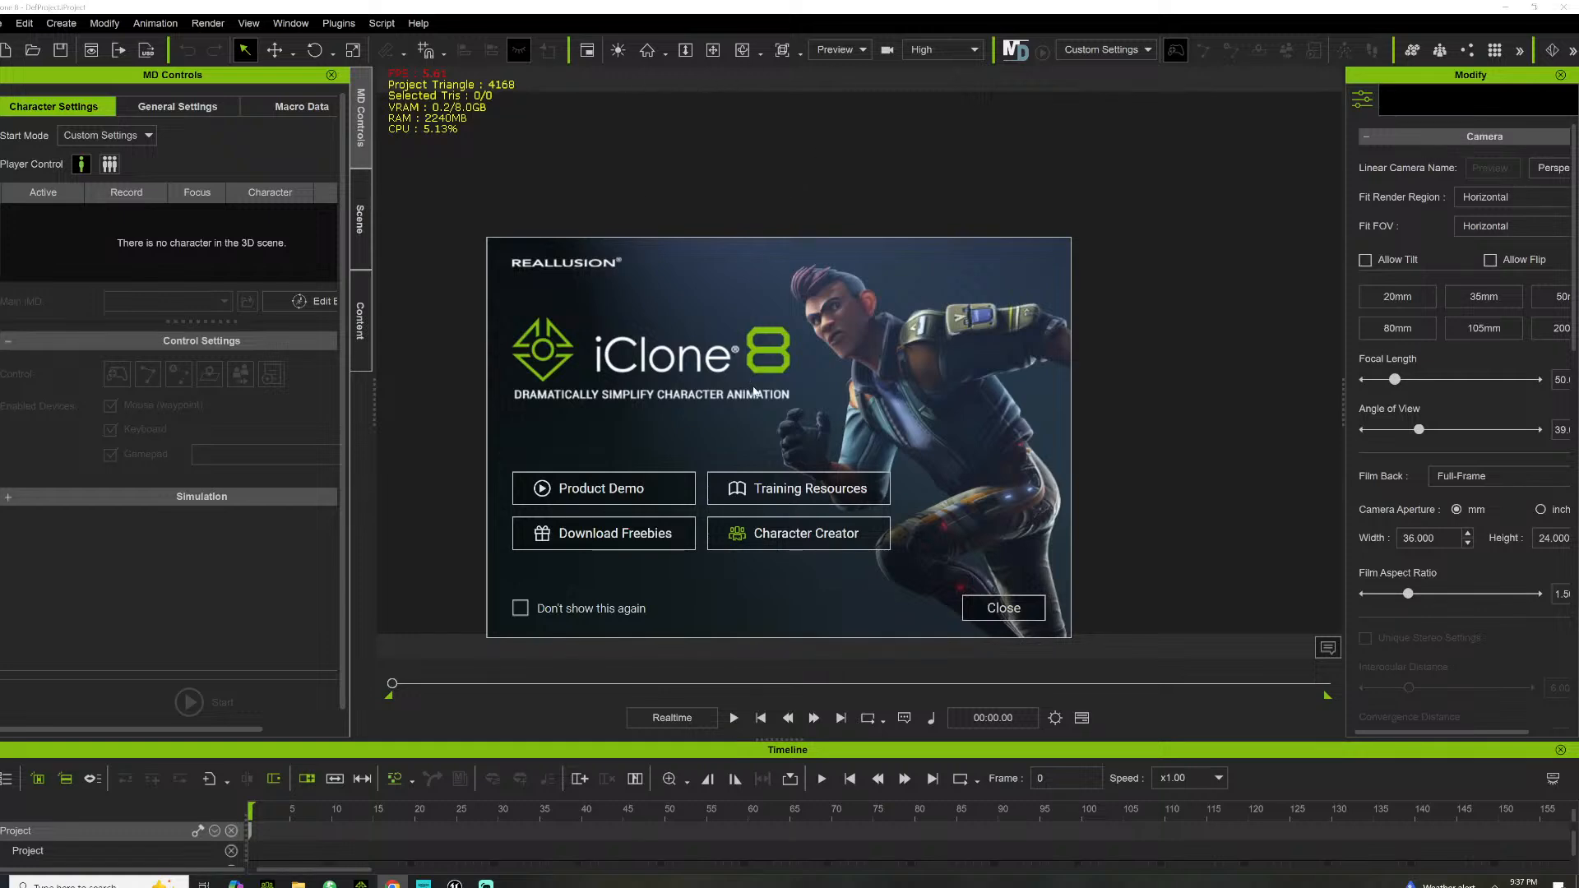
Dismiss the iClone welcome screen and open the content library's template packs
{"action": "left_click", "coordinate": [967, 608]}
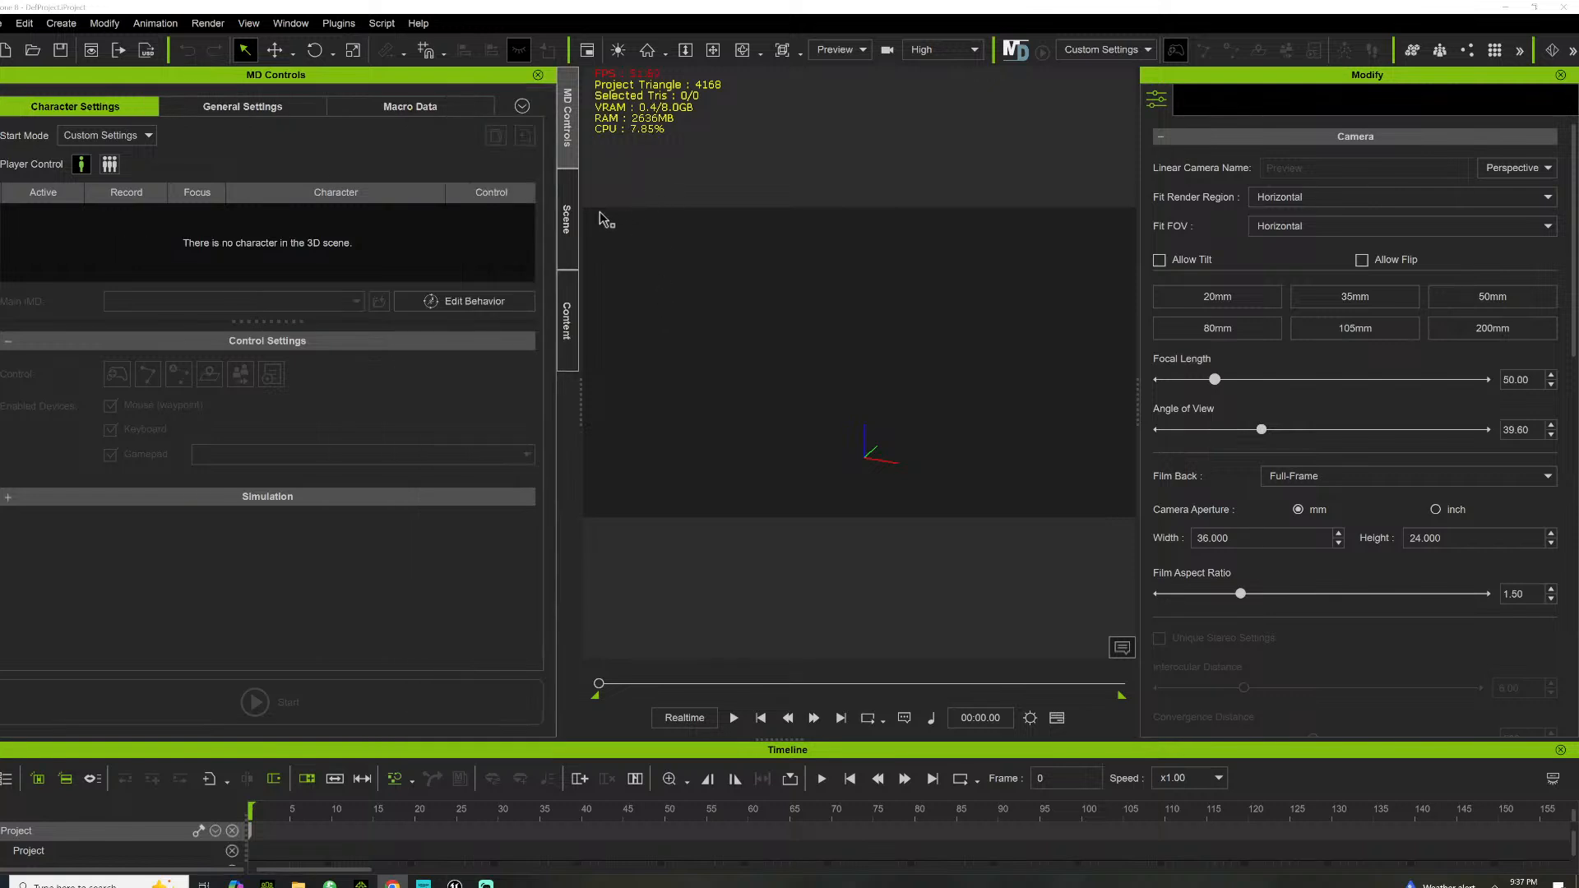
{"action": "left_click", "coordinate": [566, 321]}
{"action": "left_click", "coordinate": [20, 409]}
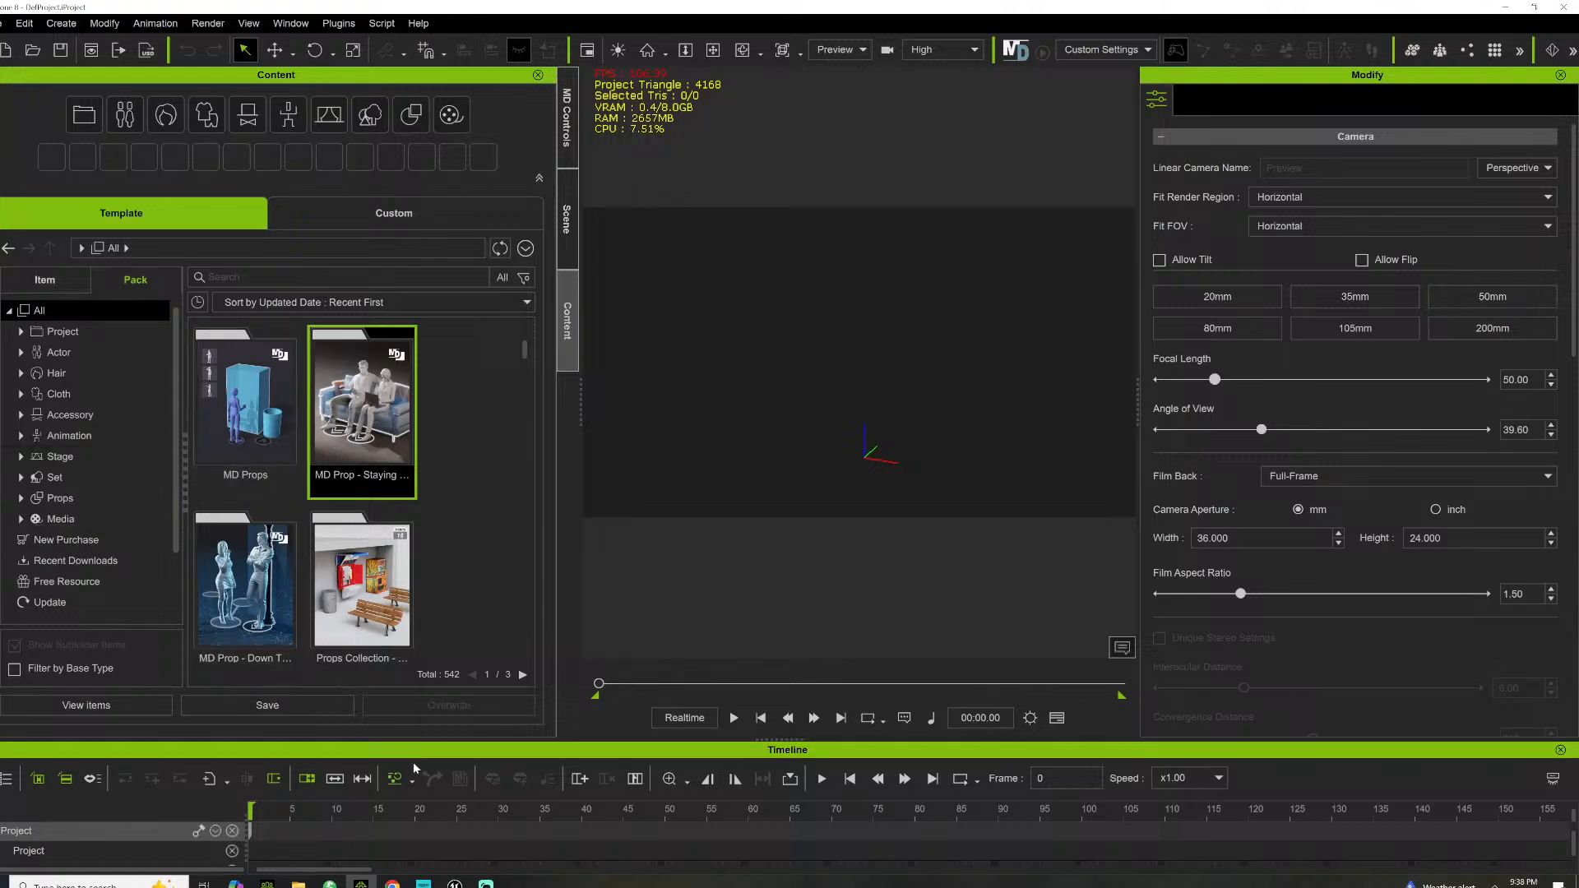
Switch to the ENDGAME_5_3 project in Unreal Engine and open the CHELSEA level from Content/SETS/UK/LONDON
{"action": "mouse_move", "coordinate": [456, 879]}
{"action": "left_click", "coordinate": [513, 818]}
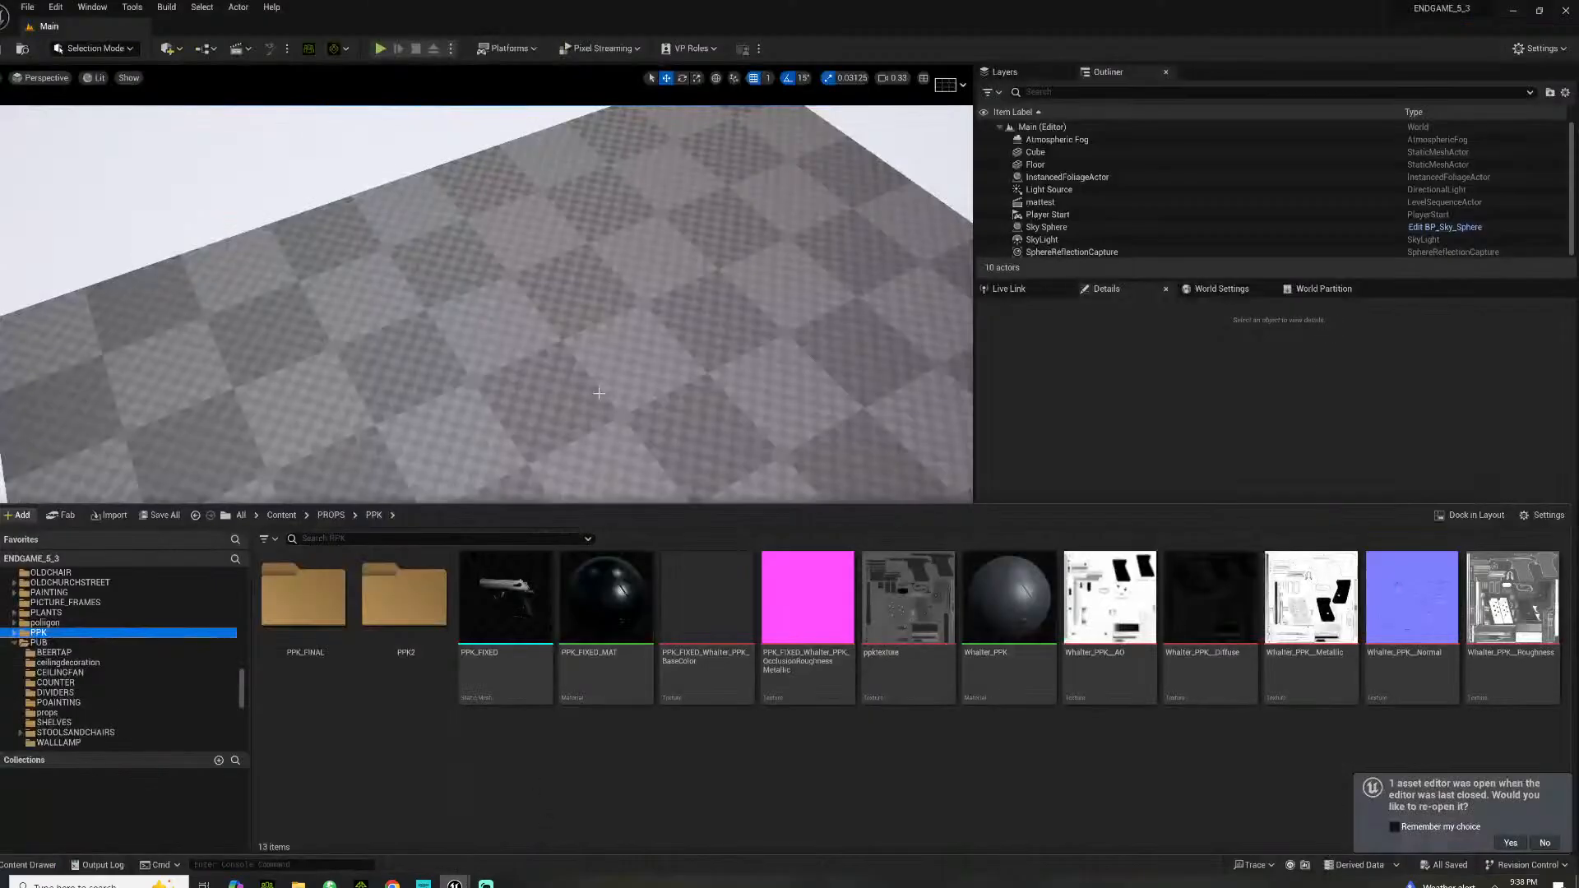
{"action": "right_click_drag", "start_coordinate": [699, 263], "coordinate": [658, 296]}
{"action": "right_click_drag", "start_coordinate": [603, 352], "coordinate": [284, 175]}
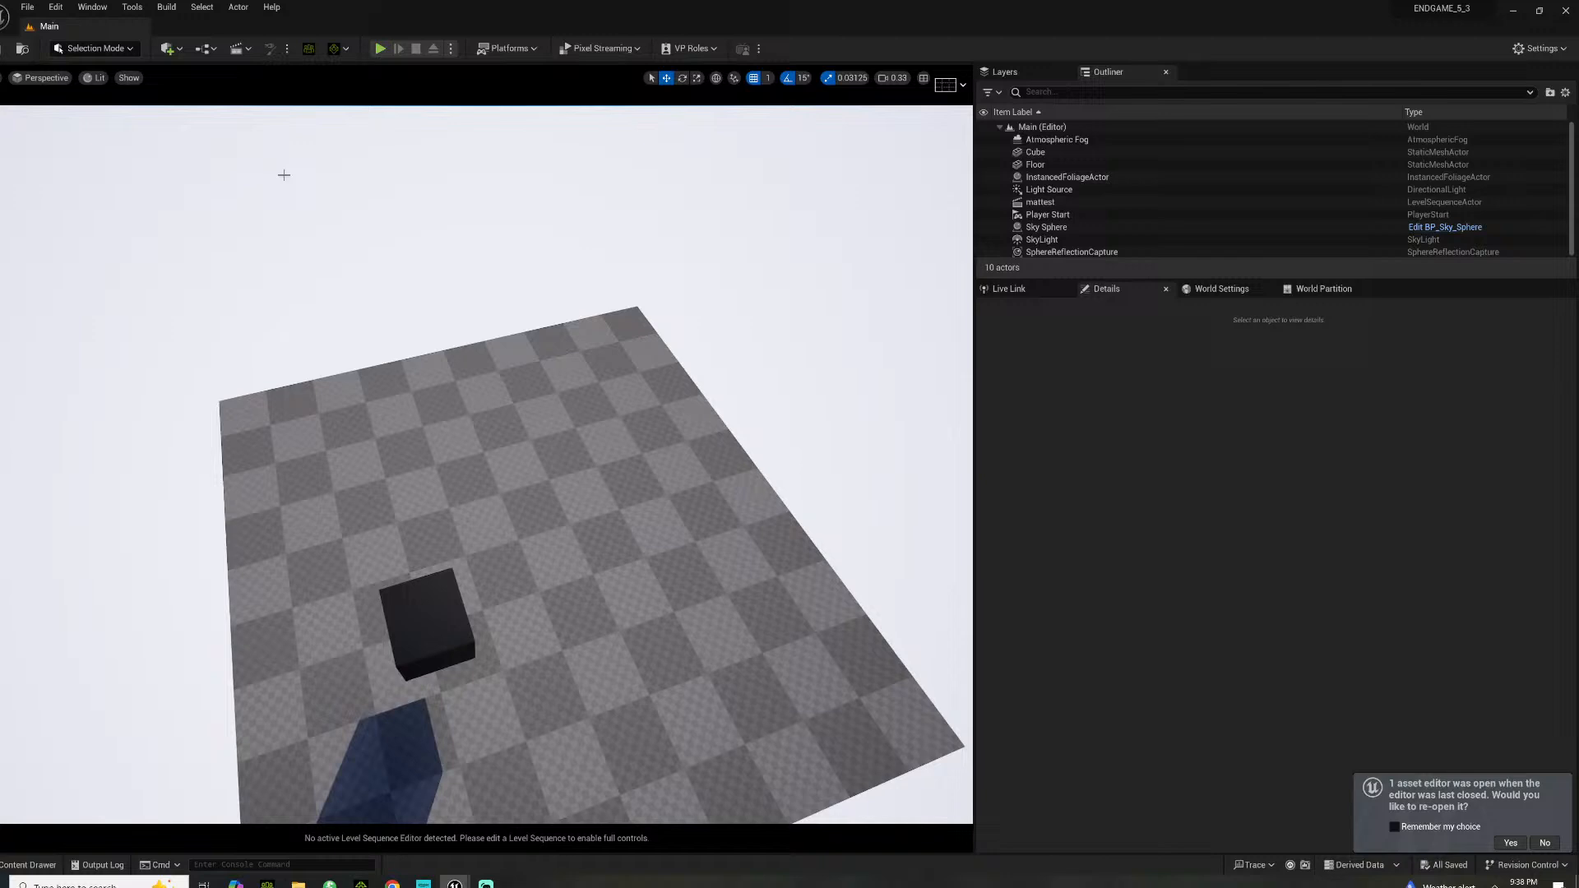
{"action": "left_click", "coordinate": [26, 865]}
{"action": "scroll", "coordinate": [51, 694], "scroll_direction": "down", "scroll_amount": 5}
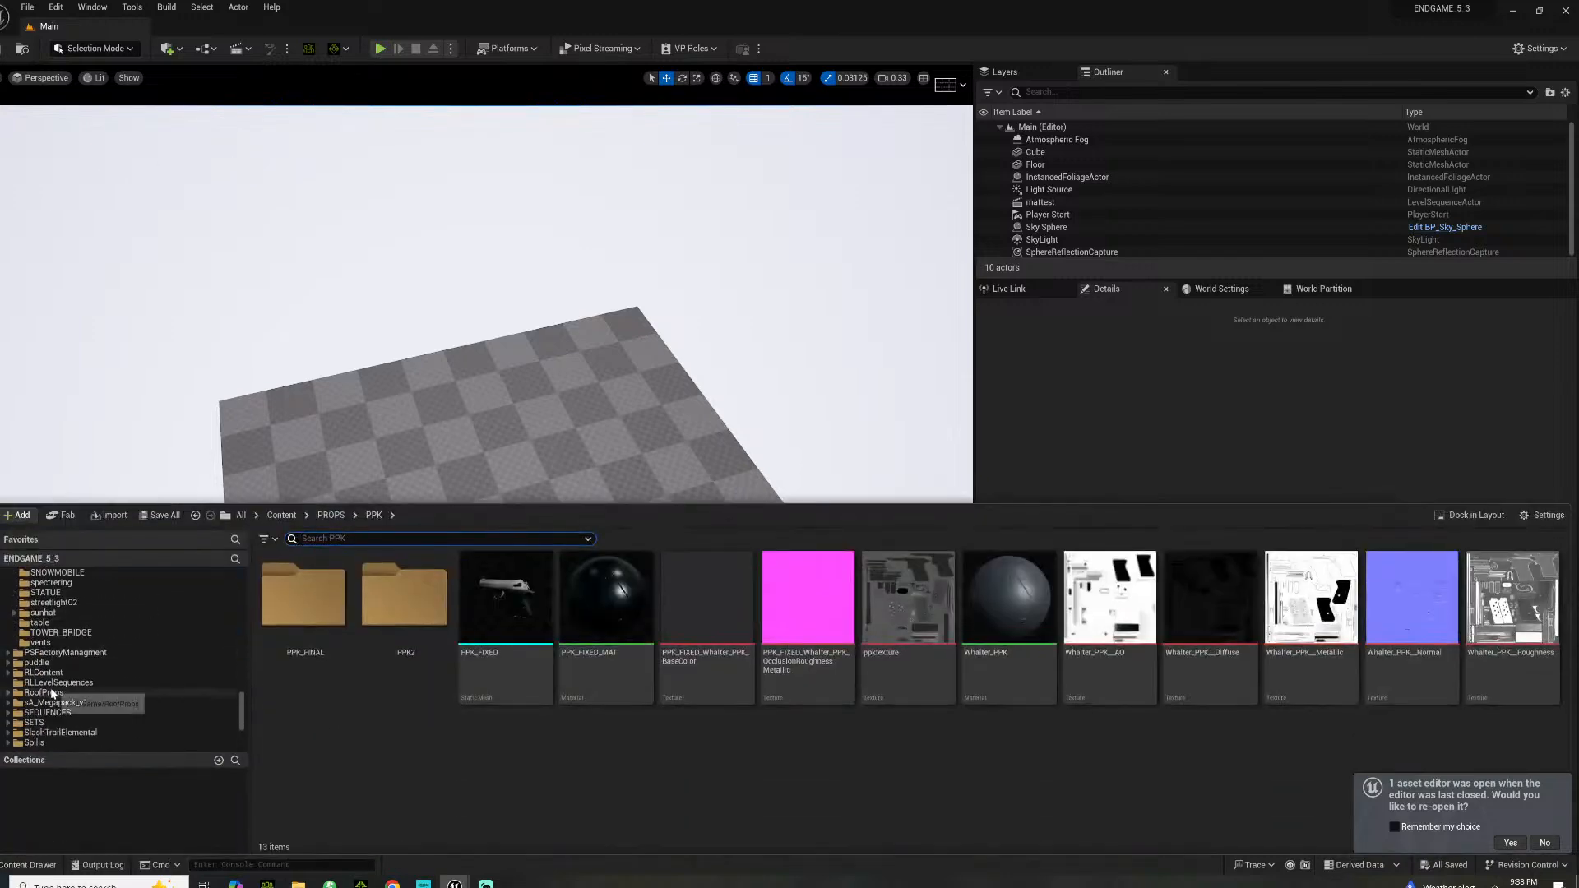
{"action": "scroll", "coordinate": [55, 686], "scroll_direction": "down", "scroll_amount": 2}
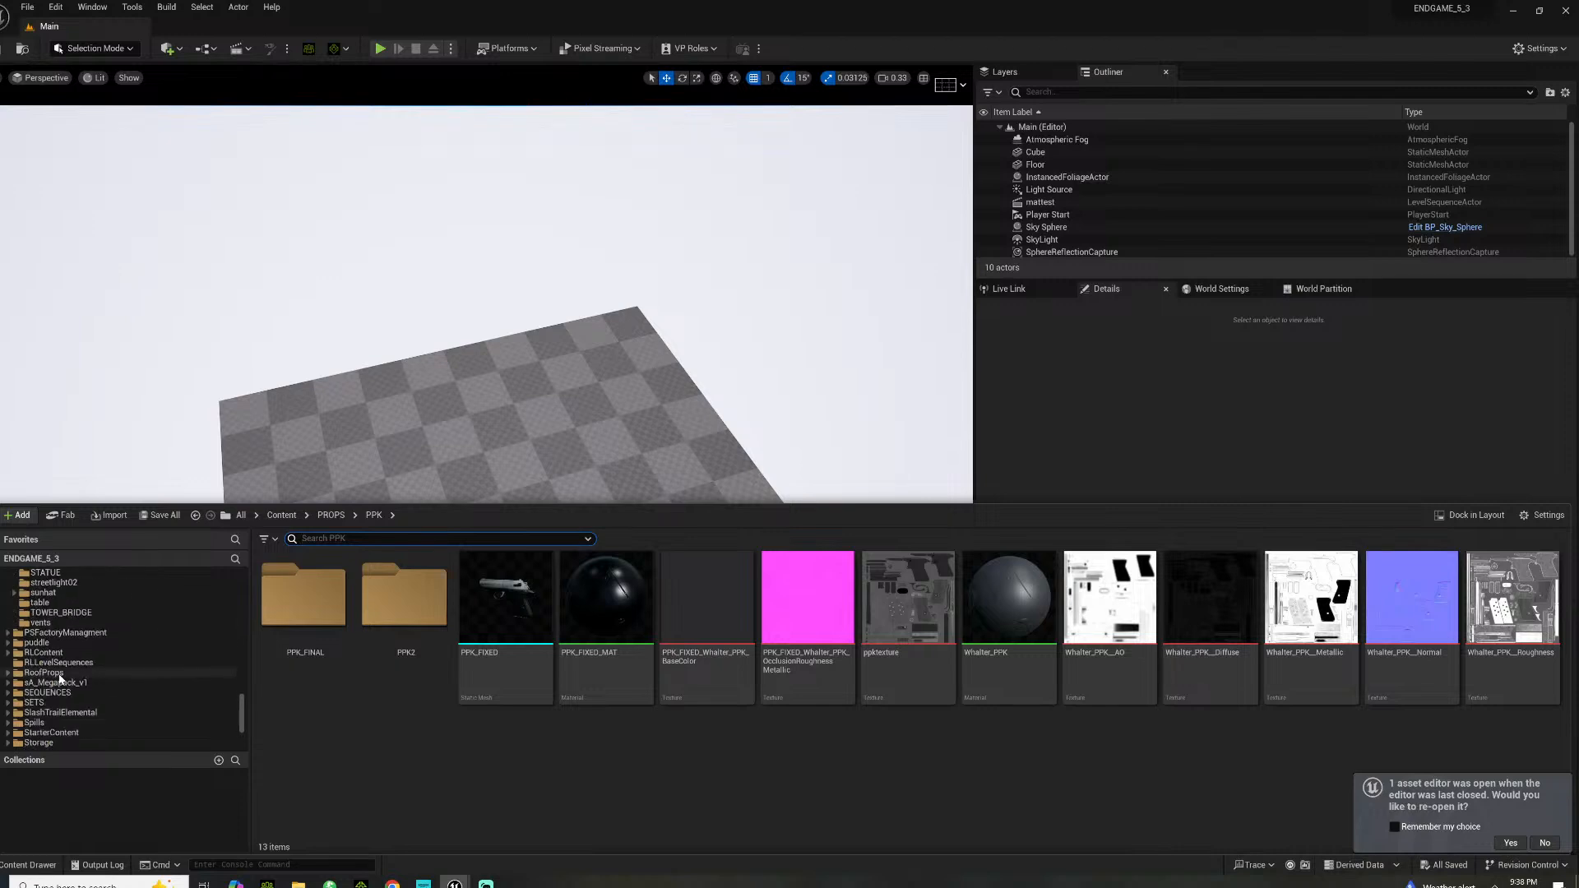
{"action": "scroll", "coordinate": [59, 679], "scroll_direction": "down", "scroll_amount": 4}
{"action": "left_click", "coordinate": [34, 622]}
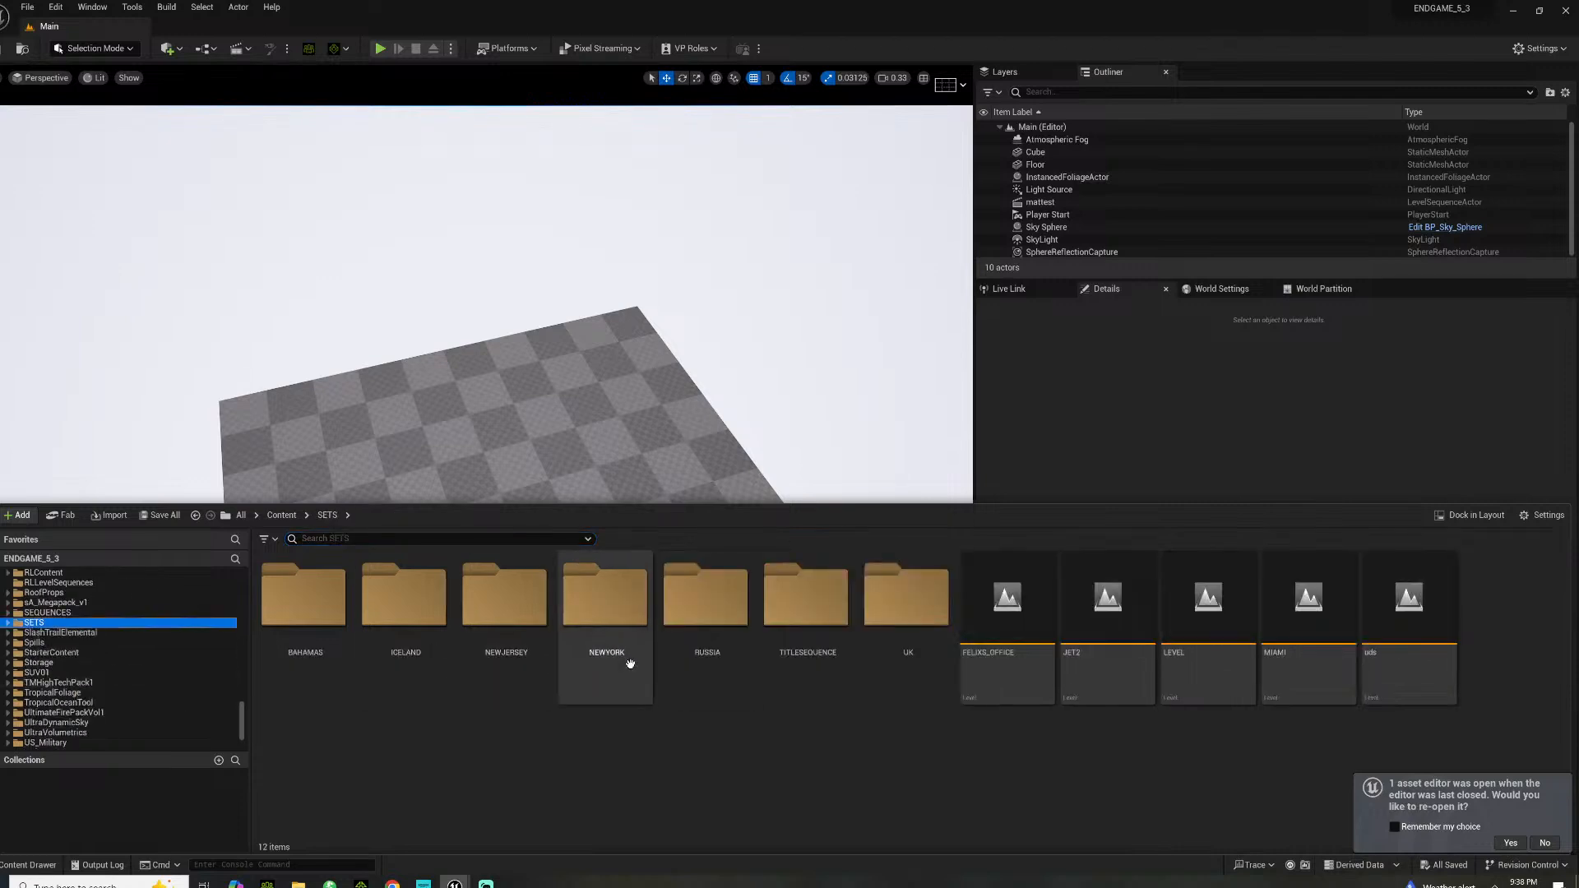
{"action": "double_click", "coordinate": [876, 647]}
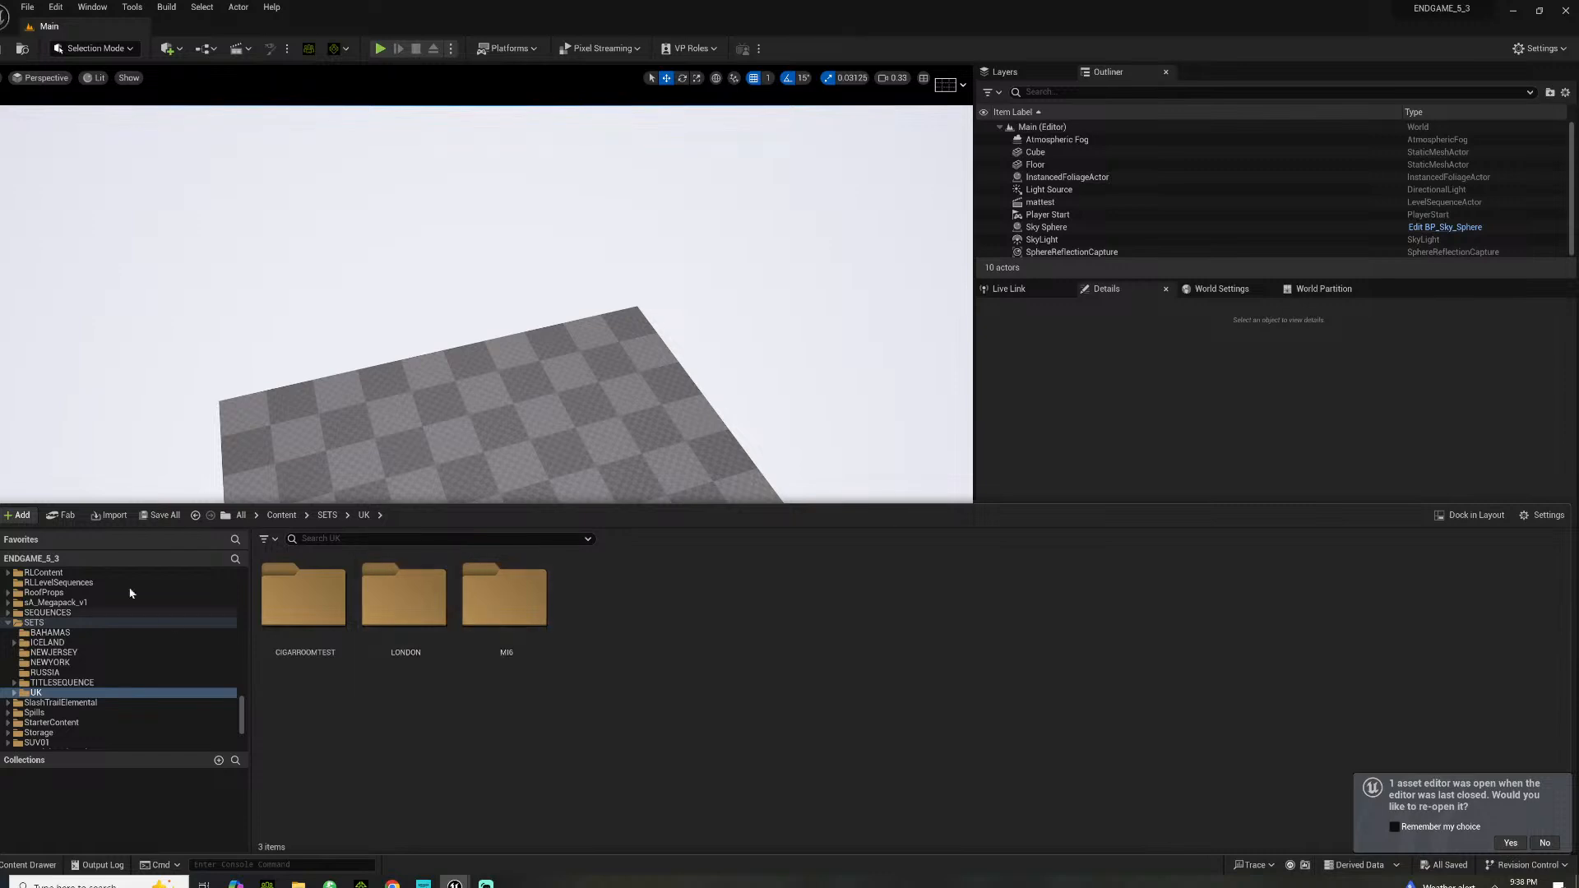
{"action": "double_click", "coordinate": [424, 645]}
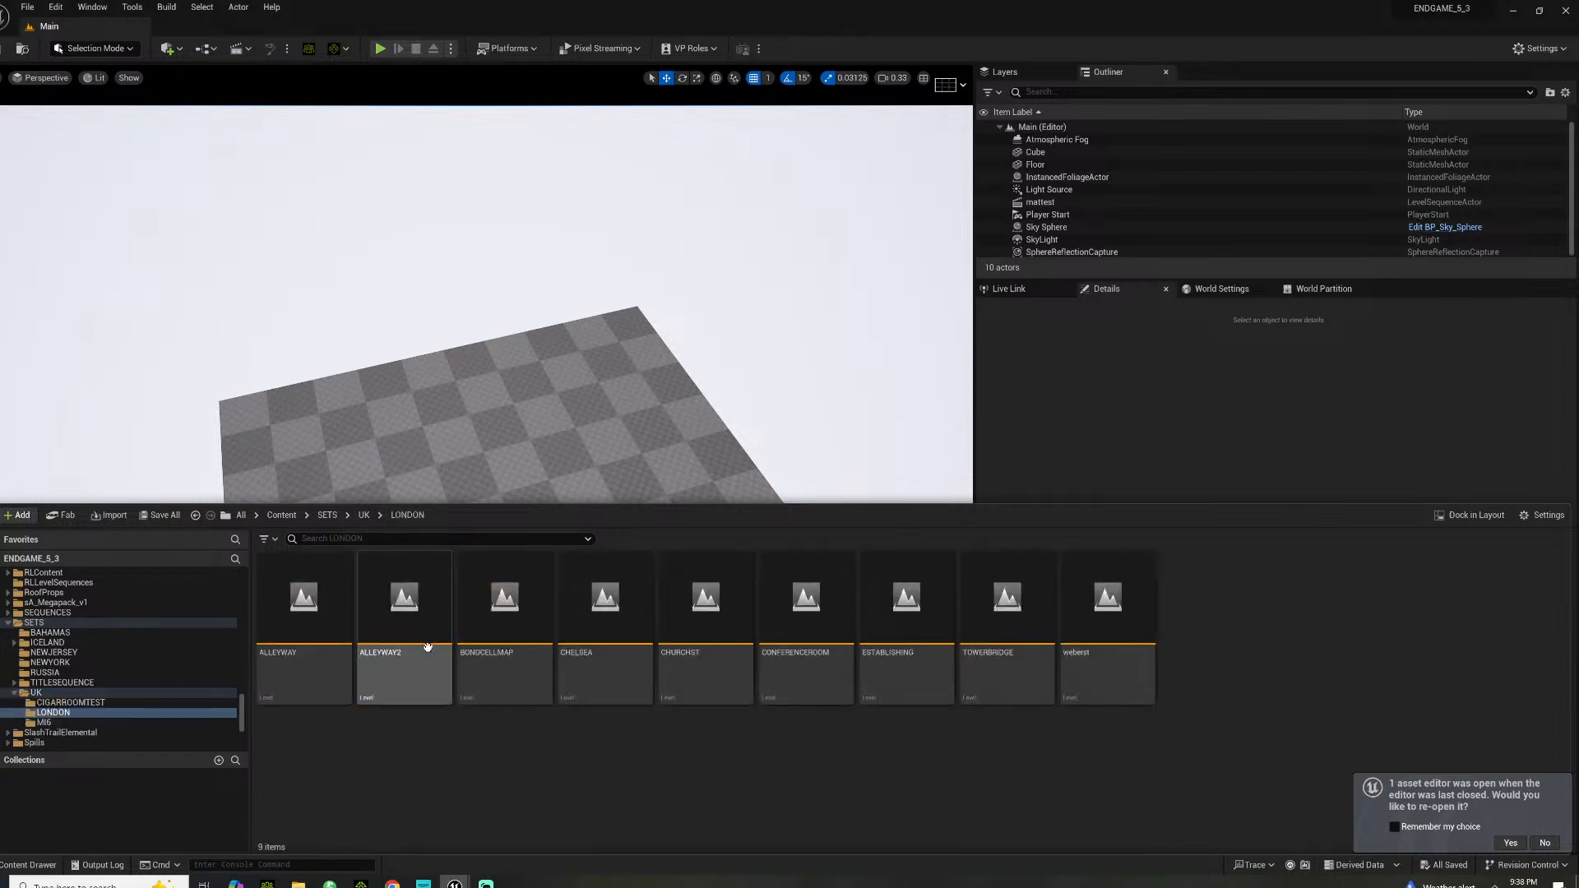
{"action": "double_click", "coordinate": [592, 650]}
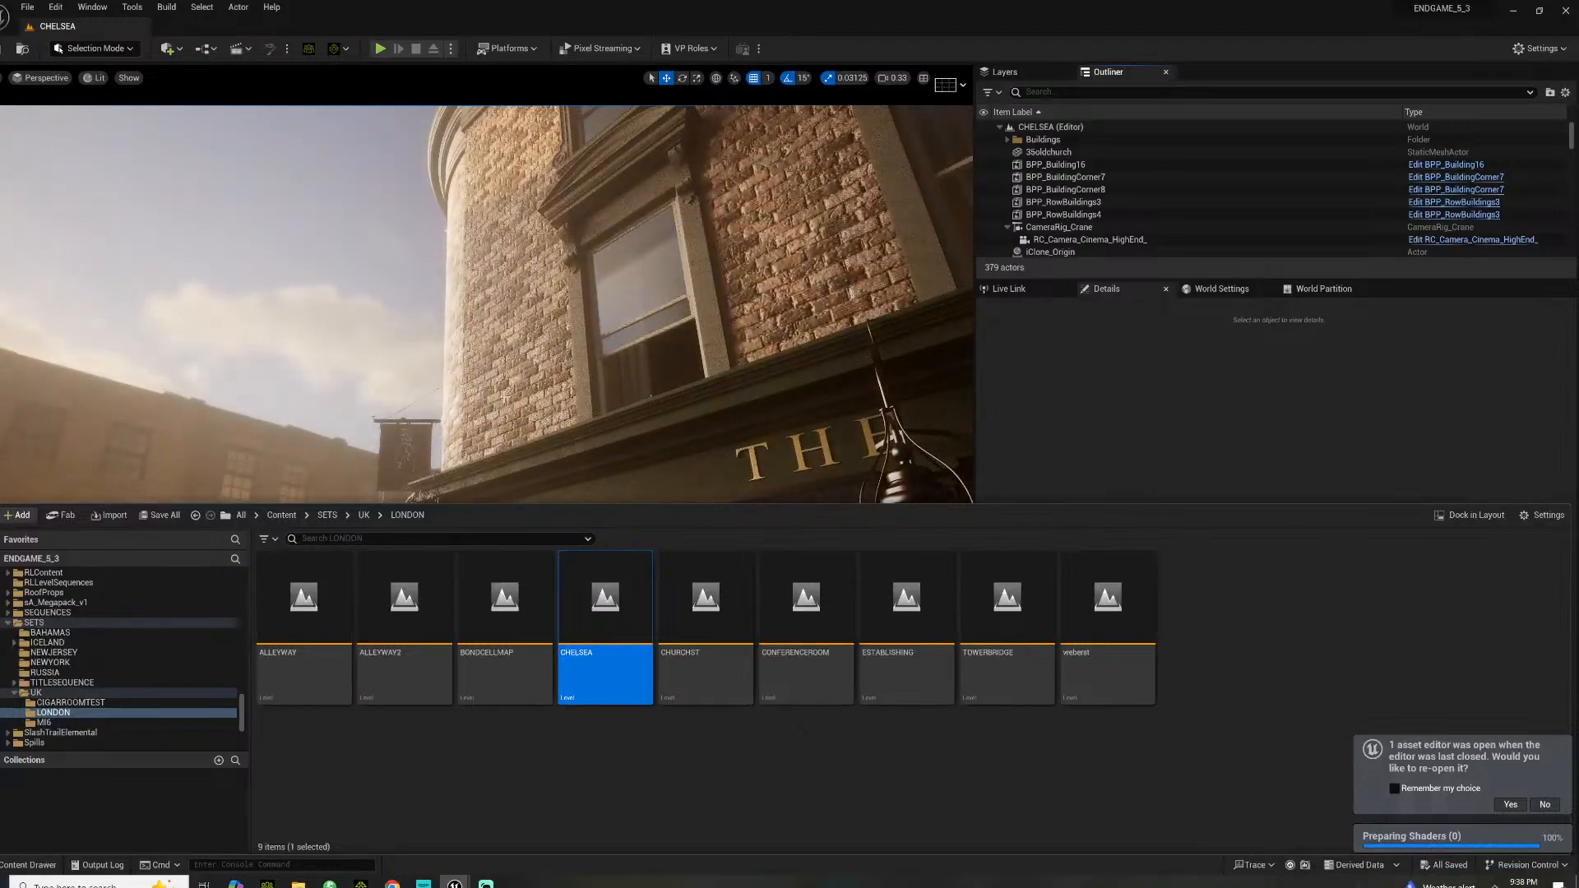
Fly the view through the CHELSEA level into the pub and examine the bar counter and shelves
{"action": "key", "text": "ctrl+space"}
{"action": "key", "text": "s"}
{"action": "right_click_drag", "start_coordinate": [487, 464], "coordinate": [589, 471]}
{"action": "key", "text": "w"}
{"action": "key", "text": "w"}
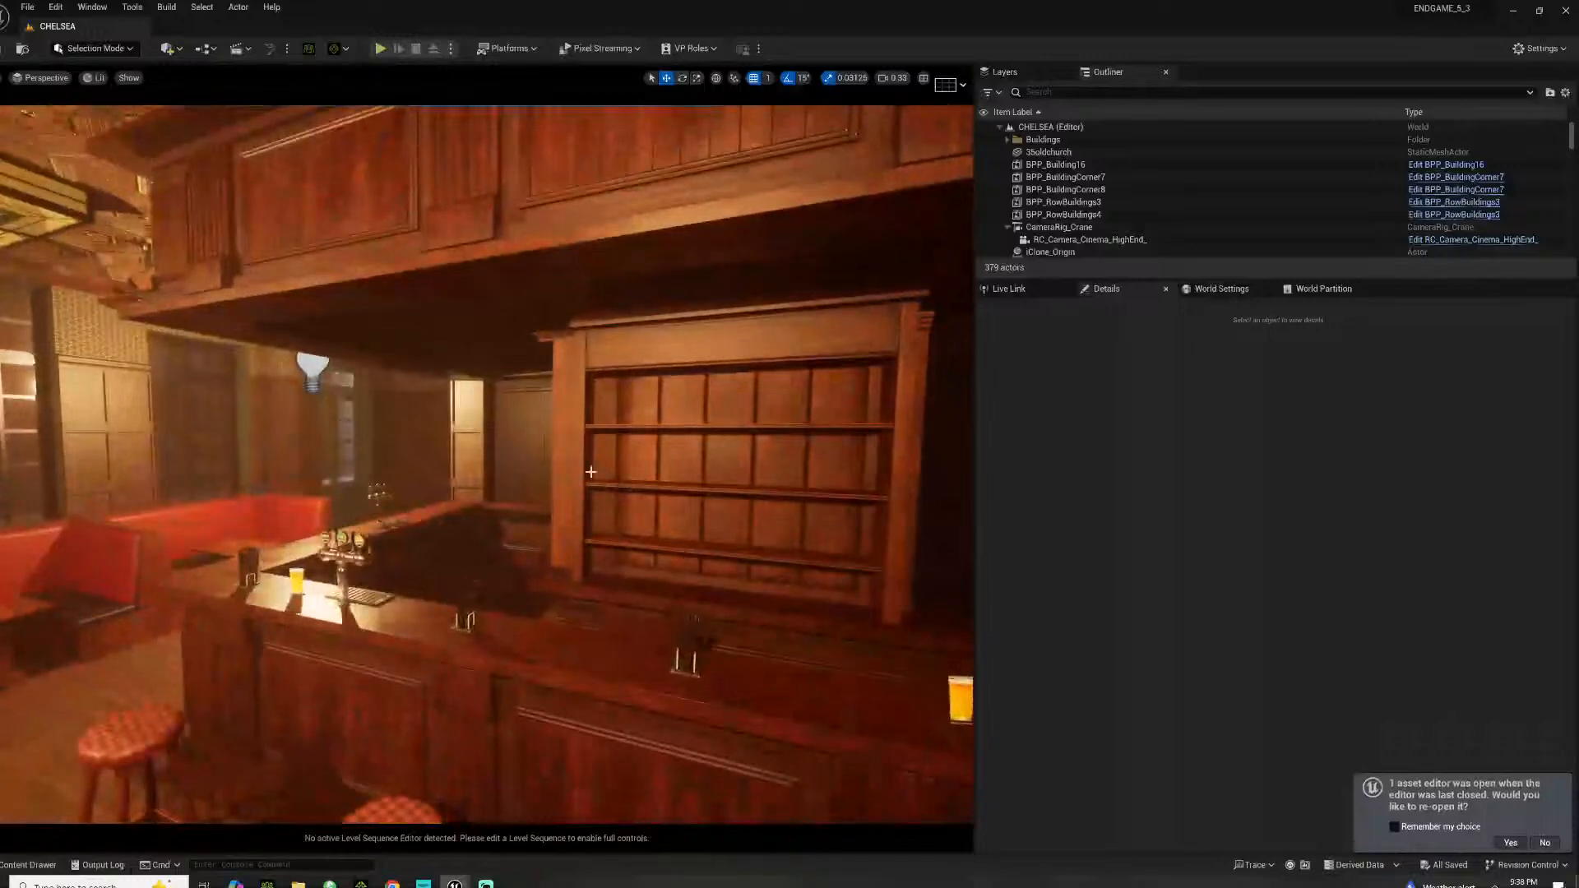
Browse the static meshes in the Fuel_Bar mesh folder to see which bar assets the set uses
{"action": "left_click", "coordinate": [16, 865]}
{"action": "scroll", "coordinate": [53, 644], "scroll_direction": "up", "scroll_amount": 10}
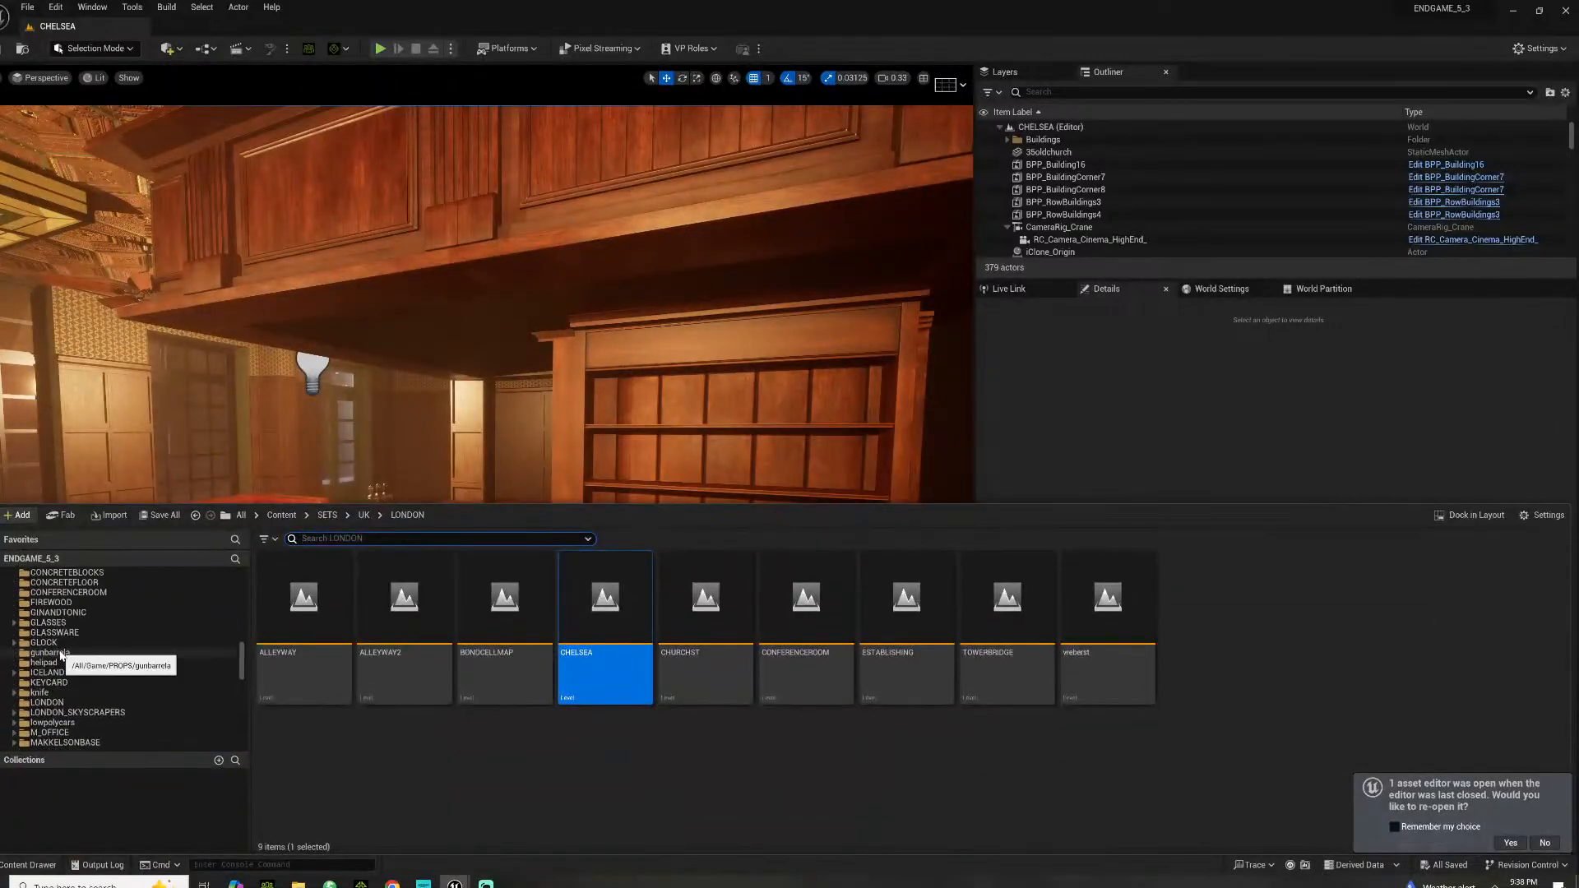
{"action": "scroll", "coordinate": [81, 642], "scroll_direction": "up", "scroll_amount": 5}
{"action": "scroll", "coordinate": [78, 645], "scroll_direction": "up", "scroll_amount": 10}
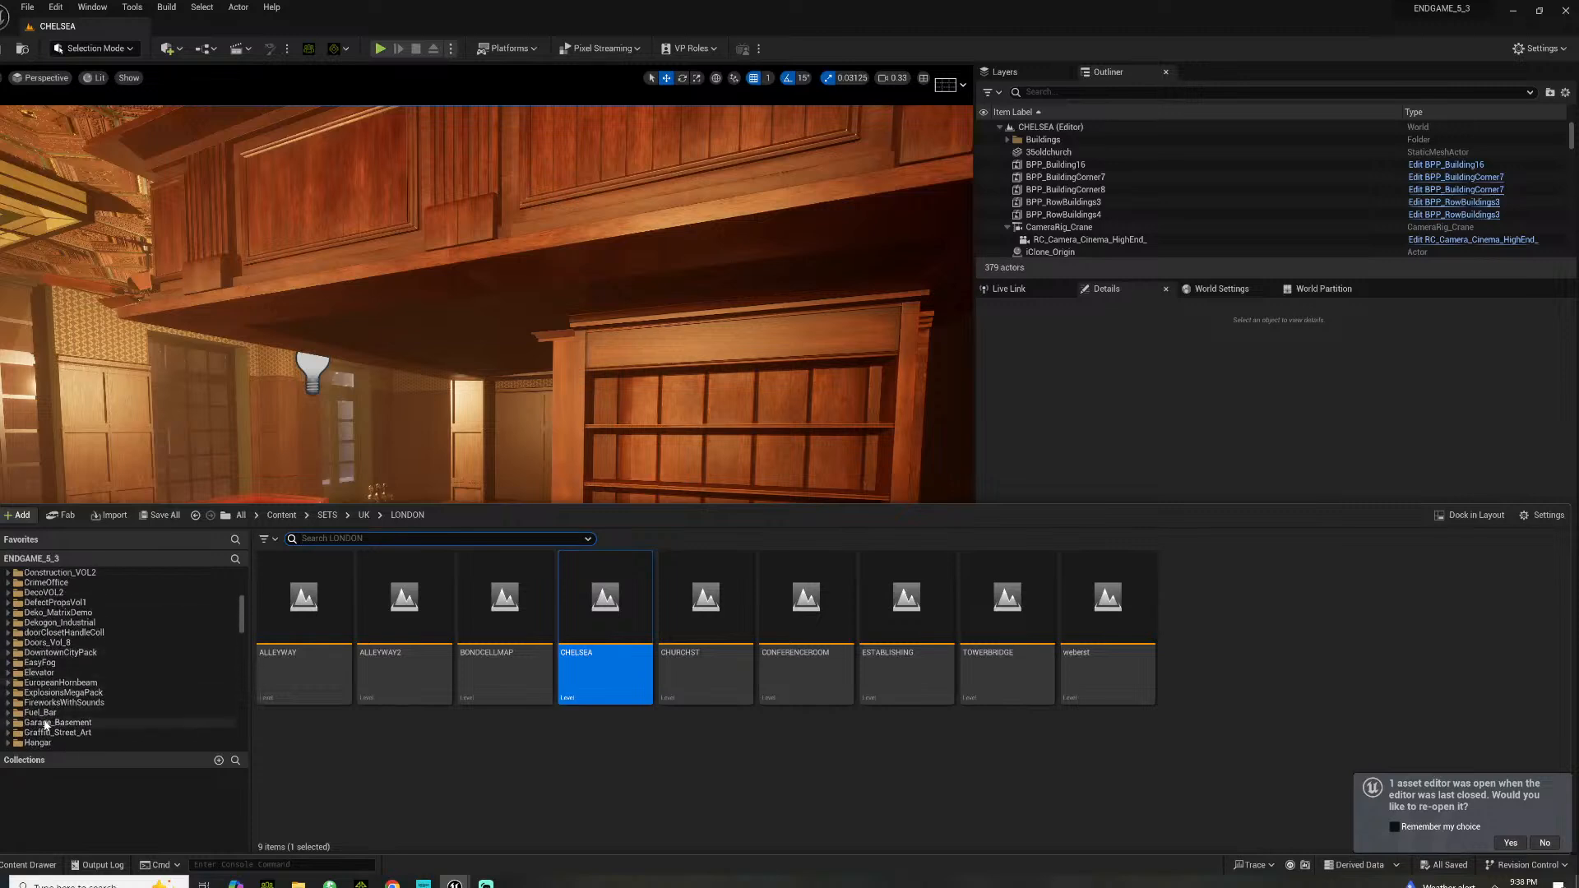
{"action": "scroll", "coordinate": [71, 658], "scroll_direction": "down", "scroll_amount": 2}
{"action": "left_click", "coordinate": [39, 672]}
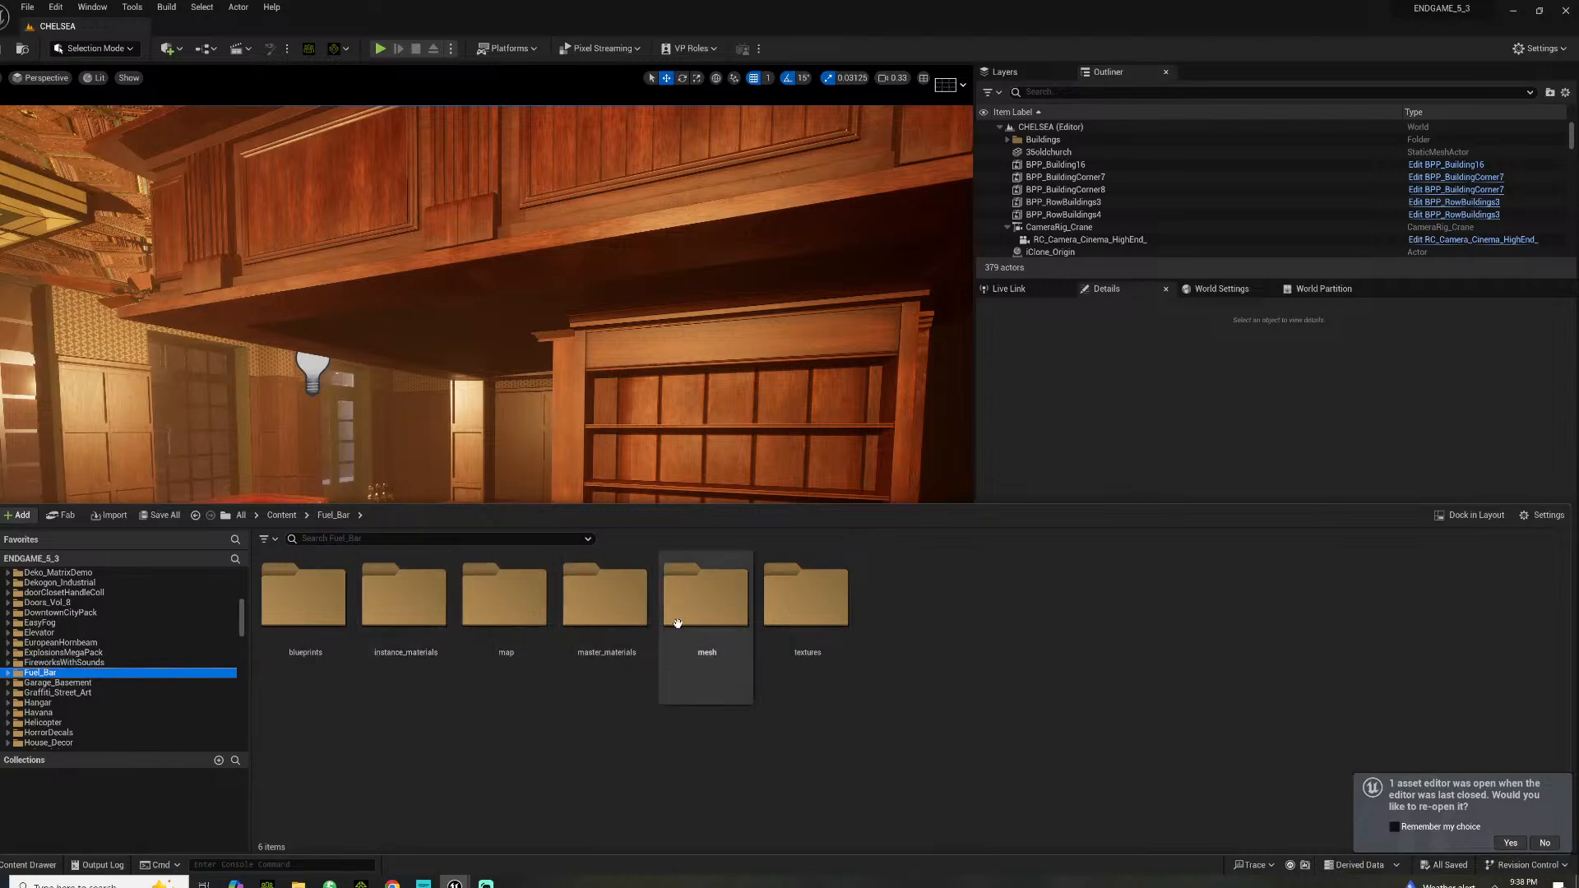
{"action": "double_click", "coordinate": [705, 596]}
{"action": "scroll", "coordinate": [1093, 789], "scroll_direction": "down", "scroll_amount": 6}
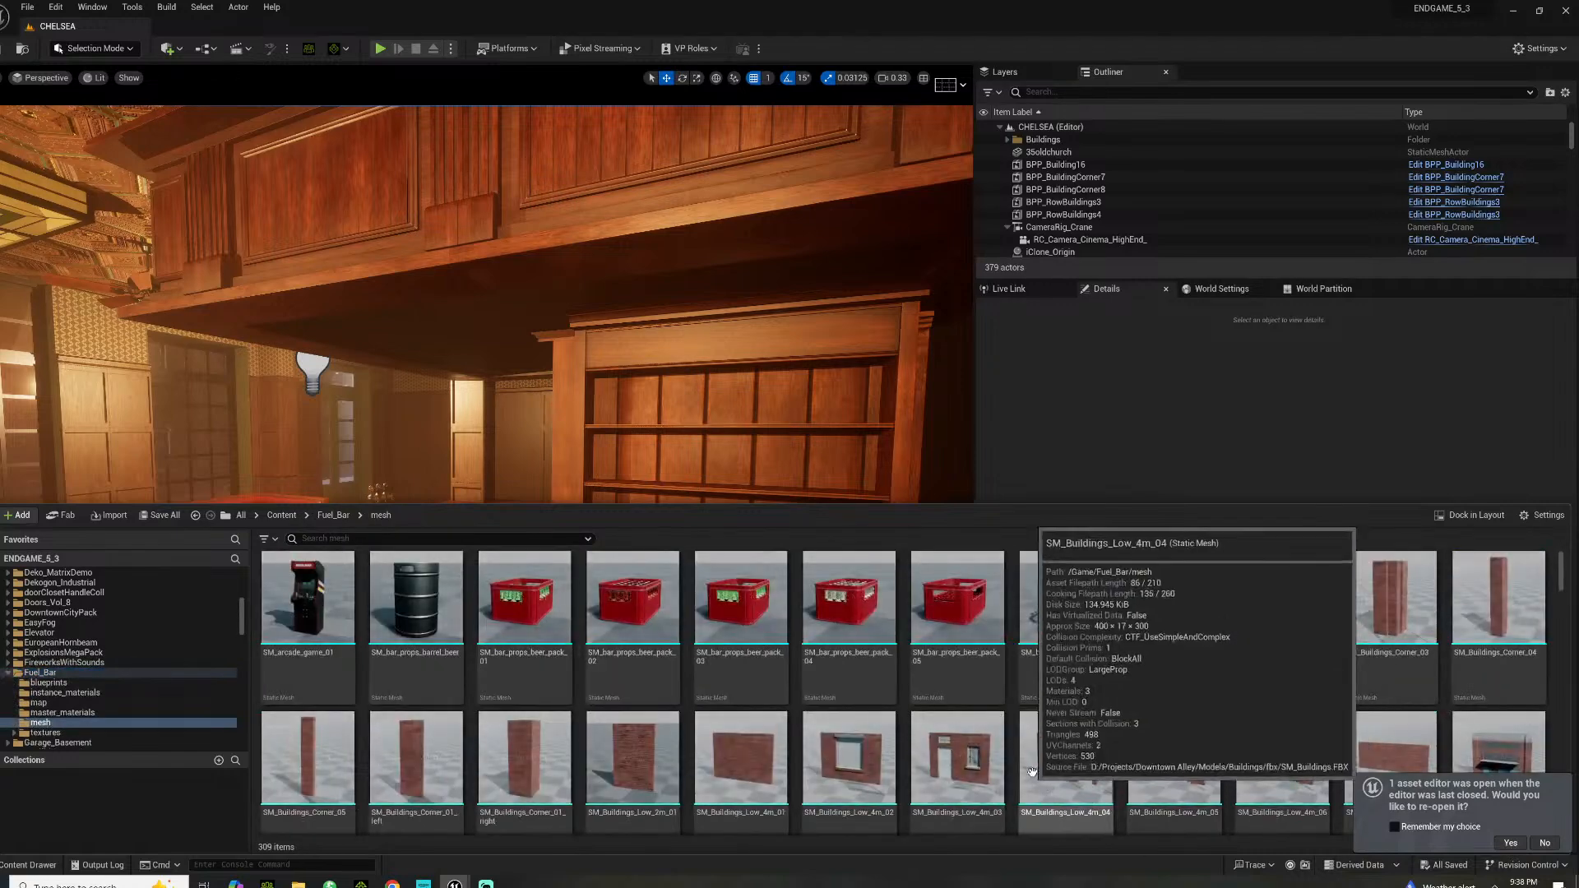
{"action": "scroll", "coordinate": [978, 739], "scroll_direction": "down", "scroll_amount": 10}
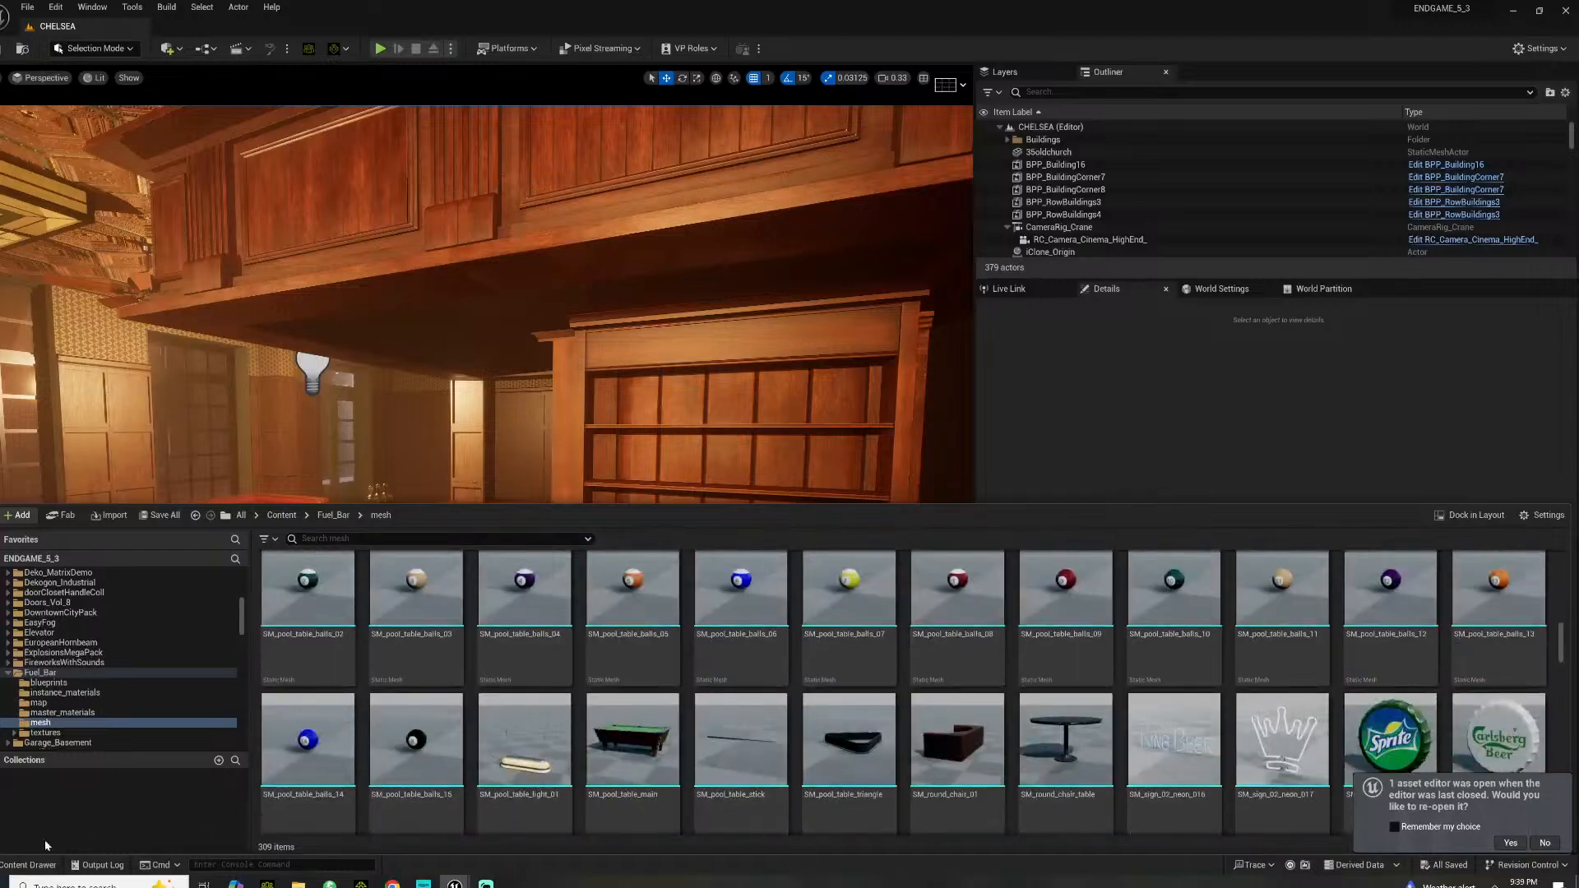
{"action": "left_click", "coordinate": [27, 862]}
Tour the pub's street front and interior to examine the layout of the set
{"action": "right_click_drag", "start_coordinate": [233, 646], "coordinate": [181, 641]}
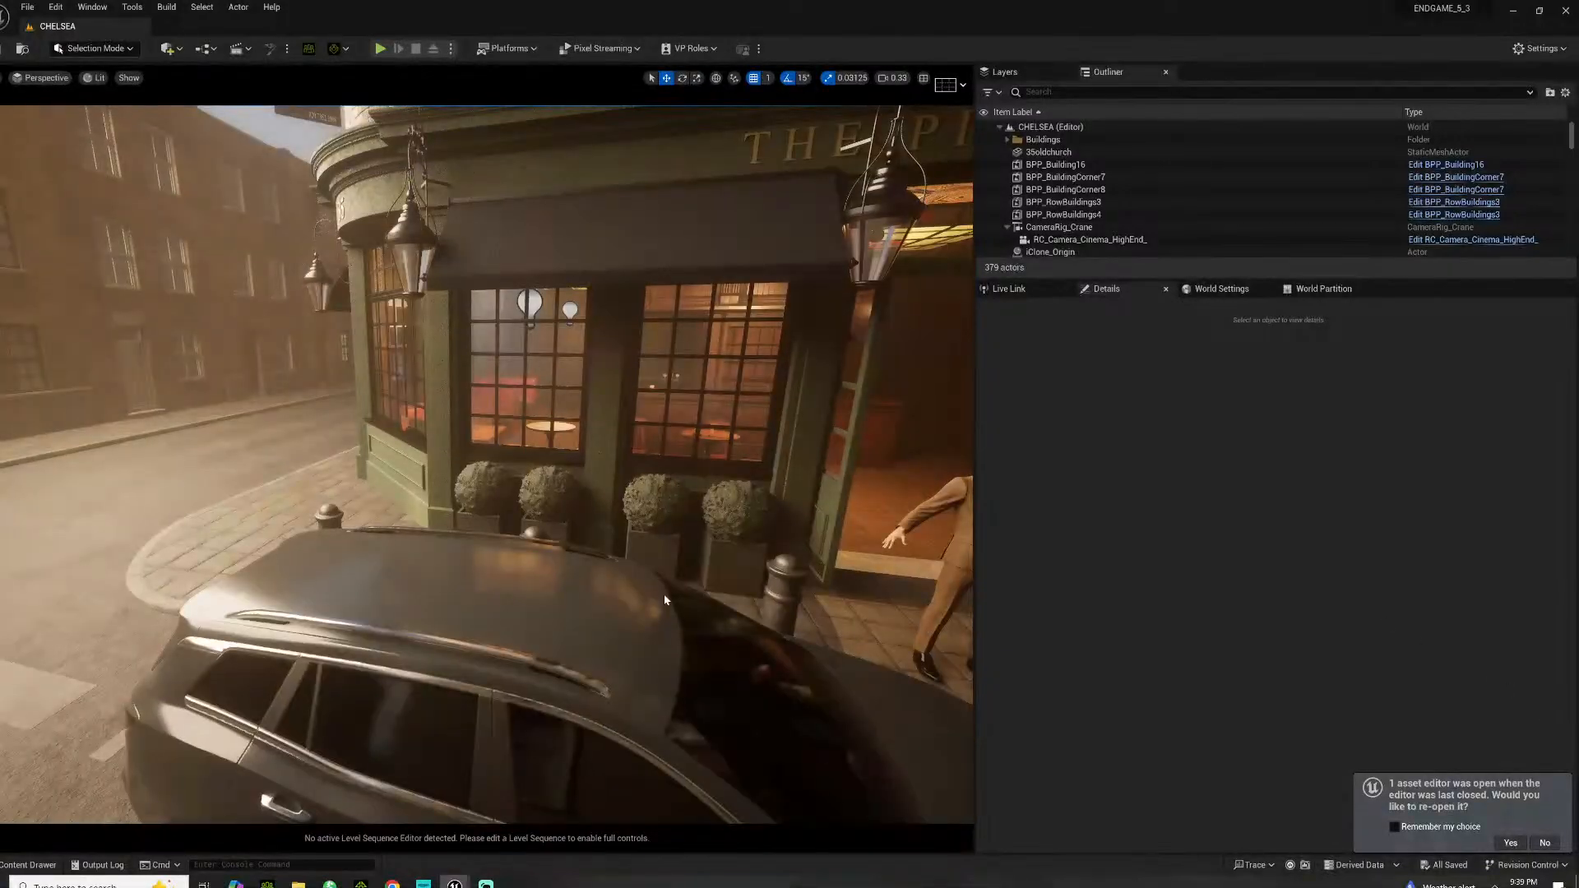
{"action": "right_click_drag", "start_coordinate": [387, 528], "coordinate": [448, 480]}
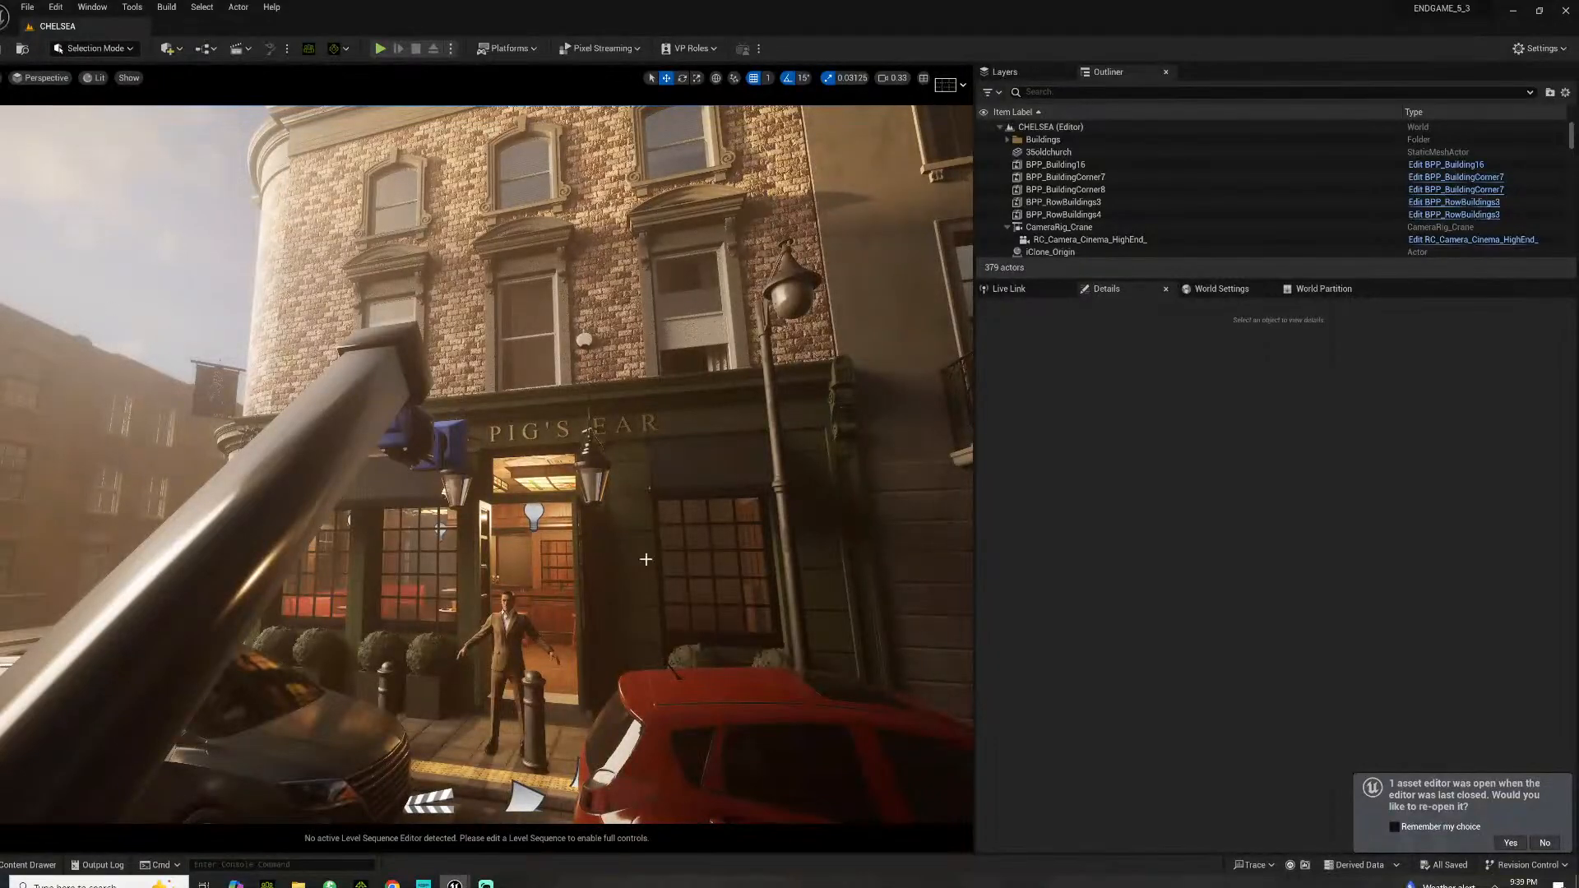
{"action": "right_click_drag", "start_coordinate": [410, 559], "coordinate": [301, 542]}
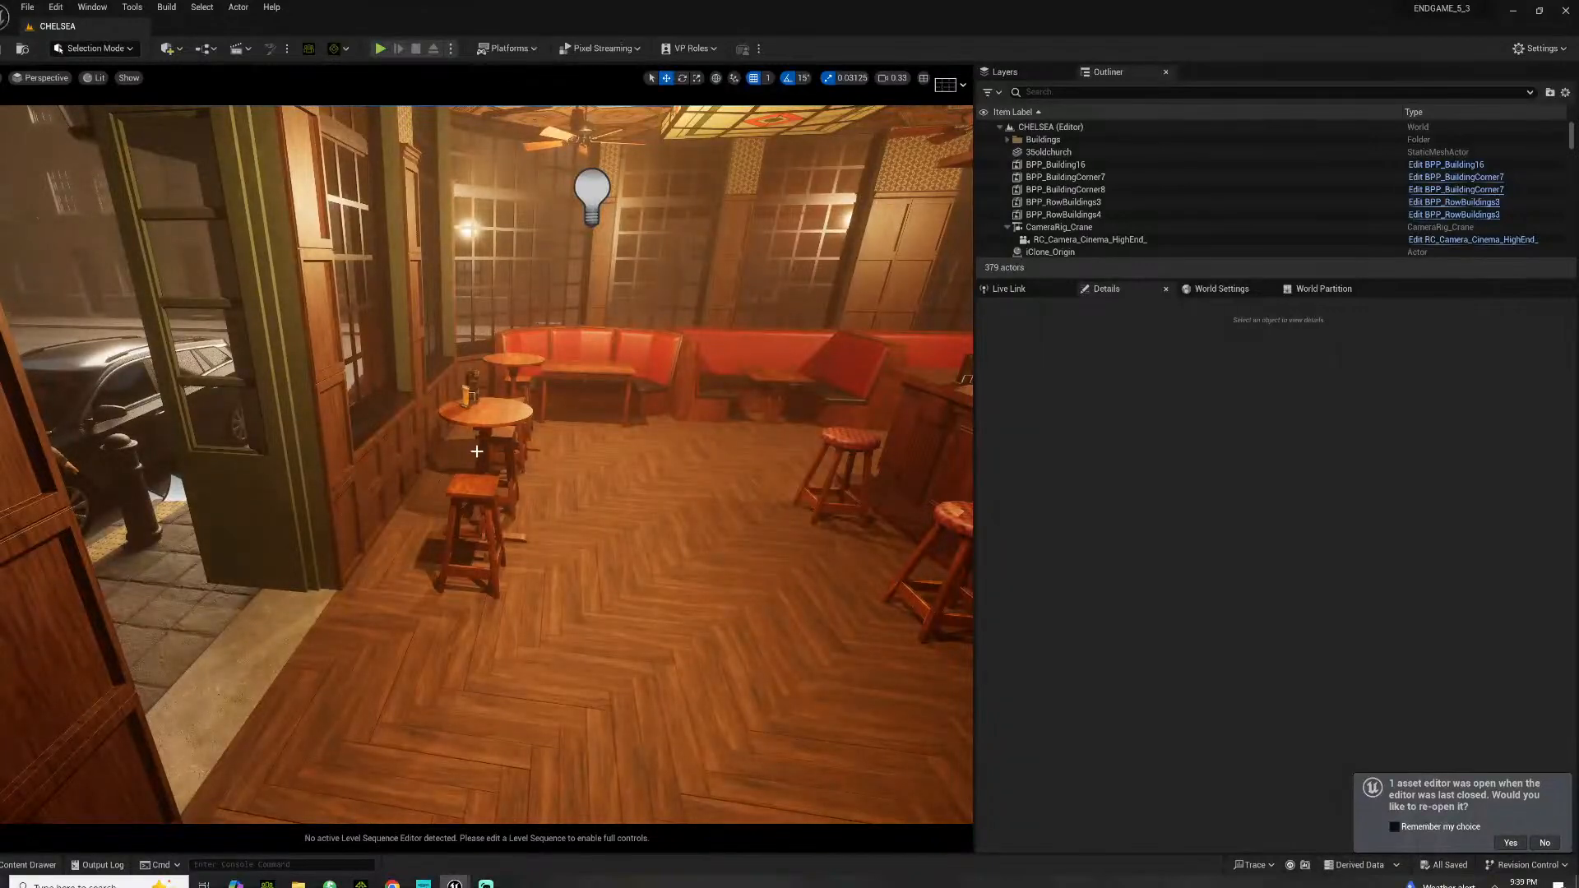
{"action": "right_click_drag", "start_coordinate": [537, 473], "coordinate": [506, 546]}
Select the pub building, two sidewalk pieces and the three bollards in front of the entrance
{"action": "left_click", "coordinate": [501, 485]}
{"action": "left_click", "coordinate": [473, 539]}
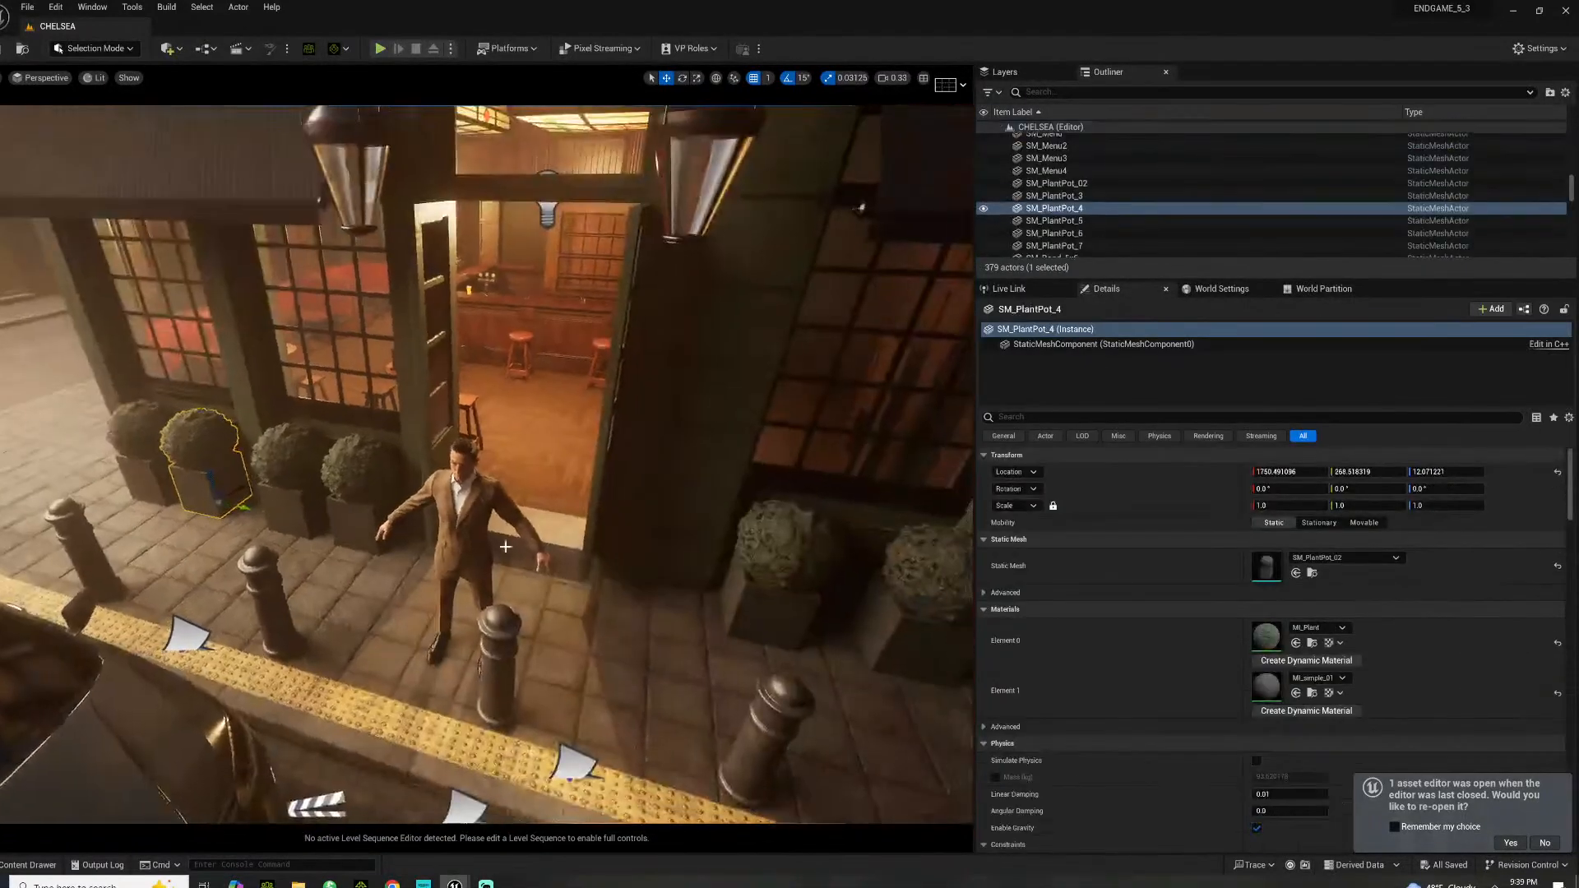
{"action": "left_click", "coordinate": [594, 605]}
{"action": "left_click", "coordinate": [627, 626], "text": "ctrl"}
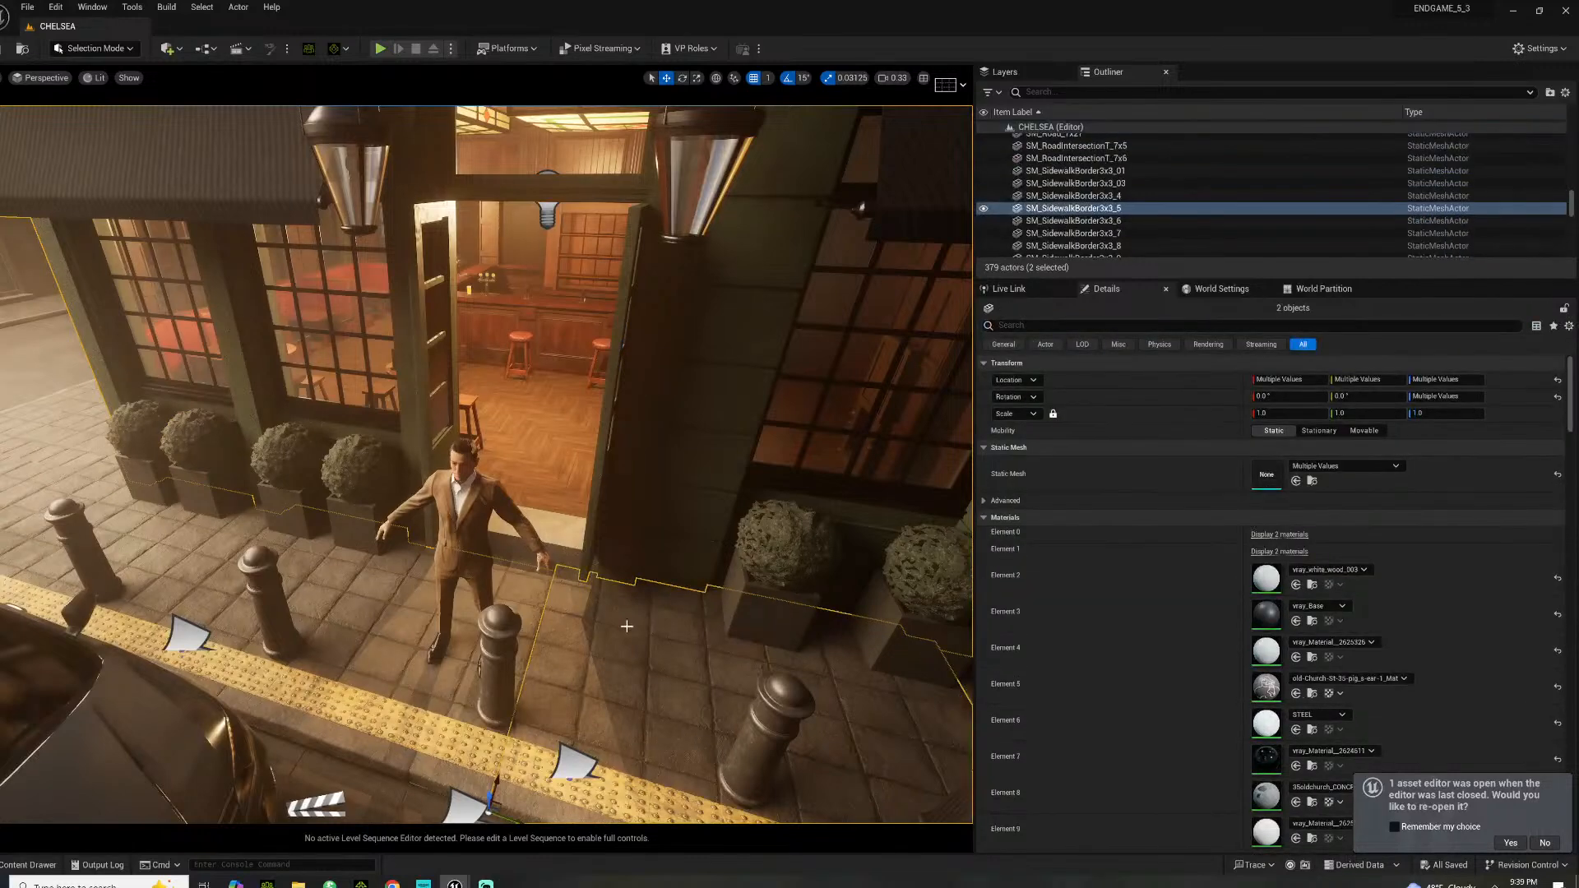
{"action": "left_click", "coordinate": [334, 624], "text": "ctrl"}
{"action": "left_click", "coordinate": [275, 592], "text": "ctrl"}
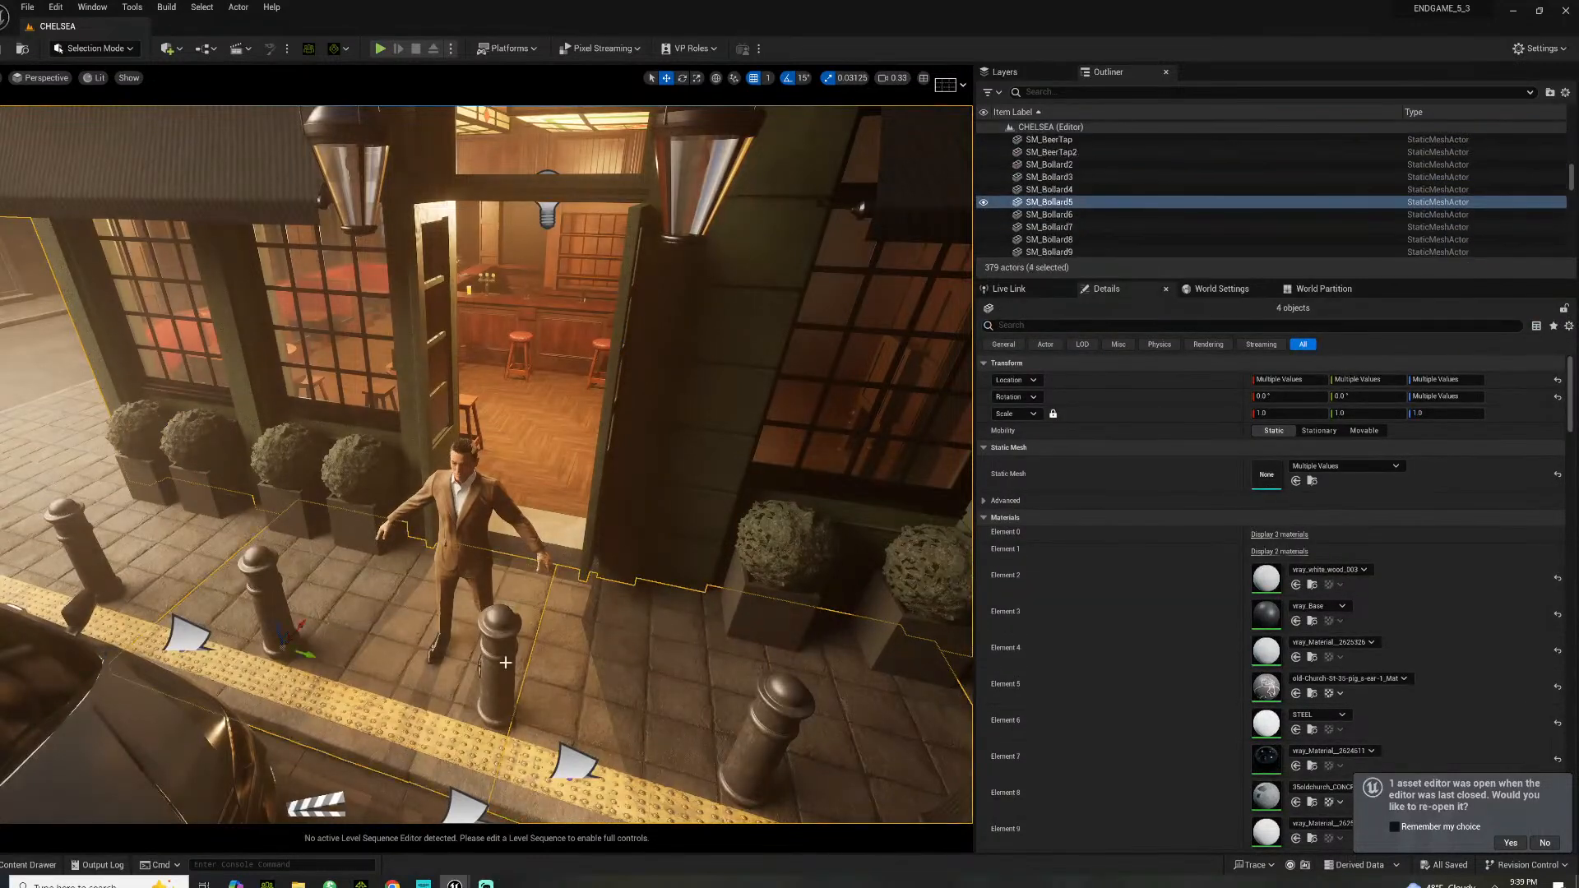
{"action": "left_click", "coordinate": [499, 648], "text": "ctrl"}
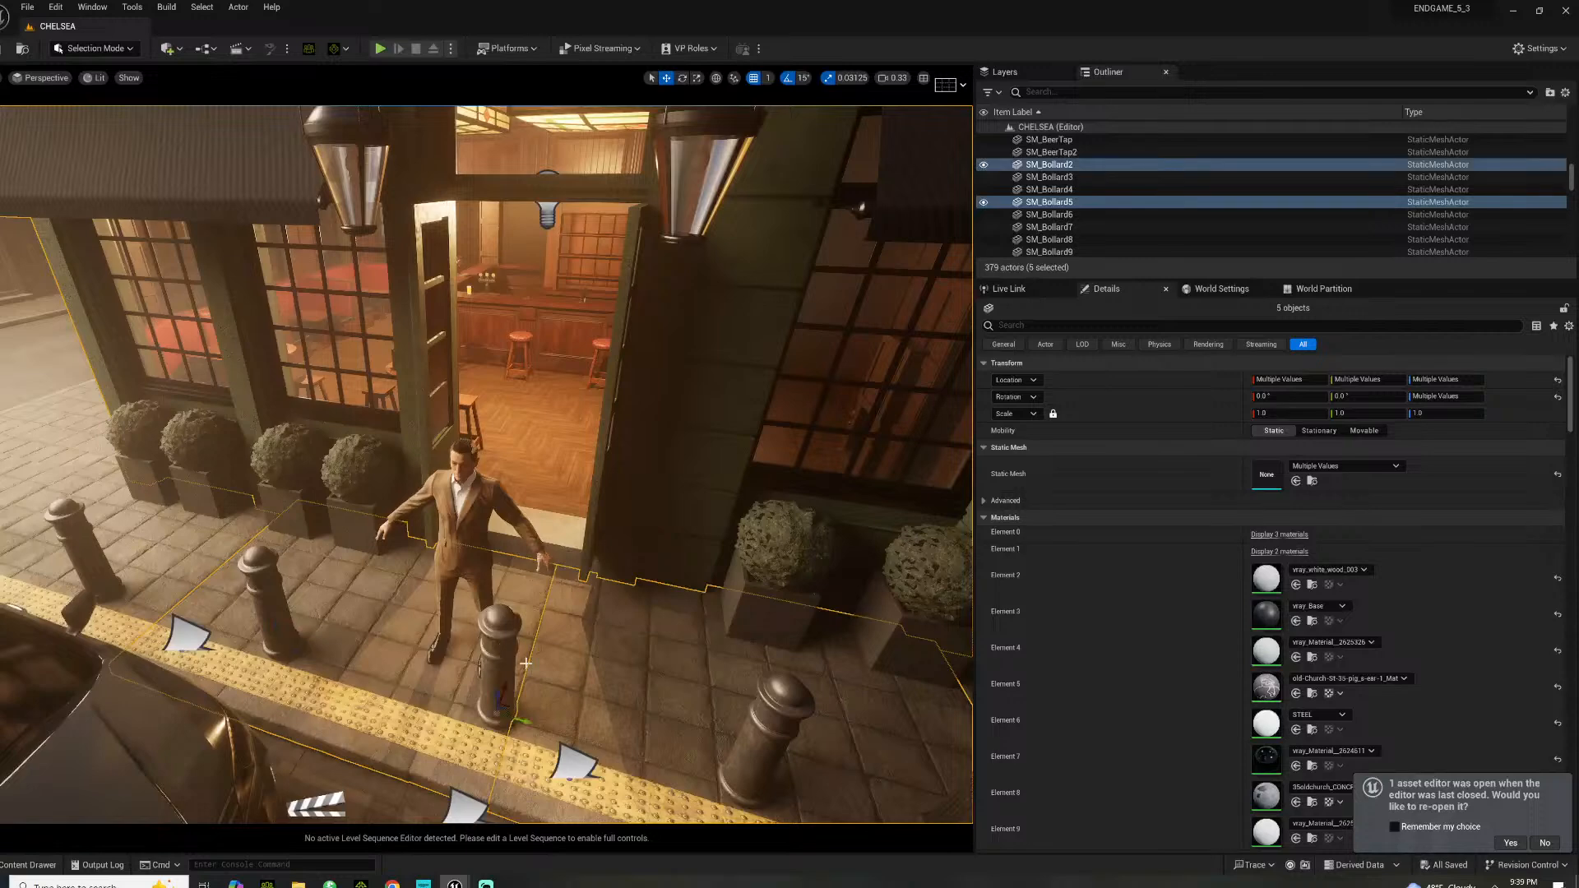
{"action": "left_click", "coordinate": [769, 727], "text": "ctrl"}
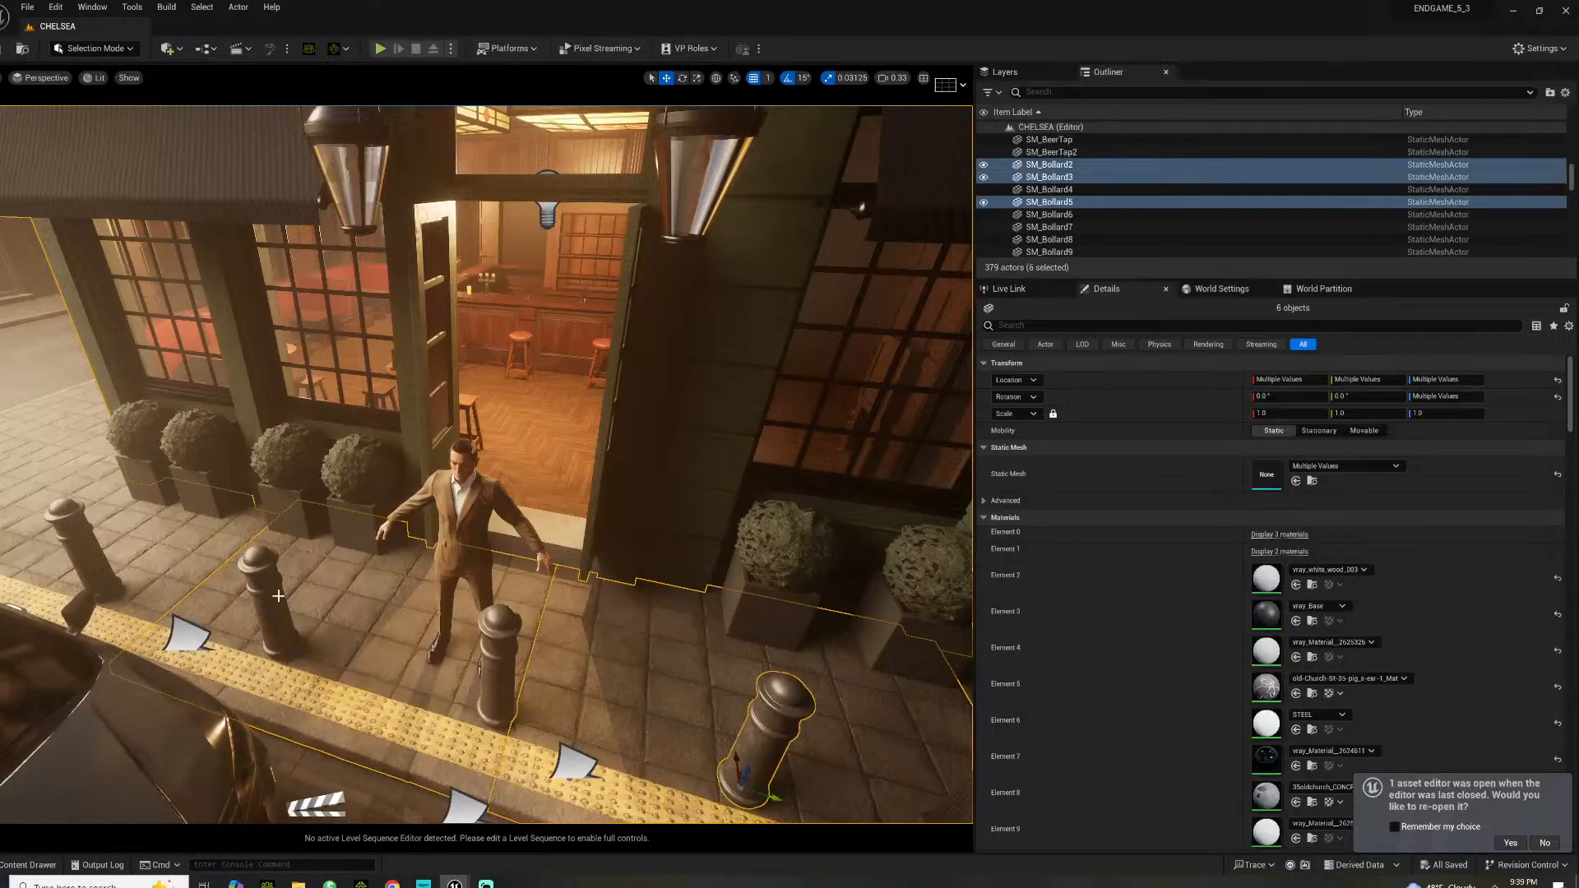
Add the stool nearest the door, the first round table, its beer glass and its menu stand to the selection
{"action": "right_click_drag", "start_coordinate": [451, 491], "coordinate": [527, 603]}
{"action": "key", "text": "w"}
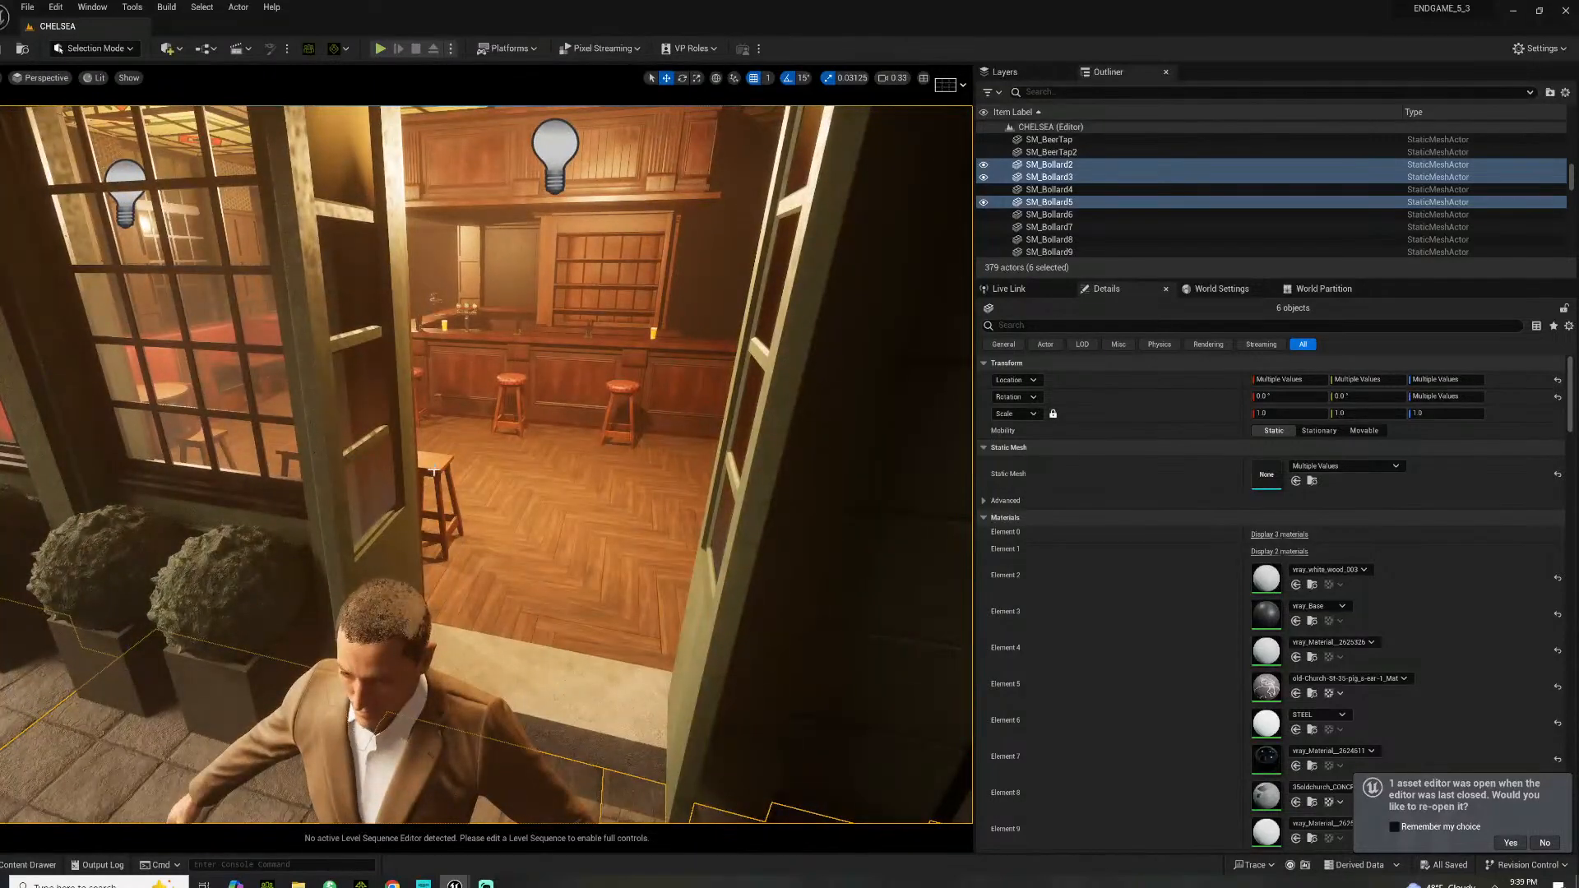
{"action": "left_click", "coordinate": [433, 470], "text": "ctrl"}
{"action": "key", "text": "w"}
{"action": "right_click_drag", "start_coordinate": [434, 470], "coordinate": [49, 518]}
{"action": "left_click", "coordinate": [699, 455], "text": "ctrl"}
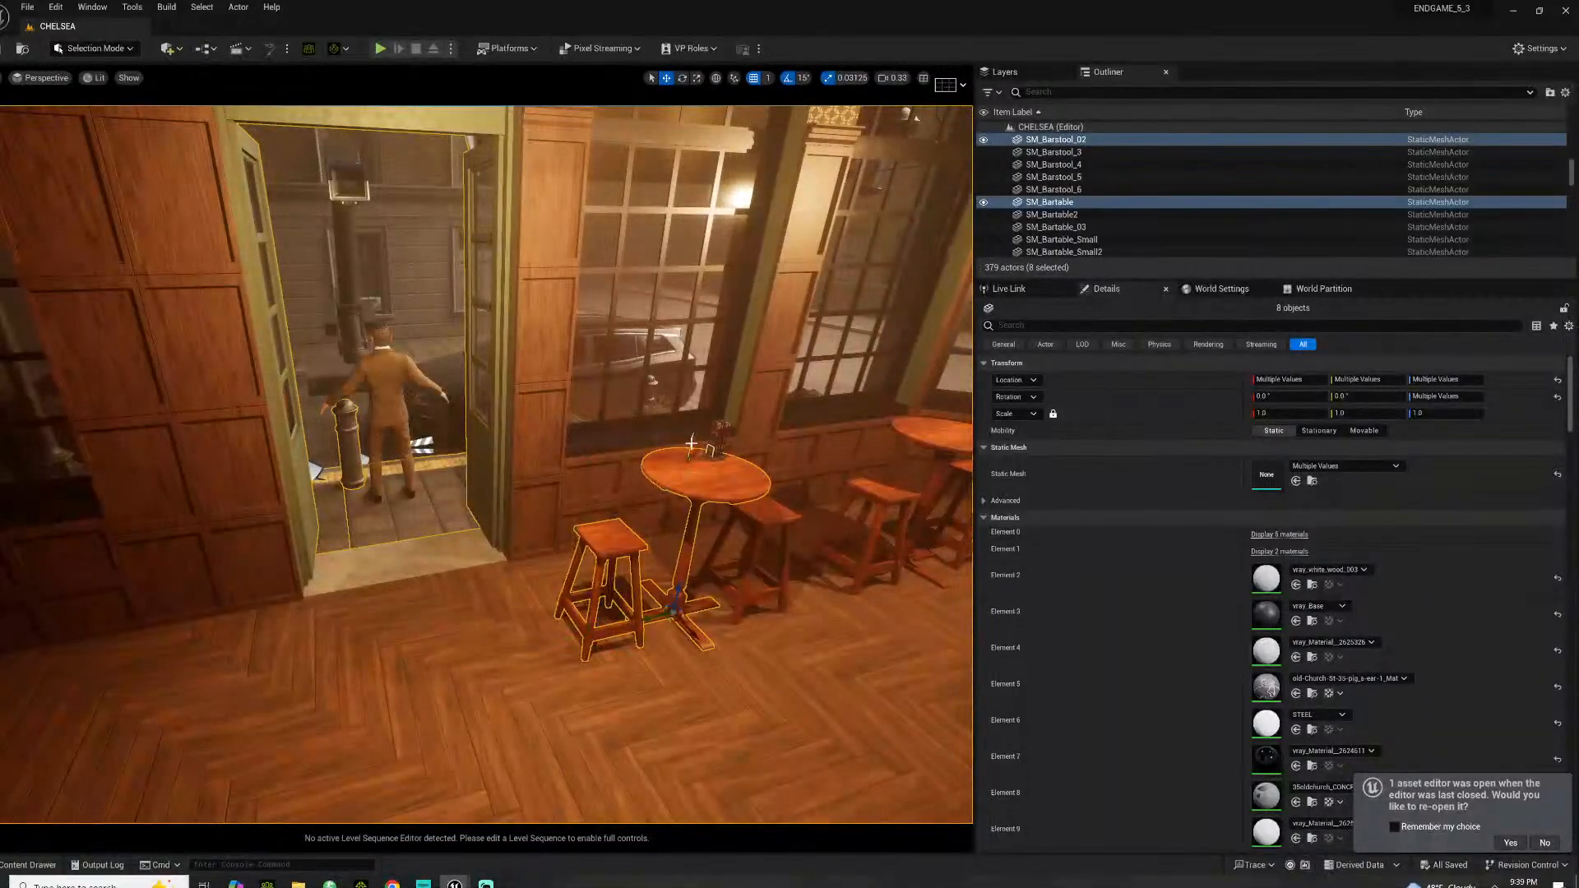
{"action": "left_click", "coordinate": [692, 444], "text": "ctrl"}
{"action": "right_click_drag", "start_coordinate": [691, 444], "coordinate": [263, 444]}
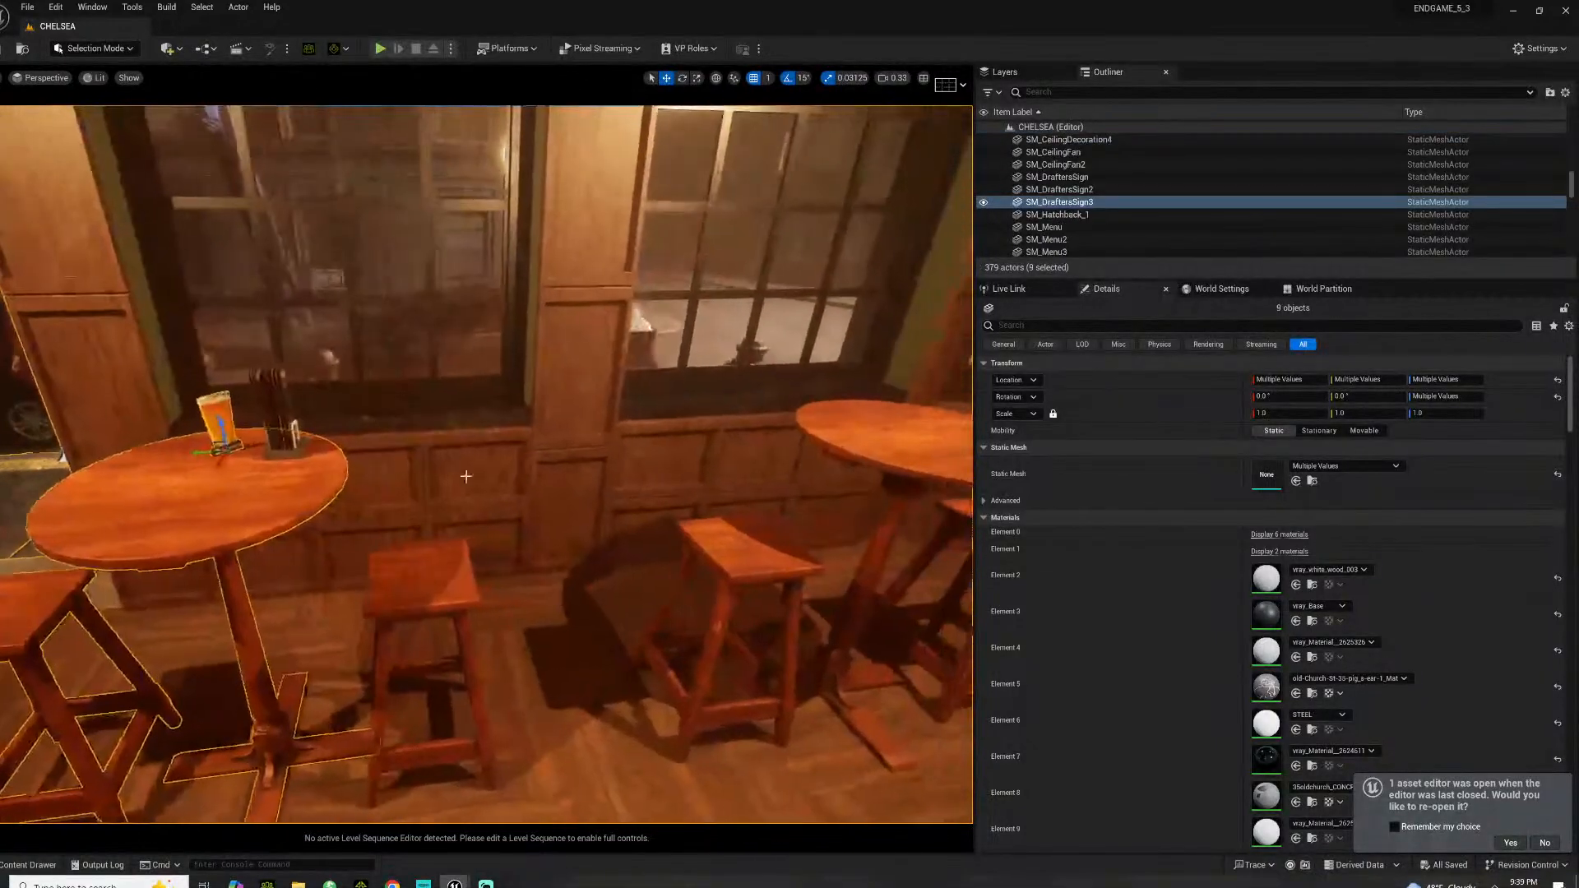
{"action": "left_click", "coordinate": [292, 445], "text": "ctrl"}
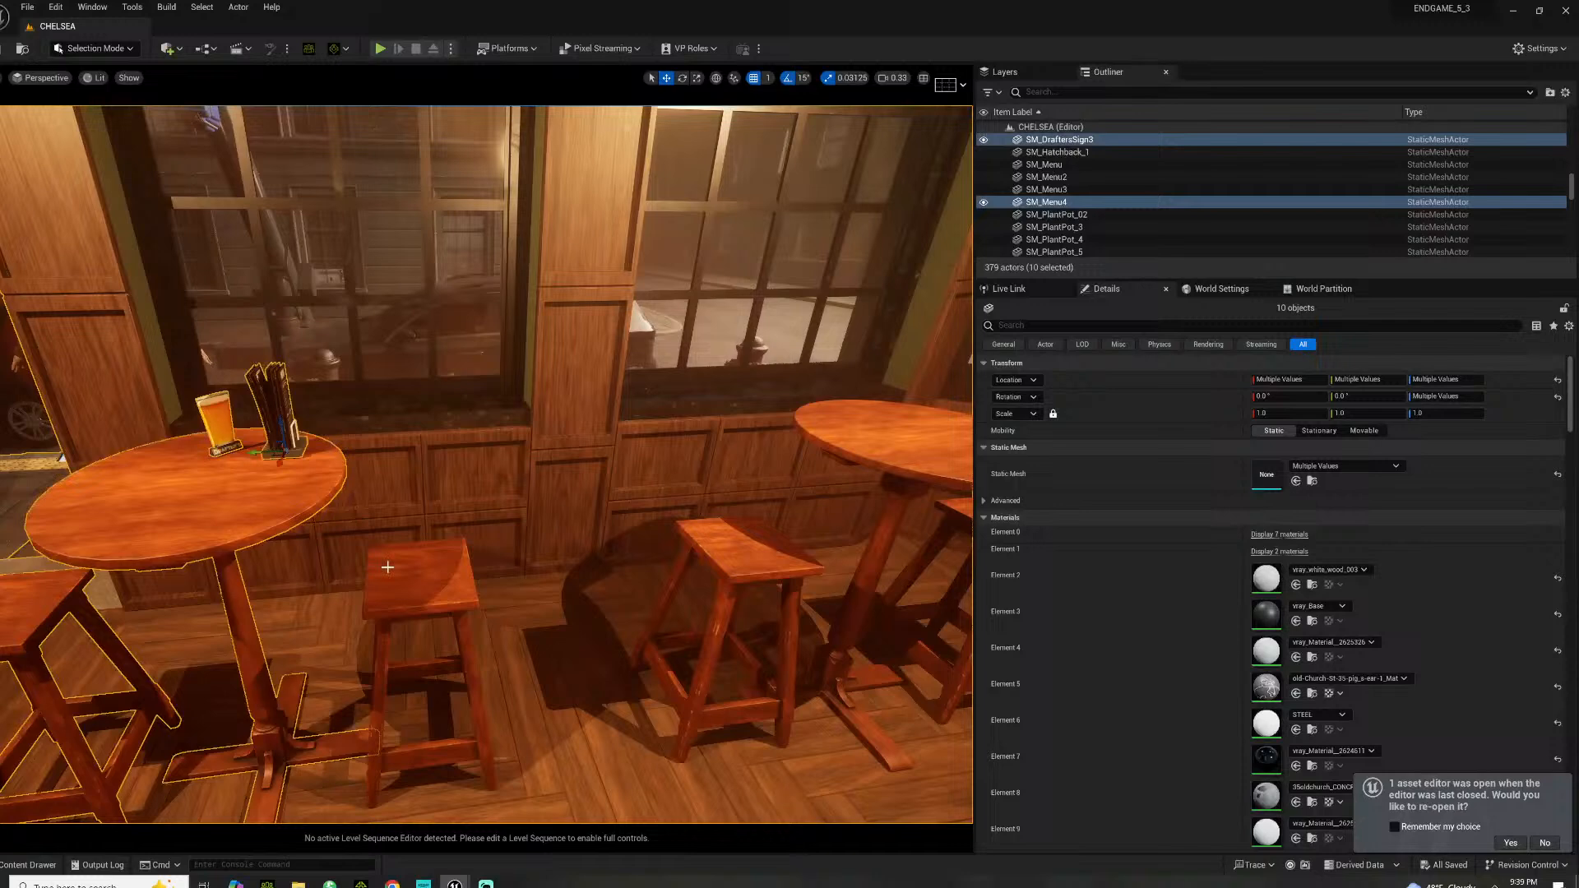
Add the three remaining window-side wooden stools, the second round table and the rectangular table to the selection
{"action": "left_click", "coordinate": [437, 569], "text": "ctrl"}
{"action": "left_click", "coordinate": [744, 550], "text": "ctrl"}
{"action": "left_click", "coordinate": [876, 450], "text": "ctrl"}
{"action": "right_click_drag", "start_coordinate": [876, 451], "coordinate": [971, 451]}
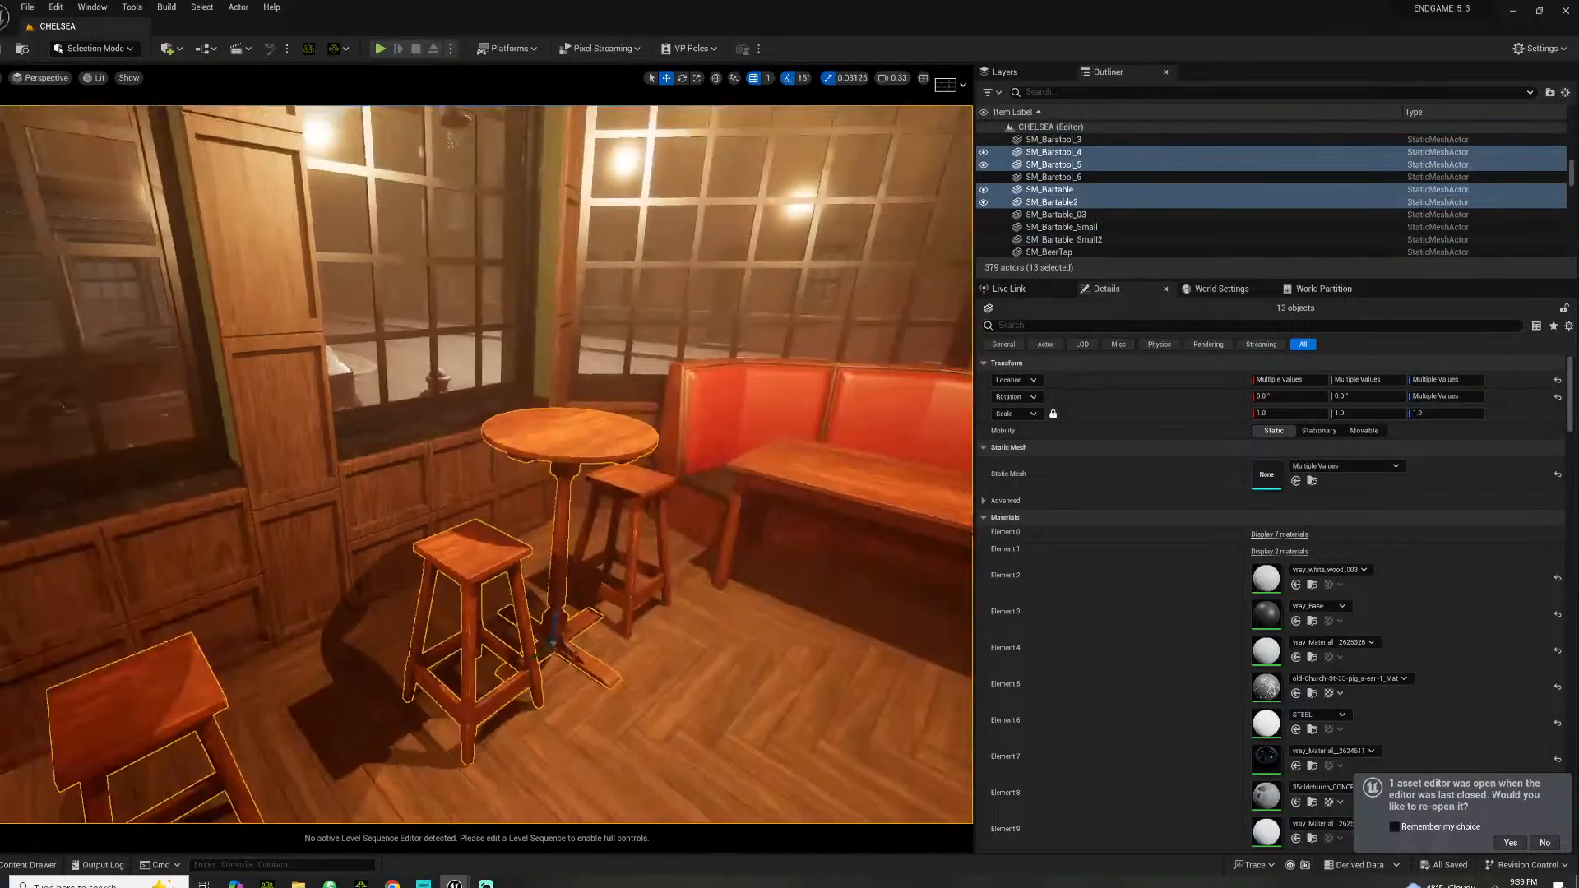
{"action": "left_click", "coordinate": [641, 483], "text": "ctrl"}
{"action": "left_click", "coordinate": [784, 458], "text": "ctrl"}
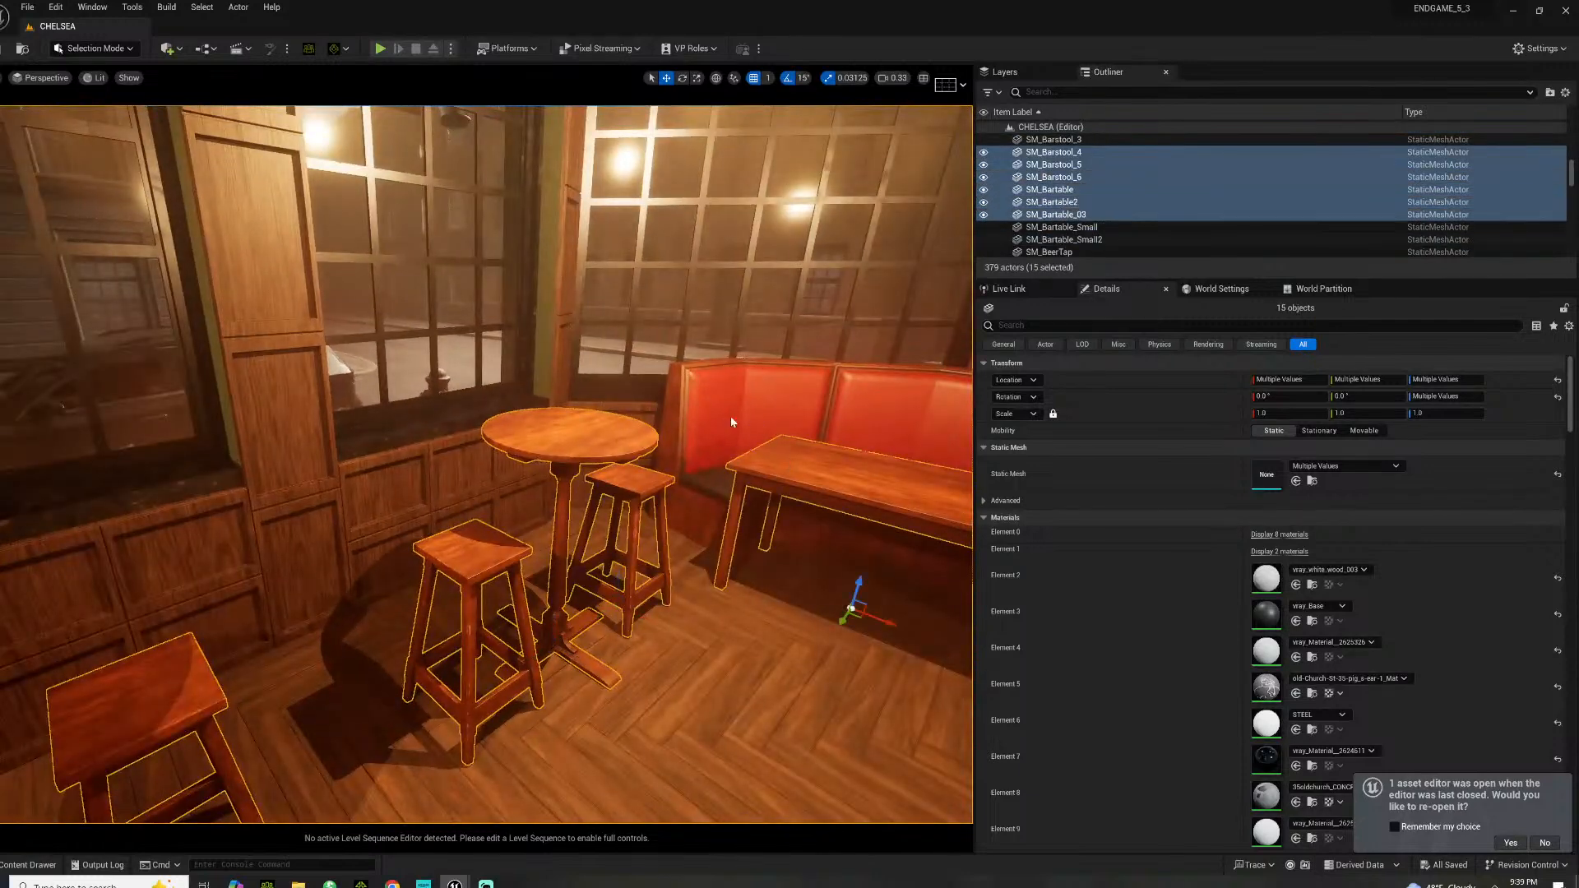
Add the red bar sofas along the windows and the small tables between them to the selection
{"action": "left_click", "coordinate": [731, 418], "text": "ctrl"}
{"action": "left_click", "coordinate": [855, 398], "text": "ctrl"}
{"action": "right_click_drag", "start_coordinate": [675, 414], "coordinate": [823, 413]}
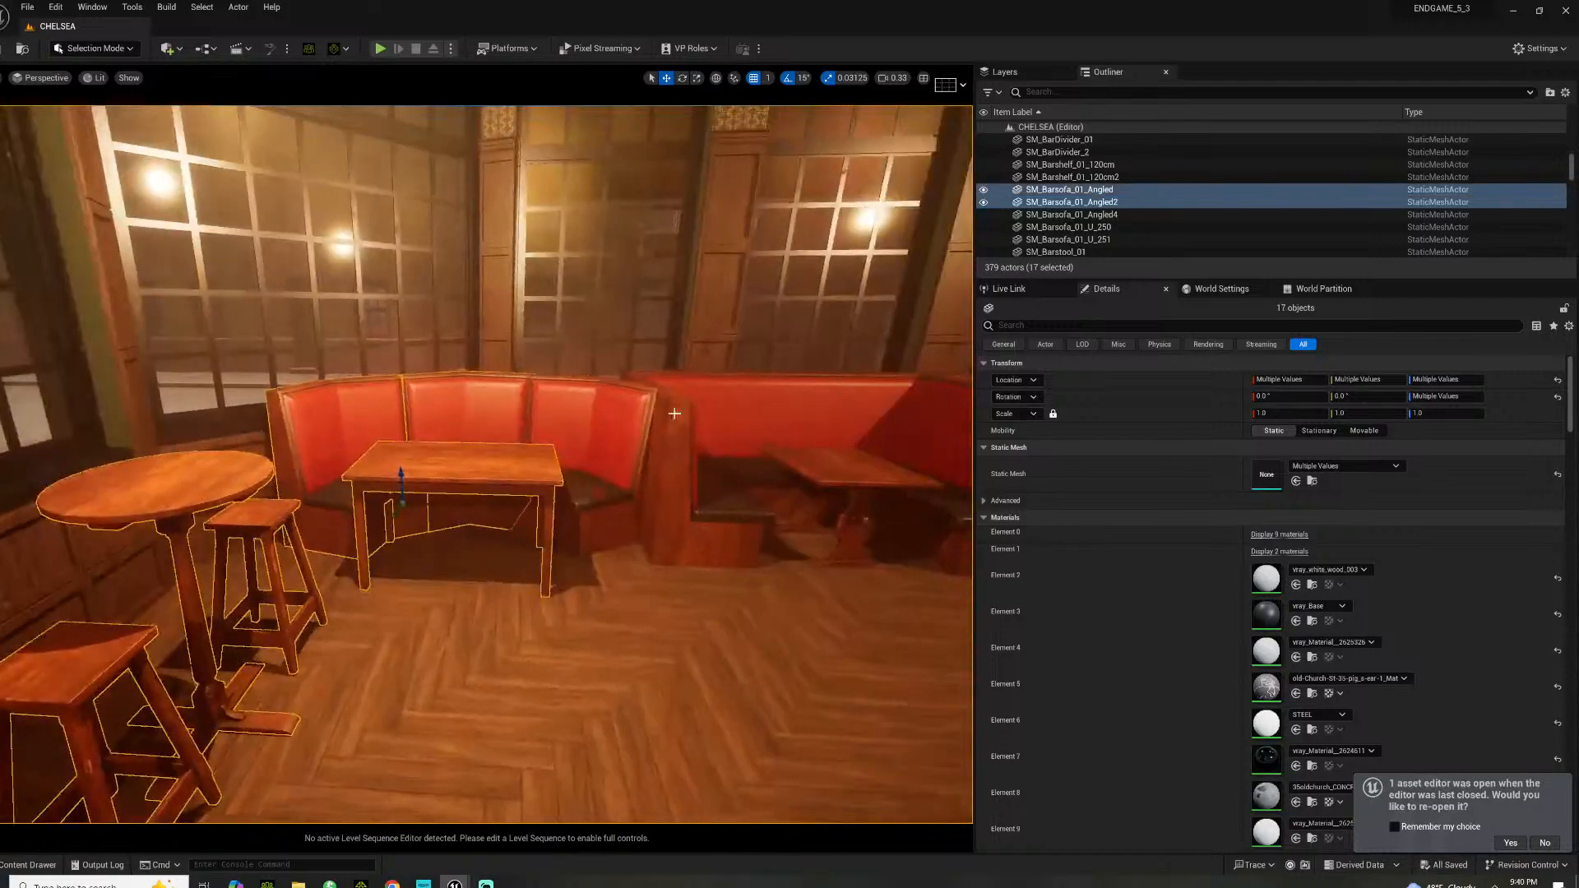
{"action": "left_click", "coordinate": [567, 411], "text": "ctrl"}
{"action": "left_click", "coordinate": [737, 429], "text": "ctrl"}
{"action": "left_click", "coordinate": [857, 479], "text": "ctrl"}
{"action": "right_click_drag", "start_coordinate": [857, 479], "coordinate": [501, 423]}
{"action": "left_click", "coordinate": [626, 450], "text": "ctrl"}
{"action": "left_click", "coordinate": [644, 466], "text": "ctrl"}
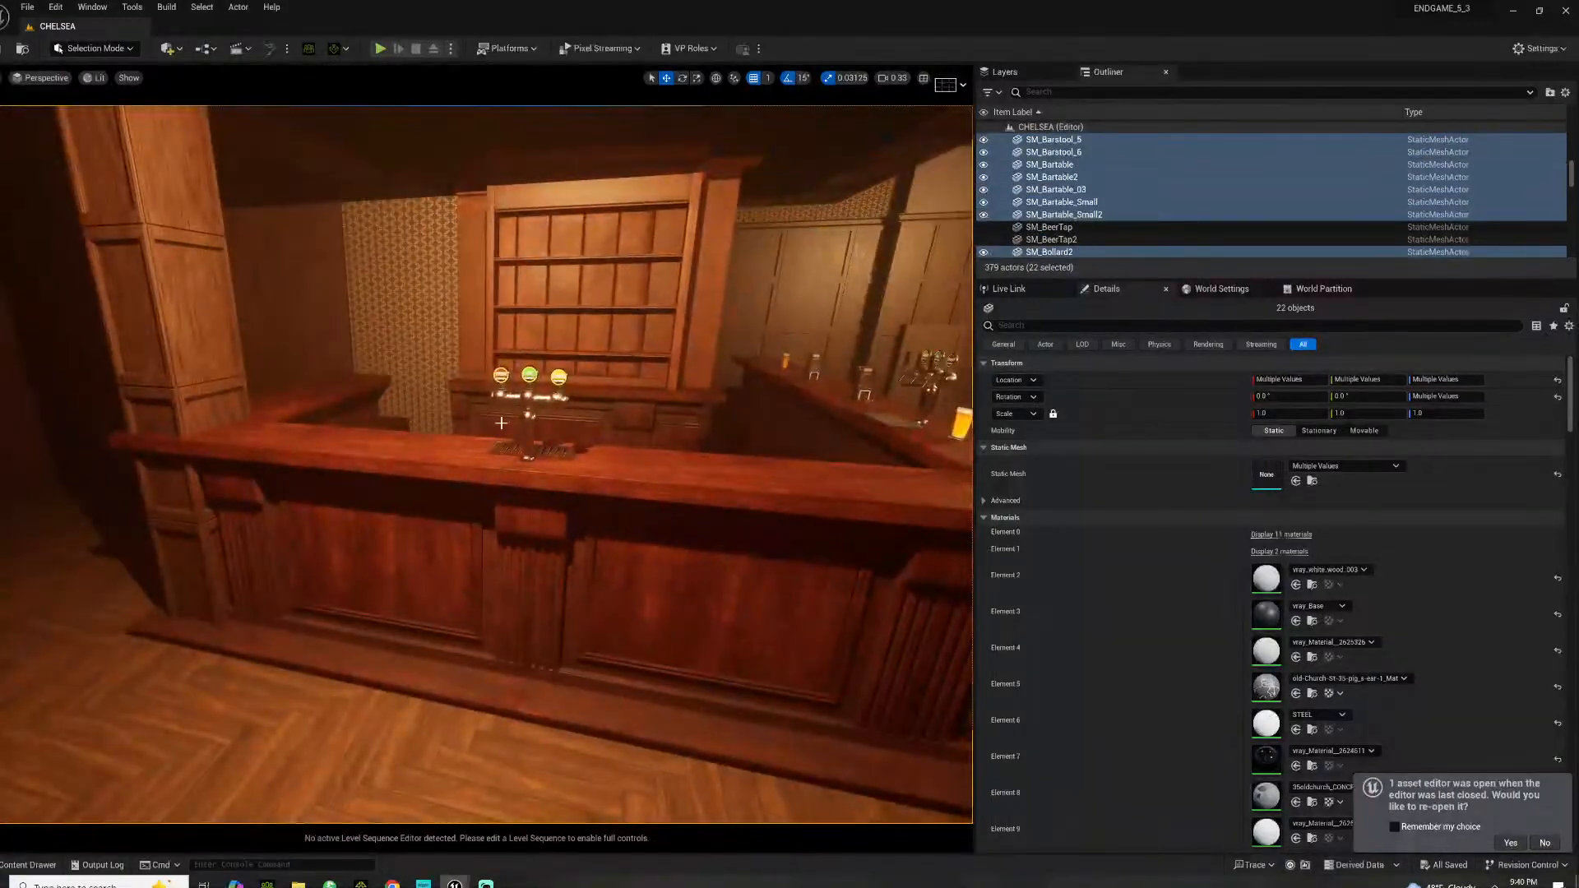
Add the front counter's beer tap, its straight bar desk sections, the rear straight section and the corner section beside the pillar to the selection
{"action": "left_click", "coordinate": [527, 411], "text": "ctrl"}
{"action": "left_click", "coordinate": [444, 479], "text": "ctrl"}
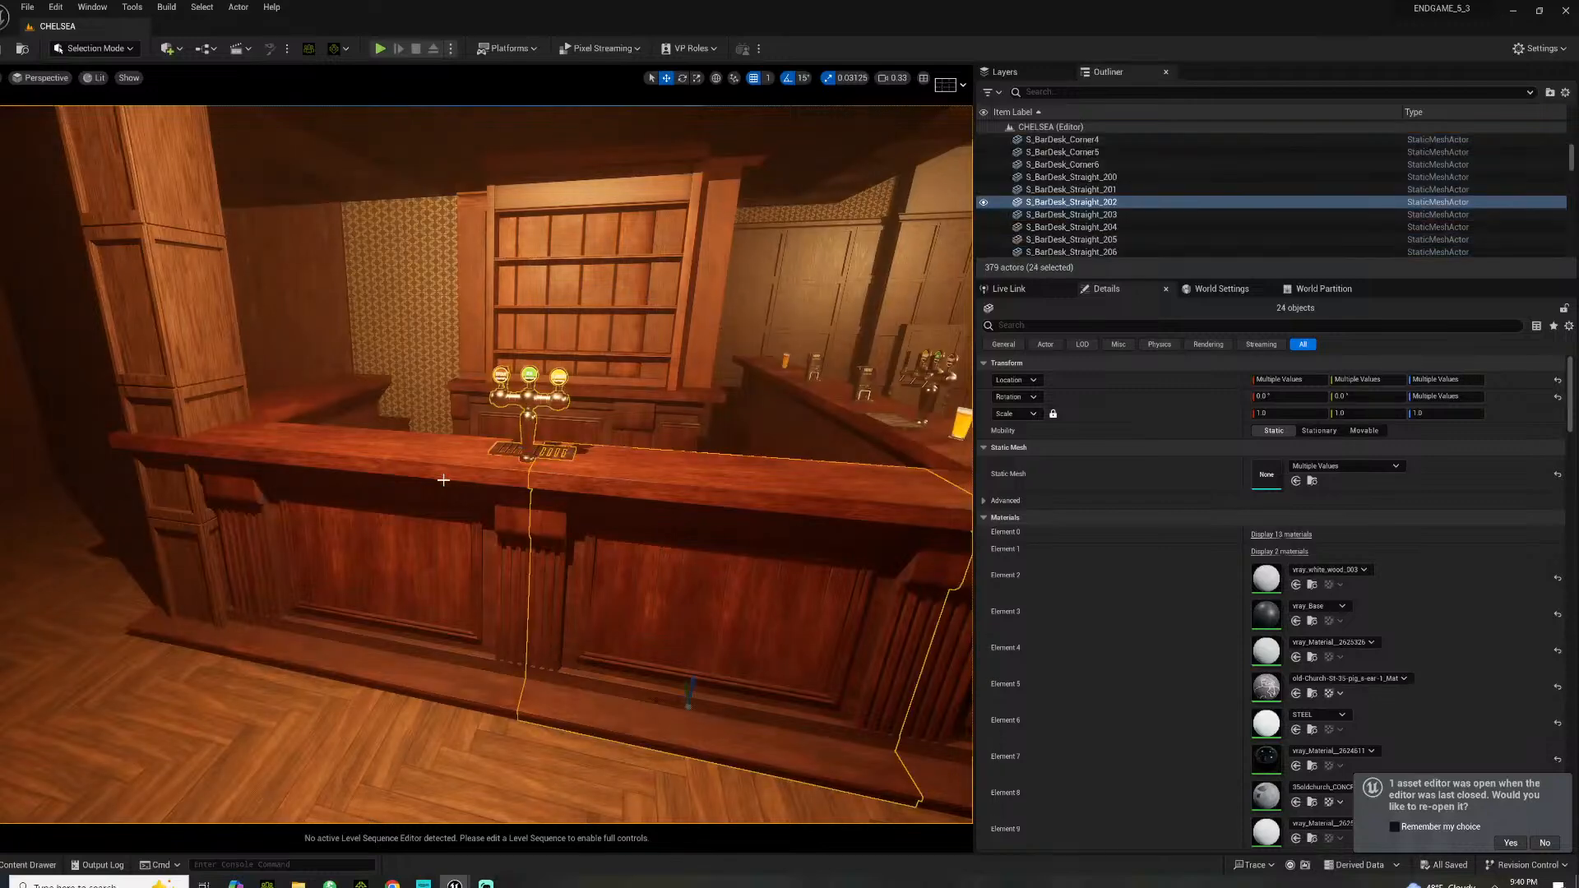
{"action": "left_click", "coordinate": [397, 466], "text": "ctrl"}
{"action": "left_click", "coordinate": [288, 413], "text": "ctrl"}
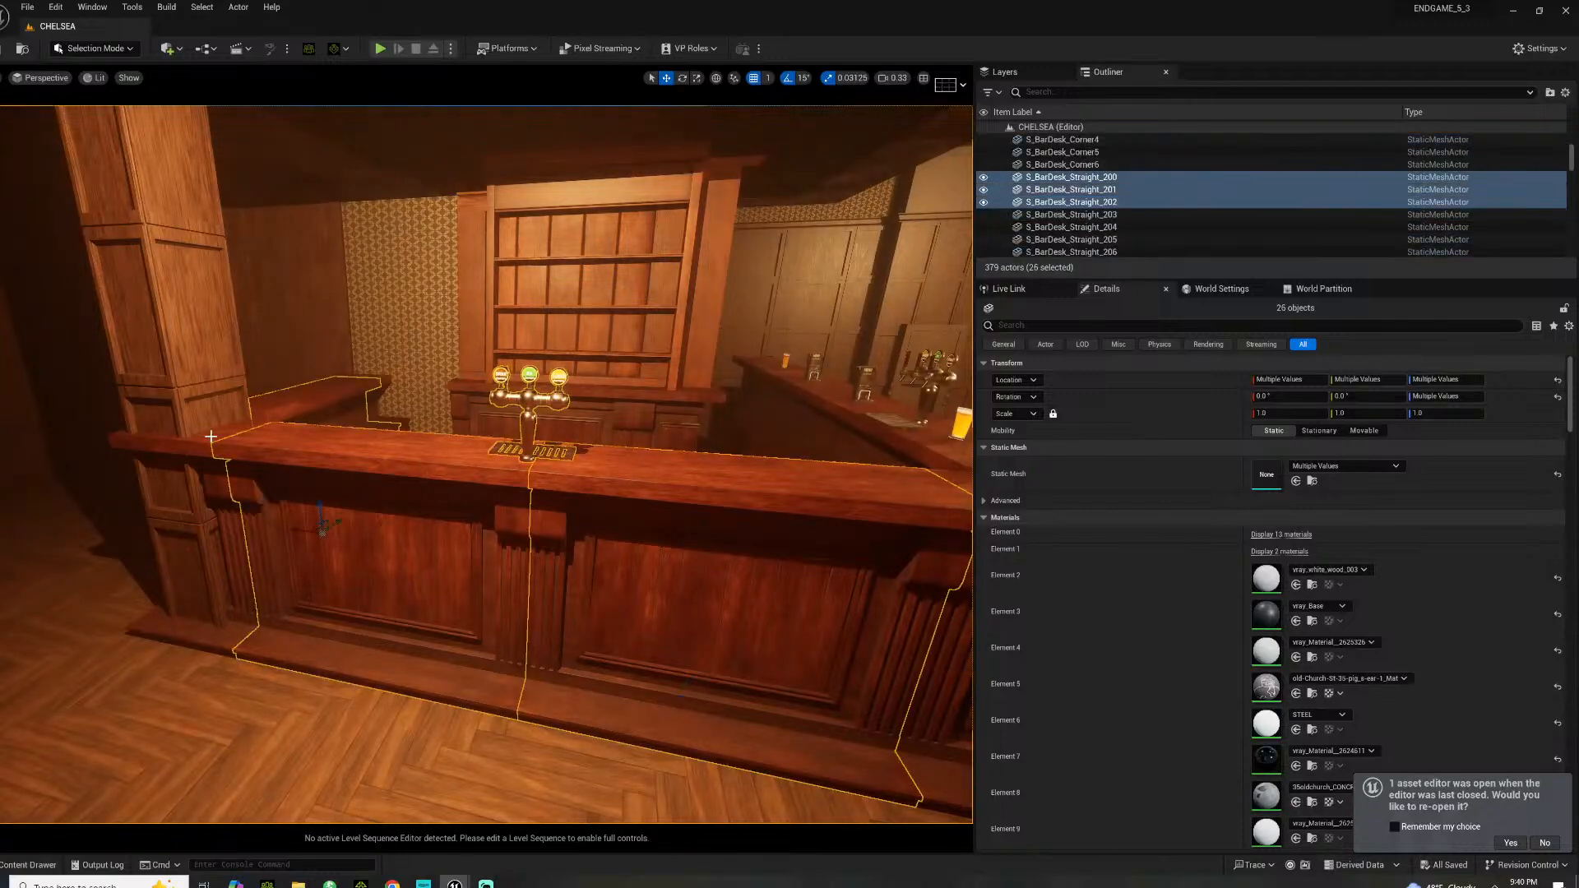
{"action": "left_click", "coordinate": [211, 437], "text": "ctrl"}
Add the opposite bar desk corner, the two nearest red-topped bar stools and the adjoining straight side section to the selection
{"action": "right_click_drag", "start_coordinate": [211, 437], "coordinate": [296, 503]}
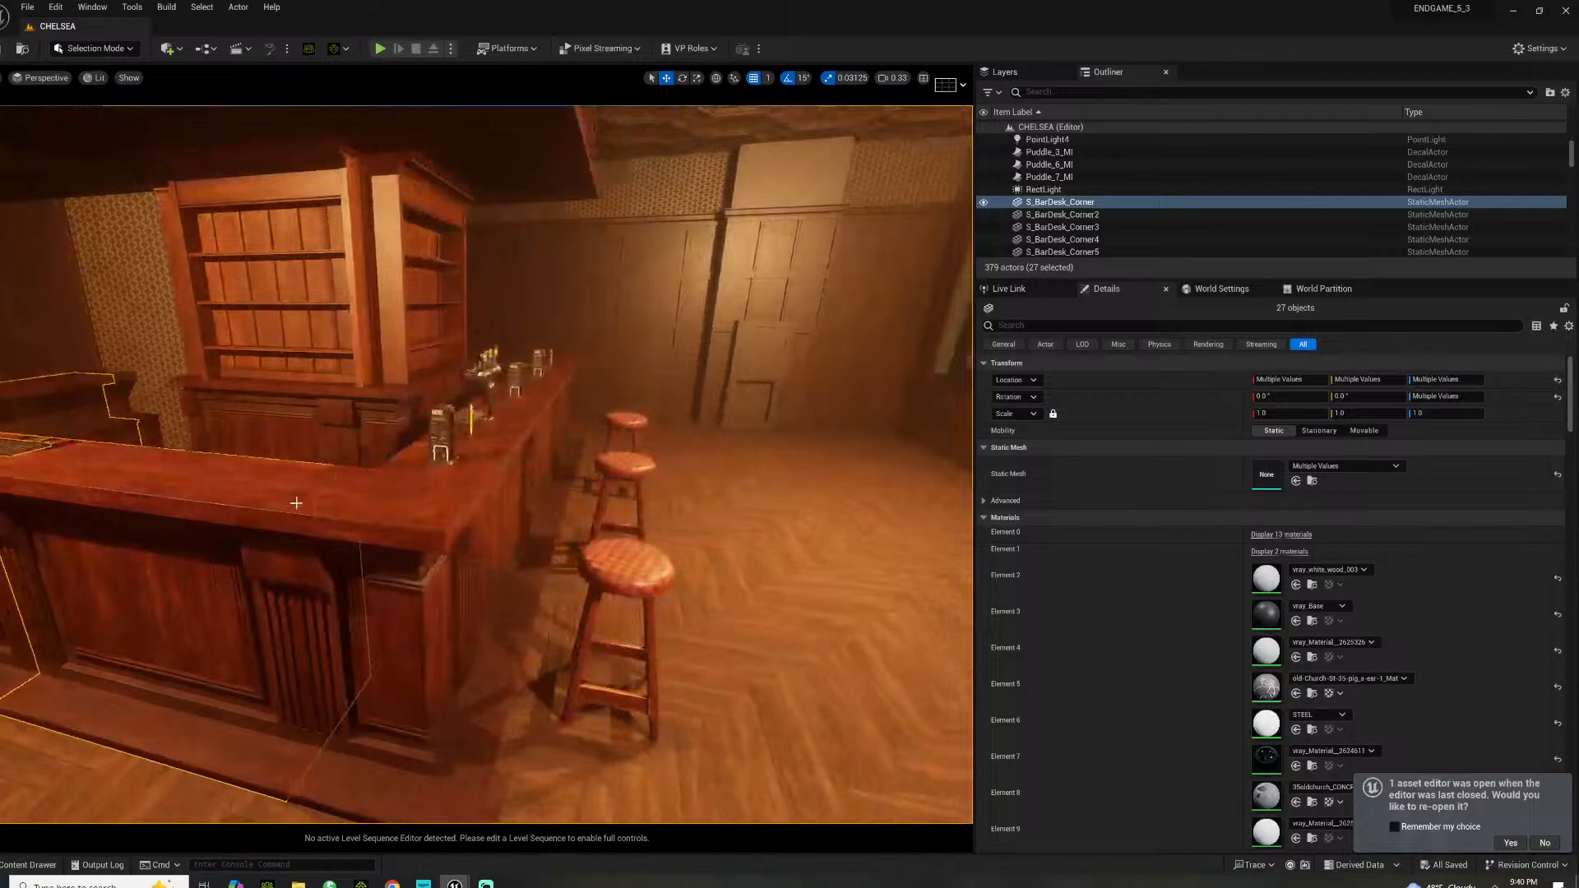
{"action": "left_click", "coordinate": [546, 558], "text": "ctrl"}
{"action": "left_click", "coordinate": [608, 570], "text": "ctrl"}
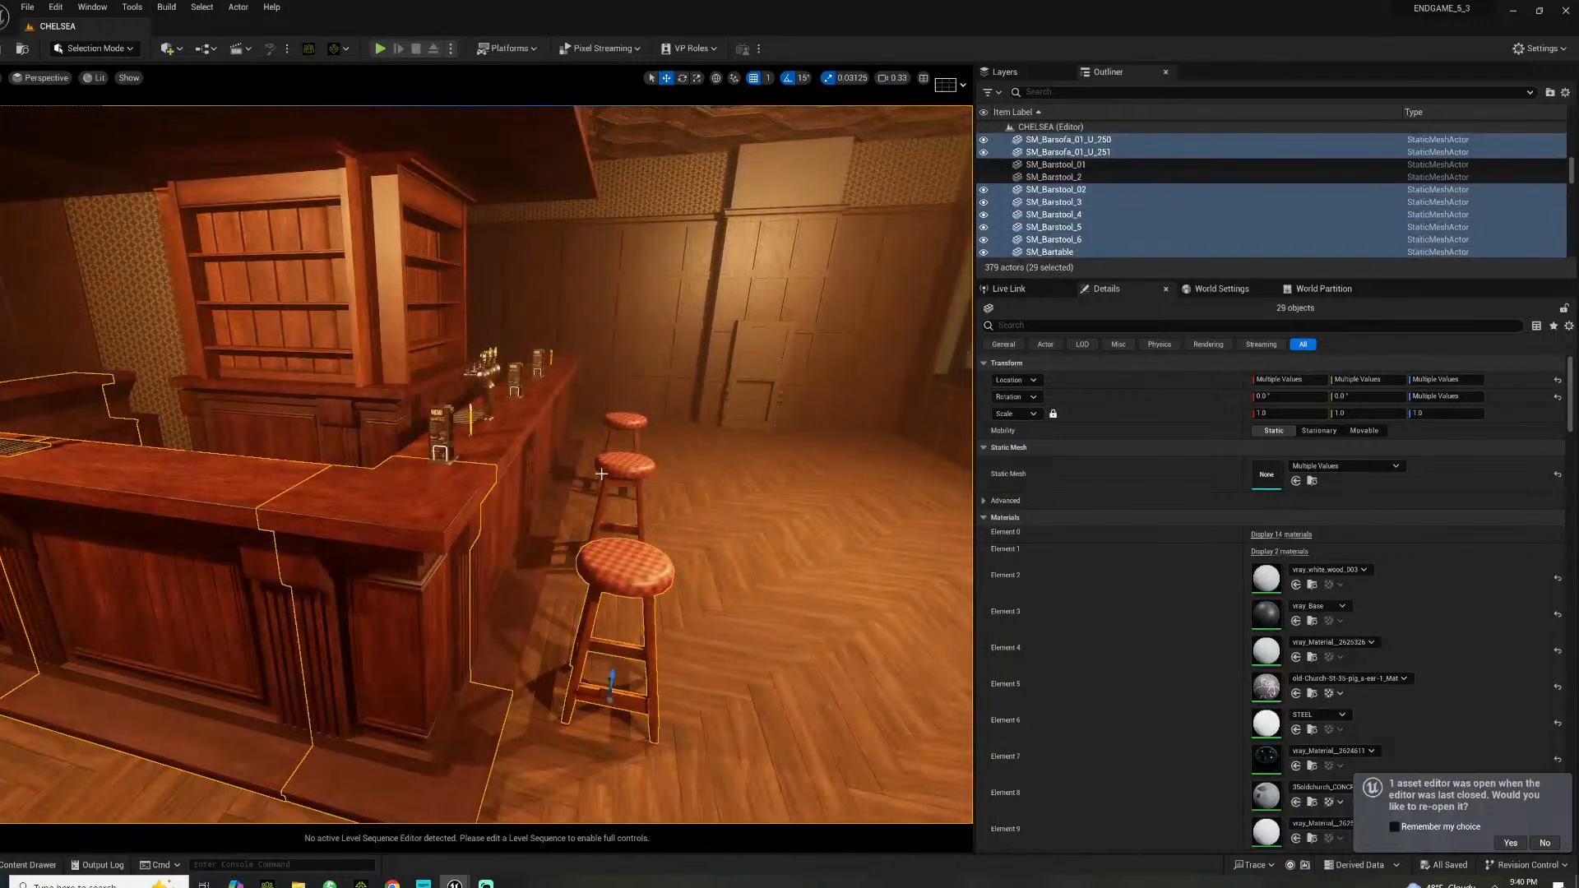
{"action": "left_click", "coordinate": [621, 469], "text": "ctrl"}
{"action": "left_click", "coordinate": [526, 467], "text": "ctrl"}
Add the beer glass, the beer tap and the two menu stands on the side counter to the selection
{"action": "right_click_drag", "start_coordinate": [526, 467], "coordinate": [354, 518]}
{"action": "right_click_drag", "start_coordinate": [626, 430], "coordinate": [694, 493]}
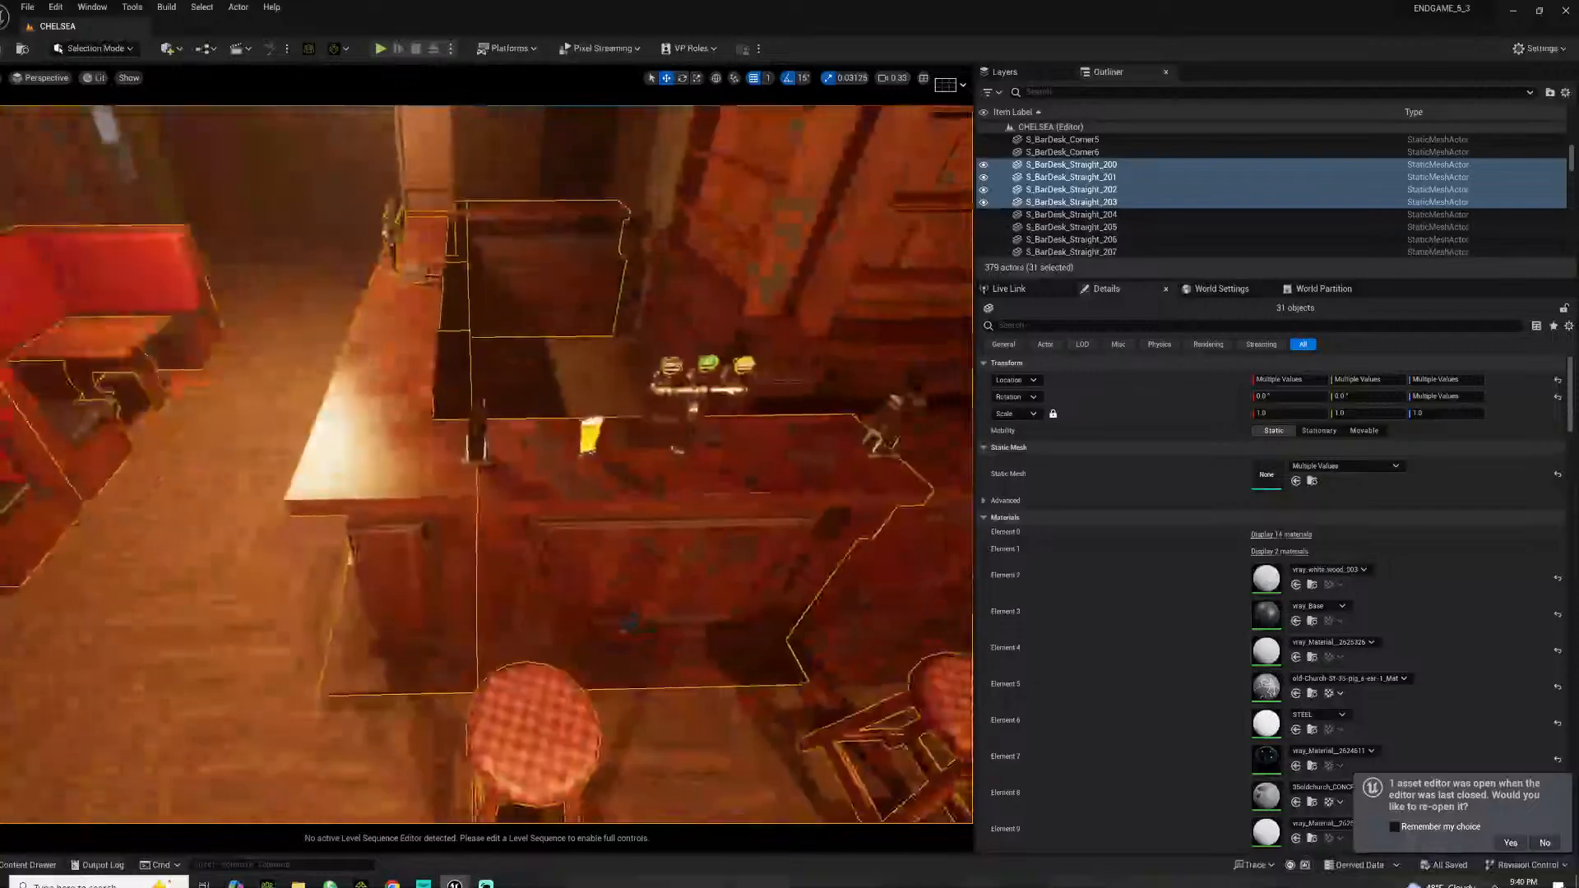
{"action": "left_click", "coordinate": [590, 424], "text": "ctrl"}
{"action": "left_click", "coordinate": [478, 420], "text": "ctrl"}
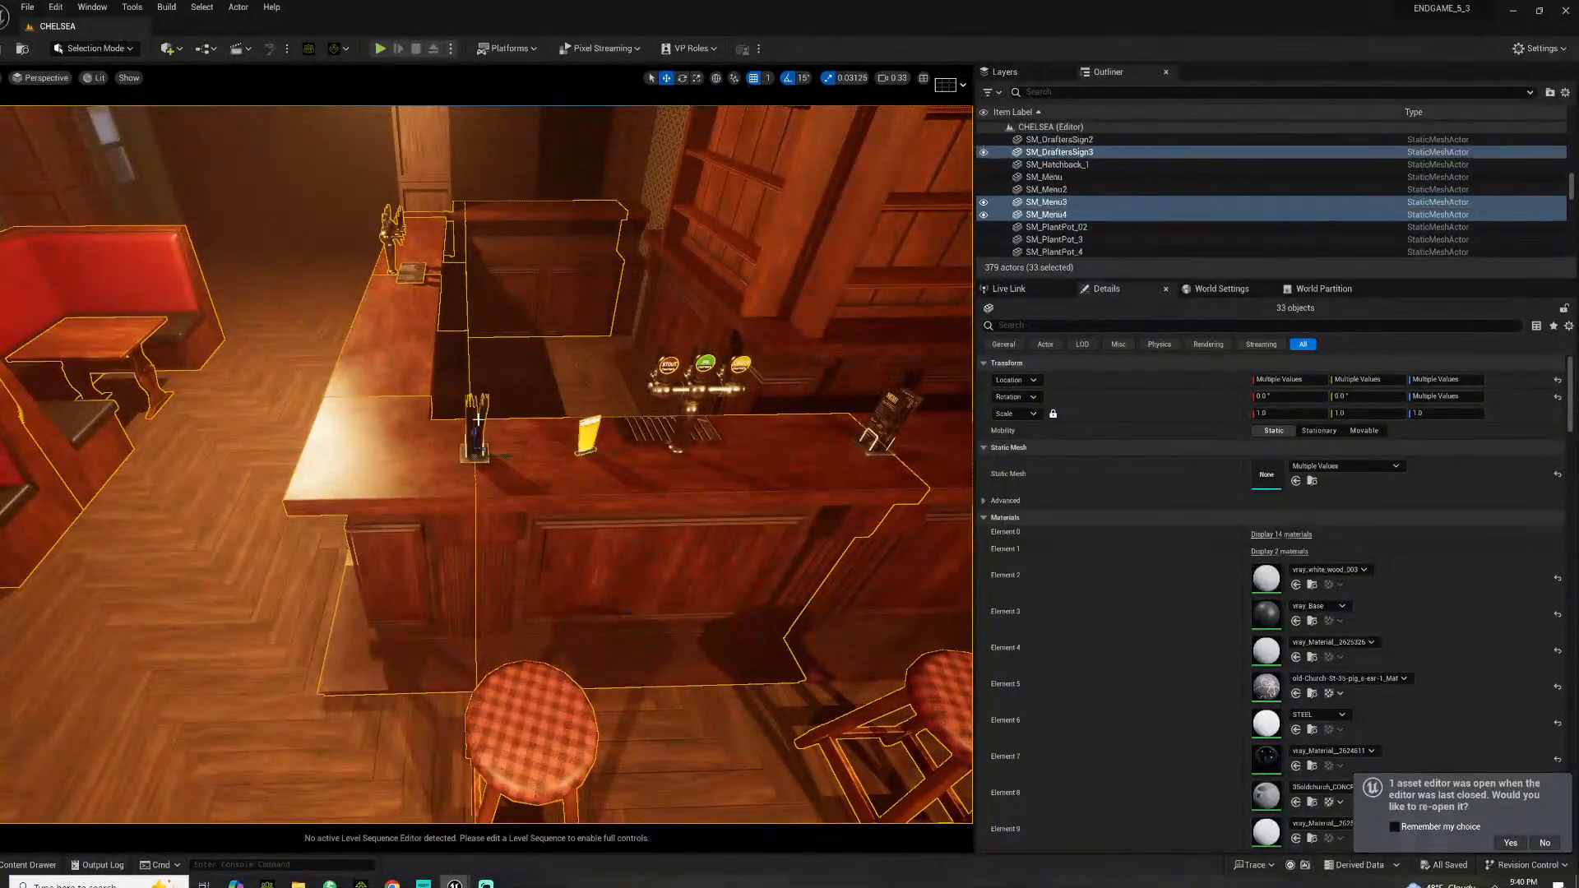
{"action": "left_click", "coordinate": [681, 403], "text": "ctrl"}
{"action": "left_click", "coordinate": [883, 409], "text": "ctrl"}
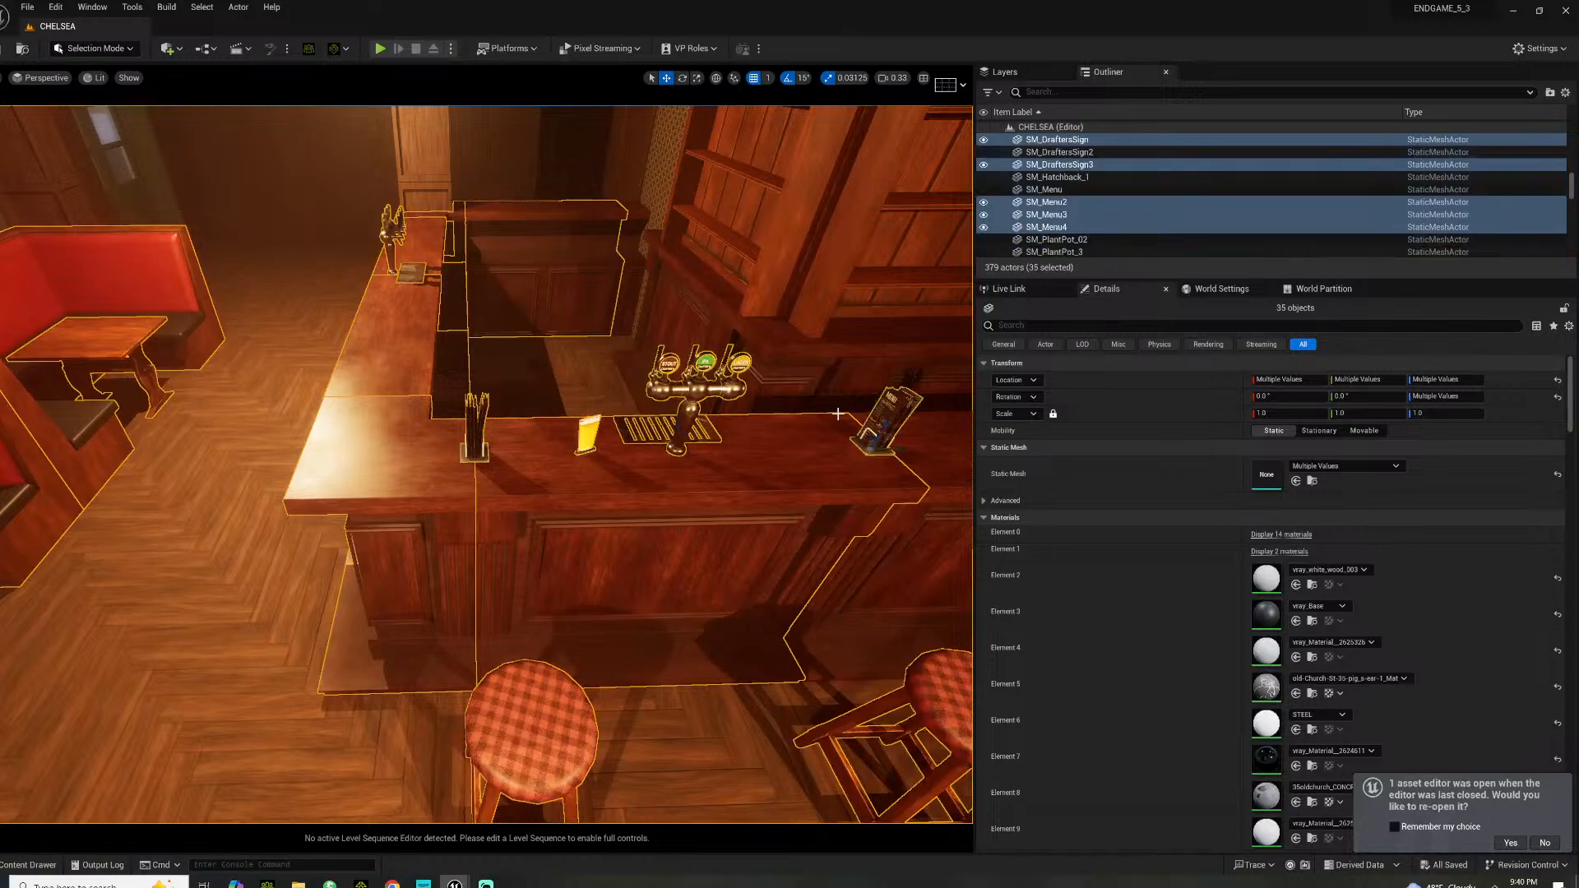
Add the next two straight bar desk sections with their menu stand and beer glass to the selection
{"action": "right_click_drag", "start_coordinate": [841, 416], "coordinate": [946, 416]}
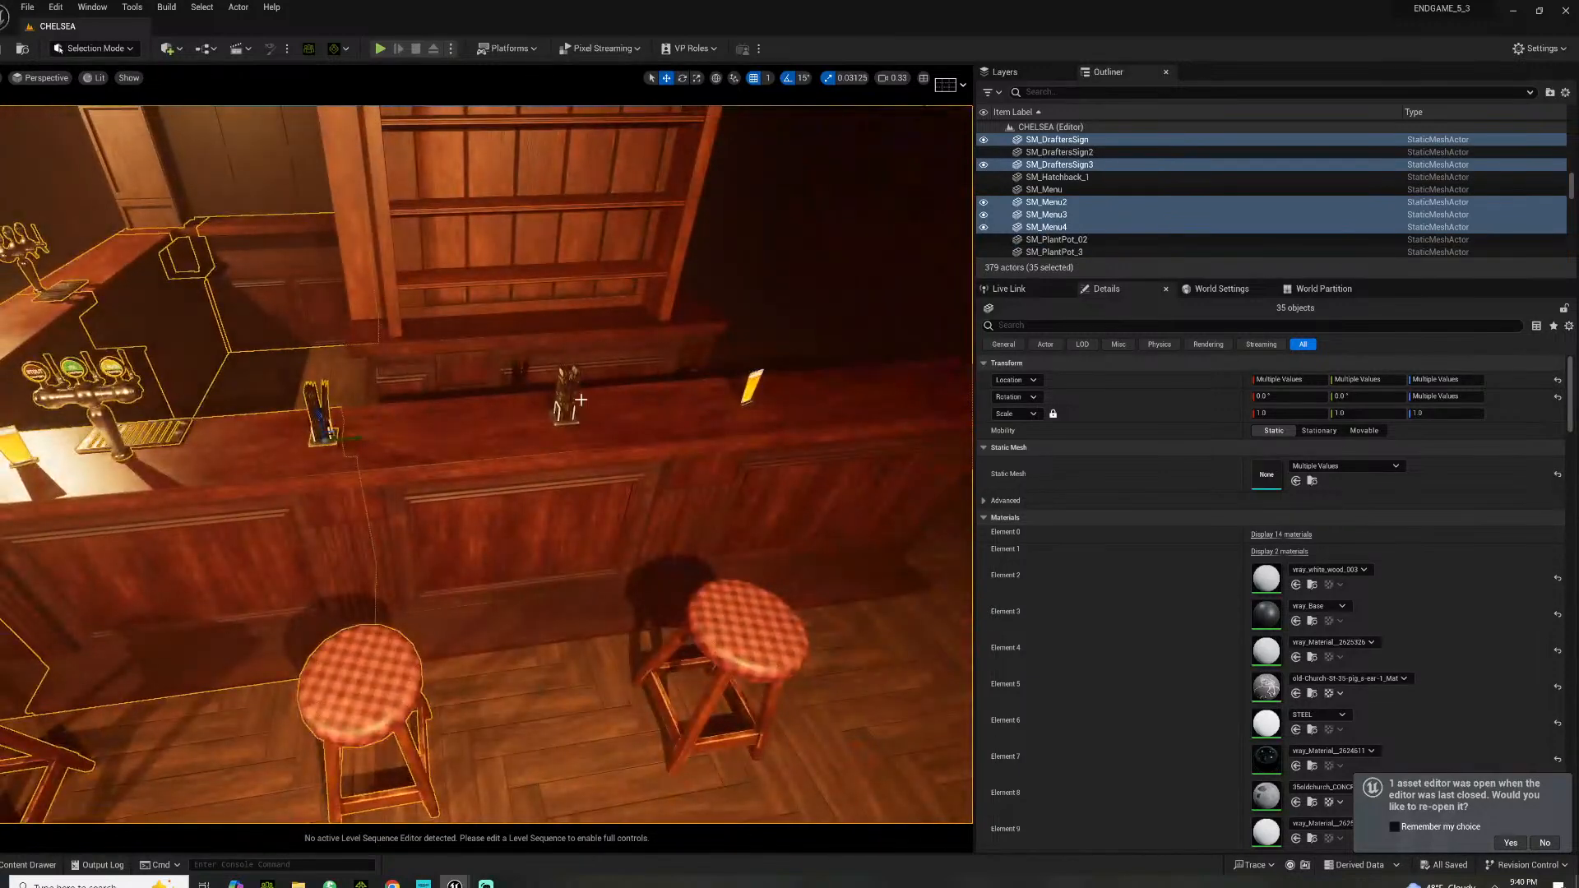
{"action": "left_click", "coordinate": [581, 402], "text": "ctrl"}
{"action": "left_click", "coordinate": [571, 388], "text": "ctrl"}
{"action": "left_click", "coordinate": [750, 397], "text": "ctrl"}
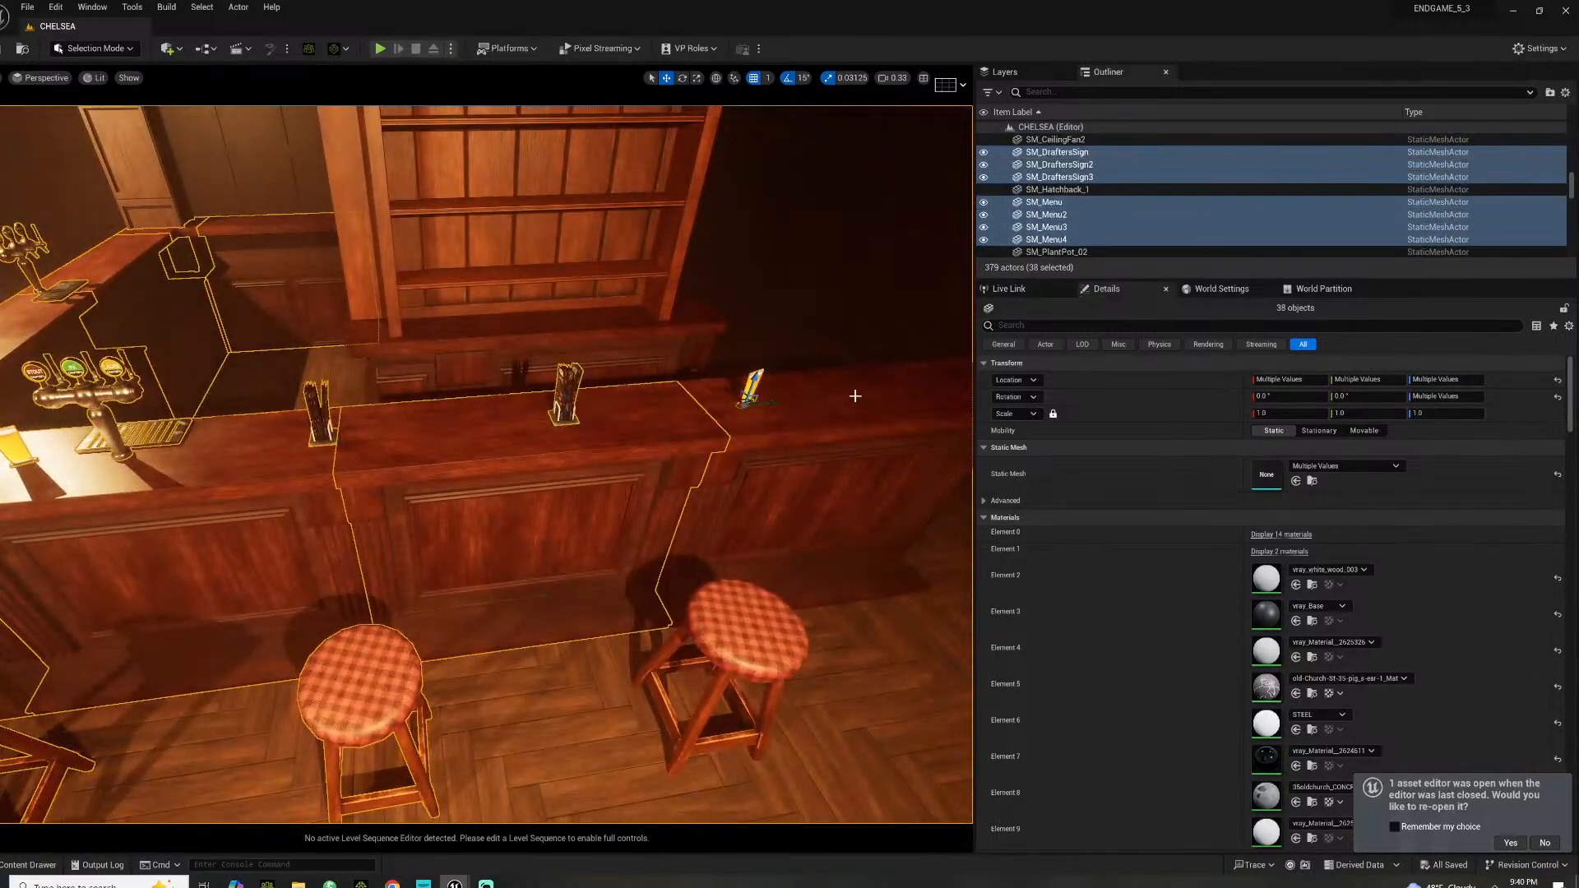
{"action": "left_click", "coordinate": [854, 398], "text": "ctrl"}
Check the open iClone project and display the plugin list in Unreal Engine
{"action": "left_click", "coordinate": [366, 884]}
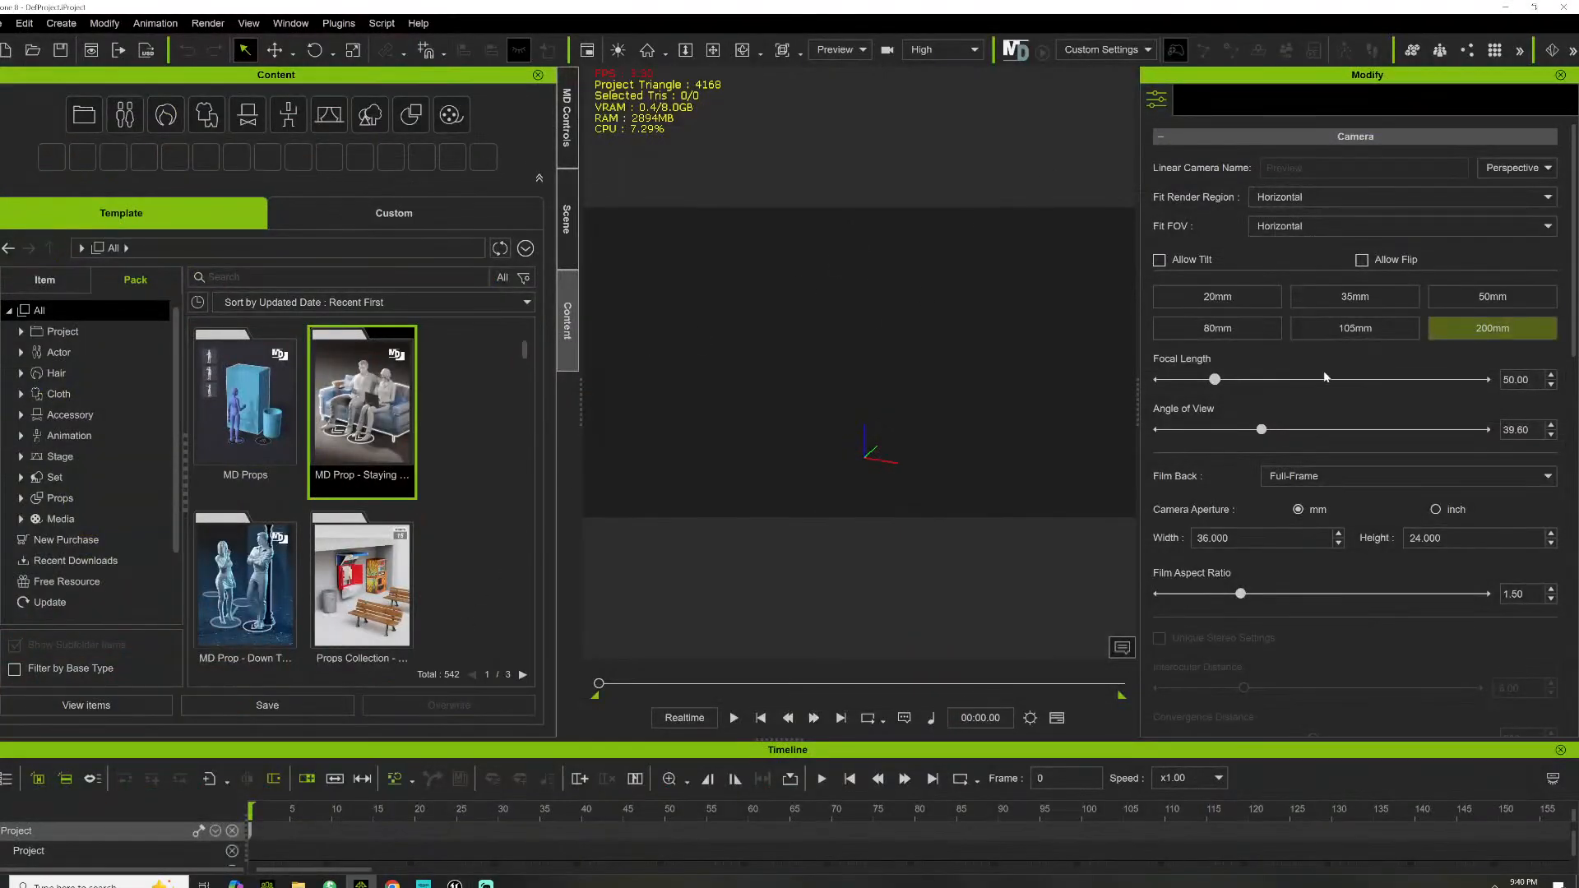
{"action": "left_click", "coordinate": [1503, 10]}
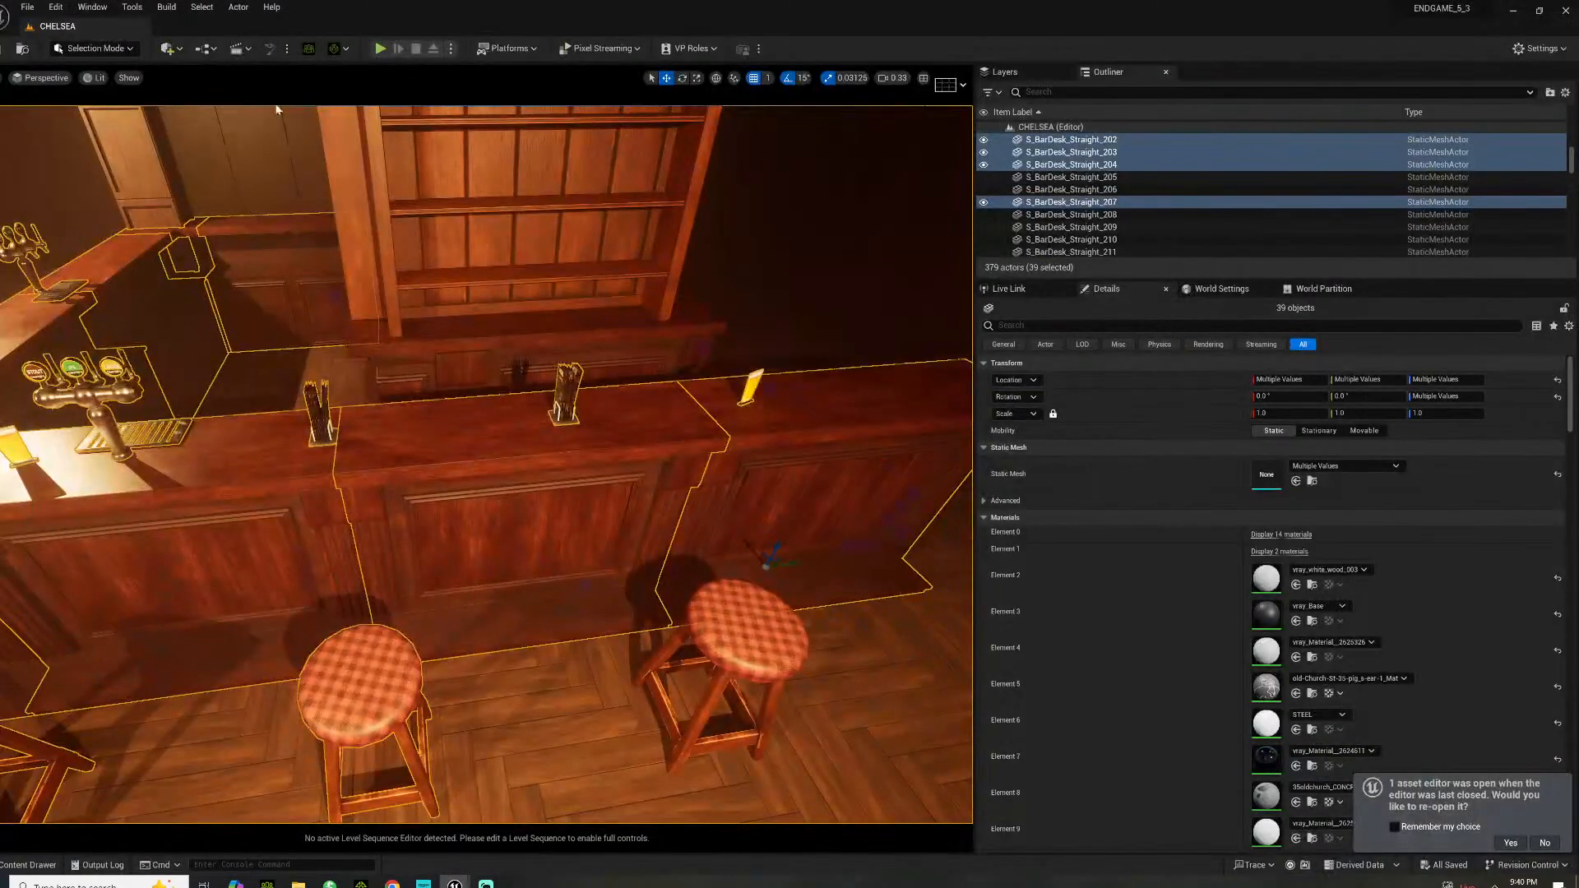
{"action": "left_click", "coordinate": [56, 7]}
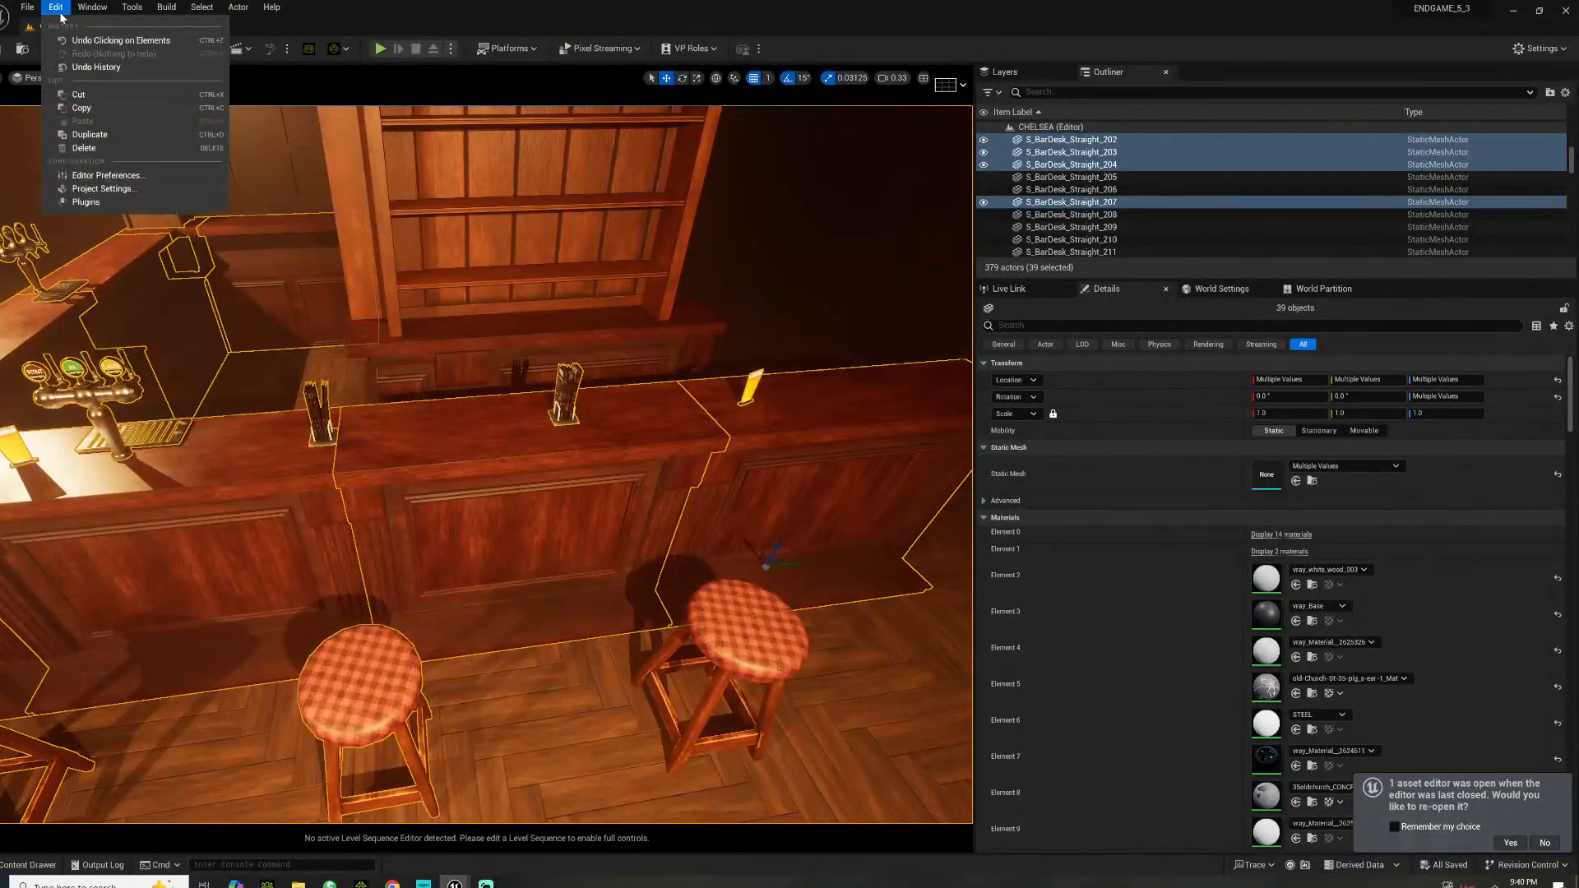
{"action": "left_click", "coordinate": [82, 202]}
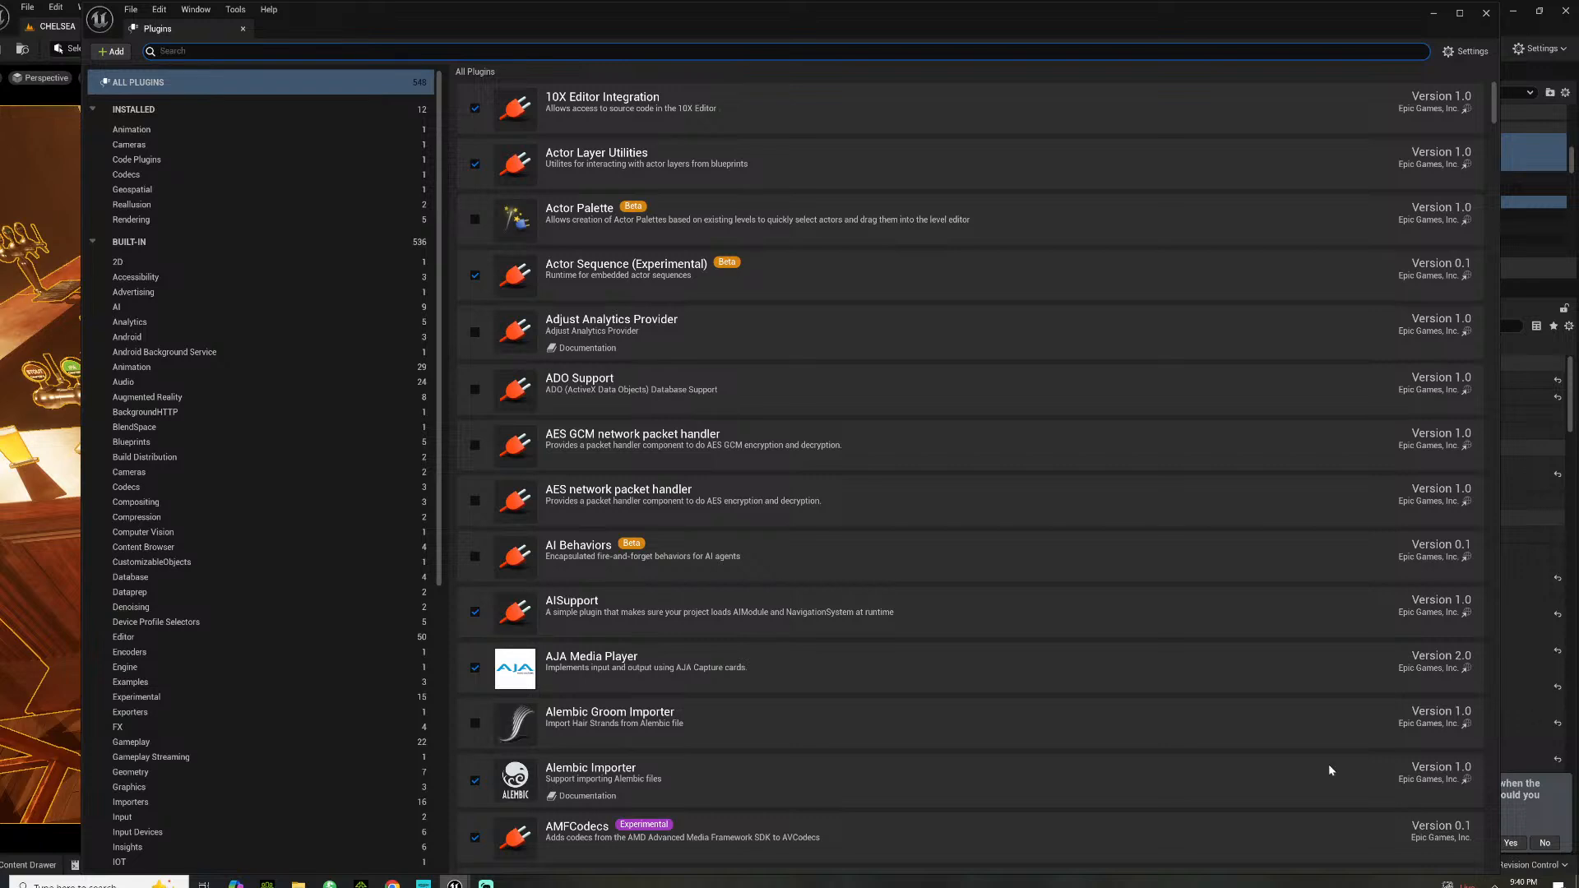
Switch to the Epic Games Launcher and open the Unreal Engine library
{"action": "left_click", "coordinate": [1496, 883]}
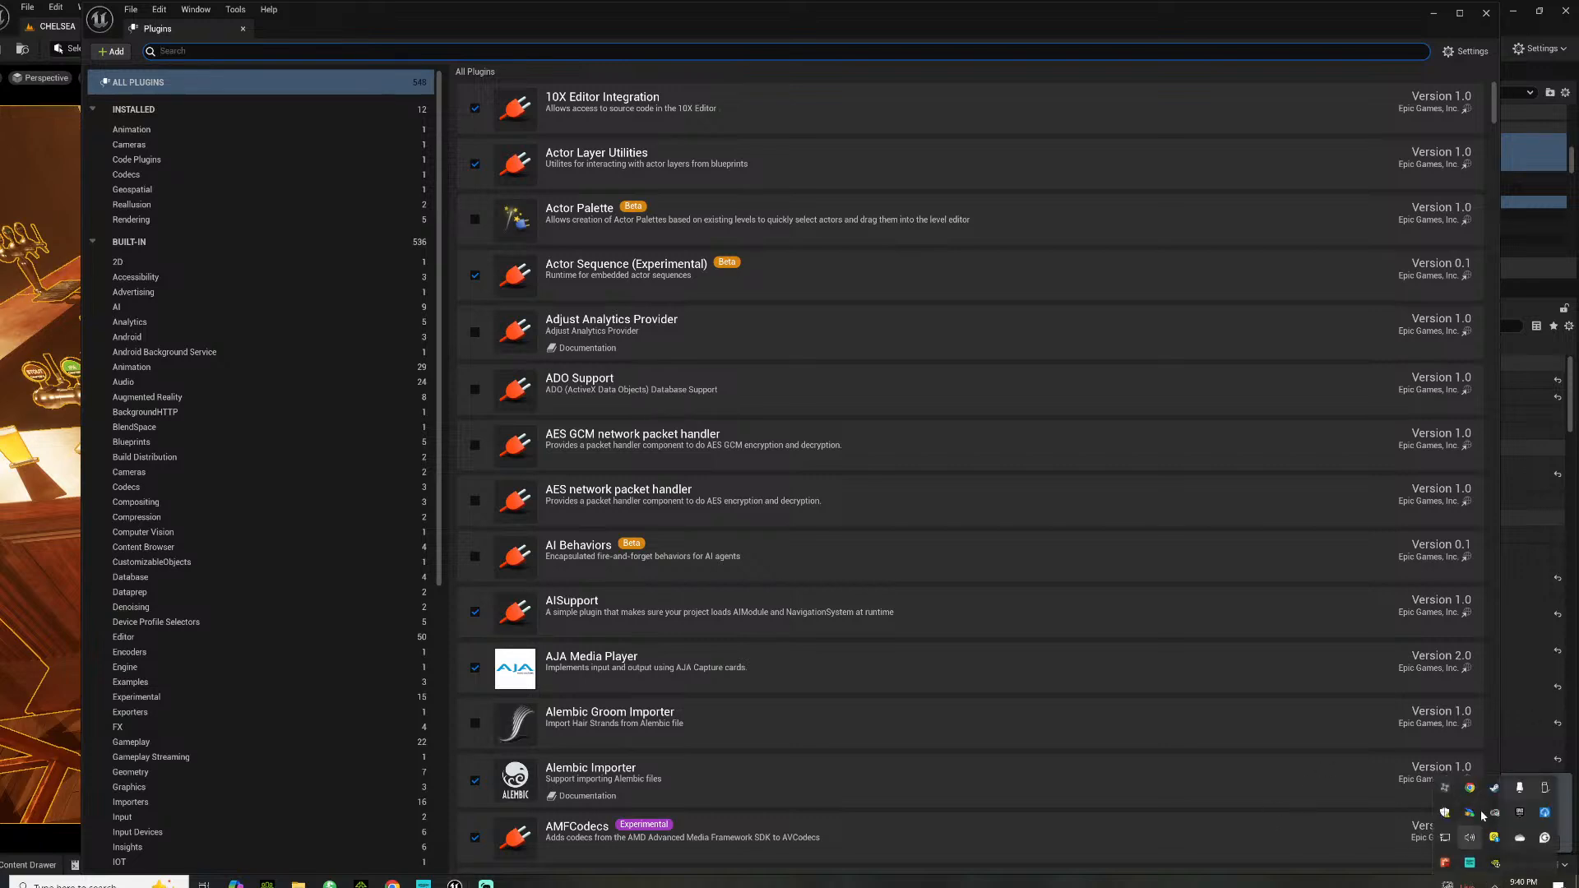
{"action": "right_click", "coordinate": [1518, 812]}
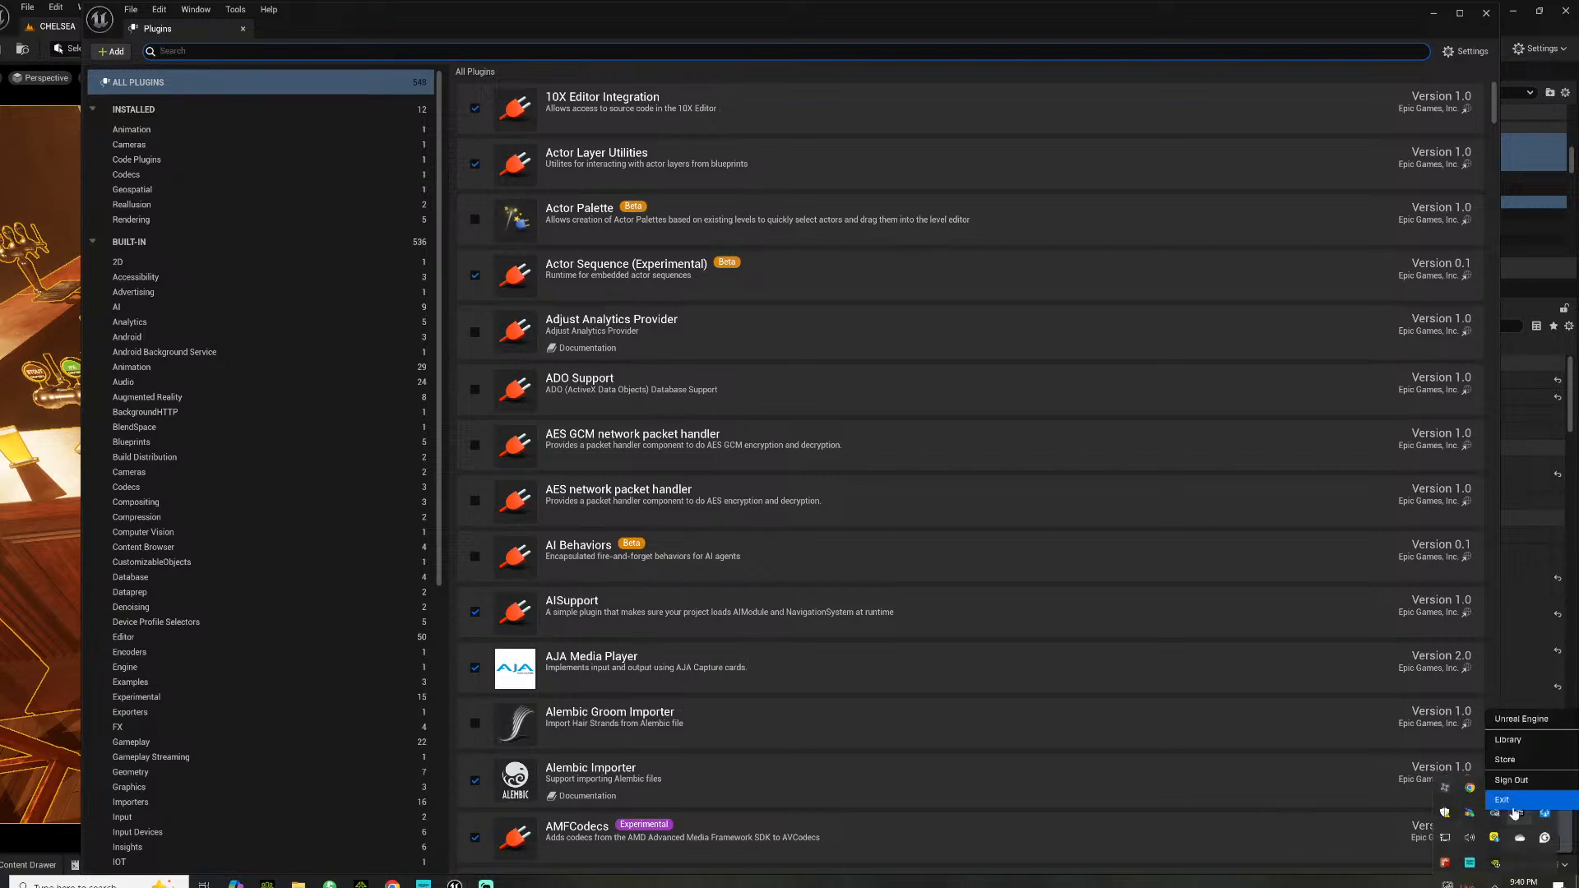
{"action": "left_click", "coordinate": [1505, 760]}
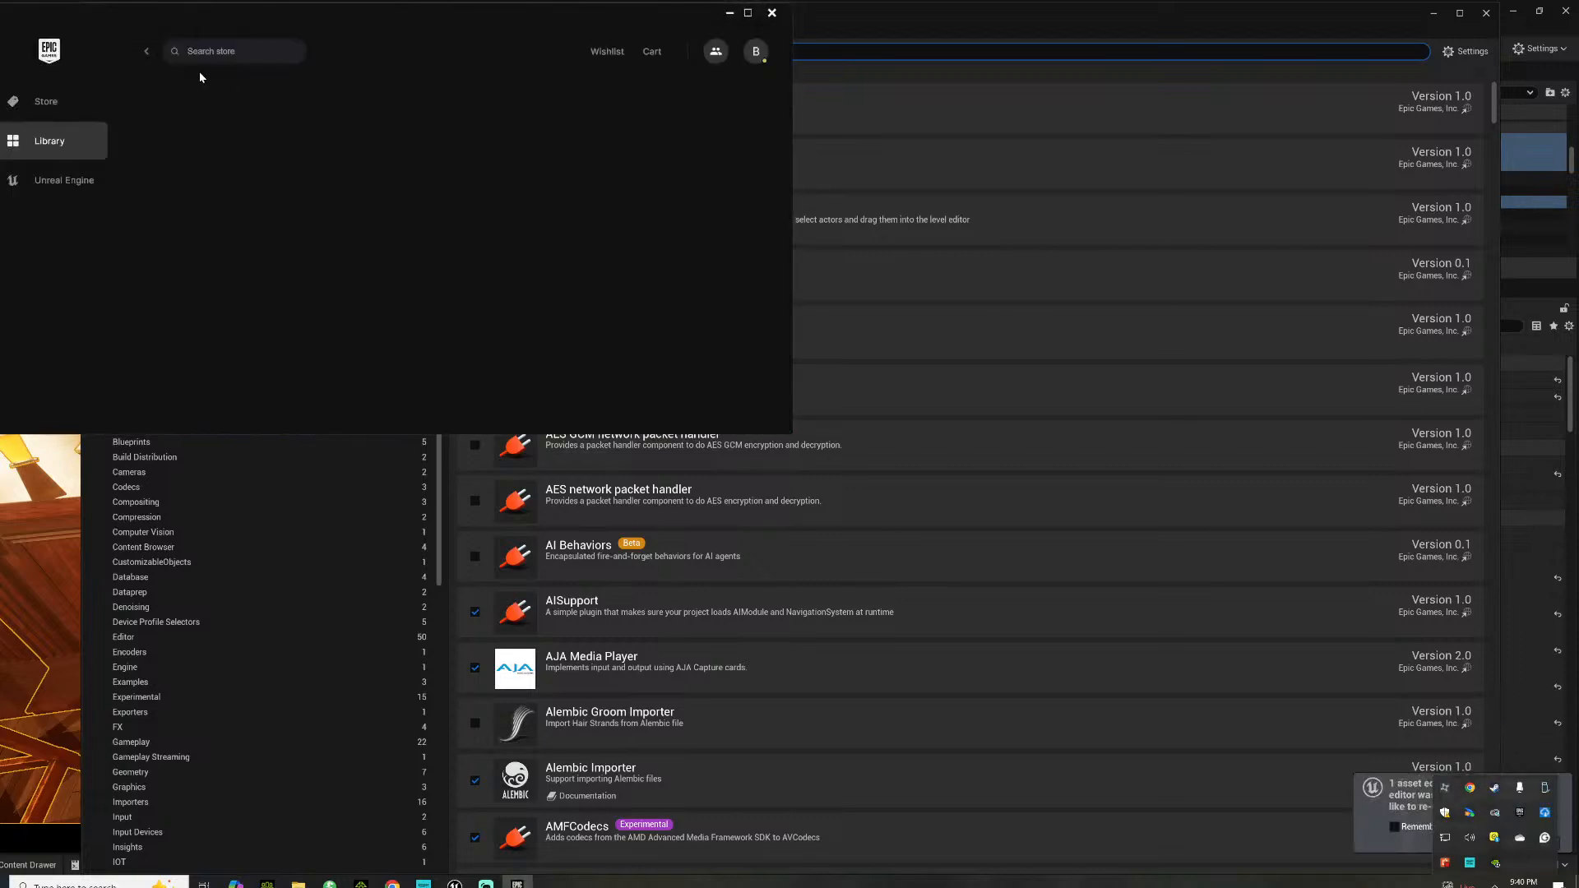
{"action": "left_click", "coordinate": [88, 180]}
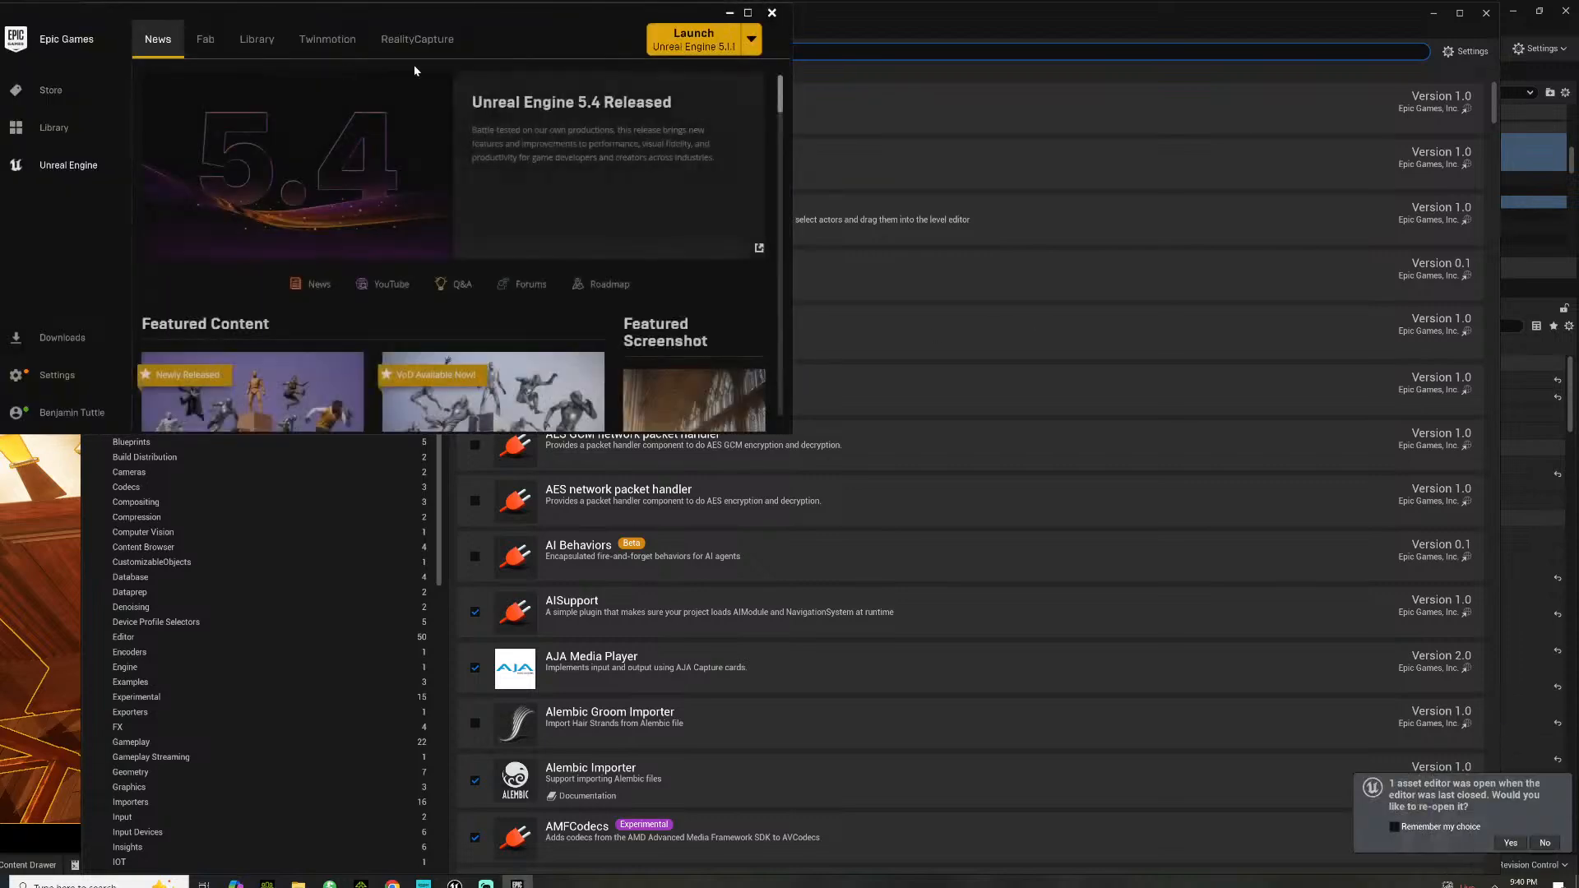
{"action": "left_click", "coordinate": [257, 38]}
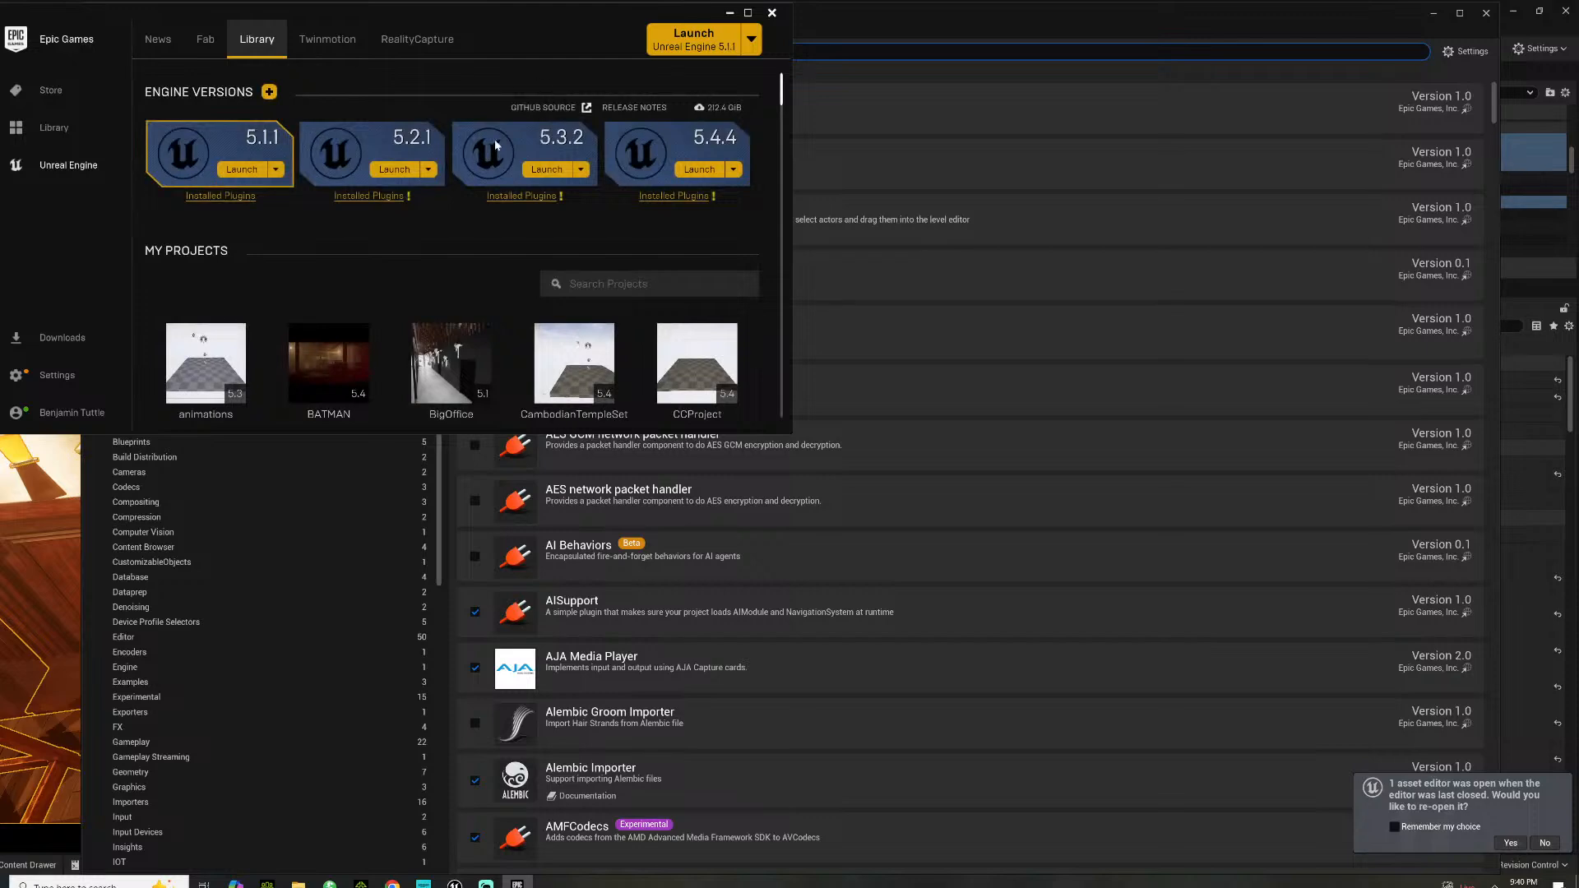
Search the Fab Library for "iclone" to locate the Live Link plugin
{"action": "left_click", "coordinate": [630, 279]}
{"action": "scroll", "coordinate": [681, 245], "scroll_direction": "down", "scroll_amount": 8}
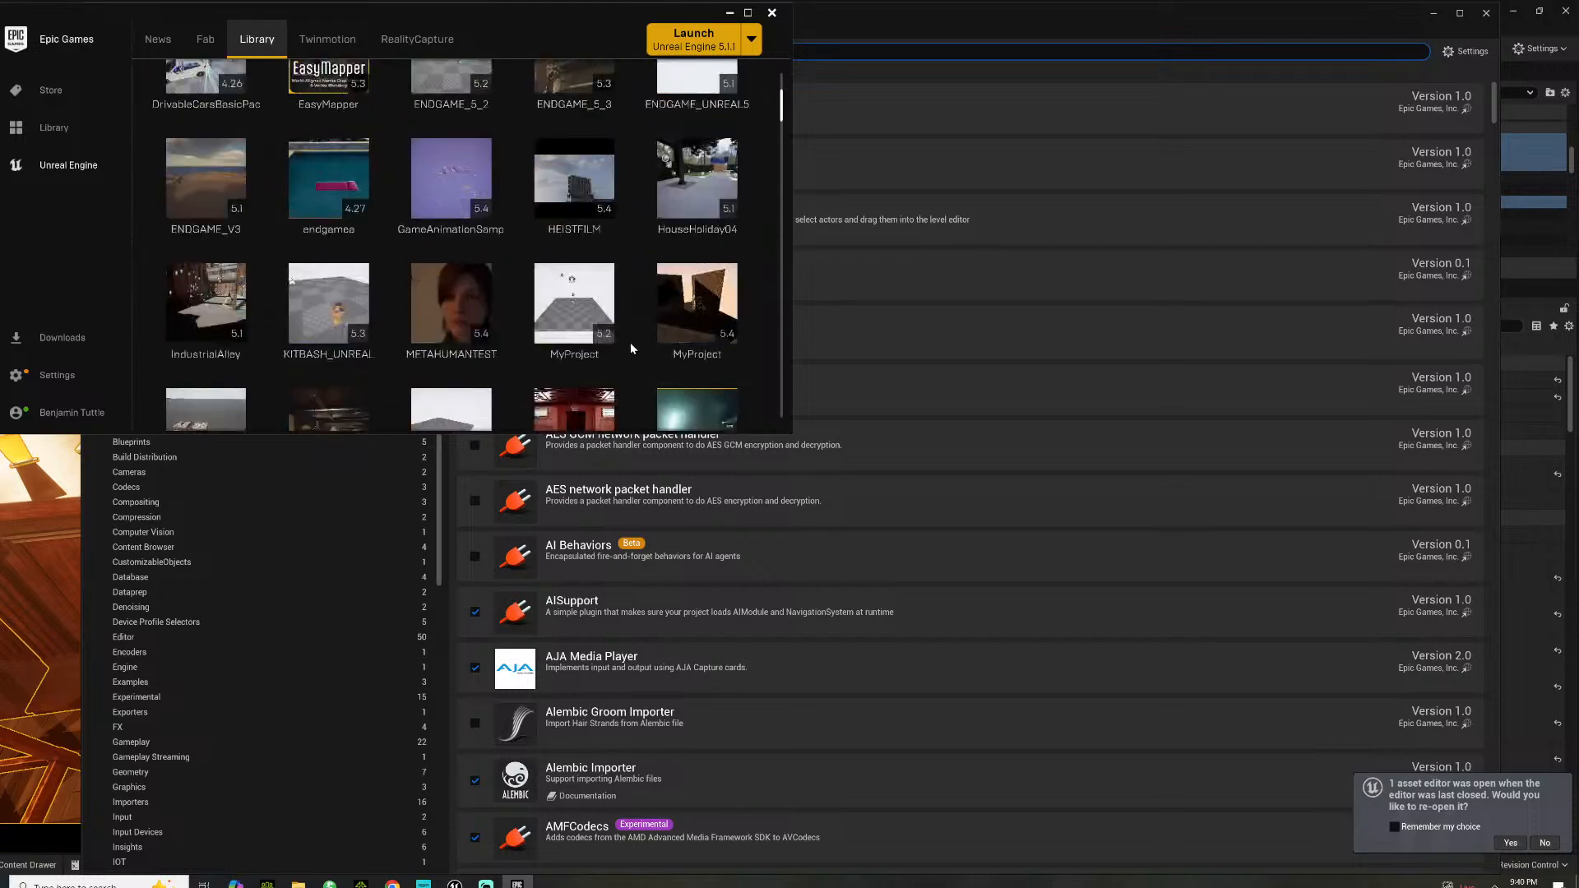
{"action": "scroll", "coordinate": [645, 337], "scroll_direction": "down", "scroll_amount": 5}
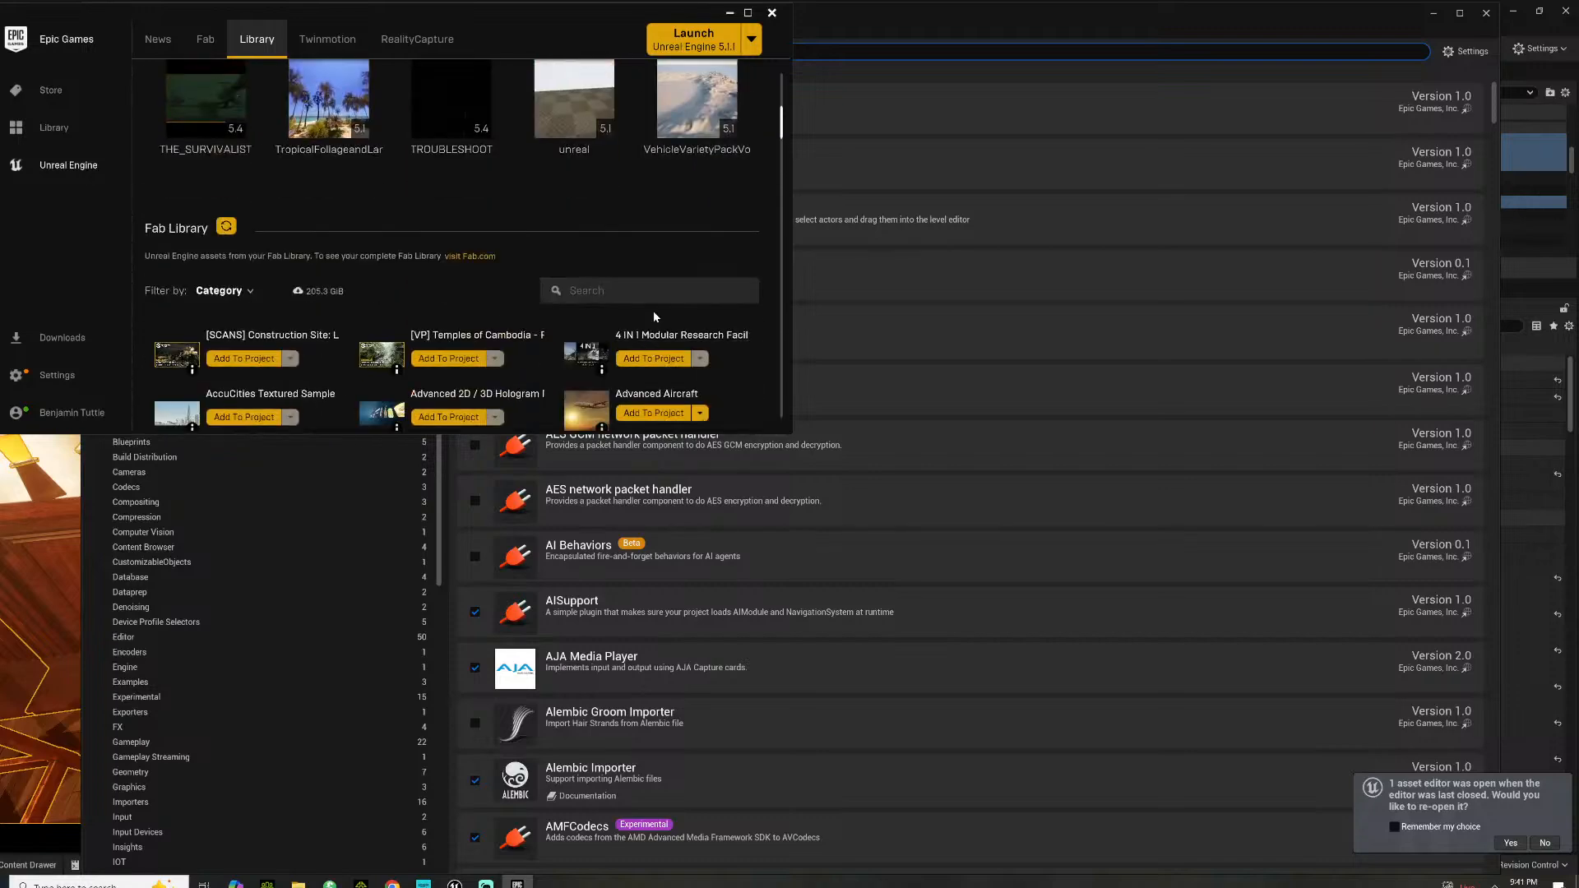
{"action": "left_click", "coordinate": [610, 292]}
{"action": "type", "text": "iclone"}
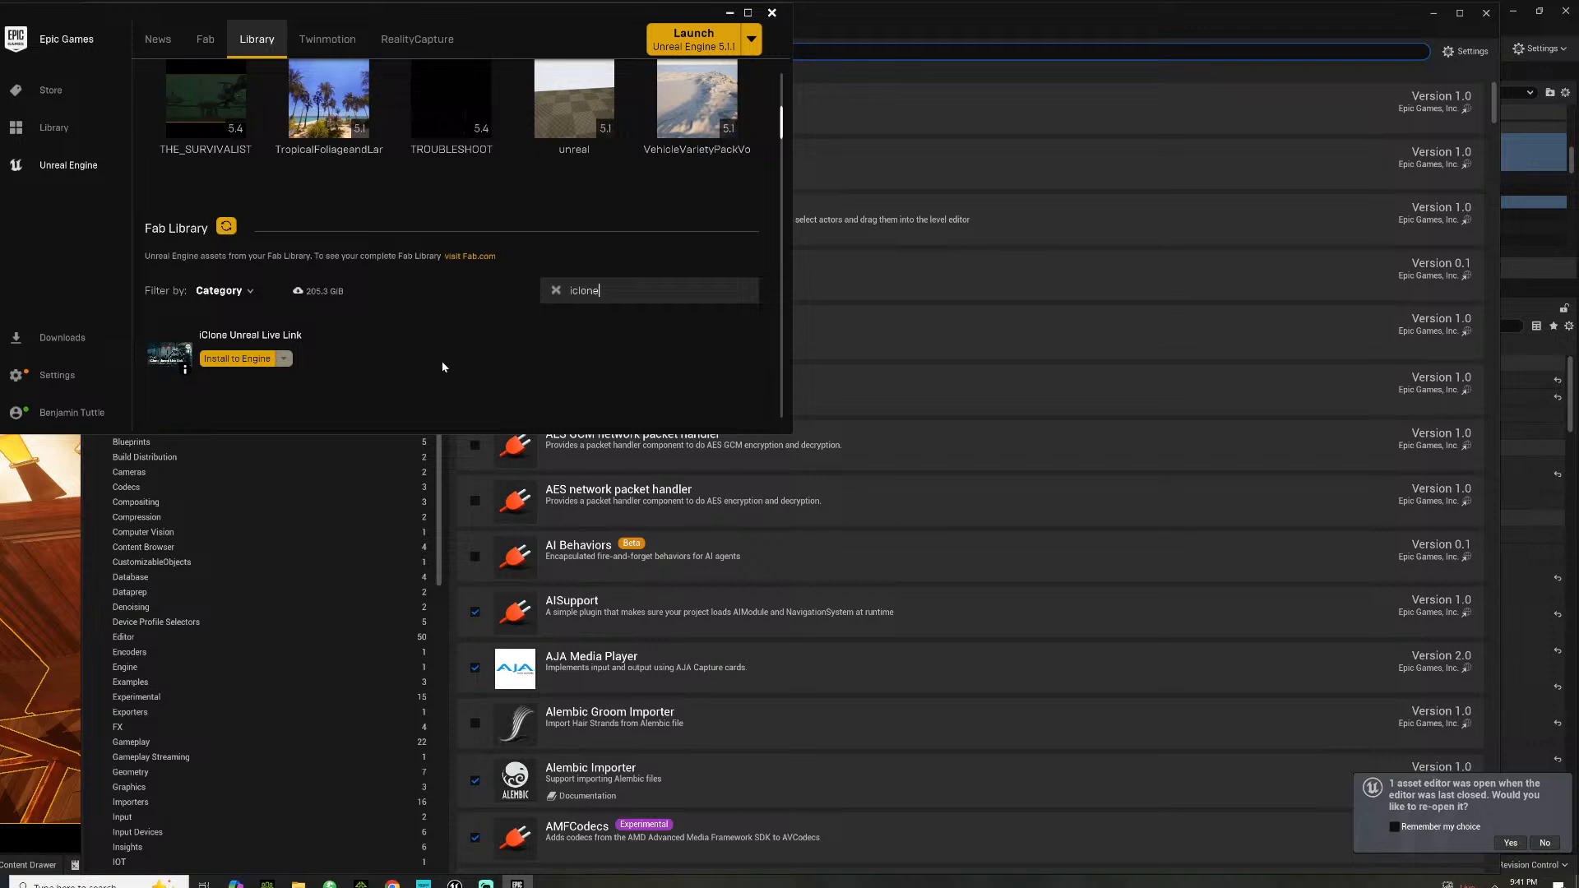
{"action": "left_click", "coordinate": [729, 12]}
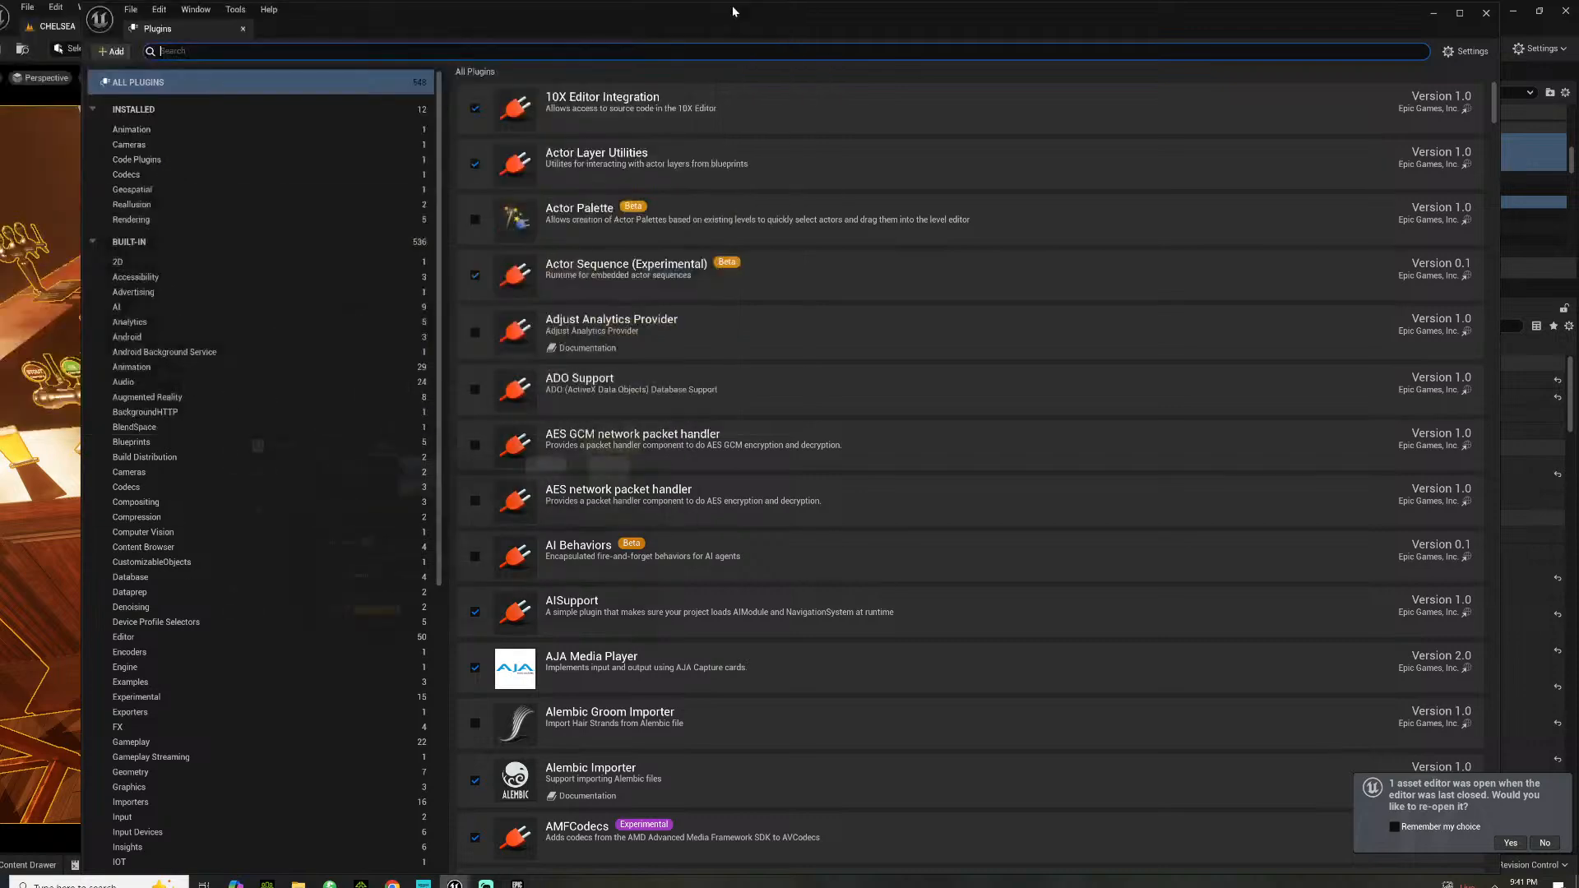
Return to the CHELSEA level and send the selected meshes to iClone with the standard Transfer to iClone option
{"action": "left_click", "coordinate": [1435, 13]}
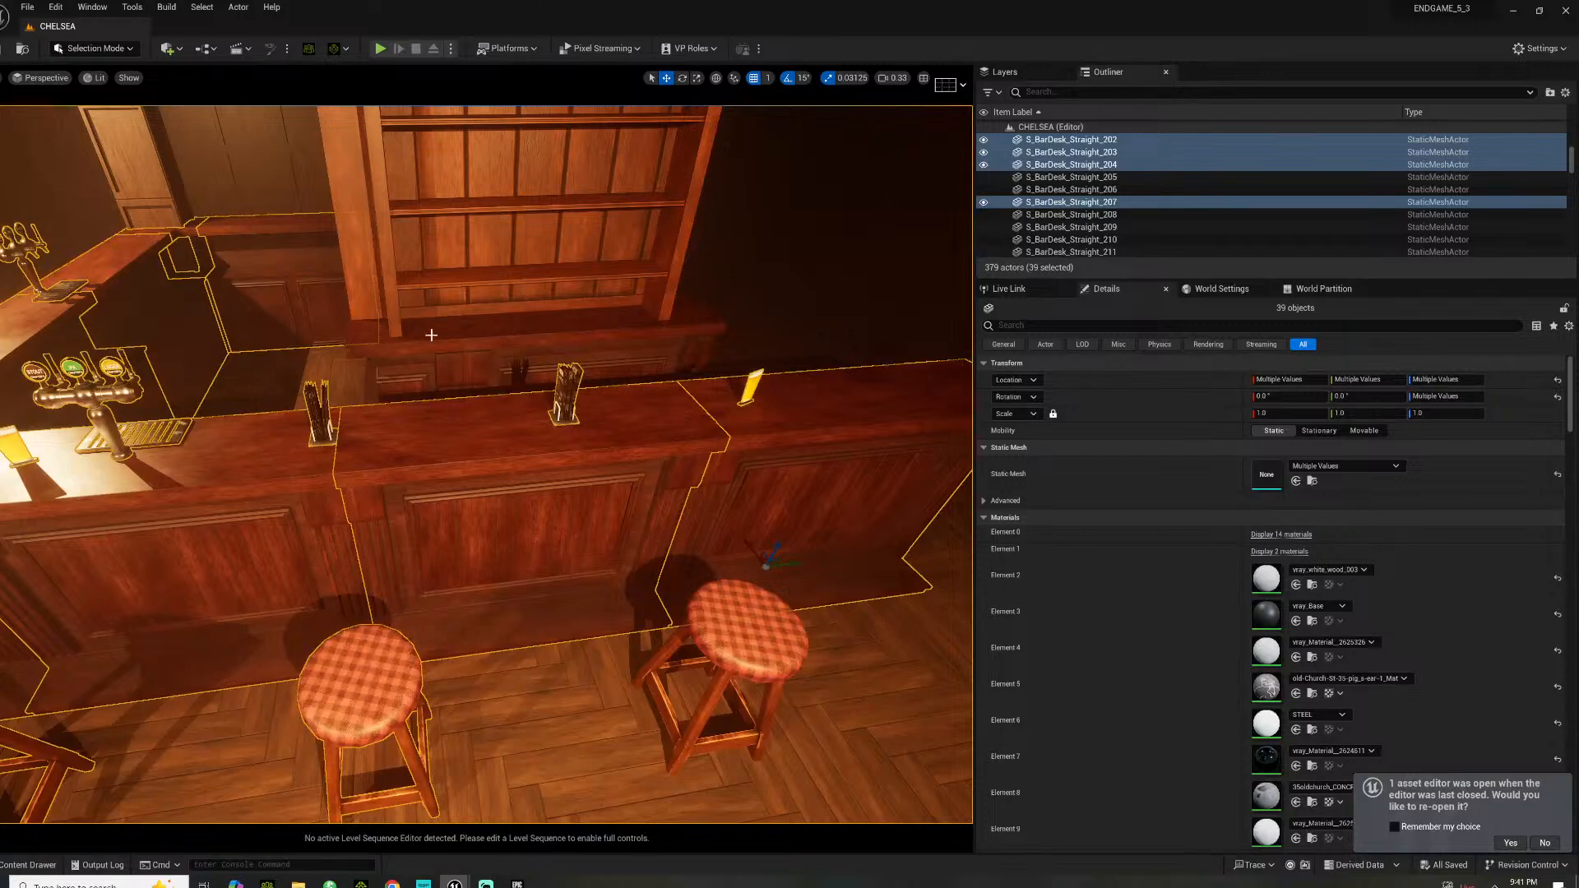
{"action": "left_click", "coordinate": [345, 50]}
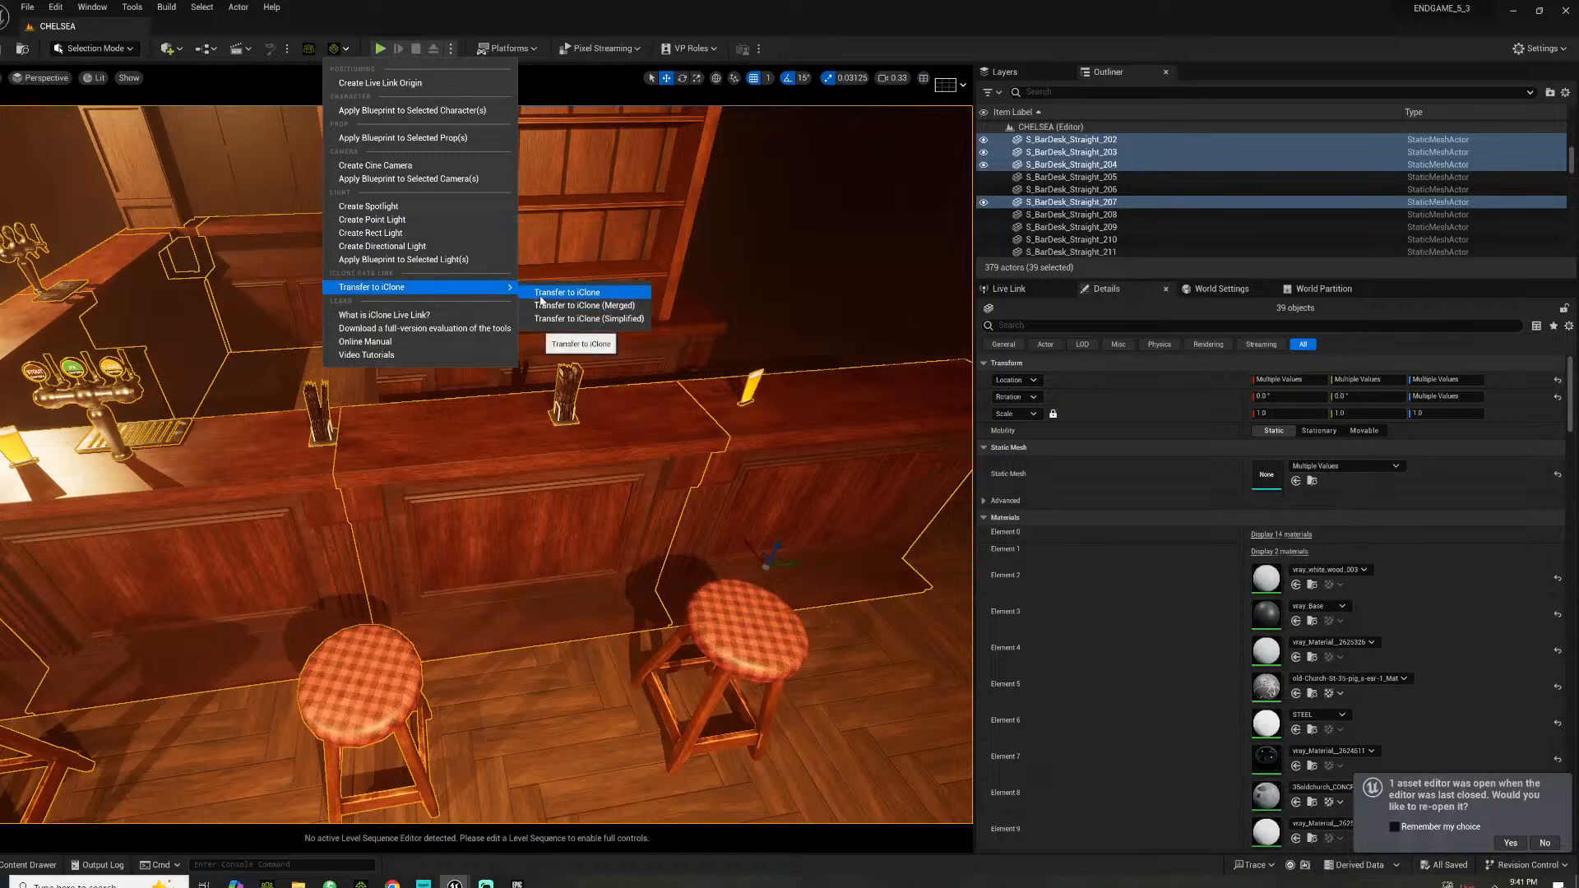
{"action": "left_click", "coordinate": [547, 290]}
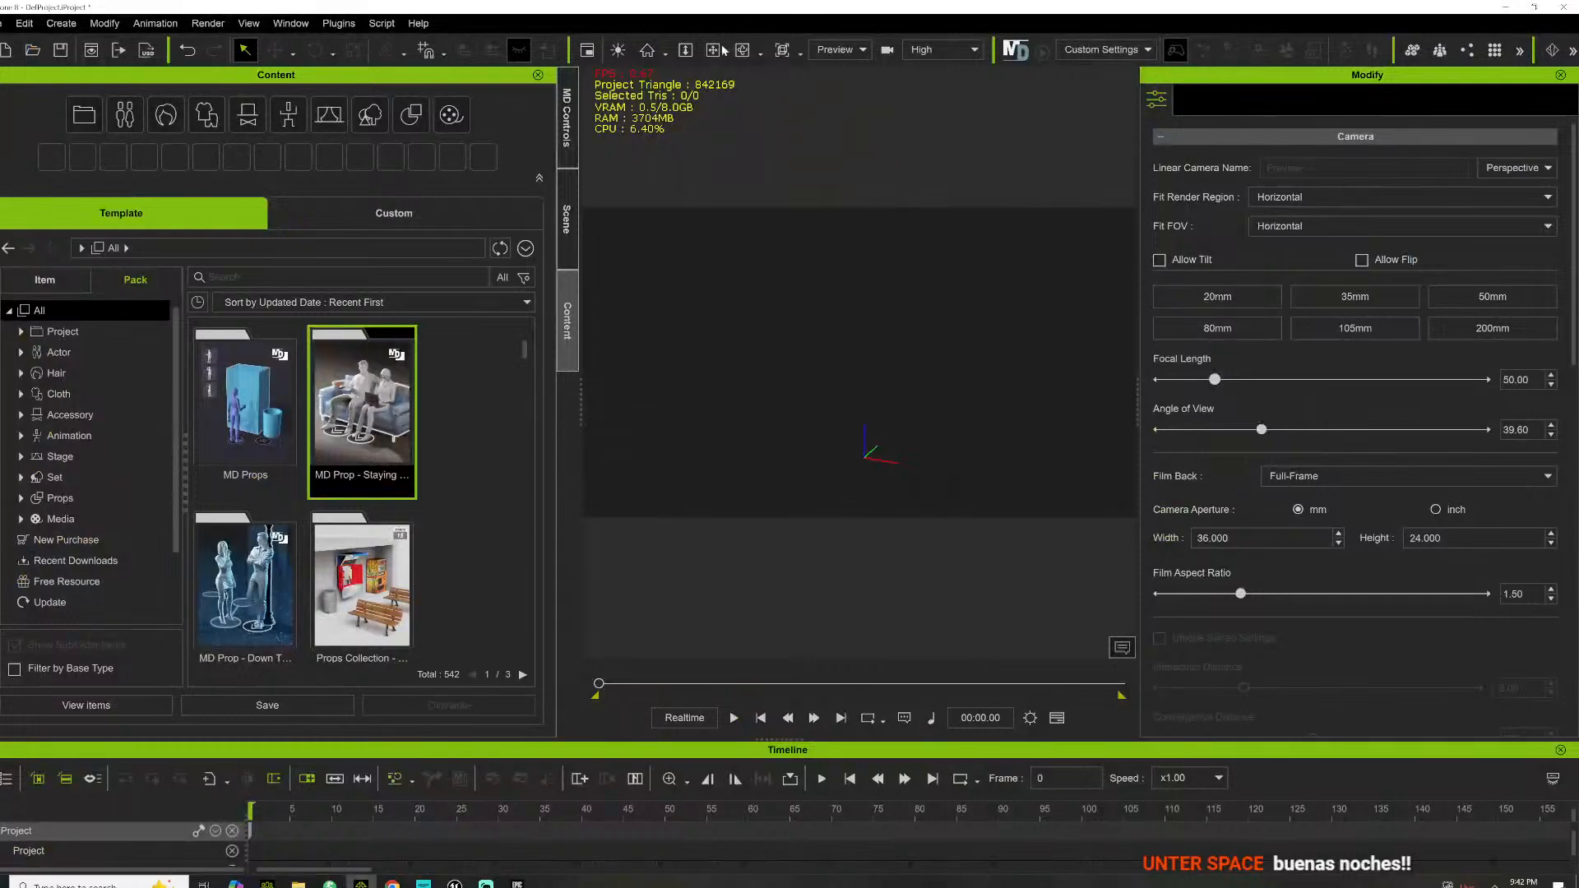
Locate the transferred pub building in the iClone viewport and select it
{"action": "left_click", "coordinate": [713, 50]}
{"action": "left_click_drag", "start_coordinate": [779, 258], "coordinate": [762, 282]}
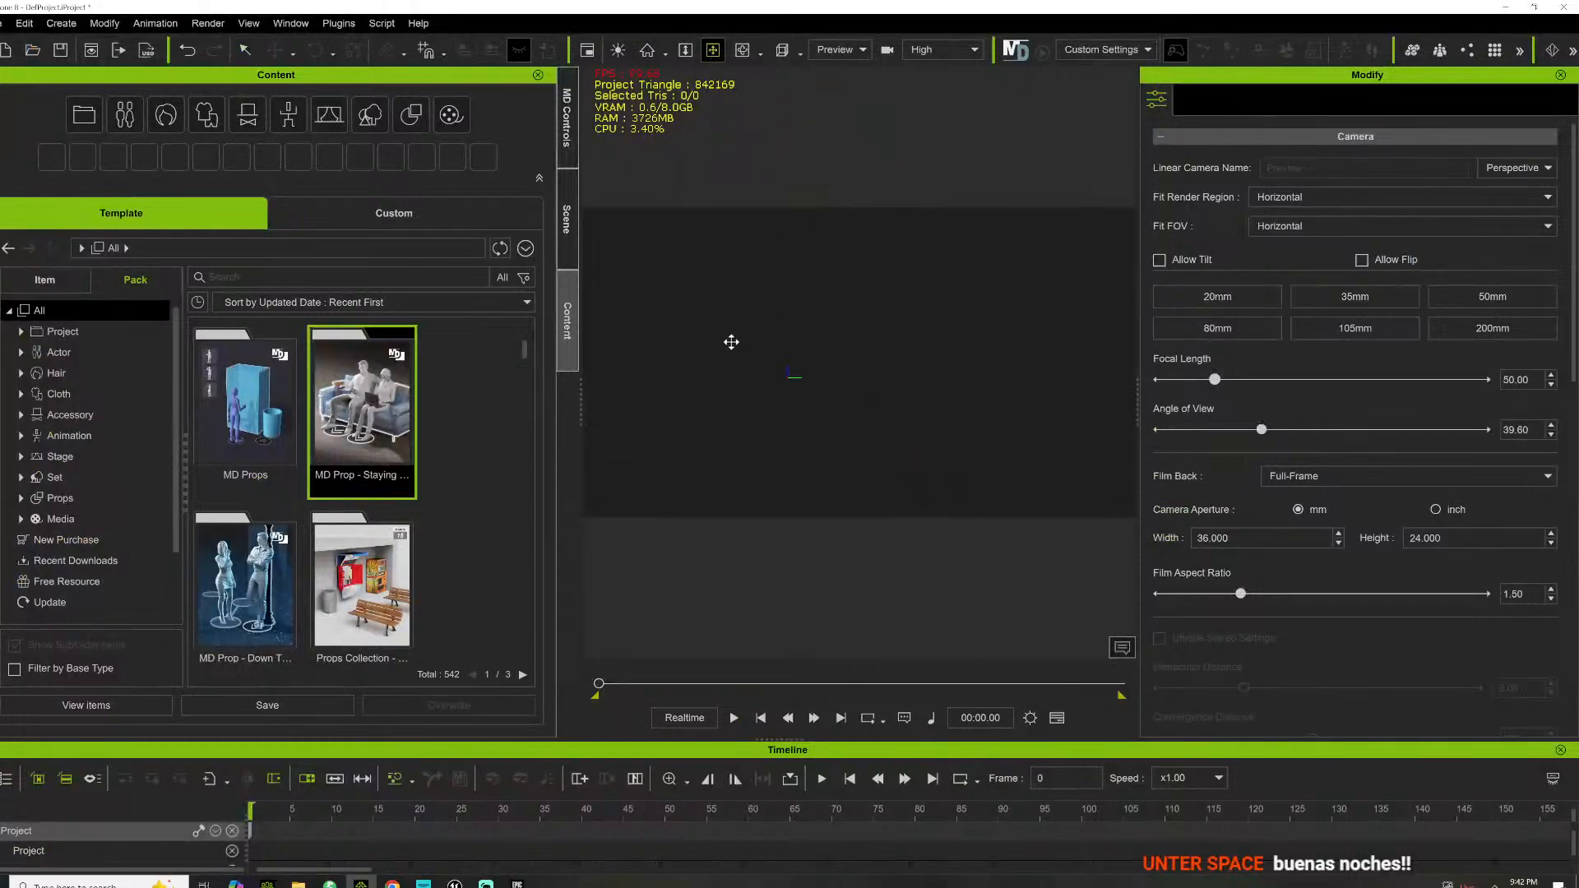
{"action": "left_click_drag", "start_coordinate": [731, 342], "coordinate": [923, 331]}
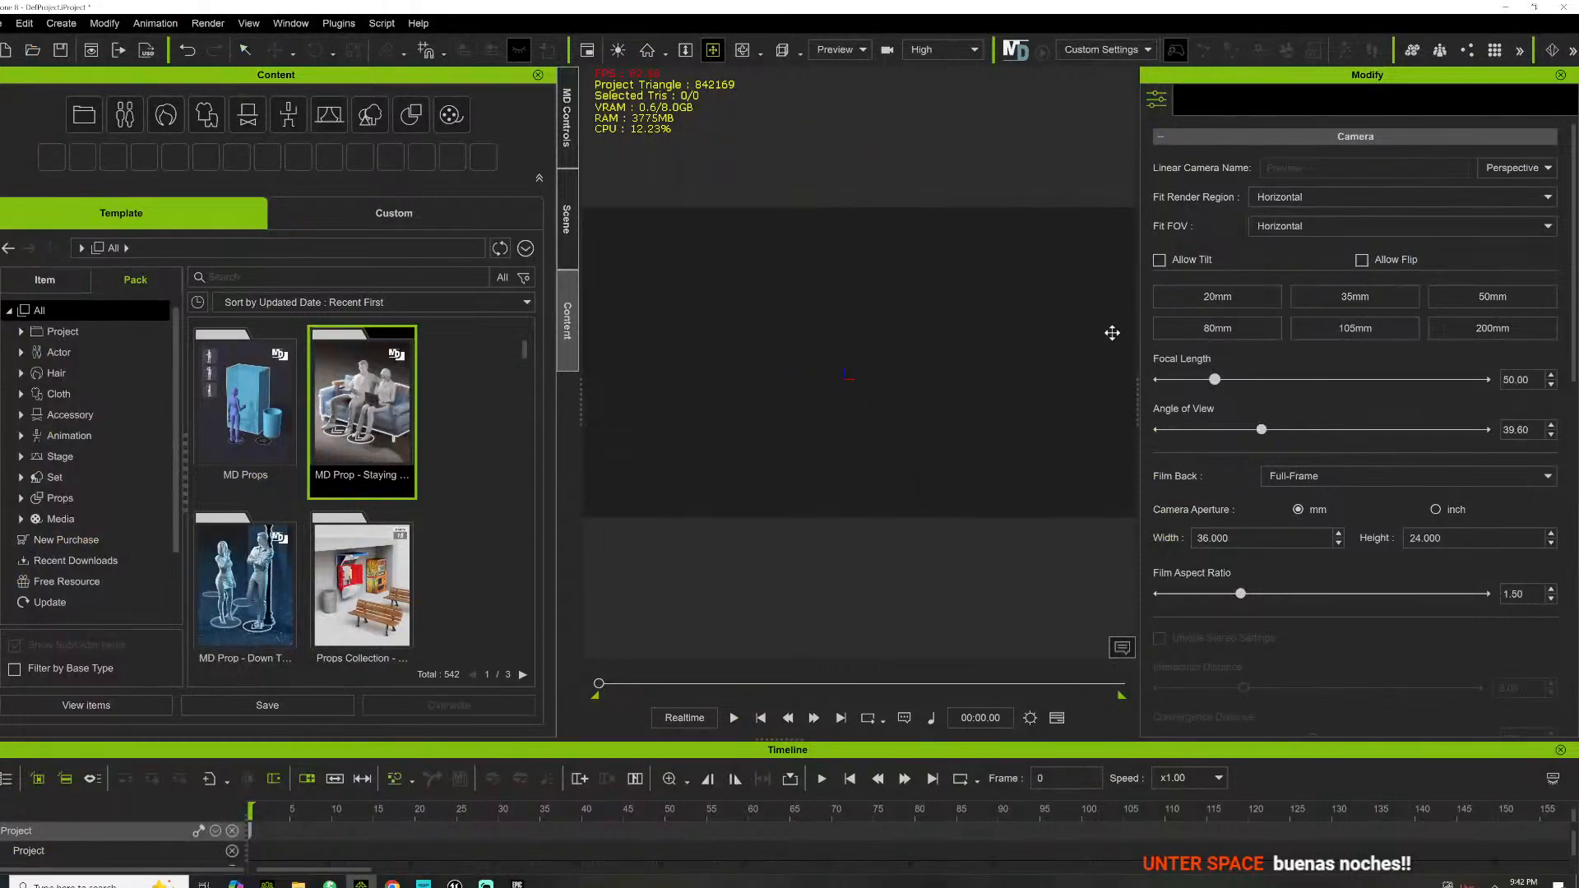
{"action": "mouse_move", "coordinate": [847, 302]}
{"action": "right_mouse_down"}
{"action": "mouse_move", "coordinate": [1167, 355]}
{"action": "mouse_move", "coordinate": [1445, 362]}
{"action": "right_mouse_up"}
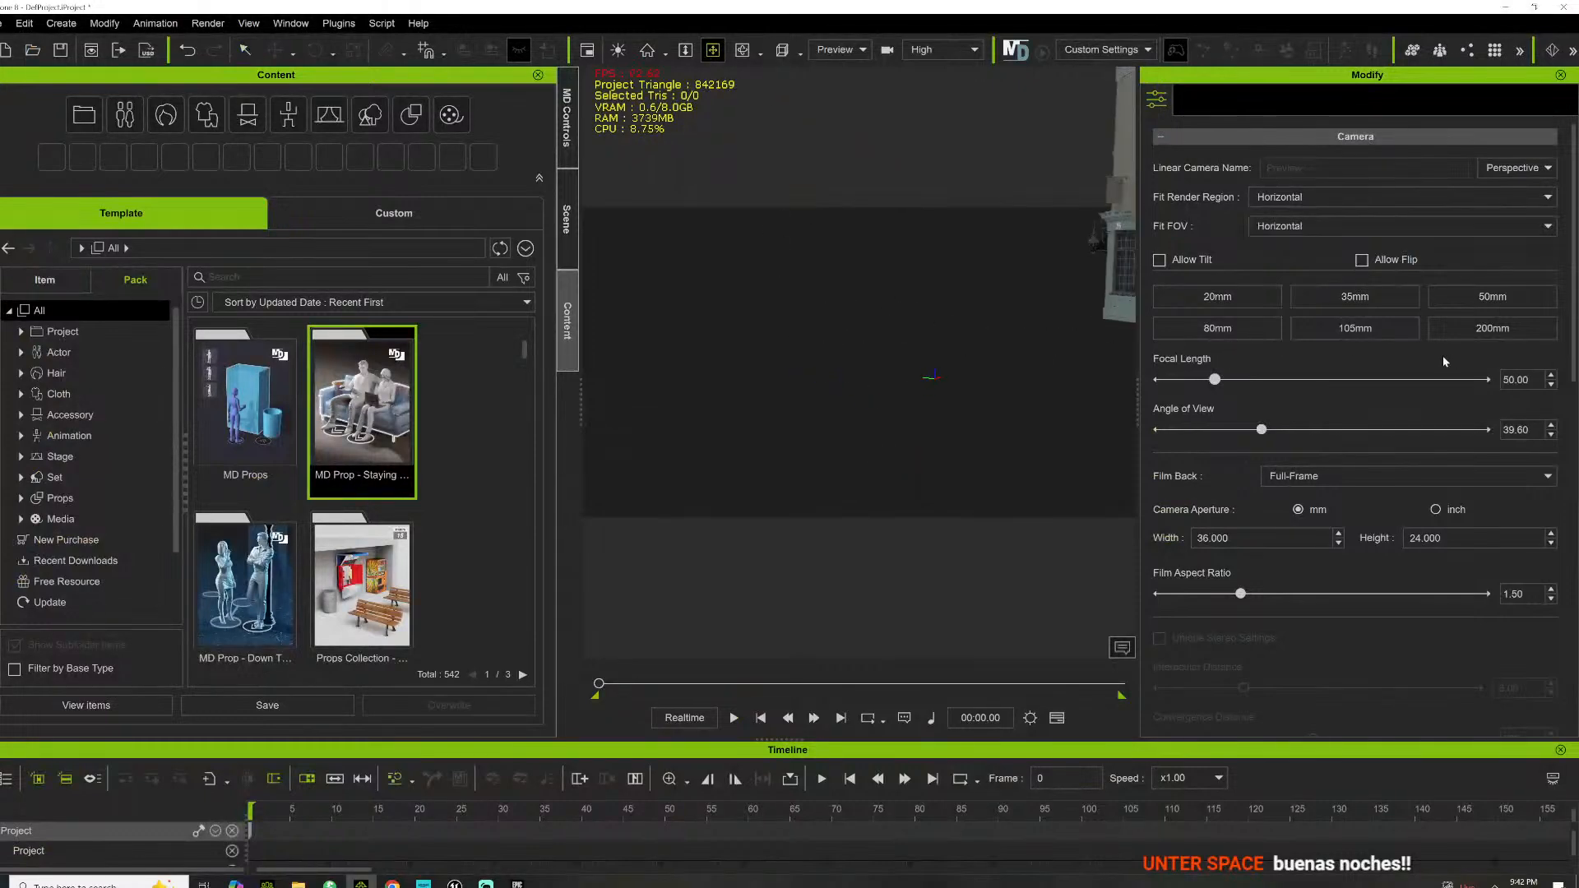
{"action": "right_click_drag", "start_coordinate": [934, 374], "coordinate": [1143, 350]}
{"action": "left_click_drag", "start_coordinate": [961, 337], "coordinate": [856, 390]}
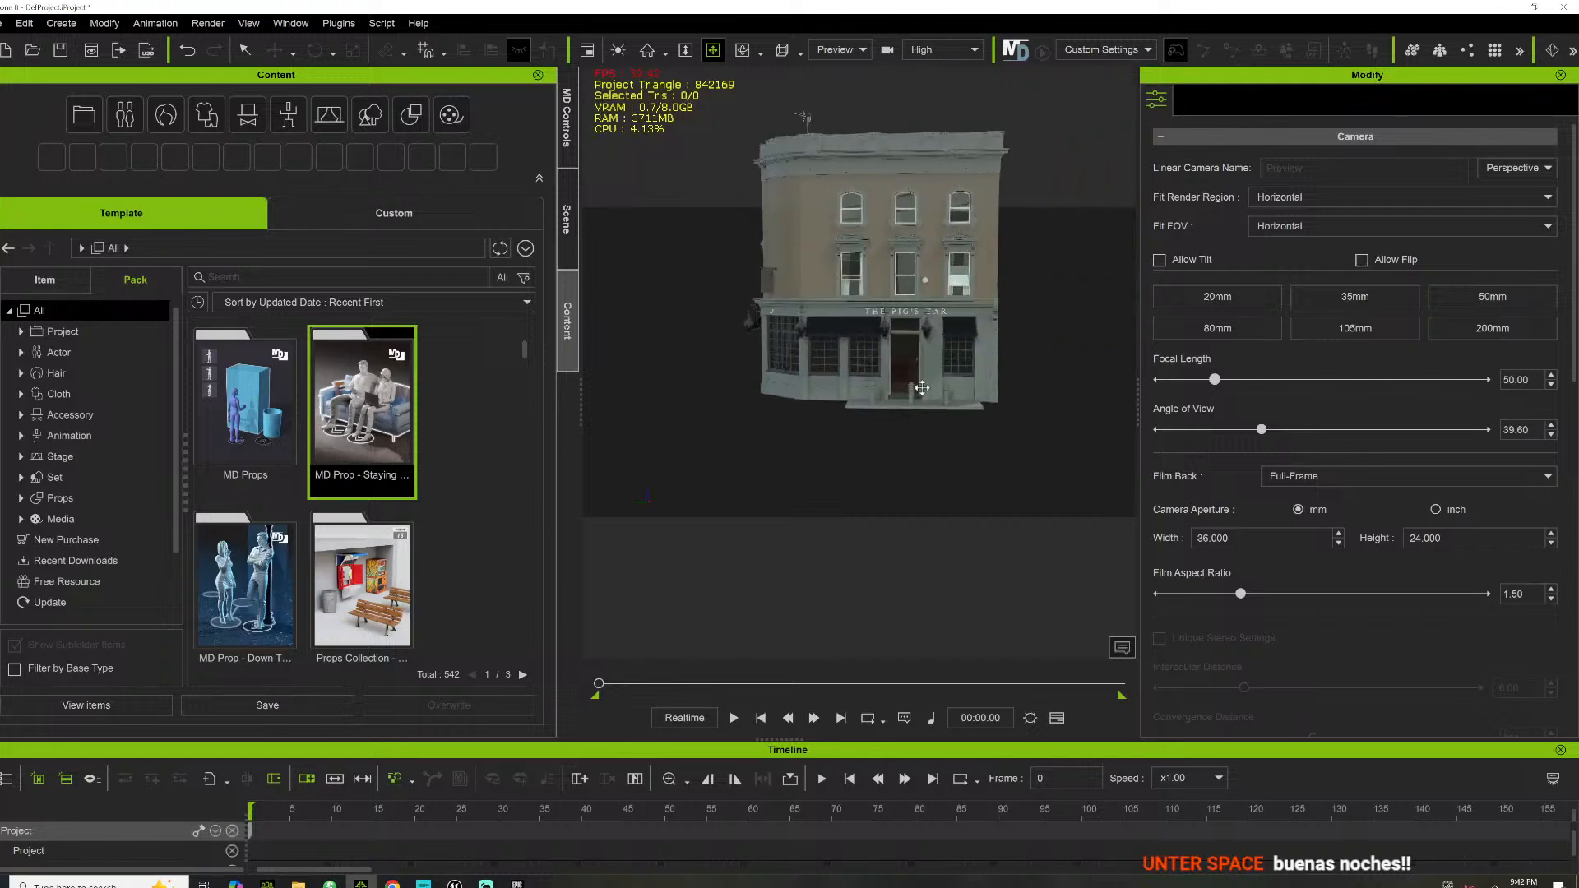
{"action": "scroll", "coordinate": [922, 388], "scroll_direction": "up", "scroll_amount": 5}
{"action": "left_click", "coordinate": [894, 296]}
{"action": "scroll", "coordinate": [921, 329], "scroll_direction": "up", "scroll_amount": 5}
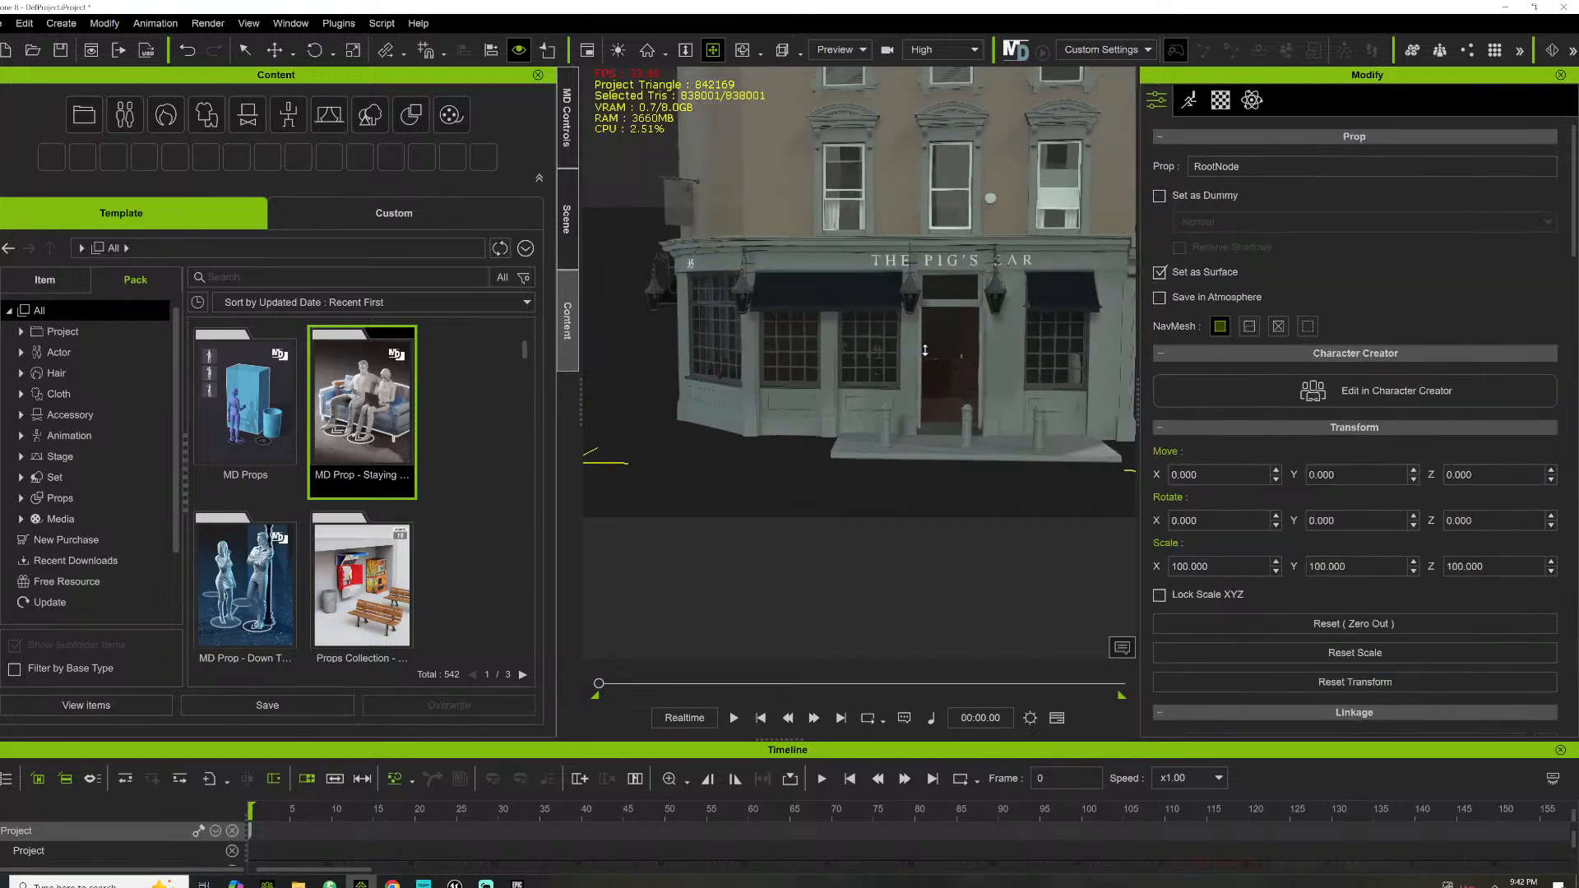
Examine the transferred pub's interior in iClone, including the bar counter, stools, window sofas and tables
{"action": "scroll", "coordinate": [948, 348], "scroll_direction": "up", "scroll_amount": 4}
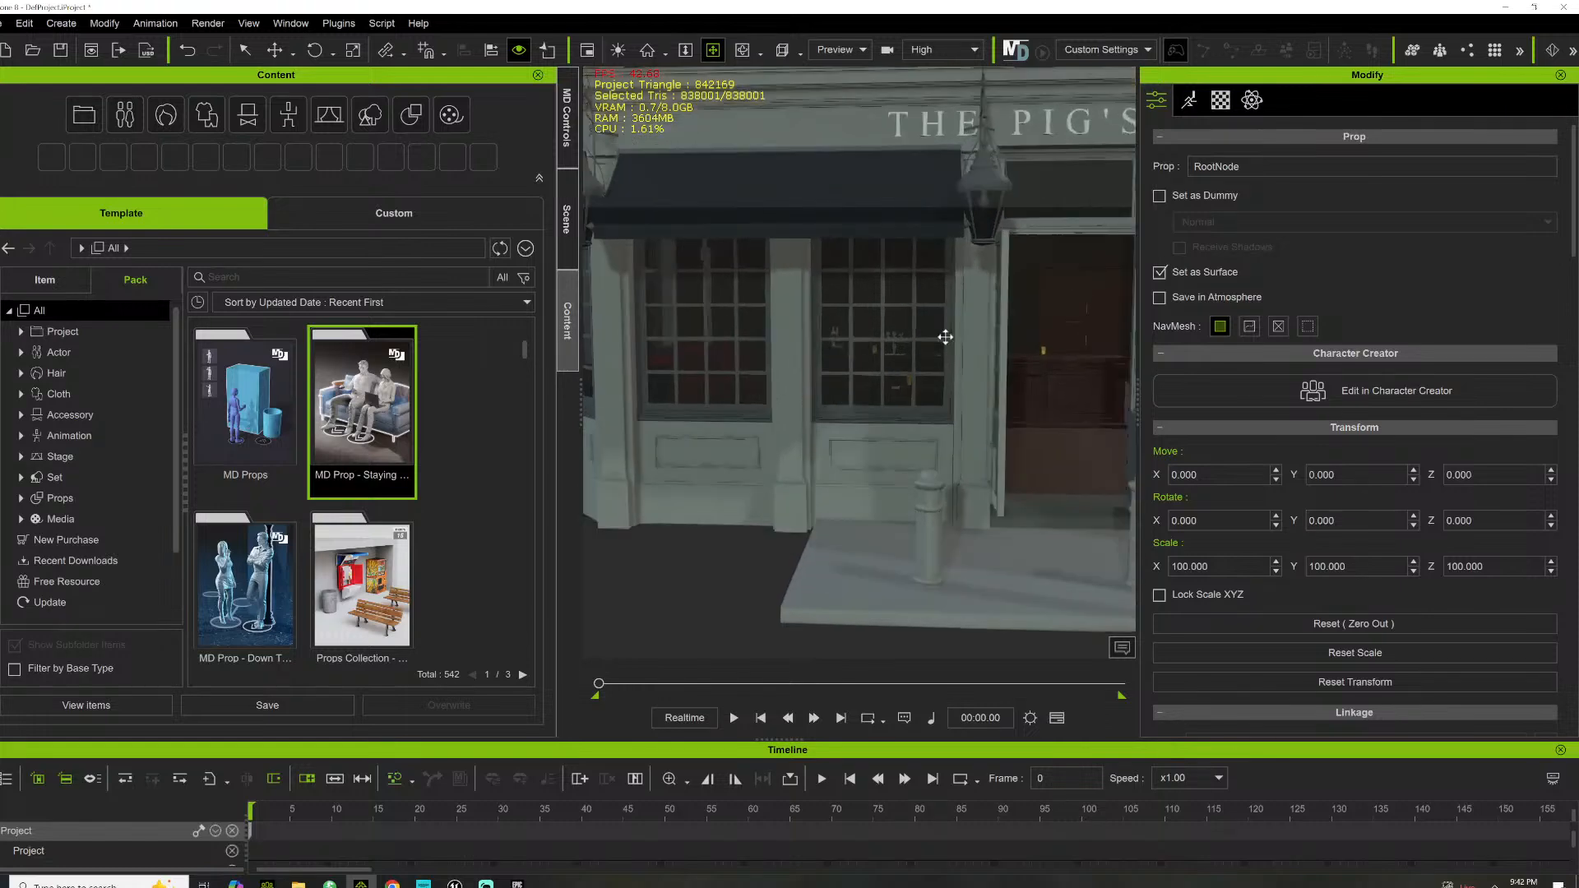
{"action": "scroll", "coordinate": [748, 324], "scroll_direction": "up", "scroll_amount": 5}
{"action": "scroll", "coordinate": [780, 325], "scroll_direction": "up", "scroll_amount": 6}
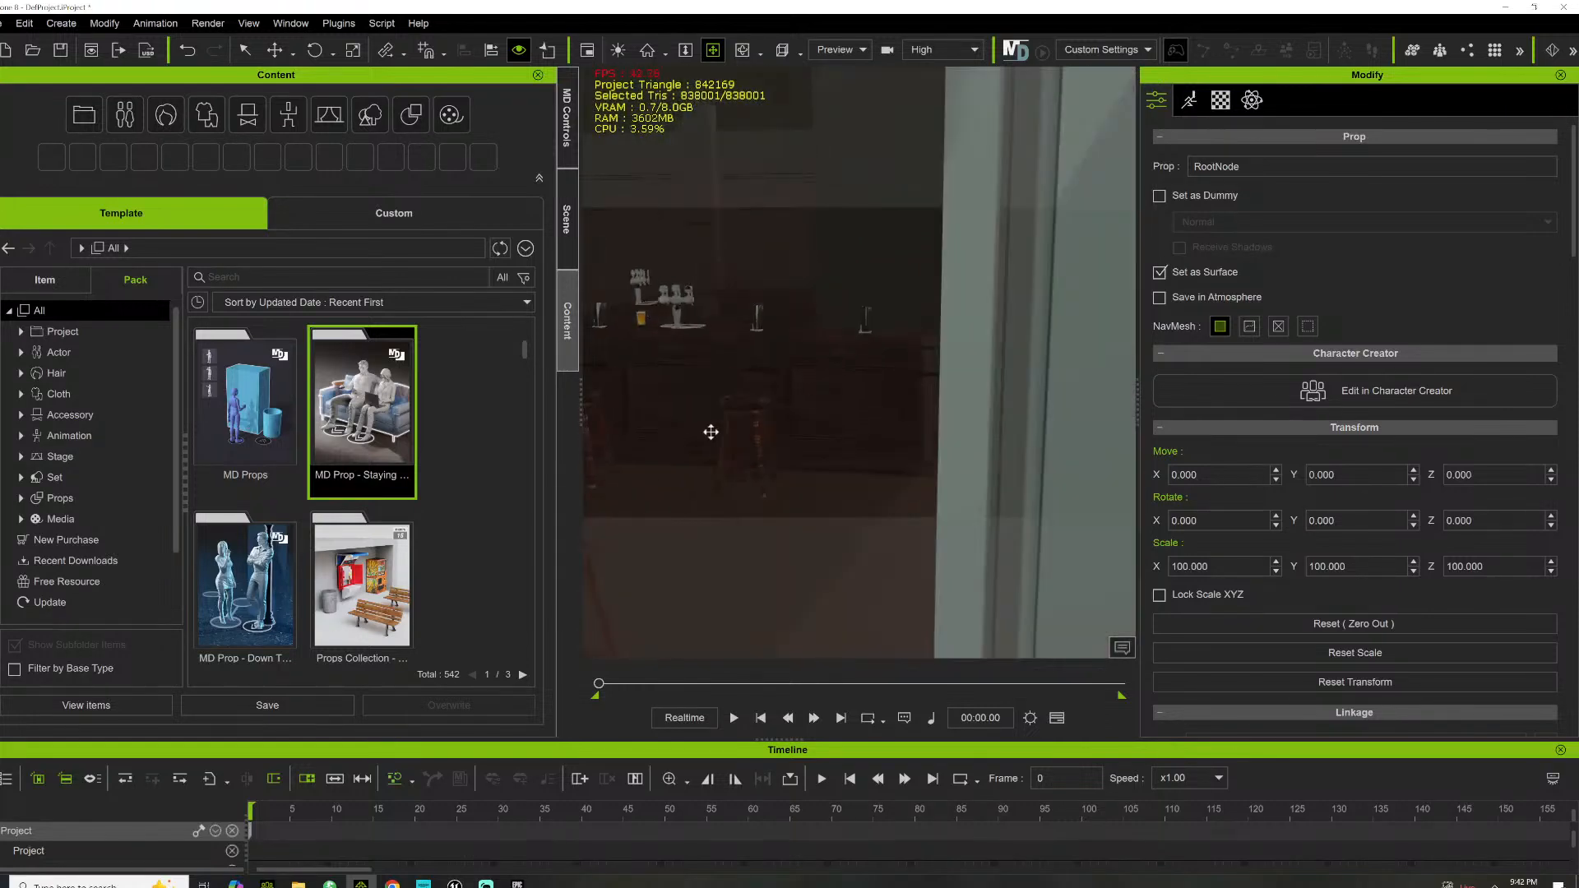
{"action": "scroll", "coordinate": [871, 320], "scroll_direction": "up", "scroll_amount": 2}
{"action": "middle_click_drag", "start_coordinate": [809, 375], "coordinate": [1244, 523]}
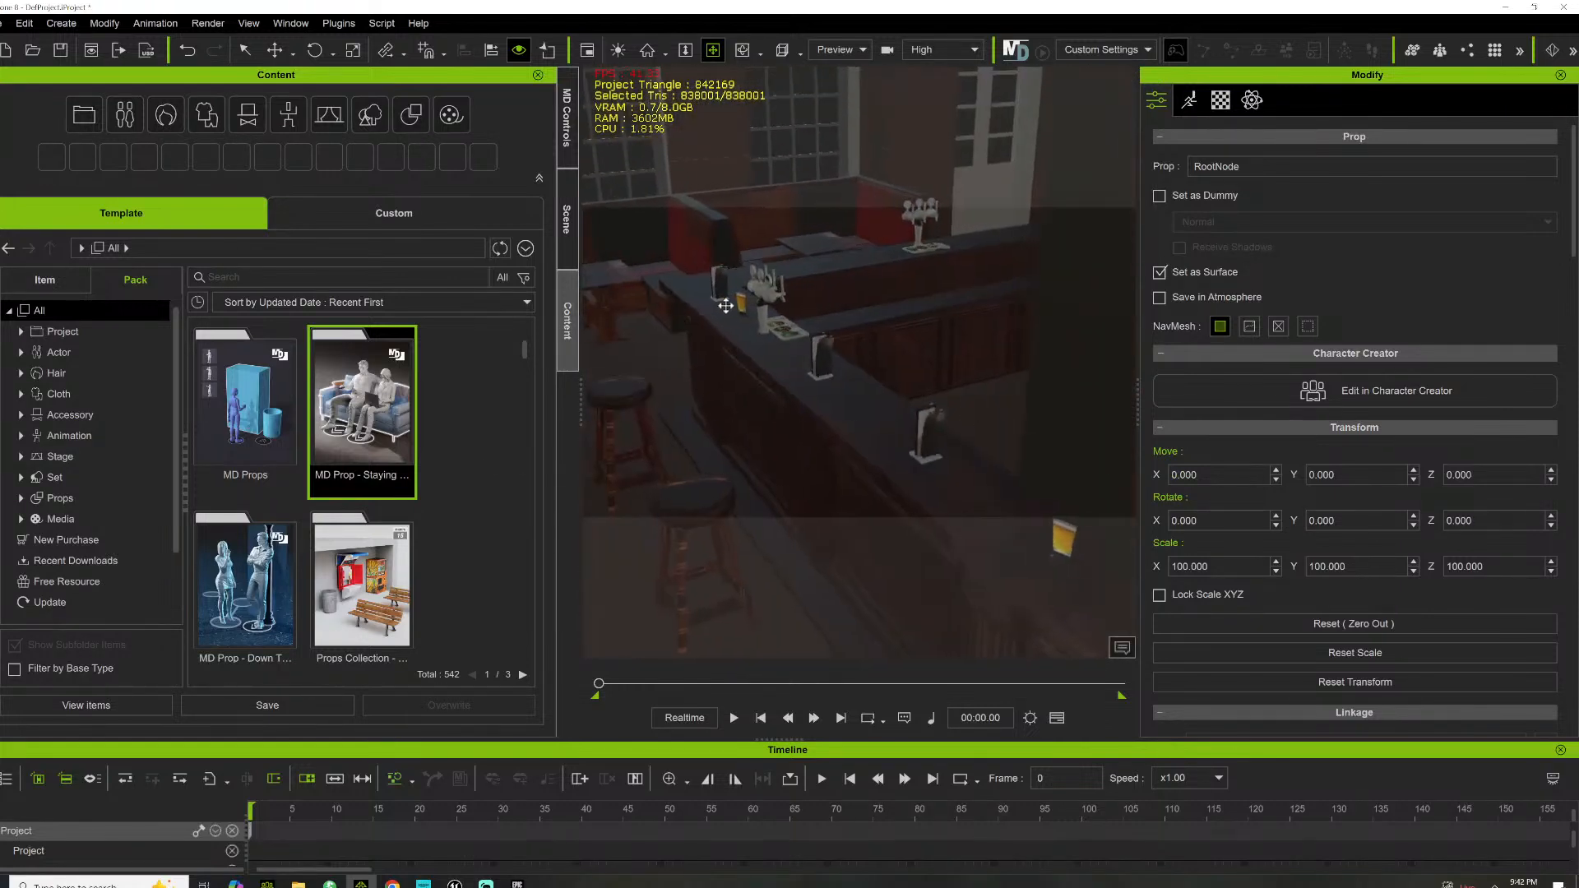
{"action": "middle_click_drag", "start_coordinate": [729, 307], "coordinate": [971, 375]}
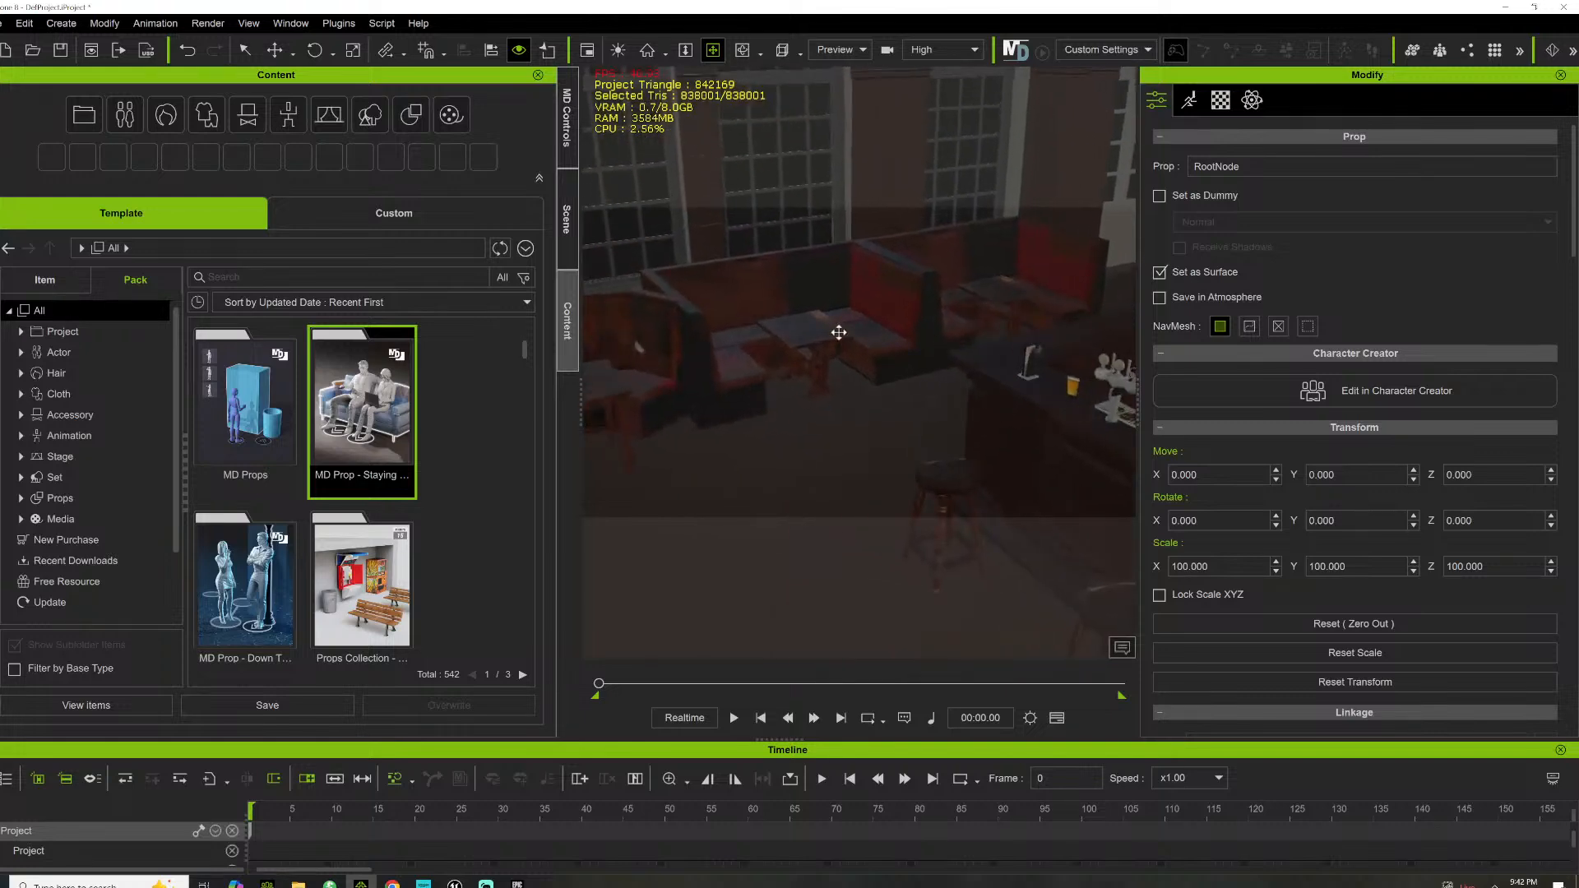
{"action": "right_click_drag", "start_coordinate": [1120, 368], "coordinate": [862, 327]}
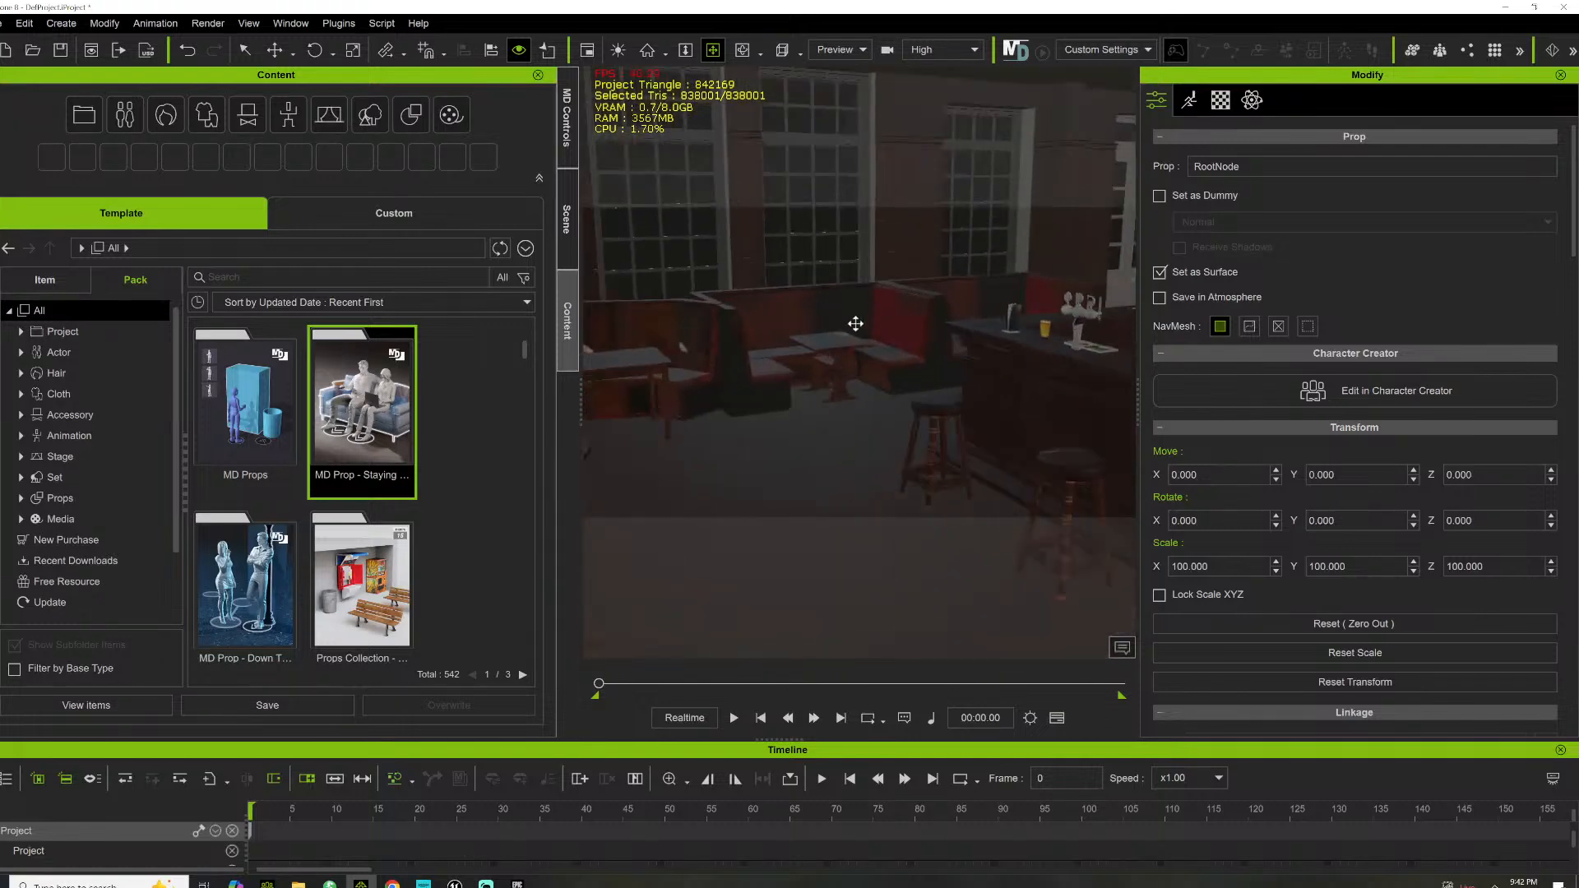
Switch to Unreal Engine, close the editor showing the CHELSEA level, and return to the pub interior in iClone
{"action": "mouse_move", "coordinate": [454, 885]}
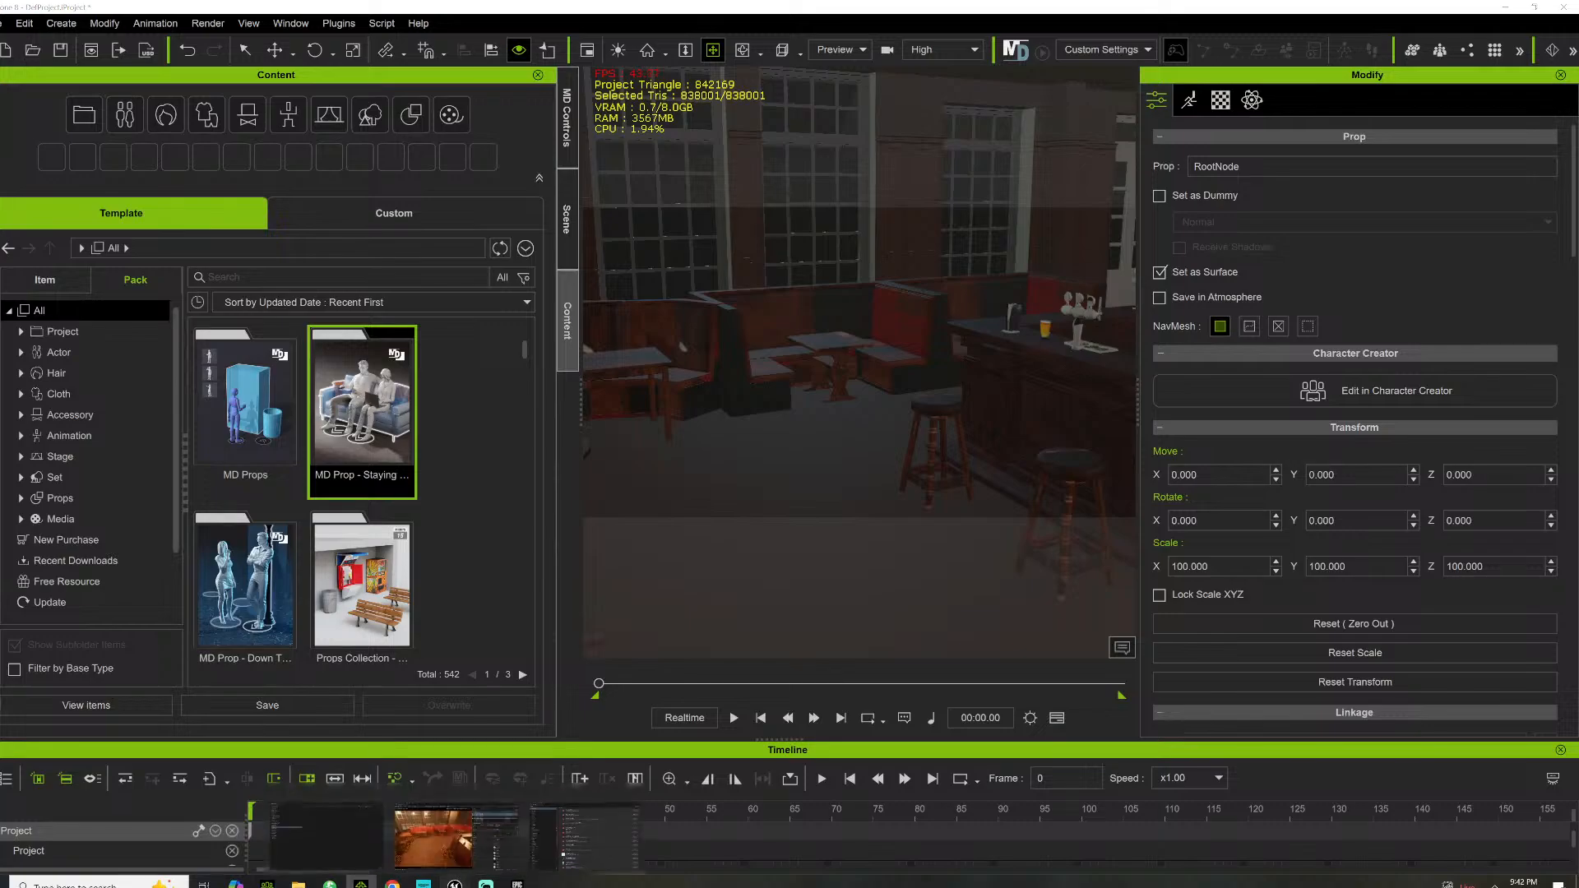
{"action": "left_click", "coordinate": [426, 833]}
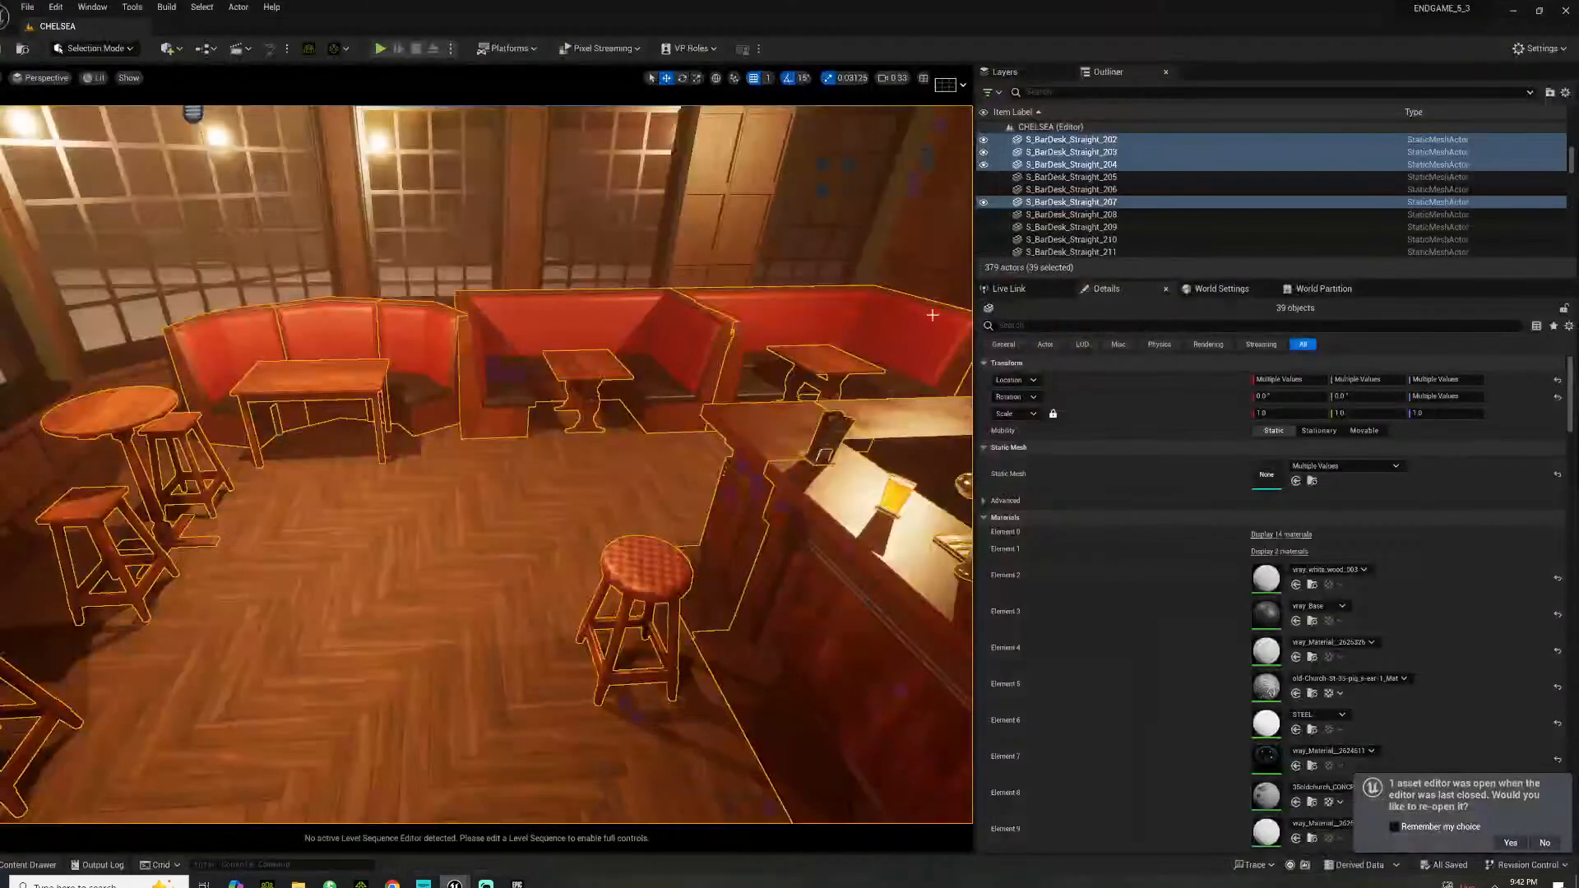
{"action": "left_click", "coordinate": [1567, 15]}
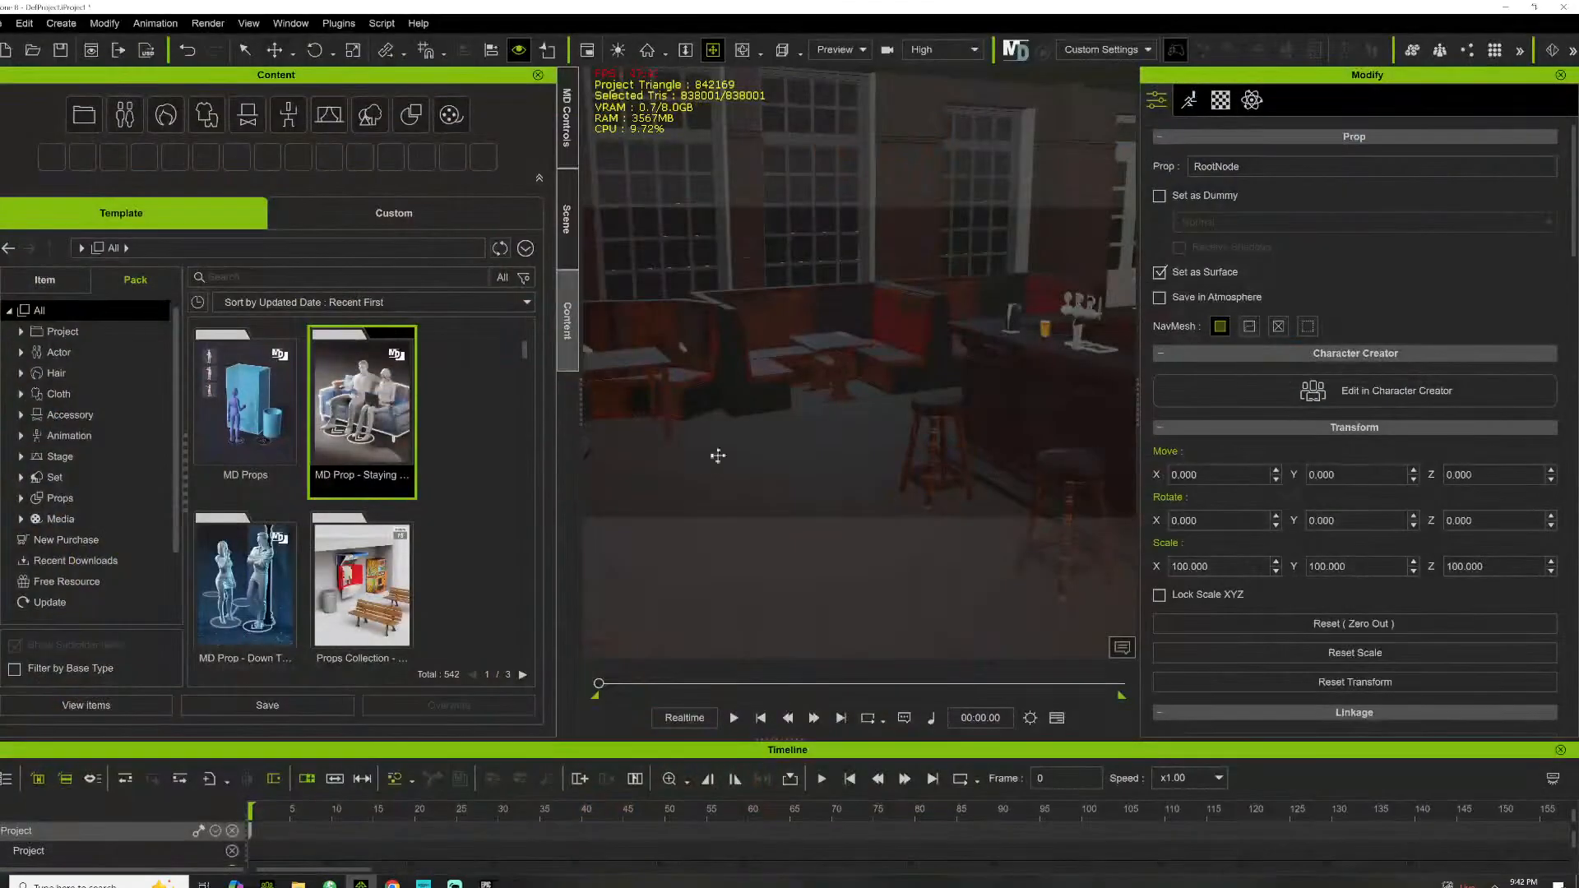
{"action": "right_click_drag", "start_coordinate": [766, 394], "coordinate": [810, 369]}
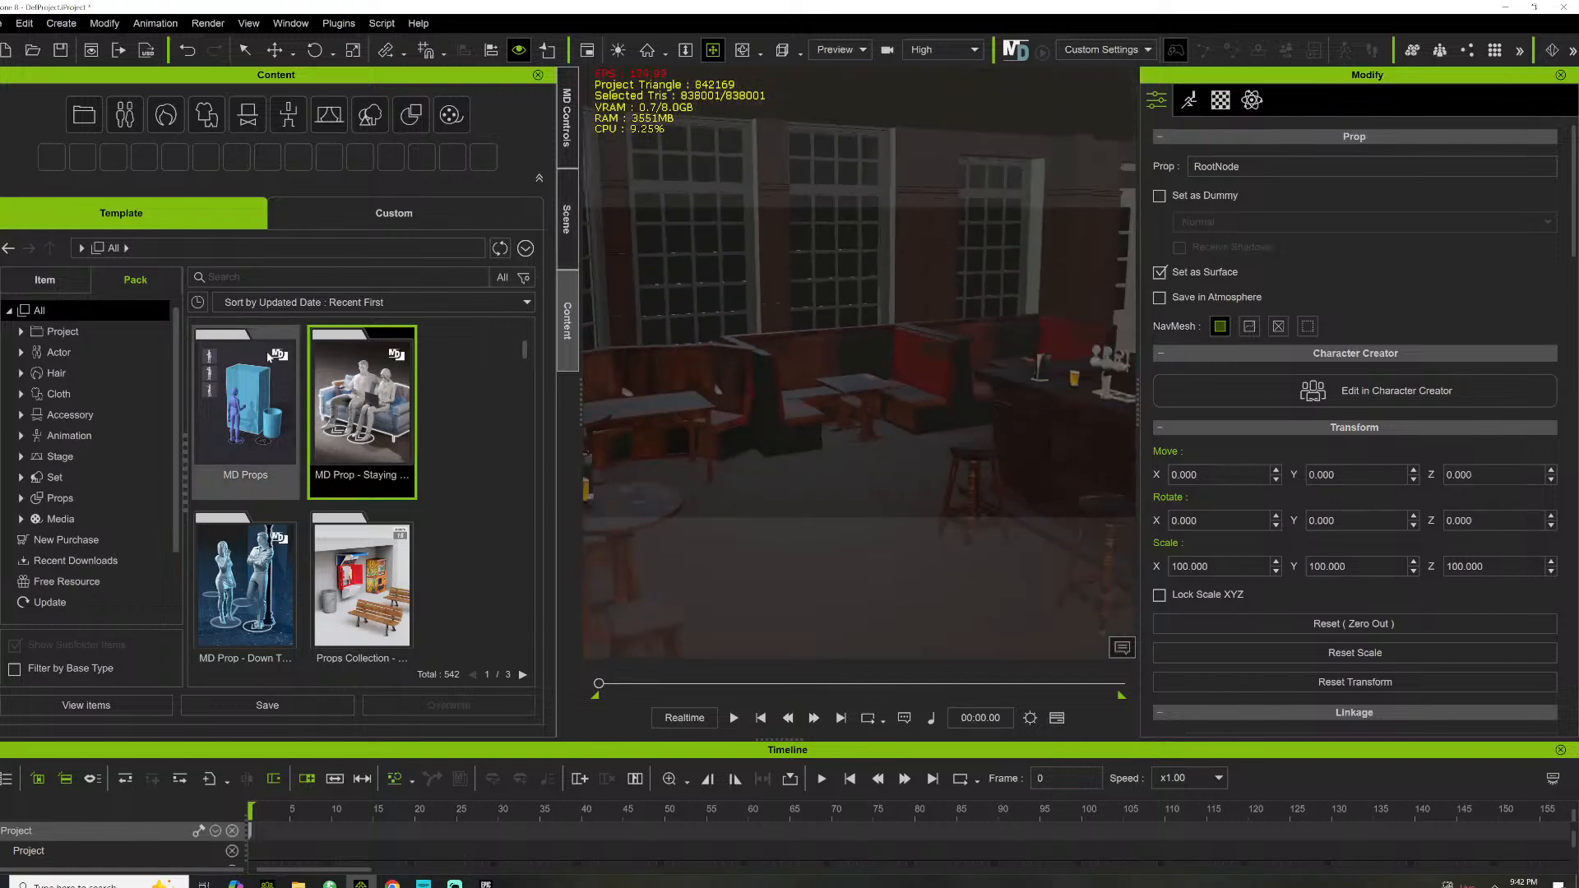
Browse the Actor content packs and open the Business People Vol.6 pack
{"action": "left_click", "coordinate": [57, 352]}
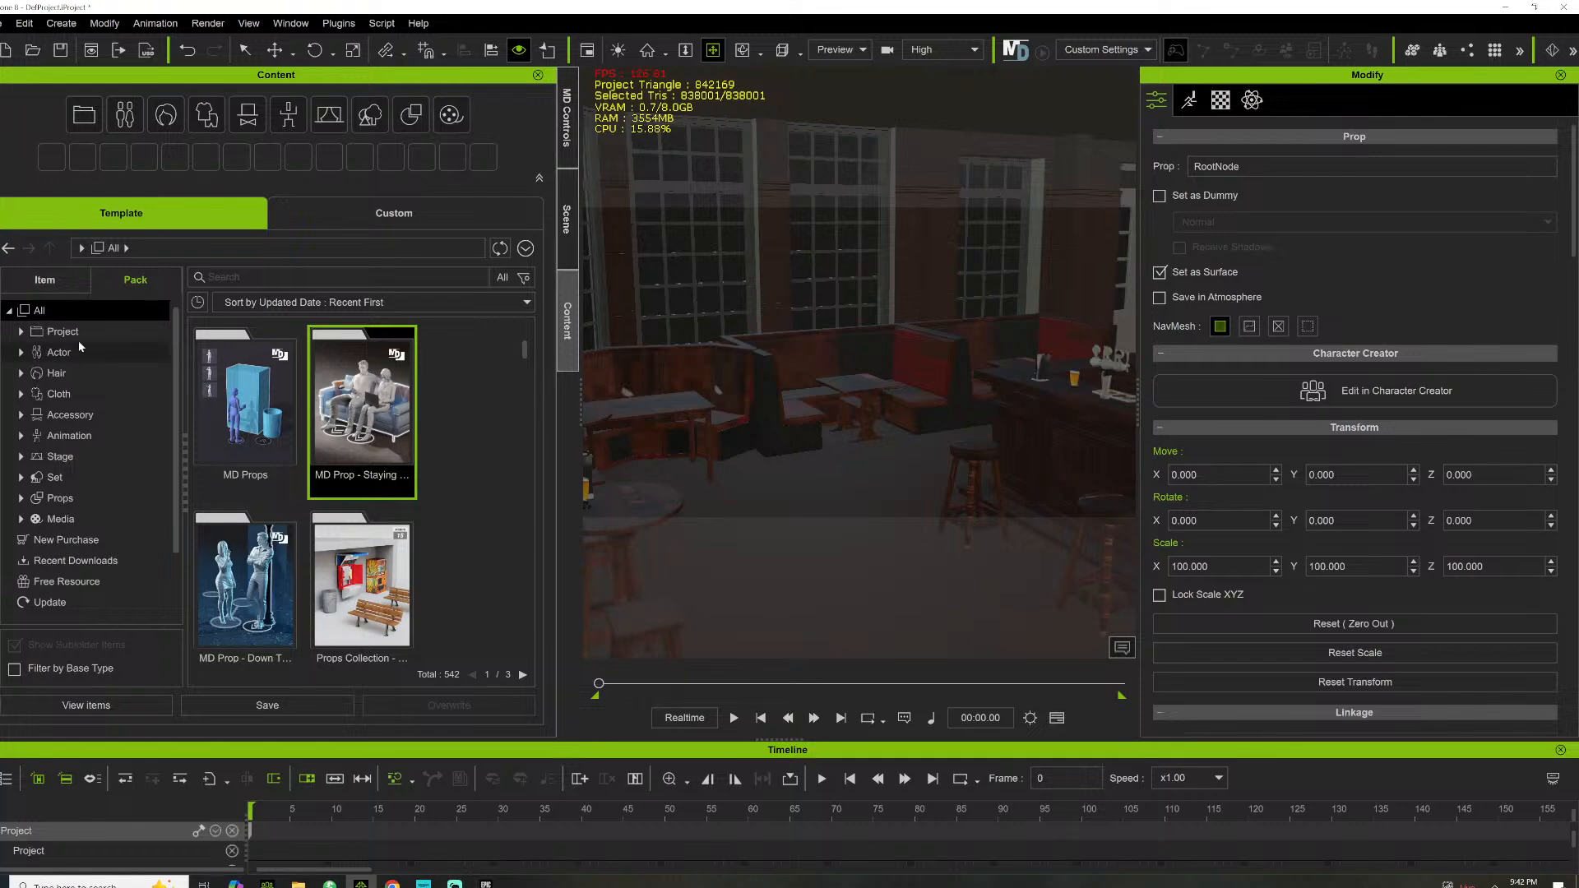
{"action": "scroll", "coordinate": [341, 459], "scroll_direction": "down", "scroll_amount": 2}
{"action": "scroll", "coordinate": [342, 459], "scroll_direction": "down", "scroll_amount": 5}
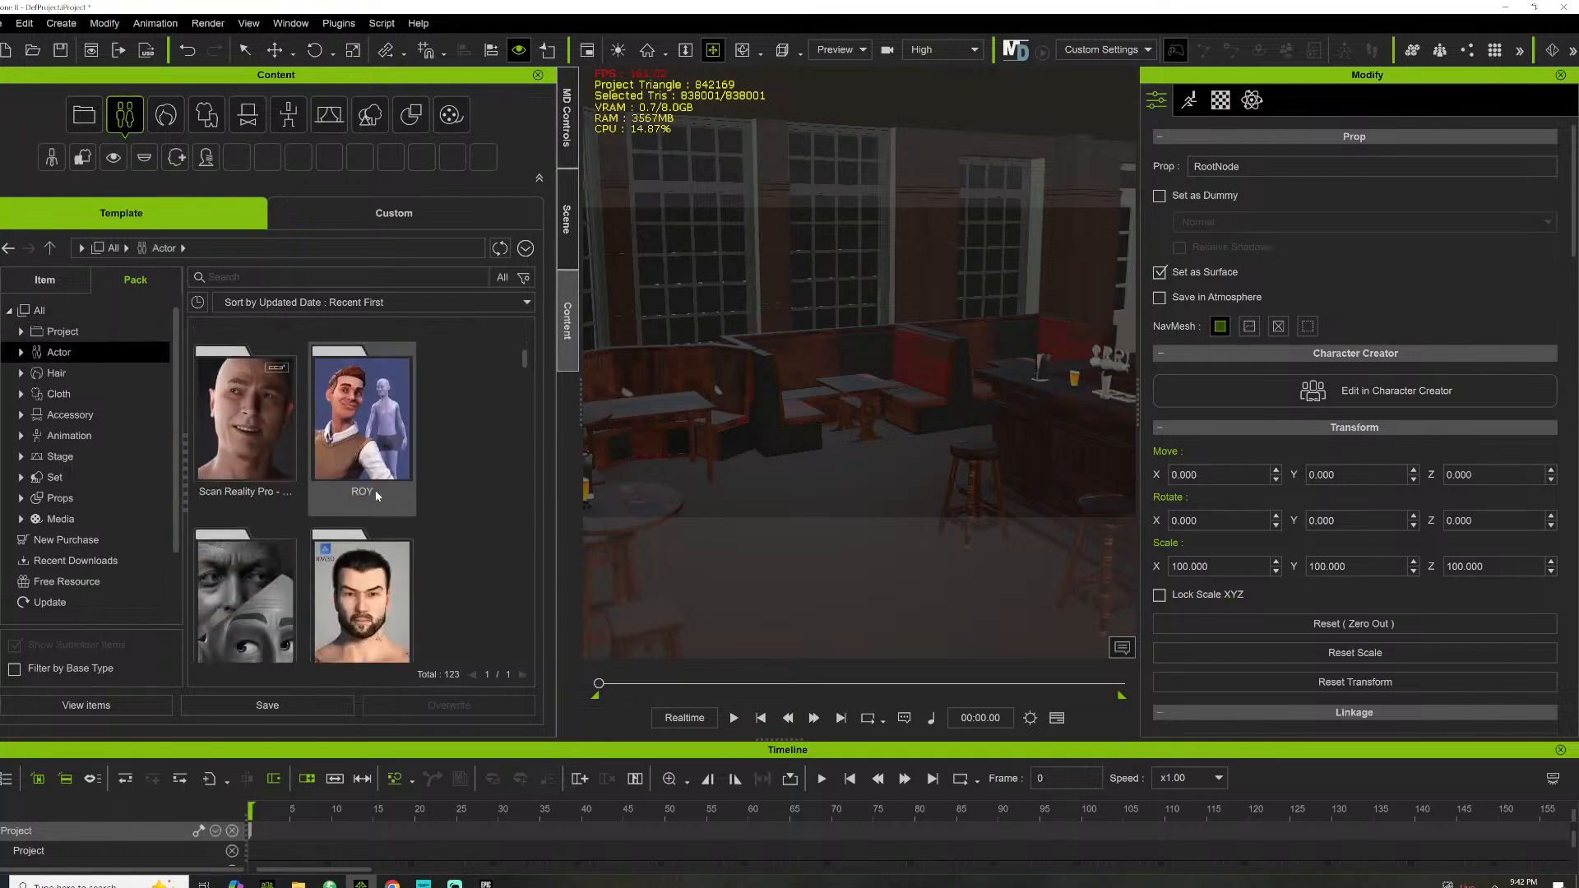
{"action": "scroll", "coordinate": [383, 539], "scroll_direction": "down", "scroll_amount": 1}
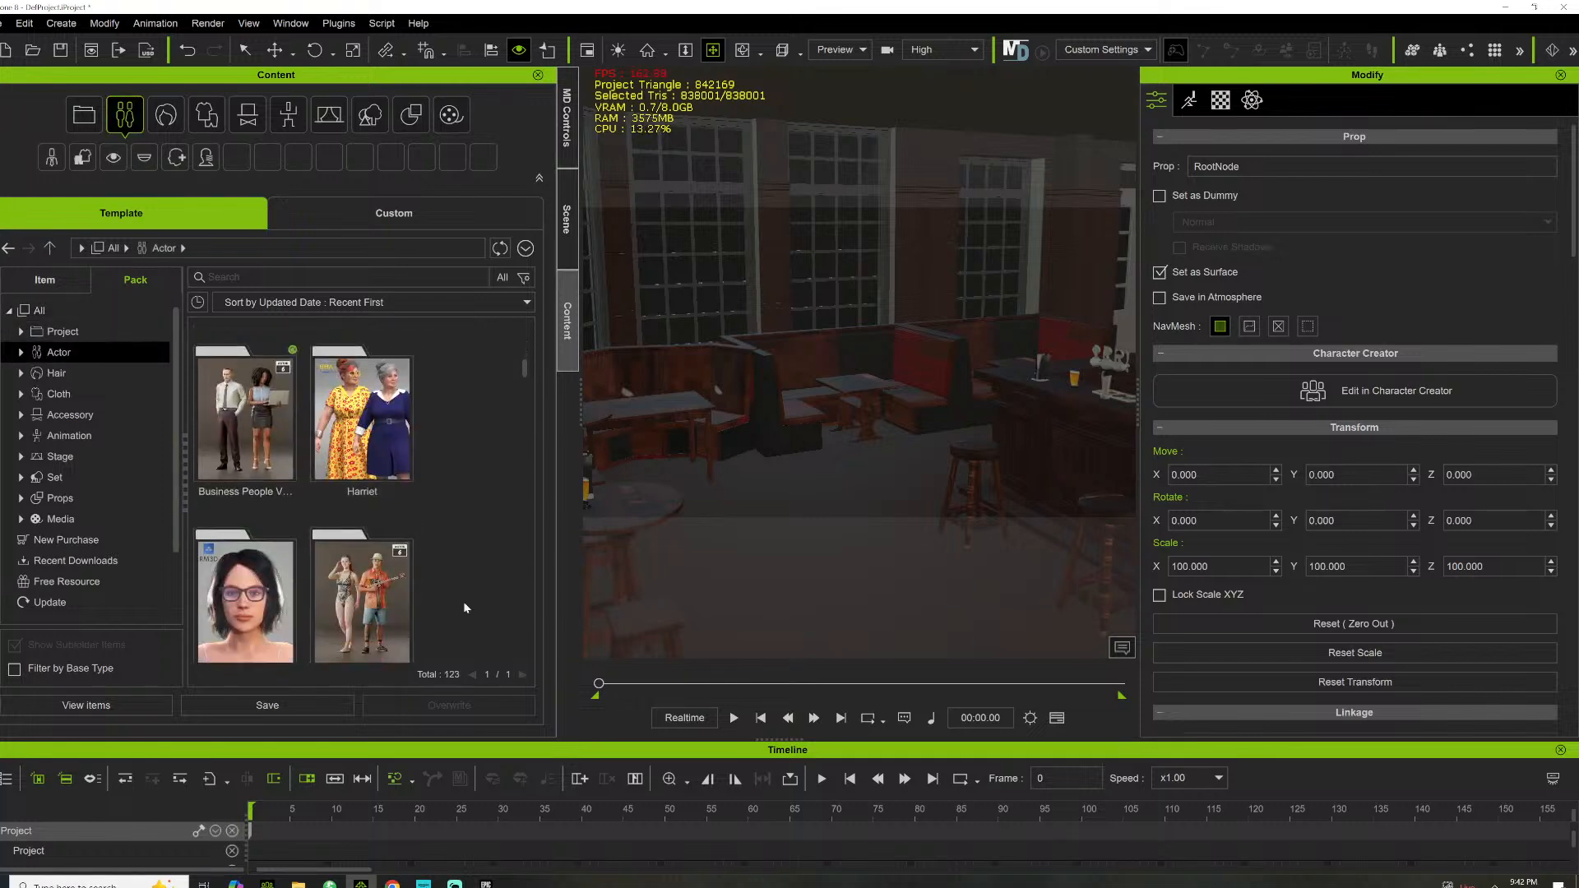
{"action": "double_click", "coordinate": [263, 380]}
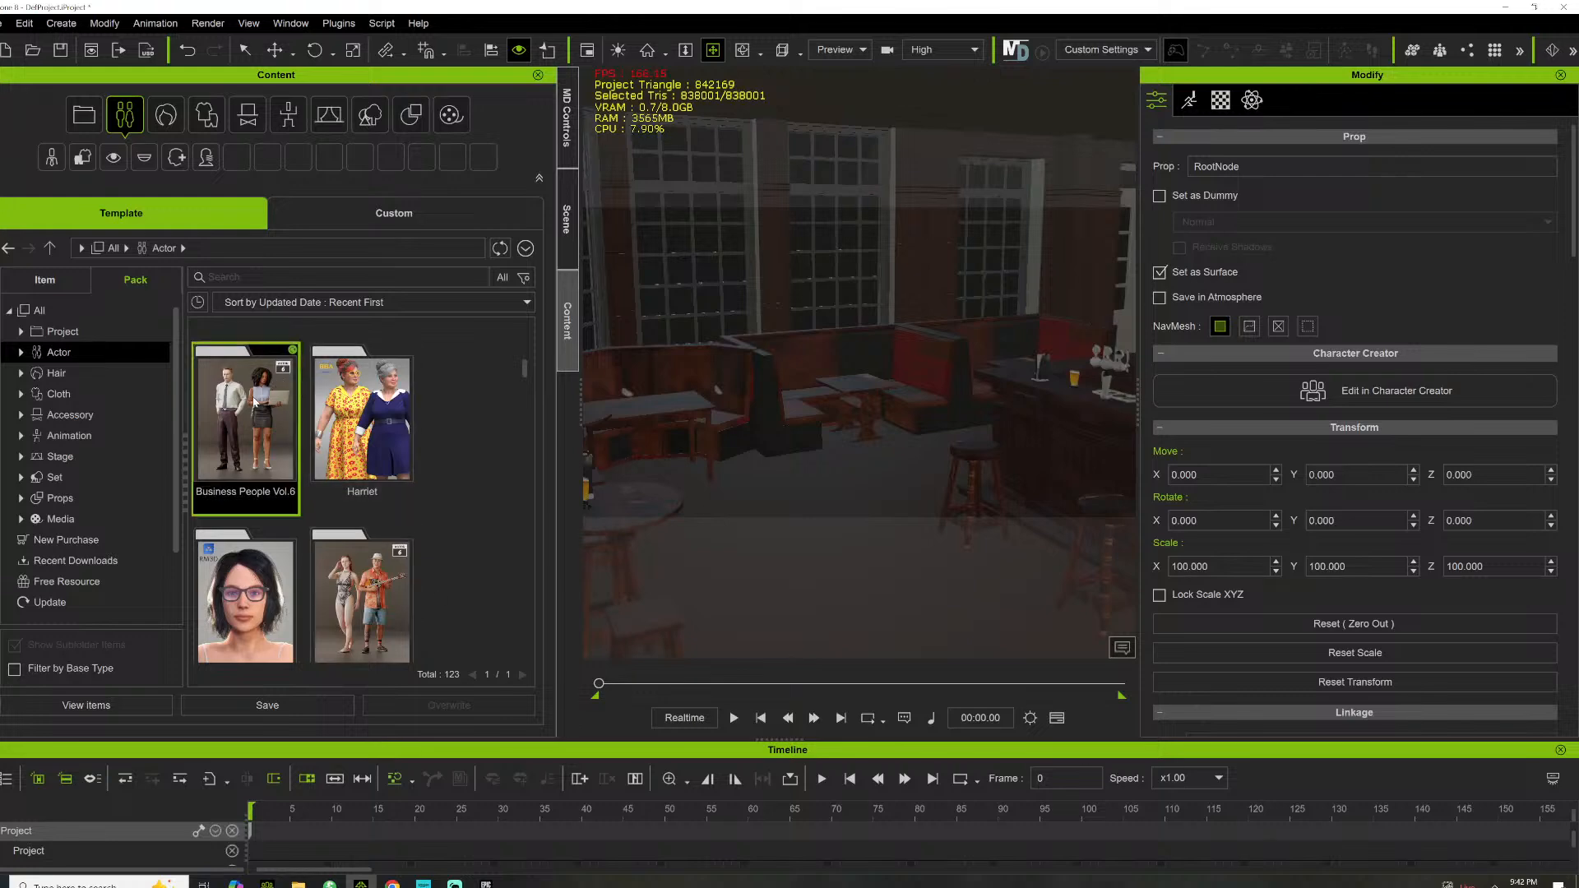
{"action": "left_click", "coordinate": [812, 542]}
{"action": "double_click", "coordinate": [240, 421]}
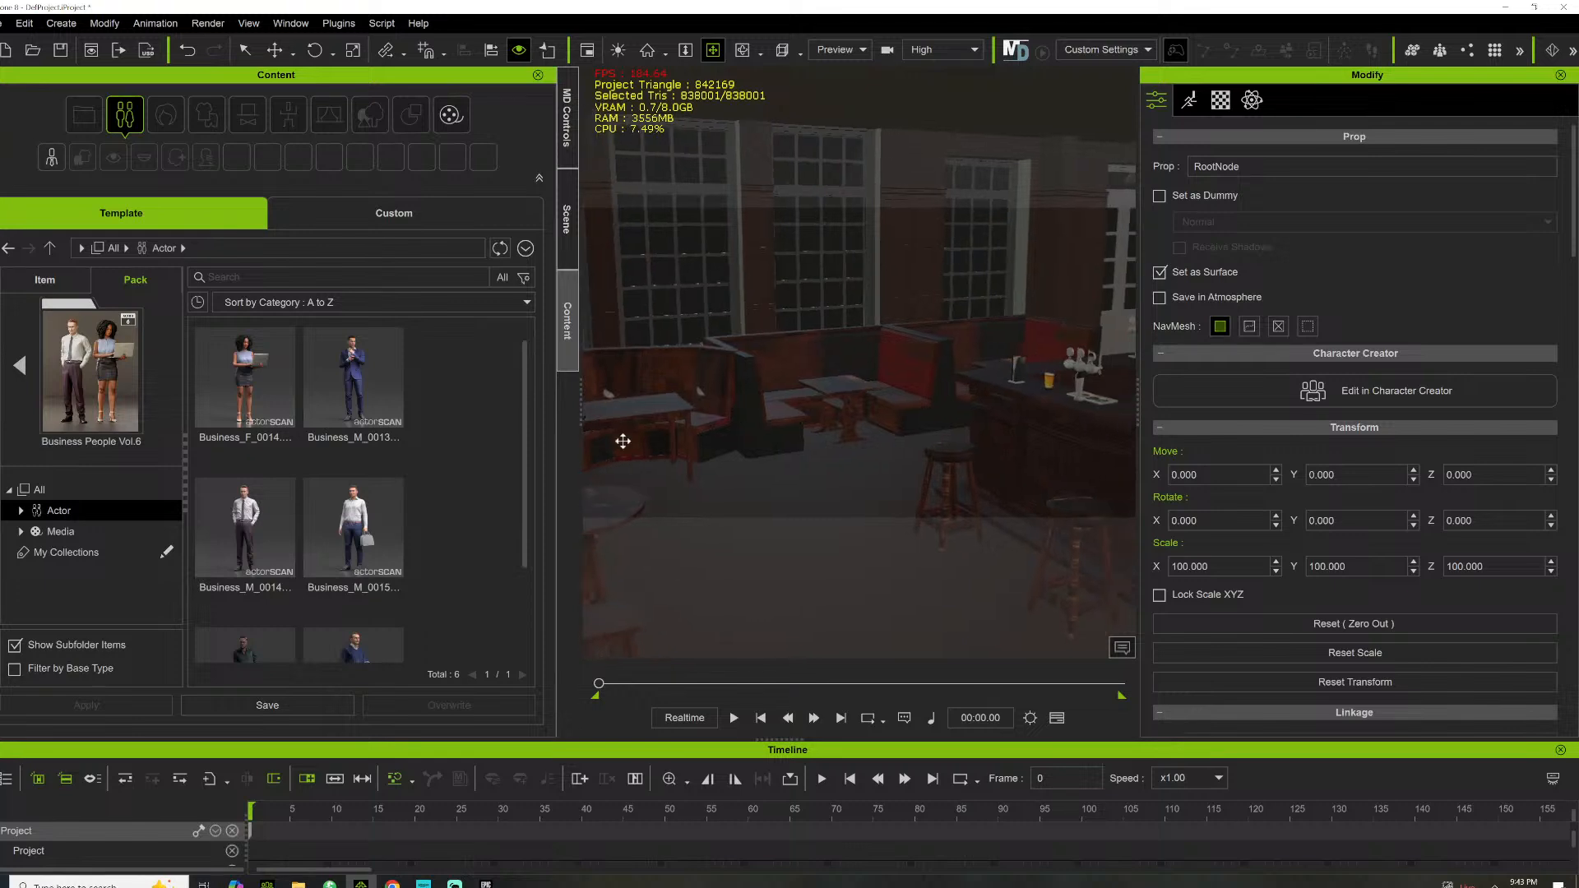
Add the Business_M_0013 character beside the bar stools and raise it to the pub floor, at Z about 33.9
{"action": "scroll", "coordinate": [442, 507], "scroll_direction": "down", "scroll_amount": 1}
{"action": "scroll", "coordinate": [426, 489], "scroll_direction": "up", "scroll_amount": 1}
{"action": "left_click_drag", "start_coordinate": [383, 421], "coordinate": [938, 582]}
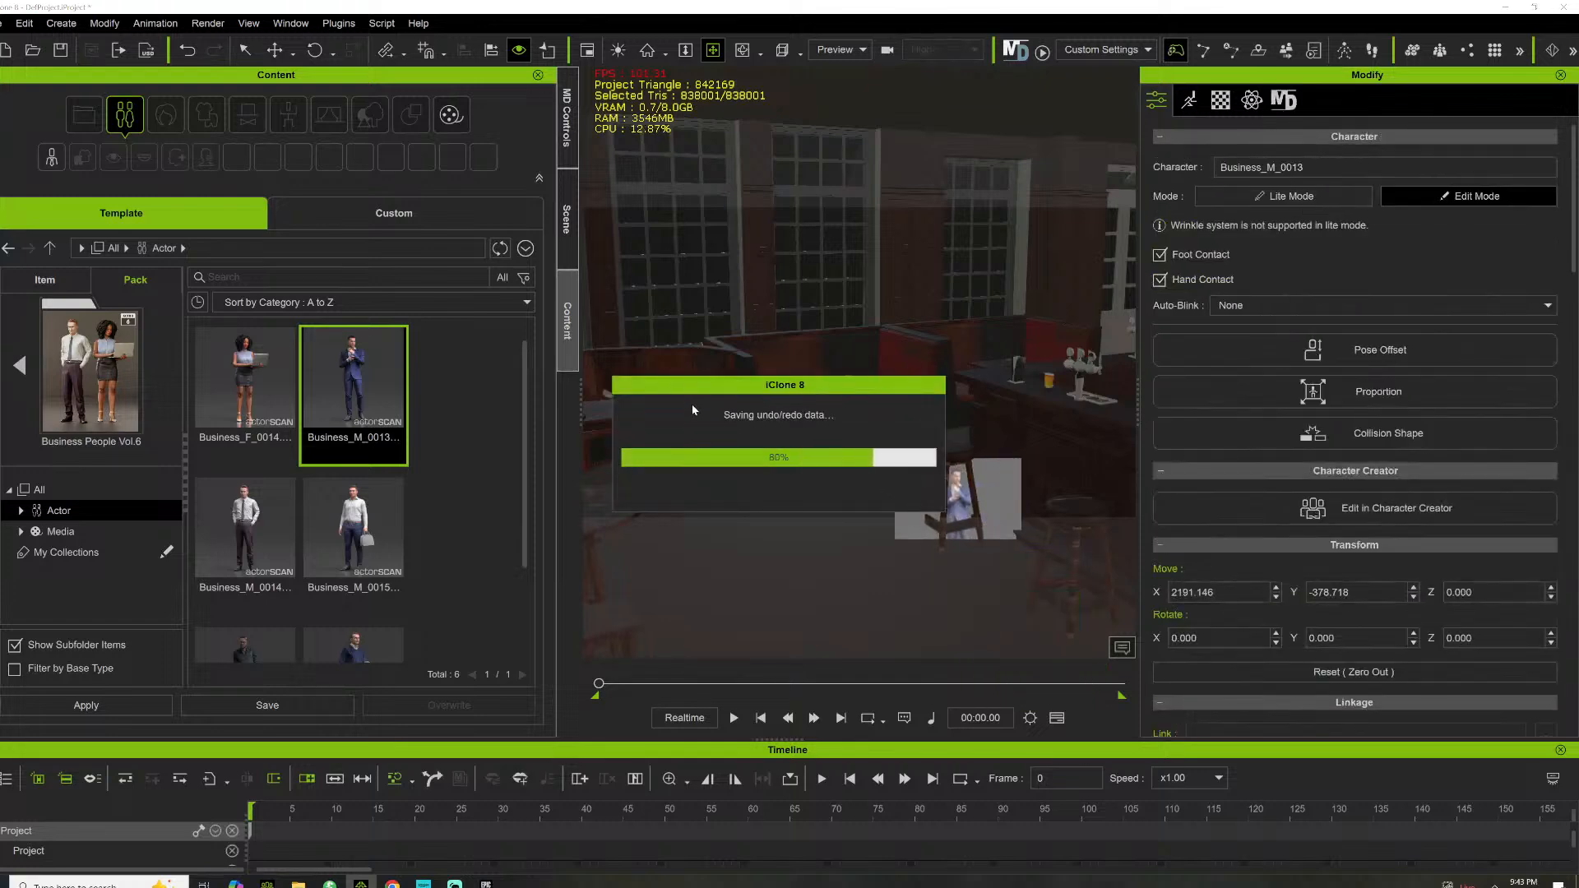
{"action": "right_click_drag", "start_coordinate": [891, 370], "coordinate": [817, 412]}
{"action": "middle_click_drag", "start_coordinate": [816, 413], "coordinate": [782, 420]}
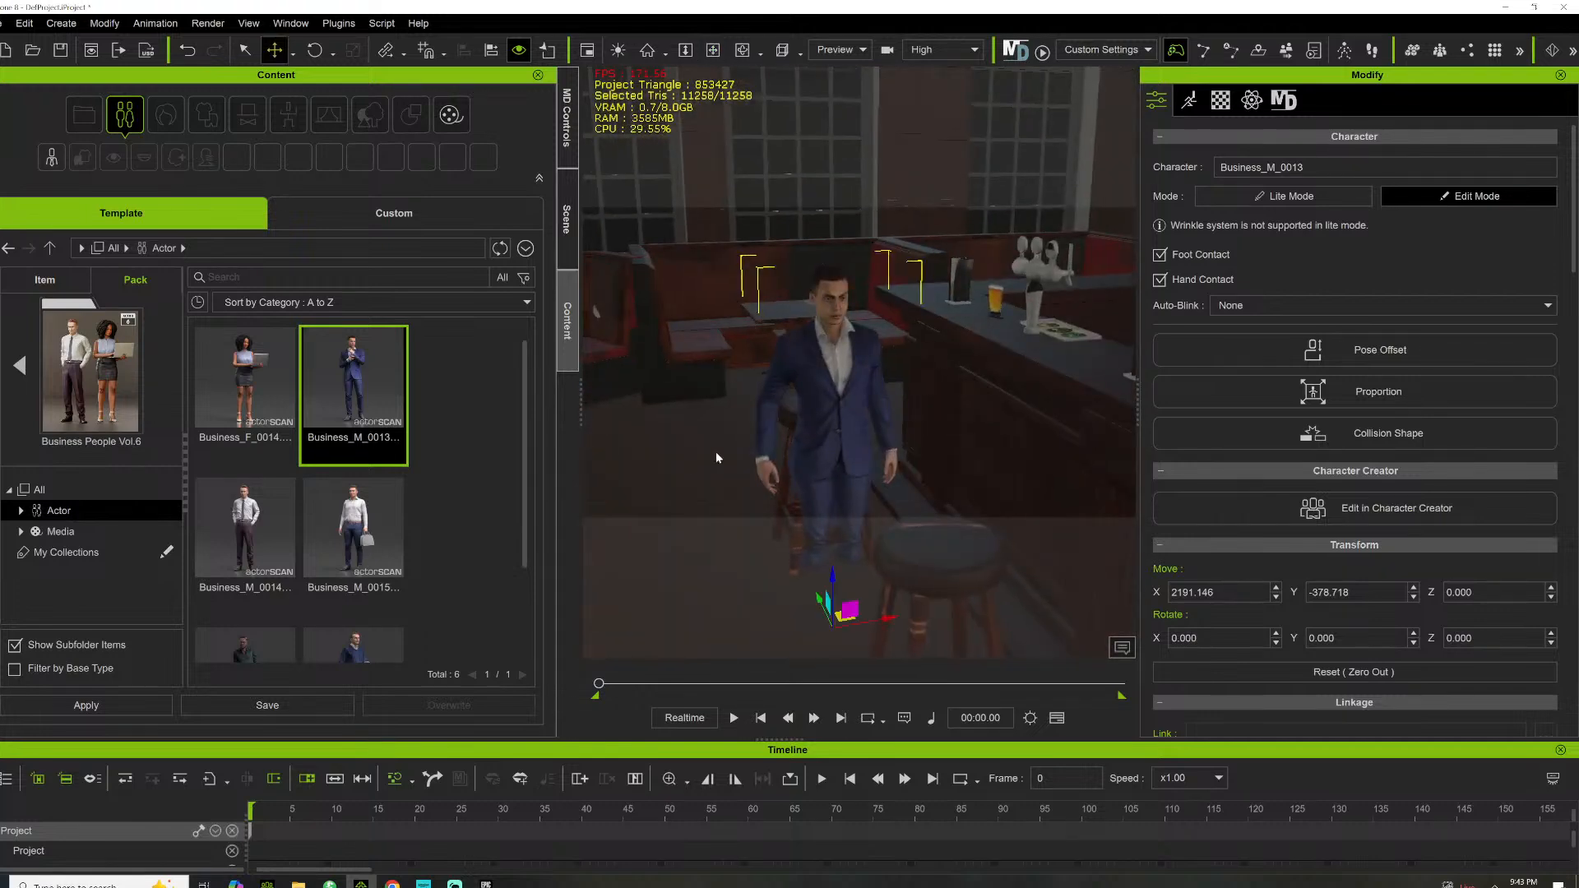
{"action": "left_click_drag", "start_coordinate": [831, 579], "coordinate": [845, 519]}
Set the Business_M_0013 character's Z rotation to 90 and move it closer to the bar, to X about 2217.7
{"action": "key", "text": "e"}
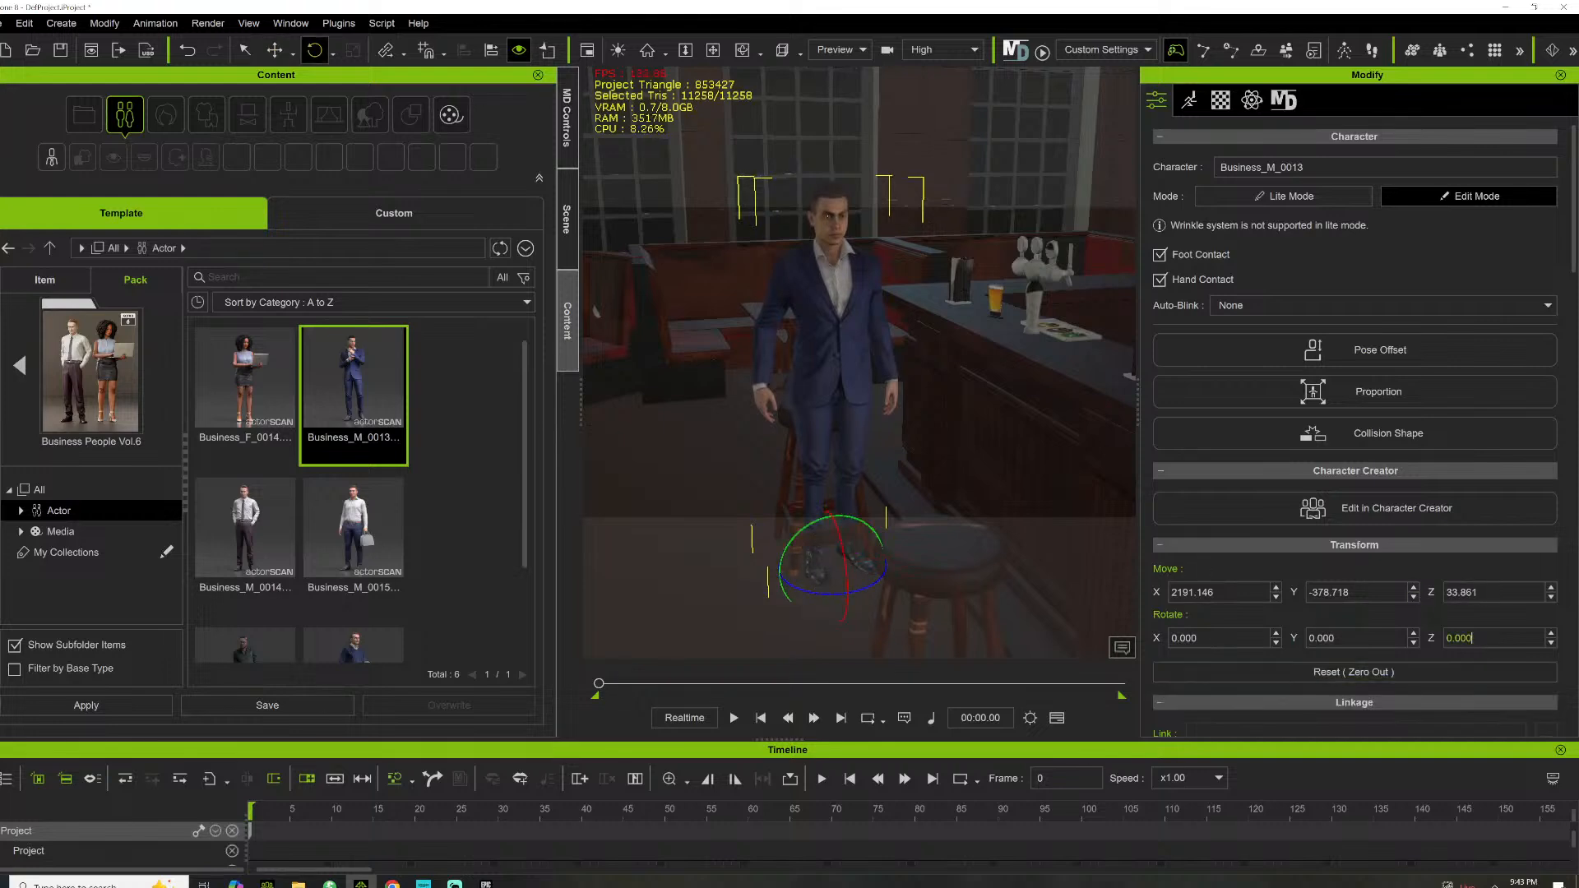
{"action": "type", "text": "90"}
{"action": "key", "text": "Return"}
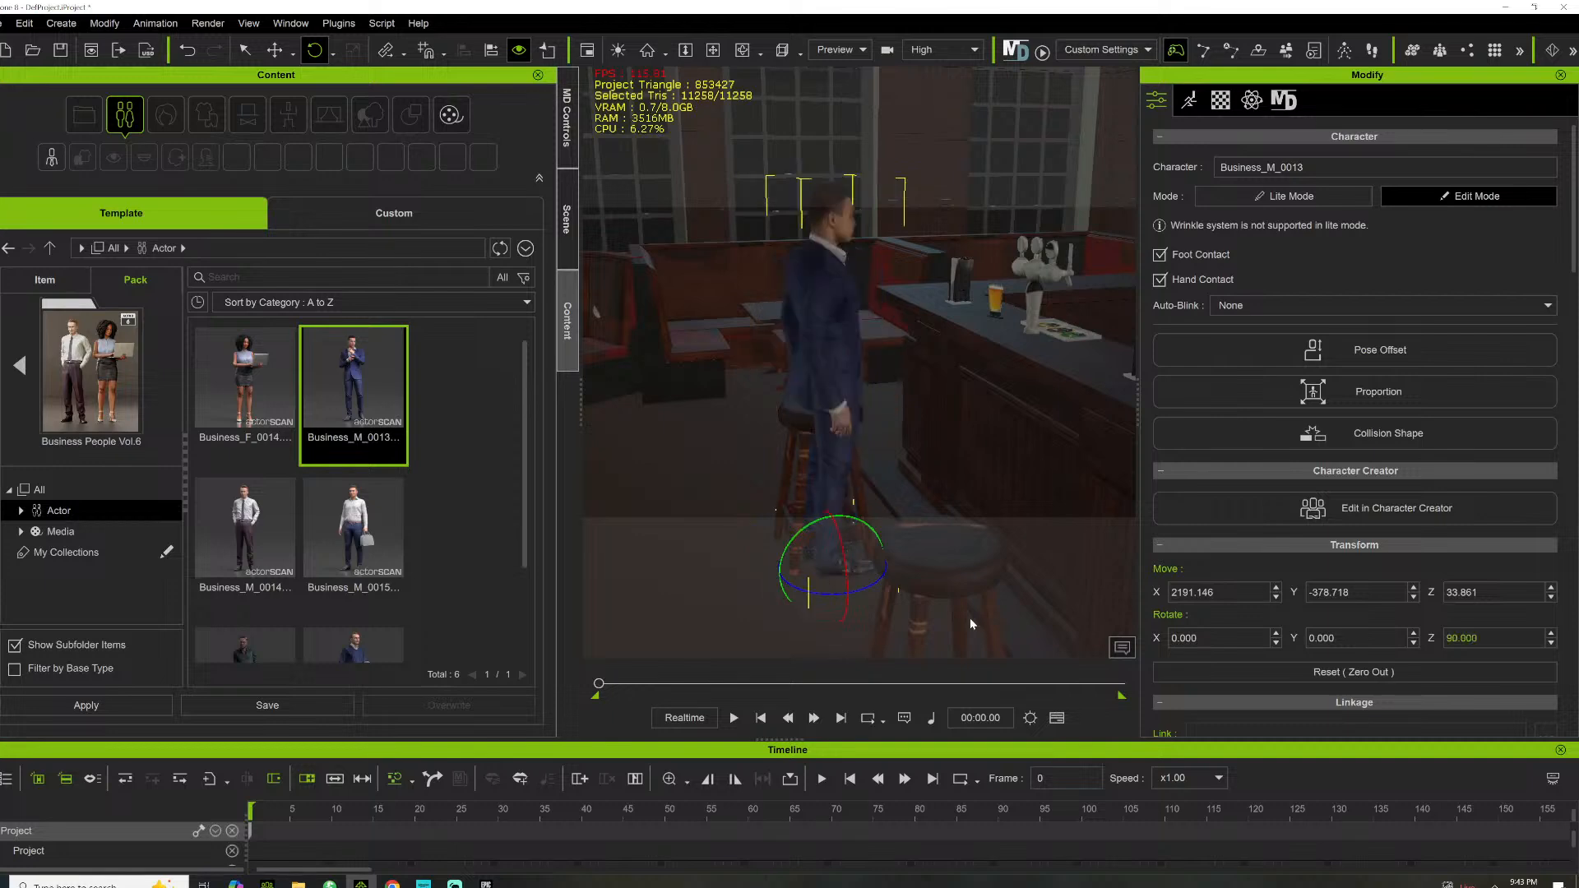
{"action": "key", "text": "w"}
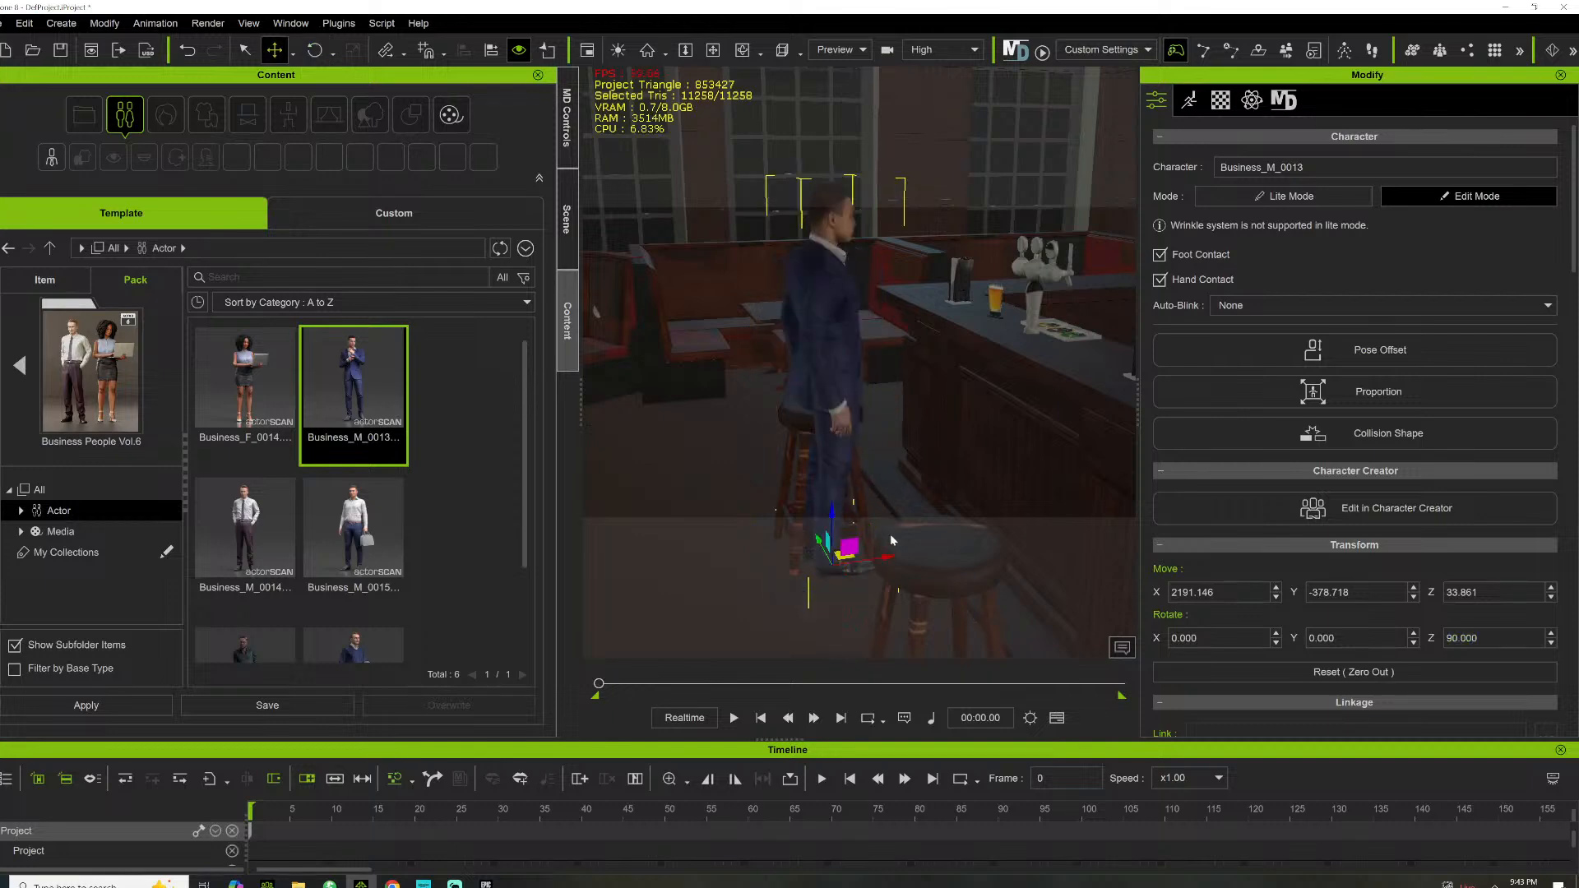
{"action": "left_click_drag", "start_coordinate": [887, 556], "coordinate": [942, 549]}
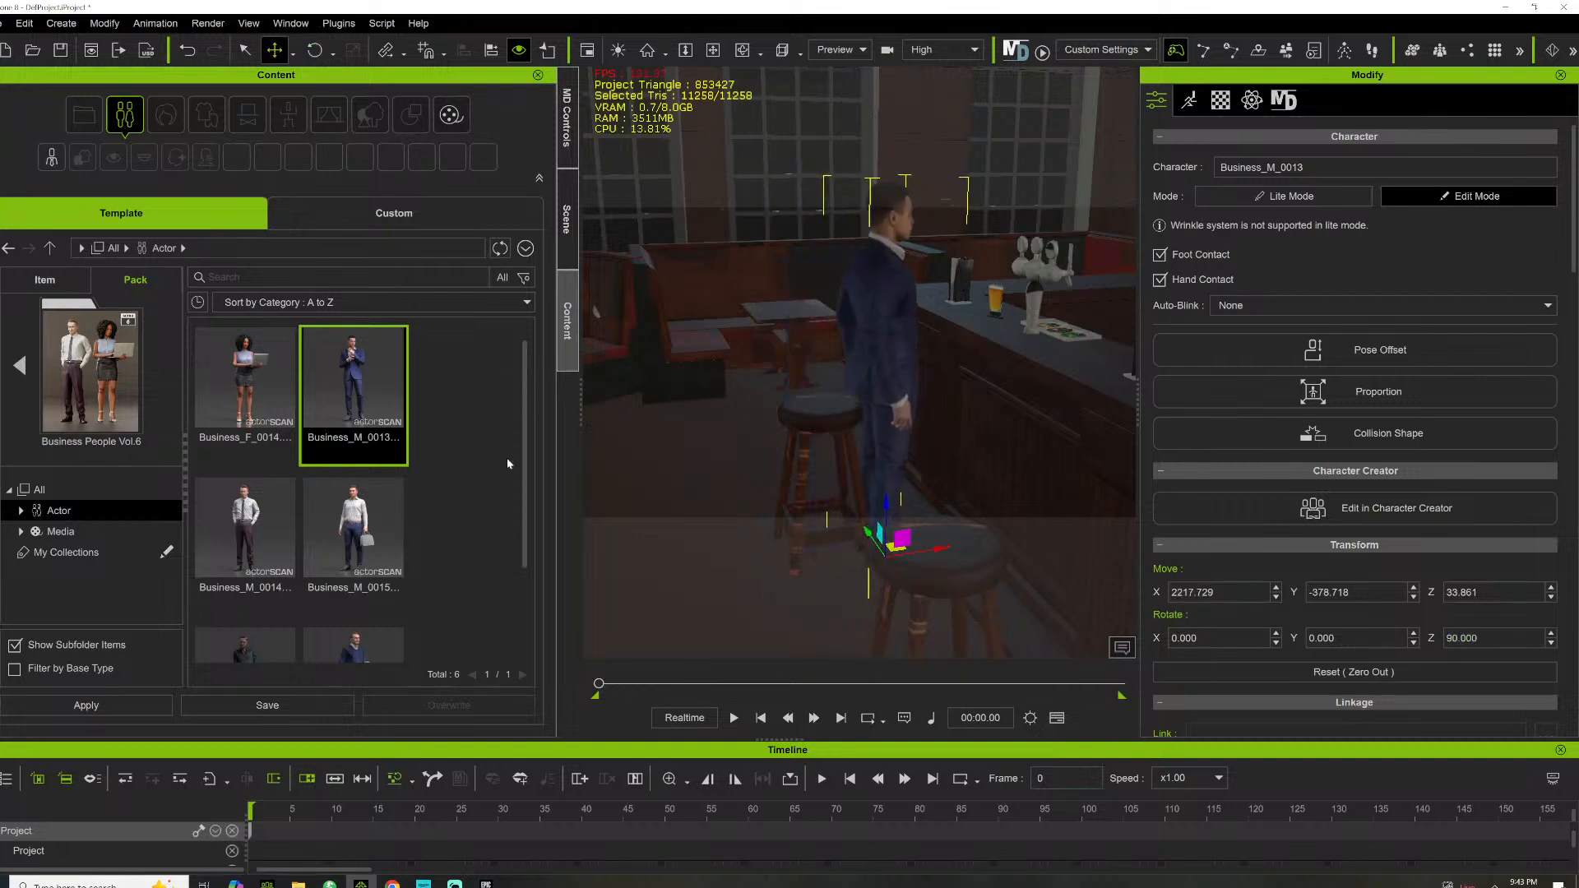
Add the Business_M_0014 character from the pack behind the bar counter
{"action": "left_click", "coordinate": [713, 49]}
{"action": "left_click_drag", "start_coordinate": [809, 386], "coordinate": [792, 373]}
{"action": "right_click_drag", "start_coordinate": [793, 374], "coordinate": [994, 310]}
{"action": "scroll", "coordinate": [970, 320], "scroll_direction": "down", "scroll_amount": 1}
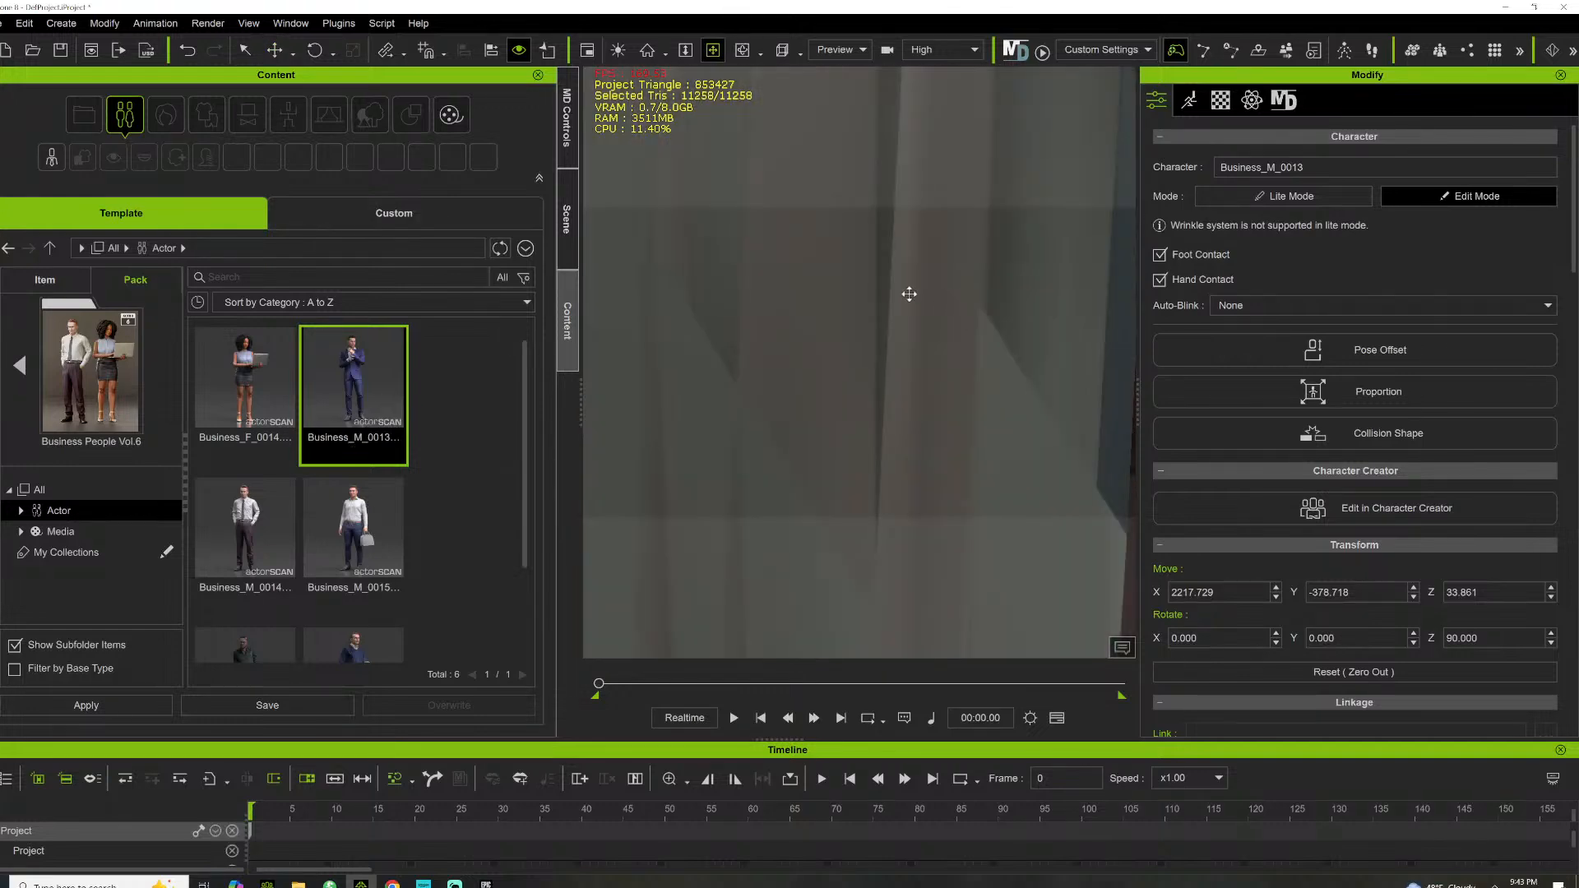
{"action": "scroll", "coordinate": [907, 293], "scroll_direction": "up", "scroll_amount": 1}
{"action": "left_click_drag", "start_coordinate": [797, 284], "coordinate": [677, 272]}
{"action": "right_click_drag", "start_coordinate": [677, 272], "coordinate": [698, 367]}
{"action": "scroll", "coordinate": [697, 367], "scroll_direction": "up", "scroll_amount": 1}
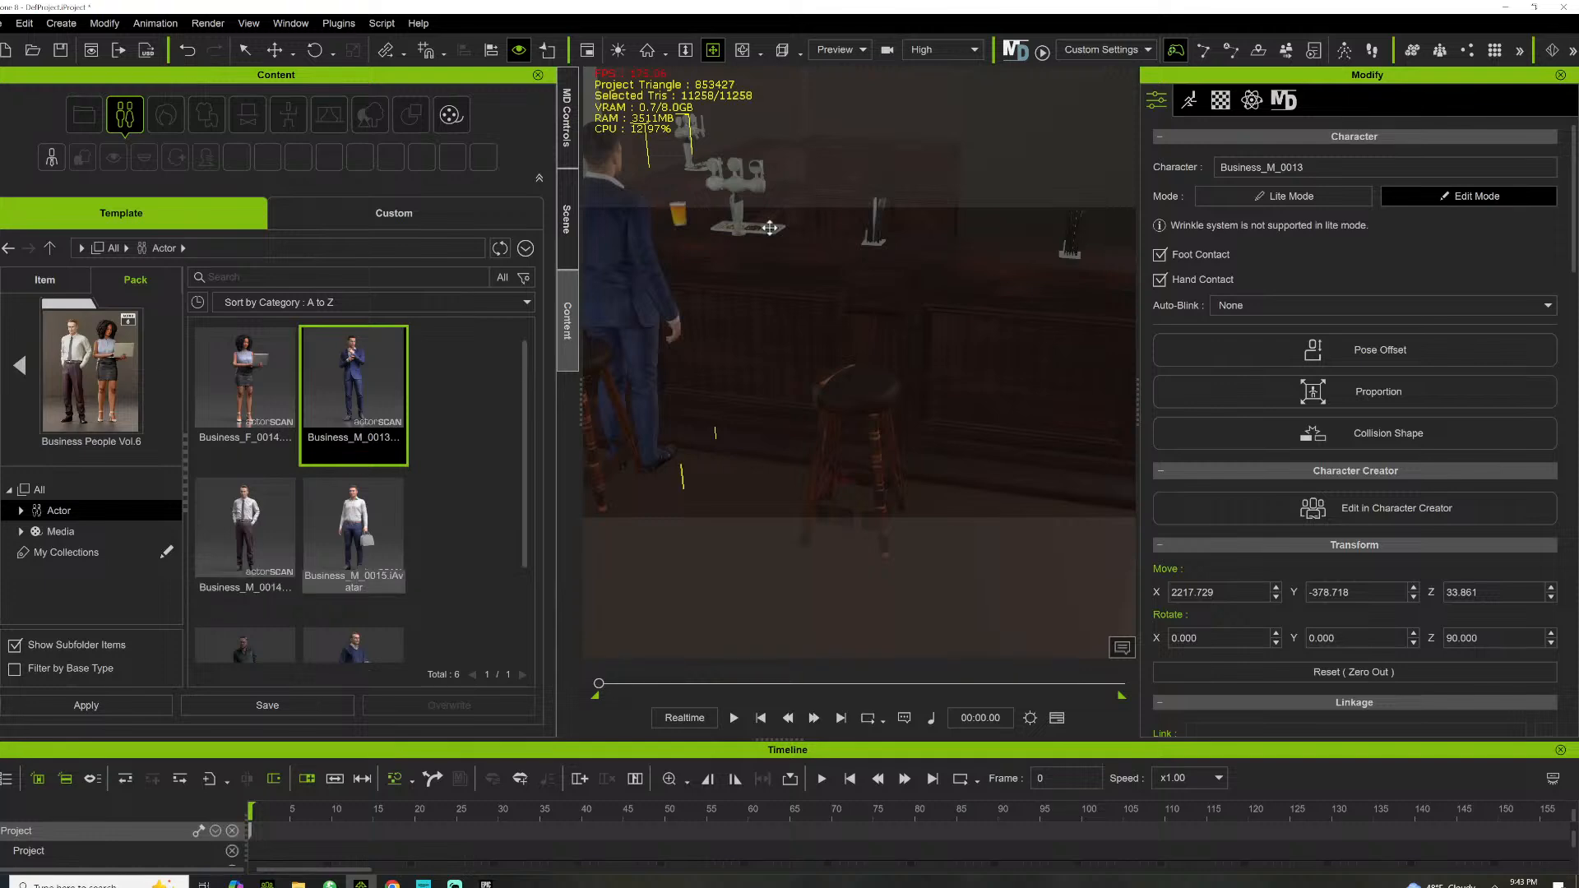
{"action": "left_click_drag", "start_coordinate": [813, 216], "coordinate": [652, 560]}
{"action": "right_click_drag", "start_coordinate": [652, 560], "coordinate": [770, 430]}
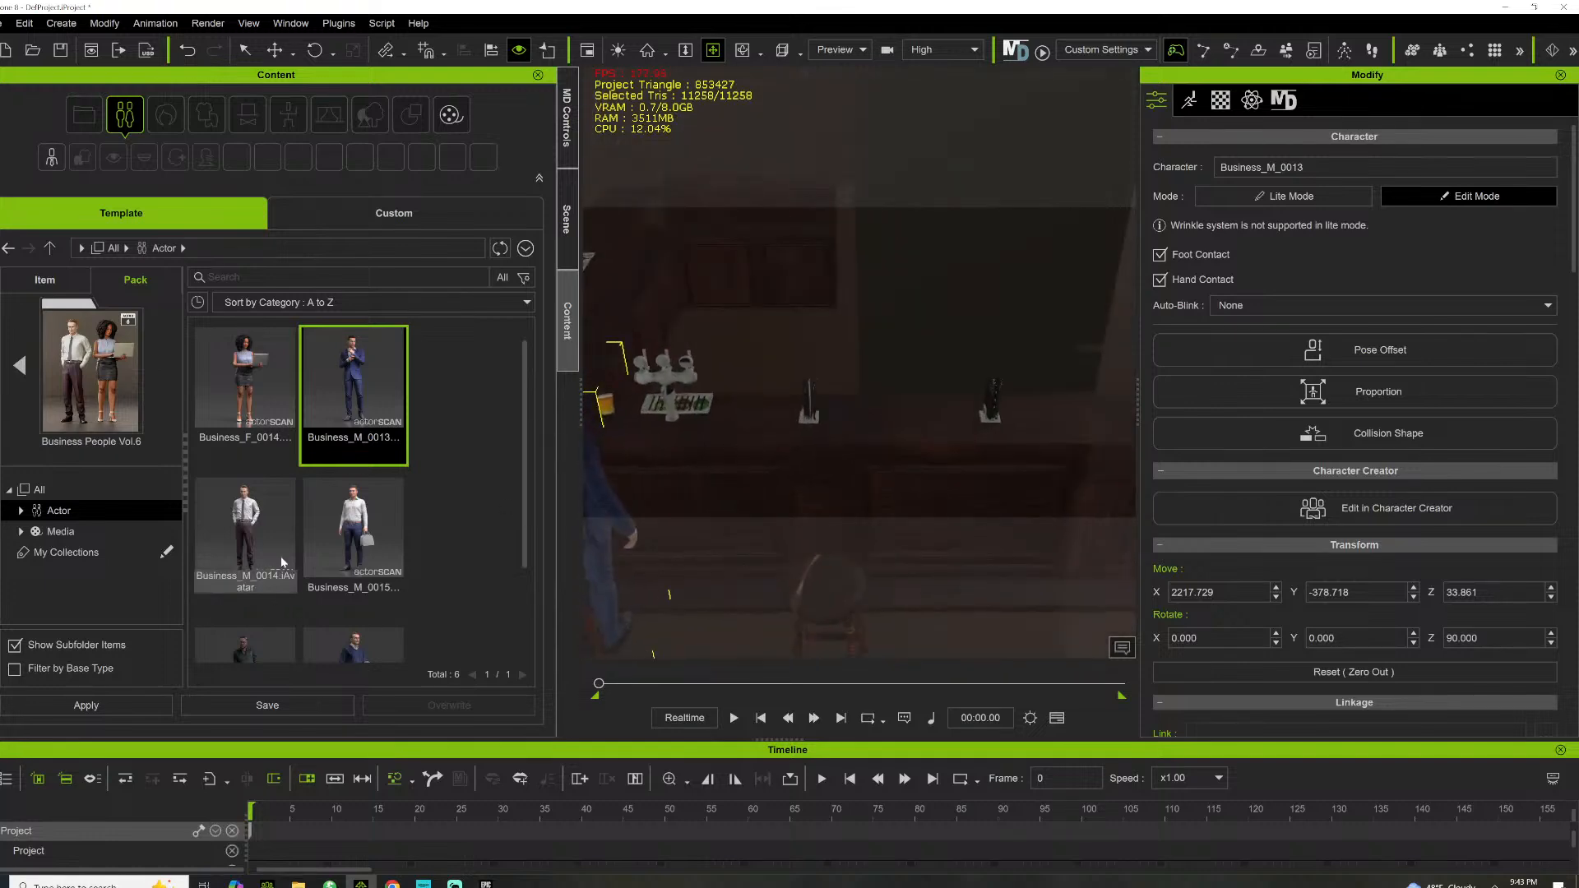
{"action": "left_click_drag", "start_coordinate": [280, 557], "coordinate": [772, 438]}
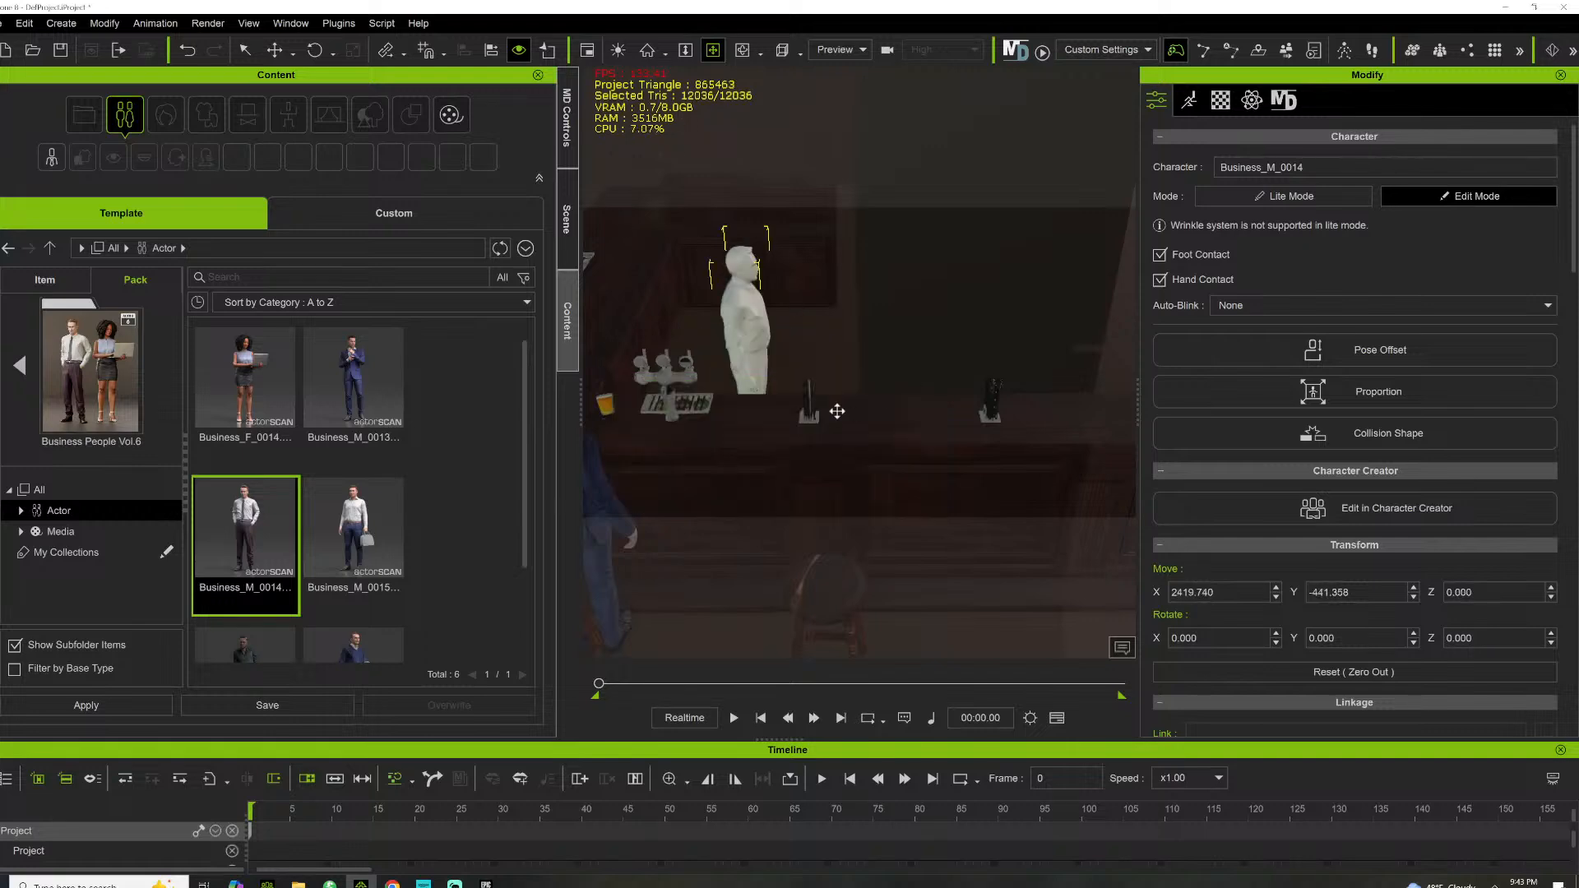
Position the Business_M_0014 character behind the counter at X about 2362.7 and Z about 35.3, and set its Z rotation to 270
{"action": "right_click_drag", "start_coordinate": [863, 385], "coordinate": [885, 459]}
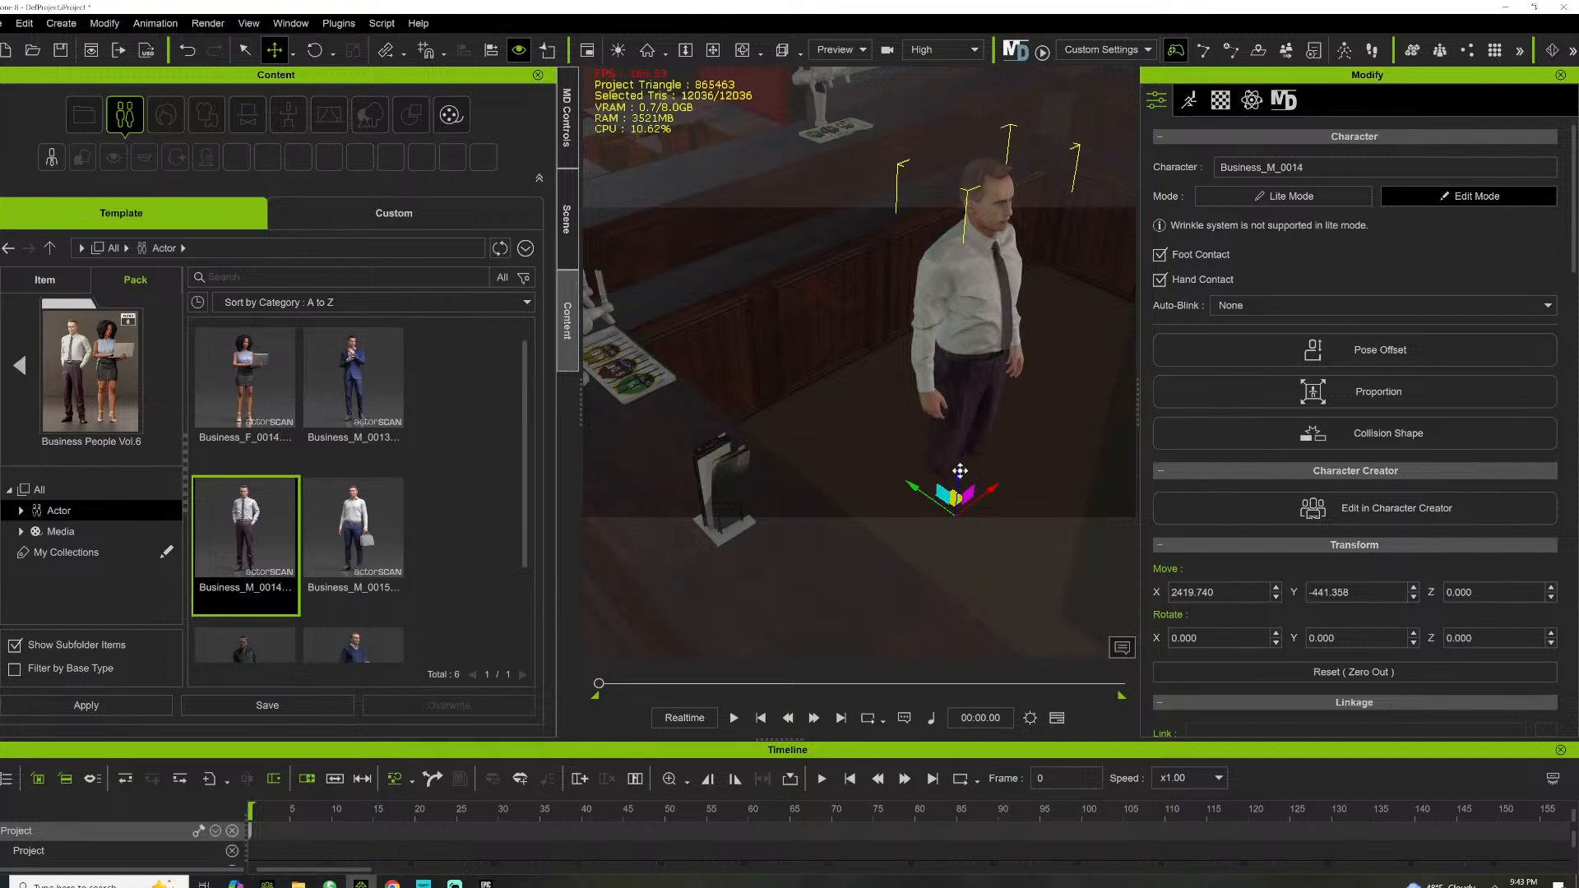
{"action": "left_click_drag", "start_coordinate": [960, 470], "coordinate": [906, 501]}
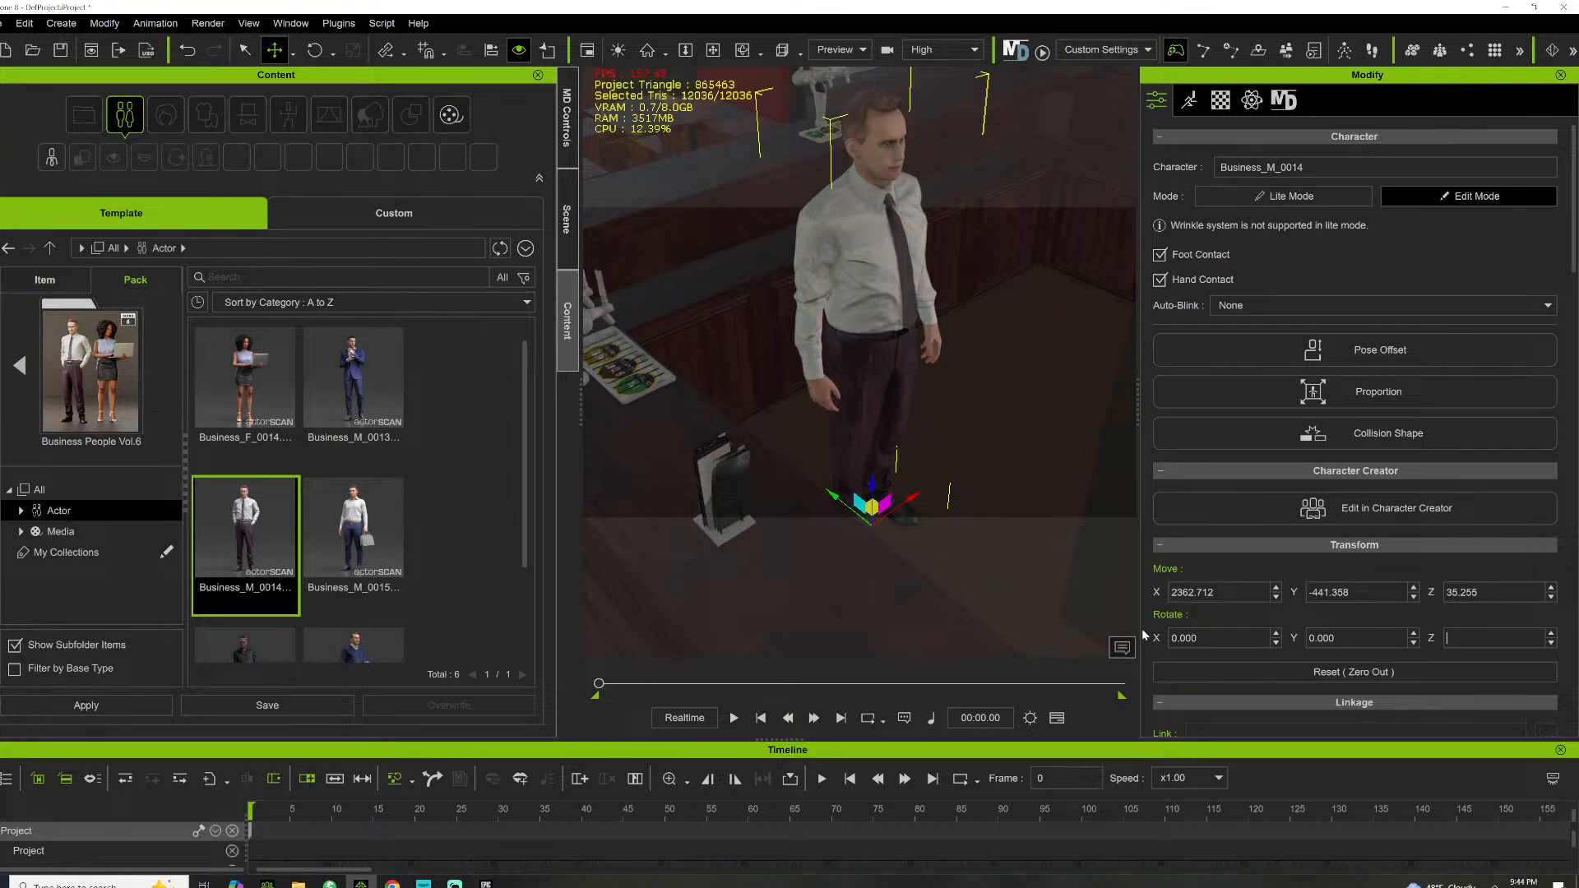
{"action": "type", "text": "270"}
{"action": "key", "text": "Return"}
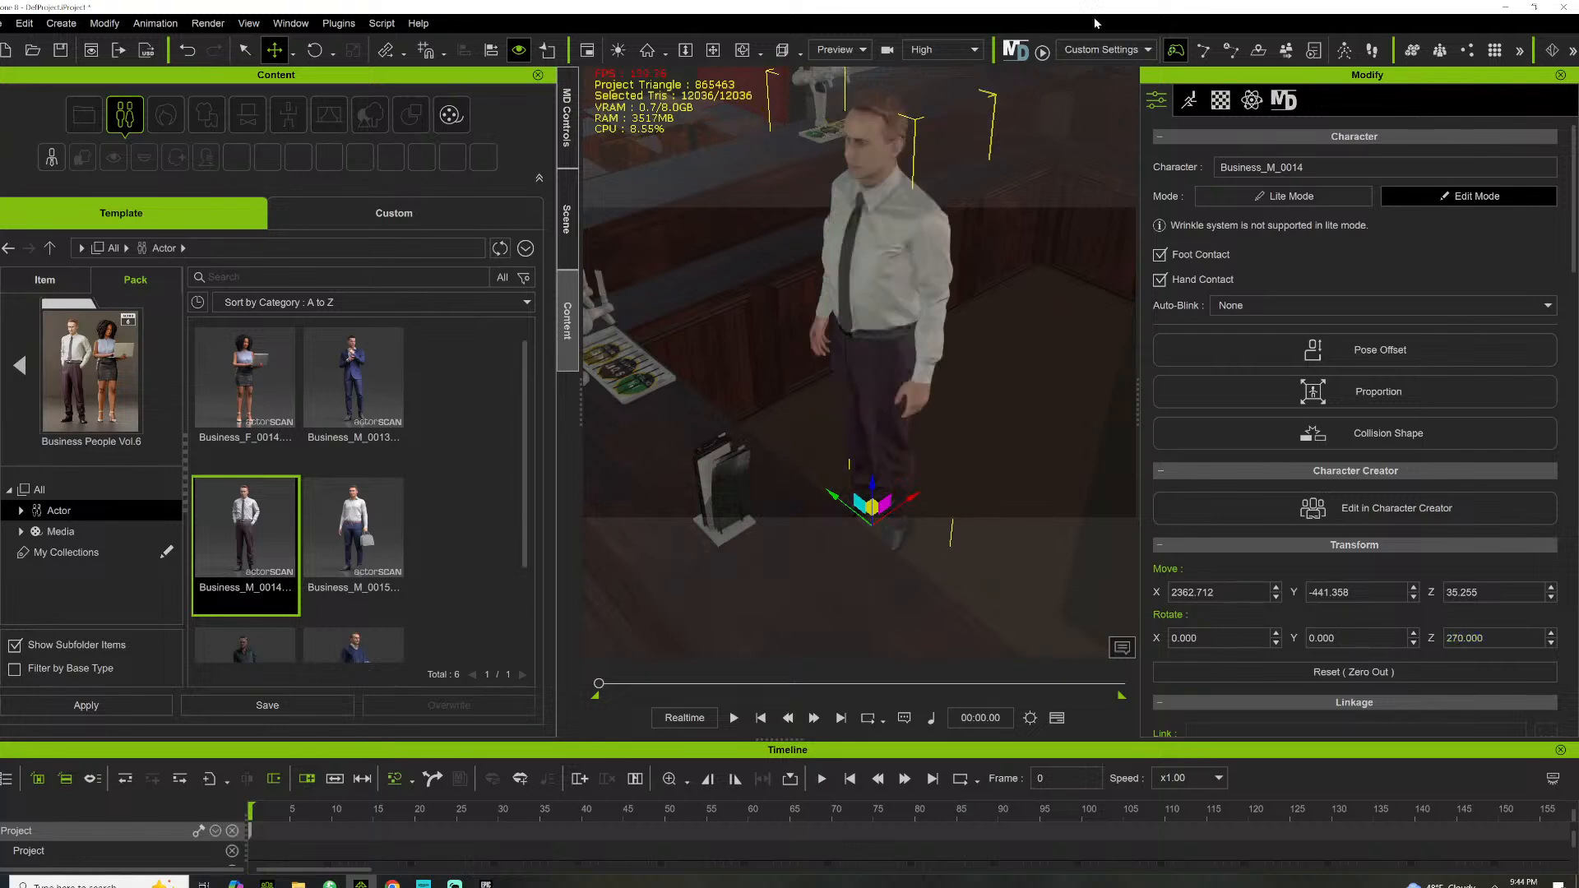
Add the Business_M_0017 character on the customer side of the bar, near the front stool
{"action": "left_click", "coordinate": [713, 49]}
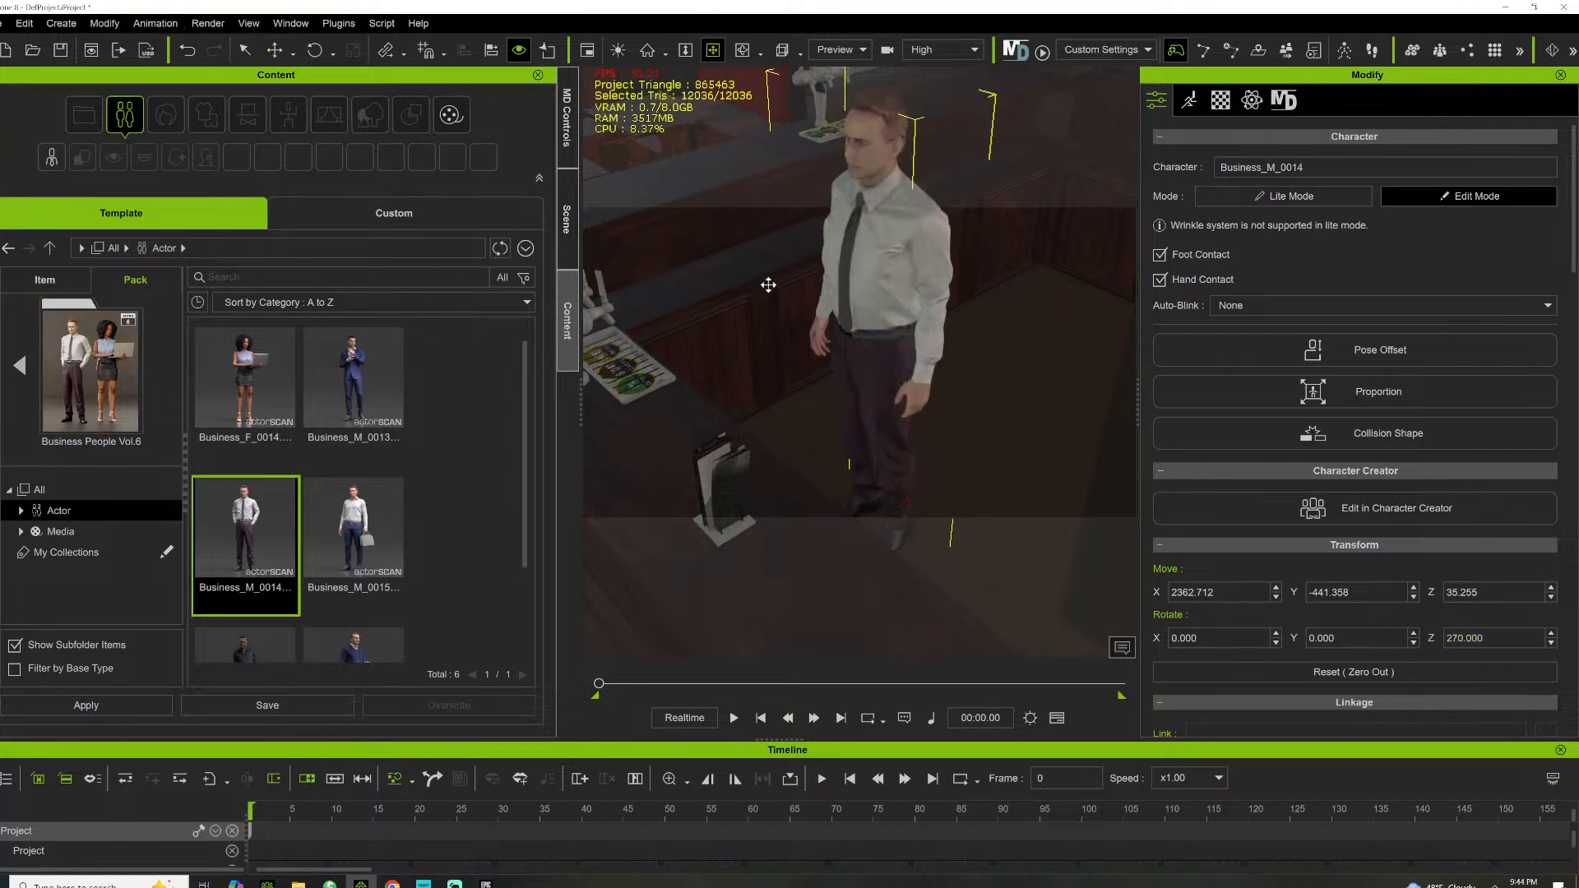
{"action": "left_click_drag", "start_coordinate": [769, 282], "coordinate": [1030, 201]}
{"action": "right_click_drag", "start_coordinate": [1030, 200], "coordinate": [958, 213]}
{"action": "scroll", "coordinate": [729, 310], "scroll_direction": "down", "scroll_amount": 10}
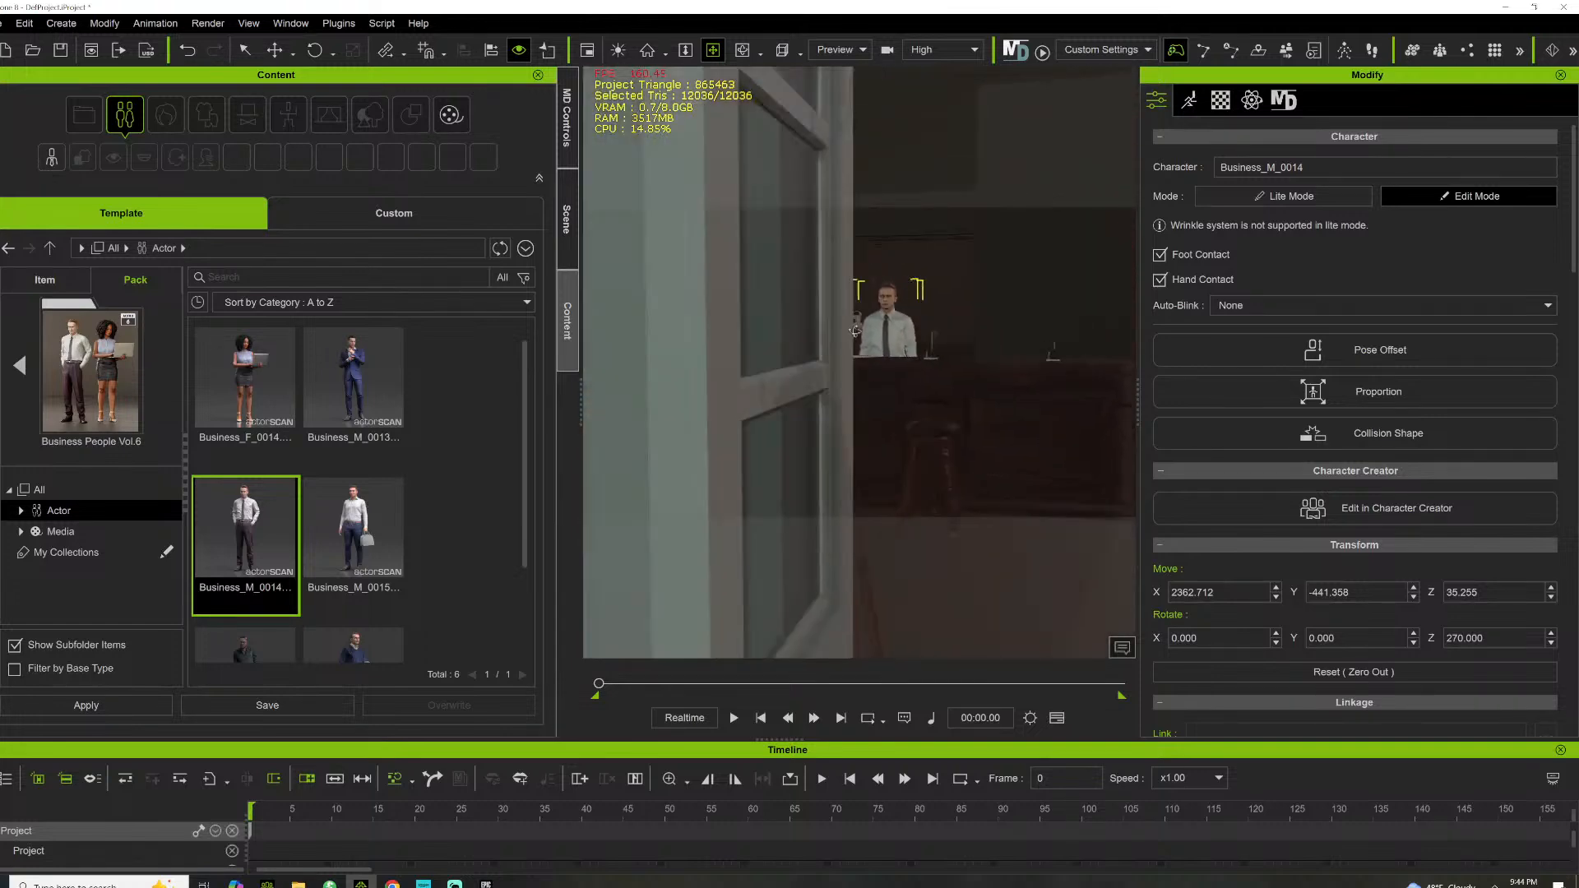
{"action": "scroll", "coordinate": [759, 308], "scroll_direction": "up", "scroll_amount": 6}
{"action": "right_click_drag", "start_coordinate": [759, 308], "coordinate": [592, 405]}
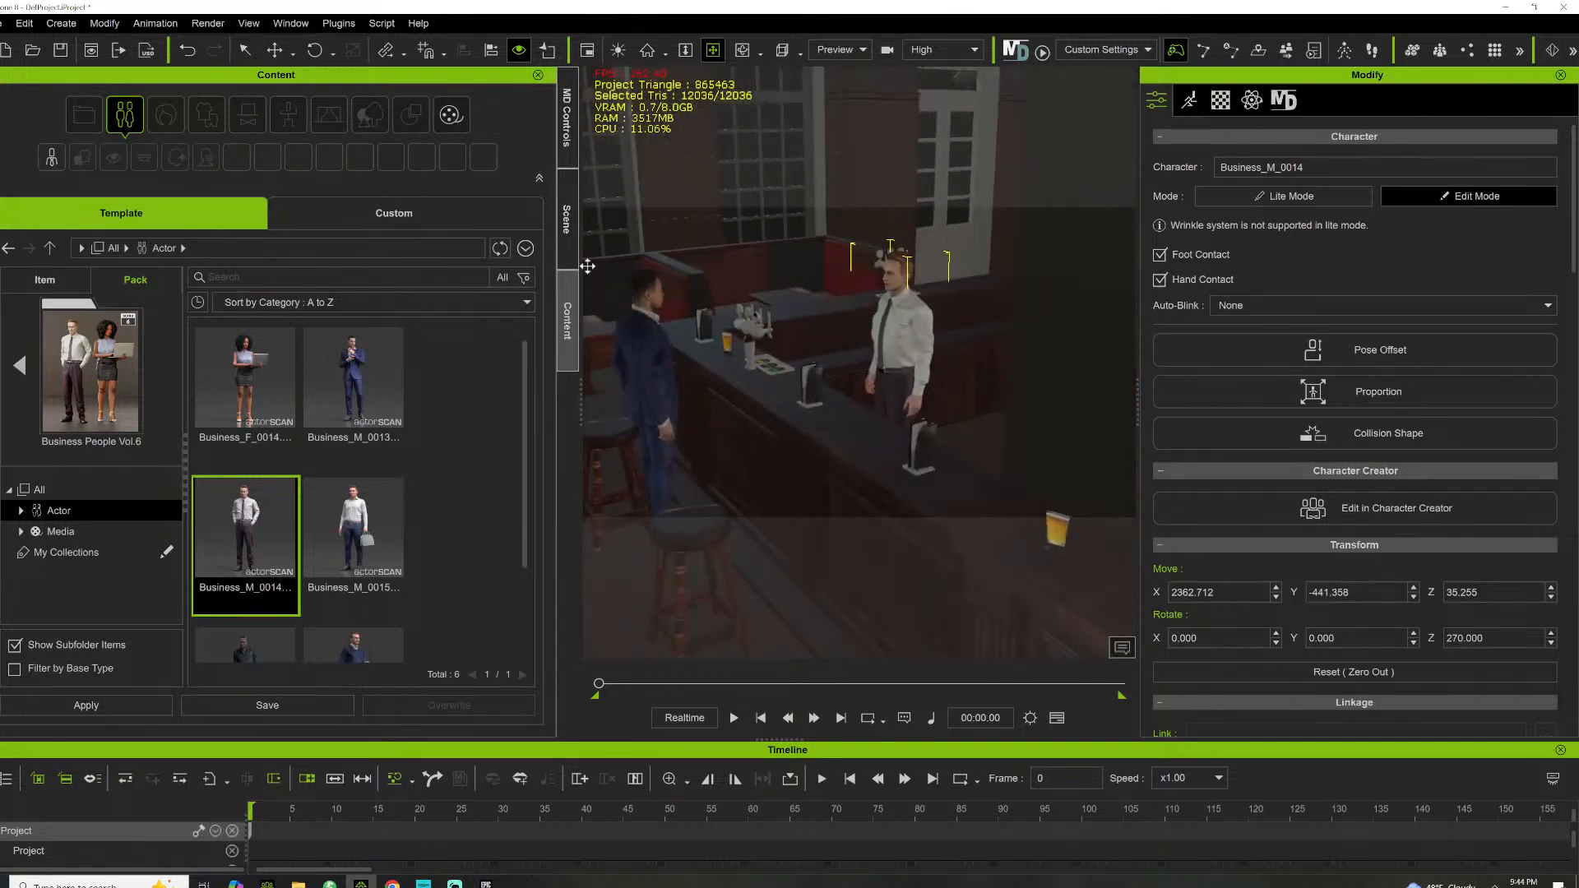
{"action": "right_click_drag", "start_coordinate": [588, 264], "coordinate": [759, 276]}
{"action": "scroll", "coordinate": [400, 515], "scroll_direction": "down", "scroll_amount": 3}
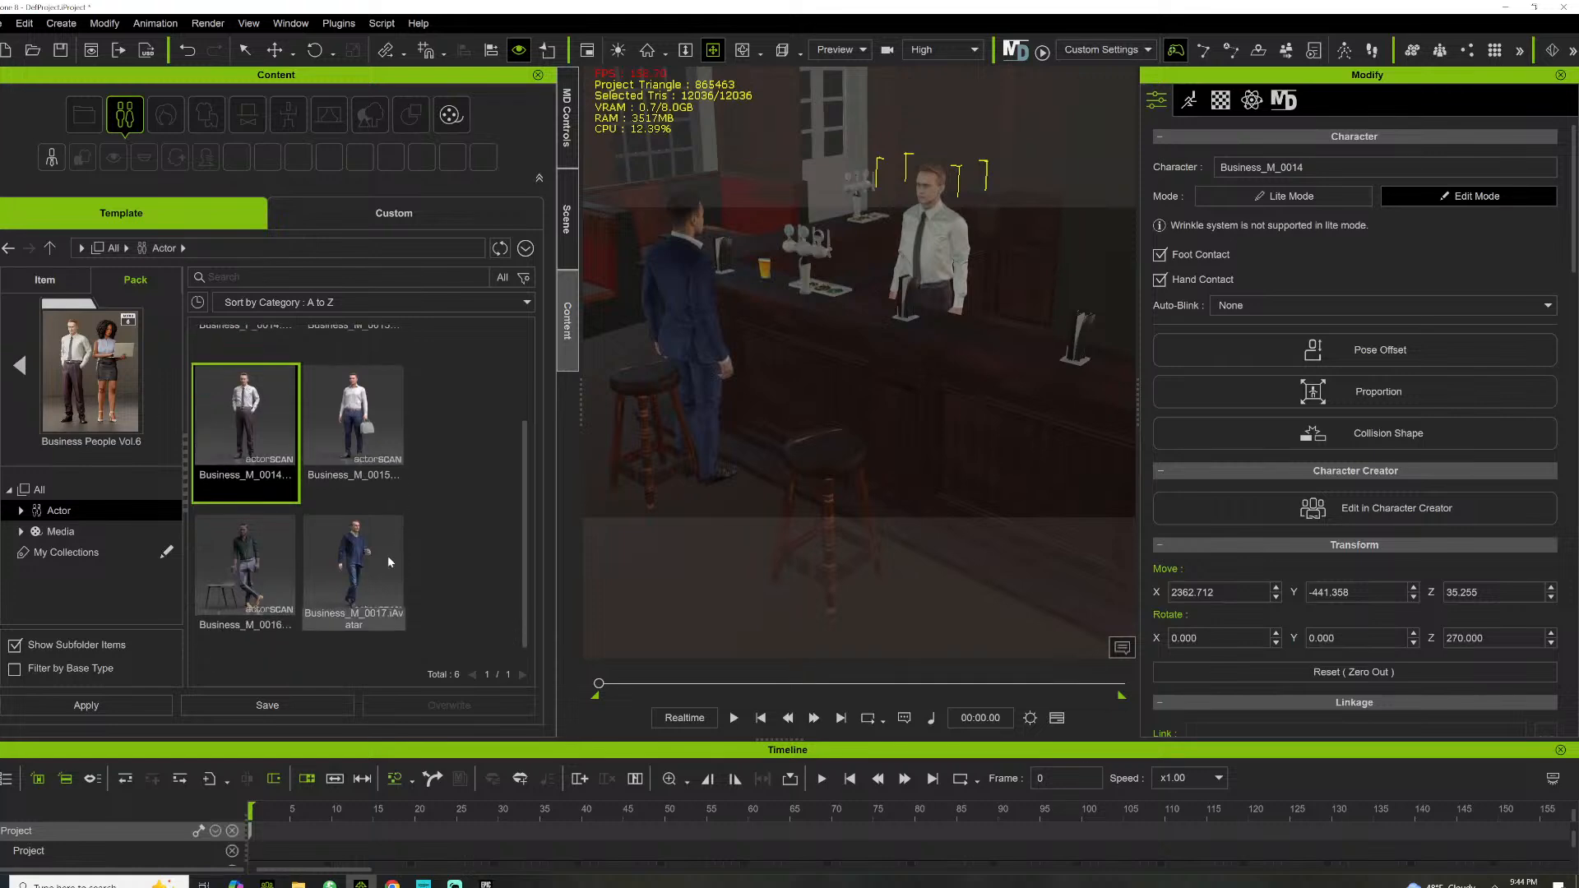
{"action": "left_click_drag", "start_coordinate": [354, 543], "coordinate": [864, 633]}
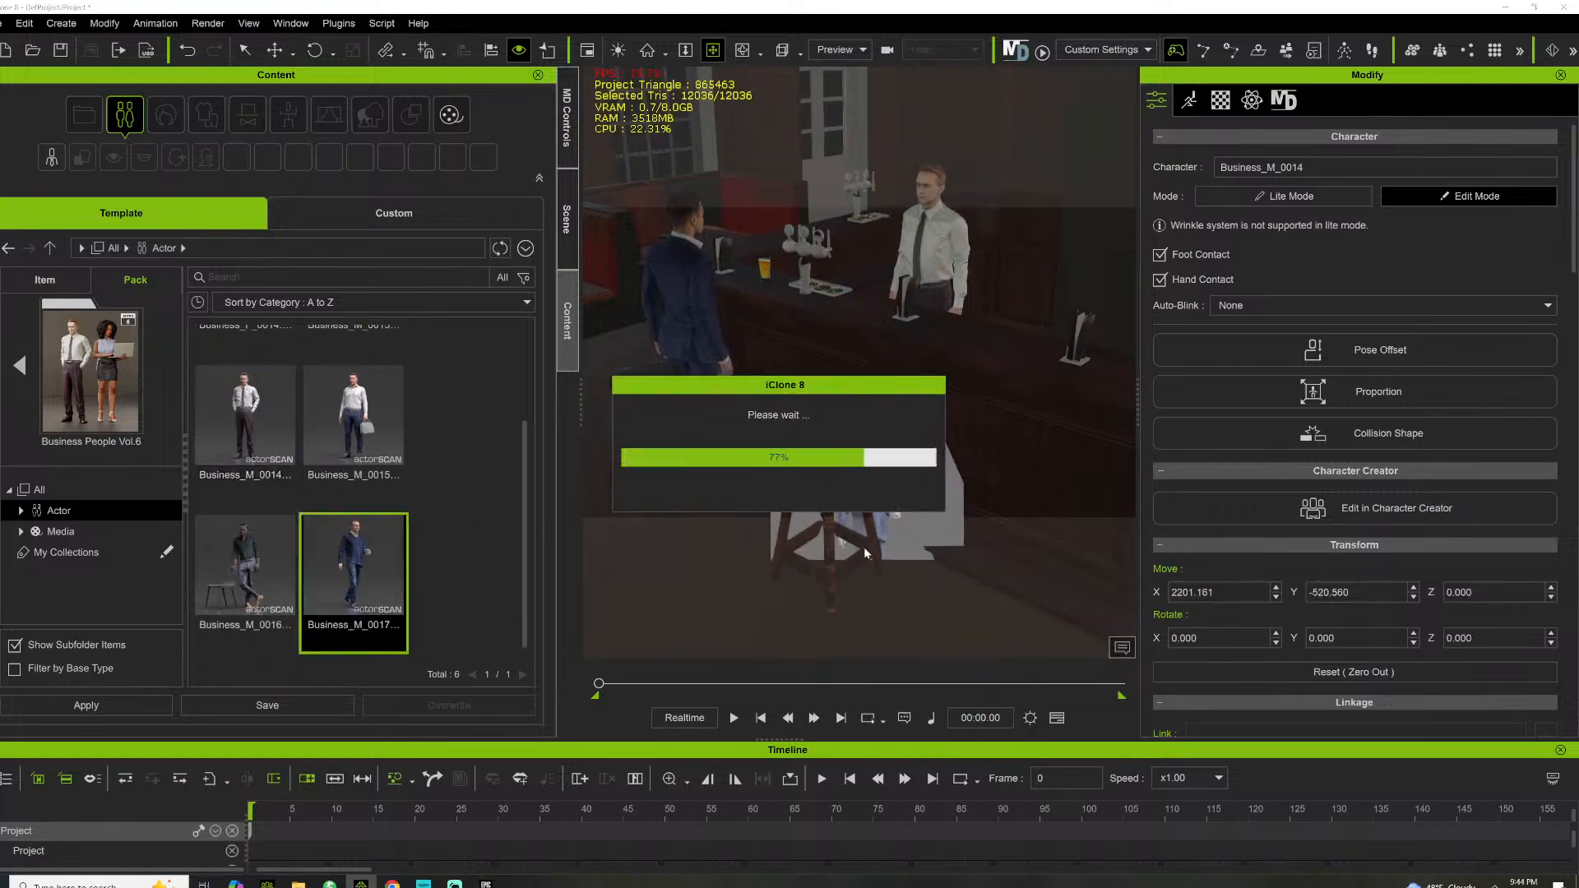
Raise the Business_M_0017 character to Z about 34.0 and set its Z rotation to 90 so it faces the bar
{"action": "right_click_drag", "start_coordinate": [962, 444], "coordinate": [705, 457], "text": "alt"}
{"action": "left_click_drag", "start_coordinate": [865, 589], "coordinate": [894, 535]}
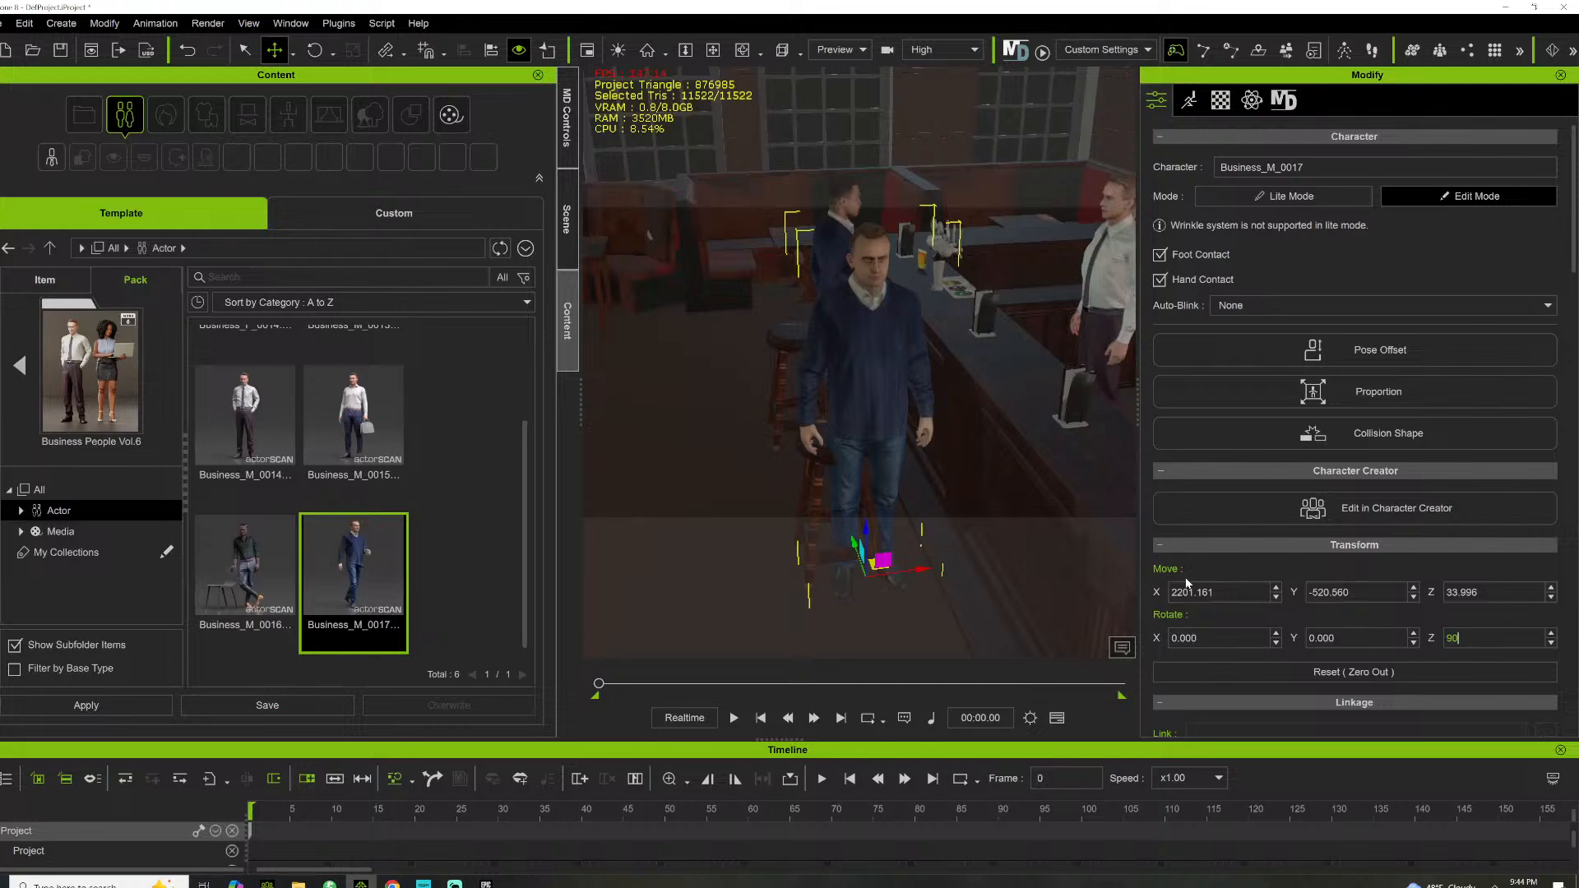
{"action": "key", "text": "Return"}
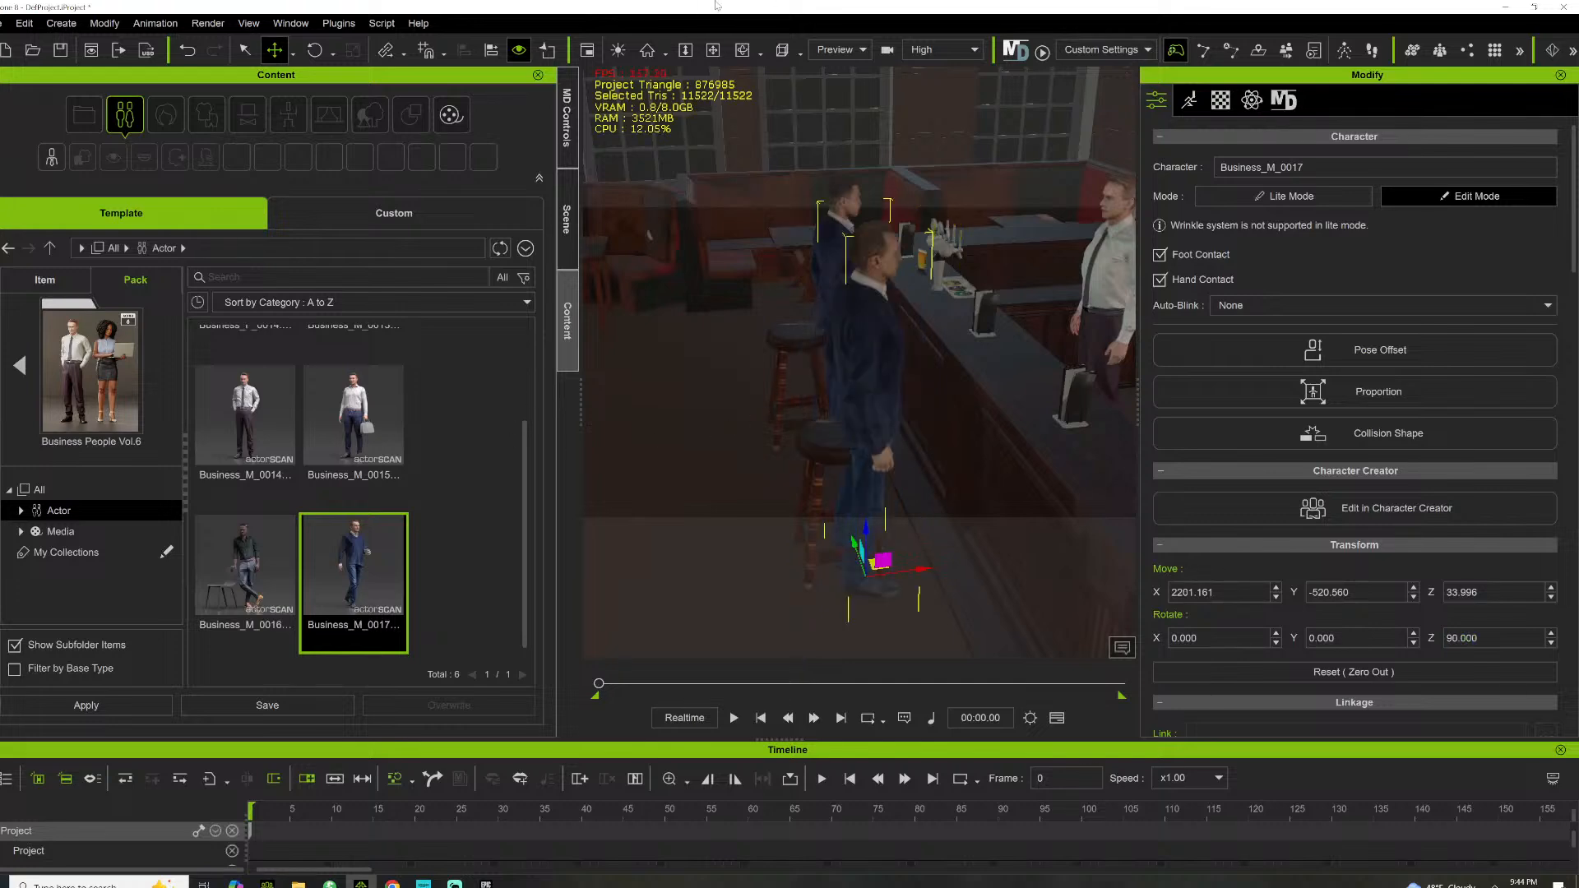
Examine the characters placed around the bar, the entrance door, and the round tables and stools by the windows
{"action": "left_click", "coordinate": [713, 50]}
{"action": "left_click_drag", "start_coordinate": [728, 337], "coordinate": [729, 381]}
{"action": "right_click_drag", "start_coordinate": [729, 380], "coordinate": [1332, 310]}
{"action": "scroll", "coordinate": [834, 291], "scroll_direction": "down", "scroll_amount": 3}
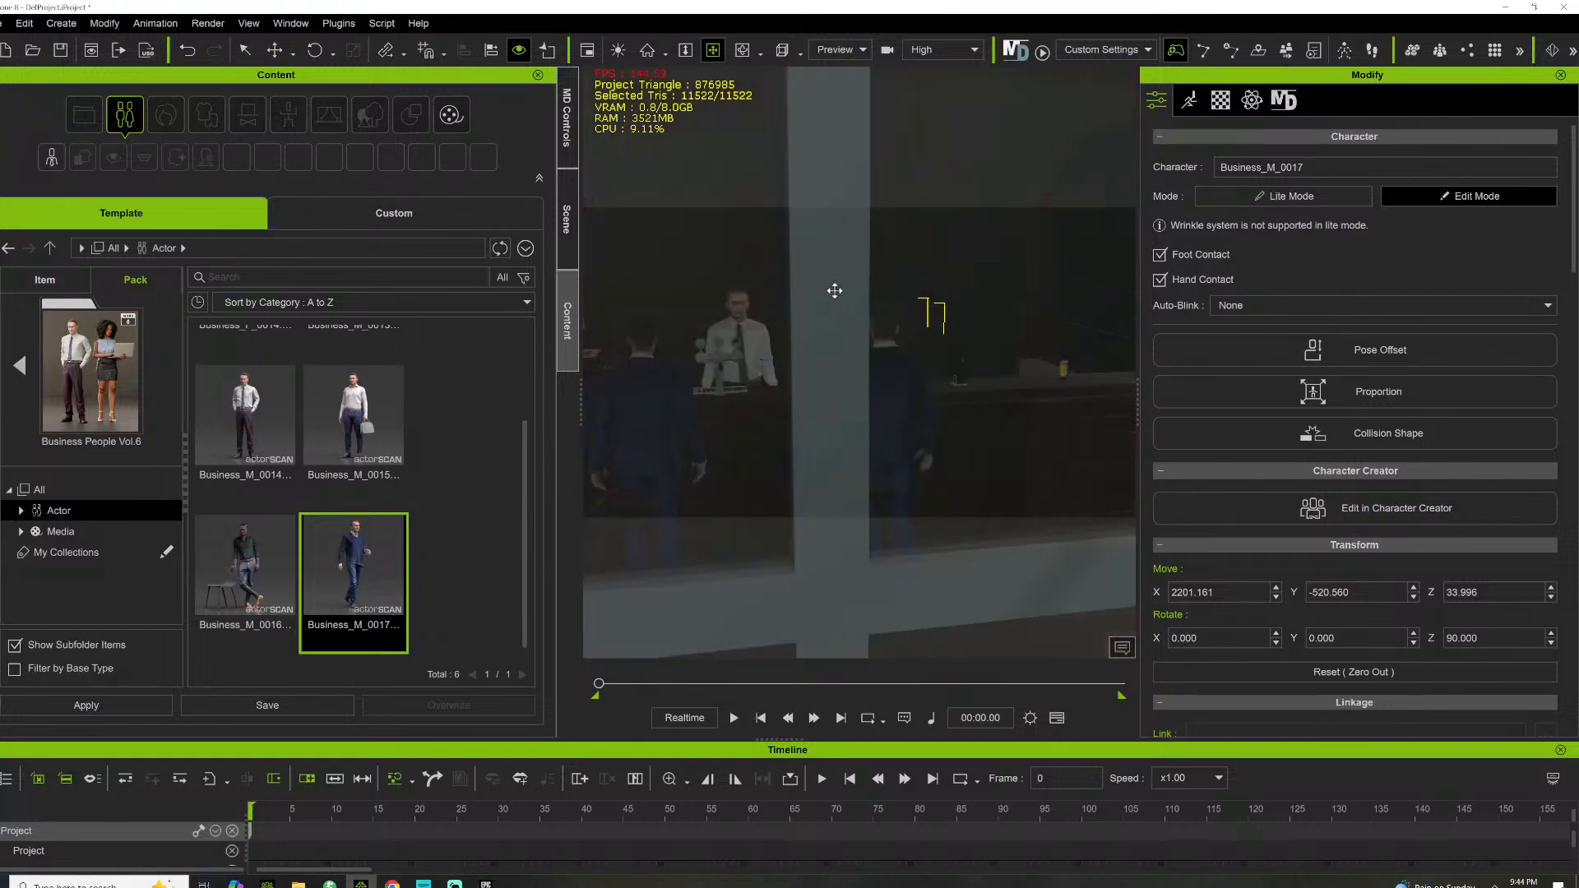
{"action": "scroll", "coordinate": [837, 280], "scroll_direction": "down", "scroll_amount": 2}
{"action": "right_click_drag", "start_coordinate": [837, 272], "coordinate": [478, 422]}
{"action": "right_click_drag", "start_coordinate": [683, 412], "coordinate": [1270, 381]}
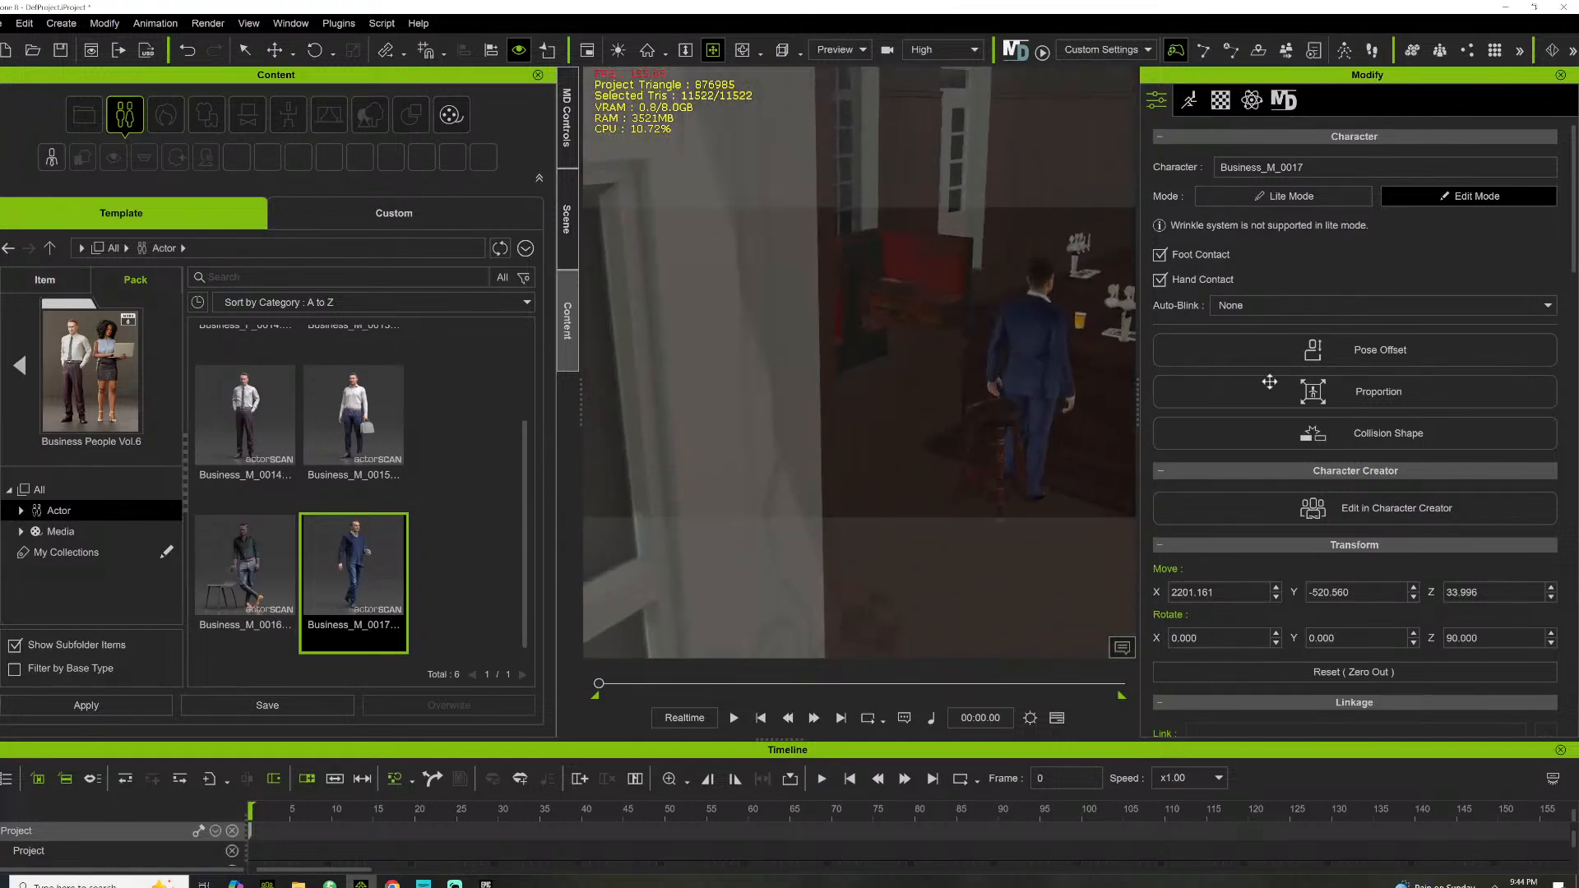
{"action": "right_click_drag", "start_coordinate": [983, 387], "coordinate": [773, 353]}
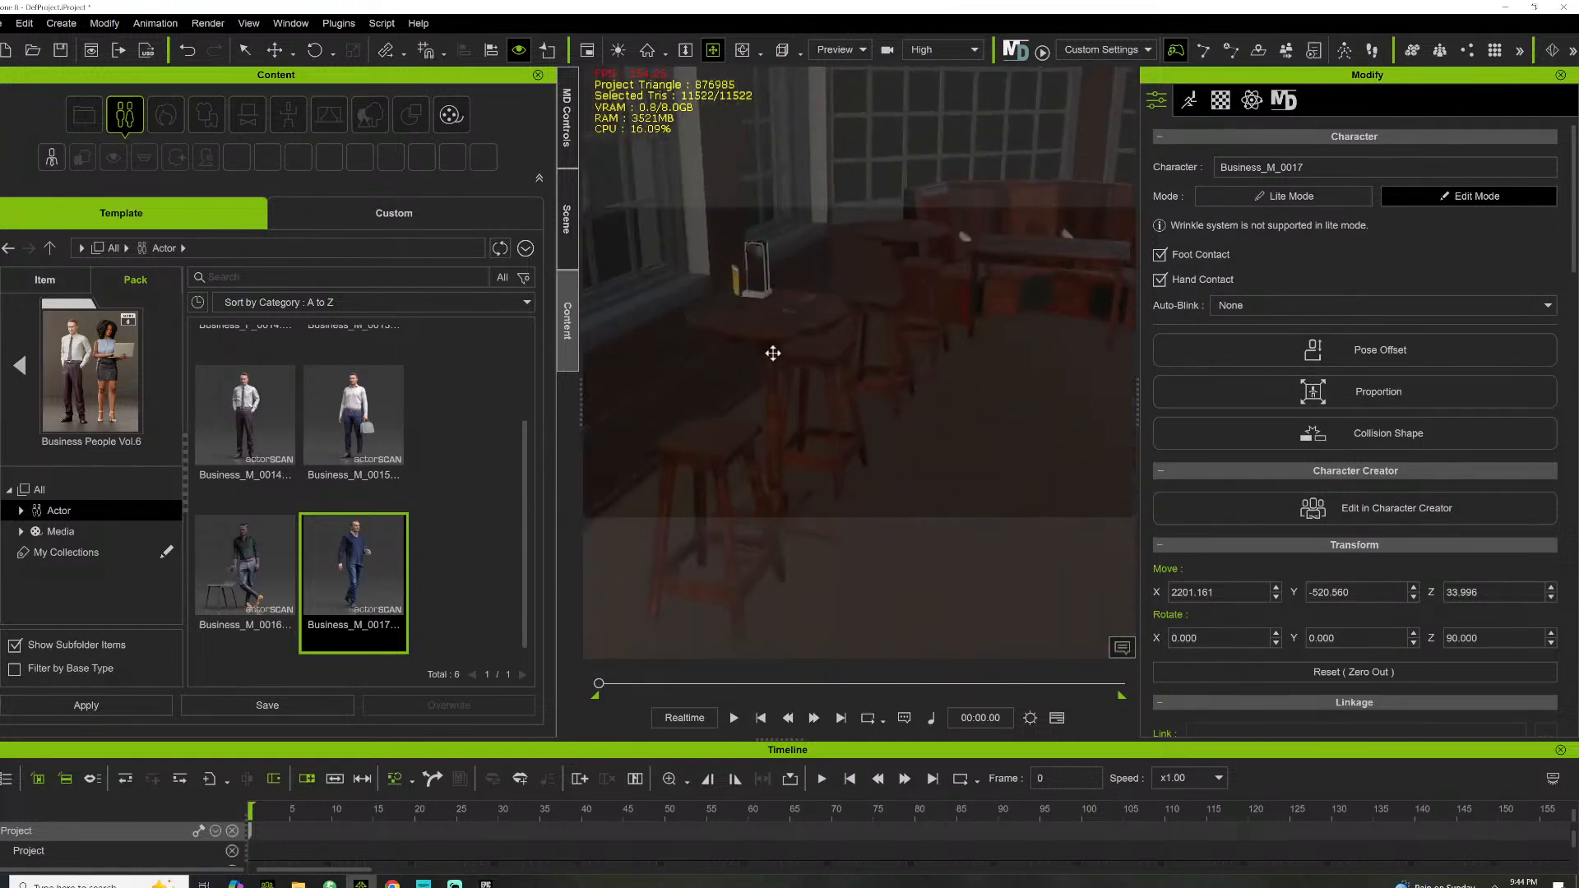
{"action": "left_click", "coordinate": [830, 354]}
{"action": "right_click_drag", "start_coordinate": [896, 334], "coordinate": [866, 350]}
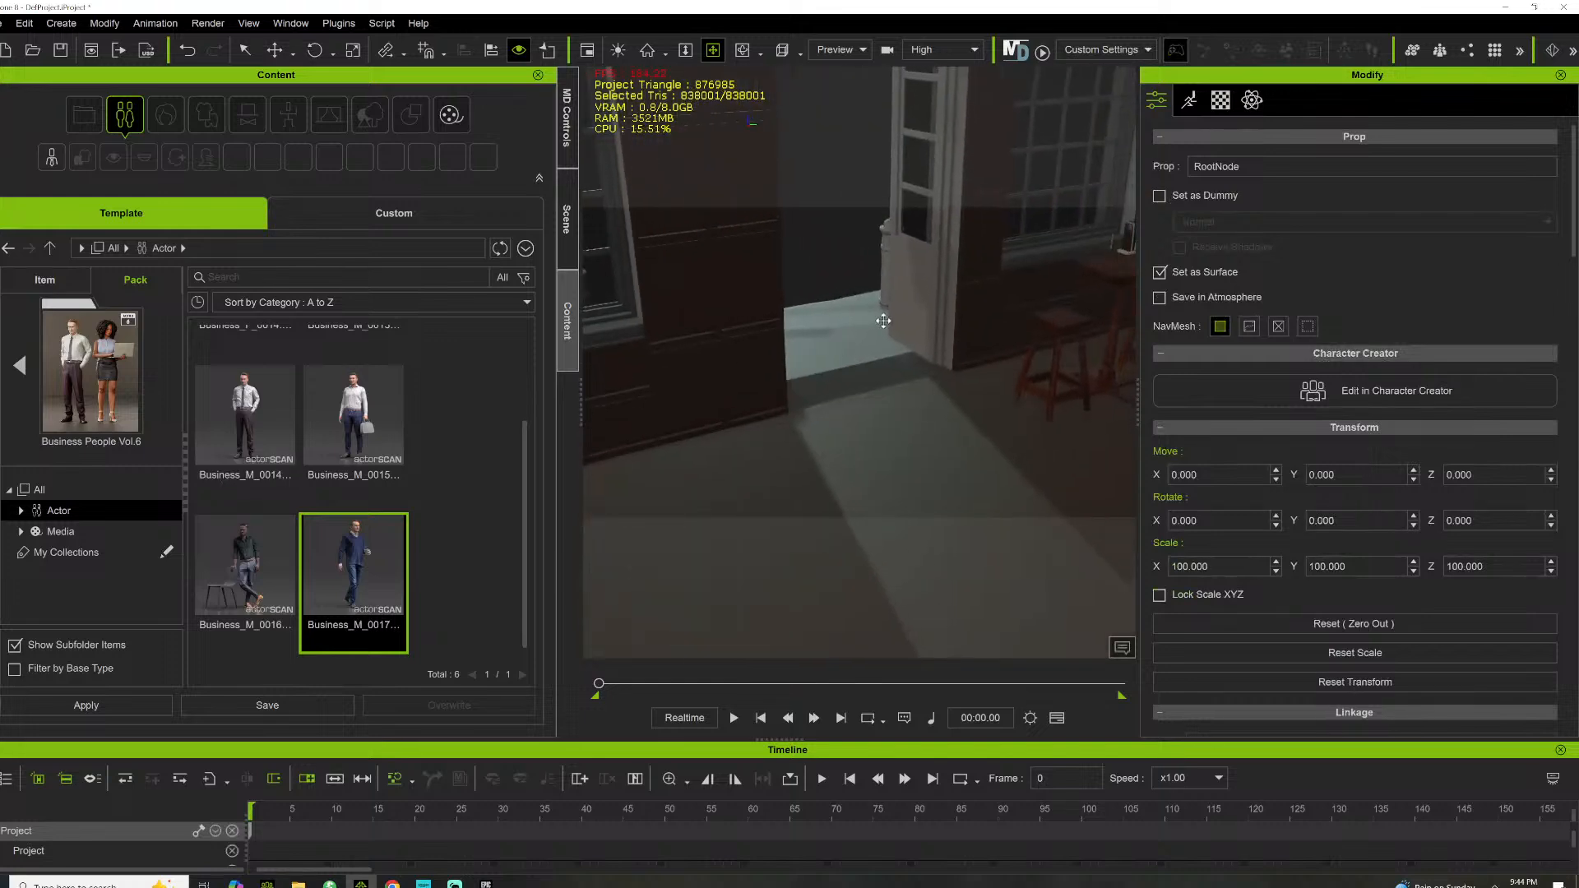
{"action": "middle_click_drag", "start_coordinate": [883, 321], "coordinate": [174, 510]}
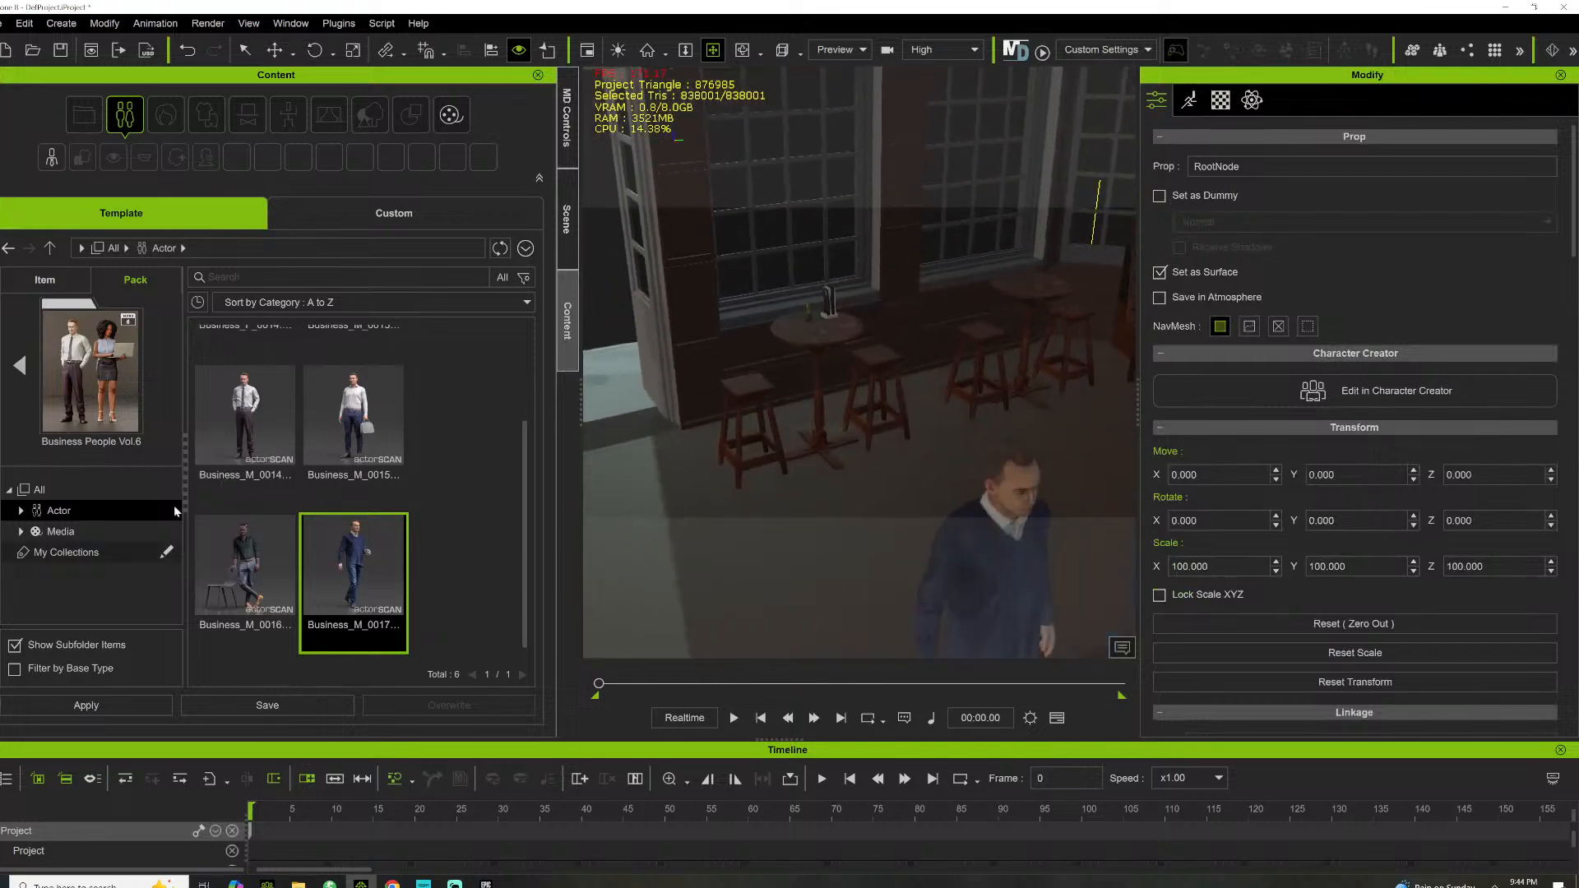
{"action": "scroll", "coordinate": [911, 393], "scroll_direction": "up", "scroll_amount": 5}
{"action": "scroll", "coordinate": [961, 405], "scroll_direction": "down", "scroll_amount": 2}
{"action": "middle_click_drag", "start_coordinate": [969, 363], "coordinate": [591, 486]}
{"action": "scroll", "coordinate": [363, 511], "scroll_direction": "up", "scroll_amount": 3}
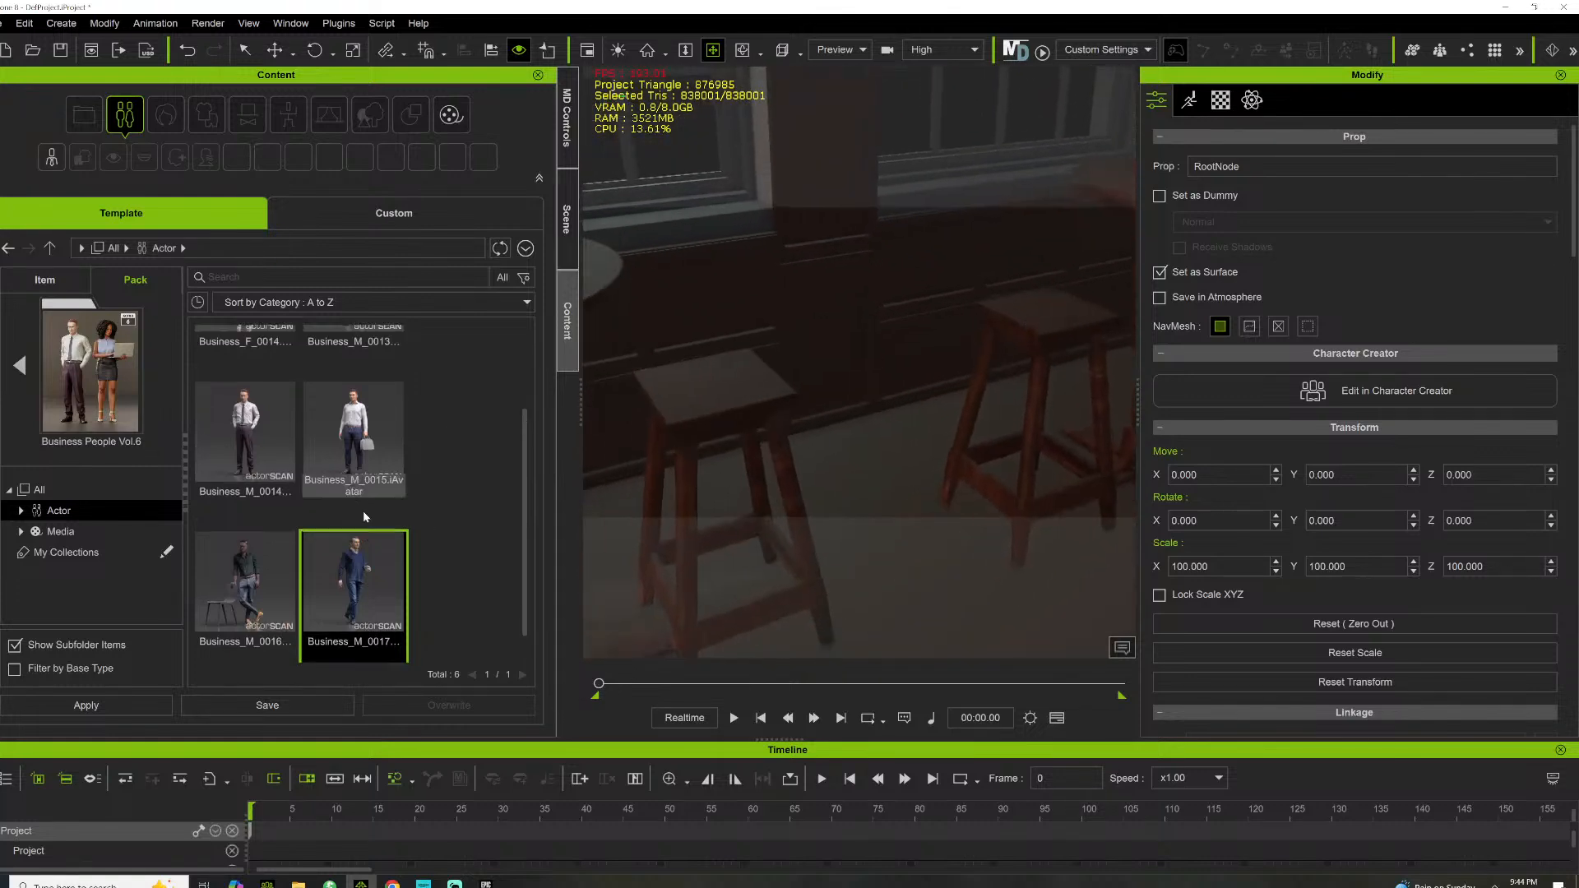
Add the Business_F_0014 character beside the round table and position it at X about 1921.0, Y about -404.8 and Z about 38.6
{"action": "left_click_drag", "start_coordinate": [237, 413], "coordinate": [791, 624]}
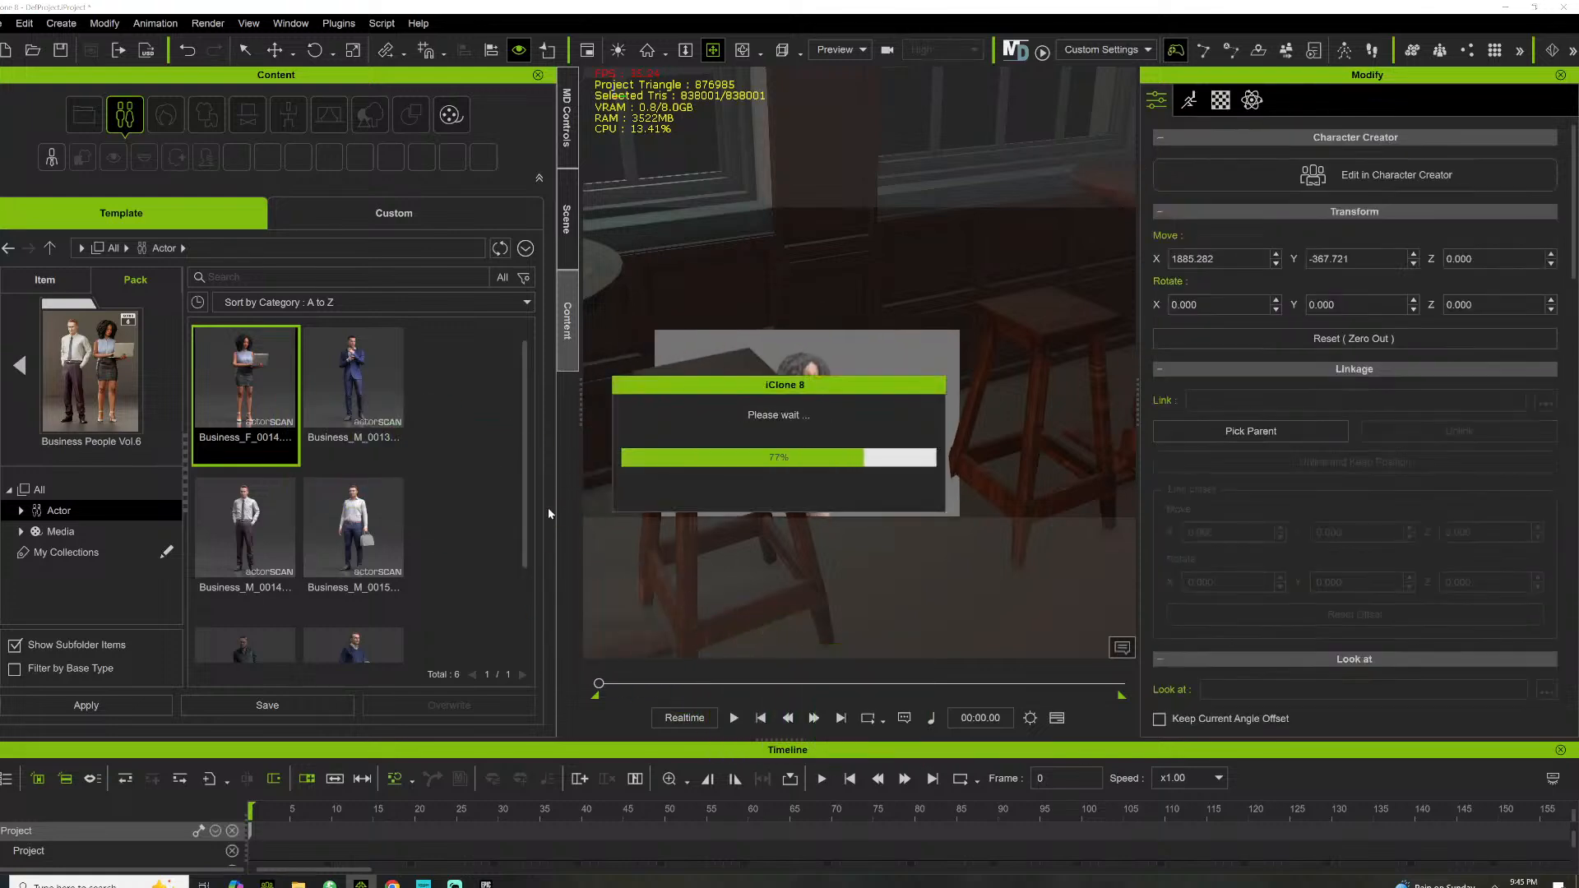
{"action": "middle_click_drag", "start_coordinate": [678, 466], "coordinate": [799, 347]}
{"action": "scroll", "coordinate": [778, 402], "scroll_direction": "down", "scroll_amount": 5}
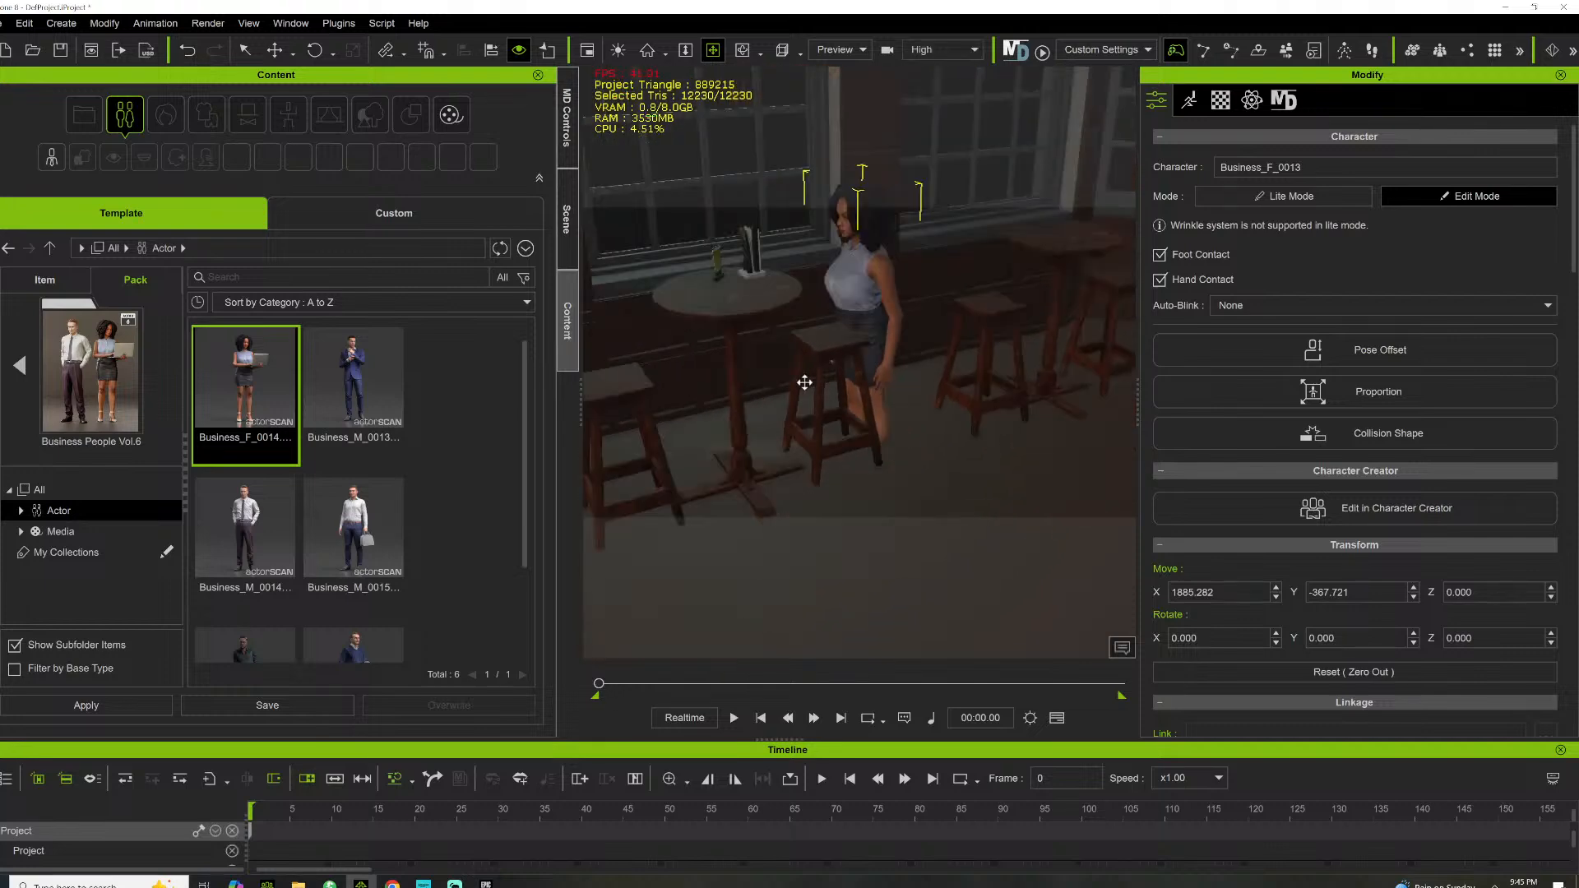
{"action": "key", "text": "w"}
{"action": "left_click_drag", "start_coordinate": [870, 442], "coordinate": [866, 372]}
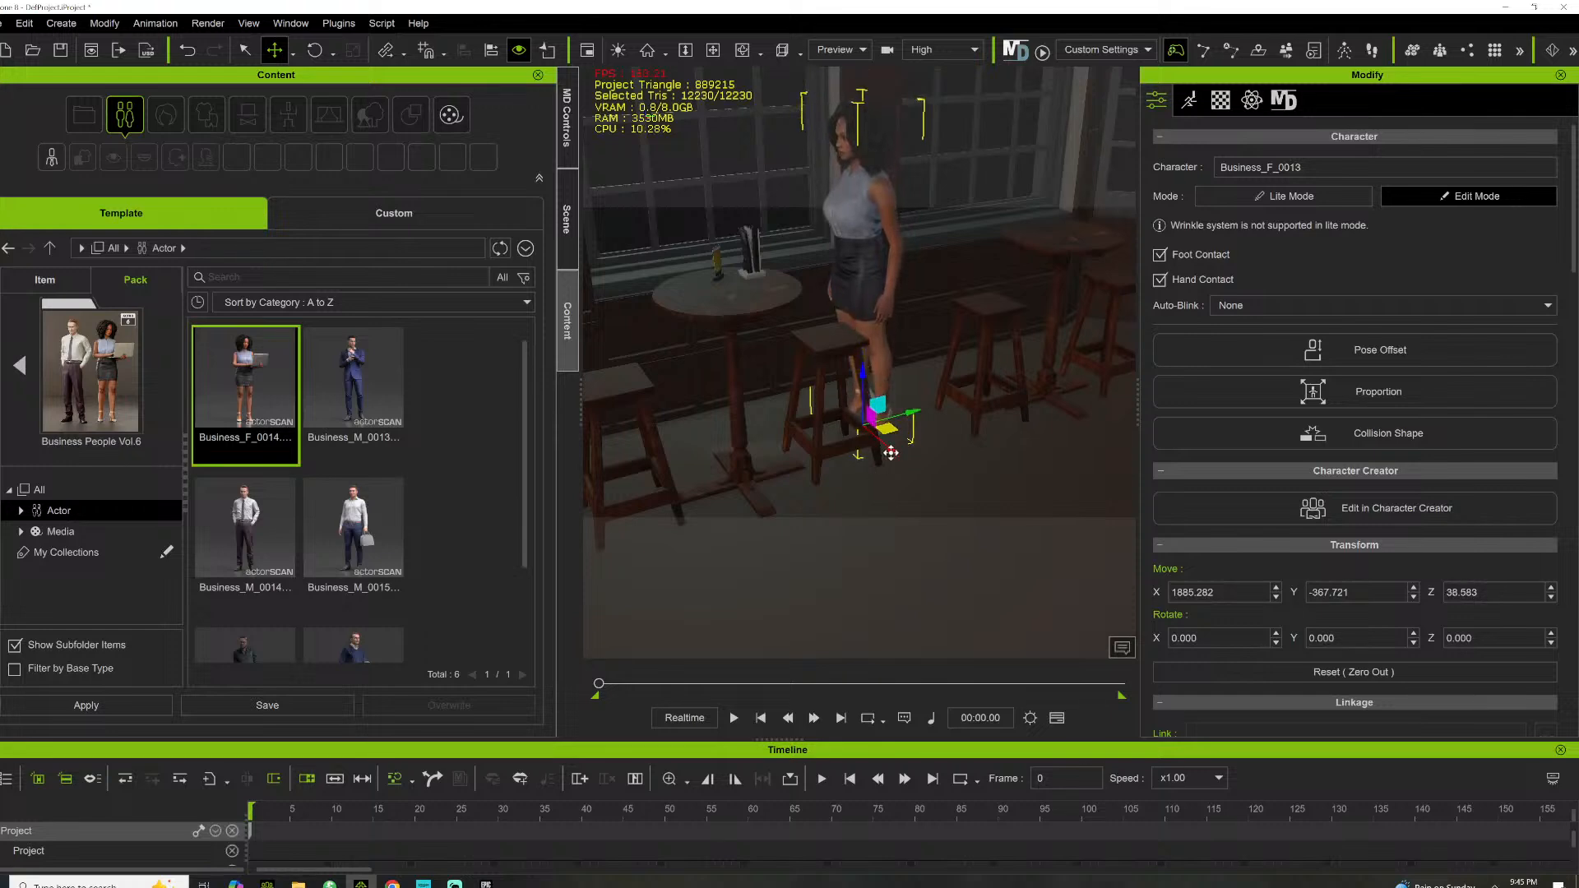
{"action": "mouse_move", "coordinate": [891, 452]}
{"action": "left_mouse_down"}
{"action": "mouse_move", "coordinate": [927, 479]}
{"action": "mouse_move", "coordinate": [865, 465]}
{"action": "left_mouse_up"}
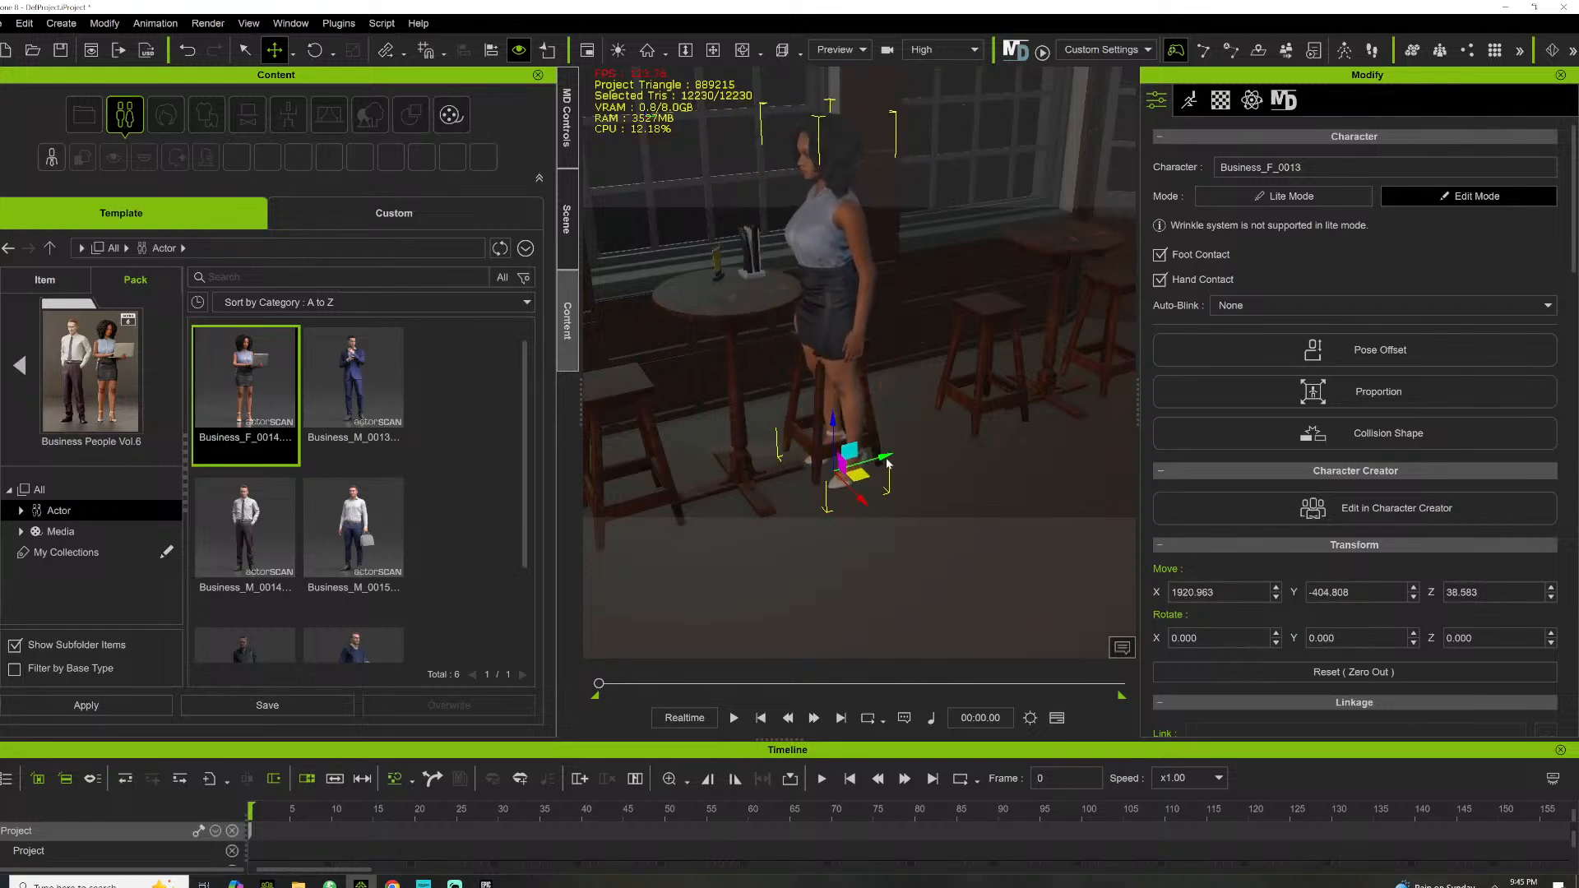
Add the Business_M_0016 character across the round table from the woman, at X about 1899.4, Y about -494.3 and Z about 35.1
{"action": "scroll", "coordinate": [296, 576], "scroll_direction": "down", "scroll_amount": 2}
{"action": "left_click_drag", "start_coordinate": [272, 567], "coordinate": [673, 559]}
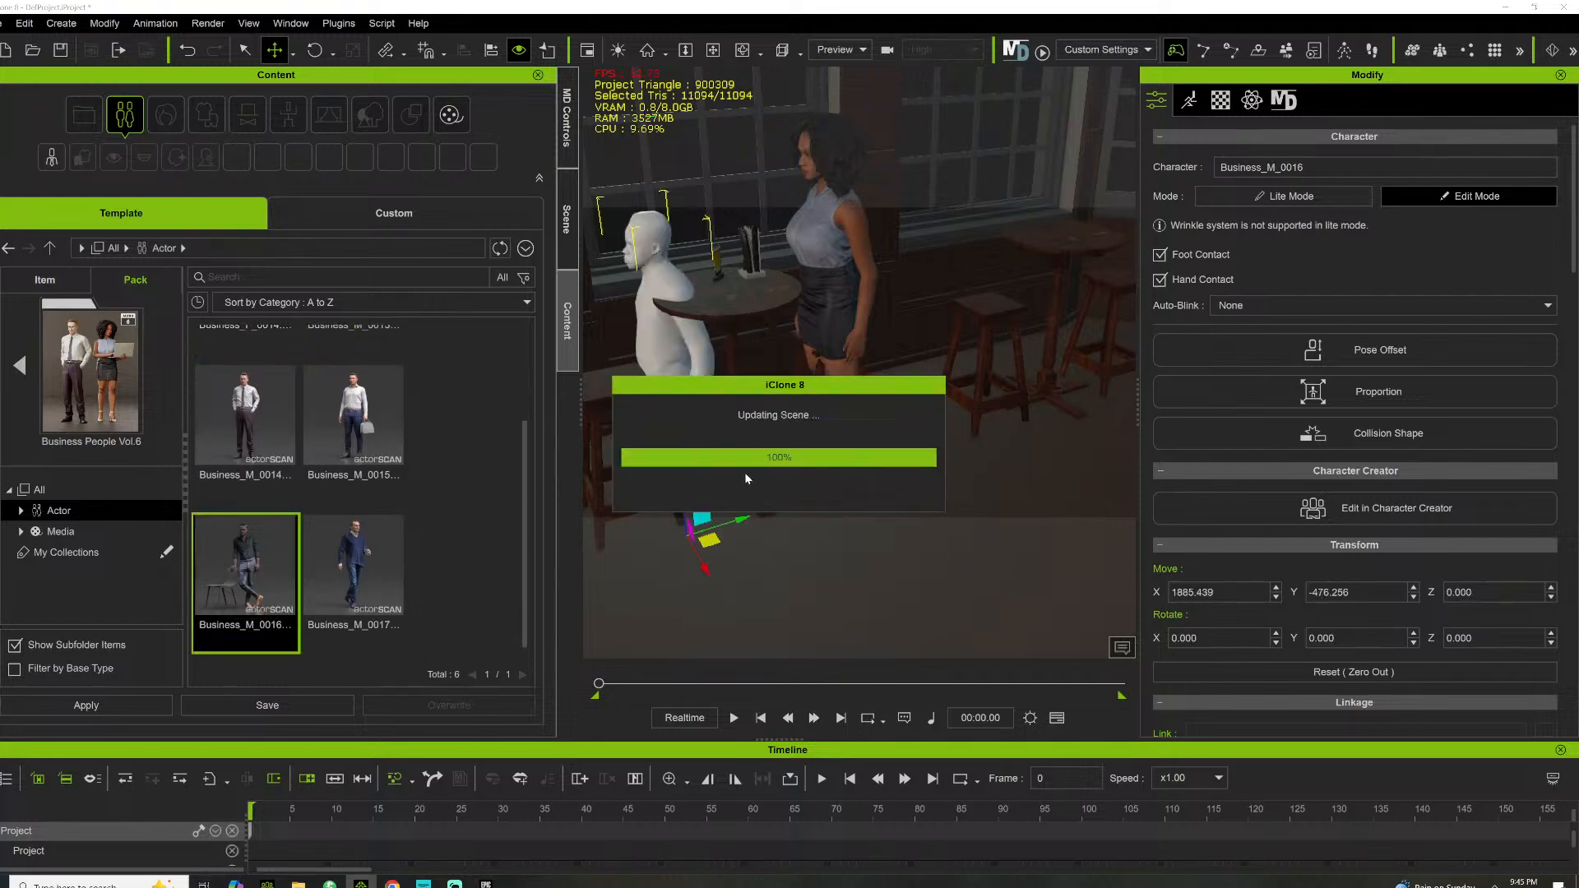
{"action": "left_click_drag", "start_coordinate": [684, 490], "coordinate": [678, 436]}
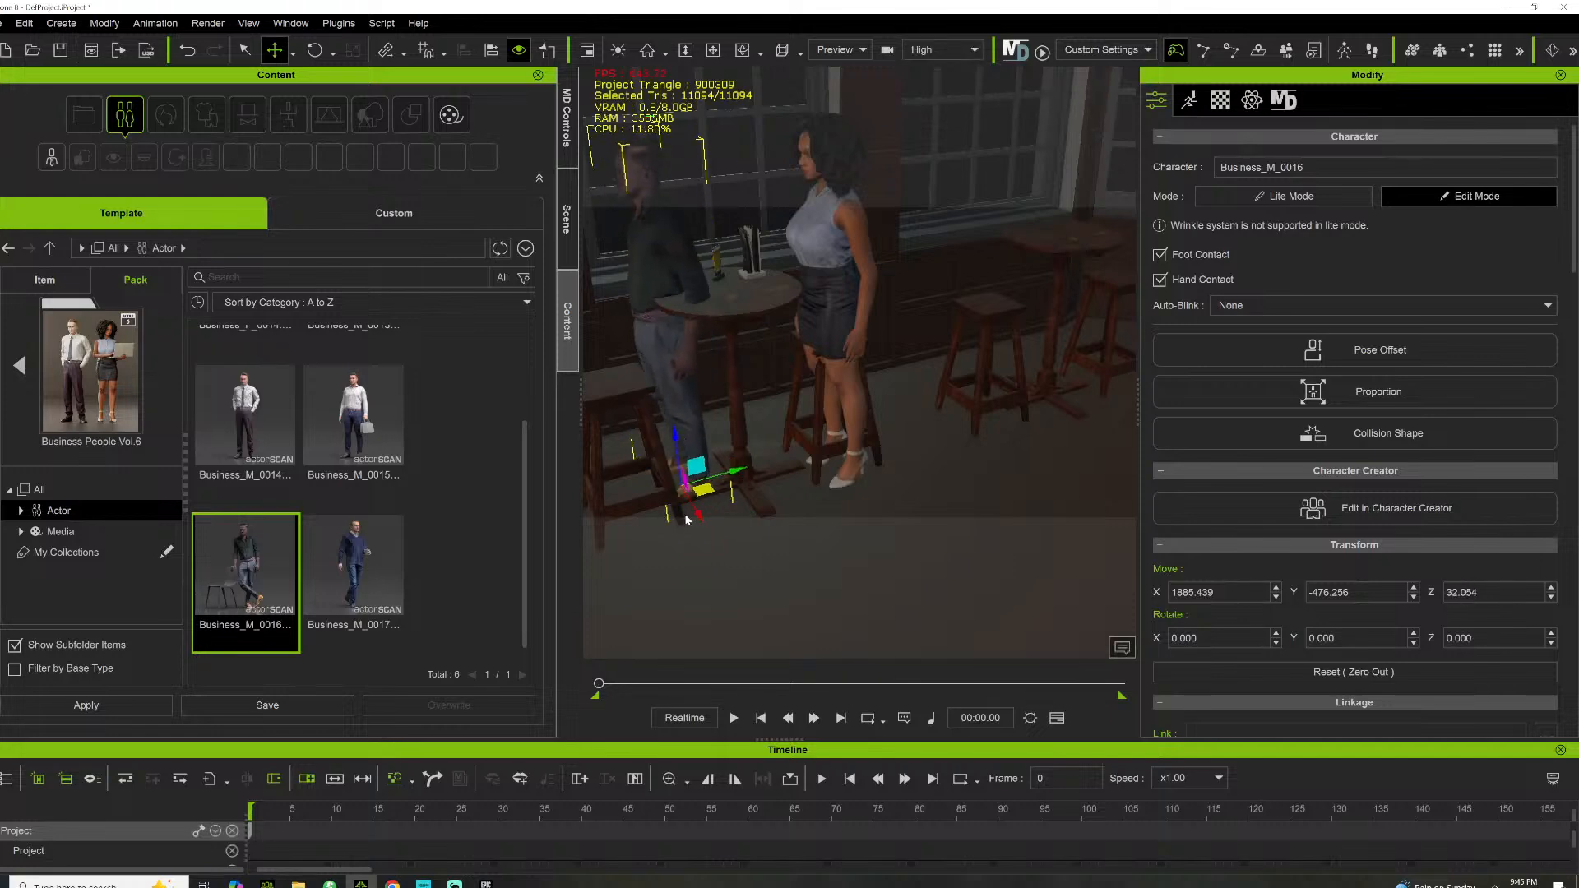
{"action": "left_click_drag", "start_coordinate": [685, 518], "coordinate": [673, 556]}
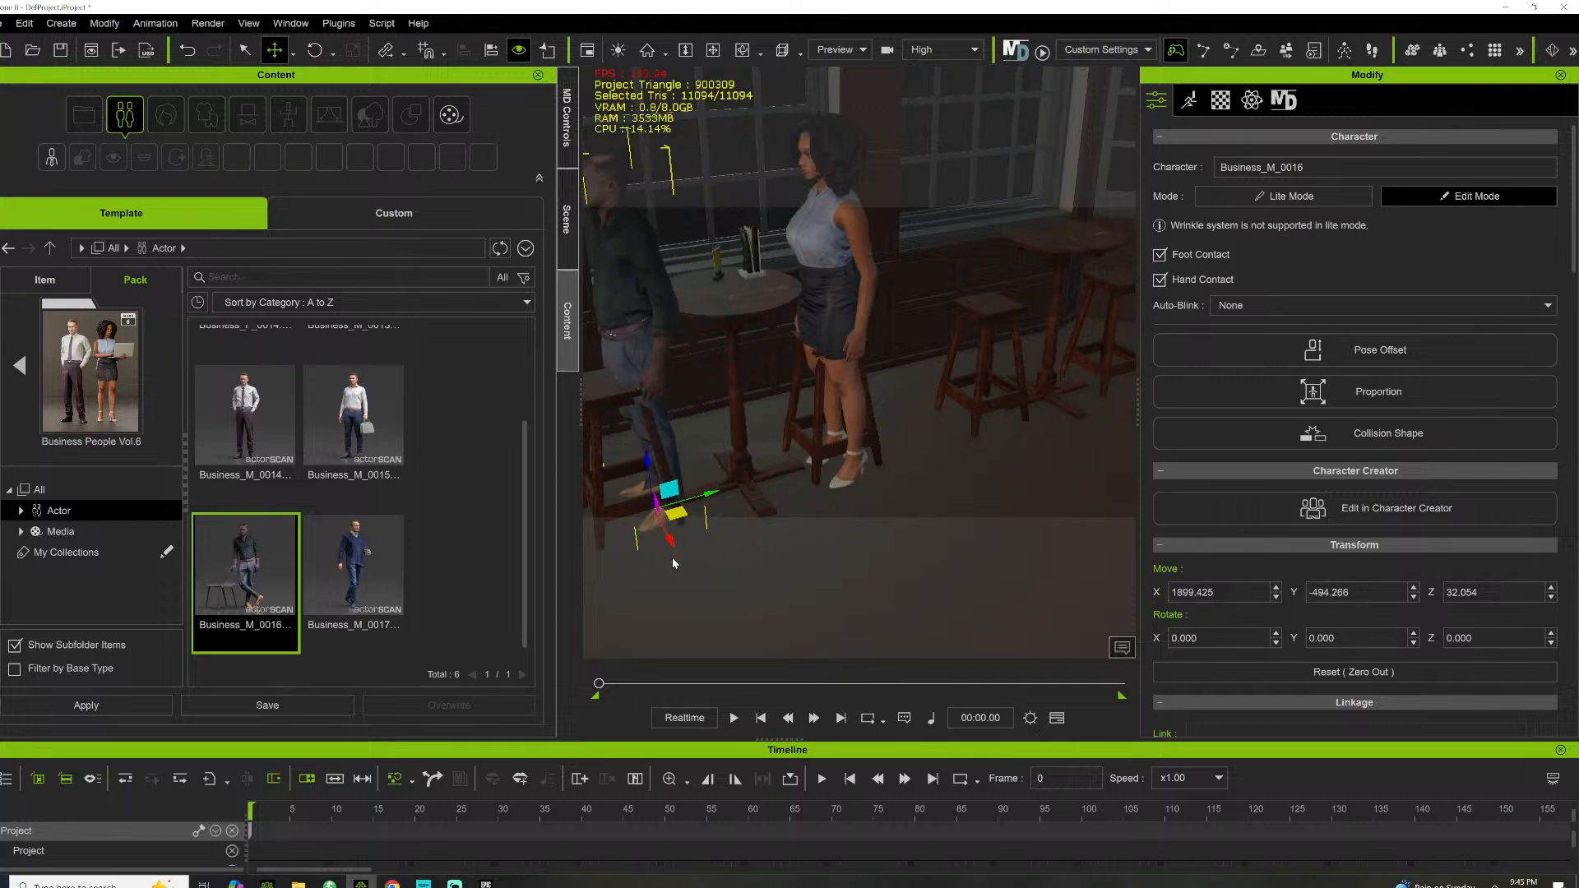
{"action": "left_click_drag", "start_coordinate": [651, 466], "coordinate": [651, 458]}
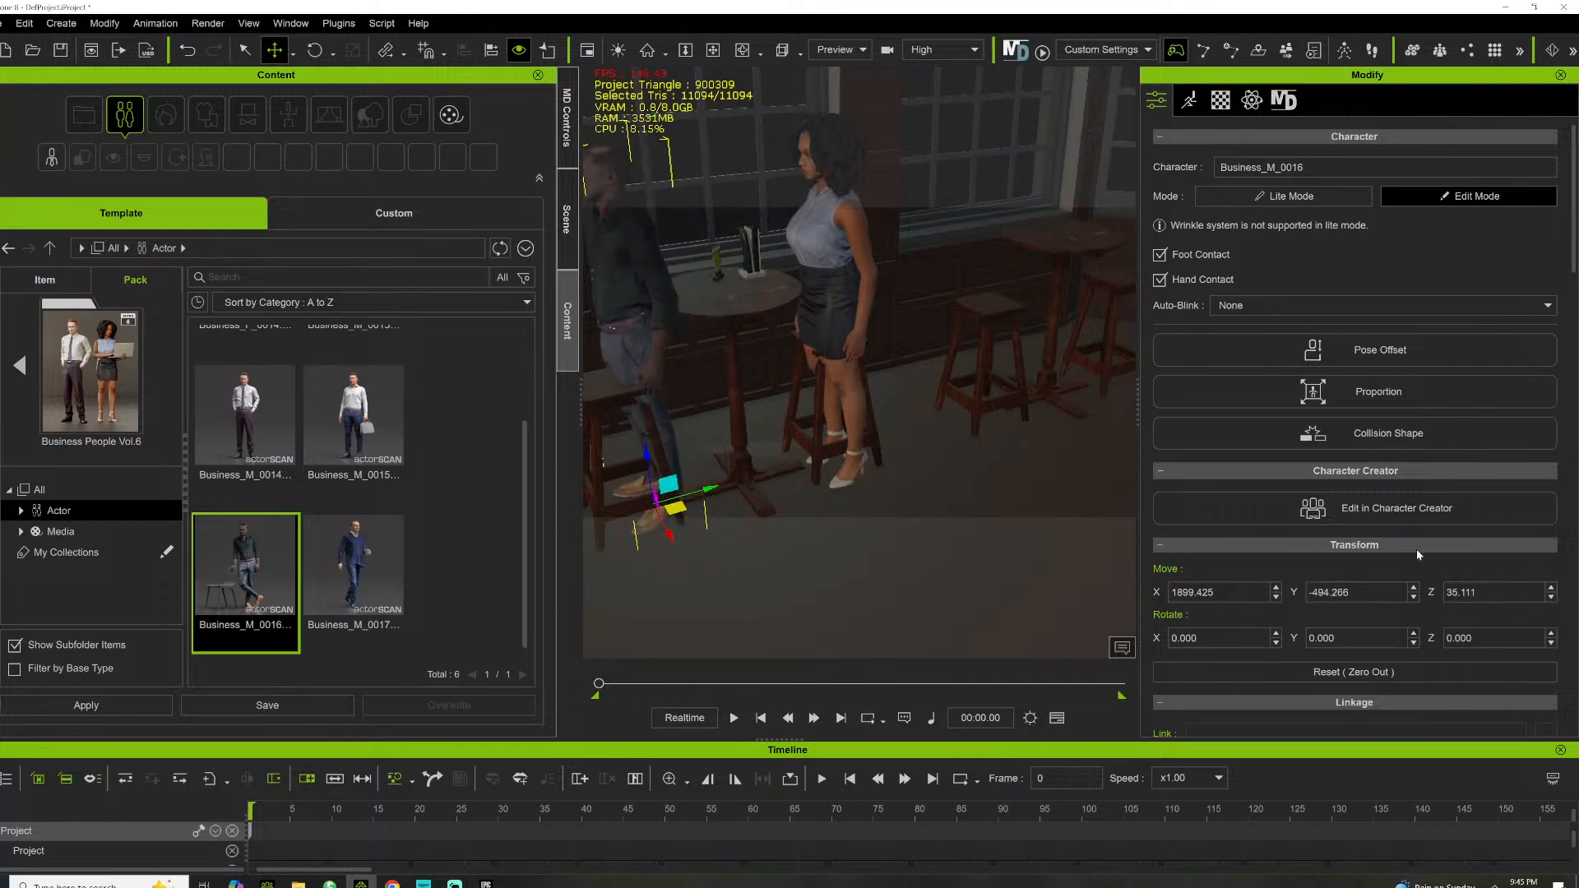
Set the Z rotation of the Business_M_0016 character to 180
{"action": "scroll", "coordinate": [1416, 554], "scroll_direction": "down", "scroll_amount": 3}
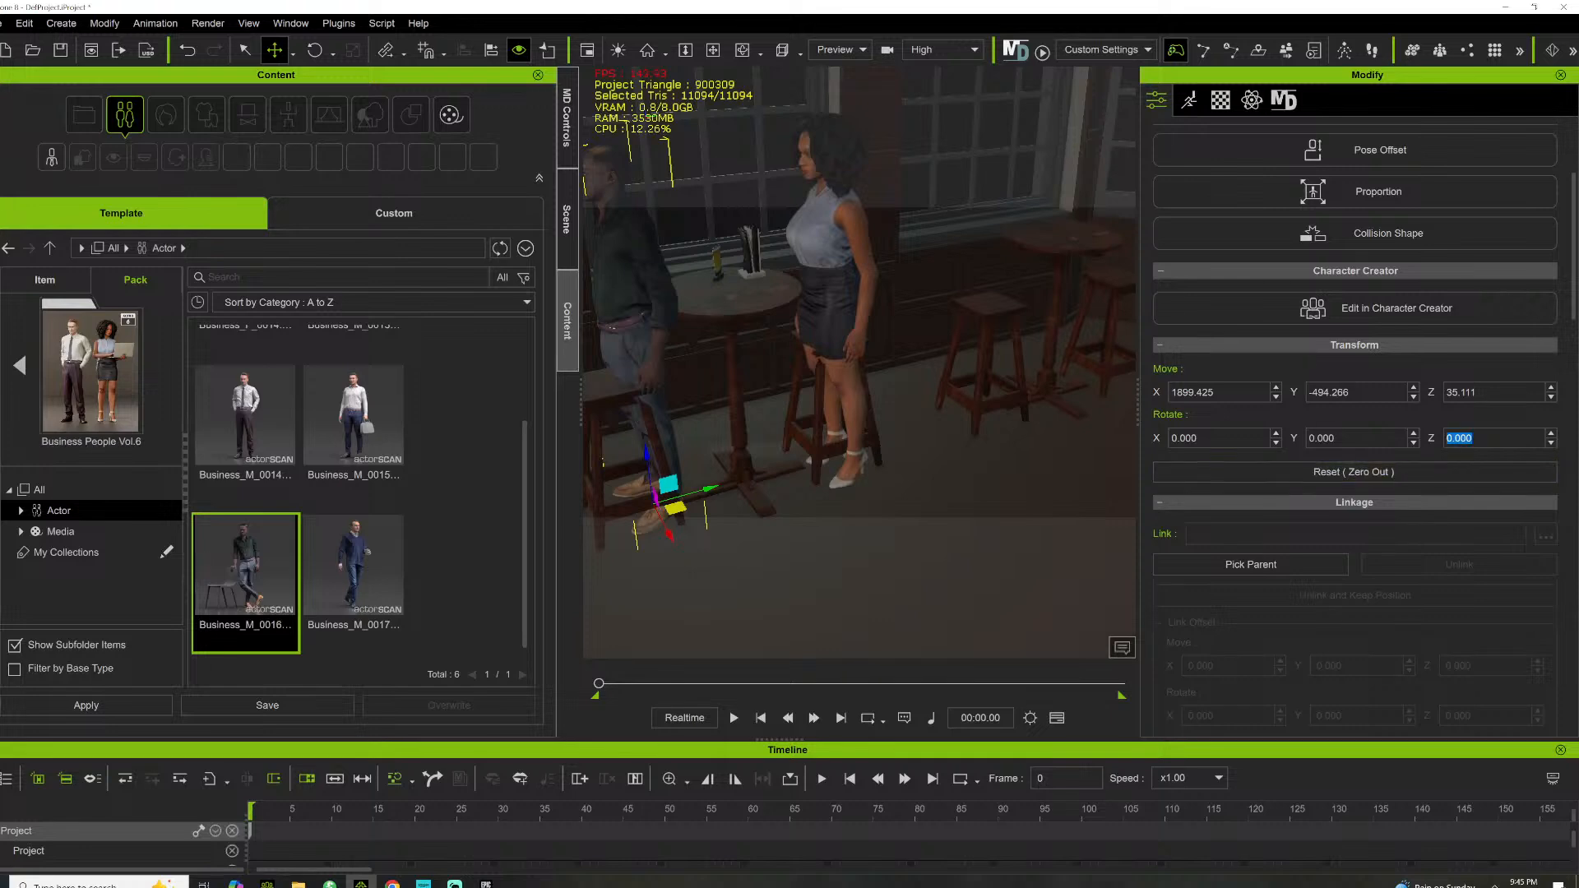
{"action": "type", "text": "180"}
{"action": "key", "text": "Return"}
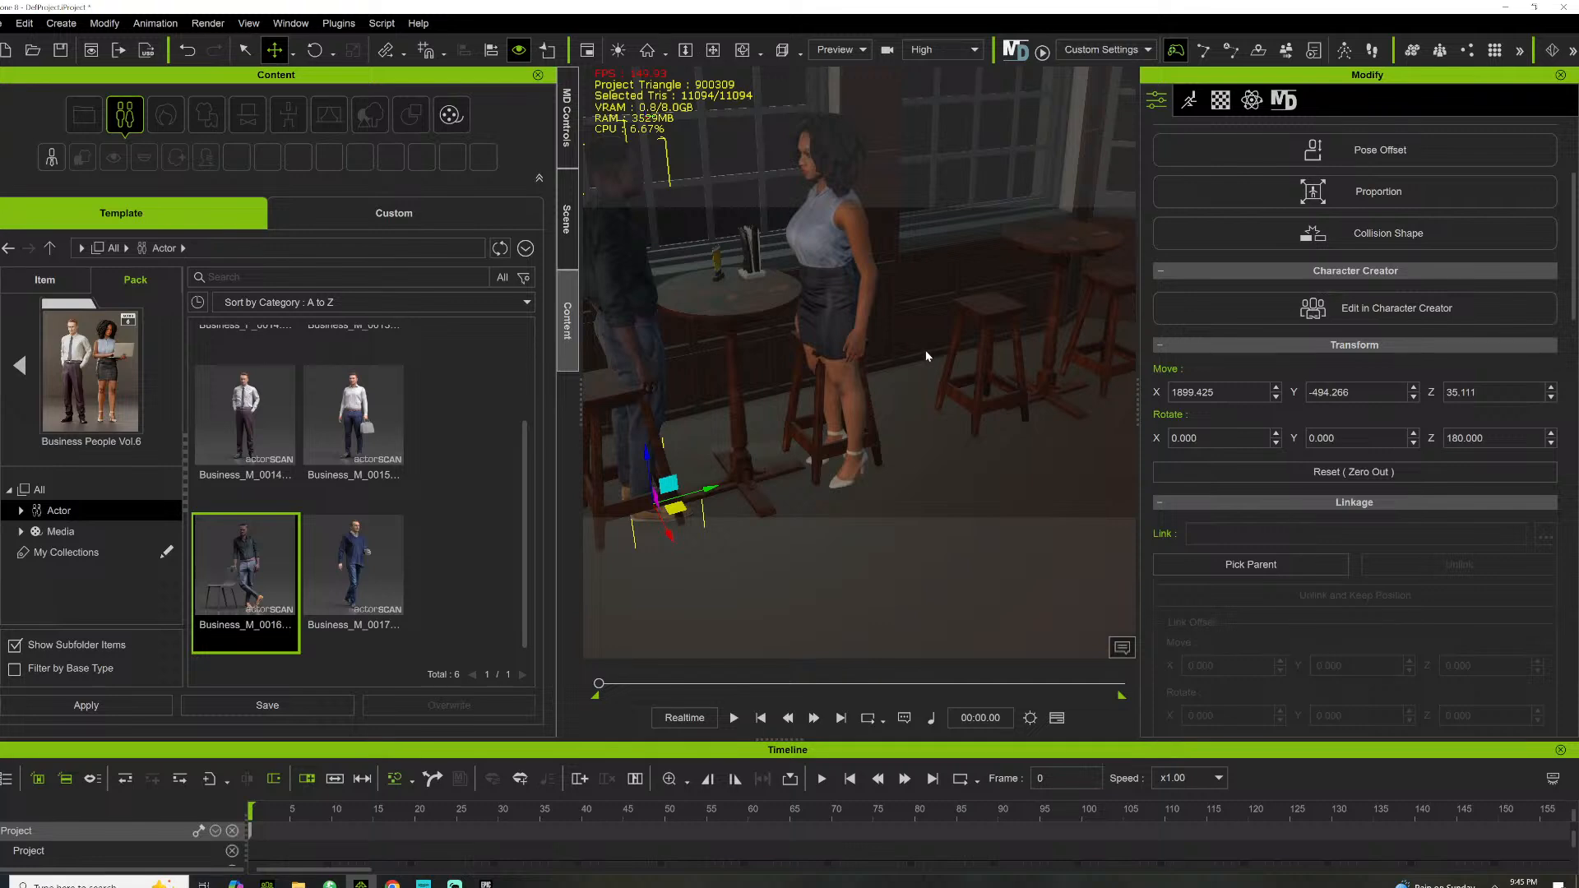
Select the woman and man at the round table together and move them both to the neighbouring round table by the windows
{"action": "scroll", "coordinate": [926, 357], "scroll_direction": "down", "scroll_amount": 5}
{"action": "right_click_drag", "start_coordinate": [810, 376], "coordinate": [907, 310]}
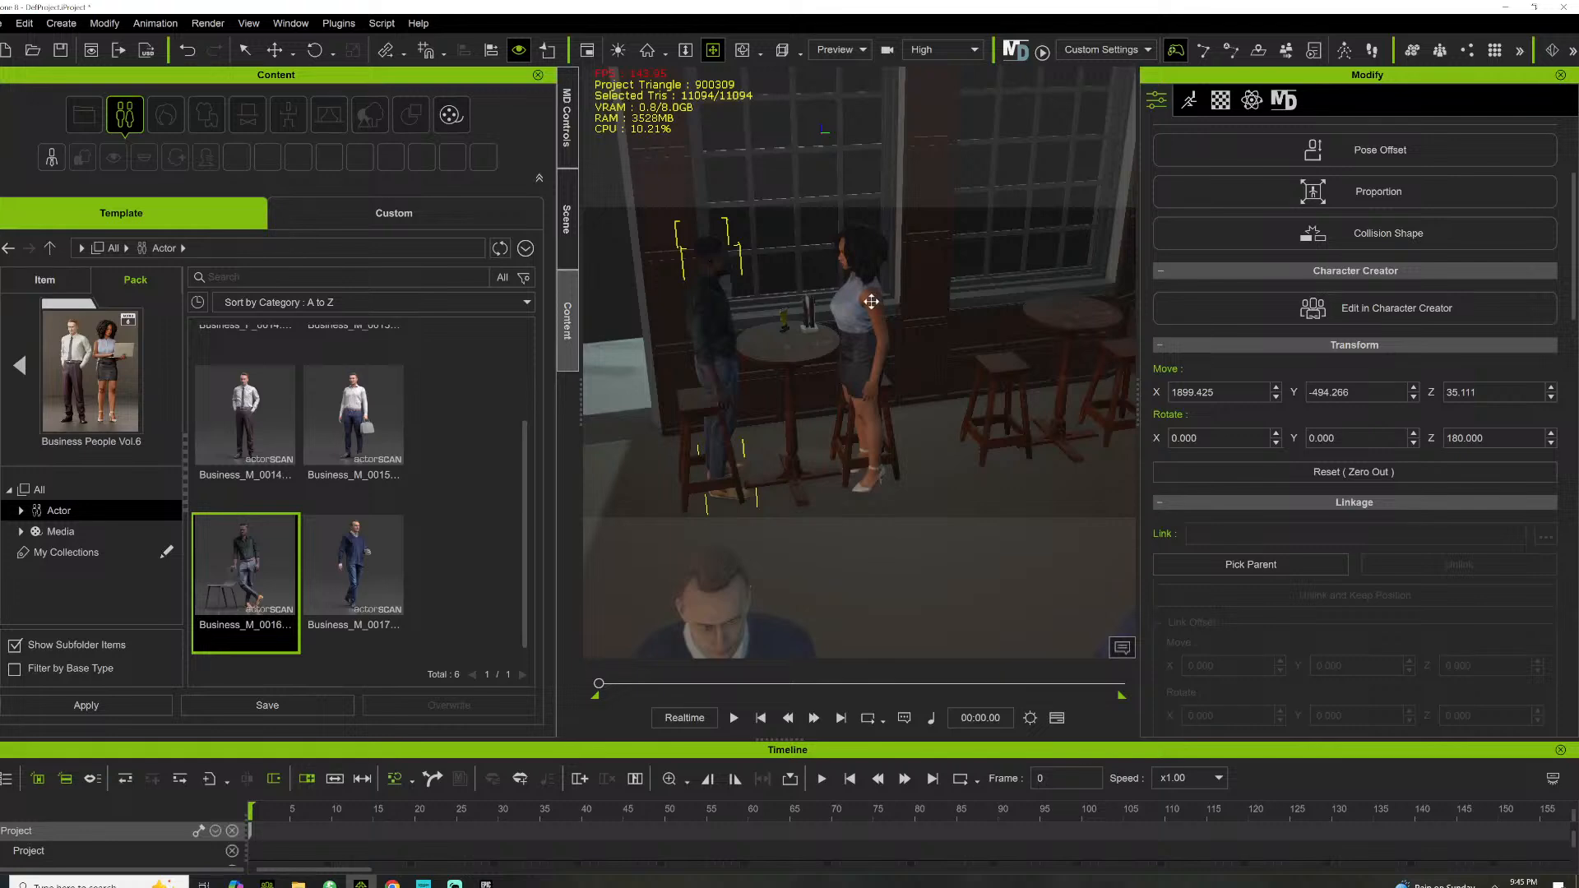
{"action": "left_click", "coordinate": [874, 302]}
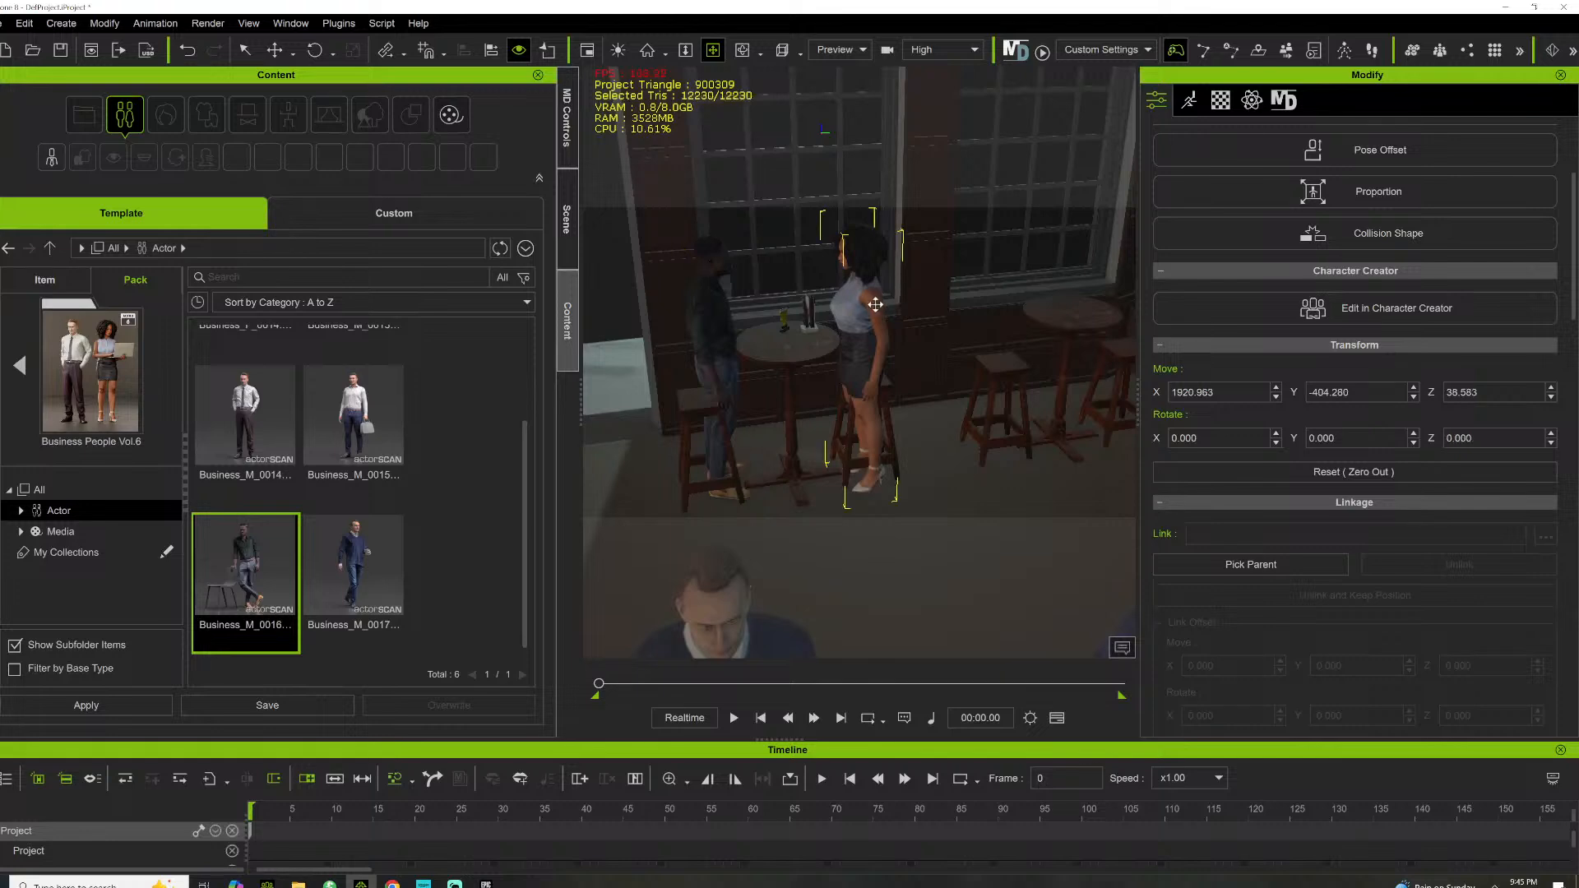
{"action": "left_click", "coordinate": [719, 322], "text": "ctrl"}
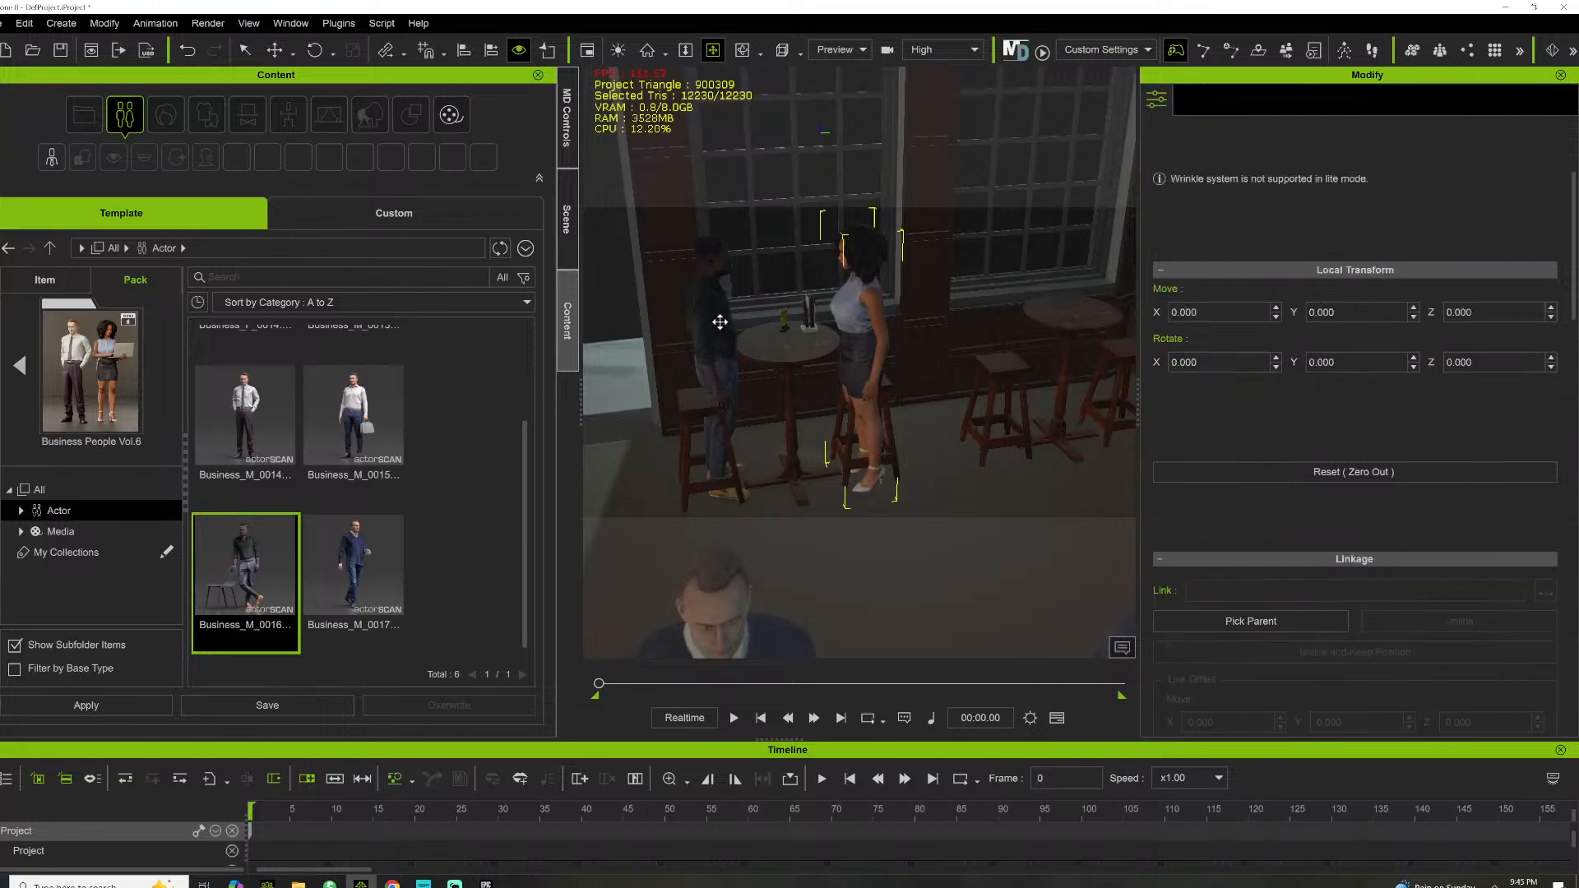
{"action": "key", "text": "w"}
{"action": "left_click_drag", "start_coordinate": [854, 472], "coordinate": [1059, 429]}
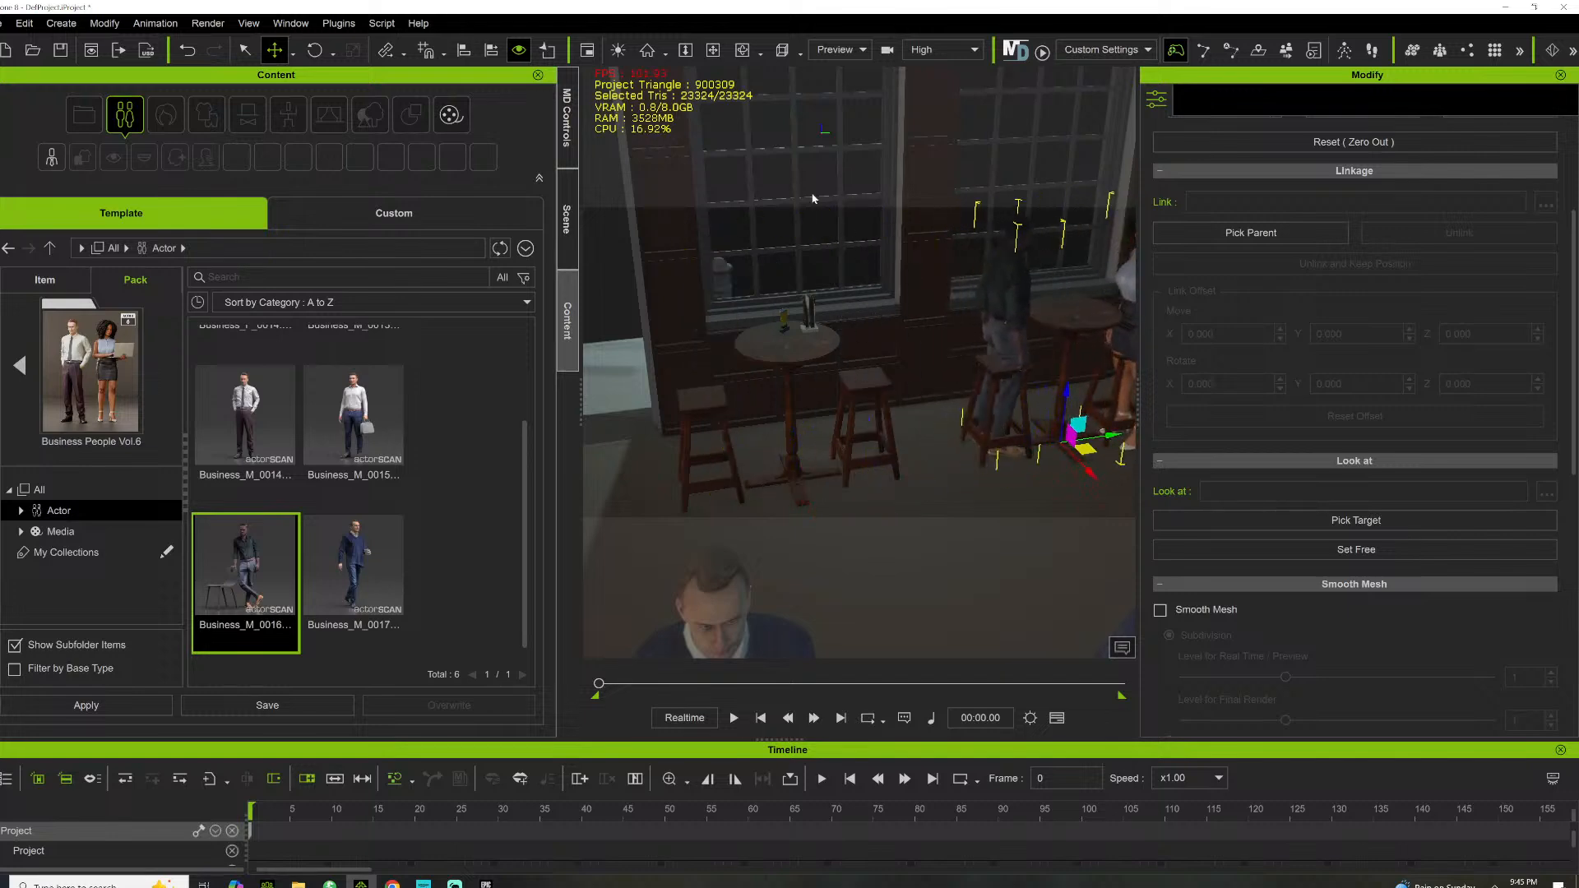
Add the Business_M_0015 character on the customer side of the bar, beyond the man in the blue suit
{"action": "left_click", "coordinate": [713, 51]}
{"action": "left_click_drag", "start_coordinate": [915, 303], "coordinate": [371, 285]}
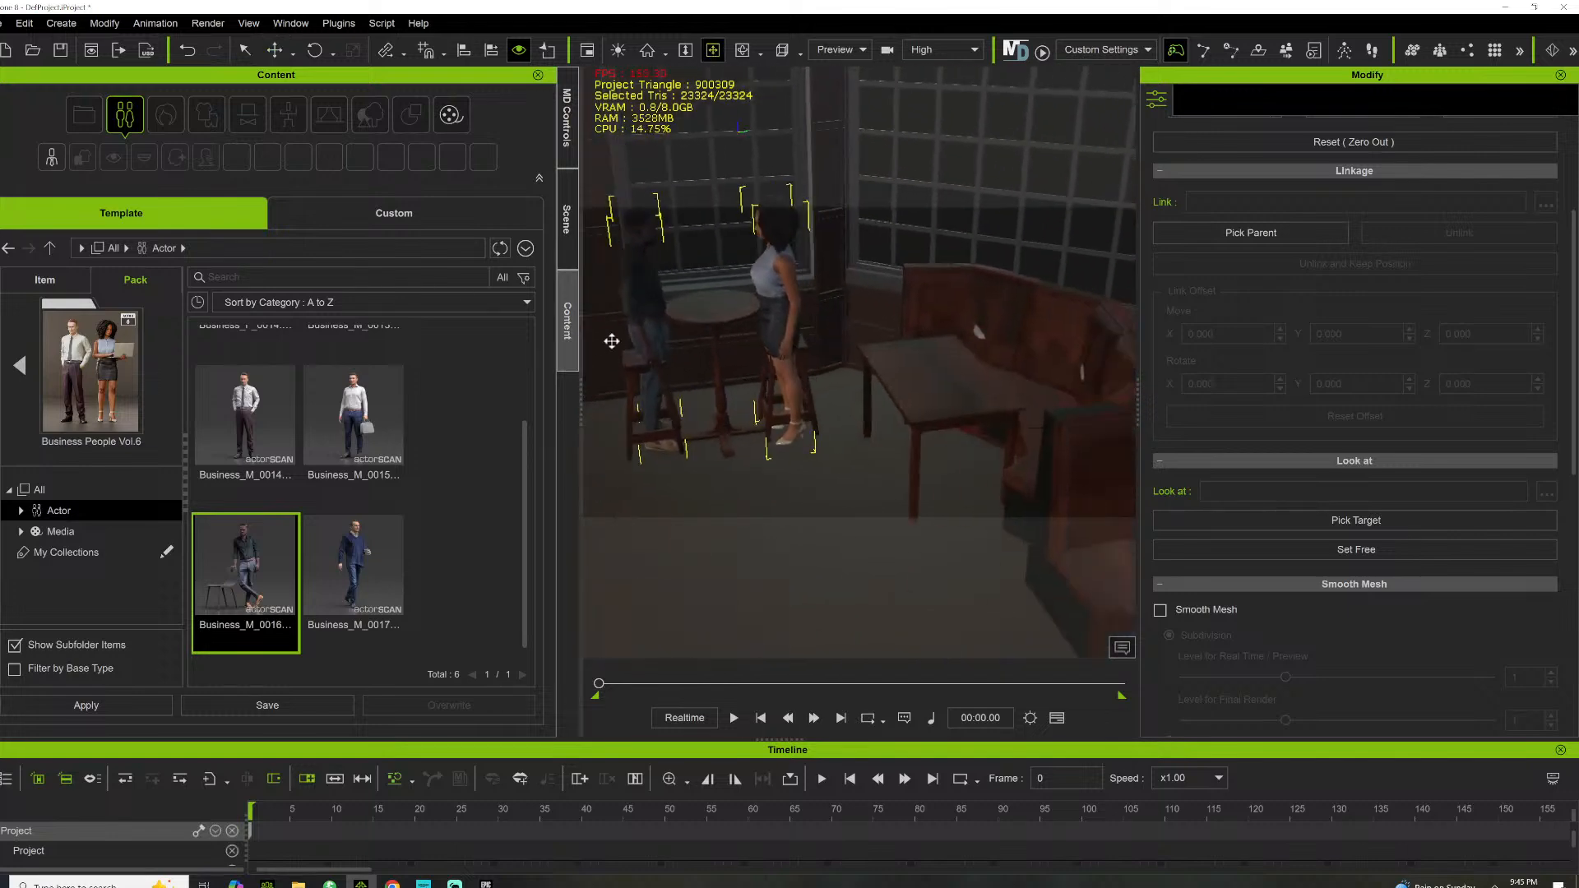
{"action": "right_click_drag", "start_coordinate": [610, 342], "coordinate": [761, 370]}
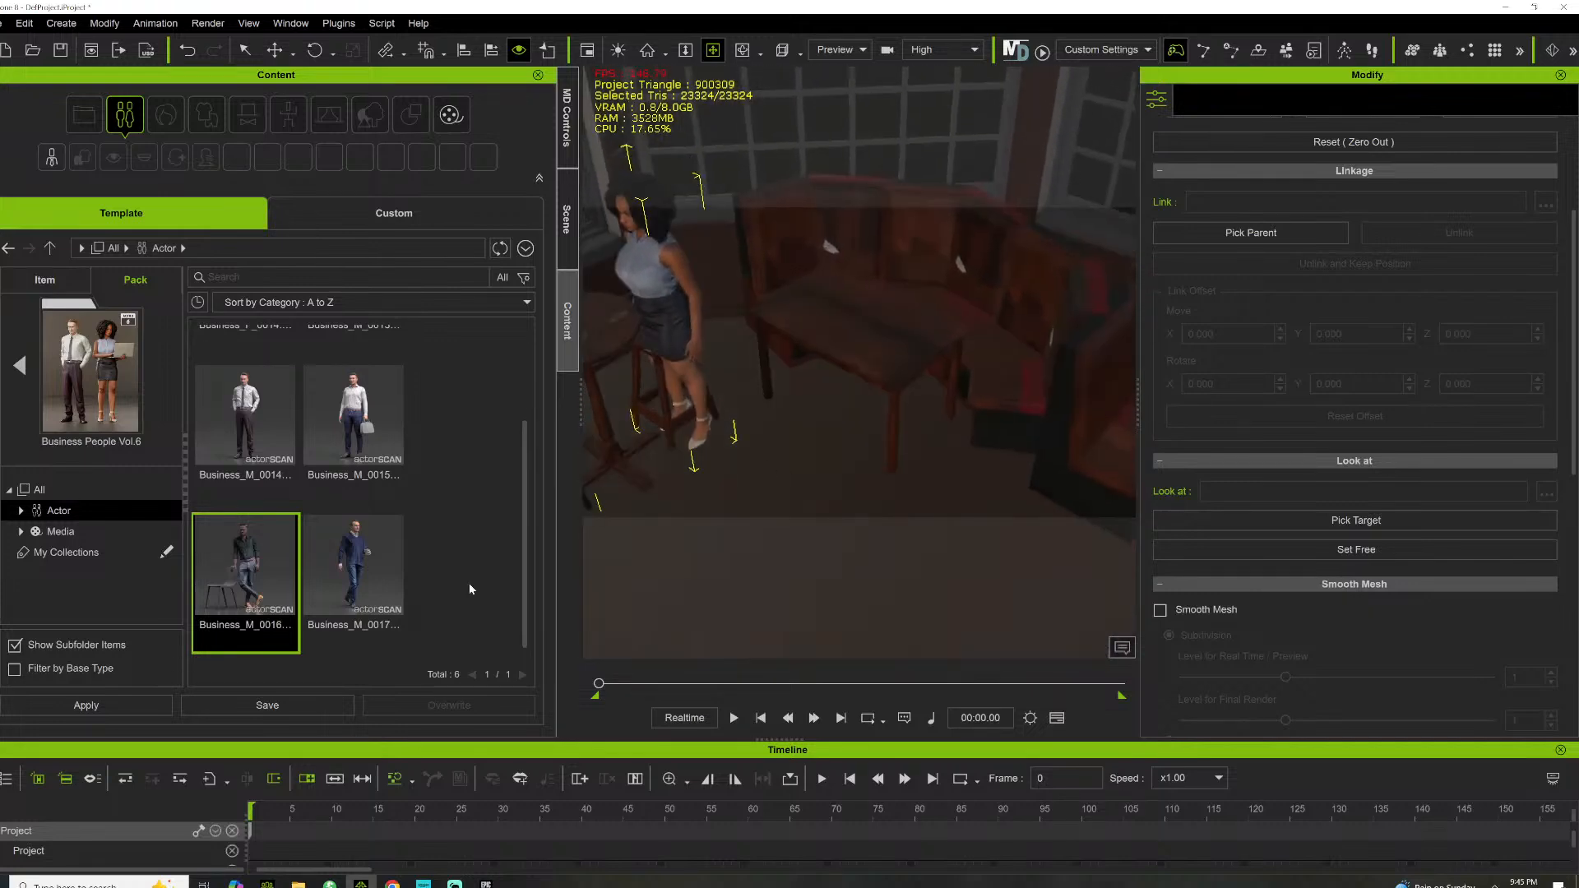
{"action": "left_click_drag", "start_coordinate": [809, 473], "coordinate": [931, 136]}
{"action": "scroll", "coordinate": [874, 338], "scroll_direction": "down", "scroll_amount": 3}
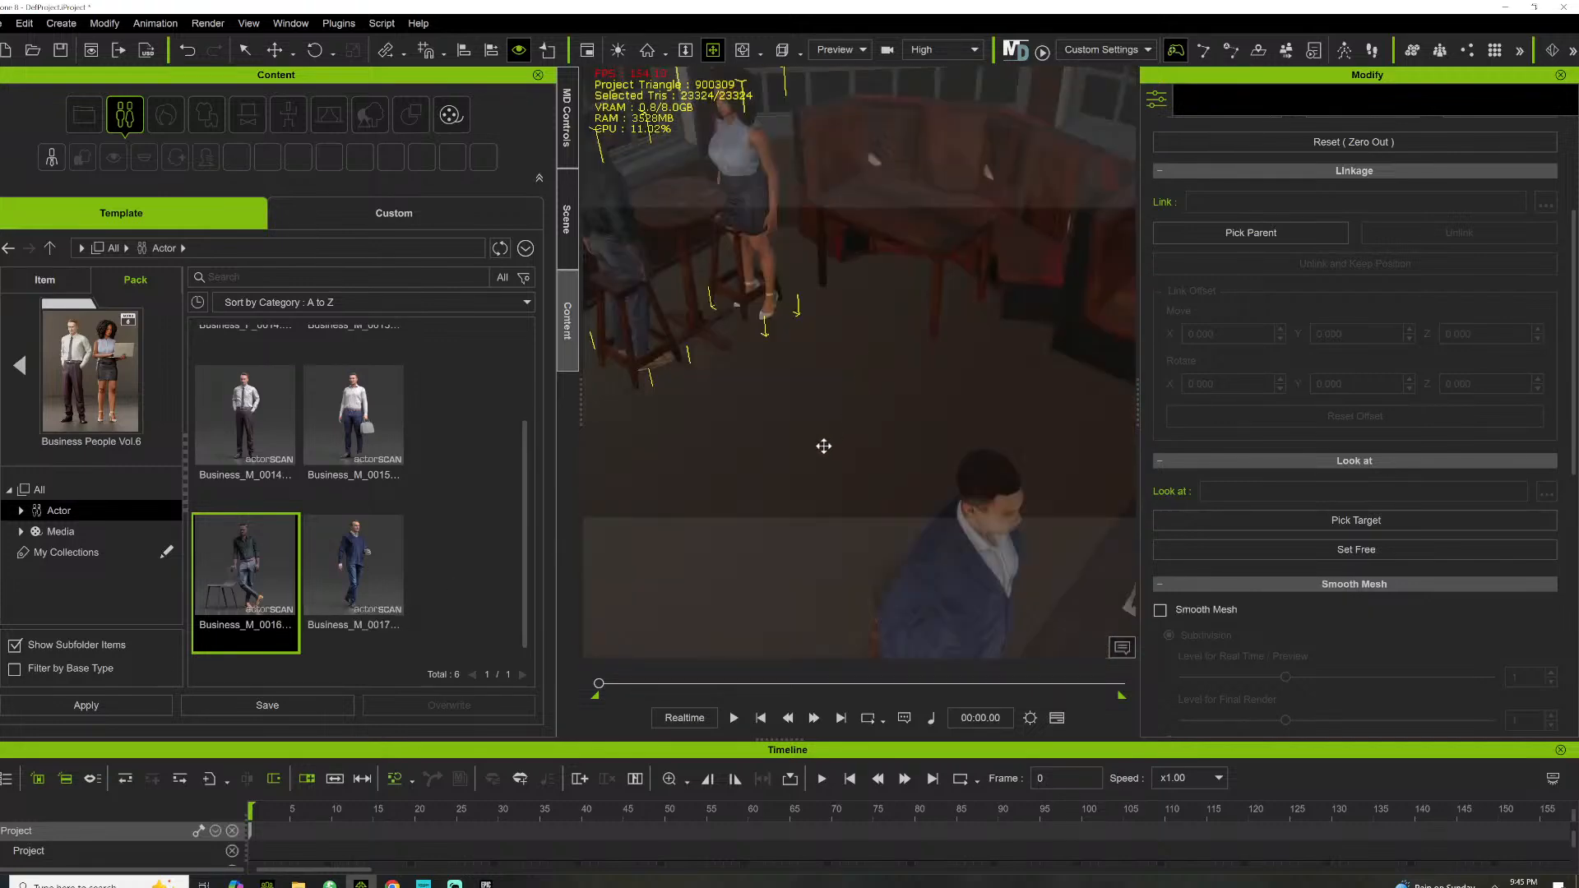
{"action": "left_click_drag", "start_coordinate": [823, 446], "coordinate": [940, 139]}
{"action": "right_click_drag", "start_coordinate": [940, 138], "coordinate": [599, 462]}
{"action": "scroll", "coordinate": [408, 436], "scroll_direction": "up", "scroll_amount": 3}
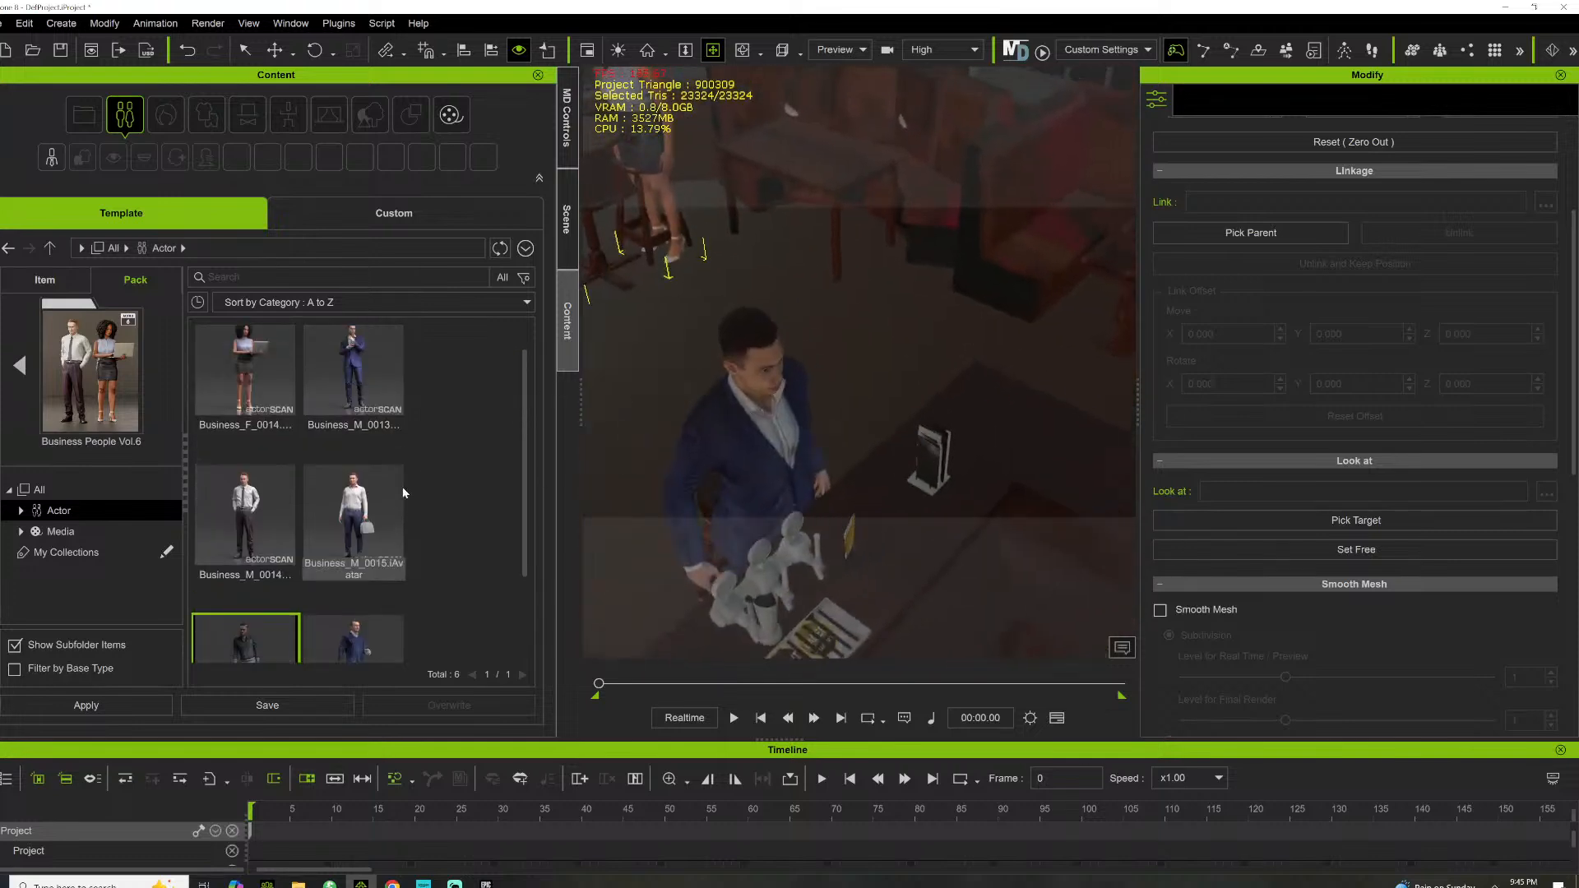
{"action": "left_click_drag", "start_coordinate": [350, 531], "coordinate": [1068, 526]}
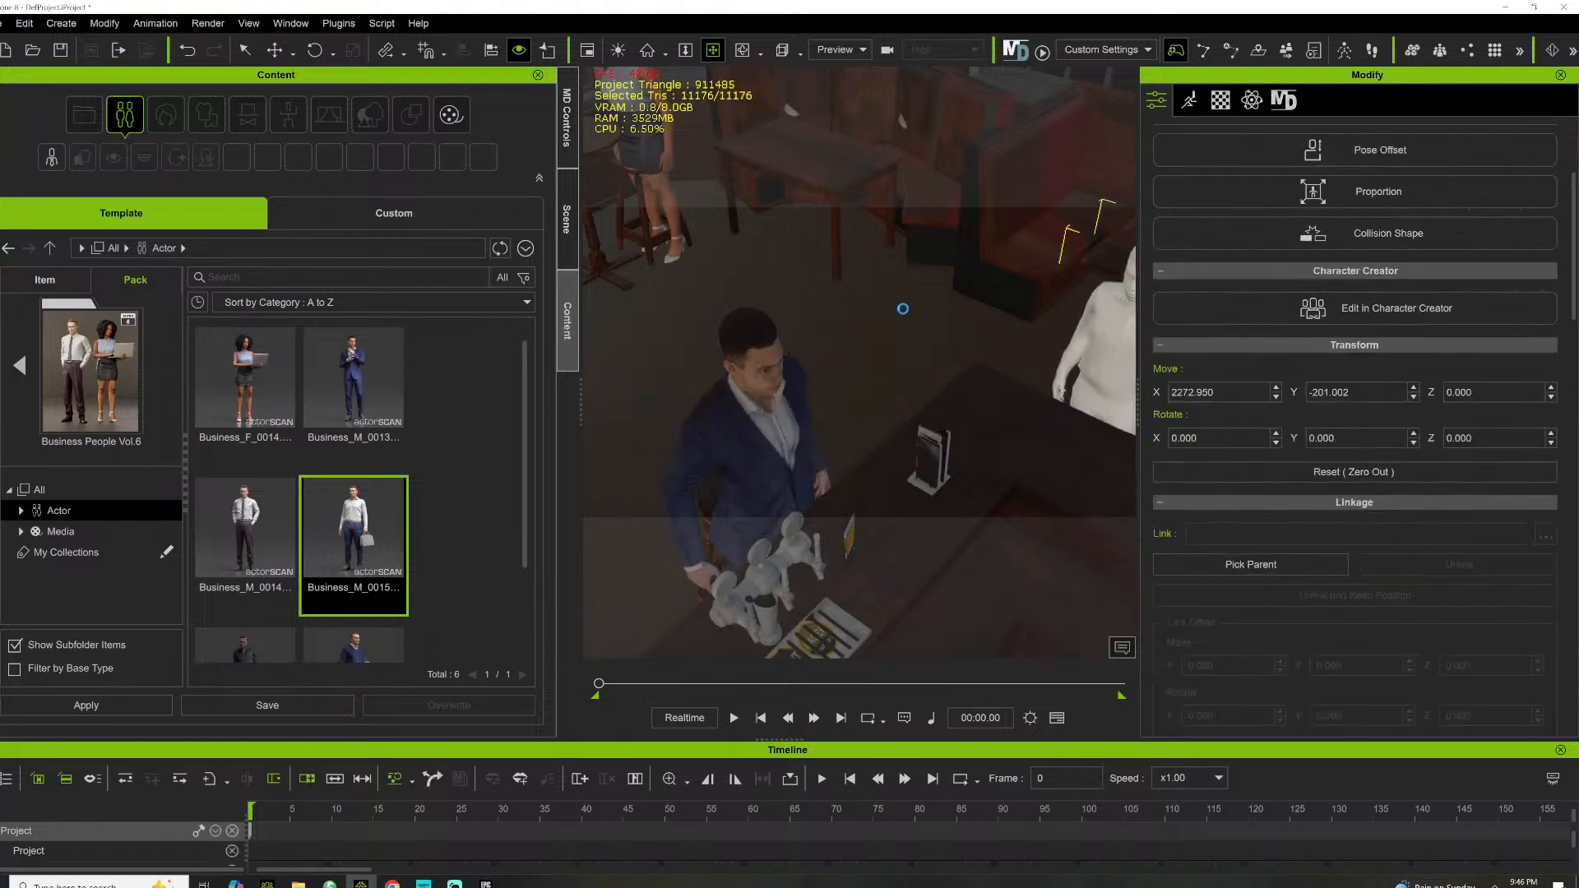
Raise the Business_M_0015 character to Z about 36.9 and move it closer to the bar, to X about 2328.8 and Y about -256.8
{"action": "left_click_drag", "start_coordinate": [860, 305], "coordinate": [765, 324]}
{"action": "right_click_drag", "start_coordinate": [733, 378], "coordinate": [1291, 282]}
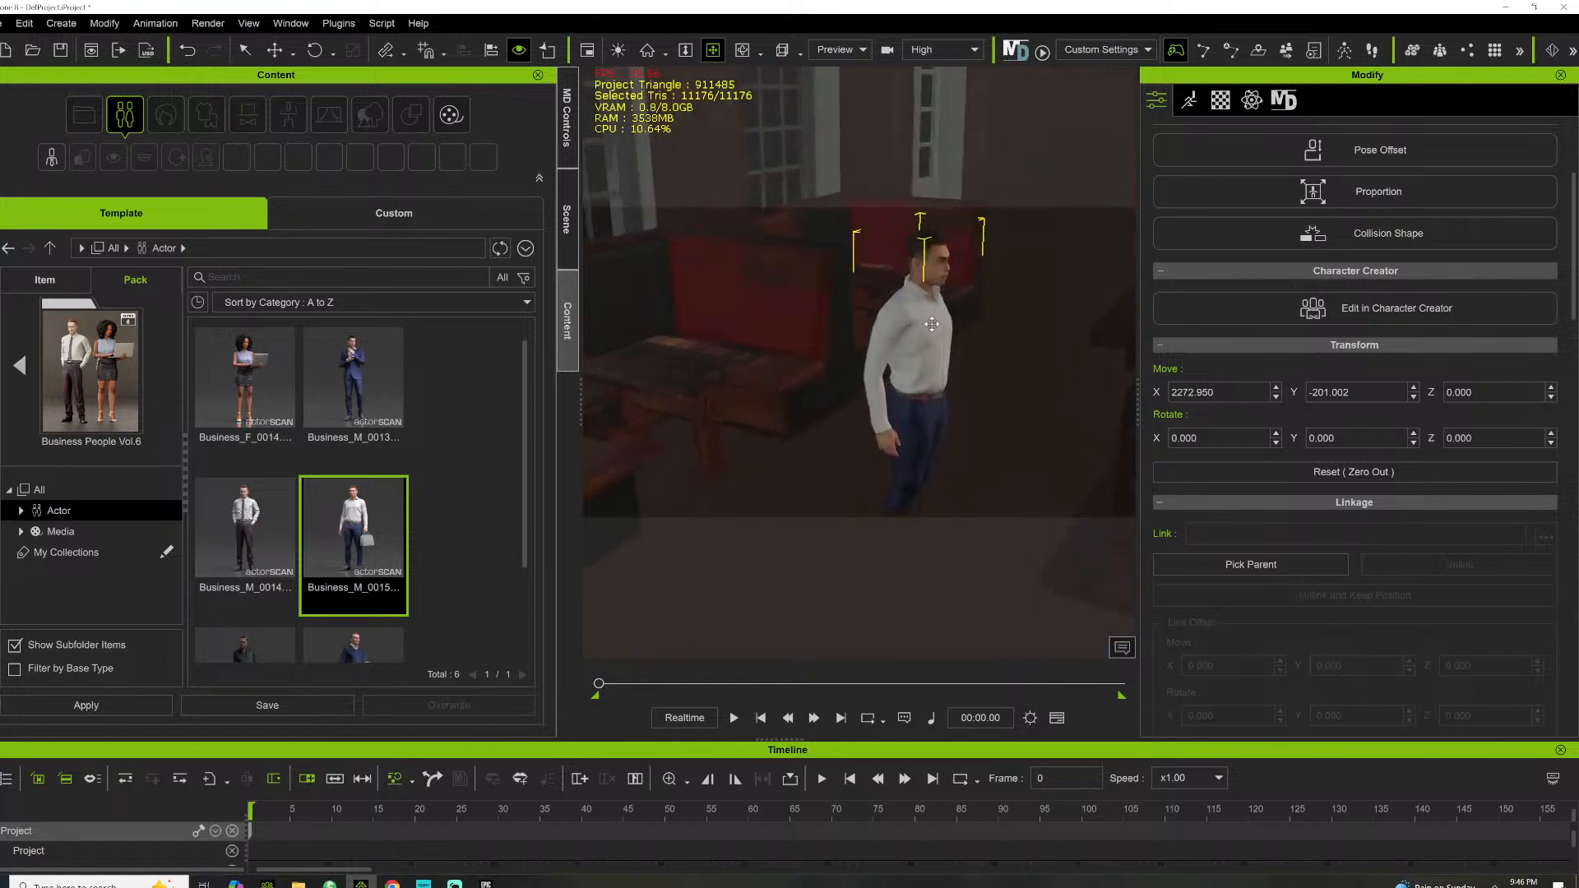
{"action": "left_click_drag", "start_coordinate": [932, 323], "coordinate": [549, 323]}
{"action": "scroll", "coordinate": [694, 344], "scroll_direction": "down", "scroll_amount": 10}
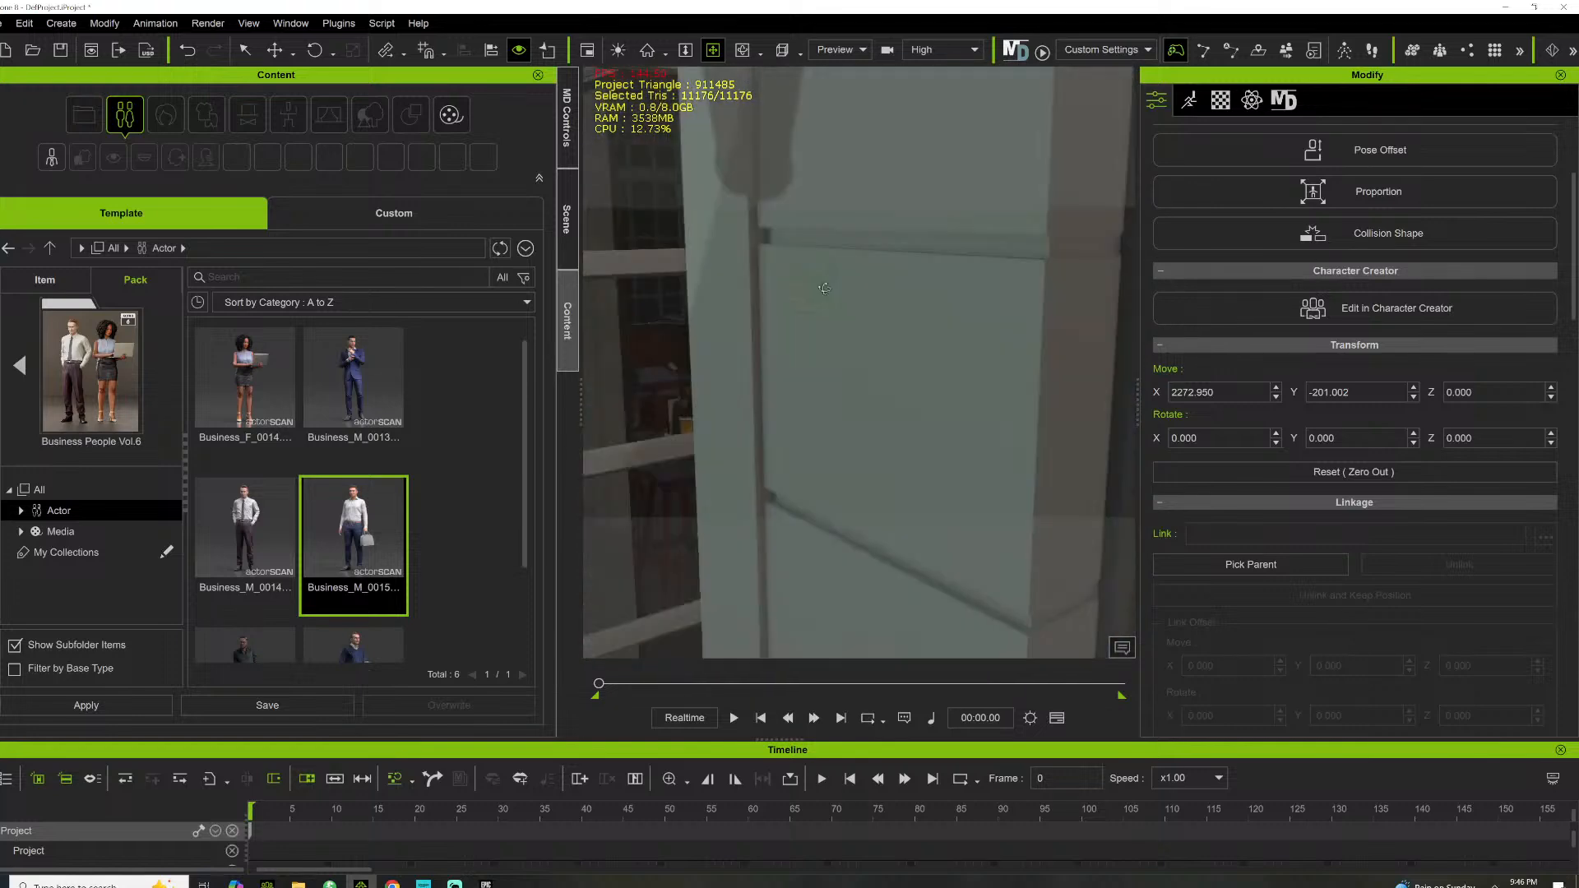
{"action": "scroll", "coordinate": [683, 263], "scroll_direction": "up", "scroll_amount": 5}
{"action": "mouse_move", "coordinate": [856, 307]}
{"action": "right_mouse_down"}
{"action": "mouse_move", "coordinate": [381, 468]}
{"action": "mouse_move", "coordinate": [592, 461]}
{"action": "mouse_move", "coordinate": [590, 375]}
{"action": "mouse_move", "coordinate": [814, 398]}
{"action": "mouse_move", "coordinate": [839, 314]}
{"action": "right_mouse_up"}
{"action": "key", "text": "w"}
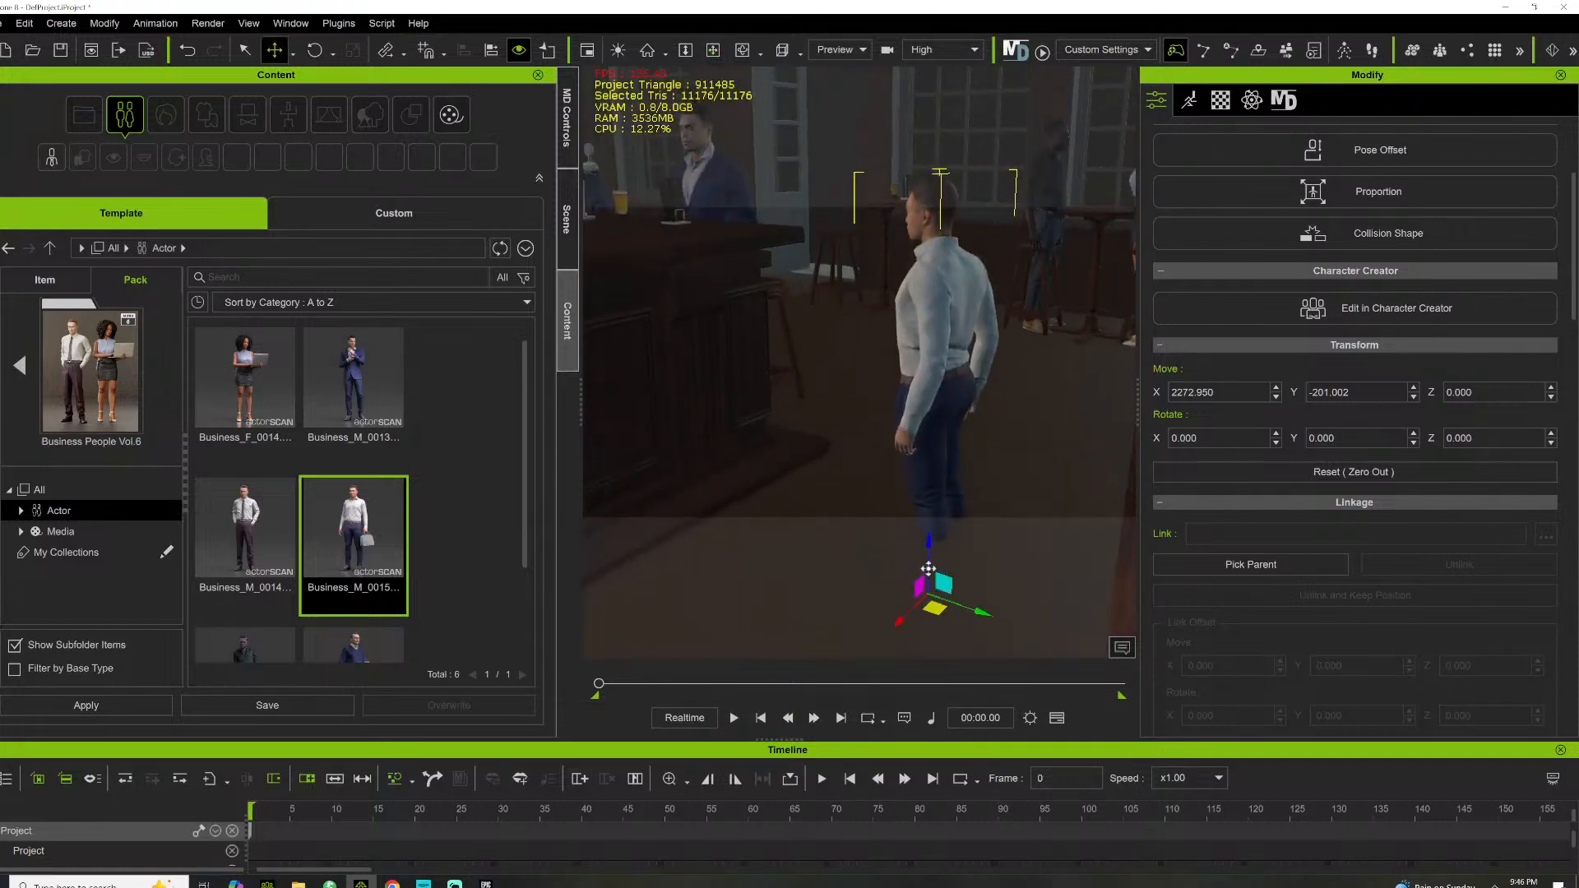
{"action": "left_click_drag", "start_coordinate": [930, 540], "coordinate": [942, 466]}
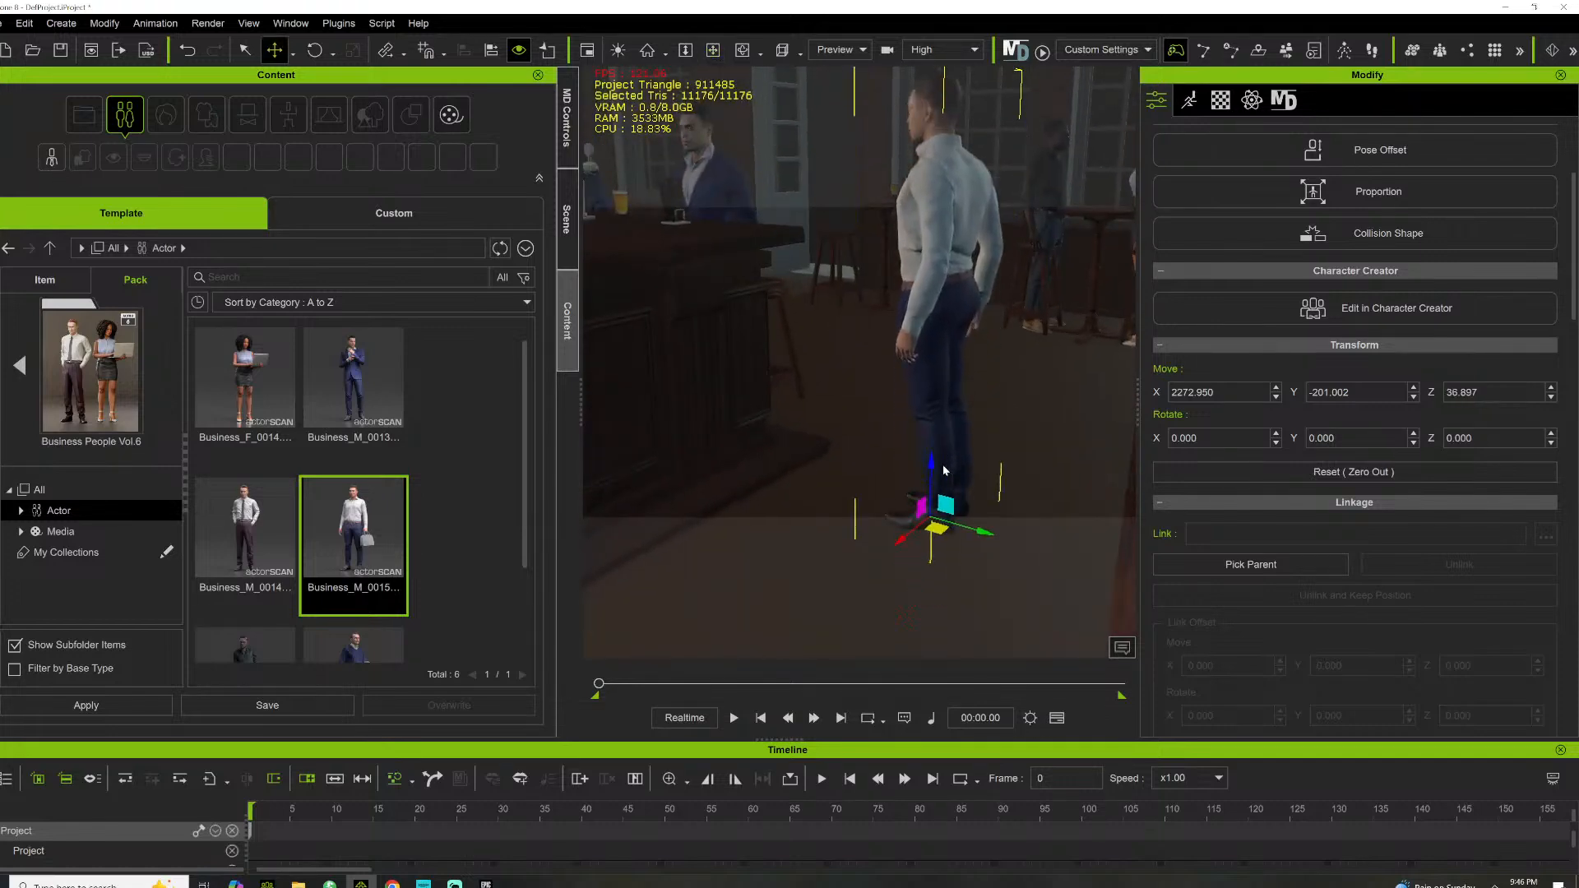
{"action": "left_click_drag", "start_coordinate": [975, 531], "coordinate": [707, 560]}
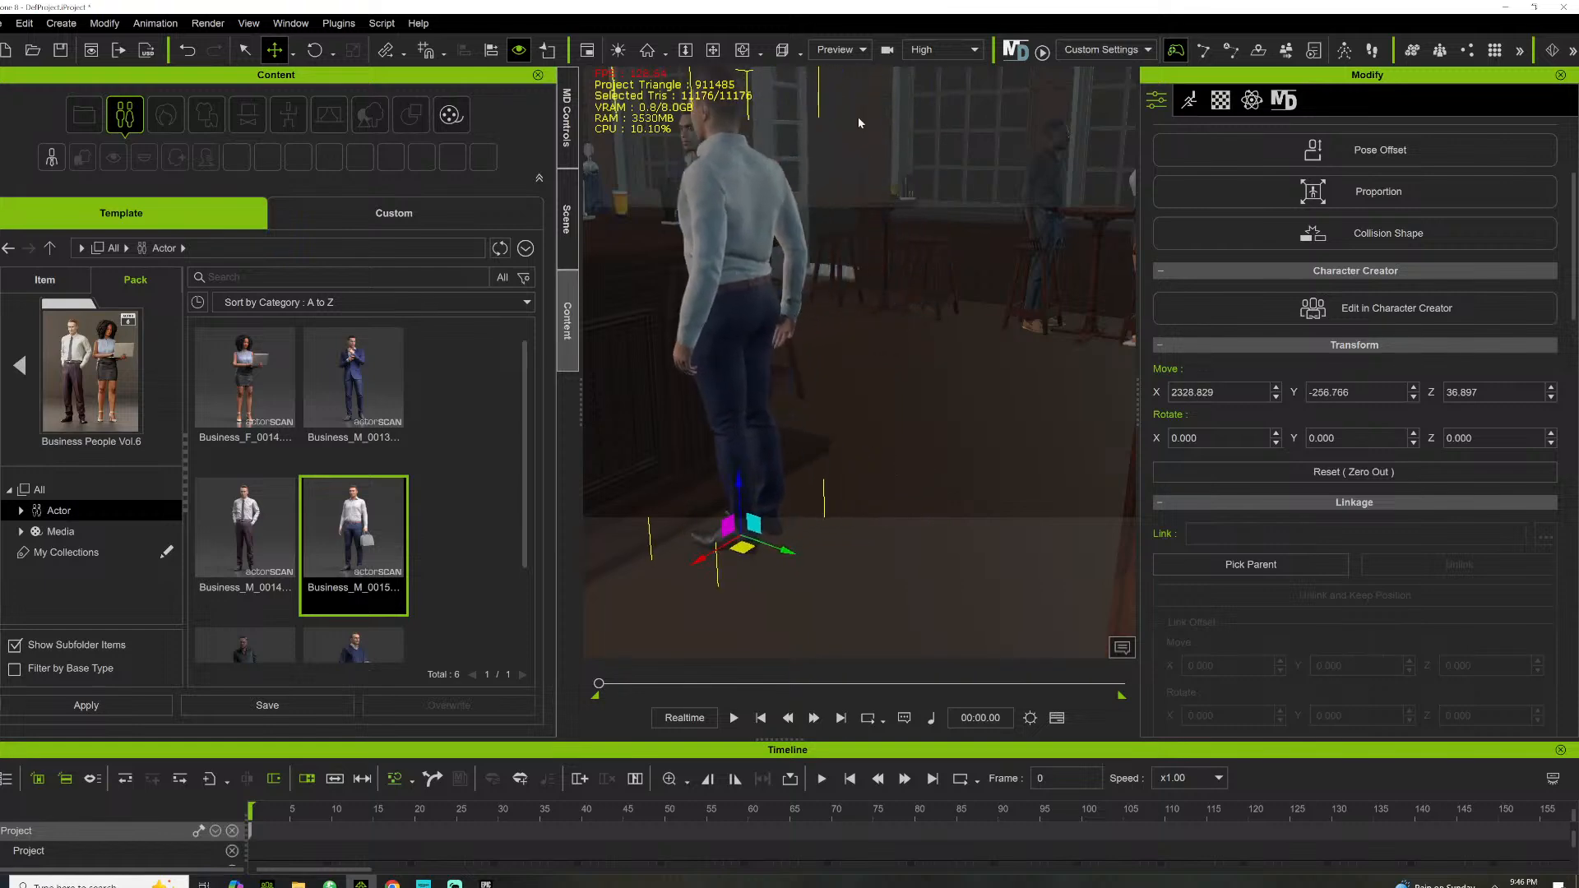
Examine the placement of the characters around the bar, from inside the pub and through the front windows
{"action": "left_click", "coordinate": [712, 51]}
{"action": "left_click_drag", "start_coordinate": [828, 166], "coordinate": [955, 395]}
{"action": "right_click_drag", "start_coordinate": [955, 395], "coordinate": [540, 349]}
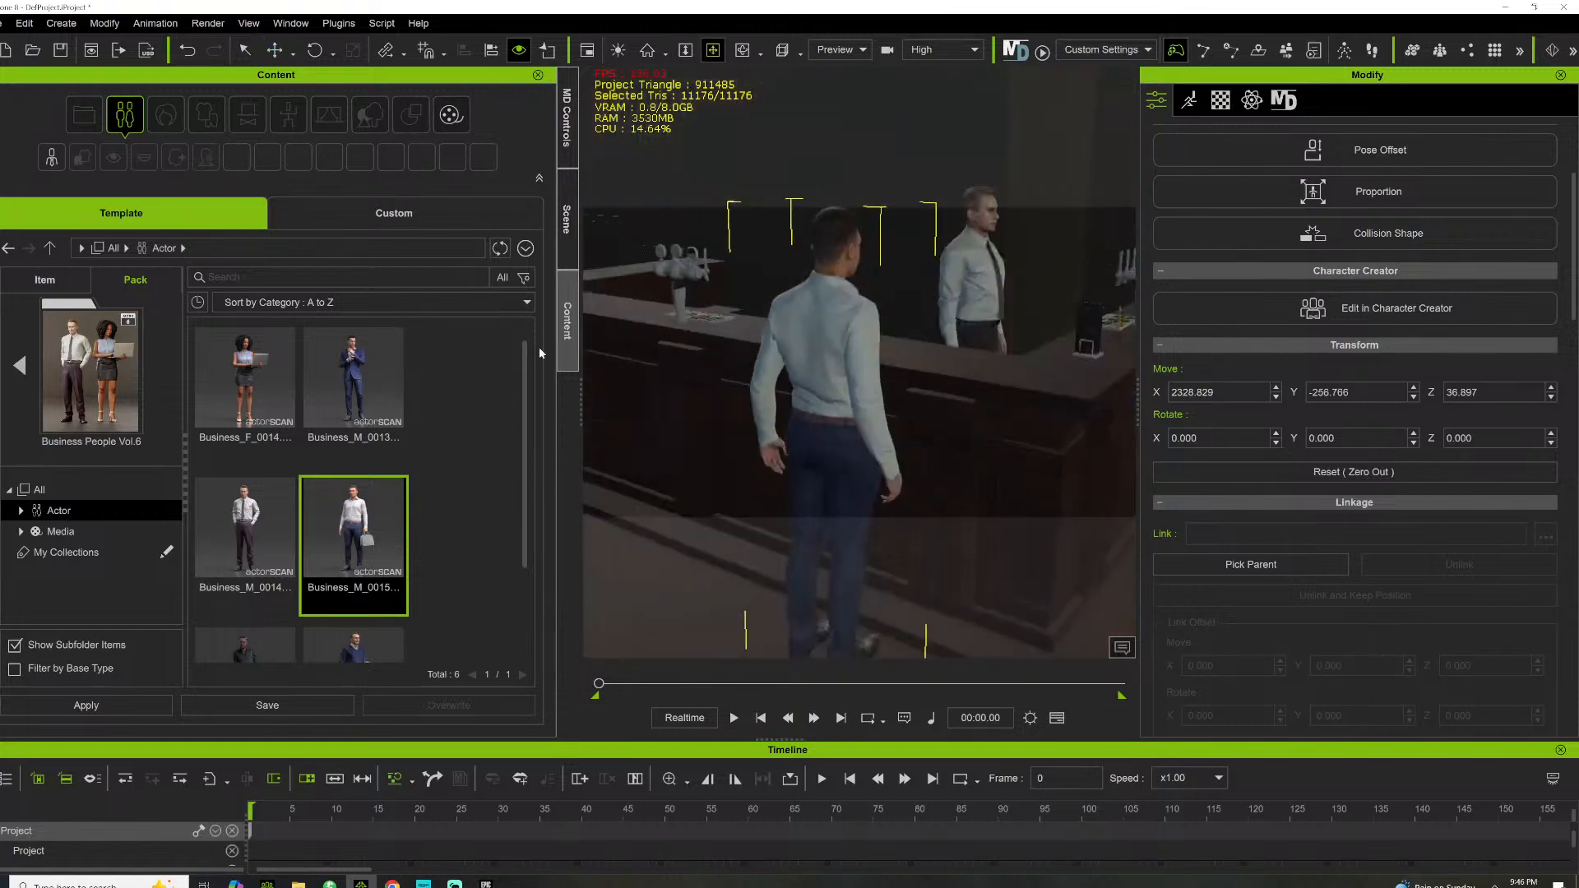
{"action": "scroll", "coordinate": [746, 280], "scroll_direction": "down", "scroll_amount": 2}
{"action": "scroll", "coordinate": [745, 281], "scroll_direction": "down", "scroll_amount": 2}
{"action": "right_click_drag", "start_coordinate": [993, 303], "coordinate": [511, 282]}
{"action": "scroll", "coordinate": [716, 312], "scroll_direction": "down", "scroll_amount": 2}
{"action": "right_click_drag", "start_coordinate": [719, 335], "coordinate": [998, 398]}
{"action": "scroll", "coordinate": [864, 324], "scroll_direction": "down", "scroll_amount": 4}
{"action": "left_click_drag", "start_coordinate": [998, 398], "coordinate": [934, 437]}
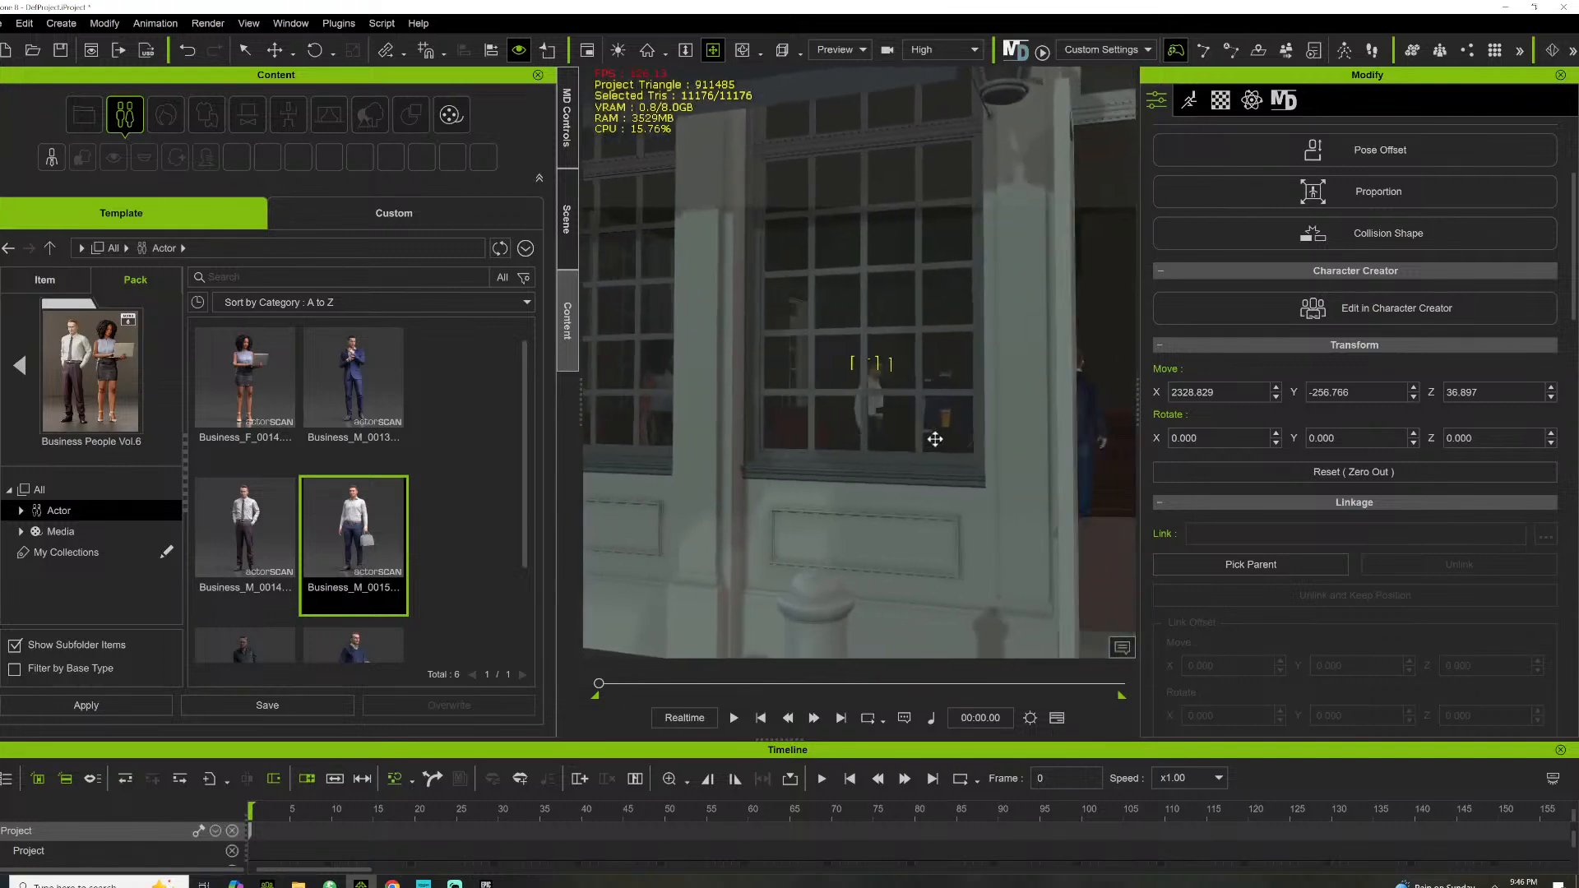
{"action": "right_click_drag", "start_coordinate": [934, 436], "coordinate": [744, 490]}
{"action": "scroll", "coordinate": [807, 373], "scroll_direction": "up", "scroll_amount": 5}
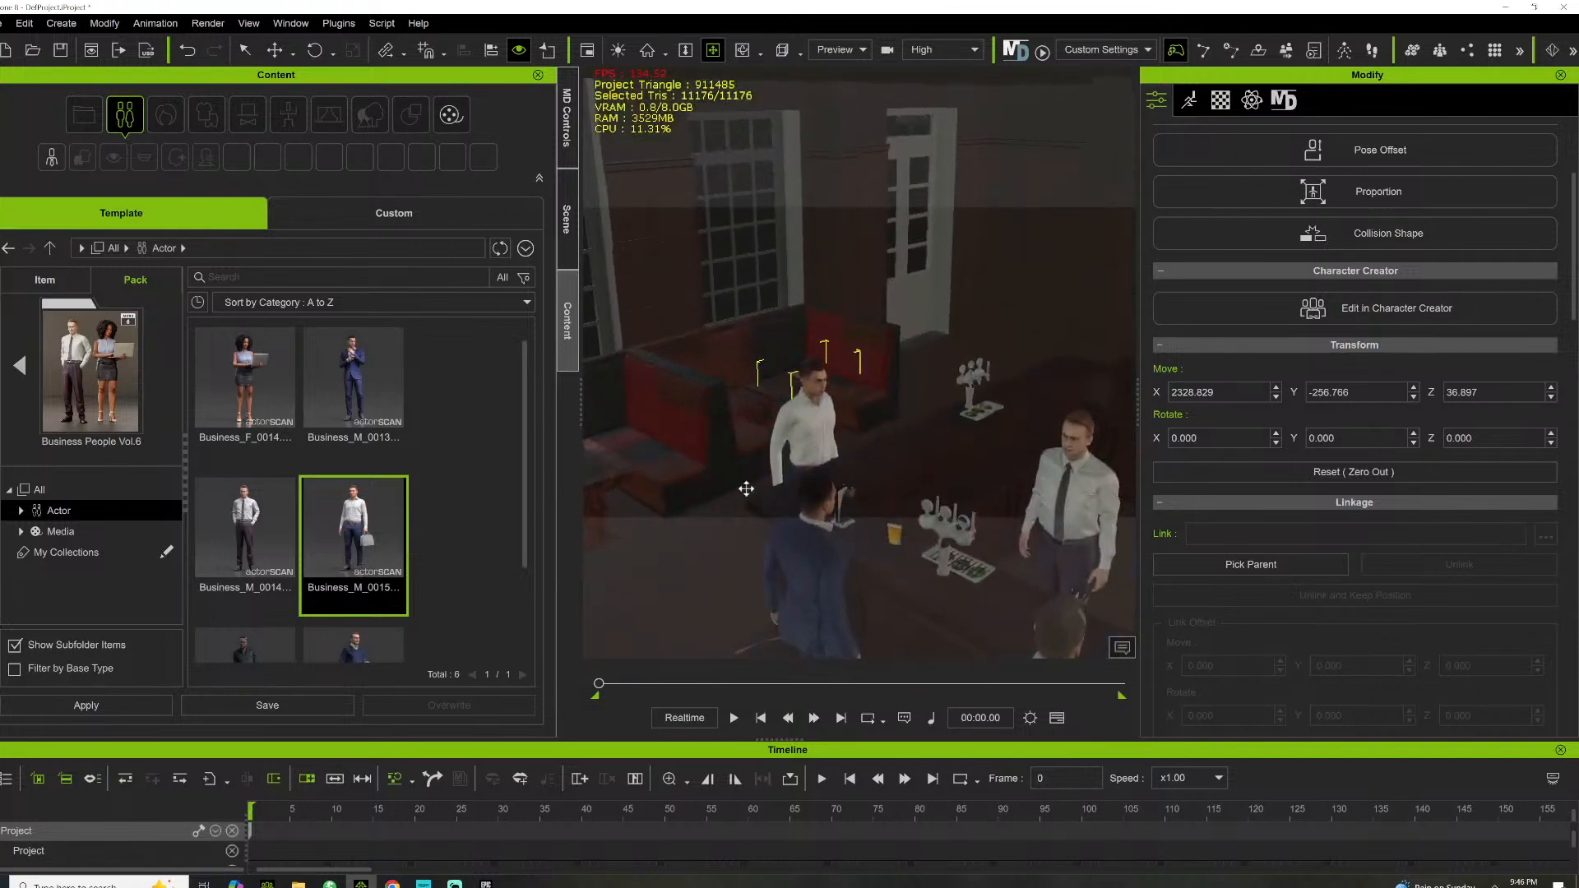
{"action": "scroll", "coordinate": [337, 582], "scroll_direction": "down", "scroll_amount": 1}
Update the Business People Vol.4 pack in the actor library and open it to show its characters
{"action": "left_click", "coordinate": [19, 365]}
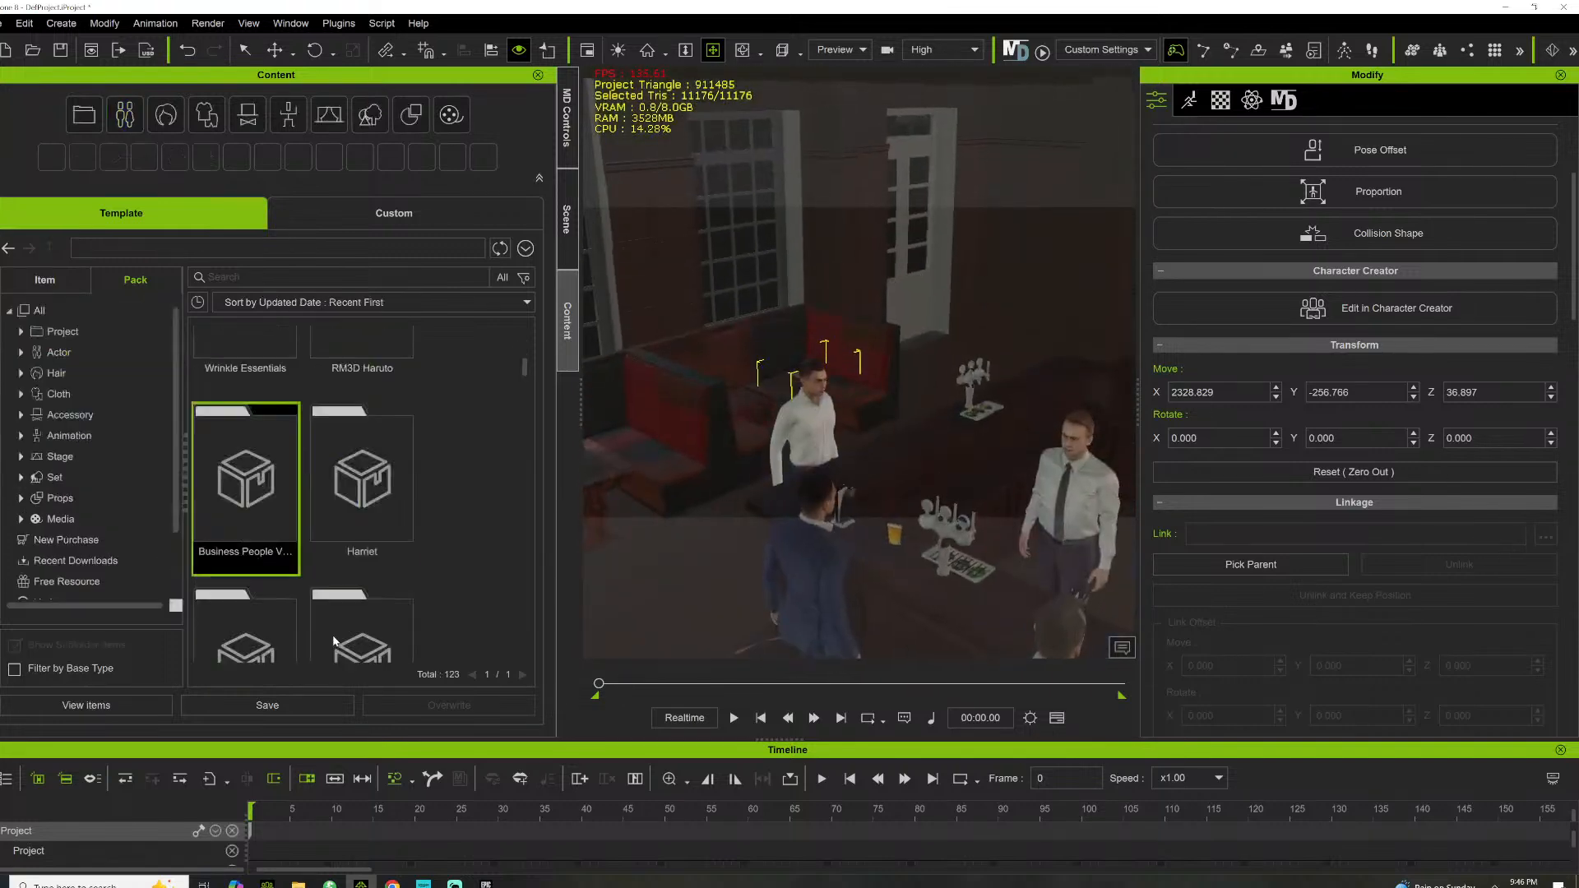
{"action": "scroll", "coordinate": [301, 500], "scroll_direction": "down", "scroll_amount": 5}
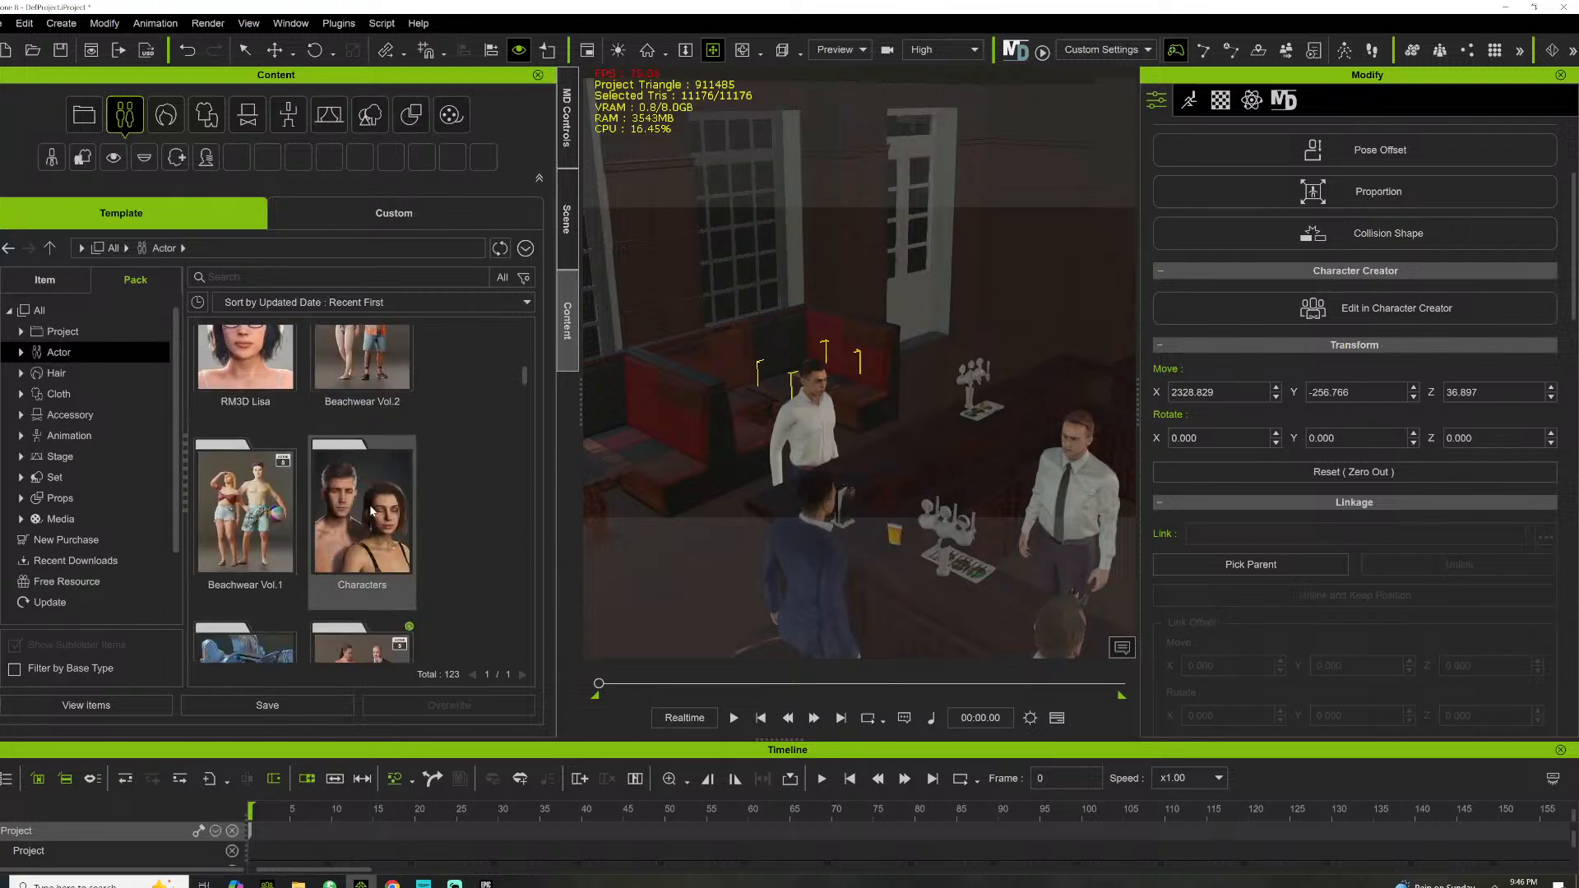
{"action": "scroll", "coordinate": [368, 533], "scroll_direction": "down", "scroll_amount": 2}
{"action": "double_click", "coordinate": [362, 427]}
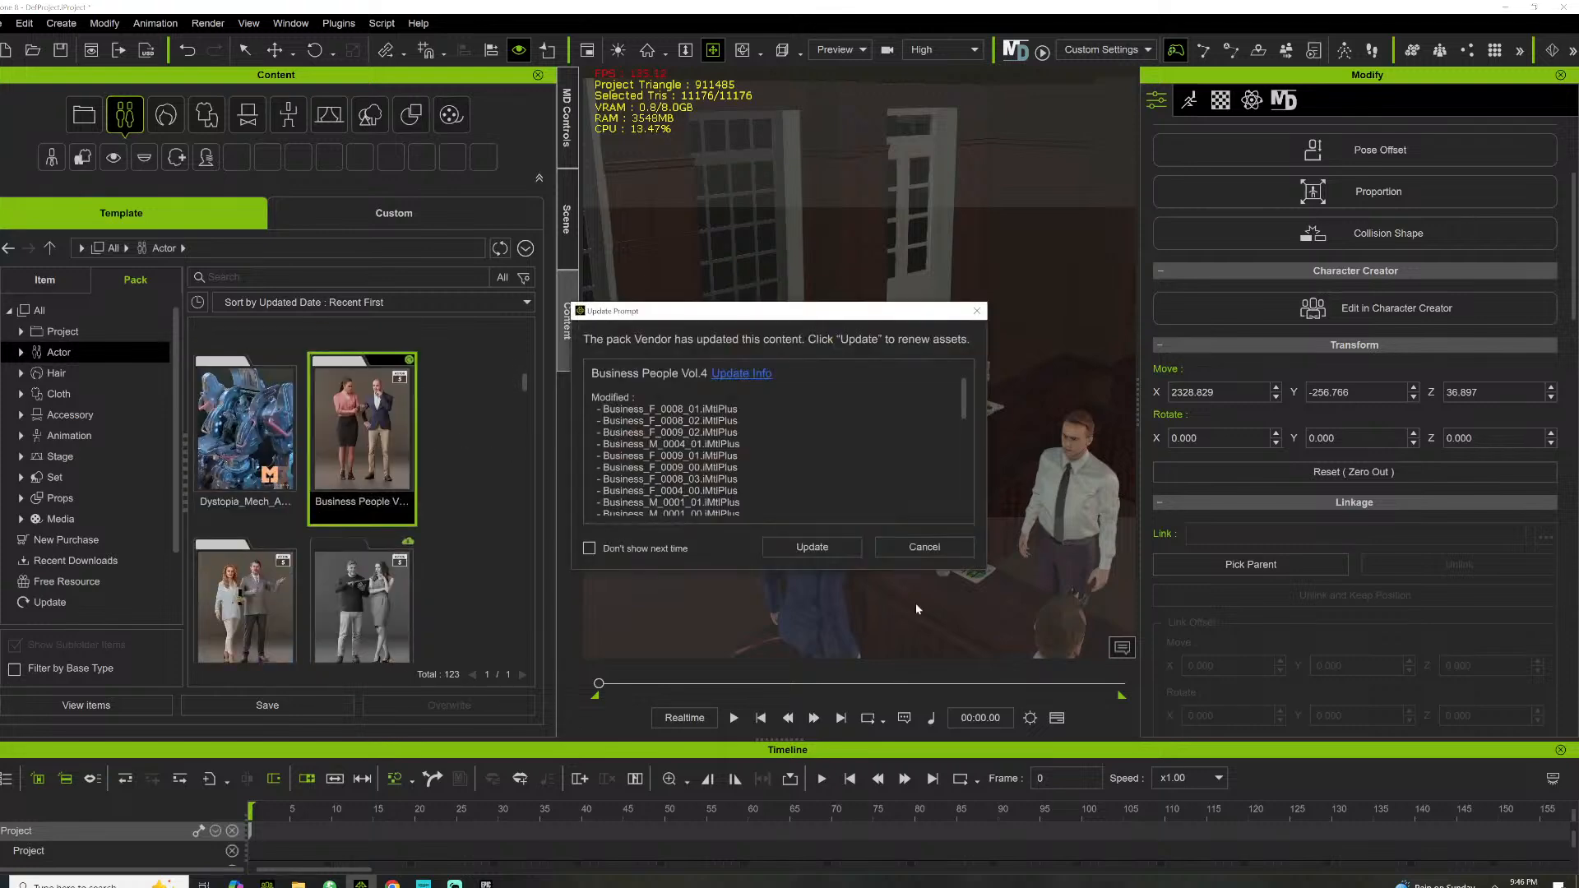
{"action": "left_click", "coordinate": [813, 547]}
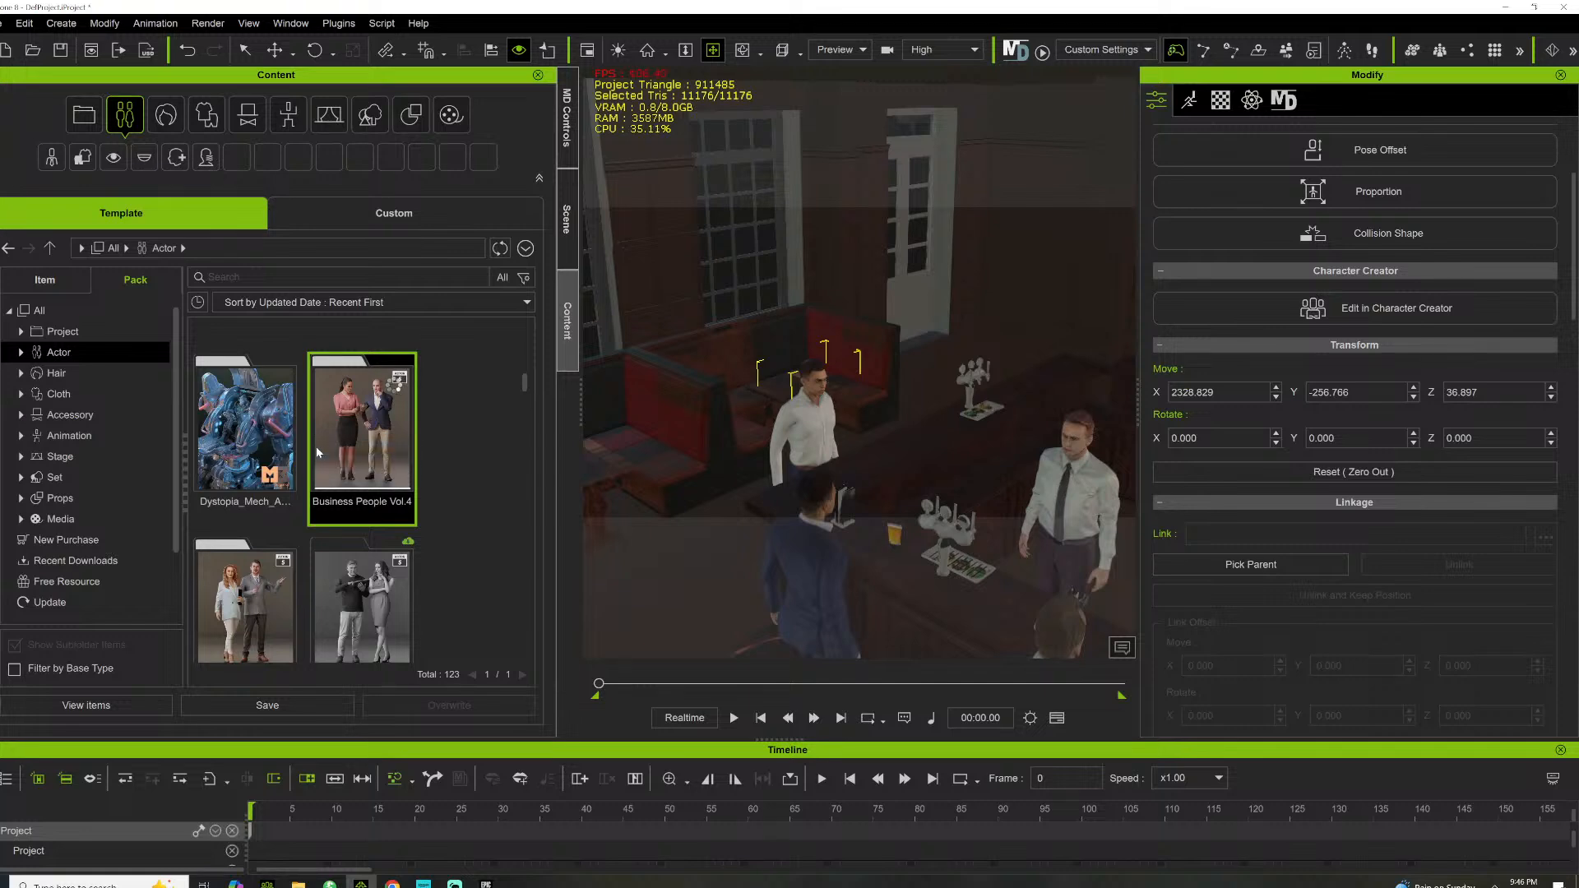
{"action": "double_click", "coordinate": [380, 436]}
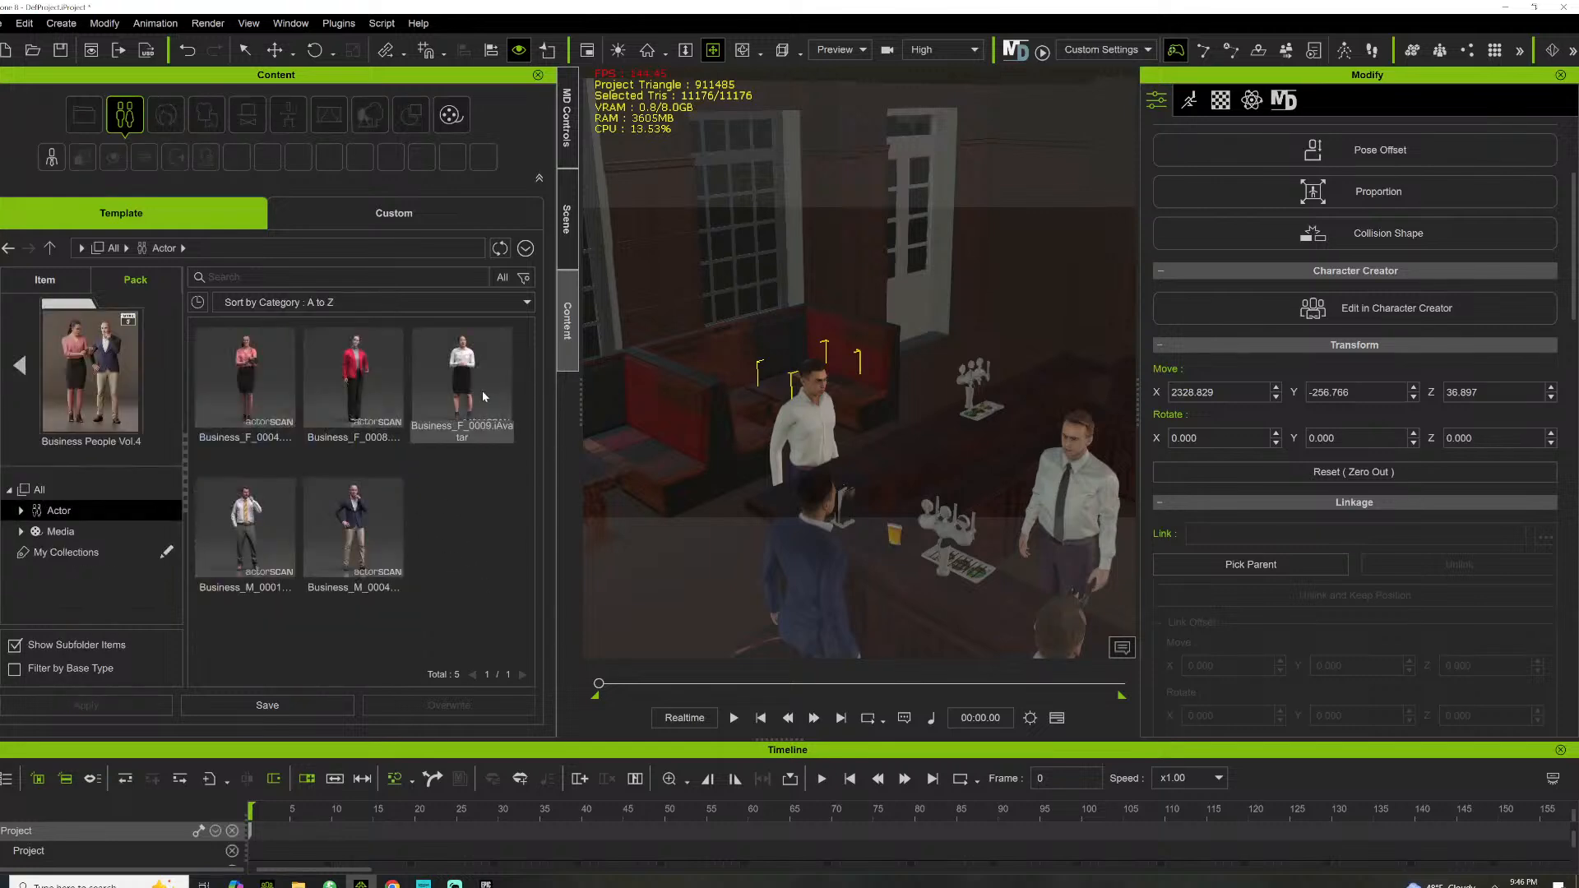
Add the Business_F_0009 character at the far end of the bar, raised to Z about 36.2 and shifted to Y about -252.7
{"action": "left_click_drag", "start_coordinate": [483, 397], "coordinate": [889, 504]}
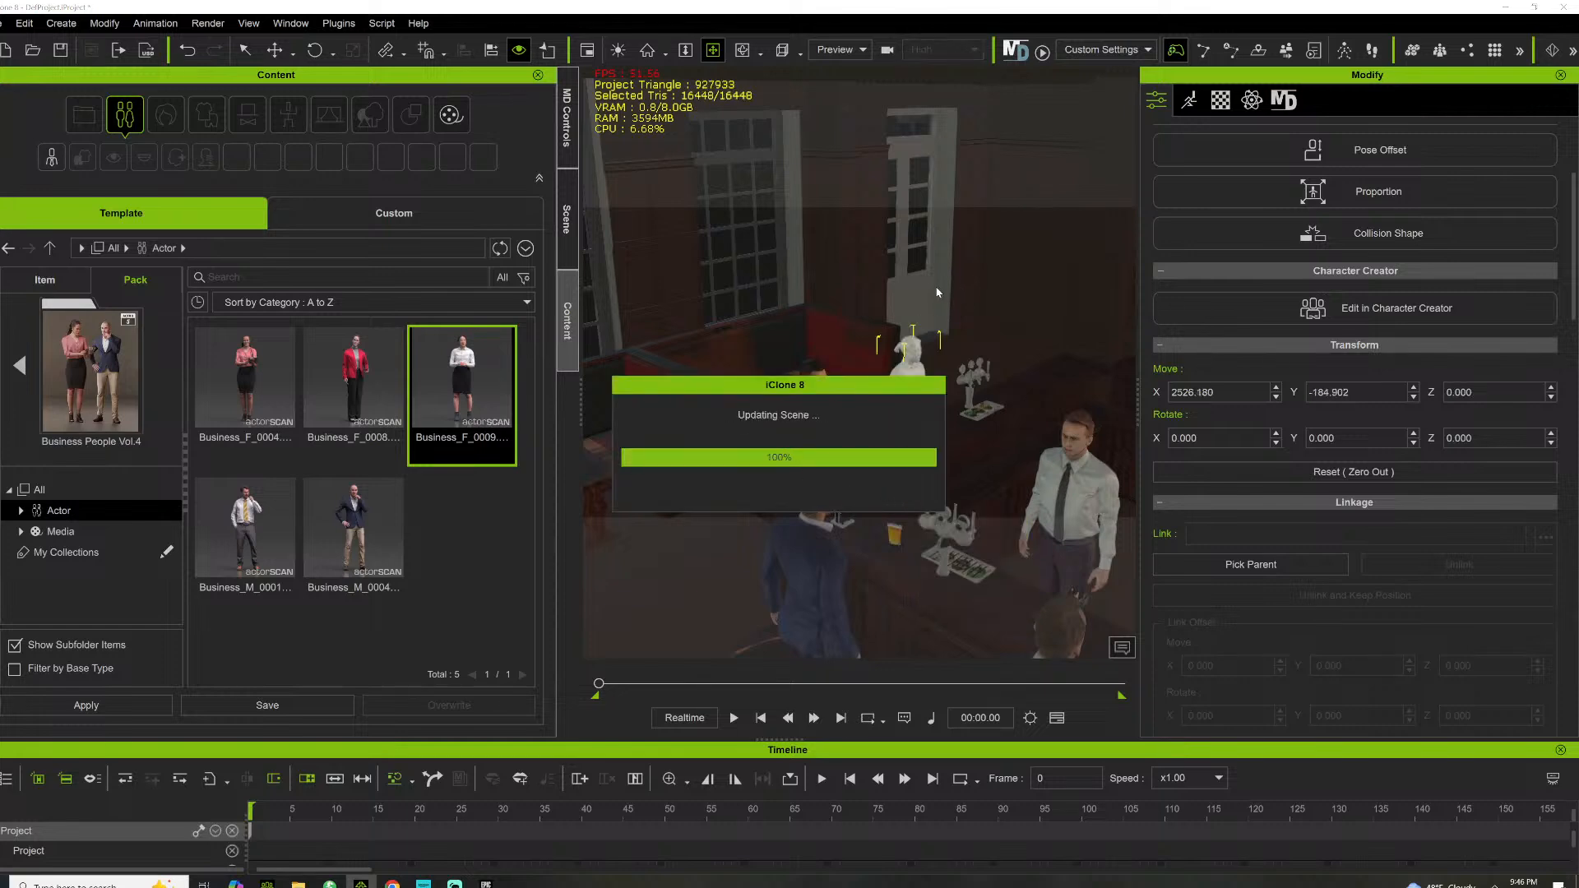
{"action": "right_click_drag", "start_coordinate": [789, 300], "coordinate": [806, 382]}
{"action": "left_click_drag", "start_coordinate": [783, 446], "coordinate": [796, 396]}
{"action": "left_click_drag", "start_coordinate": [728, 449], "coordinate": [831, 445]}
Add the Business_M_0001 character beside the curved booth's table and raise it to Z about 40.6
{"action": "left_click", "coordinate": [714, 55]}
{"action": "right_click_drag", "start_coordinate": [835, 280], "coordinate": [551, 421]}
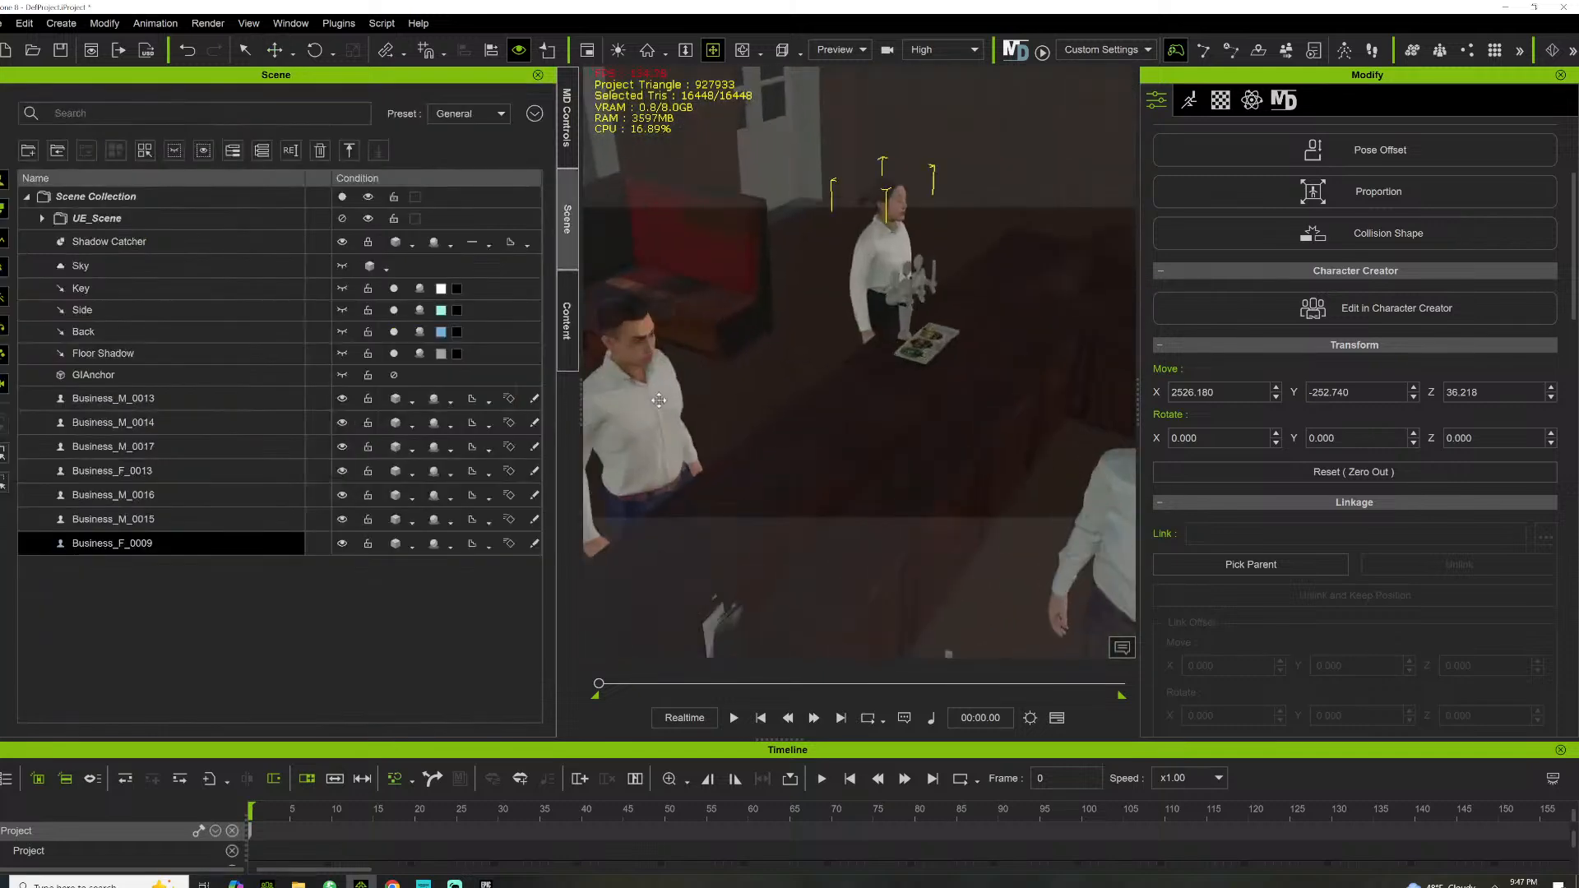
{"action": "left_click", "coordinate": [570, 334]}
{"action": "left_click_drag", "start_coordinate": [700, 312], "coordinate": [911, 475]}
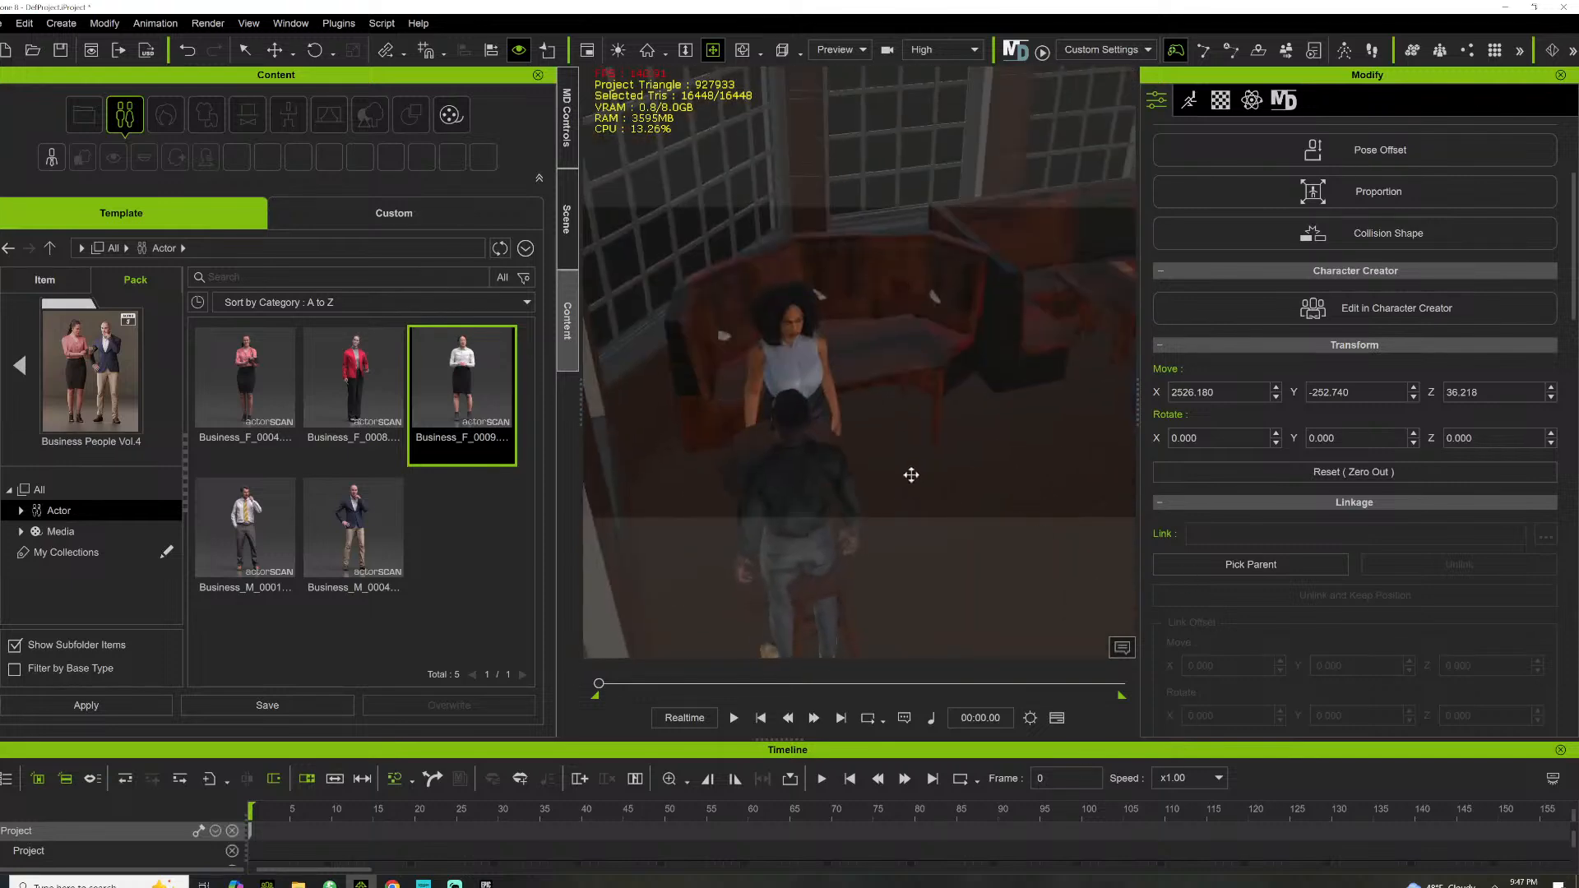
{"action": "scroll", "coordinate": [911, 475], "scroll_direction": "up", "scroll_amount": 4}
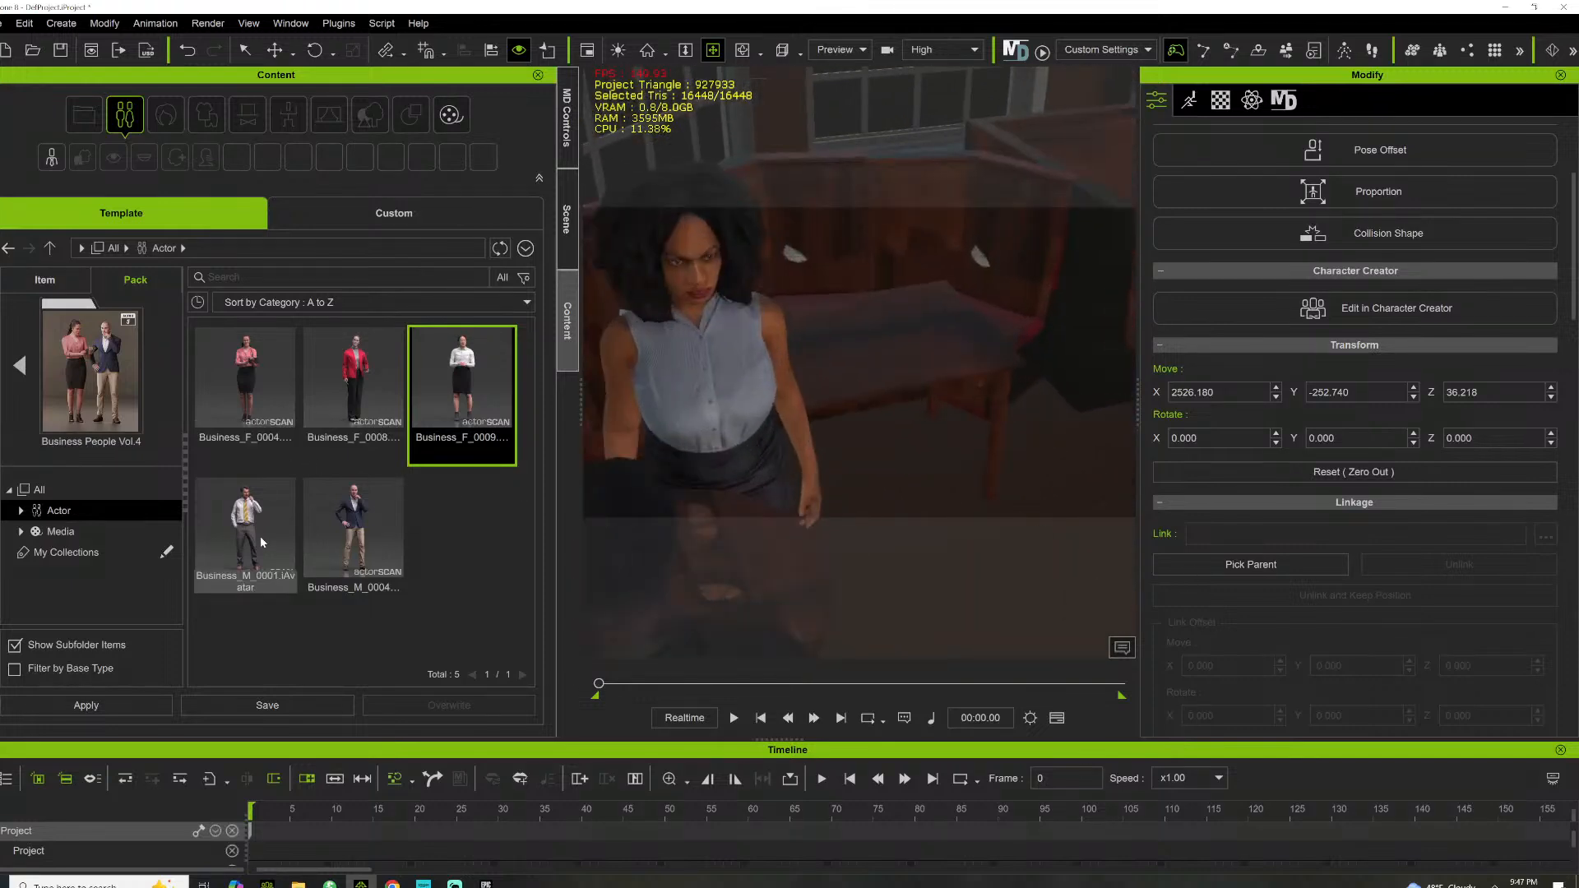
{"action": "left_click_drag", "start_coordinate": [260, 537], "coordinate": [940, 541]}
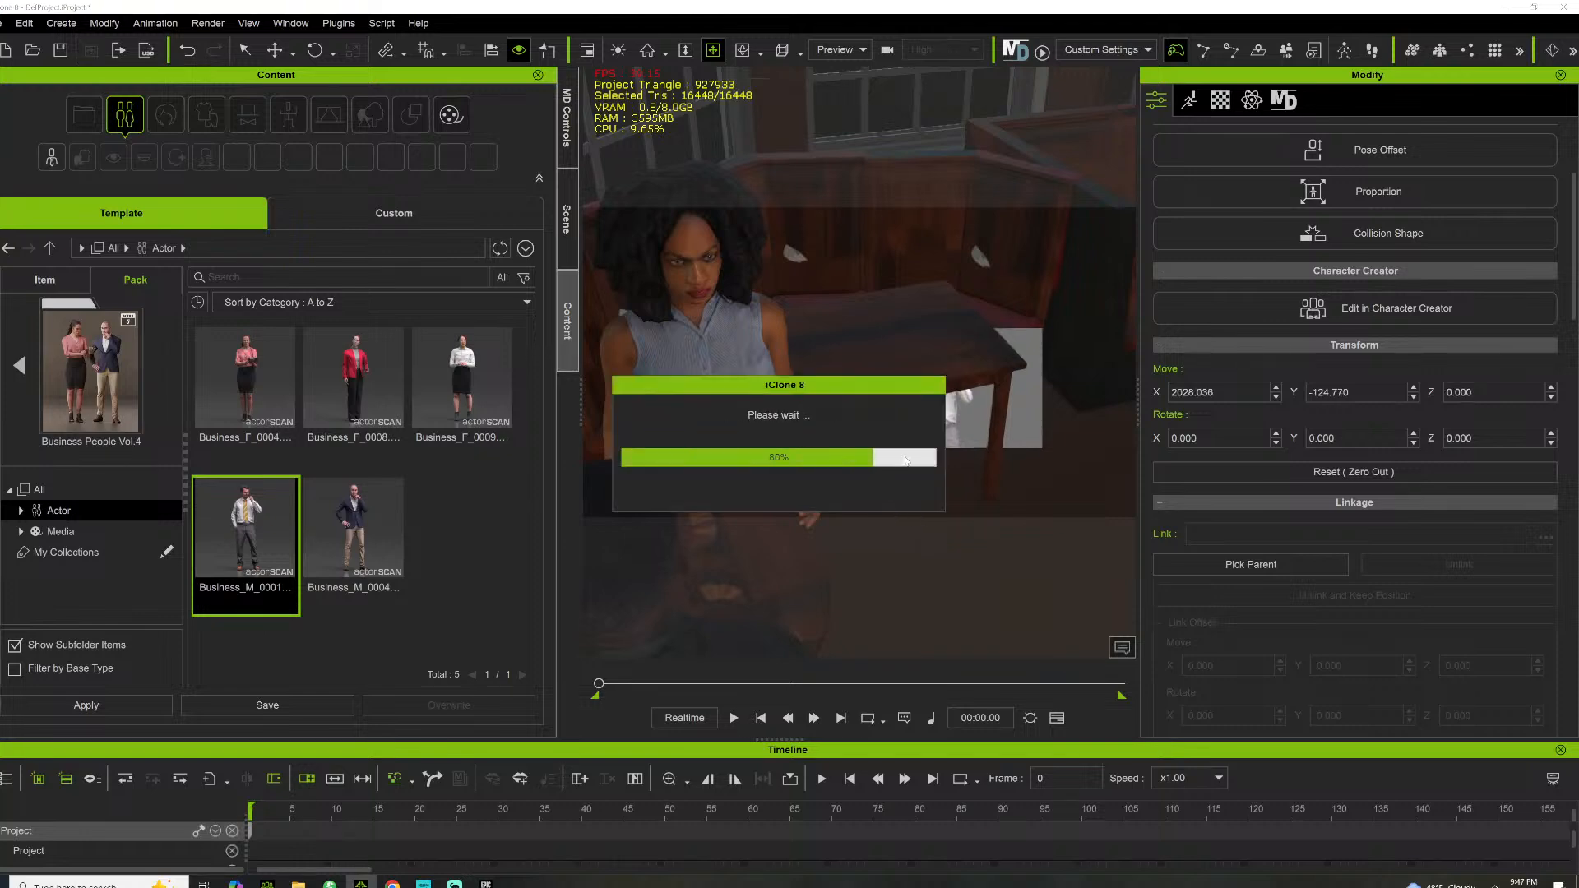
{"action": "left_click_drag", "start_coordinate": [867, 380], "coordinate": [672, 398]}
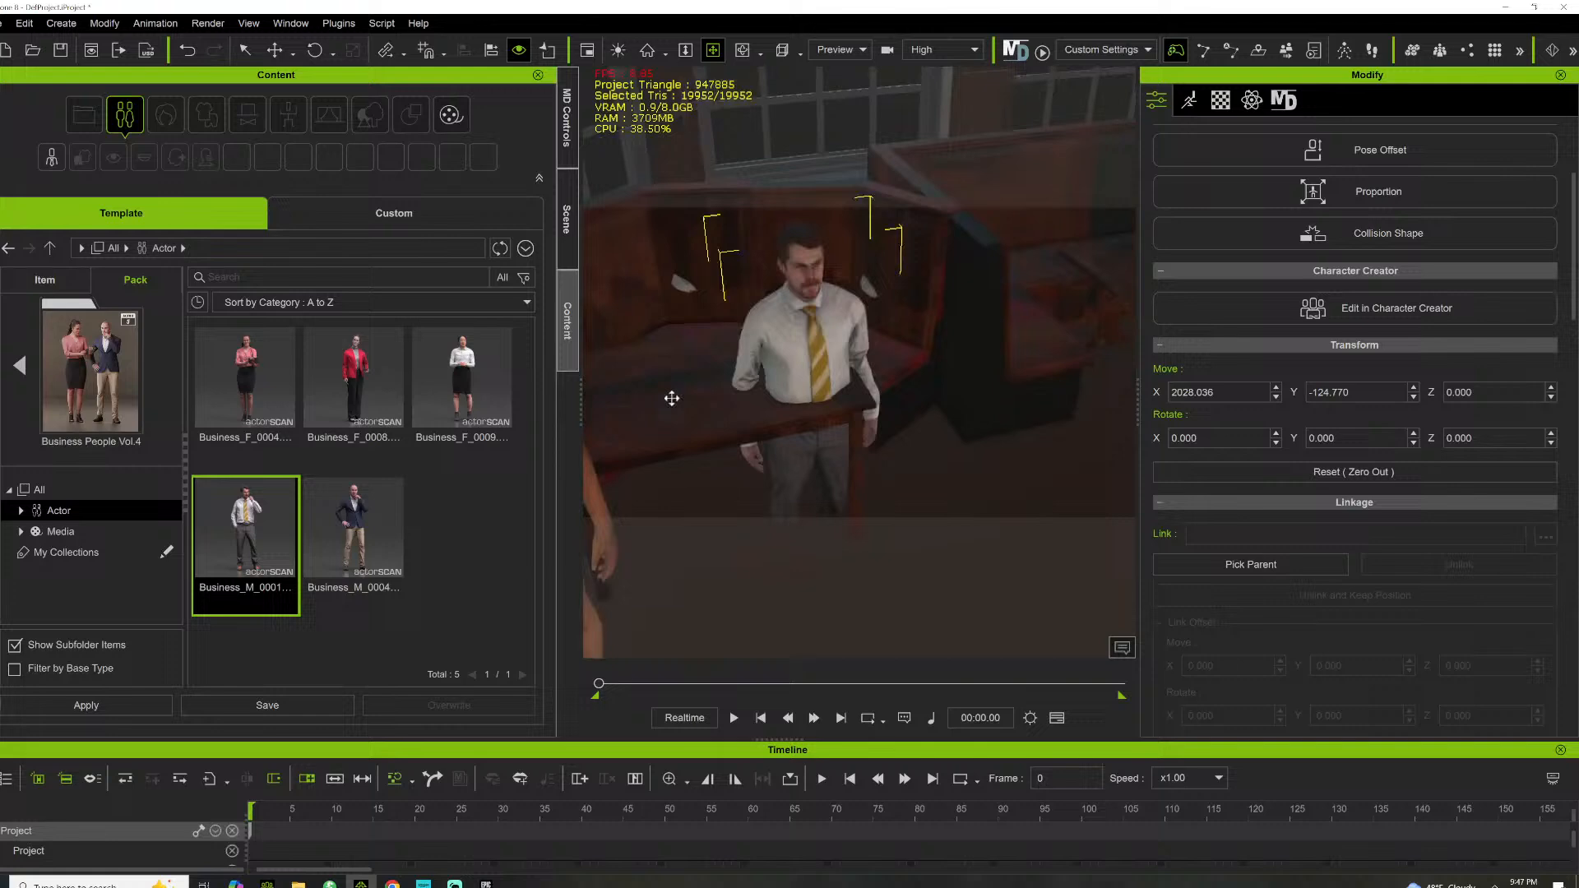
{"action": "right_click_drag", "start_coordinate": [672, 398], "coordinate": [748, 393]}
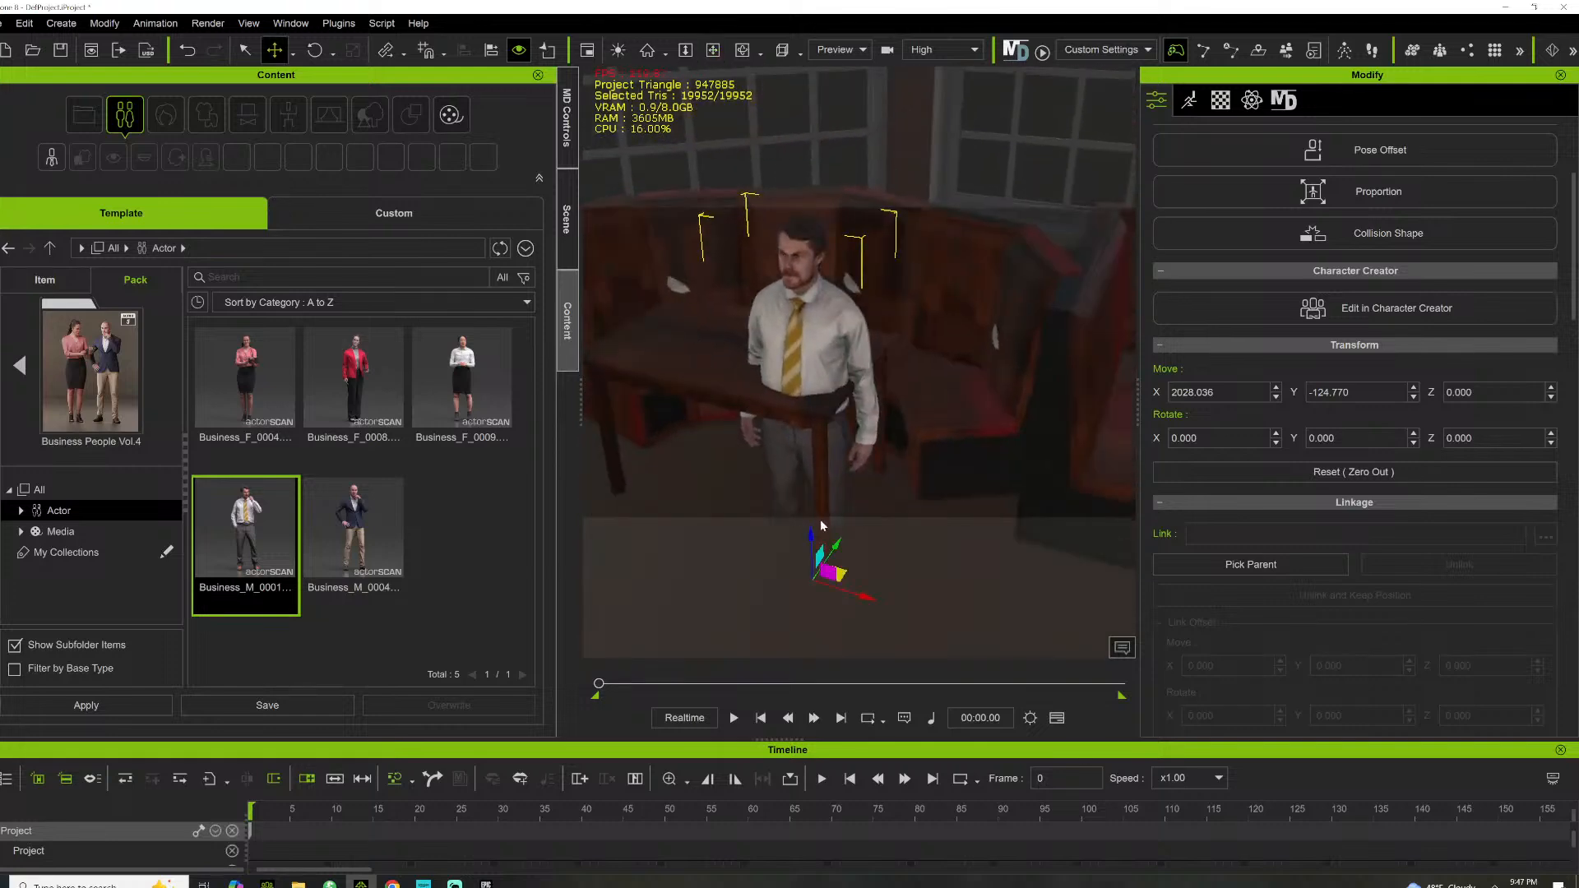
{"action": "left_click_drag", "start_coordinate": [806, 519], "coordinate": [817, 465]}
Rotate Business_M_0001 to about -41.3 degrees on Z and move it to X about 2038.9 and Y about -90.9
{"action": "key", "text": "e"}
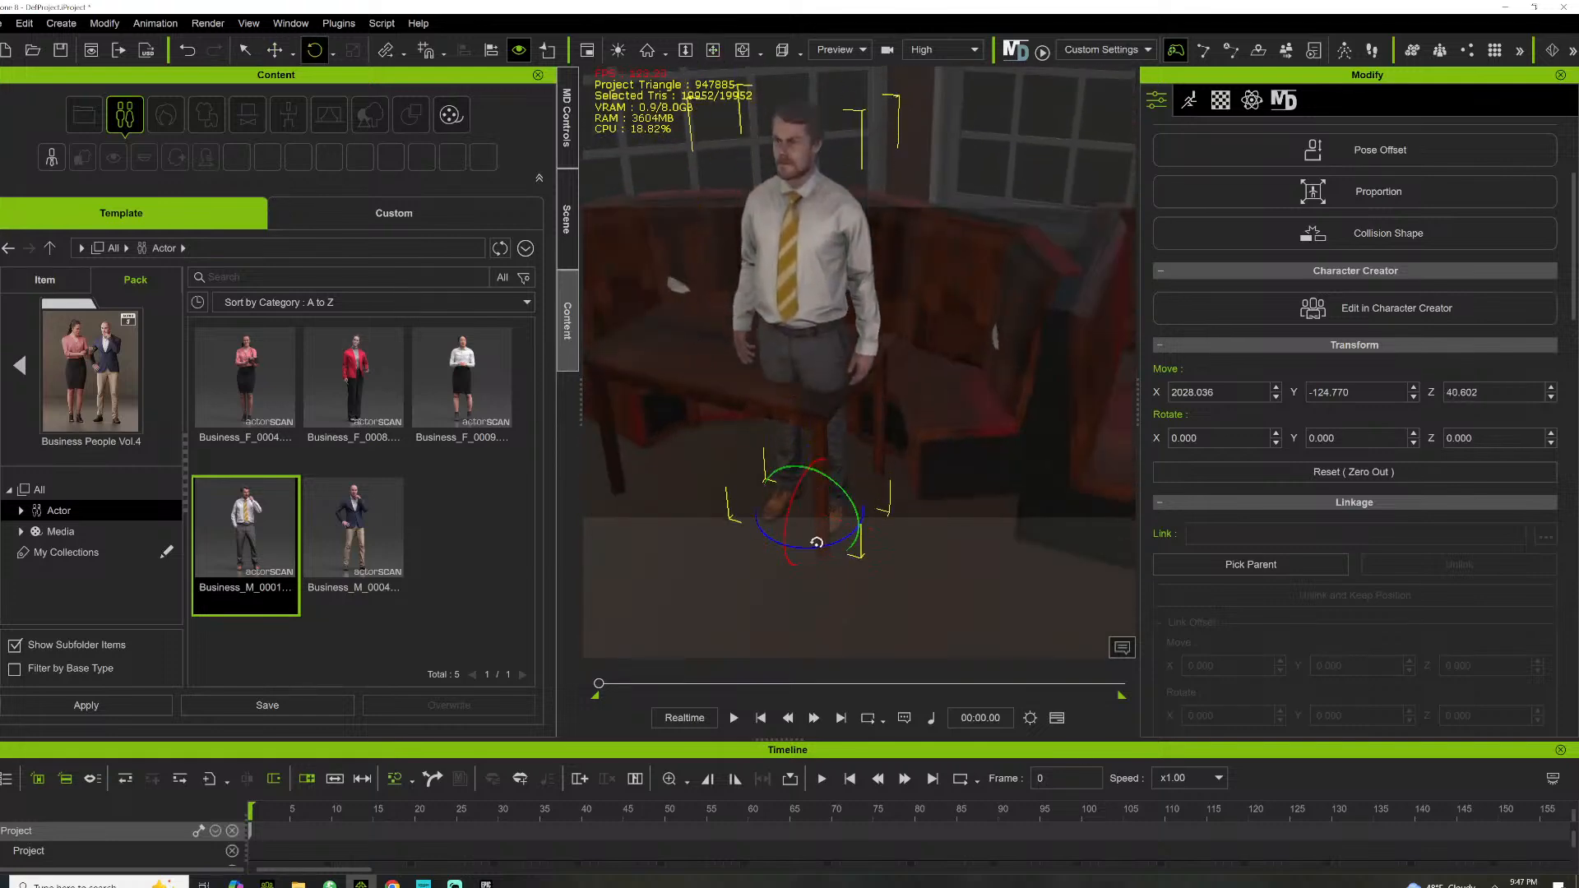
{"action": "left_click_drag", "start_coordinate": [818, 541], "coordinate": [785, 541]}
{"action": "key", "text": "w"}
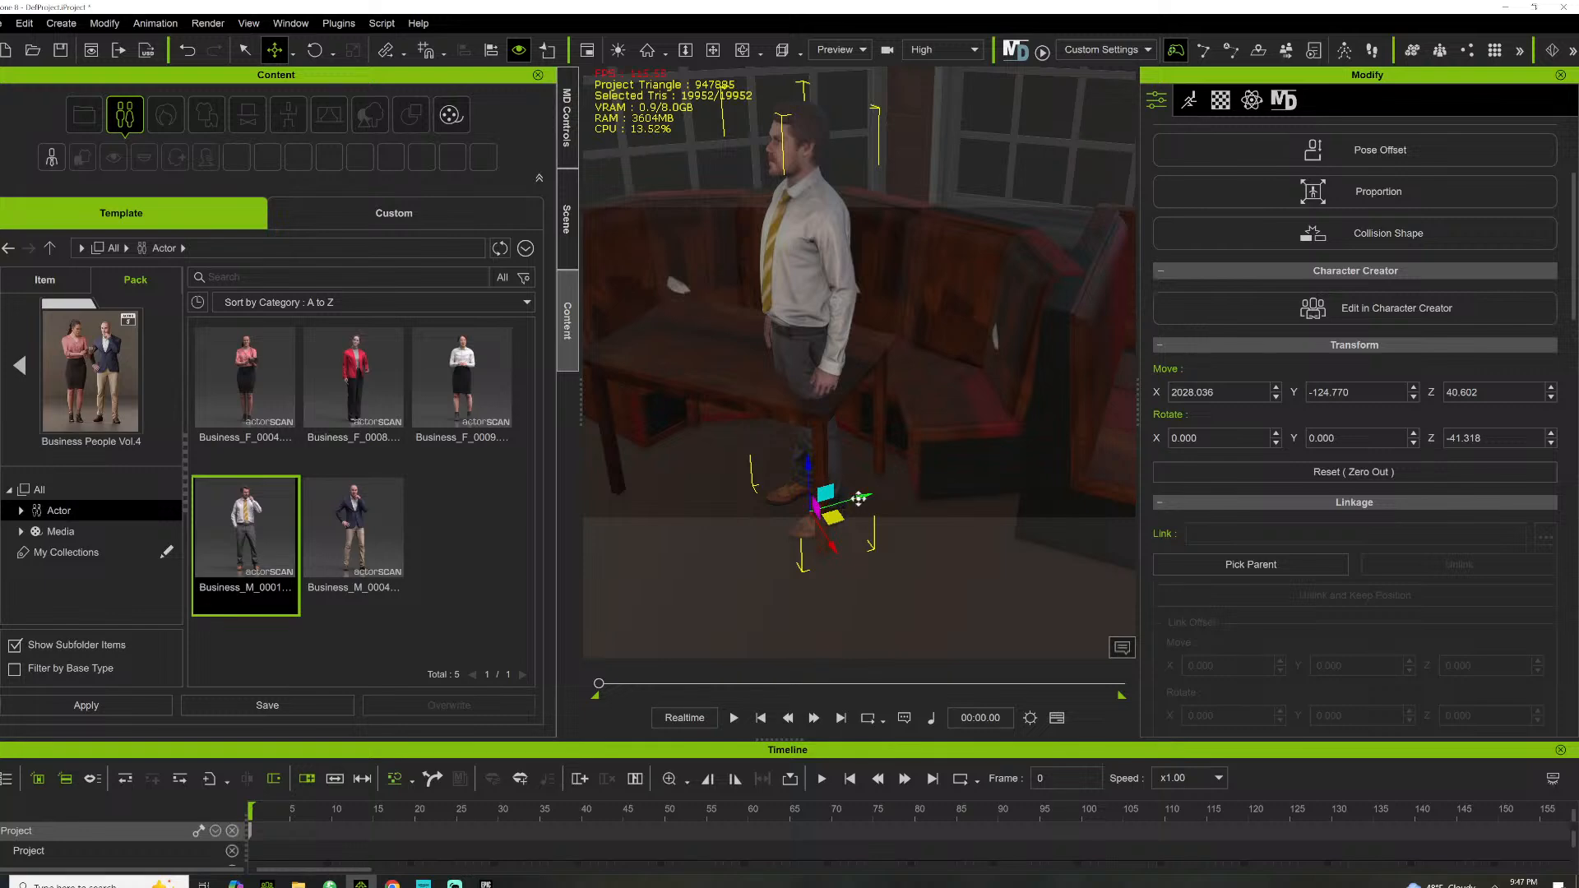
{"action": "left_click_drag", "start_coordinate": [859, 499], "coordinate": [889, 512]}
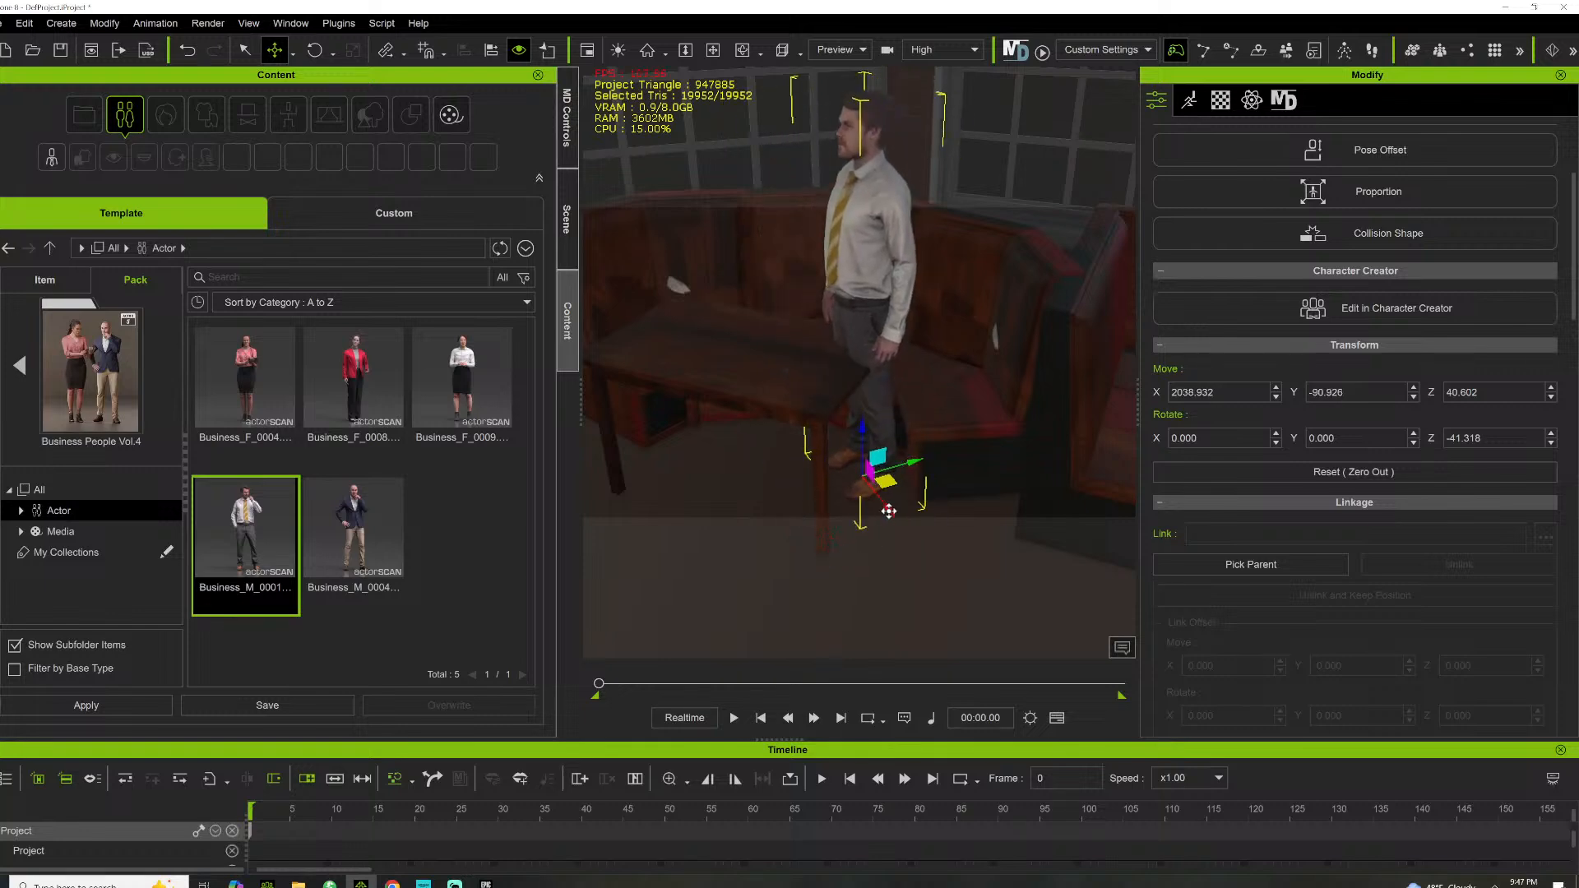
Add the Business_F_0004 character next to Business_M_0001, raised to Z about 31.0 and shifted to Y about -64.6
{"action": "left_click_drag", "start_coordinate": [354, 530], "coordinate": [306, 487]}
{"action": "left_click_drag", "start_coordinate": [247, 386], "coordinate": [743, 526]}
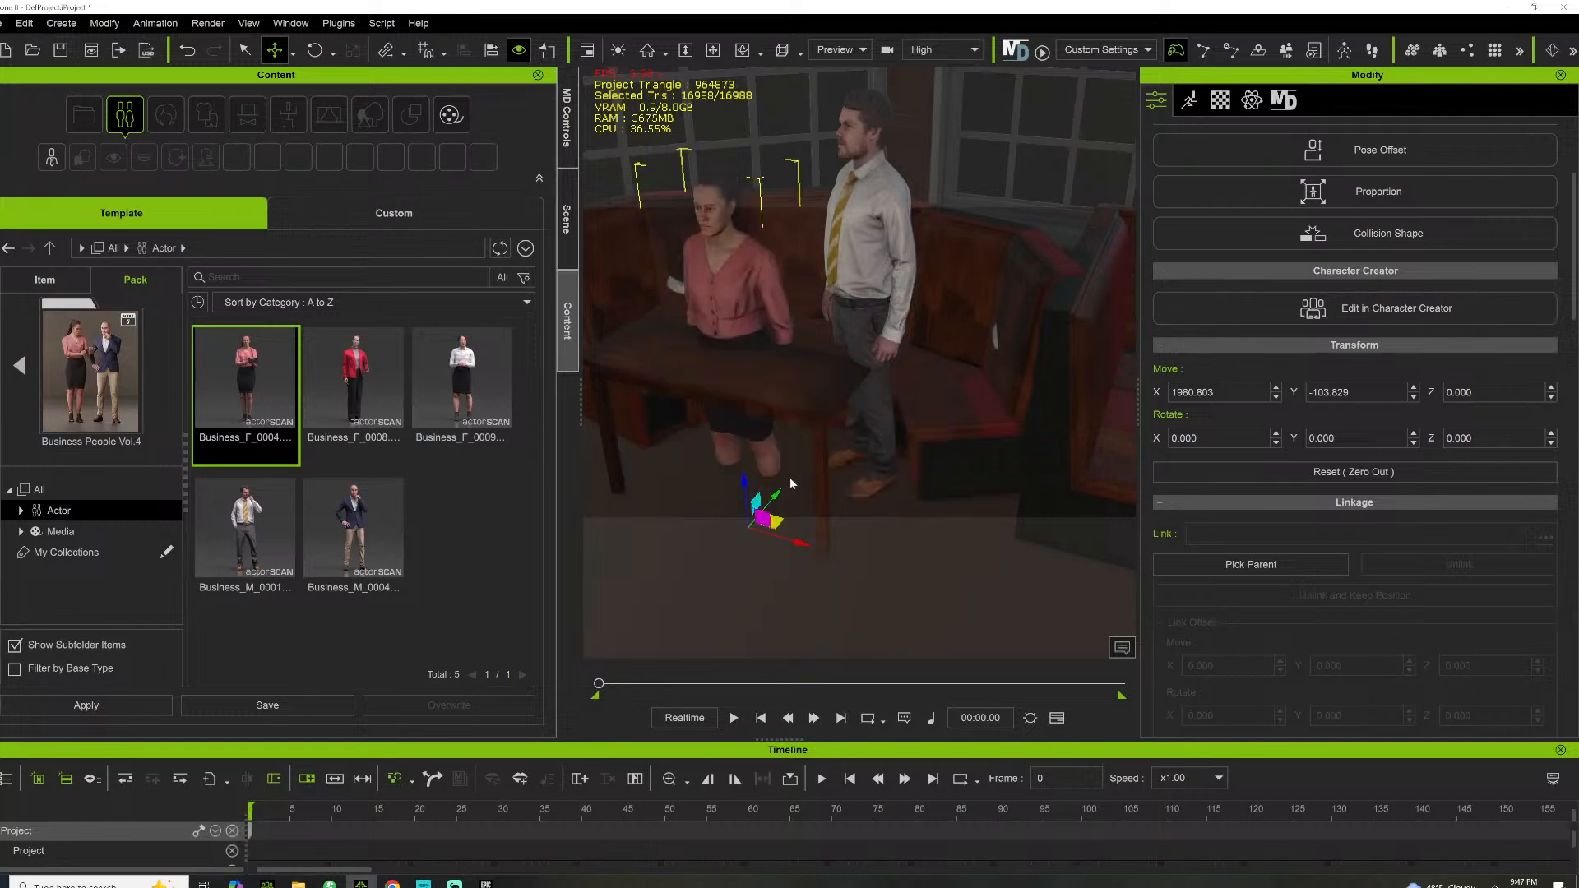
{"action": "left_click_drag", "start_coordinate": [773, 493], "coordinate": [775, 387]}
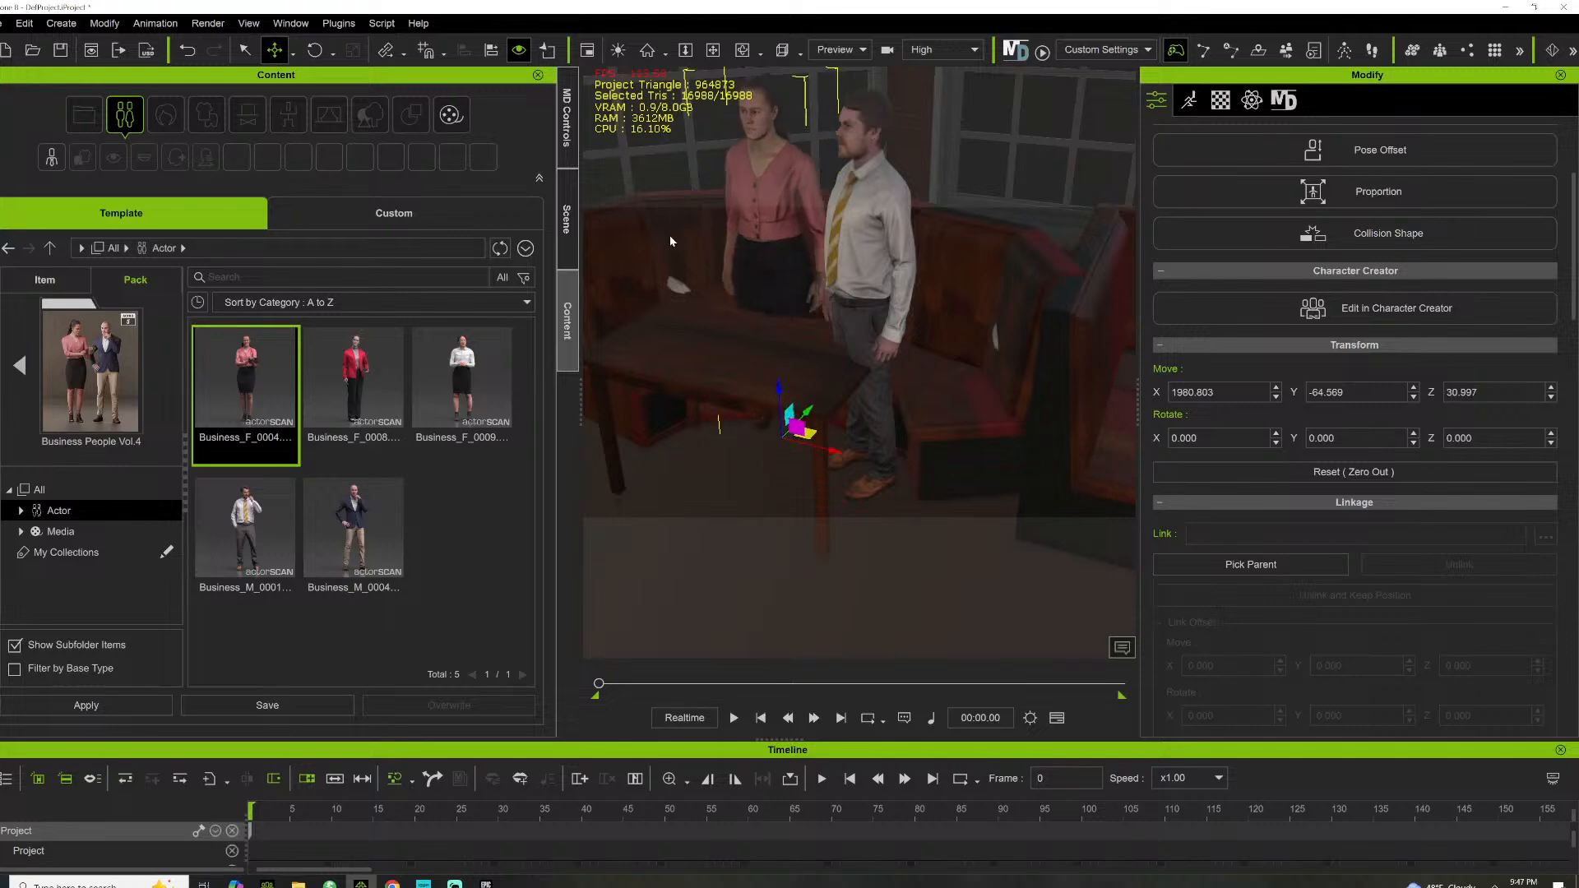
Add the Business_F_0008 character on the open floor between the booths and the bar stools, raised to Z about 37.2
{"action": "left_click", "coordinate": [715, 55]}
{"action": "scroll", "coordinate": [853, 402], "scroll_direction": "down", "scroll_amount": 5}
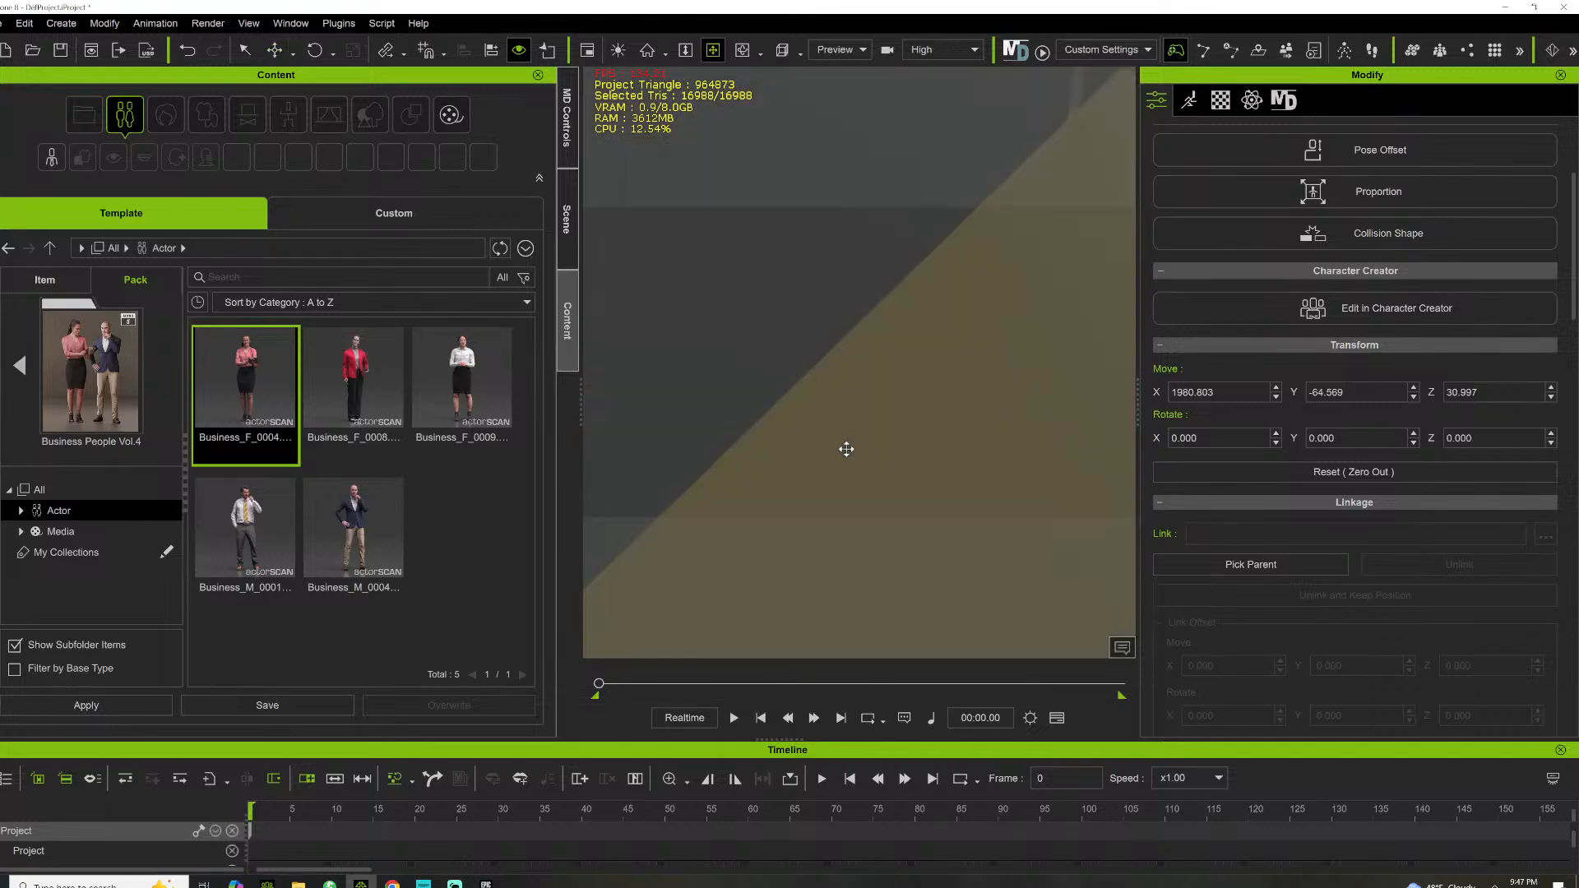
{"action": "right_click_drag", "start_coordinate": [846, 447], "coordinate": [971, 334]}
{"action": "right_click_drag", "start_coordinate": [705, 351], "coordinate": [839, 366]}
{"action": "left_click_drag", "start_coordinate": [354, 378], "coordinate": [783, 518]}
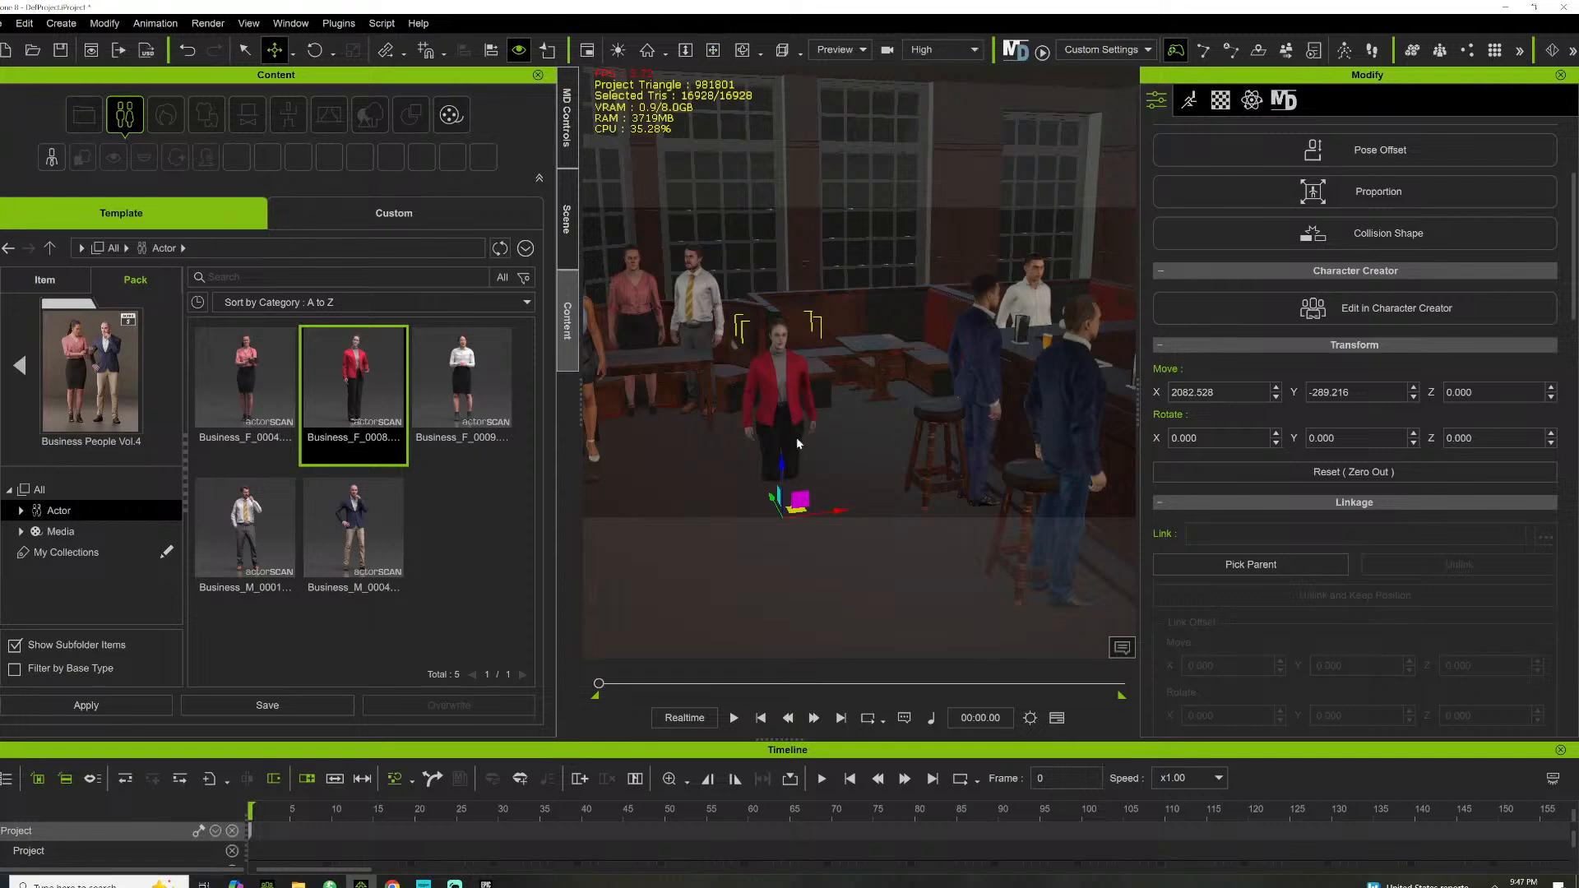
{"action": "left_click_drag", "start_coordinate": [782, 475], "coordinate": [788, 431]}
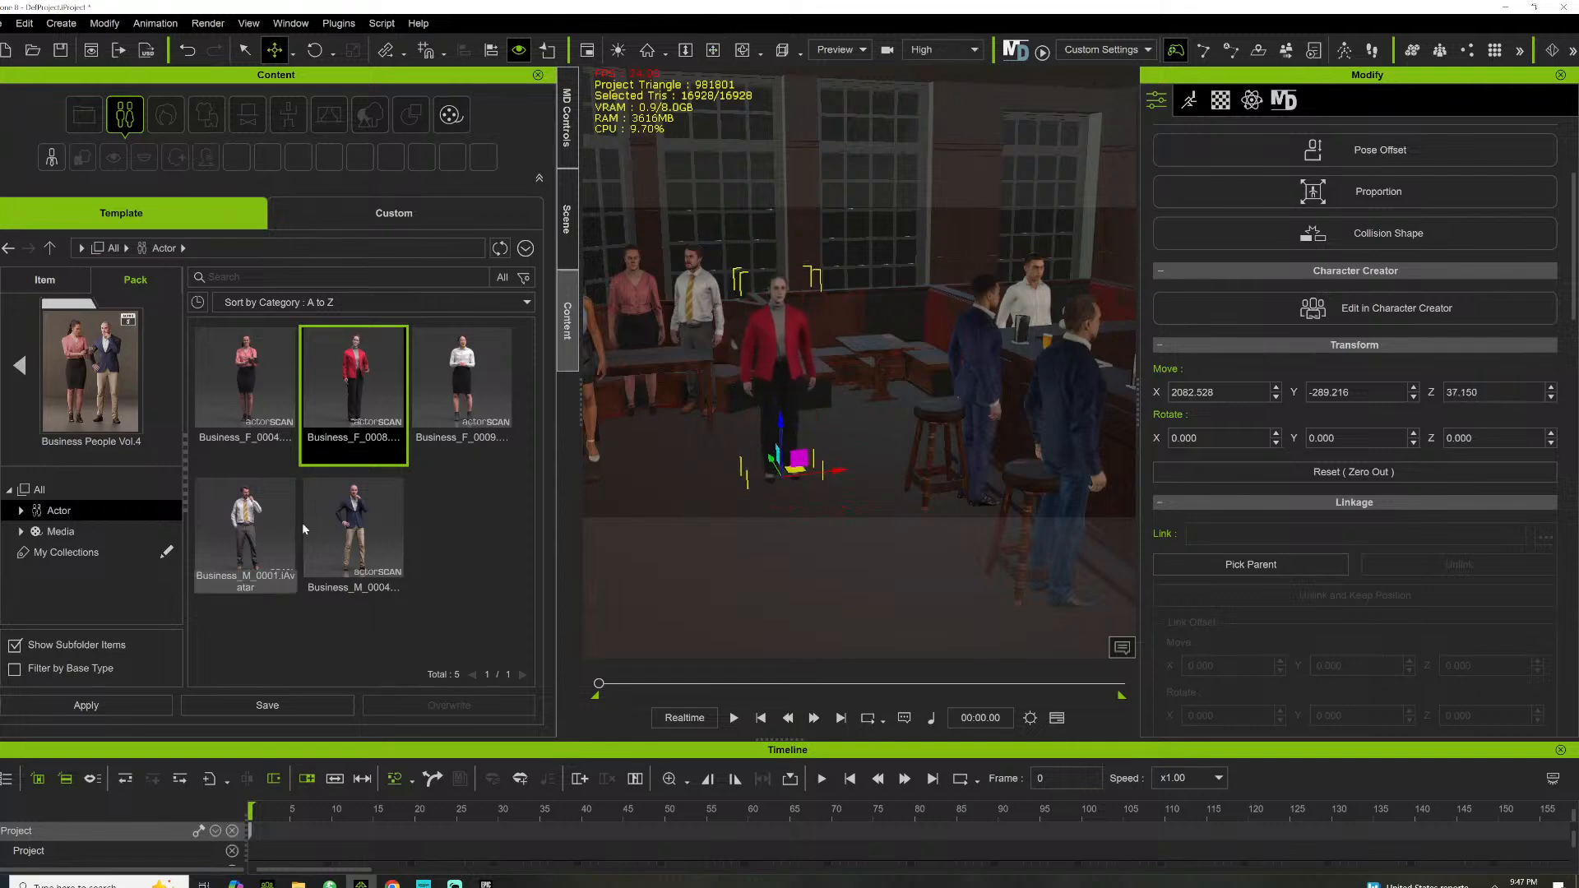
Add the Business_M_0004 character in front of Business_F_0008, raised to Z about 32.4 and rotated to about -170.3 degrees on Z
{"action": "left_click_drag", "start_coordinate": [353, 527], "coordinate": [819, 566]}
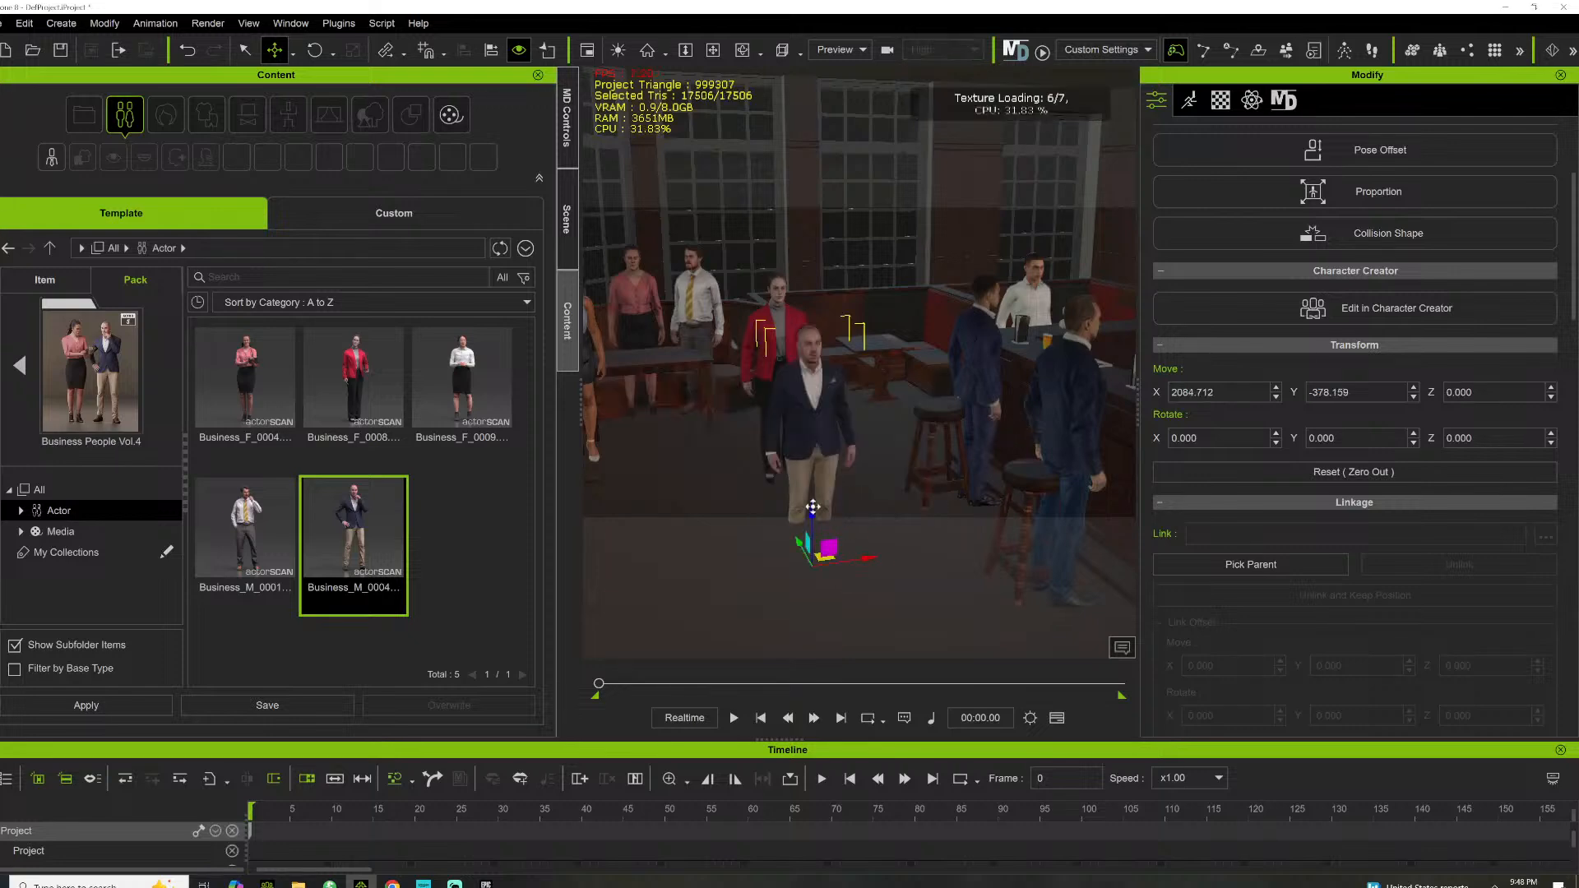
{"action": "left_click_drag", "start_coordinate": [813, 506], "coordinate": [813, 462]}
{"action": "key", "text": "e"}
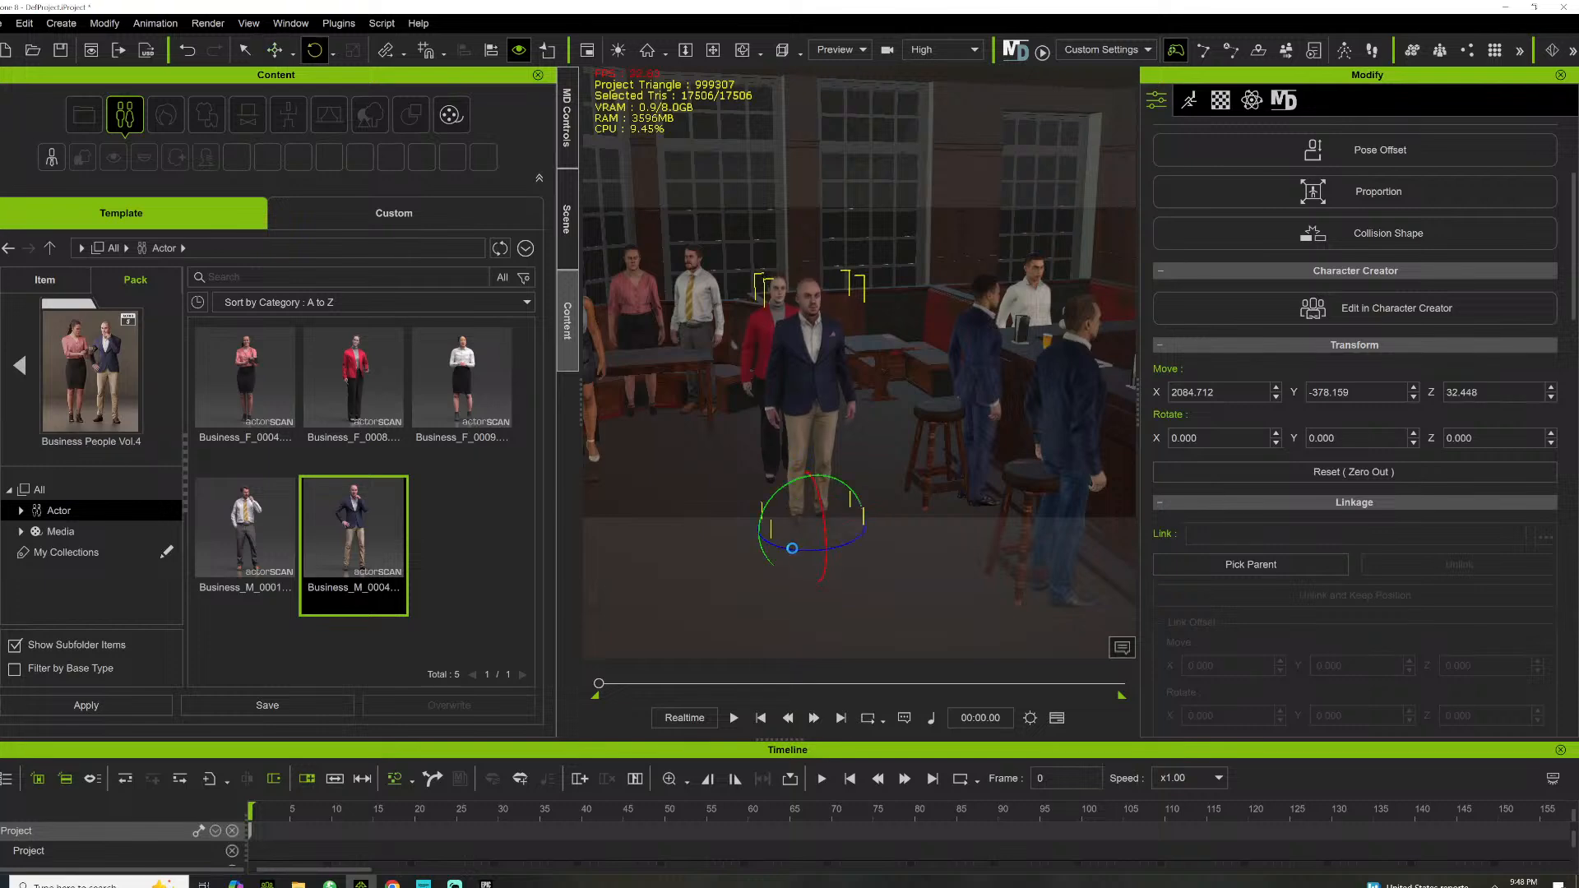
{"action": "left_click_drag", "start_coordinate": [791, 548], "coordinate": [651, 539]}
Open the Street People Vol.4 pack in the actor library to show its characters
{"action": "left_click", "coordinate": [713, 50]}
{"action": "left_click_drag", "start_coordinate": [709, 346], "coordinate": [919, 409]}
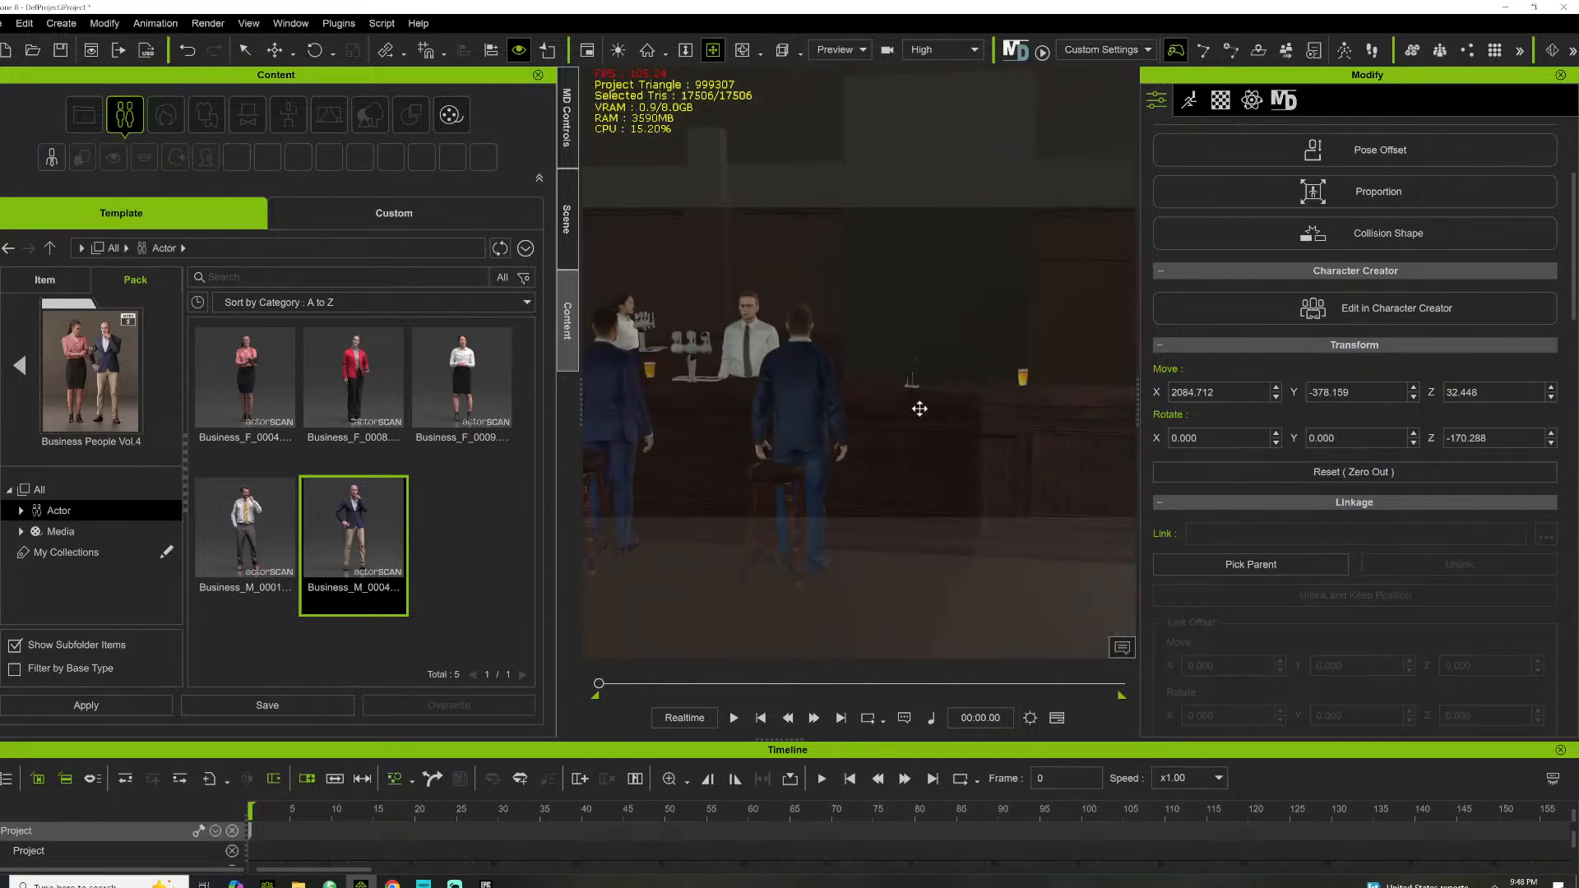
{"action": "scroll", "coordinate": [919, 409], "scroll_direction": "up", "scroll_amount": 3}
{"action": "left_click_drag", "start_coordinate": [821, 335], "coordinate": [1102, 187]}
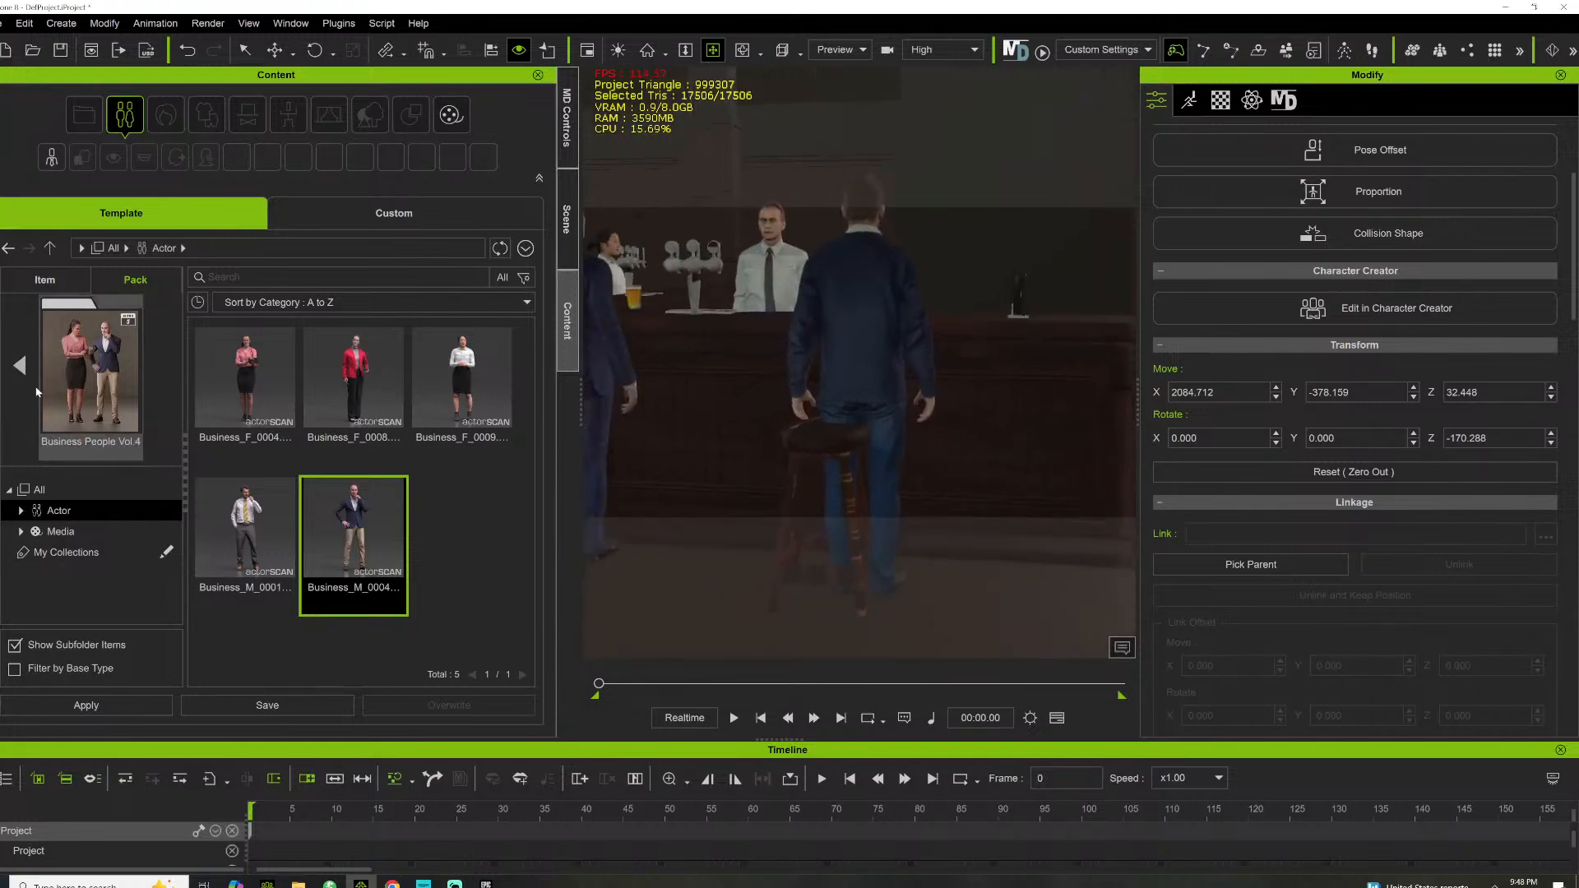
{"action": "left_click", "coordinate": [25, 384]}
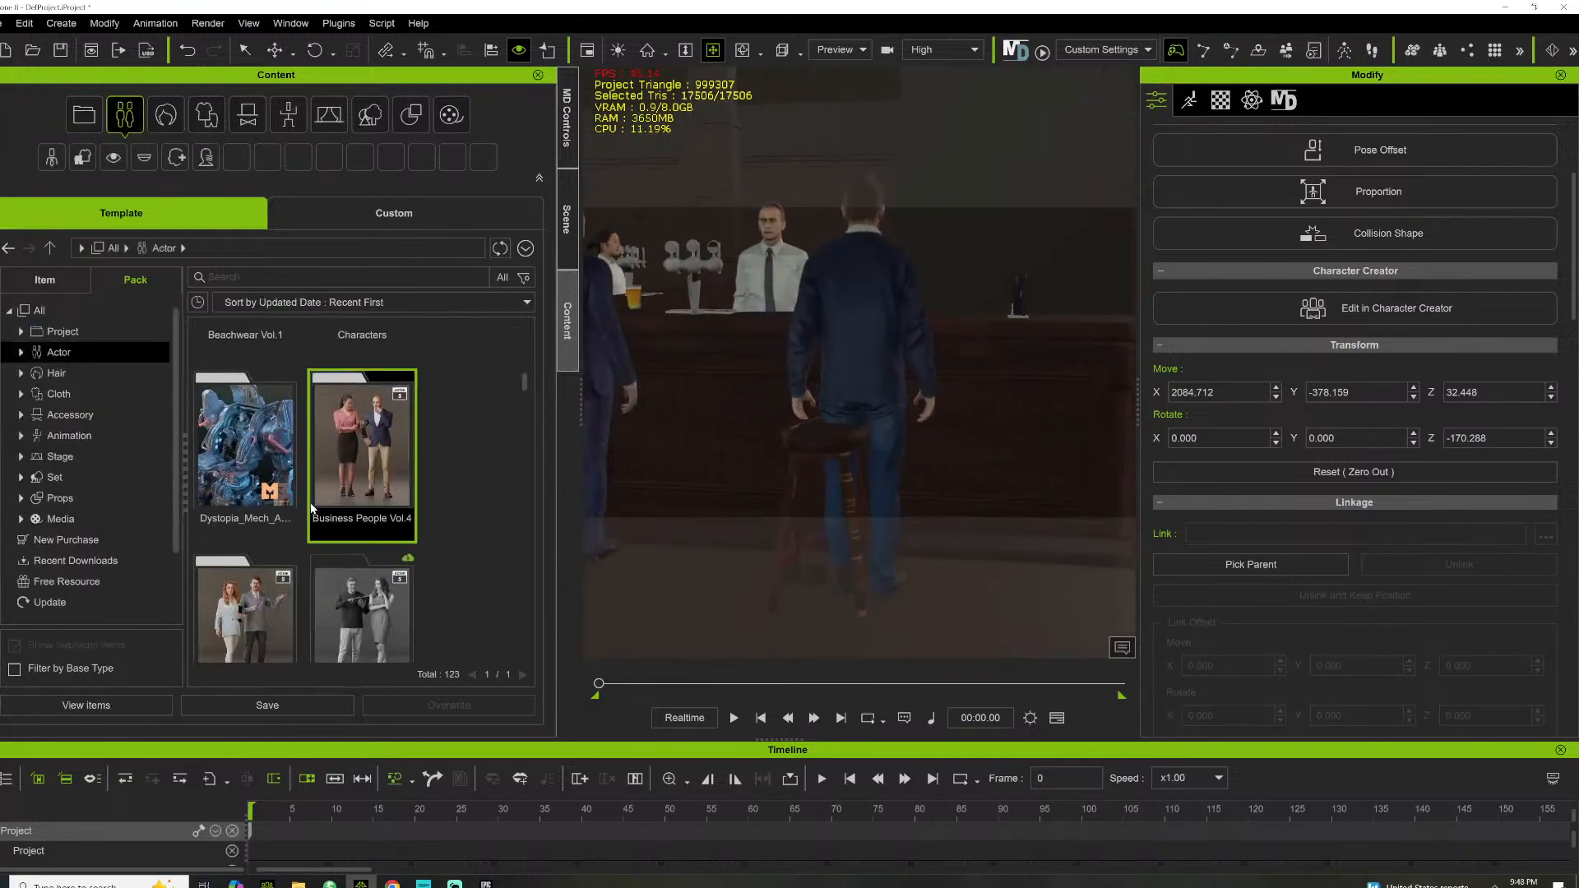
{"action": "scroll", "coordinate": [312, 508], "scroll_direction": "down", "scroll_amount": 5}
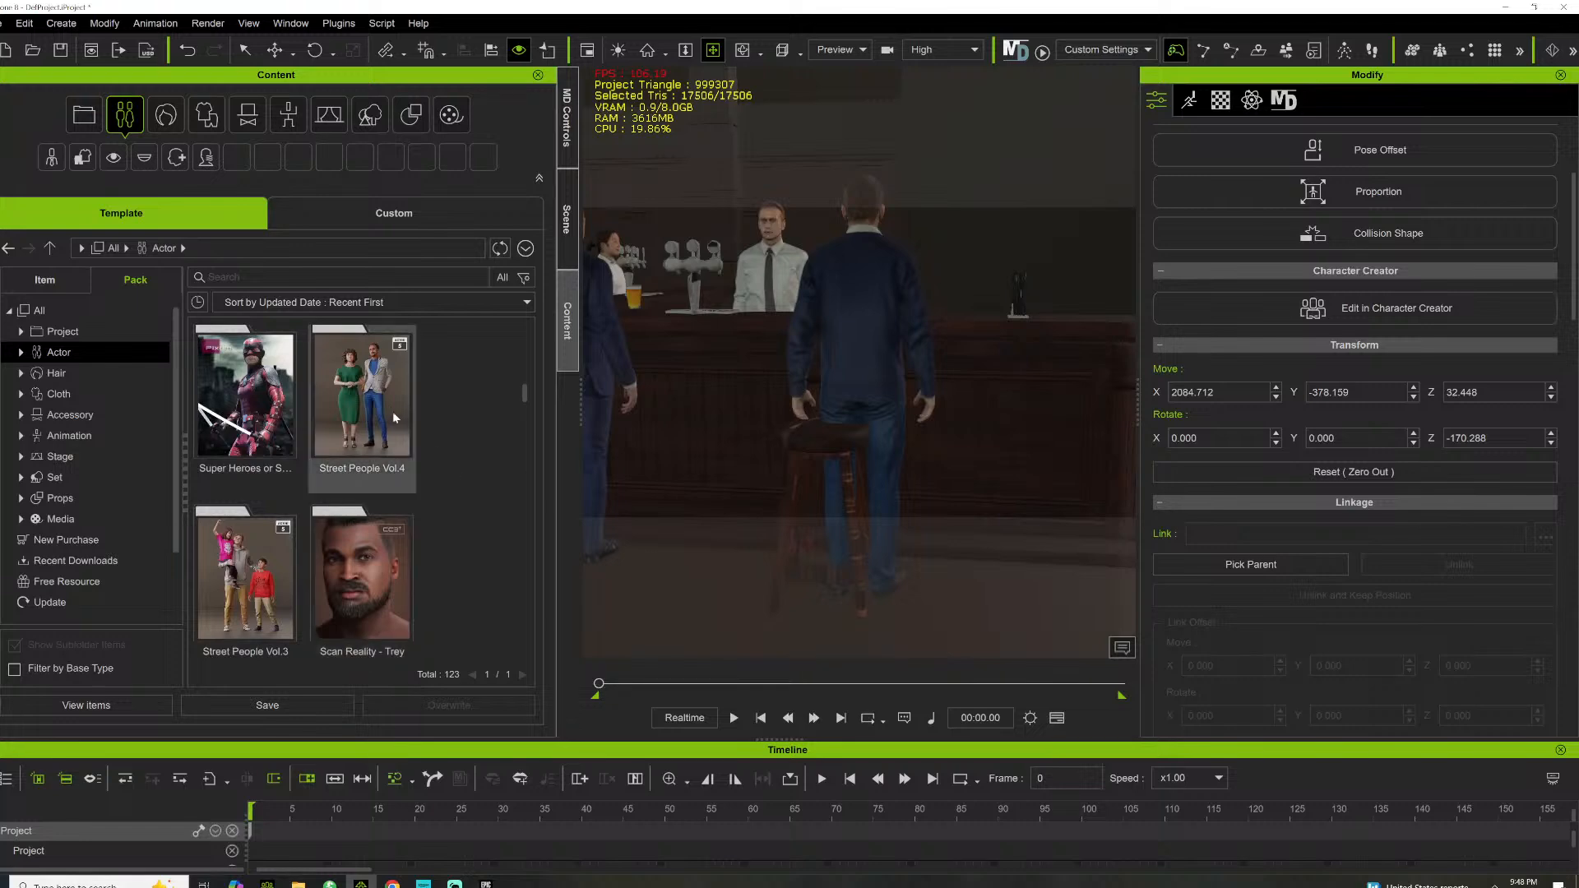
{"action": "double_click", "coordinate": [393, 415]}
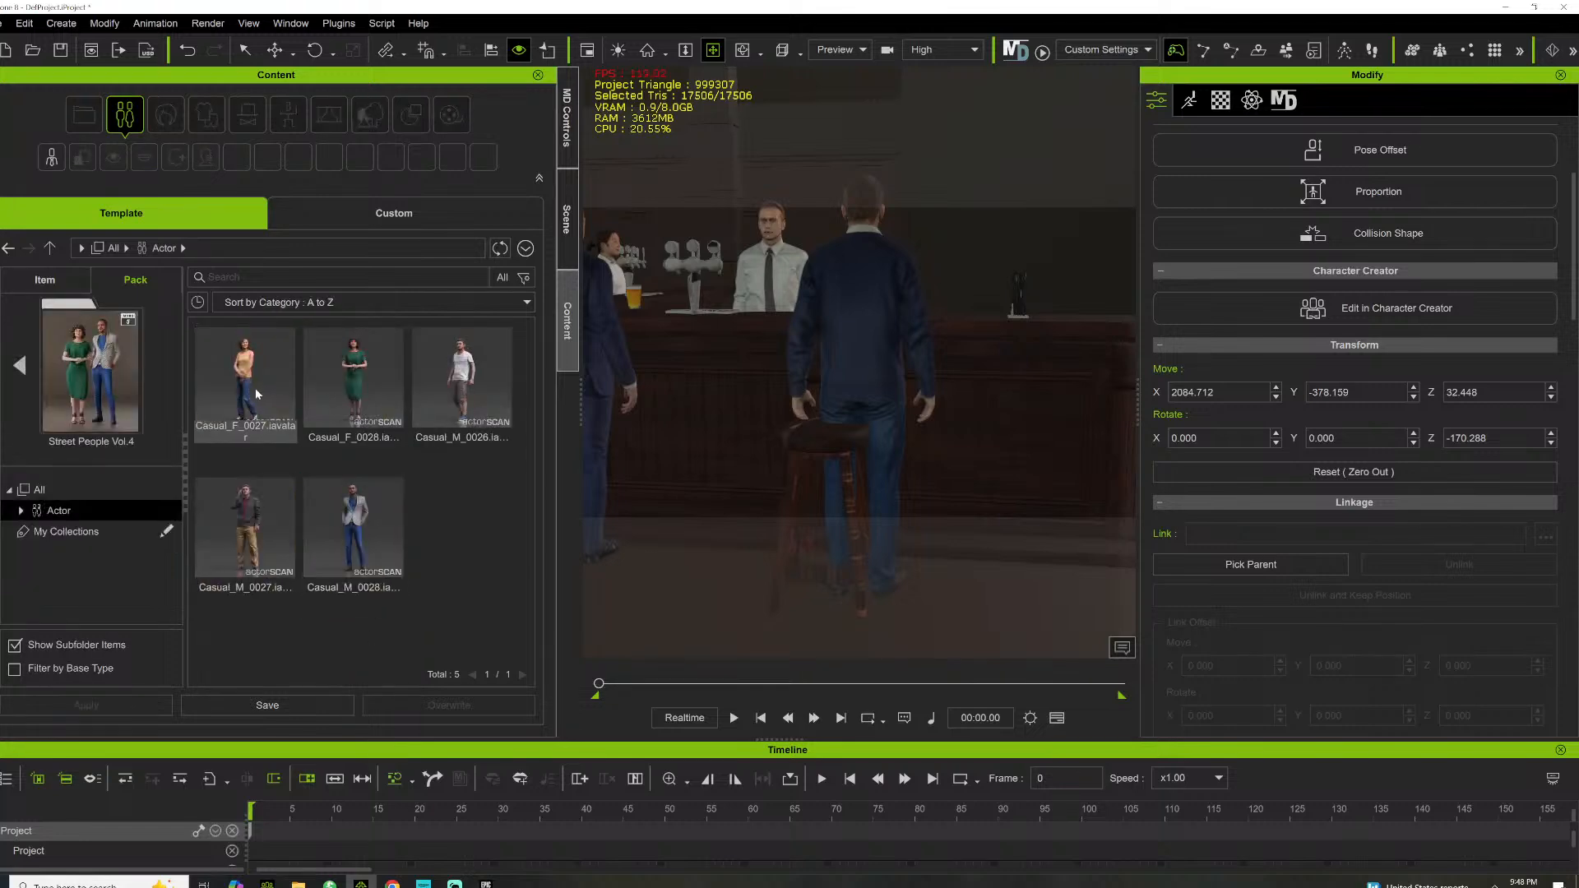
Add the Casual_F_0027 character at the bar, raised to Z about 33.4, turned about 96.1 degrees, at X about 2203.6 and Y about -630.8
{"action": "left_click_drag", "start_coordinate": [256, 394], "coordinate": [1056, 643]}
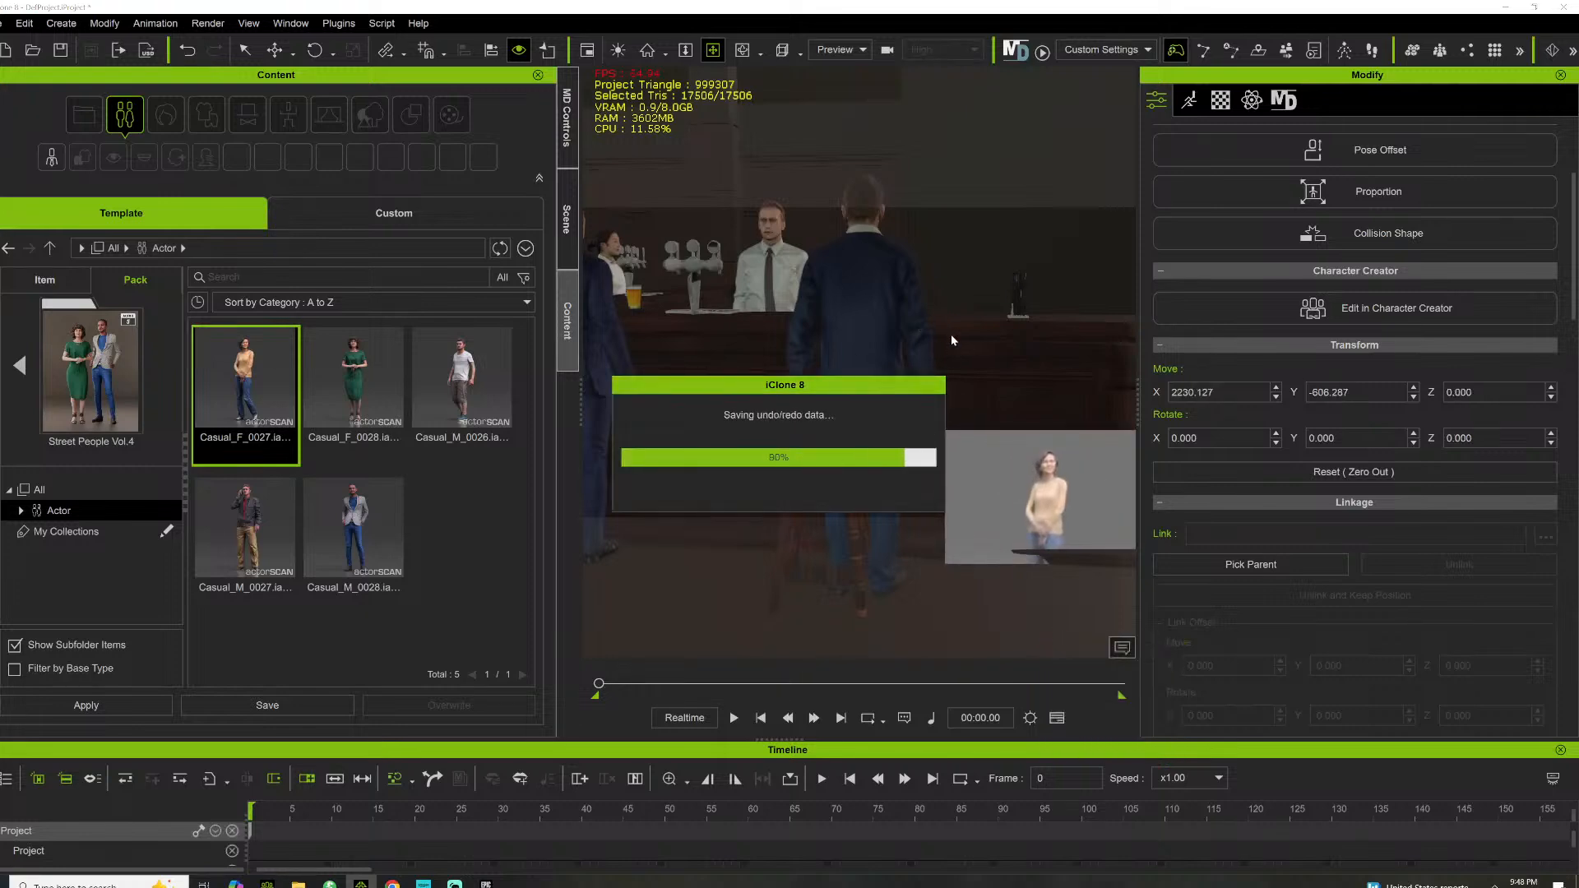
{"action": "left_click_drag", "start_coordinate": [955, 321], "coordinate": [755, 342]}
{"action": "right_click_drag", "start_coordinate": [755, 342], "coordinate": [856, 498]}
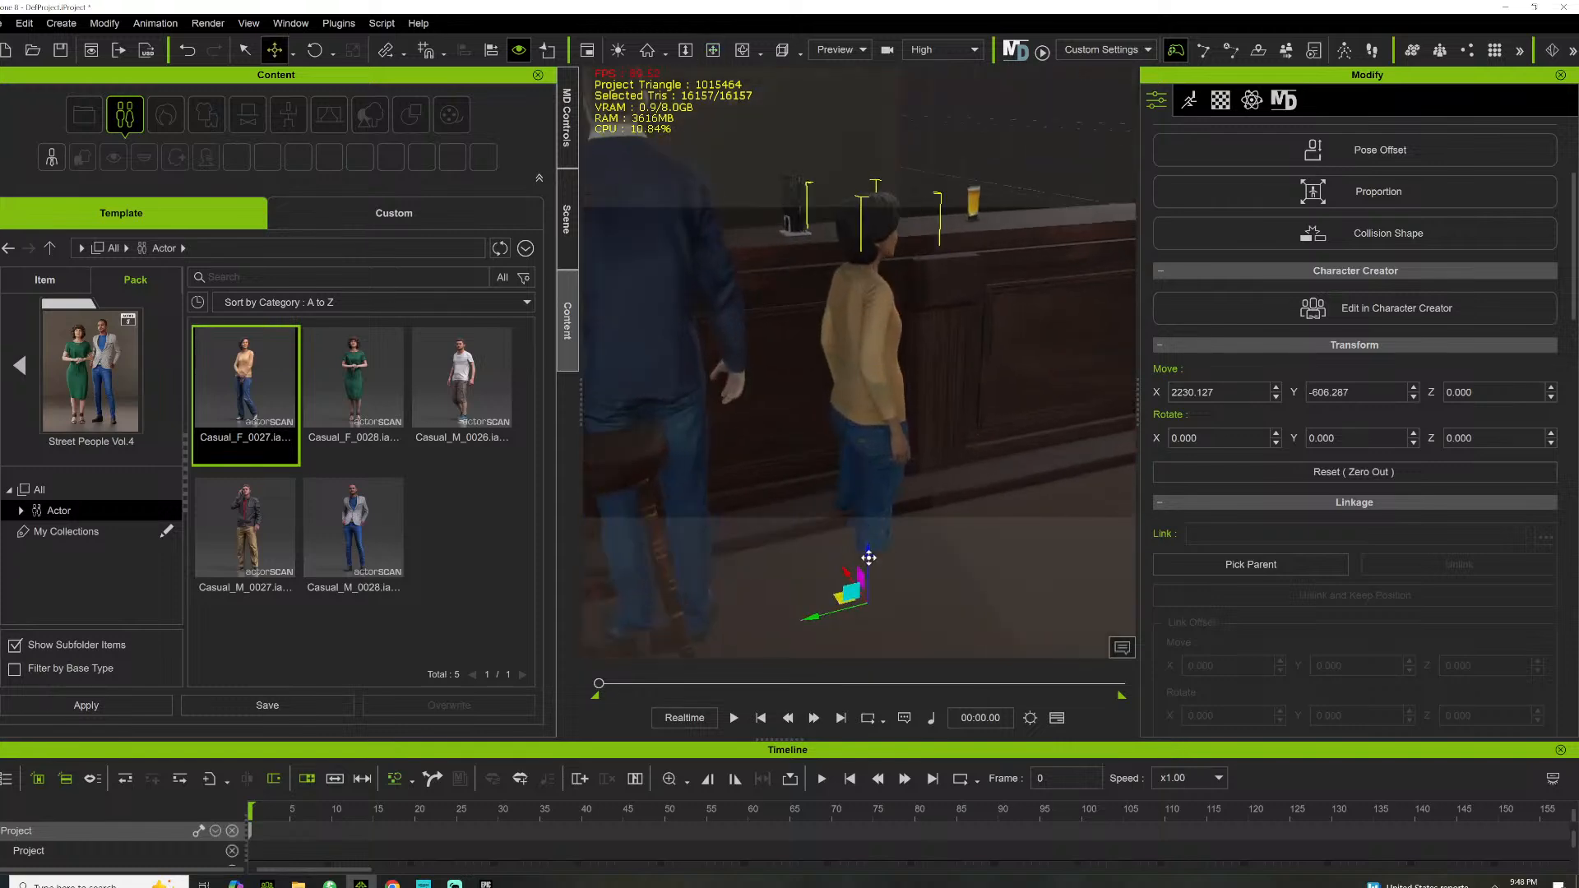
{"action": "left_click_drag", "start_coordinate": [868, 558], "coordinate": [865, 486]}
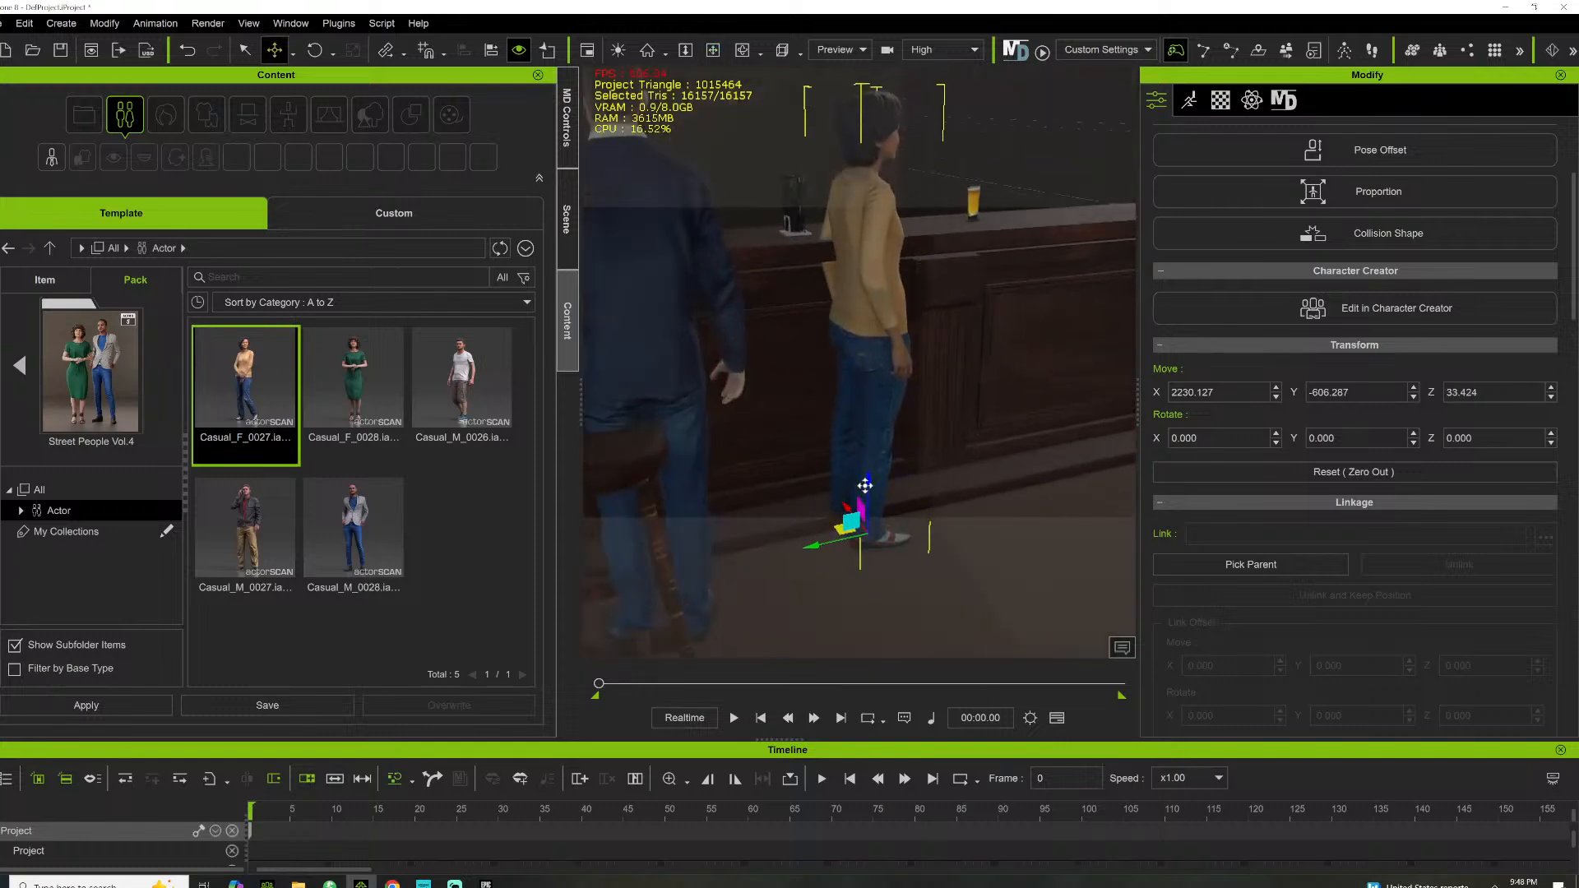
{"action": "key", "text": "e"}
{"action": "mouse_move", "coordinate": [914, 556]}
{"action": "left_mouse_down"}
{"action": "mouse_move", "coordinate": [941, 581]}
{"action": "mouse_move", "coordinate": [884, 577]}
{"action": "mouse_move", "coordinate": [873, 592]}
{"action": "mouse_move", "coordinate": [908, 578]}
{"action": "left_mouse_up"}
{"action": "key", "text": "w"}
{"action": "scroll", "coordinate": [816, 353], "scroll_direction": "down", "scroll_amount": 5}
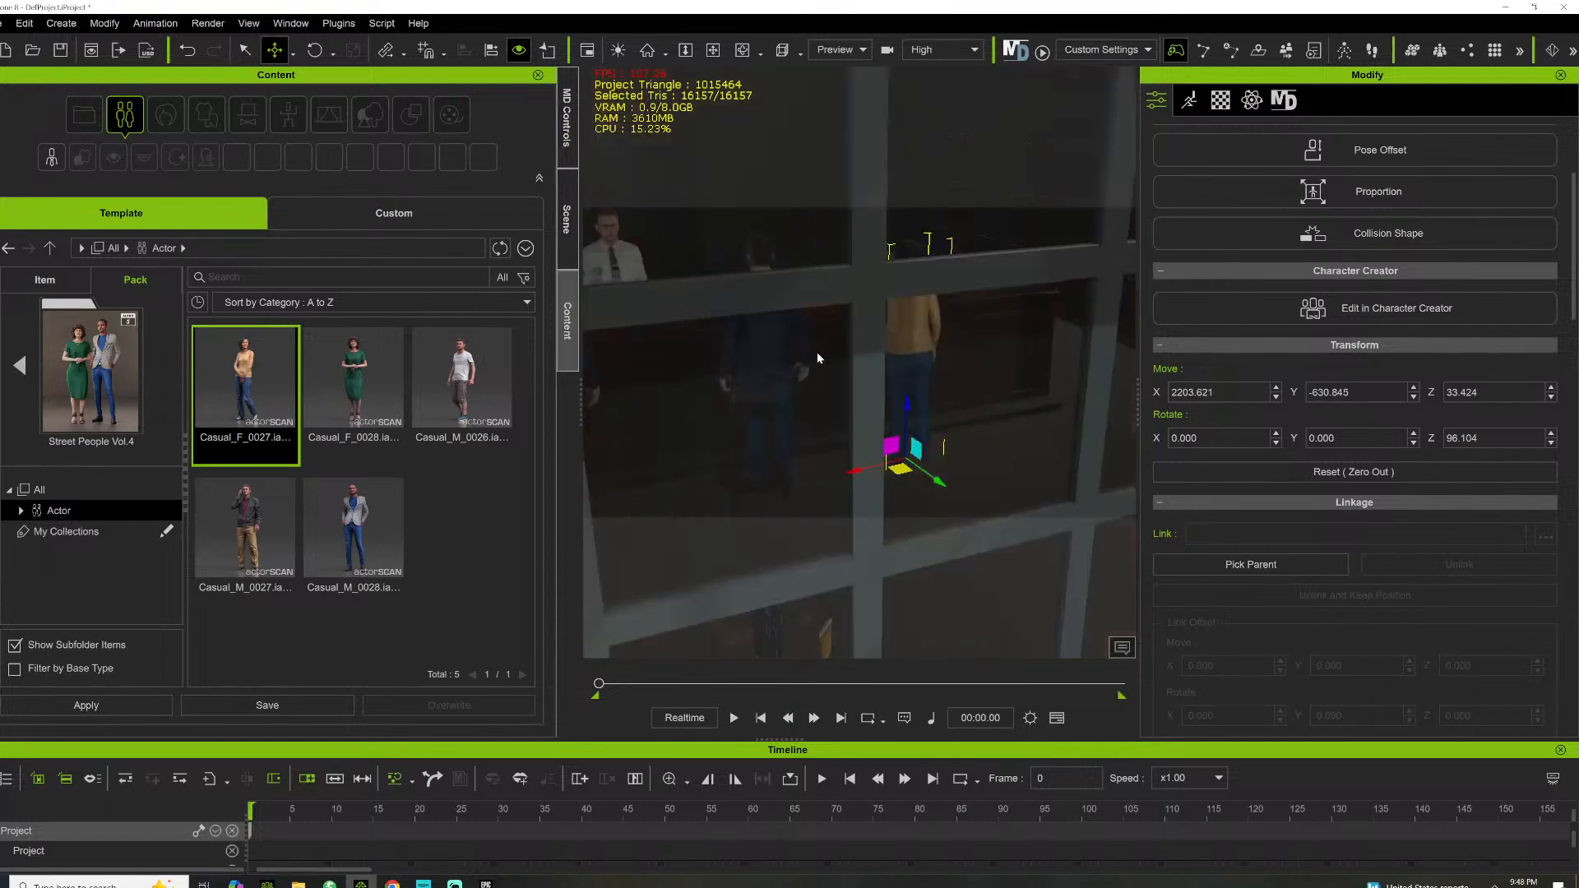
Examine the character placement through the pub's front entrance and windows, and from inside near the bar
{"action": "left_click", "coordinate": [716, 53]}
{"action": "left_click_drag", "start_coordinate": [851, 273], "coordinate": [687, 310]}
{"action": "scroll", "coordinate": [685, 298], "scroll_direction": "down", "scroll_amount": 4}
{"action": "scroll", "coordinate": [685, 298], "scroll_direction": "down", "scroll_amount": 5}
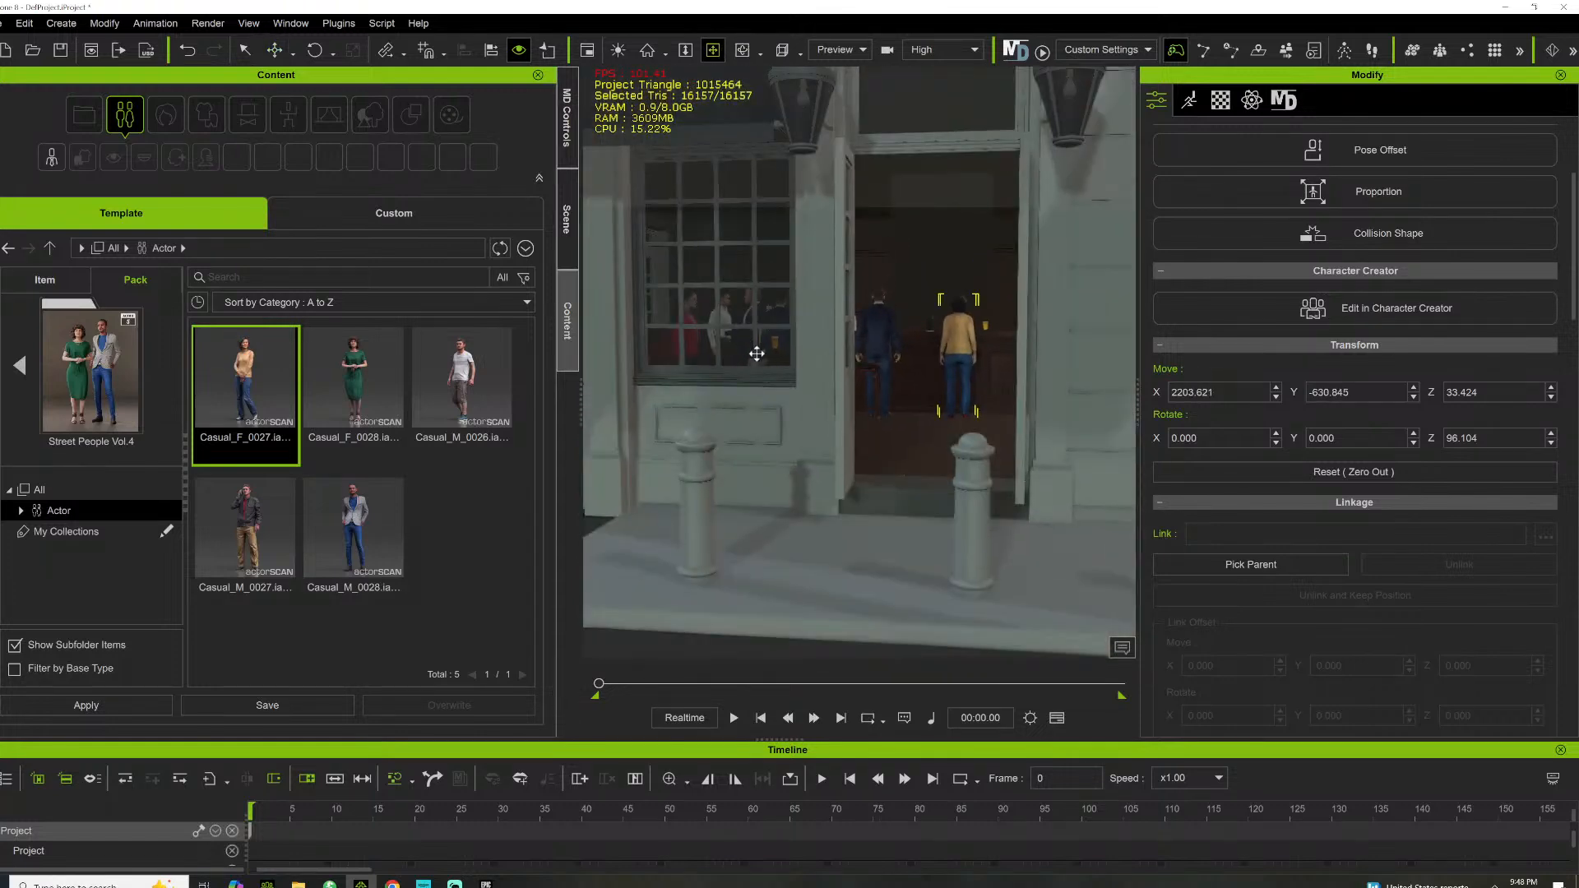
{"action": "left_click_drag", "start_coordinate": [754, 352], "coordinate": [859, 350]}
{"action": "right_click_drag", "start_coordinate": [859, 349], "coordinate": [786, 328]}
{"action": "scroll", "coordinate": [789, 306], "scroll_direction": "up", "scroll_amount": 6}
{"action": "scroll", "coordinate": [789, 304], "scroll_direction": "up", "scroll_amount": 4}
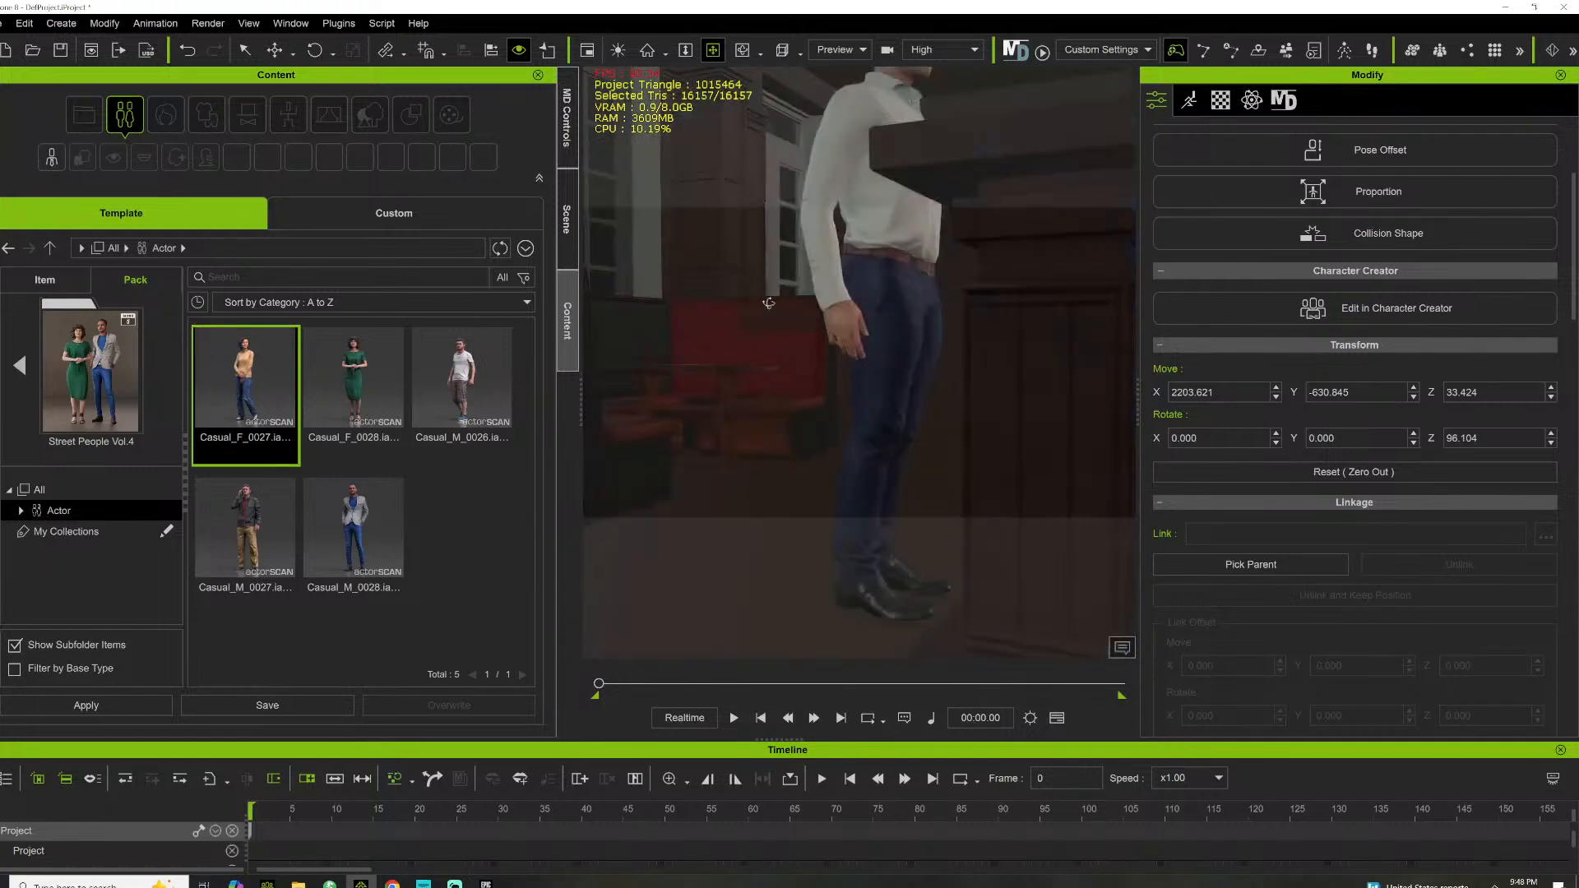
{"action": "left_click_drag", "start_coordinate": [770, 304], "coordinate": [754, 394]}
{"action": "left_click_drag", "start_coordinate": [827, 564], "coordinate": [881, 169]}
Add the Casual_F_0028 character beside the booth table under the windows and raise it to Z about 34.6
{"action": "right_click_drag", "start_coordinate": [818, 293], "coordinate": [833, 448]}
{"action": "left_click_drag", "start_coordinate": [832, 449], "coordinate": [1092, 345]}
{"action": "right_click_drag", "start_coordinate": [1093, 346], "coordinate": [688, 423]}
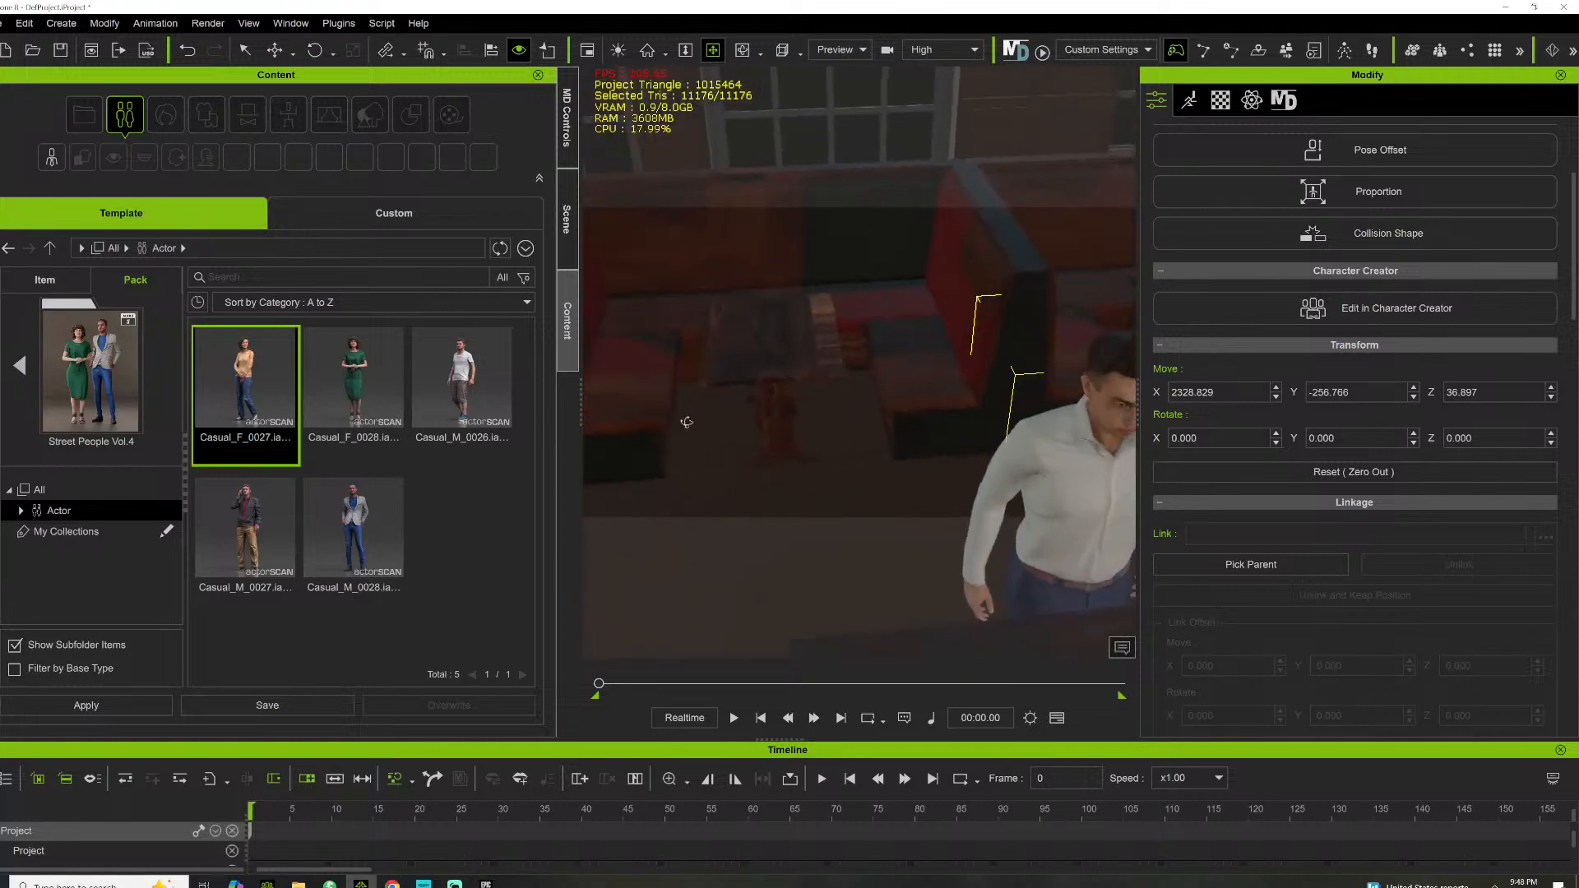
{"action": "left_click_drag", "start_coordinate": [714, 398], "coordinate": [1085, 463]}
{"action": "scroll", "coordinate": [778, 432], "scroll_direction": "up", "scroll_amount": 7}
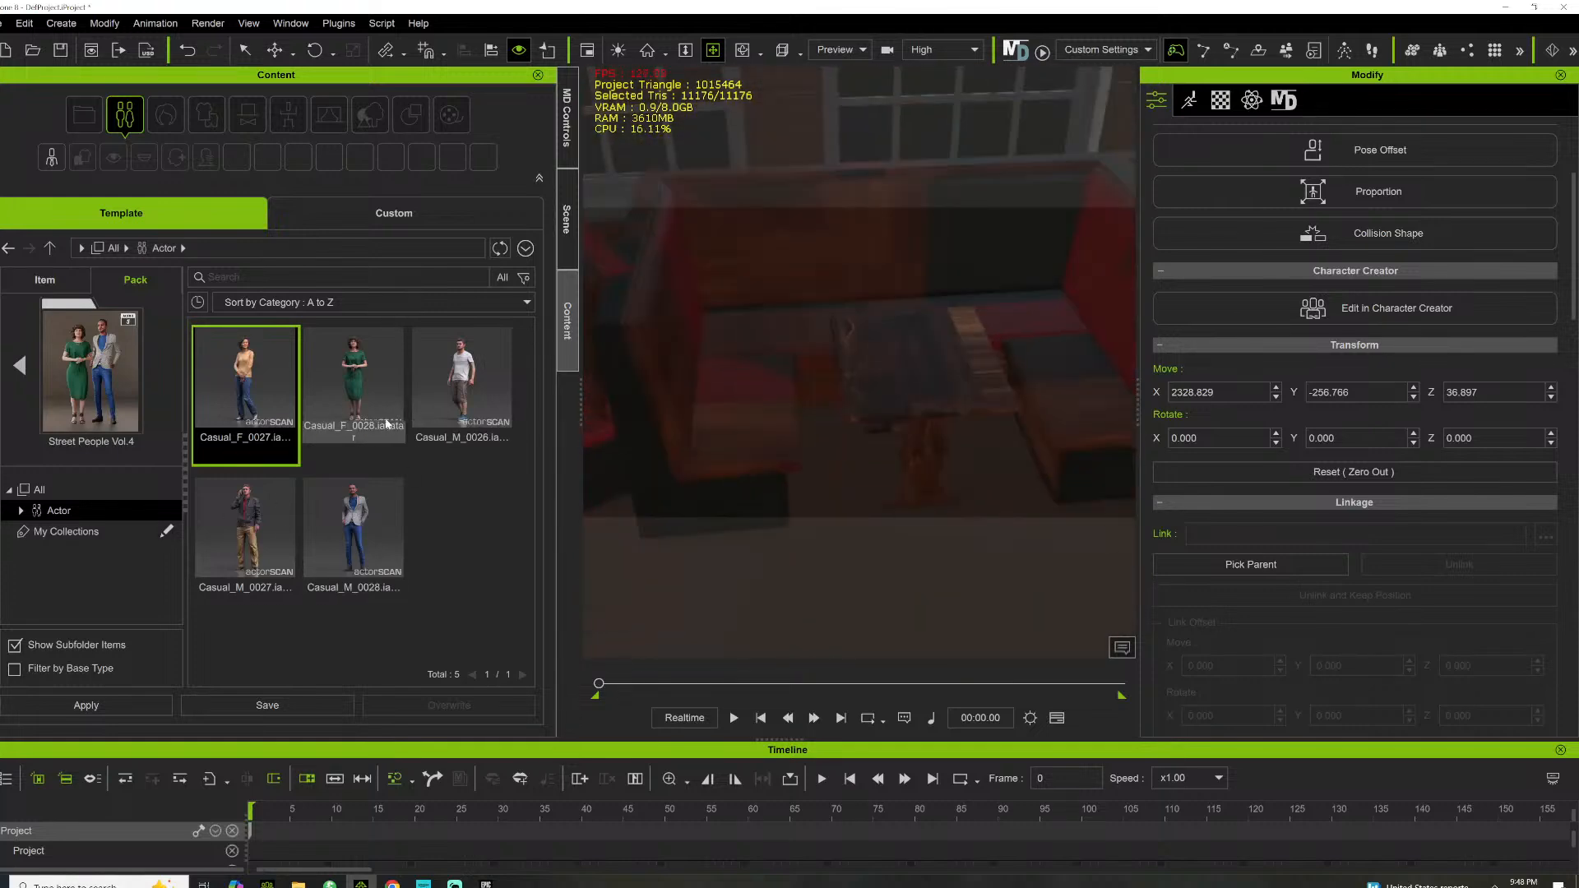
{"action": "left_click_drag", "start_coordinate": [353, 387], "coordinate": [798, 556]}
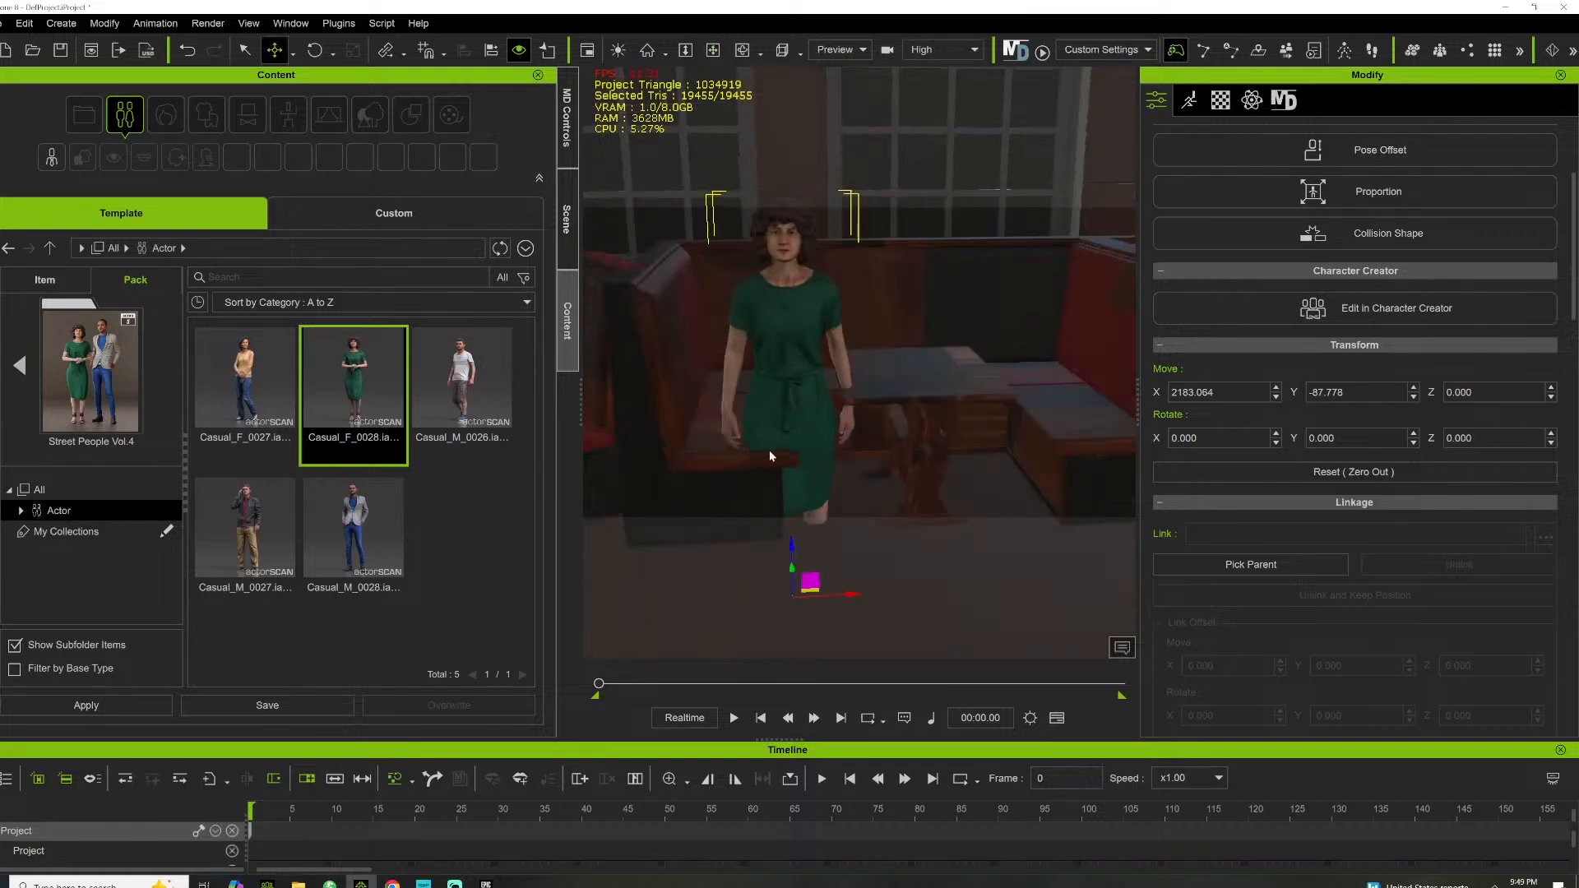
{"action": "left_click_drag", "start_coordinate": [797, 546], "coordinate": [777, 475]}
Rotate Casual_F_0028 to about 86.3 degrees on Z and move it to X about 2195.5, Y about -67.1 and Z about 35.5
{"action": "key", "text": "e"}
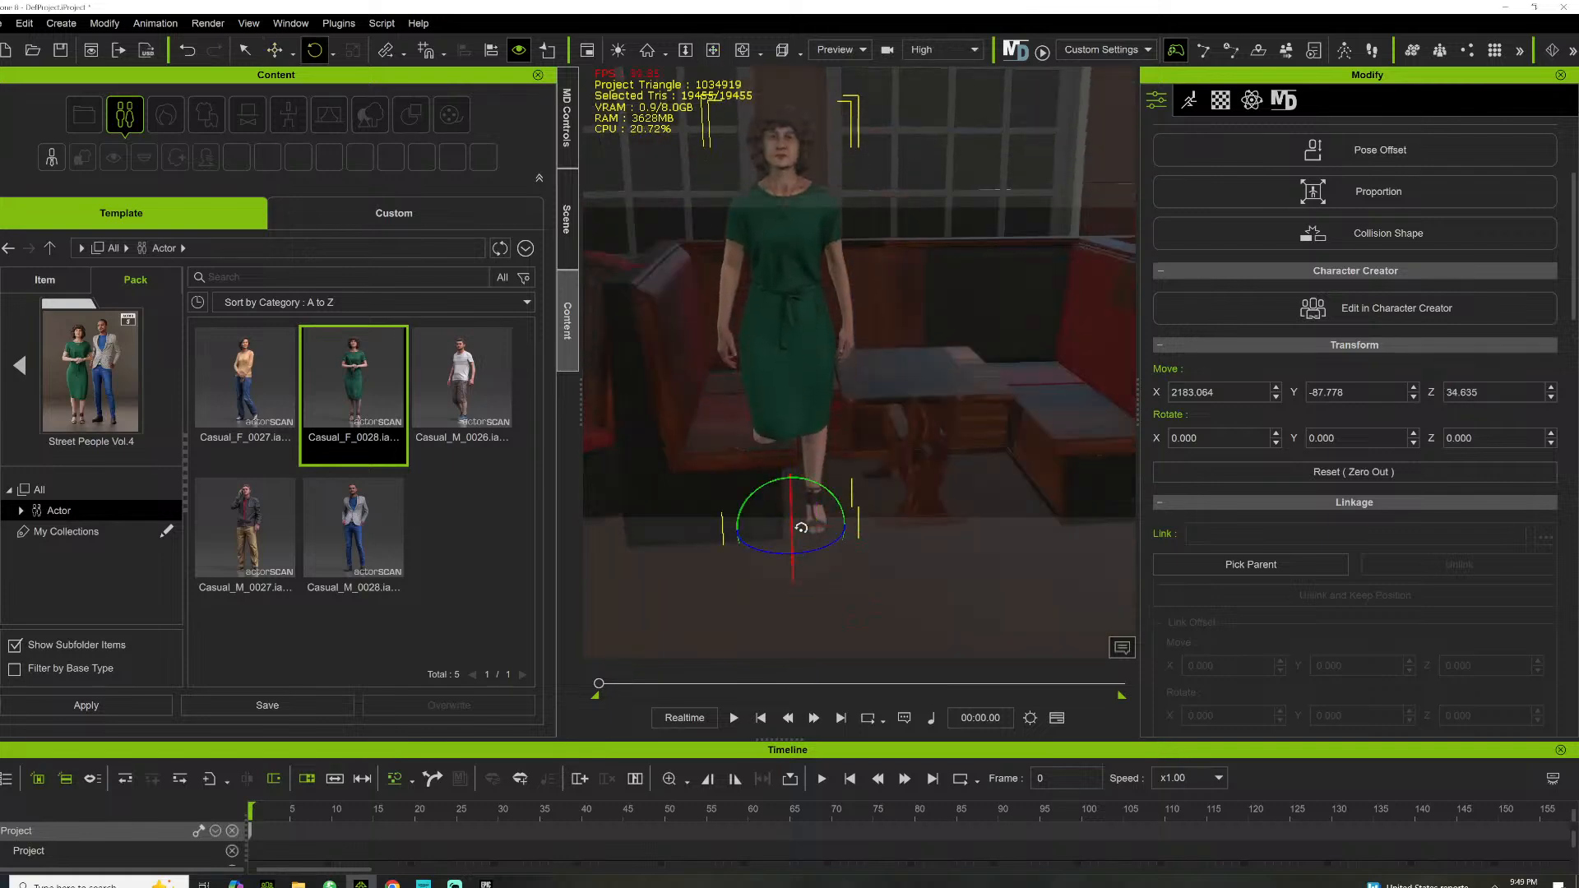
{"action": "left_click_drag", "start_coordinate": [810, 554], "coordinate": [885, 559]}
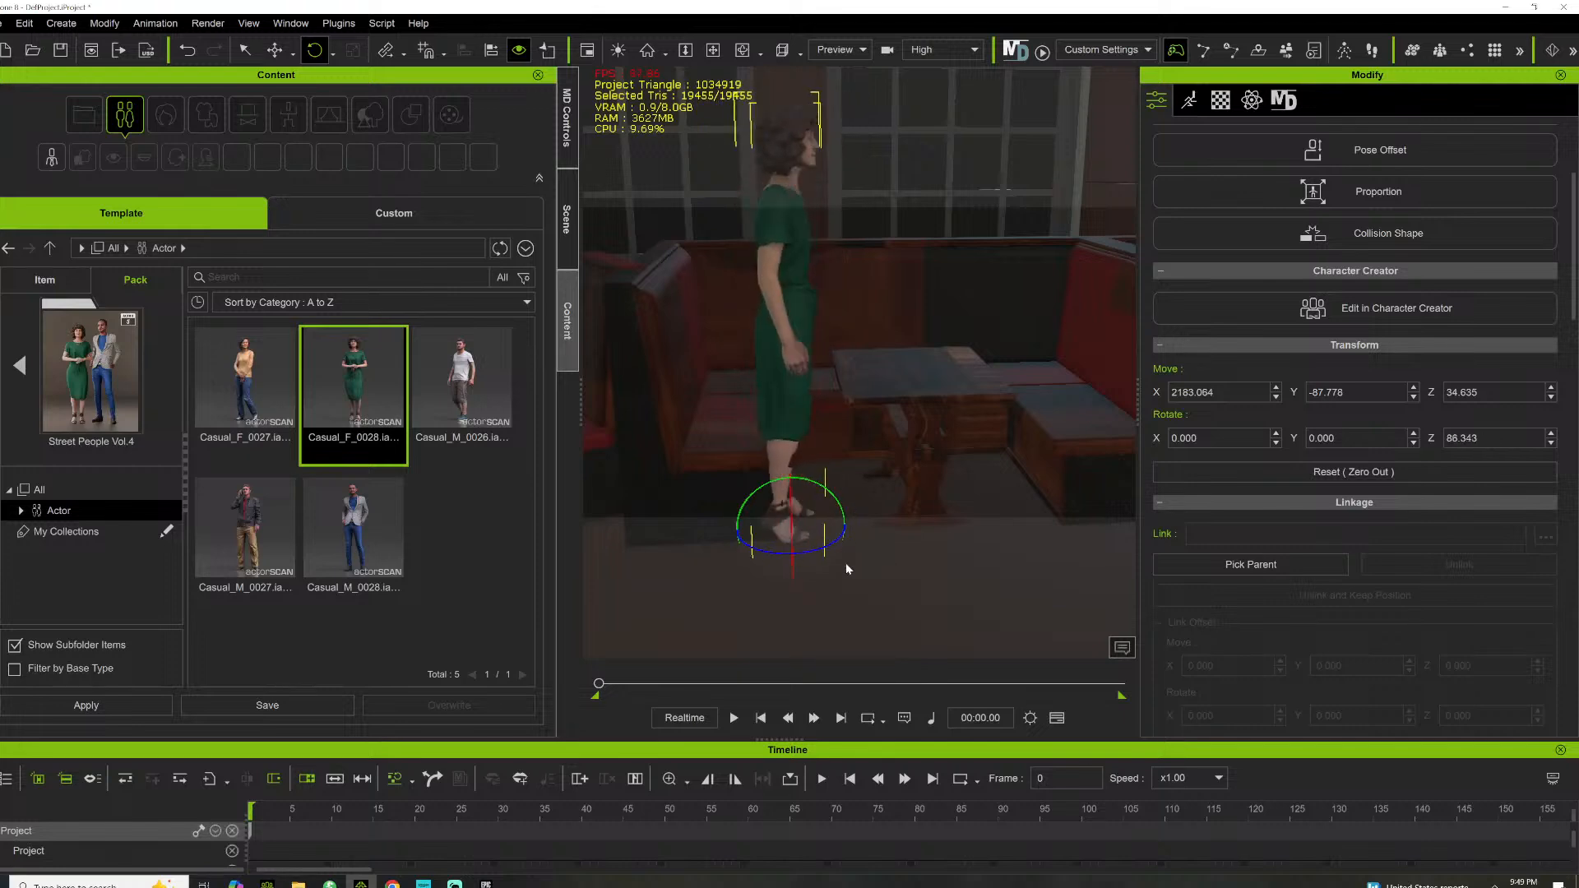
{"action": "key", "text": "w"}
{"action": "left_click_drag", "start_coordinate": [791, 503], "coordinate": [755, 511]}
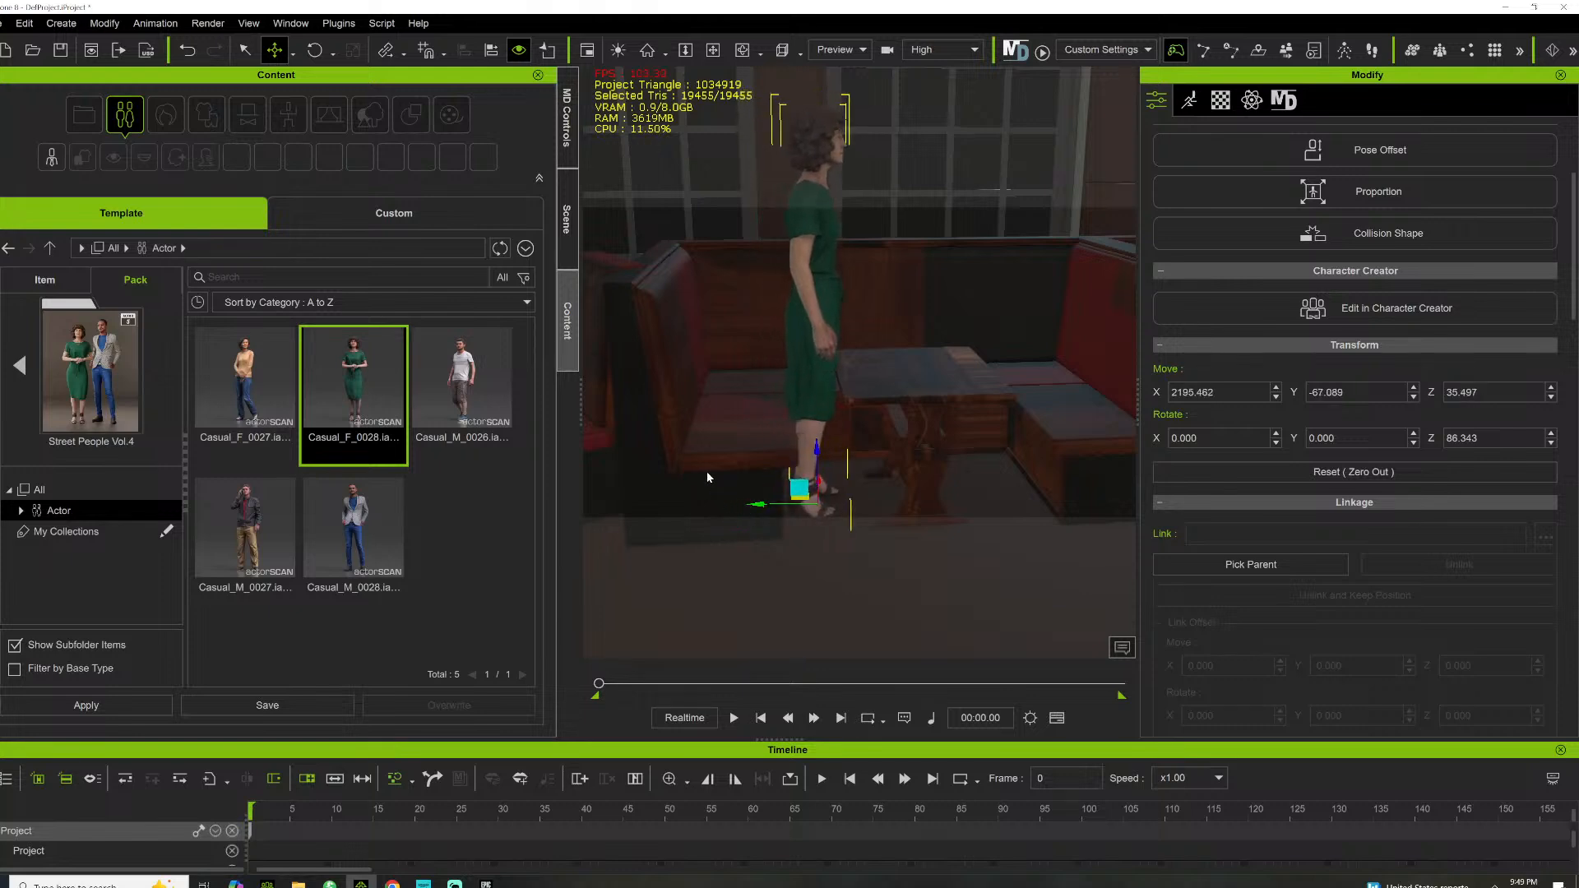
Add the Casual_M_0028 character facing the woman in green at the booth, raised to Z about 31.2 and turned to about -95.3 degrees
{"action": "left_click", "coordinate": [489, 359]}
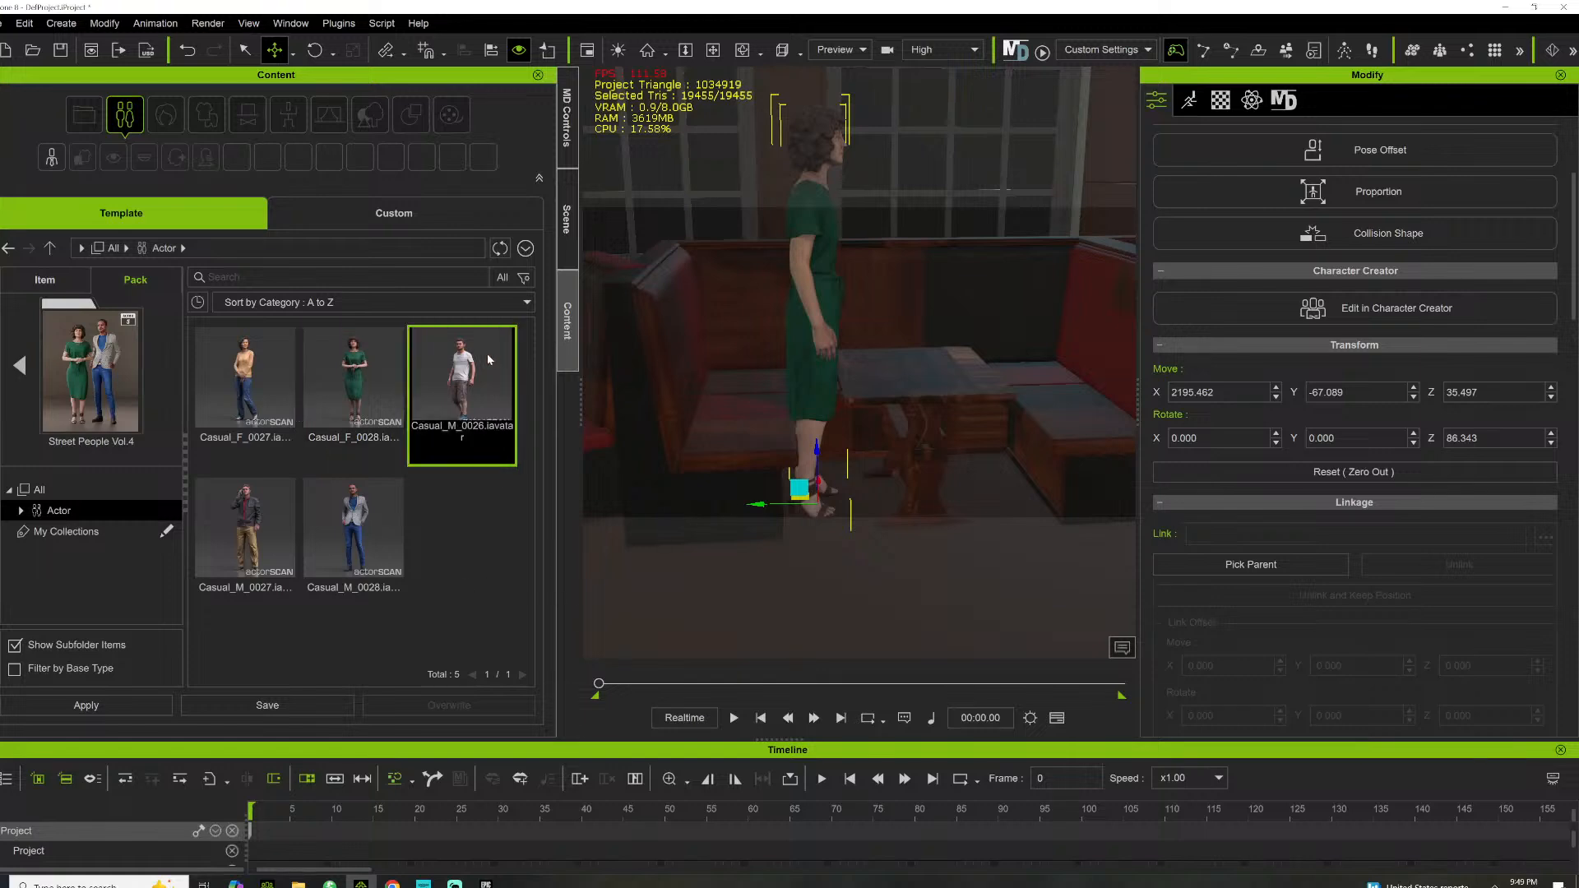
{"action": "left_click_drag", "start_coordinate": [366, 549], "coordinate": [1005, 570]}
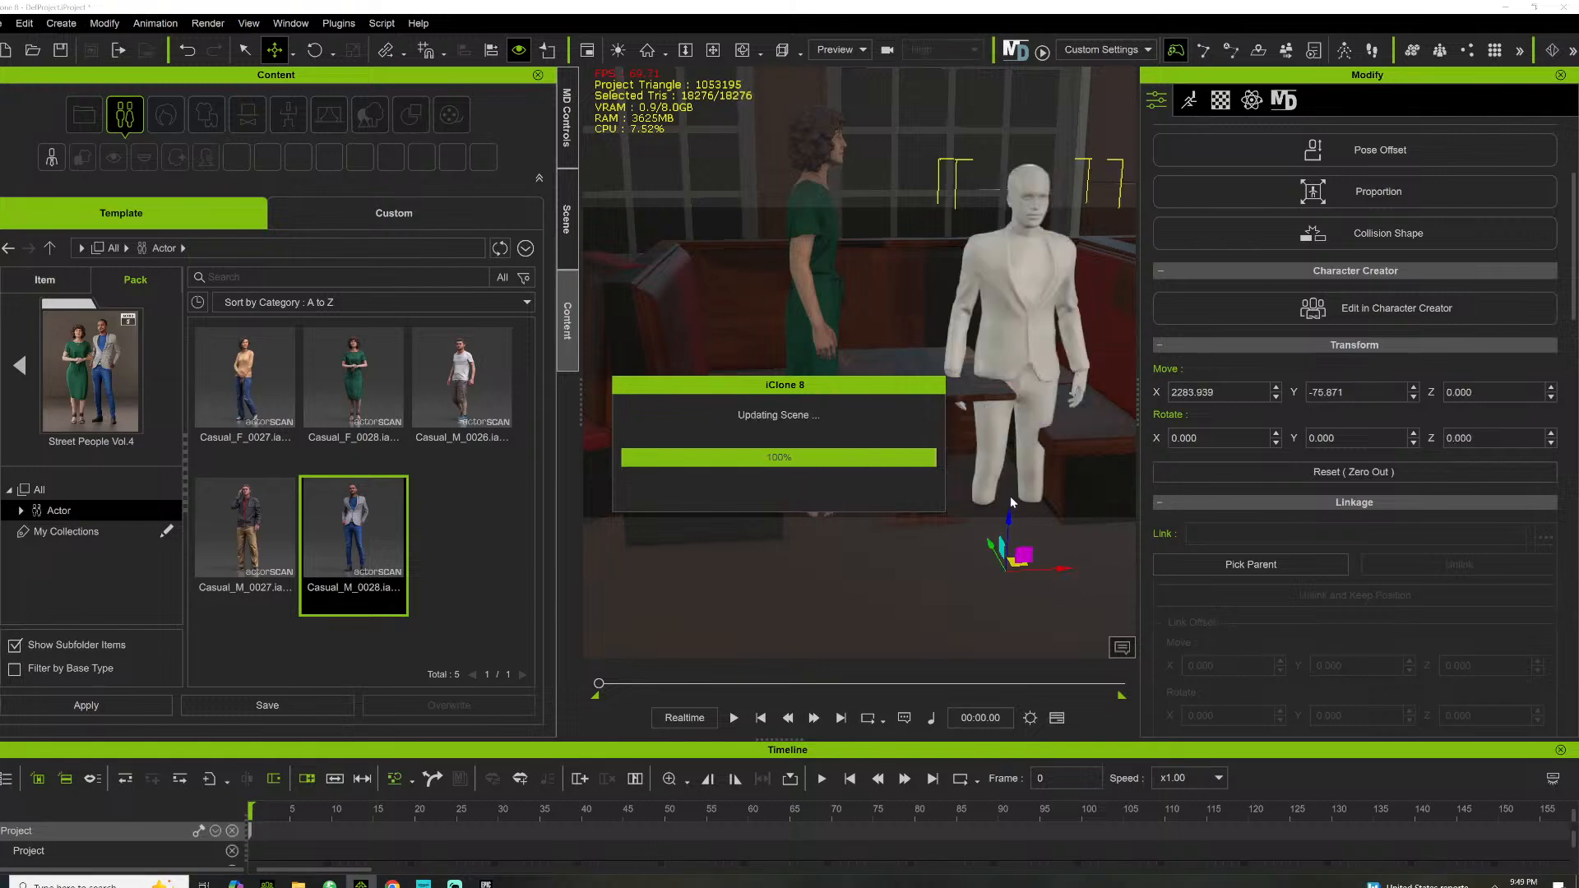
{"action": "left_click_drag", "start_coordinate": [1004, 517], "coordinate": [1030, 462]}
{"action": "key", "text": "e"}
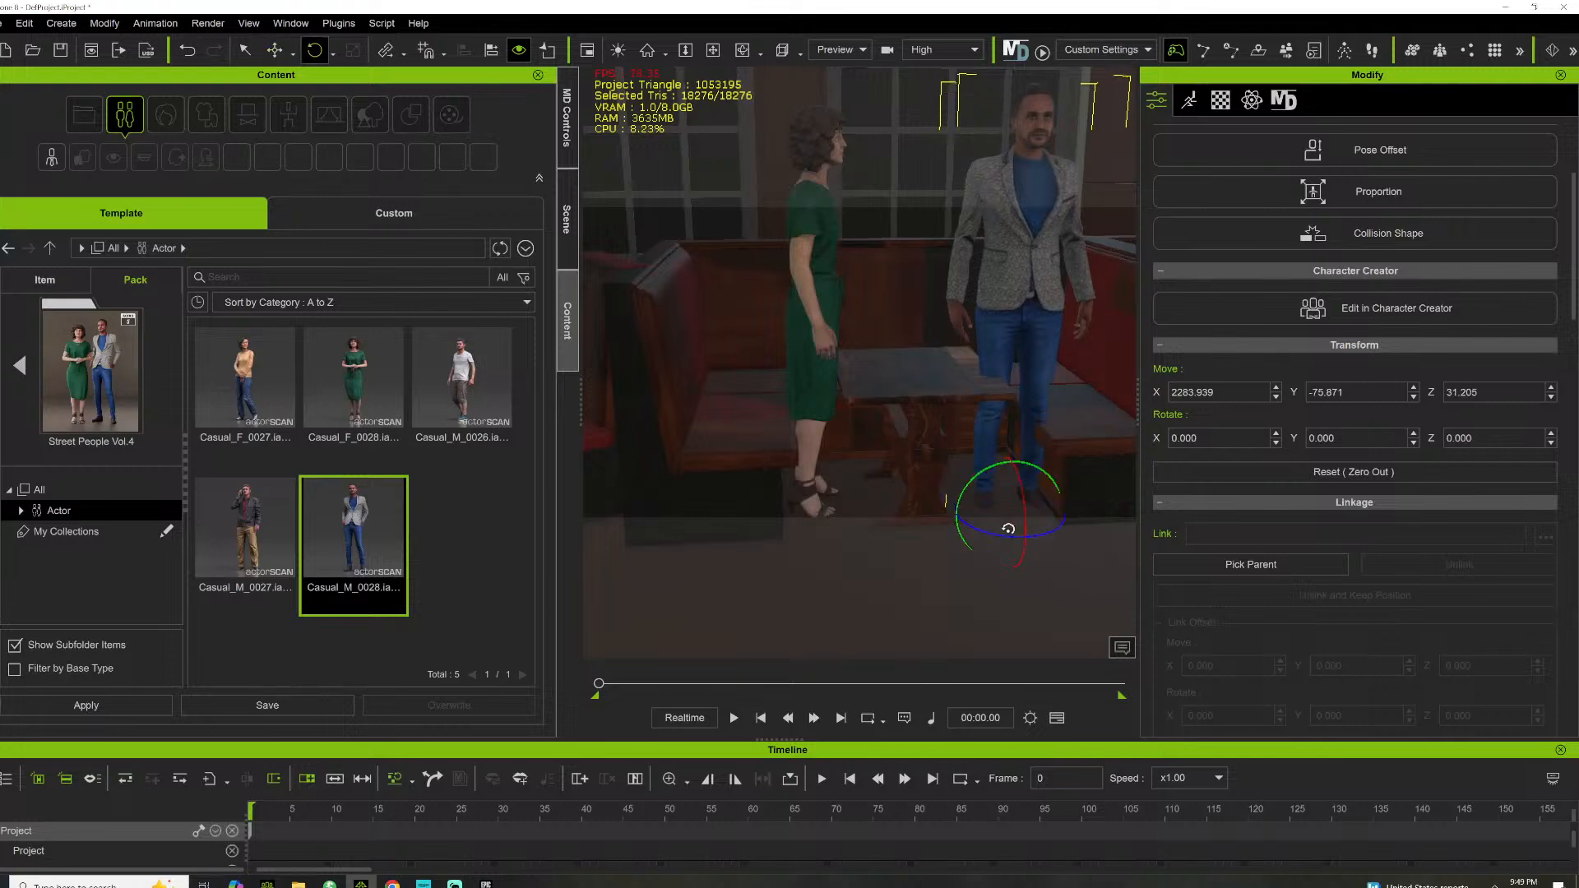
{"action": "left_click_drag", "start_coordinate": [1011, 536], "coordinate": [925, 530]}
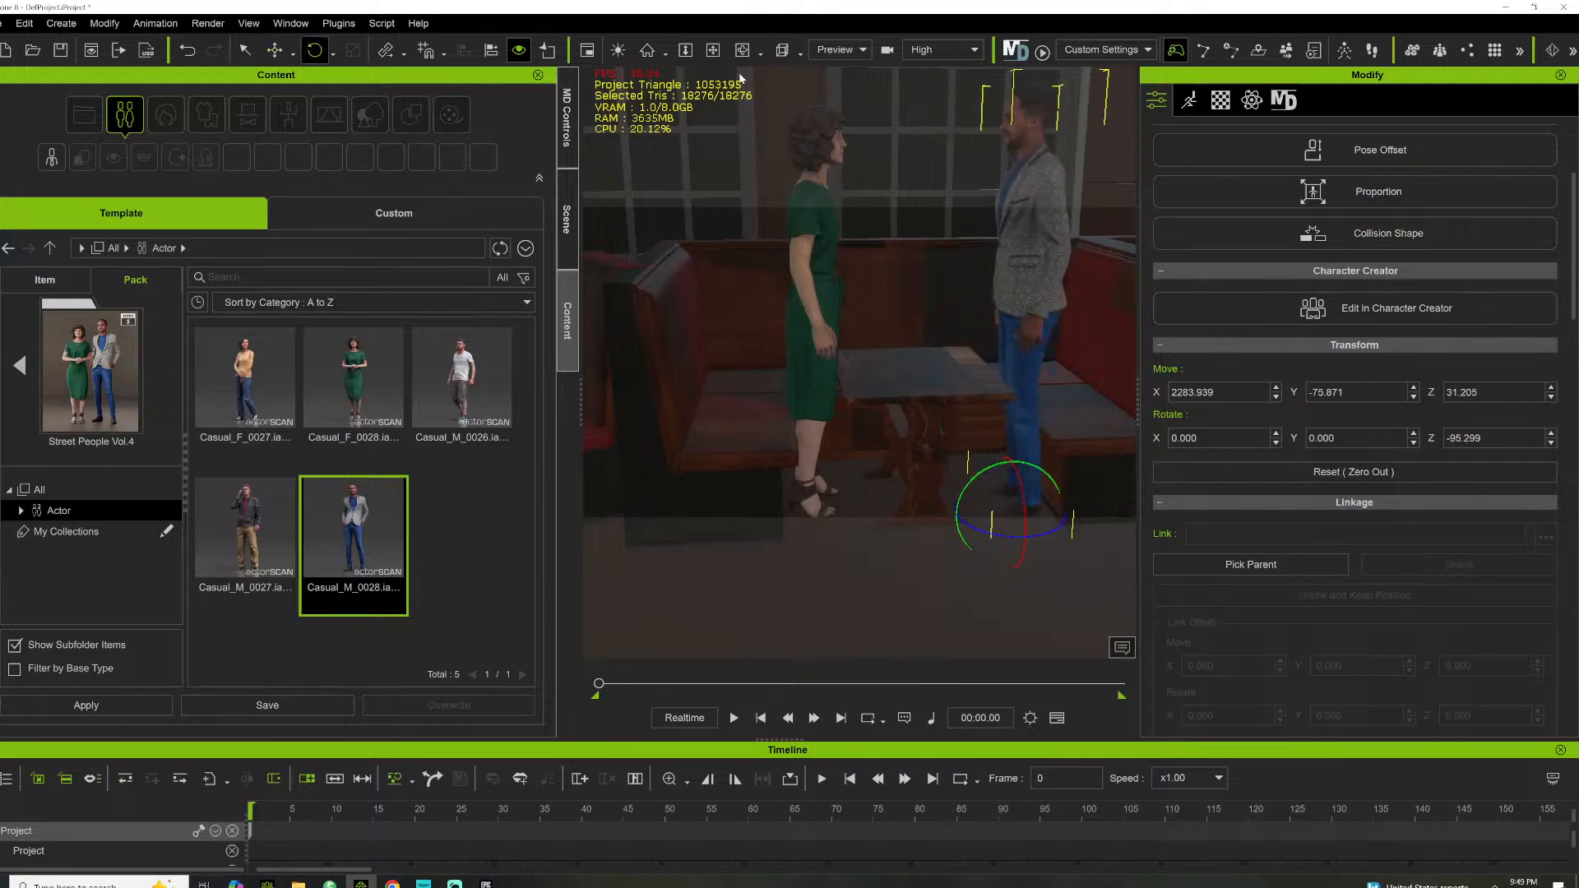
Examine the character placement from the bar, through the outside windows, and around the booths by the wall
{"action": "left_click", "coordinate": [713, 51]}
{"action": "scroll", "coordinate": [853, 307], "scroll_direction": "down", "scroll_amount": 5}
{"action": "left_click_drag", "start_coordinate": [803, 342], "coordinate": [561, 373]}
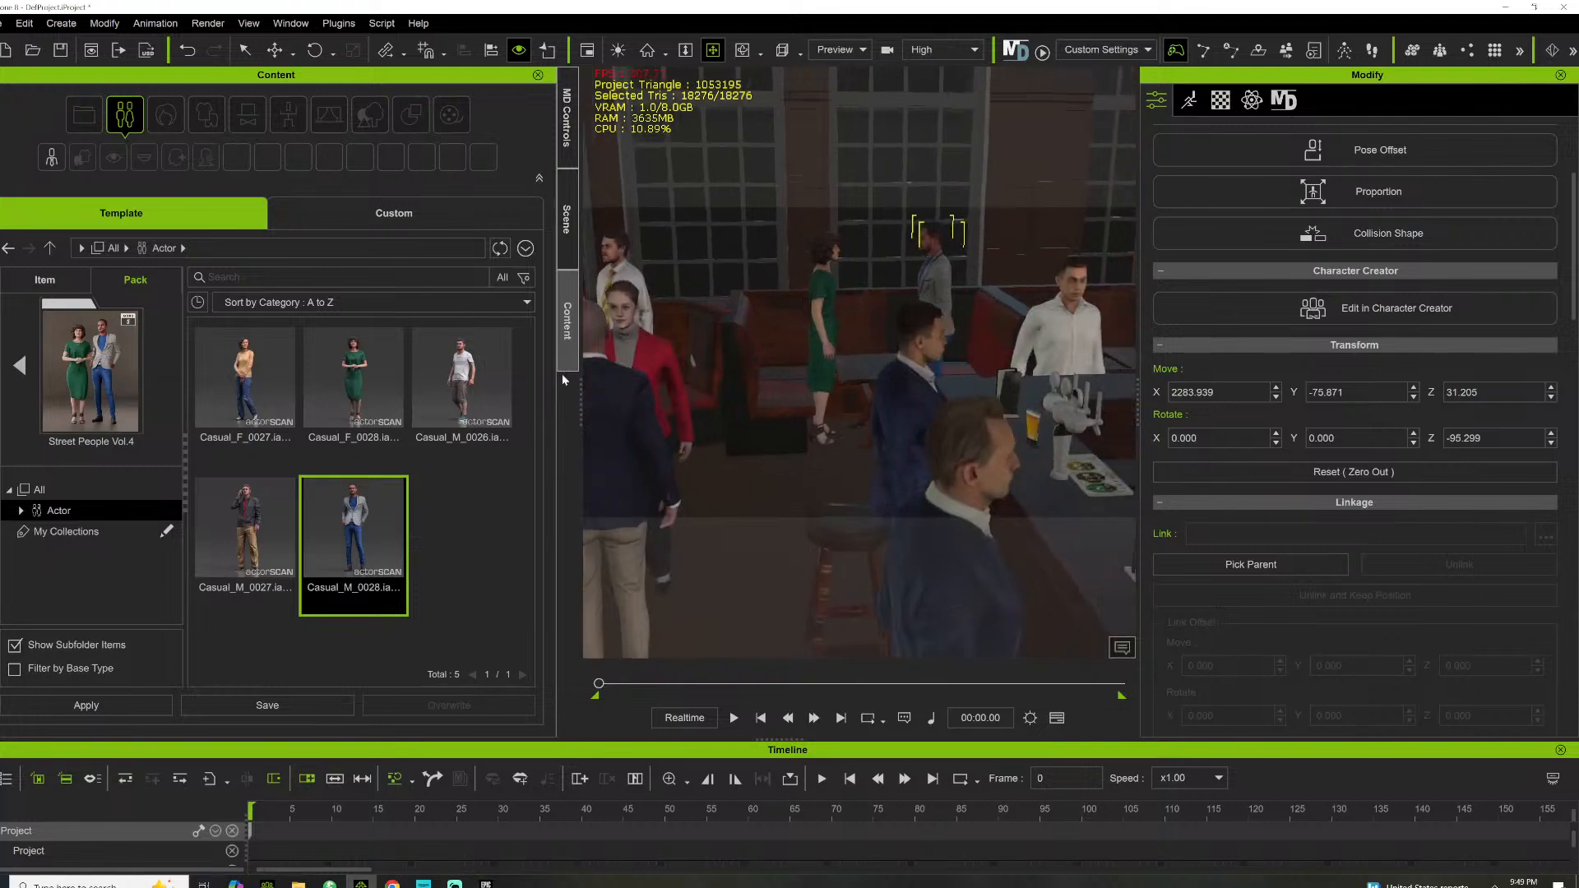
{"action": "scroll", "coordinate": [708, 358], "scroll_direction": "up", "scroll_amount": 2}
{"action": "right_click_drag", "start_coordinate": [771, 317], "coordinate": [903, 398]}
{"action": "scroll", "coordinate": [903, 399], "scroll_direction": "down", "scroll_amount": 7}
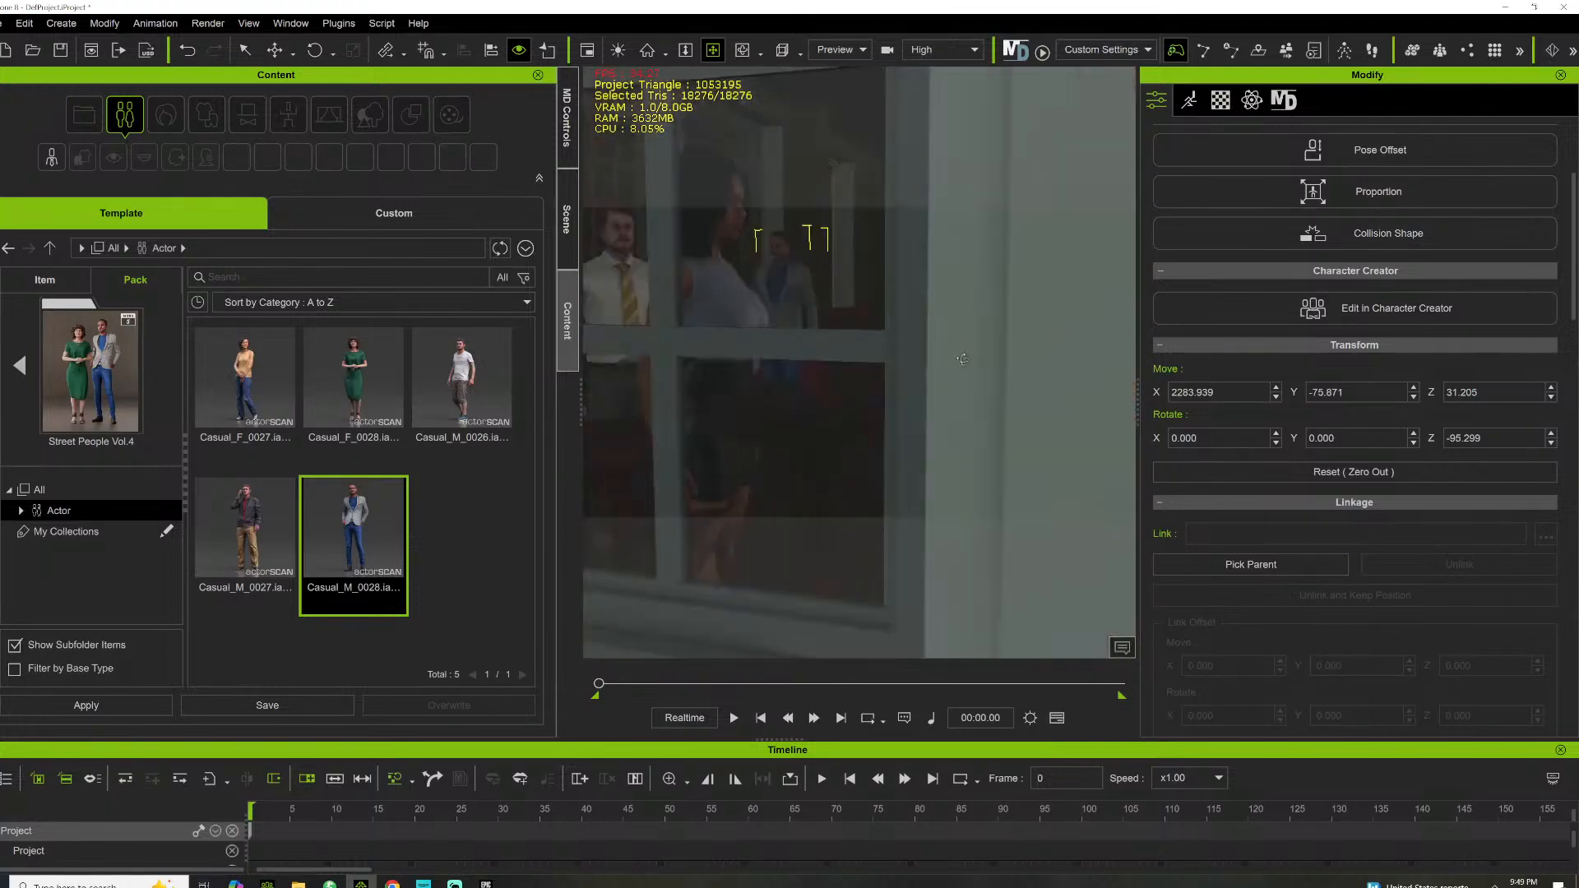
{"action": "scroll", "coordinate": [904, 399], "scroll_direction": "down", "scroll_amount": 3}
{"action": "left_click_drag", "start_coordinate": [951, 387], "coordinate": [698, 392]}
{"action": "scroll", "coordinate": [698, 391], "scroll_direction": "up", "scroll_amount": 2}
{"action": "right_click_drag", "start_coordinate": [698, 391], "coordinate": [751, 400]}
{"action": "scroll", "coordinate": [834, 353], "scroll_direction": "up", "scroll_amount": 4}
{"action": "left_click_drag", "start_coordinate": [800, 349], "coordinate": [857, 349]}
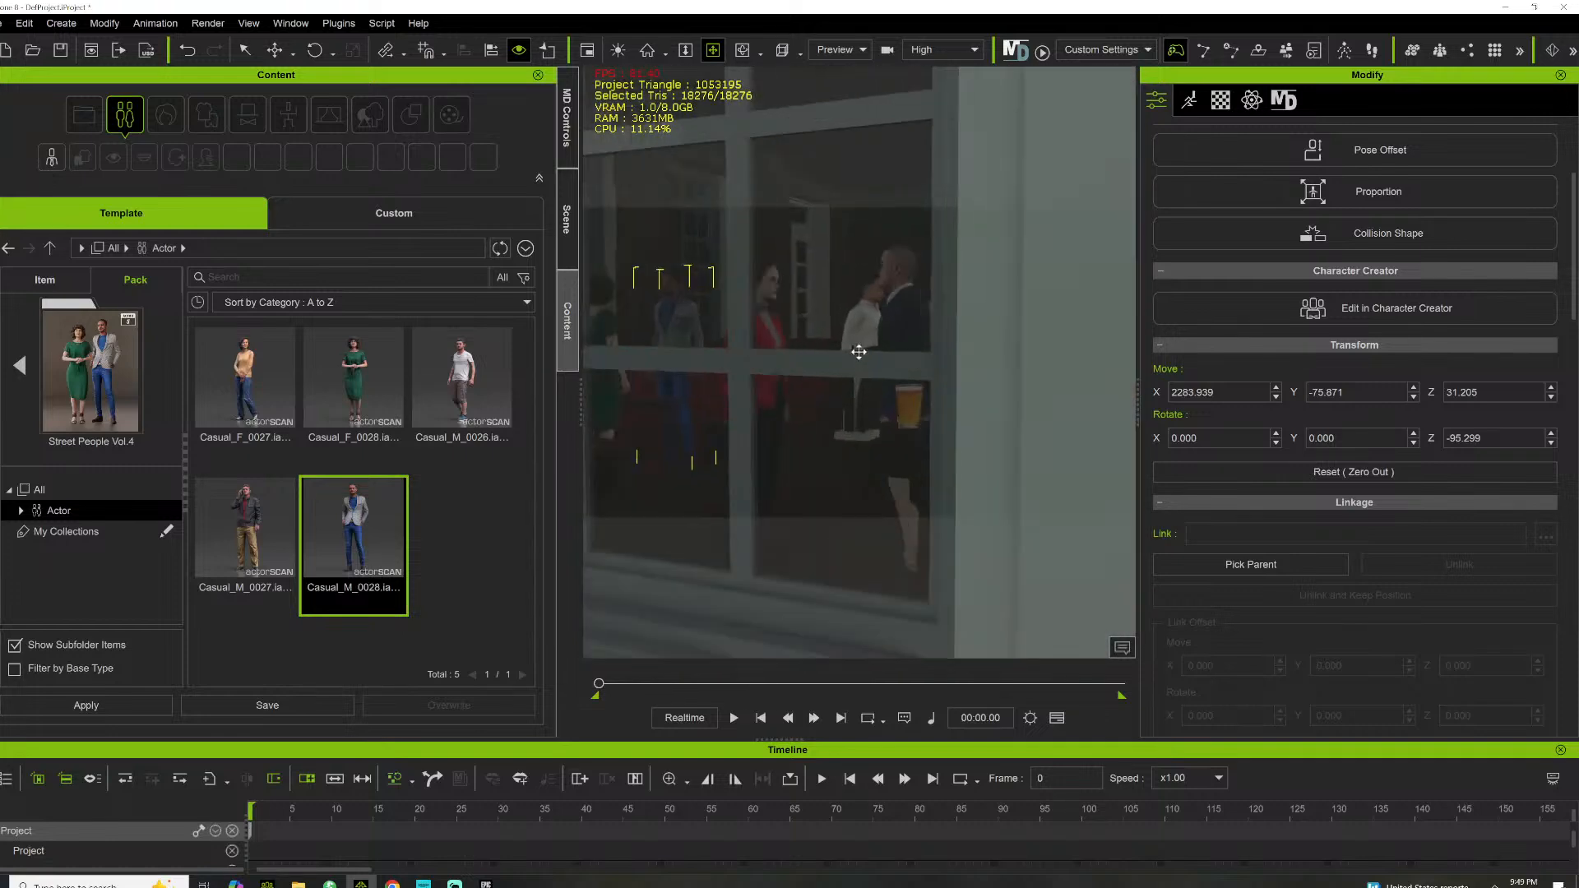
{"action": "scroll", "coordinate": [856, 349], "scroll_direction": "up", "scroll_amount": 4}
{"action": "right_click_drag", "start_coordinate": [856, 349], "coordinate": [632, 546]}
{"action": "left_click_drag", "start_coordinate": [865, 393], "coordinate": [979, 306]}
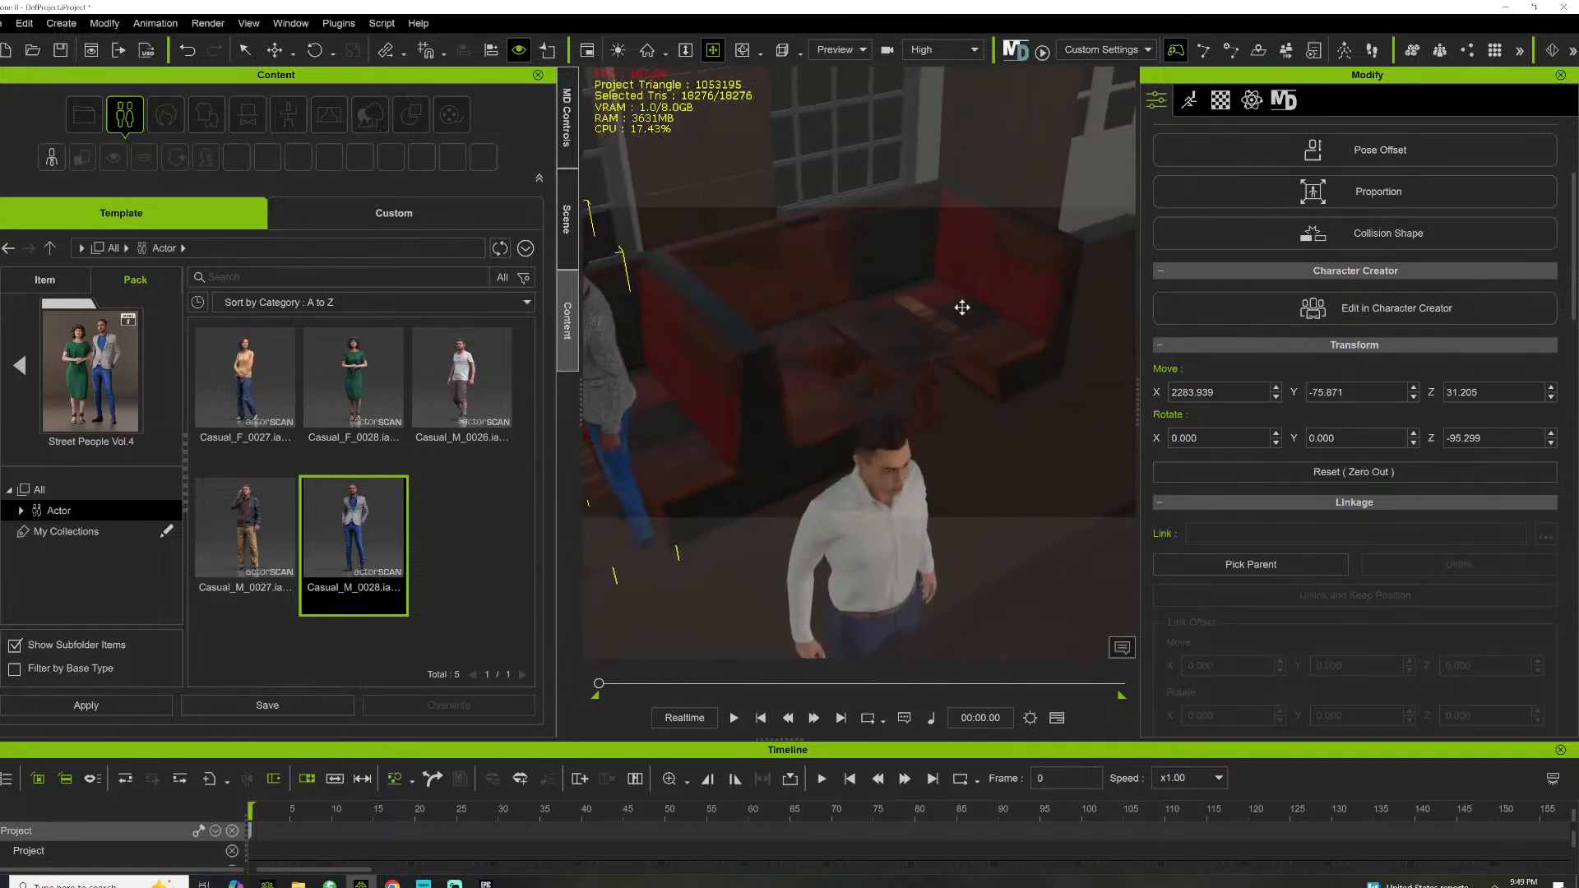
{"action": "right_click_drag", "start_coordinate": [963, 307], "coordinate": [859, 353]}
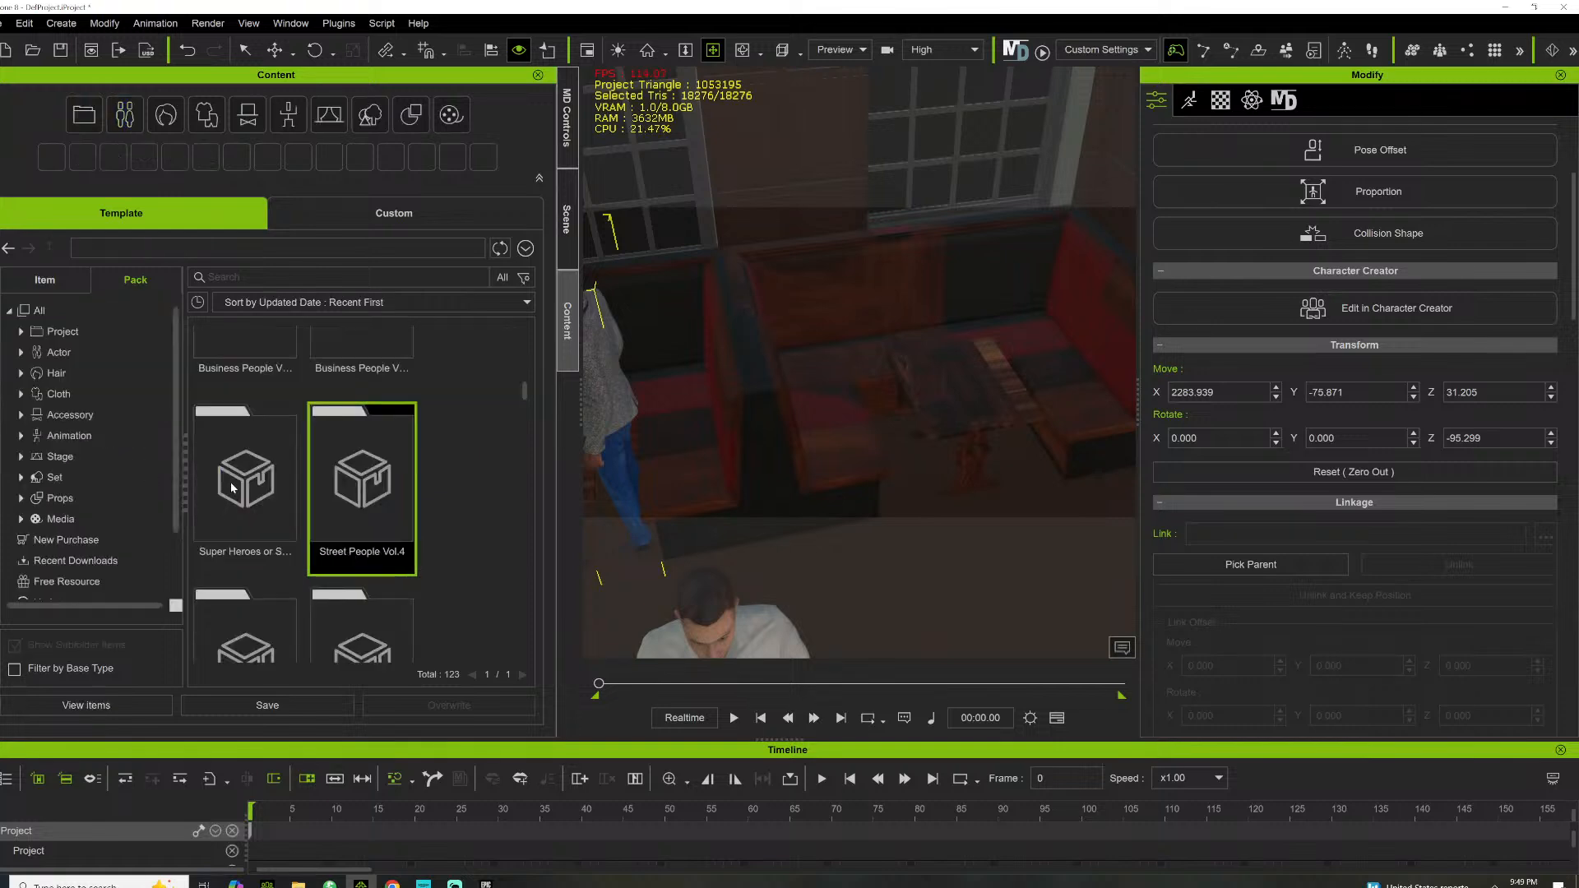
Browse the actor packs and open the Street People Vol.1 pack
{"action": "scroll", "coordinate": [329, 570], "scroll_direction": "down", "scroll_amount": 3}
{"action": "scroll", "coordinate": [319, 579], "scroll_direction": "down", "scroll_amount": 6}
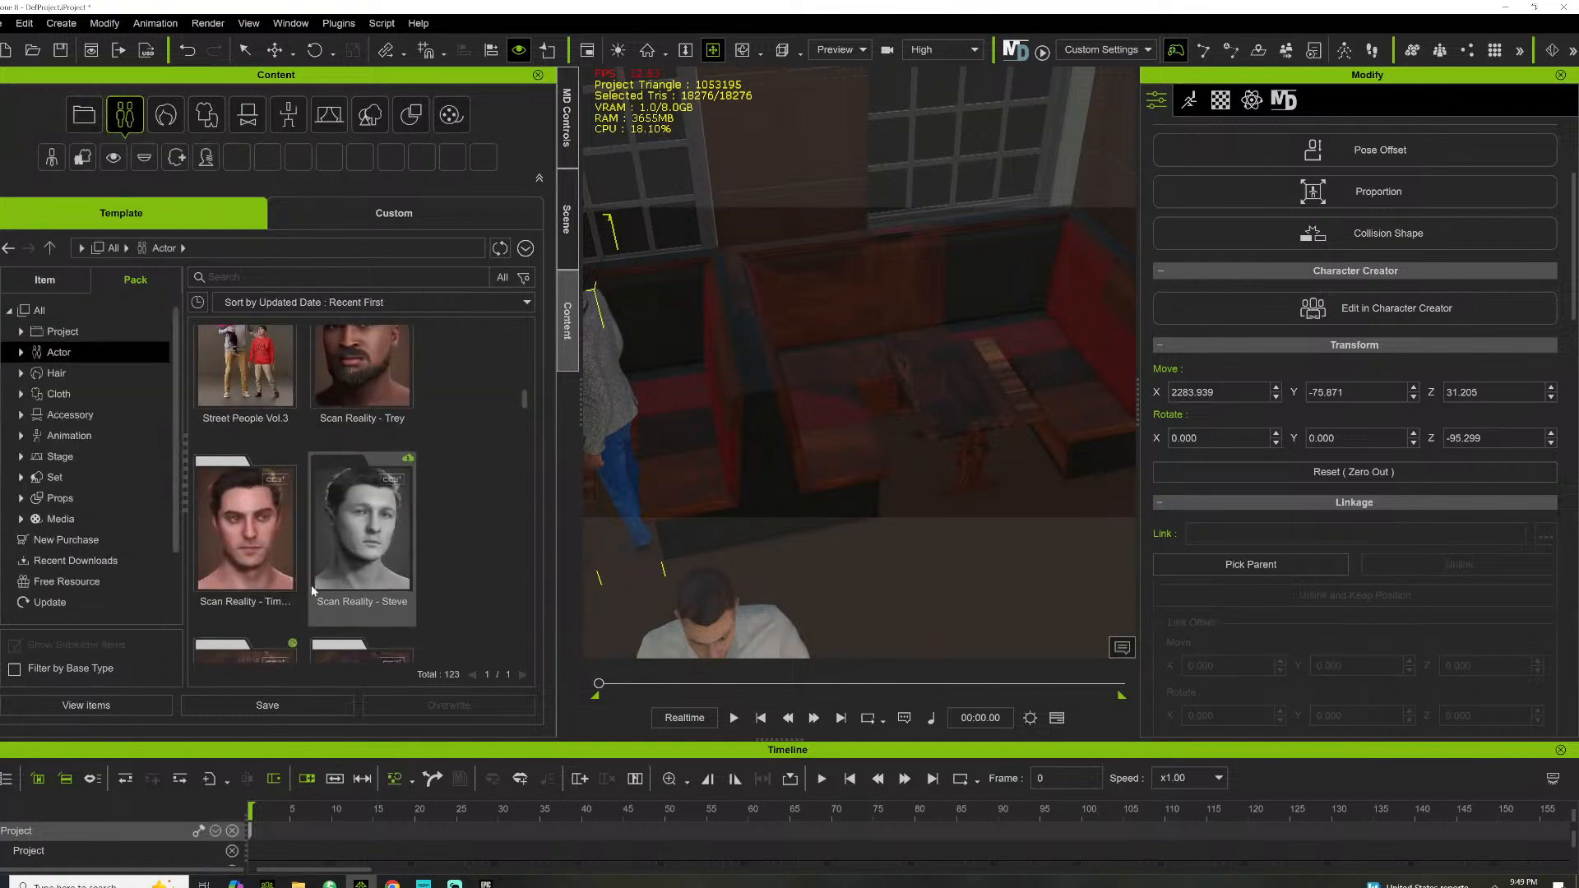
{"action": "scroll", "coordinate": [311, 585], "scroll_direction": "down", "scroll_amount": 6}
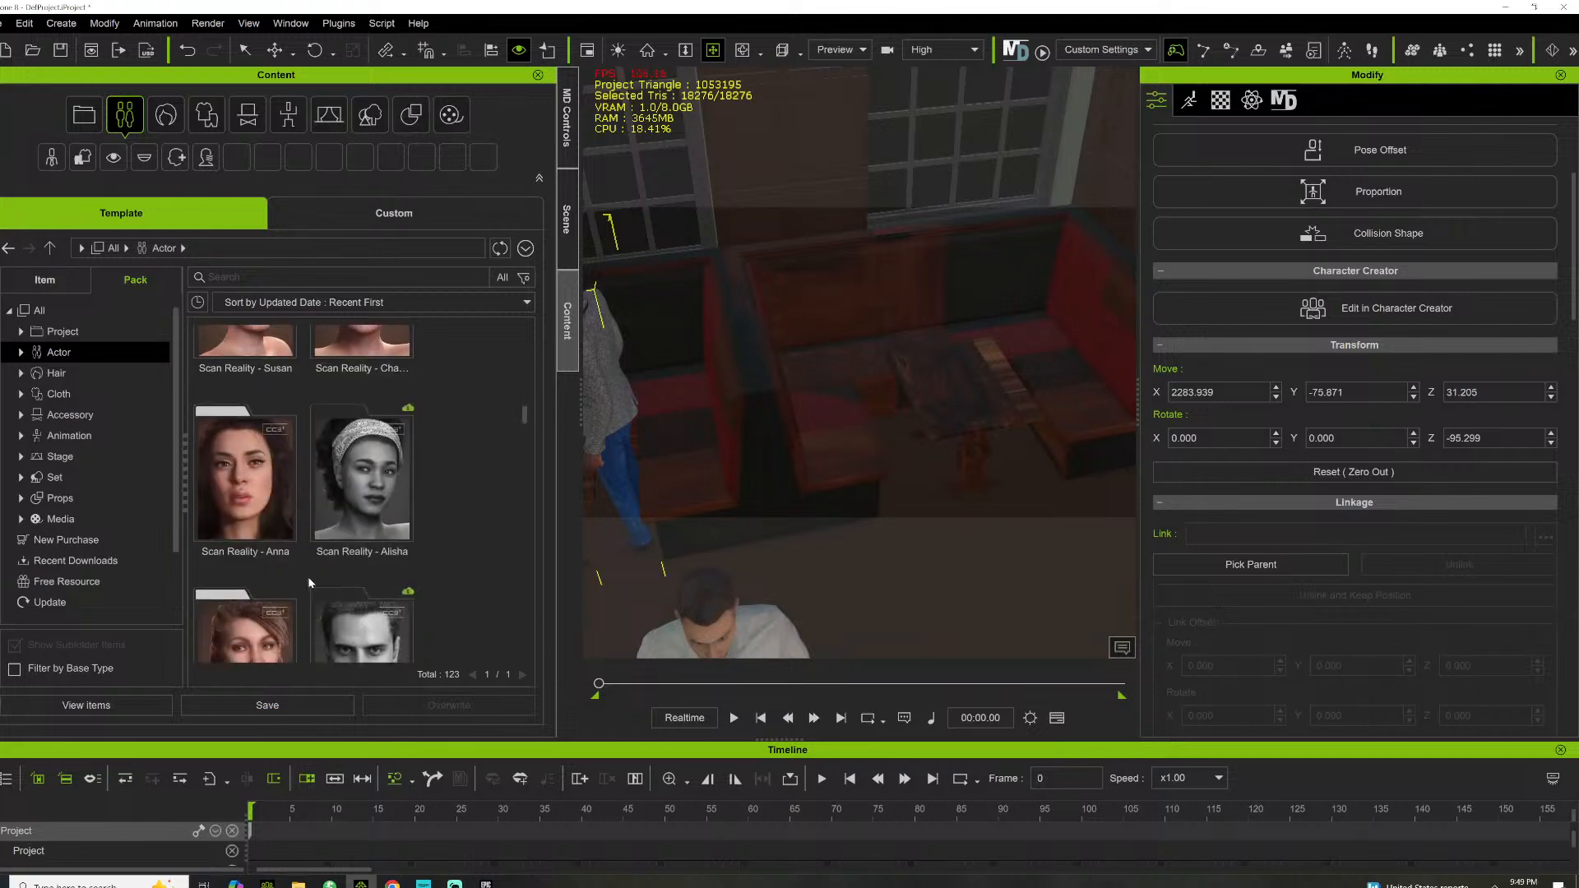
{"action": "double_click", "coordinate": [251, 408]}
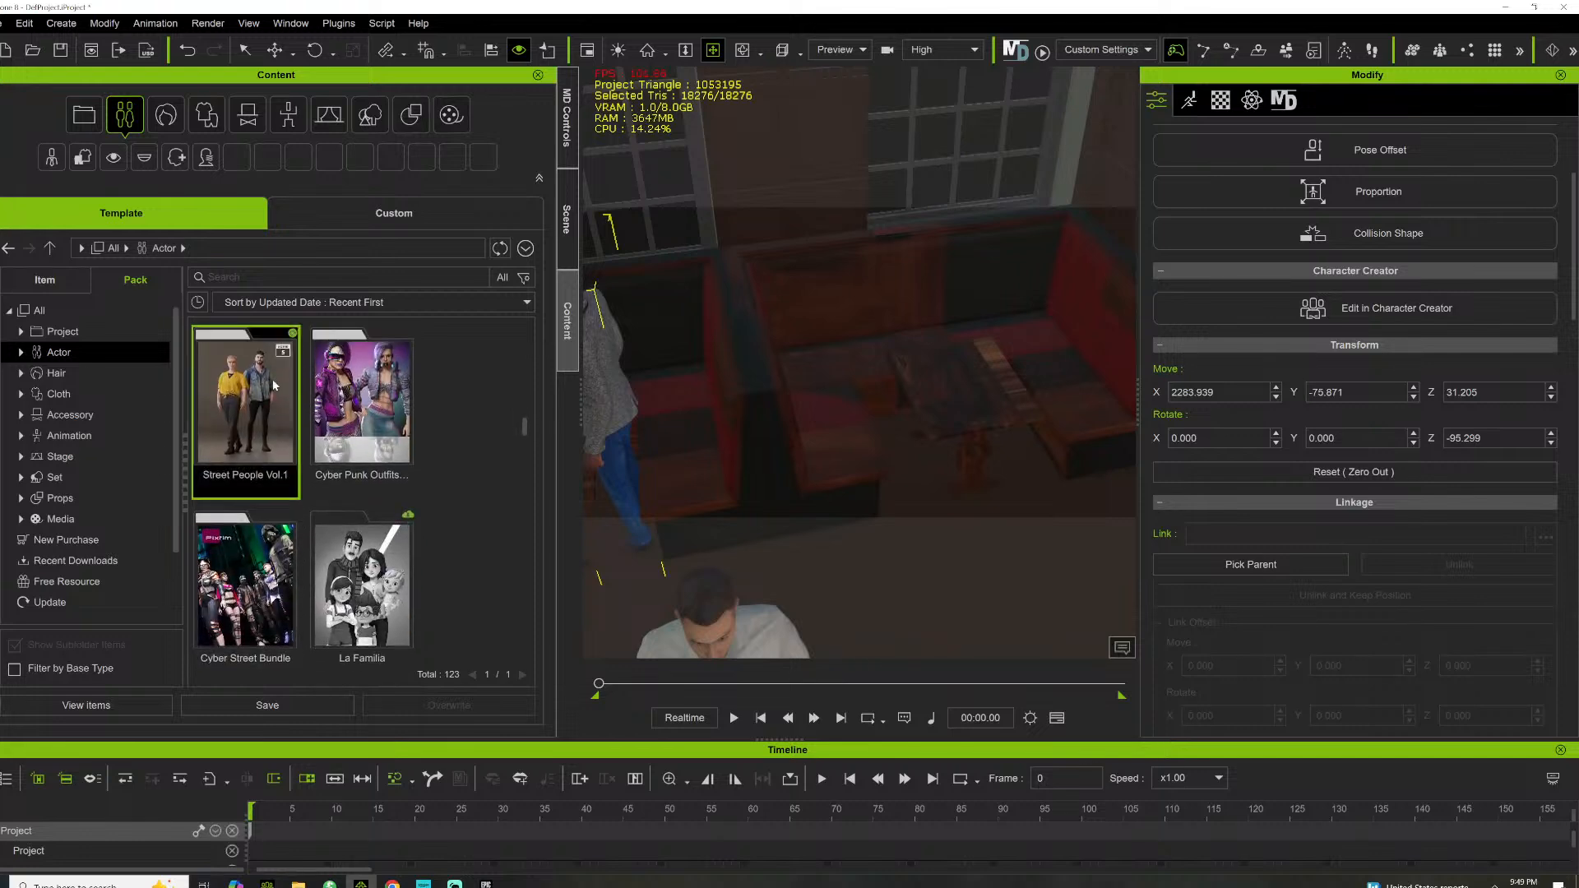
{"action": "left_click", "coordinate": [814, 547]}
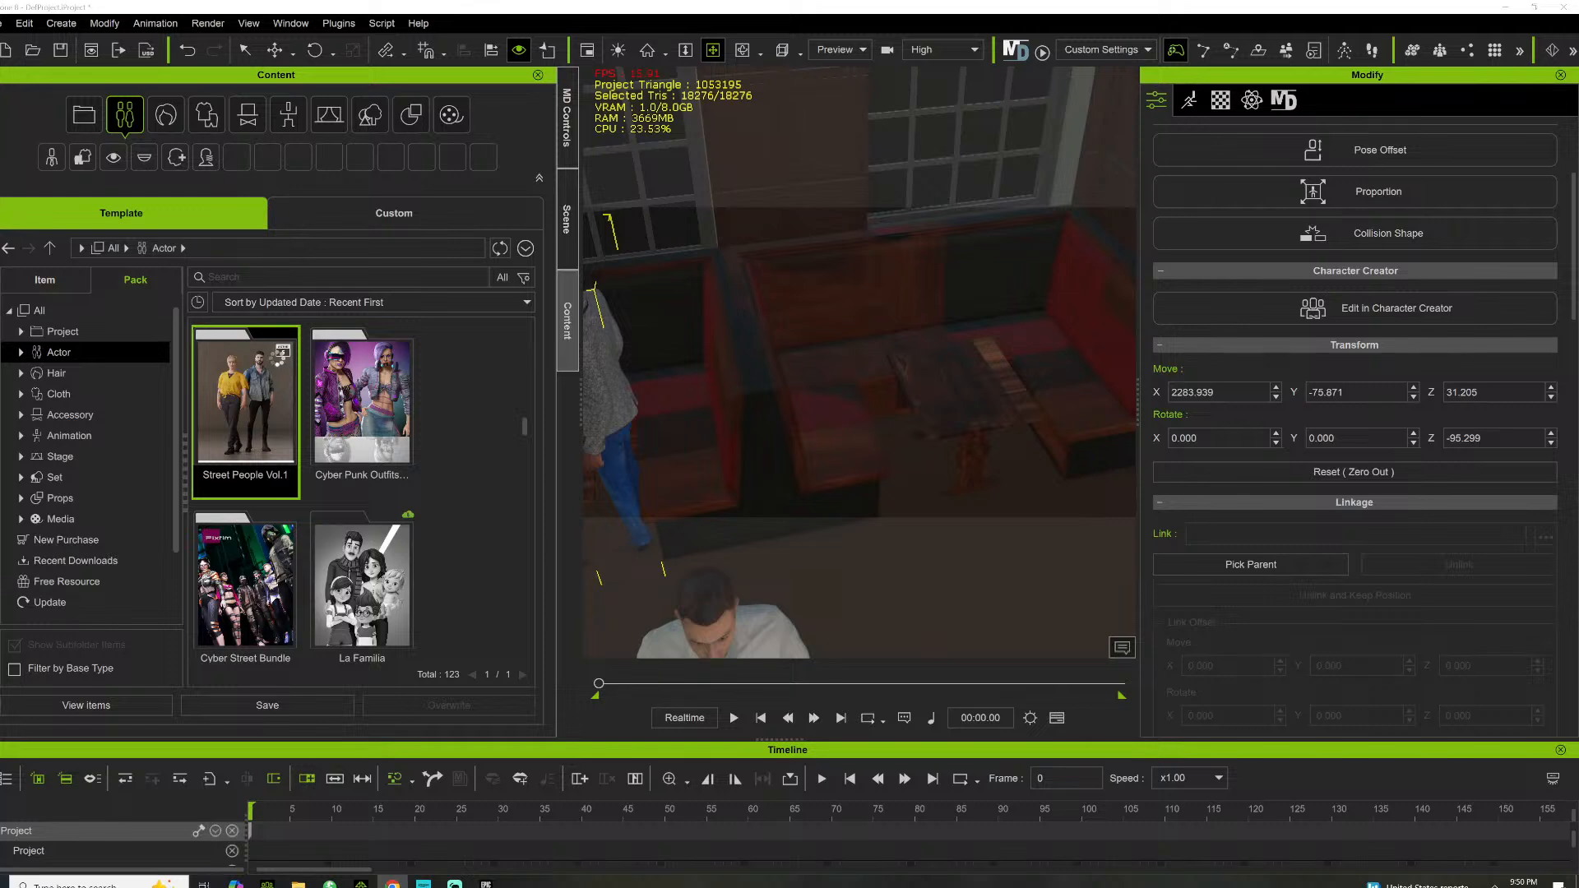
{"action": "double_click", "coordinate": [229, 392]}
Add Casual_F_0017 and Casual_F_0019 at the empty booth, moving Casual_F_0019 to X about 2475.9, Y about -24.6 and Z about 28.8
{"action": "left_click_drag", "start_coordinate": [280, 368], "coordinate": [1019, 550]}
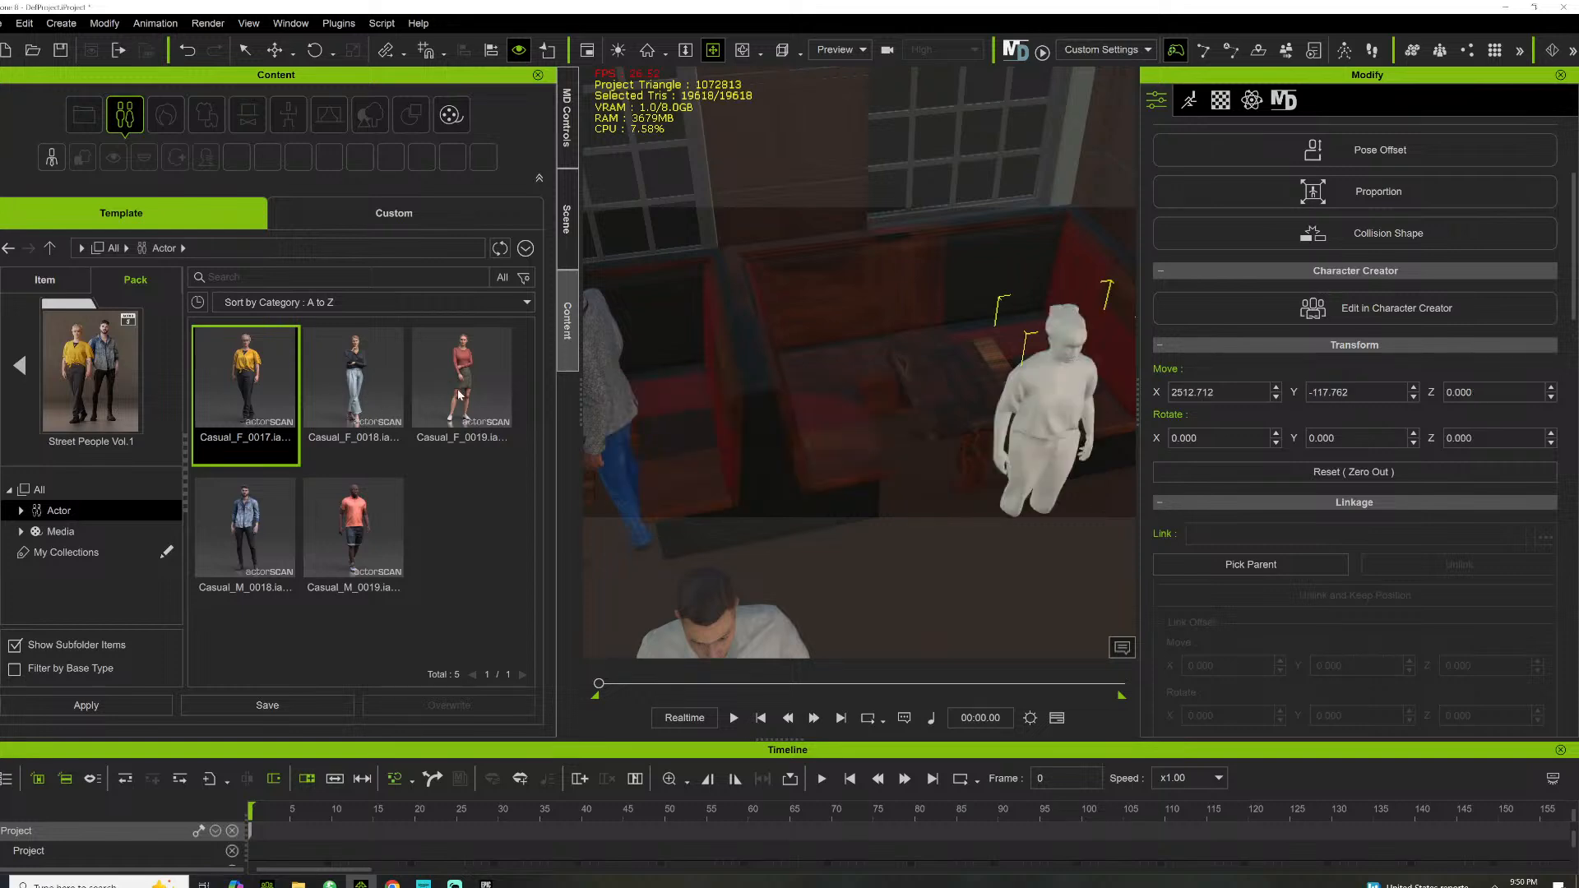
{"action": "left_click", "coordinate": [505, 333]}
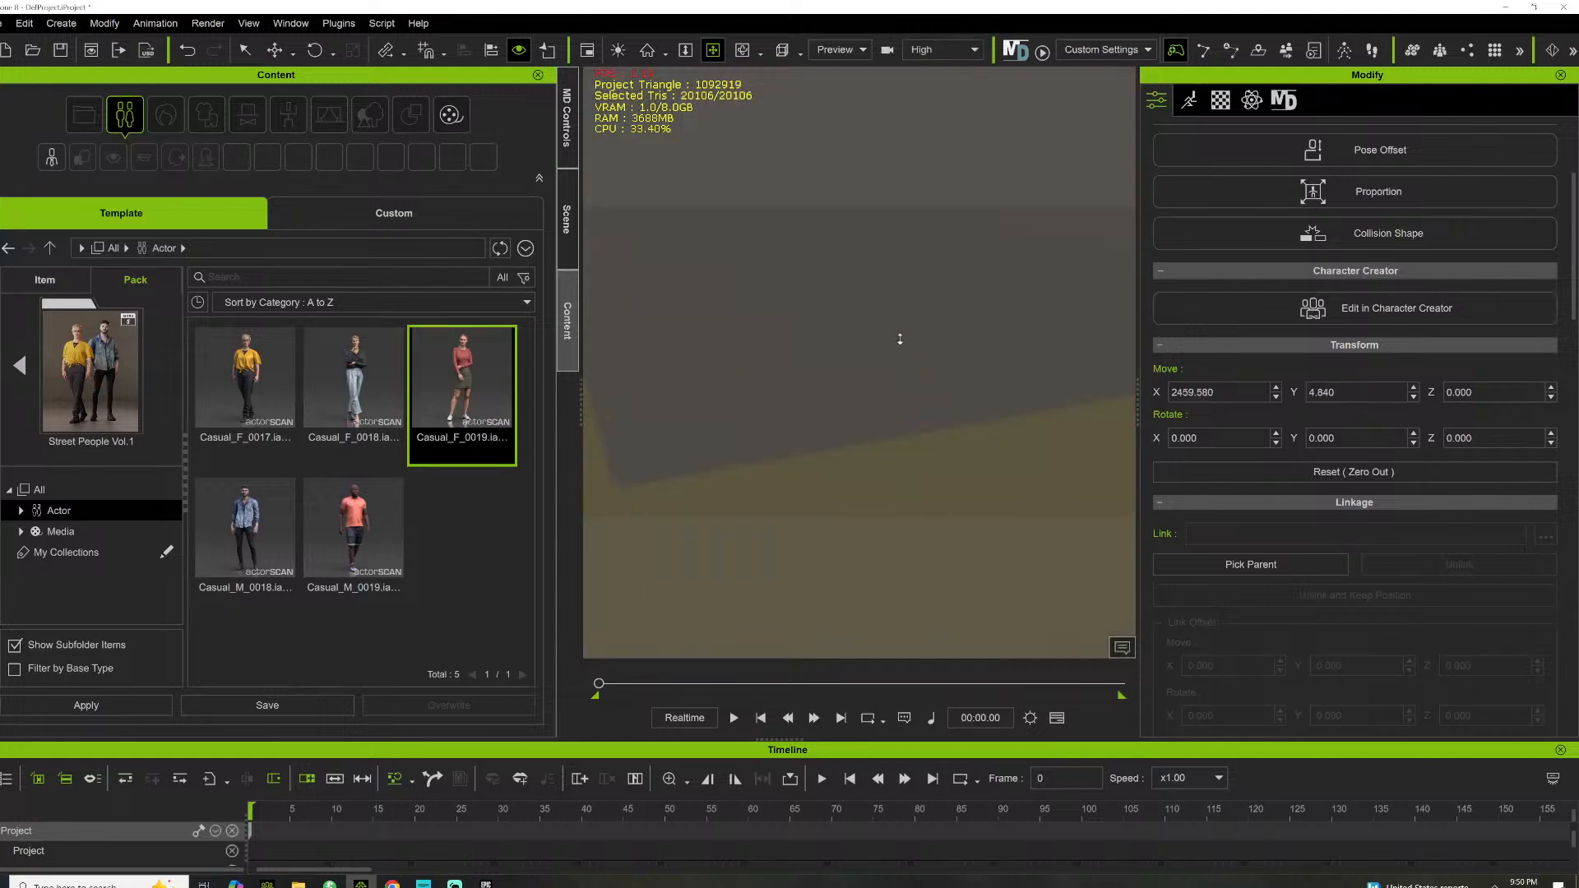
{"action": "scroll", "coordinate": [940, 346], "scroll_direction": "down", "scroll_amount": 3}
{"action": "left_click_drag", "start_coordinate": [938, 346], "coordinate": [912, 422]}
{"action": "middle_click_drag", "start_coordinate": [912, 422], "coordinate": [826, 479]}
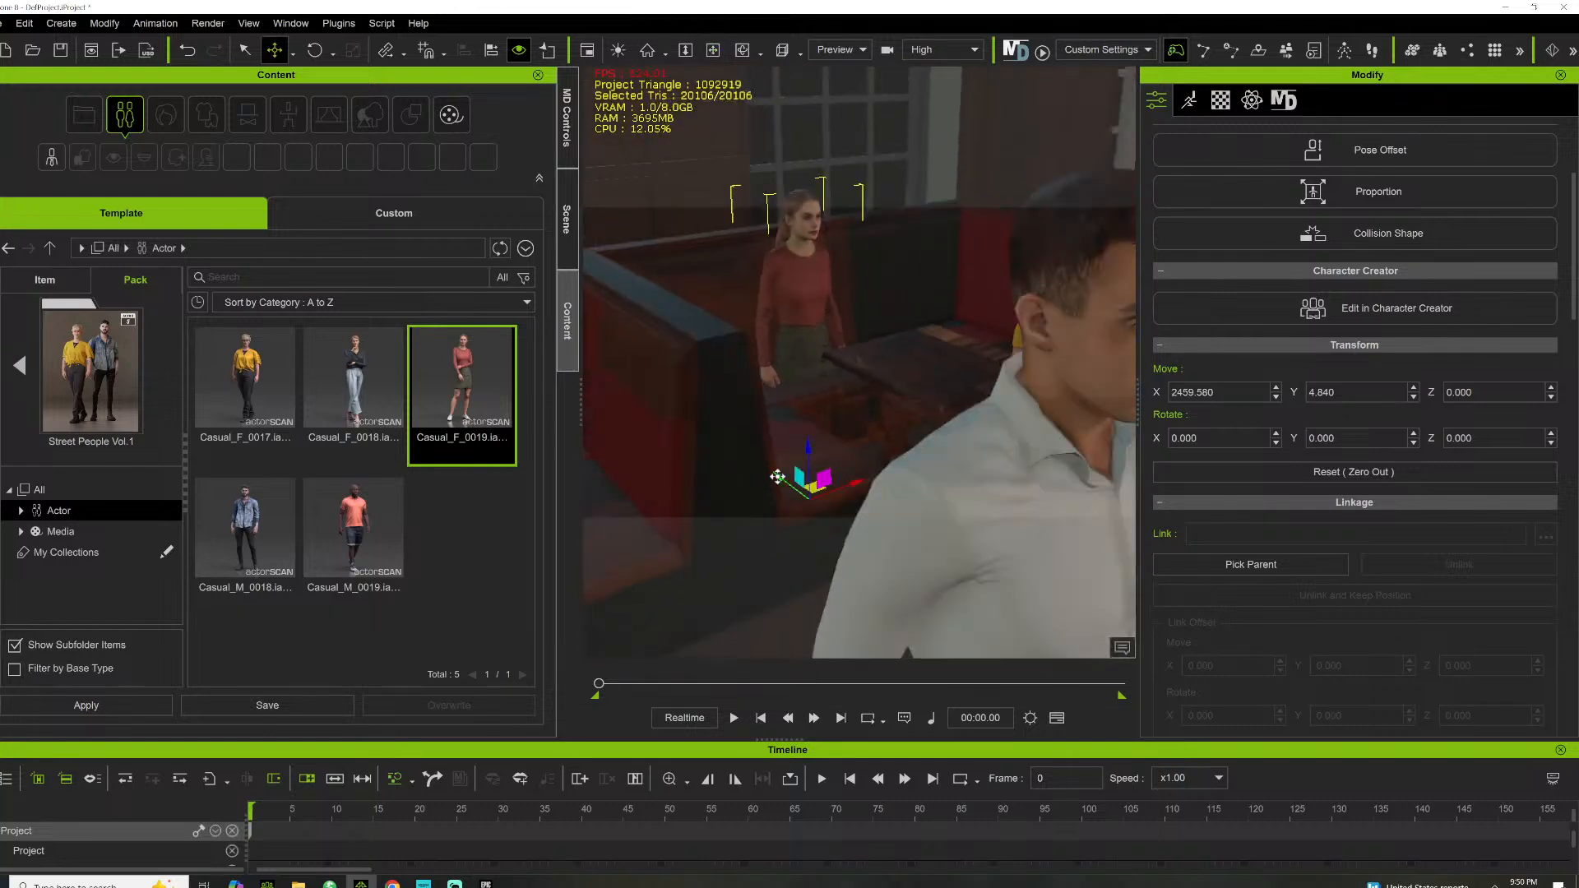
{"action": "left_click_drag", "start_coordinate": [778, 477], "coordinate": [910, 460]}
Rotate Casual_F_0017 to about -79.8 degrees on Z and move it to X about 2534.1, Y about -63.3 and Z about 29.9
{"action": "left_click", "coordinate": [714, 51]}
{"action": "left_click_drag", "start_coordinate": [872, 238], "coordinate": [827, 295]}
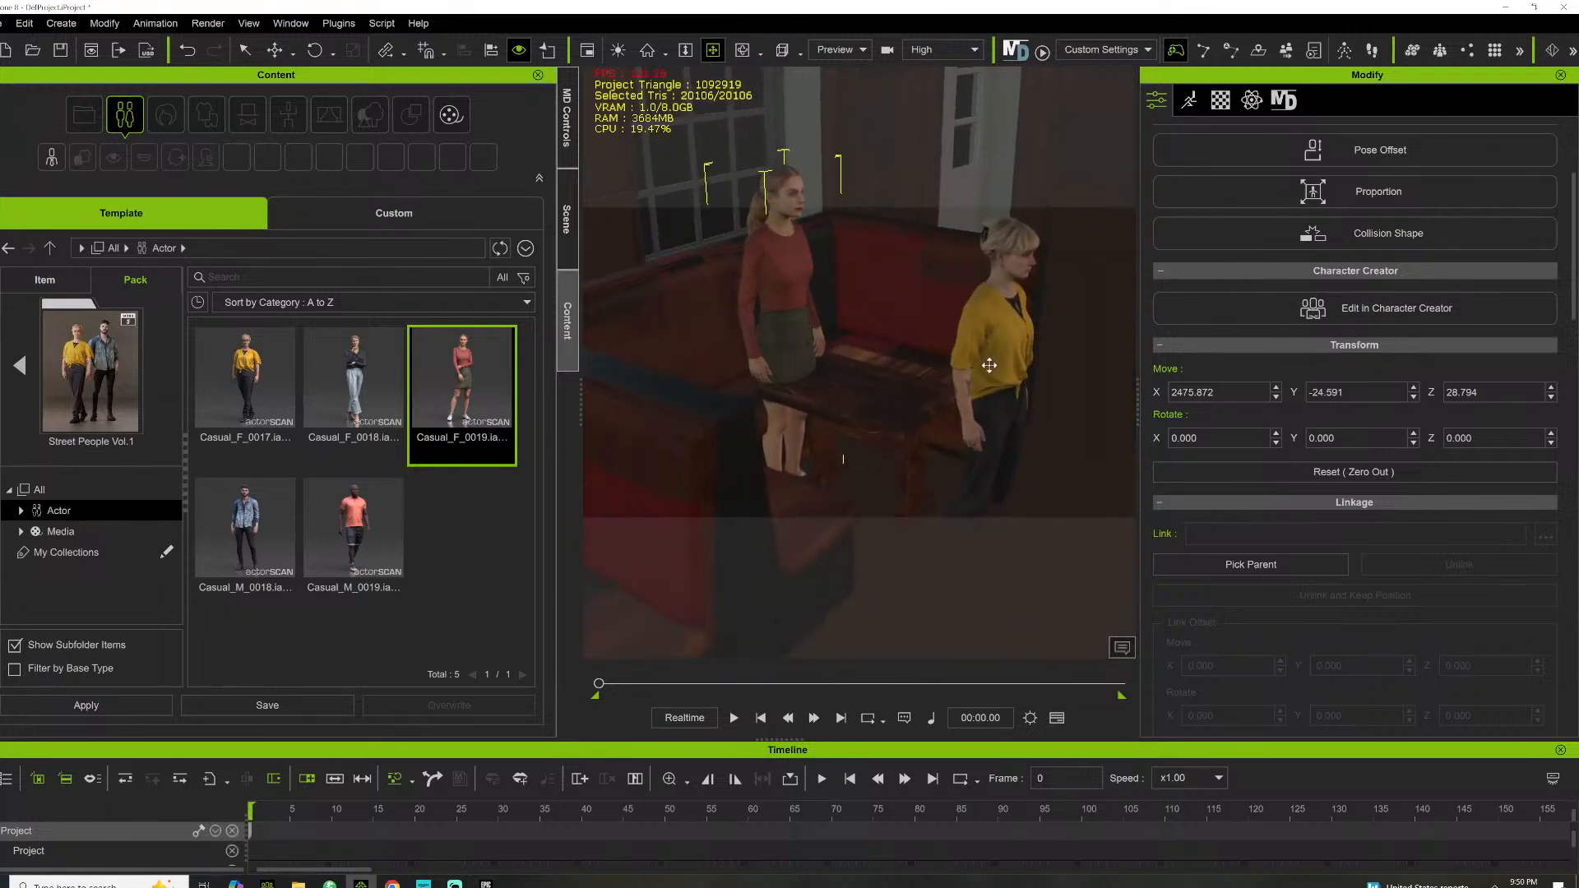
{"action": "left_click", "coordinate": [988, 365]}
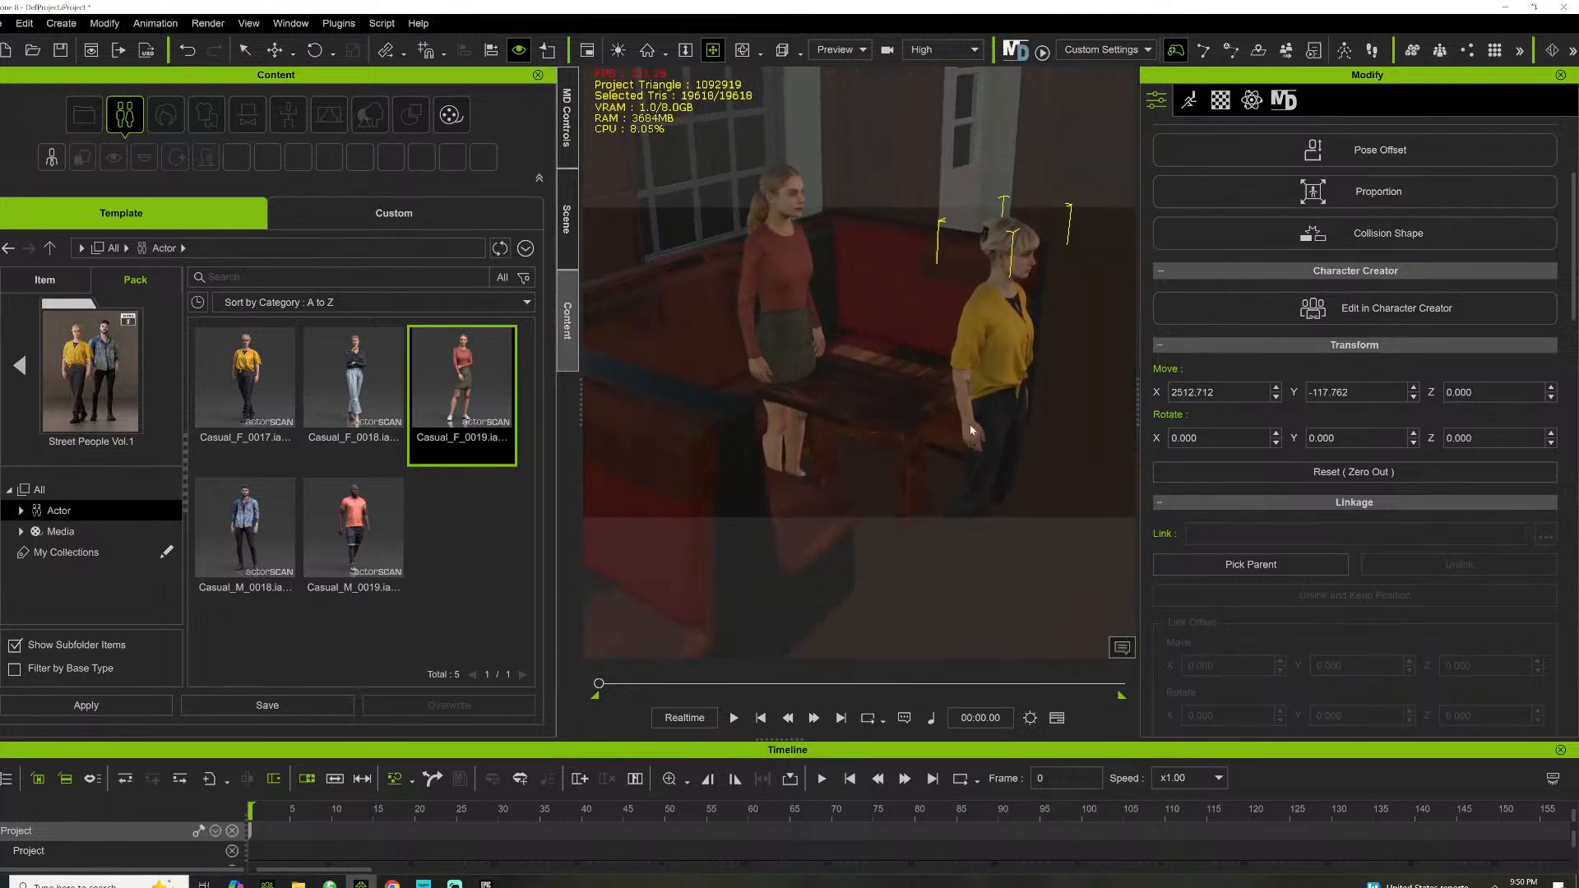
{"action": "key", "text": "e"}
{"action": "scroll", "coordinate": [952, 459], "scroll_direction": "down", "scroll_amount": 2}
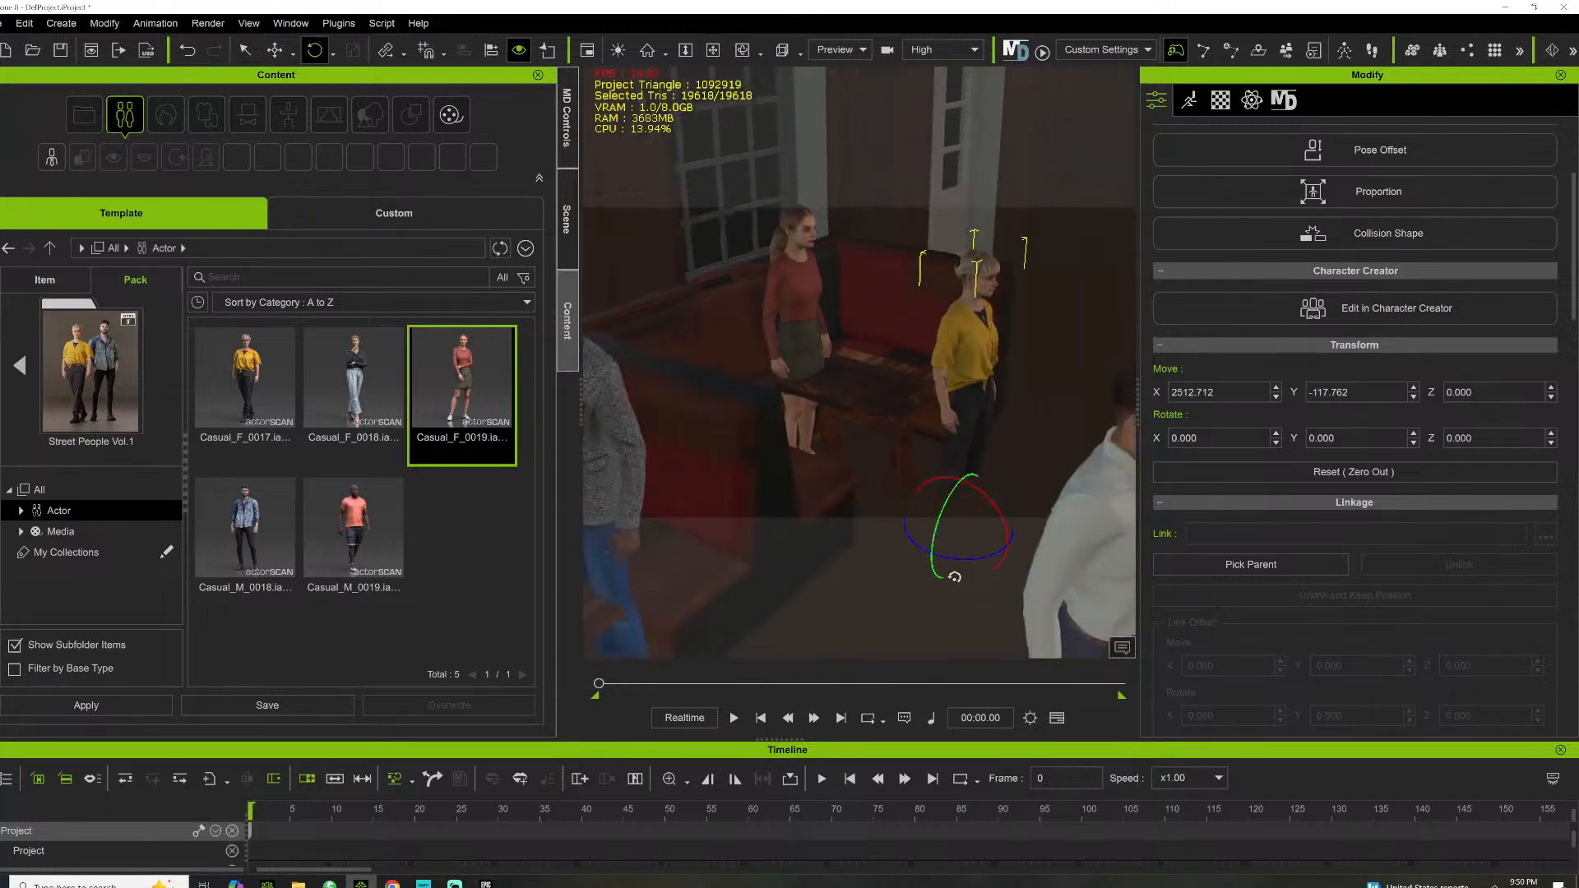
{"action": "left_click_drag", "start_coordinate": [954, 576], "coordinate": [905, 546]}
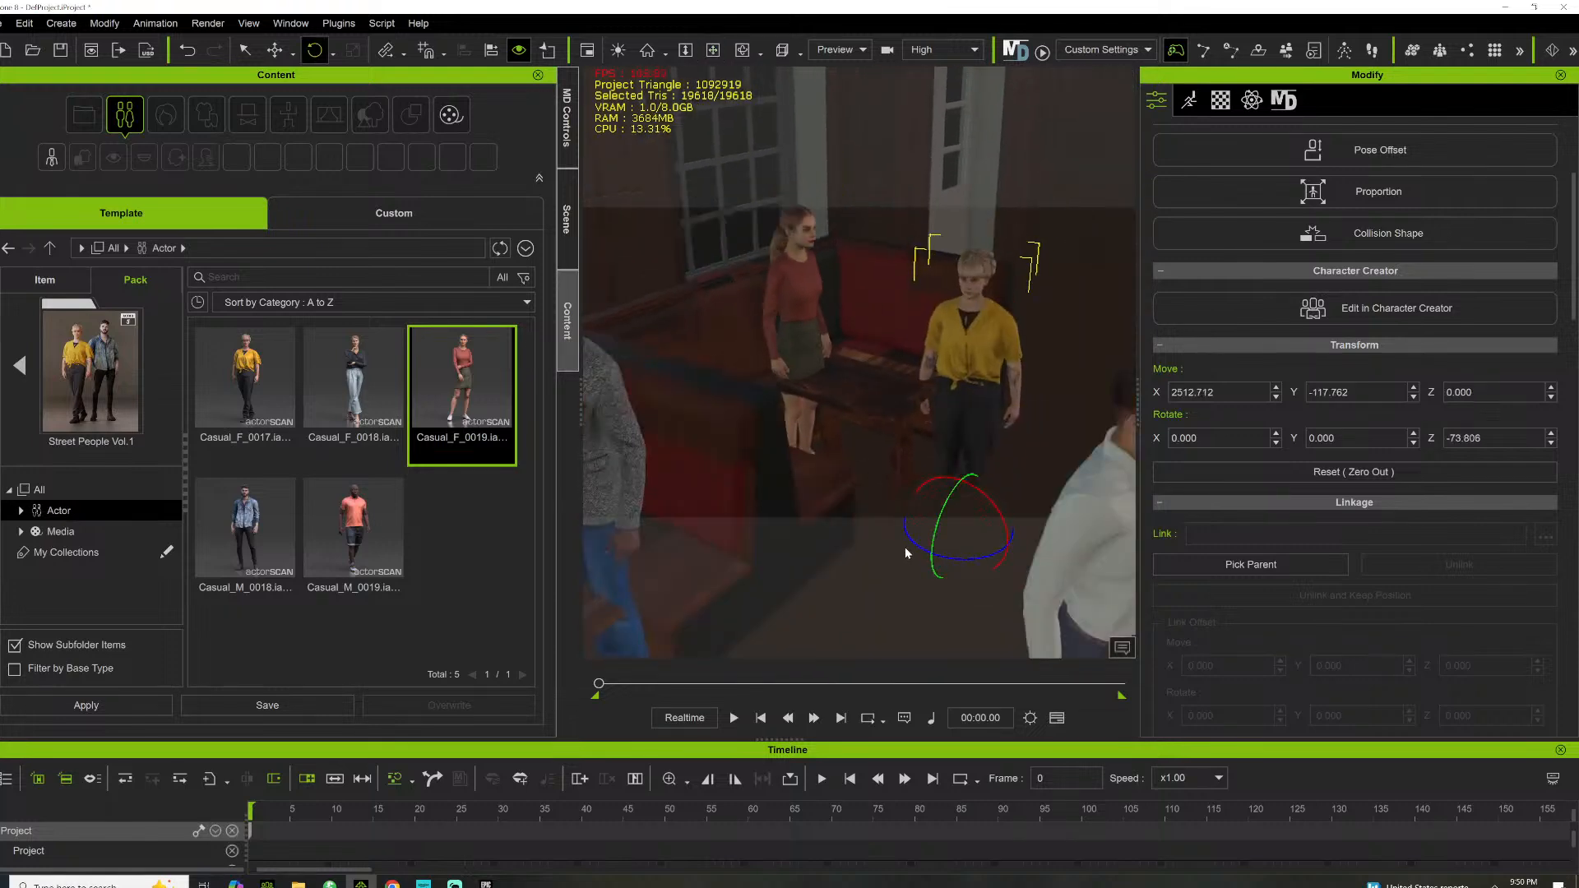
{"action": "key", "text": "w"}
{"action": "left_click_drag", "start_coordinate": [1007, 538], "coordinate": [924, 459]}
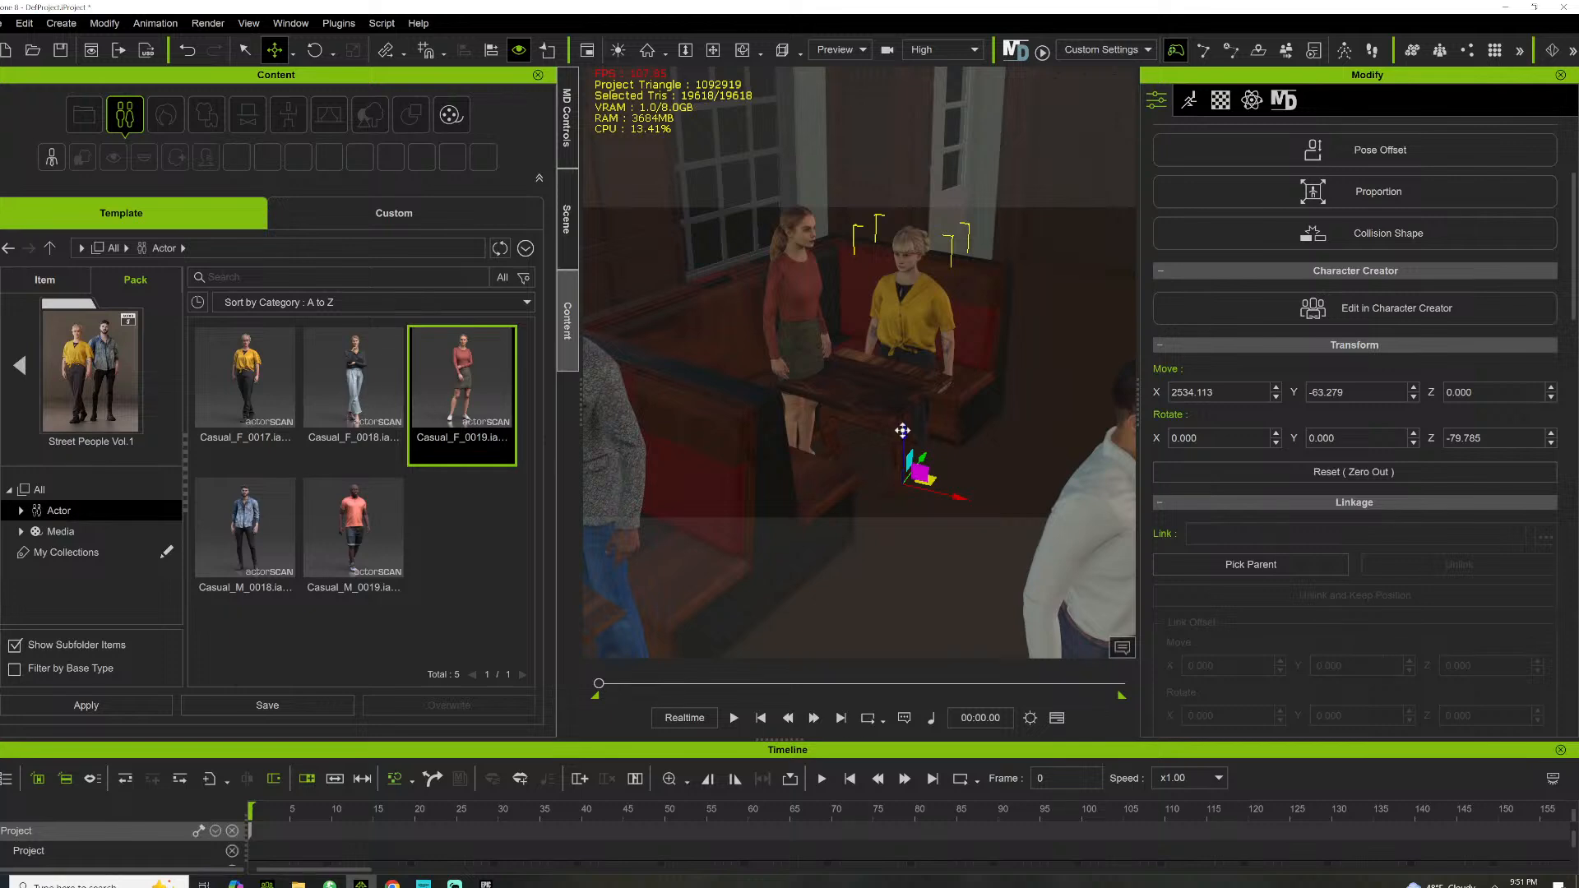
{"action": "left_click_drag", "start_coordinate": [902, 430], "coordinate": [903, 391]}
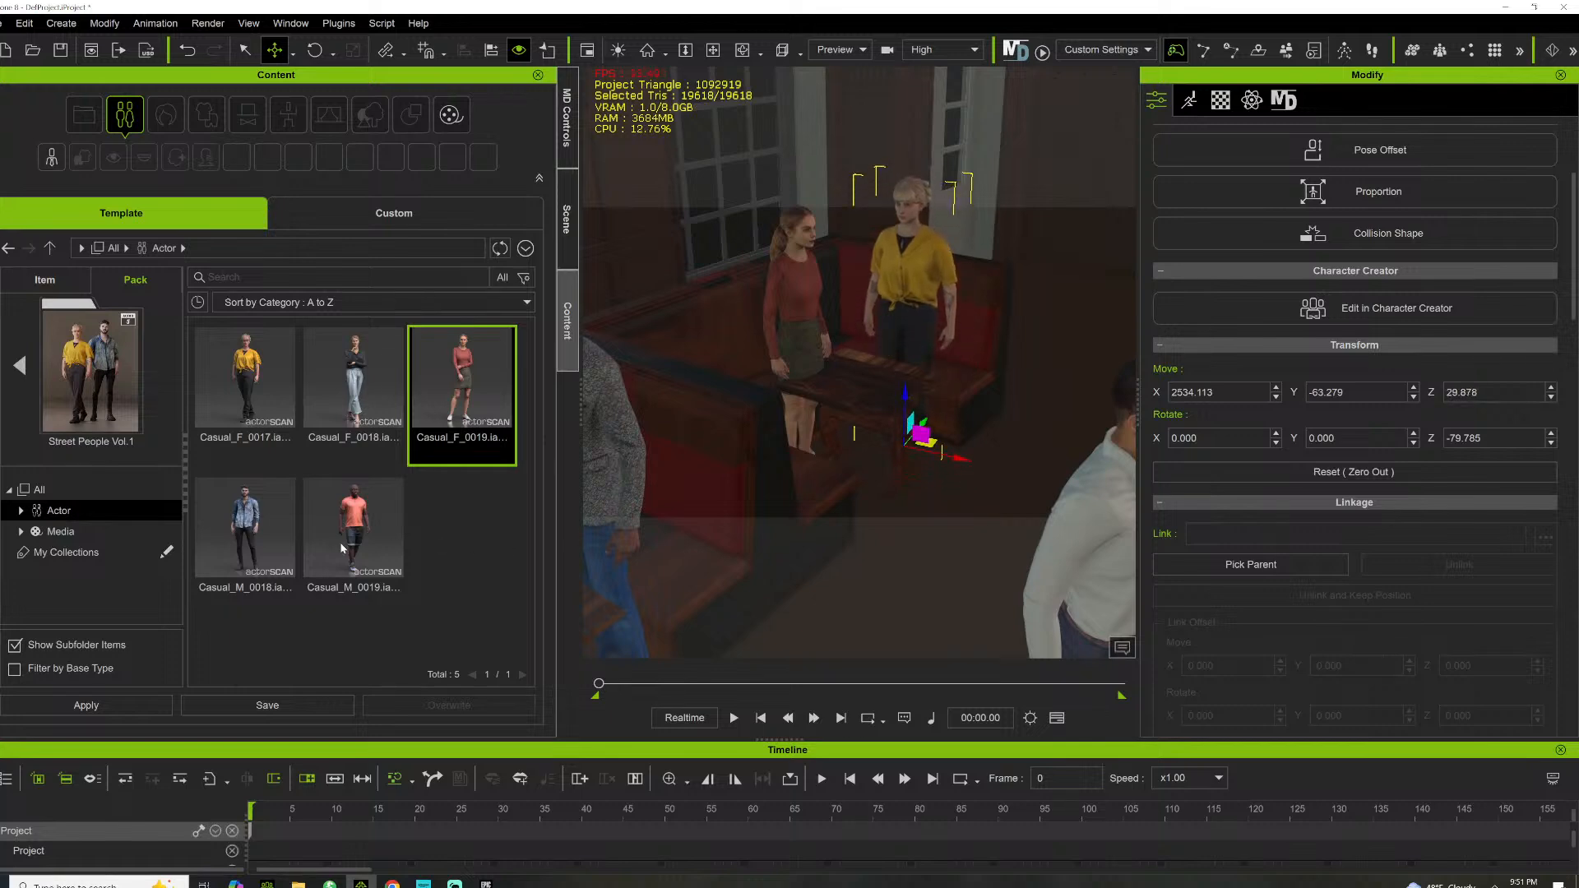
Add Casual_F_0018 beside the same booth table, turned to about 87.8 degrees, at X about 2438.0, Y about -80.6 and Z about 33.3
{"action": "left_click", "coordinate": [384, 375]}
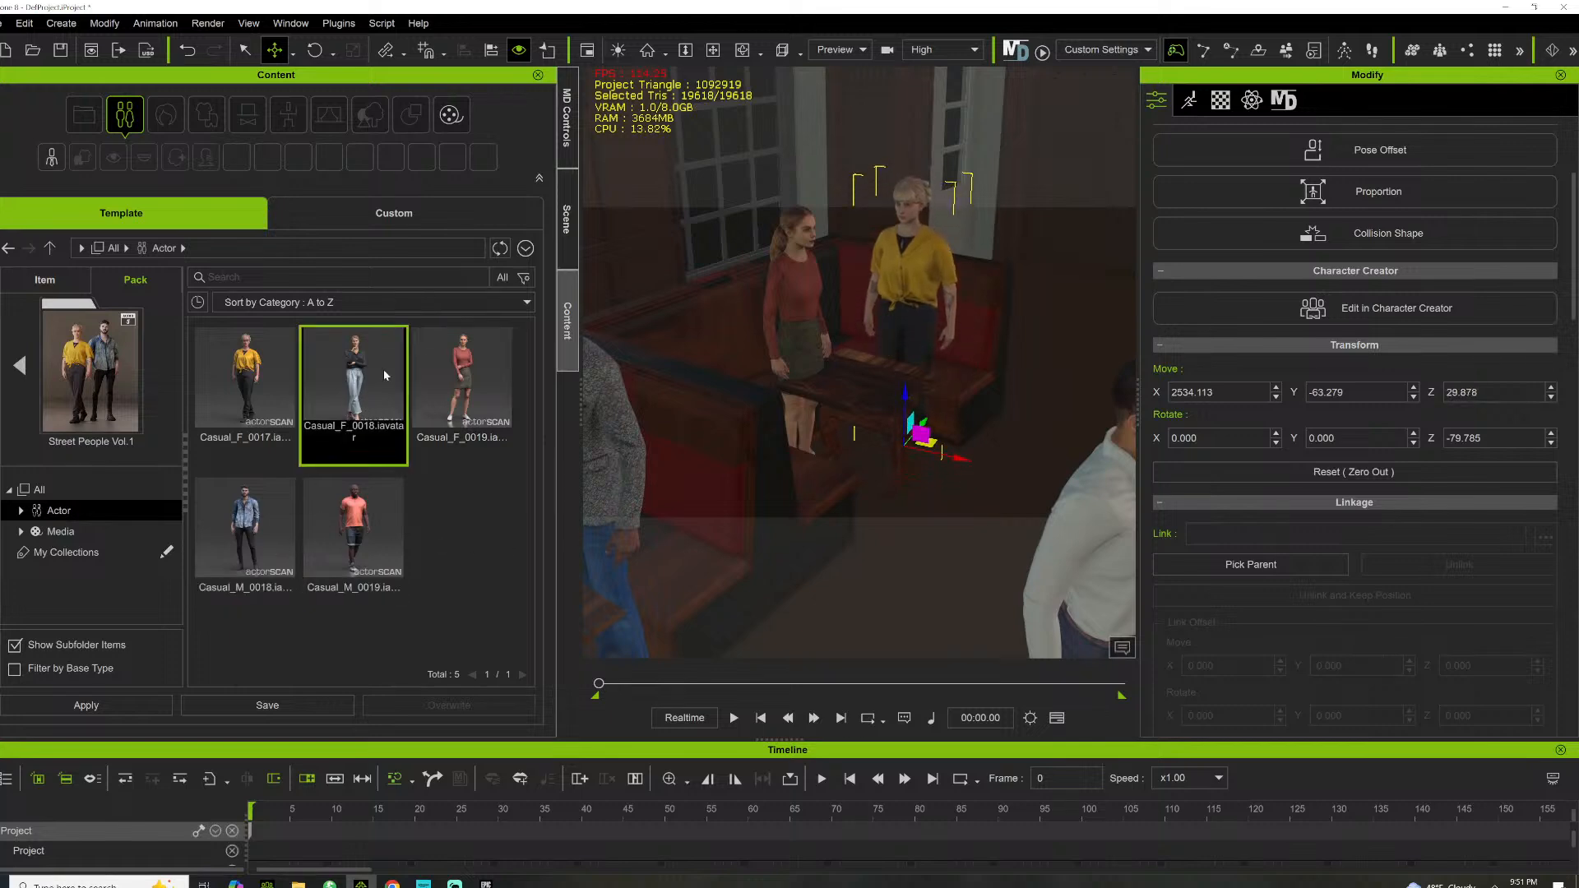
{"action": "left_click_drag", "start_coordinate": [933, 604], "coordinate": [842, 595]}
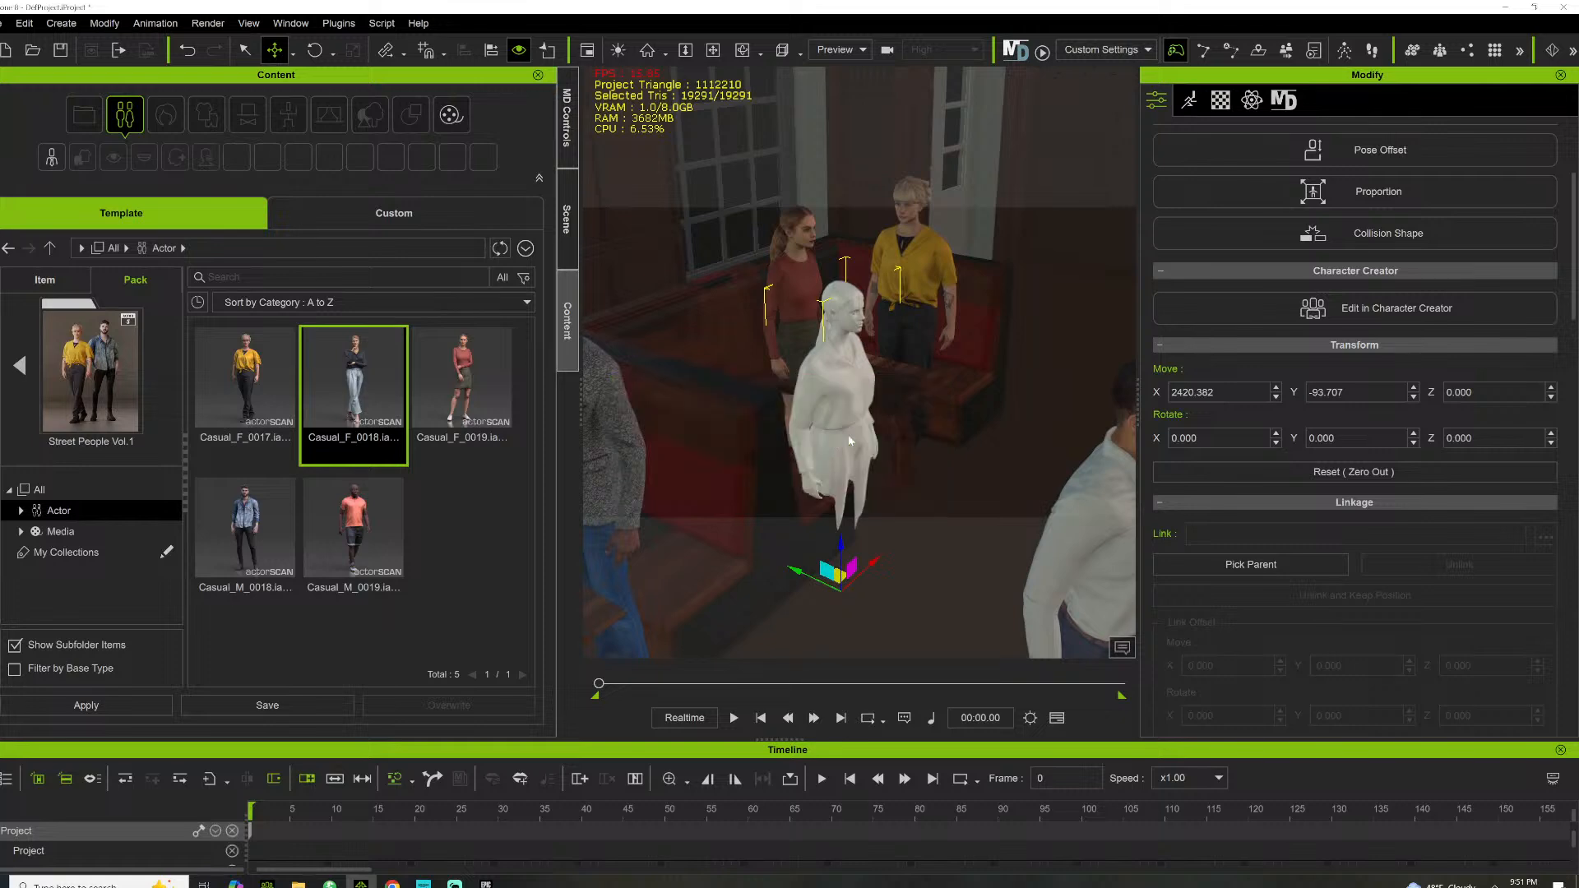
{"action": "mouse_move", "coordinate": [841, 492]}
{"action": "left_mouse_down"}
{"action": "mouse_move", "coordinate": [831, 479]}
{"action": "mouse_move", "coordinate": [827, 492]}
{"action": "left_mouse_up"}
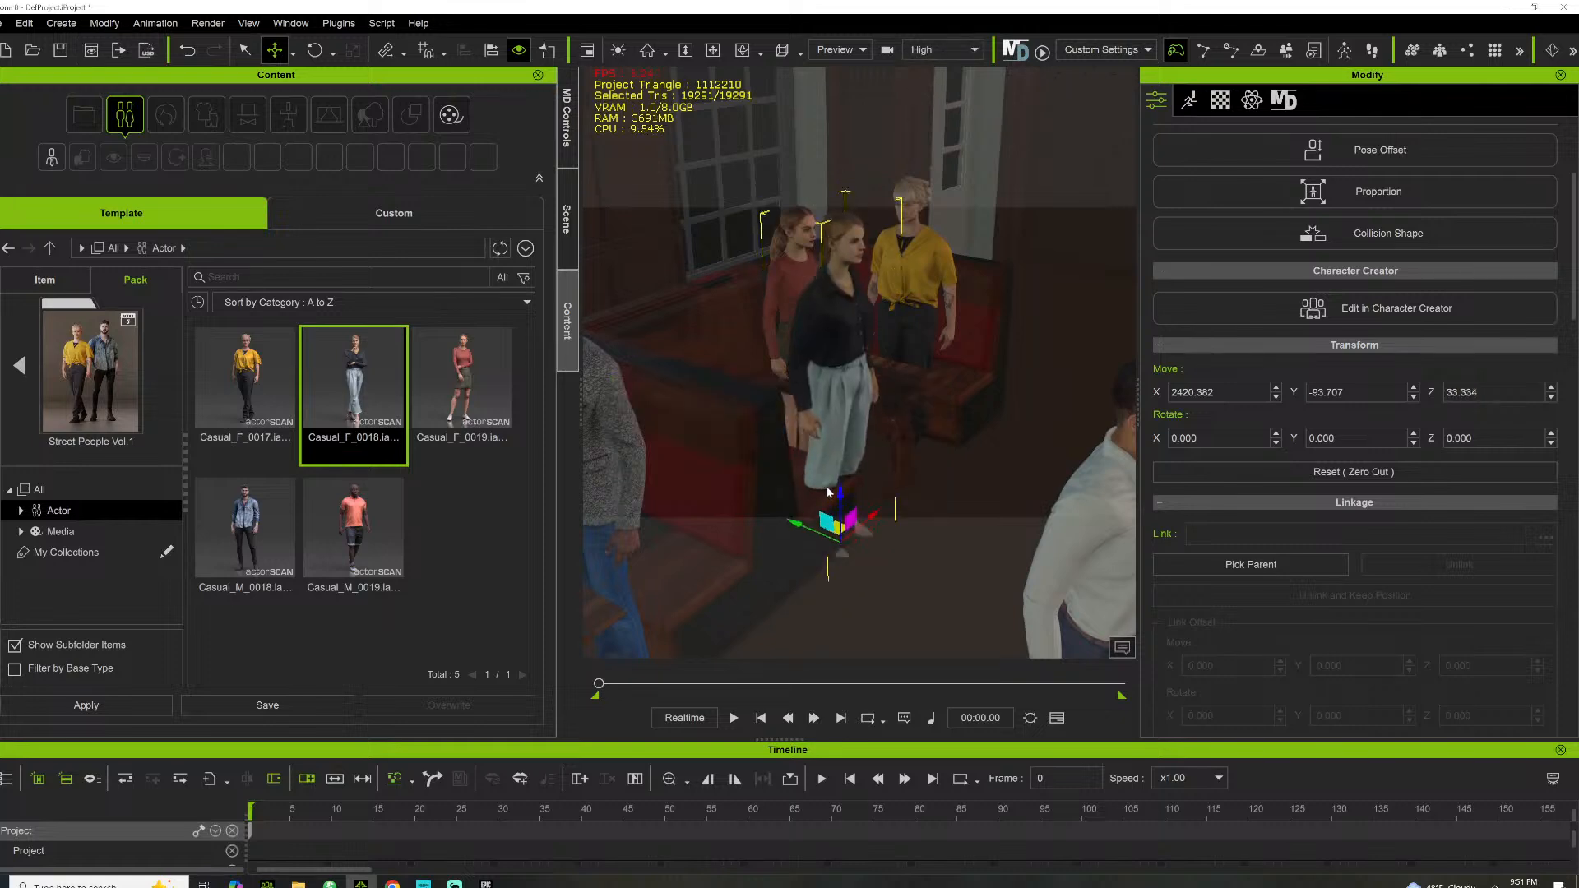
{"action": "left_click", "coordinate": [713, 50]}
{"action": "key", "text": "e"}
{"action": "left_click_drag", "start_coordinate": [842, 610], "coordinate": [921, 610]}
{"action": "key", "text": "w"}
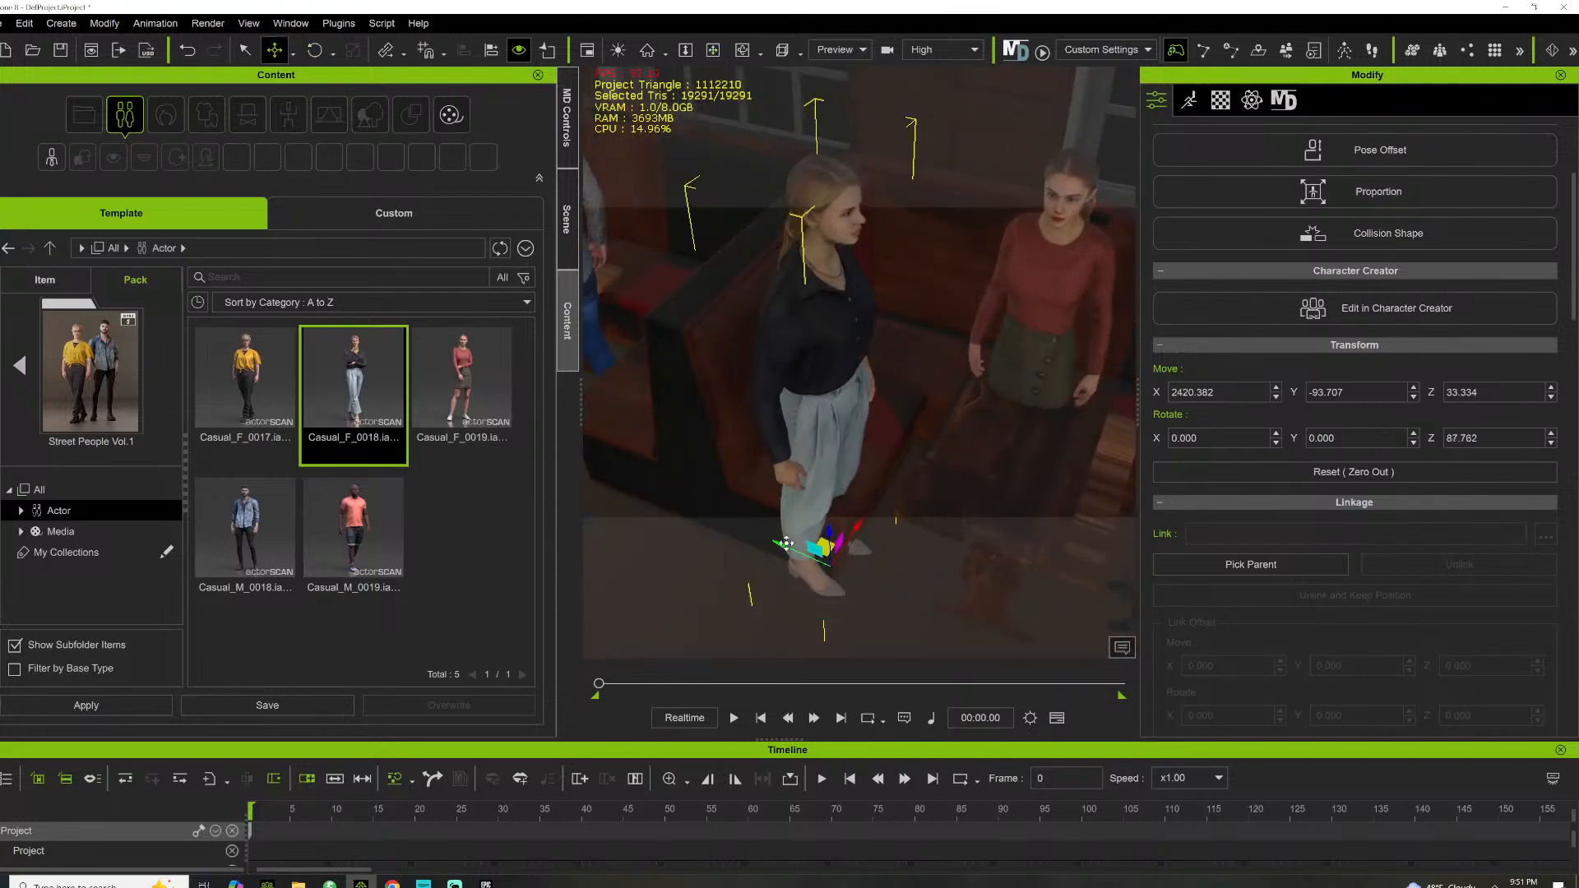
{"action": "left_click_drag", "start_coordinate": [786, 543], "coordinate": [903, 522]}
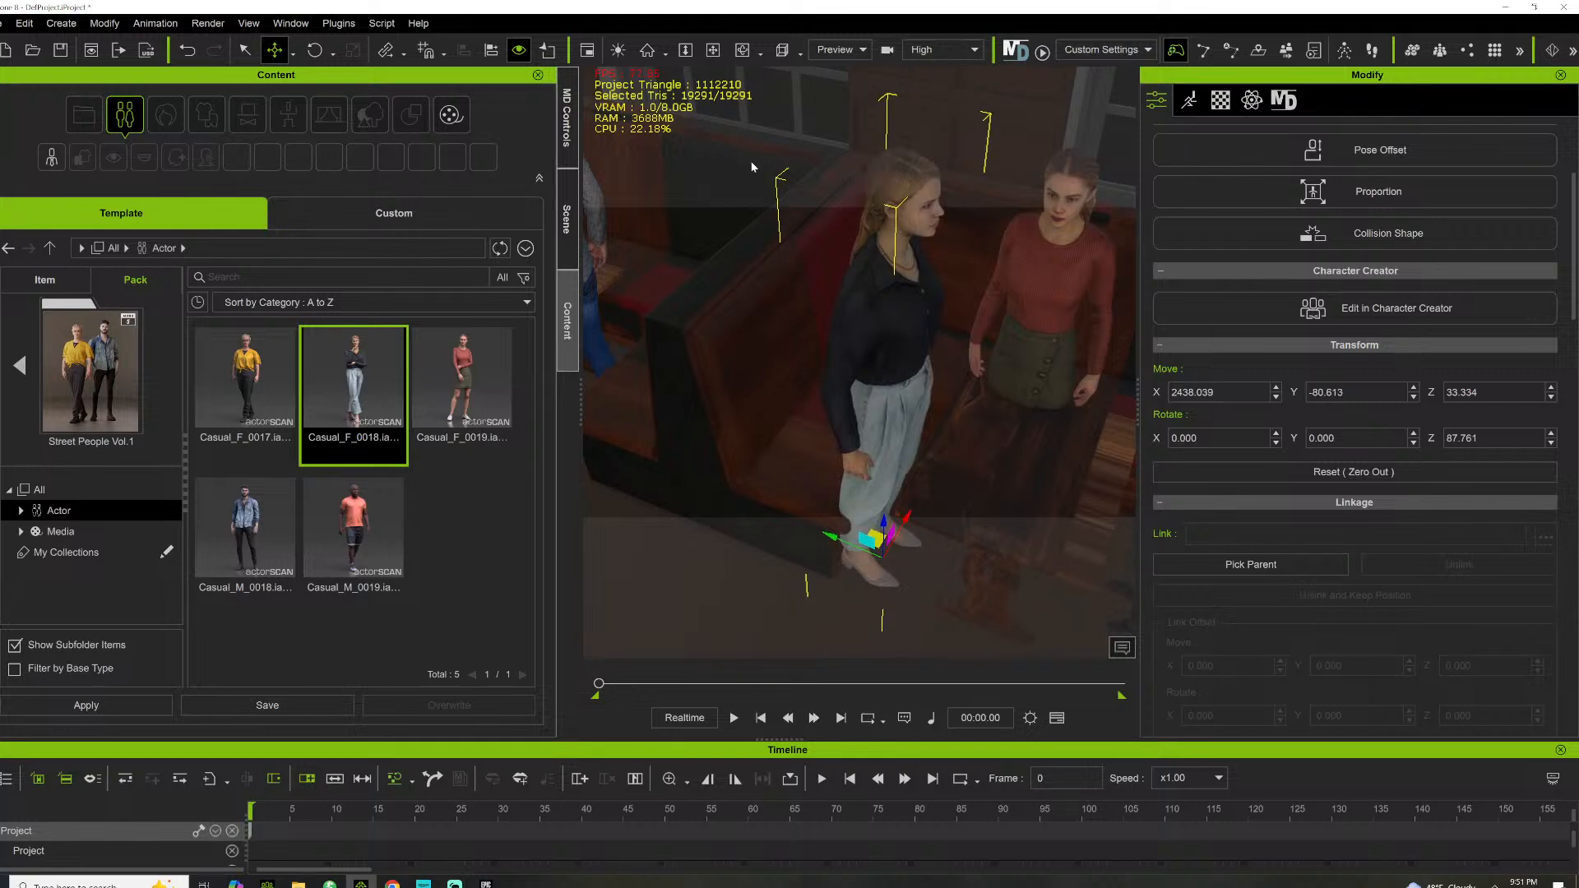
Examine the open floor between the booths and the bar for space to place more characters
{"action": "left_click", "coordinate": [716, 48]}
{"action": "scroll", "coordinate": [818, 318], "scroll_direction": "down", "scroll_amount": 5}
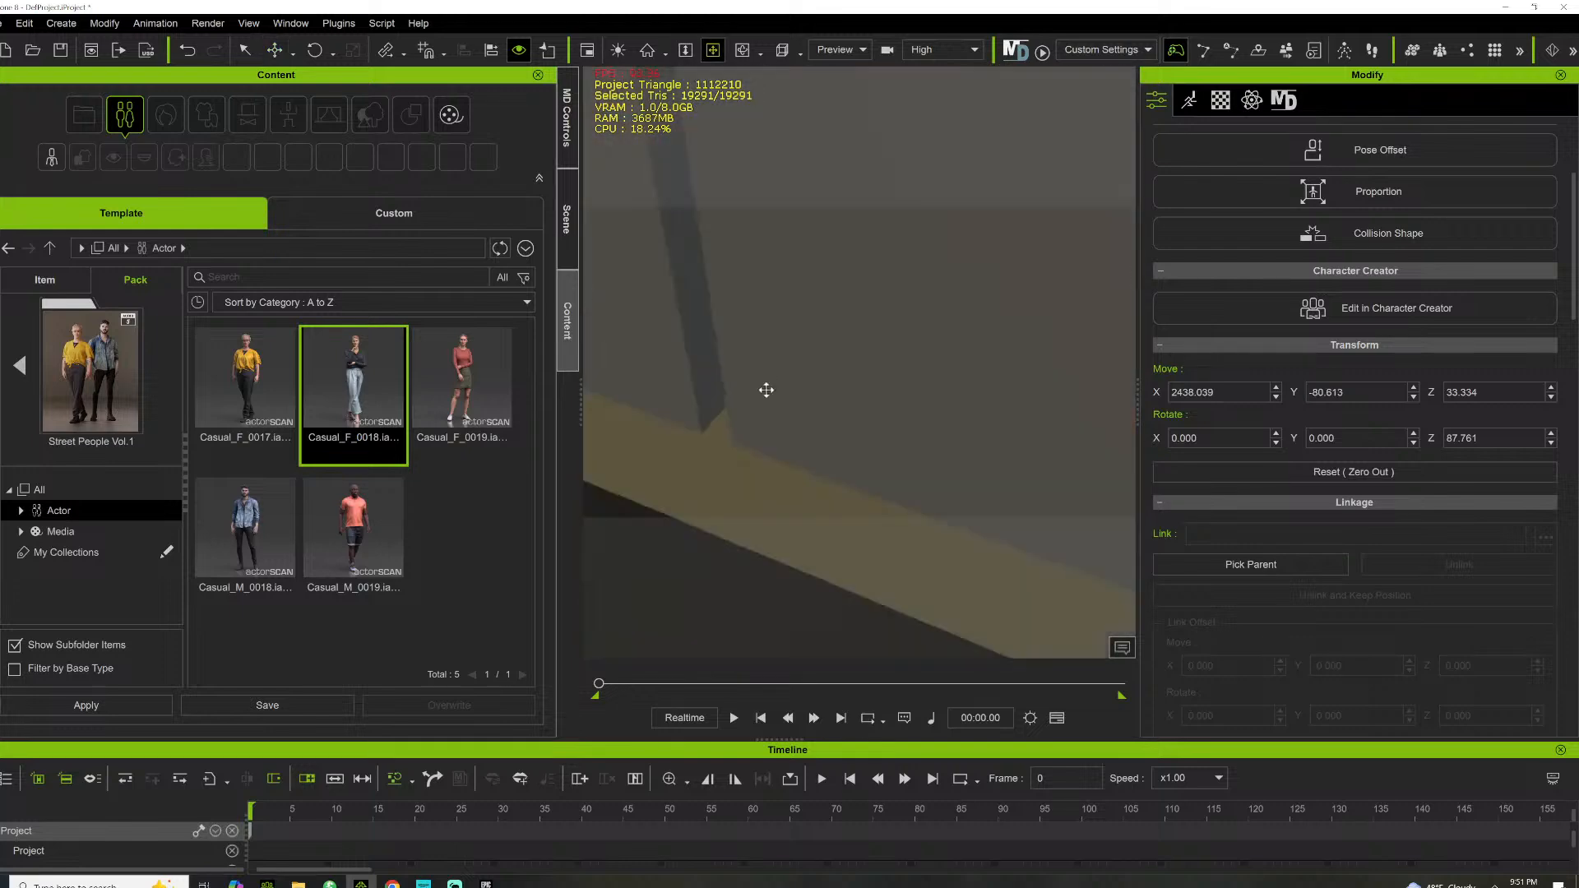
{"action": "left_click_drag", "start_coordinate": [765, 387], "coordinate": [1174, 141]}
{"action": "scroll", "coordinate": [806, 345], "scroll_direction": "down", "scroll_amount": 4}
{"action": "scroll", "coordinate": [806, 345], "scroll_direction": "down", "scroll_amount": 4}
{"action": "left_click_drag", "start_coordinate": [806, 344], "coordinate": [773, 370]}
{"action": "scroll", "coordinate": [899, 363], "scroll_direction": "up", "scroll_amount": 1}
{"action": "scroll", "coordinate": [818, 380], "scroll_direction": "up", "scroll_amount": 4}
{"action": "scroll", "coordinate": [806, 362], "scroll_direction": "up", "scroll_amount": 7}
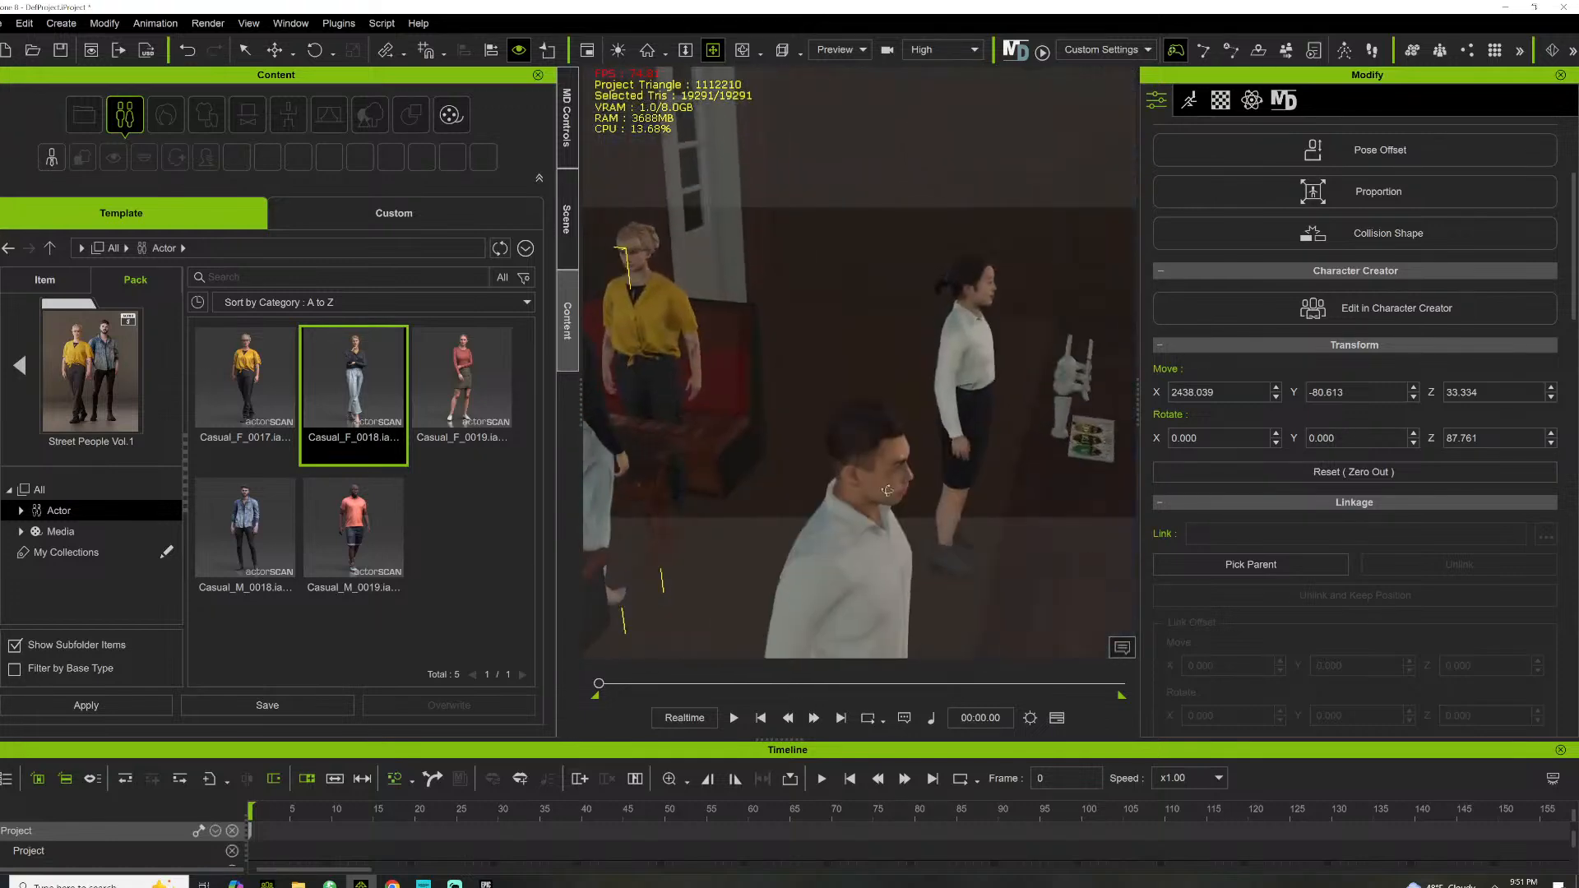
{"action": "scroll", "coordinate": [828, 441], "scroll_direction": "up", "scroll_amount": 2}
{"action": "scroll", "coordinate": [828, 441], "scroll_direction": "down", "scroll_amount": 2}
{"action": "left_click_drag", "start_coordinate": [828, 441], "coordinate": [951, 350]}
{"action": "scroll", "coordinate": [951, 351], "scroll_direction": "down", "scroll_amount": 3}
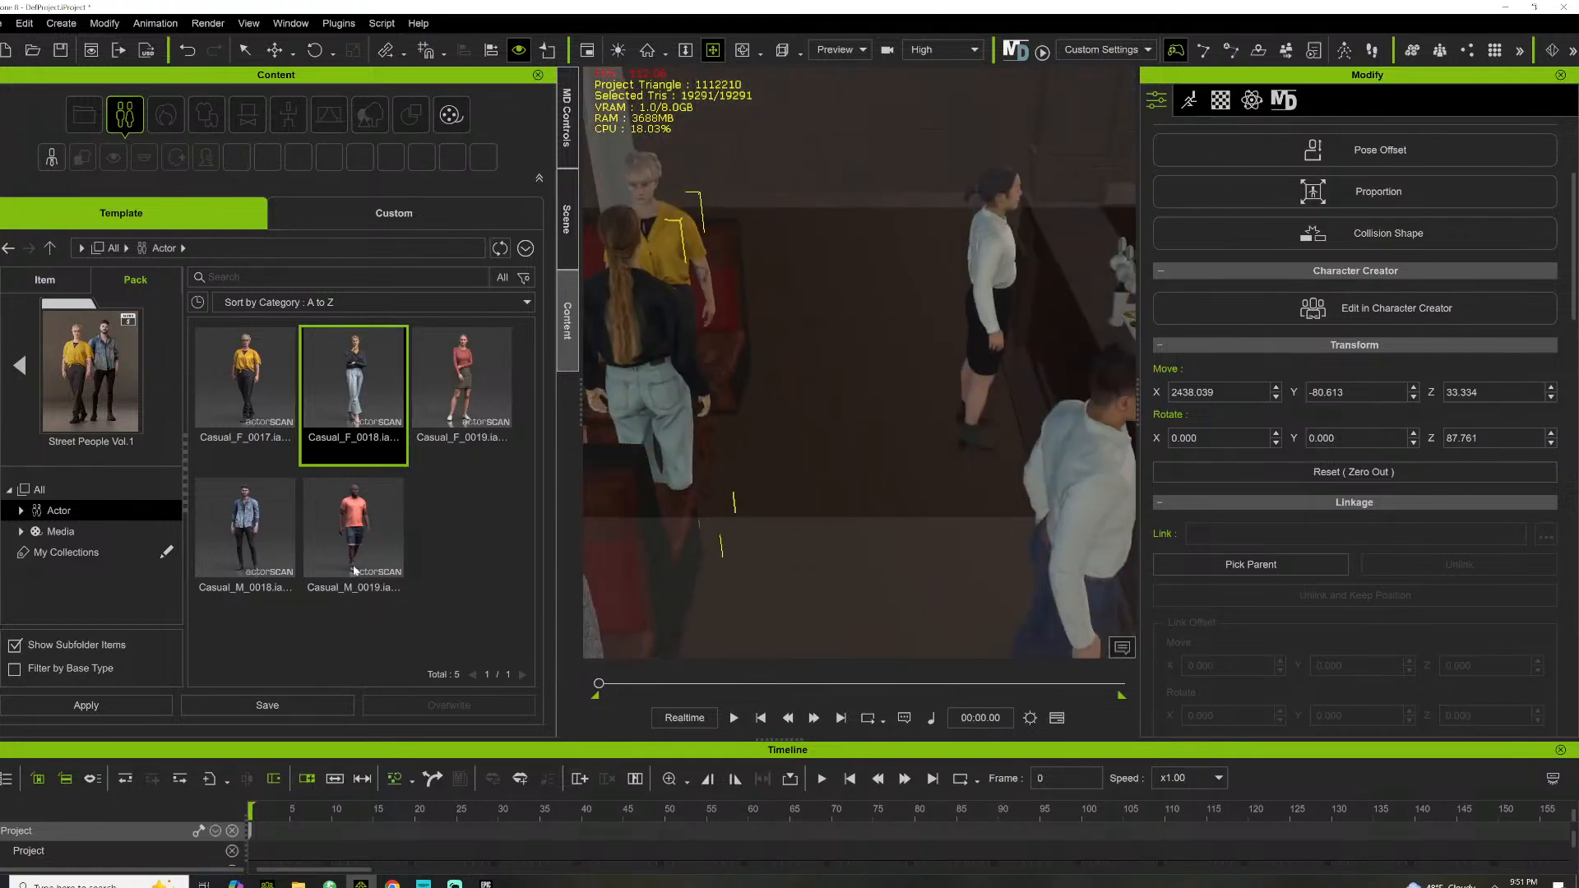
Add Casual_M_0018 on the floor between booths and bar, raise it to Z about 35.8, and turn it to face along the aisle
{"action": "left_click_drag", "start_coordinate": [245, 531], "coordinate": [848, 476]}
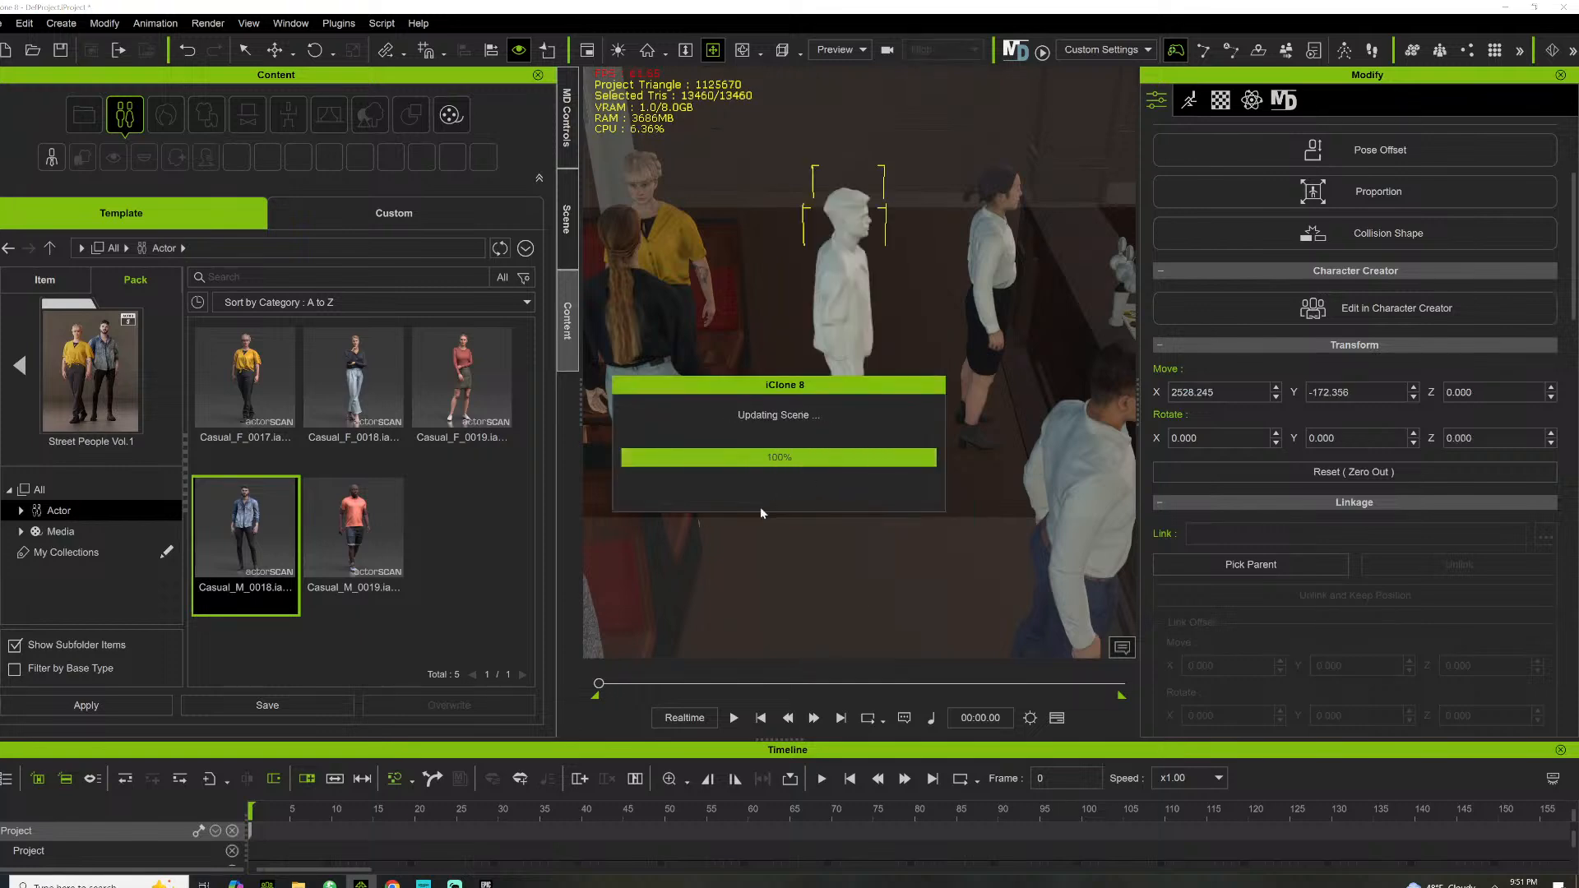
{"action": "key", "text": "w"}
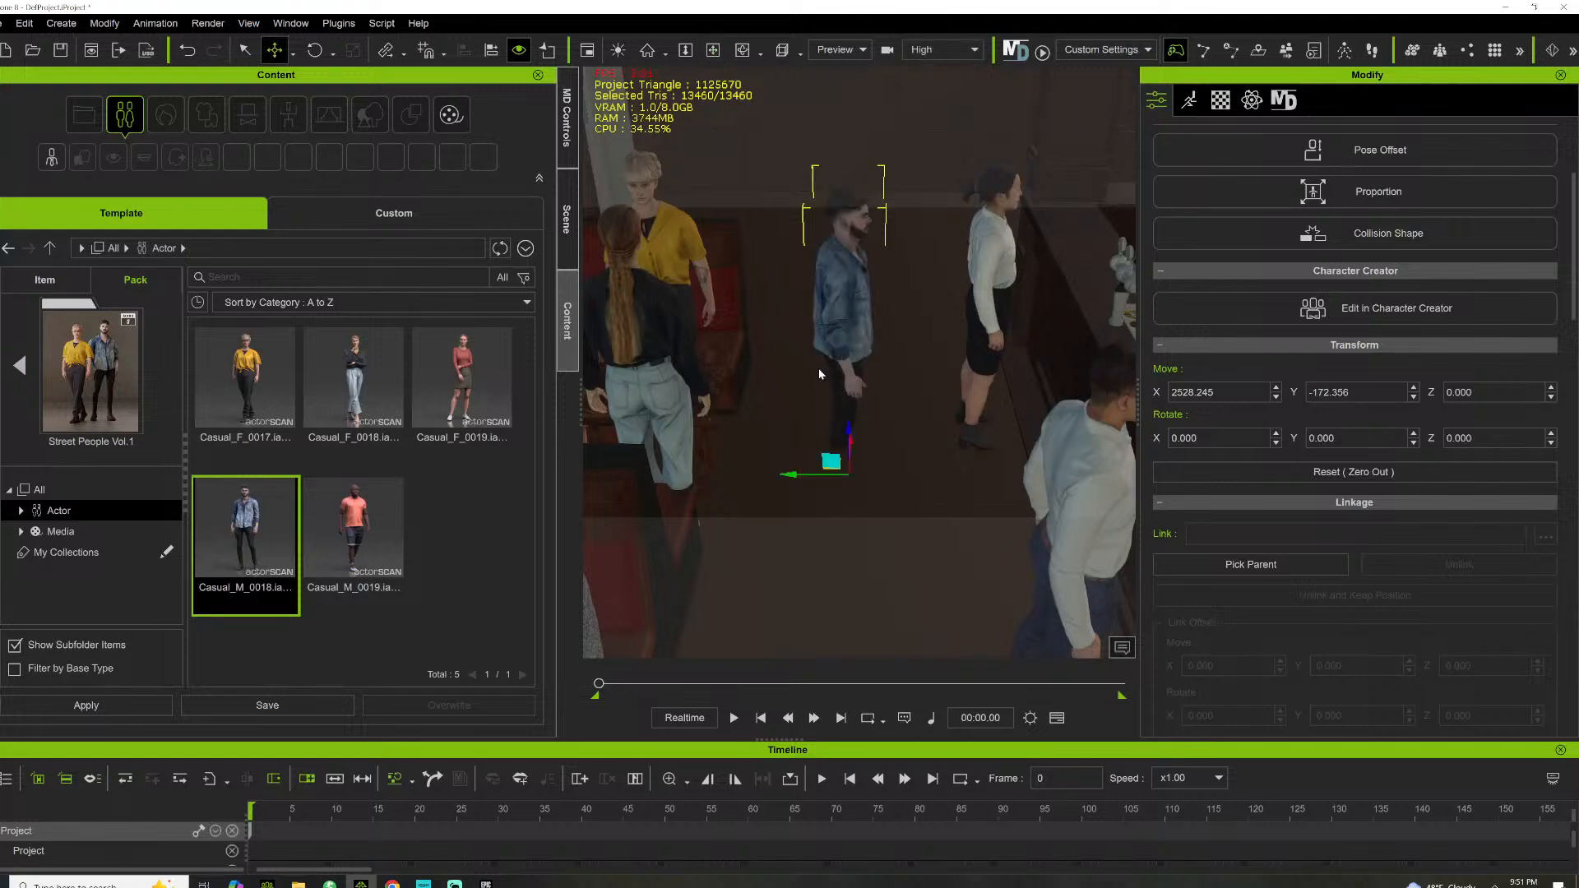
{"action": "left_click_drag", "start_coordinate": [842, 429], "coordinate": [842, 393]}
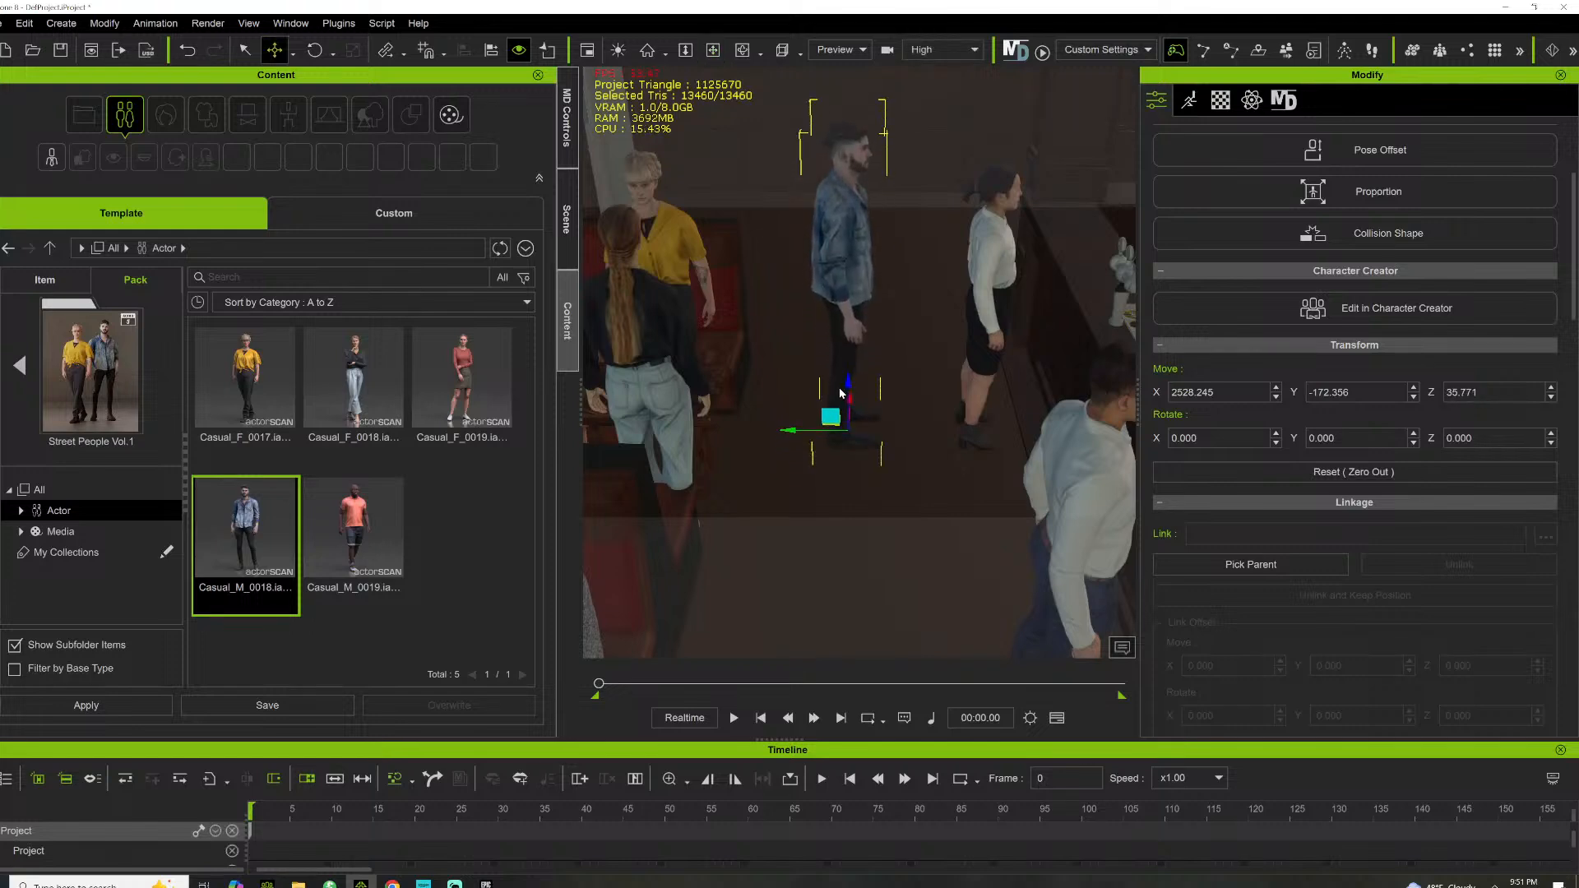
{"action": "key", "text": "e"}
{"action": "left_click_drag", "start_coordinate": [881, 463], "coordinate": [794, 450]}
Add Casual_M_0019 facing the man in the denim jacket, raised to Z about 33.5 and turned to about 90.3 degrees
{"action": "left_click_drag", "start_coordinate": [329, 501], "coordinate": [847, 615]}
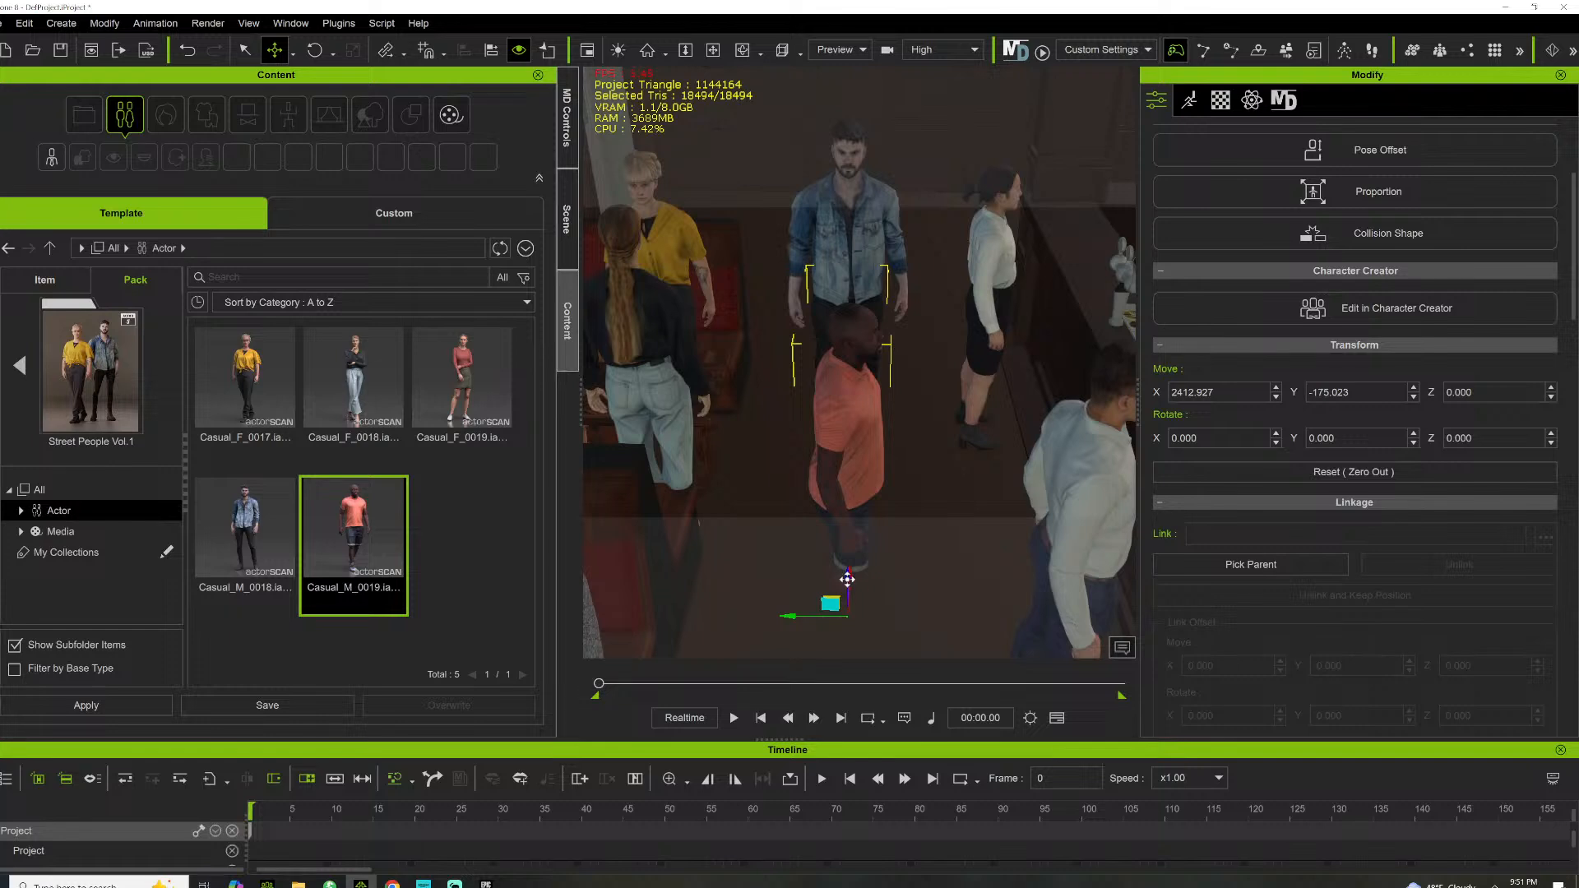
{"action": "left_click_drag", "start_coordinate": [864, 528], "coordinate": [851, 531]}
{"action": "key", "text": "e"}
{"action": "left_click_drag", "start_coordinate": [870, 610], "coordinate": [948, 615]}
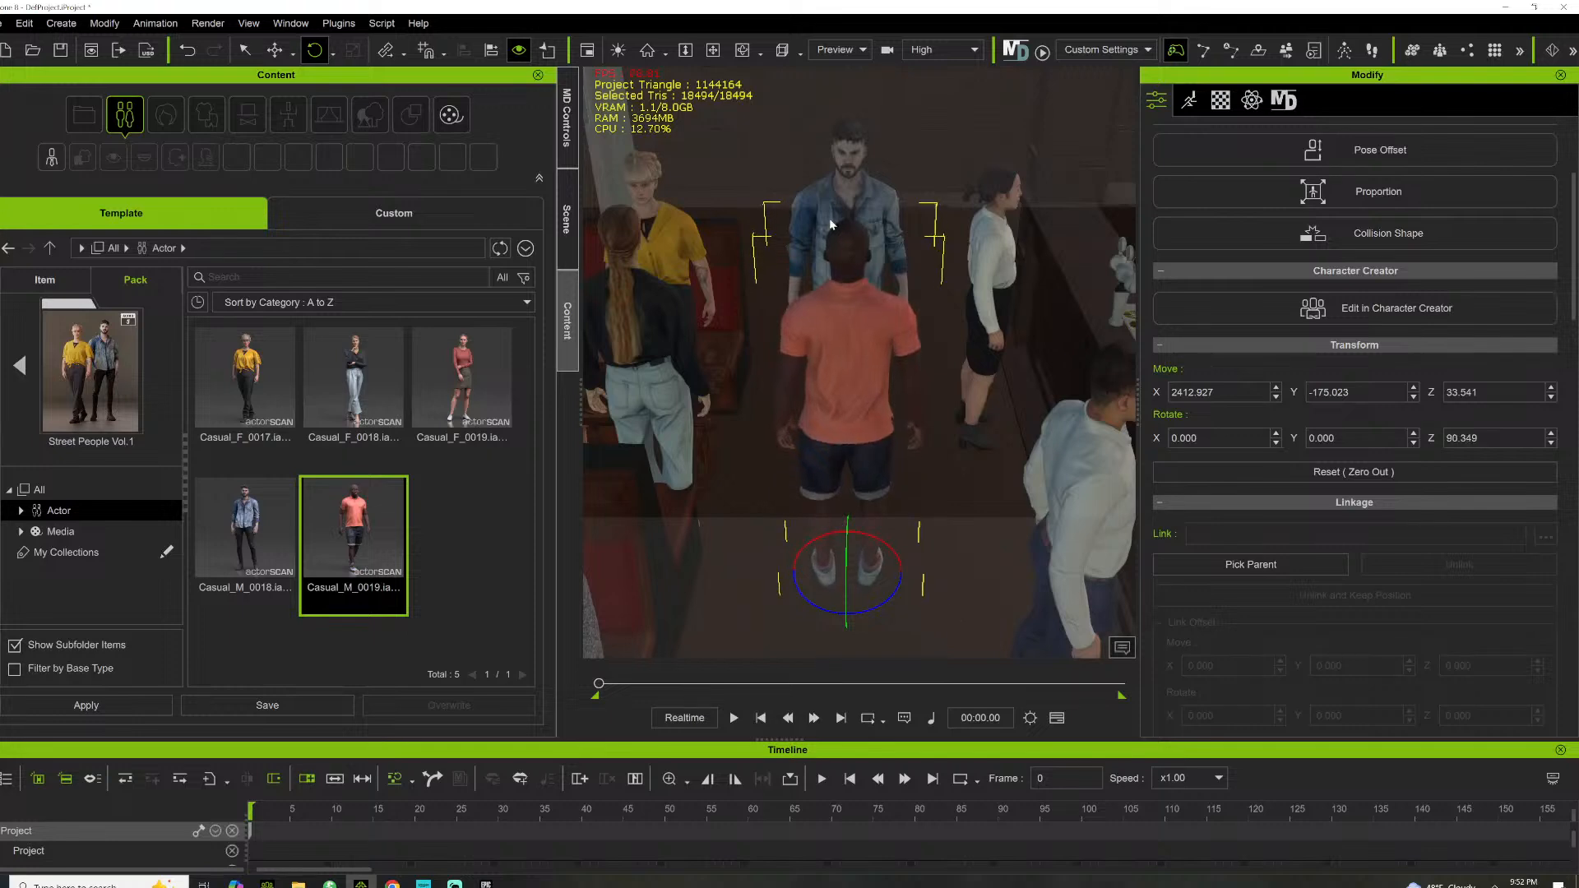
Open the Actor Group pack from the animation content library
{"action": "middle_click_drag", "start_coordinate": [785, 192], "coordinate": [828, 327]}
{"action": "right_click_drag", "start_coordinate": [828, 327], "coordinate": [846, 426]}
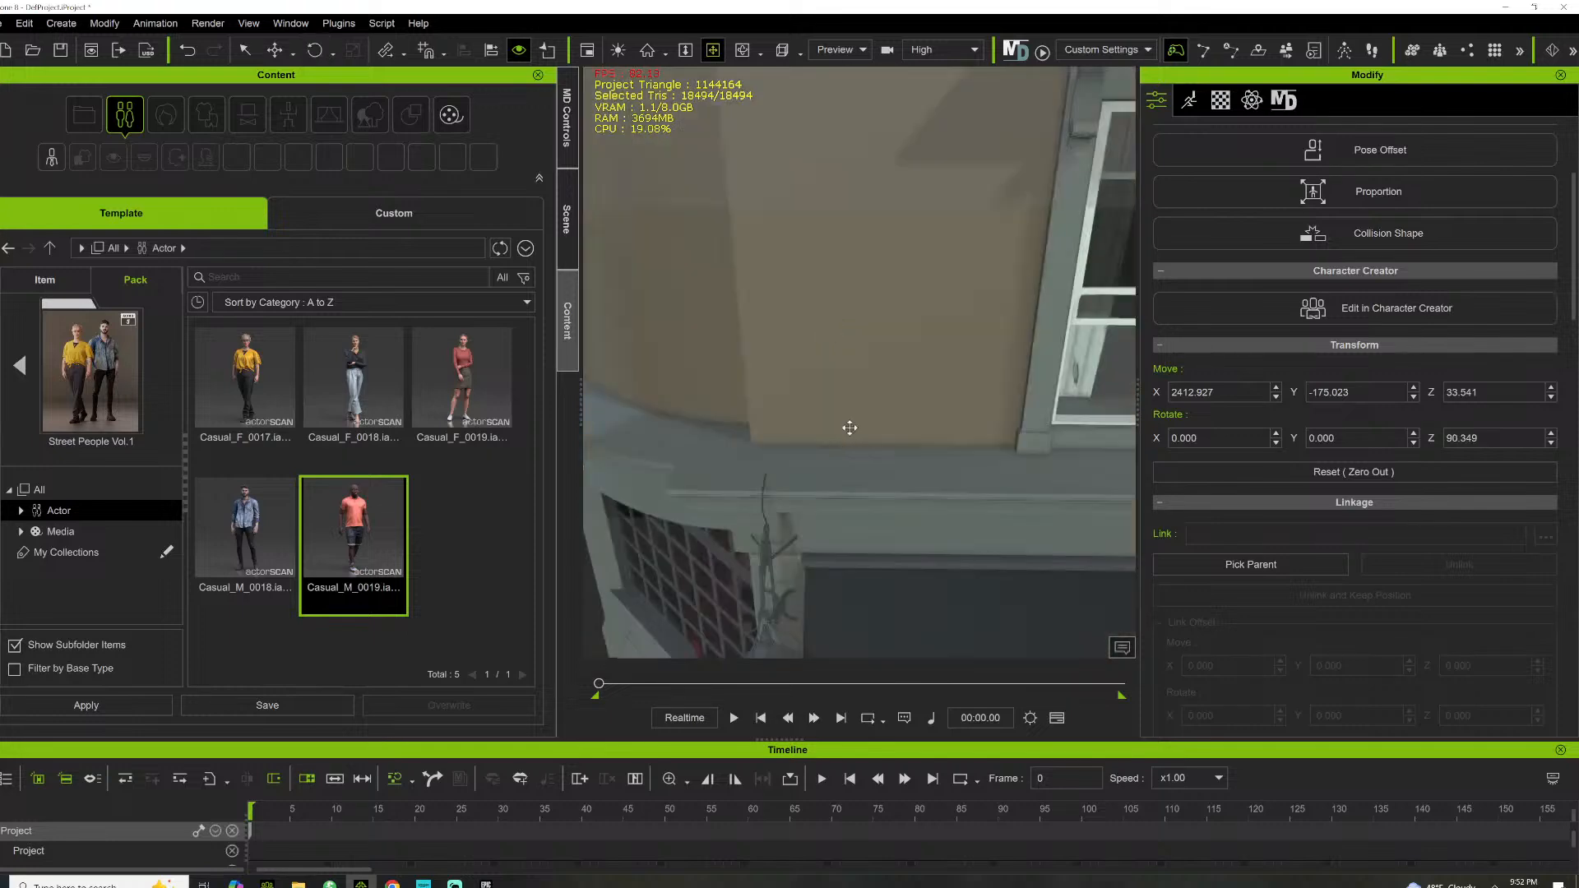
{"action": "middle_click_drag", "start_coordinate": [846, 426], "coordinate": [577, 201]}
{"action": "right_click_drag", "start_coordinate": [577, 202], "coordinate": [429, 469]}
{"action": "middle_click_drag", "start_coordinate": [912, 390], "coordinate": [658, 389]}
{"action": "right_click_drag", "start_coordinate": [658, 388], "coordinate": [630, 200]}
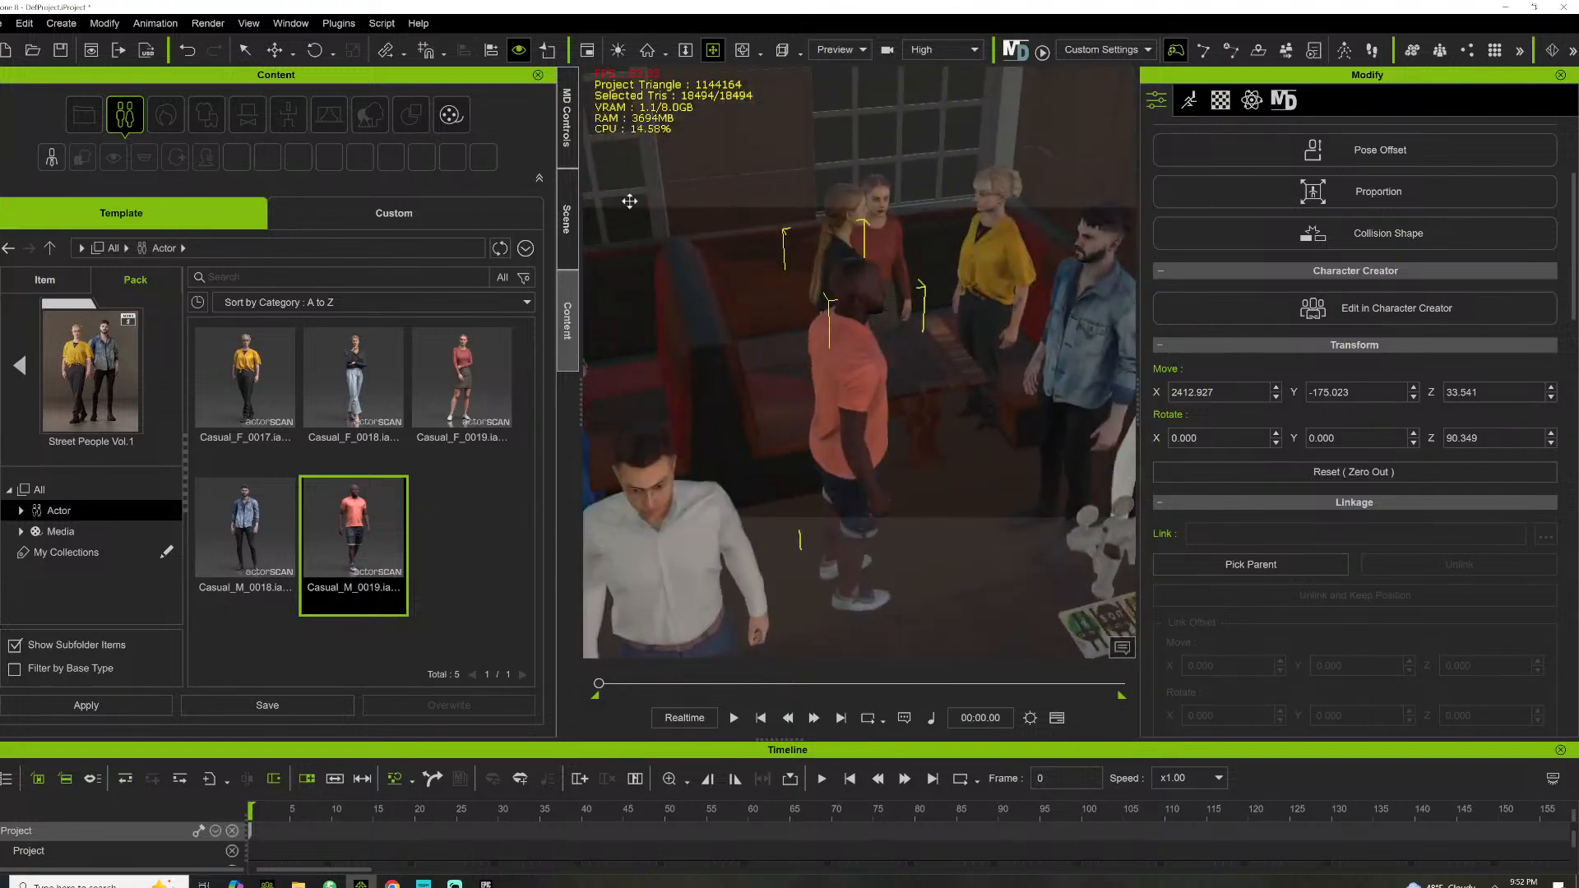
{"action": "left_click", "coordinate": [571, 144]}
{"action": "left_click", "coordinate": [567, 321]}
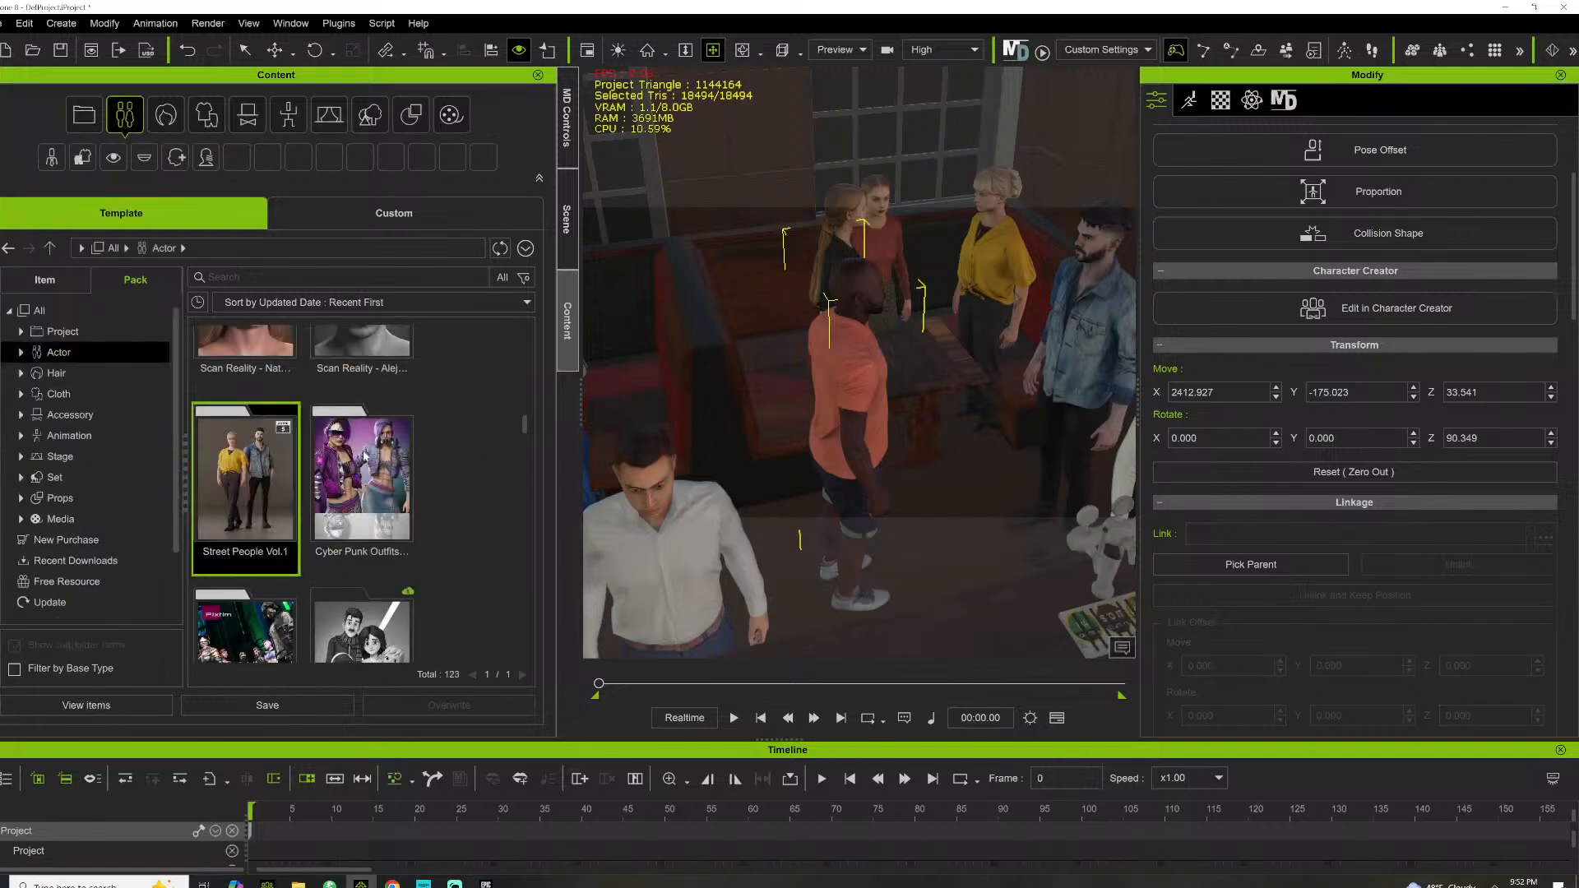
{"action": "scroll", "coordinate": [257, 519], "scroll_direction": "up", "scroll_amount": 5}
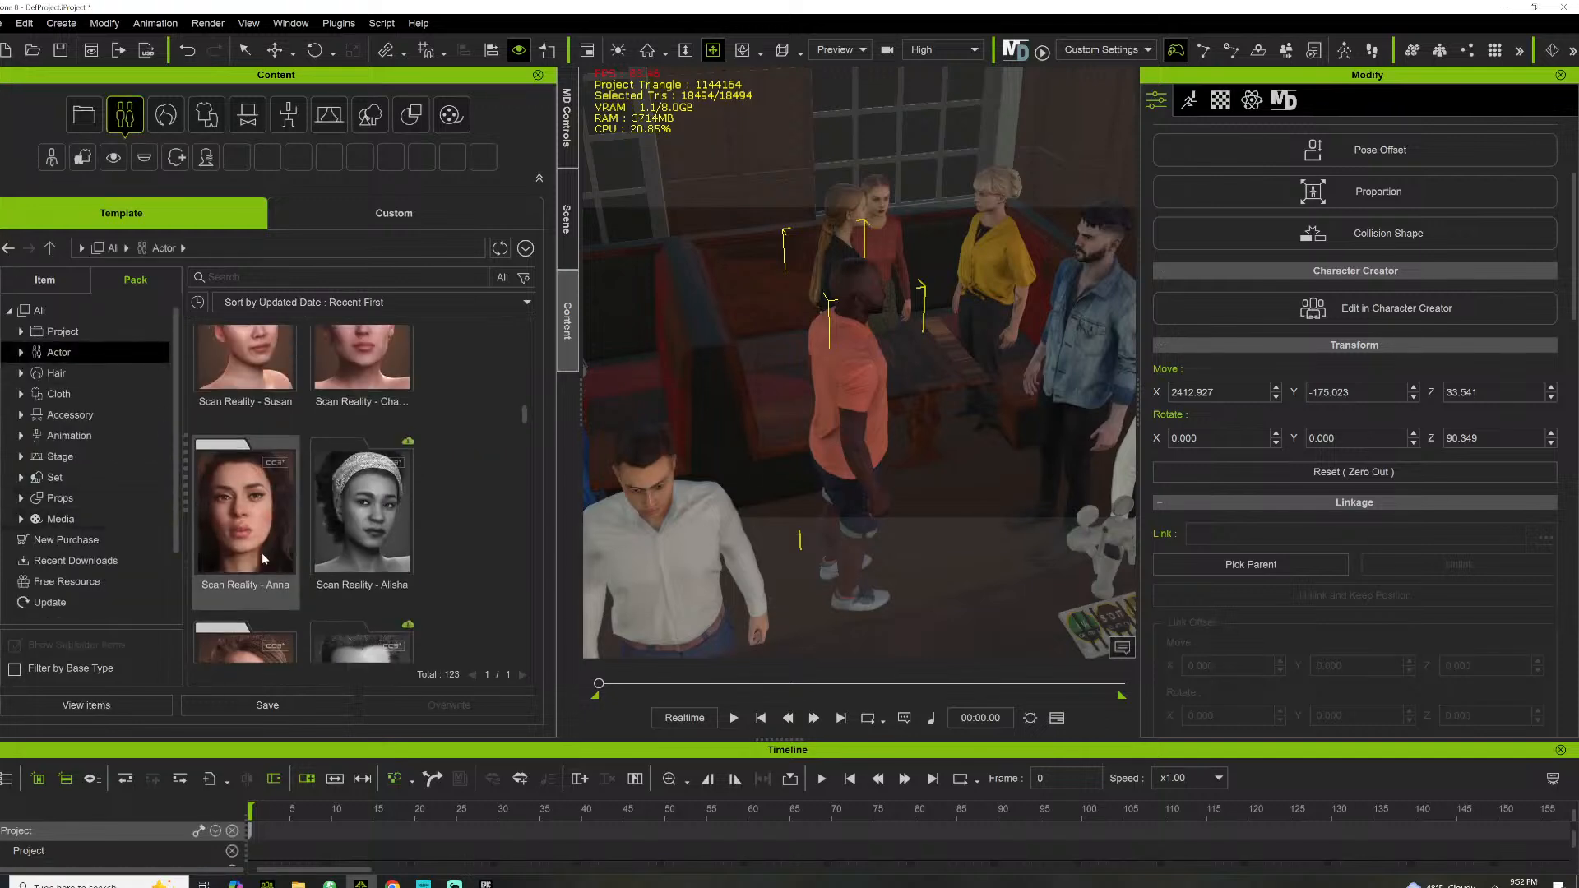
{"action": "left_click", "coordinate": [84, 436]}
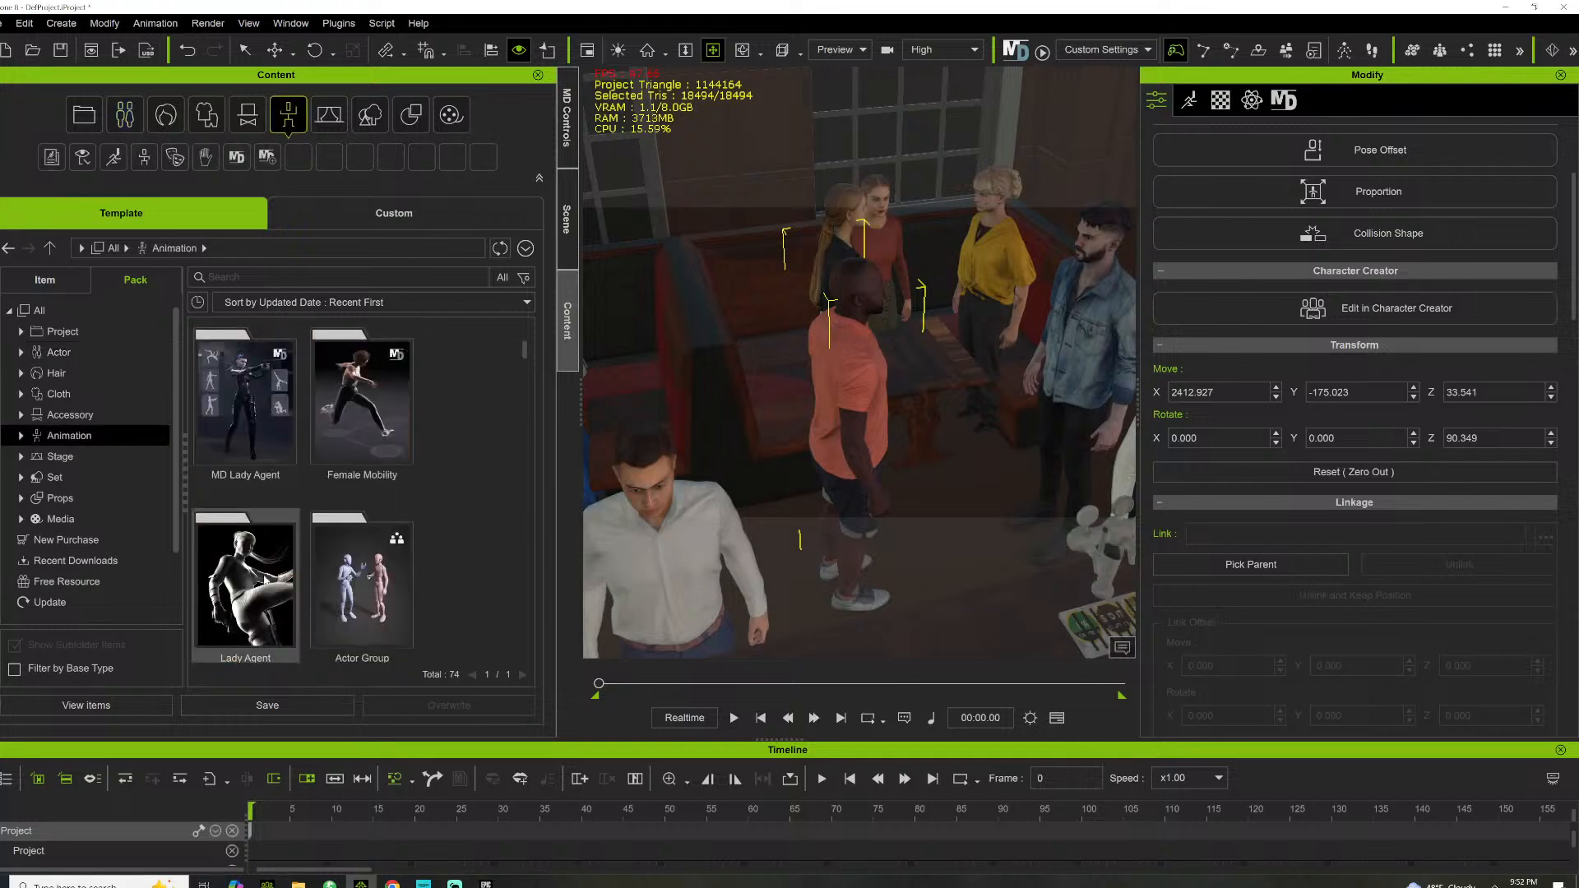
{"action": "double_click", "coordinate": [398, 537]}
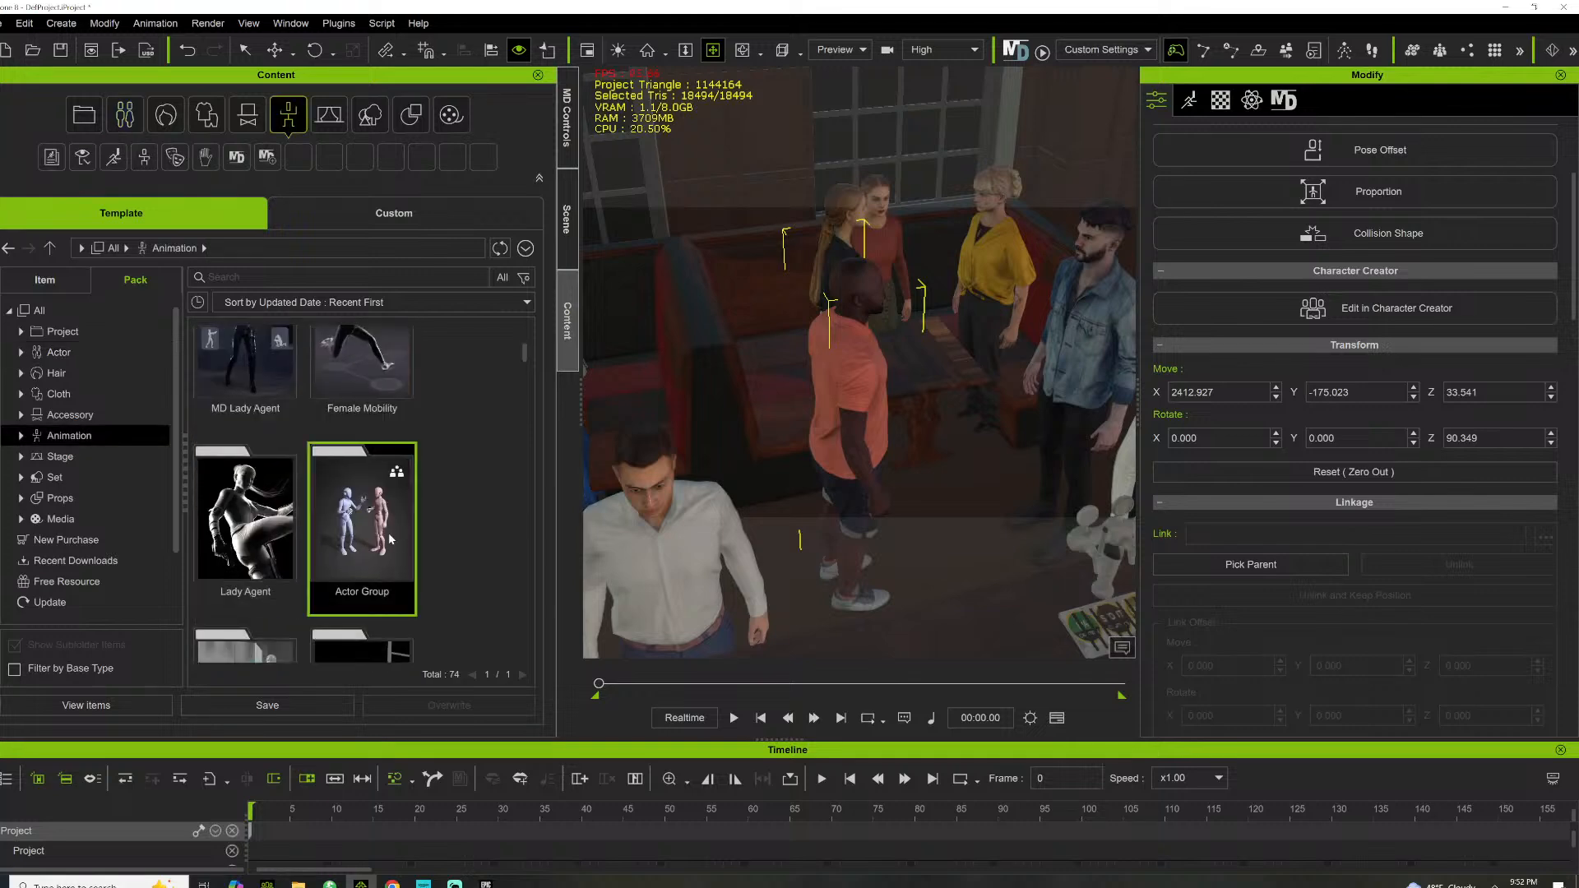
Apply 2Stand_Chat_G2_M2 to the man in the denim jacket and the paired 2Stand_Chat_G2 motion to the man in the orange shirt
{"action": "scroll", "coordinate": [347, 613], "scroll_direction": "down", "scroll_amount": 5}
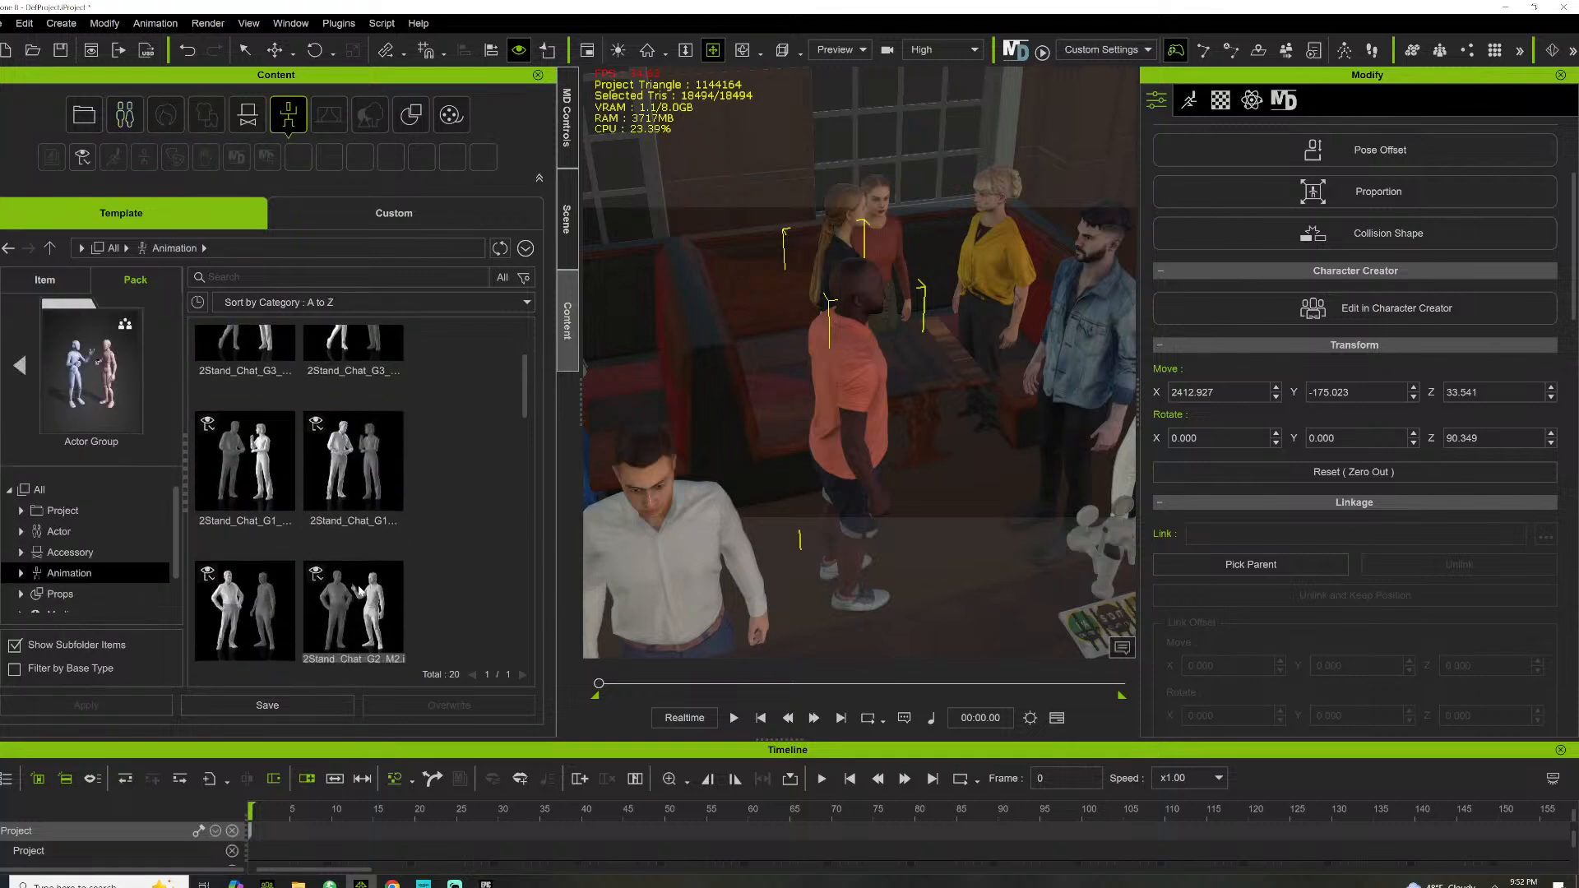
{"action": "left_click_drag", "start_coordinate": [362, 497], "coordinate": [1074, 345]}
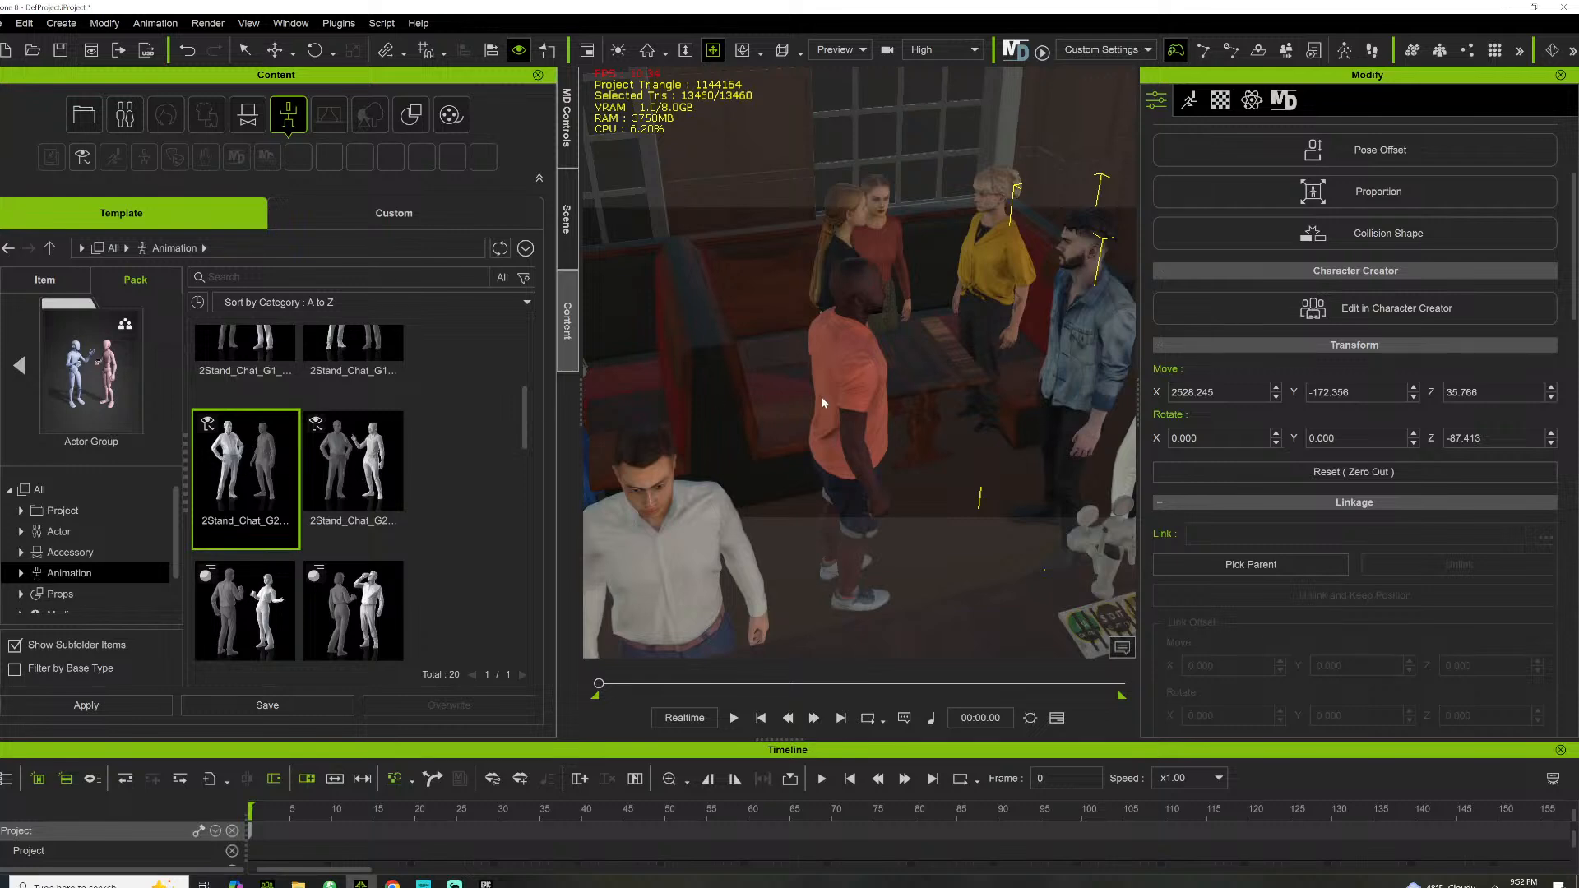
{"action": "left_click_drag", "start_coordinate": [822, 396], "coordinate": [822, 396]}
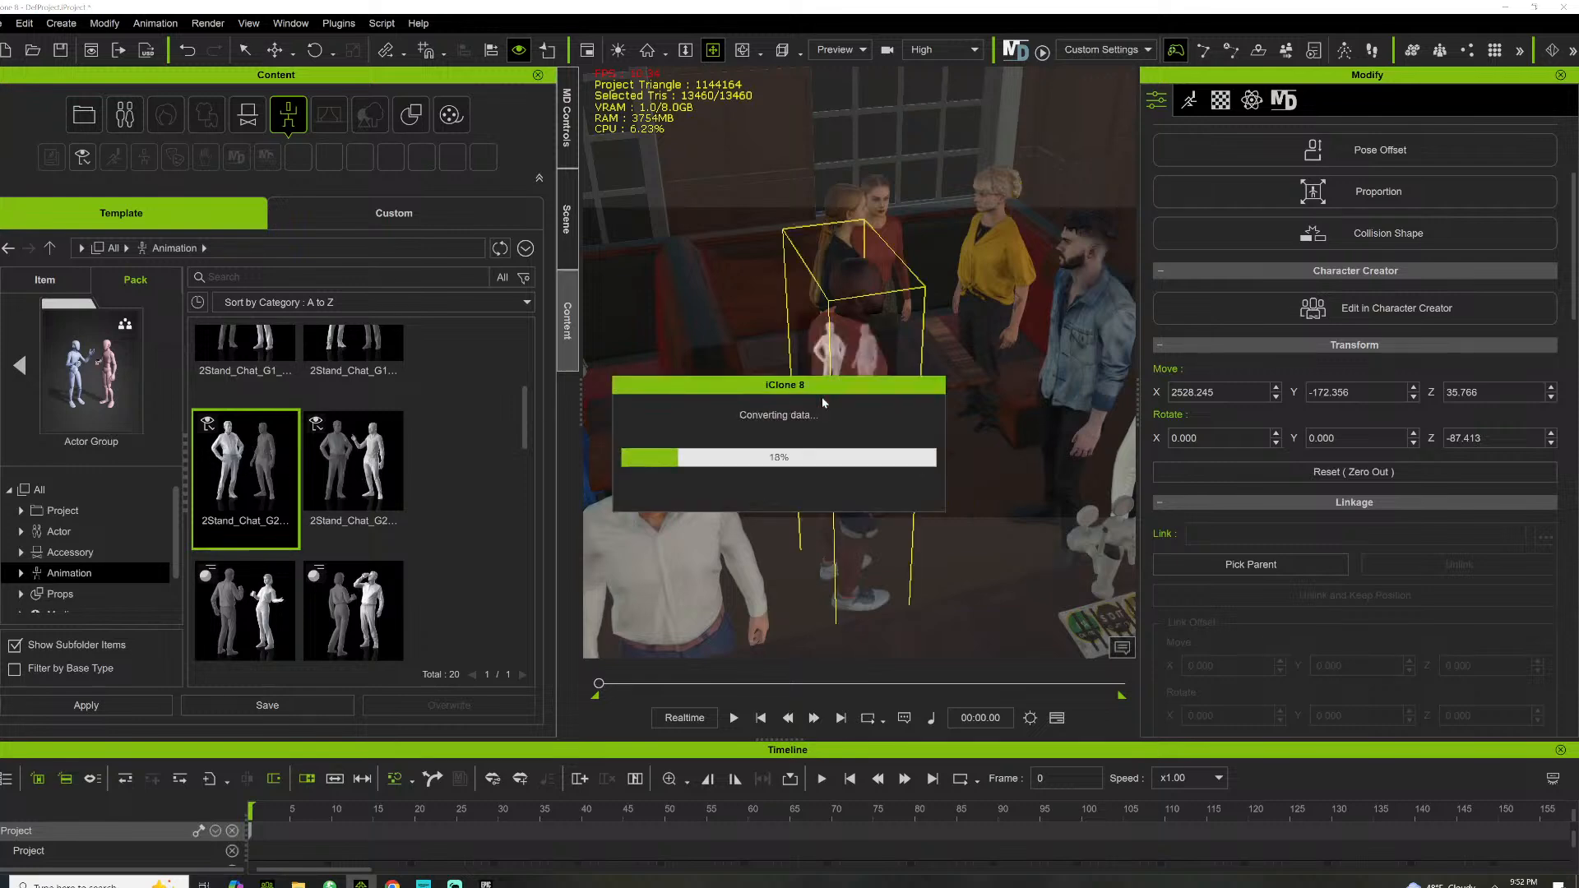
Set the man in the orange shirt to look at the man in the denim jacket as his target
{"action": "scroll", "coordinate": [929, 331], "scroll_direction": "up", "scroll_amount": 5}
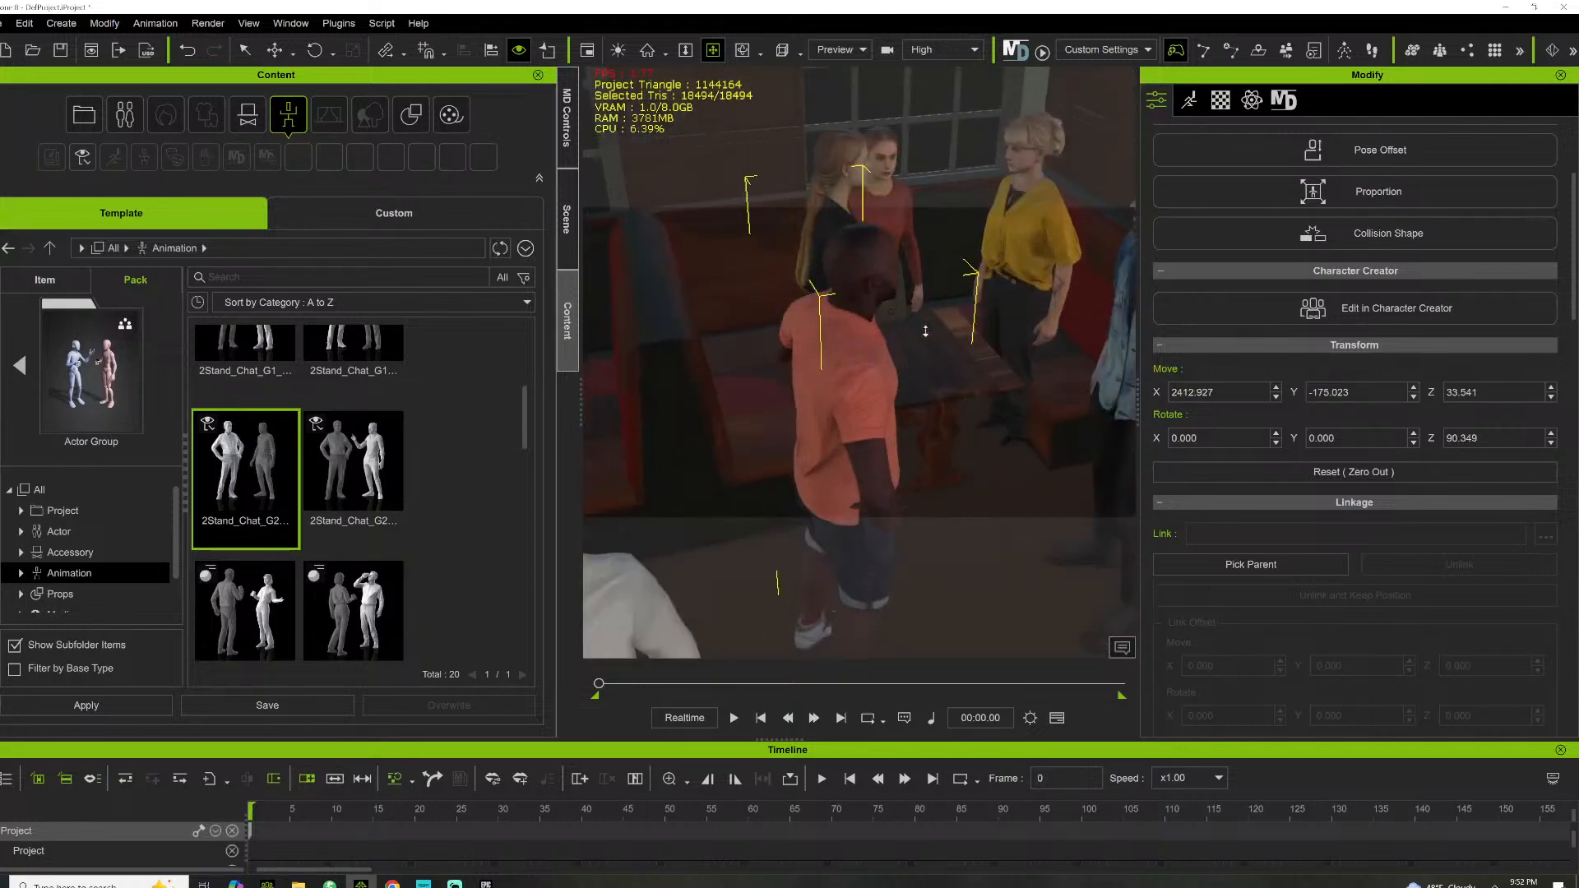
{"action": "right_click", "coordinate": [911, 327]}
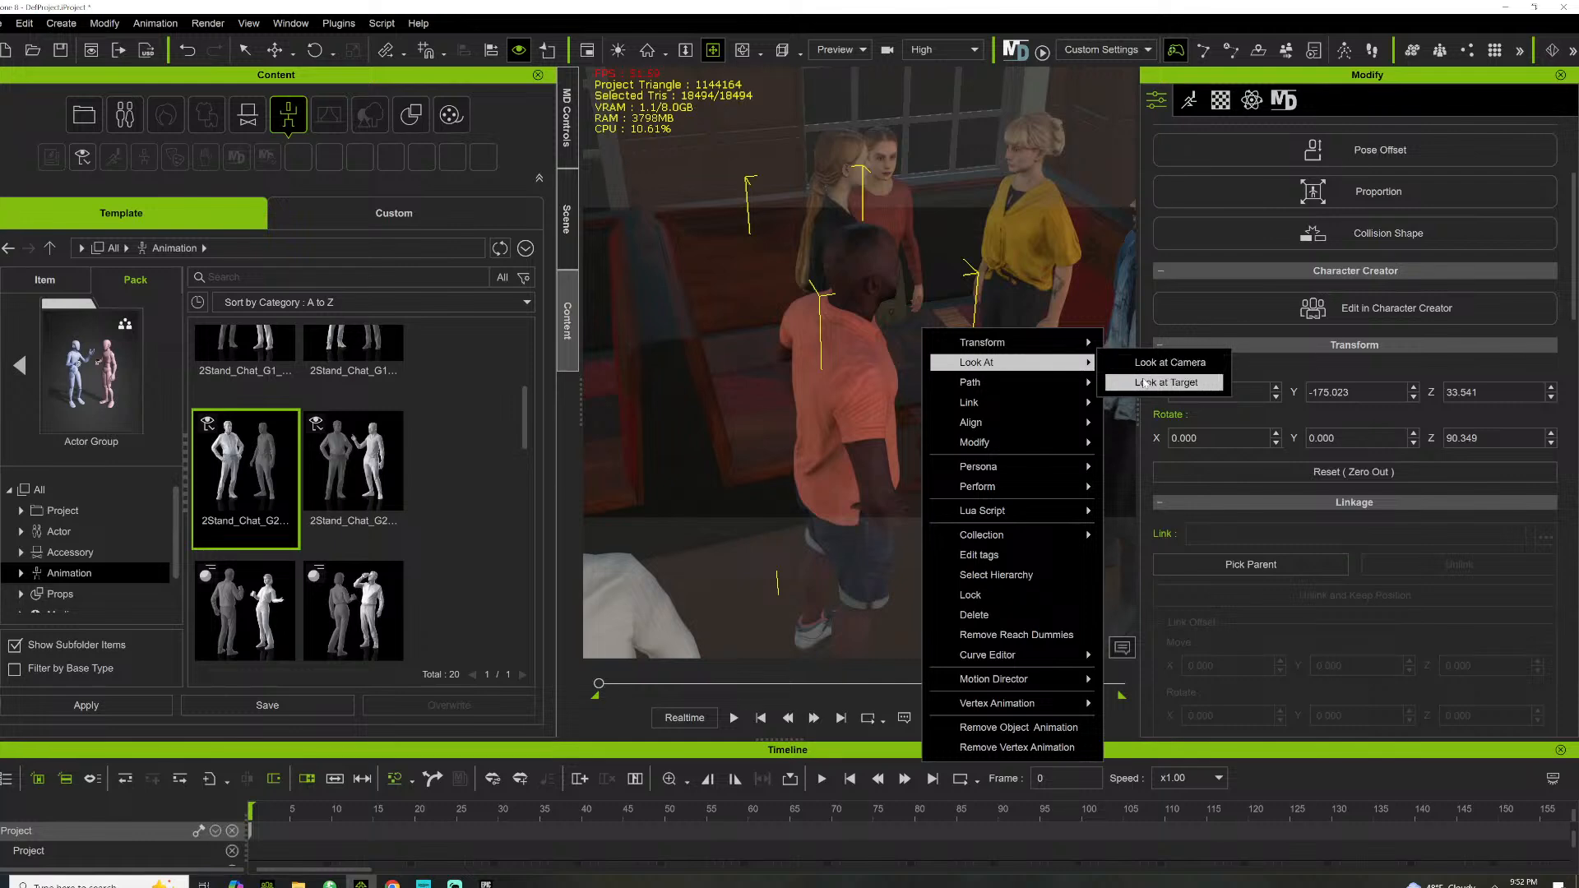
{"action": "left_click", "coordinate": [1123, 355]}
{"action": "left_click", "coordinate": [1117, 360]}
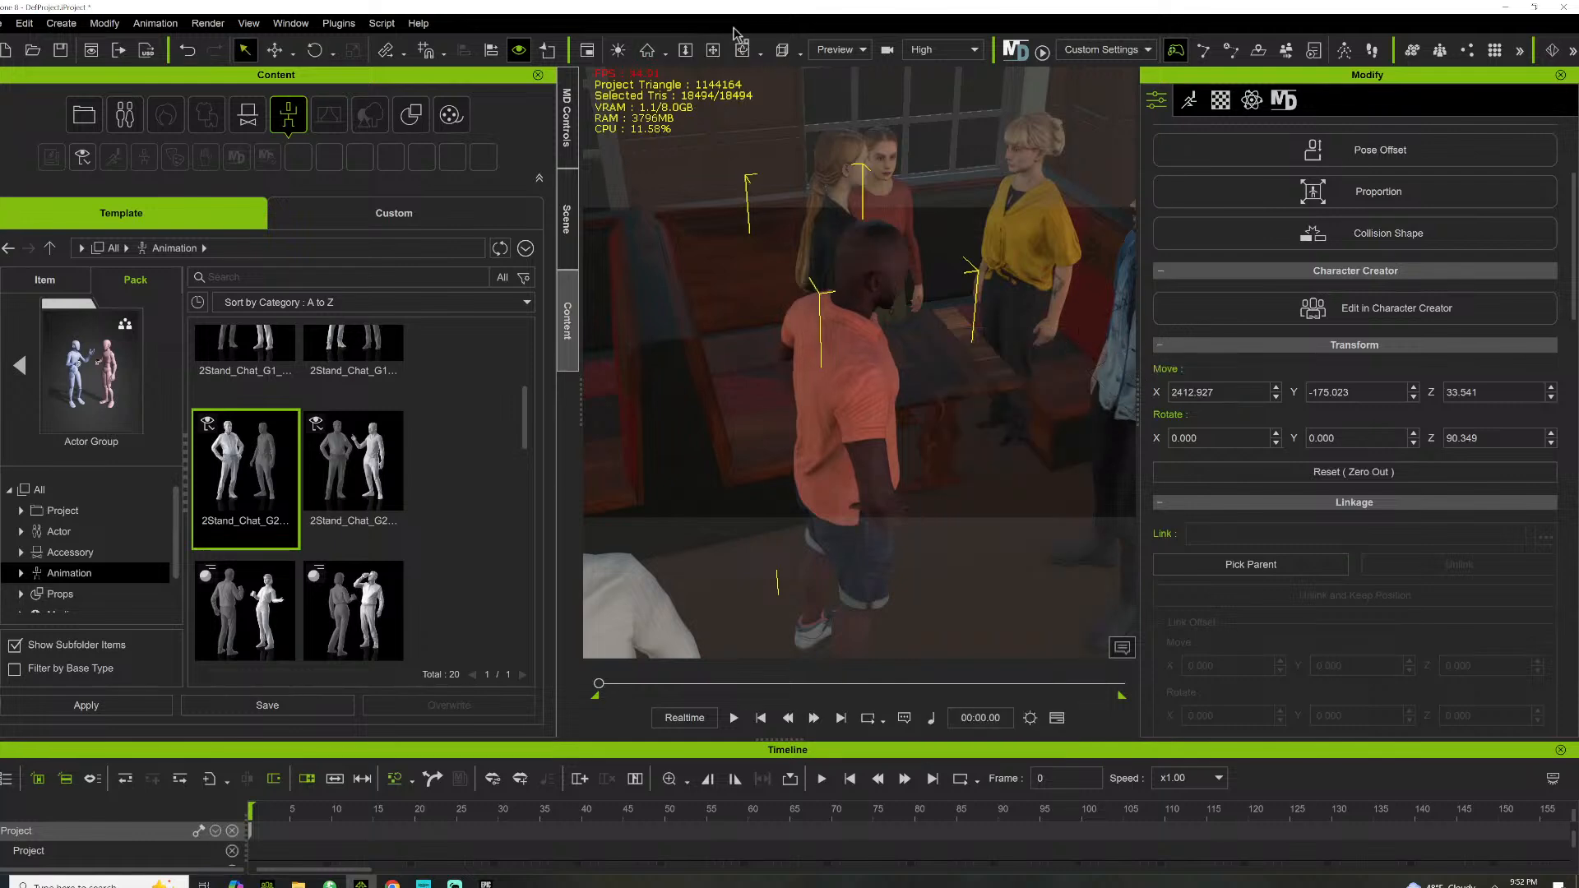
{"action": "left_click_drag", "start_coordinate": [873, 177], "coordinate": [712, 307]}
{"action": "right_click_drag", "start_coordinate": [712, 307], "coordinate": [916, 203]}
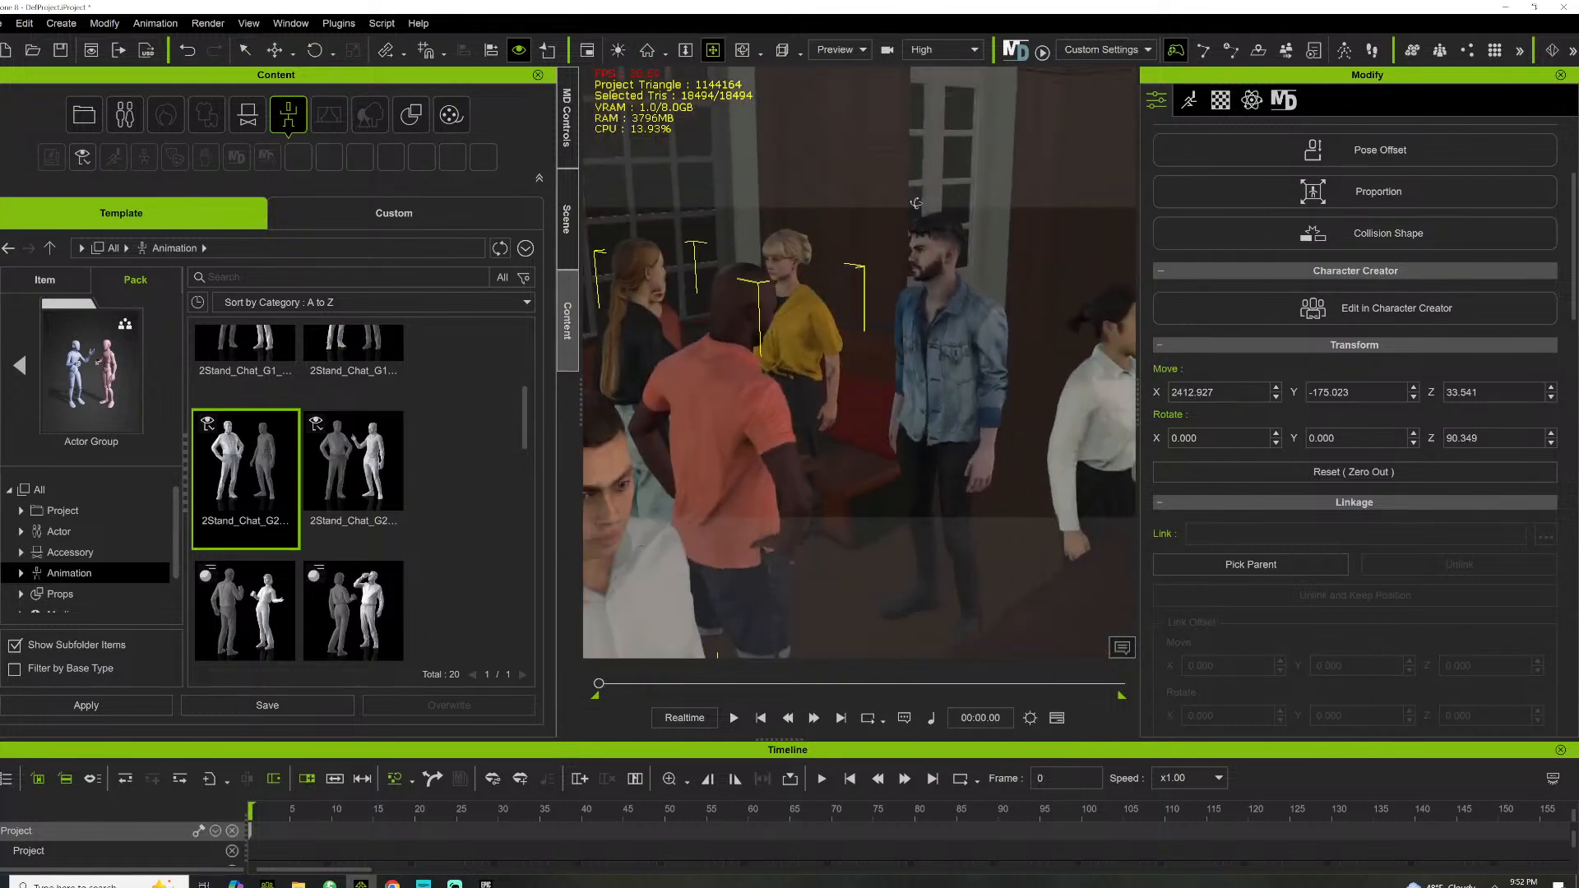
{"action": "right_click", "coordinate": [913, 216]}
{"action": "mouse_move", "coordinate": [1028, 246]}
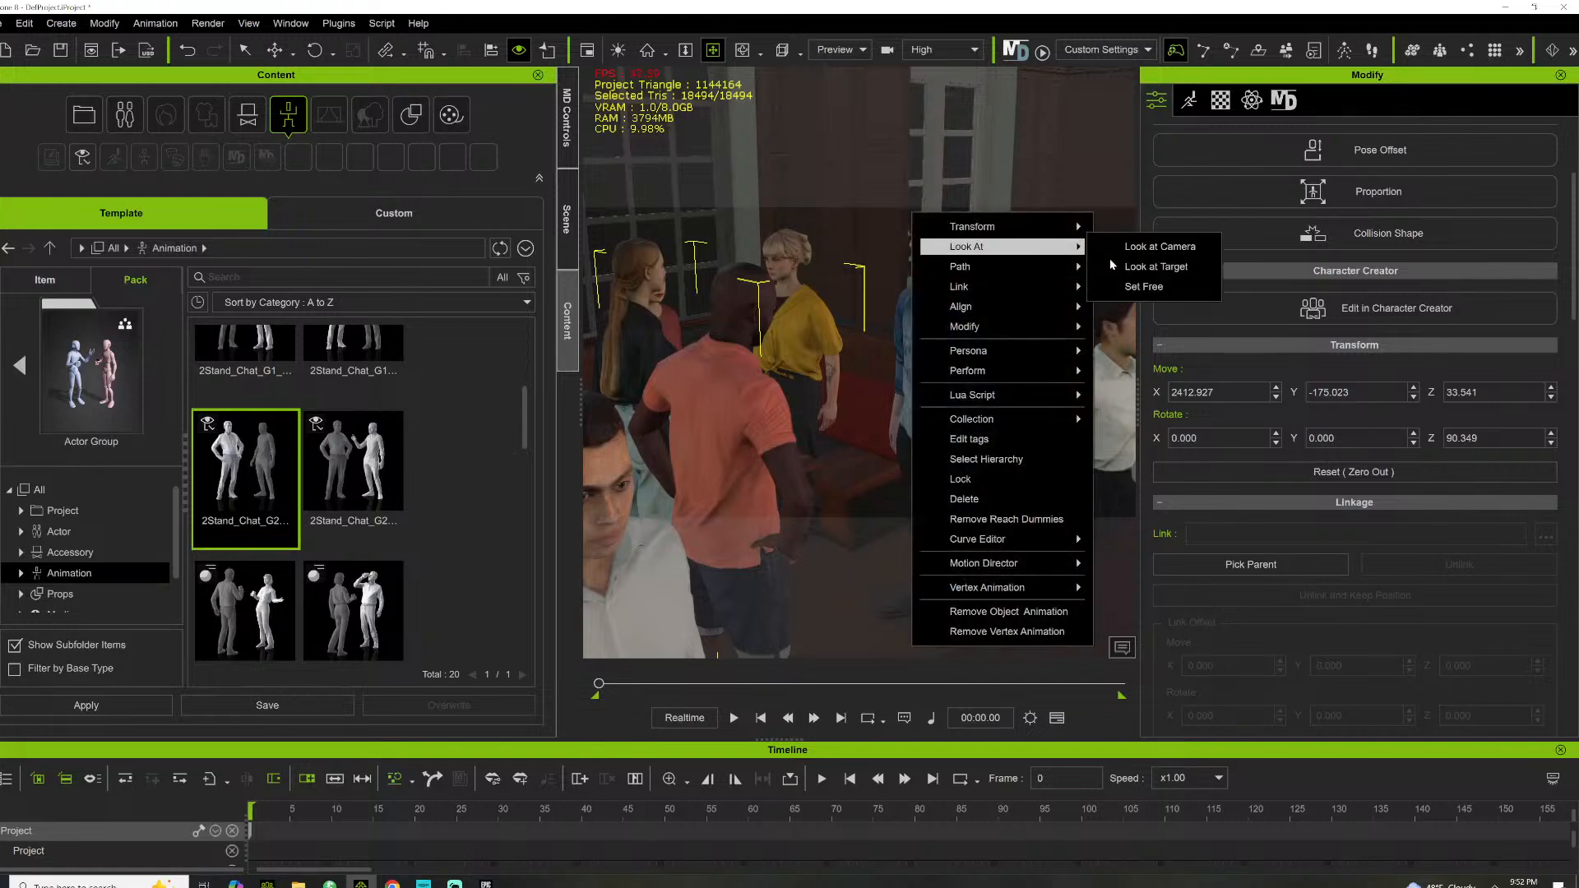
{"action": "left_click", "coordinate": [1120, 266]}
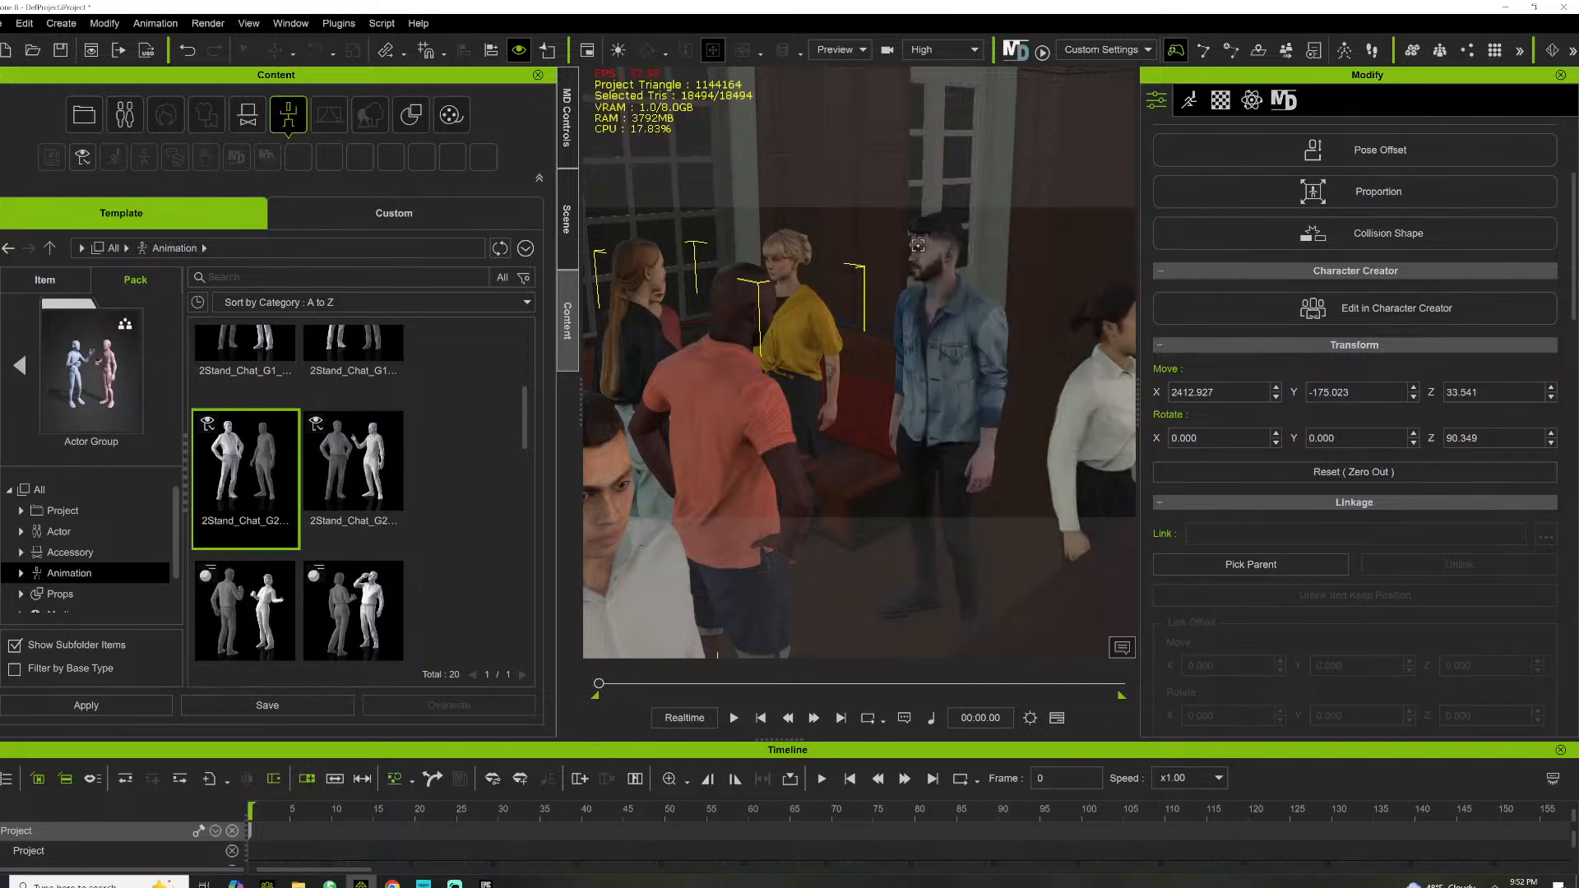
{"action": "left_click", "coordinate": [930, 250]}
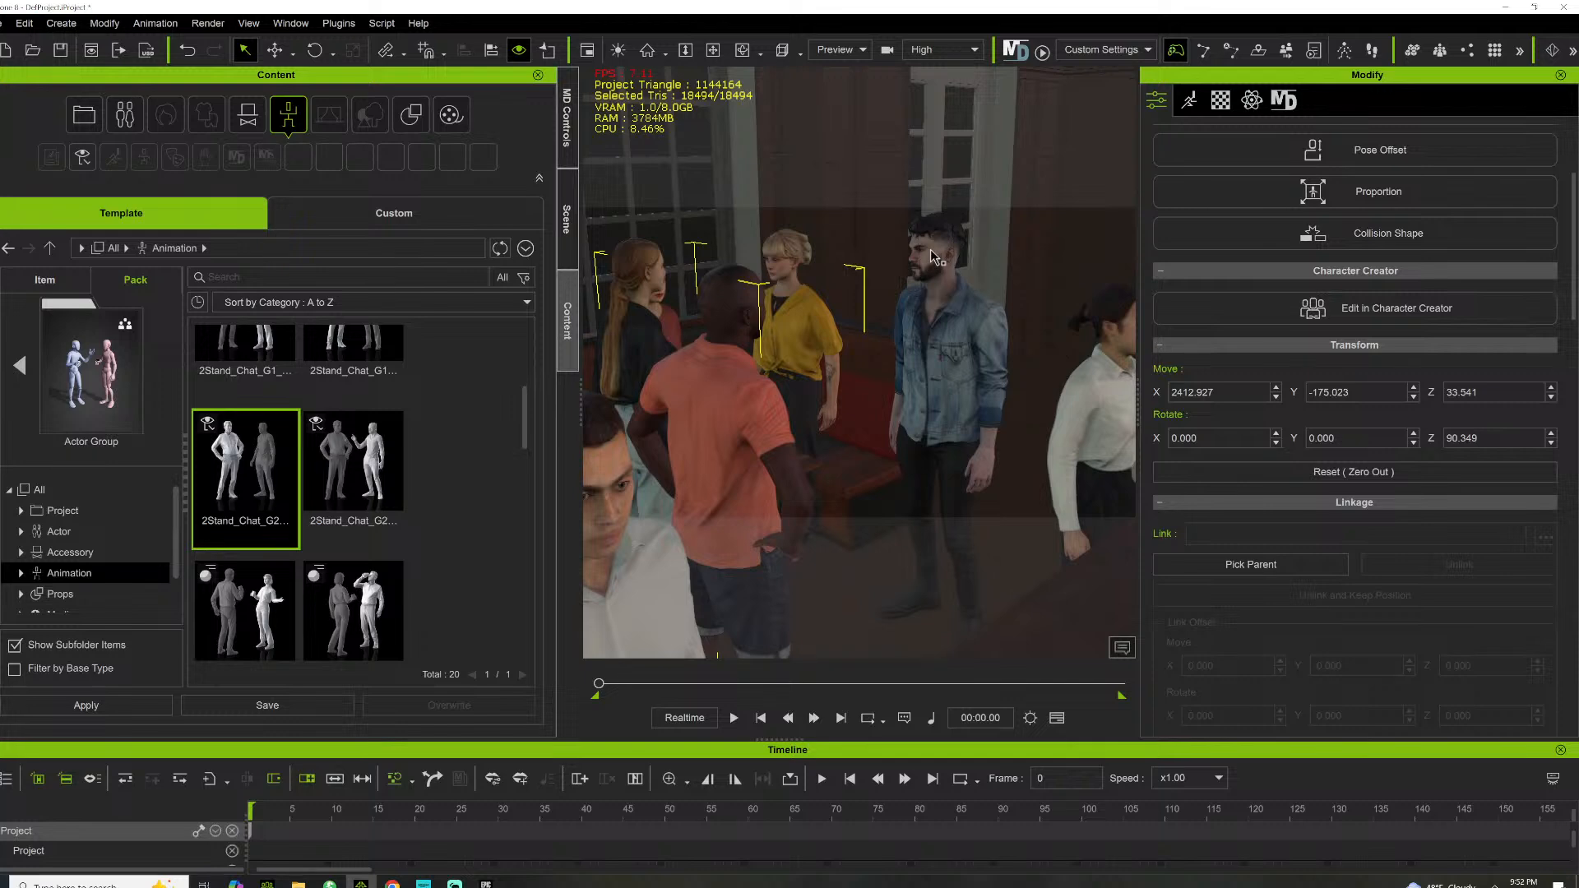
Set the man in the denim jacket to look at the man in the orange shirt as his target
{"action": "right_click", "coordinate": [879, 258]}
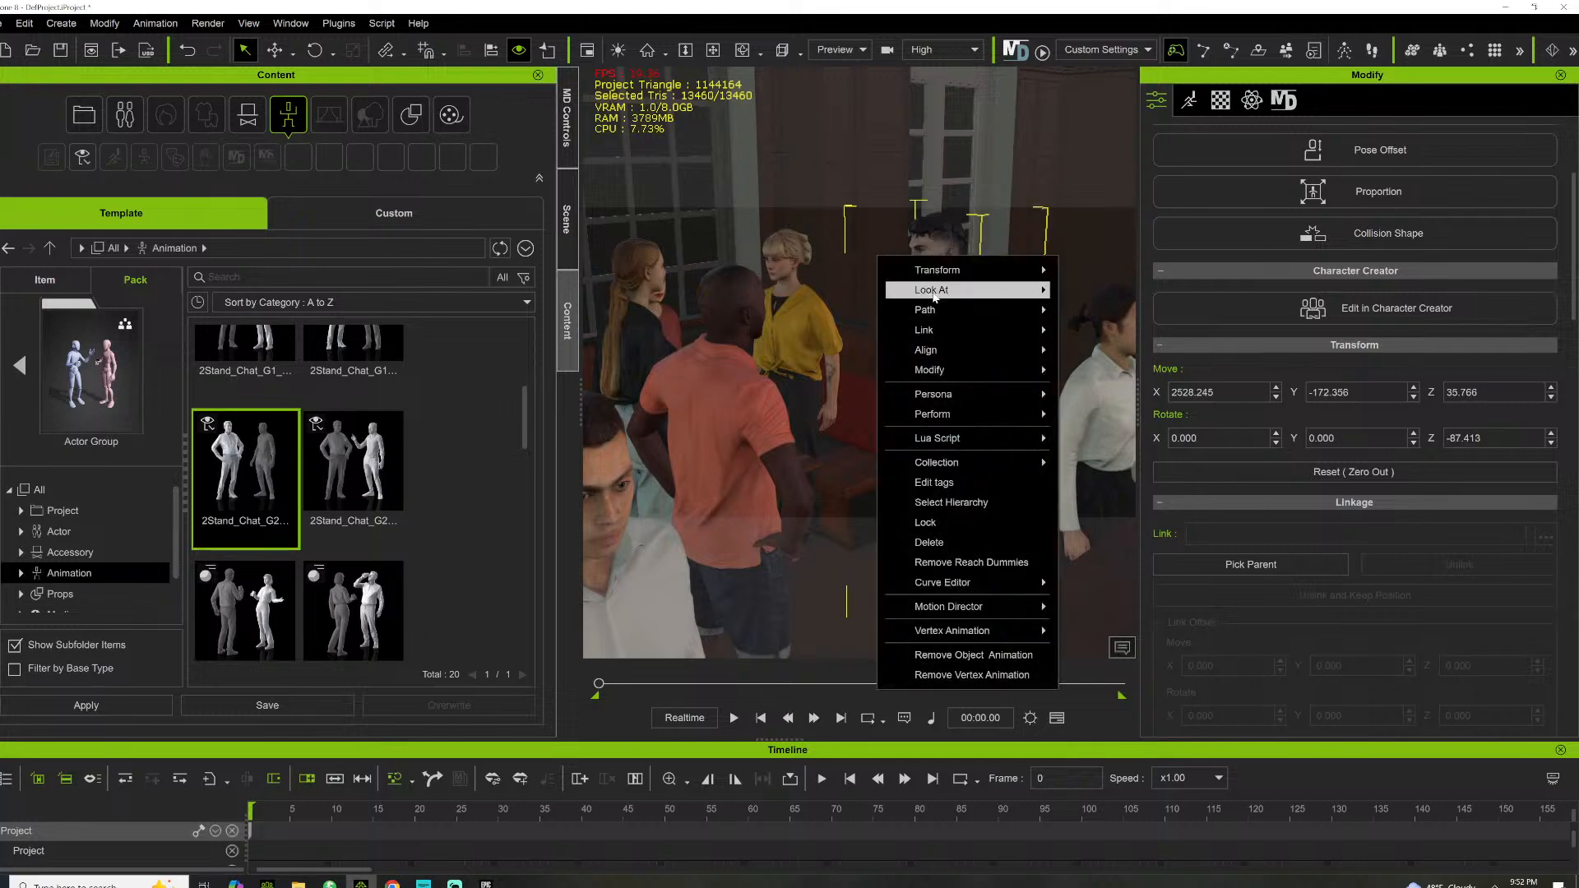
{"action": "mouse_move", "coordinate": [1019, 290]}
{"action": "left_click", "coordinate": [1109, 310]}
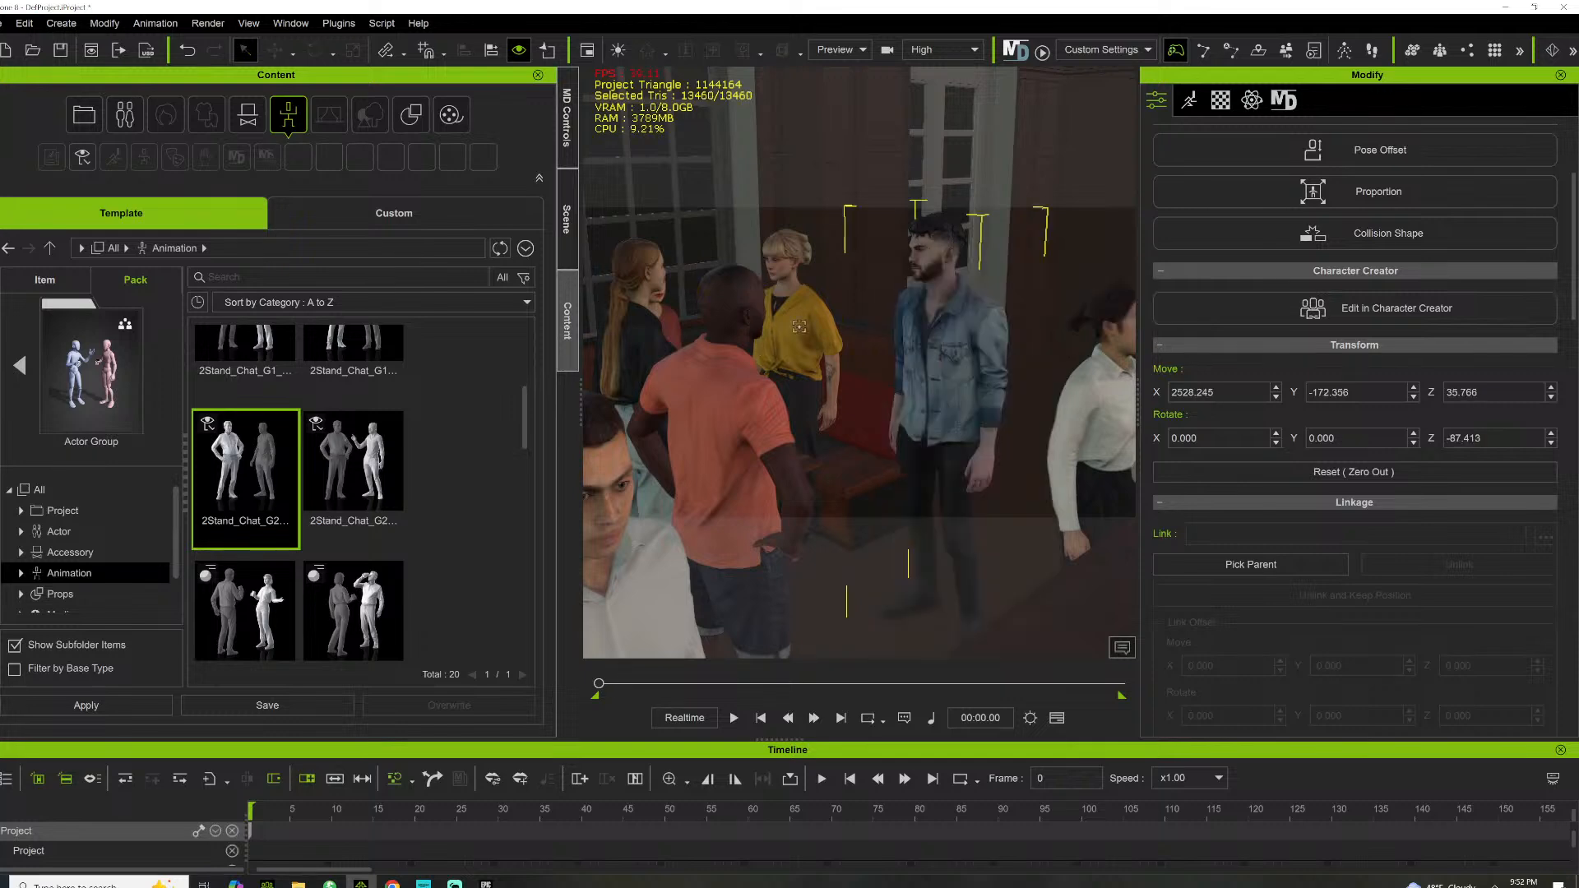
{"action": "left_click", "coordinate": [730, 318]}
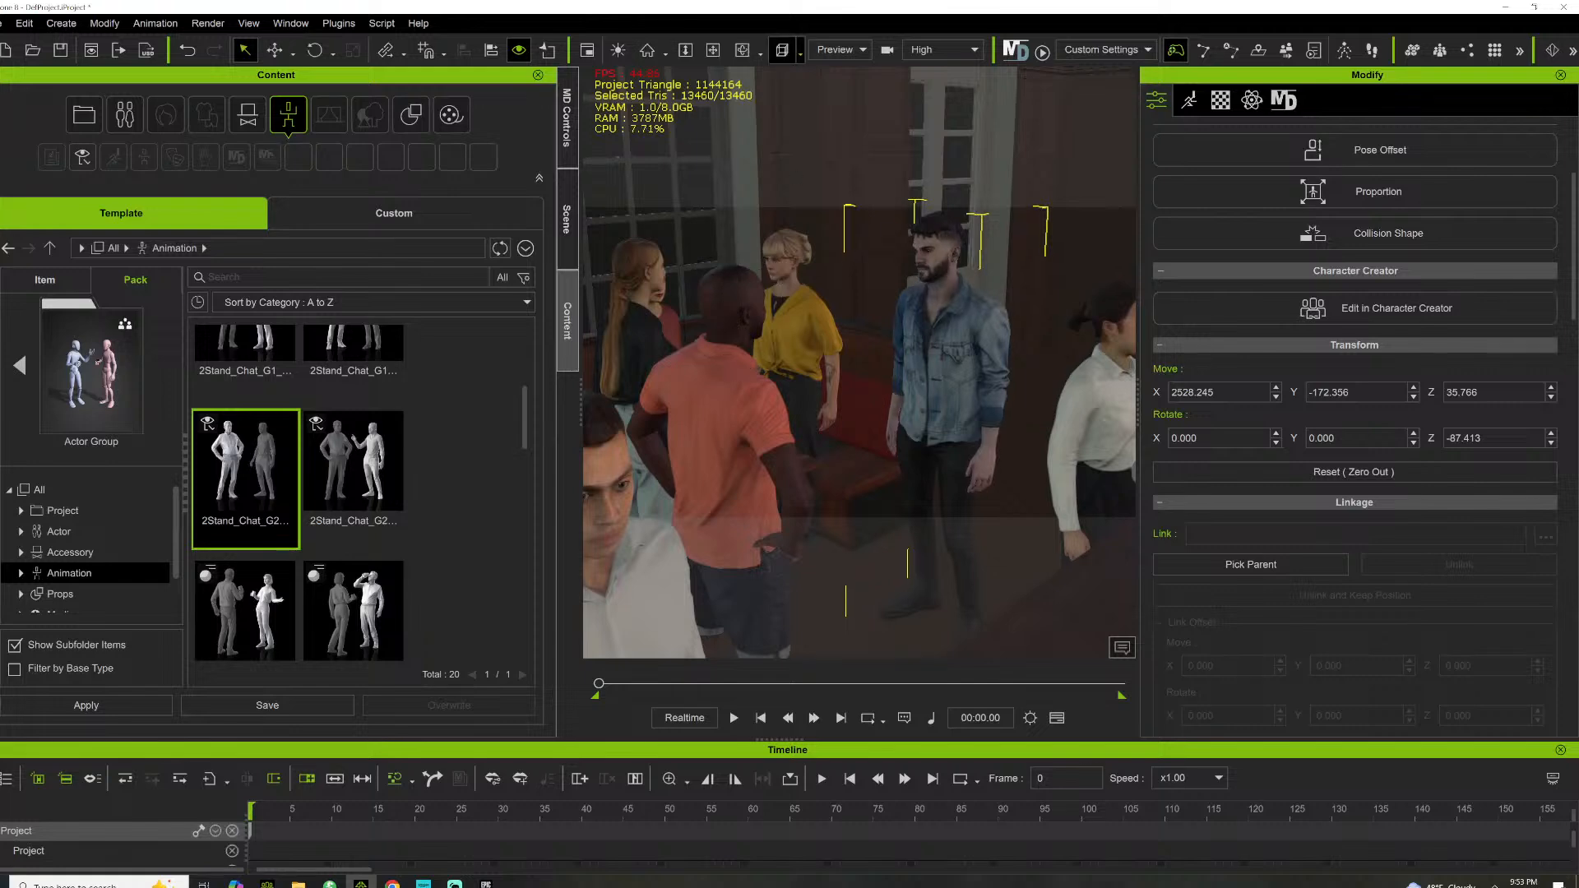
Apply 2Stand_Chat_Drink_G1_M1 to the man in the navy blazer and the paired 2Stand_Chat_Drink motion to the woman in the red jacket
{"action": "left_click", "coordinate": [713, 50]}
{"action": "scroll", "coordinate": [763, 372], "scroll_direction": "down", "scroll_amount": 6}
{"action": "right_click_drag", "start_coordinate": [761, 377], "coordinate": [865, 374]}
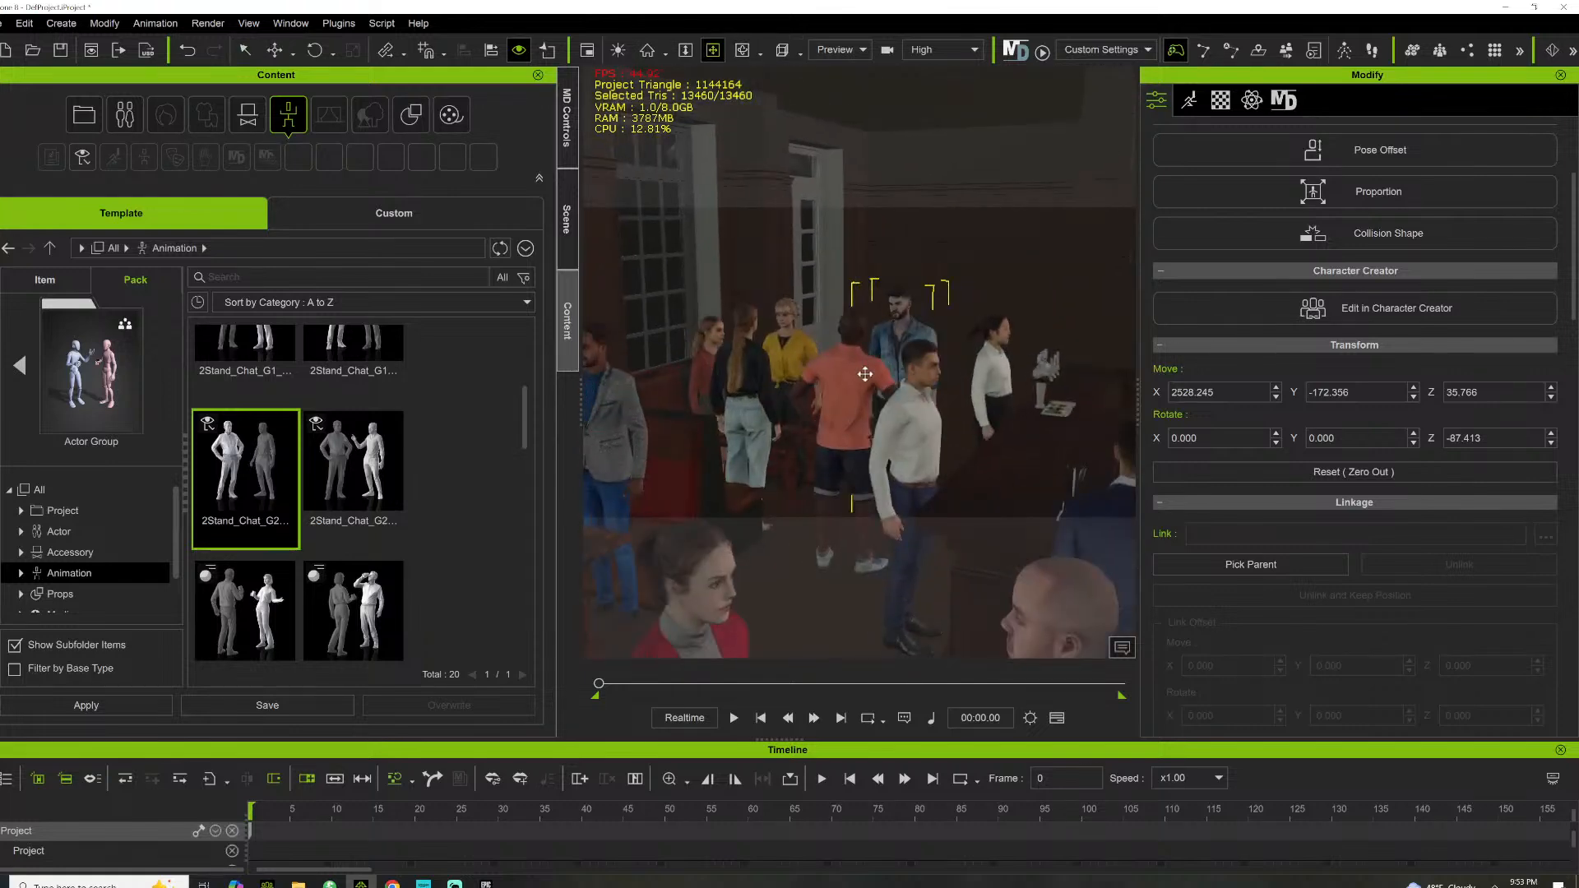
{"action": "scroll", "coordinate": [855, 380], "scroll_direction": "down", "scroll_amount": 3}
{"action": "left_click_drag", "start_coordinate": [831, 392], "coordinate": [799, 271]}
{"action": "scroll", "coordinate": [798, 284], "scroll_direction": "up", "scroll_amount": 2}
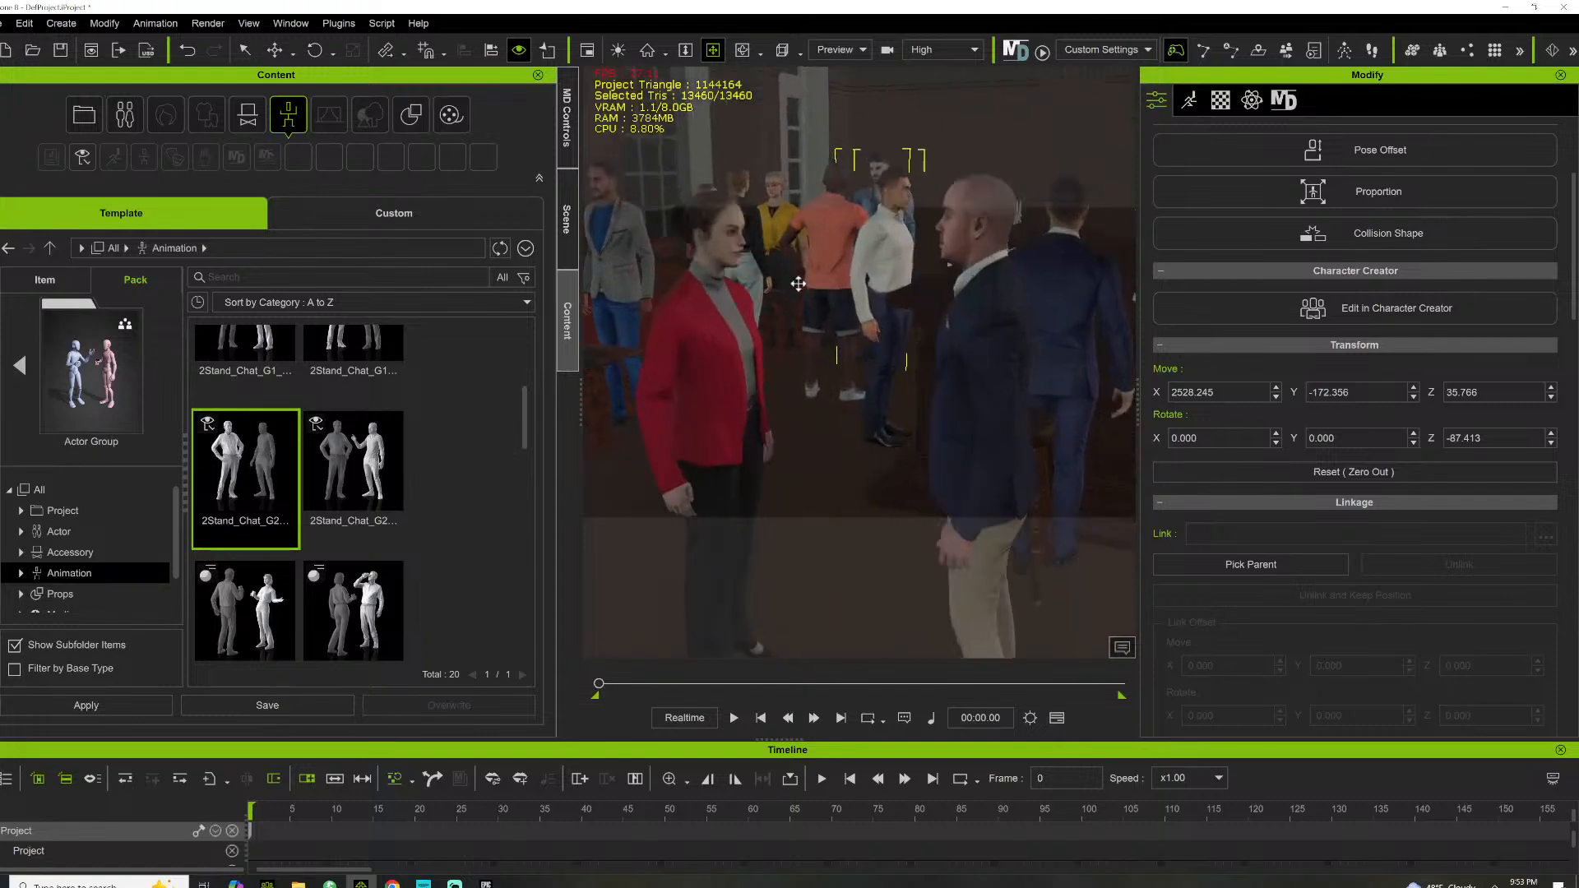
{"action": "right_click_drag", "start_coordinate": [824, 298], "coordinate": [810, 299]}
{"action": "scroll", "coordinate": [374, 607], "scroll_direction": "down", "scroll_amount": 1}
{"action": "left_click_drag", "start_coordinate": [374, 607], "coordinate": [909, 458]}
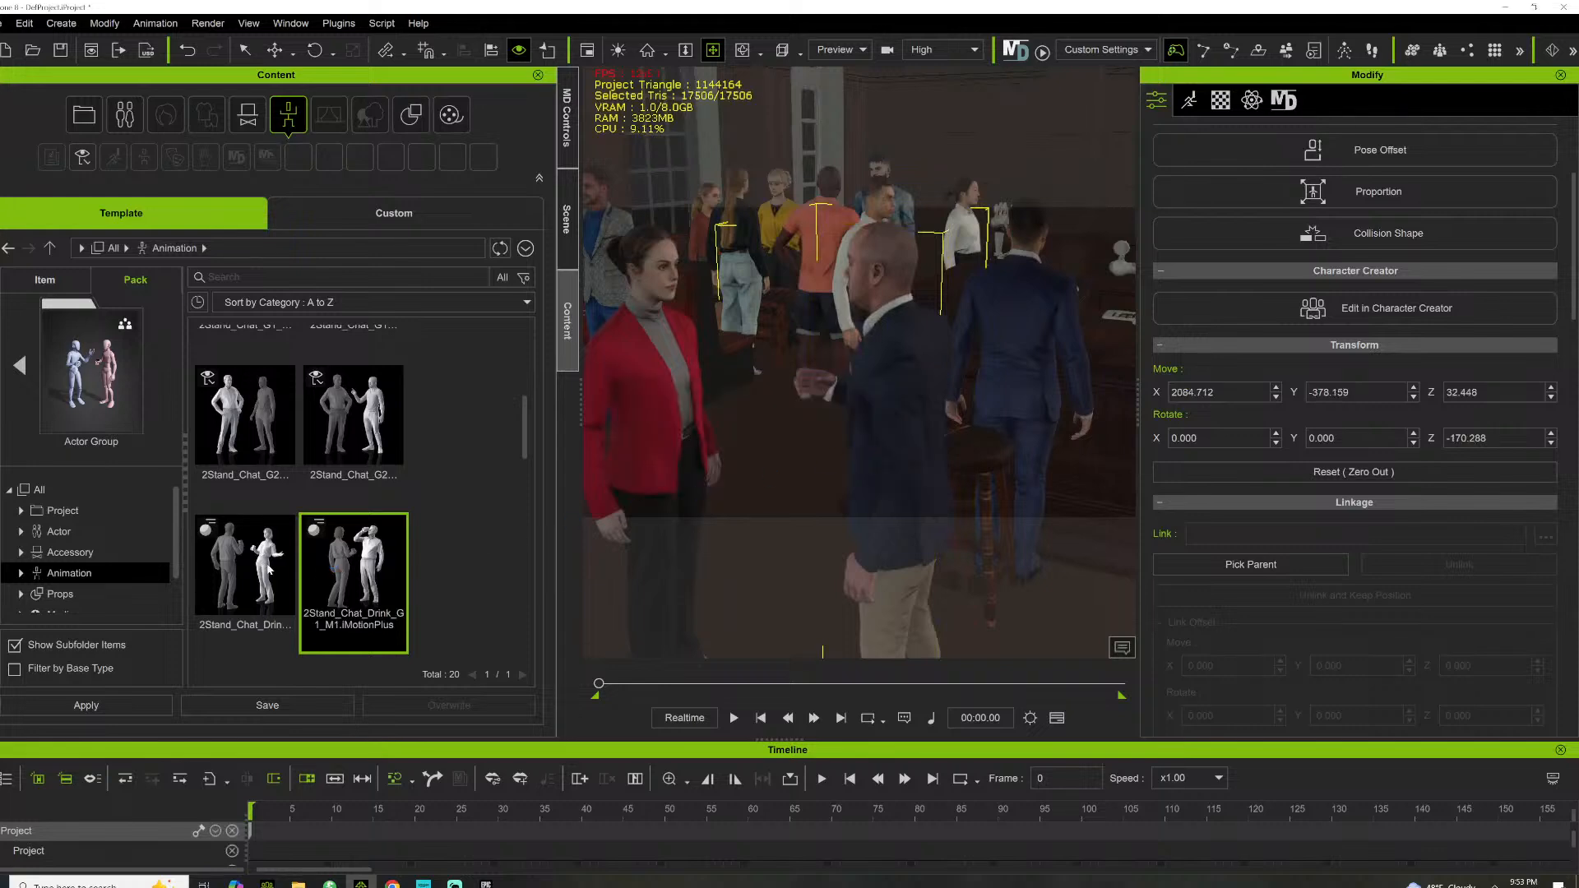
{"action": "left_click_drag", "start_coordinate": [256, 564], "coordinate": [635, 421]}
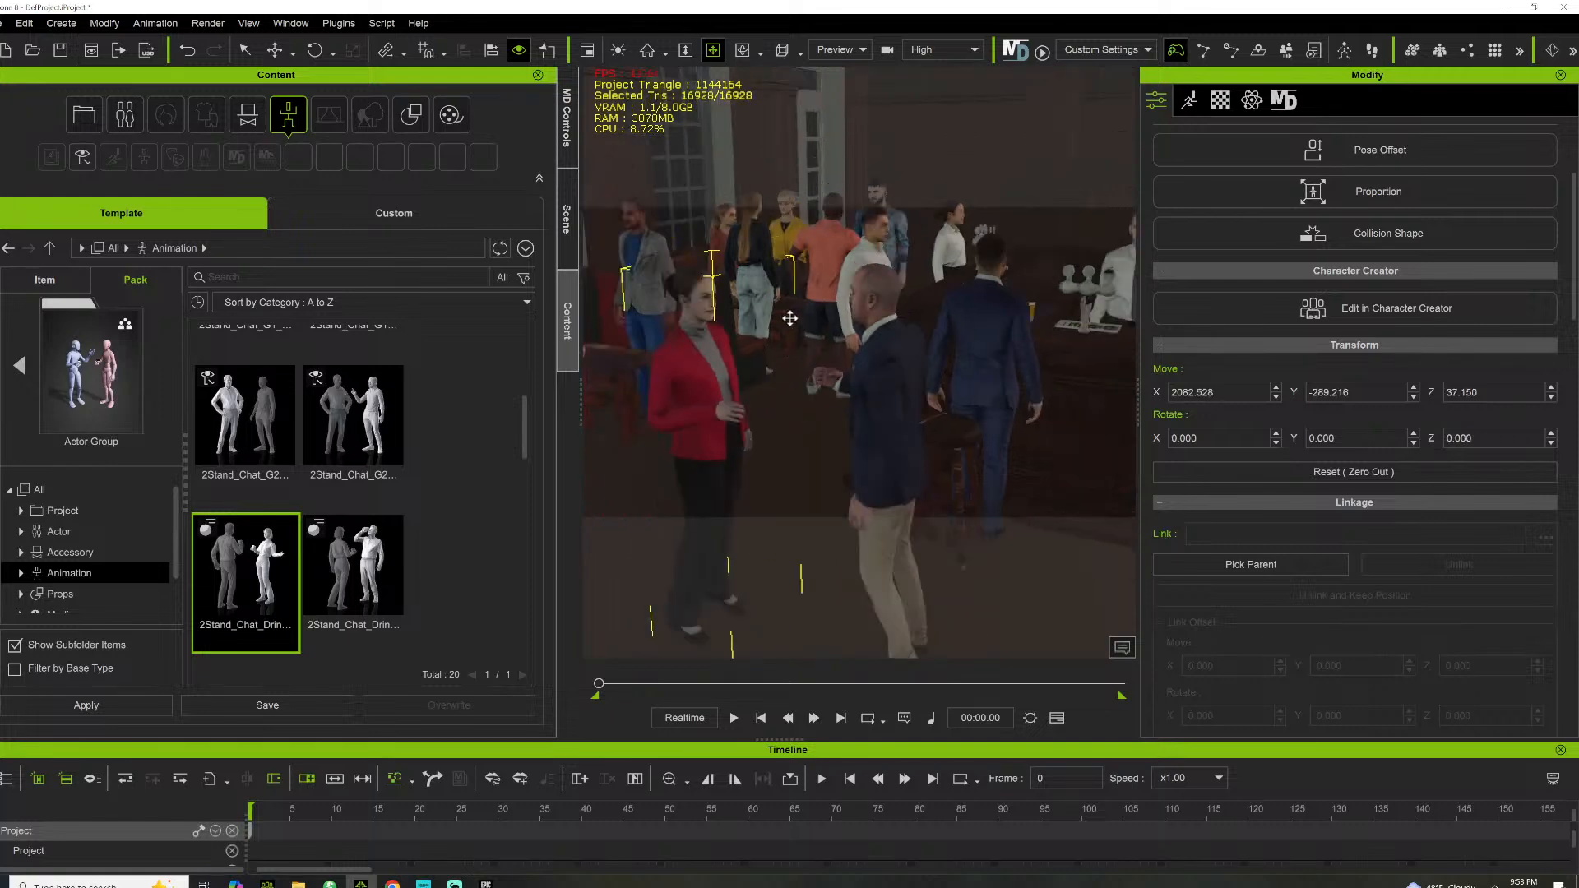
Set the woman in the red jacket to look at the man in the navy blazer as her target
{"action": "right_click_drag", "start_coordinate": [731, 294], "coordinate": [774, 312]}
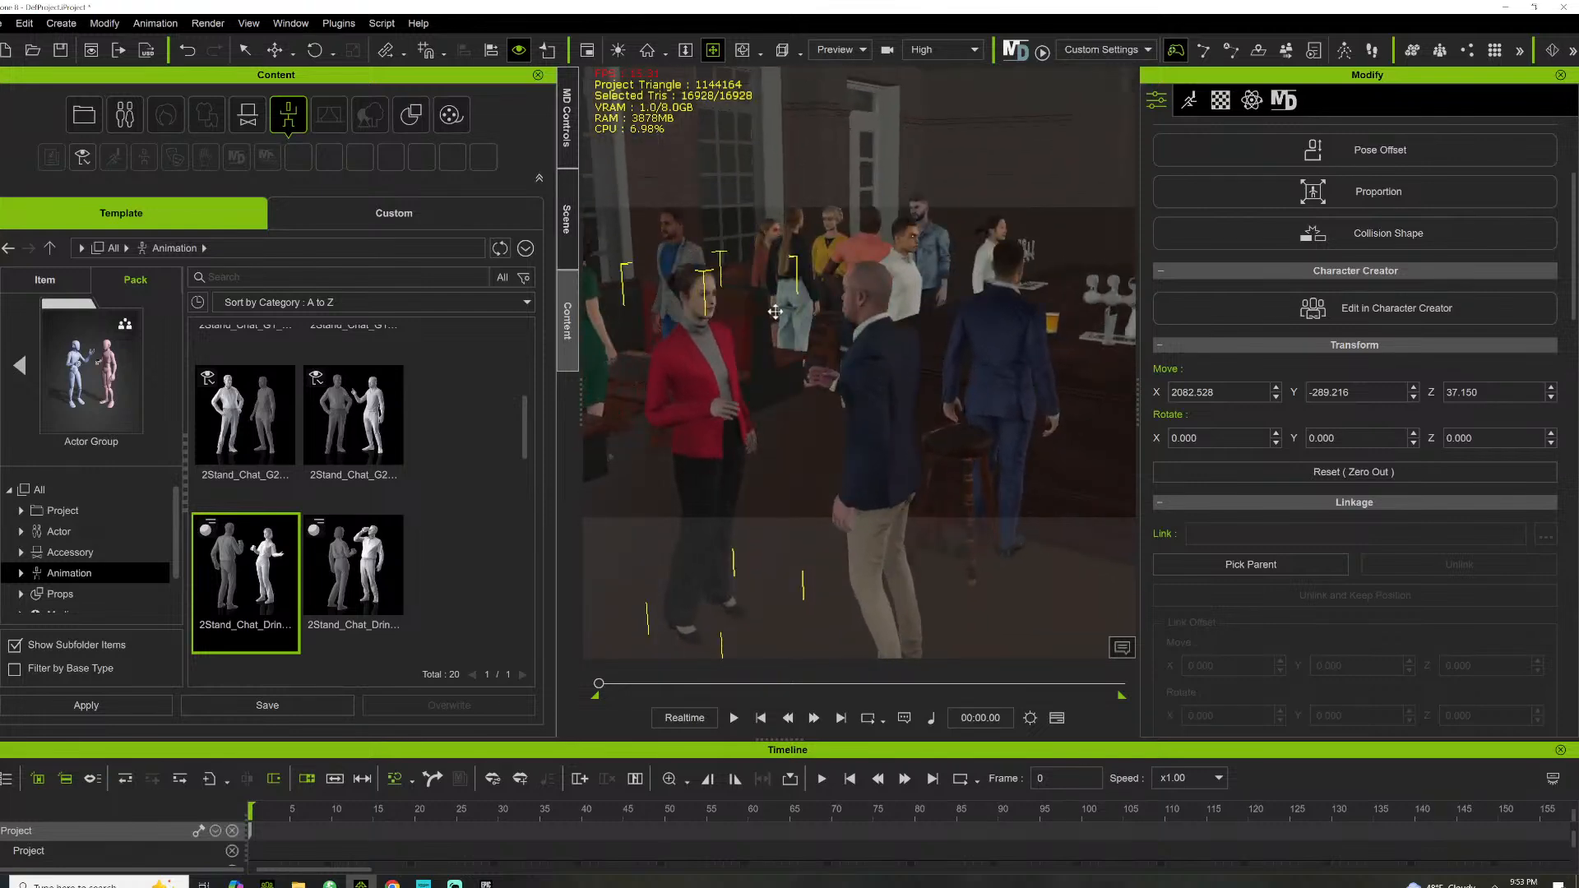
{"action": "right_click", "coordinate": [712, 309]}
{"action": "mouse_move", "coordinate": [806, 344]}
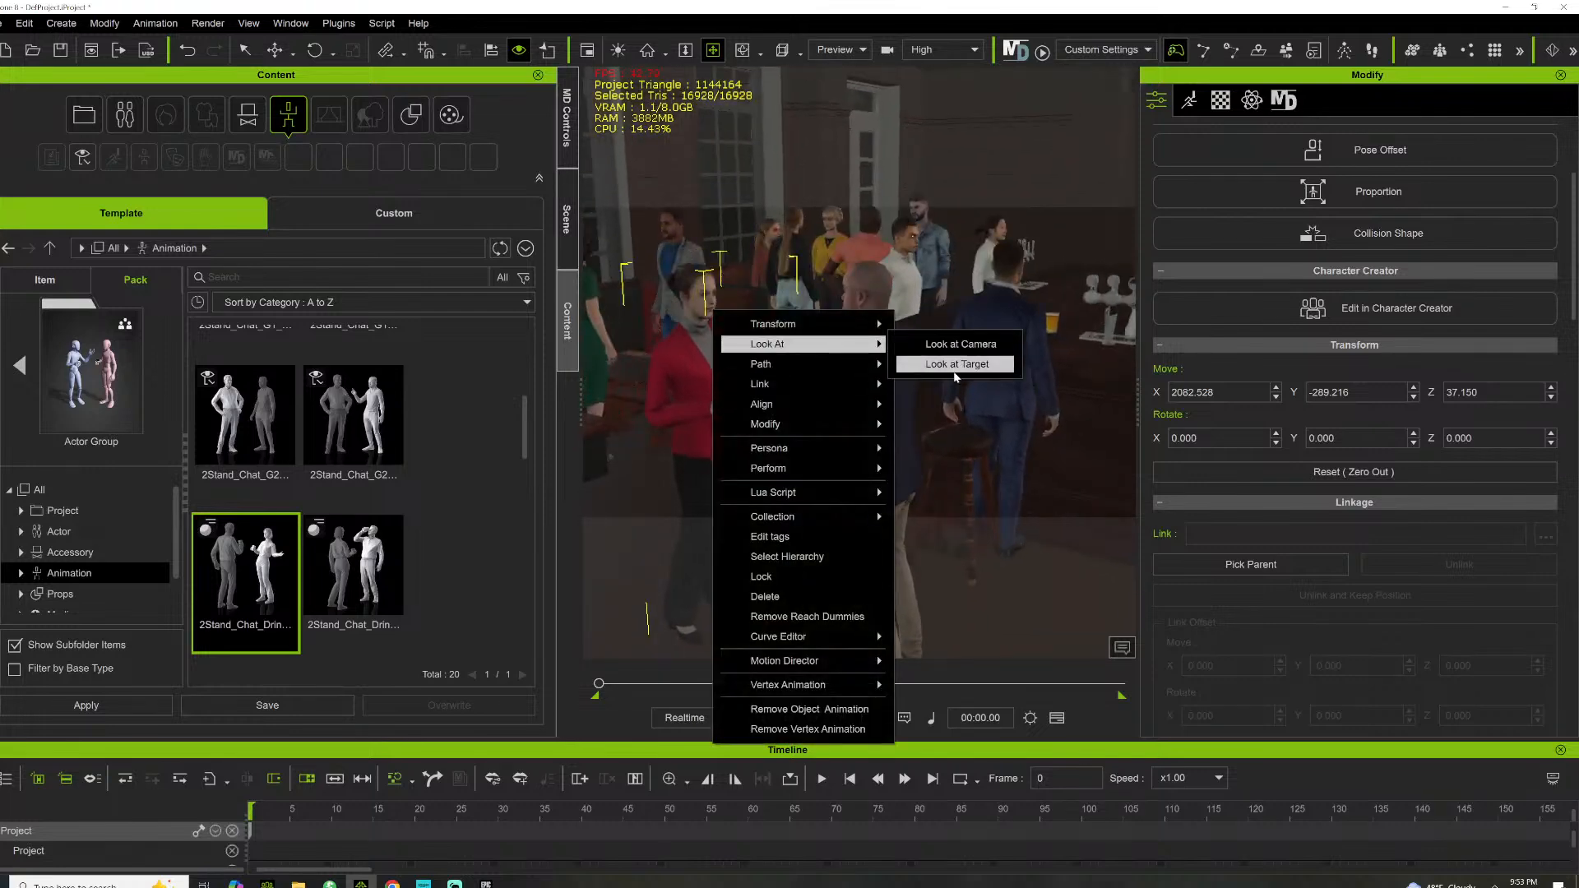
{"action": "left_click", "coordinate": [955, 370]}
{"action": "left_click", "coordinate": [876, 298]}
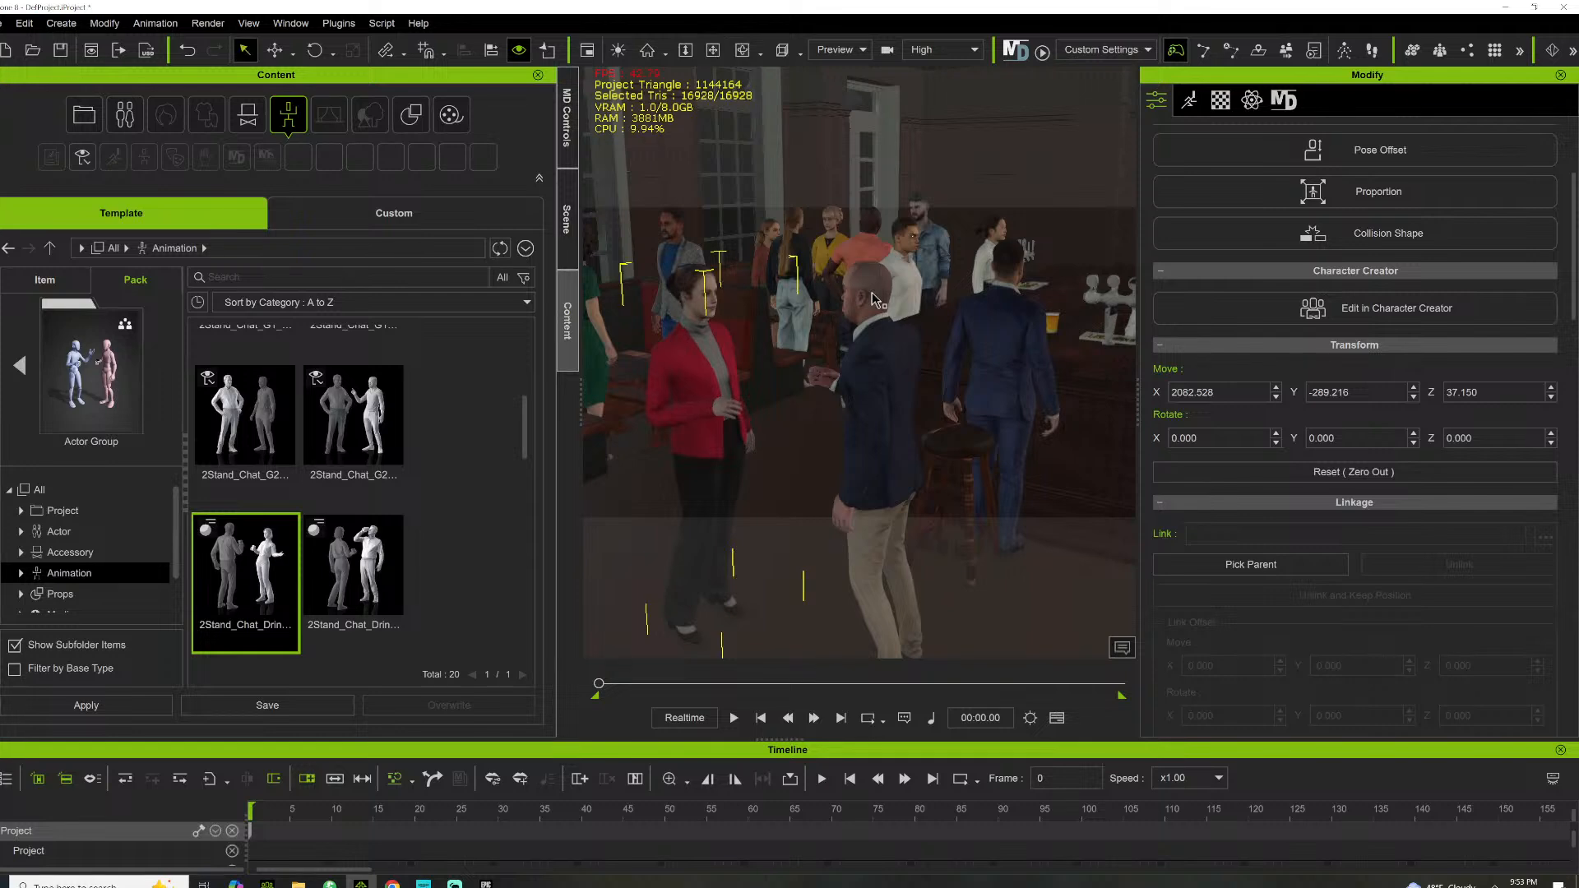
Set the man in the navy blazer to look at the woman in the red jacket as his target
{"action": "right_click", "coordinate": [871, 291]}
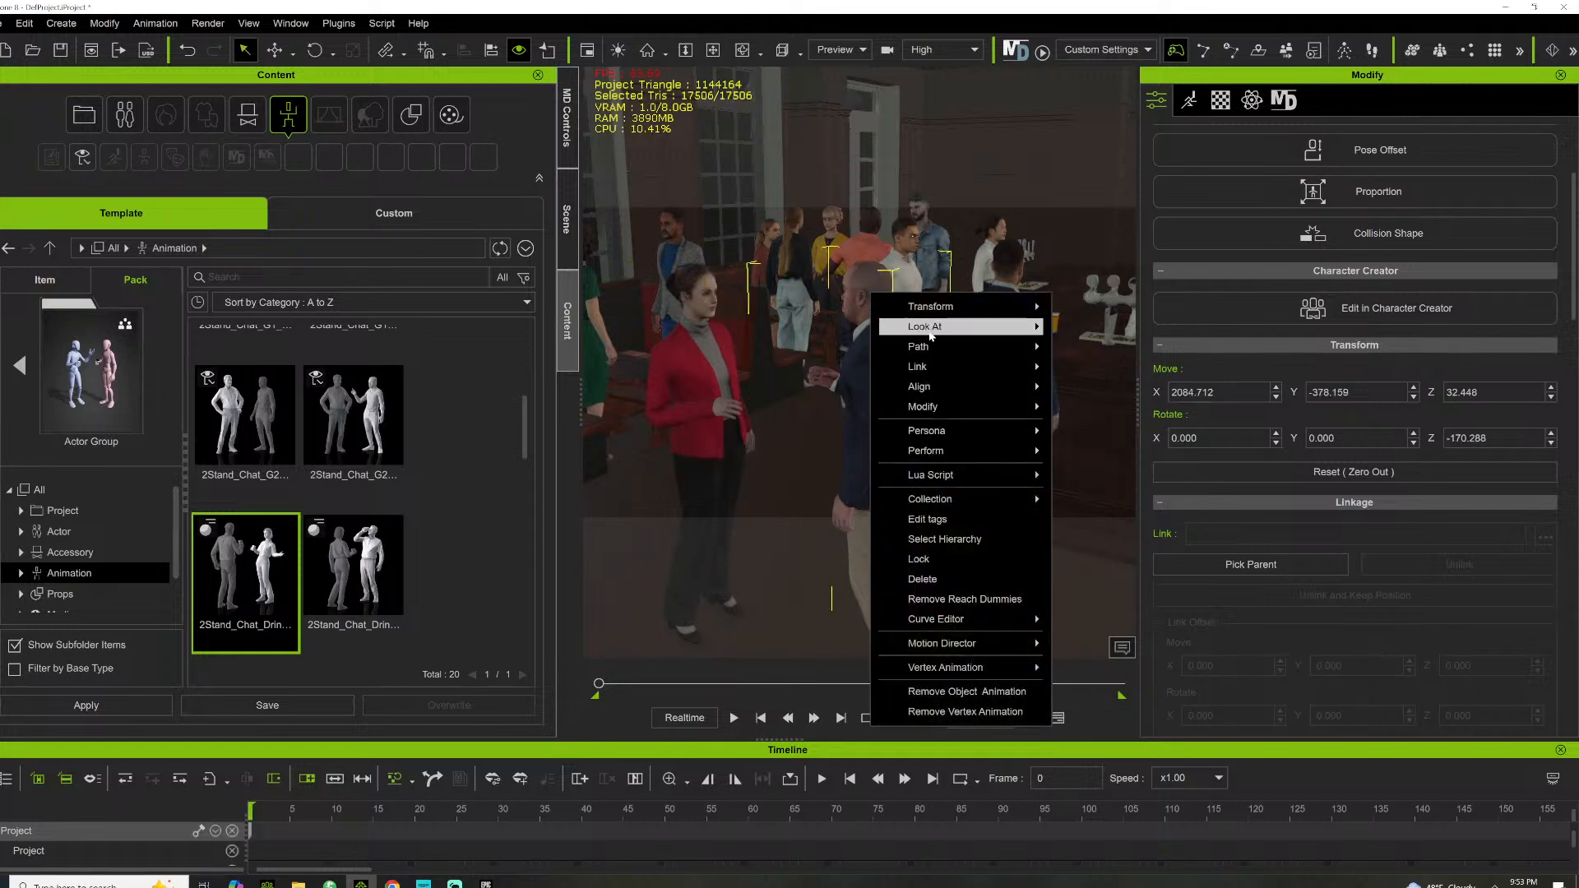
{"action": "mouse_move", "coordinate": [1012, 326]}
{"action": "left_click", "coordinate": [1111, 346]}
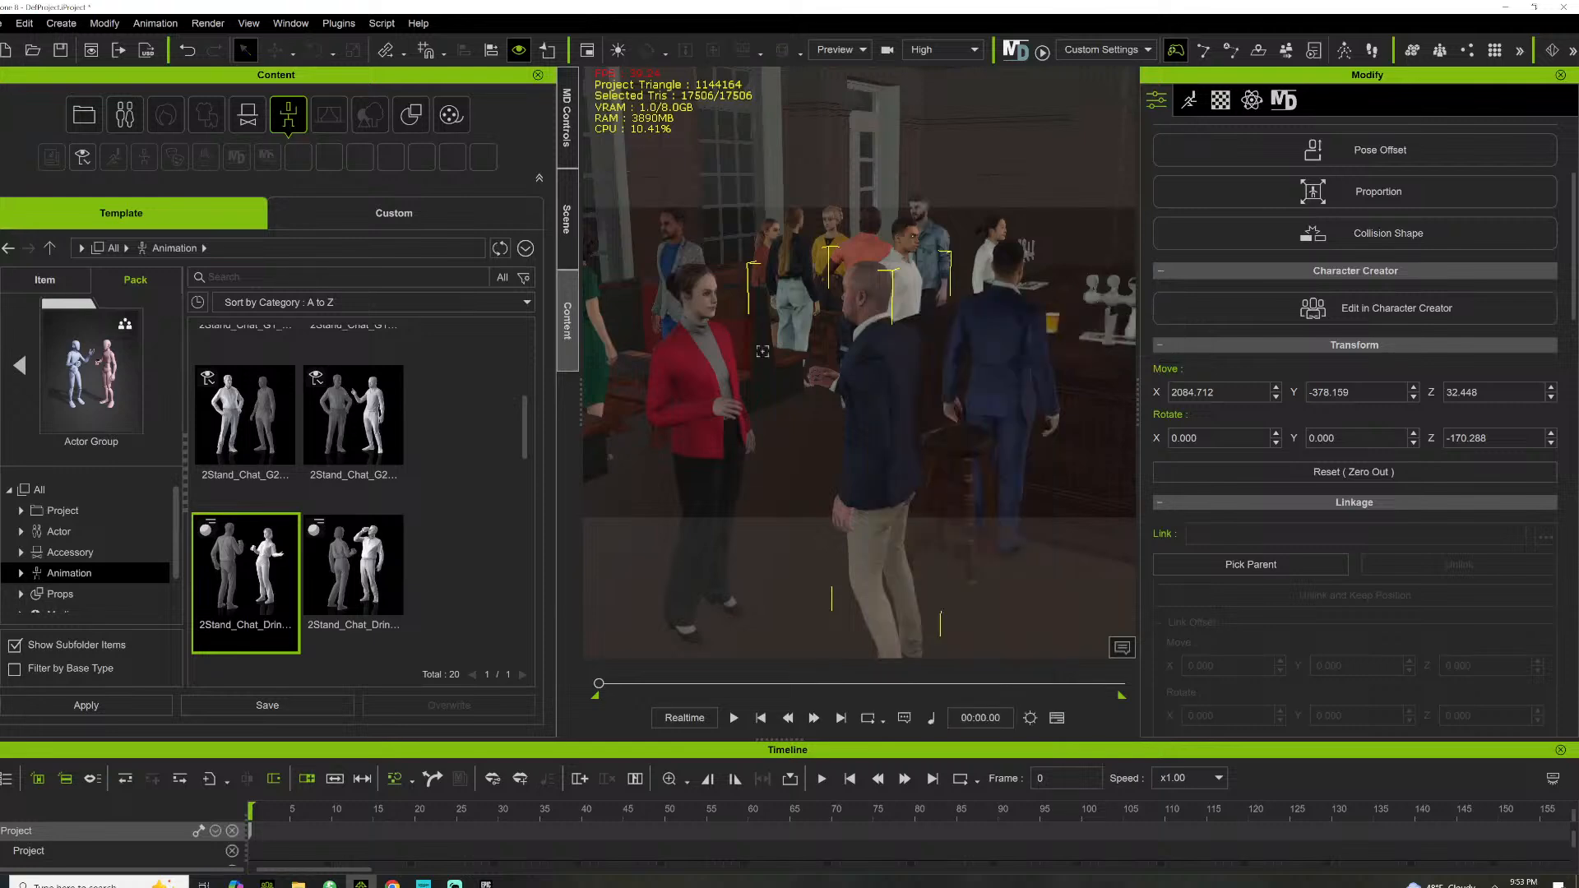
{"action": "left_click", "coordinate": [715, 304]}
Browse the remaining Actor Group motions, including the single standing poses
{"action": "scroll", "coordinate": [370, 527], "scroll_direction": "down", "scroll_amount": 8}
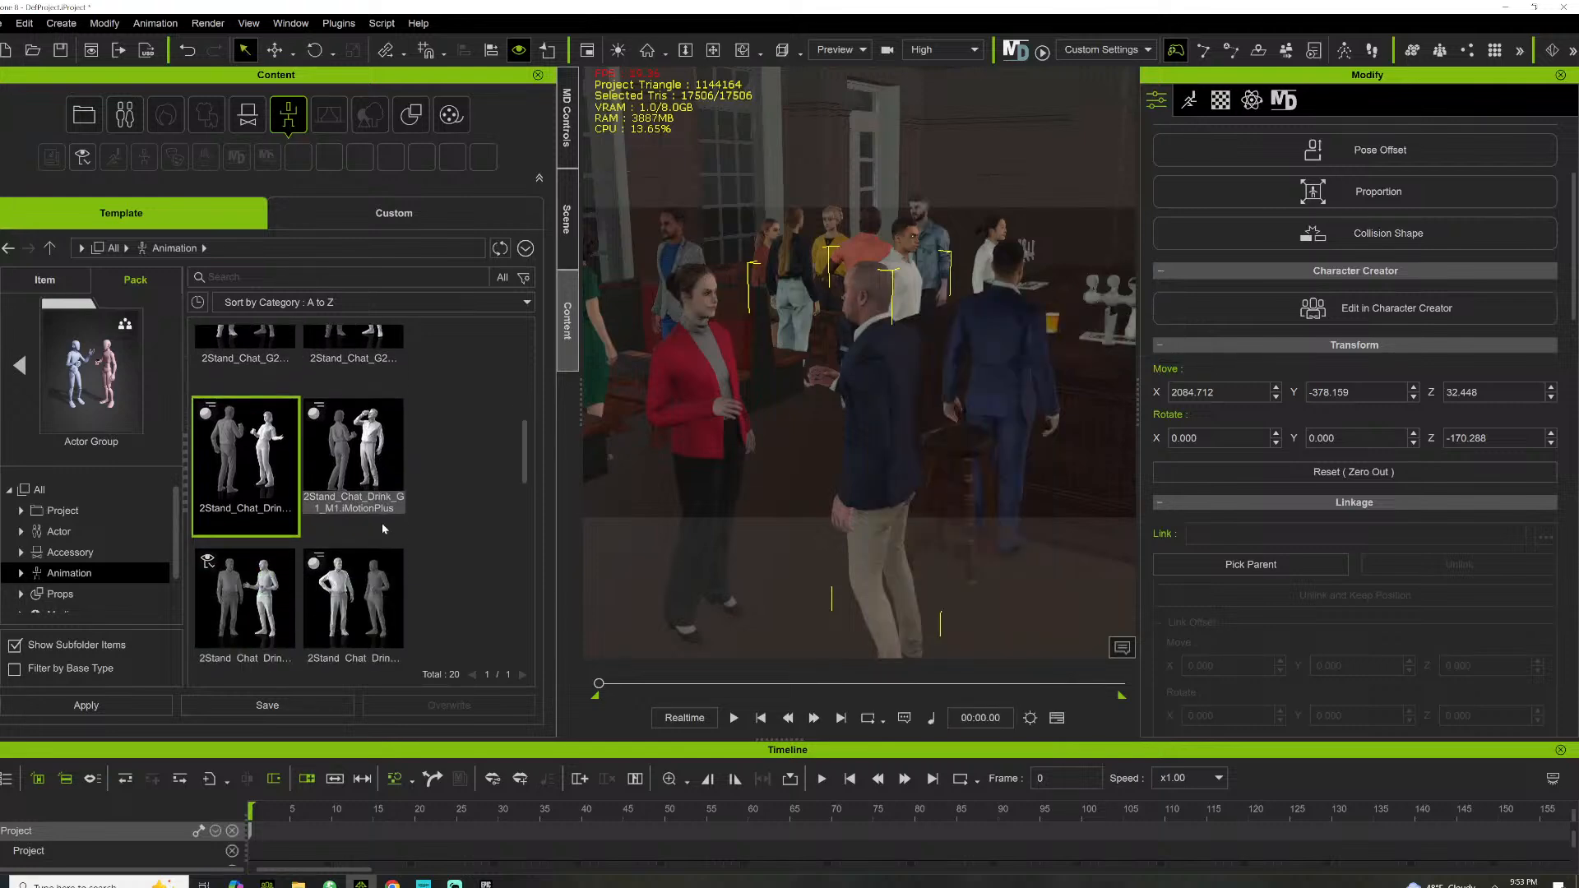
{"action": "scroll", "coordinate": [386, 563], "scroll_direction": "down", "scroll_amount": 6}
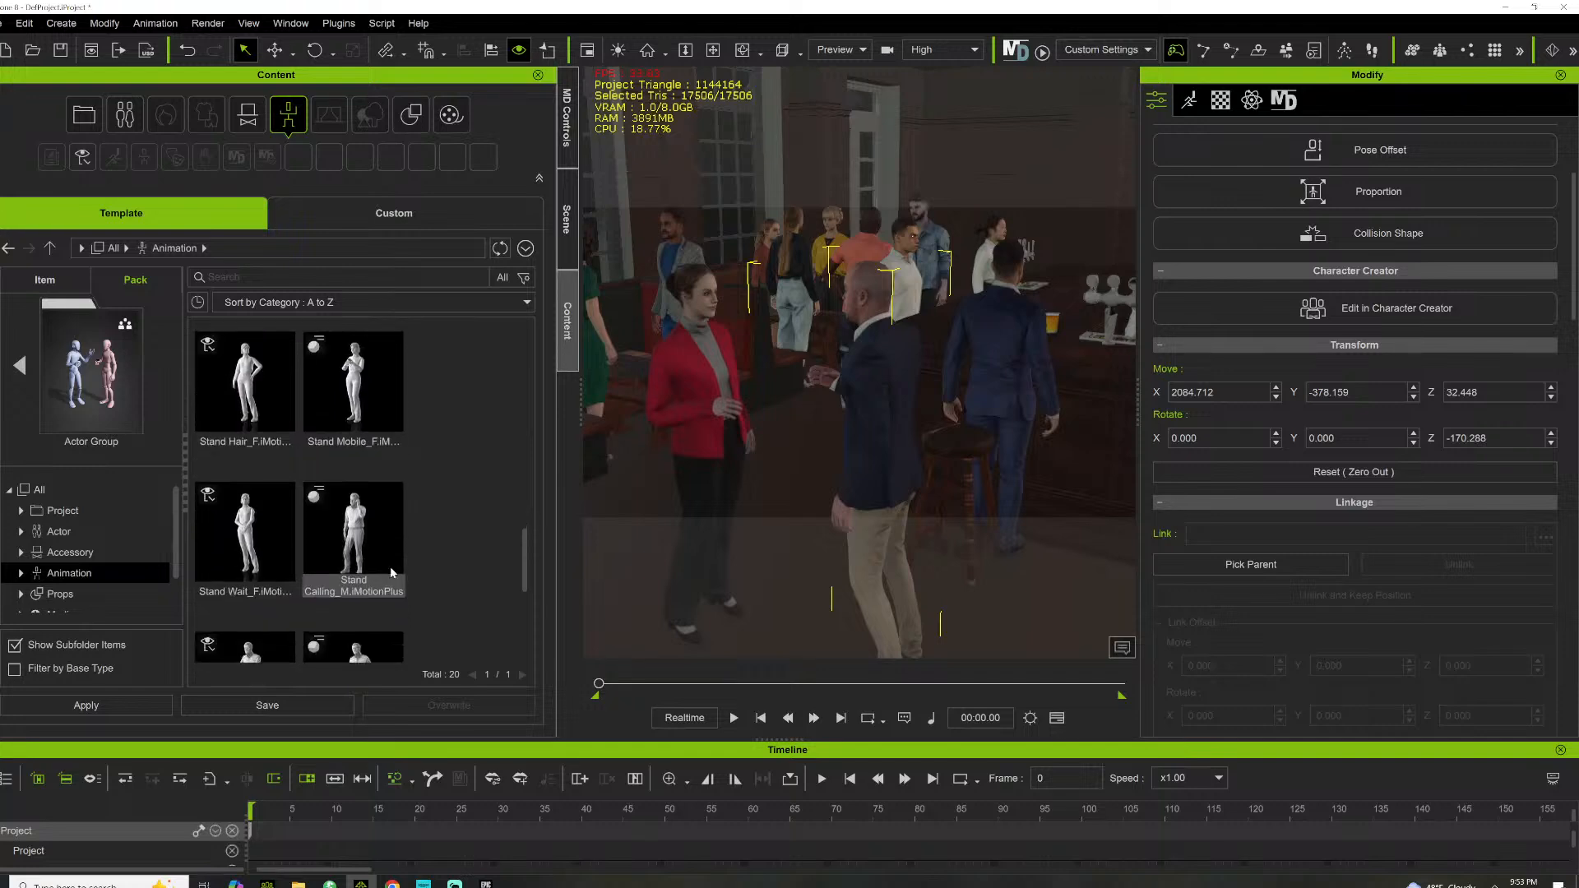
{"action": "scroll", "coordinate": [844, 400], "scroll_direction": "down", "scroll_amount": 6}
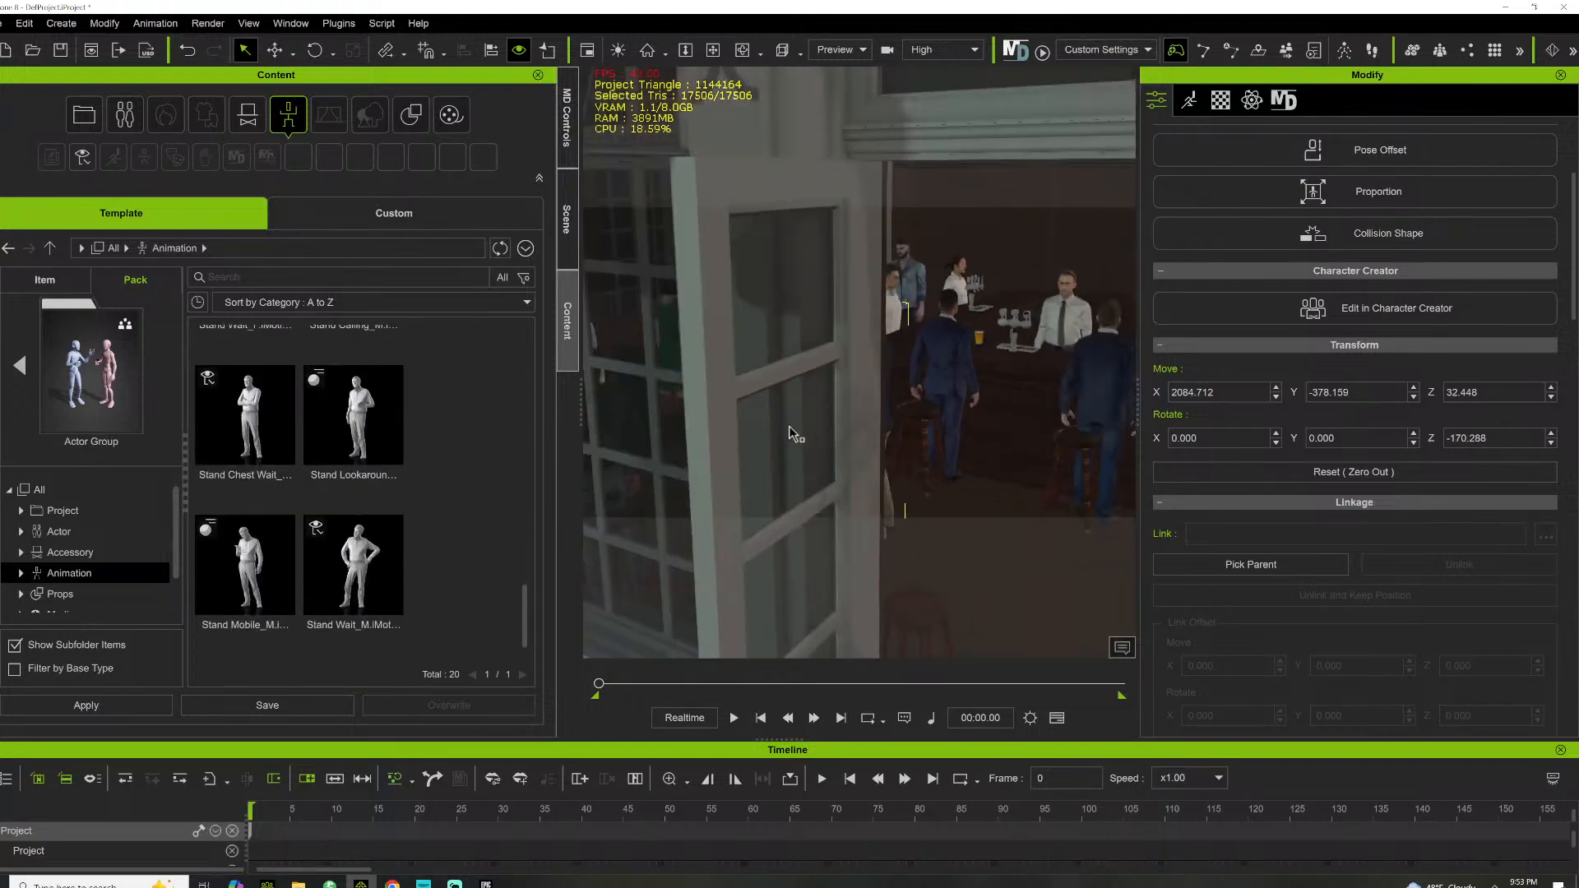
Play the project from the start and check the characters' chat motions from different angles inside the pub
{"action": "scroll", "coordinate": [751, 499], "scroll_direction": "down", "scroll_amount": 3}
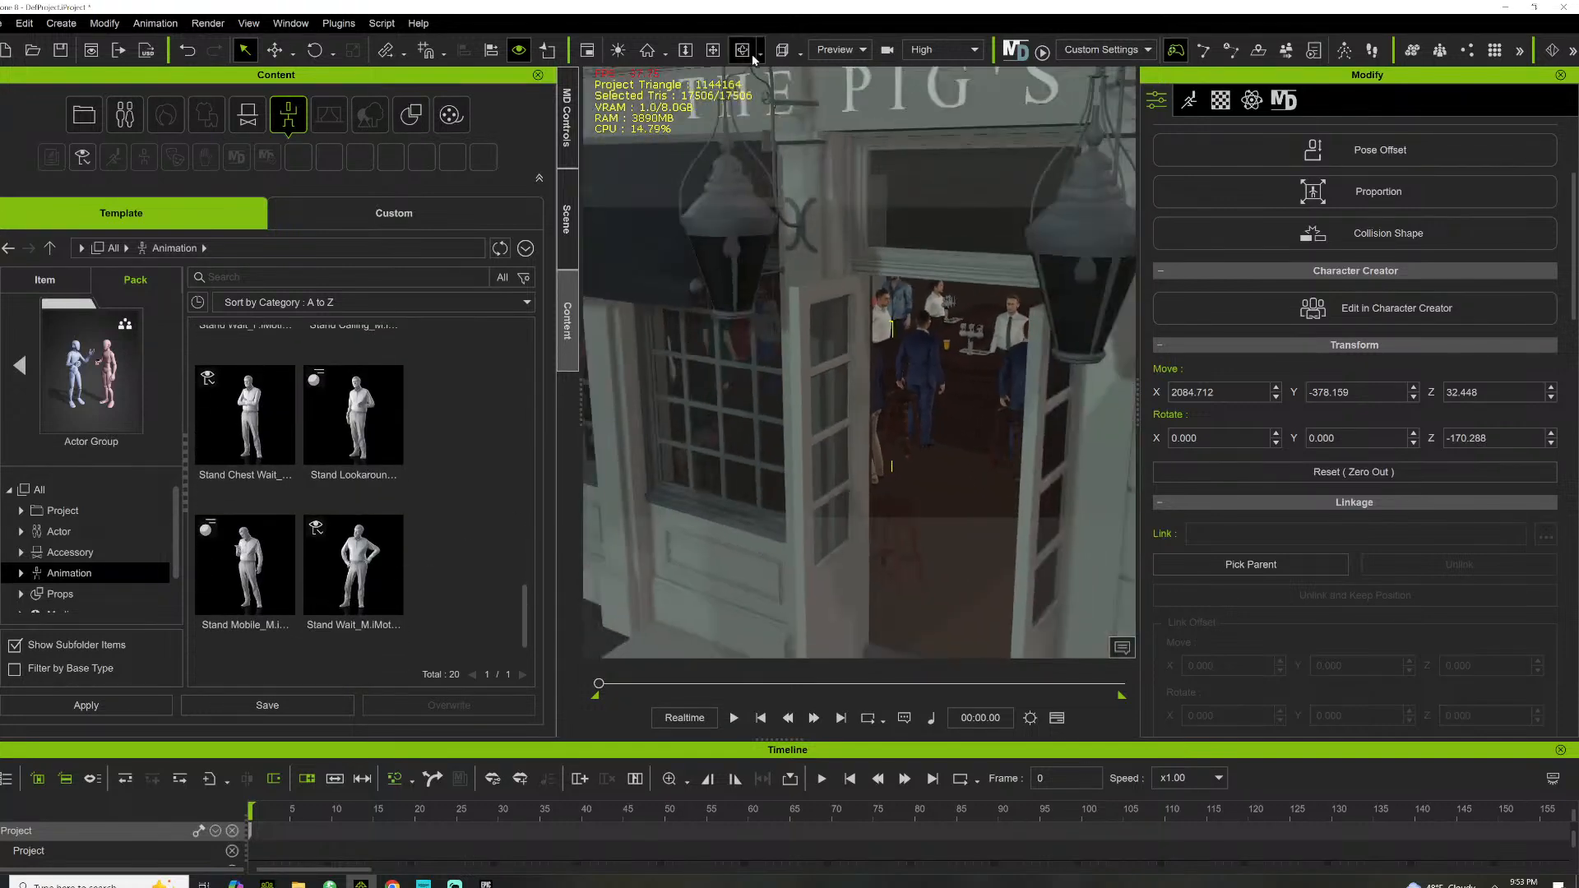
{"action": "left_click", "coordinate": [713, 51]}
{"action": "left_click_drag", "start_coordinate": [732, 270], "coordinate": [901, 382]}
{"action": "key", "text": "space"}
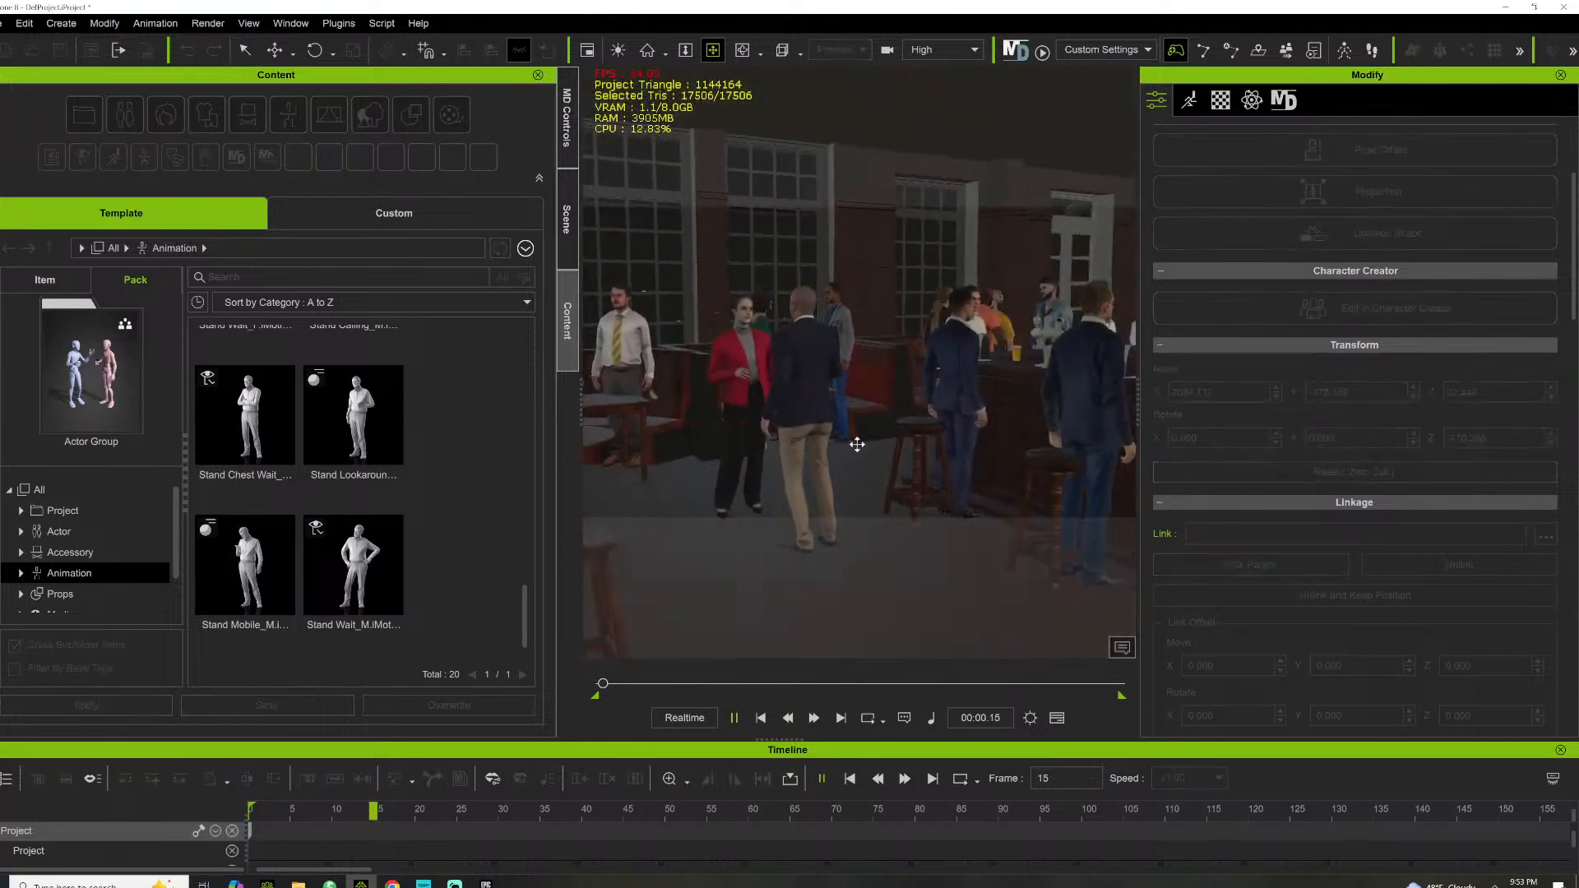
{"action": "left_click_drag", "start_coordinate": [890, 440], "coordinate": [803, 486]}
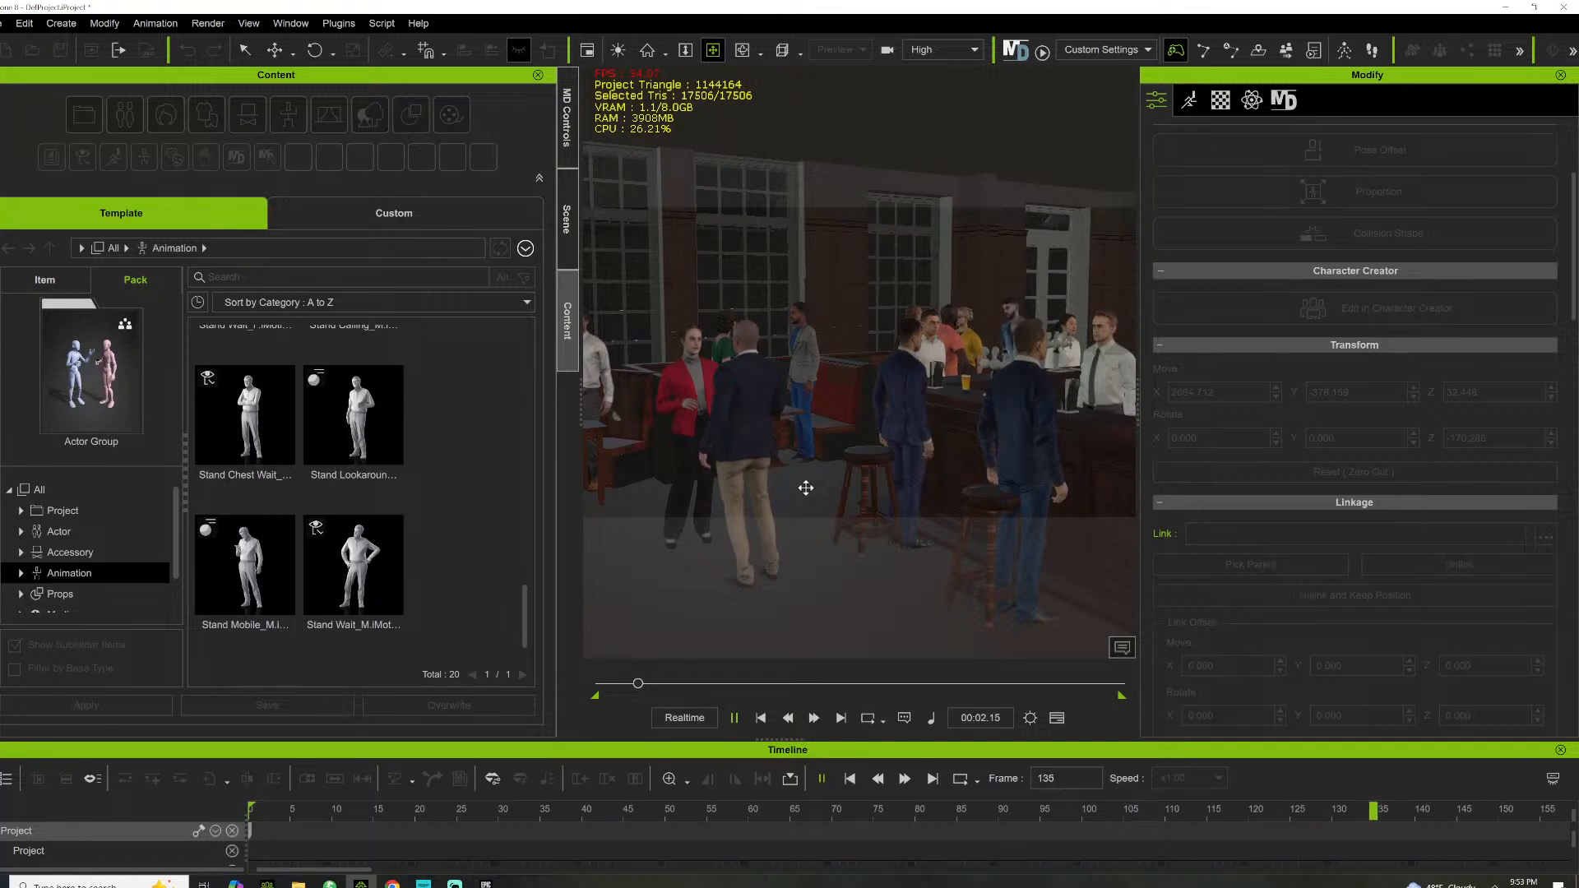
{"action": "right_click_drag", "start_coordinate": [807, 495], "coordinate": [935, 483]}
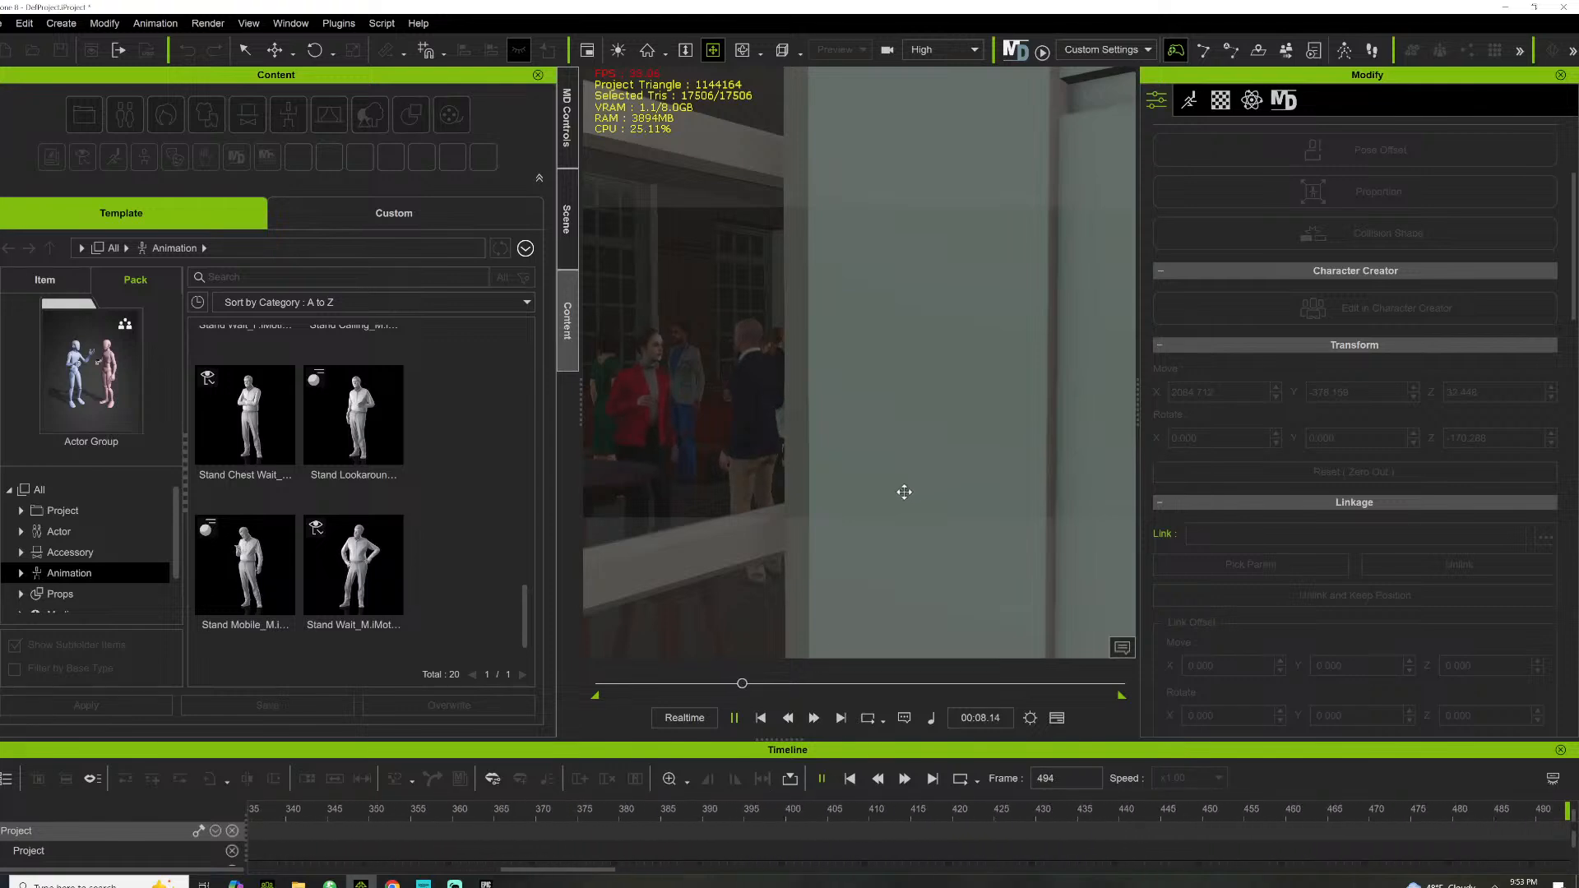
Watch the animated pub crowd from outside the entrance and return the project to its first frame
{"action": "right_click_drag", "start_coordinate": [729, 495], "coordinate": [802, 478]}
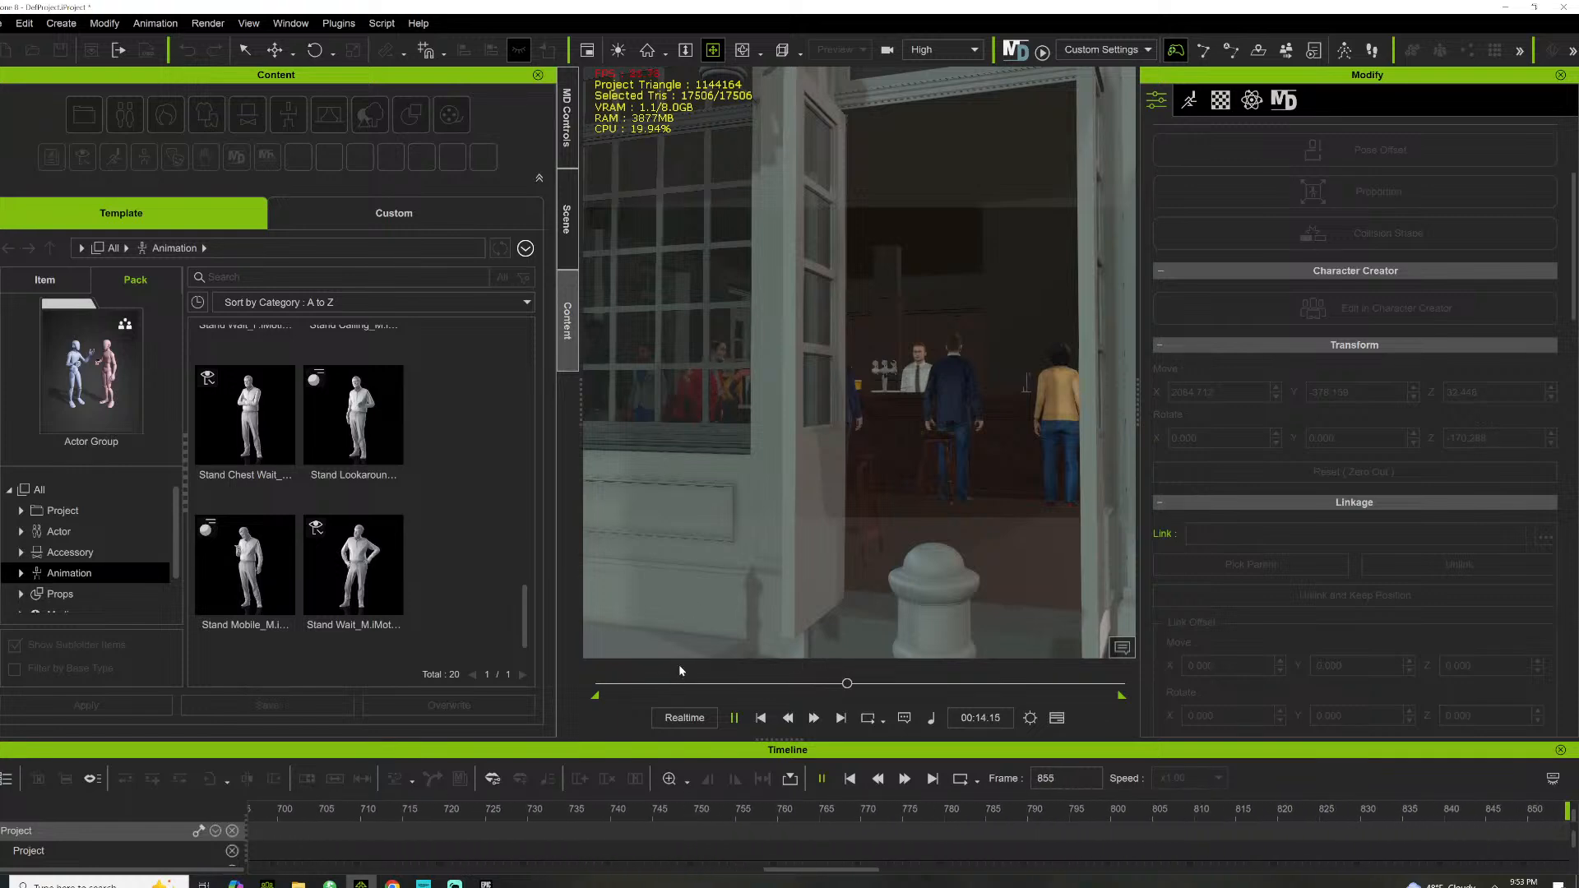
{"action": "key", "text": "space"}
{"action": "left_click_drag", "start_coordinate": [582, 694], "coordinate": [584, 688]}
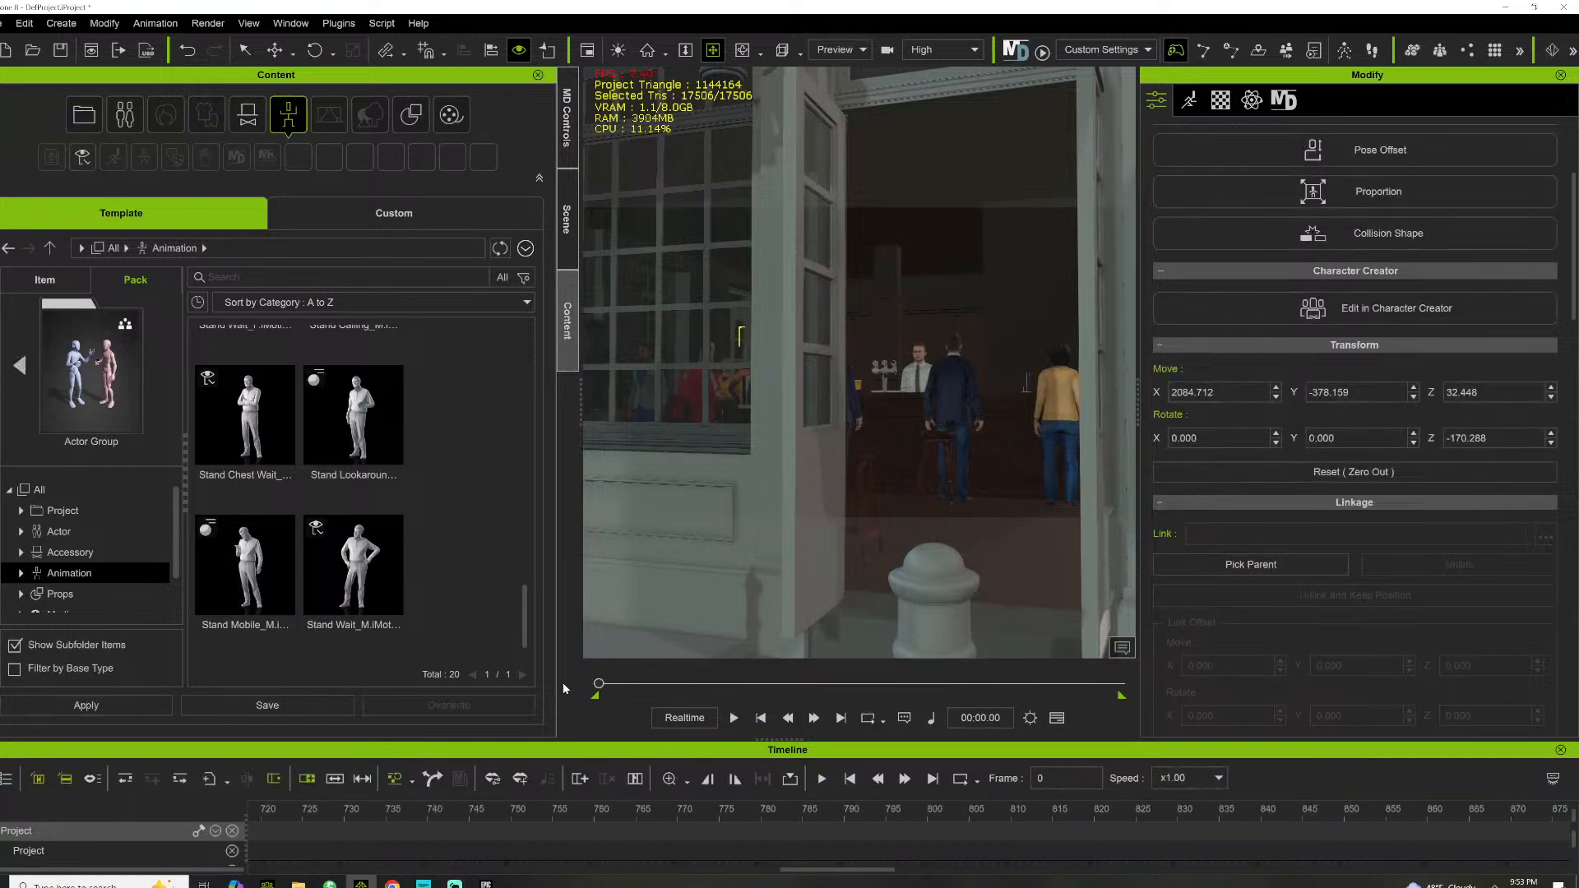
Select the man in the blue suit standing at the bar and frame him beside the counter and beer taps
{"action": "right_click_drag", "start_coordinate": [946, 360], "coordinate": [895, 363]}
{"action": "scroll", "coordinate": [896, 362], "scroll_direction": "up", "scroll_amount": 8}
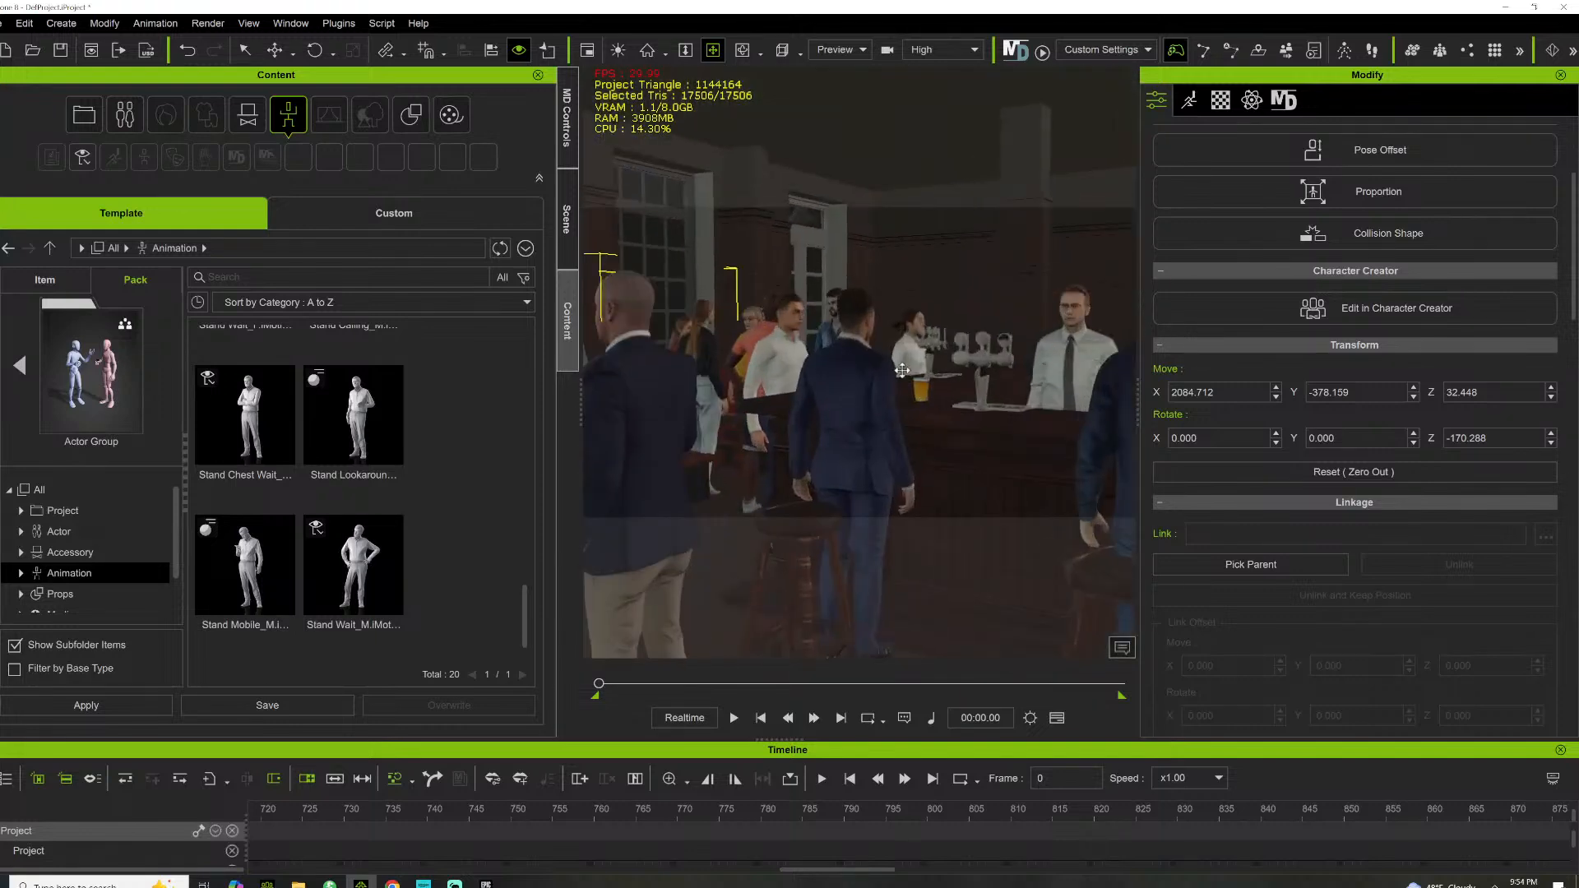
{"action": "middle_click_drag", "start_coordinate": [740, 435], "coordinate": [824, 478]}
{"action": "scroll", "coordinate": [847, 458], "scroll_direction": "down", "scroll_amount": 5}
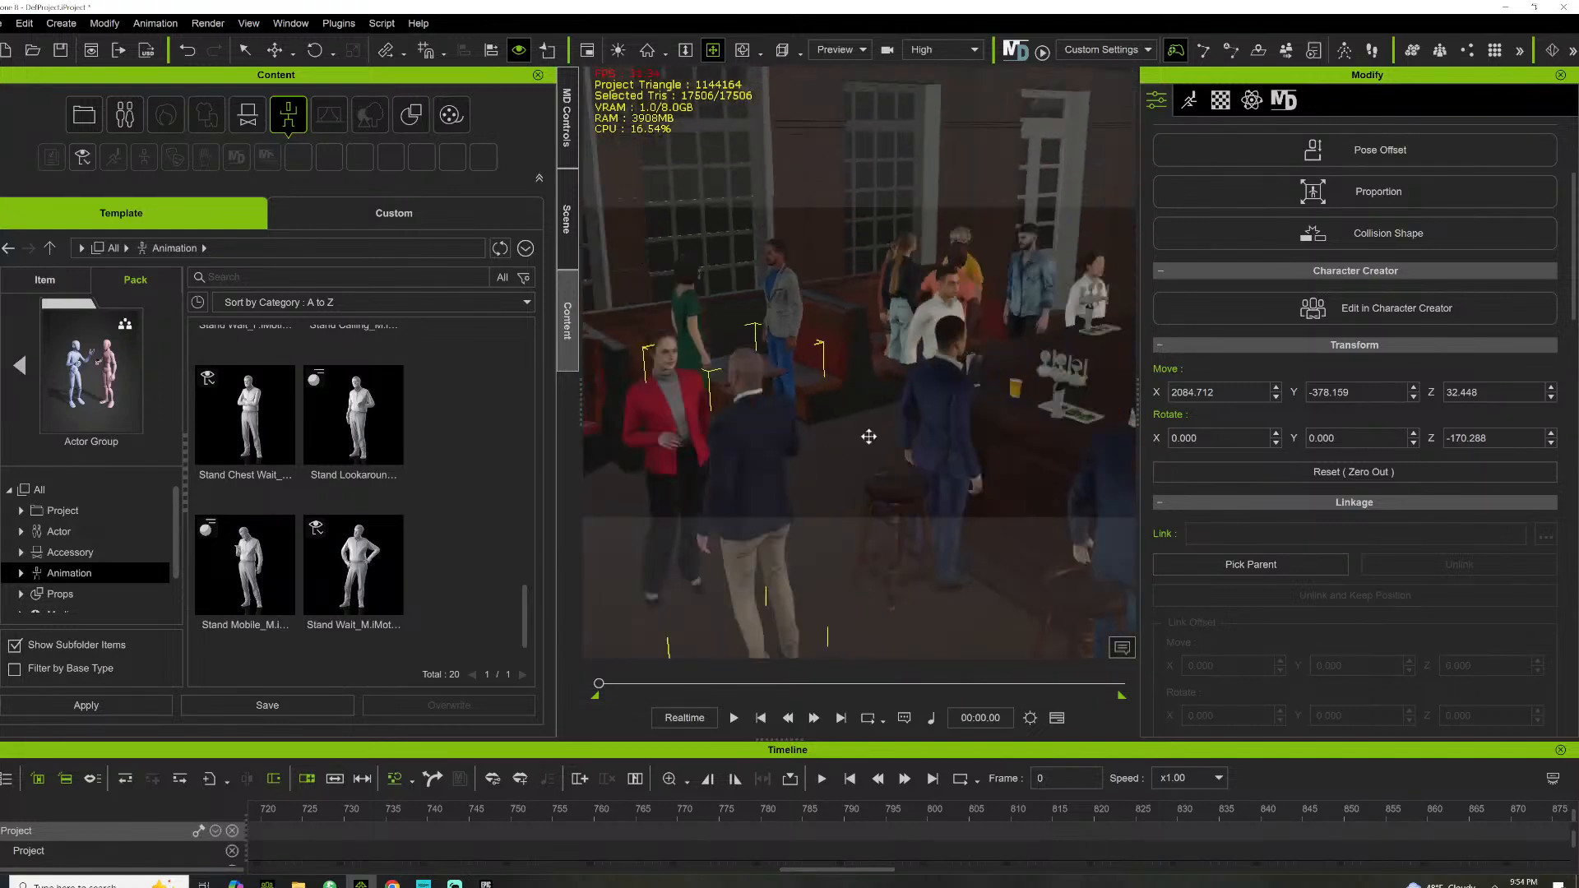
{"action": "left_click", "coordinate": [944, 387]}
{"action": "middle_click_drag", "start_coordinate": [942, 386], "coordinate": [729, 328]}
{"action": "right_click_drag", "start_coordinate": [729, 328], "coordinate": [814, 411]}
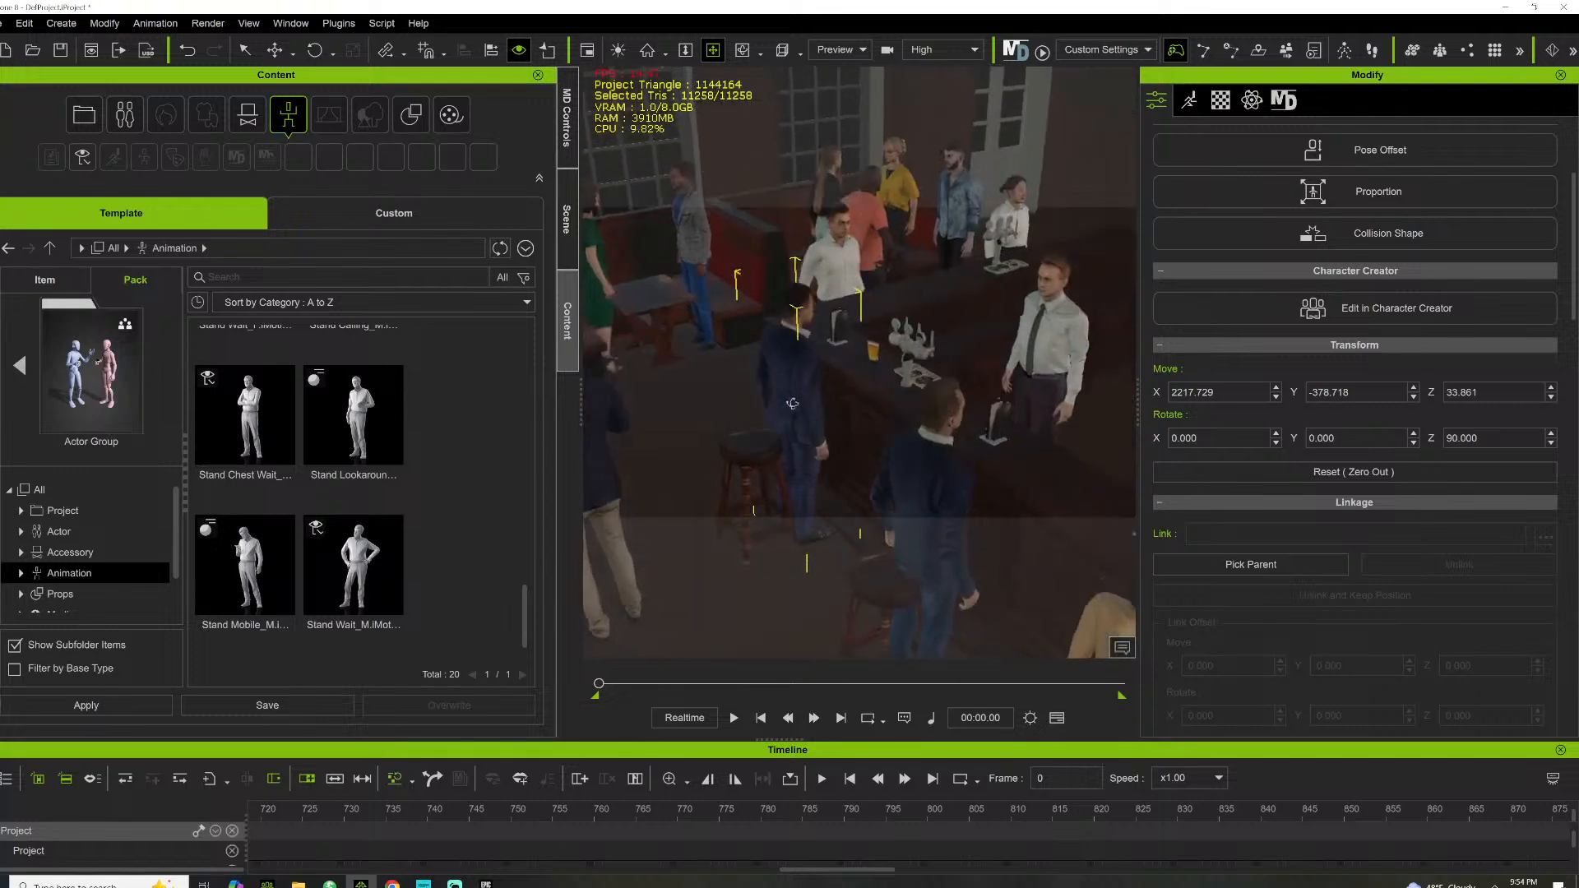
{"action": "scroll", "coordinate": [814, 411], "scroll_direction": "up", "scroll_amount": 3}
{"action": "middle_click_drag", "start_coordinate": [814, 411], "coordinate": [729, 471]}
{"action": "scroll", "coordinate": [730, 471], "scroll_direction": "up", "scroll_amount": 3}
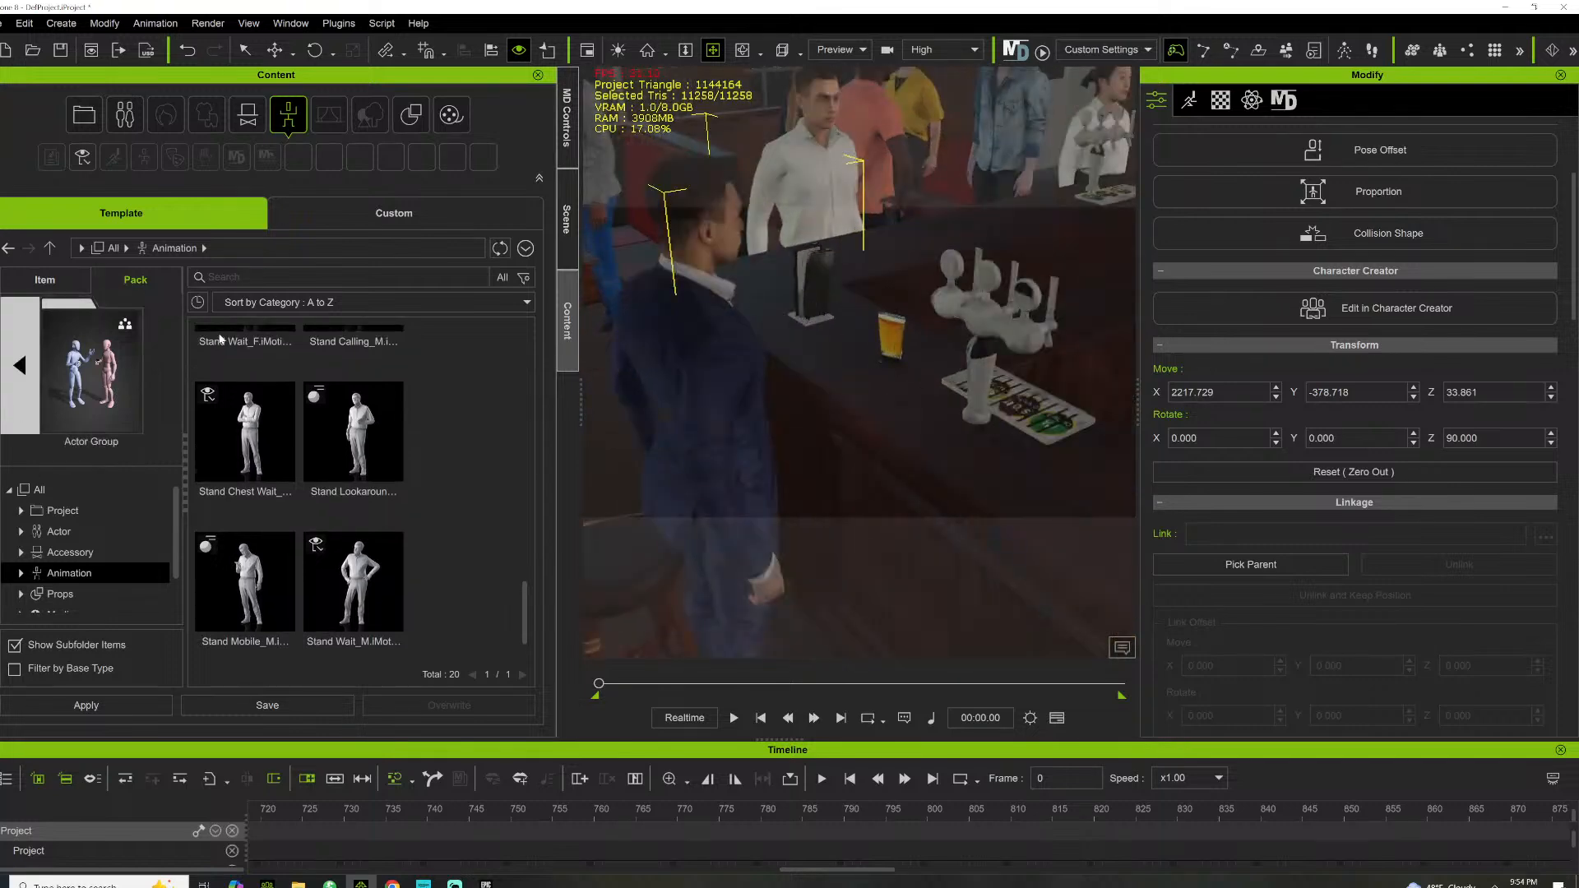
Leave the Actor Group pack and open the Social Hangout - Nightlife animation pack
{"action": "left_click", "coordinate": [18, 365]}
{"action": "scroll", "coordinate": [427, 489], "scroll_direction": "down", "scroll_amount": 5}
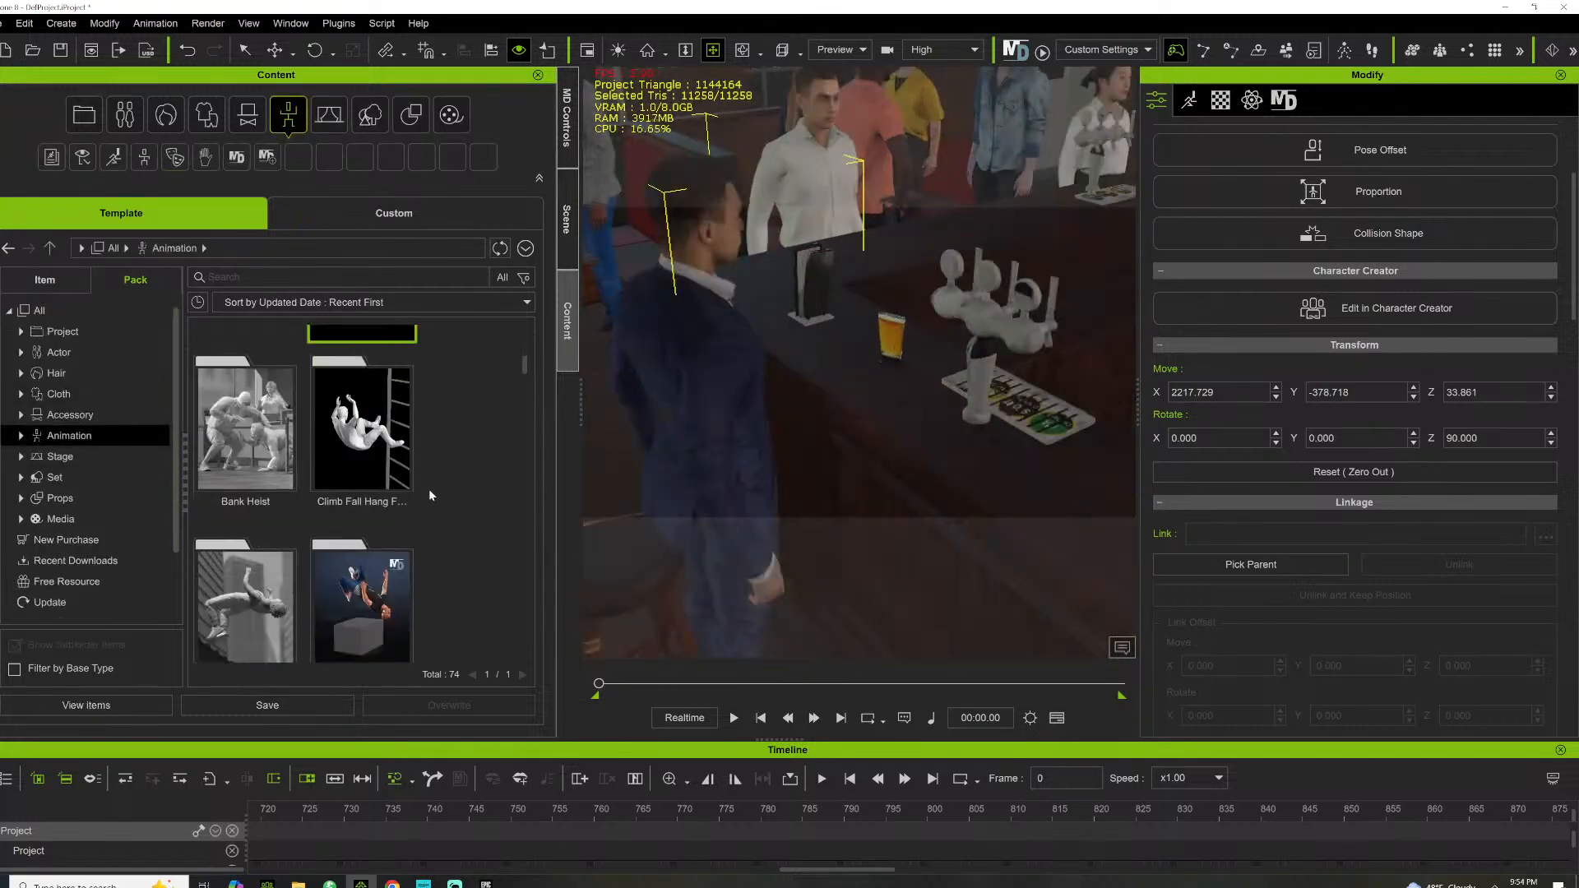
{"action": "scroll", "coordinate": [466, 540], "scroll_direction": "down", "scroll_amount": 6}
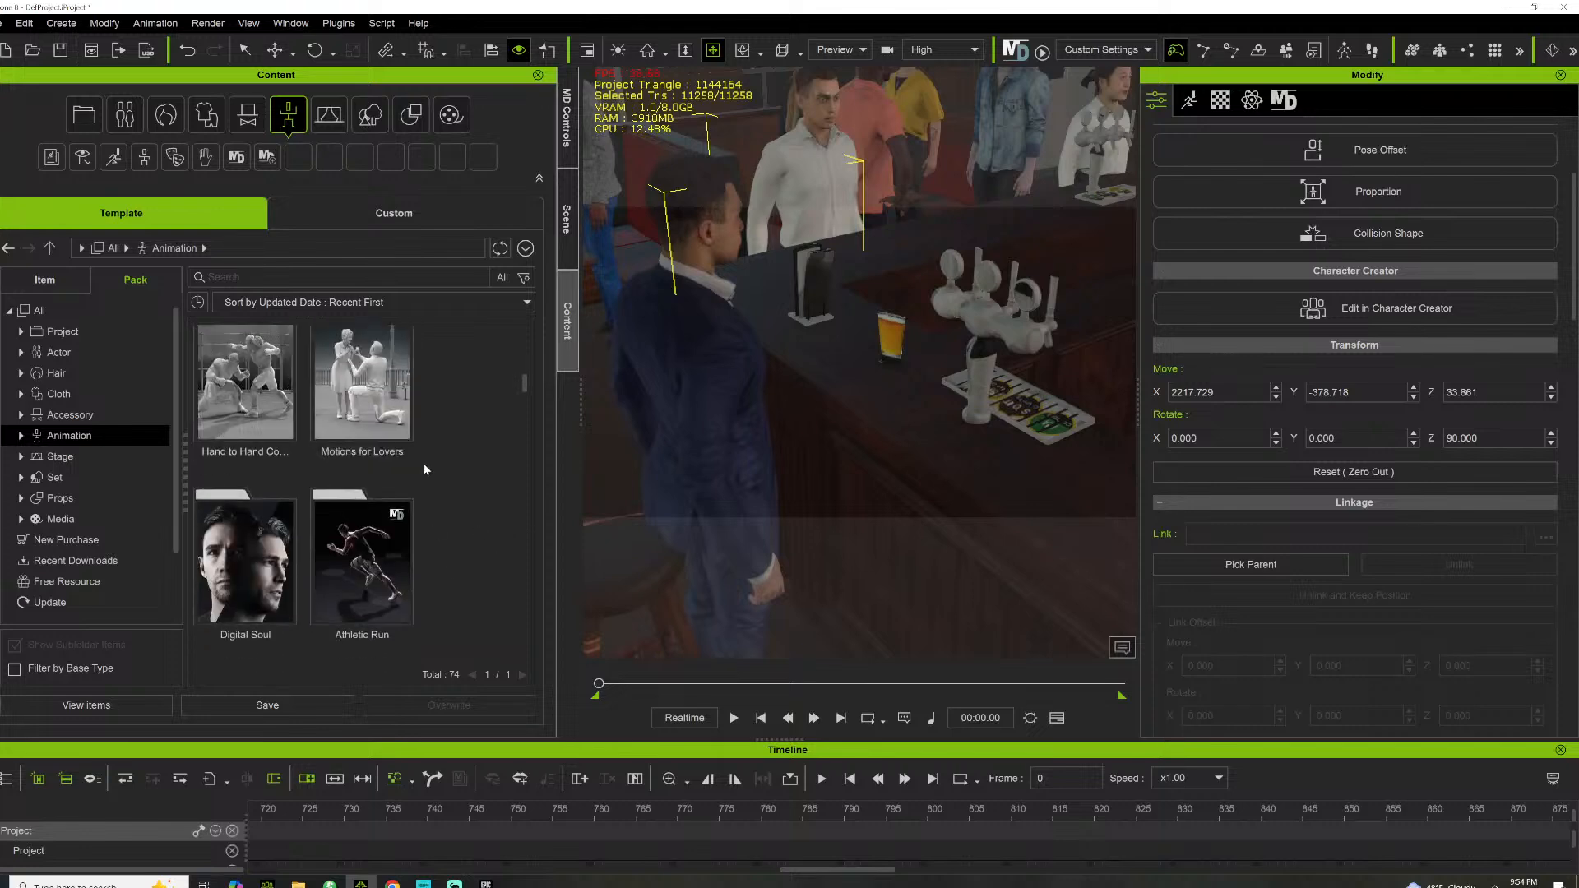
{"action": "scroll", "coordinate": [494, 575], "scroll_direction": "down", "scroll_amount": 6}
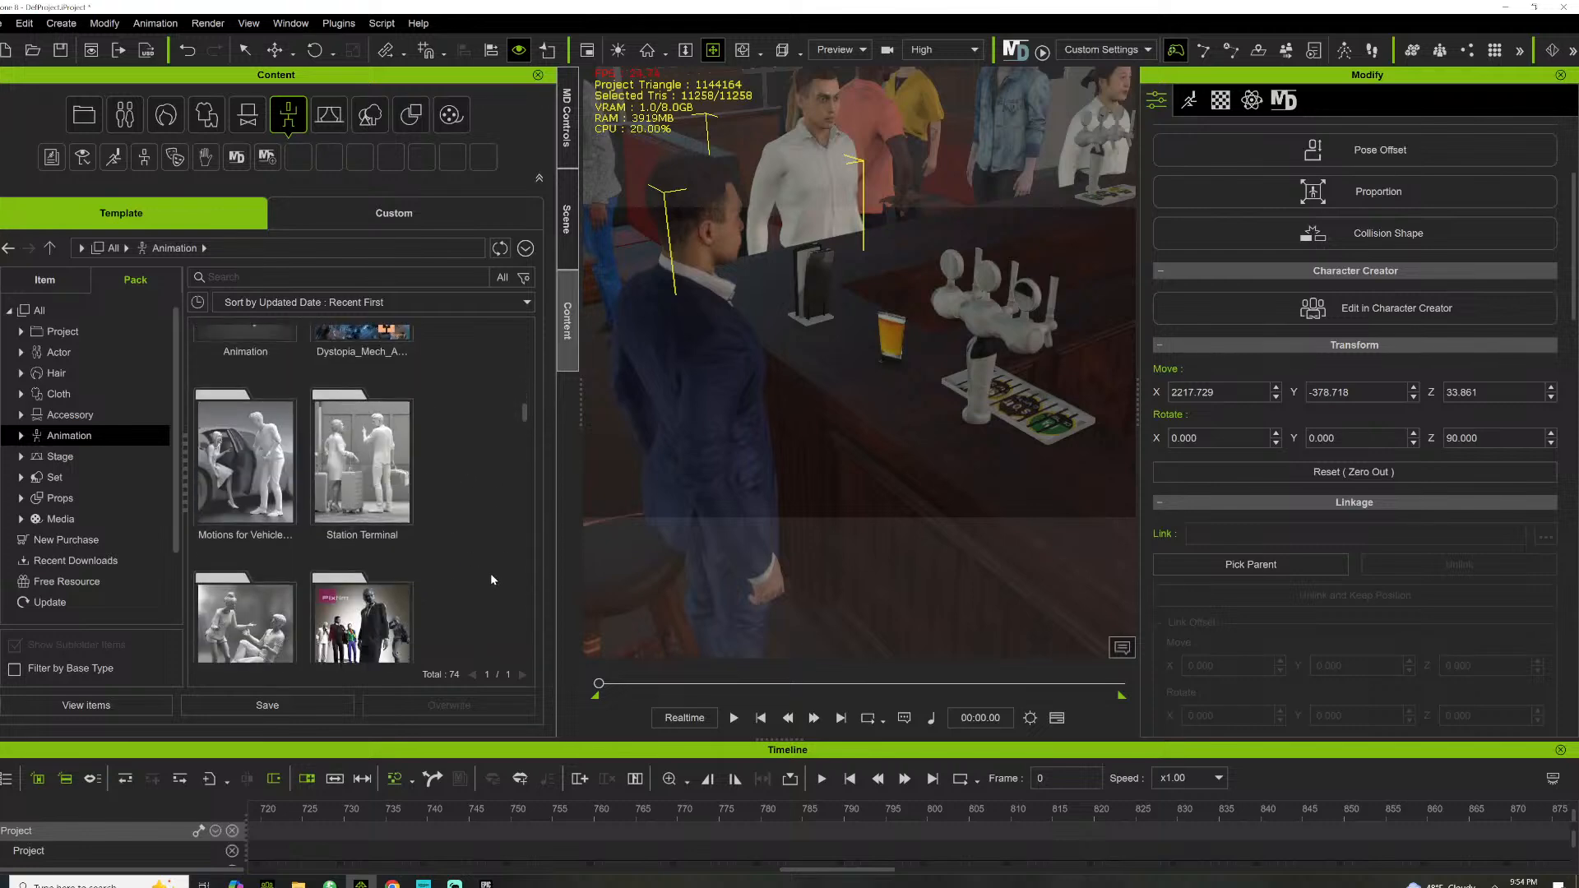
{"action": "scroll", "coordinate": [483, 602], "scroll_direction": "down", "scroll_amount": 1}
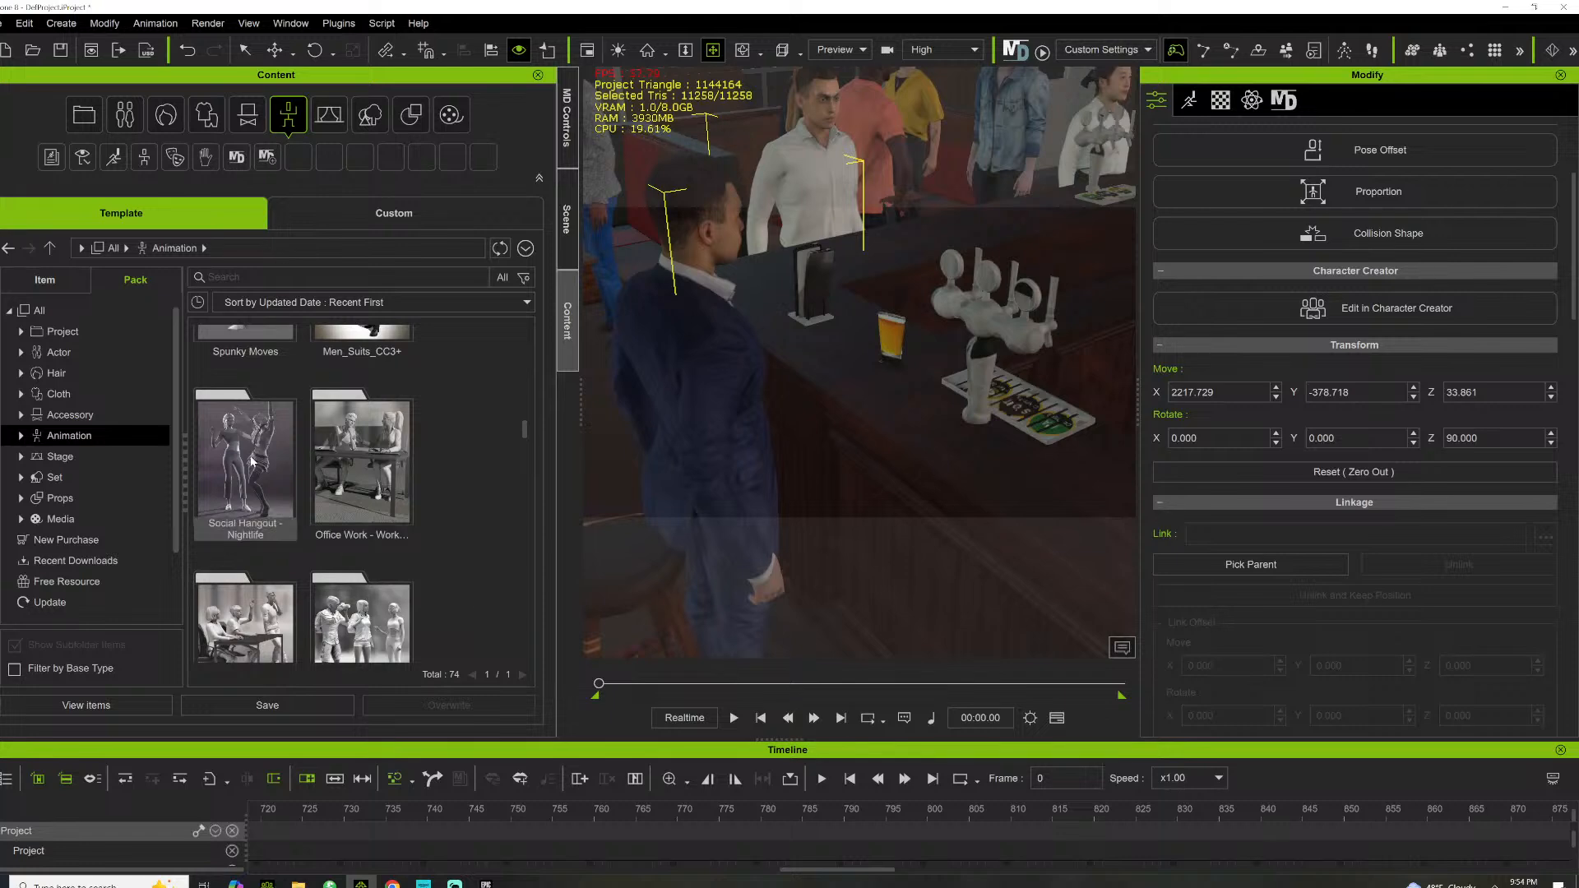
{"action": "scroll", "coordinate": [251, 463], "scroll_direction": "up", "scroll_amount": 1}
{"action": "left_click", "coordinate": [245, 507]}
{"action": "double_click", "coordinate": [245, 510]}
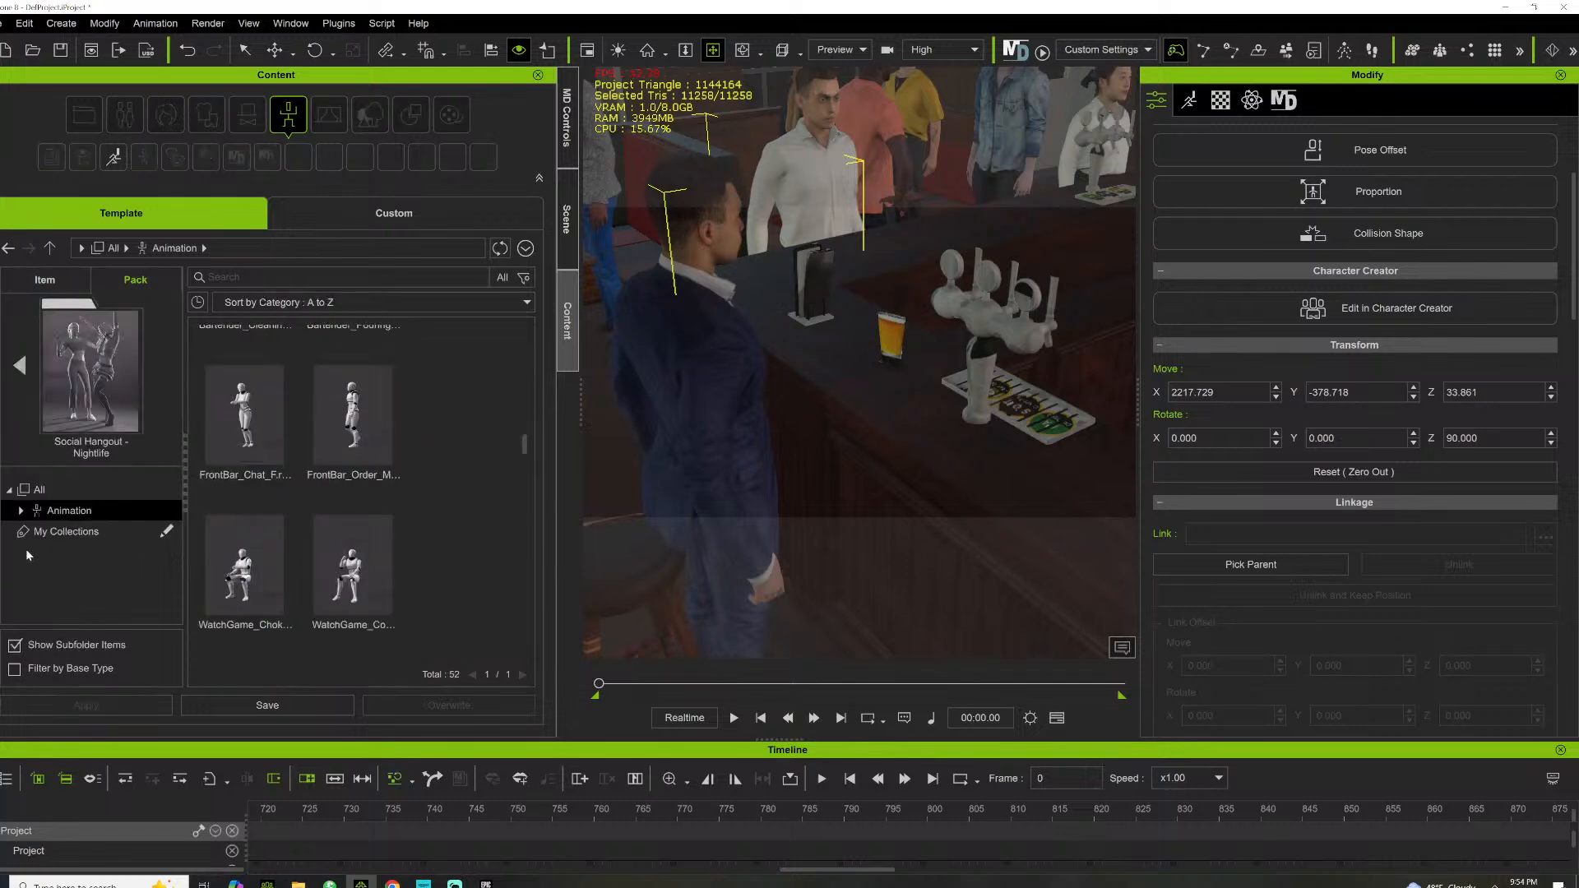
Apply the Bar_BeerTalk_M motion from the pack's Bar folder to the man in the white shirt at the counter
{"action": "left_click", "coordinate": [18, 511]}
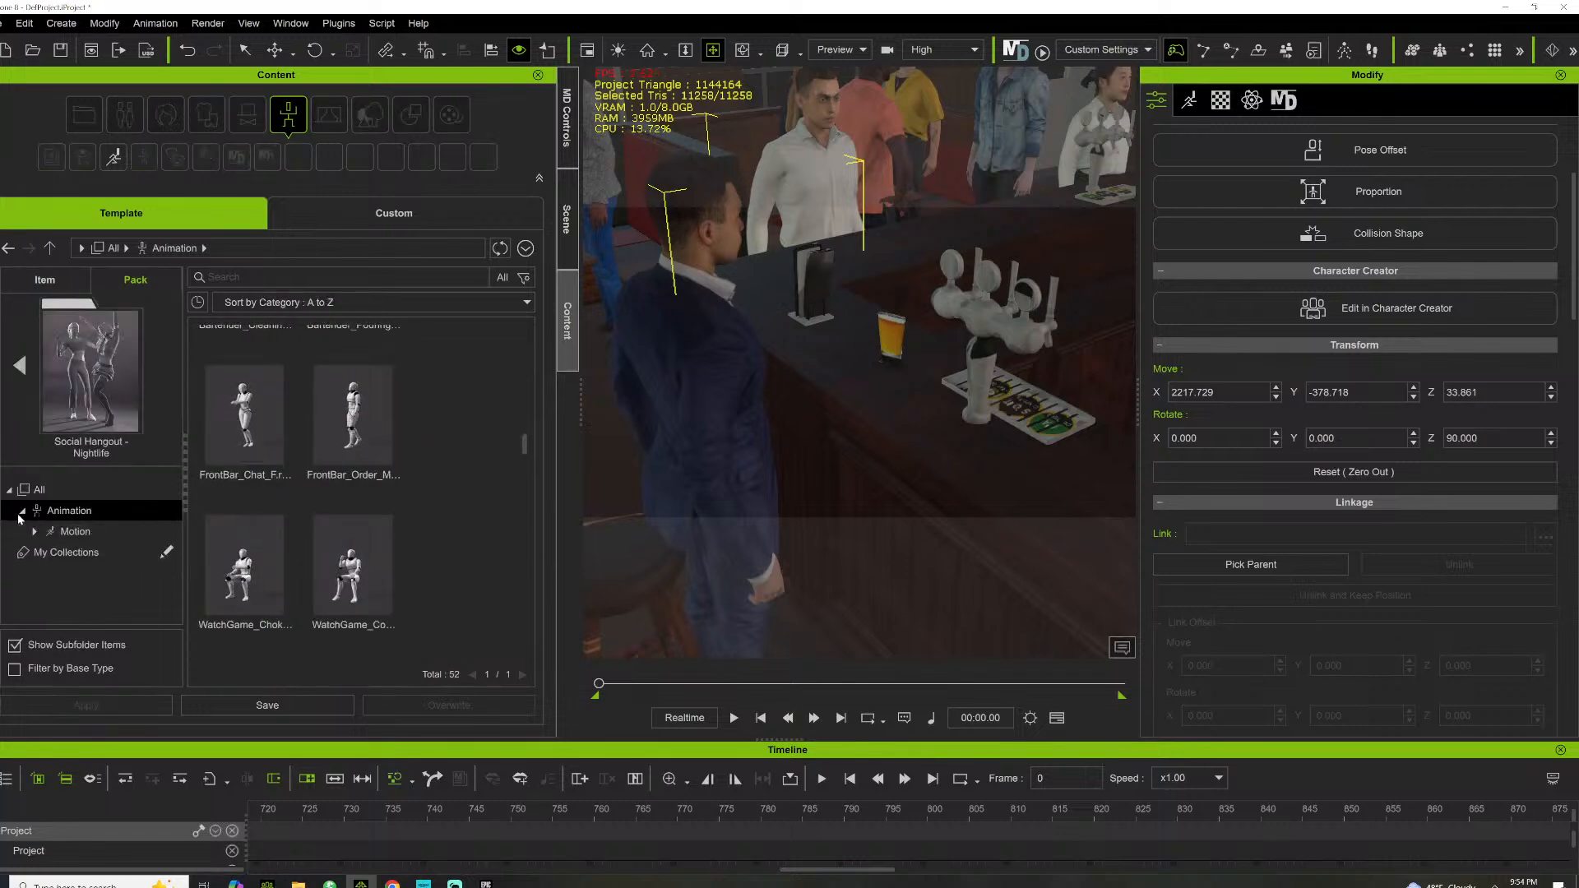
{"action": "left_click", "coordinate": [36, 532]}
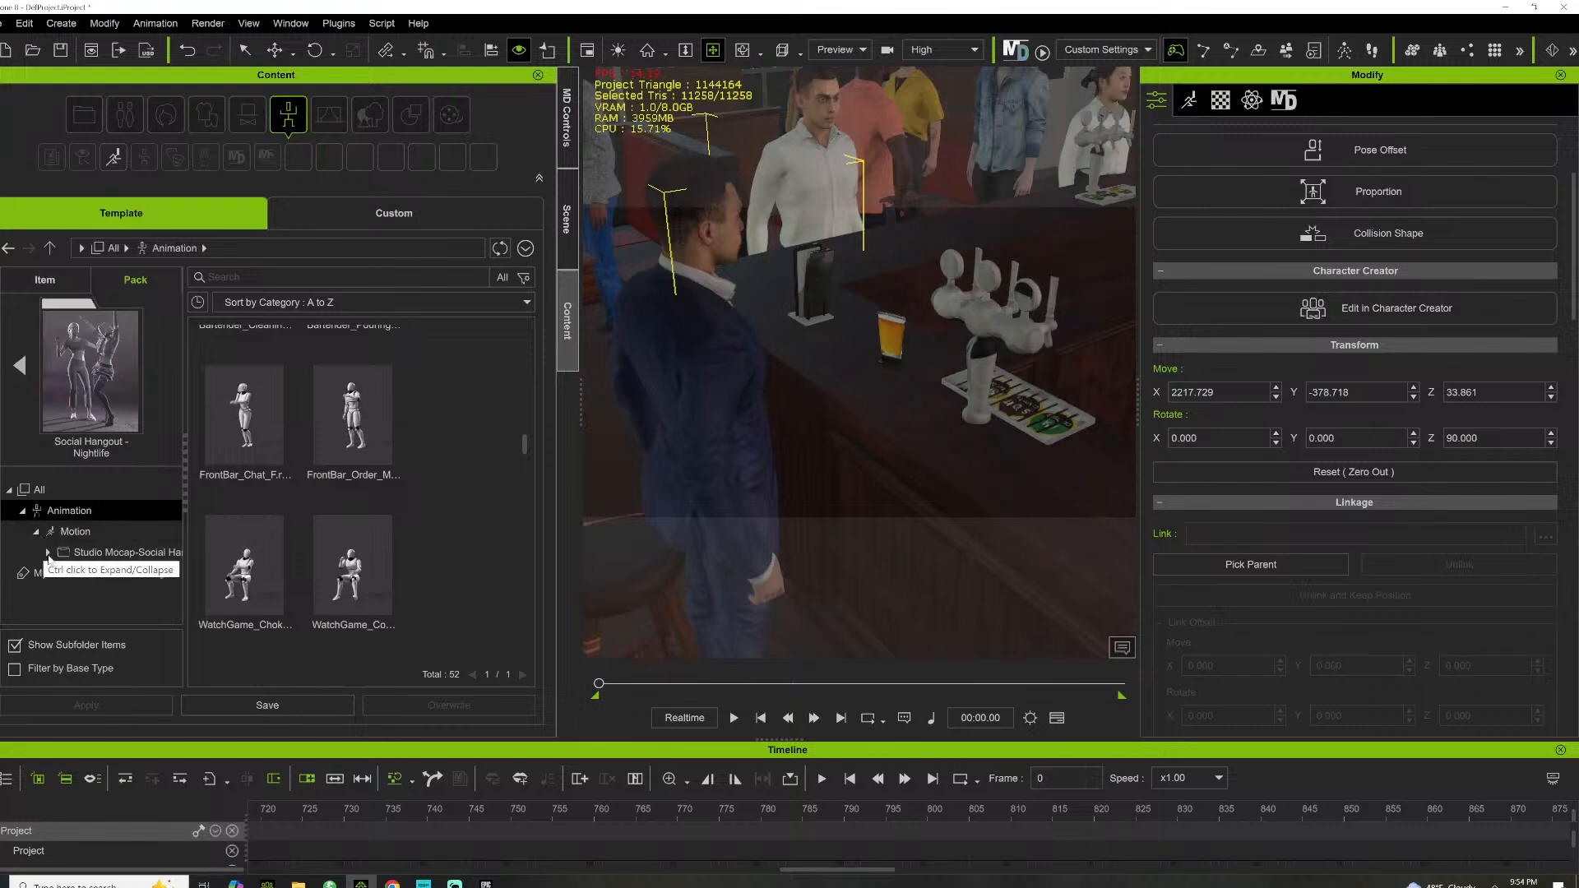
{"action": "left_click", "coordinate": [48, 554]}
{"action": "left_click", "coordinate": [94, 573]}
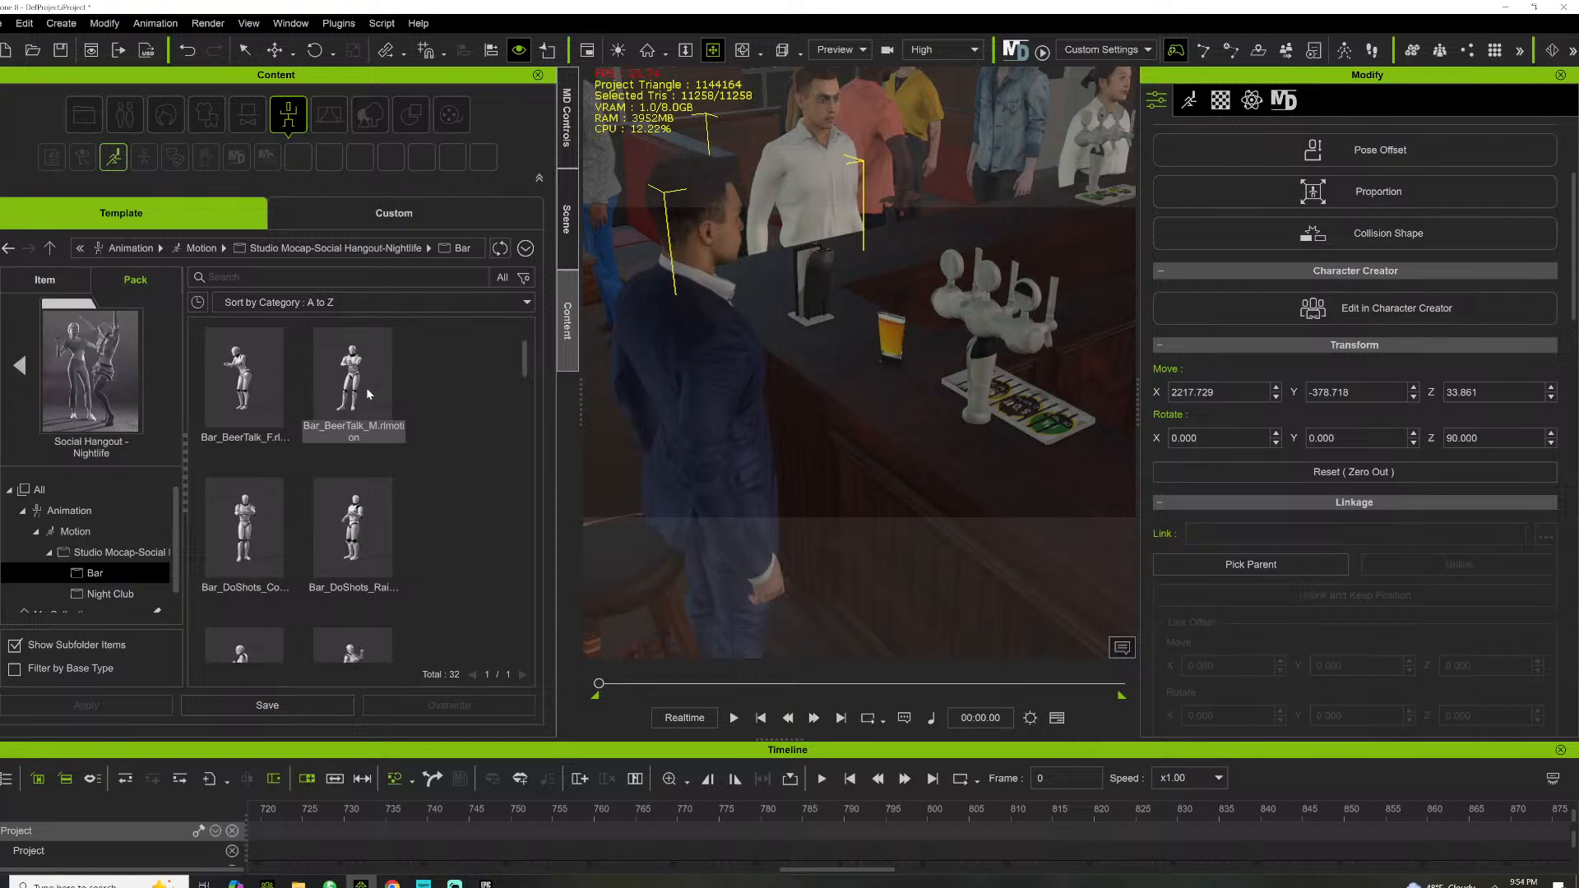
{"action": "left_click_drag", "start_coordinate": [367, 387], "coordinate": [811, 170]}
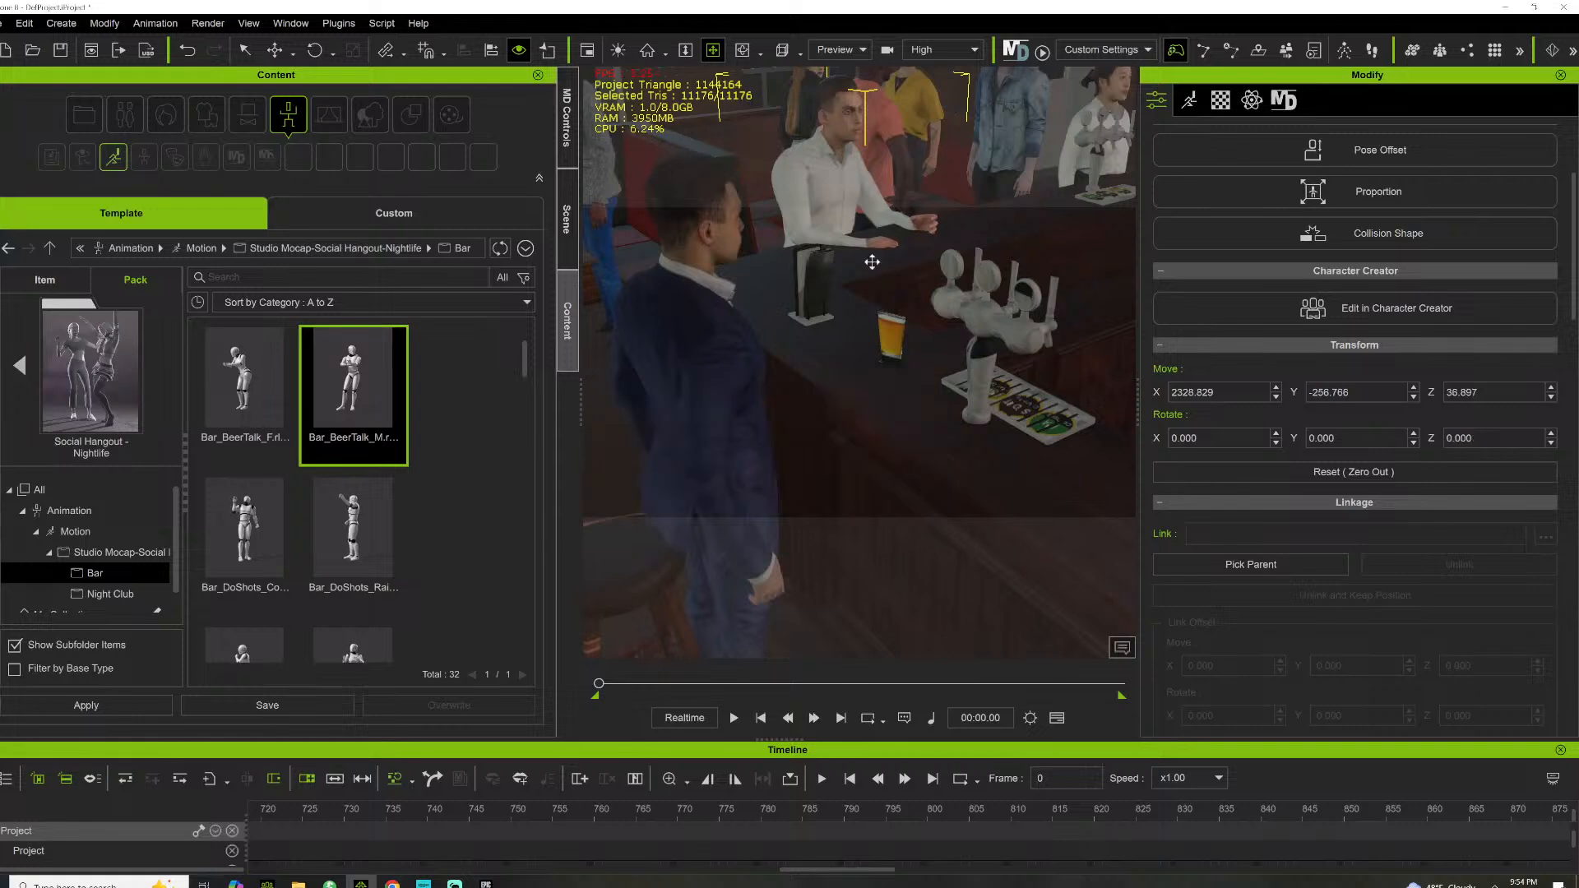
Play the beer talk motion of the man in the white shirt up close and rewind to the start
{"action": "middle_click_drag", "start_coordinate": [846, 300], "coordinate": [846, 300]}
{"action": "scroll", "coordinate": [824, 329], "scroll_direction": "up", "scroll_amount": 6}
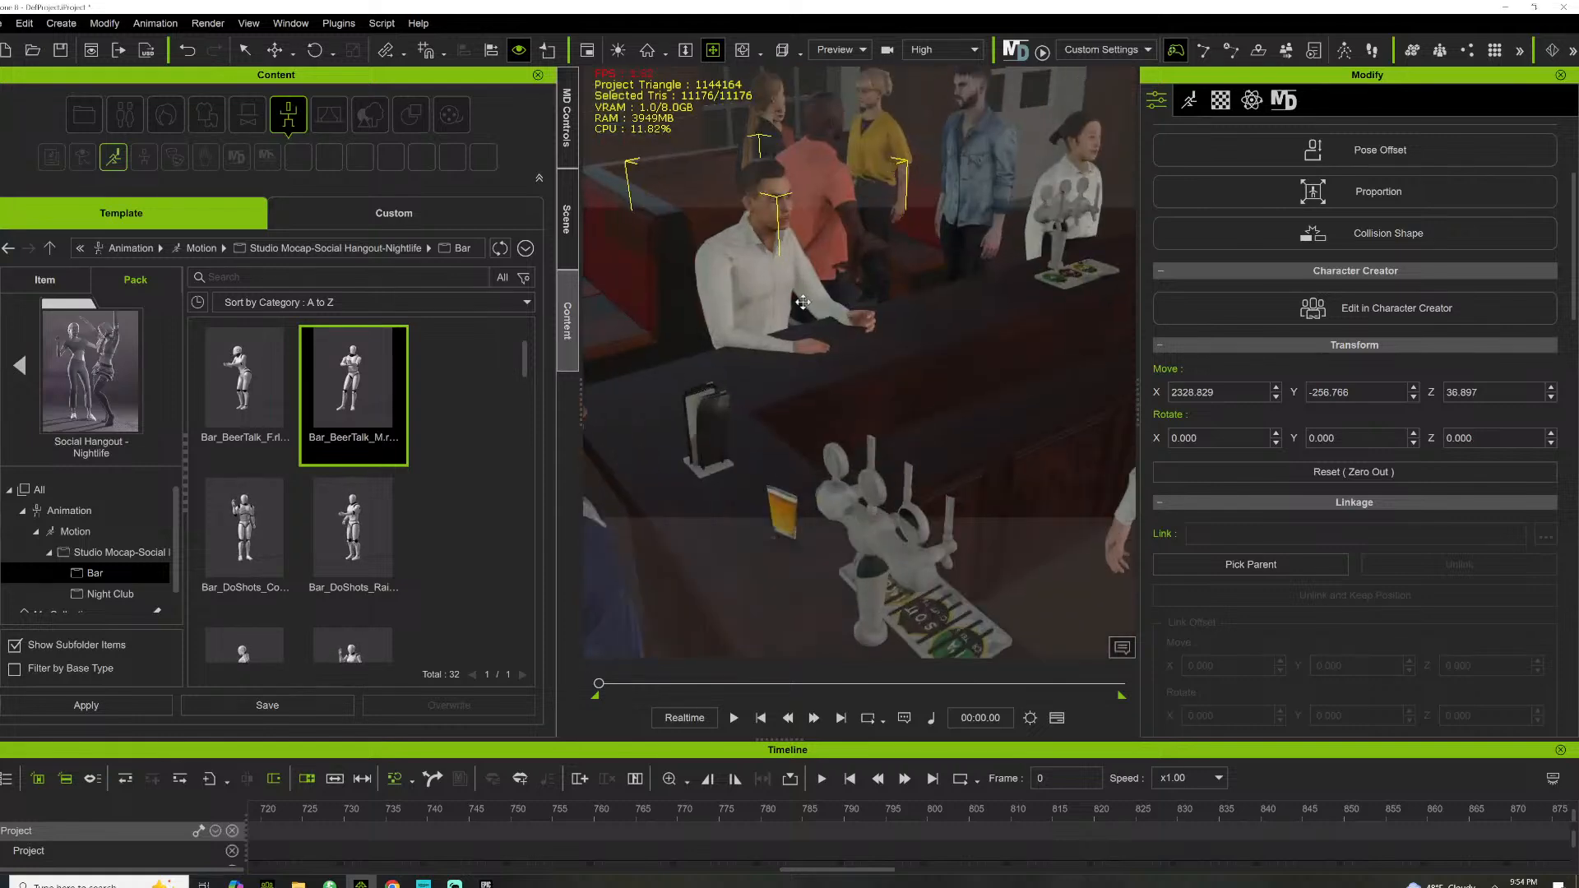
{"action": "scroll", "coordinate": [829, 423], "scroll_direction": "down", "scroll_amount": 5}
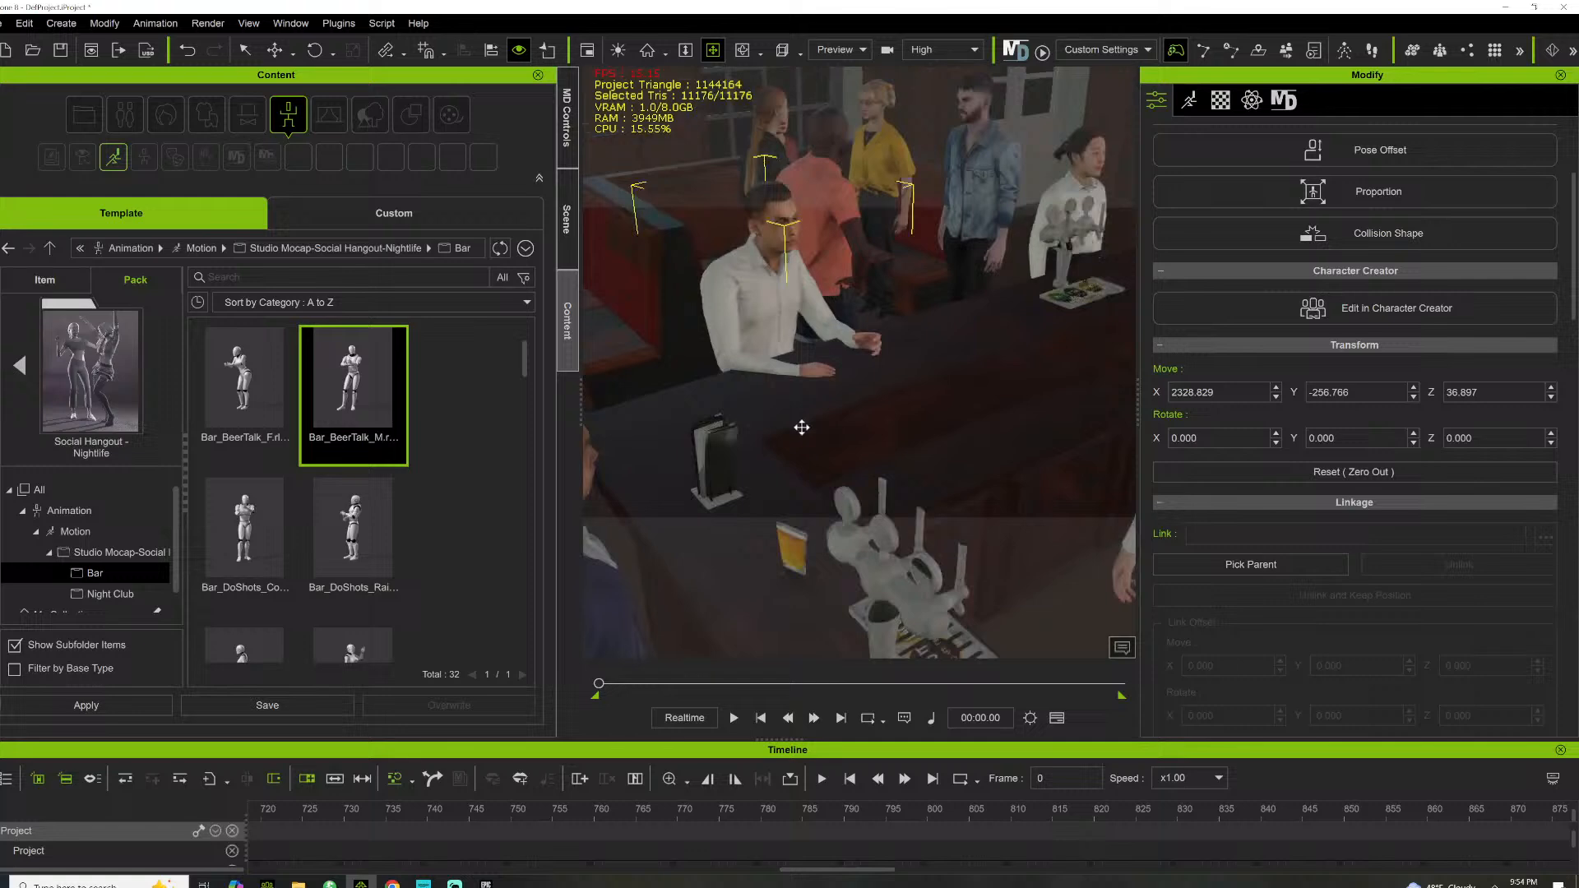
{"action": "right_click_drag", "start_coordinate": [802, 428], "coordinate": [905, 305]}
{"action": "right_click_drag", "start_coordinate": [889, 363], "coordinate": [750, 439]}
{"action": "key", "text": "space"}
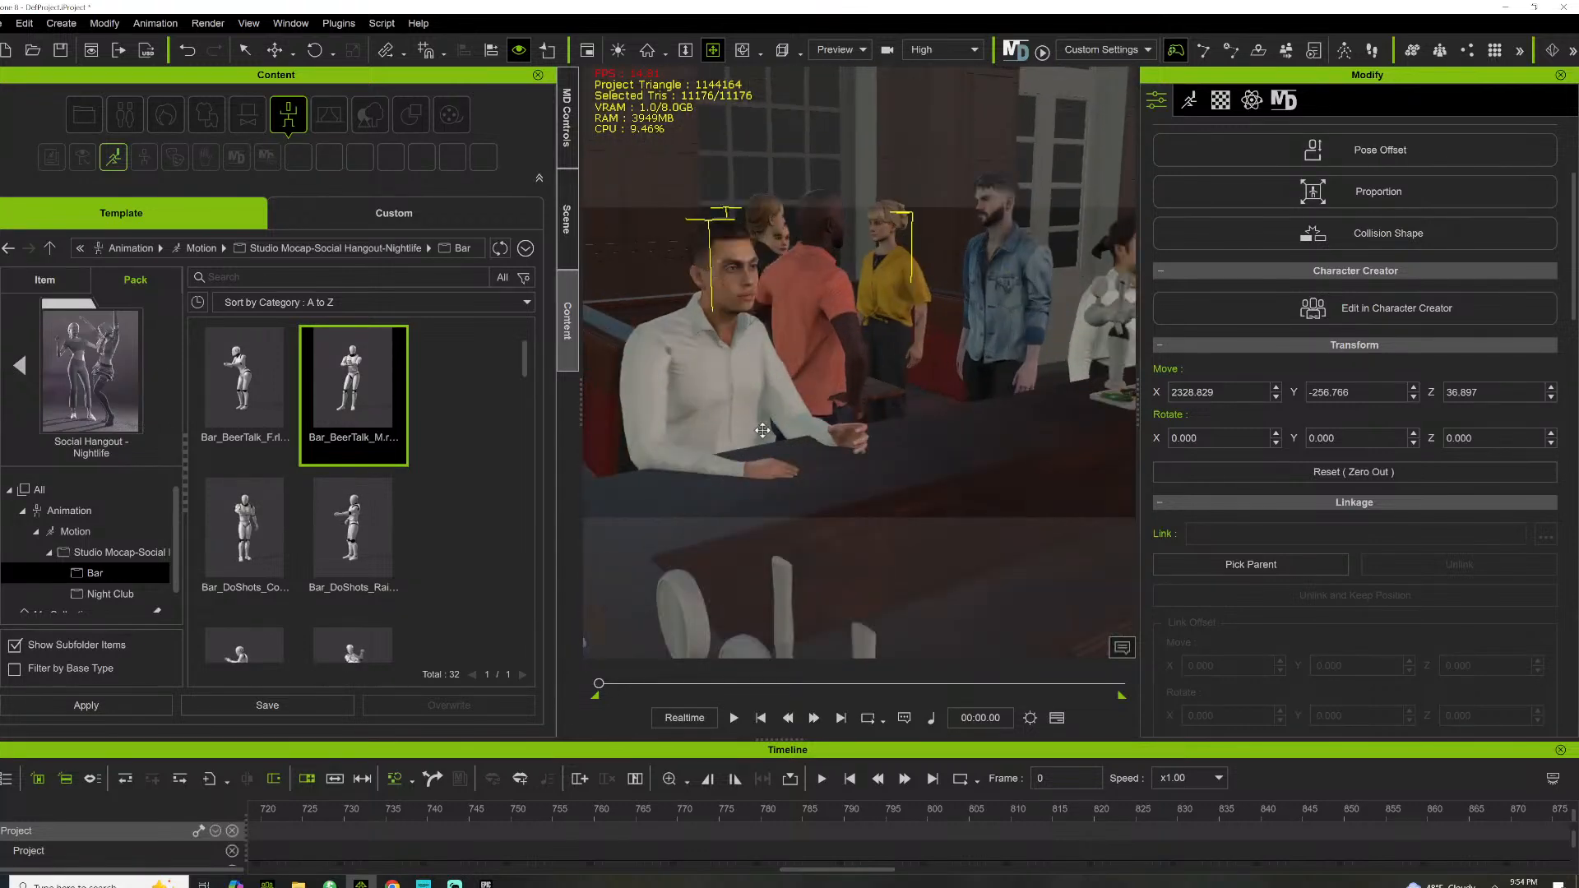
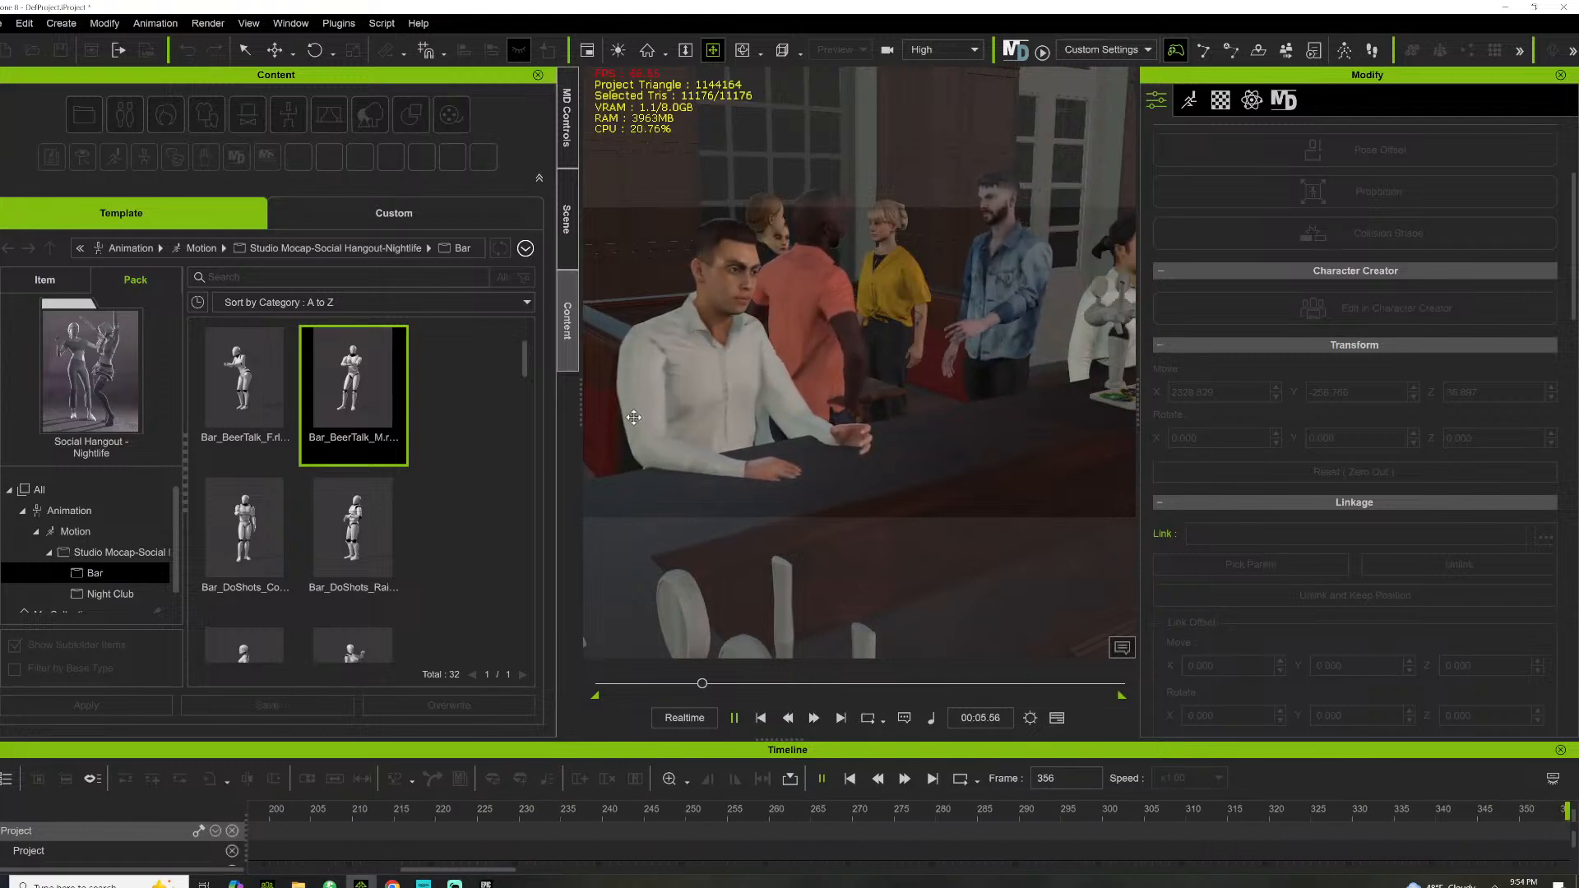
{"action": "key", "text": "space"}
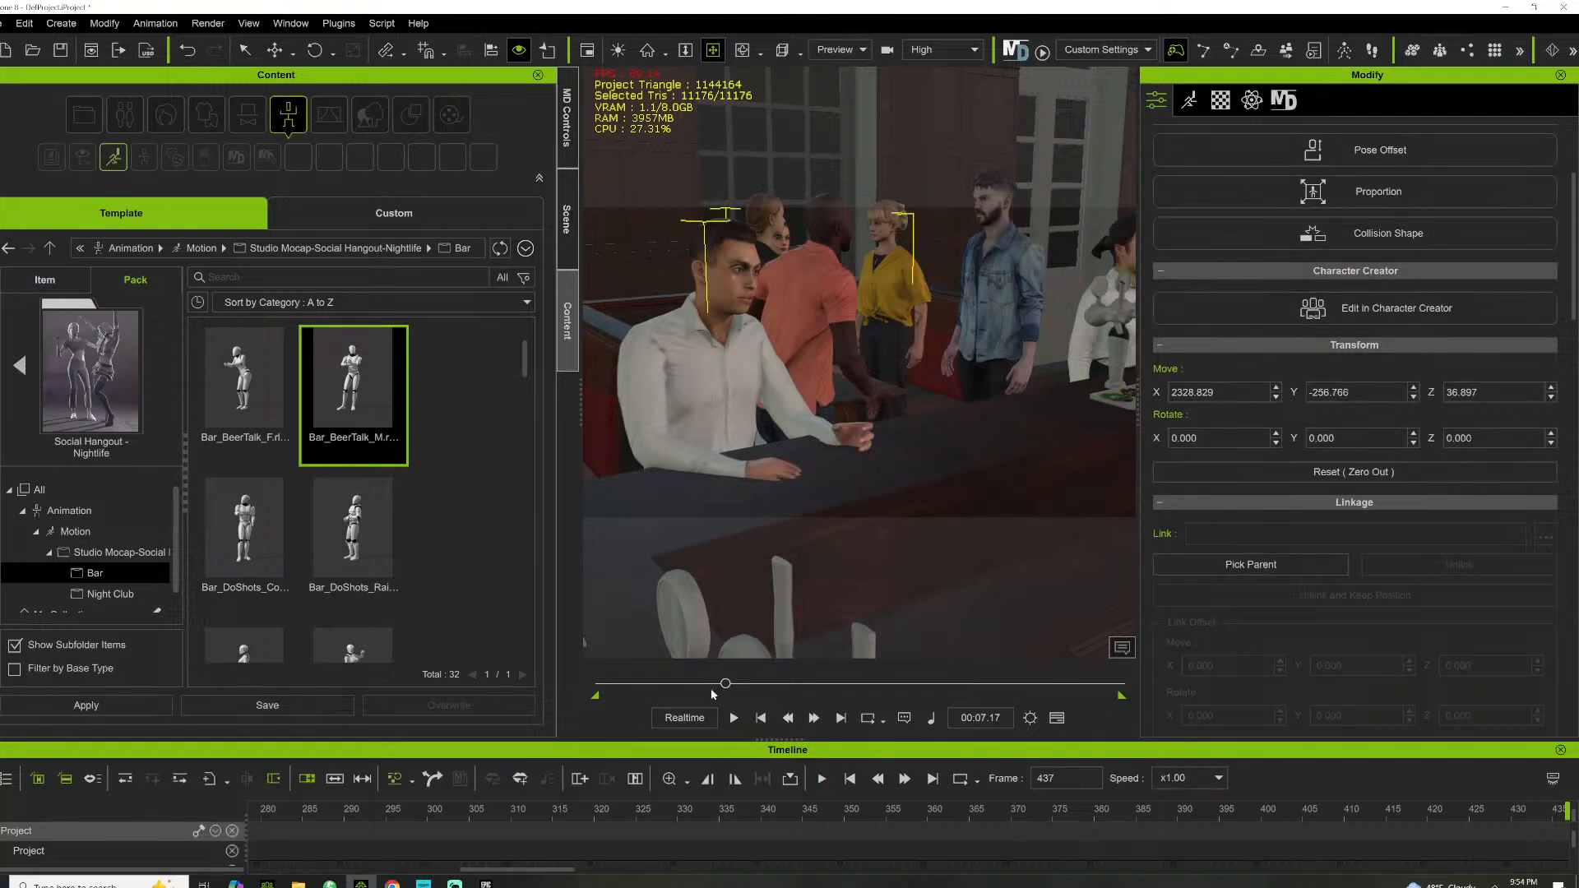
{"action": "left_click_drag", "start_coordinate": [724, 687], "coordinate": [586, 699]}
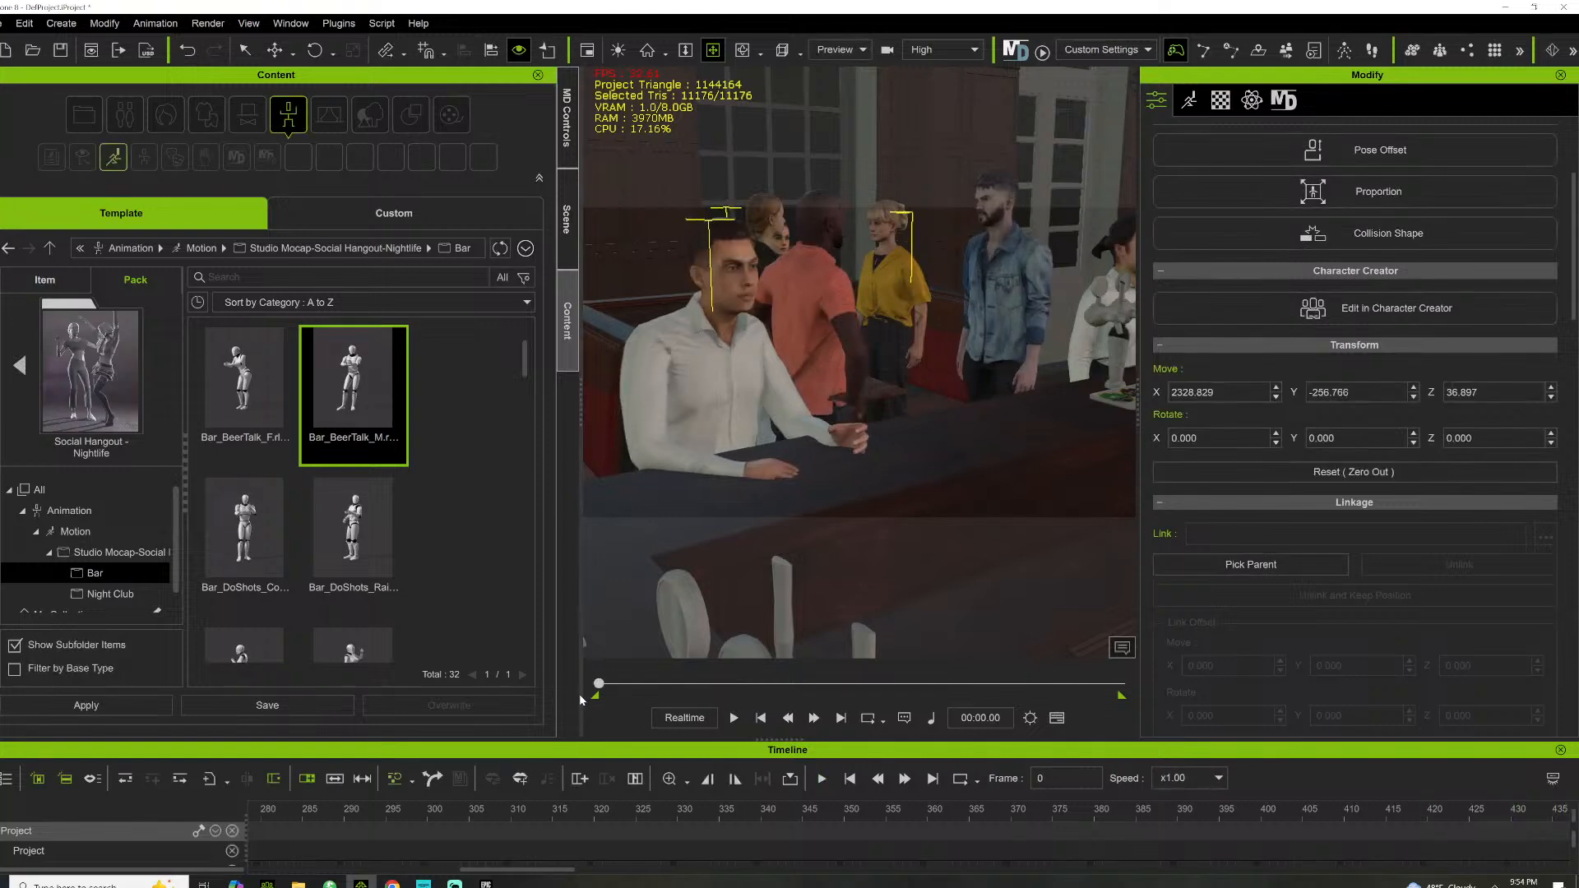
Move the woman in the white shirt along the bar to about X 2422, beside the man in the white shirt
{"action": "left_click_drag", "start_coordinate": [853, 353], "coordinate": [822, 361]}
{"action": "right_click_drag", "start_coordinate": [853, 384], "coordinate": [973, 394]}
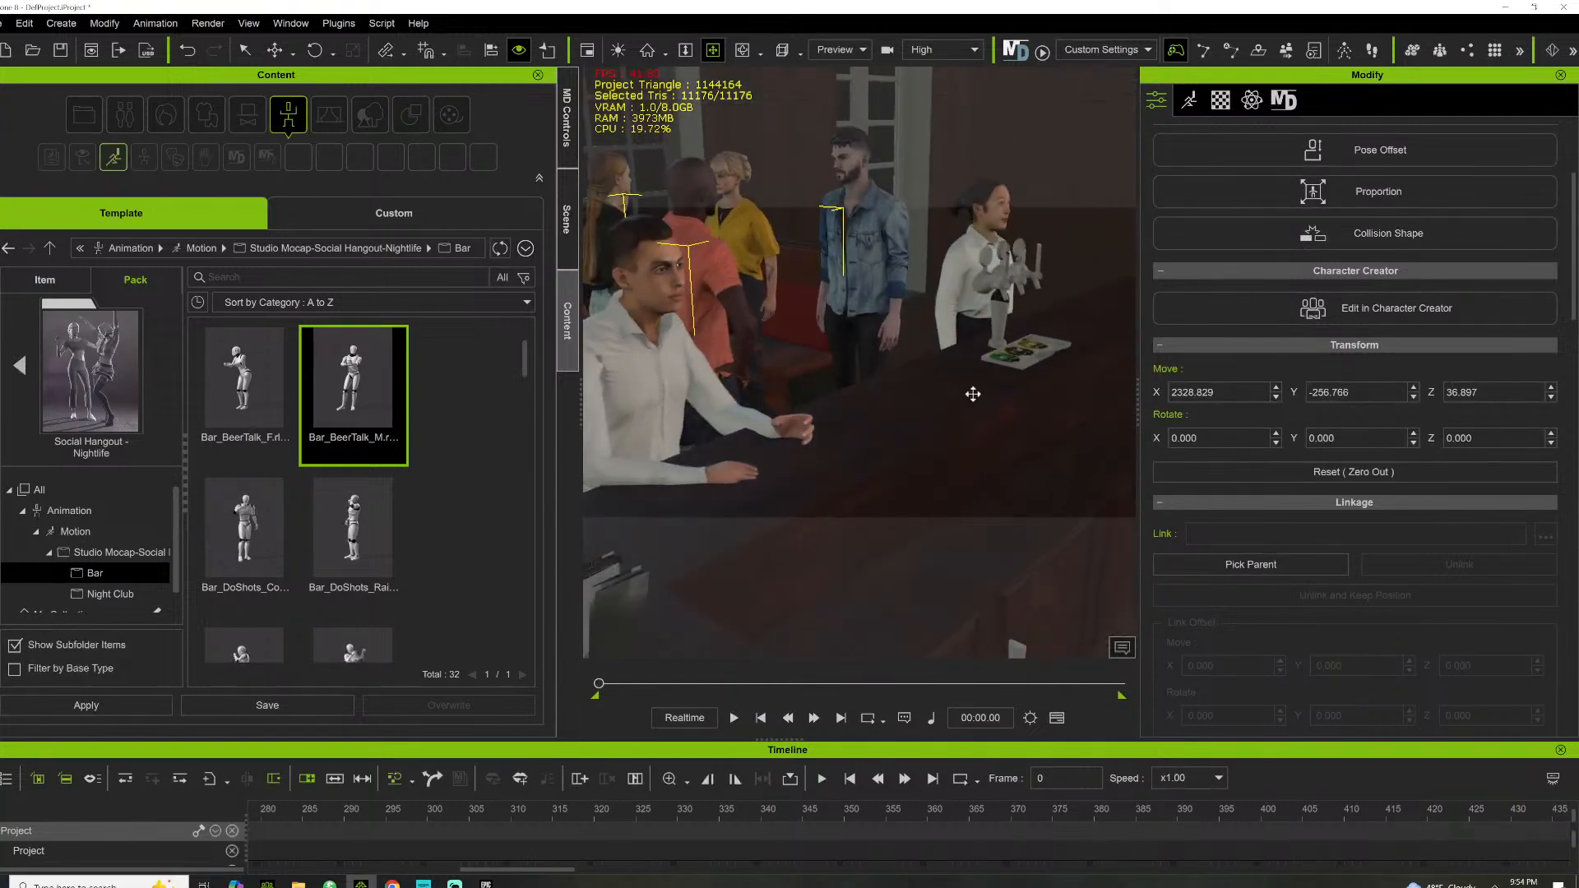
{"action": "left_click", "coordinate": [975, 260]}
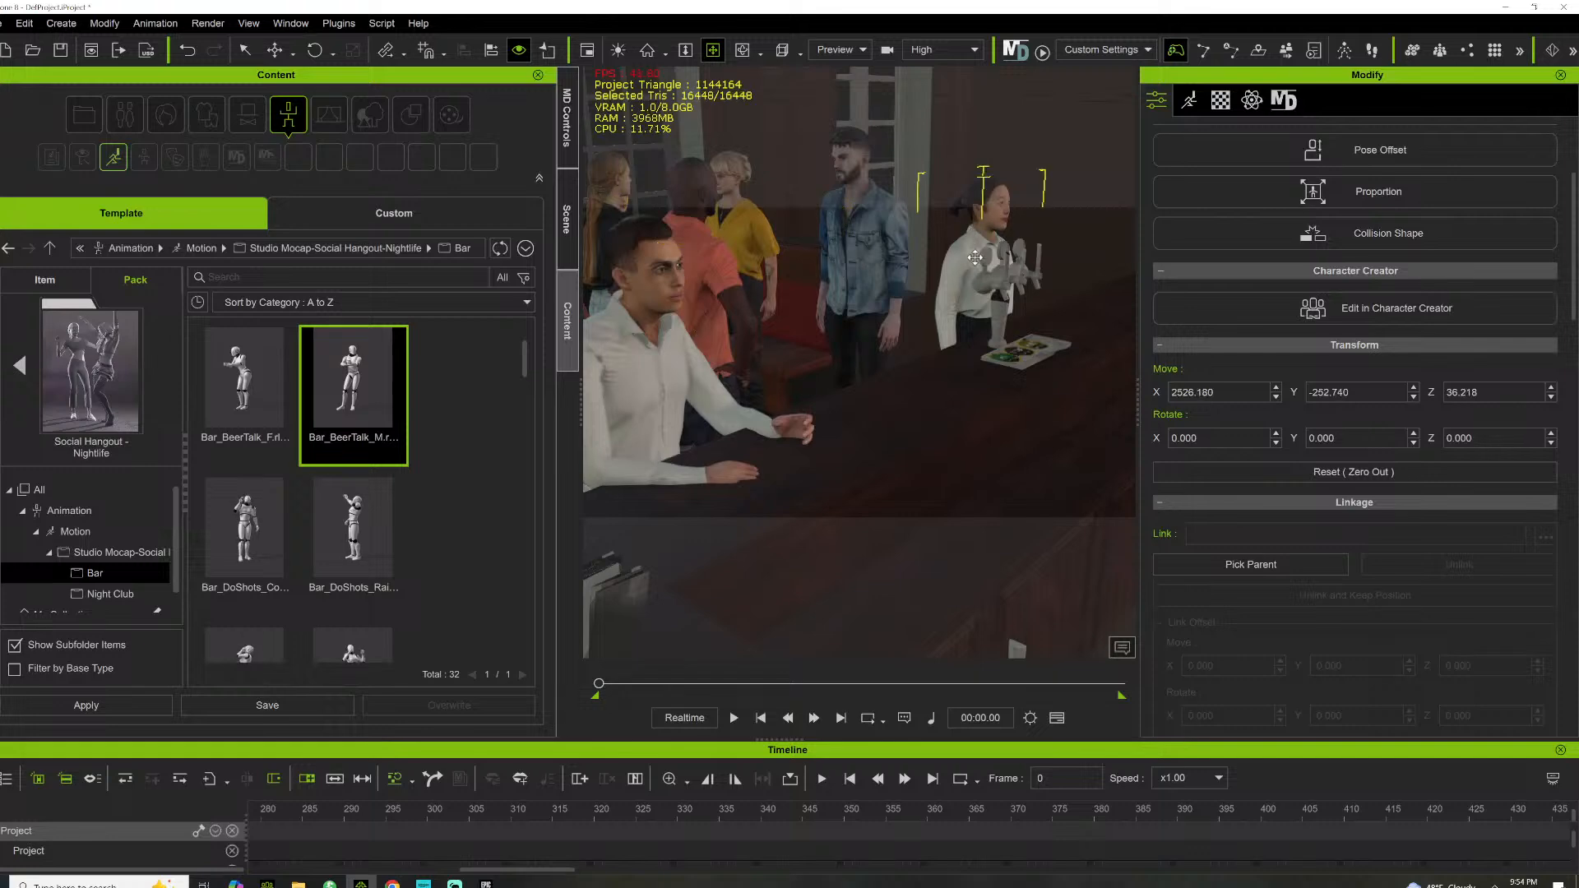
{"action": "left_click_drag", "start_coordinate": [1005, 489], "coordinate": [886, 567]}
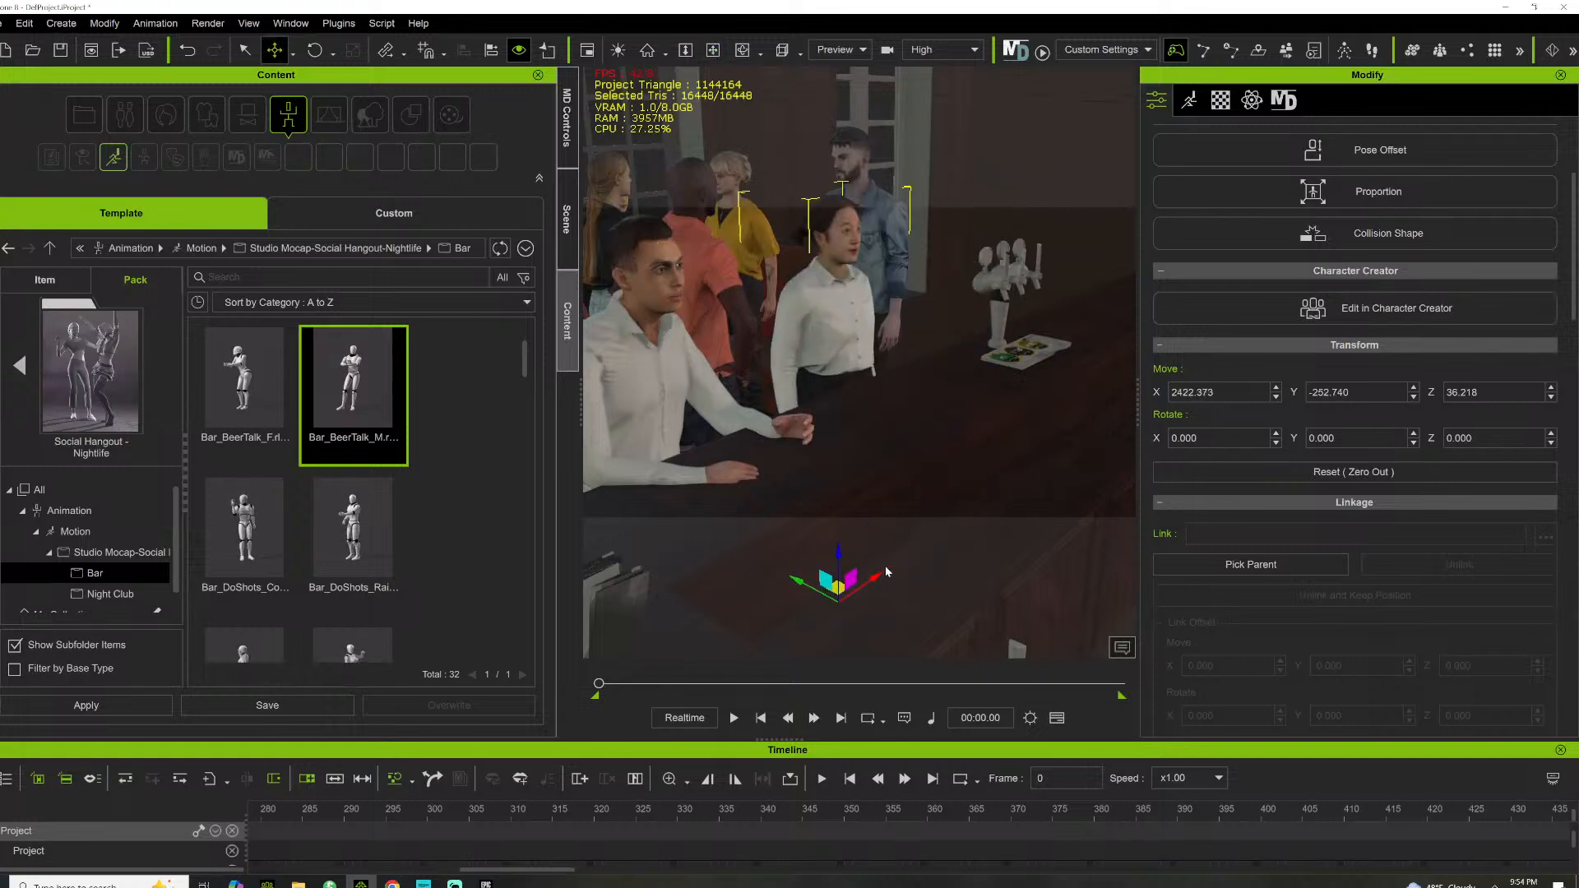
Apply the Bar_BeerTalk_F motion to the woman in the white shirt and raise her to about Z 43.6
{"action": "left_click", "coordinate": [280, 372]}
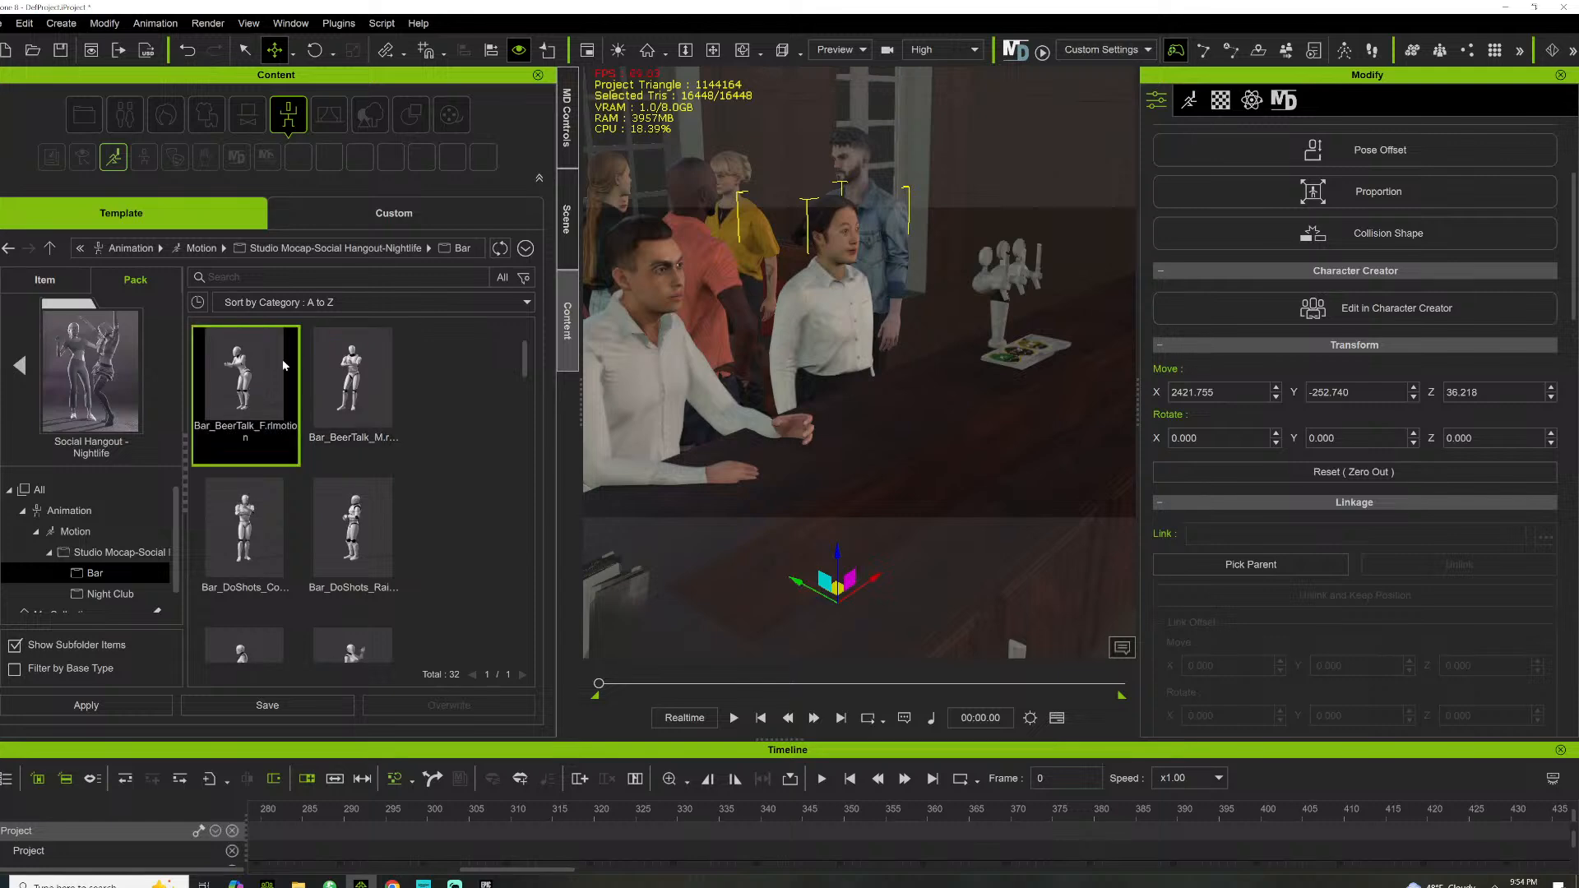
{"action": "left_click_drag", "start_coordinate": [847, 323], "coordinate": [844, 323]}
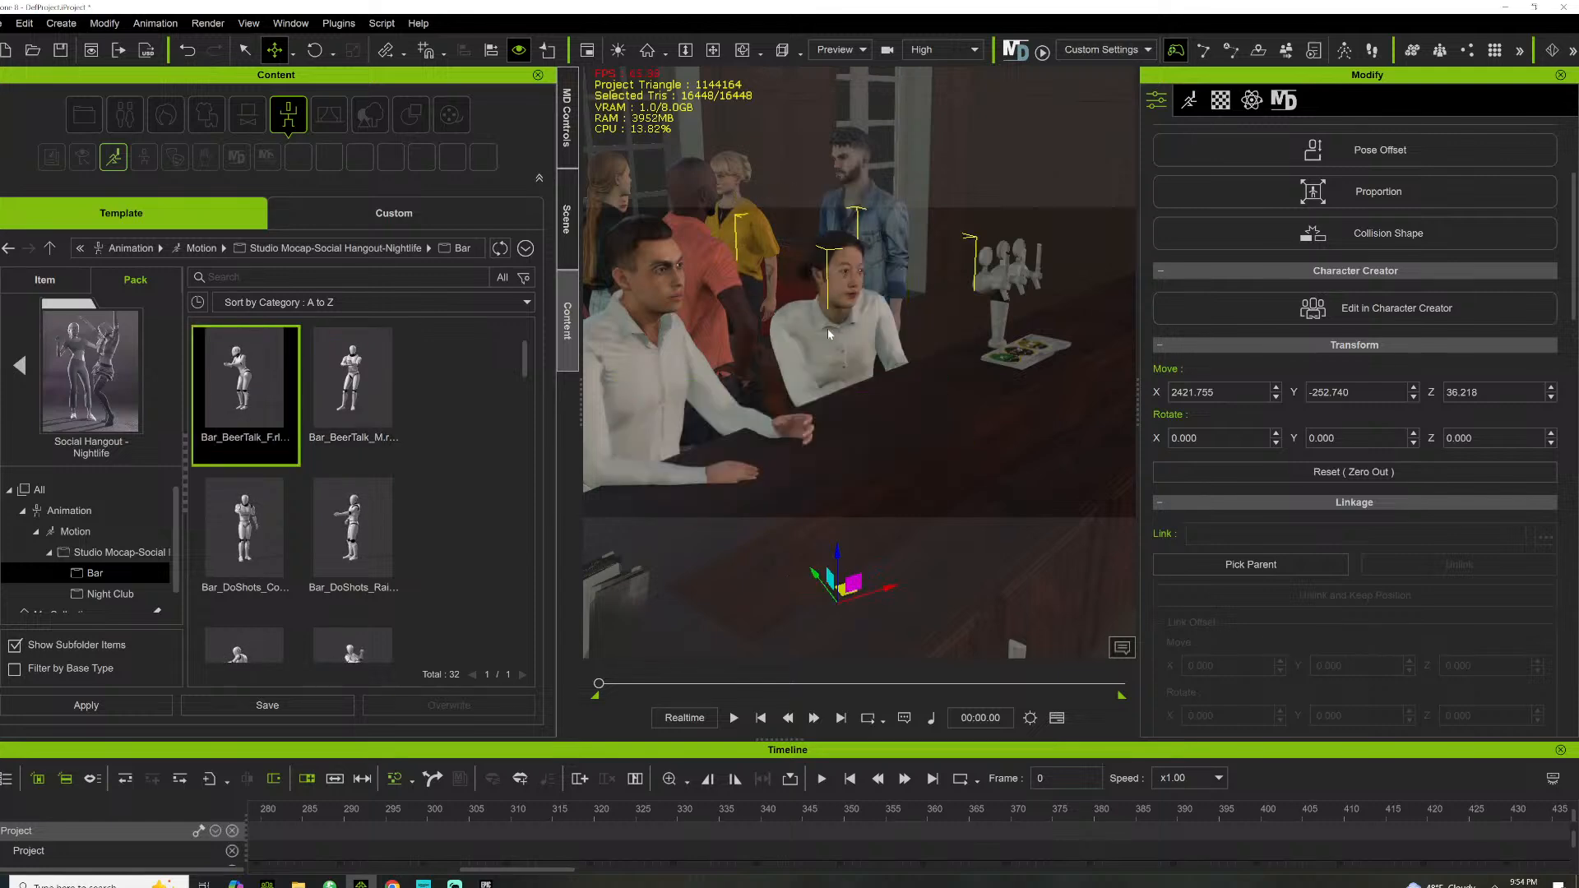
{"action": "left_click_drag", "start_coordinate": [837, 553], "coordinate": [836, 539]}
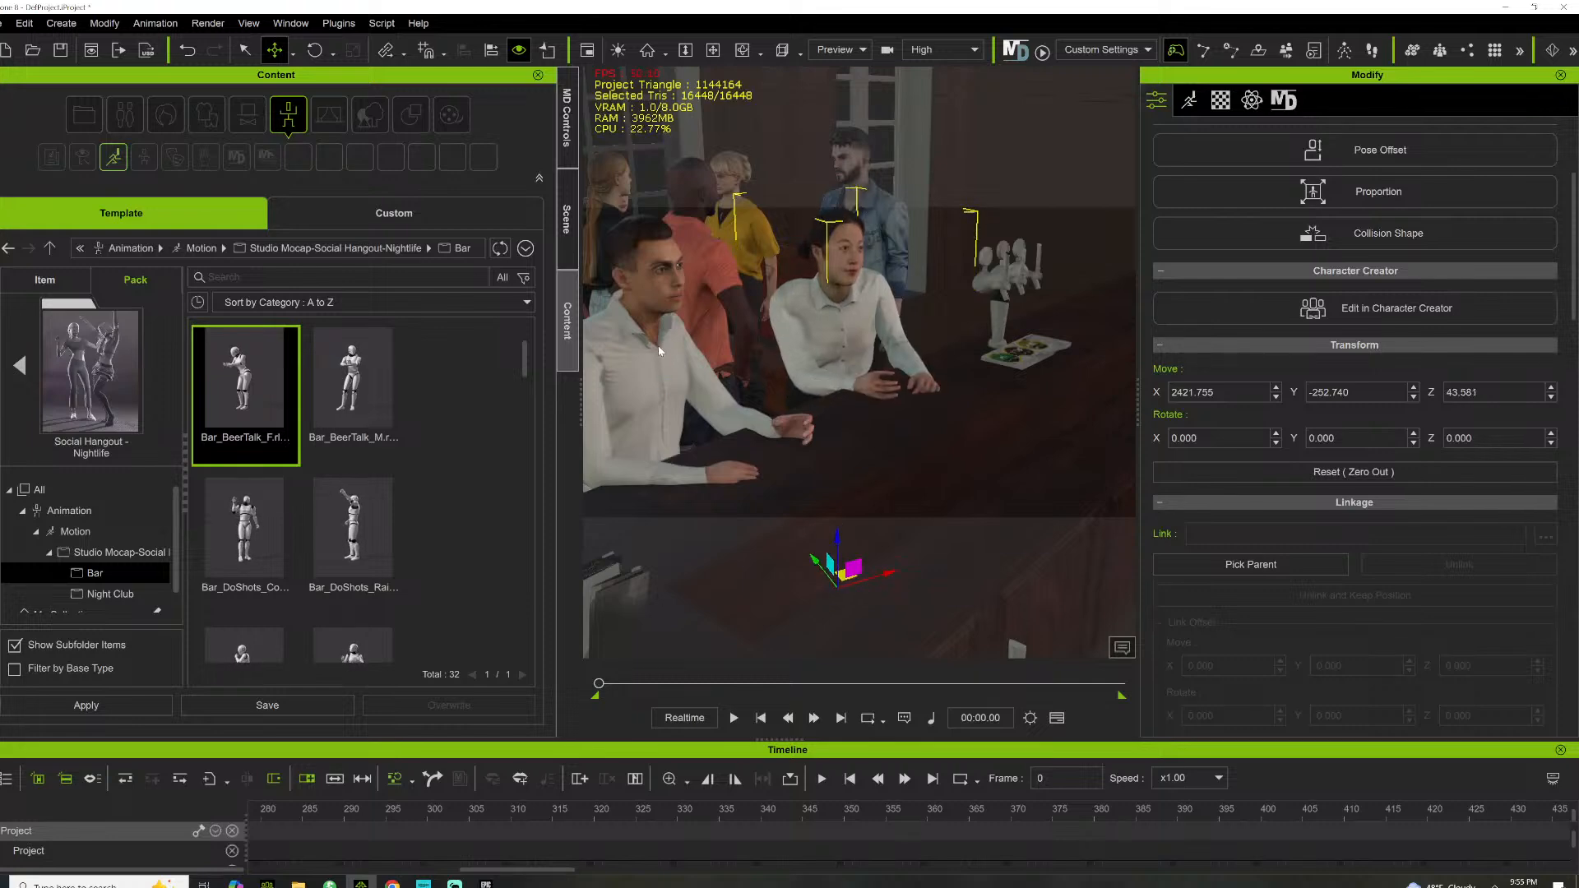
Raise the man in the white shirt at the counter to about Z 40.5
{"action": "left_click", "coordinate": [654, 369]}
{"action": "scroll", "coordinate": [704, 433], "scroll_direction": "down", "scroll_amount": 3}
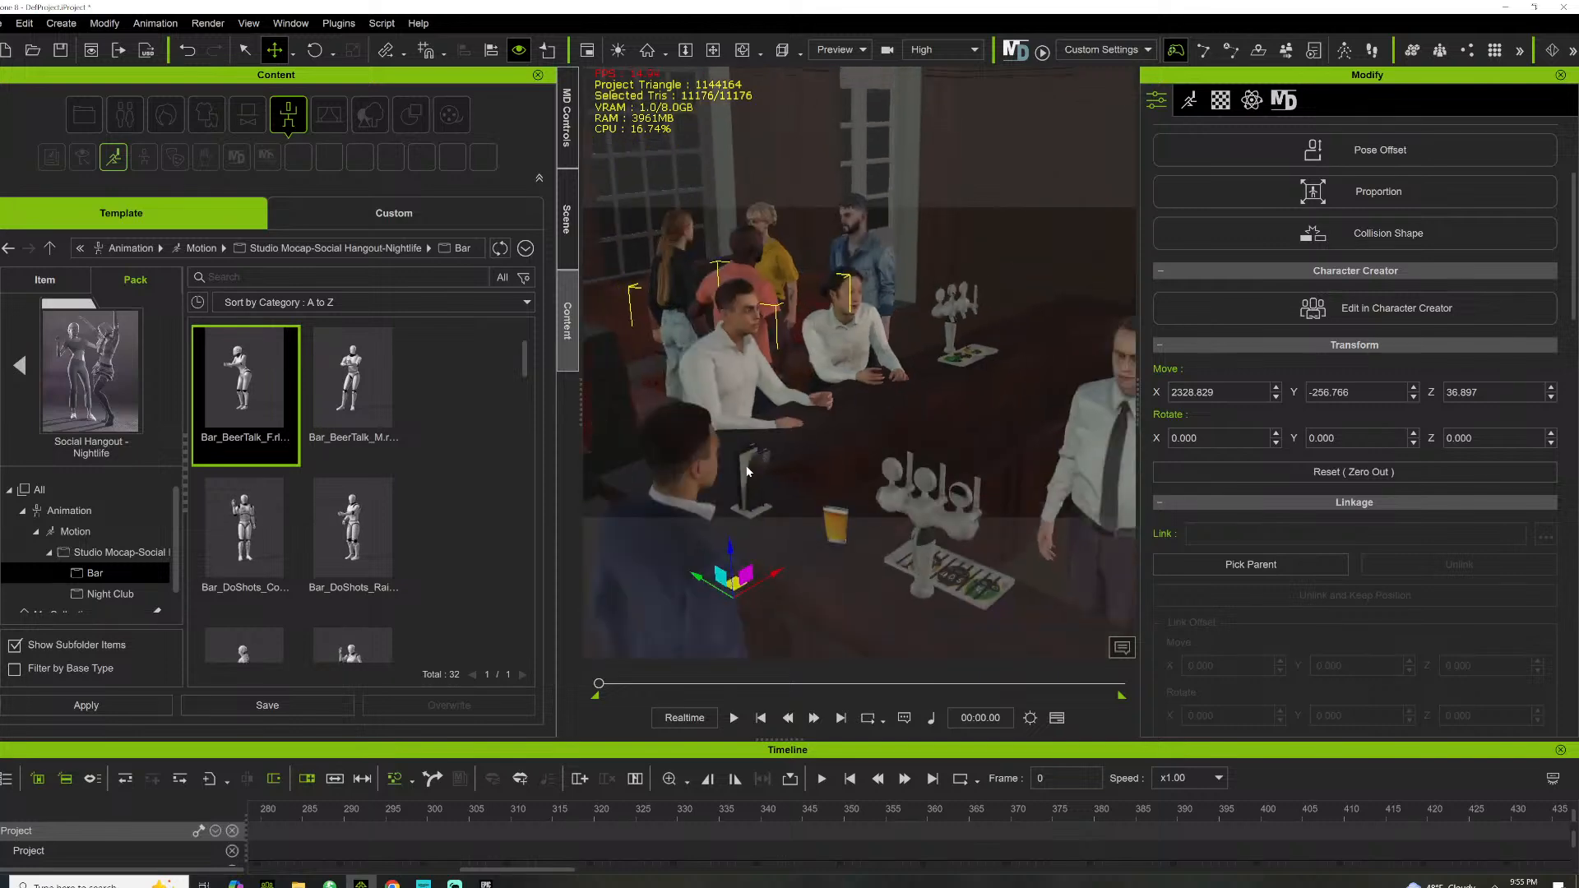
{"action": "left_click_drag", "start_coordinate": [758, 494], "coordinate": [764, 497]}
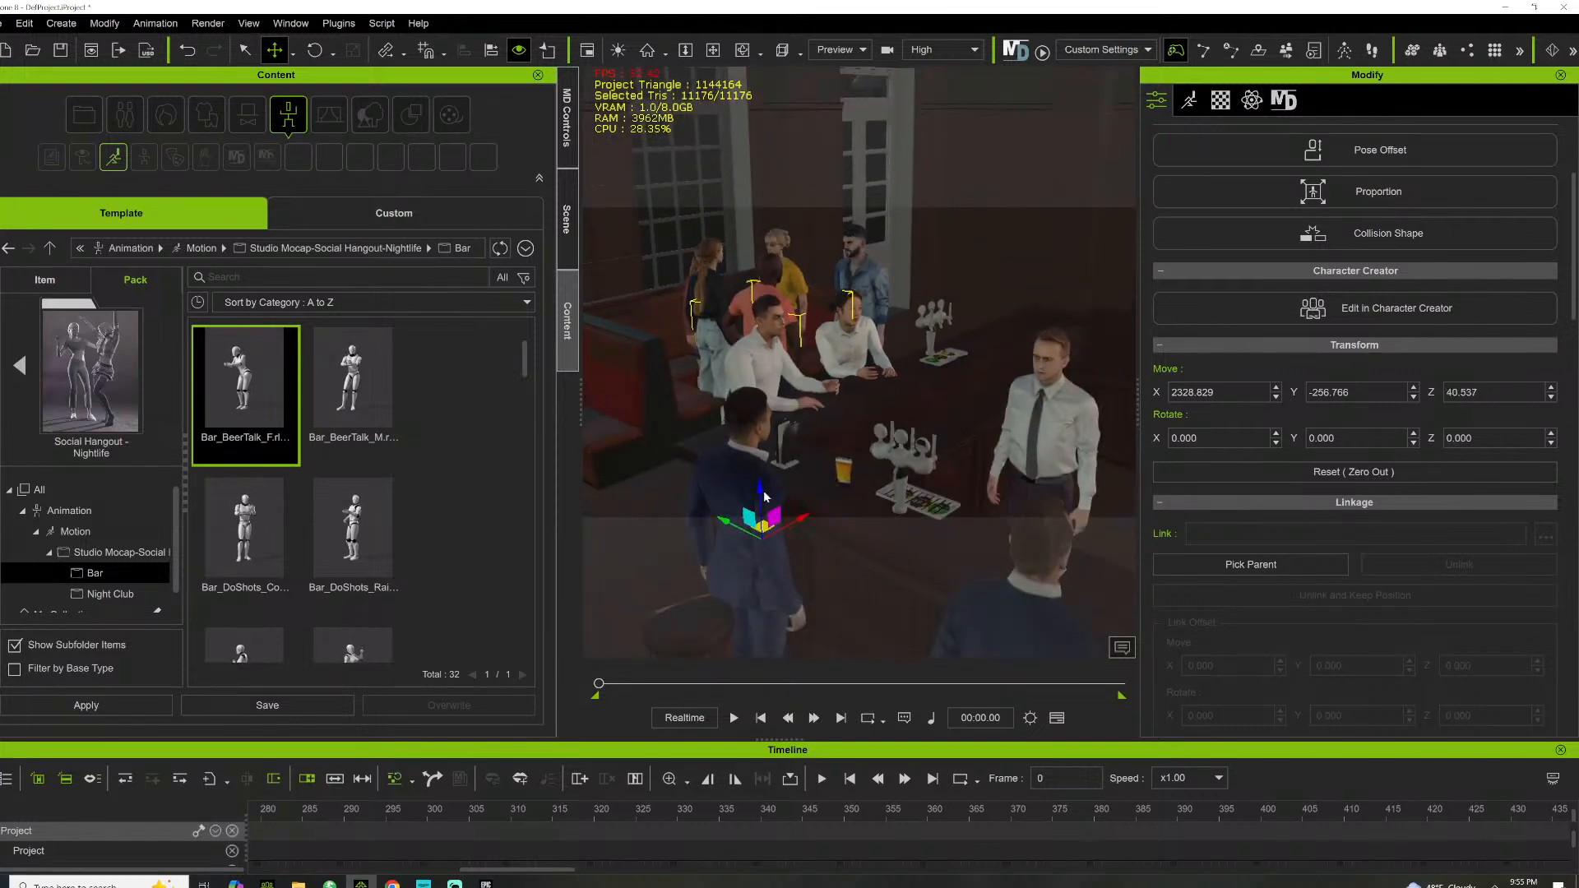
Browse the Bar folder's drink, chat and barstool motions for clips that suit the characters standing at the counter
{"action": "left_click", "coordinate": [712, 50]}
{"action": "left_click_drag", "start_coordinate": [656, 317], "coordinate": [876, 335]}
{"action": "right_click_drag", "start_coordinate": [875, 335], "coordinate": [847, 395]}
{"action": "scroll", "coordinate": [862, 348], "scroll_direction": "down", "scroll_amount": 2}
{"action": "scroll", "coordinate": [844, 381], "scroll_direction": "up", "scroll_amount": 5}
{"action": "scroll", "coordinate": [847, 395], "scroll_direction": "up", "scroll_amount": 1}
{"action": "scroll", "coordinate": [392, 521], "scroll_direction": "down", "scroll_amount": 5}
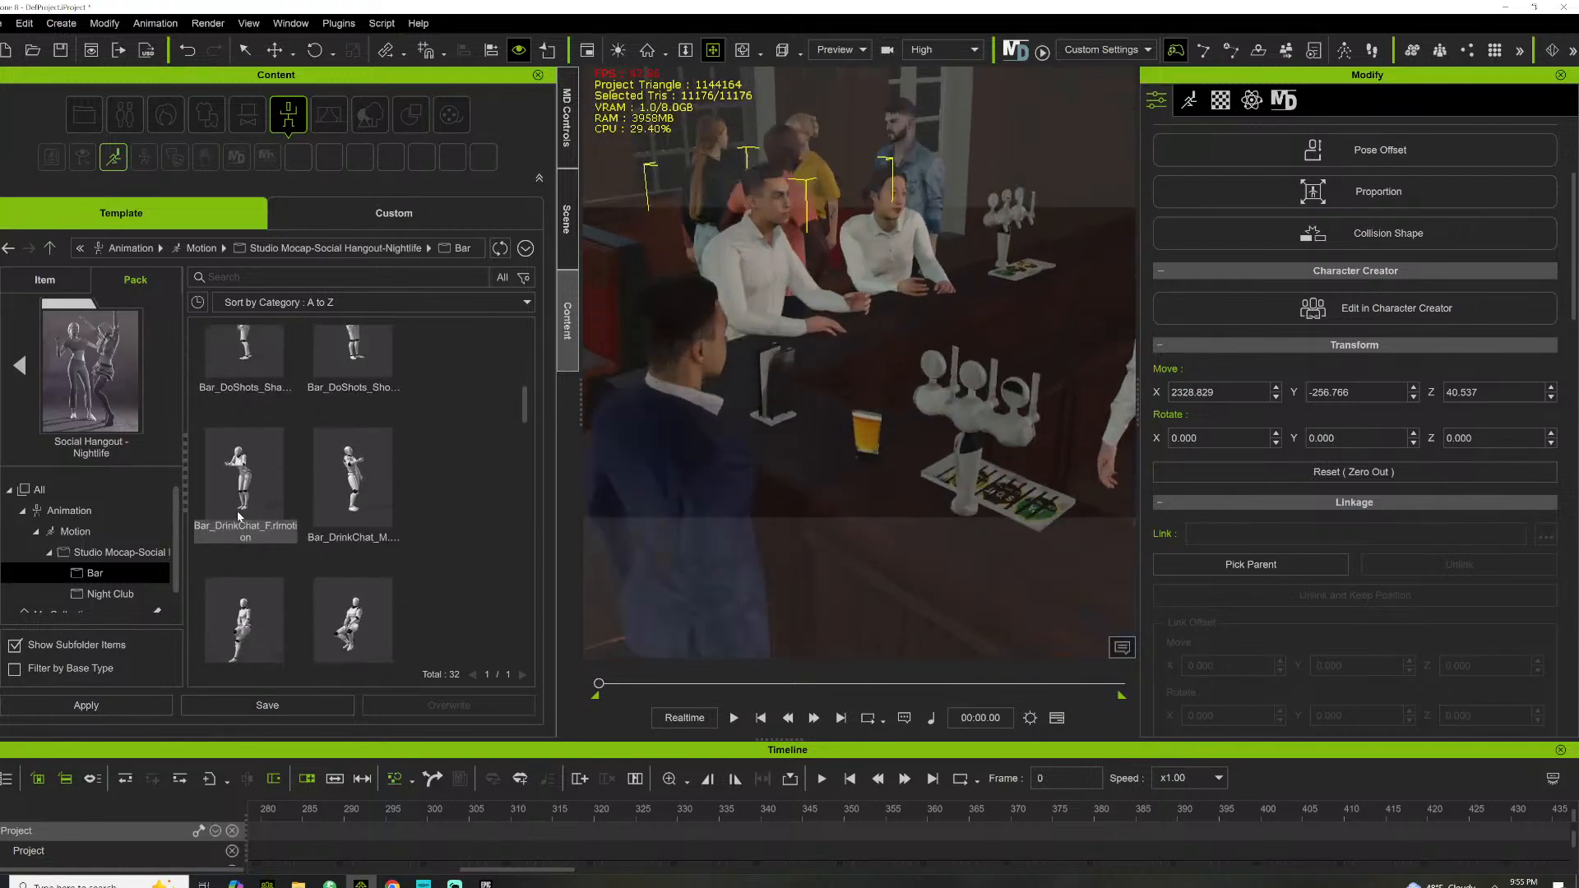
{"action": "scroll", "coordinate": [374, 411], "scroll_direction": "up", "scroll_amount": 5}
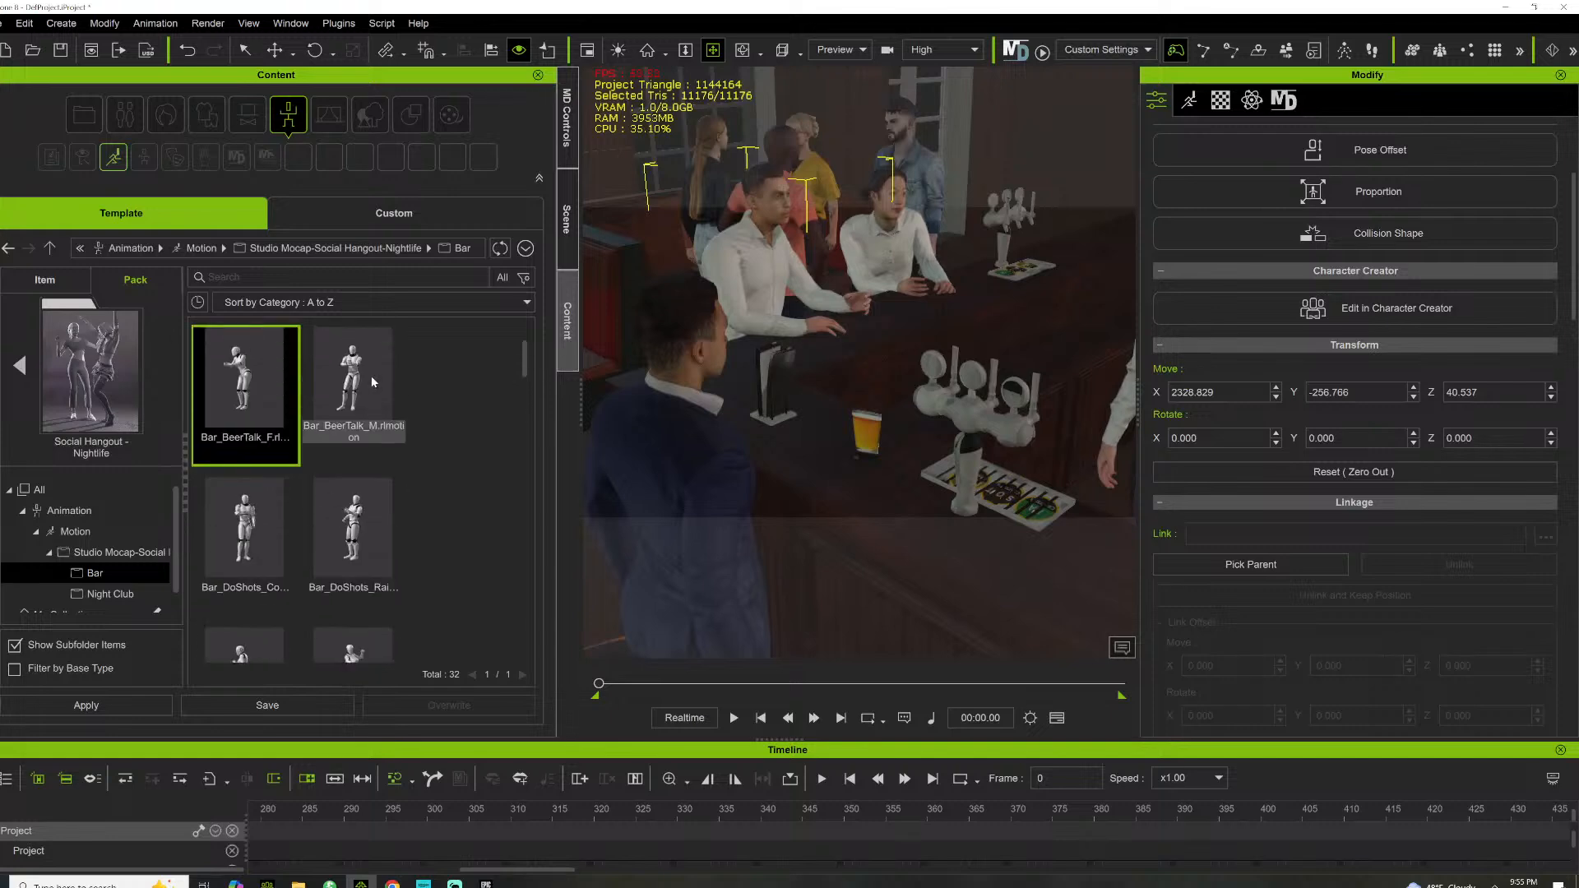
{"action": "scroll", "coordinate": [327, 487], "scroll_direction": "down", "scroll_amount": 2}
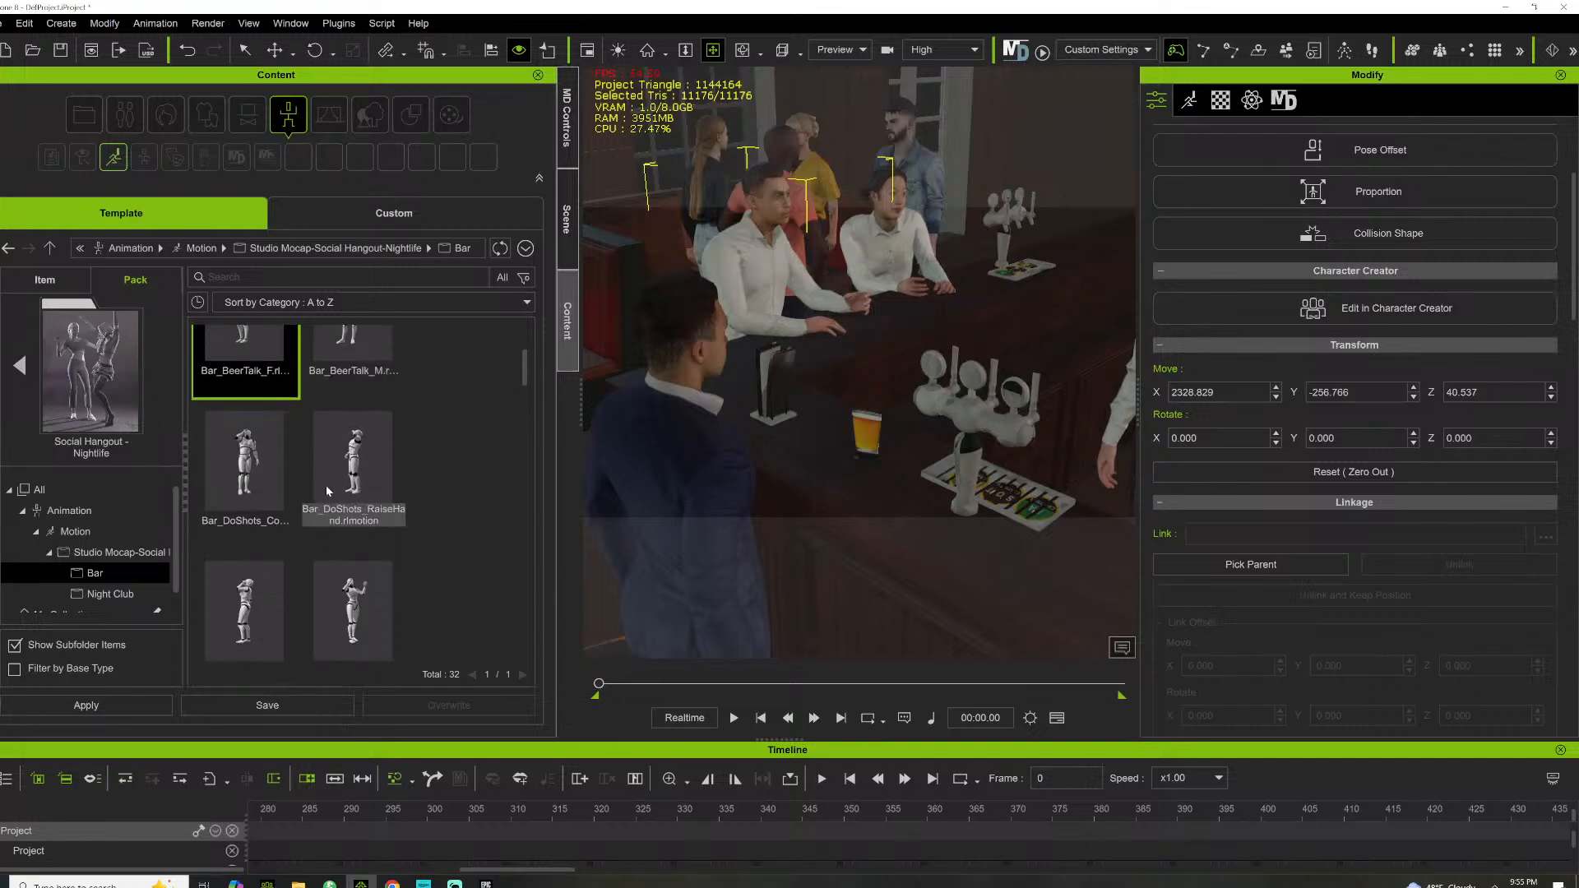
{"action": "scroll", "coordinate": [341, 498], "scroll_direction": "down", "scroll_amount": 4}
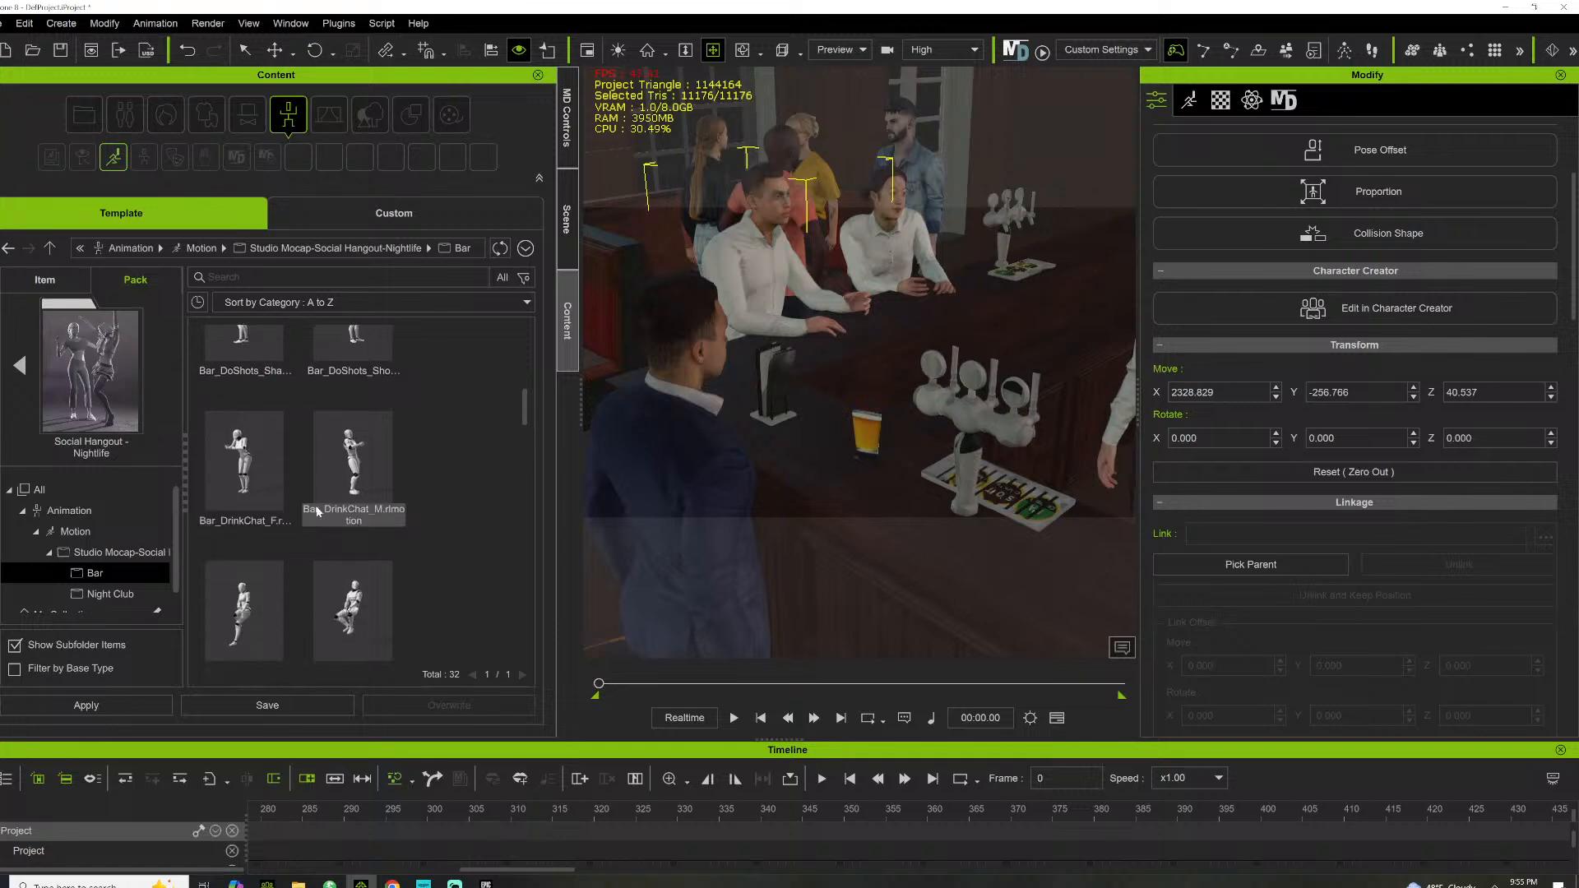
{"action": "scroll", "coordinate": [352, 494], "scroll_direction": "down", "scroll_amount": 1}
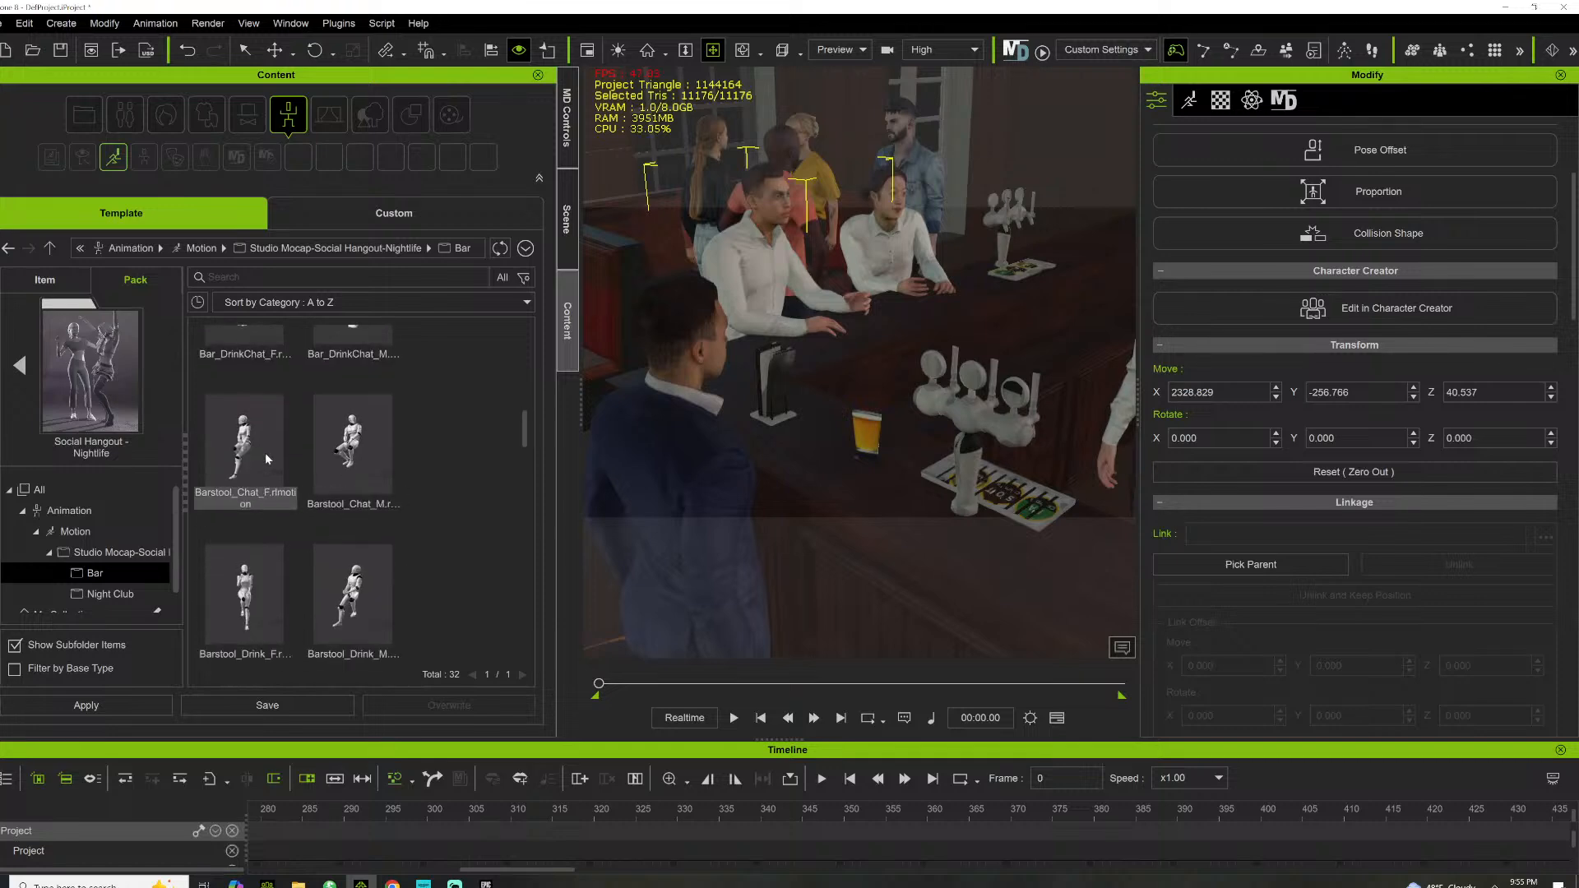
{"action": "scroll", "coordinate": [685, 399], "scroll_direction": "down", "scroll_amount": 3}
{"action": "scroll", "coordinate": [685, 399], "scroll_direction": "up", "scroll_amount": 3}
{"action": "scroll", "coordinate": [317, 475], "scroll_direction": "down", "scroll_amount": 2}
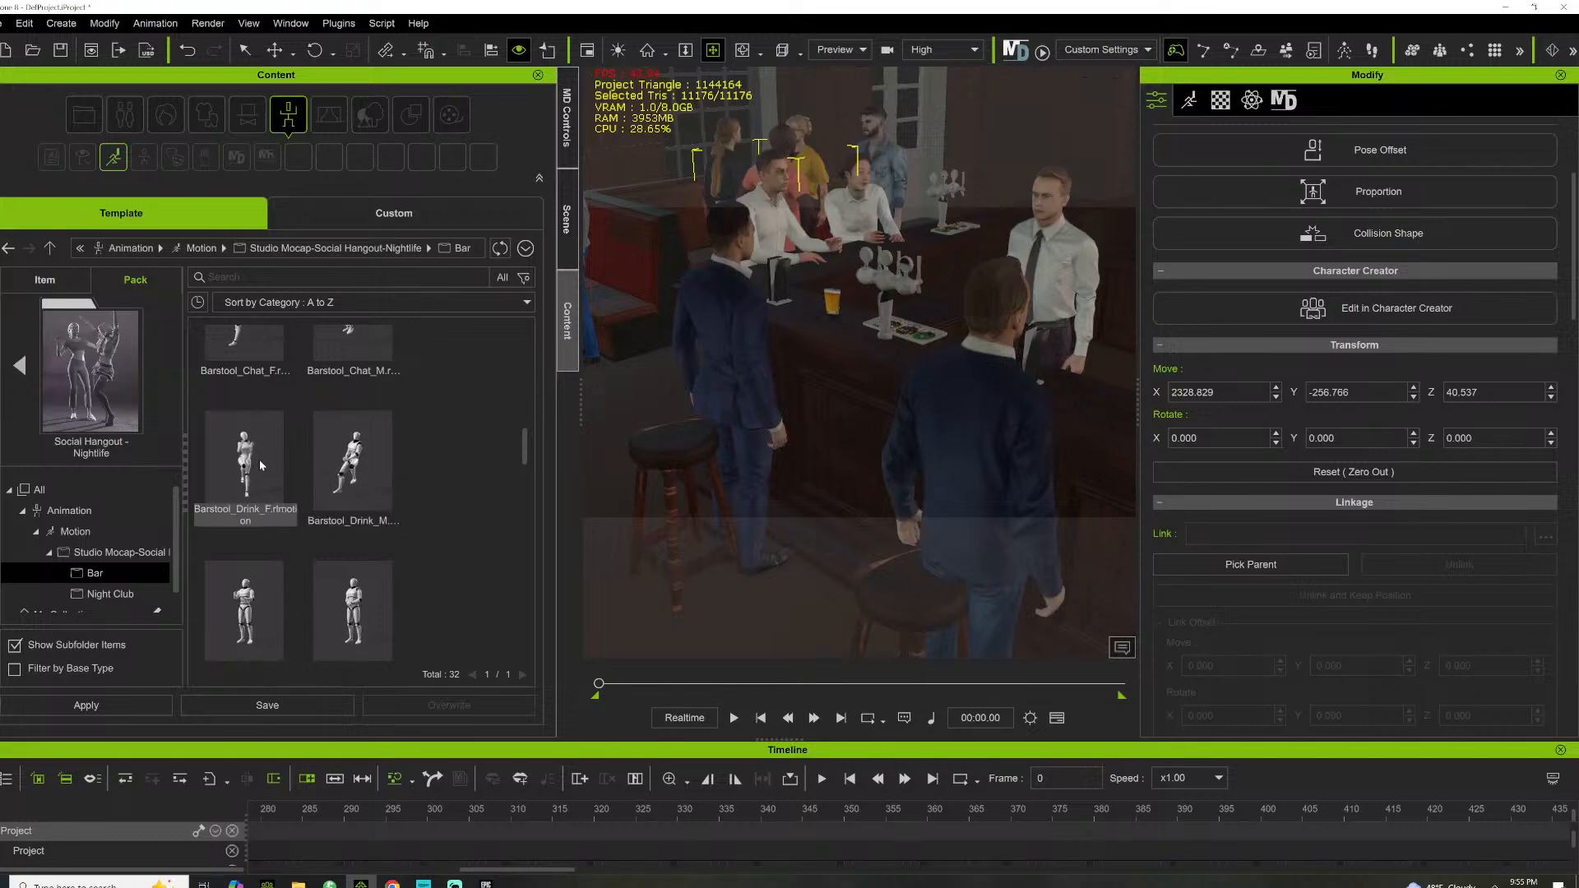
Apply the Barstool_Drink_F motion to the woman in the yellow sweater at the bar
{"action": "scroll", "coordinate": [874, 394], "scroll_direction": "down", "scroll_amount": 2}
{"action": "left_click_drag", "start_coordinate": [902, 402], "coordinate": [603, 320]}
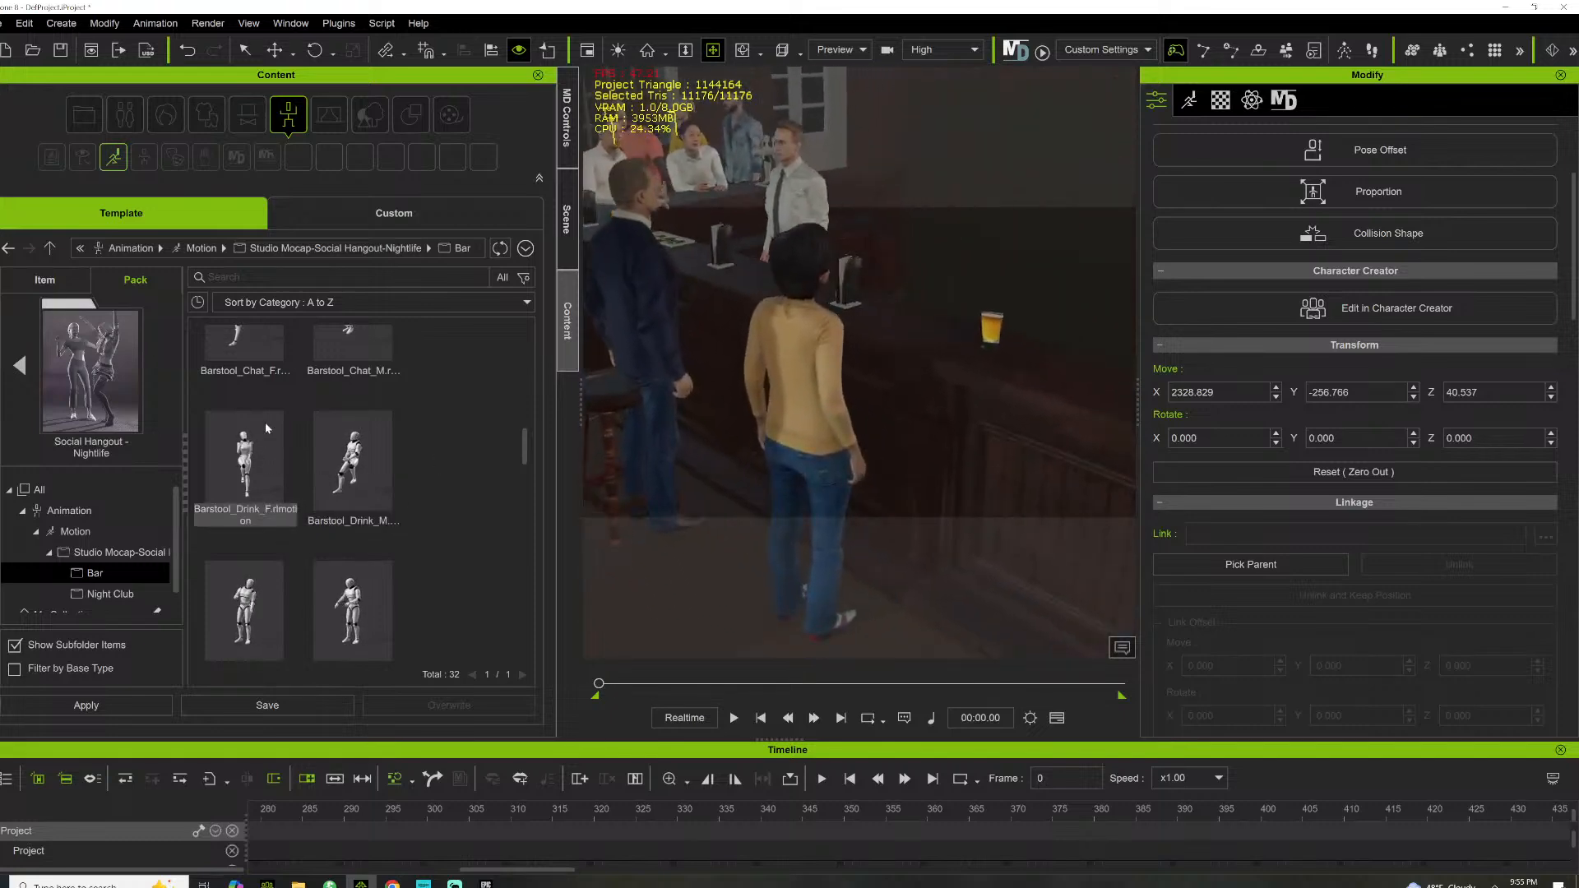
{"action": "left_click_drag", "start_coordinate": [264, 422], "coordinate": [809, 394]}
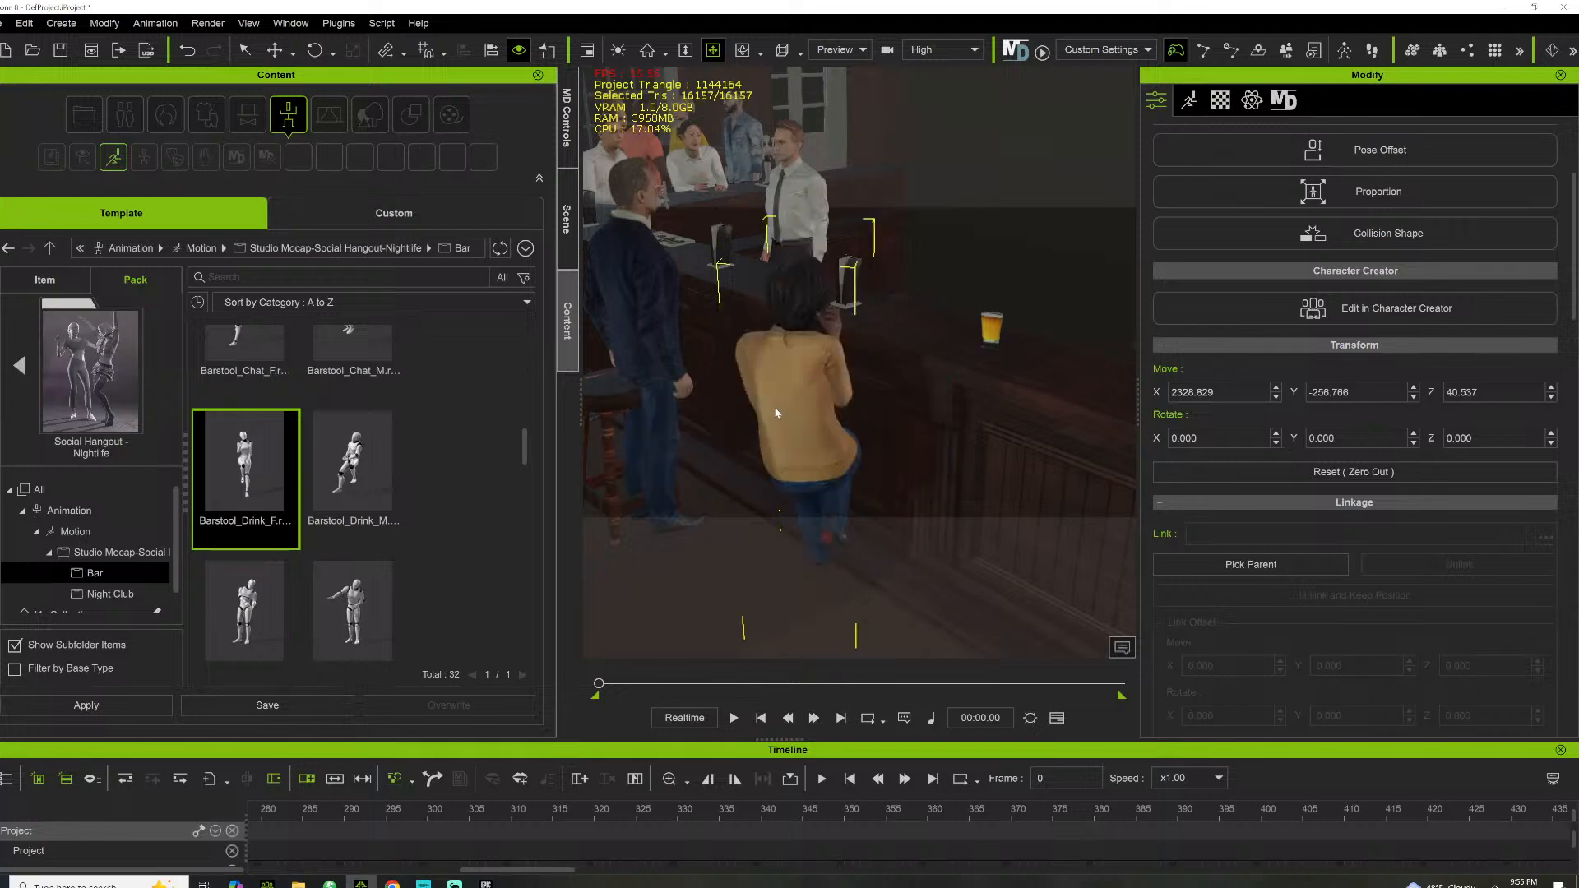
Move the woman in the yellow sweater to about X 2208.6 and raise her to about Z 38.2
{"action": "right_click_drag", "start_coordinate": [852, 410], "coordinate": [853, 412]}
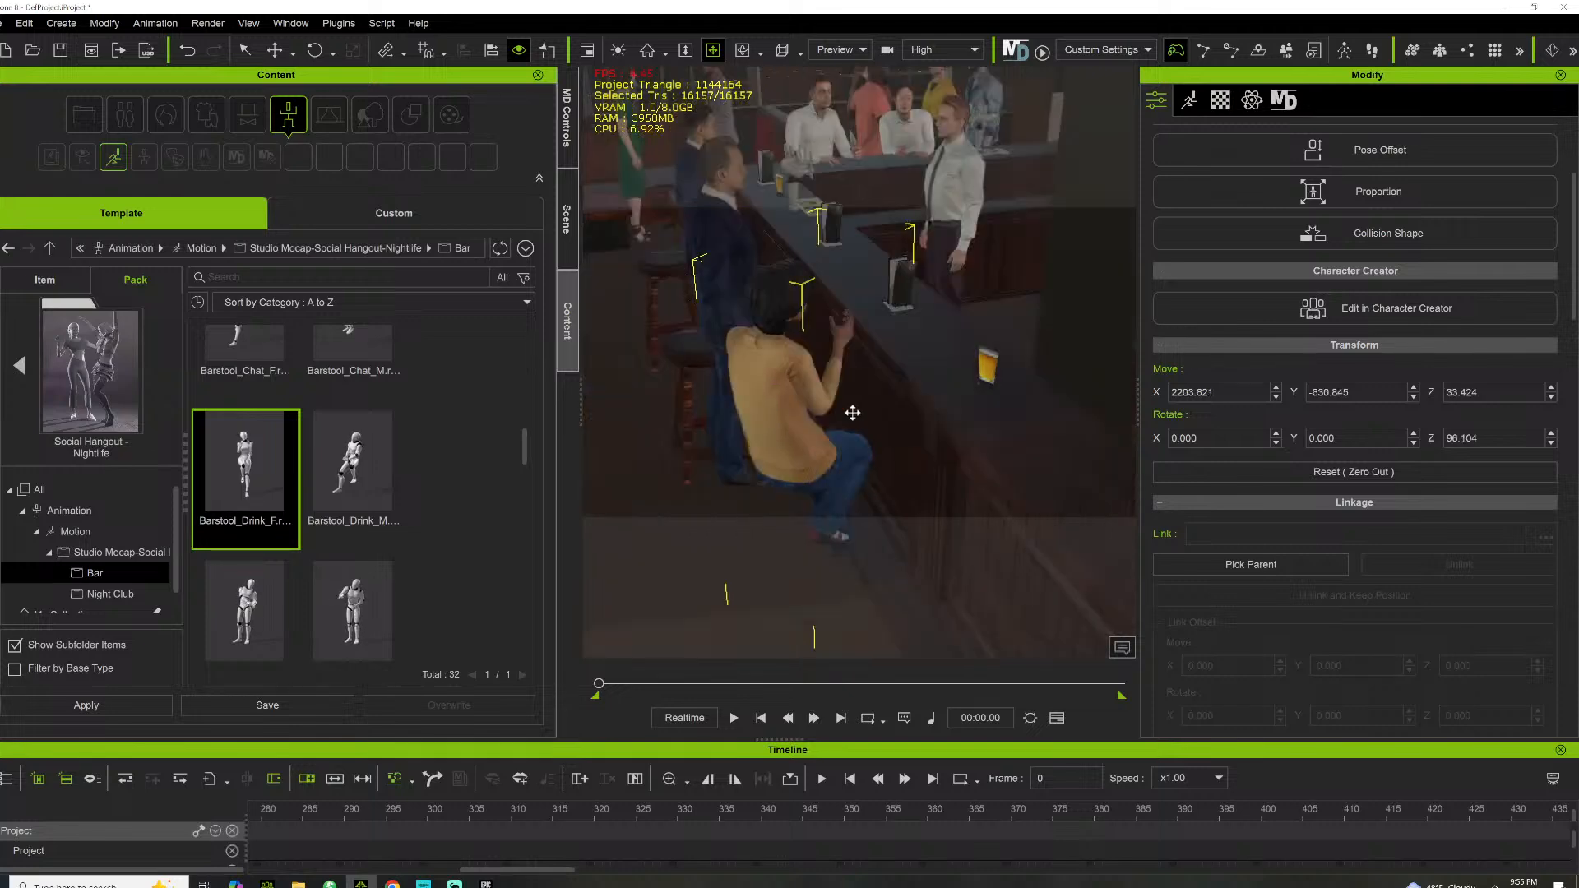
{"action": "right_click_drag", "start_coordinate": [672, 438], "coordinate": [802, 543]}
{"action": "key", "text": "w"}
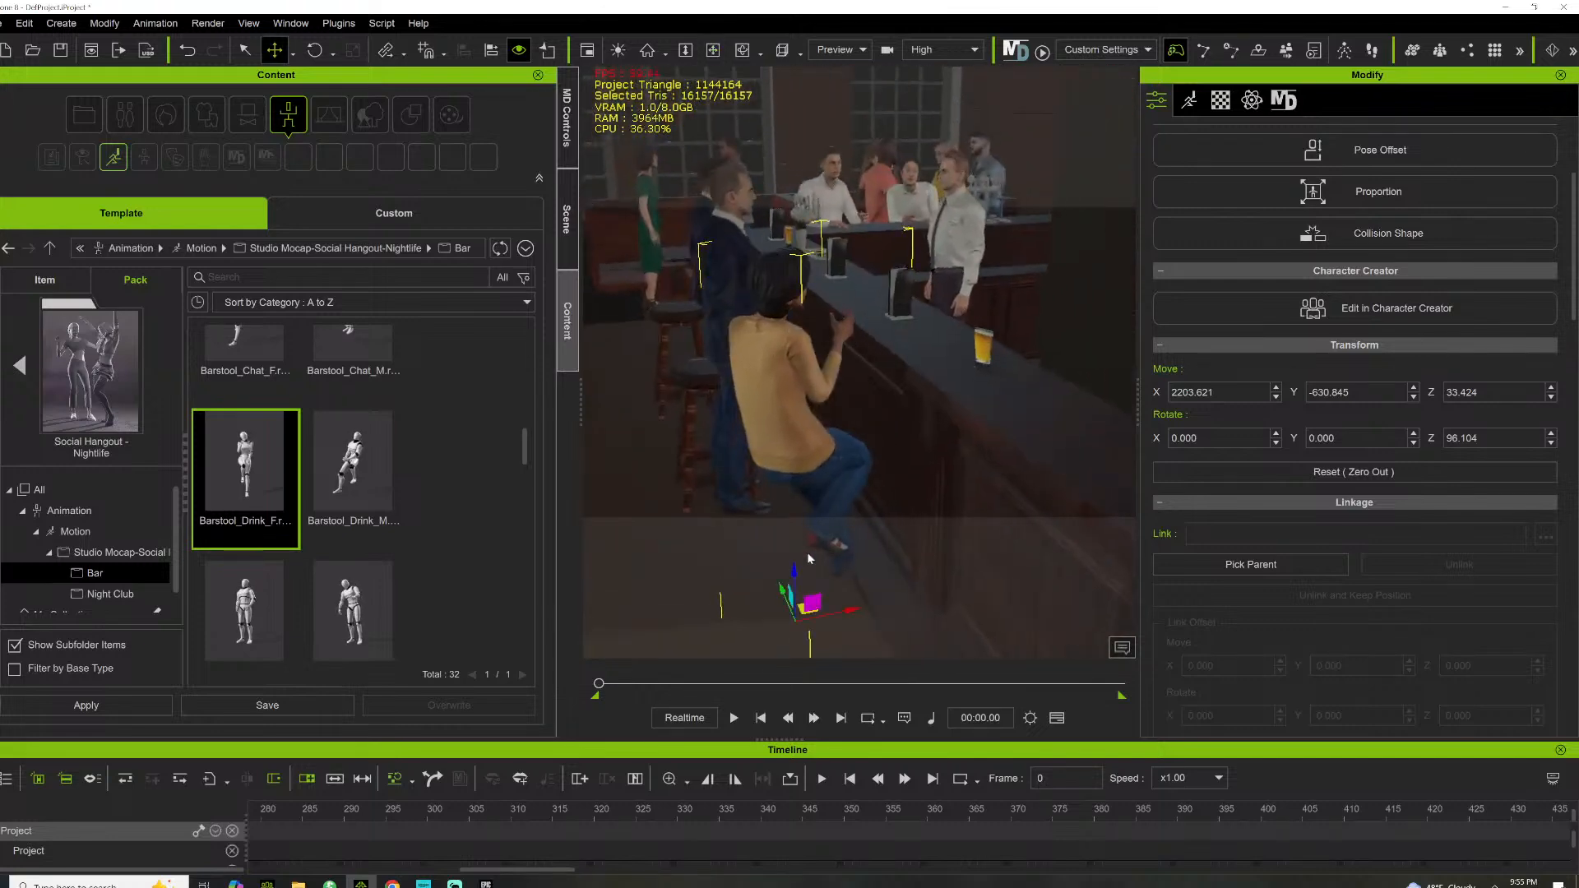
{"action": "left_click_drag", "start_coordinate": [796, 567], "coordinate": [799, 560]}
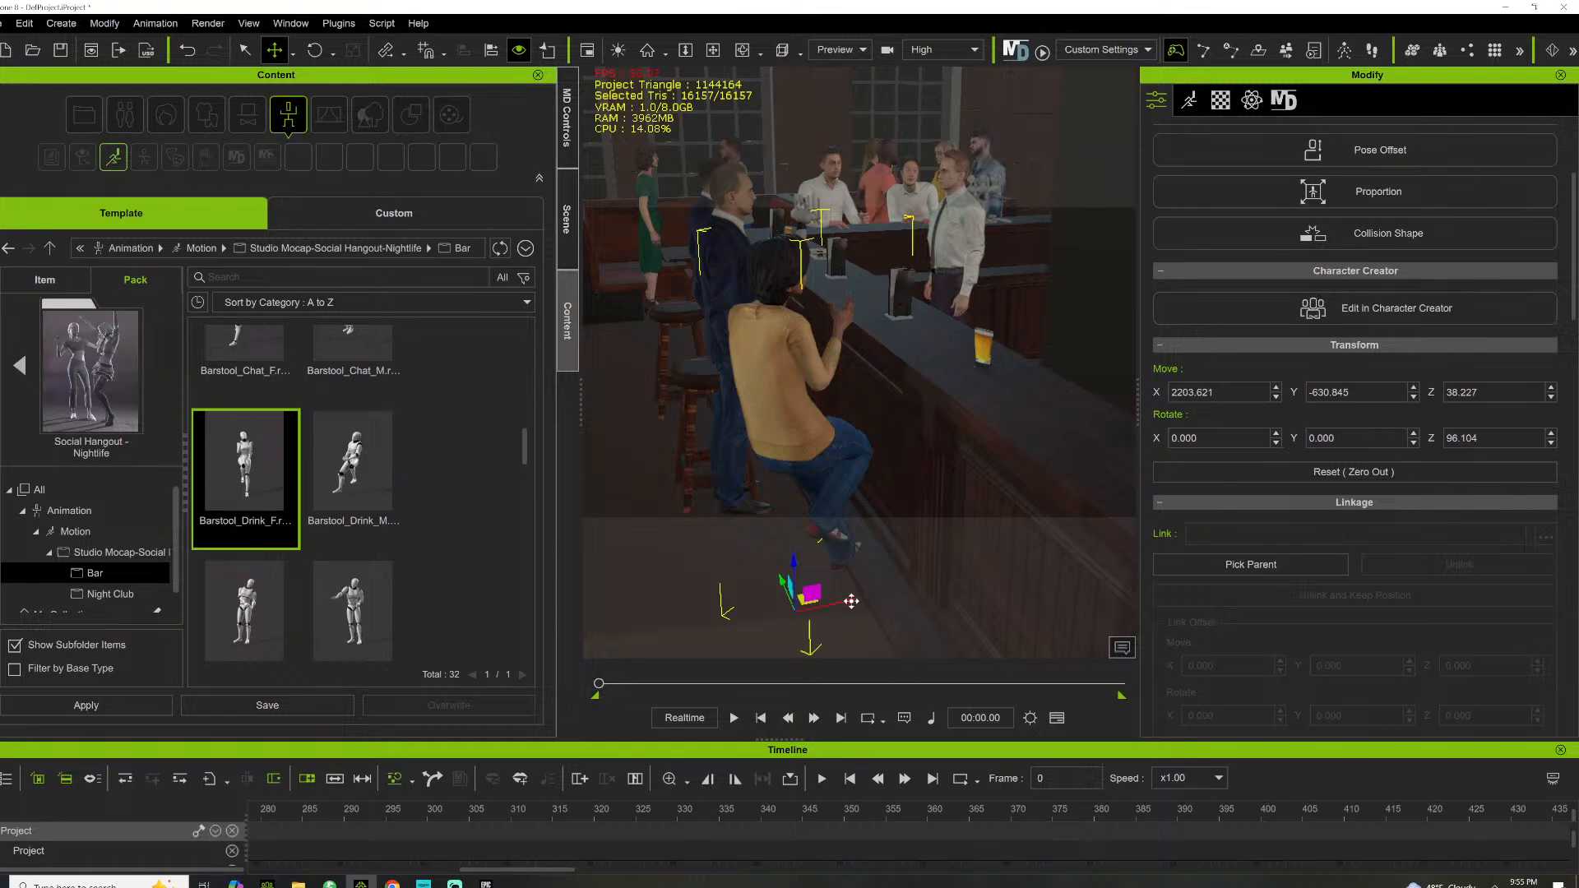
{"action": "left_click_drag", "start_coordinate": [851, 601], "coordinate": [864, 606]}
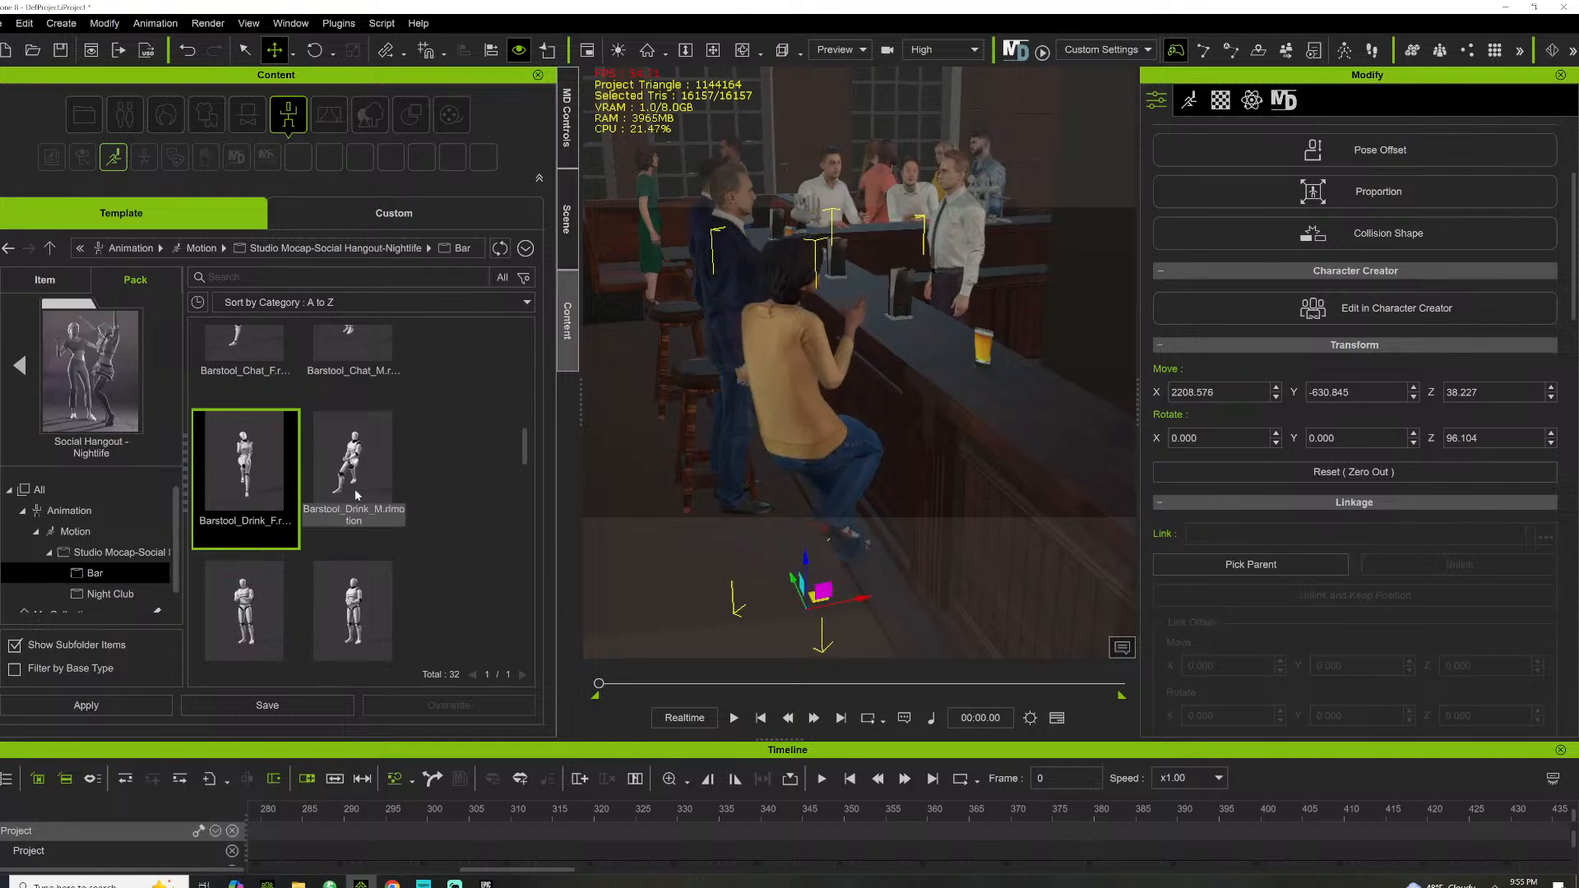
Apply the Barstool_Drink_M motion to the man in jeans beside her and seat him on the stool at about X 2197, Y -500, Z 38.6
{"action": "left_click_drag", "start_coordinate": [367, 465], "coordinate": [727, 291]}
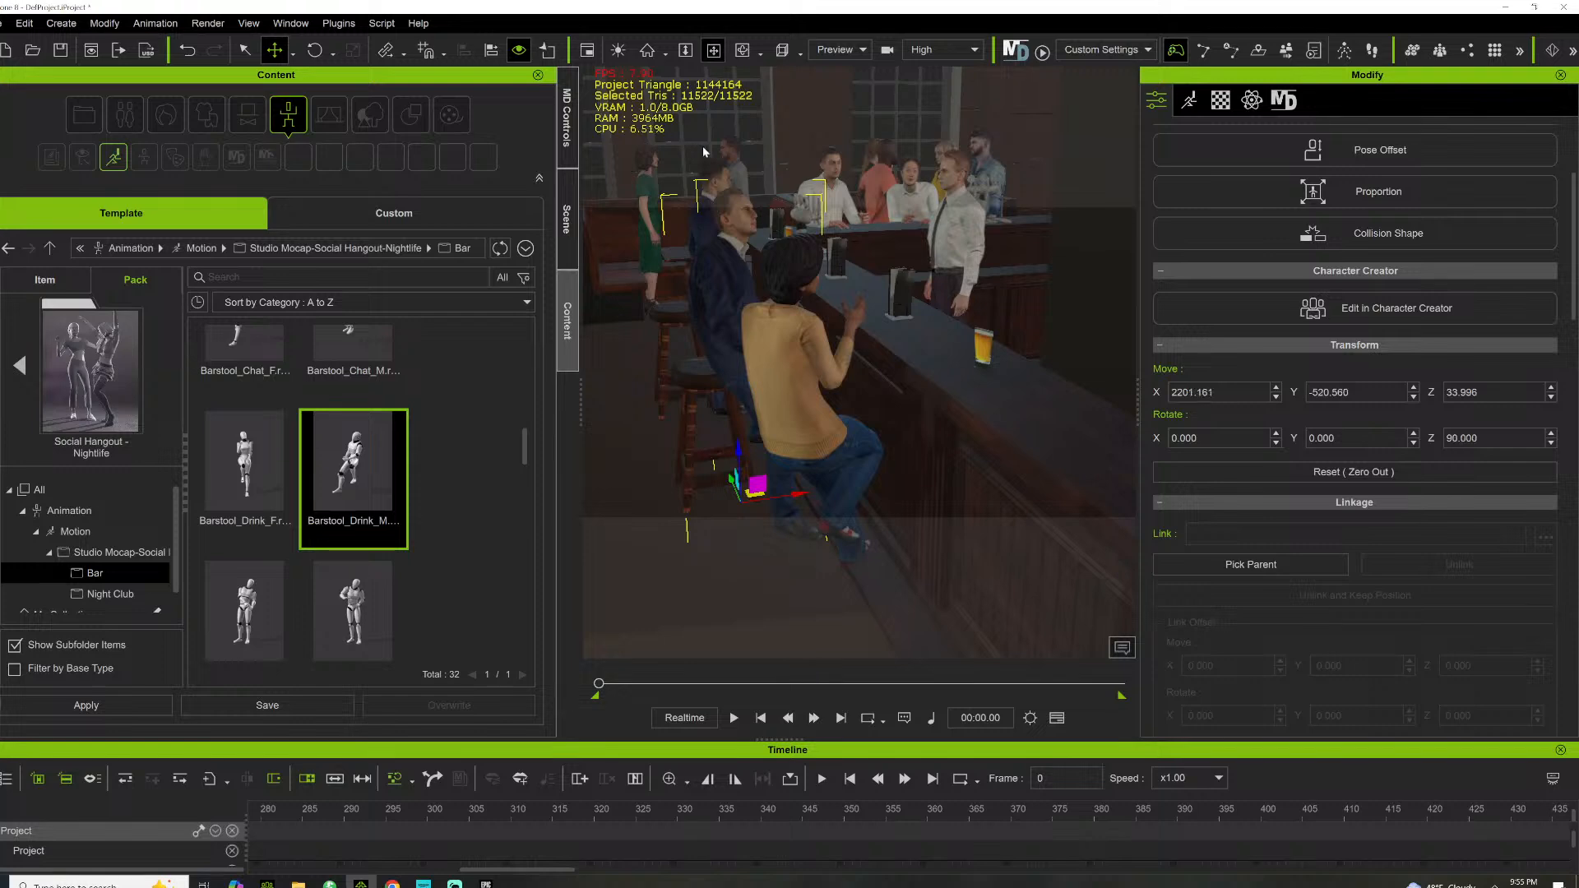
{"action": "right_click_drag", "start_coordinate": [773, 297], "coordinate": [1189, 309]}
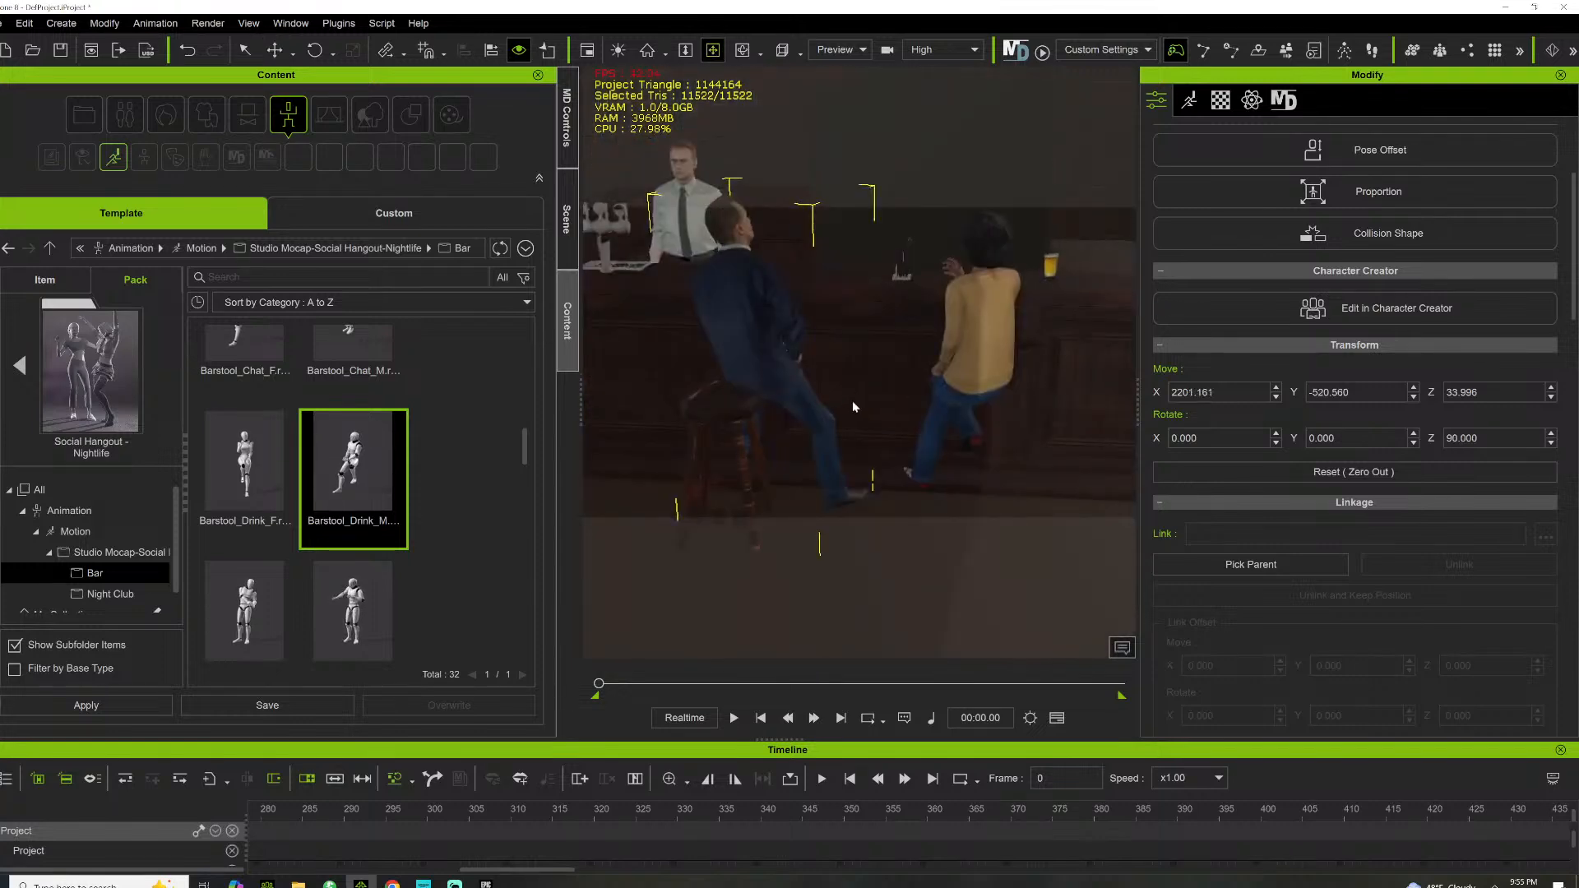
{"action": "left_click_drag", "start_coordinate": [706, 516], "coordinate": [731, 465]}
{"action": "left_click", "coordinate": [712, 50]}
{"action": "left_click_drag", "start_coordinate": [769, 329], "coordinate": [773, 428]}
Browse the Bar folder's Bartender, FrontBar and WatchGame motions for clips that suit the remaining characters
{"action": "scroll", "coordinate": [392, 586], "scroll_direction": "down", "scroll_amount": 2}
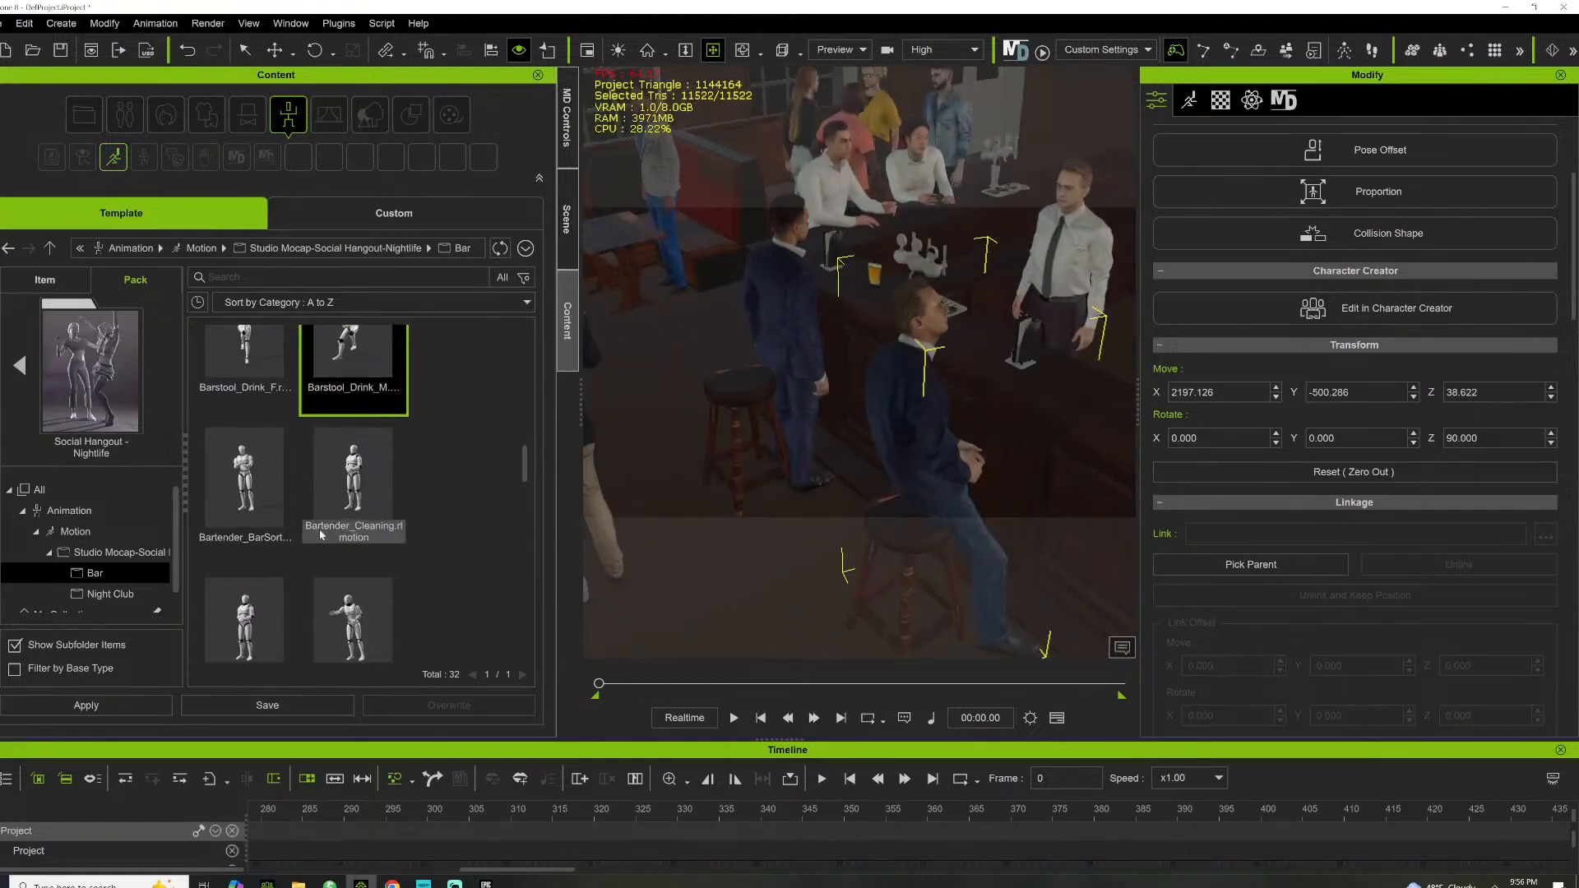
{"action": "scroll", "coordinate": [310, 472], "scroll_direction": "down", "scroll_amount": 1}
{"action": "scroll", "coordinate": [263, 526], "scroll_direction": "down", "scroll_amount": 3}
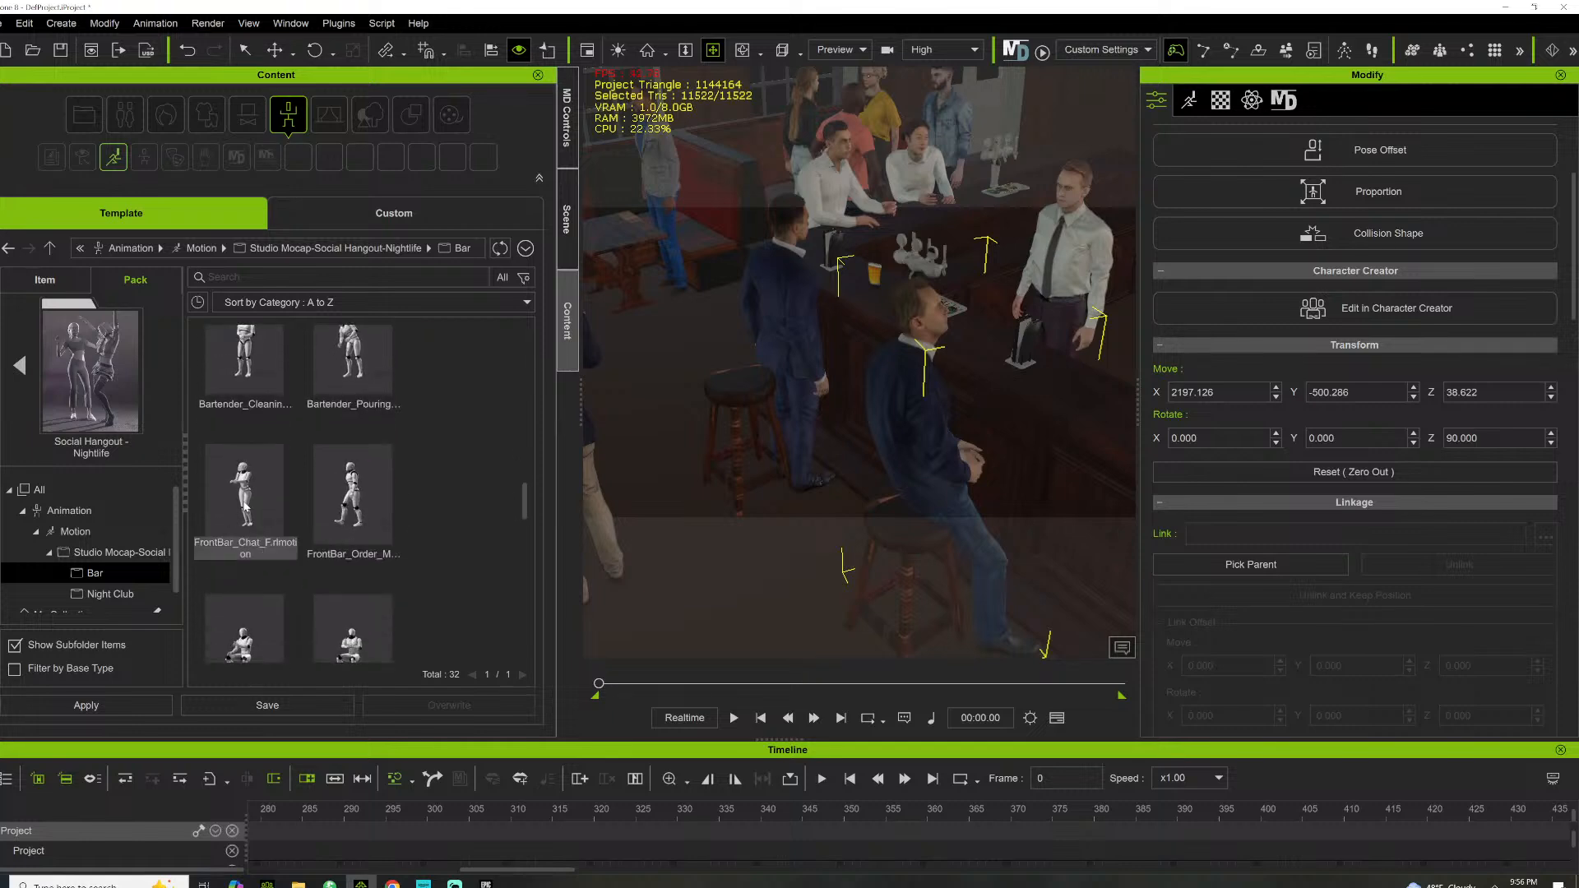
{"action": "scroll", "coordinate": [386, 446], "scroll_direction": "down", "scroll_amount": 2}
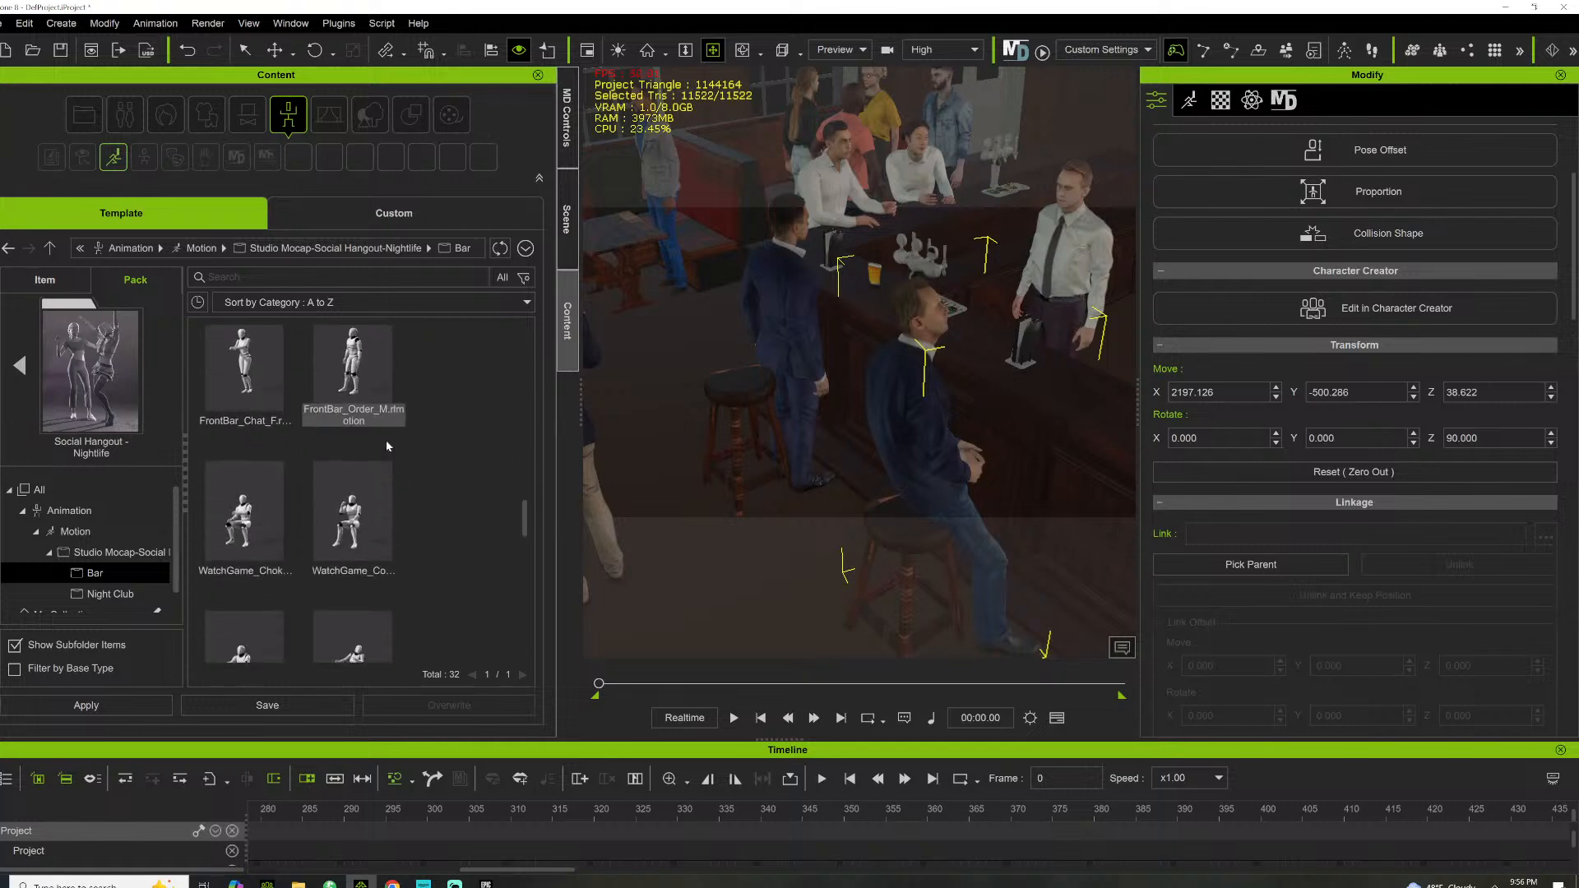
{"action": "scroll", "coordinate": [387, 441], "scroll_direction": "down", "scroll_amount": 3}
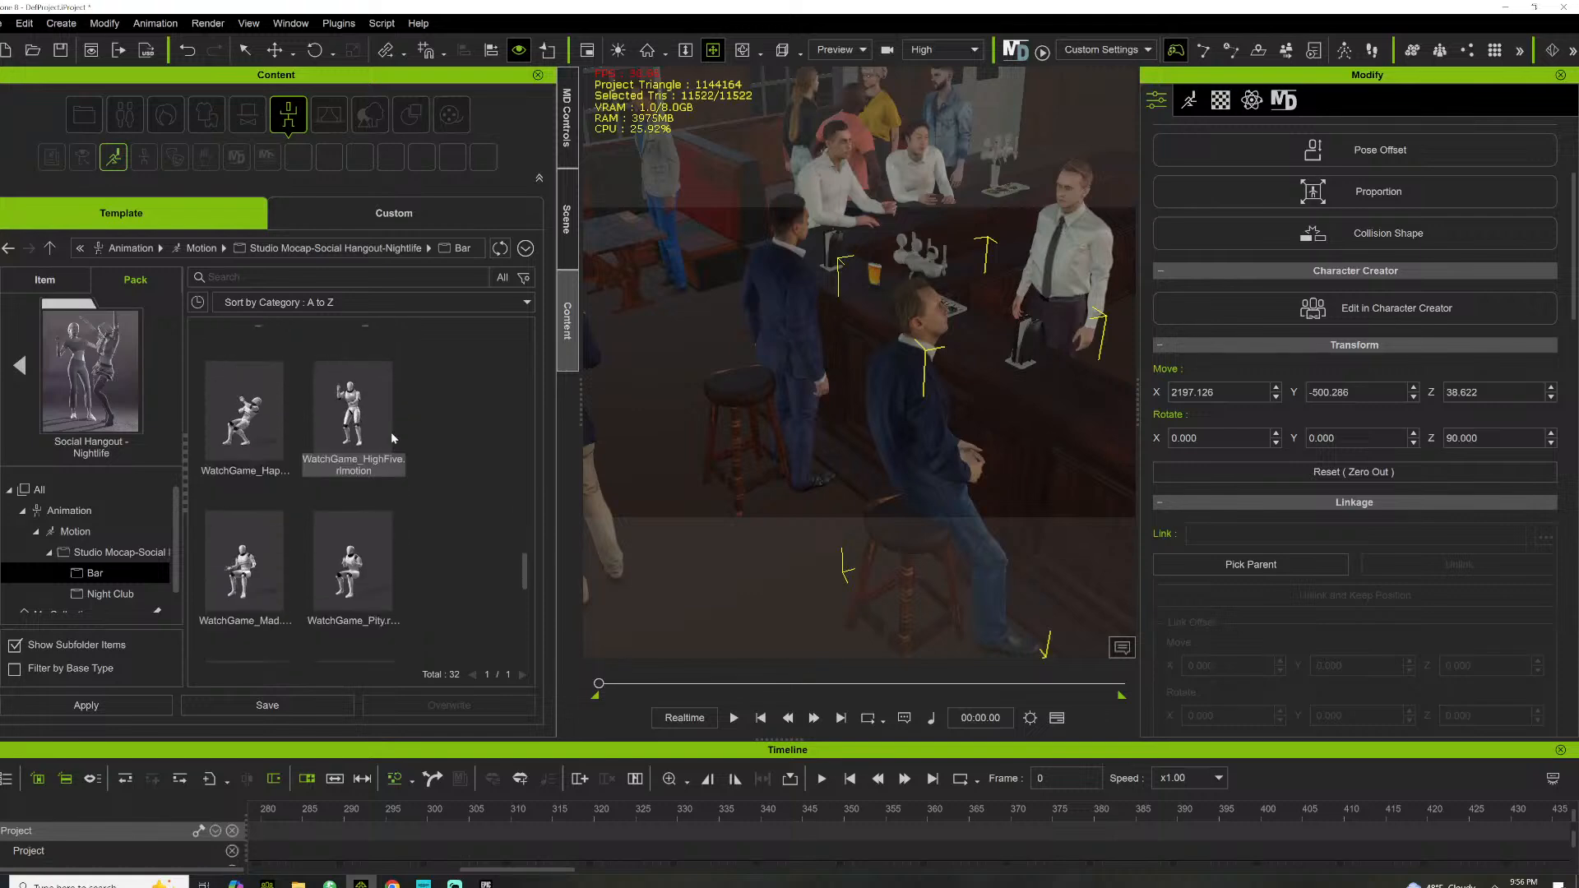
{"action": "scroll", "coordinate": [393, 428], "scroll_direction": "down", "scroll_amount": 4}
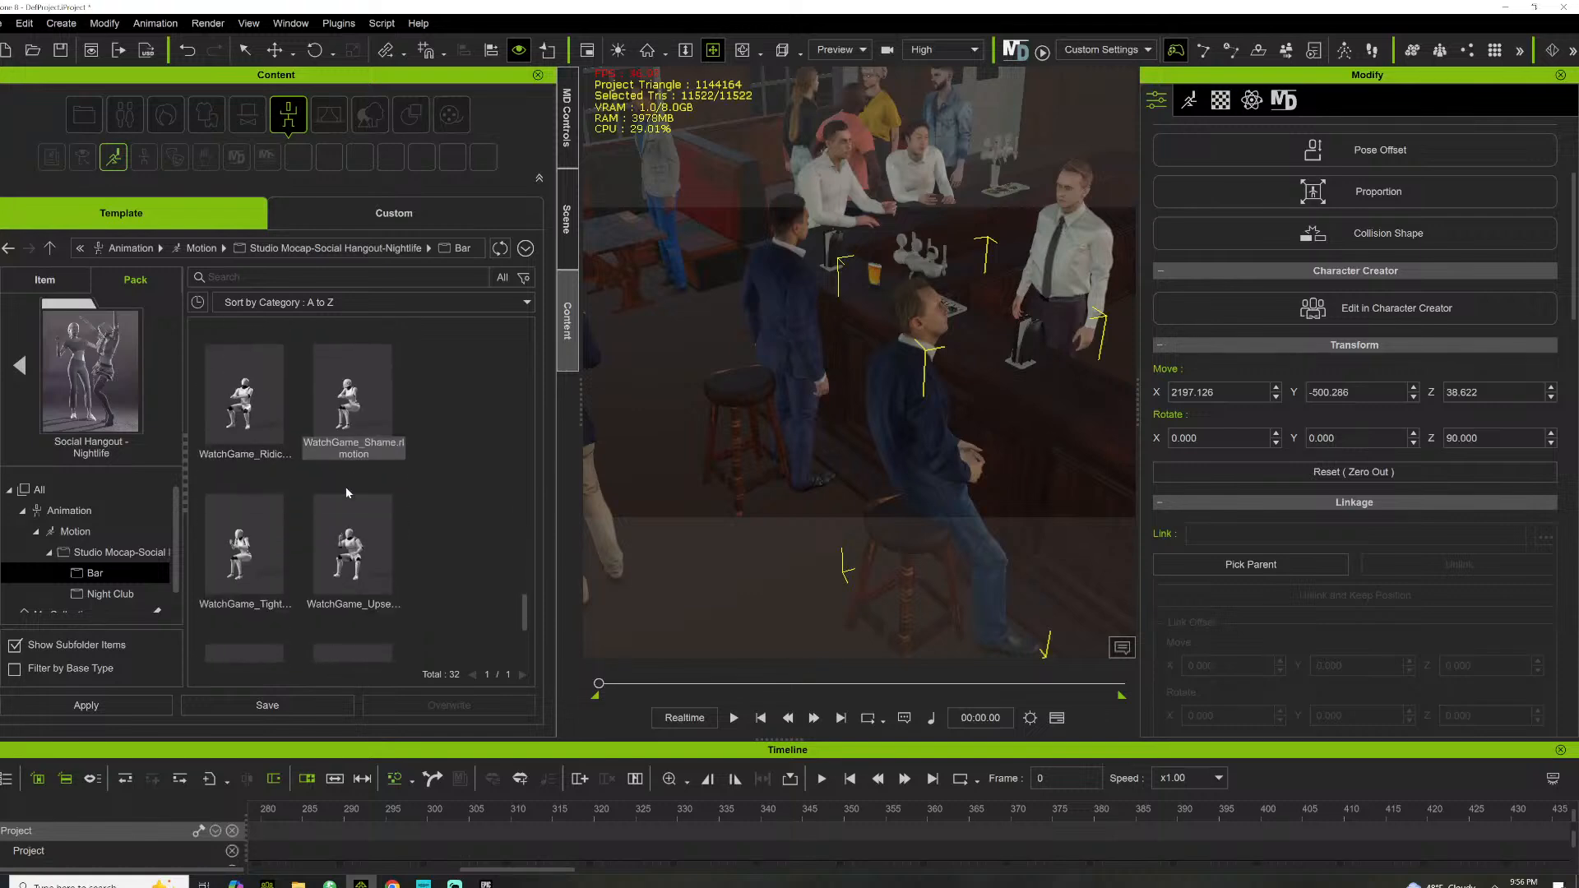
{"action": "scroll", "coordinate": [349, 510], "scroll_direction": "up", "scroll_amount": 2}
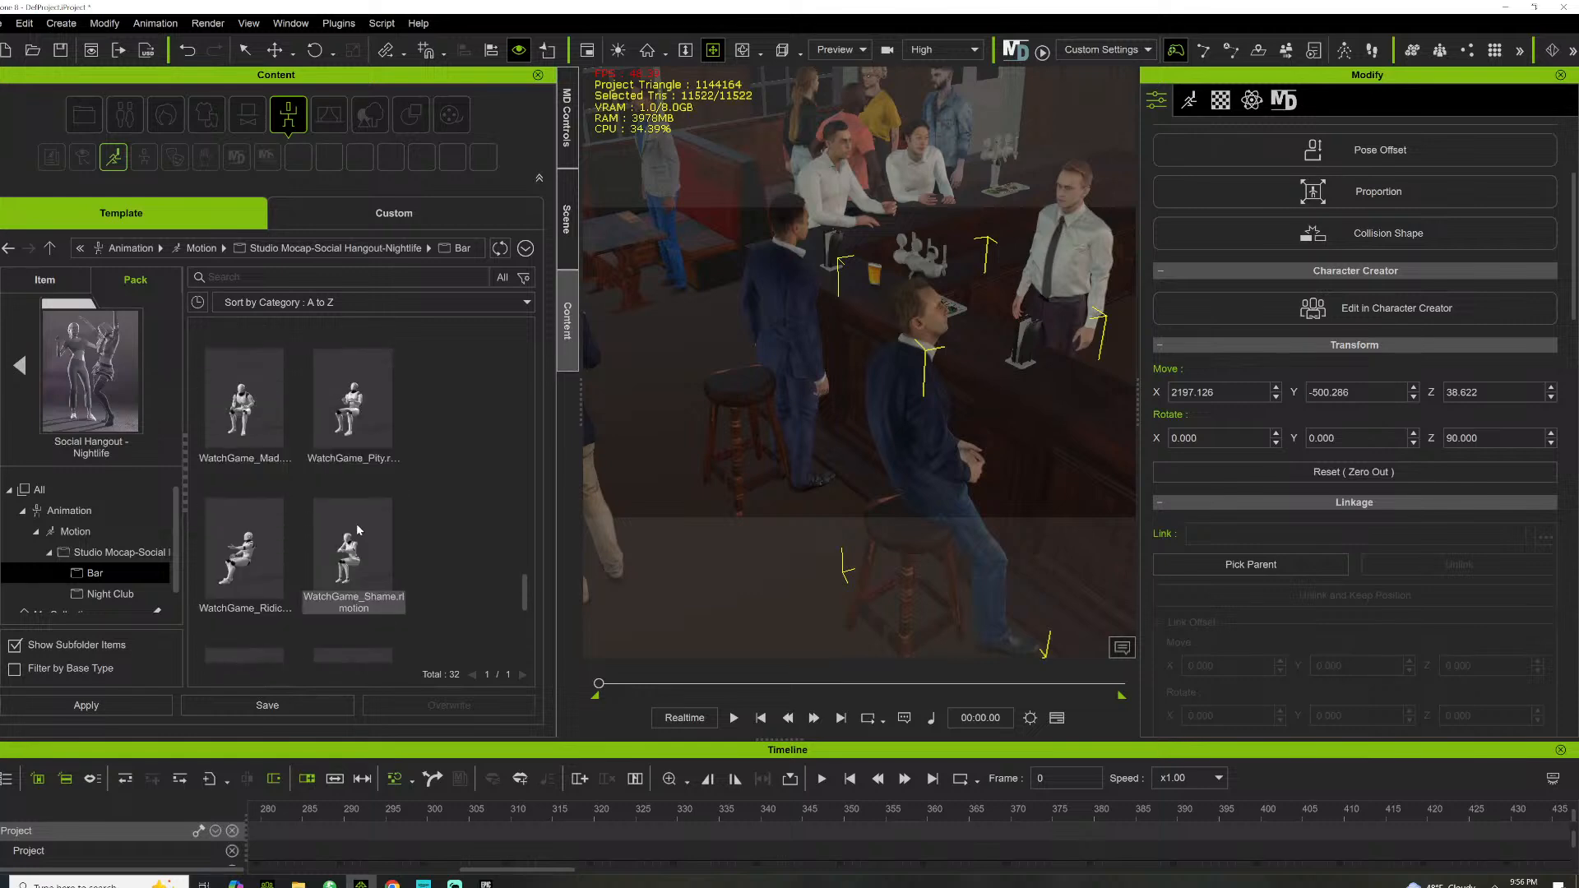
{"action": "scroll", "coordinate": [357, 523], "scroll_direction": "up", "scroll_amount": 6}
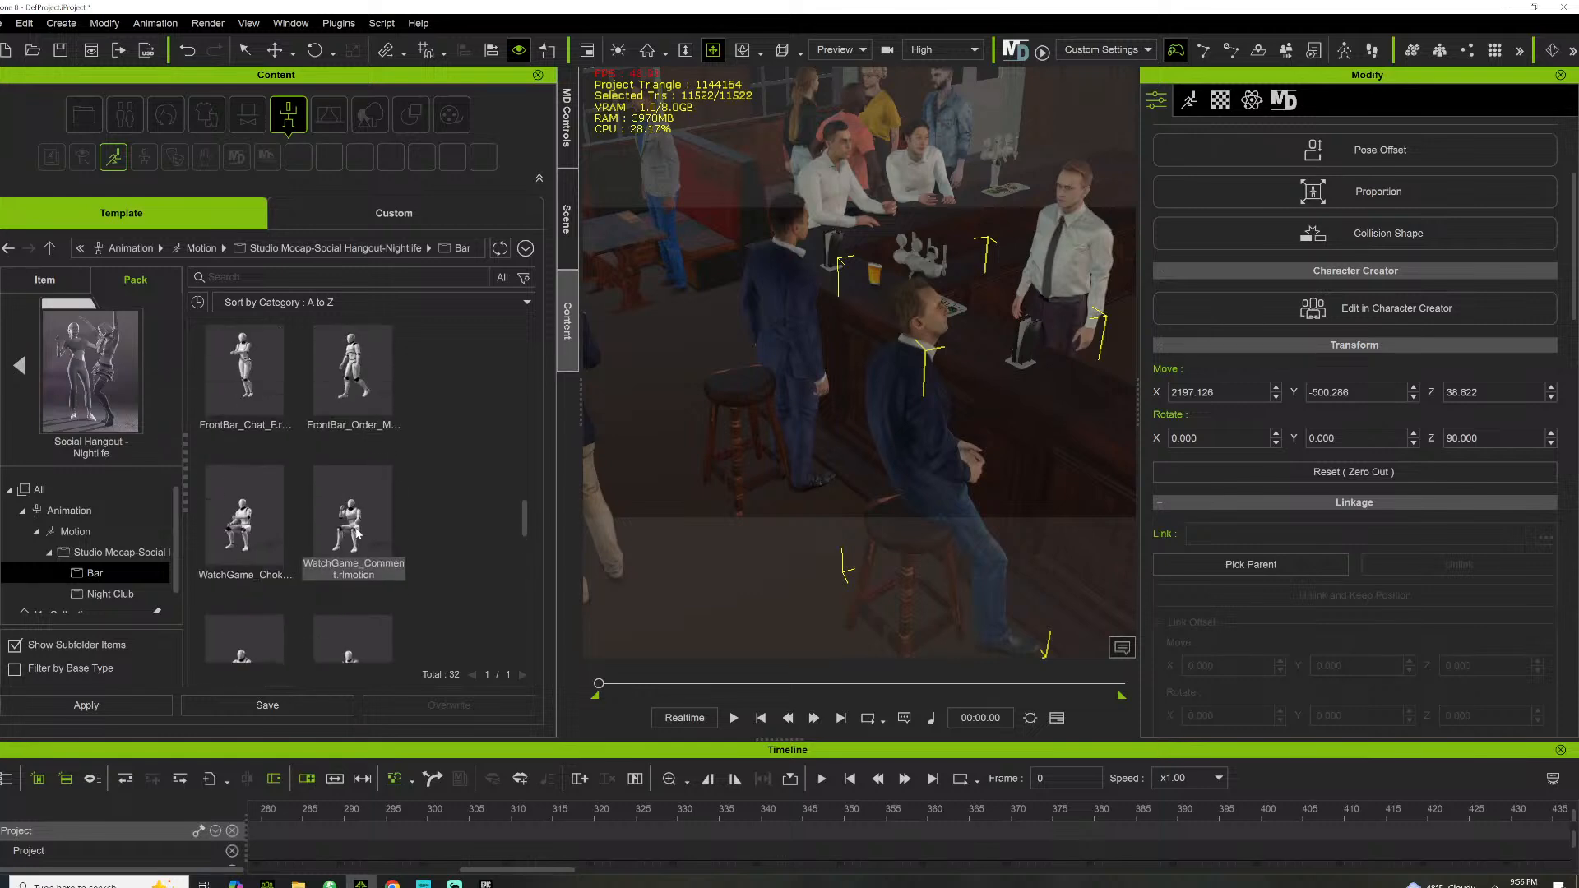
Apply the second Bartender_Cleaning motion, next to Bartender_Pouring in the list, to the bartender in the tie
{"action": "scroll", "coordinate": [368, 513], "scroll_direction": "up", "scroll_amount": 5}
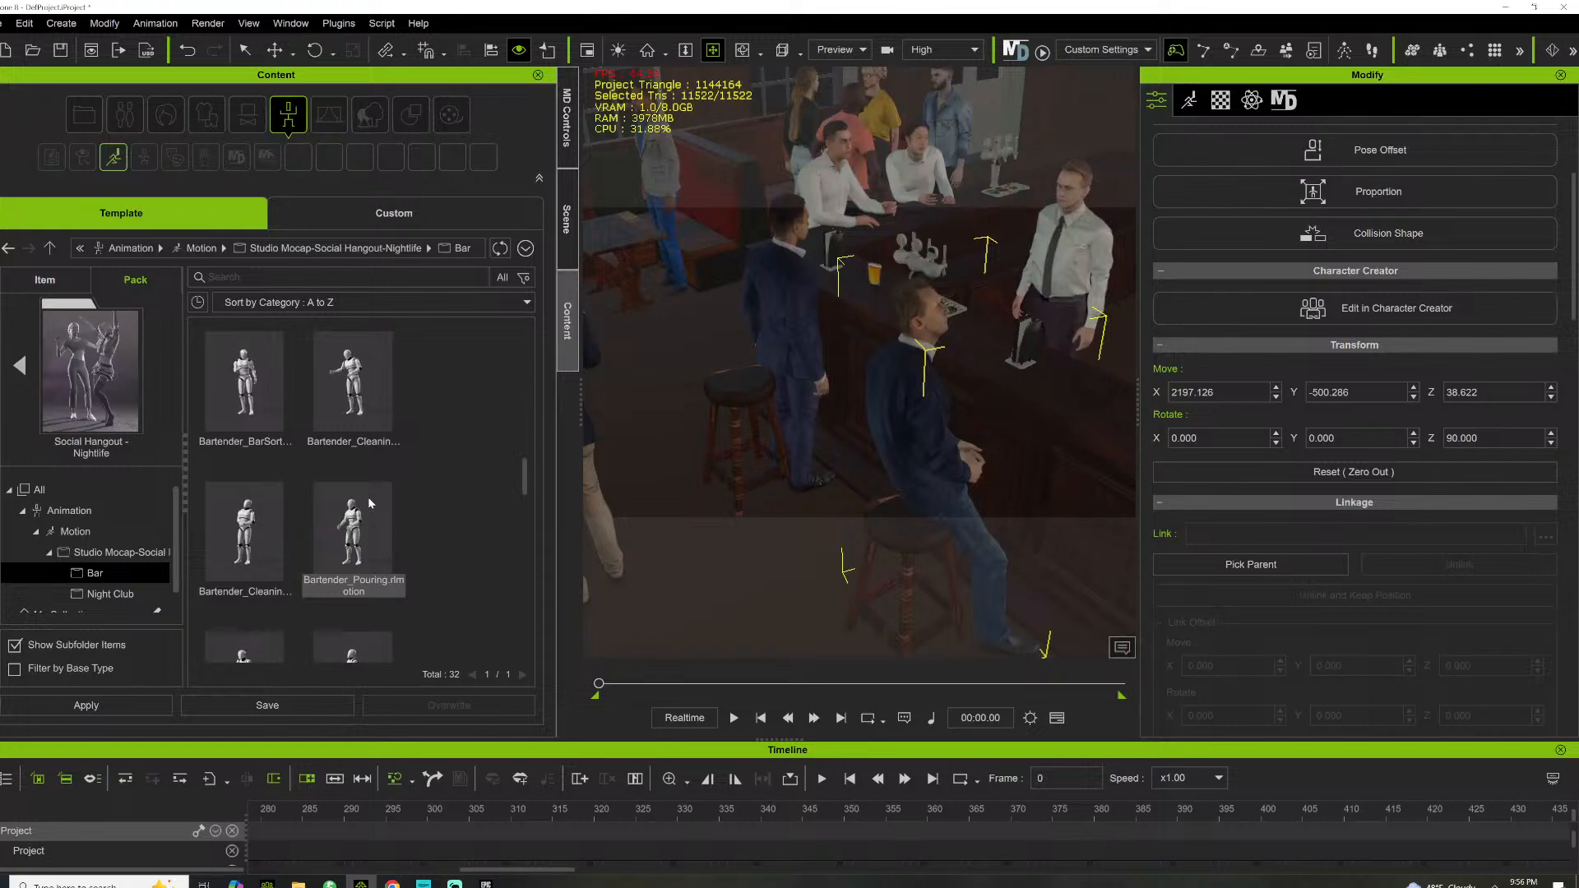
{"action": "scroll", "coordinate": [368, 497], "scroll_direction": "up", "scroll_amount": 2}
{"action": "scroll", "coordinate": [367, 497], "scroll_direction": "down", "scroll_amount": 2}
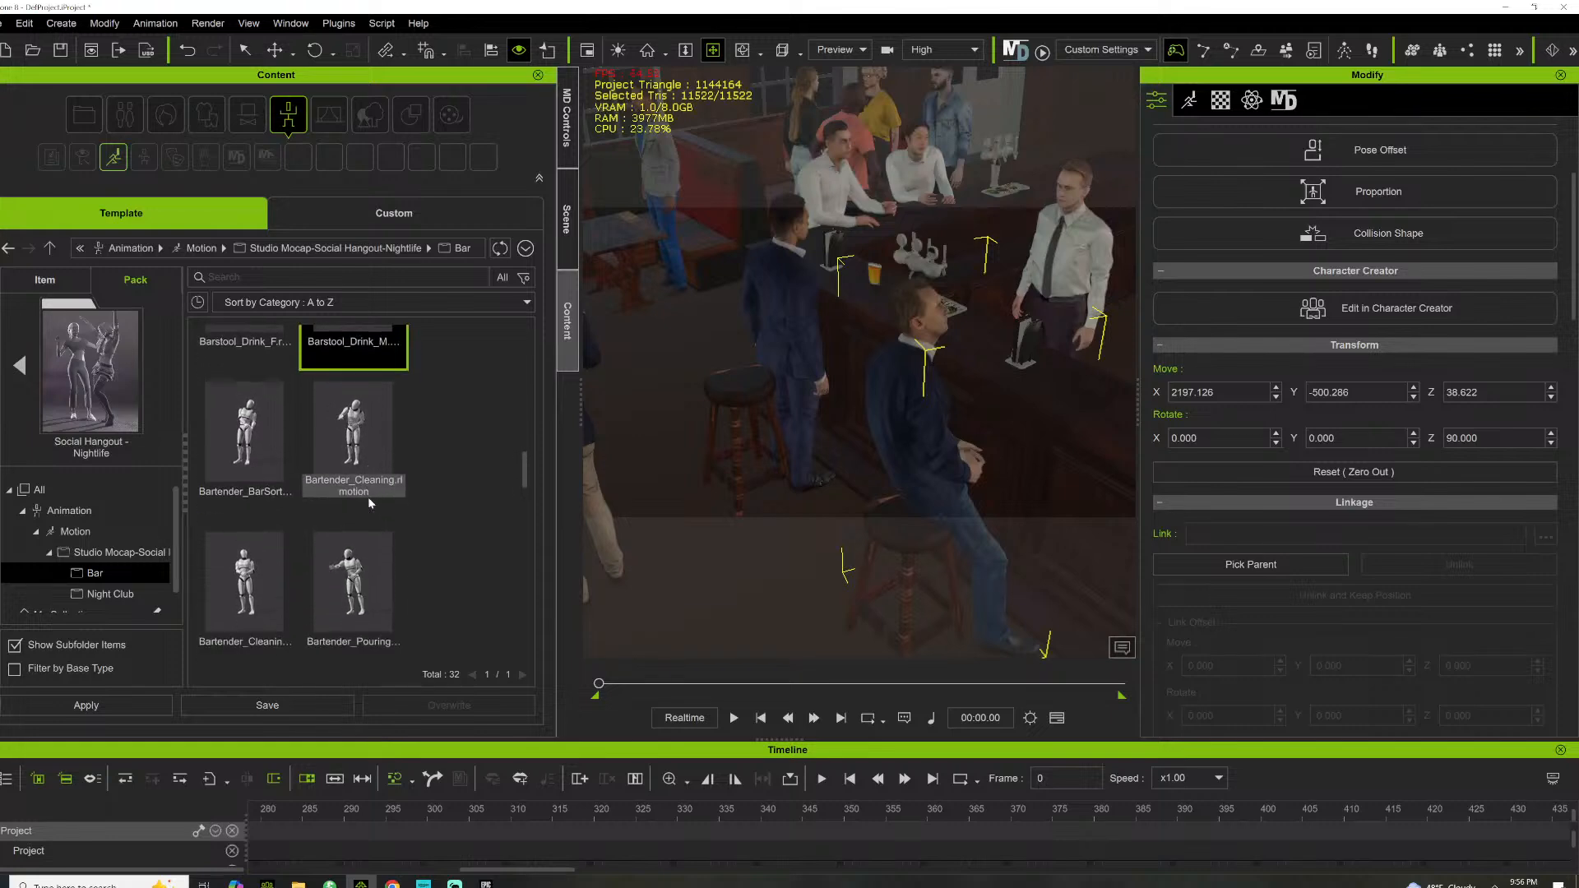
{"action": "left_click_drag", "start_coordinate": [244, 567], "coordinate": [1067, 267]}
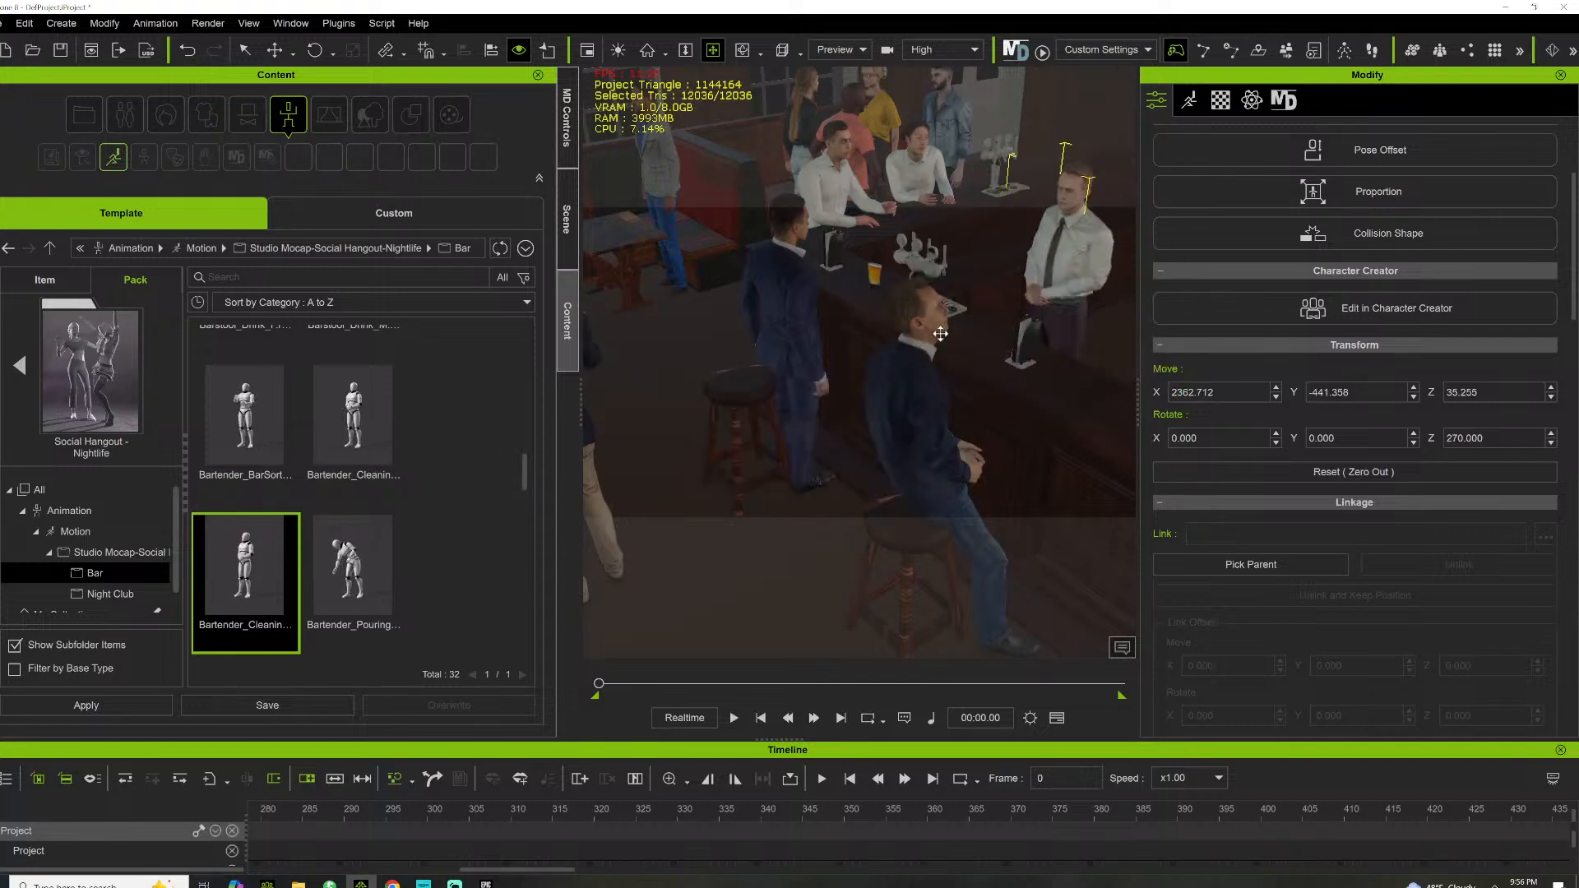
{"action": "right_click_drag", "start_coordinate": [940, 333], "coordinate": [816, 352]}
{"action": "scroll", "coordinate": [819, 352], "scroll_direction": "up", "scroll_amount": 3}
{"action": "scroll", "coordinate": [352, 501], "scroll_direction": "up", "scroll_amount": 4}
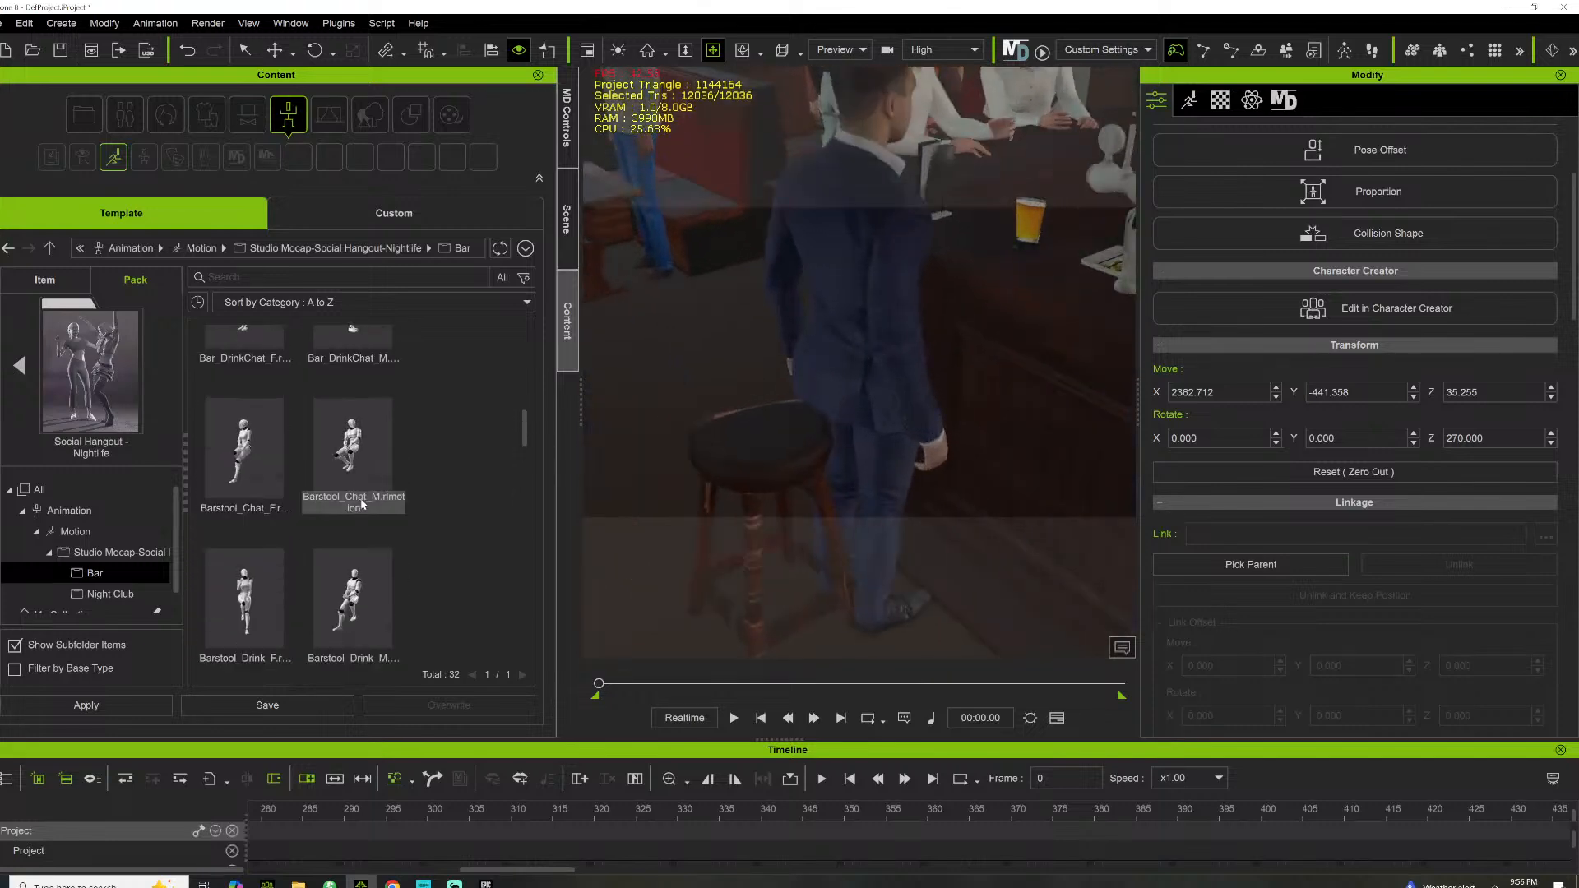
{"action": "left_click", "coordinate": [367, 609]}
{"action": "left_click_drag", "start_coordinate": [376, 533], "coordinate": [889, 295]}
{"action": "scroll", "coordinate": [337, 520], "scroll_direction": "up", "scroll_amount": 3}
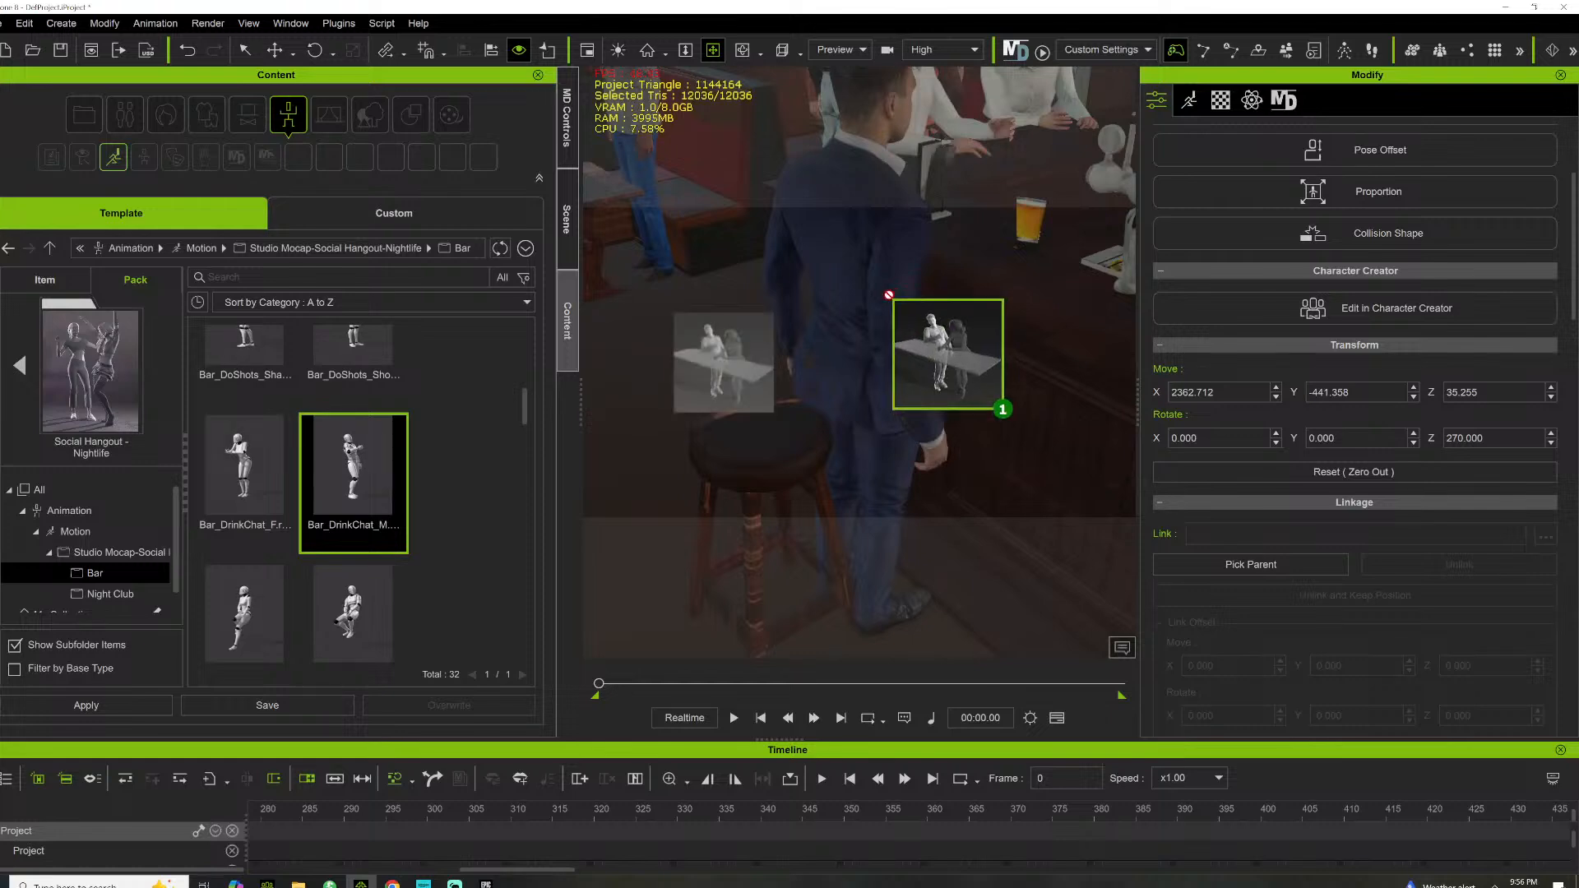
{"action": "left_click_drag", "start_coordinate": [889, 294], "coordinate": [367, 465]}
Apply the FrontBar_Order_M motion to the man in the blue suit standing by the empty barstool
{"action": "scroll", "coordinate": [367, 465], "scroll_direction": "up", "scroll_amount": 2}
{"action": "scroll", "coordinate": [362, 469], "scroll_direction": "up", "scroll_amount": 2}
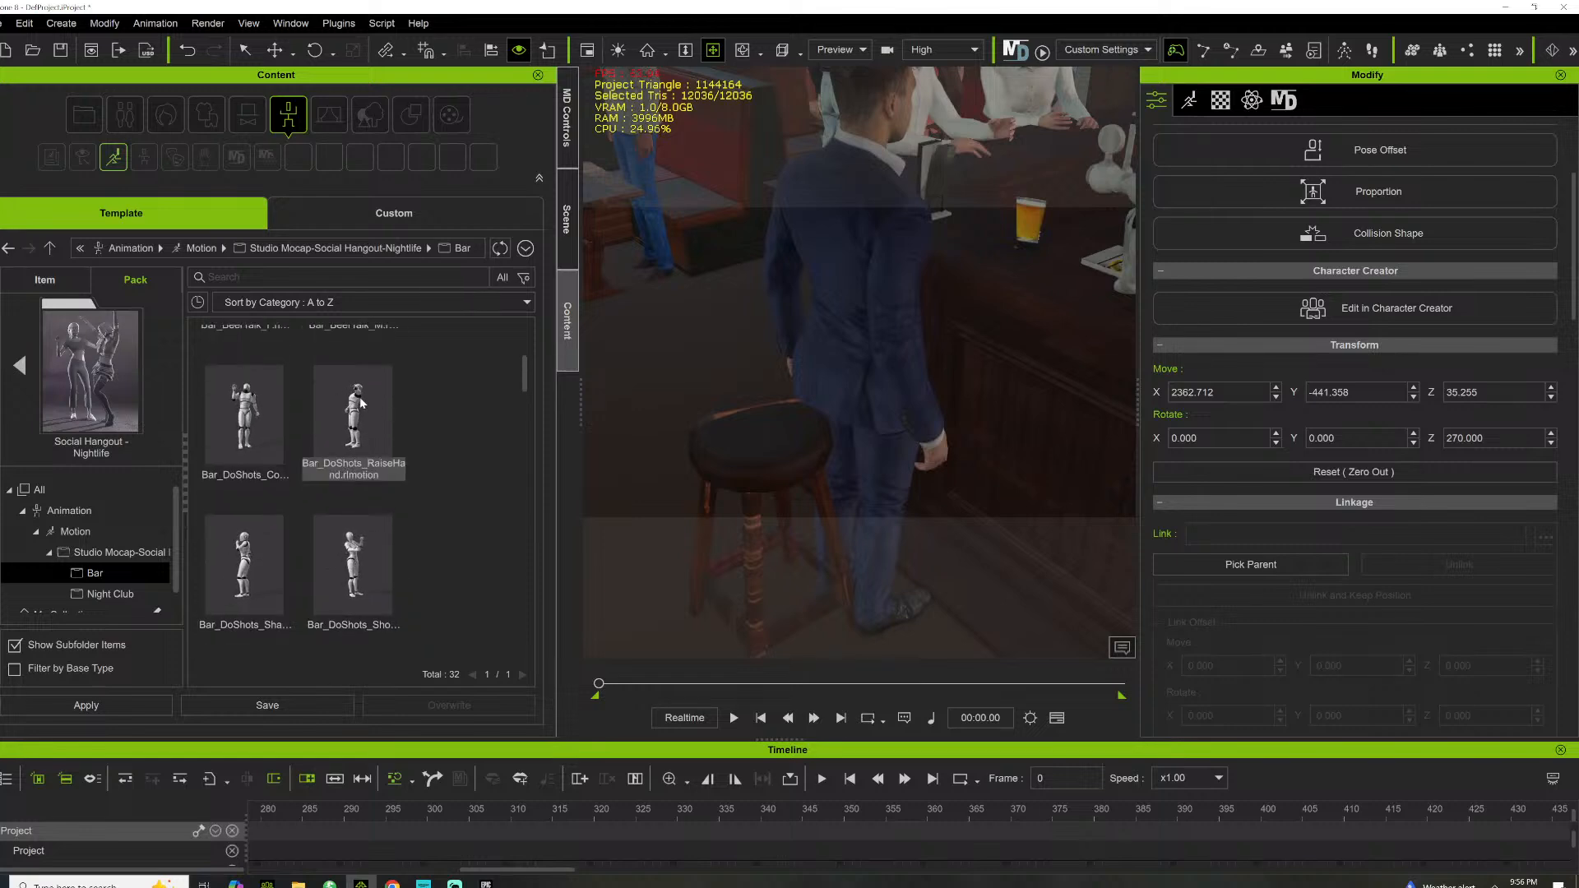
{"action": "scroll", "coordinate": [362, 428], "scroll_direction": "up", "scroll_amount": 1}
{"action": "scroll", "coordinate": [362, 428], "scroll_direction": "down", "scroll_amount": 4}
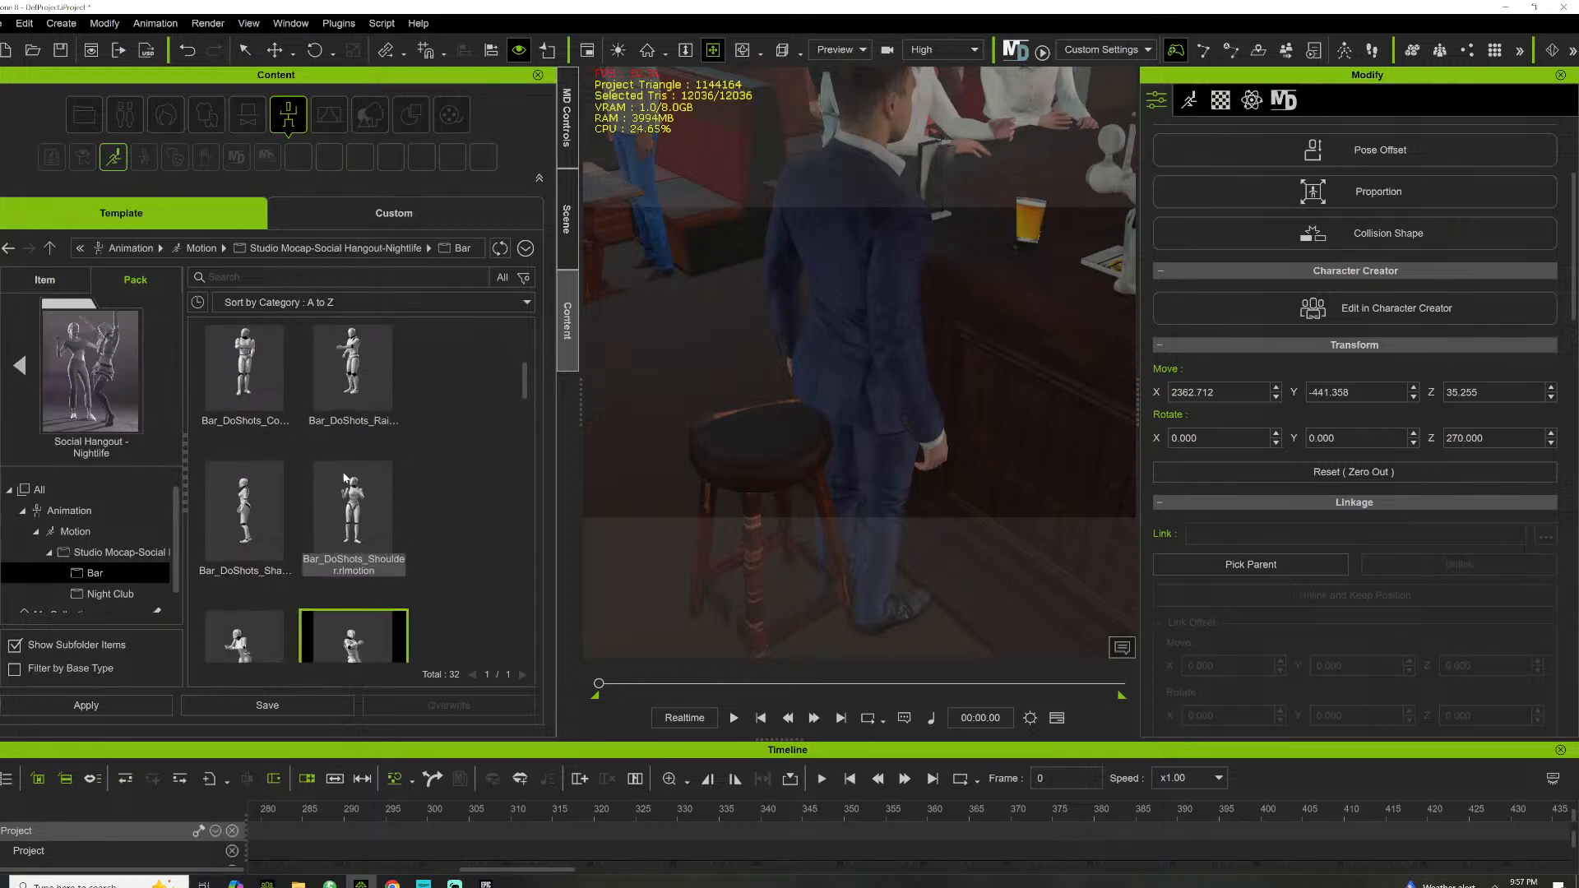
{"action": "scroll", "coordinate": [342, 494], "scroll_direction": "down", "scroll_amount": 3}
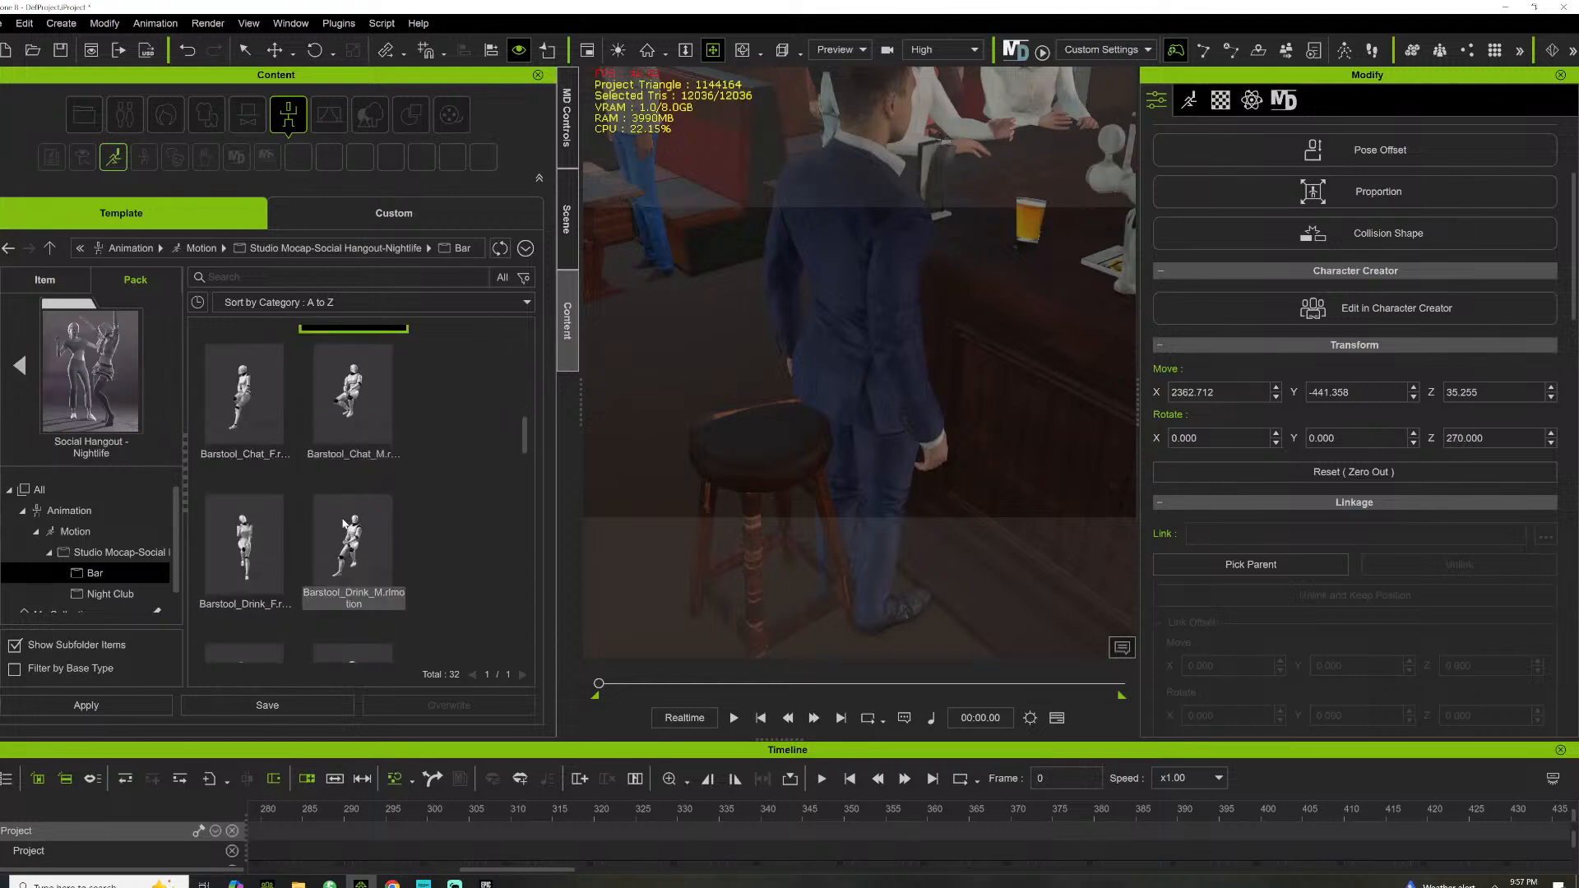
{"action": "scroll", "coordinate": [344, 524], "scroll_direction": "down", "scroll_amount": 6}
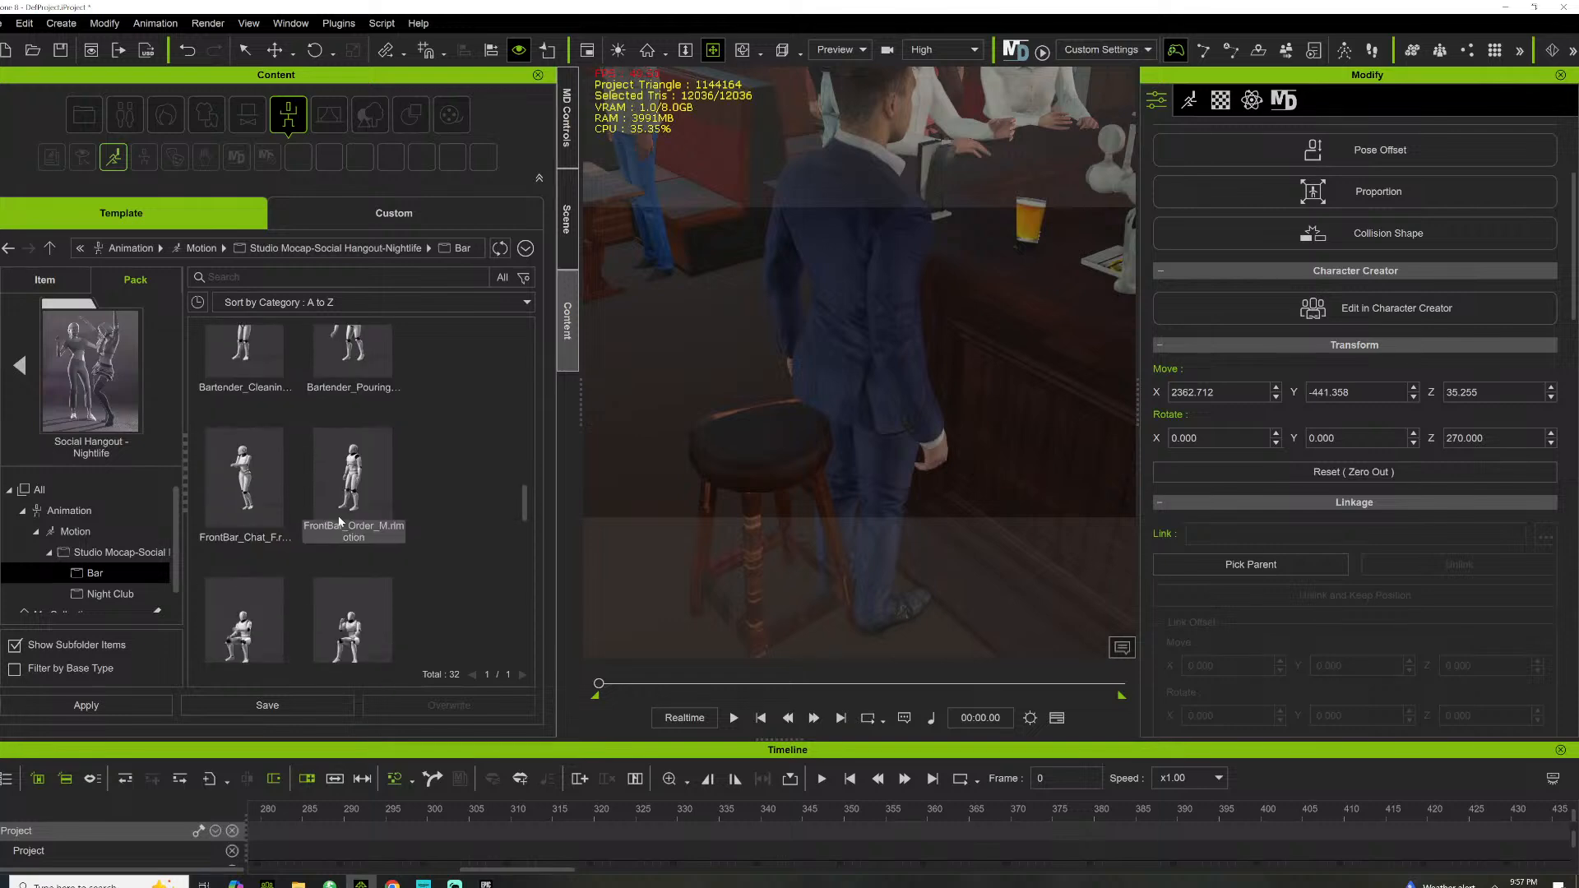
{"action": "scroll", "coordinate": [338, 516], "scroll_direction": "down", "scroll_amount": 2}
{"action": "scroll", "coordinate": [333, 518], "scroll_direction": "up", "scroll_amount": 3}
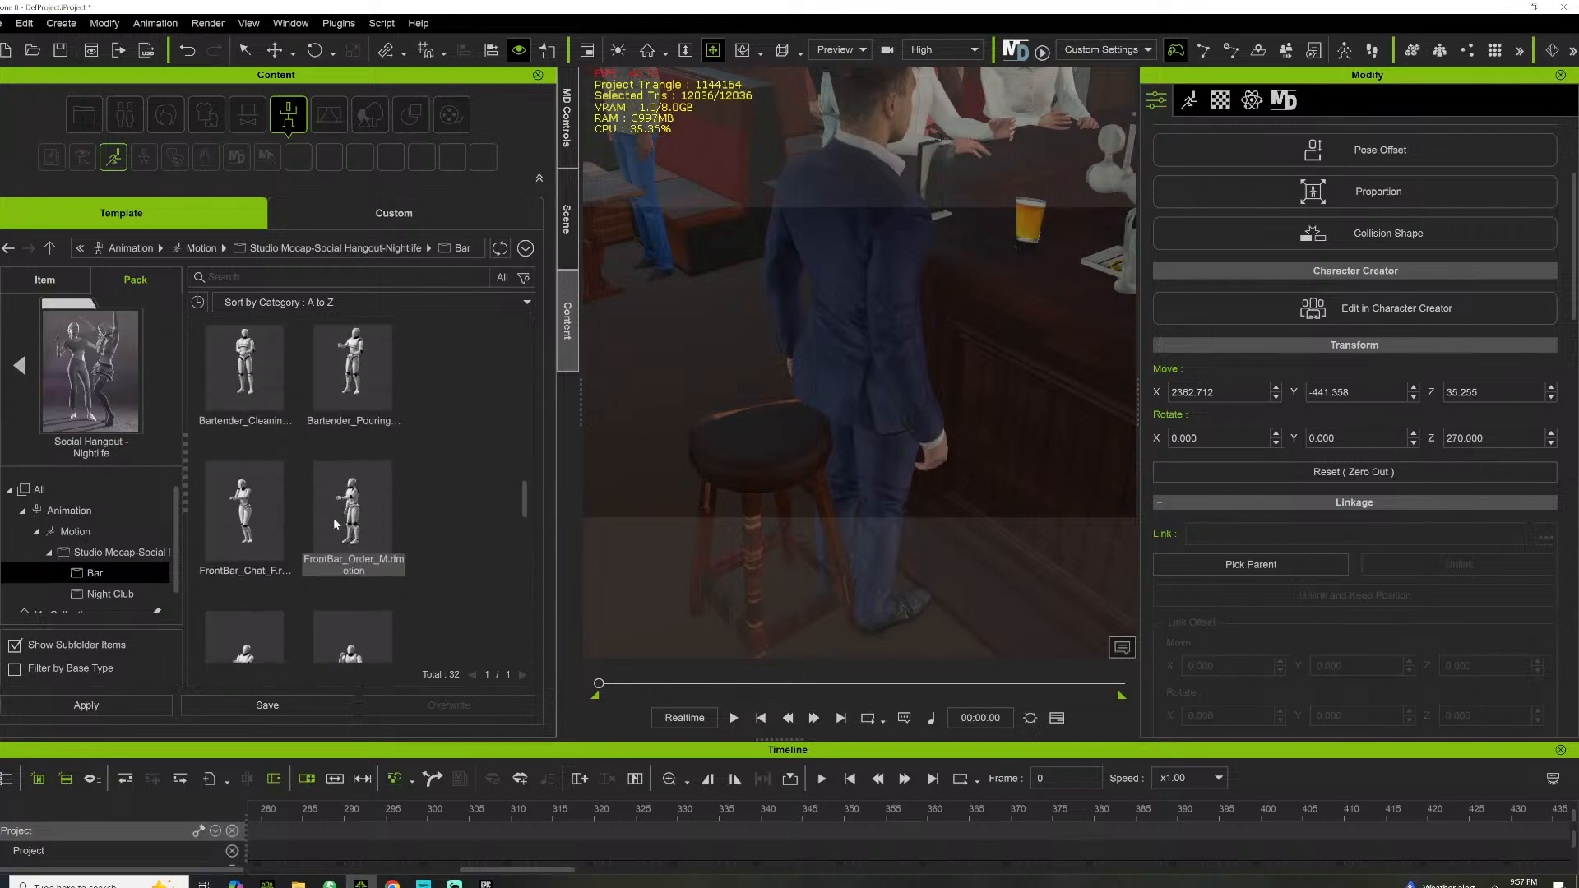
{"action": "scroll", "coordinate": [345, 514], "scroll_direction": "up", "scroll_amount": 1}
{"action": "left_click_drag", "start_coordinate": [346, 481], "coordinate": [831, 306]}
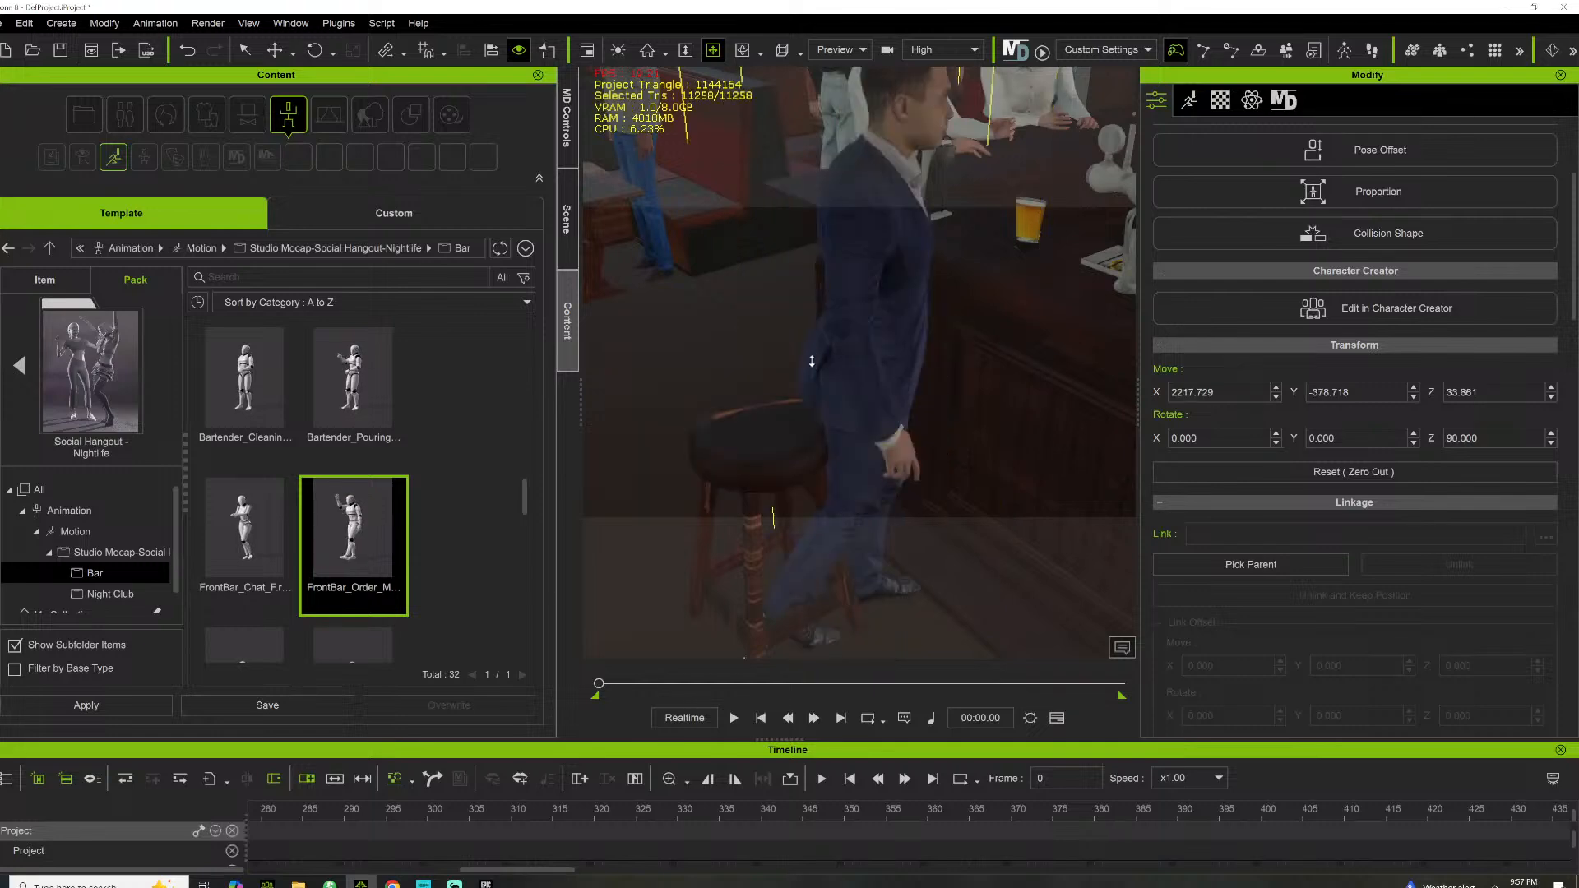
Play back the scene to review the motion of the man in the blue suit, and return to frame 0
{"action": "scroll", "coordinate": [812, 361], "scroll_direction": "down", "scroll_amount": 5}
{"action": "key", "text": "space"}
{"action": "right_click_drag", "start_coordinate": [858, 371], "coordinate": [656, 370]}
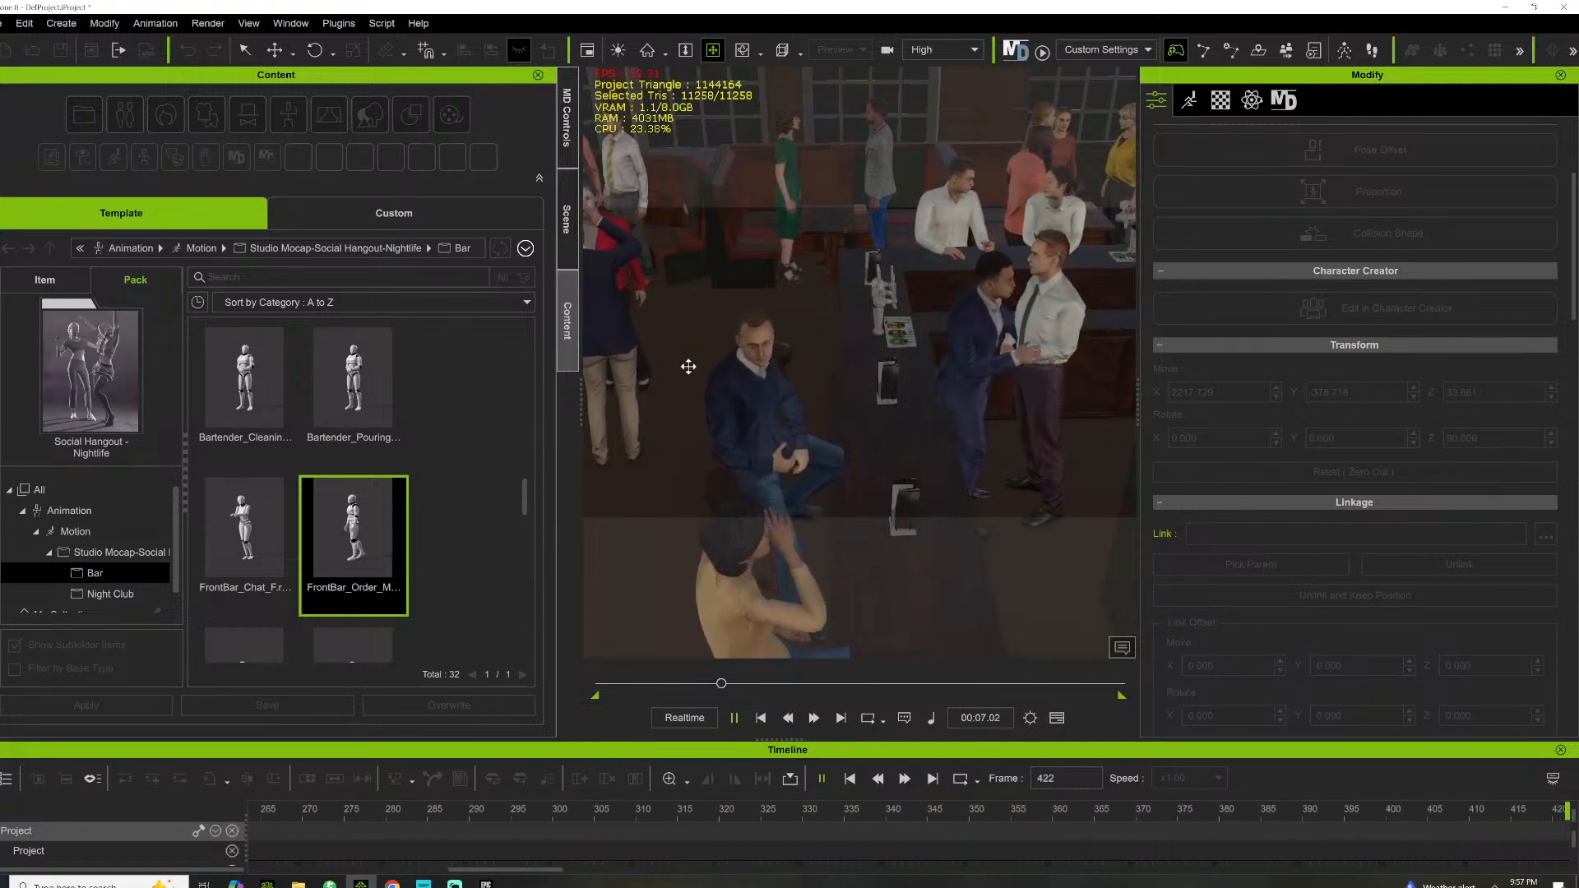
{"action": "key", "text": "space"}
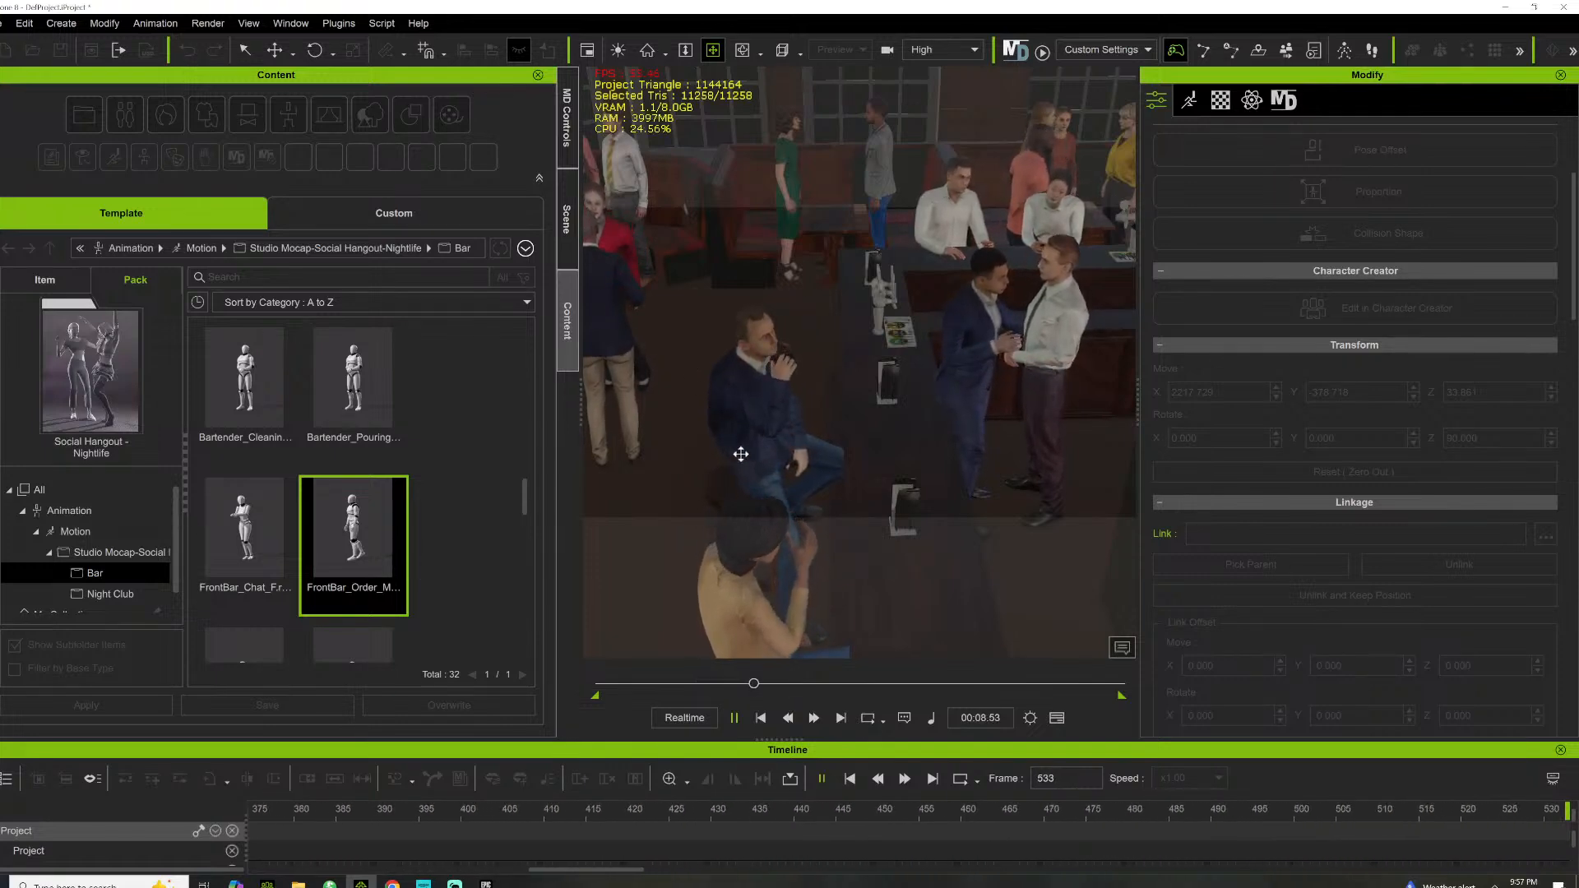
{"action": "left_click_drag", "start_coordinate": [754, 684], "coordinate": [589, 712]}
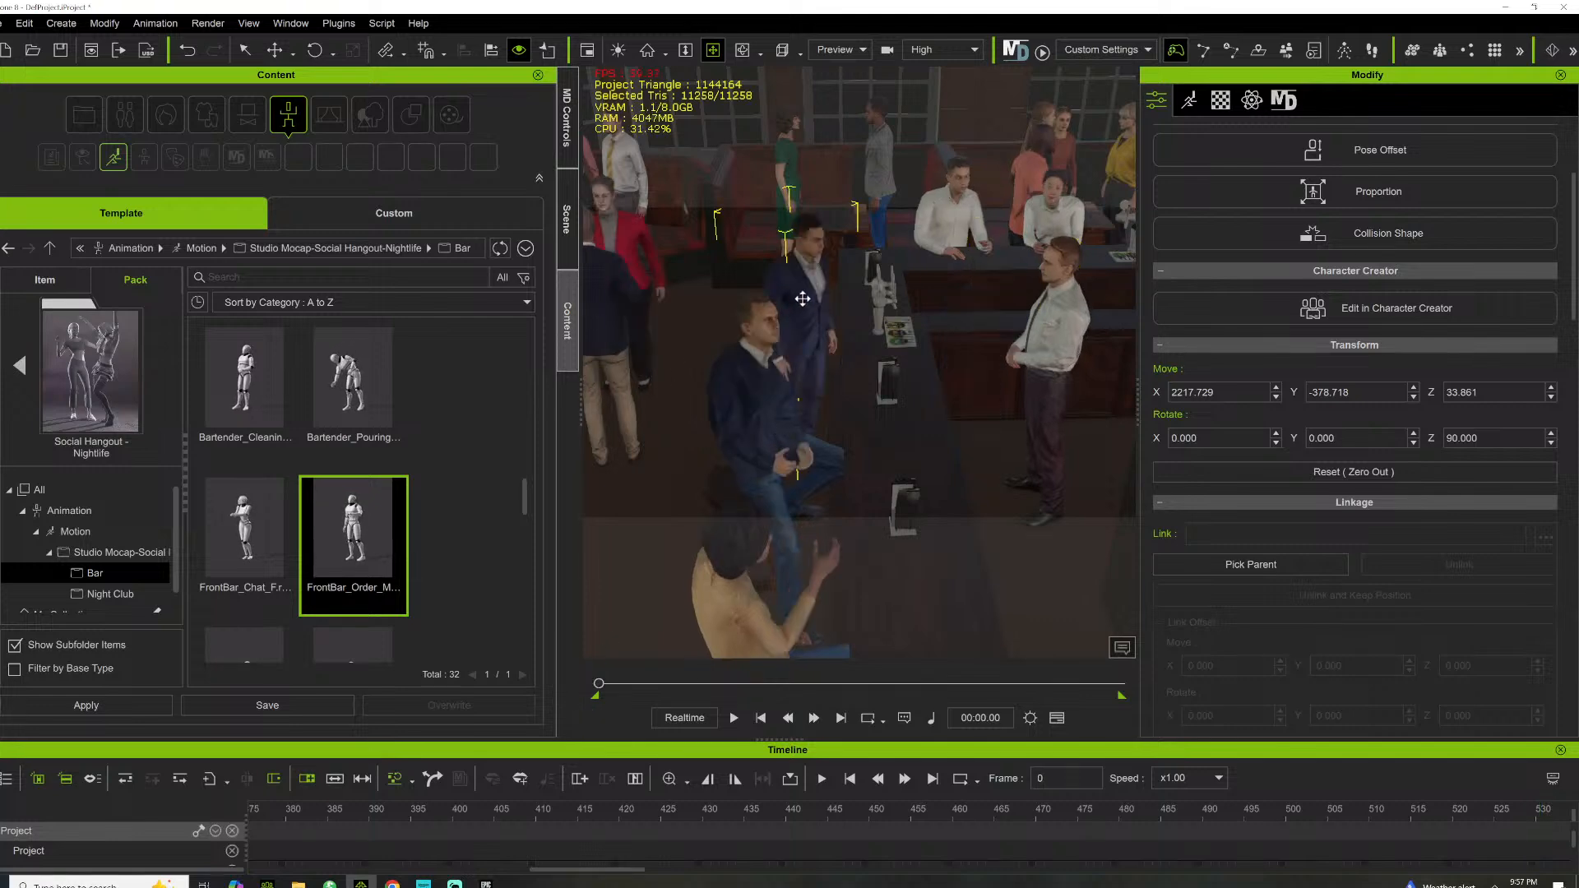
Apply the Barstool_Drink_M motion to the man in the blue suit
{"action": "right_click_drag", "start_coordinate": [803, 312], "coordinate": [816, 308]}
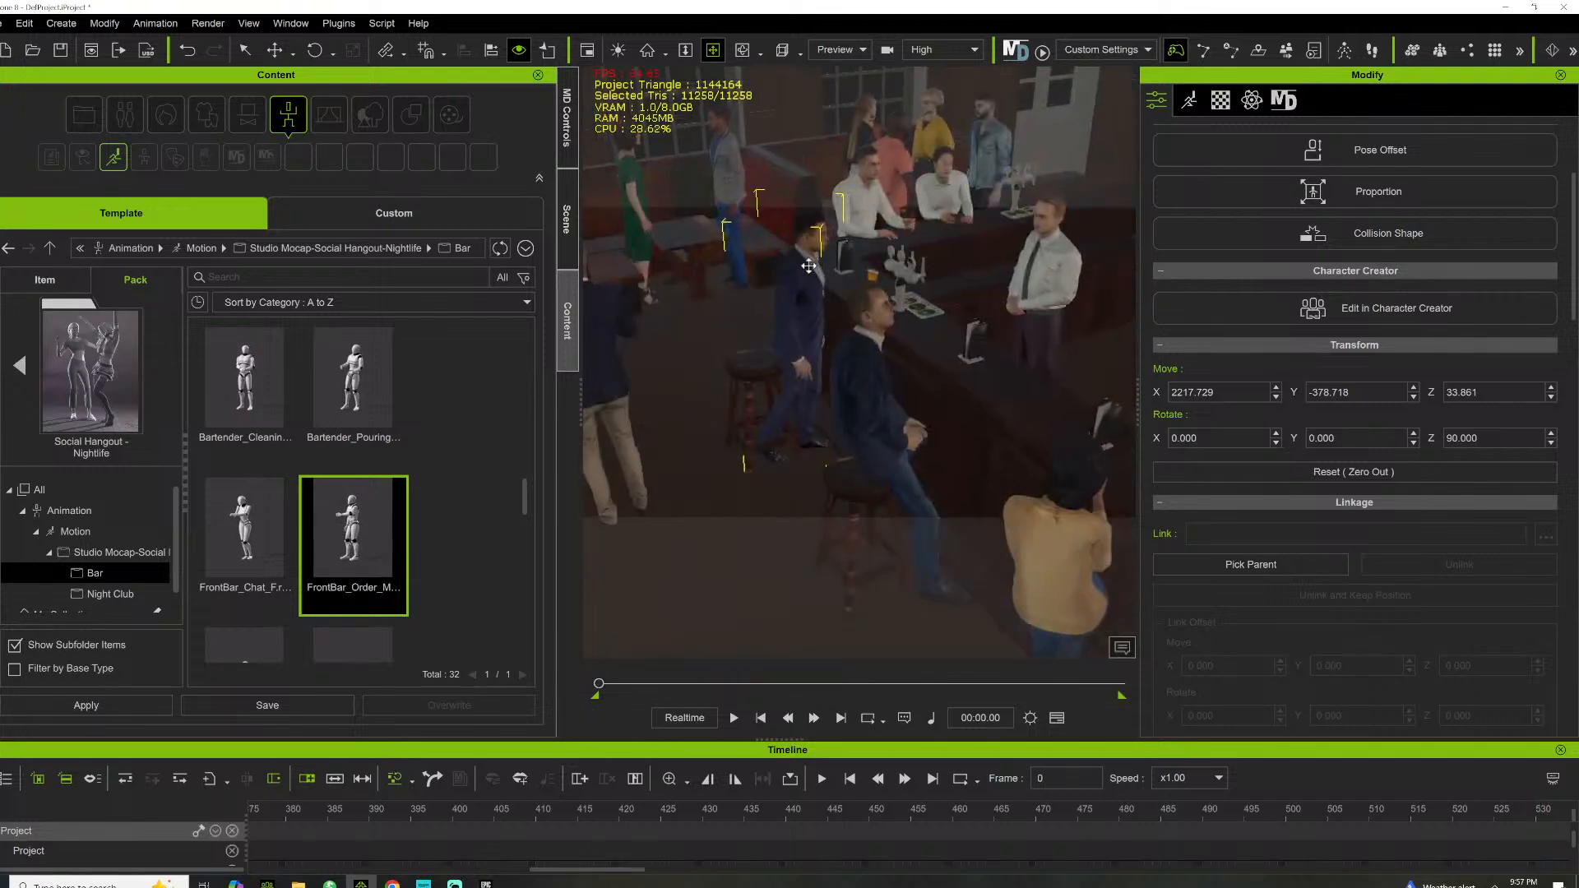
{"action": "scroll", "coordinate": [270, 485], "scroll_direction": "up", "scroll_amount": 3}
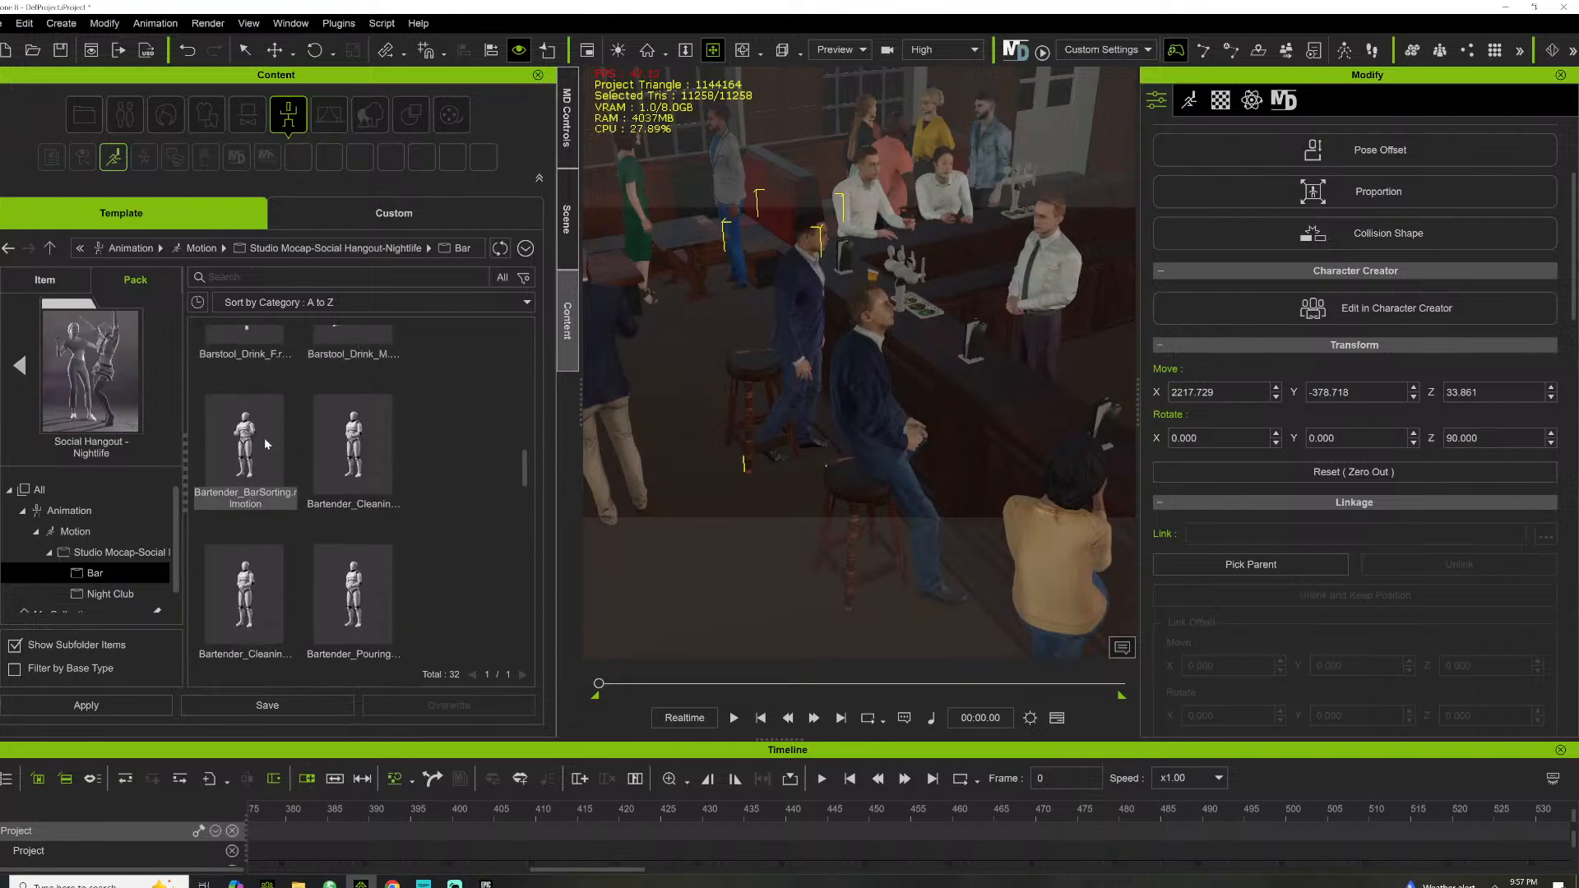
{"action": "scroll", "coordinate": [266, 442], "scroll_direction": "up", "scroll_amount": 1}
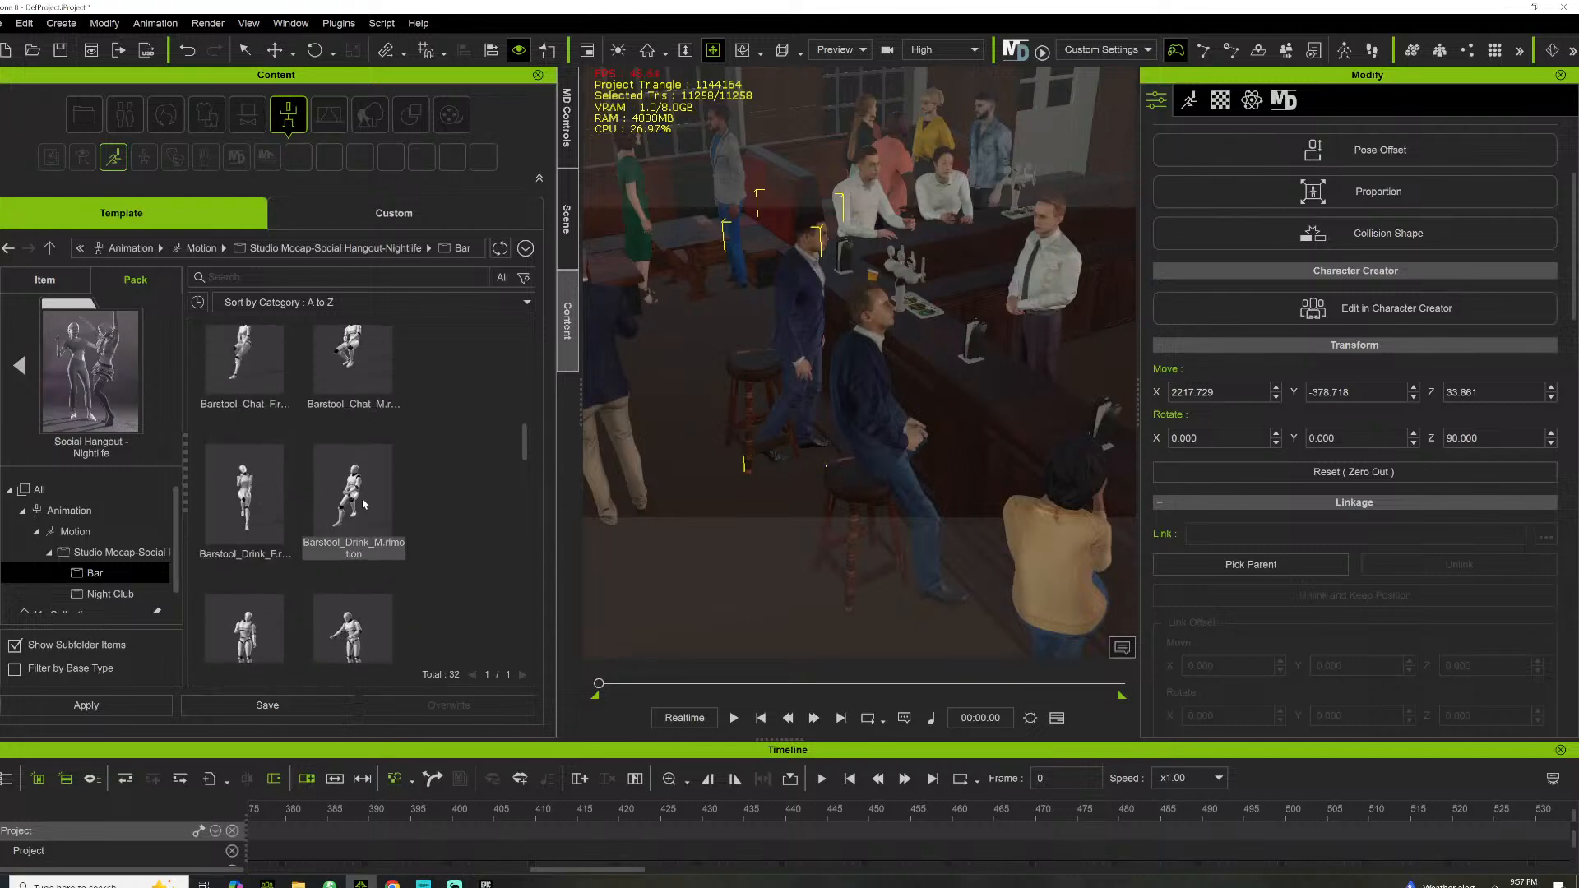
{"action": "left_click_drag", "start_coordinate": [363, 504], "coordinate": [801, 309]}
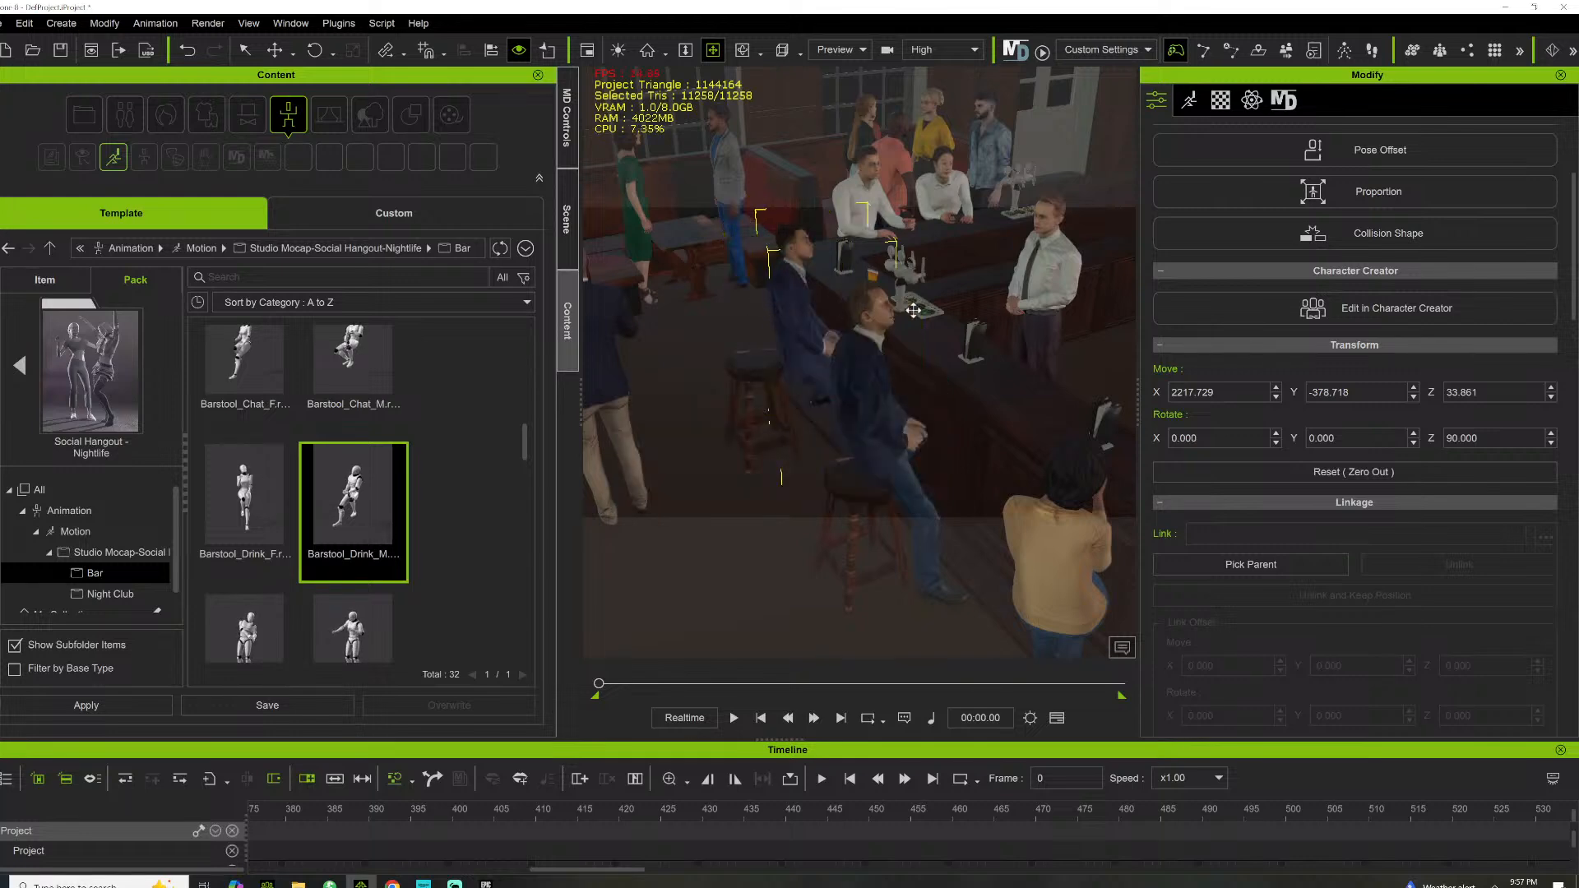
Seat the man in the blue suit on the barstool at about X 2195, Y -363, Z 40.4, rotated to about 100.4 in Z
{"action": "right_click_drag", "start_coordinate": [912, 310], "coordinate": [1058, 275]}
{"action": "left_click_drag", "start_coordinate": [1058, 275], "coordinate": [768, 346]}
{"action": "scroll", "coordinate": [766, 354], "scroll_direction": "up", "scroll_amount": 3}
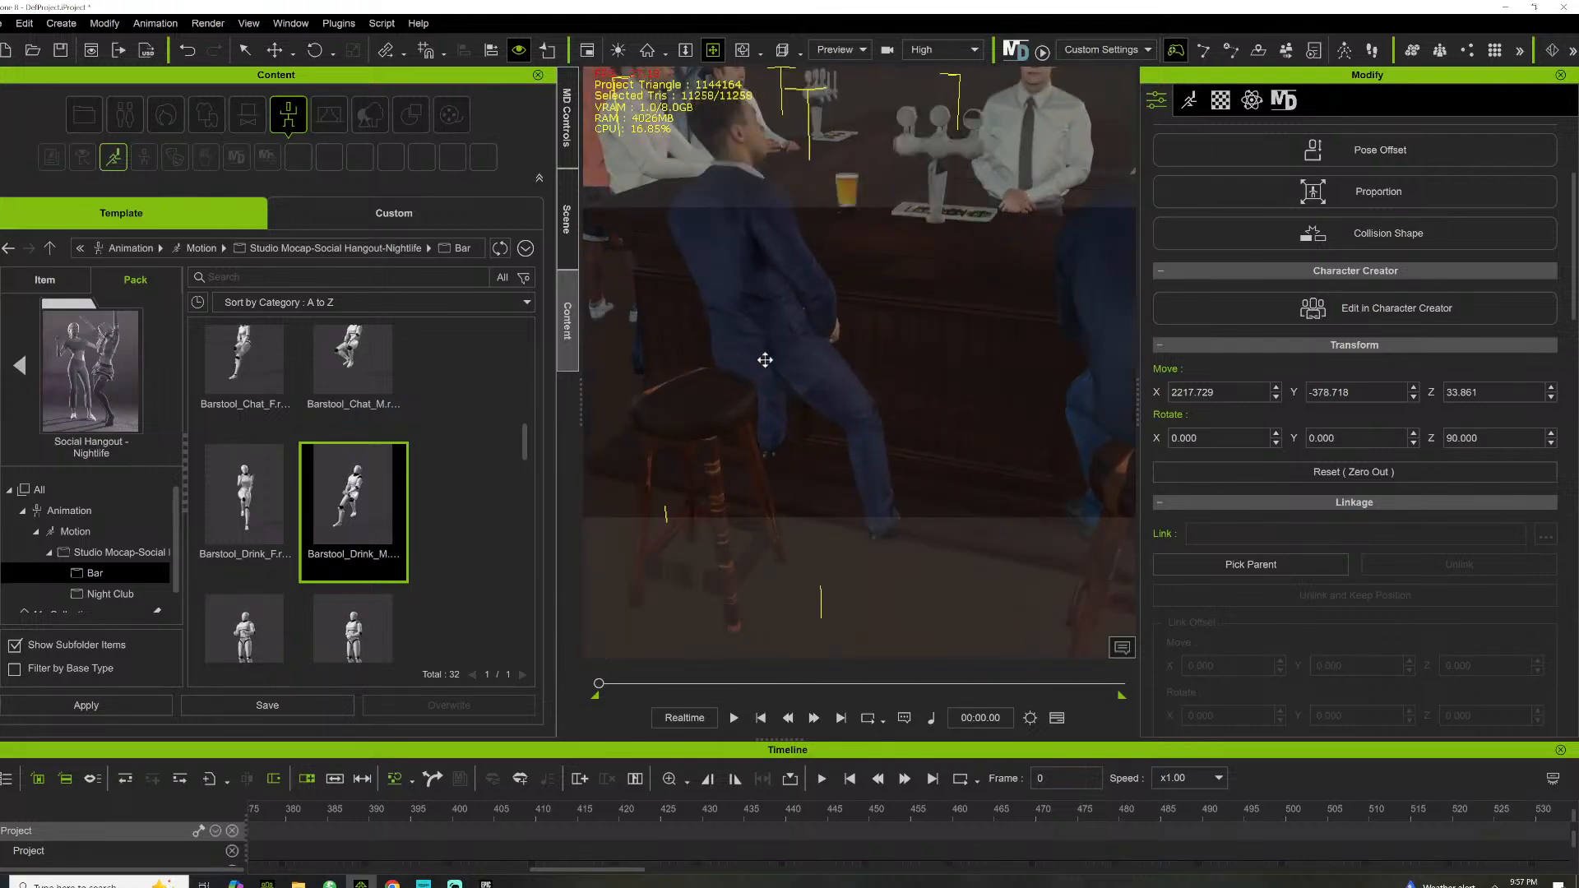
{"action": "key", "text": "w"}
{"action": "left_click_drag", "start_coordinate": [802, 520], "coordinate": [742, 551]}
{"action": "left_click_drag", "start_coordinate": [705, 574], "coordinate": [709, 514]}
{"action": "key", "text": "e"}
{"action": "left_click_drag", "start_coordinate": [713, 595], "coordinate": [720, 599]}
{"action": "scroll", "coordinate": [882, 363], "scroll_direction": "down", "scroll_amount": 3}
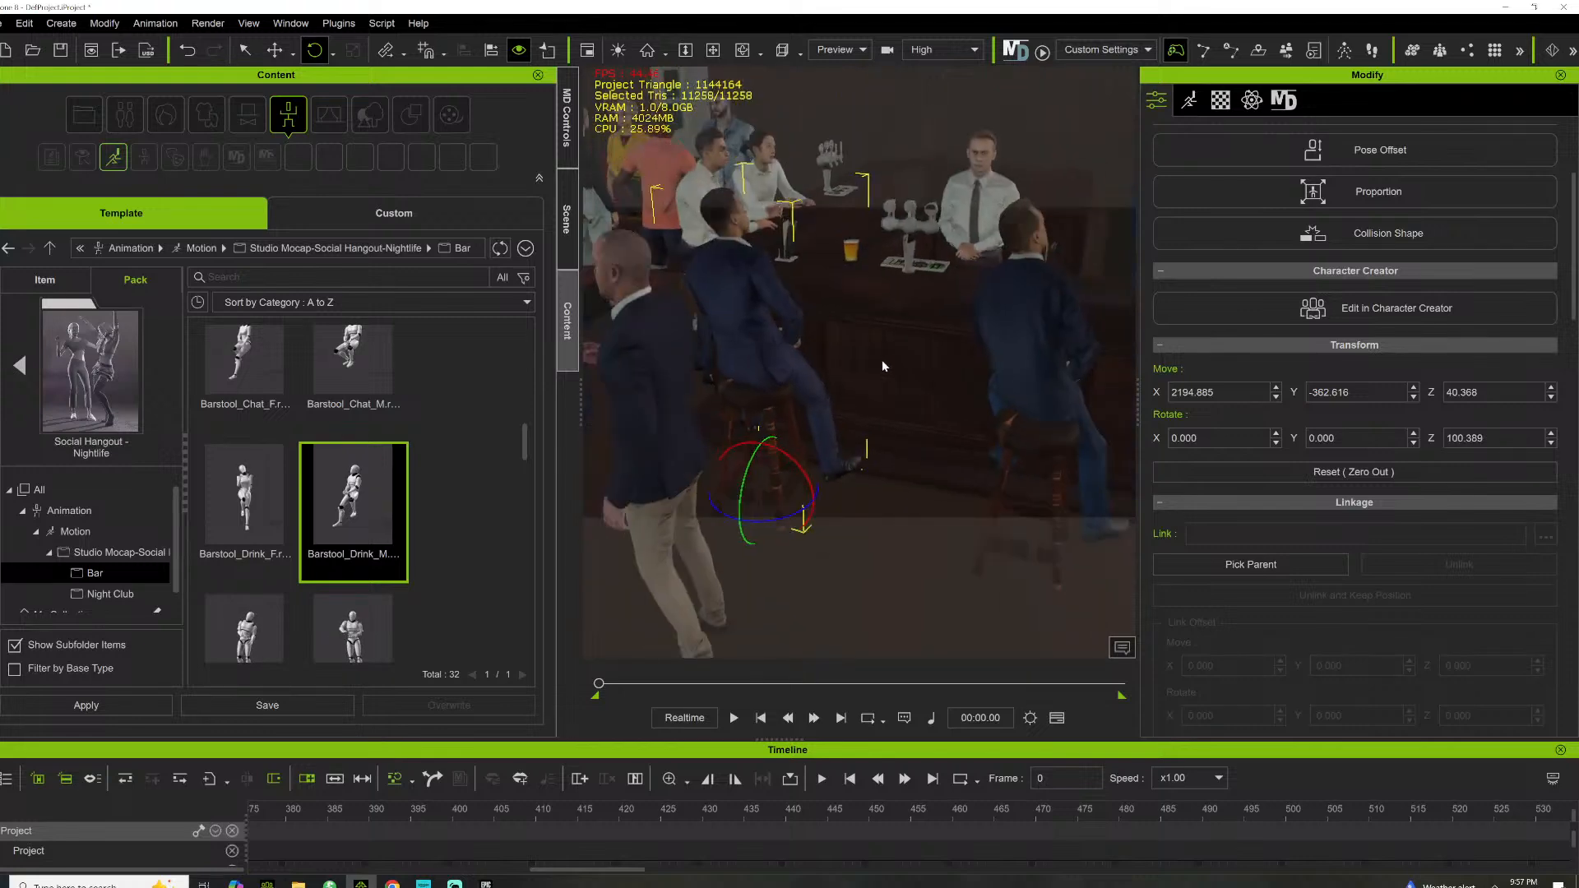
Set the seated man in the blue suit to look at the bartender as his target
{"action": "right_click", "coordinate": [936, 167]}
{"action": "mouse_move", "coordinate": [1110, 199]}
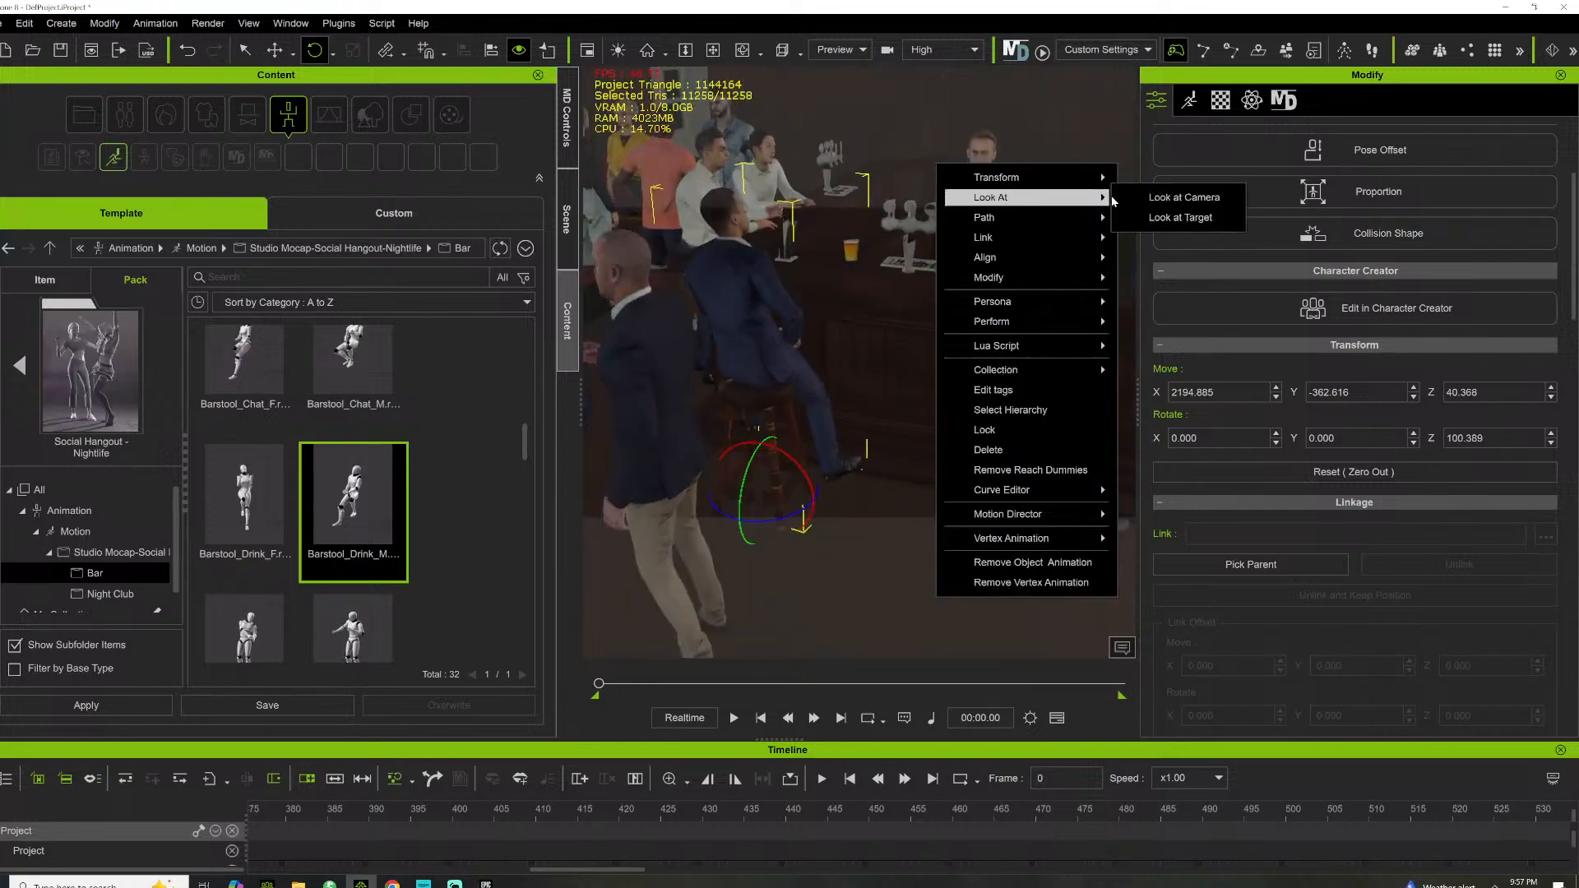
{"action": "left_click", "coordinate": [1180, 217]}
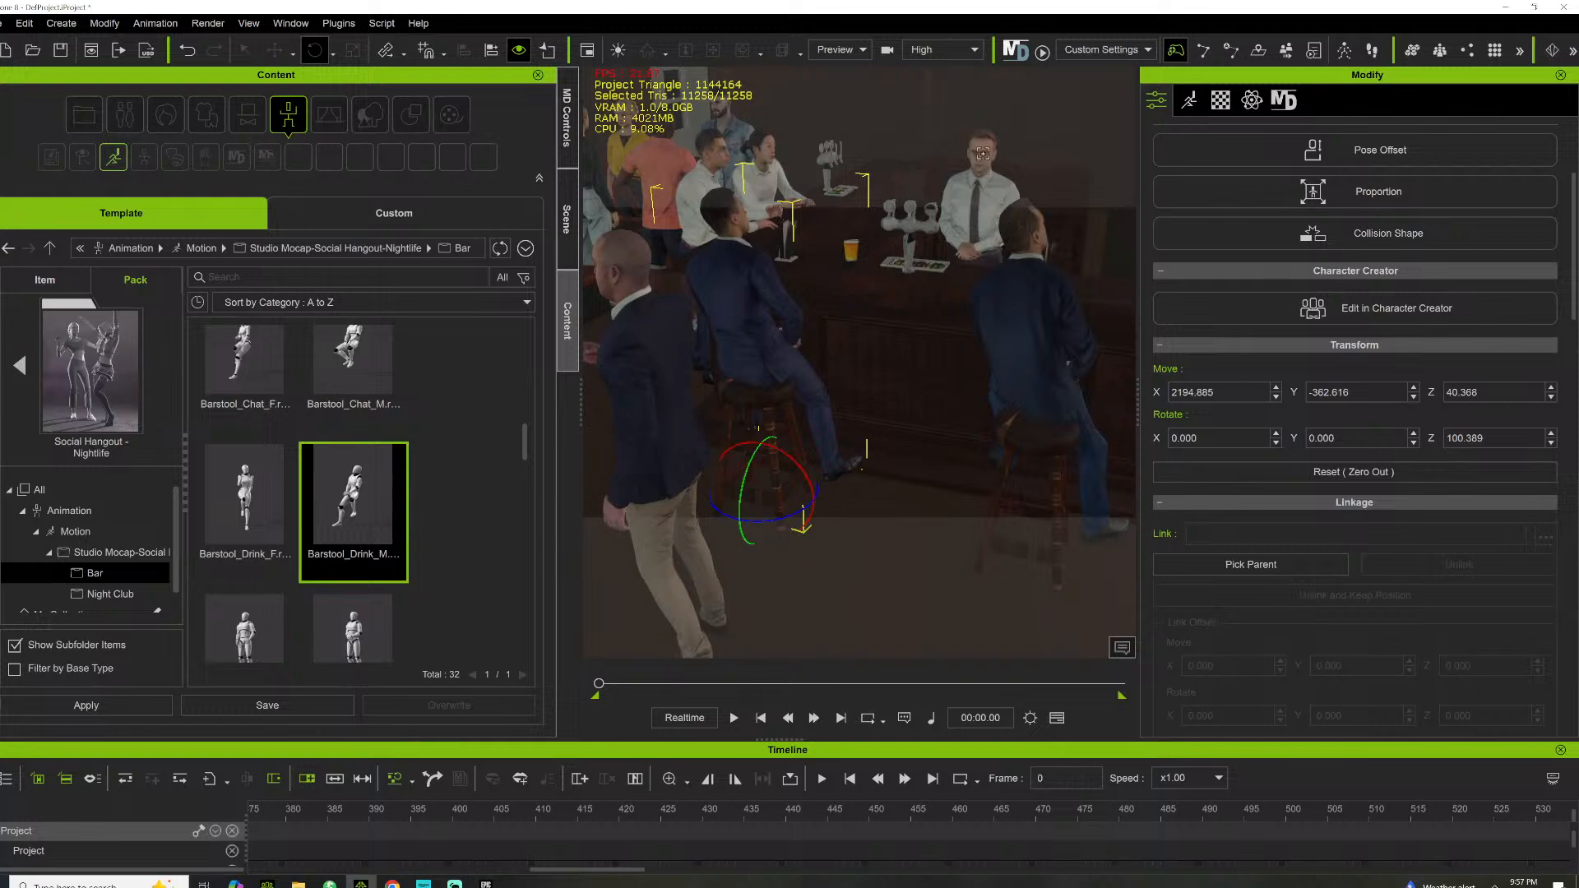
{"action": "scroll", "coordinate": [888, 246], "scroll_direction": "down", "scroll_amount": 2}
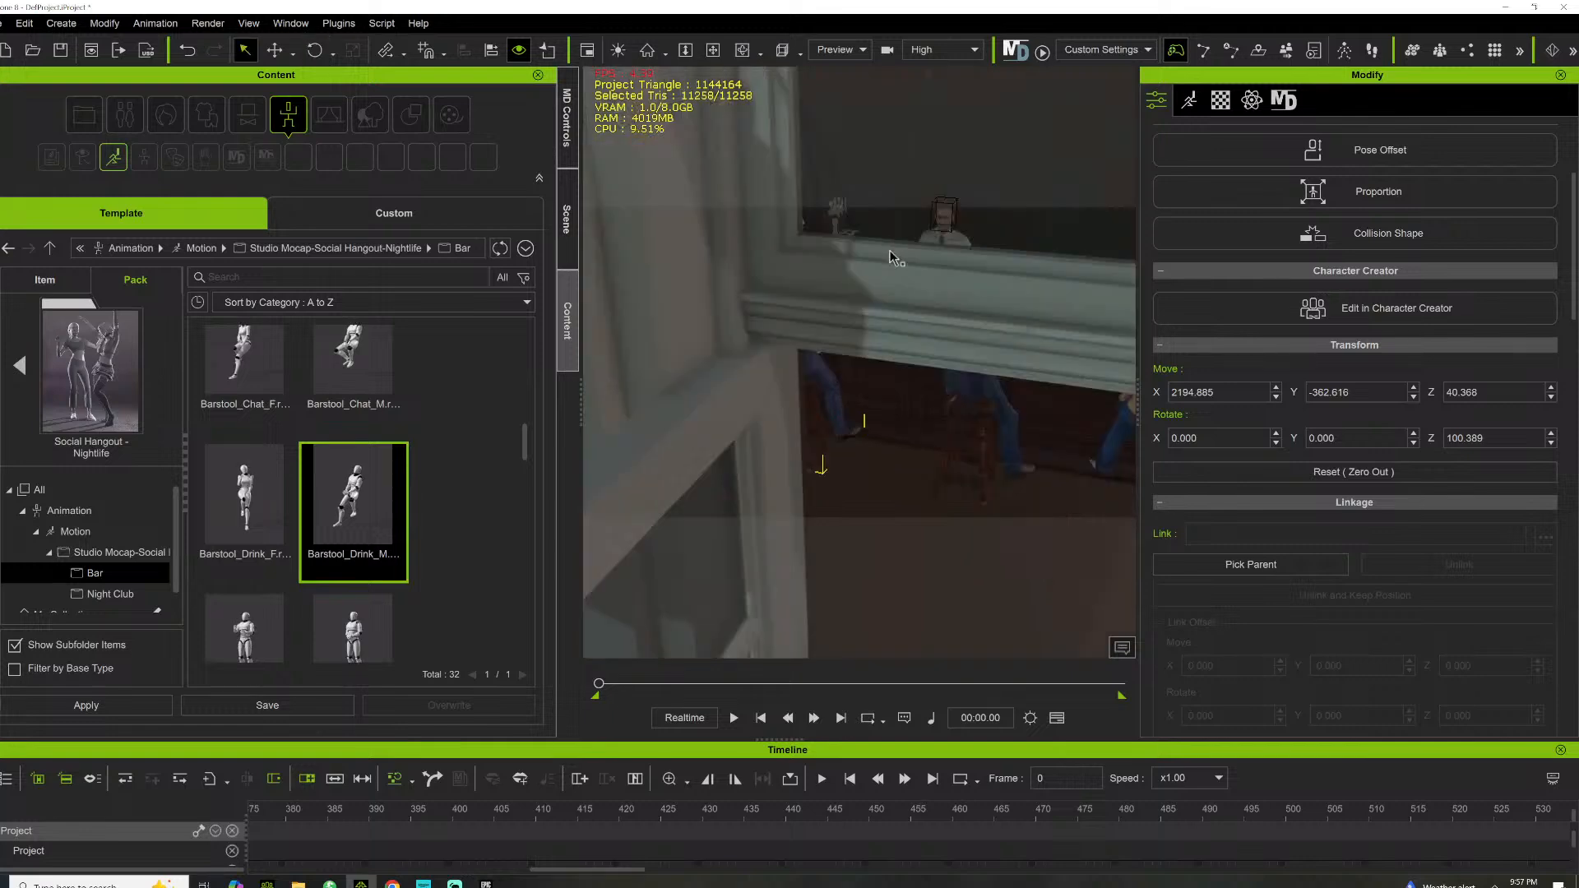
{"action": "scroll", "coordinate": [880, 279], "scroll_direction": "up", "scroll_amount": 2}
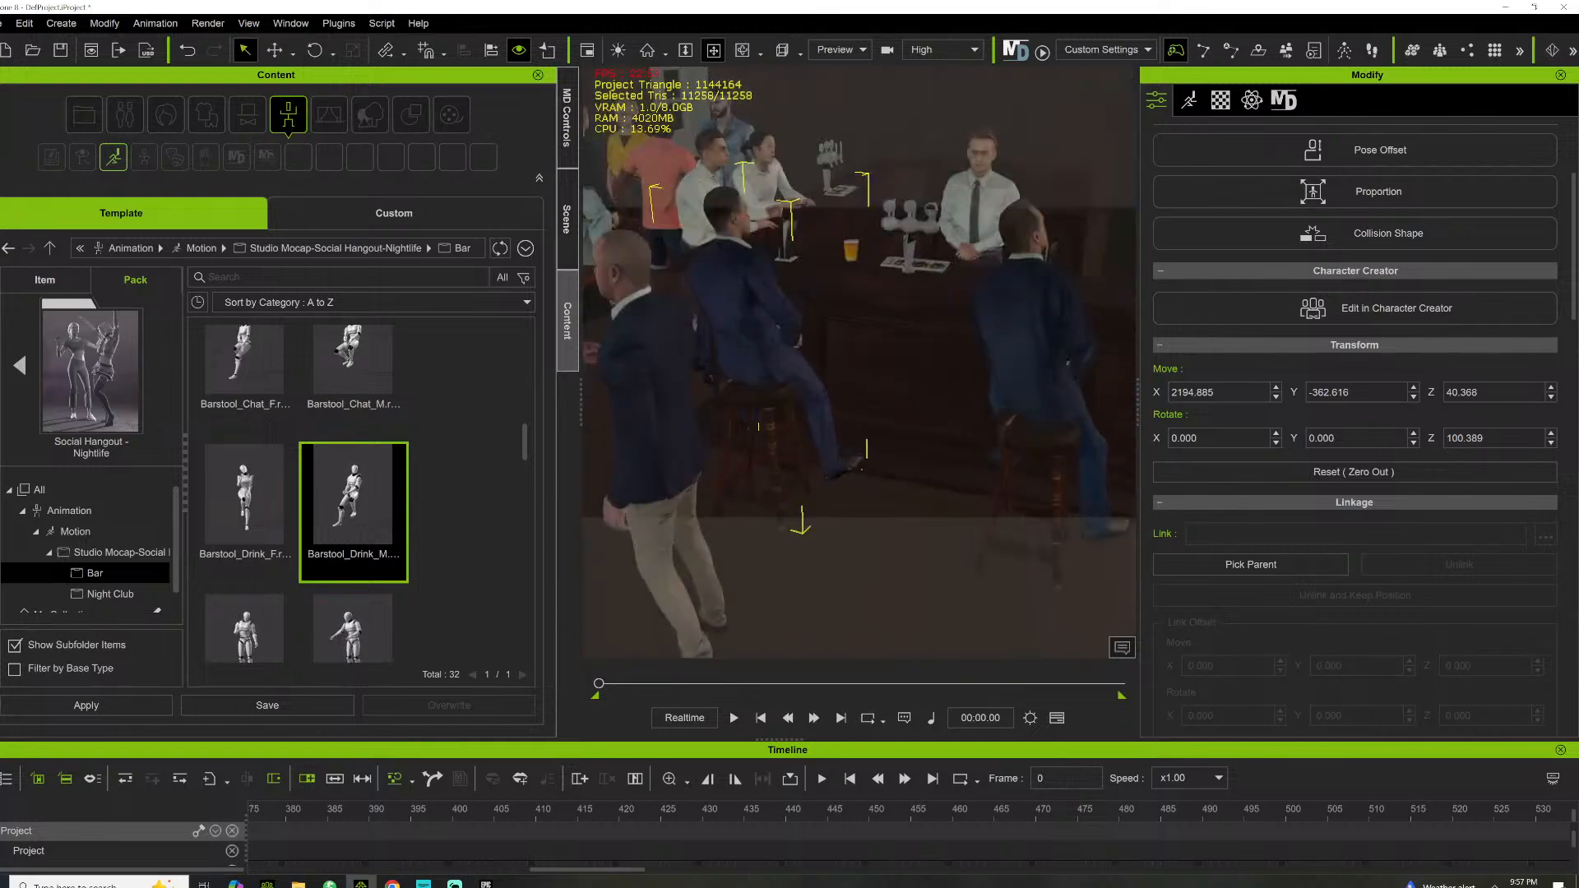
Play back the scene to review the seated man's drinking motion at the bar from a wider angle, and pause it
{"action": "left_click", "coordinate": [713, 50]}
{"action": "right_click_drag", "start_coordinate": [765, 205], "coordinate": [807, 271]}
{"action": "key", "text": "space"}
{"action": "scroll", "coordinate": [856, 337], "scroll_direction": "down", "scroll_amount": 2}
{"action": "scroll", "coordinate": [865, 358], "scroll_direction": "up", "scroll_amount": 2}
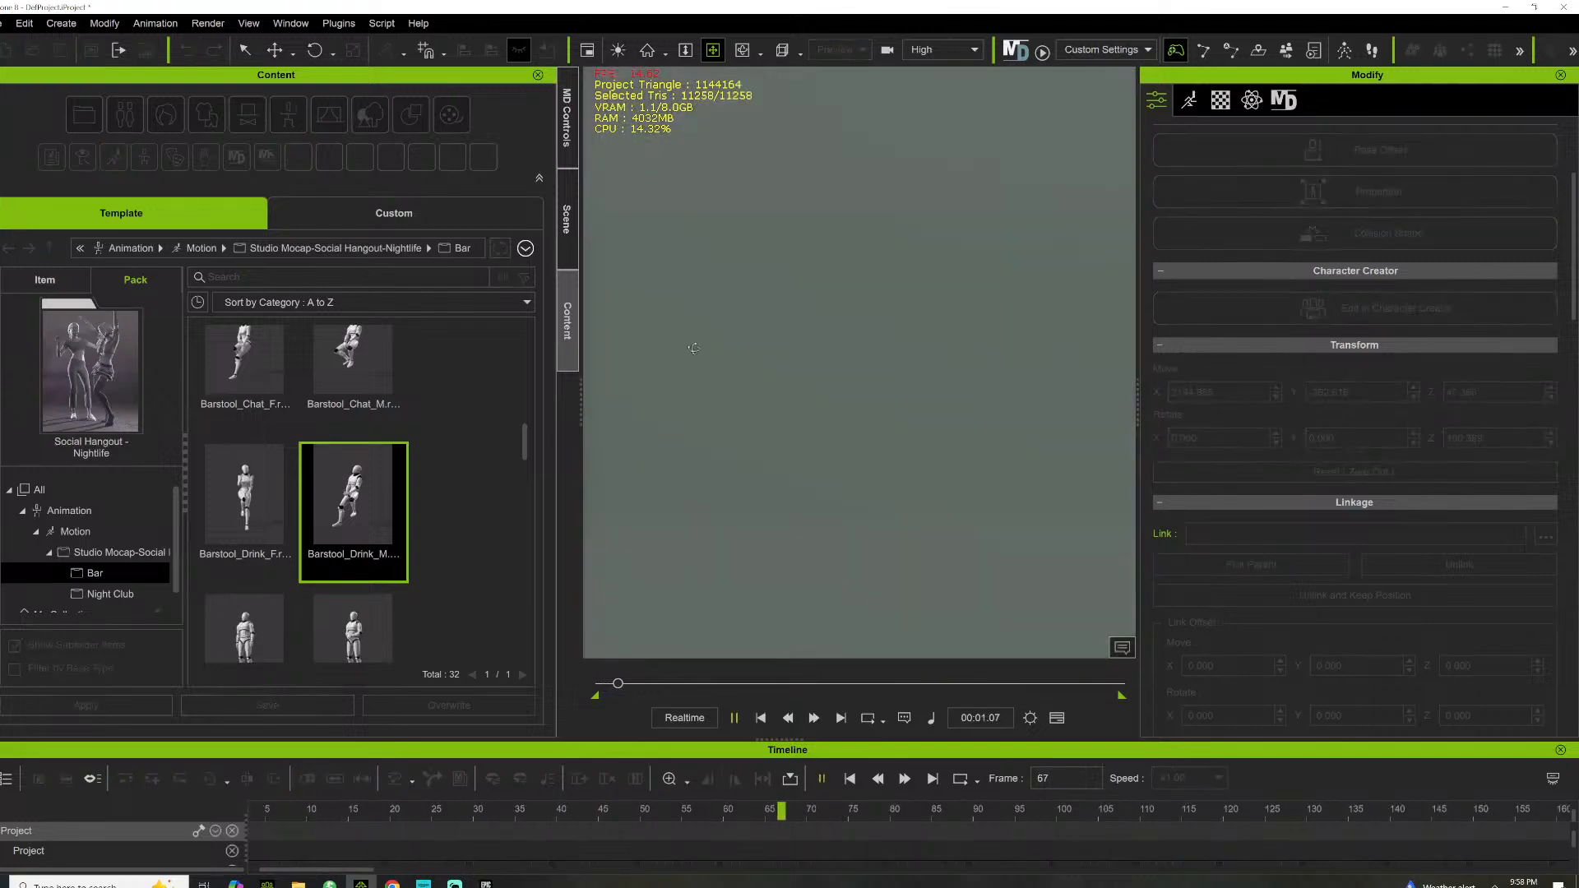
{"action": "right_click_drag", "start_coordinate": [837, 340], "coordinate": [861, 406]}
{"action": "scroll", "coordinate": [853, 346], "scroll_direction": "down", "scroll_amount": 2}
{"action": "scroll", "coordinate": [777, 359], "scroll_direction": "up", "scroll_amount": 3}
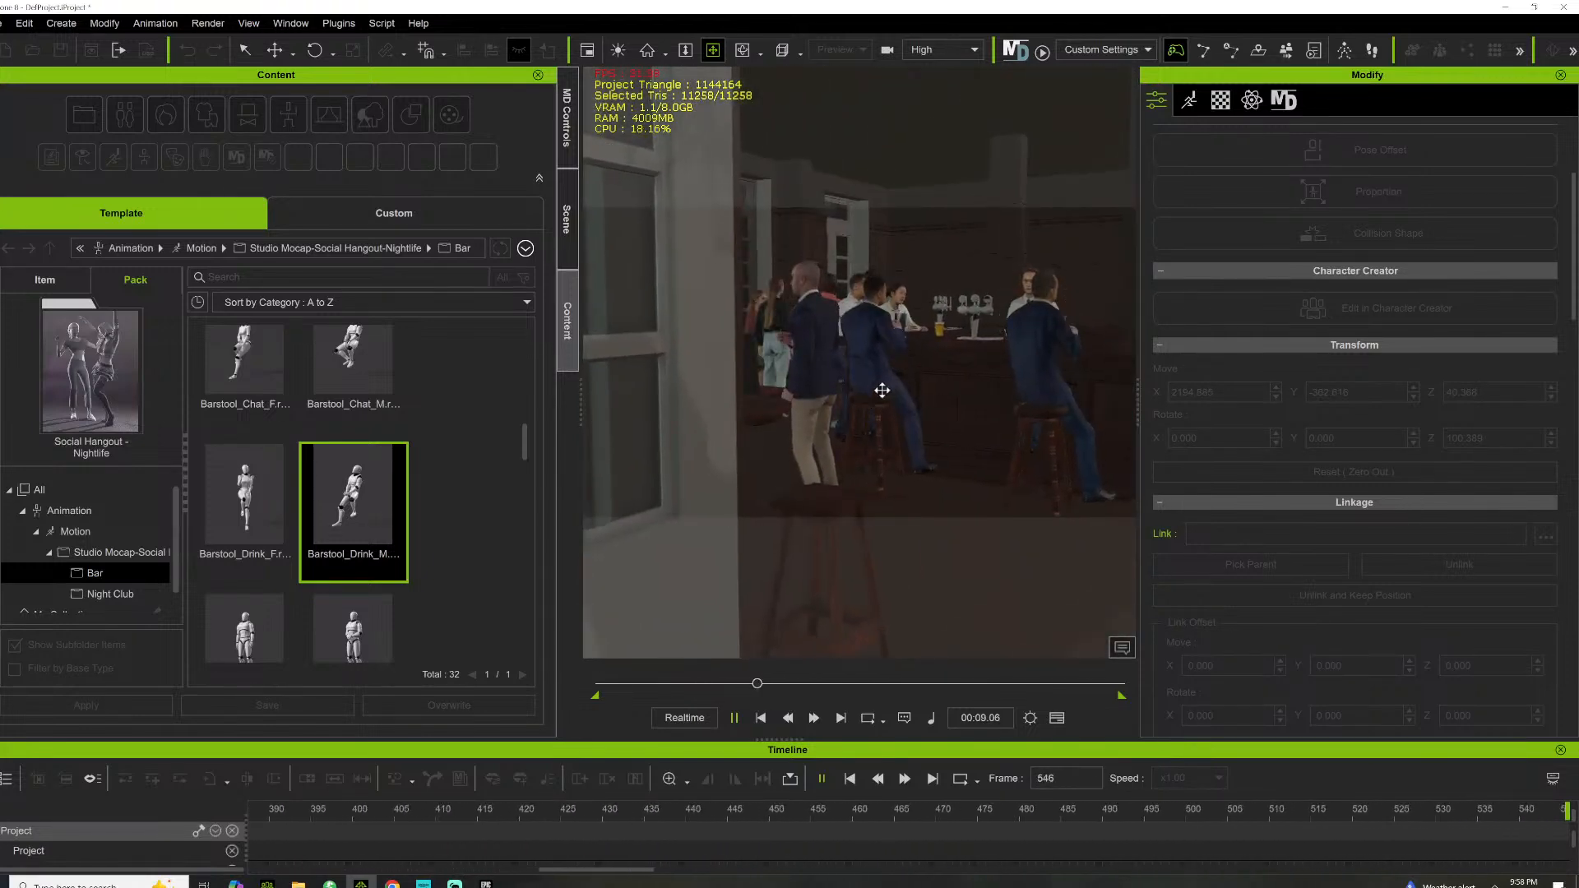
{"action": "key", "text": "space"}
{"action": "scroll", "coordinate": [895, 374], "scroll_direction": "up", "scroll_amount": 2}
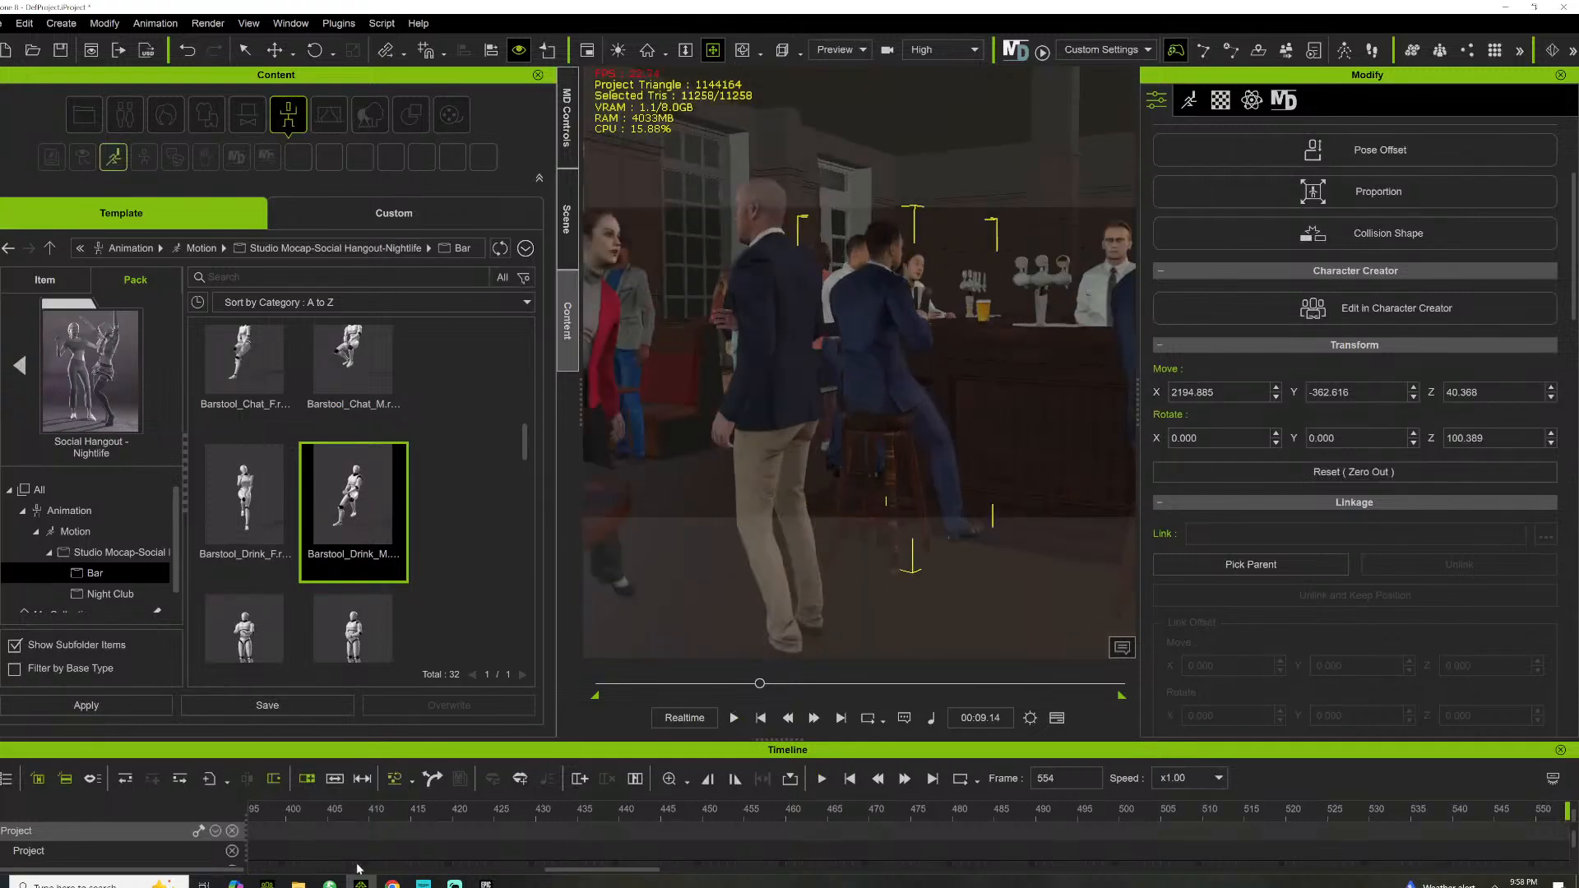
Enlarge the timeline to show the seated man's tracks, and fit the whole project range in it
{"action": "scroll", "coordinate": [357, 869], "scroll_direction": "down", "scroll_amount": 1}
{"action": "left_click", "coordinate": [254, 859]}
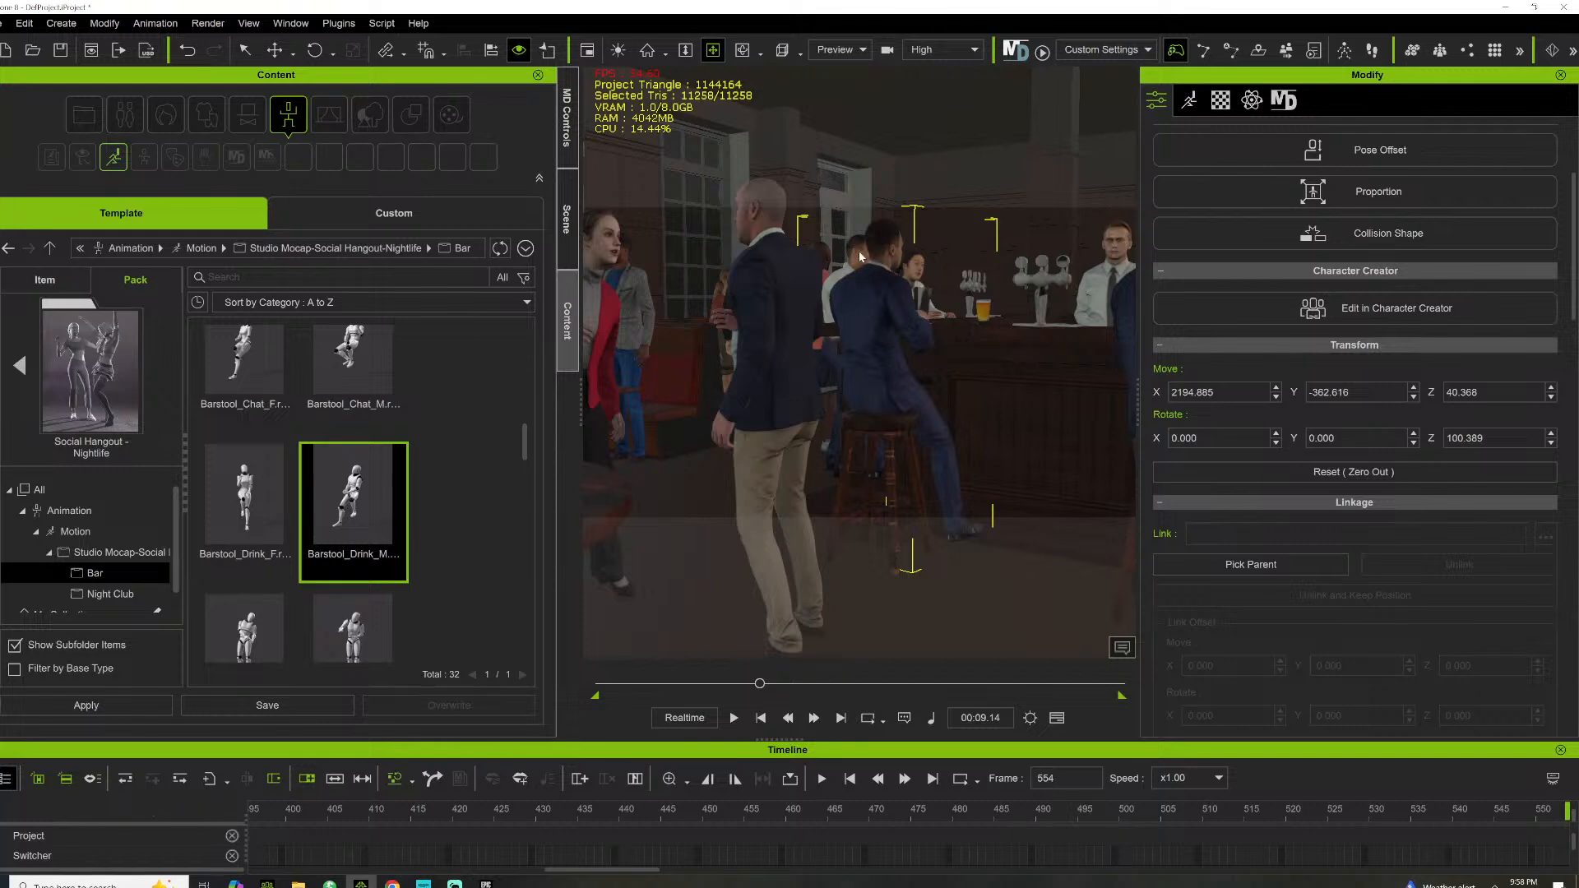
{"action": "left_click", "coordinate": [779, 749]}
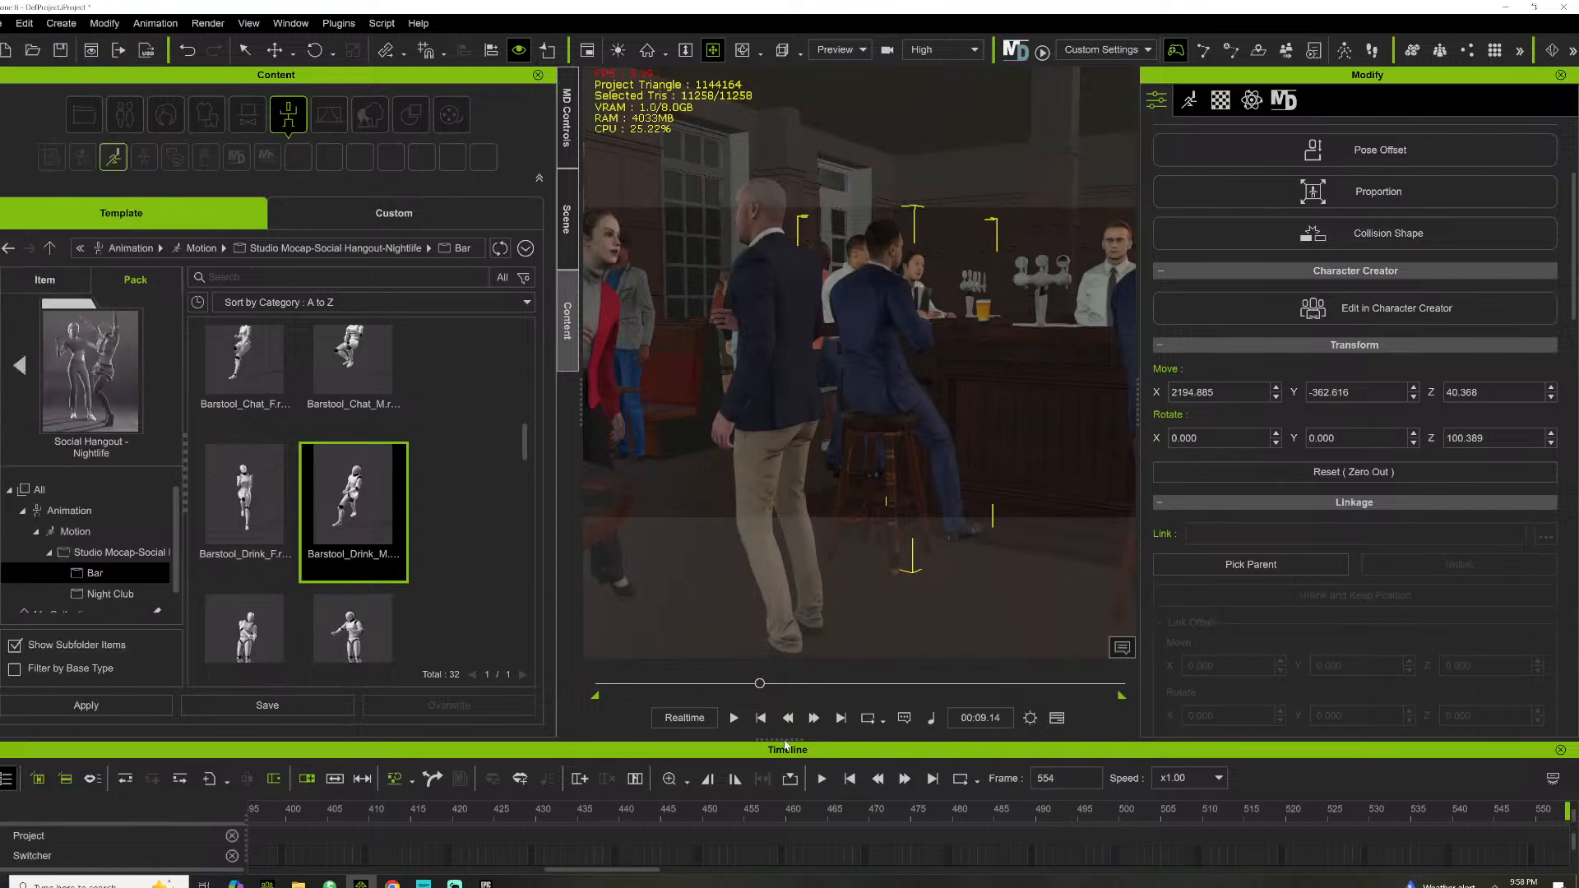
{"action": "left_click_drag", "start_coordinate": [775, 737], "coordinate": [774, 370]}
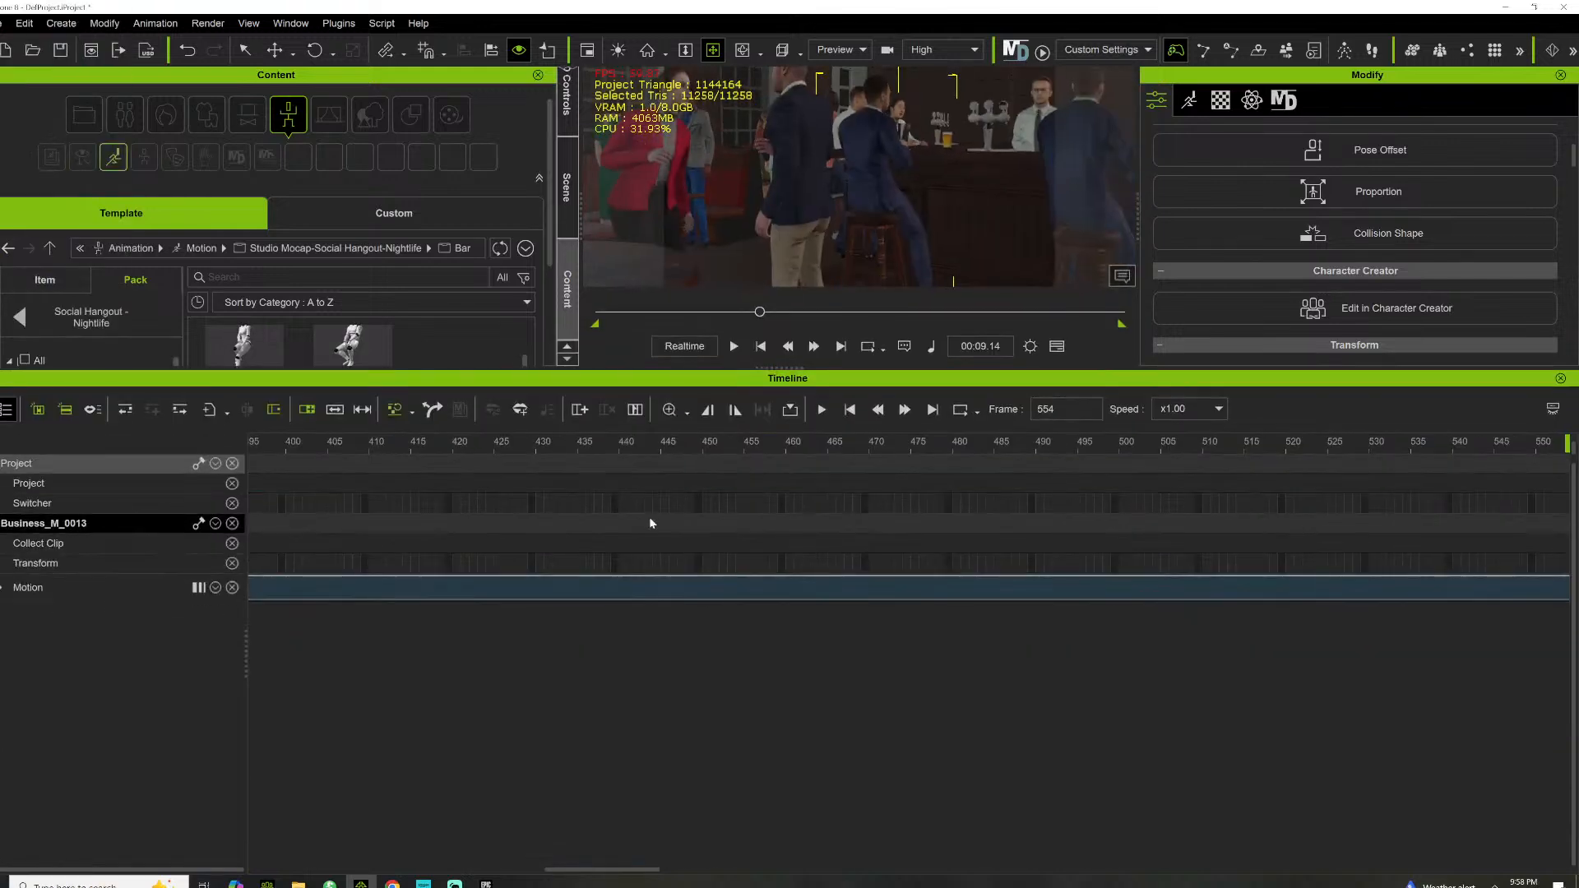
{"action": "left_click", "coordinate": [670, 413]}
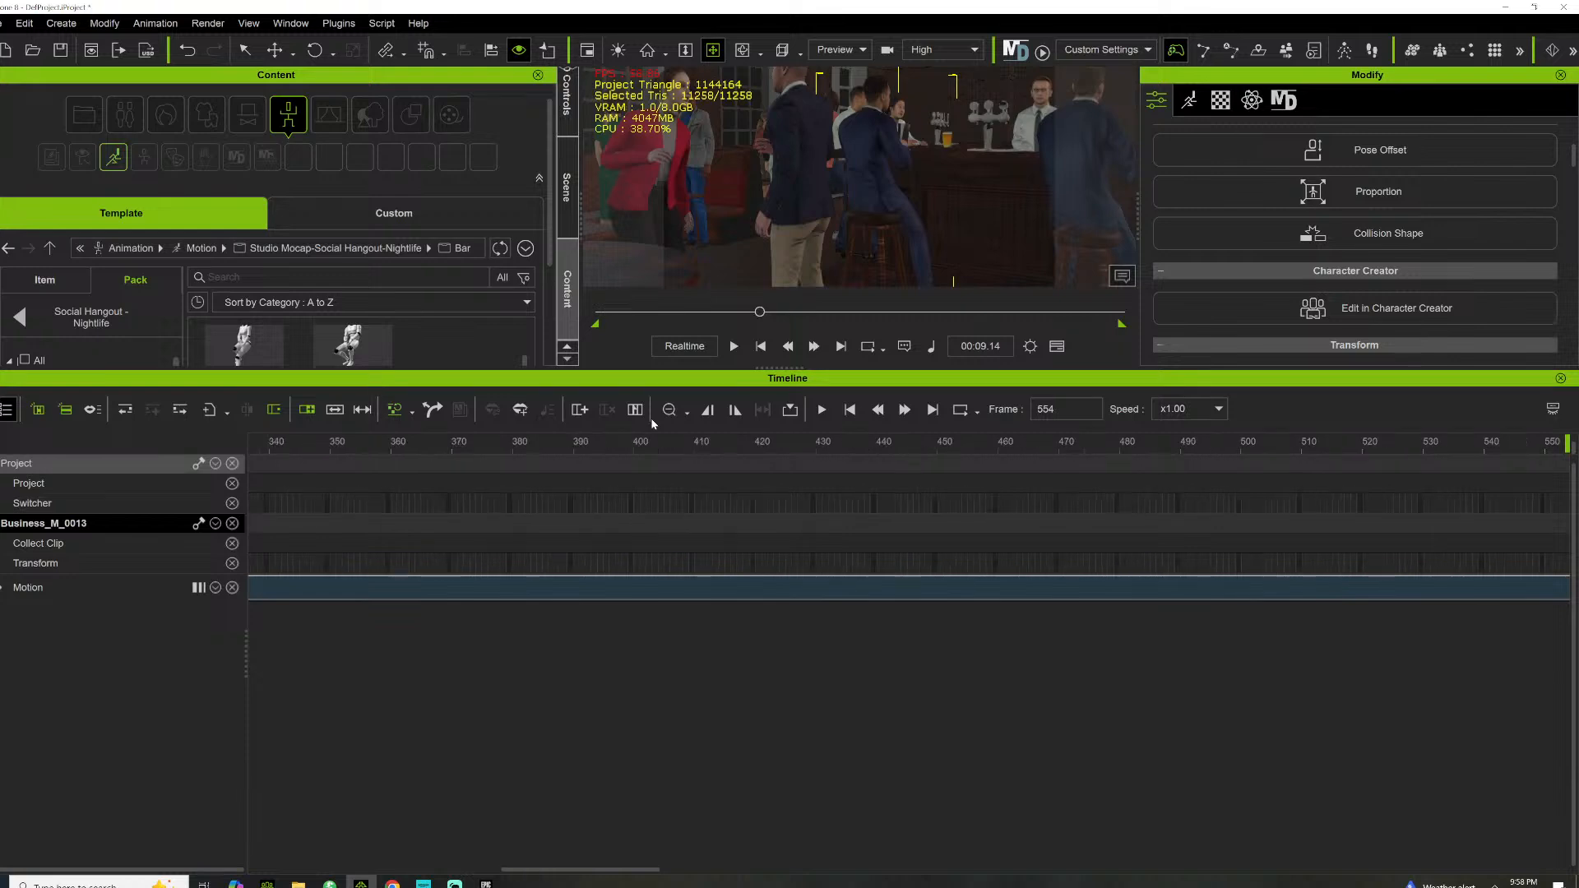
{"action": "left_click", "coordinate": [650, 418]}
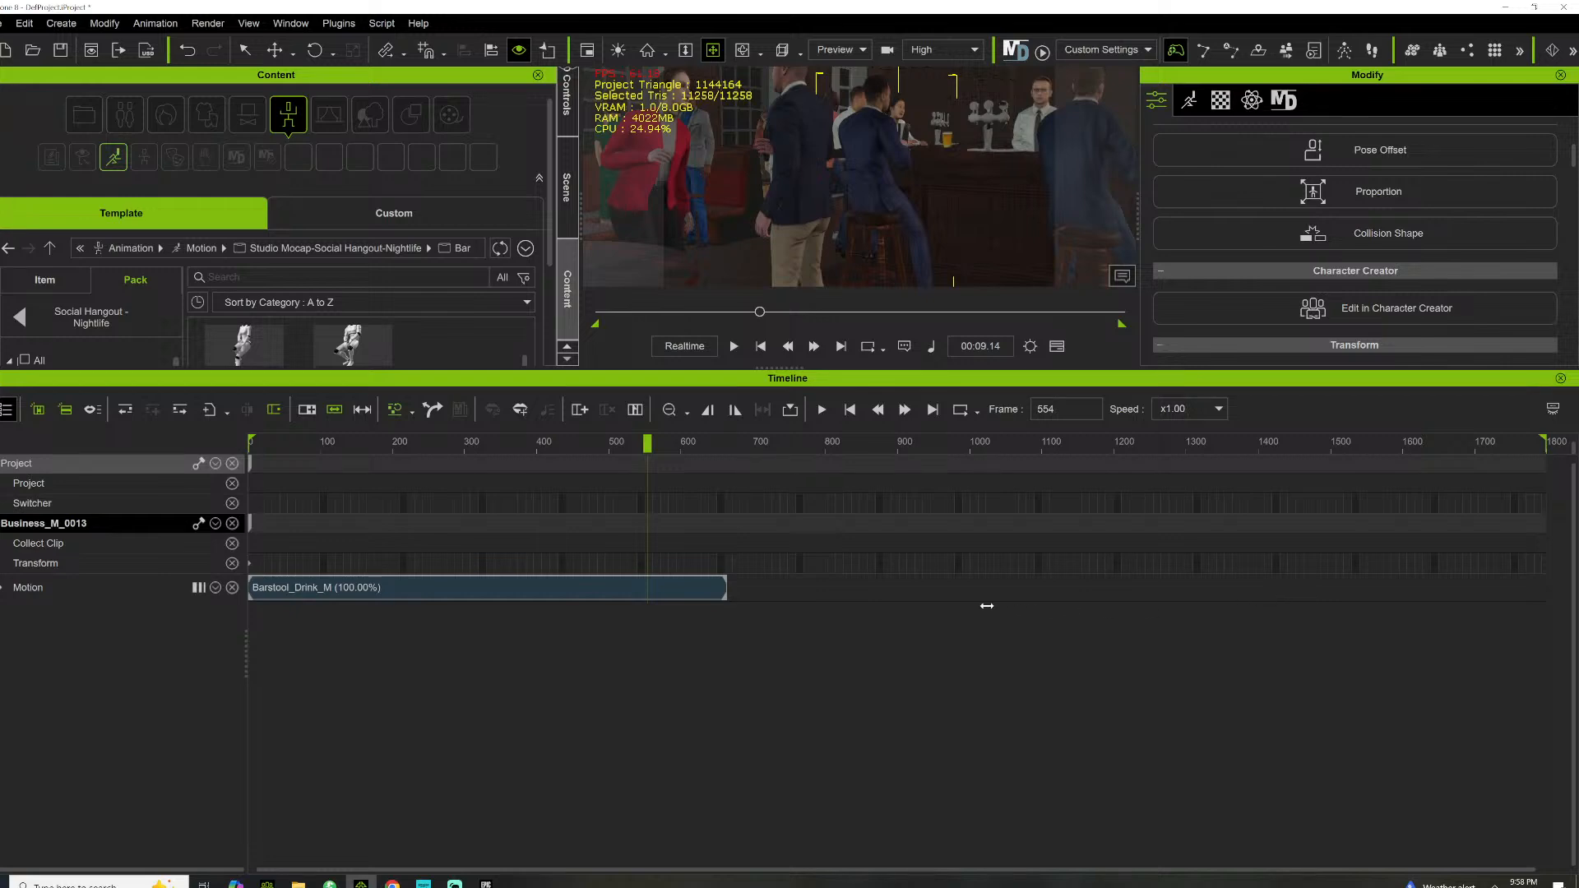
Slow the seated man's Barstool_Drink_M clip to 62.90% speed and loop it to the project's end at frame 1800
{"action": "left_click_drag", "start_coordinate": [987, 606], "coordinate": [1008, 596]}
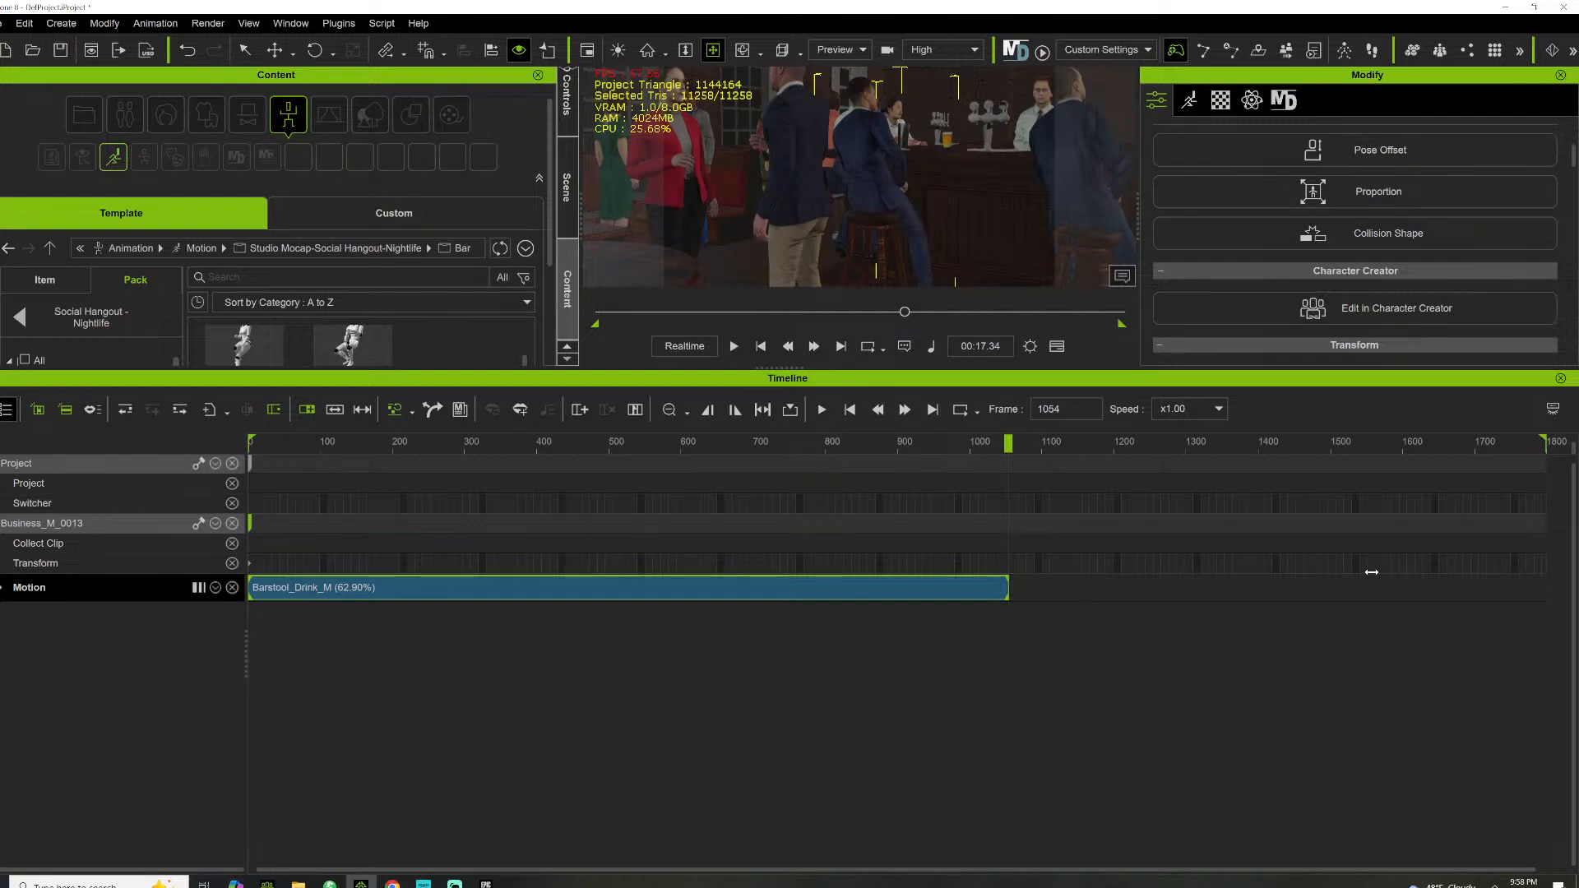
{"action": "left_click_drag", "start_coordinate": [1371, 572], "coordinate": [1407, 581]}
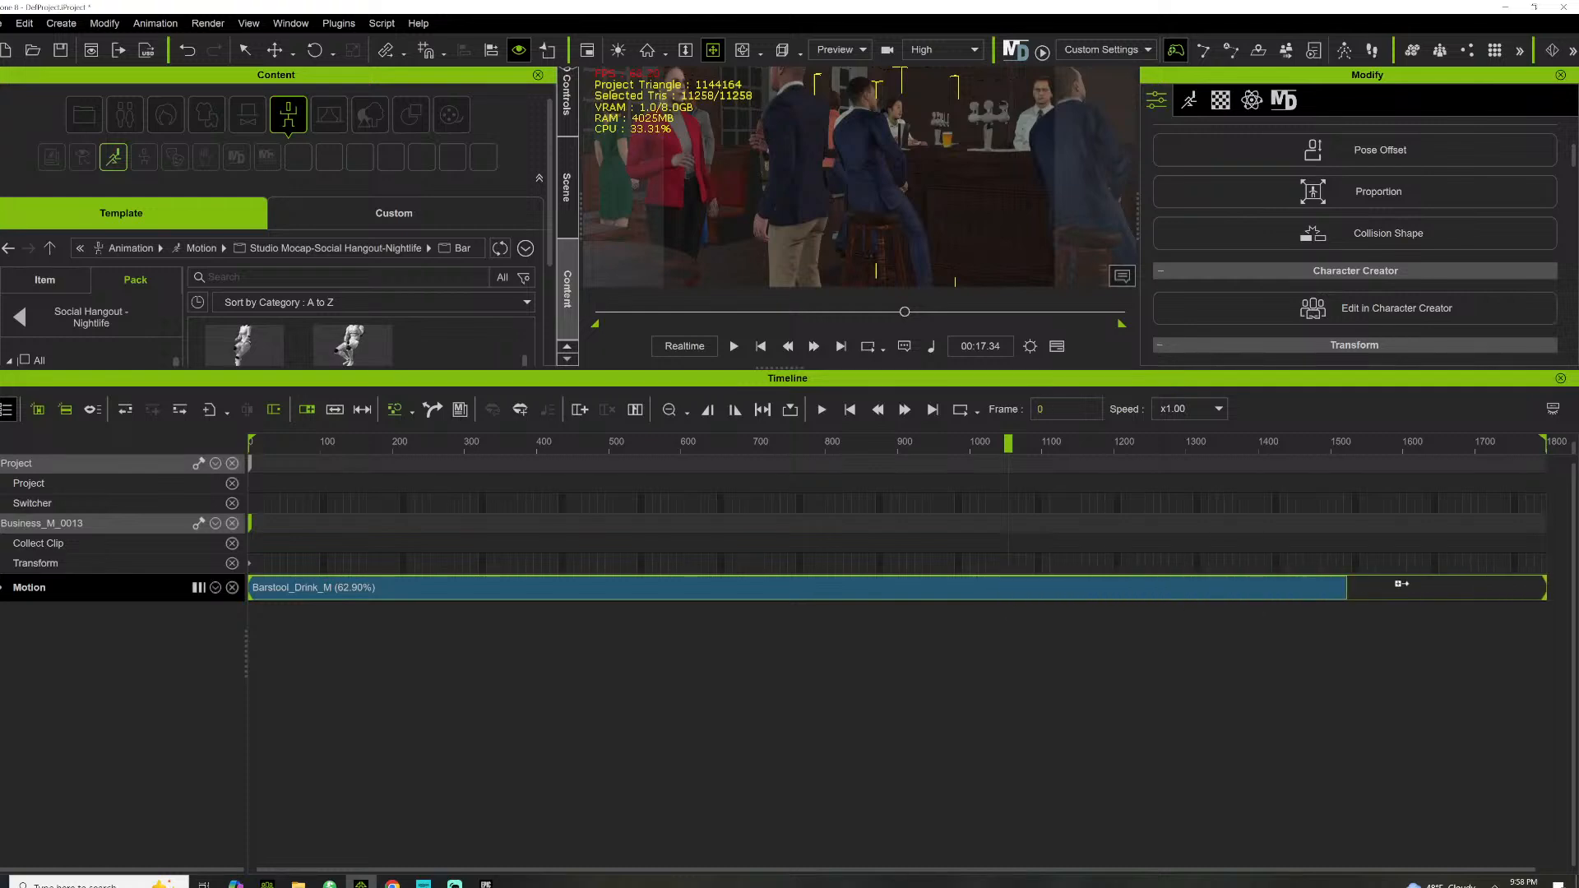
{"action": "left_click", "coordinate": [736, 444]}
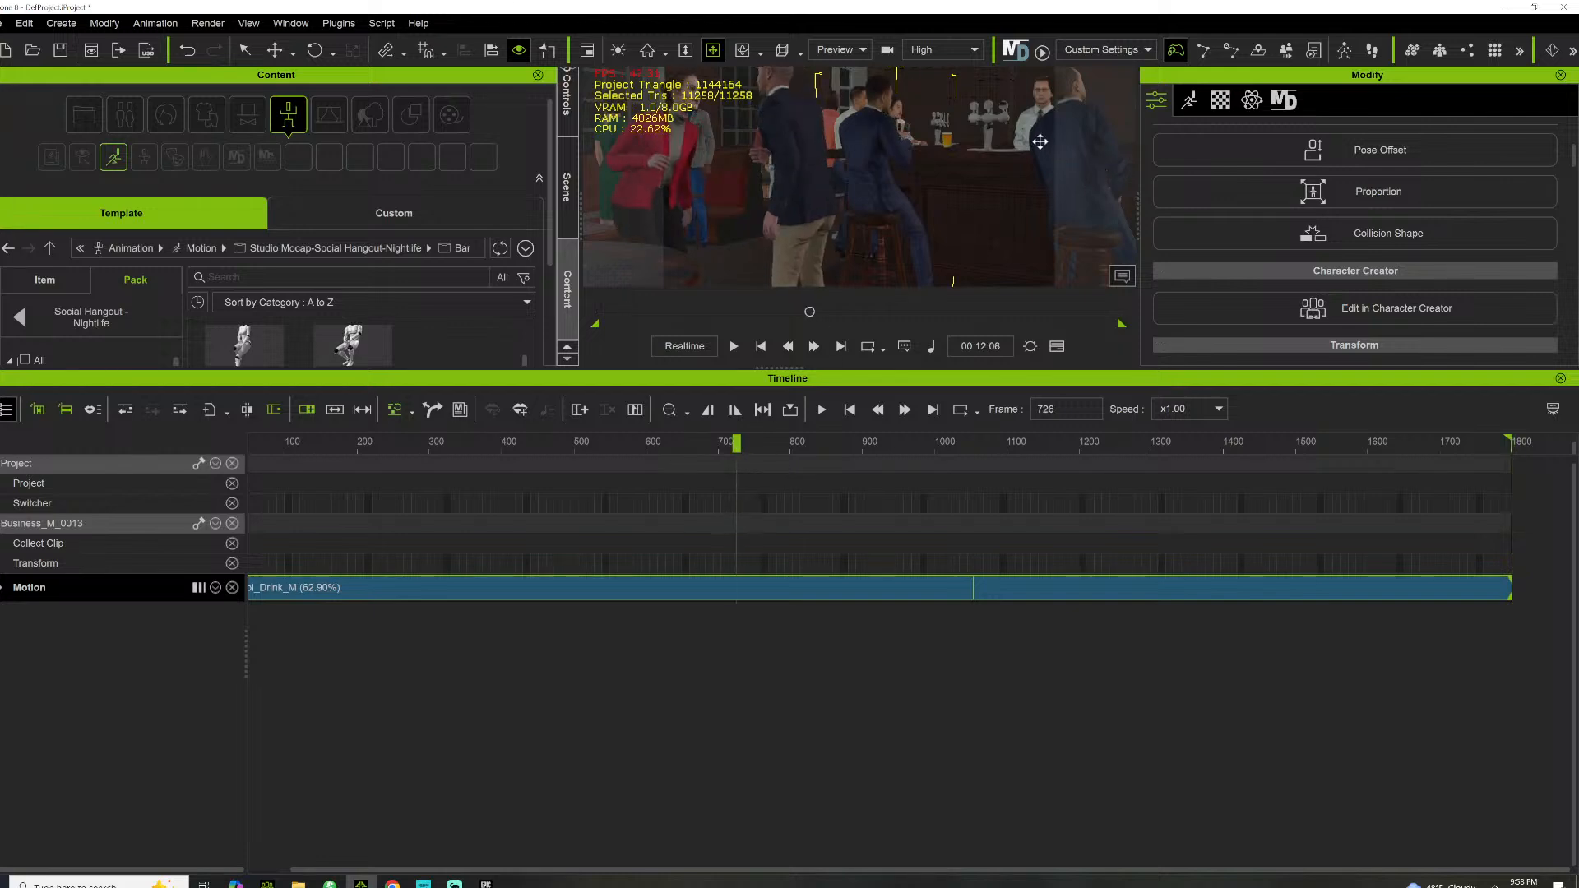
Loop the other seated man's drinking clip to frame 1800 at 100% speed, and play back the scene from about frame 200
{"action": "left_click", "coordinate": [1008, 149]}
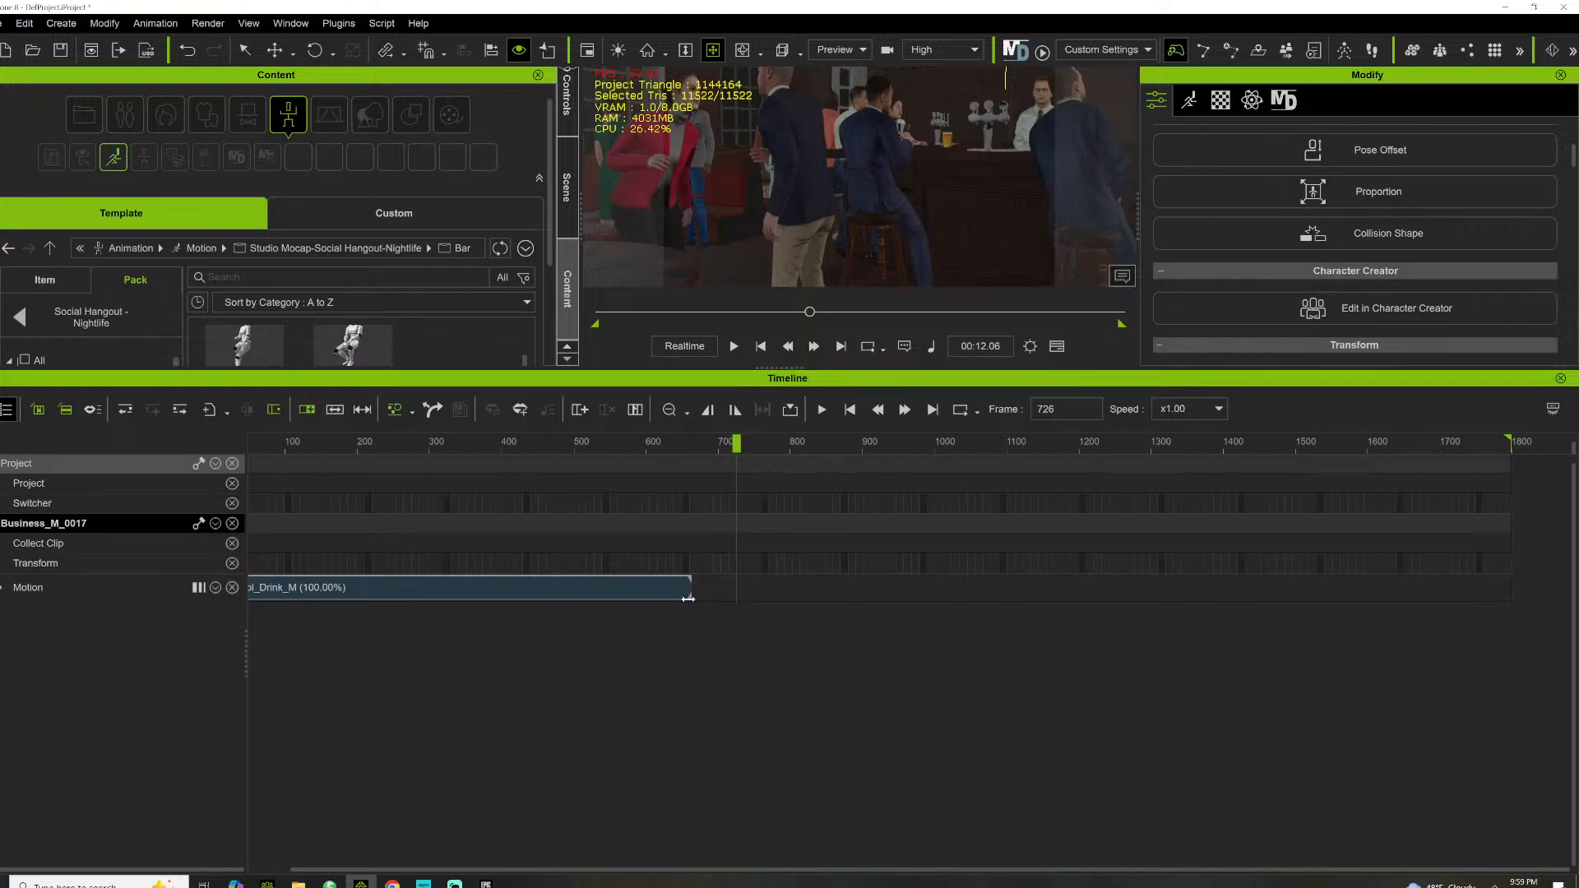
{"action": "left_click_drag", "start_coordinate": [706, 599], "coordinate": [1510, 588]}
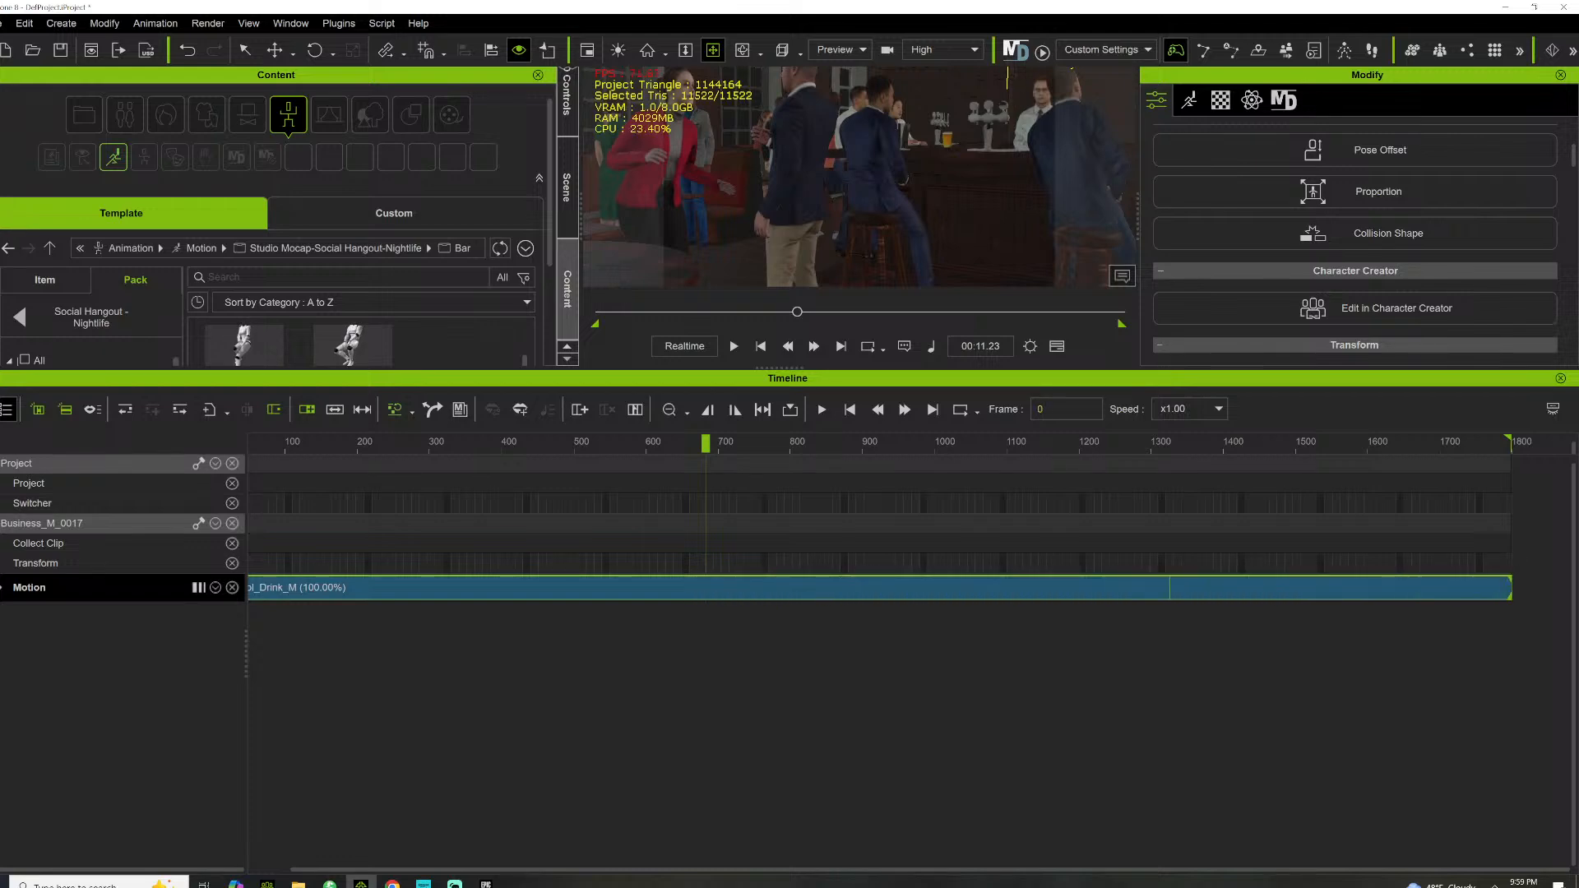
{"action": "left_click", "coordinate": [361, 444]}
{"action": "key", "text": "space"}
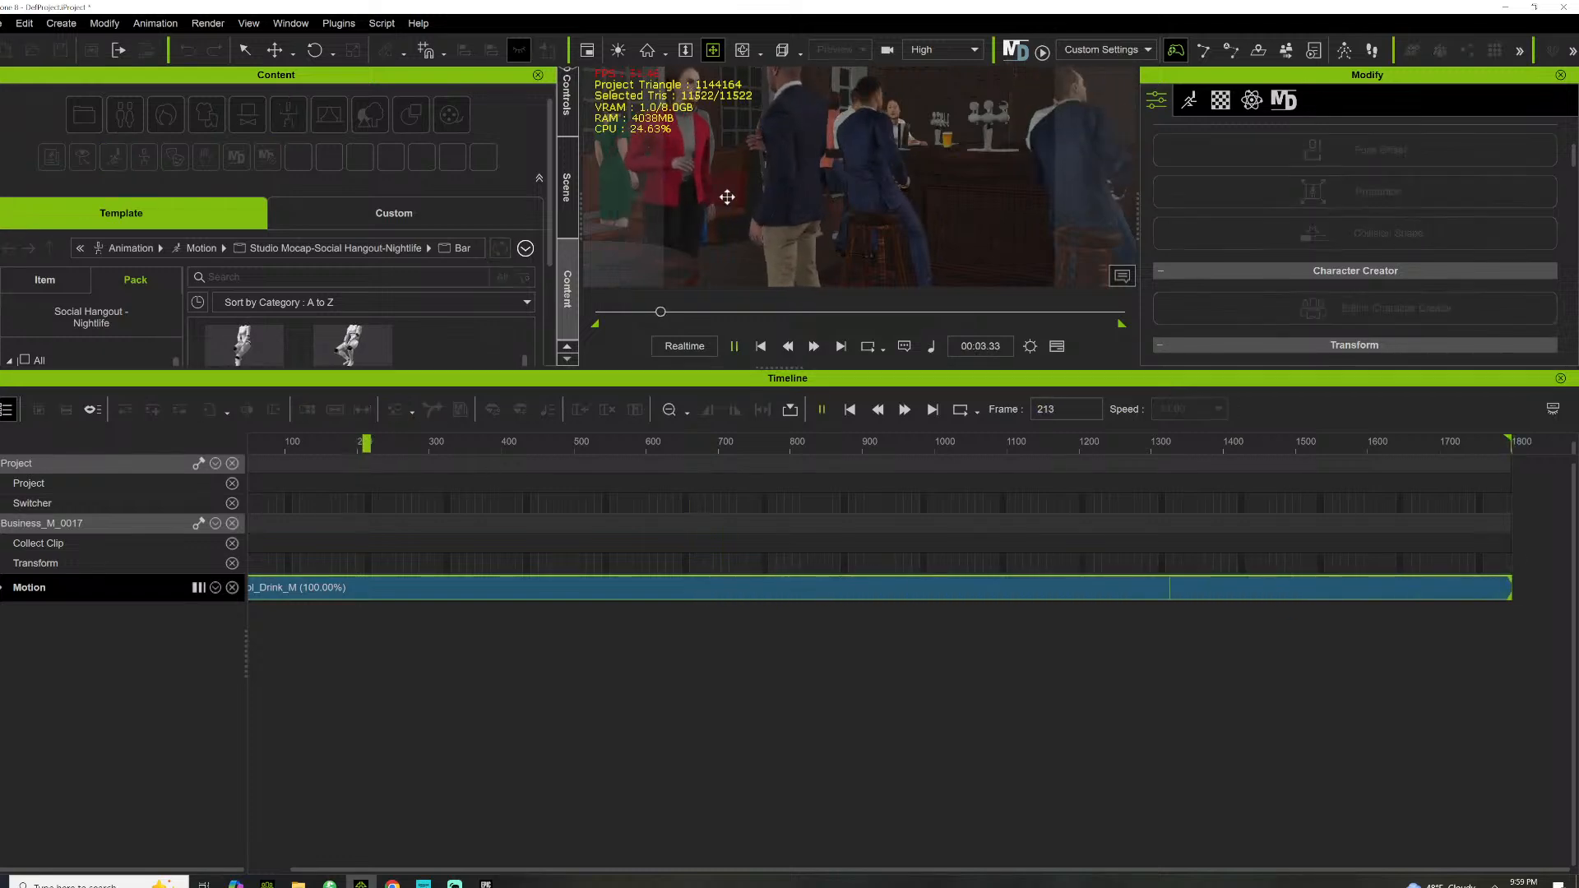
{"action": "scroll", "coordinate": [727, 197], "scroll_direction": "down", "scroll_amount": 3}
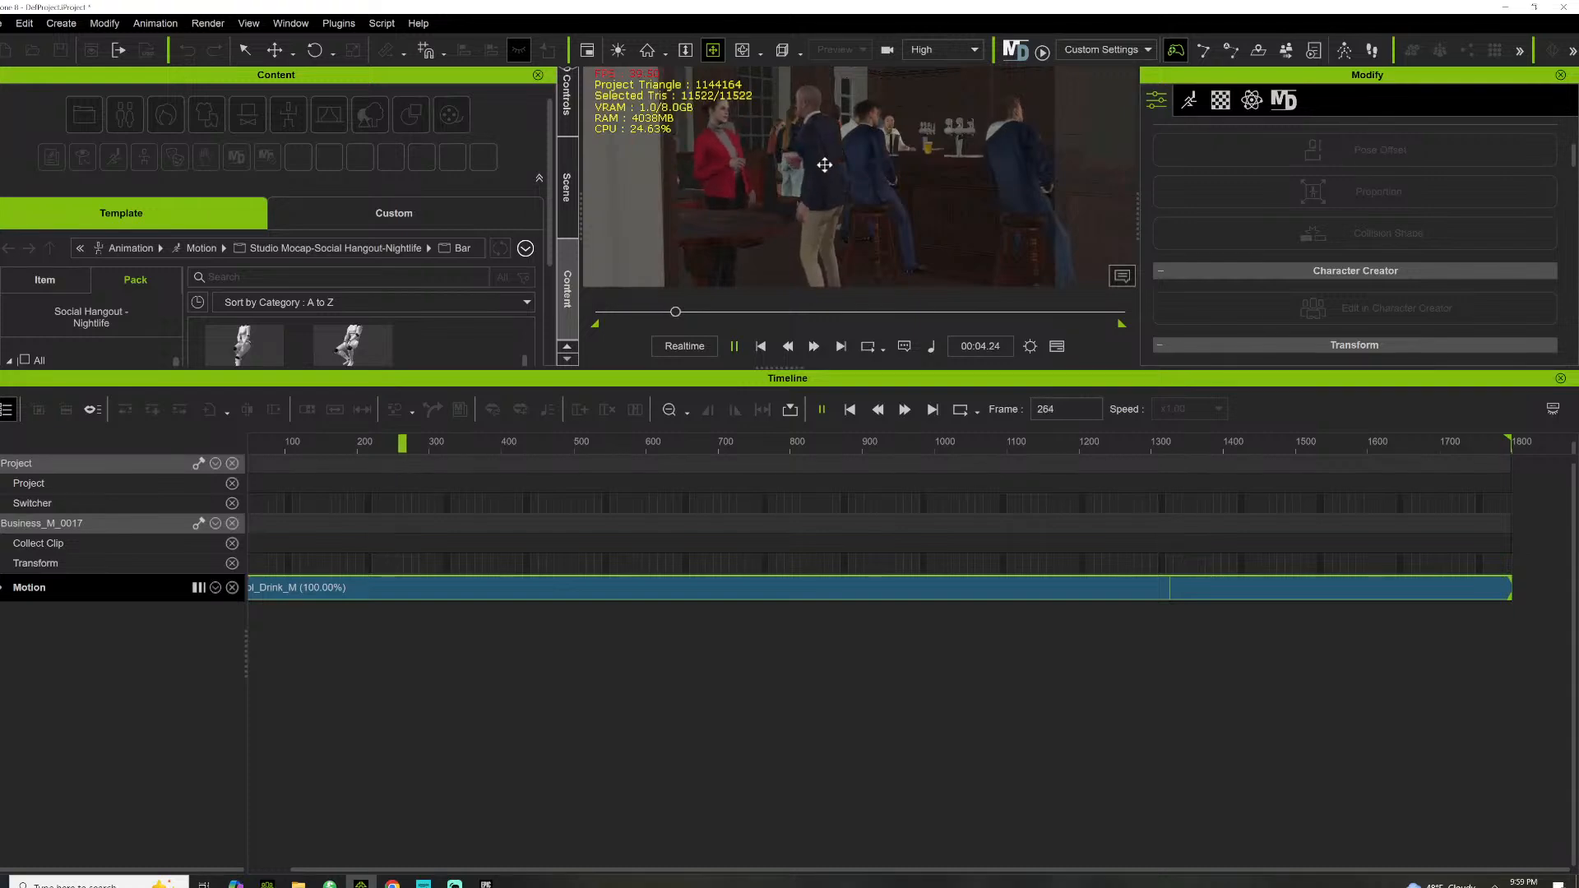
{"action": "key", "text": "space"}
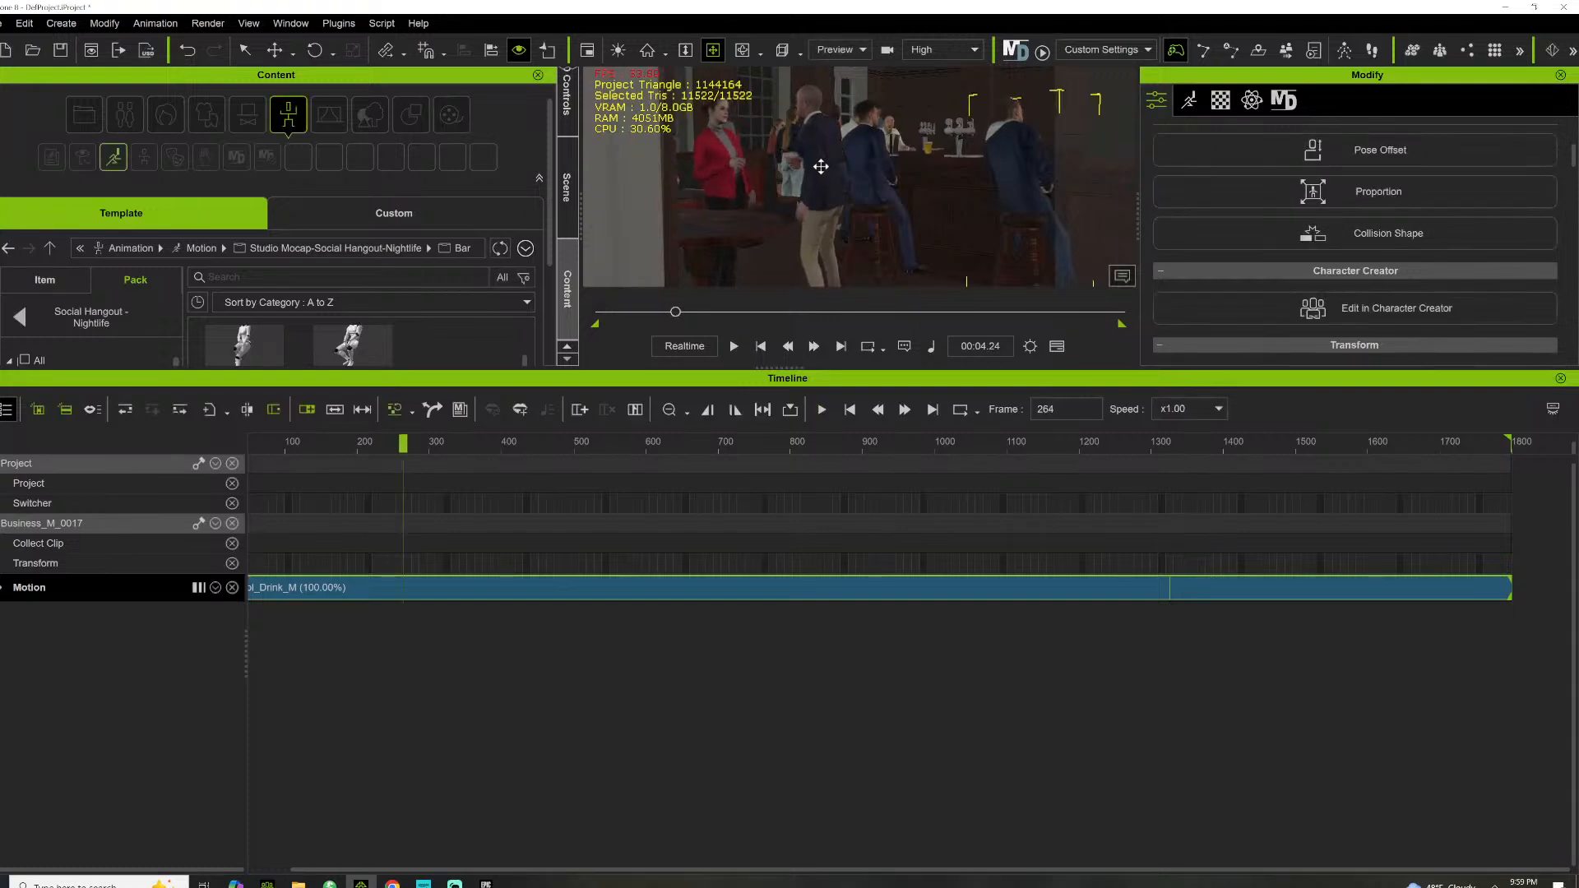
Select the standing man in the dark jacket and beige trousers, and play back the scene to review his motion
{"action": "left_click", "coordinate": [822, 153]}
{"action": "left_click_drag", "start_coordinate": [801, 194], "coordinate": [803, 233]}
{"action": "key", "text": "space"}
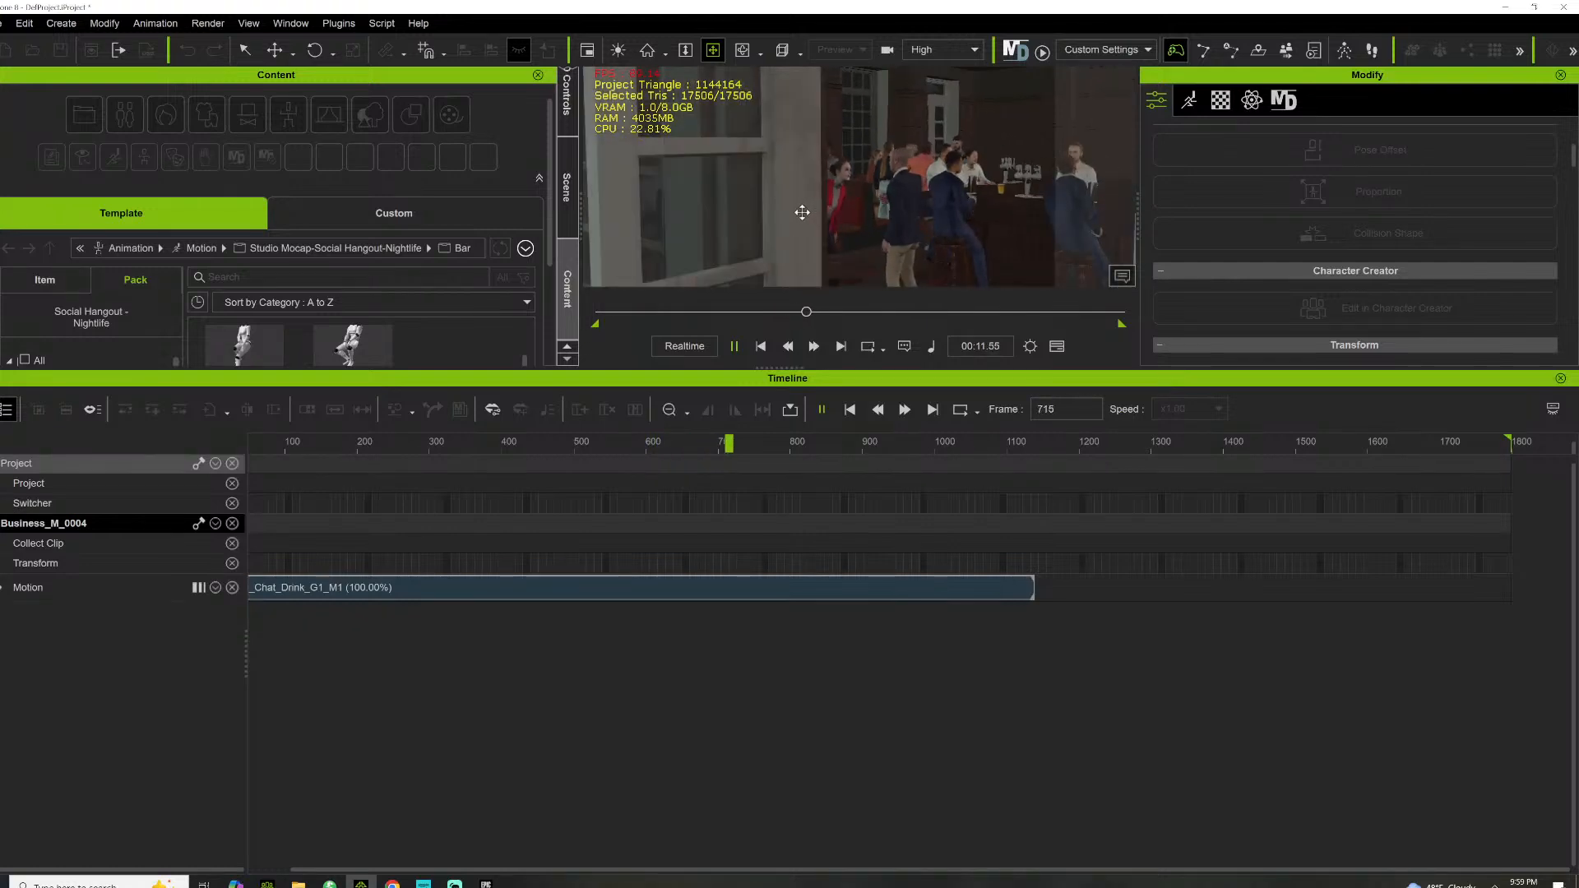
{"action": "key", "text": "space"}
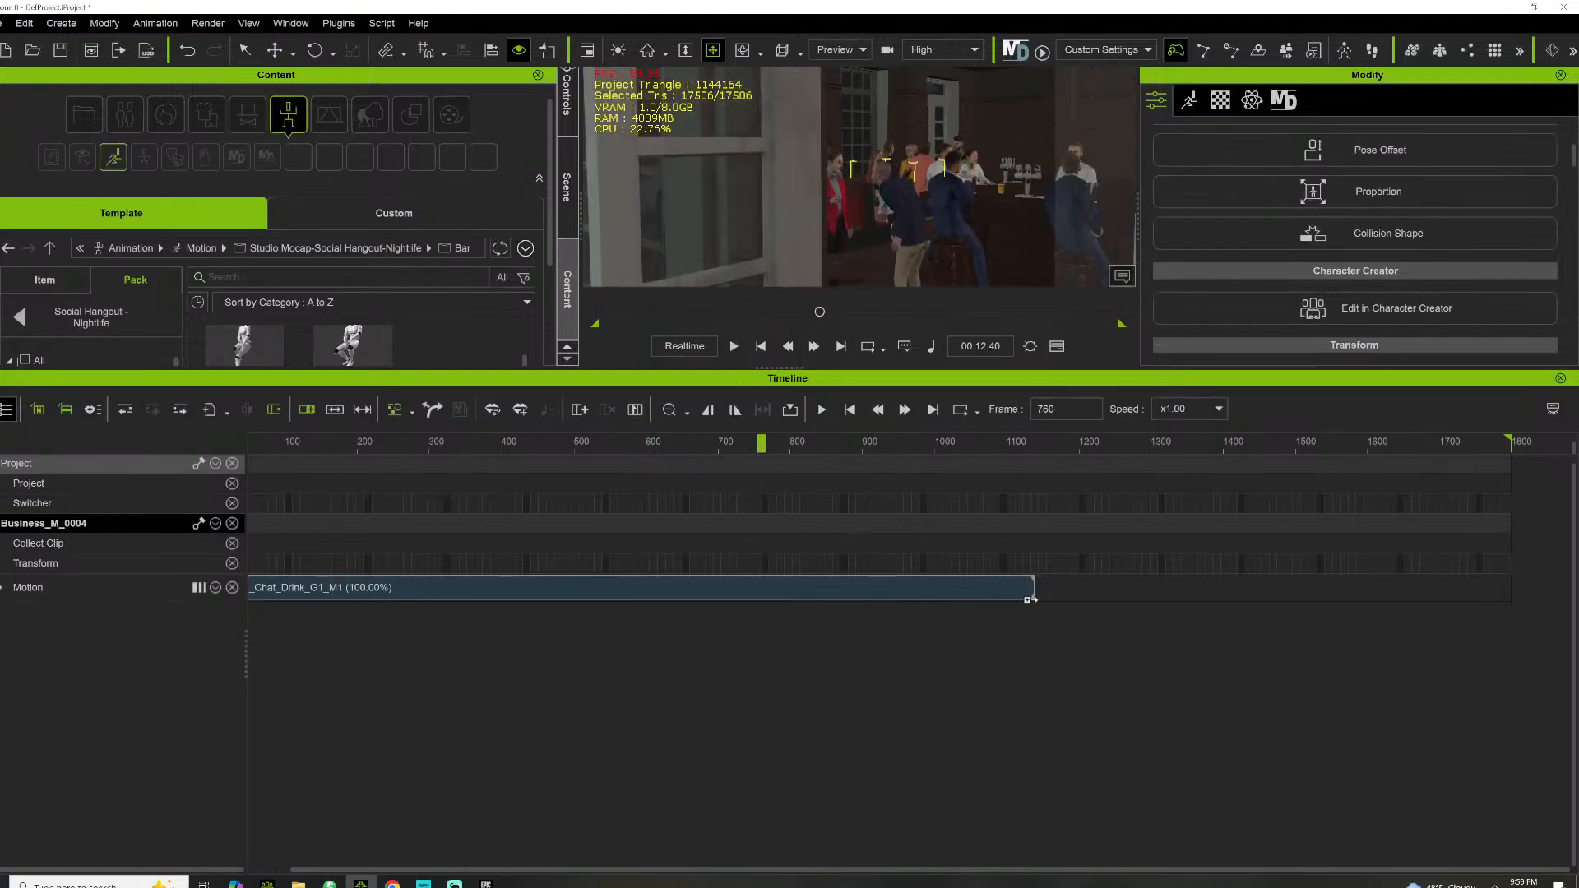
Try to extend the end of the selected man's Chat_Drink_G1_M1 motion clip, then decline unlinking it
{"action": "left_click_drag", "start_coordinate": [1031, 595], "coordinate": [1148, 587]}
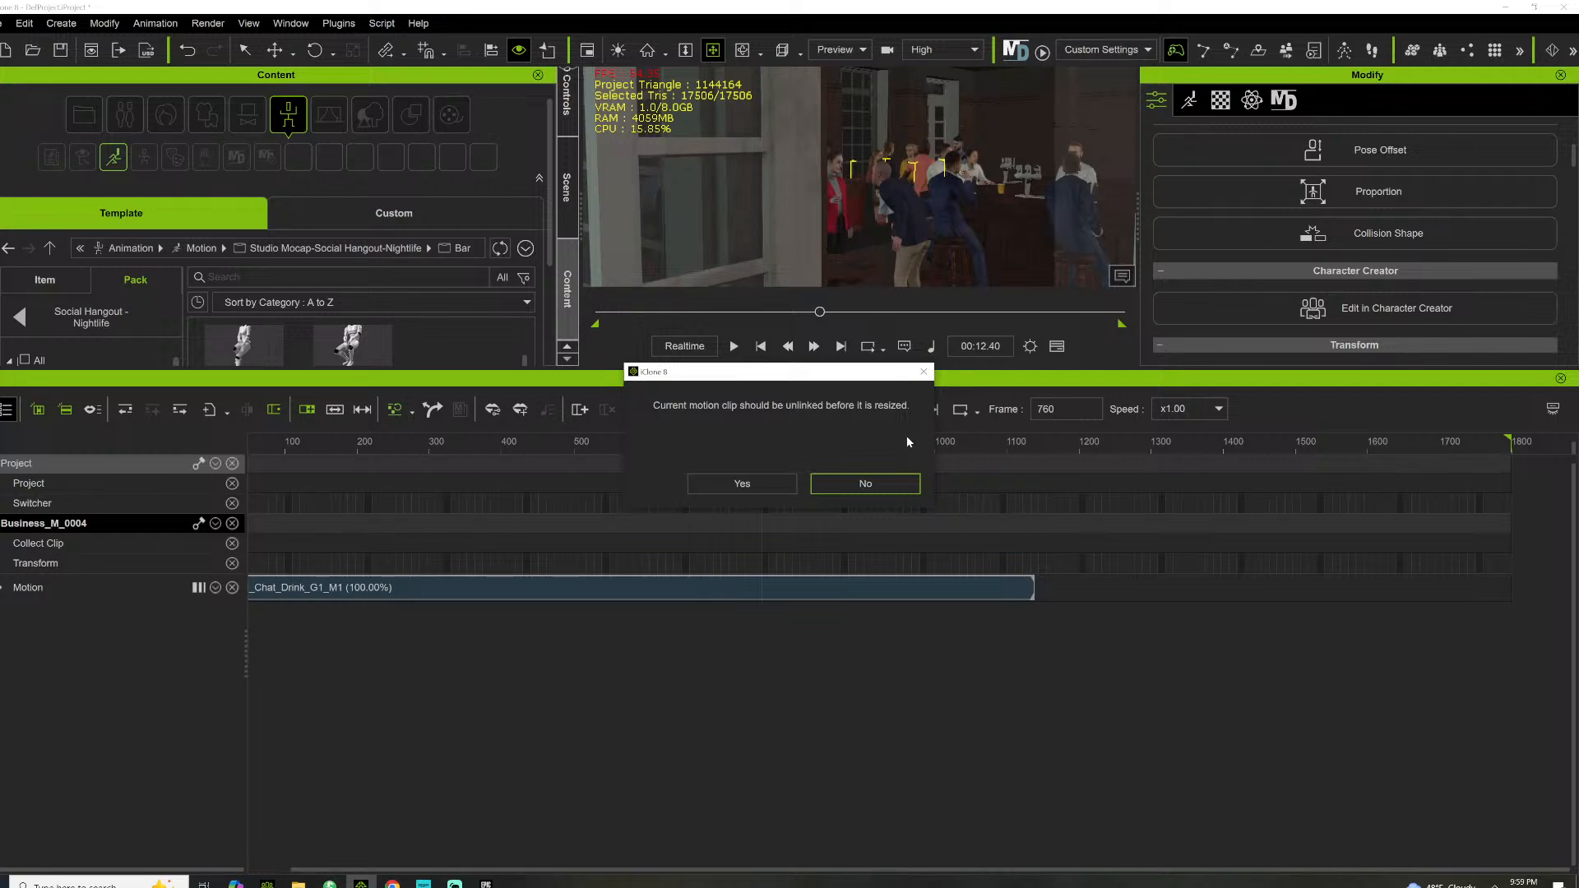
{"action": "left_click", "coordinate": [923, 372]}
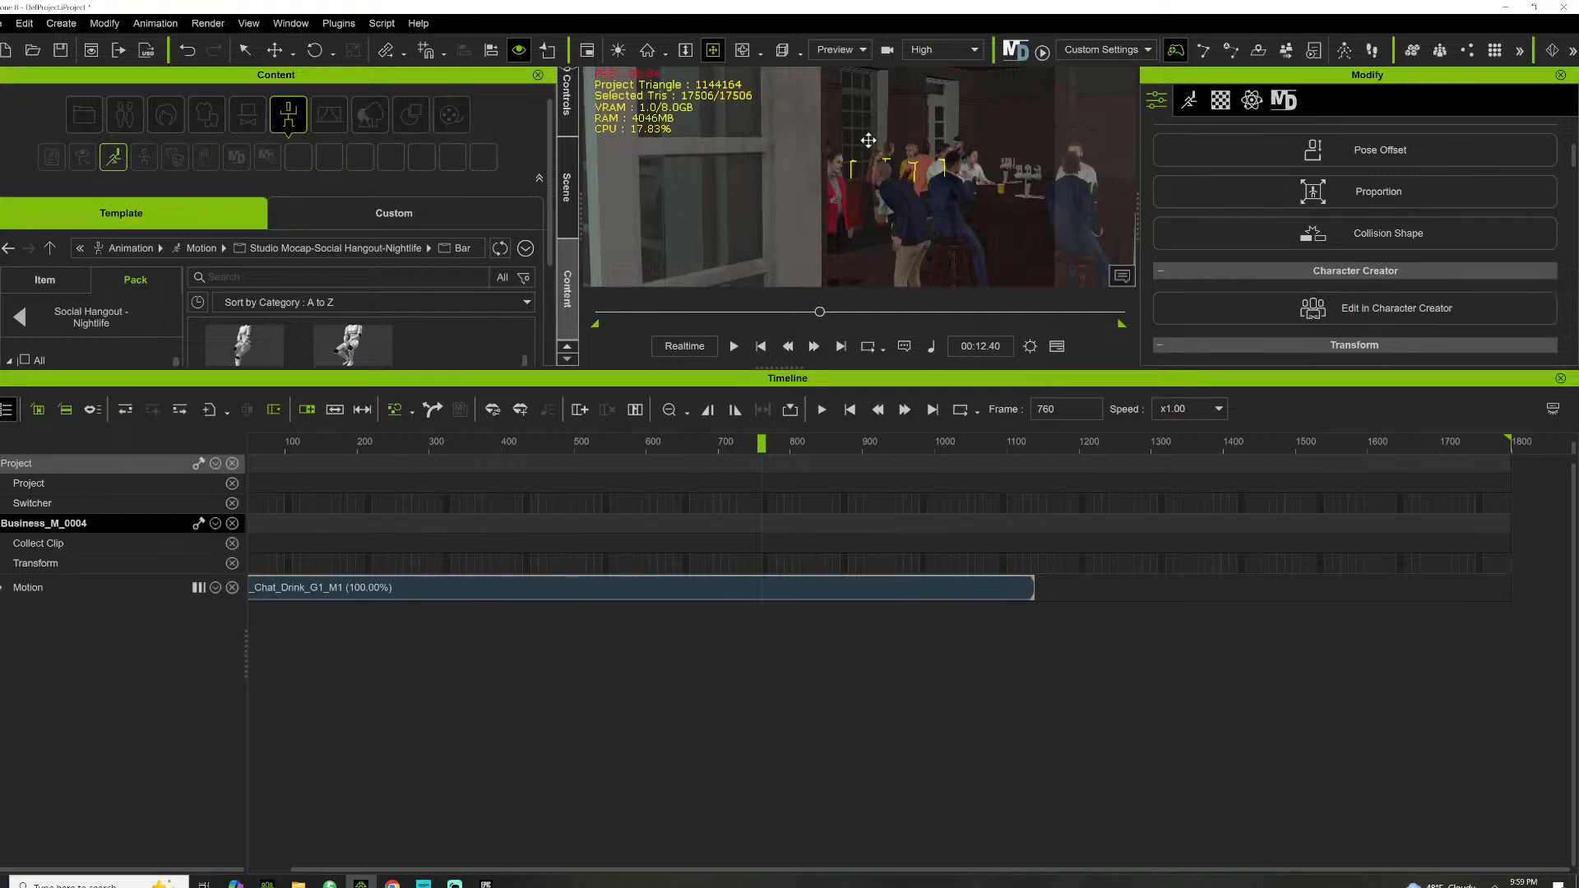
Play back the bar scene from several viewpoints, including a close view of the people around the counter, to check the crowd motions
{"action": "key", "text": "space"}
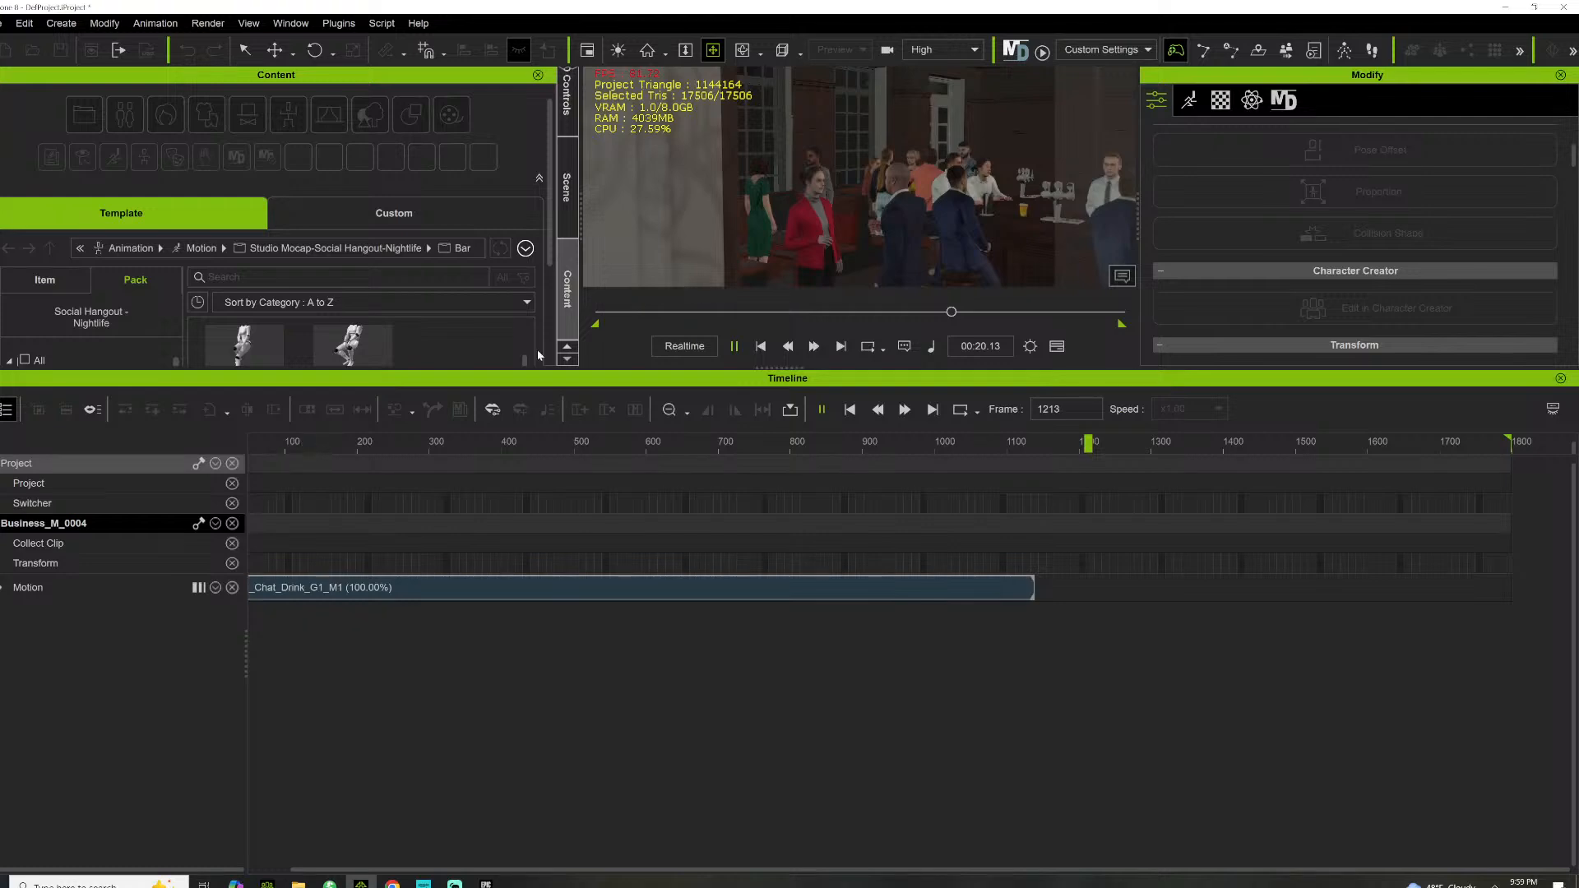
{"action": "scroll", "coordinate": [809, 153], "scroll_direction": "down", "scroll_amount": 2}
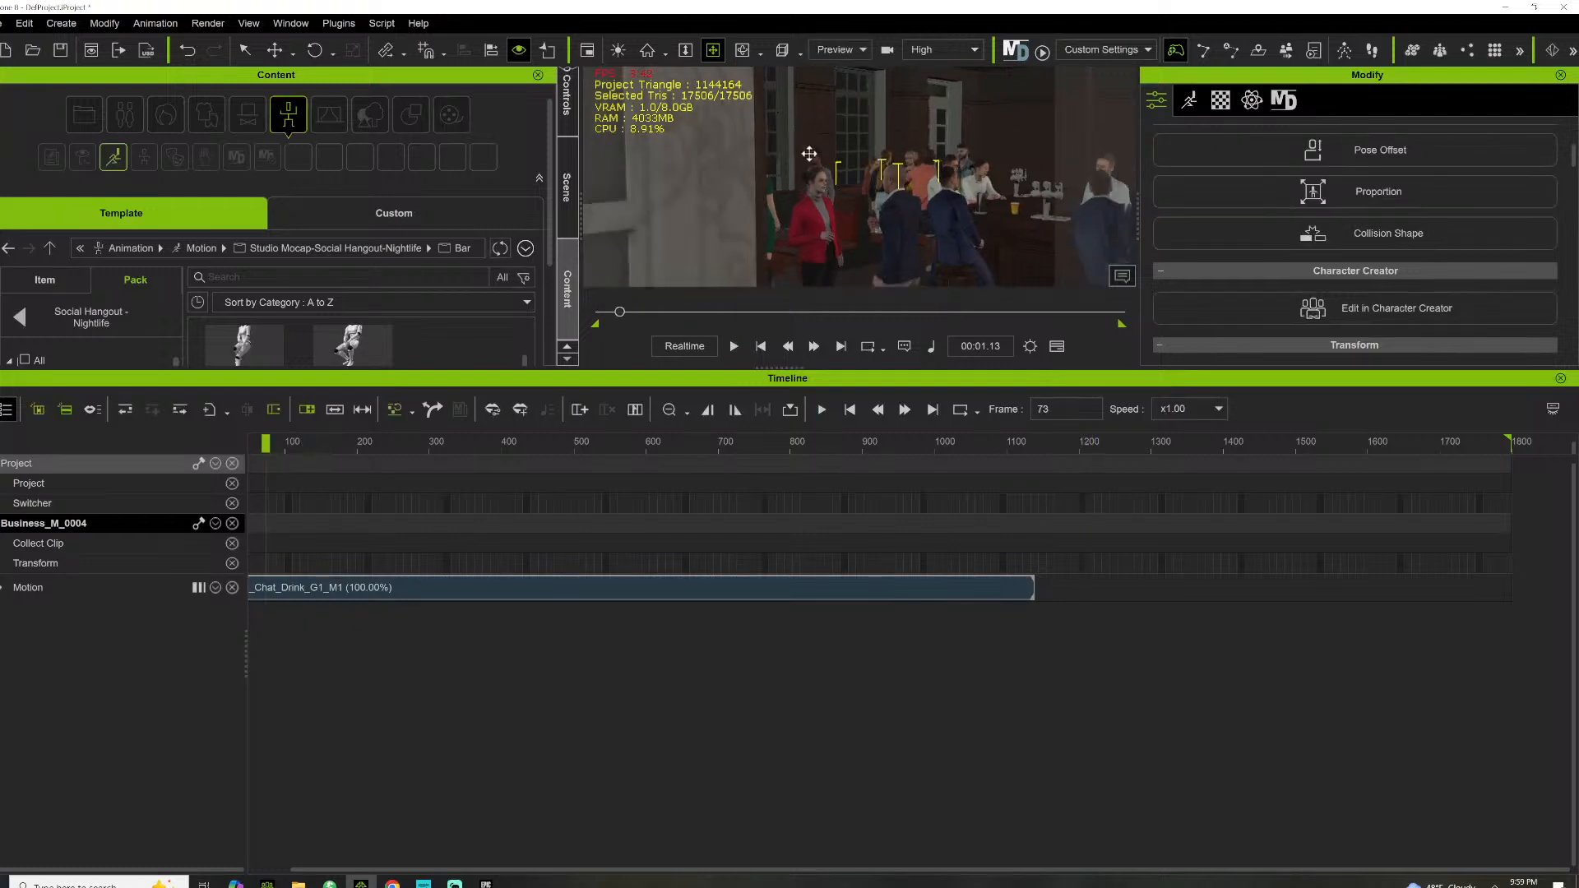
{"action": "scroll", "coordinate": [852, 190], "scroll_direction": "down", "scroll_amount": 5}
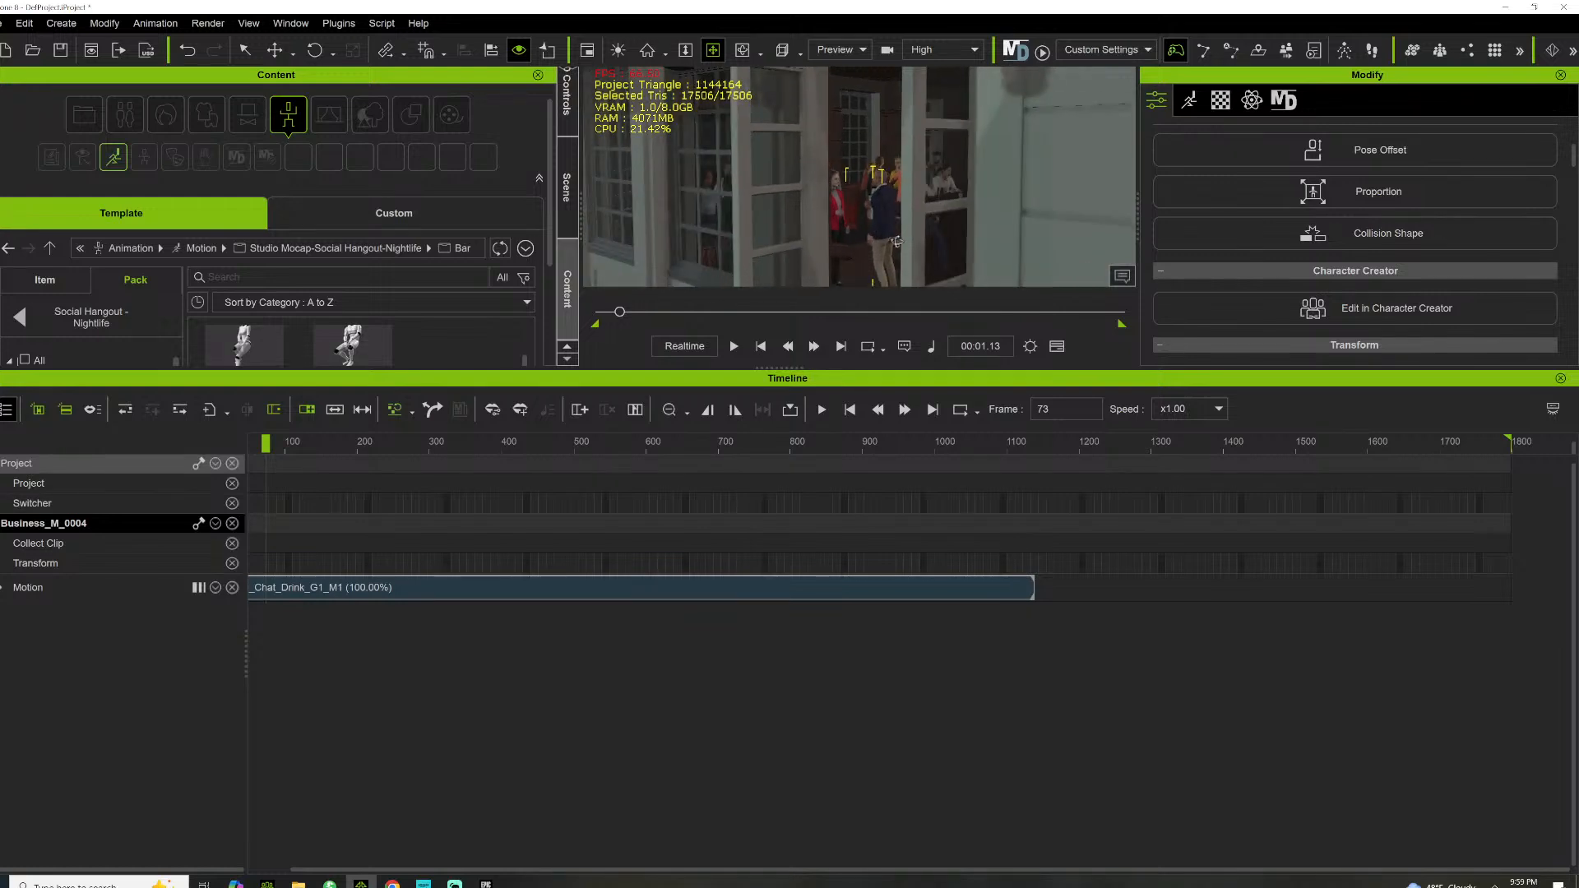
{"action": "right_click_drag", "start_coordinate": [898, 243], "coordinate": [471, 206]}
{"action": "scroll", "coordinate": [918, 231], "scroll_direction": "up", "scroll_amount": 2}
{"action": "scroll", "coordinate": [918, 231], "scroll_direction": "up", "scroll_amount": 8}
{"action": "right_click_drag", "start_coordinate": [740, 193], "coordinate": [644, 186]}
{"action": "key", "text": "space"}
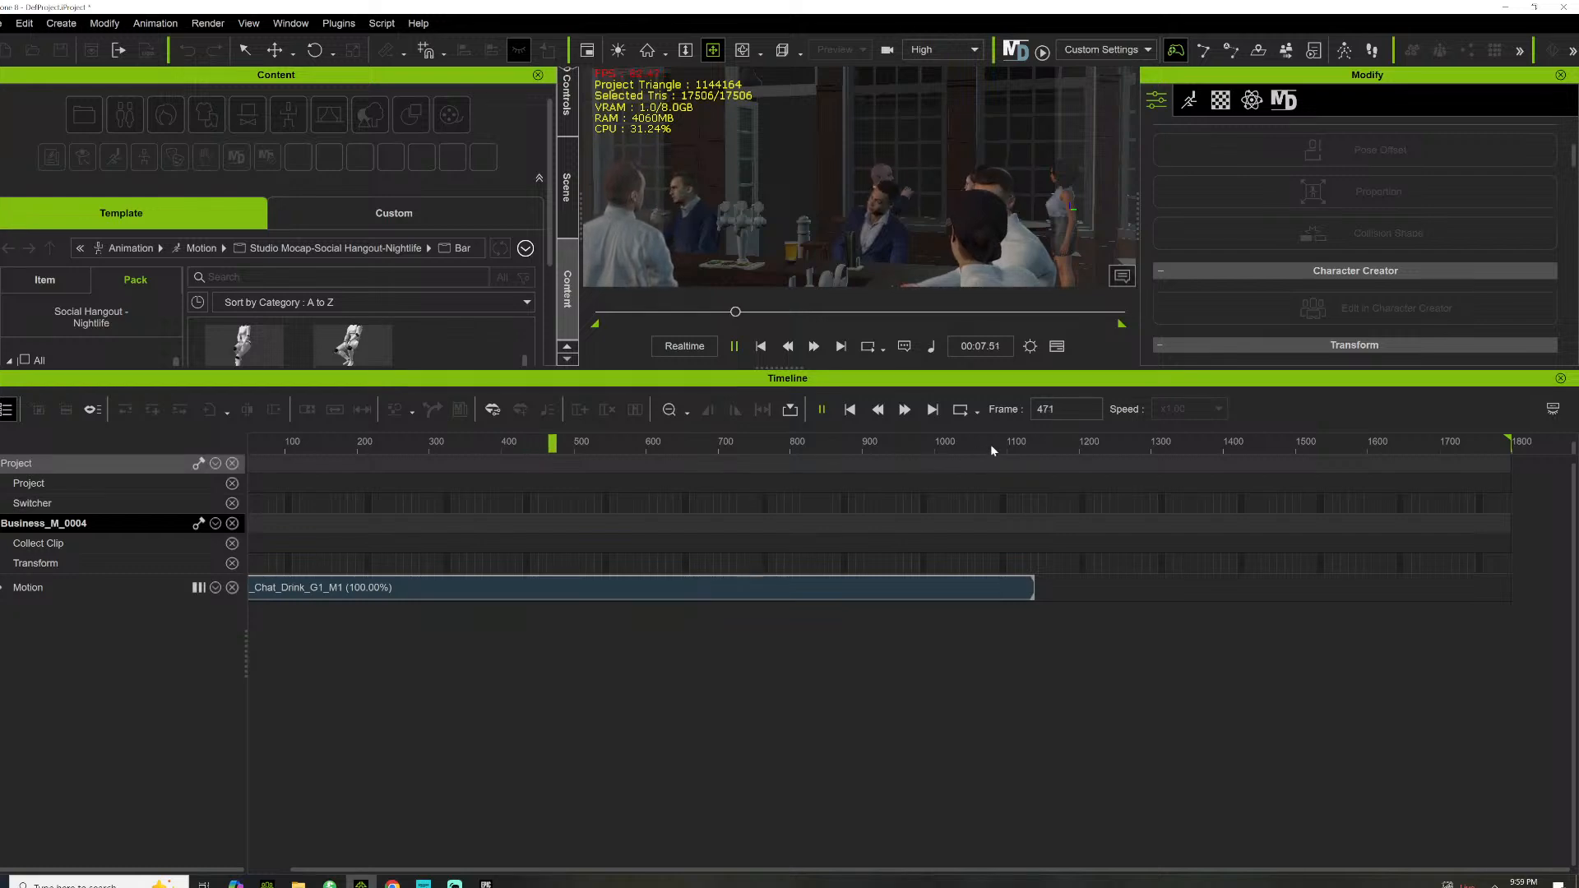
{"action": "key", "text": "space"}
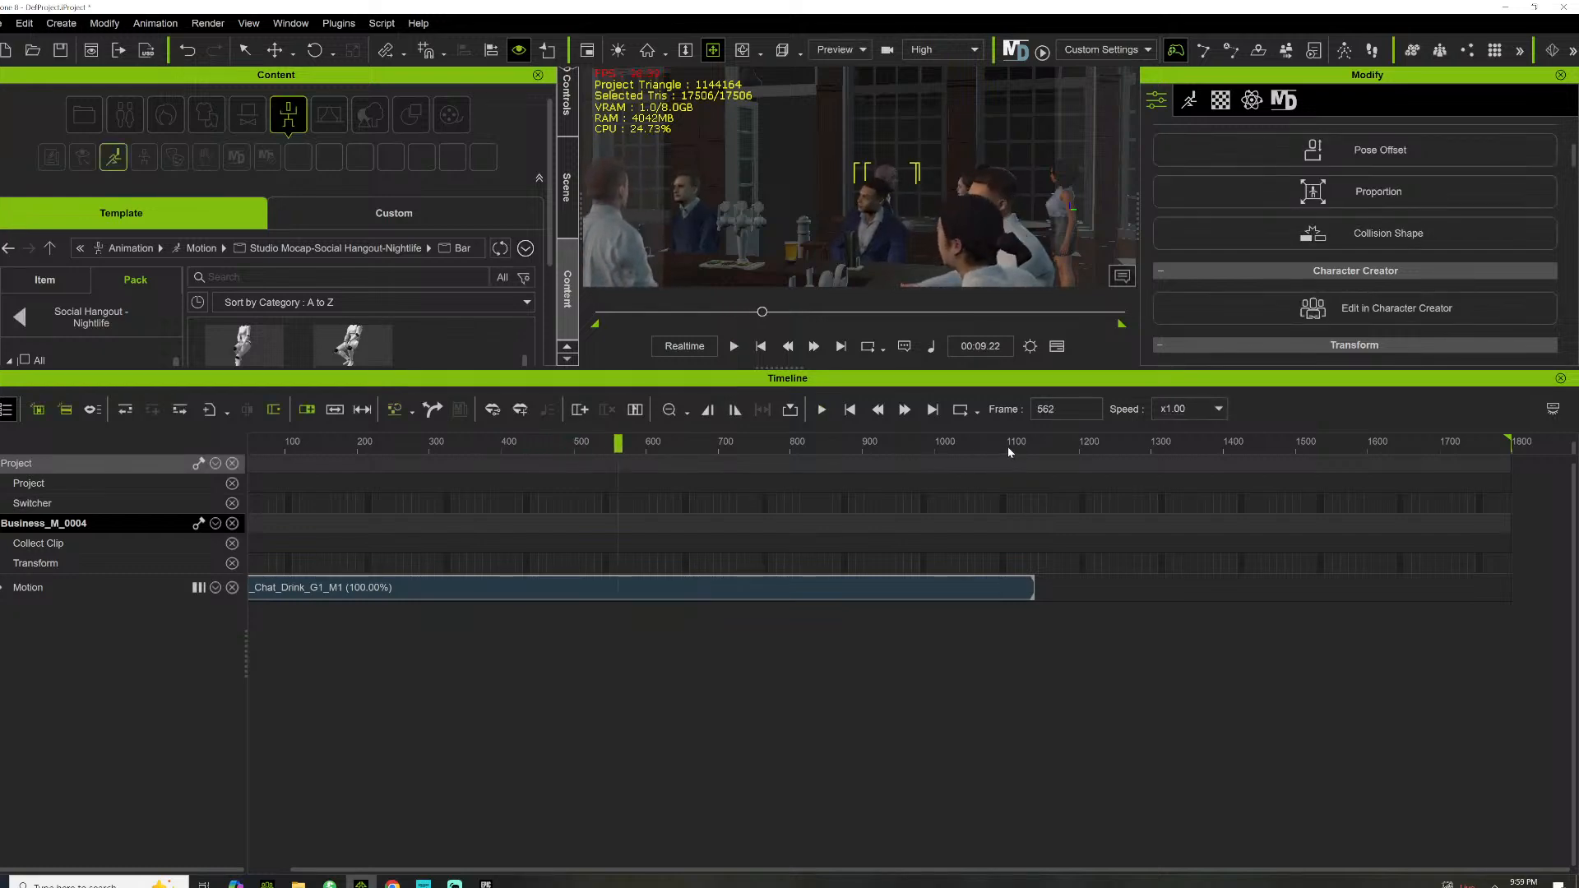
End the playback range at frame 1111, enlarge the viewport, and return the playhead to frame 0
{"action": "left_click", "coordinate": [1009, 447]}
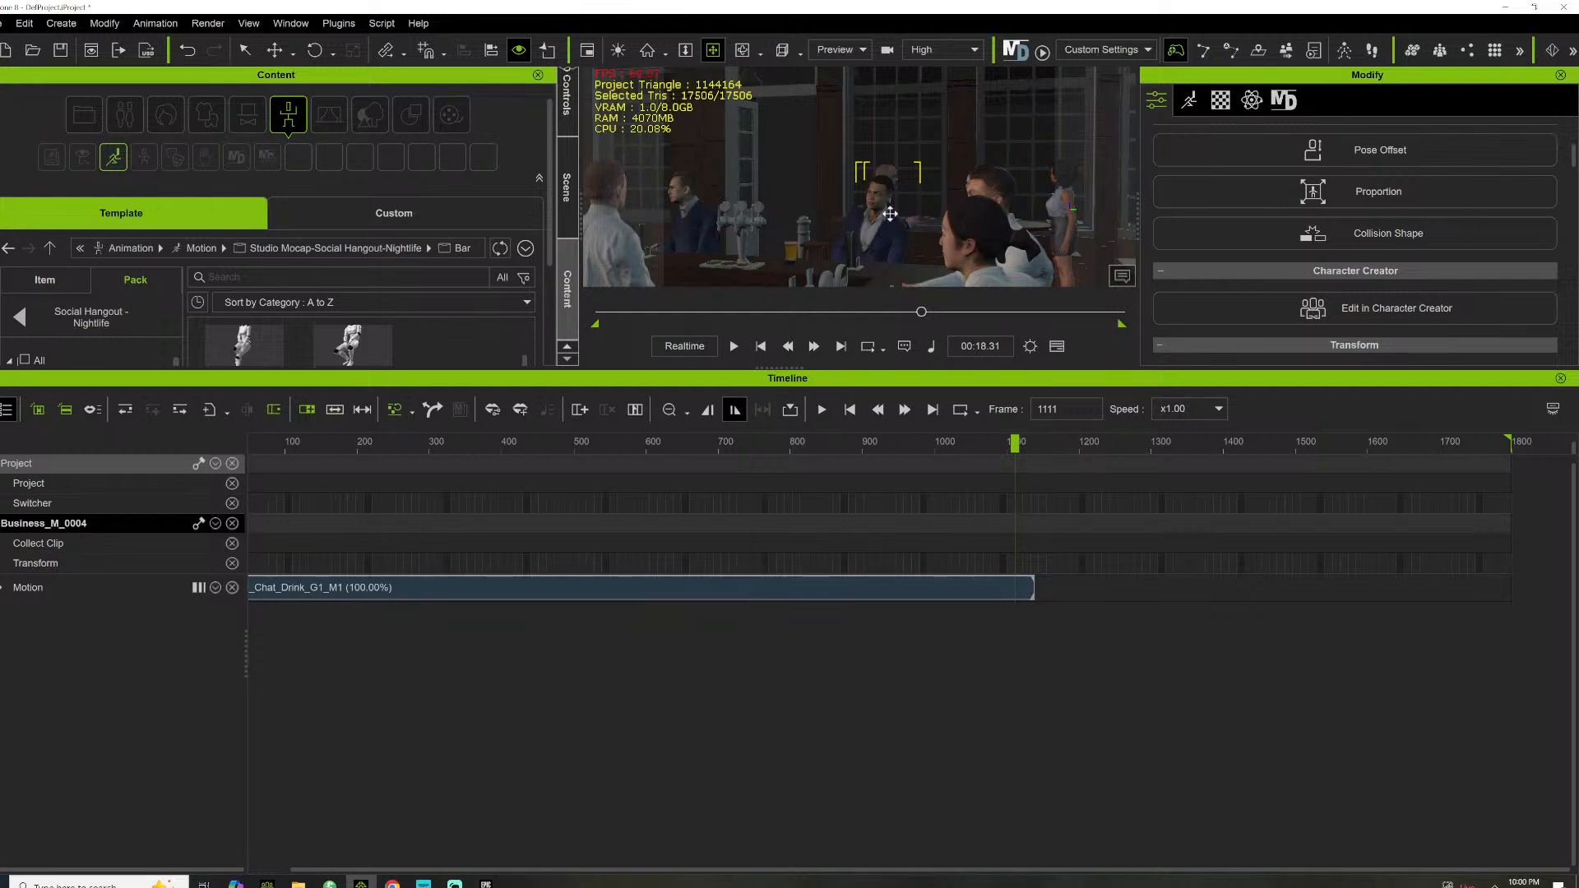
{"action": "mouse_move", "coordinate": [888, 215]}
{"action": "right_mouse_down"}
{"action": "mouse_move", "coordinate": [882, 194]}
{"action": "mouse_move", "coordinate": [945, 161]}
{"action": "mouse_move", "coordinate": [972, 184]}
{"action": "mouse_move", "coordinate": [729, 206]}
{"action": "mouse_move", "coordinate": [786, 205]}
{"action": "mouse_move", "coordinate": [1019, 74]}
{"action": "mouse_move", "coordinate": [562, 360]}
{"action": "right_mouse_up"}
{"action": "scroll", "coordinate": [908, 188], "scroll_direction": "up", "scroll_amount": 5}
{"action": "left_click", "coordinate": [961, 151]}
{"action": "left_click_drag", "start_coordinate": [745, 370], "coordinate": [745, 559]}
{"action": "left_click_drag", "start_coordinate": [612, 502], "coordinate": [594, 501]}
Frame the standing couple at the round table and open the Spunky Moves motion pack
{"action": "scroll", "coordinate": [690, 260], "scroll_direction": "down", "scroll_amount": 4}
{"action": "scroll", "coordinate": [348, 381], "scroll_direction": "down", "scroll_amount": 1}
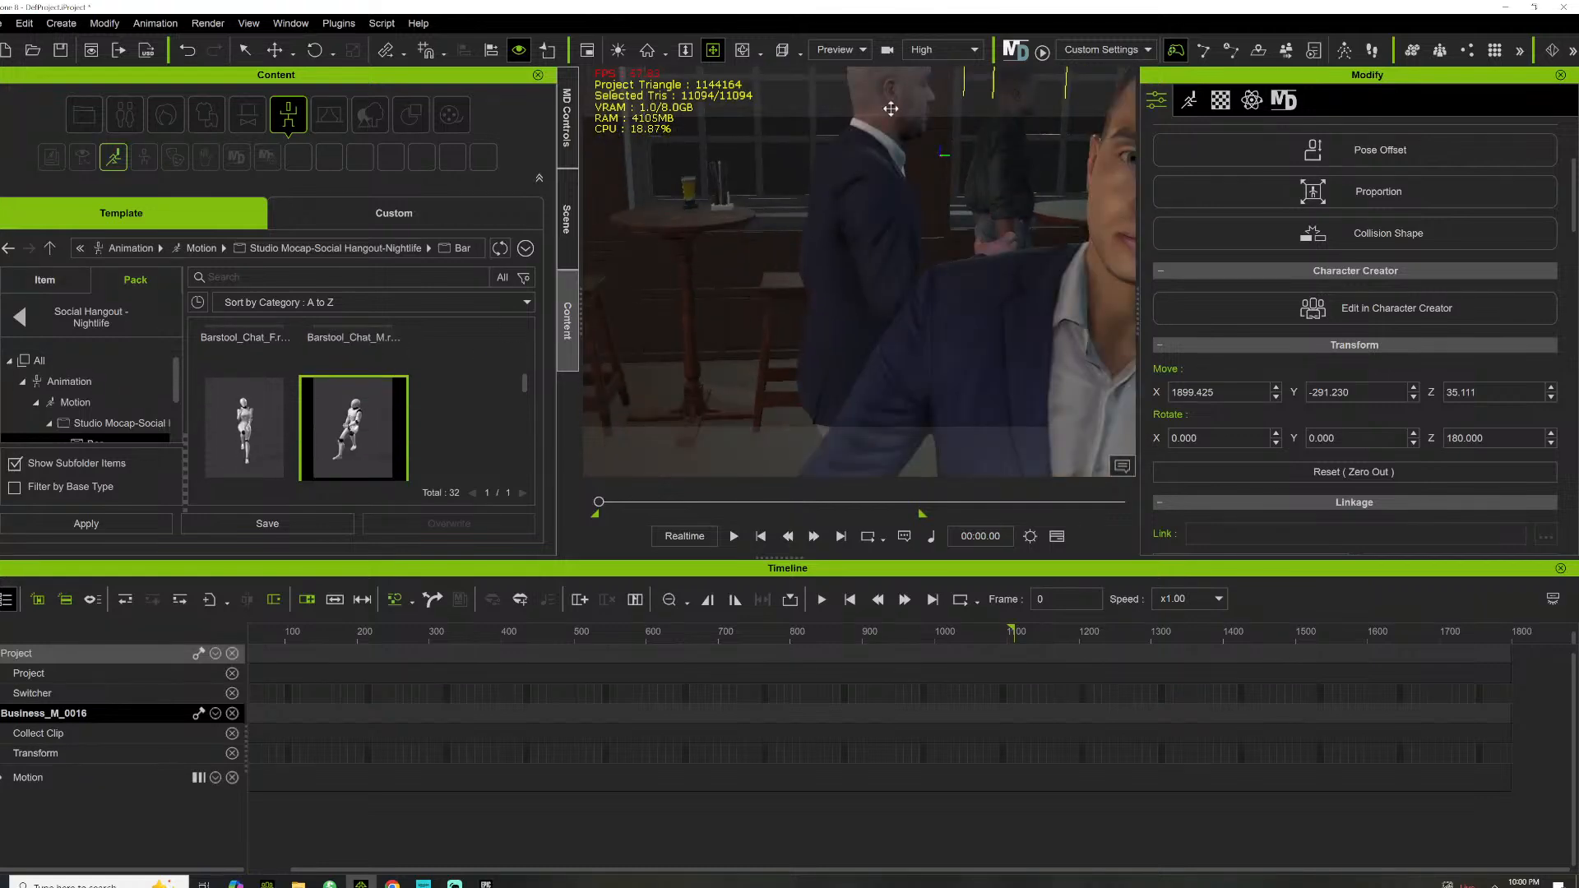
{"action": "scroll", "coordinate": [856, 148], "scroll_direction": "down", "scroll_amount": 5}
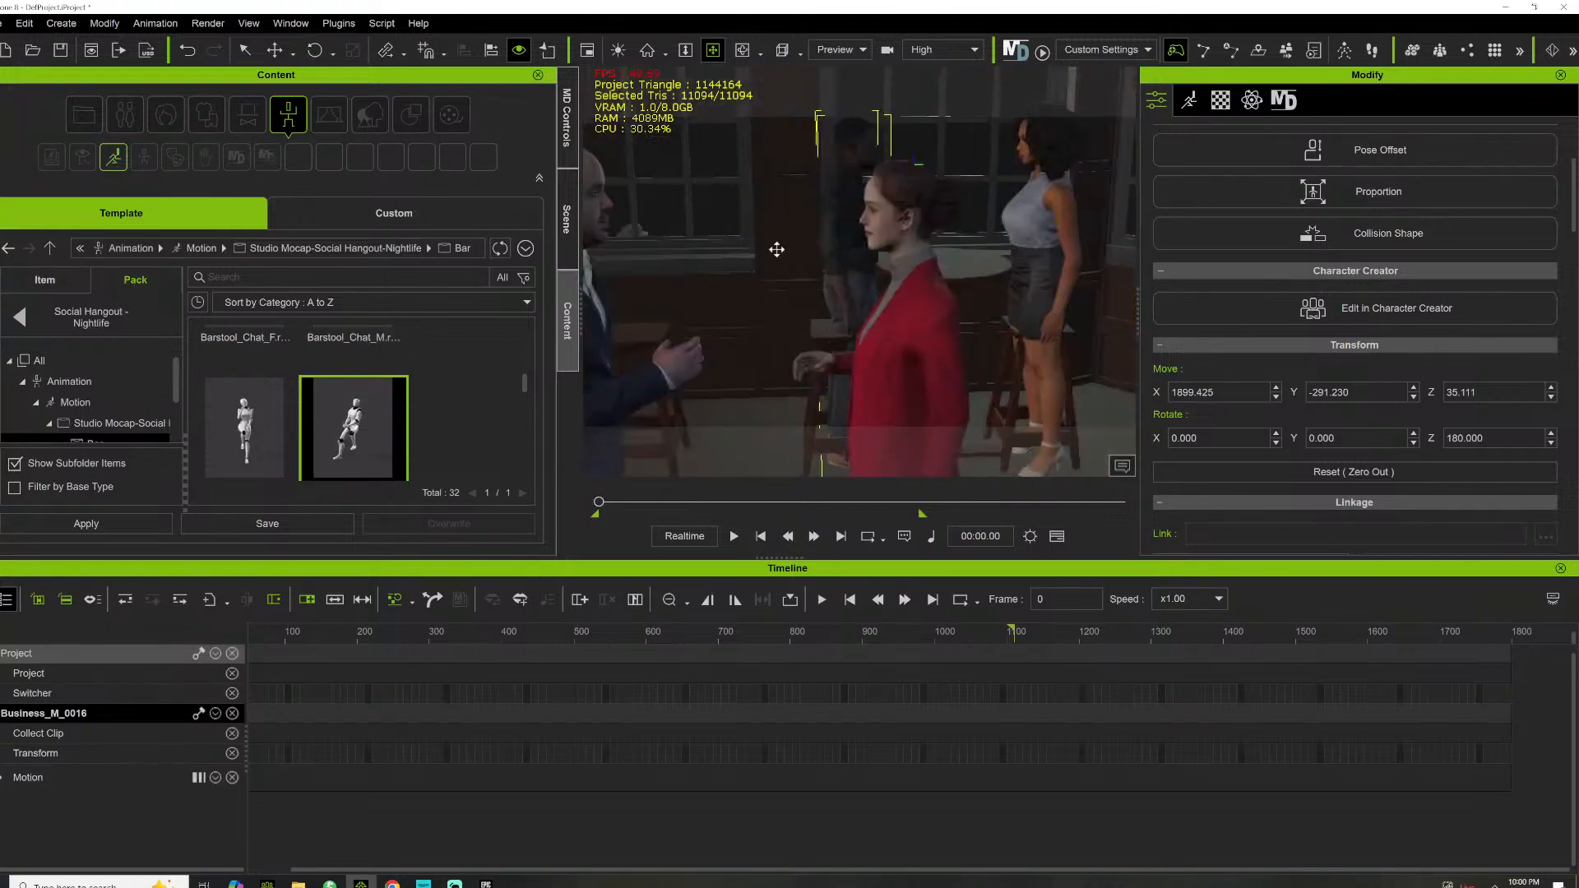
{"action": "right_click_drag", "start_coordinate": [777, 249], "coordinate": [755, 332]}
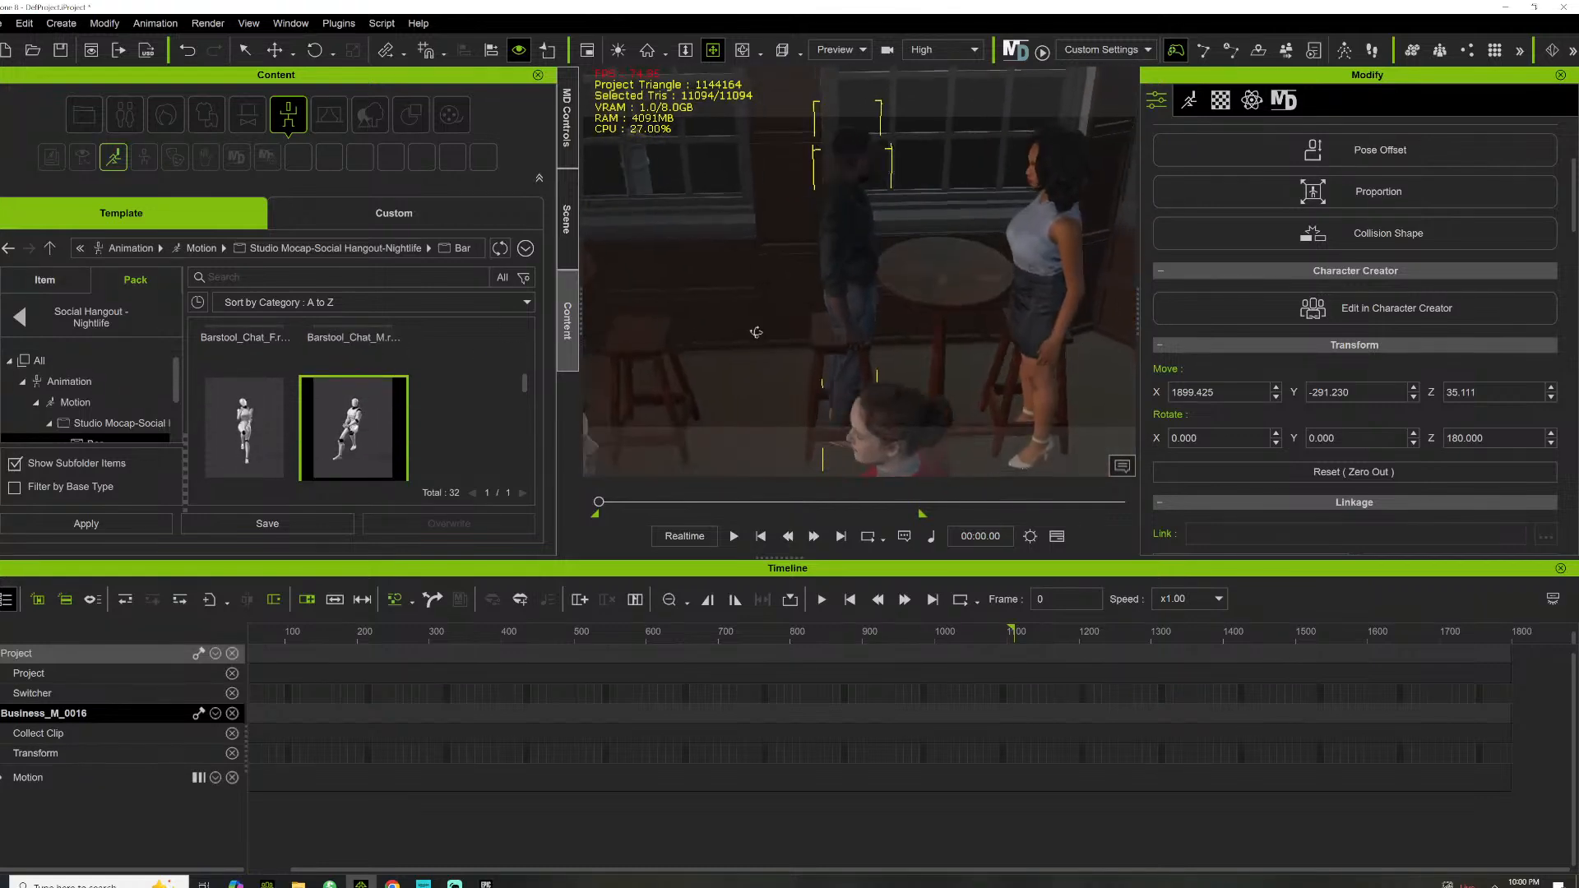
{"action": "left_click", "coordinate": [27, 312]}
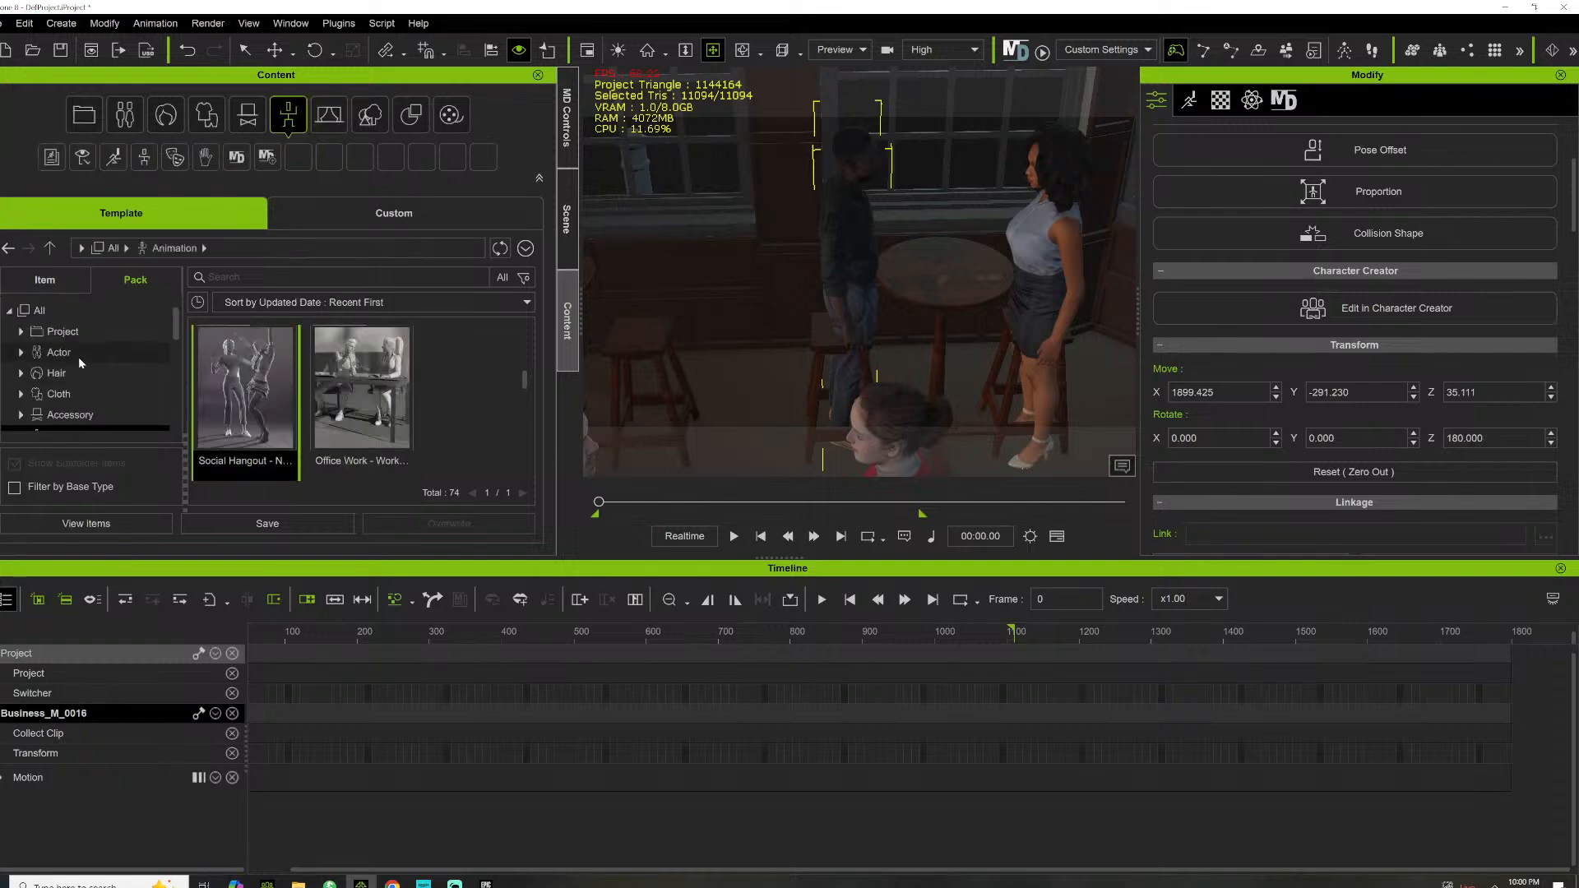
{"action": "scroll", "coordinate": [329, 383], "scroll_direction": "up", "scroll_amount": 4}
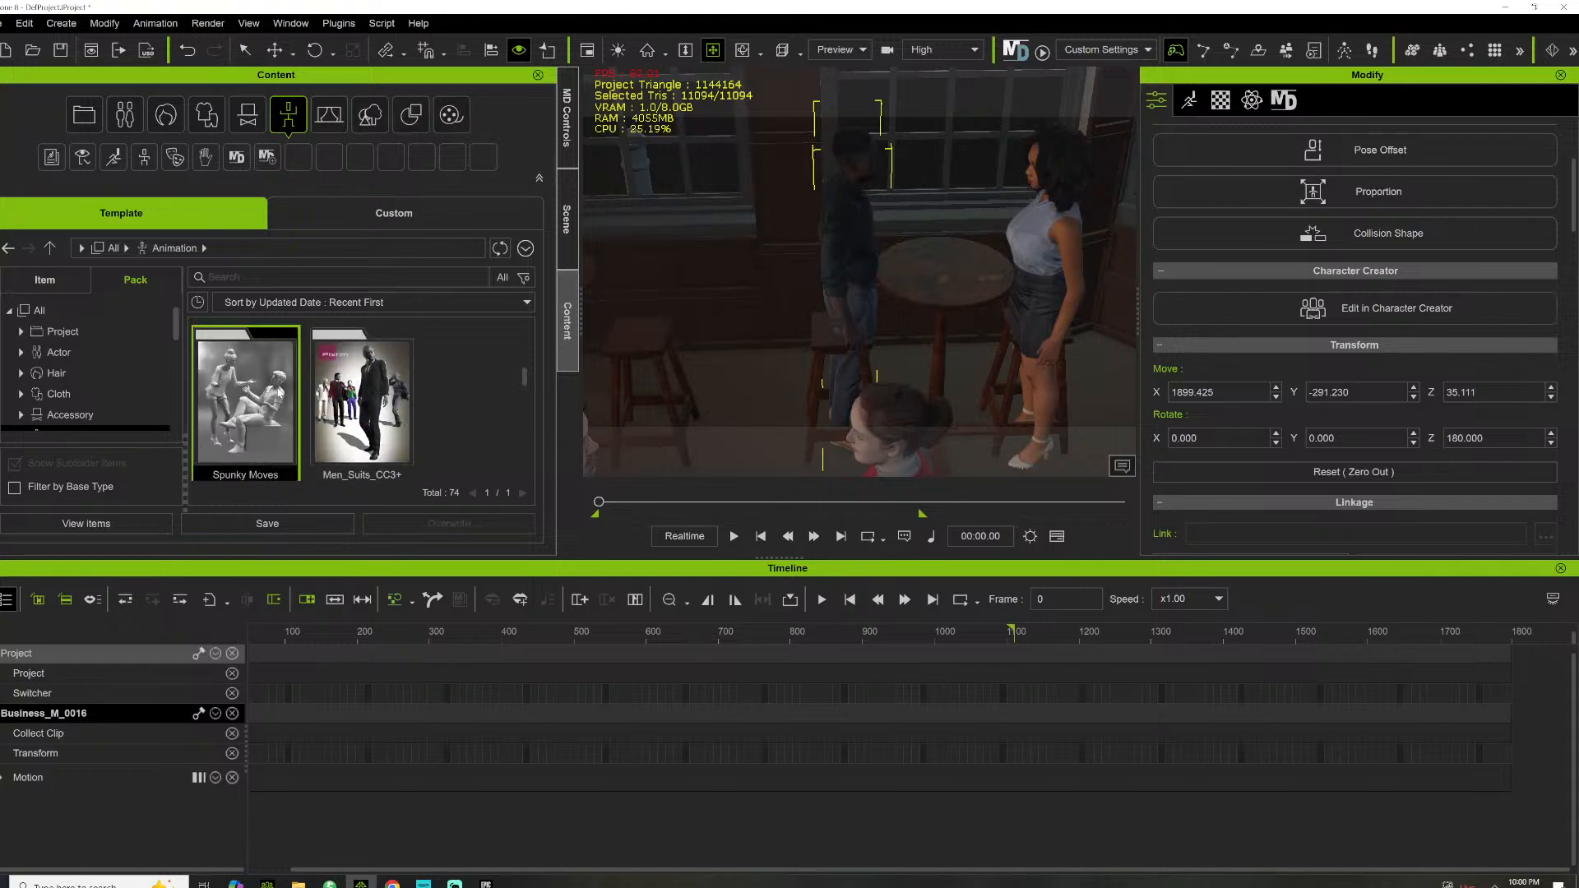
{"action": "double_click", "coordinate": [225, 373]}
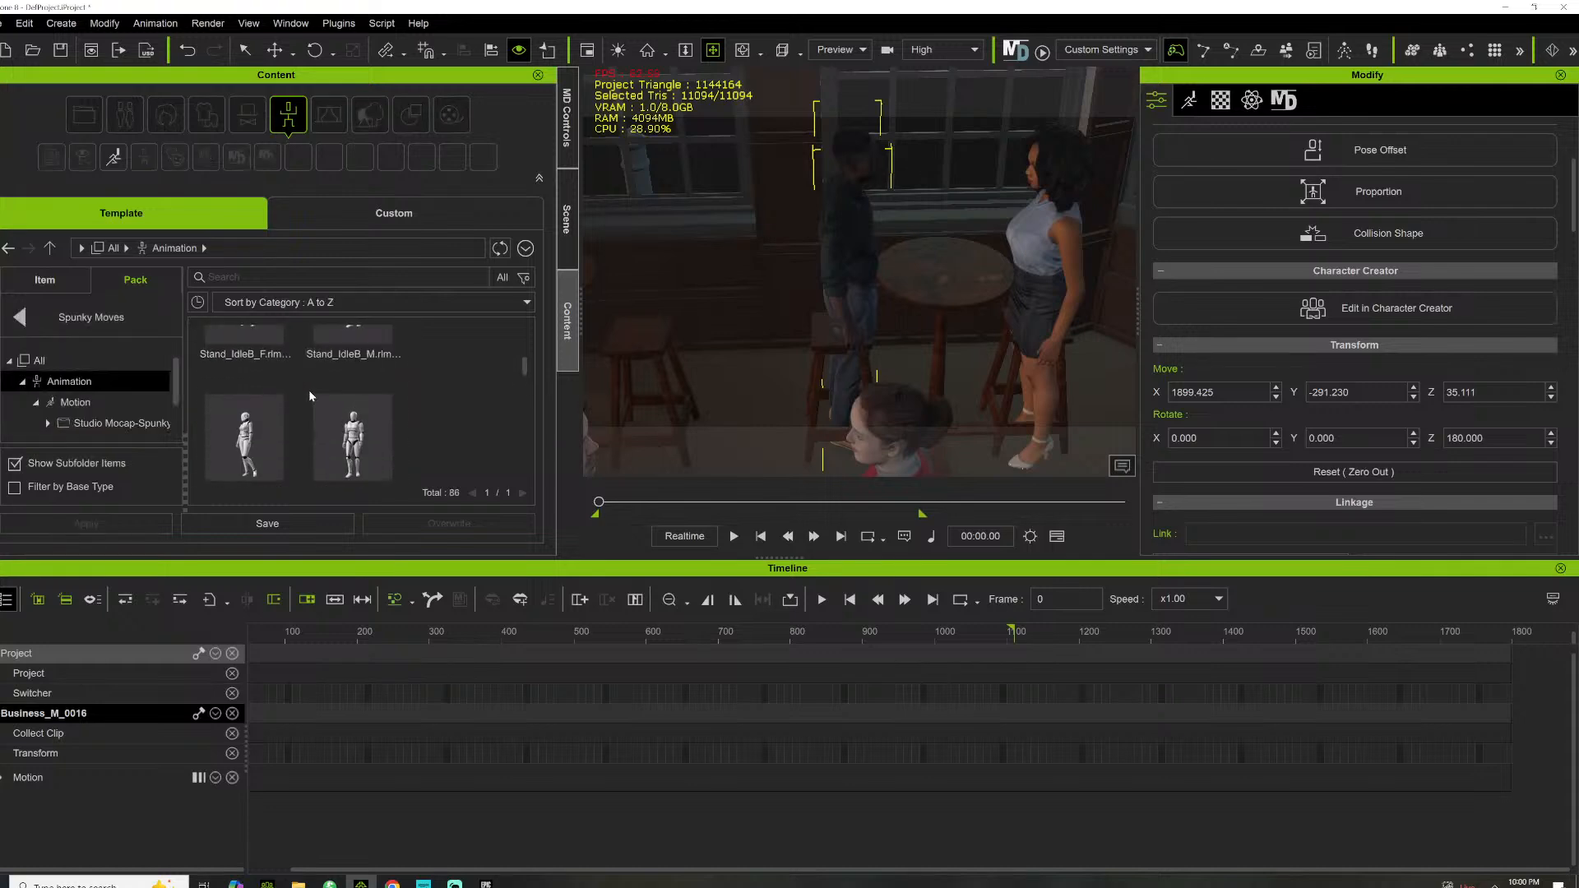
{"action": "scroll", "coordinate": [308, 396], "scroll_direction": "down", "scroll_amount": 3}
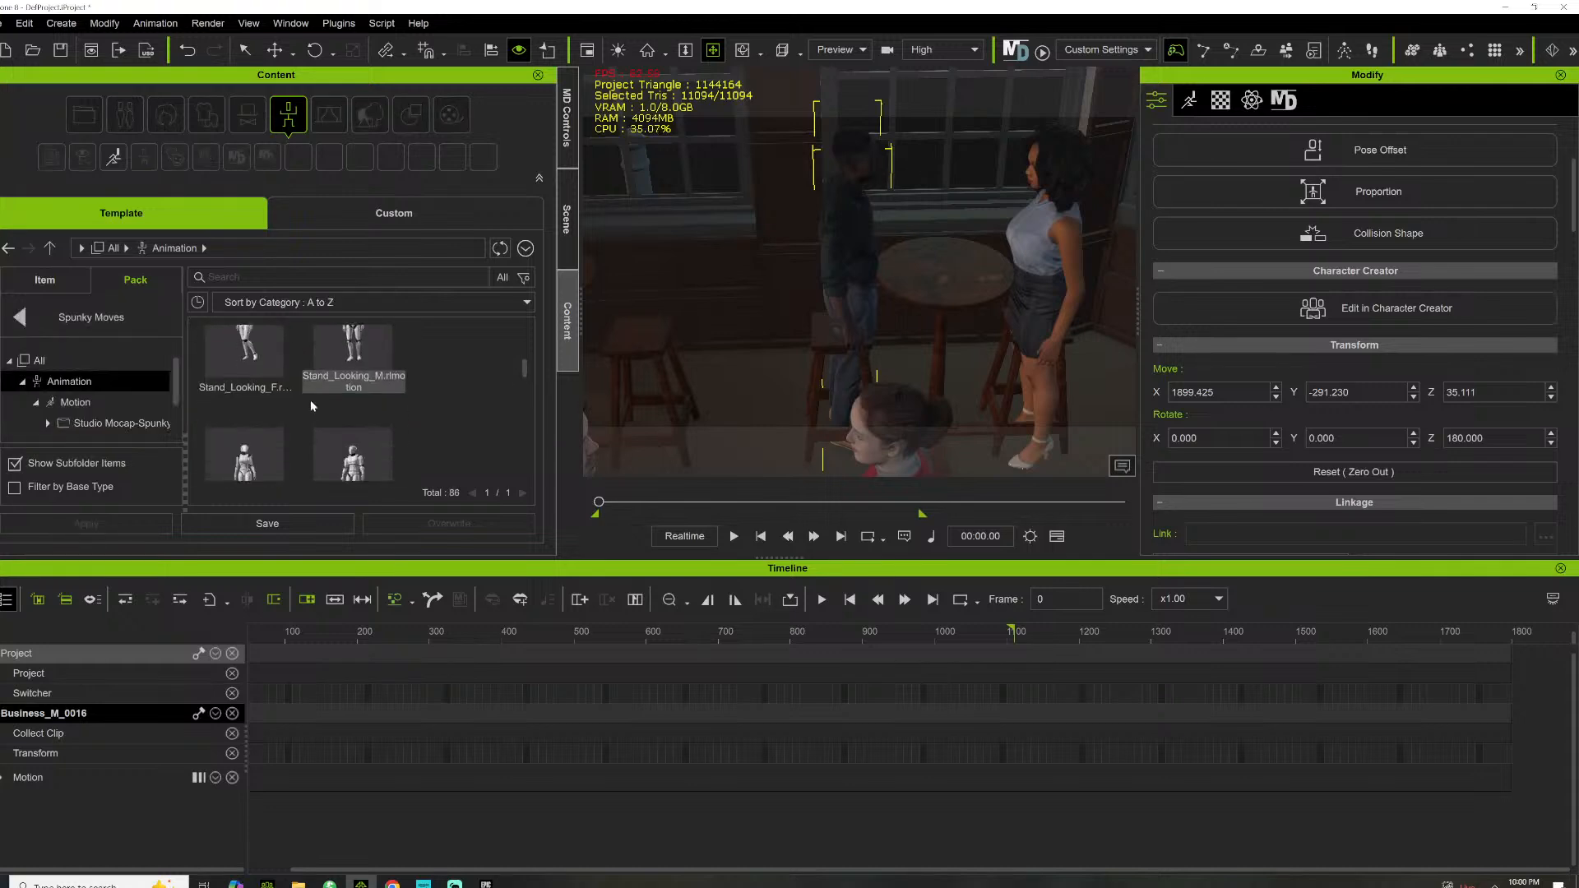
Look through the Interaction motions of the Spunky Moves pack for one that suits the standing couple
{"action": "left_click", "coordinate": [49, 420]}
{"action": "scroll", "coordinate": [91, 396], "scroll_direction": "down", "scroll_amount": 1}
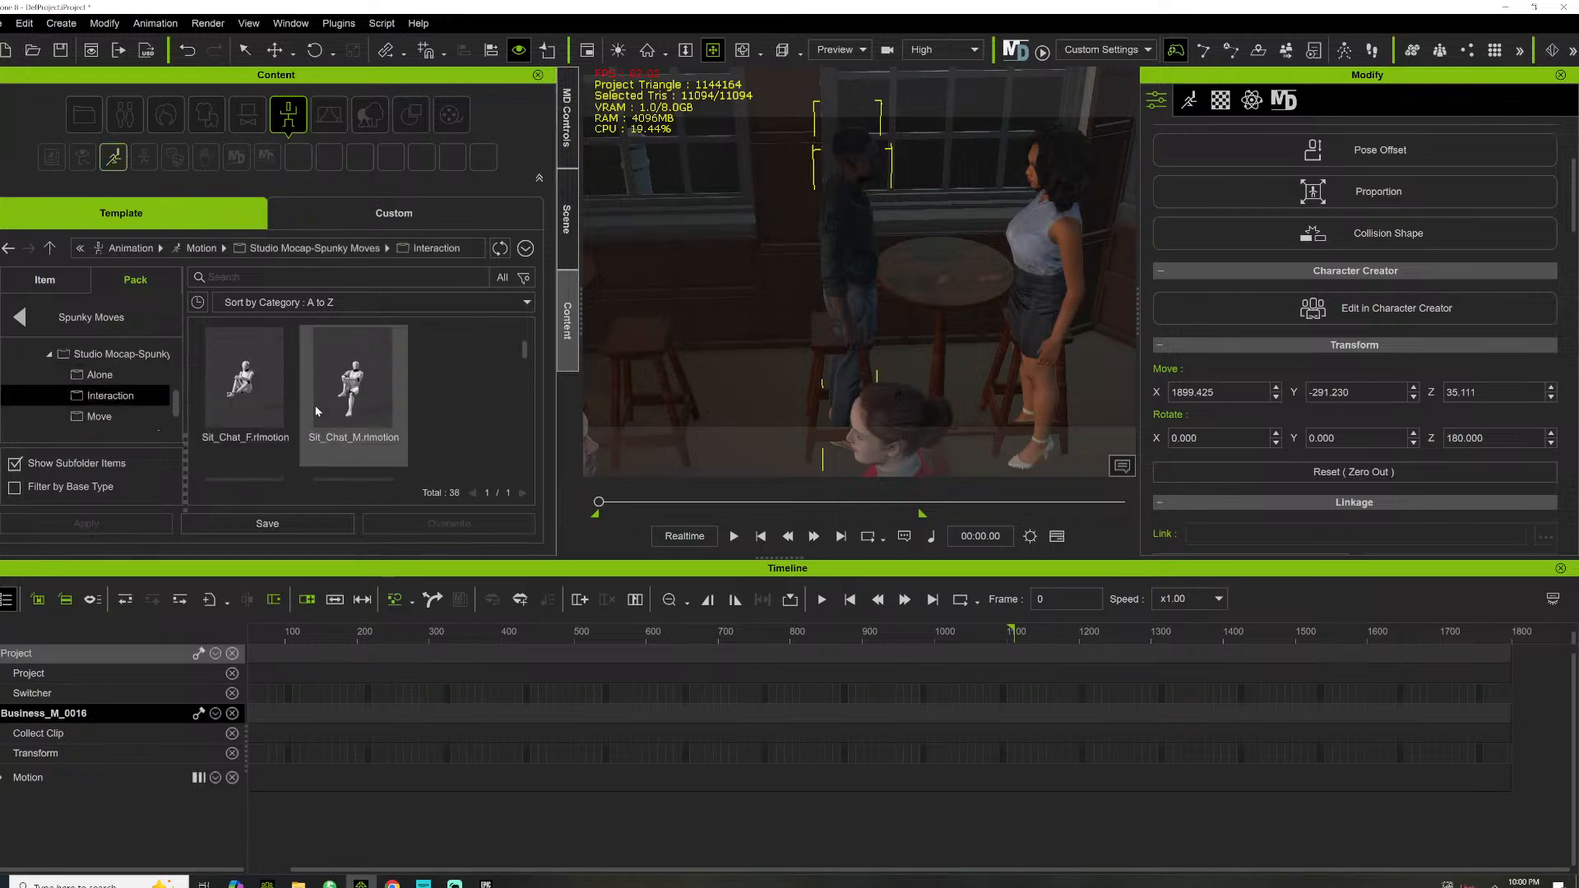
{"action": "scroll", "coordinate": [320, 443], "scroll_direction": "down", "scroll_amount": 2}
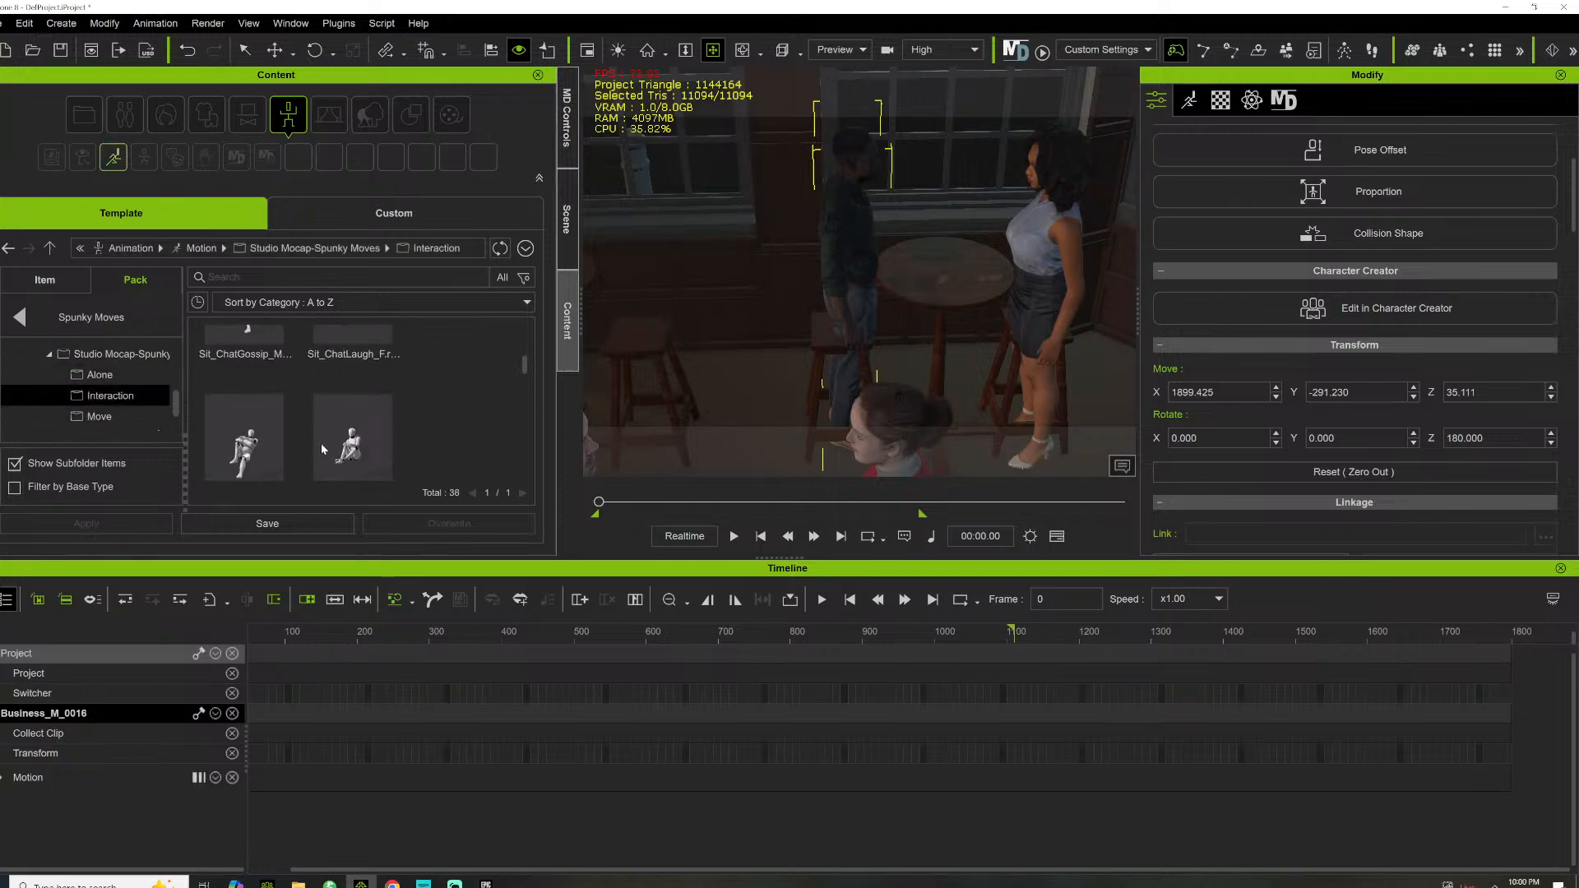
{"action": "scroll", "coordinate": [321, 448], "scroll_direction": "down", "scroll_amount": 3}
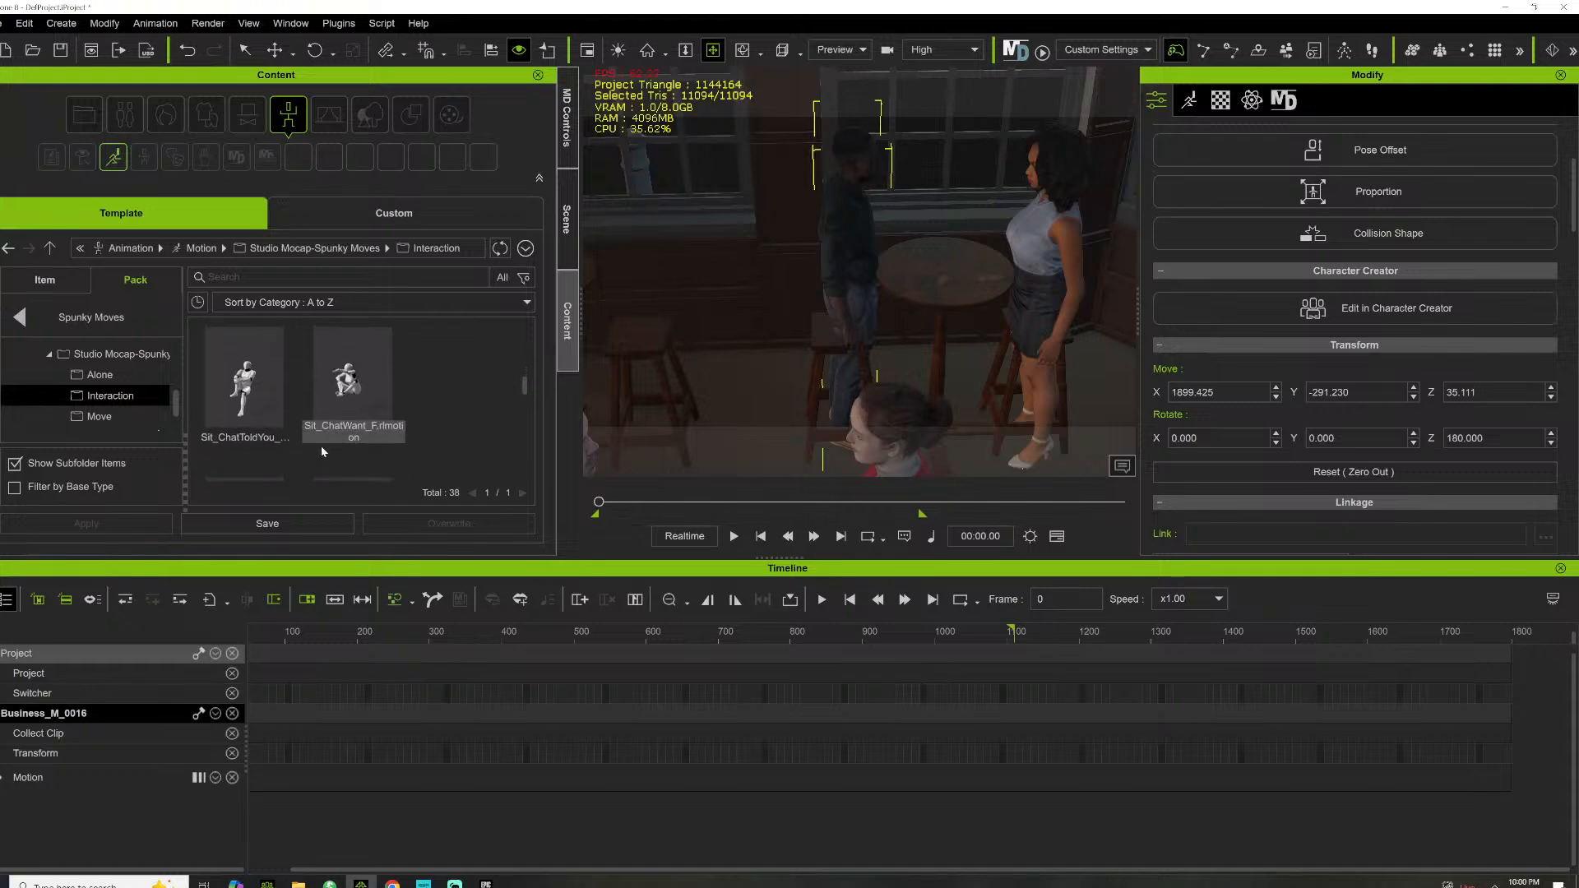
{"action": "scroll", "coordinate": [322, 443], "scroll_direction": "down", "scroll_amount": 2}
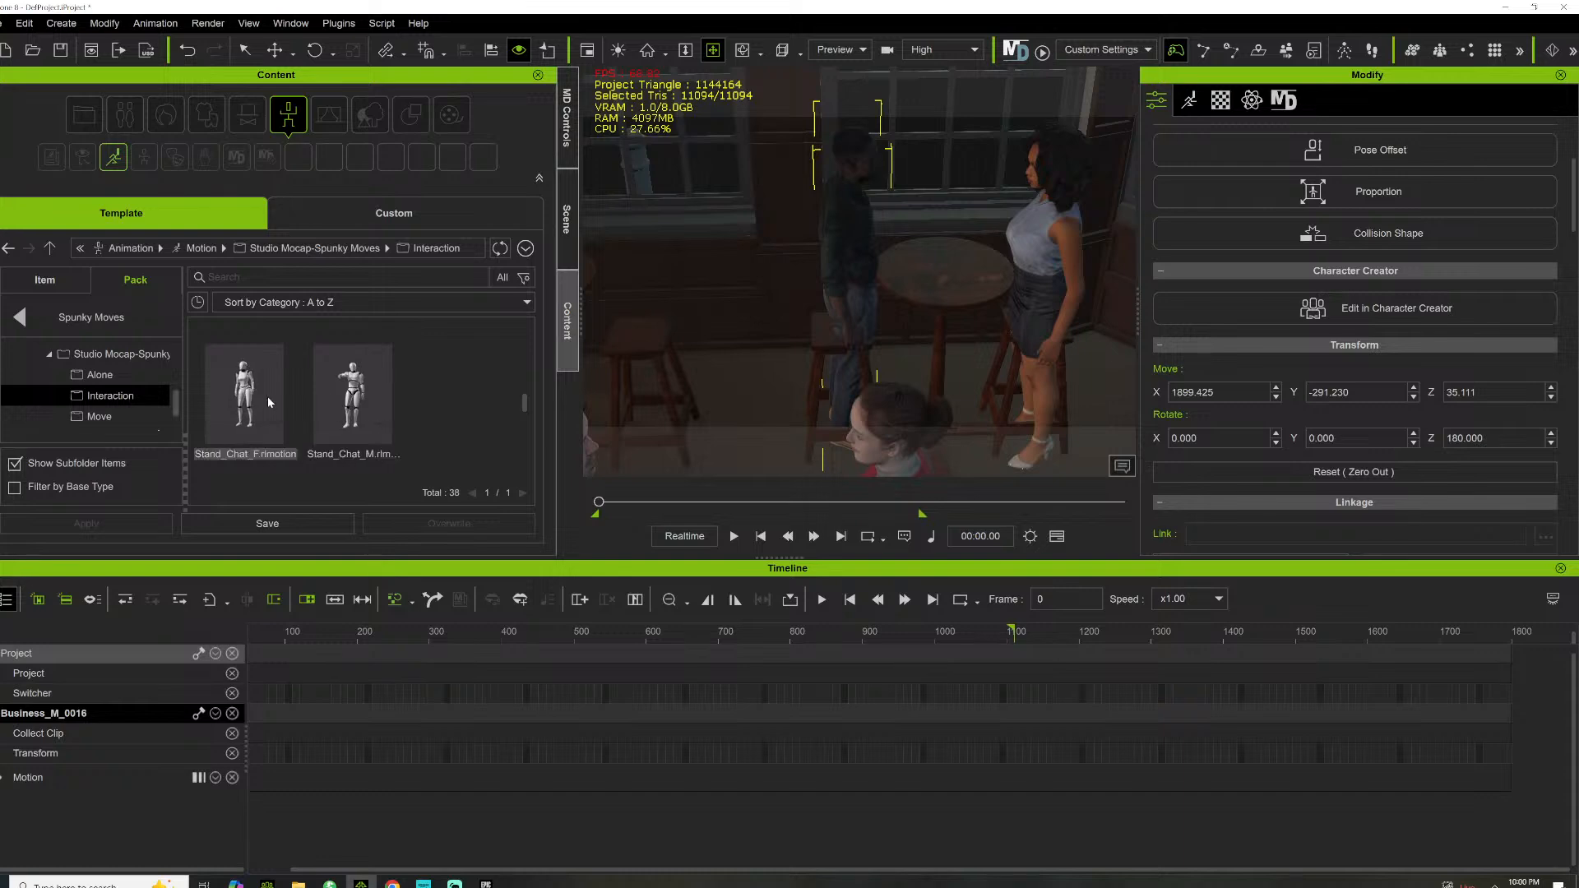
{"action": "mouse_move", "coordinate": [352, 393]}
{"action": "left_mouse_down"}
{"action": "mouse_move", "coordinate": [352, 407]}
{"action": "mouse_move", "coordinate": [491, 346]}
{"action": "mouse_move", "coordinate": [424, 366]}
{"action": "mouse_move", "coordinate": [808, 236]}
{"action": "mouse_move", "coordinate": [362, 407]}
{"action": "mouse_move", "coordinate": [397, 386]}
{"action": "mouse_move", "coordinate": [346, 366]}
{"action": "mouse_move", "coordinate": [358, 372]}
{"action": "left_mouse_up"}
{"action": "scroll", "coordinate": [327, 412], "scroll_direction": "down", "scroll_amount": 1}
{"action": "scroll", "coordinate": [329, 417], "scroll_direction": "down", "scroll_amount": 3}
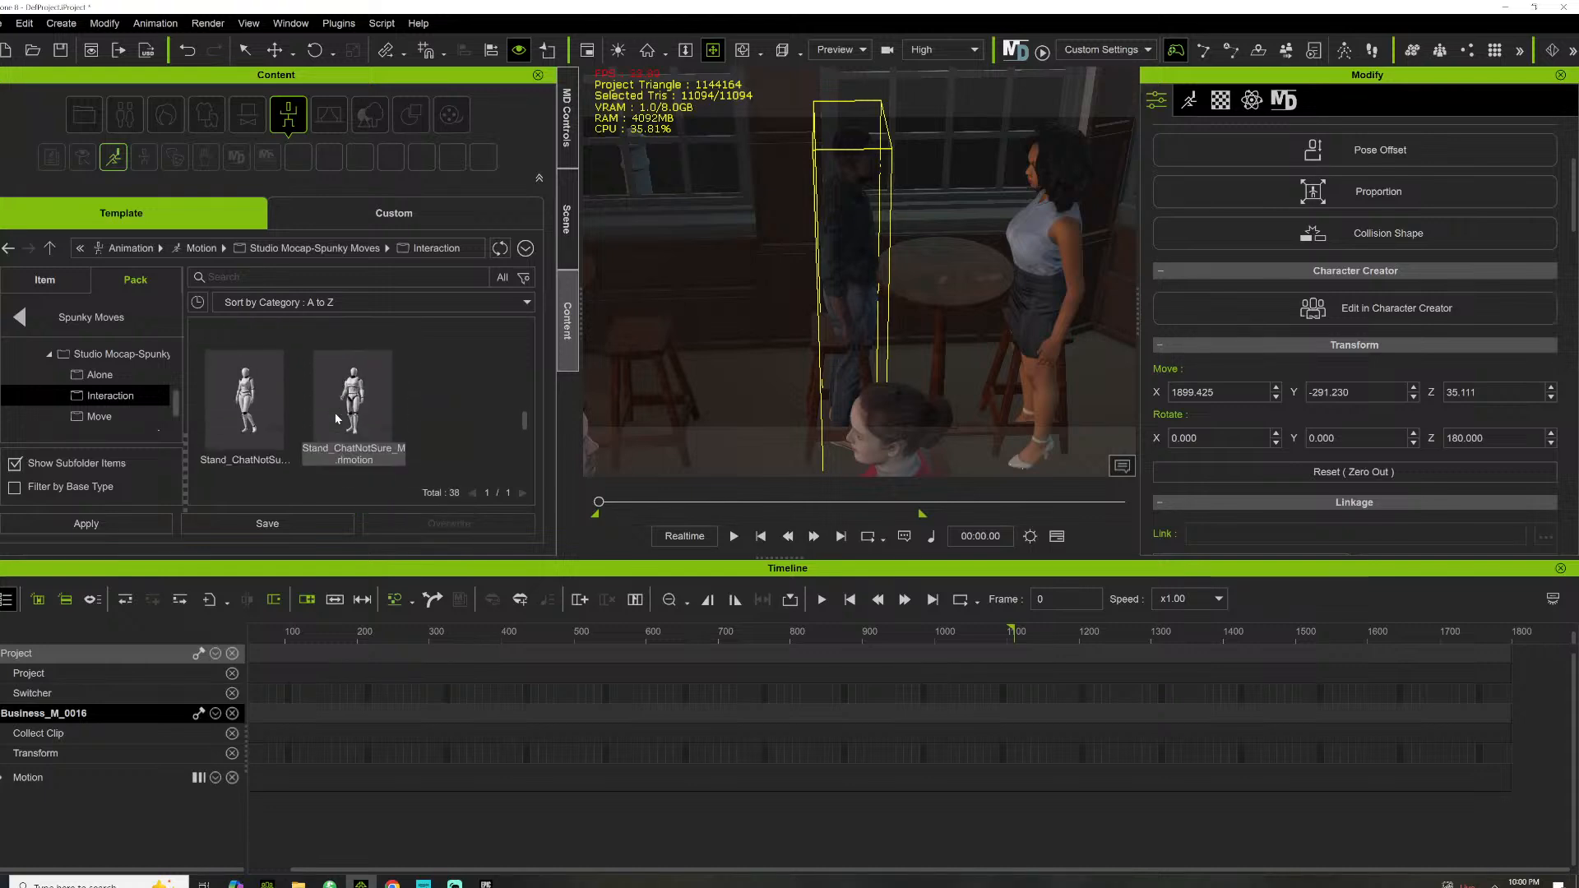
{"action": "scroll", "coordinate": [335, 419], "scroll_direction": "down", "scroll_amount": 1}
{"action": "scroll", "coordinate": [334, 418], "scroll_direction": "down", "scroll_amount": 1}
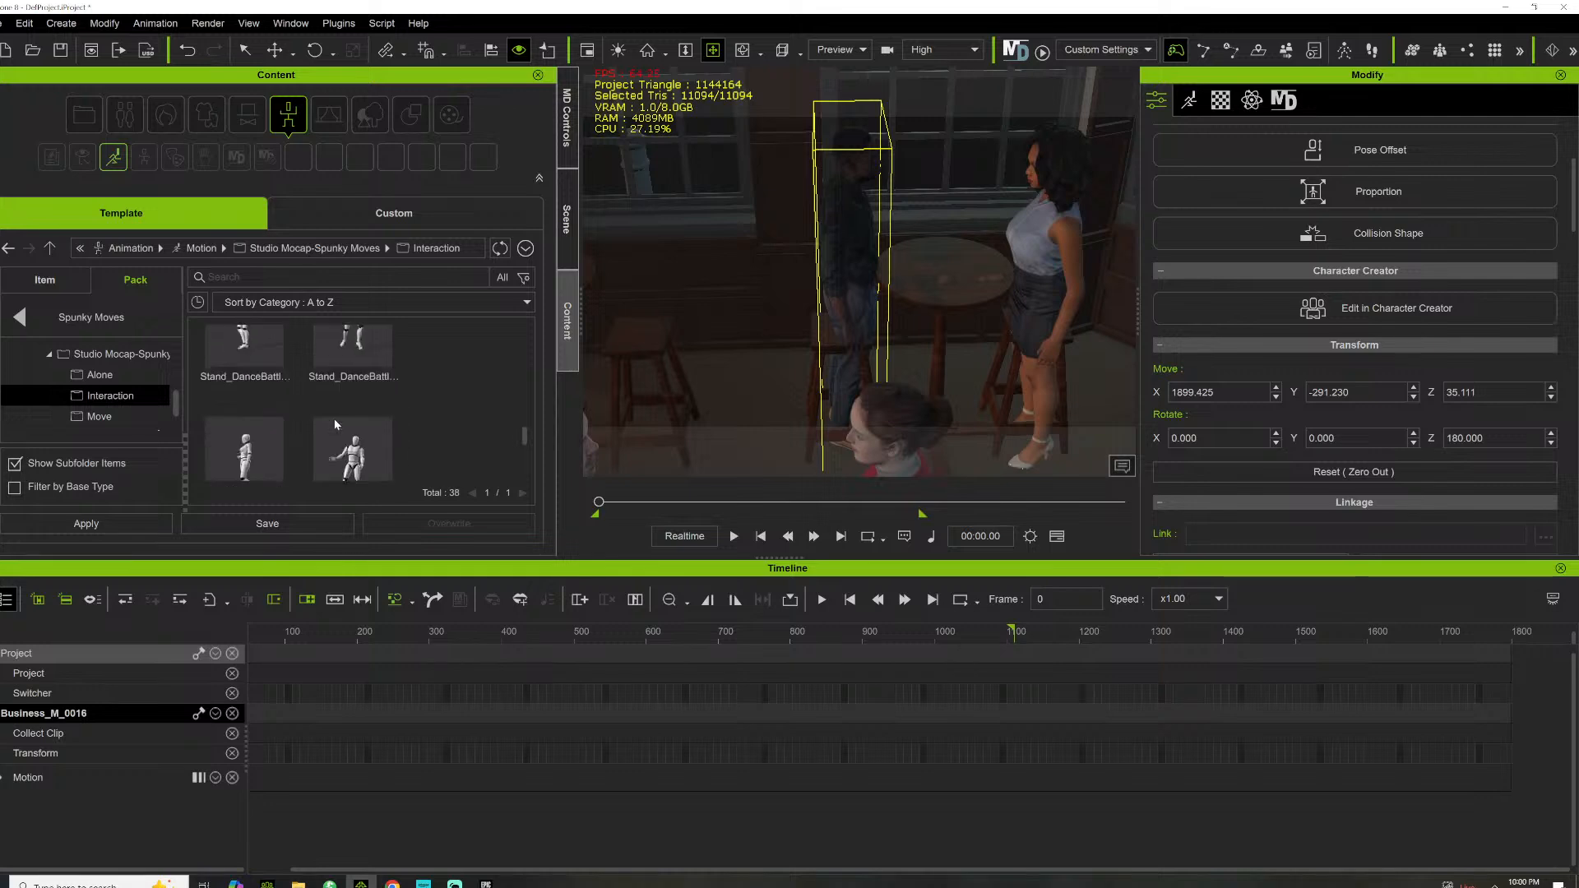
Go back to the Social Hangout - Nightlife pack and look through its Night Club motions
{"action": "left_click", "coordinate": [20, 317]}
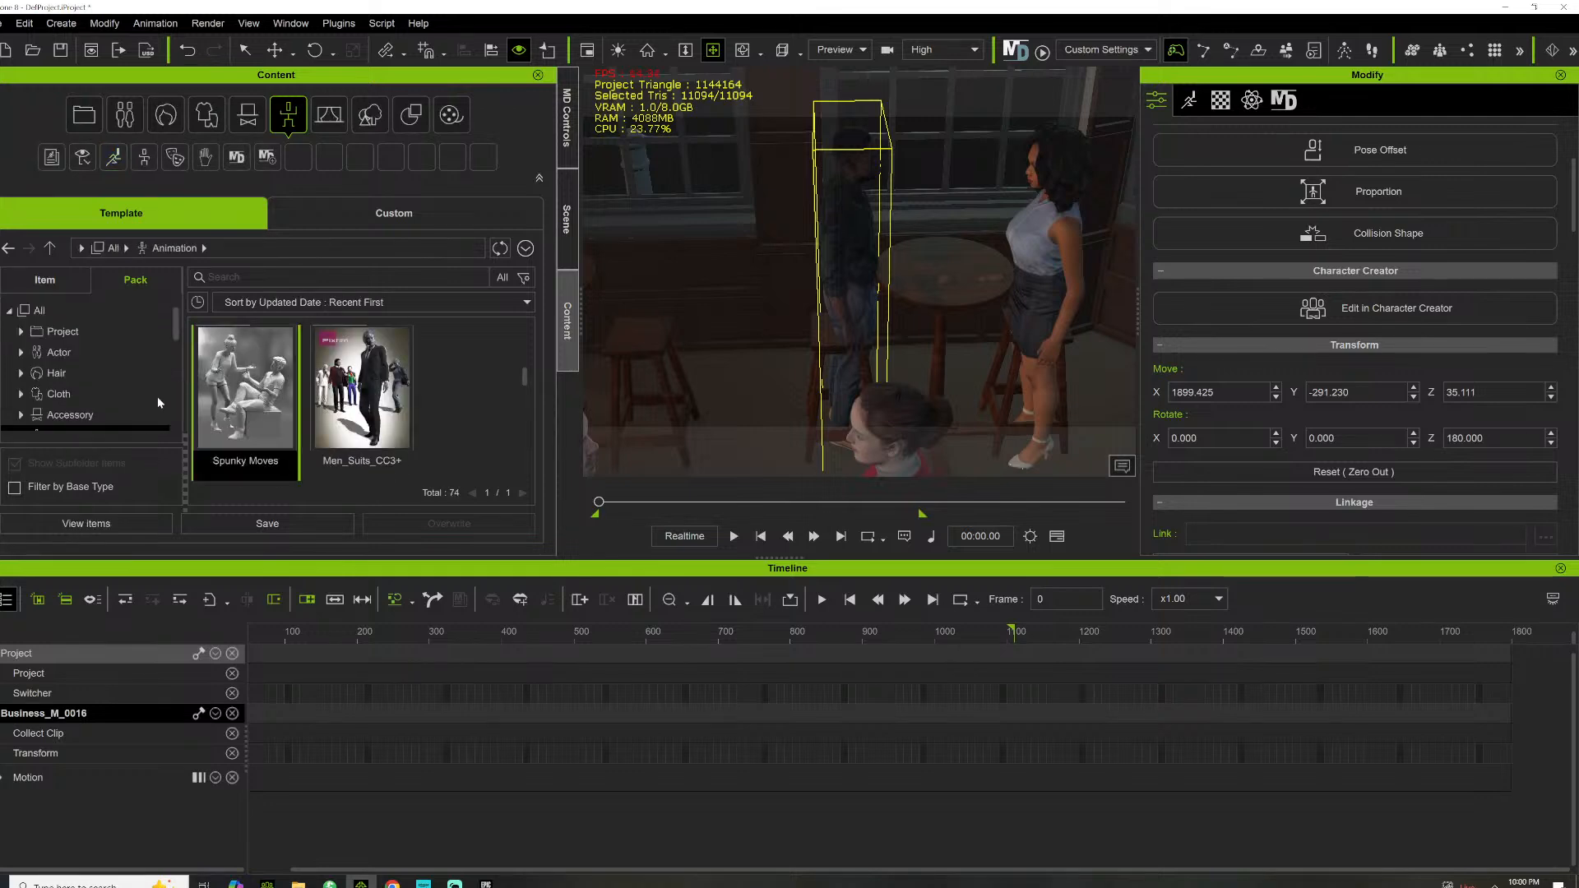
{"action": "scroll", "coordinate": [110, 393], "scroll_direction": "down", "scroll_amount": 3}
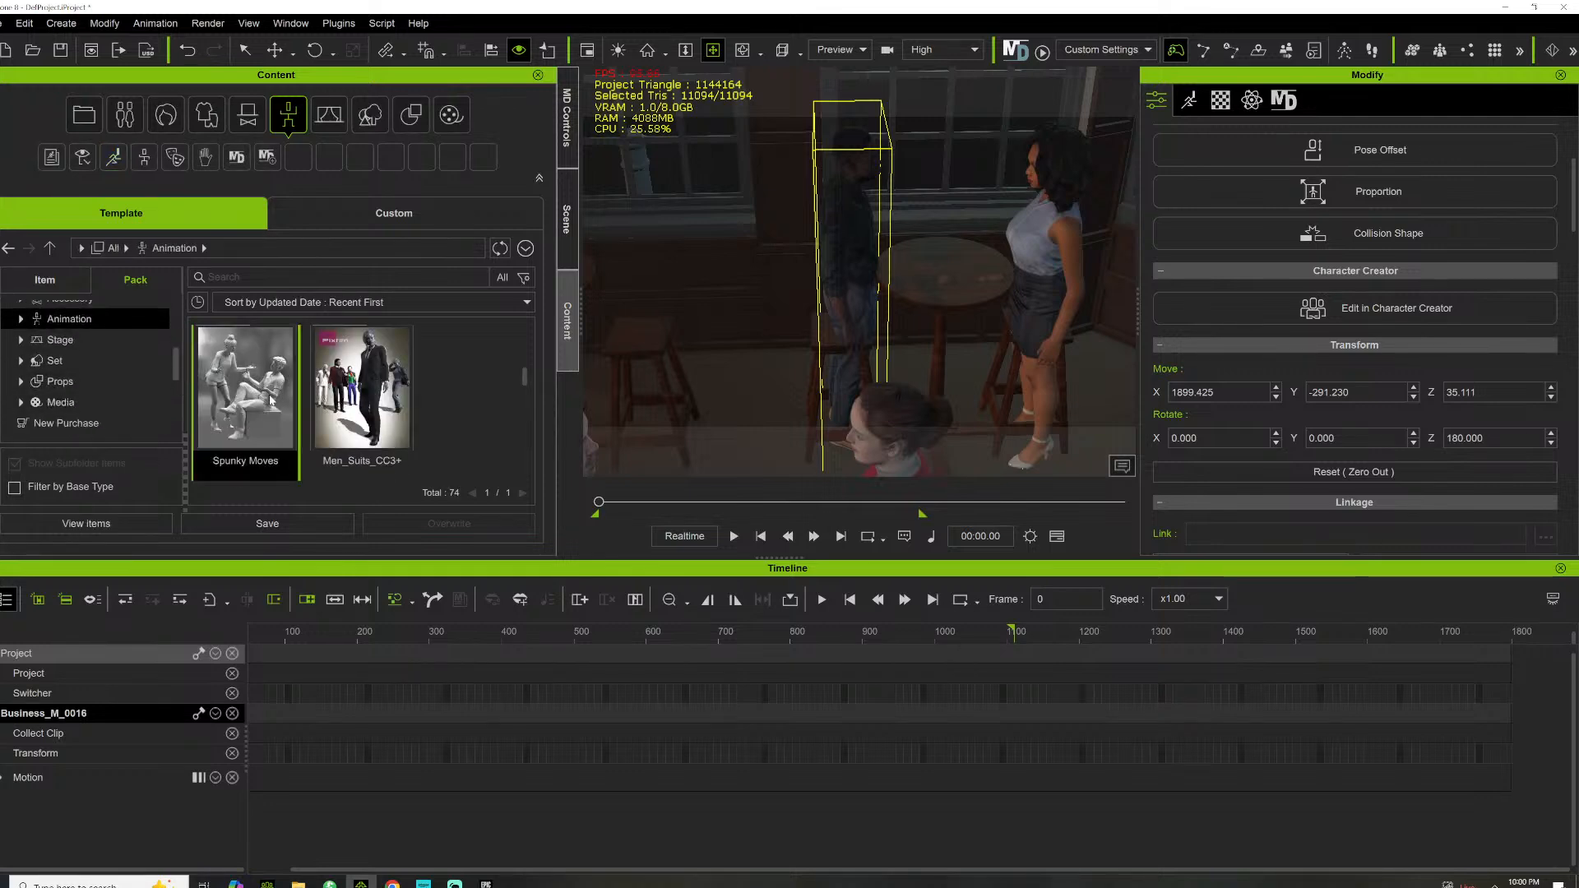
{"action": "scroll", "coordinate": [271, 395], "scroll_direction": "down", "scroll_amount": 4}
{"action": "left_click", "coordinate": [273, 361]}
{"action": "double_click", "coordinate": [273, 360]}
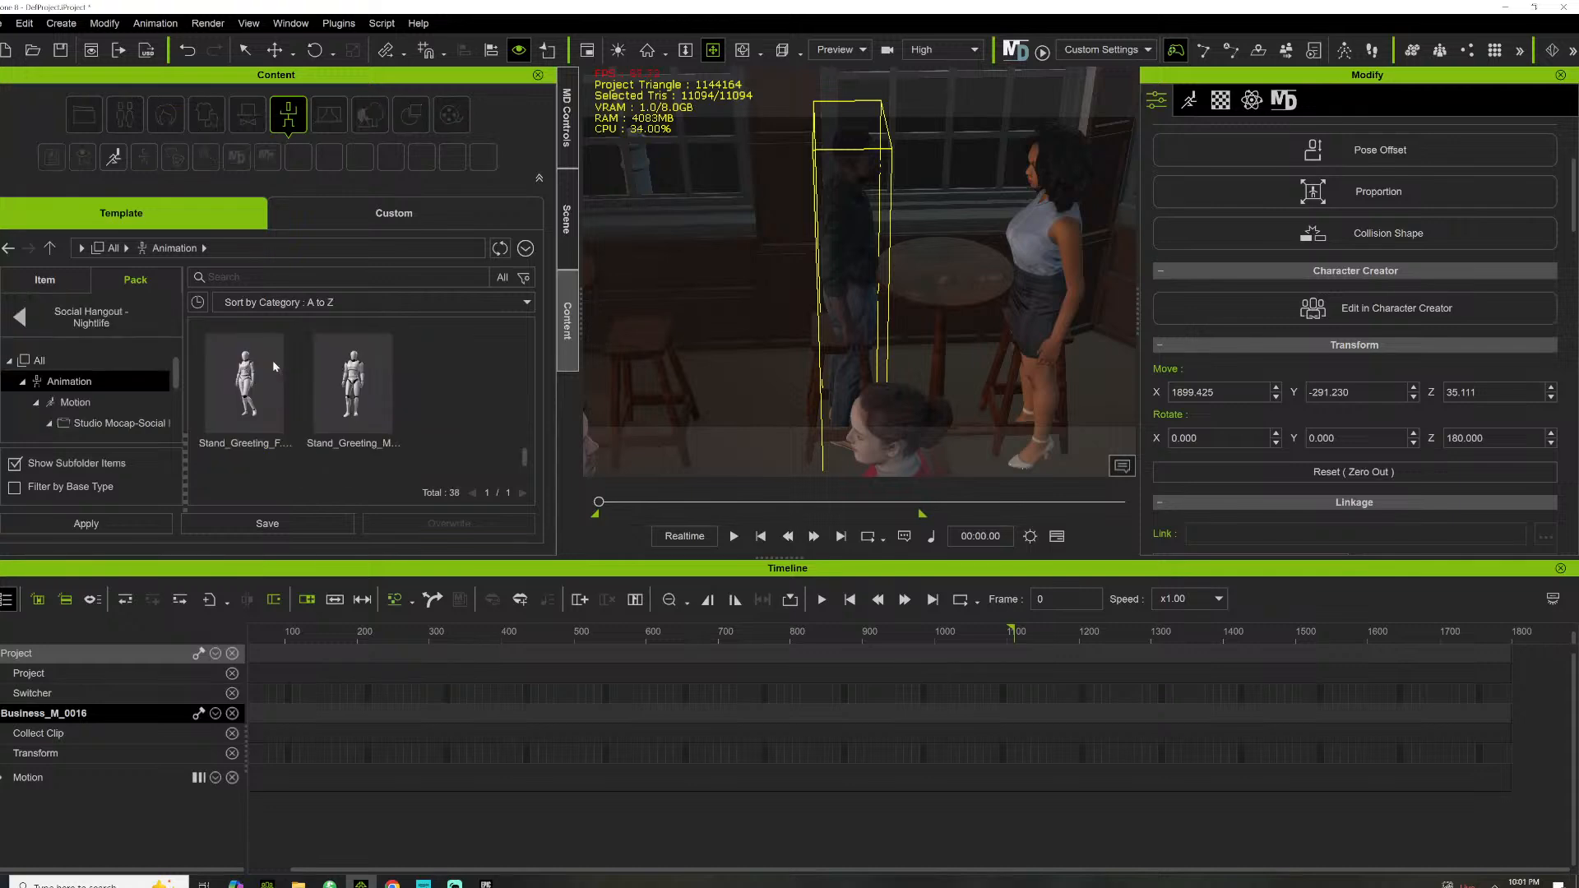
{"action": "scroll", "coordinate": [275, 416], "scroll_direction": "down", "scroll_amount": 2}
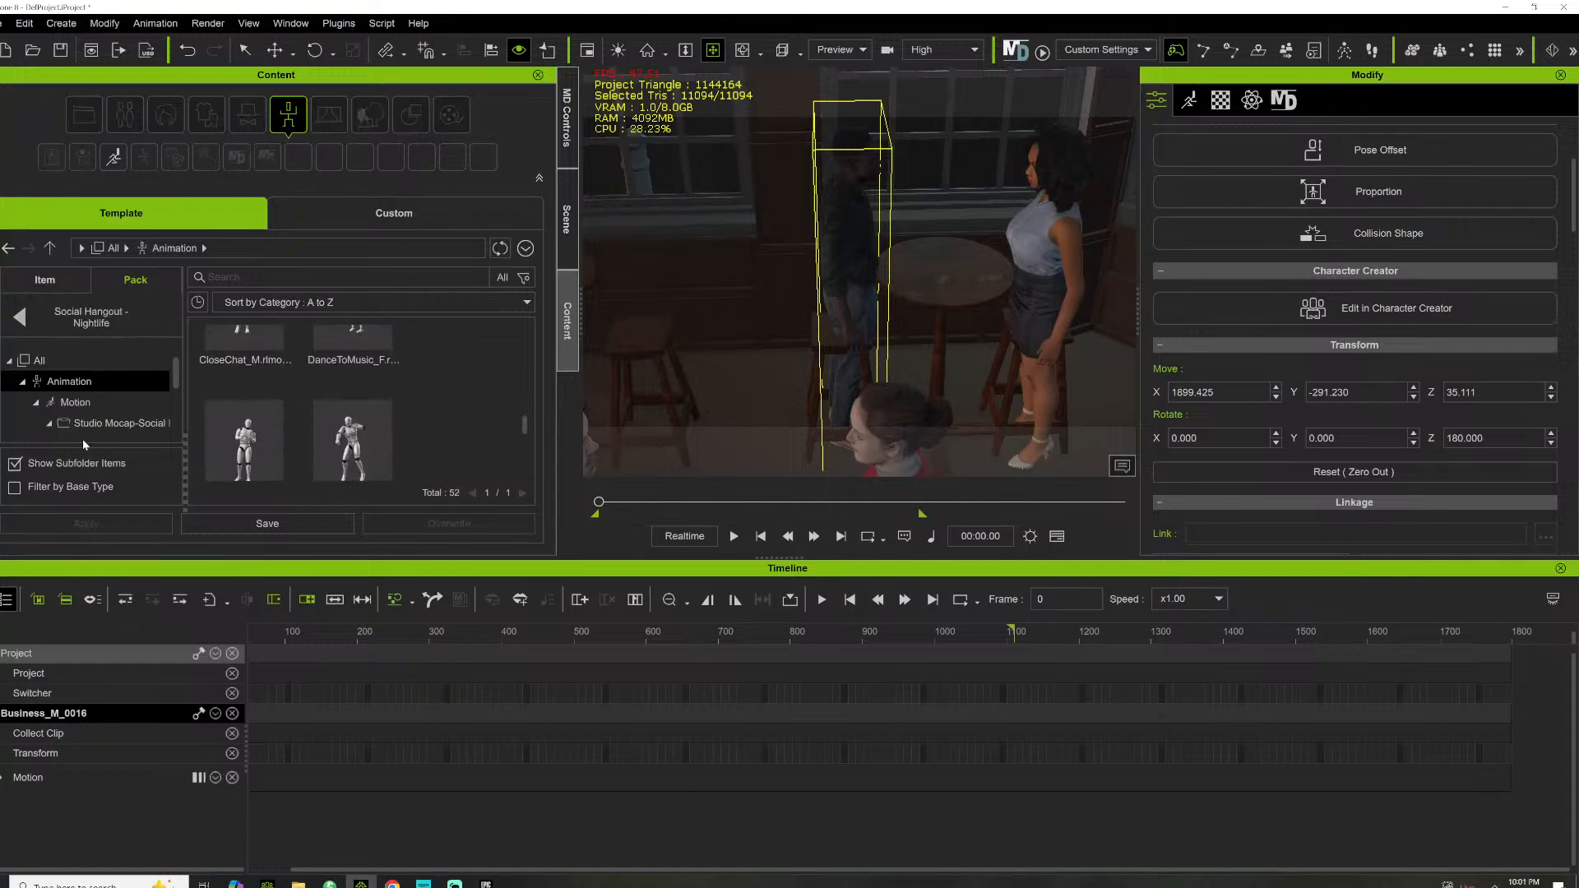
{"action": "scroll", "coordinate": [57, 399], "scroll_direction": "down", "scroll_amount": 1}
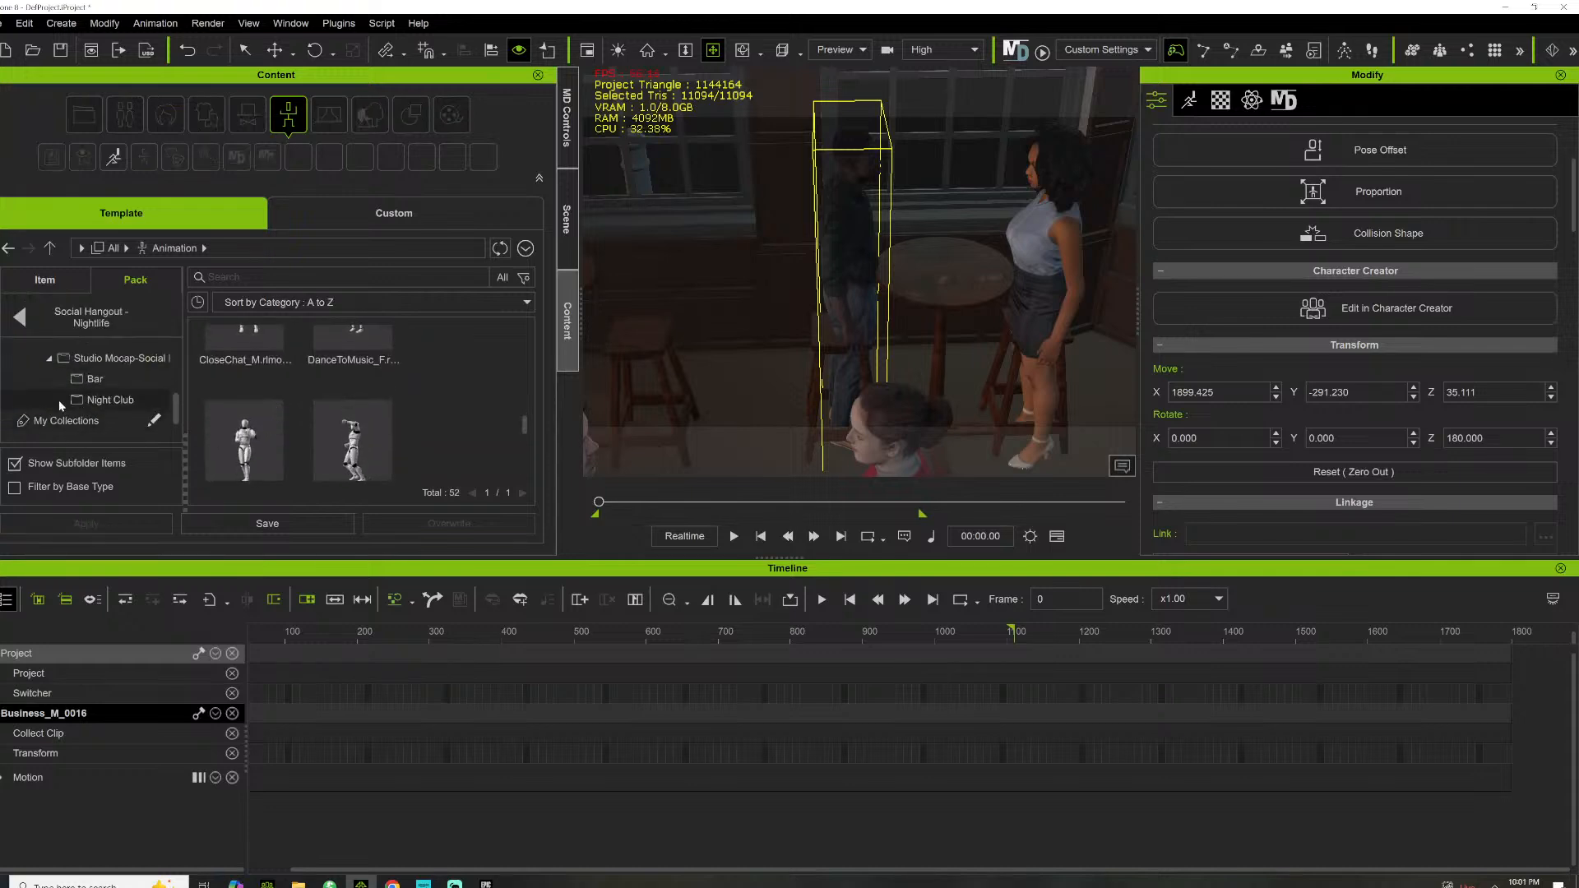
{"action": "left_click", "coordinate": [111, 399]}
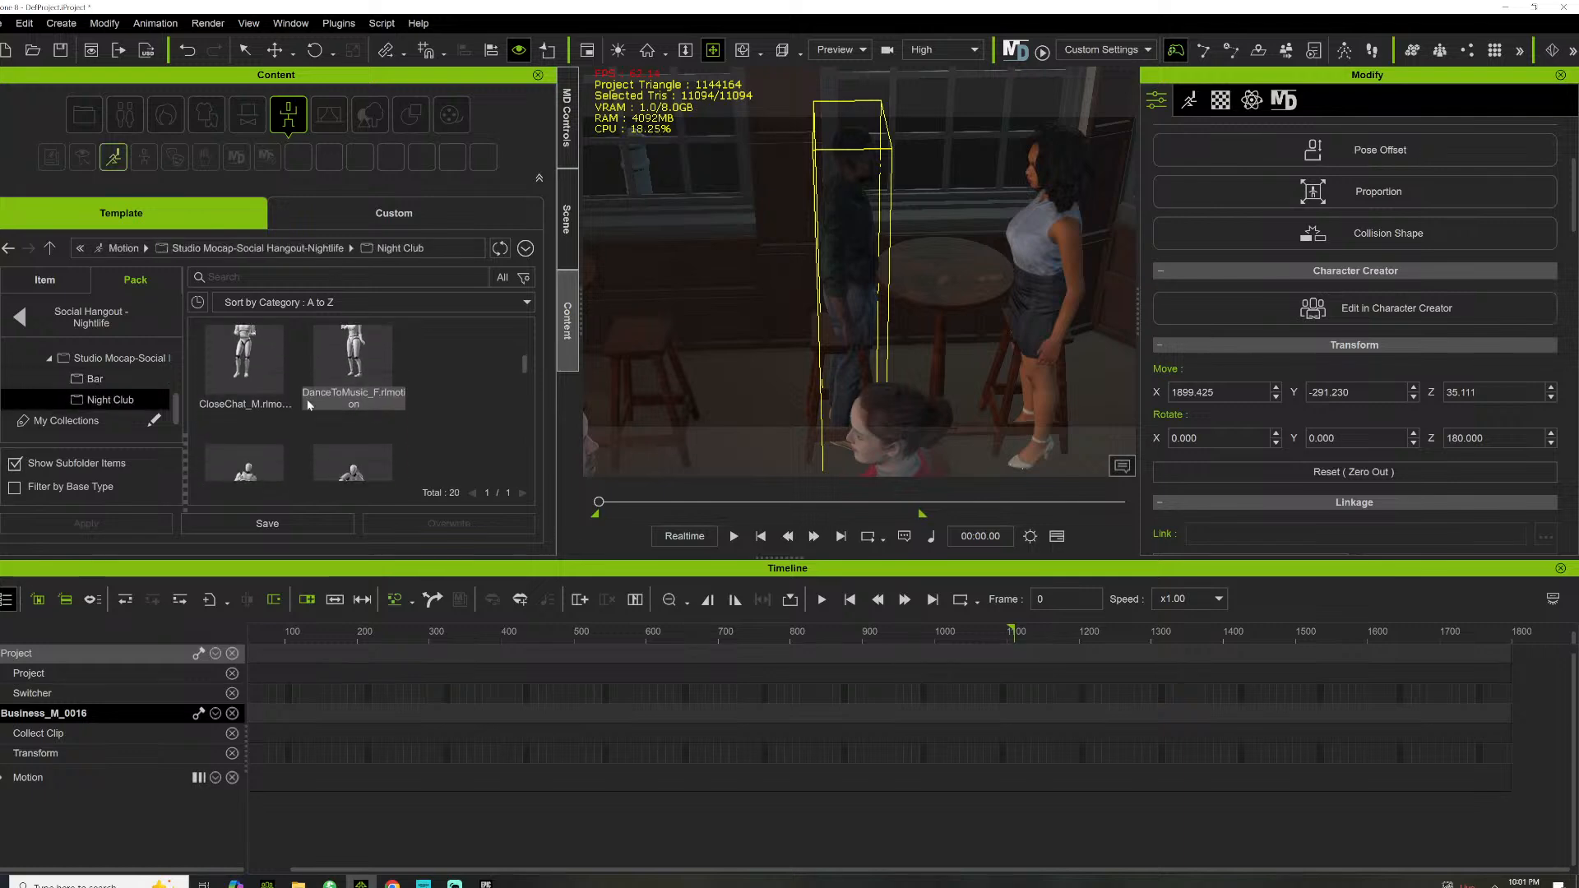
{"action": "scroll", "coordinate": [302, 402], "scroll_direction": "down", "scroll_amount": 2}
{"action": "scroll", "coordinate": [298, 418], "scroll_direction": "down", "scroll_amount": 2}
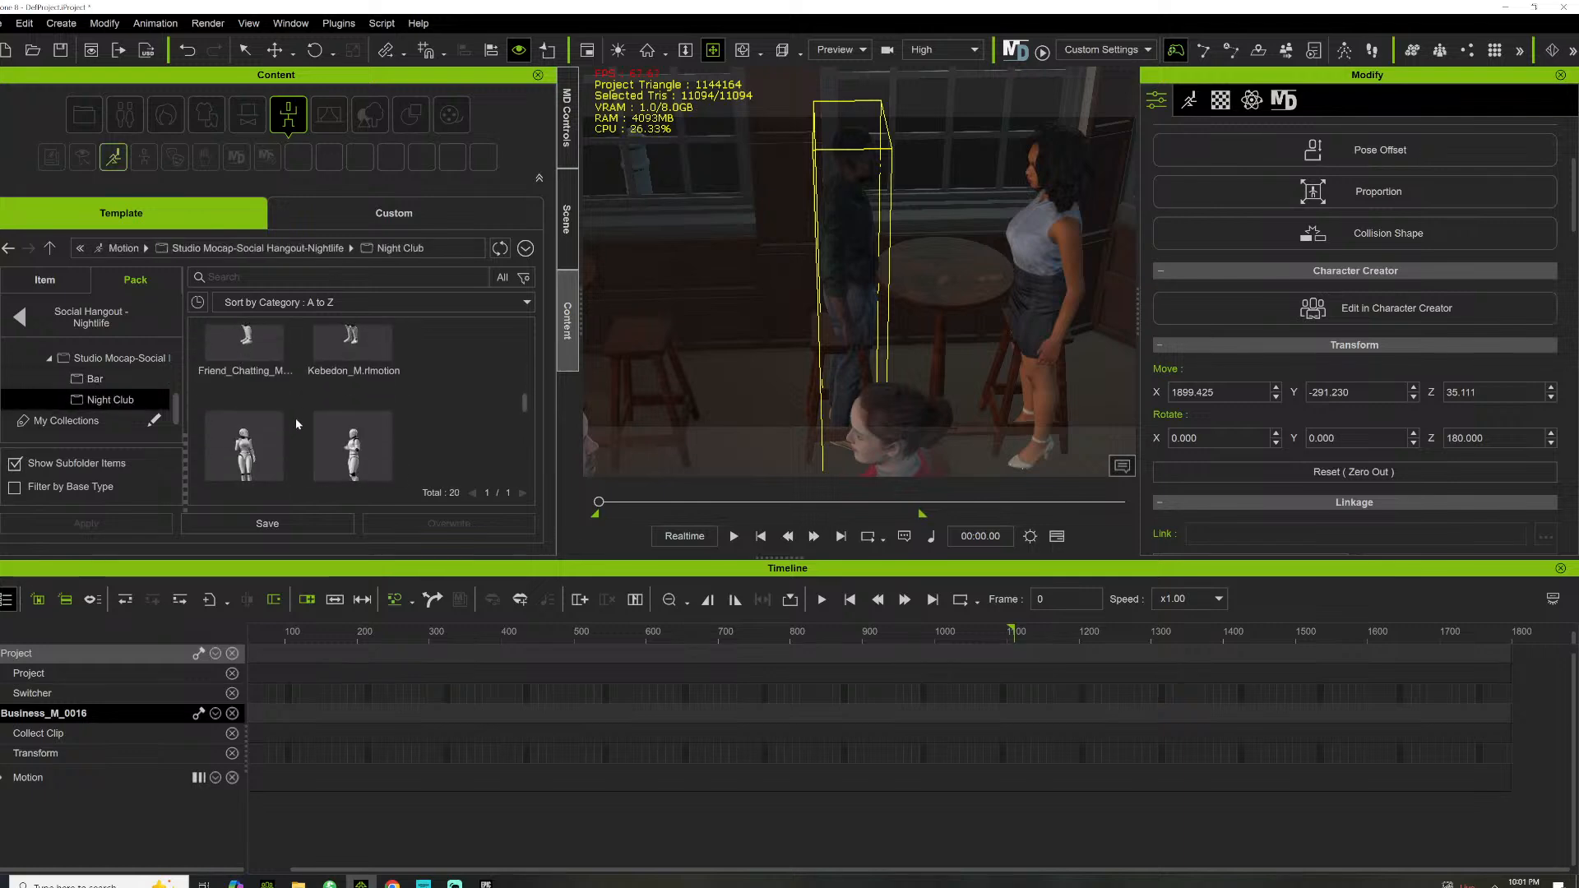
{"action": "scroll", "coordinate": [299, 378], "scroll_direction": "down", "scroll_amount": 2}
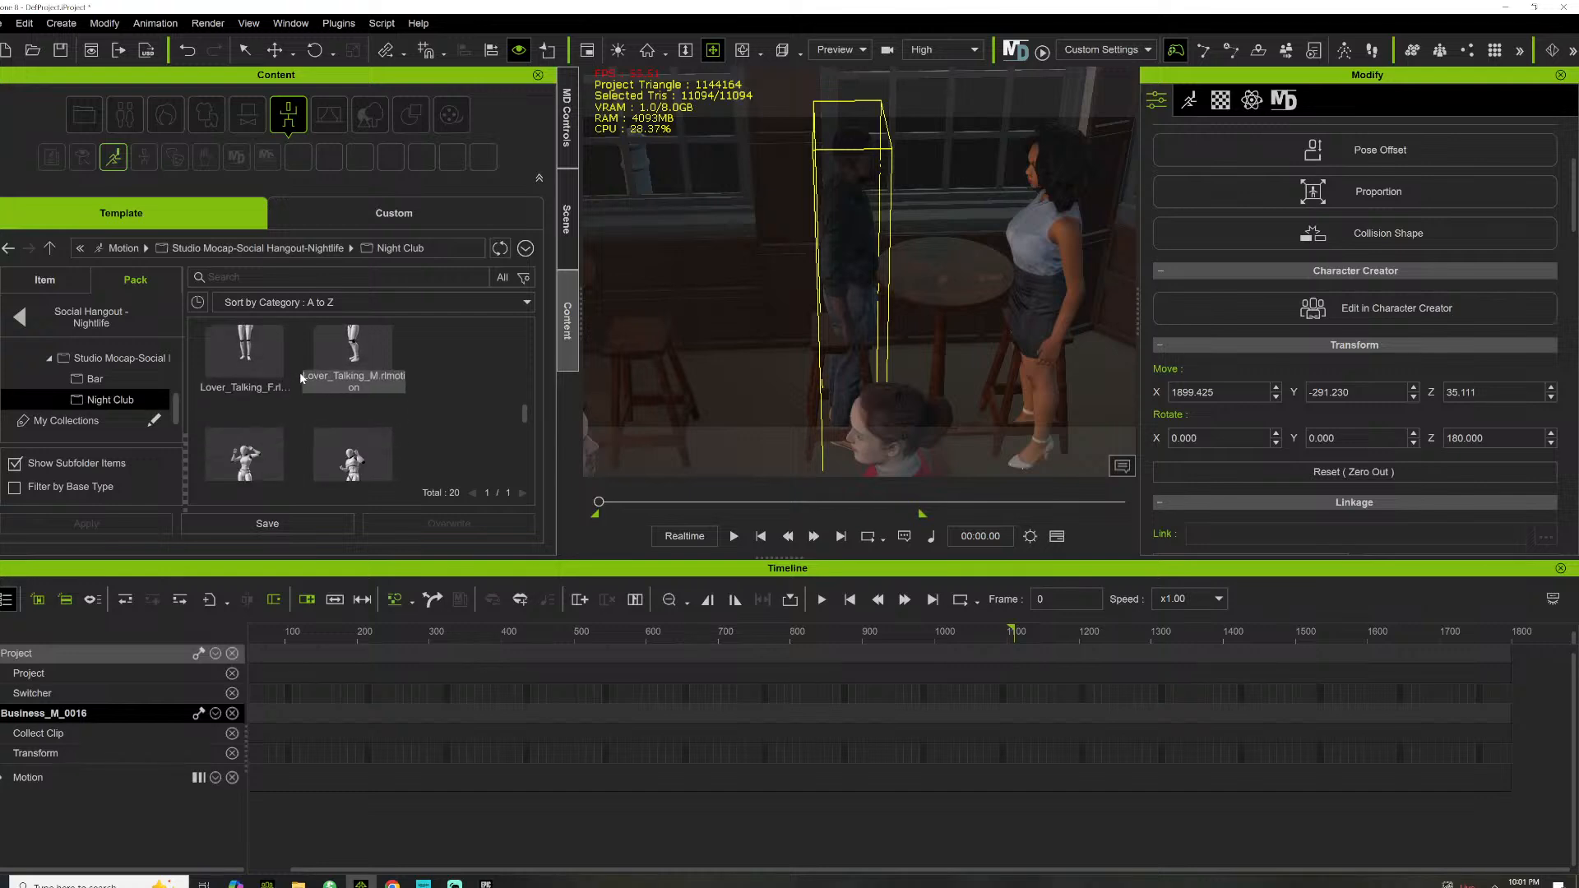
{"action": "scroll", "coordinate": [301, 382], "scroll_direction": "down", "scroll_amount": 2}
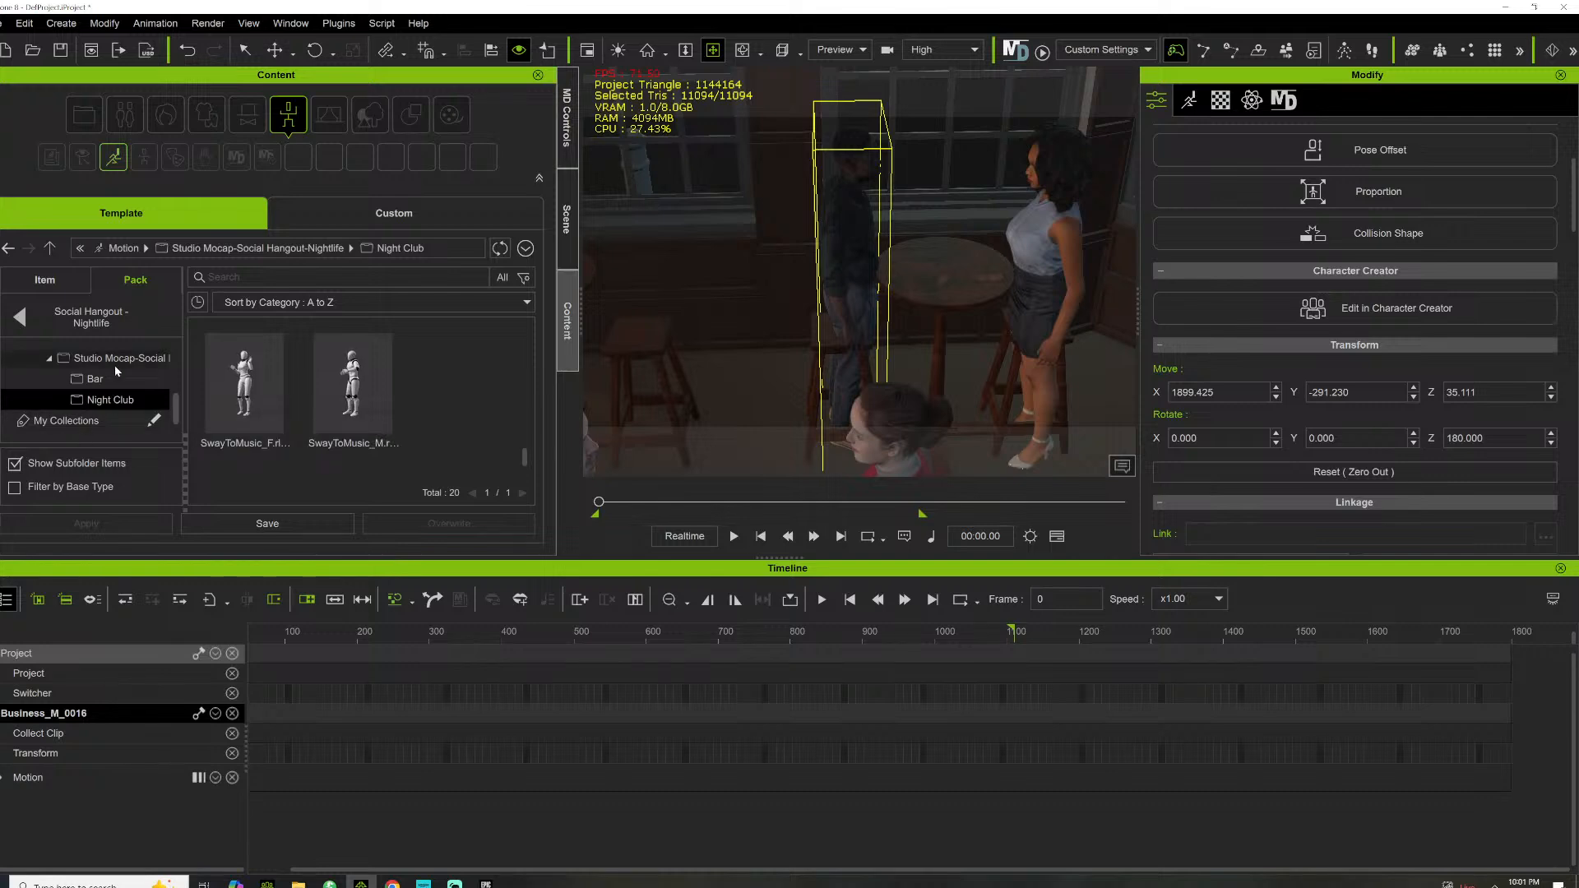
Apply the Bar_BeerTalk_F motion from the Bar folder to the woman standing at the round table
{"action": "left_click", "coordinate": [149, 378]}
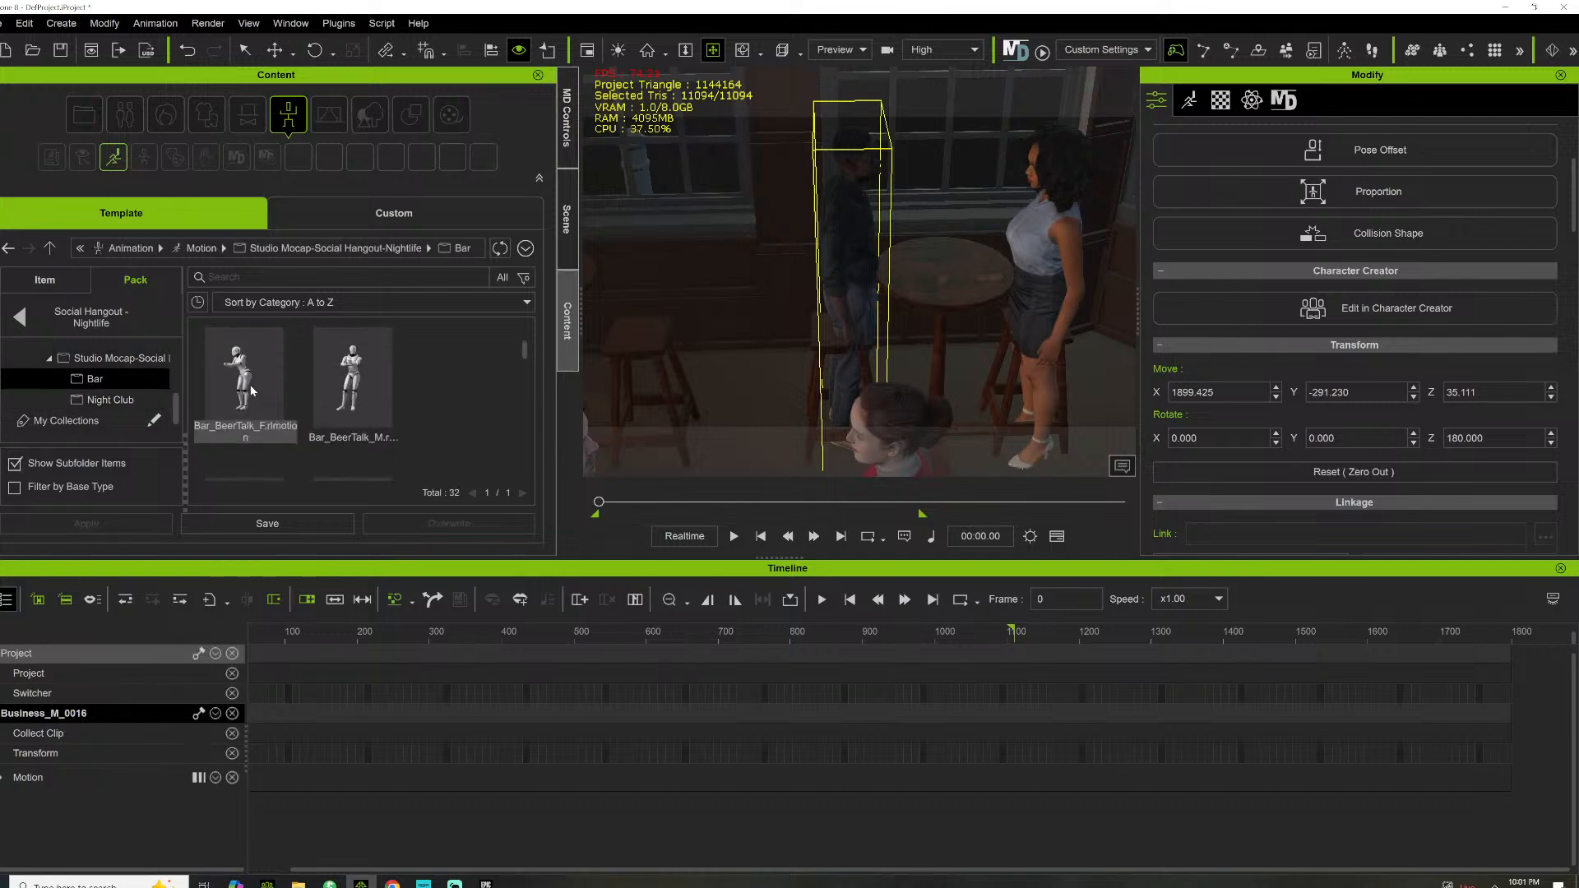
{"action": "left_click_drag", "start_coordinate": [275, 398], "coordinate": [1046, 273]}
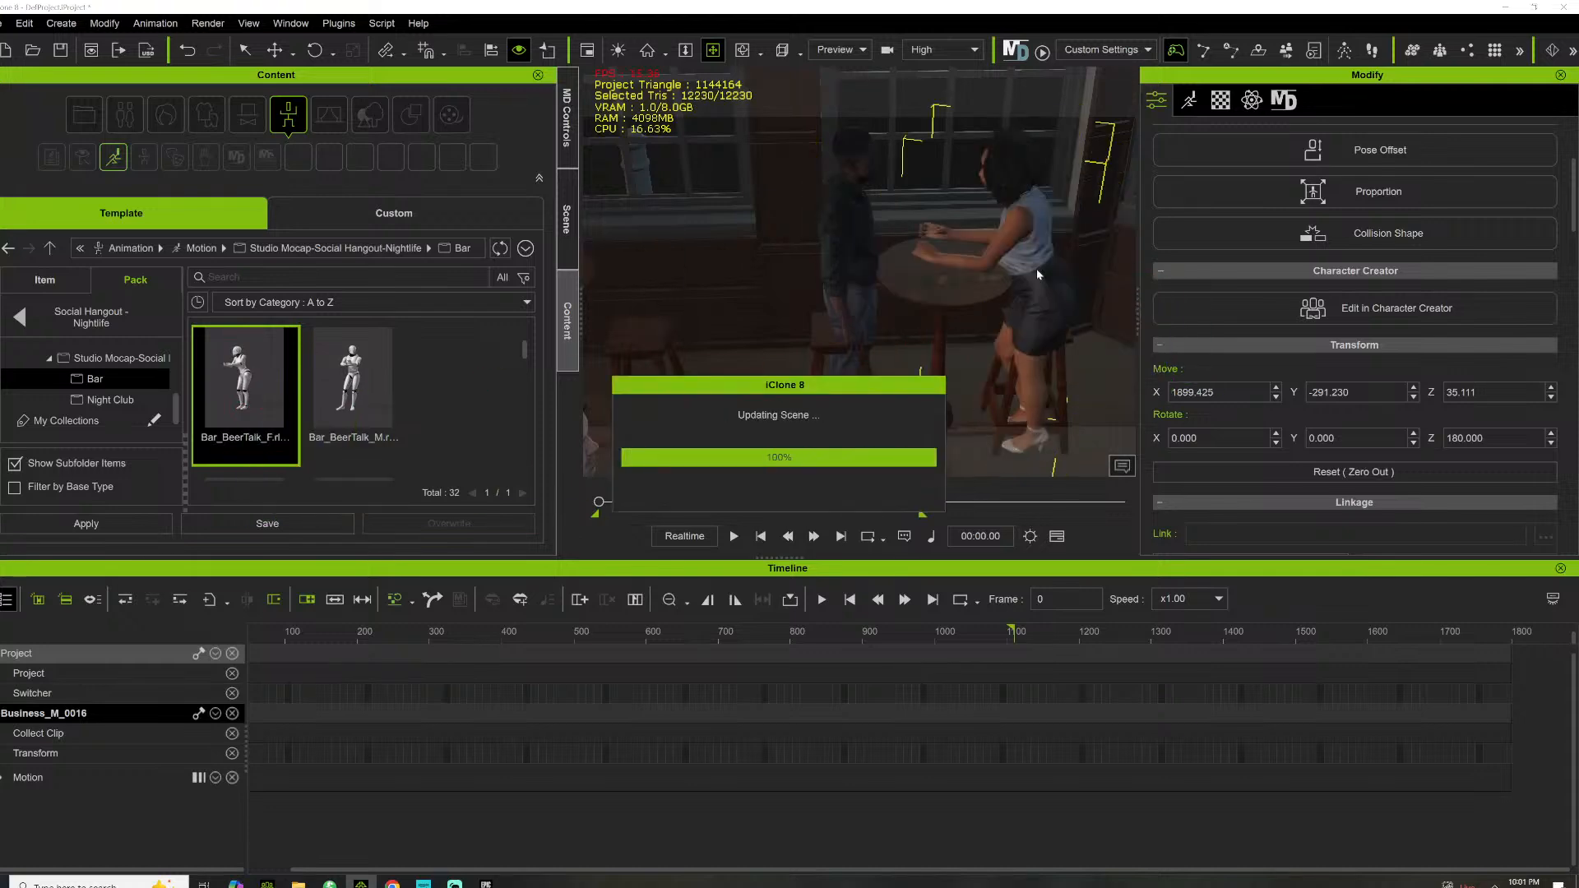
{"action": "left_click", "coordinate": [942, 232]}
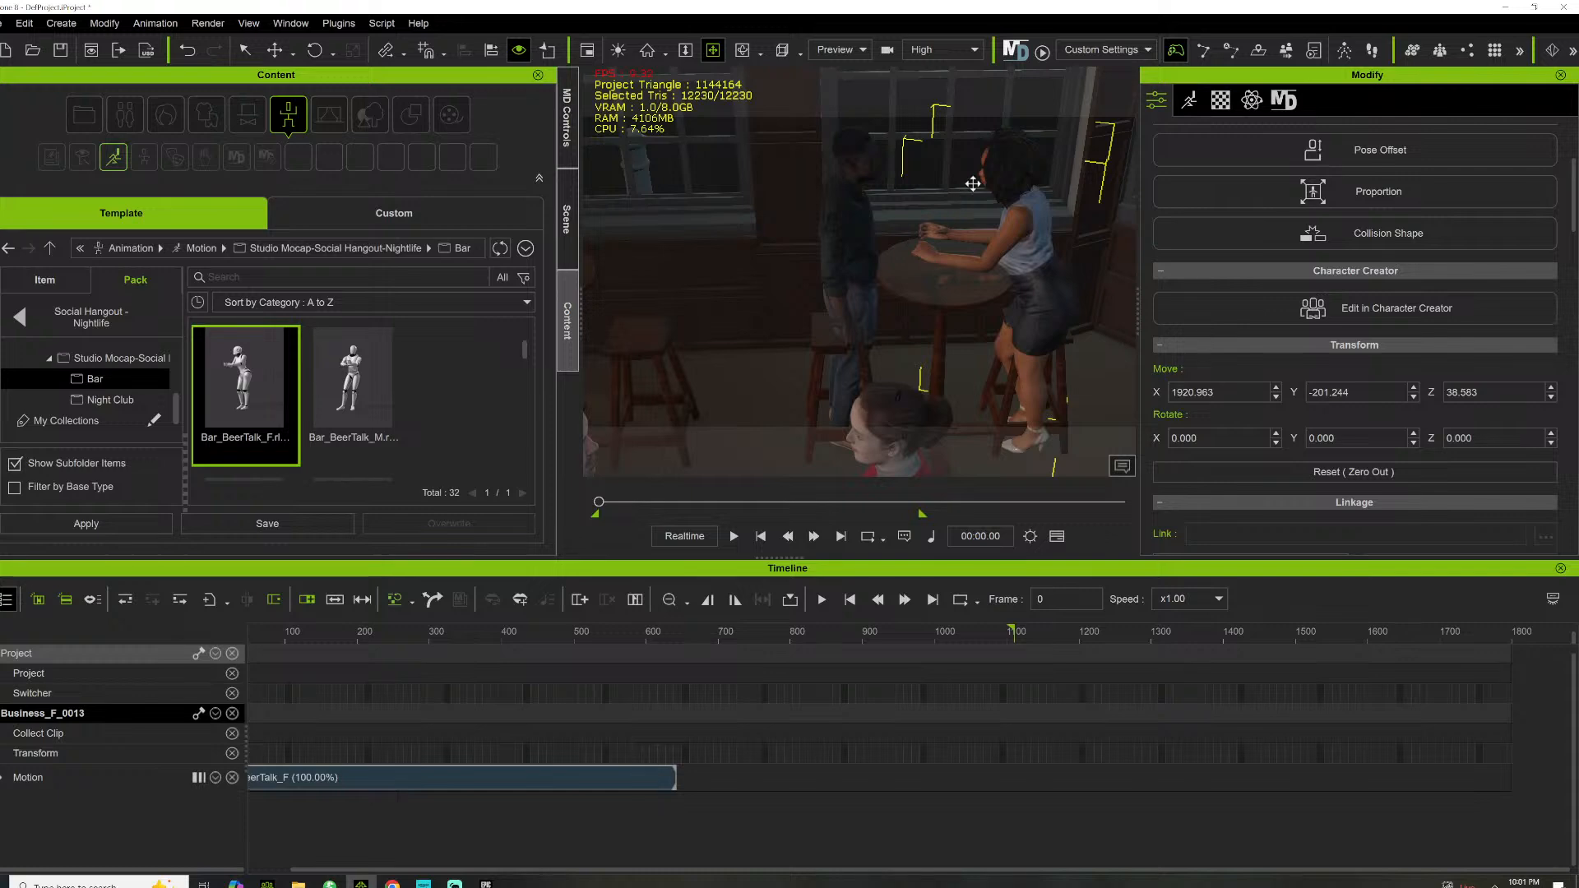
Set the man across the round table as the look-at target of the standing woman
{"action": "right_click", "coordinate": [973, 184]}
{"action": "mouse_move", "coordinate": [1125, 221]}
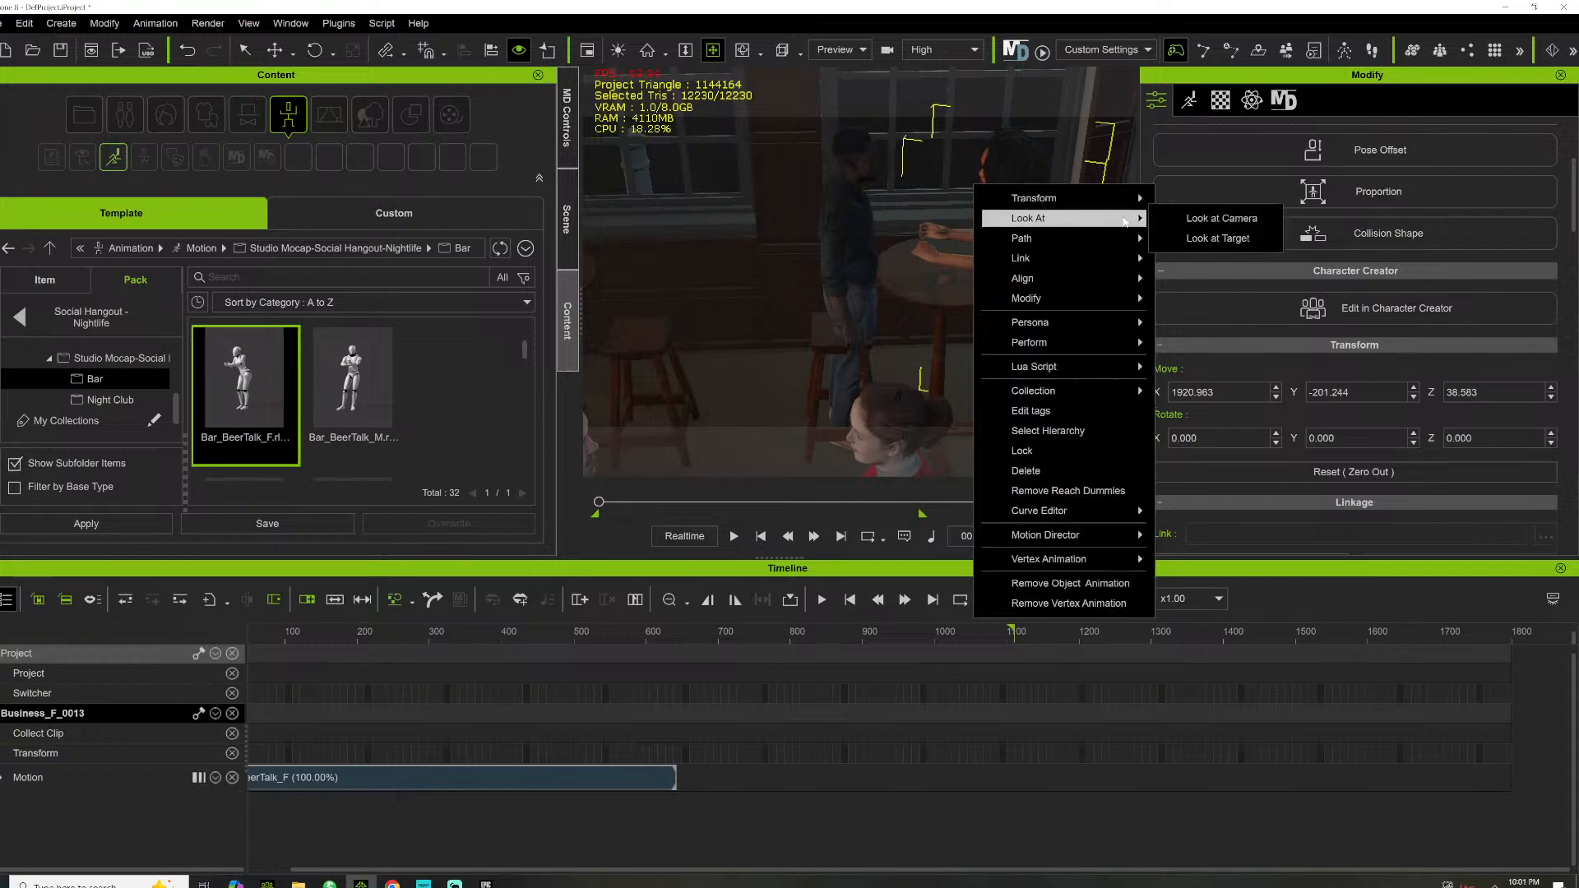
{"action": "left_click", "coordinate": [1217, 238]}
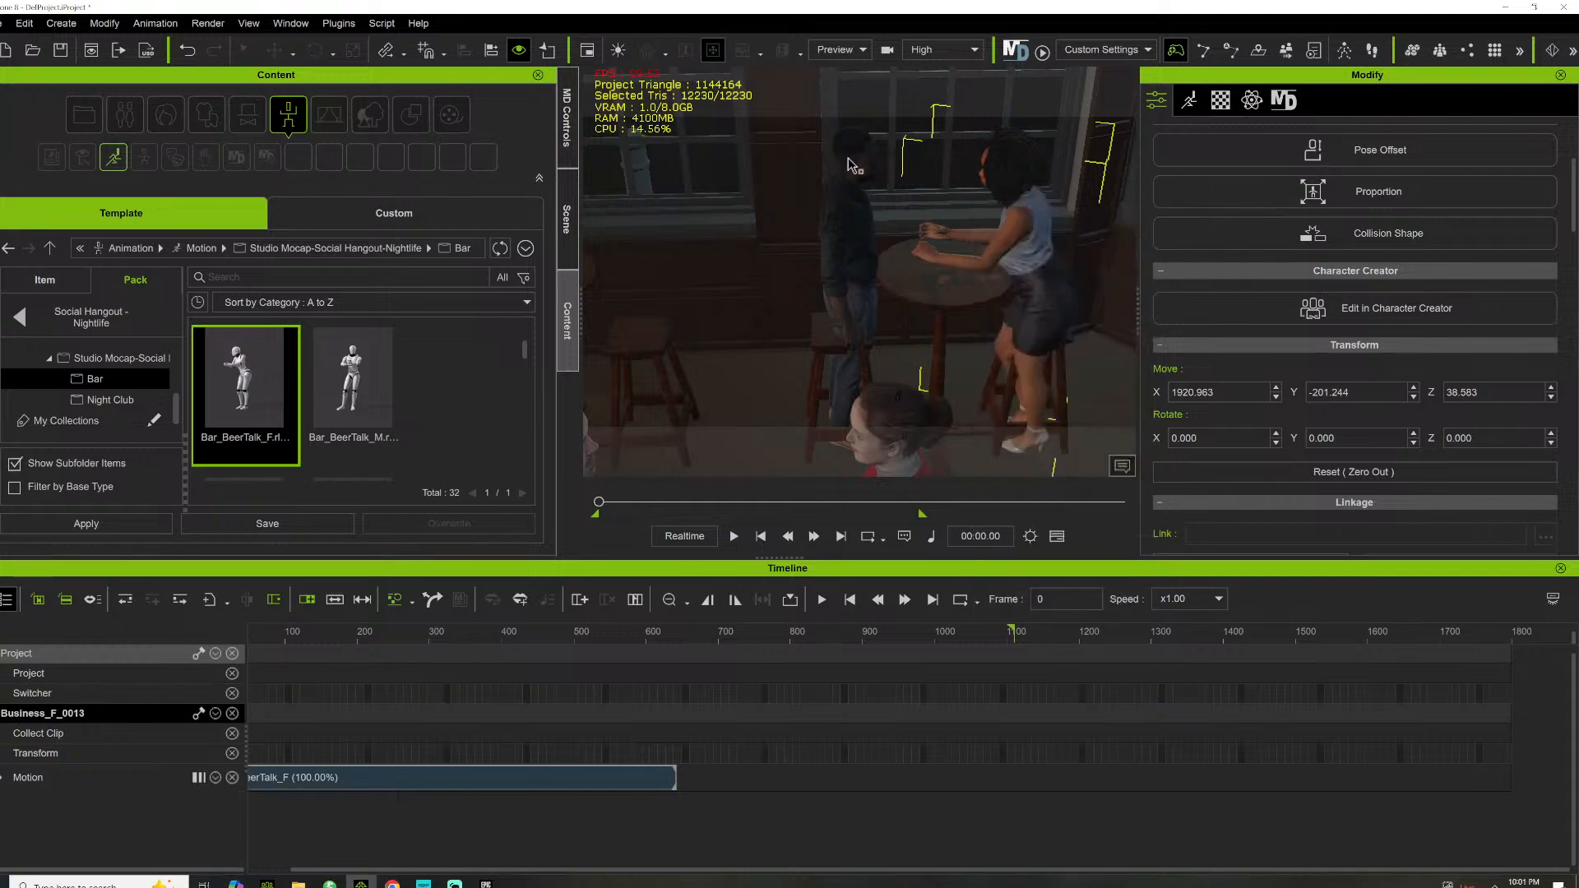
{"action": "left_click", "coordinate": [869, 181]}
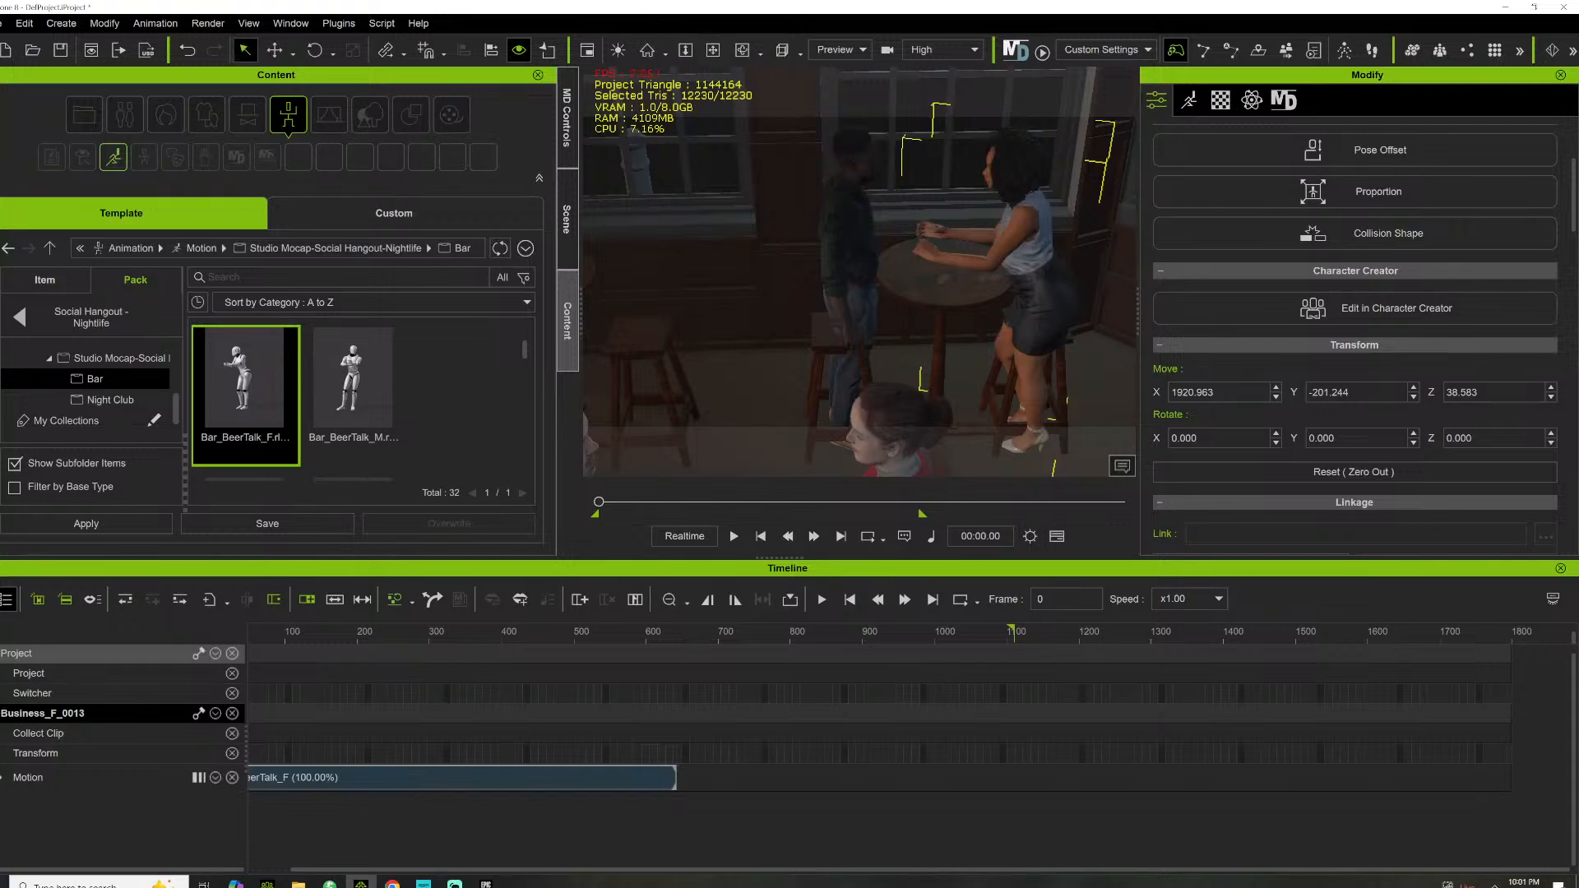
Apply the Bar_BeerTalk_M motion to the man at the round table and set the woman as his look-at target
{"action": "left_click_drag", "start_coordinate": [367, 356], "coordinate": [858, 271]}
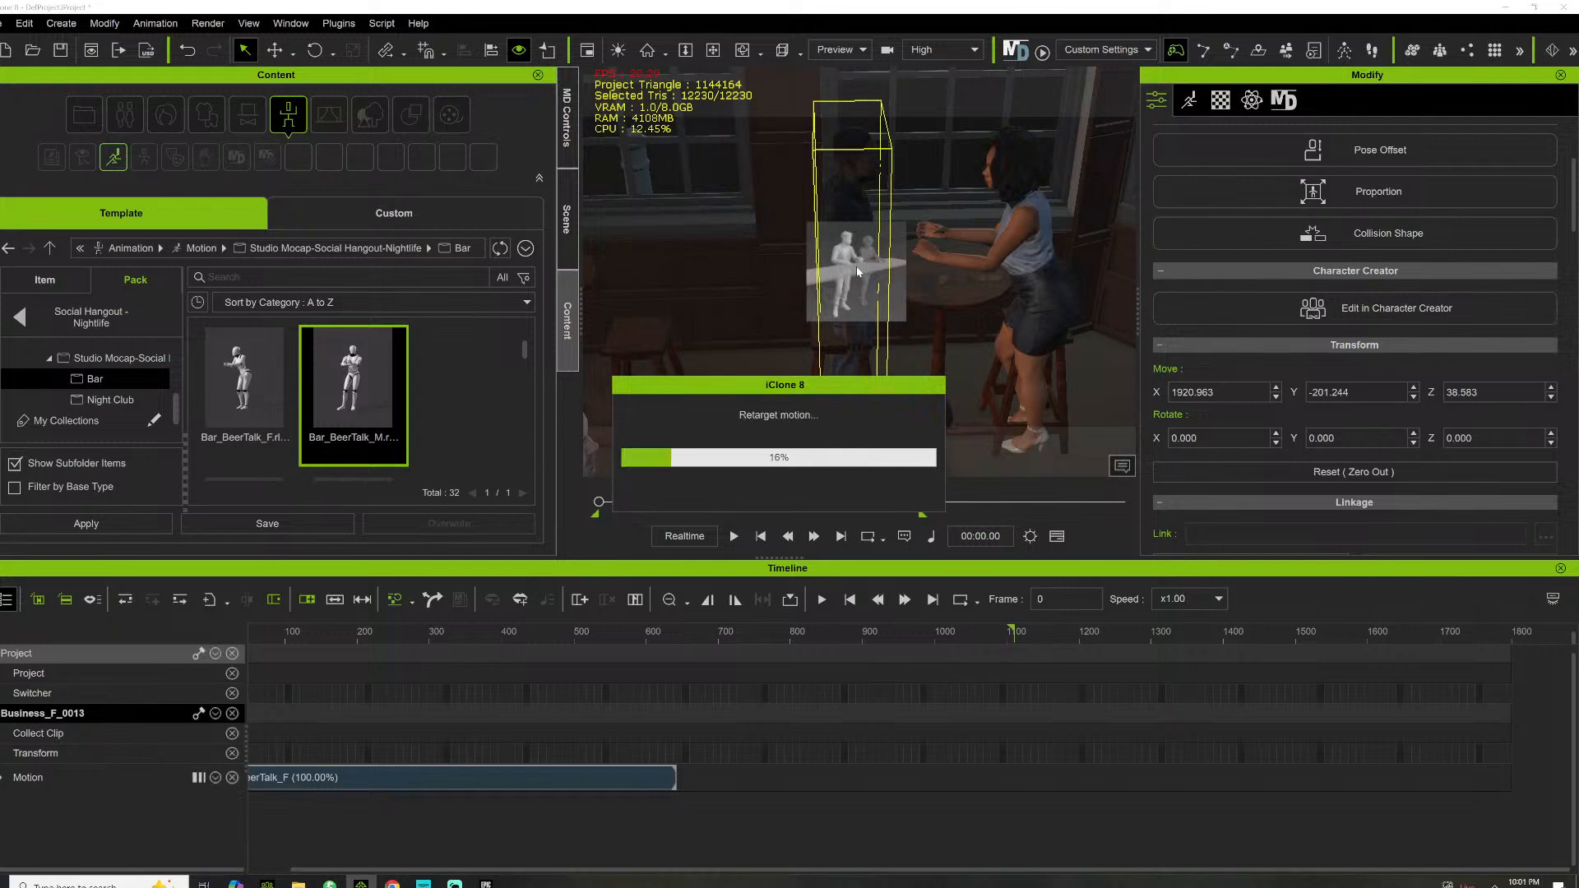
{"action": "left_click", "coordinate": [926, 241]}
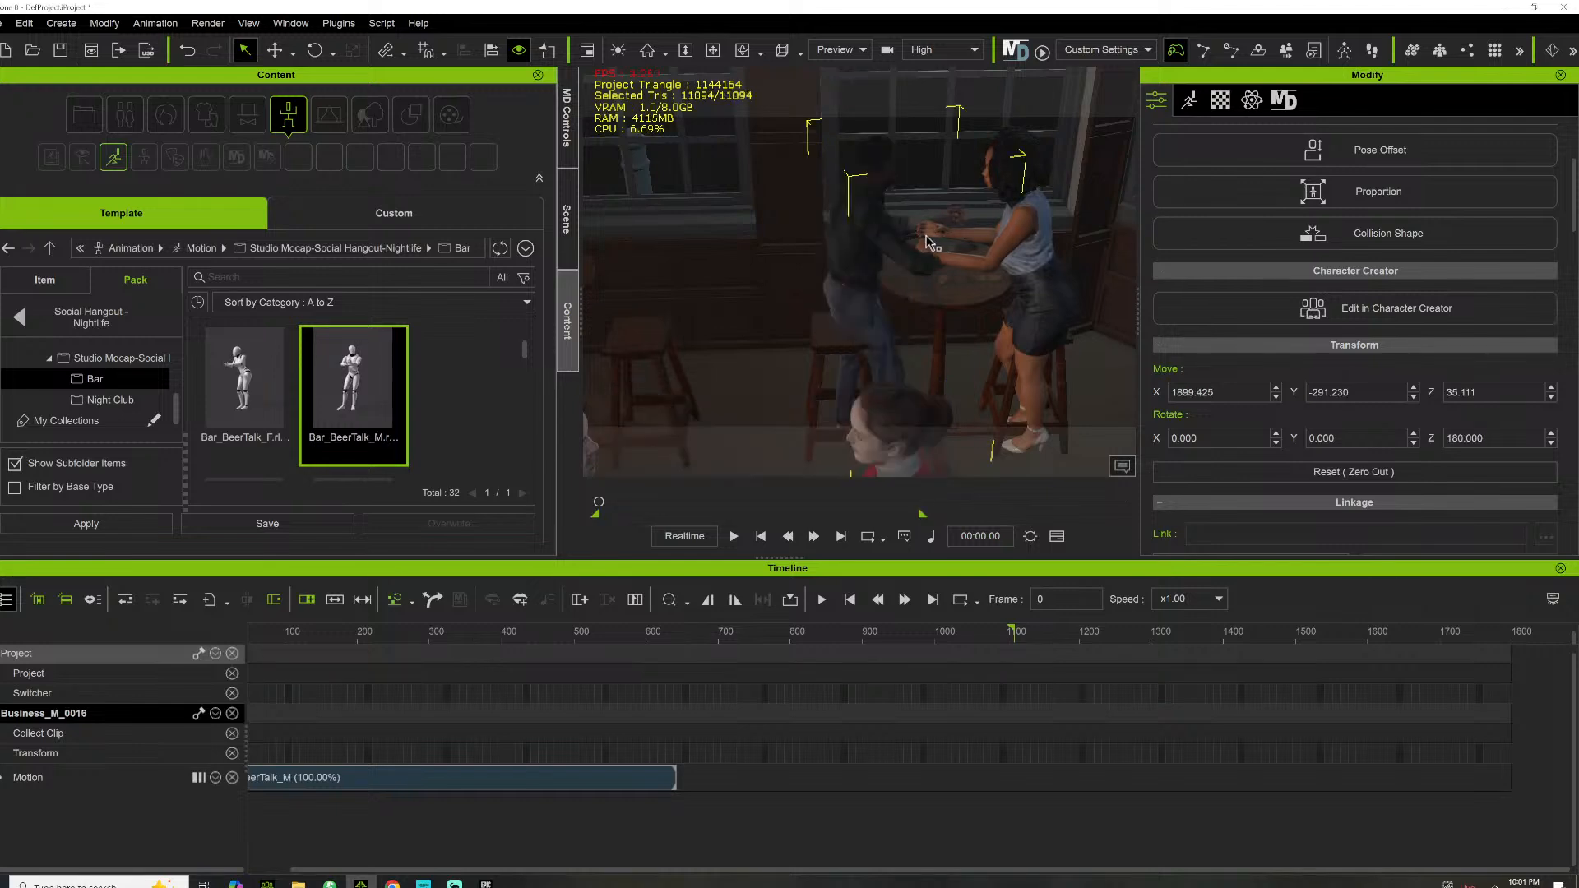
{"action": "right_click", "coordinate": [923, 144]}
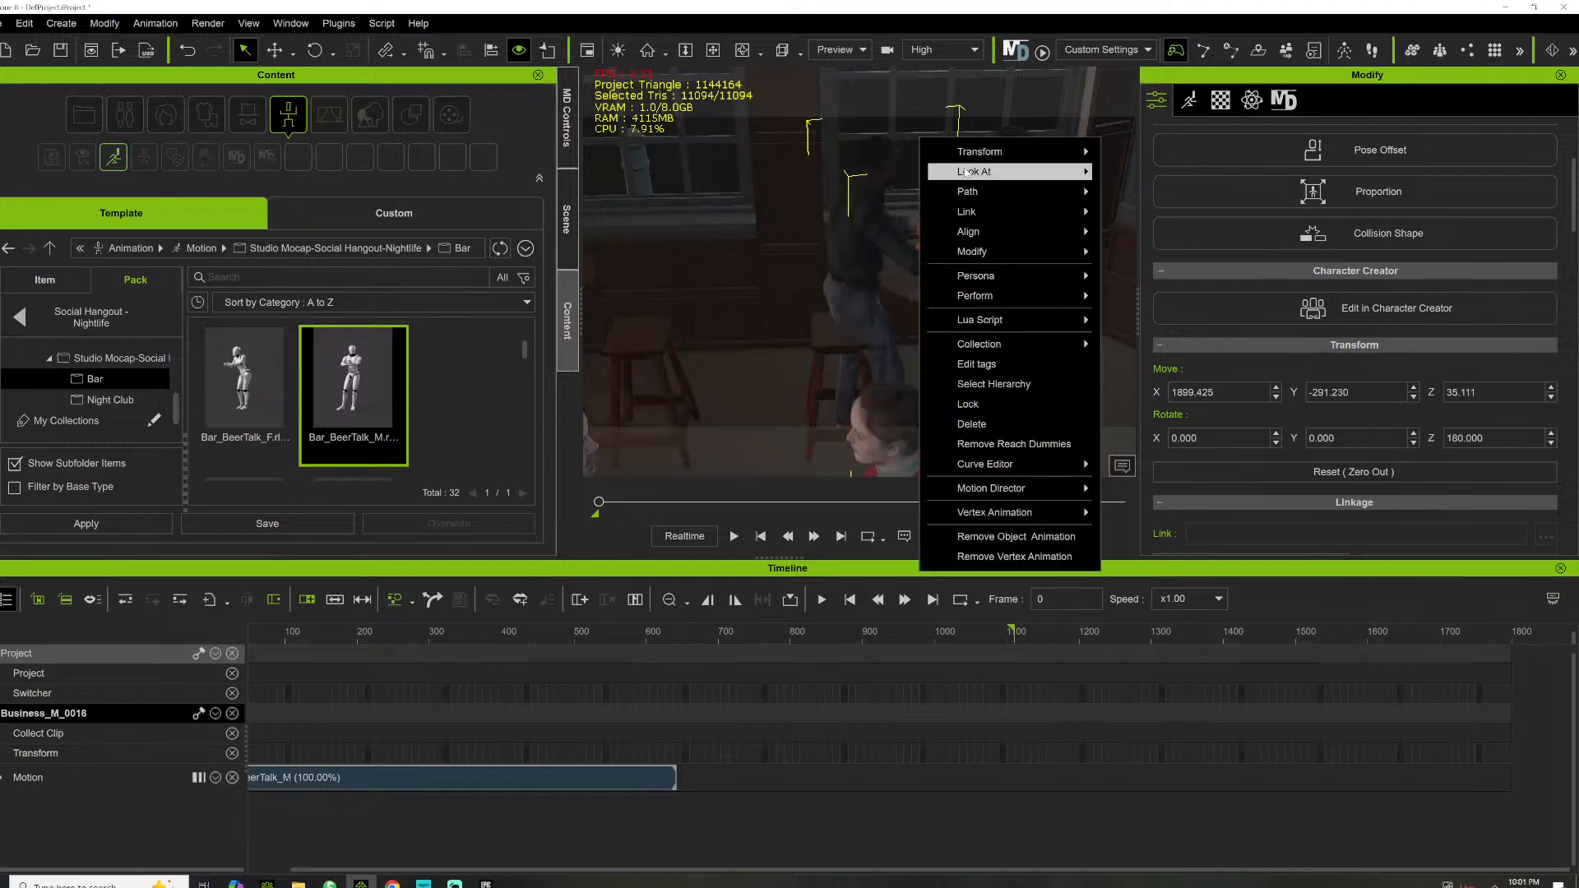
{"action": "mouse_move", "coordinate": [983, 171]}
{"action": "left_click", "coordinate": [1147, 191]}
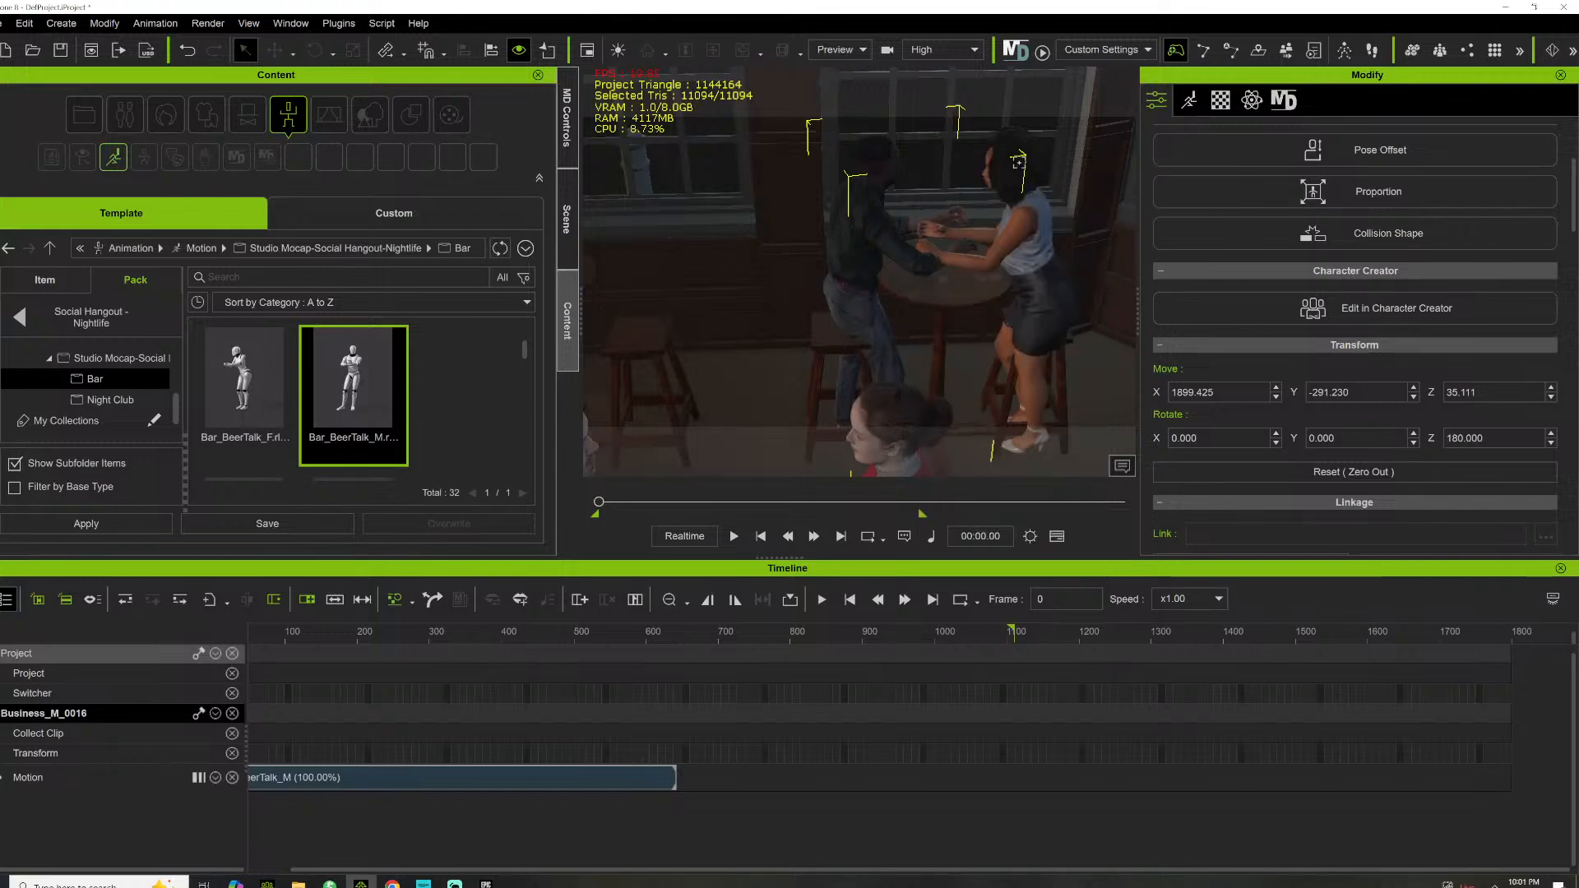
{"action": "left_click", "coordinate": [1013, 180]}
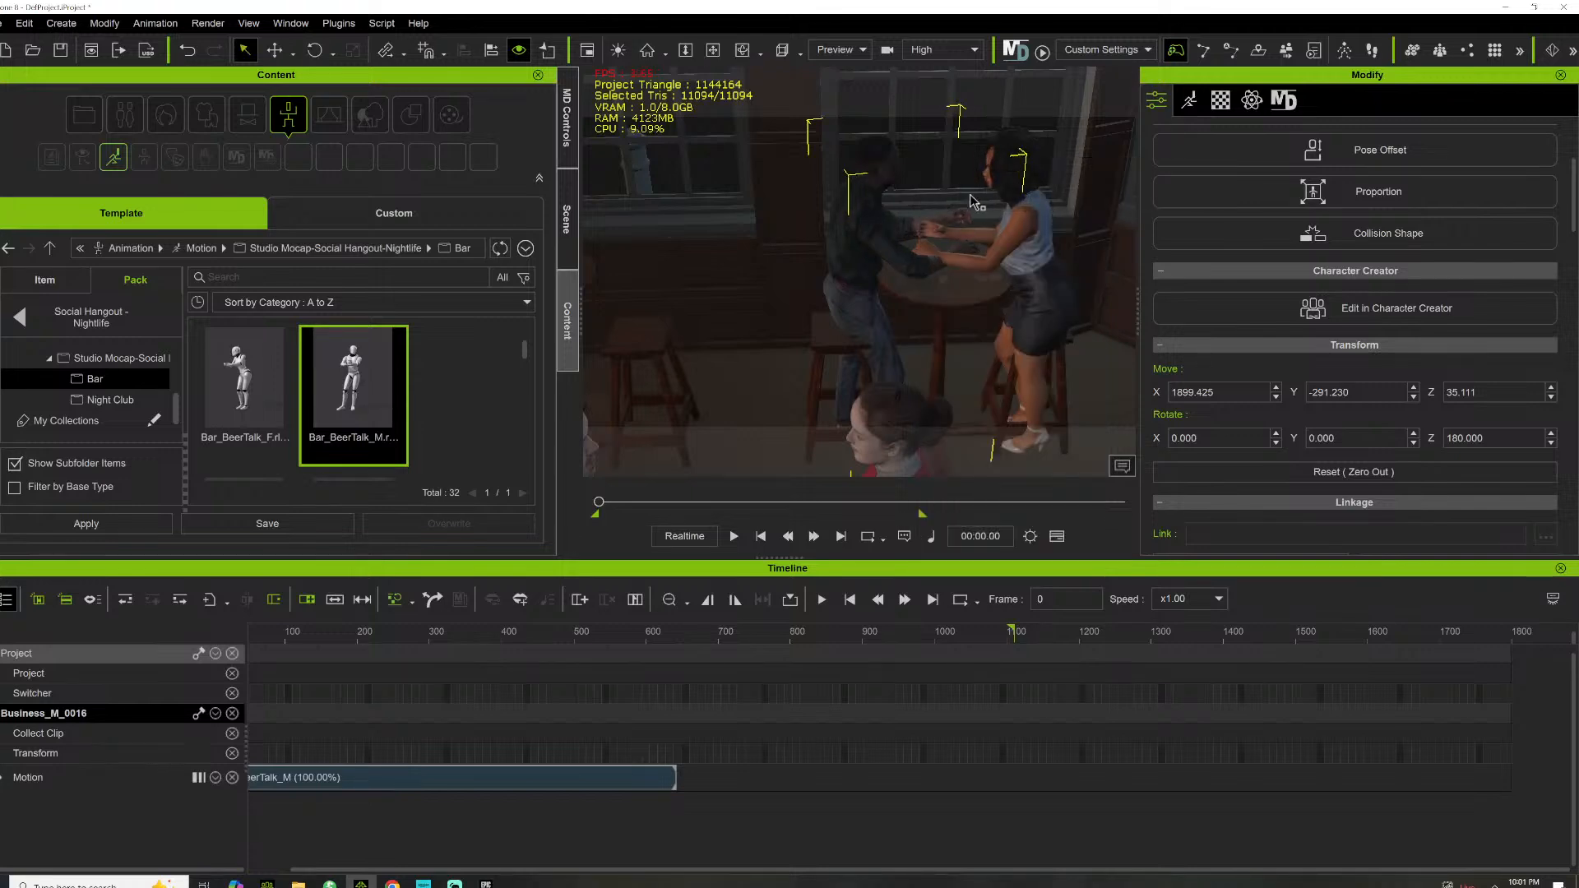
Move the man back from the woman along the Y axis to about -308.8
{"action": "left_click_drag", "start_coordinate": [915, 429], "coordinate": [855, 387]}
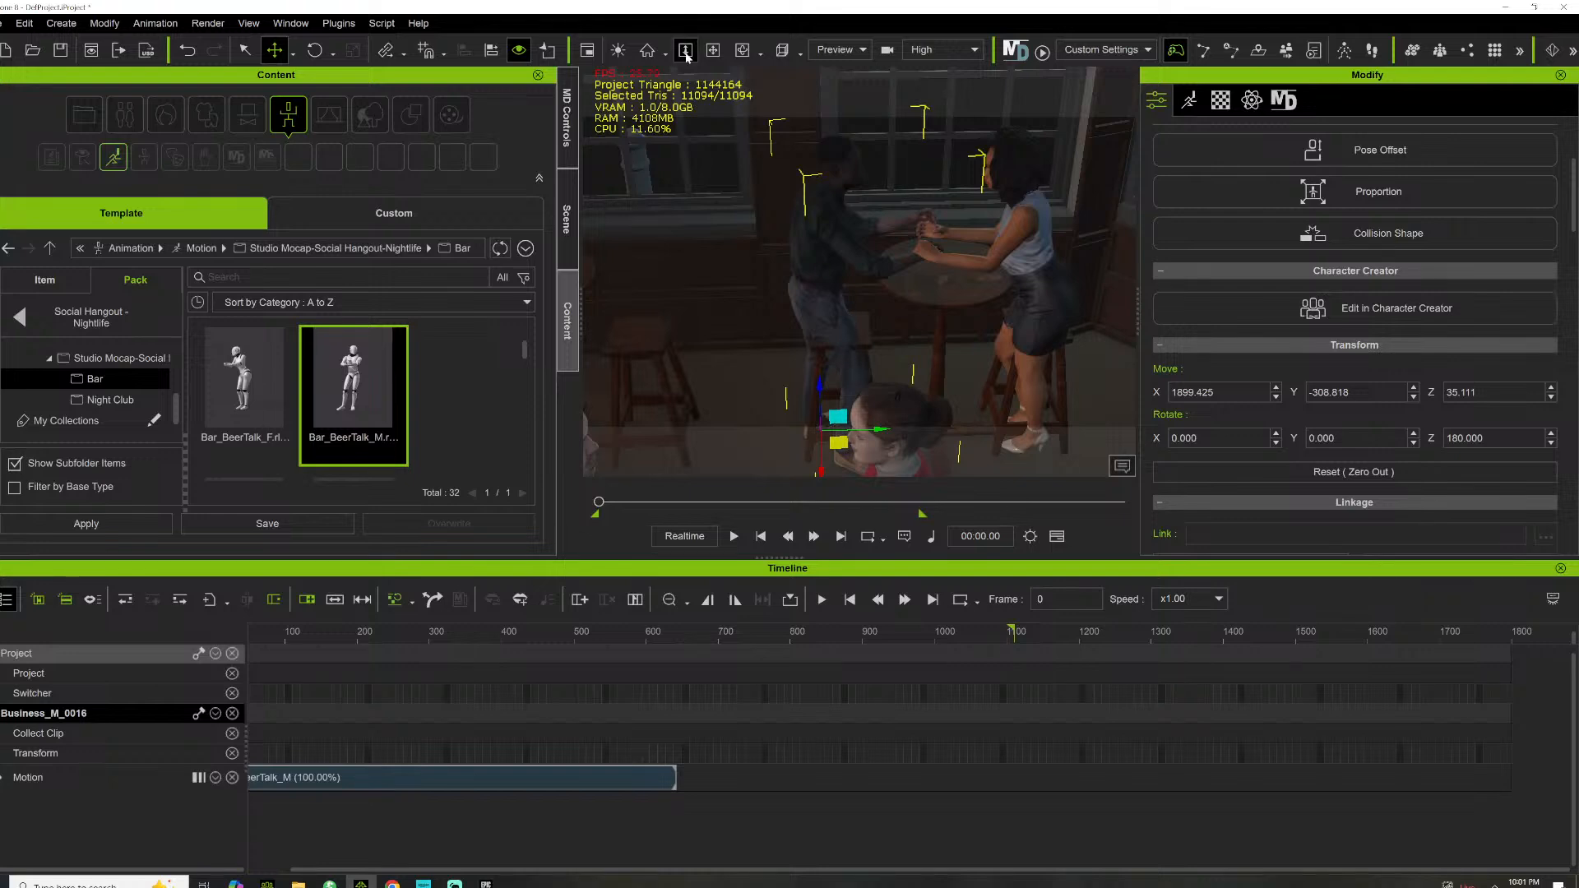
{"action": "left_click", "coordinate": [713, 53]}
{"action": "right_click_drag", "start_coordinate": [699, 168], "coordinate": [856, 276]}
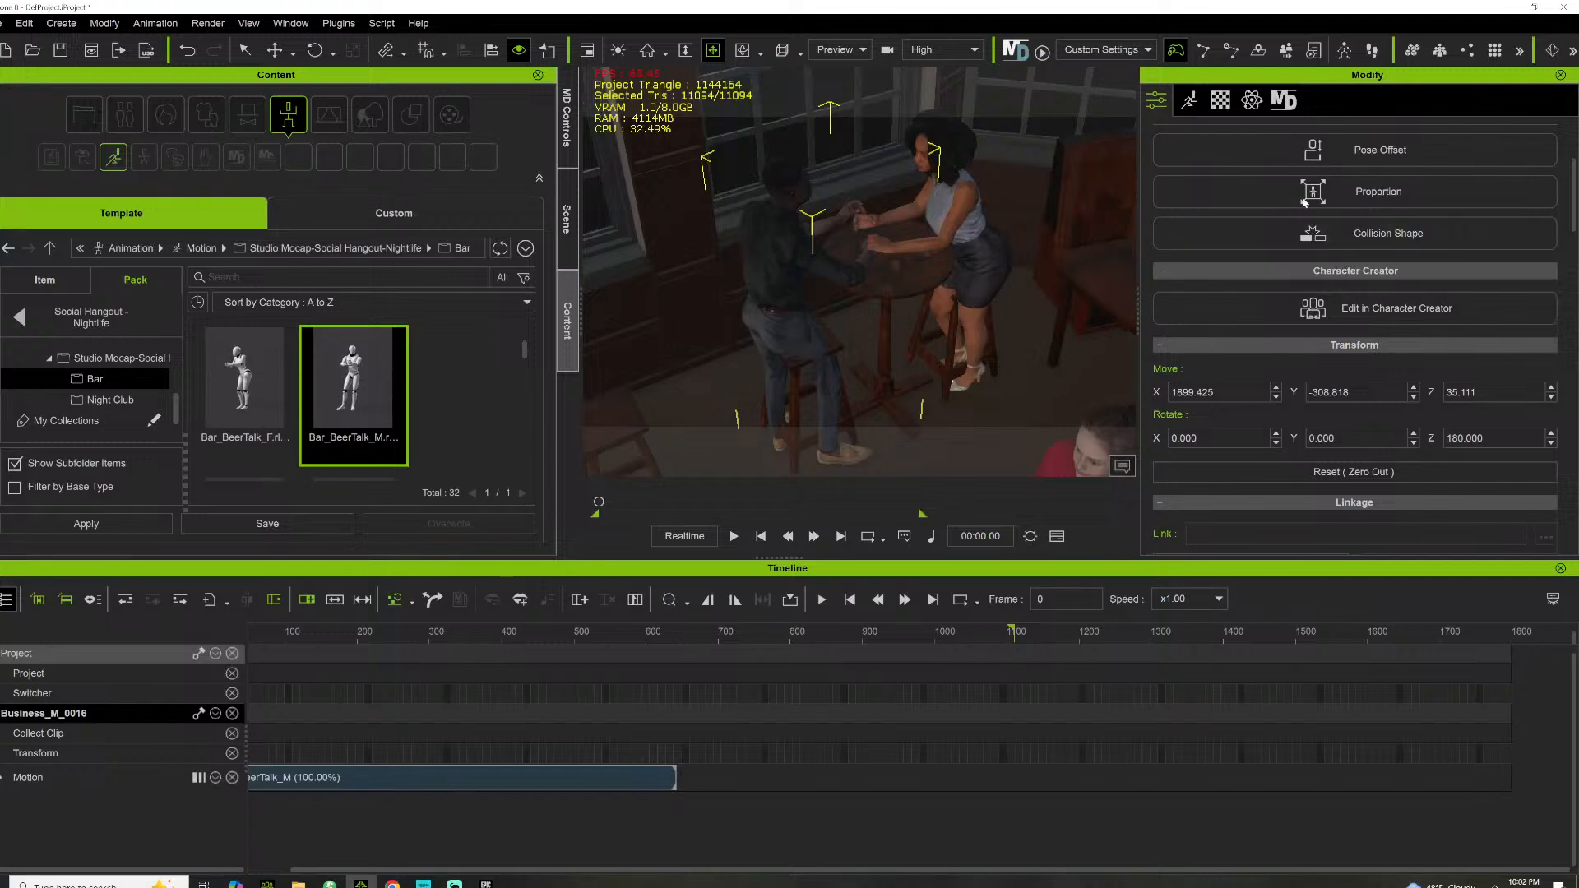
{"action": "left_click", "coordinate": [1189, 100]}
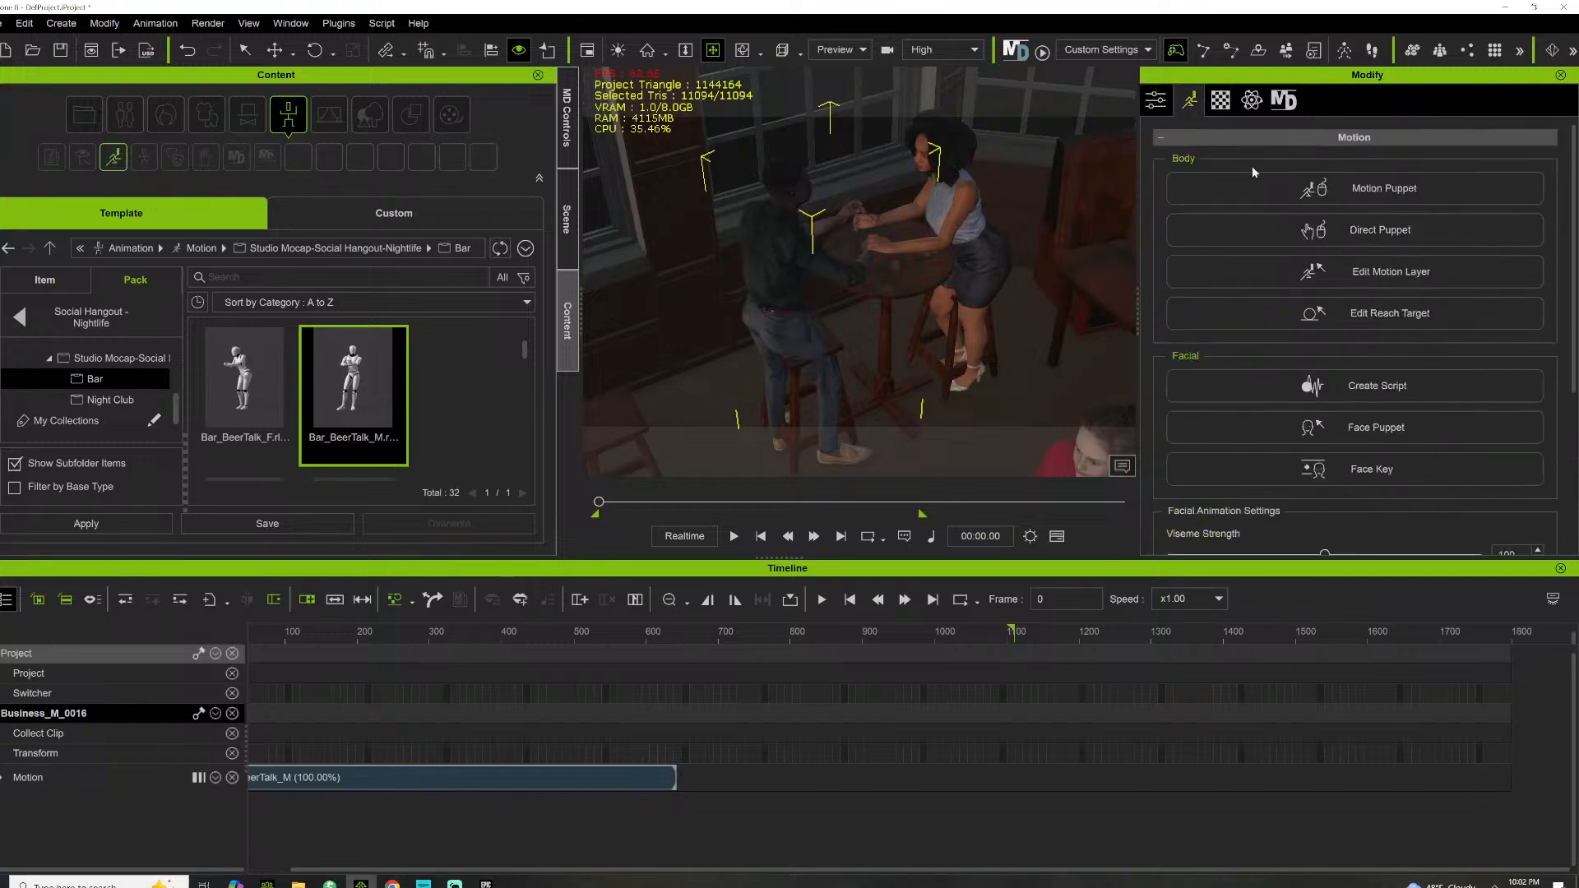
{"action": "left_click", "coordinate": [1357, 273]}
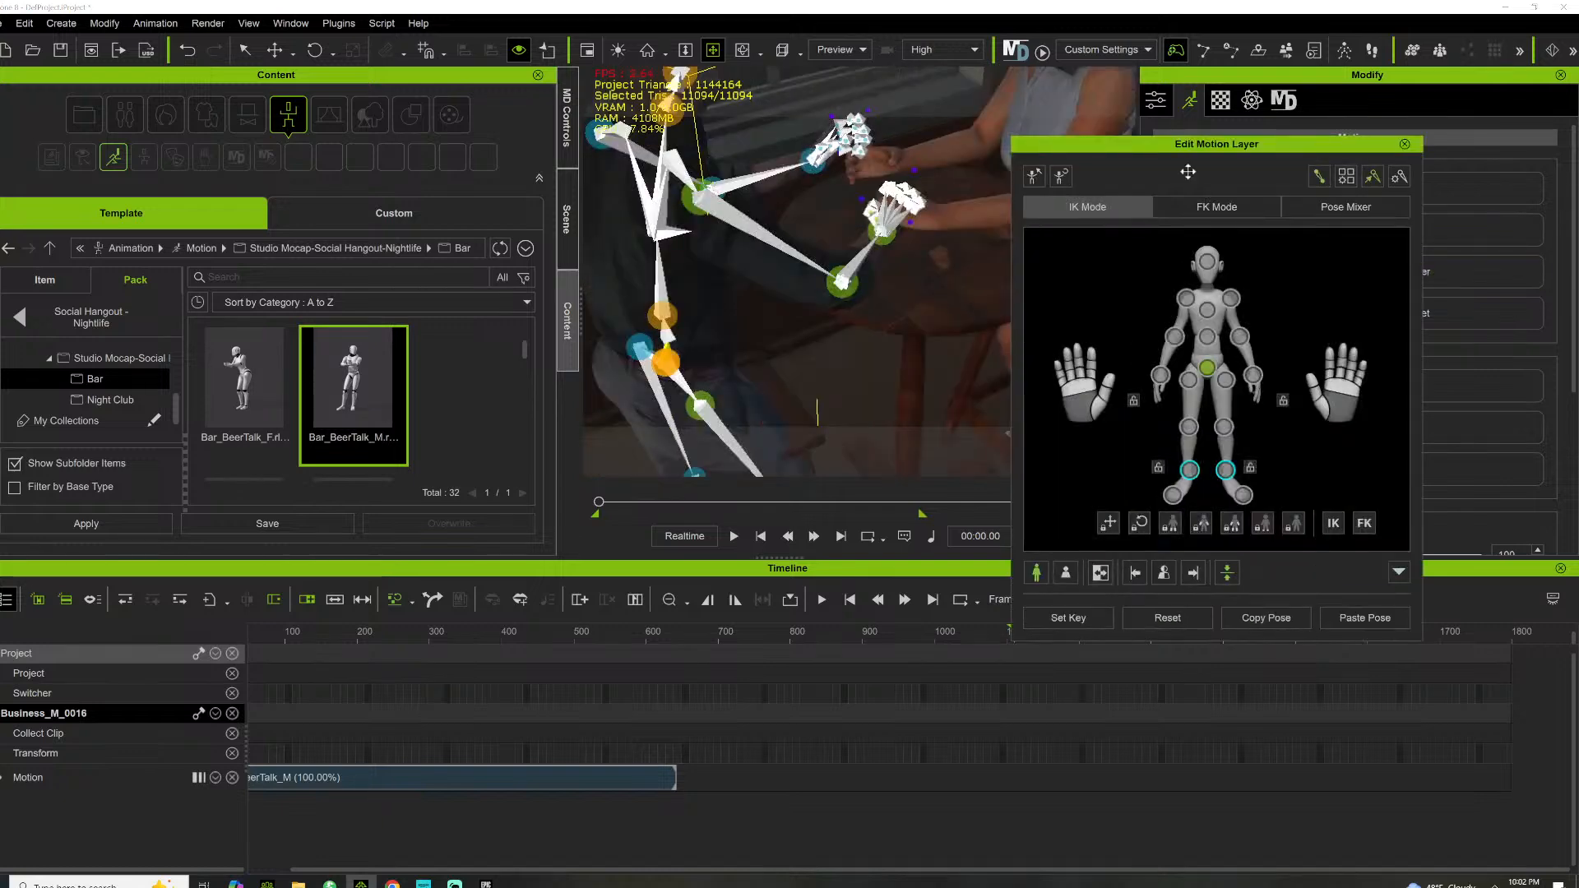
{"action": "left_click", "coordinate": [1404, 144]}
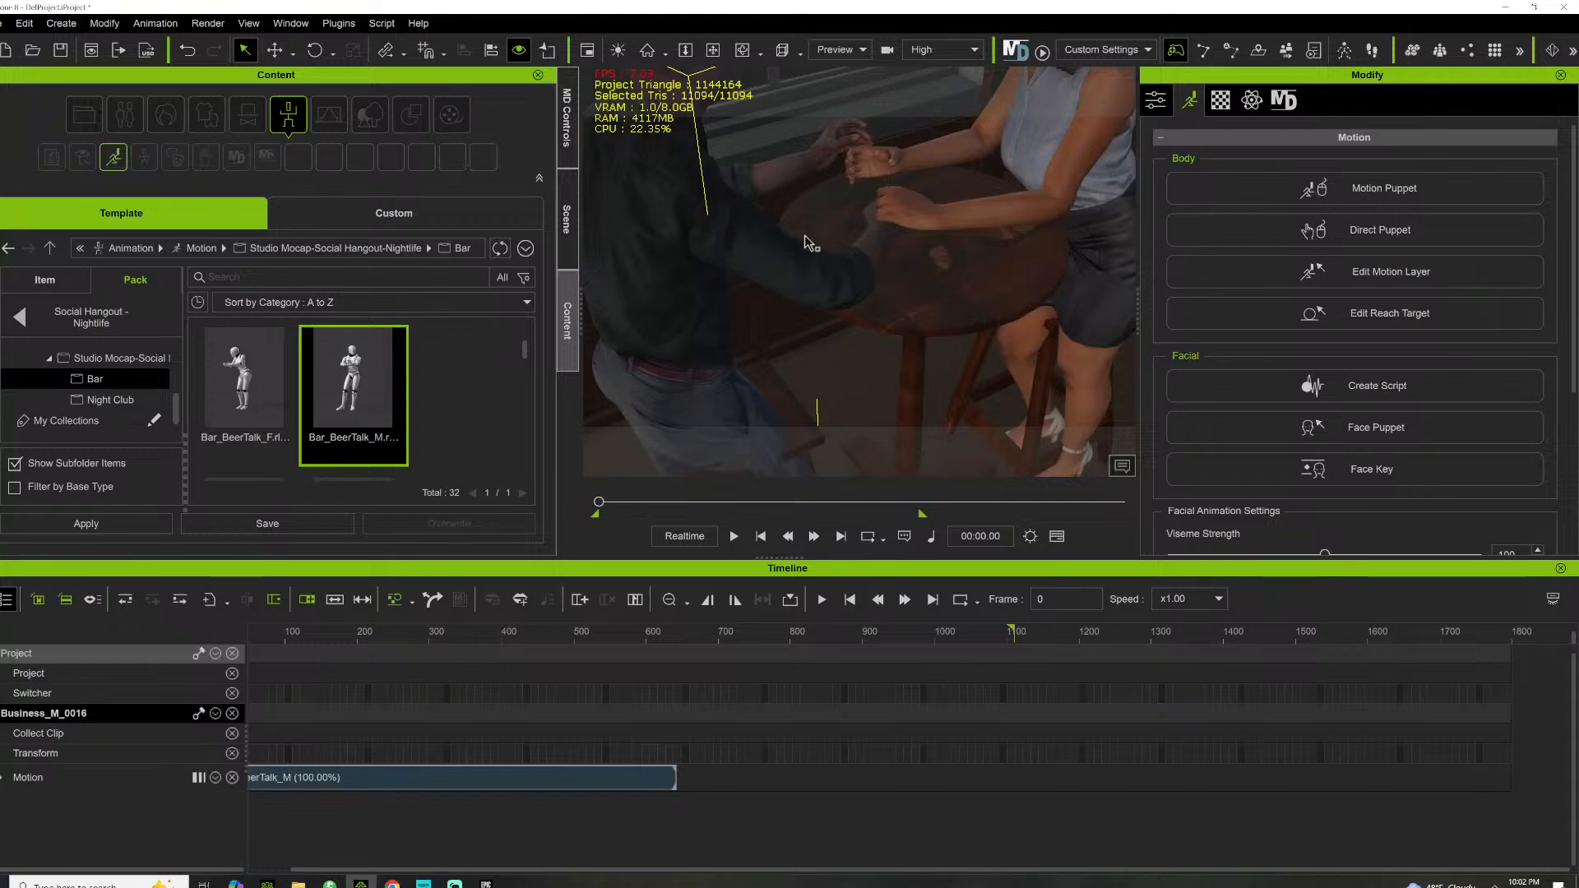
Select the man in the white shirt and striped tie standing at the booth table and frame him closely
{"action": "scroll", "coordinate": [796, 253], "scroll_direction": "down", "scroll_amount": 6}
{"action": "middle_click_drag", "start_coordinate": [799, 251], "coordinate": [839, 134]}
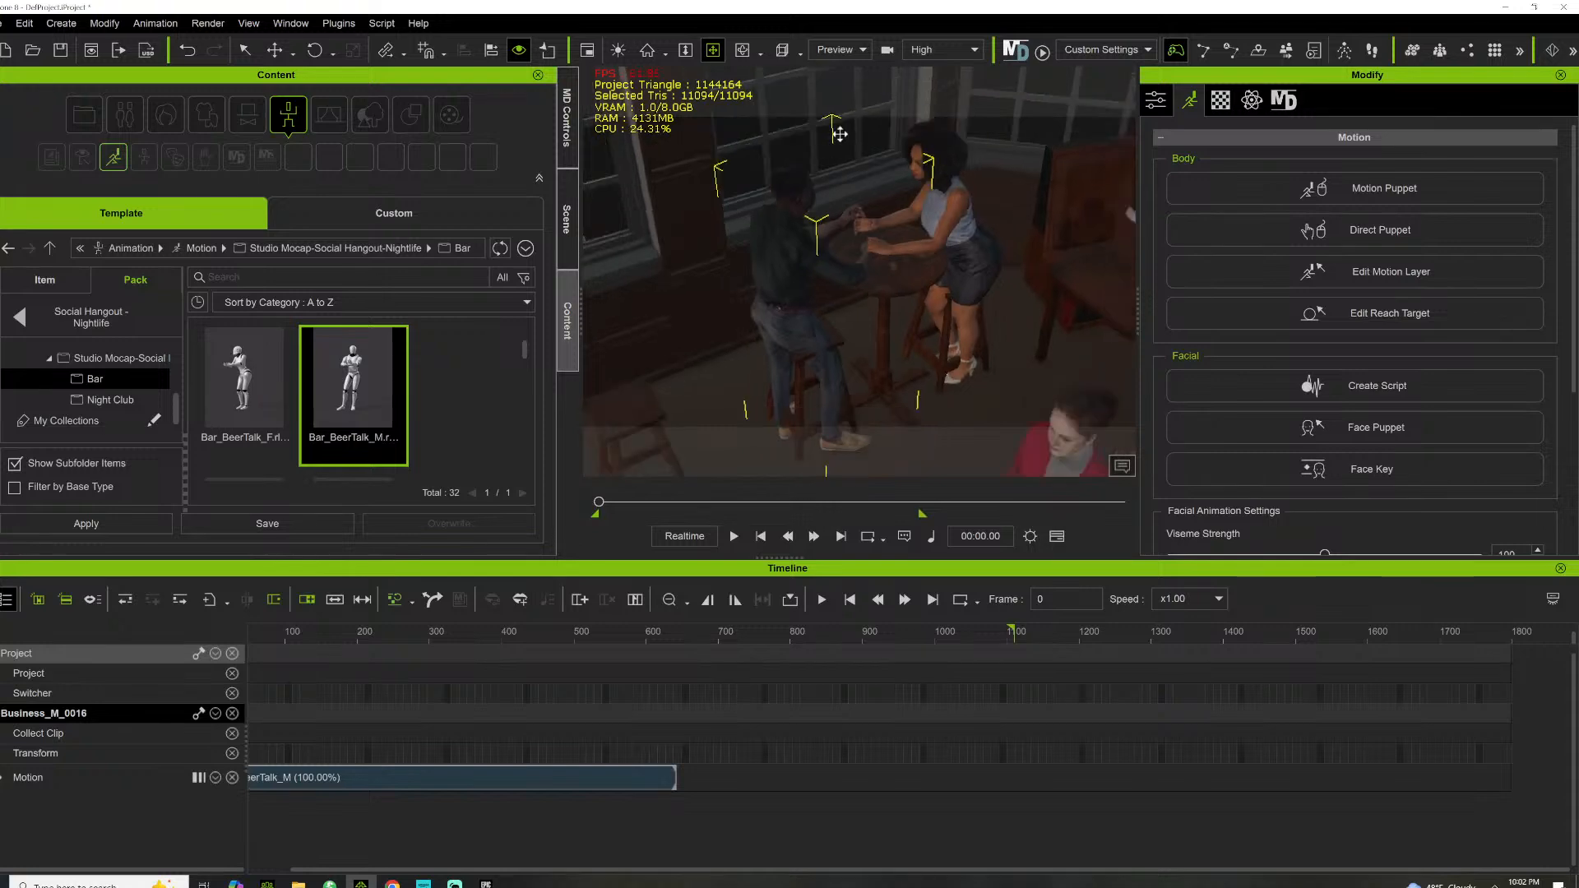
{"action": "middle_click_drag", "start_coordinate": [938, 216], "coordinate": [677, 219]}
{"action": "mouse_move", "coordinate": [896, 234]}
{"action": "middle_mouse_down"}
{"action": "mouse_move", "coordinate": [690, 243]}
{"action": "mouse_move", "coordinate": [822, 179]}
{"action": "mouse_move", "coordinate": [754, 165]}
{"action": "mouse_move", "coordinate": [877, 321]}
{"action": "middle_mouse_up"}
{"action": "left_click", "coordinate": [787, 208]}
{"action": "right_click_drag", "start_coordinate": [810, 310], "coordinate": [842, 274]}
{"action": "scroll", "coordinate": [843, 274], "scroll_direction": "down", "scroll_amount": 1}
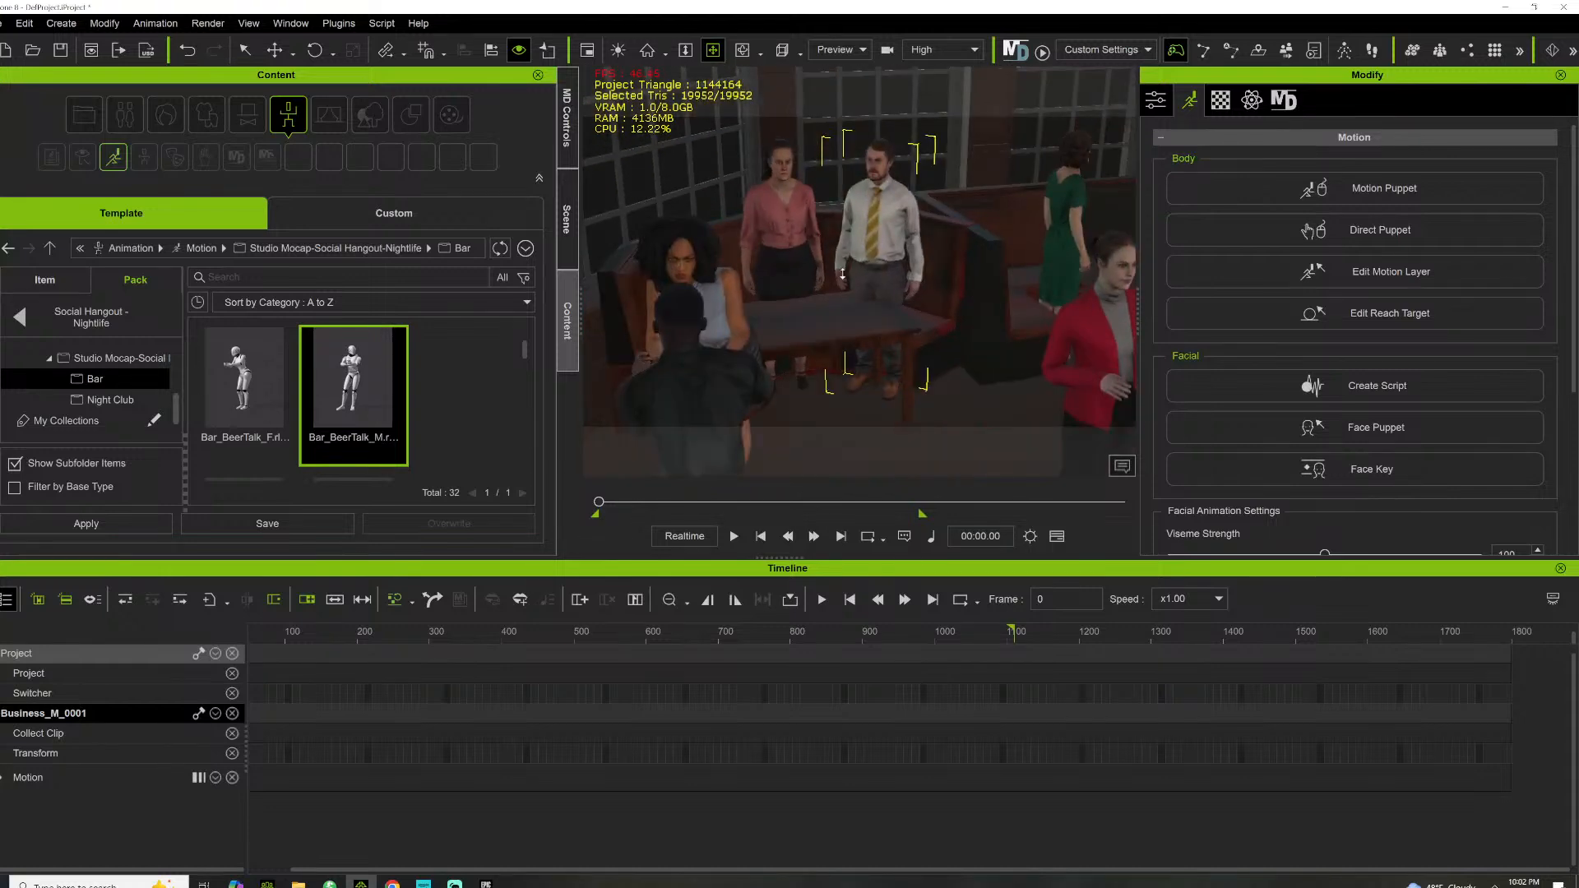
{"action": "scroll", "coordinate": [842, 274], "scroll_direction": "down", "scroll_amount": 2}
{"action": "middle_click_drag", "start_coordinate": [842, 274], "coordinate": [713, 288]}
{"action": "mouse_move", "coordinate": [768, 268]}
{"action": "right_mouse_down"}
{"action": "mouse_move", "coordinate": [810, 283]}
{"action": "mouse_move", "coordinate": [631, 290]}
{"action": "mouse_move", "coordinate": [790, 286]}
{"action": "right_mouse_up"}
{"action": "middle_click_drag", "start_coordinate": [790, 286], "coordinate": [990, 297]}
{"action": "scroll", "coordinate": [798, 294], "scroll_direction": "up", "scroll_amount": 6}
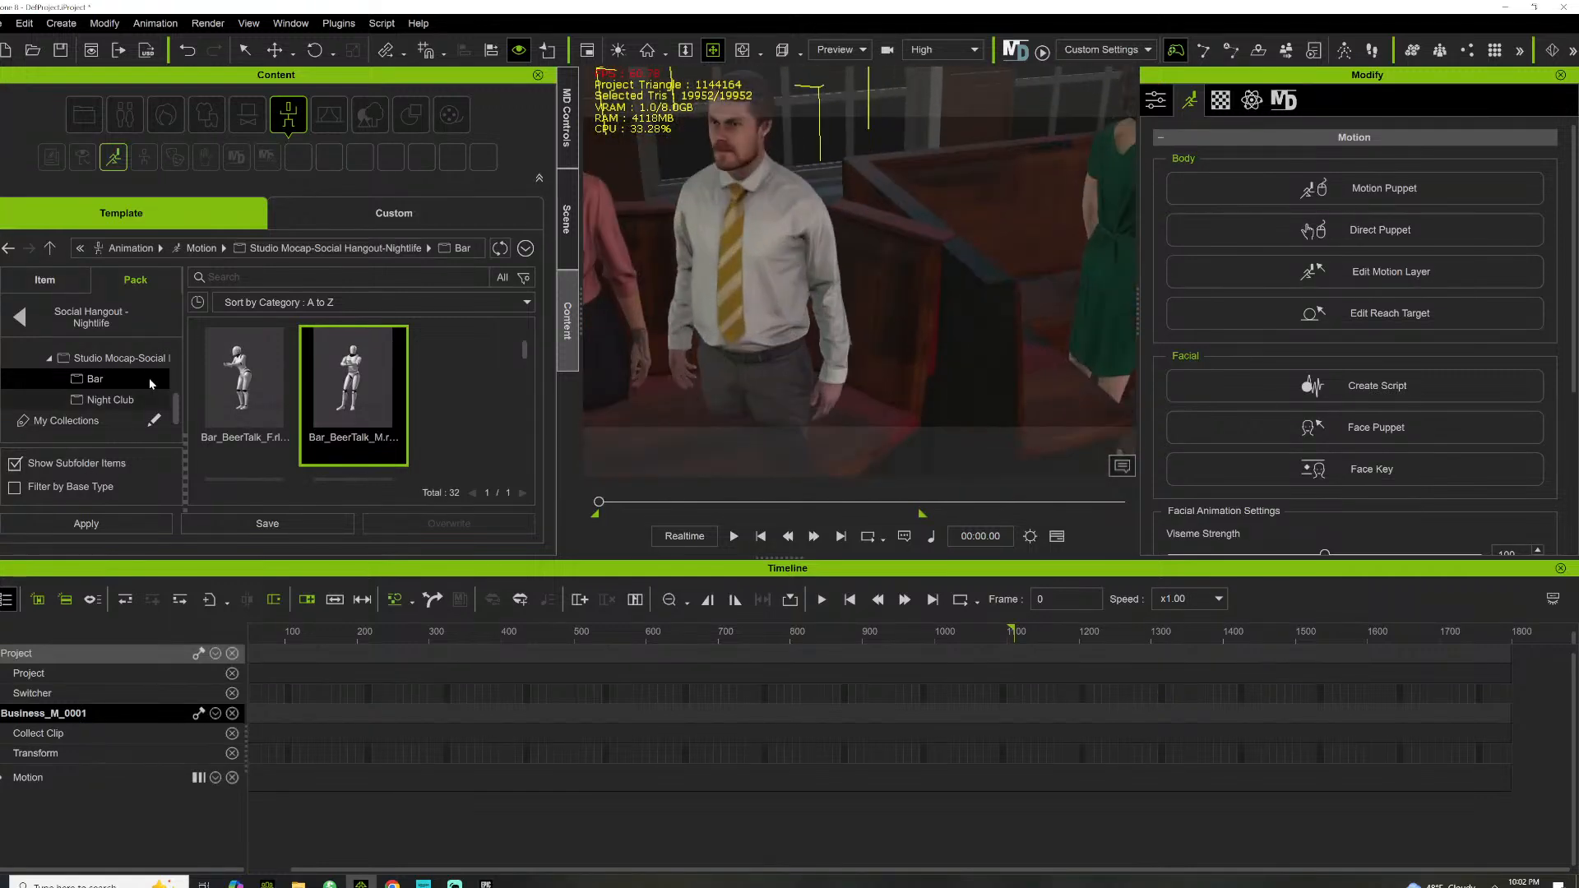
Look through the Bar motions of the Social Hangout - Nightlife pack for one that suits the man in the tie
{"action": "left_click", "coordinate": [107, 398]}
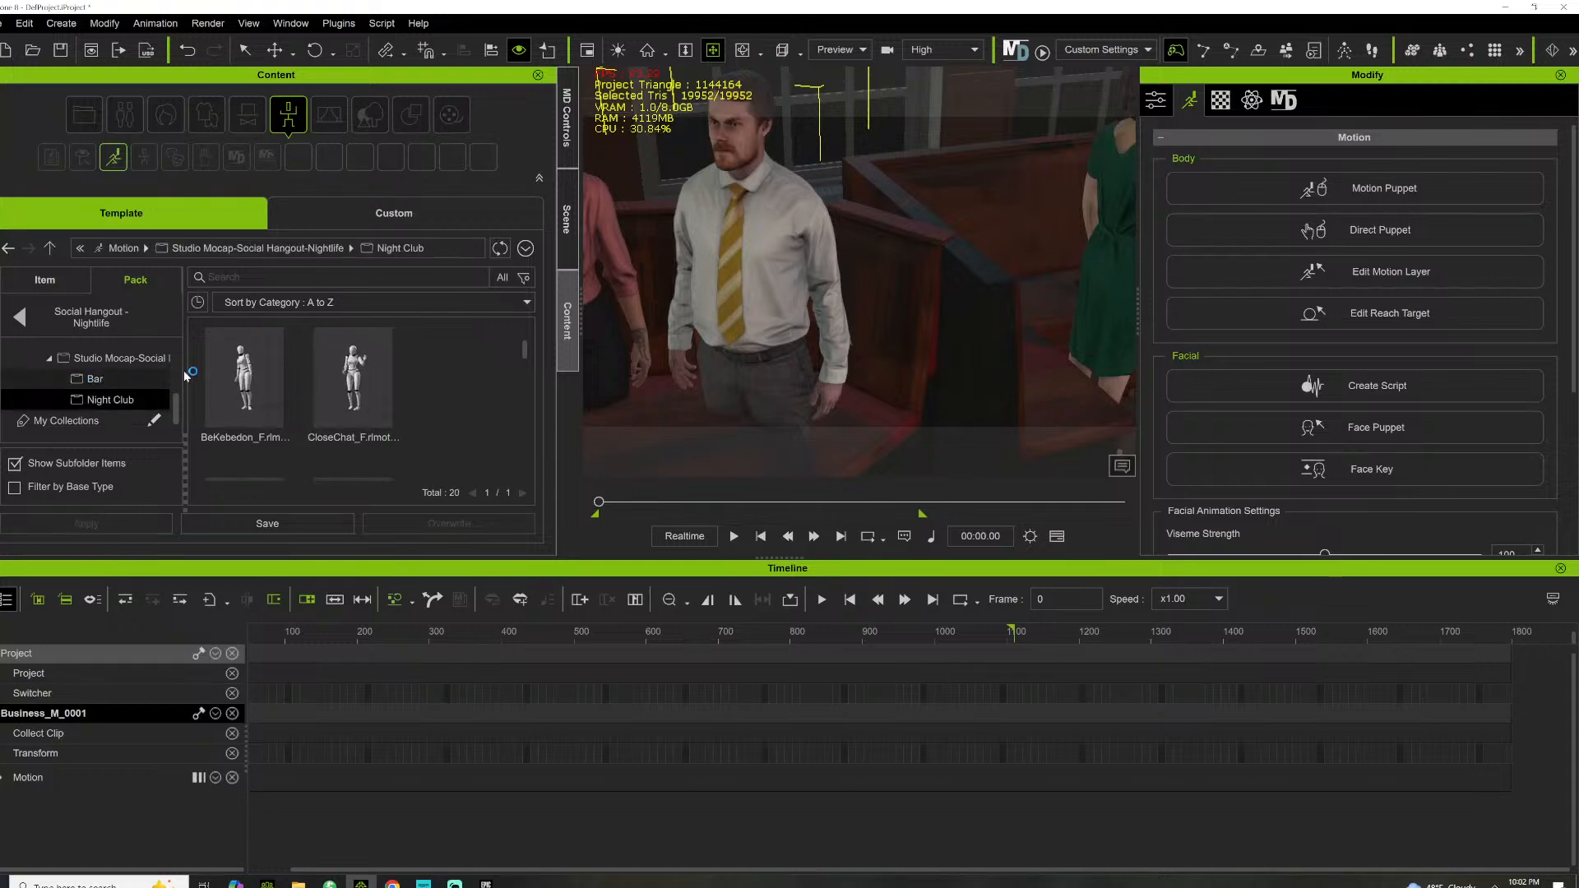
{"action": "left_click", "coordinate": [86, 380]}
{"action": "scroll", "coordinate": [409, 348], "scroll_direction": "down", "scroll_amount": 3}
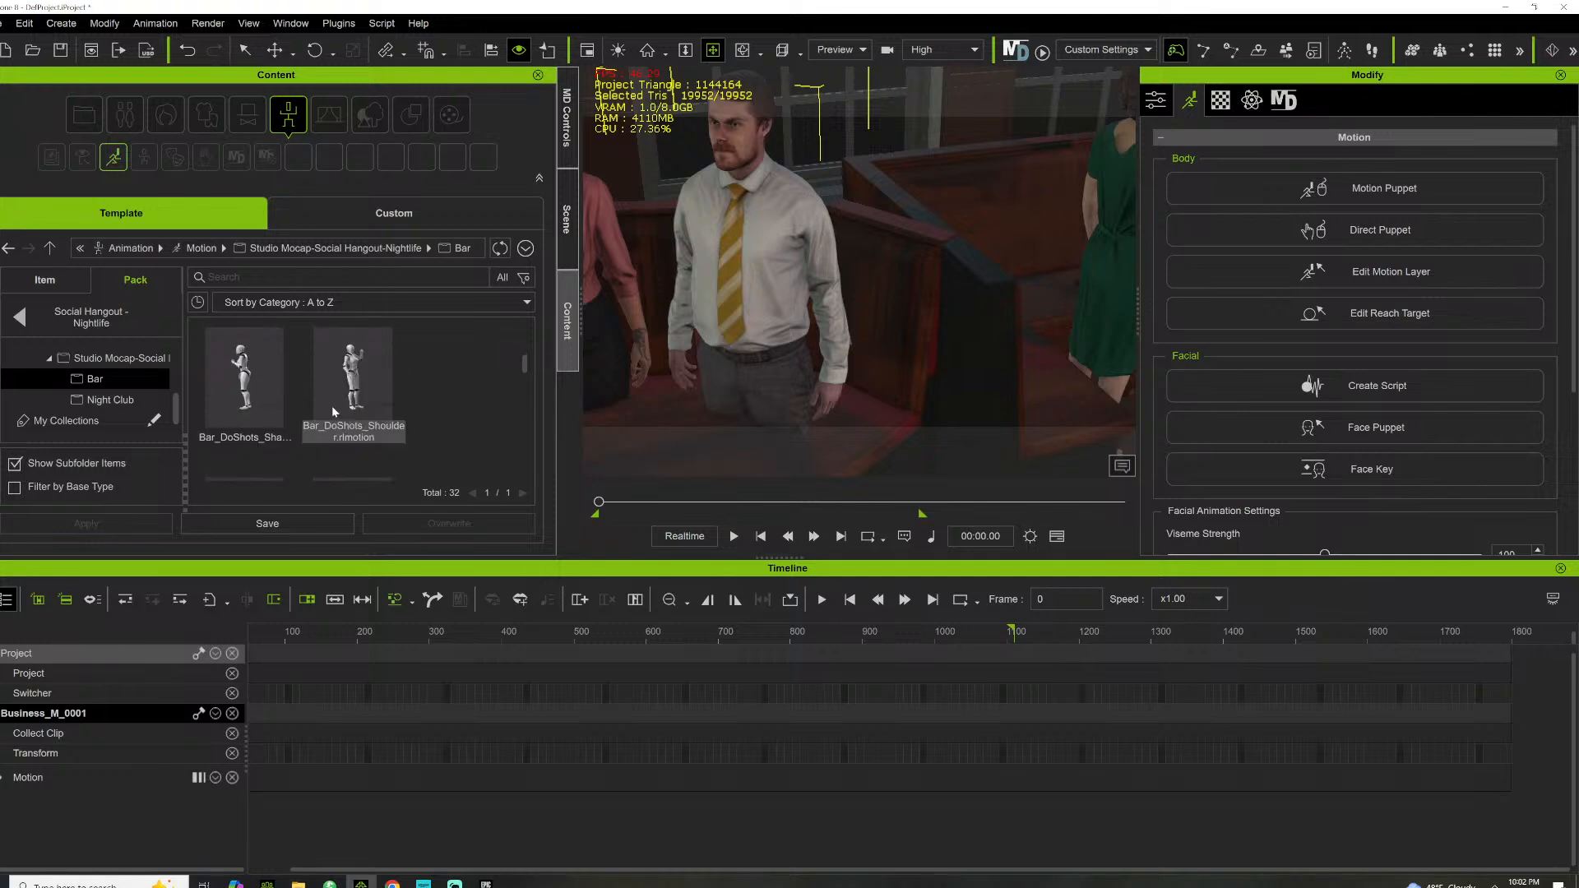
{"action": "scroll", "coordinate": [431, 396], "scroll_direction": "down", "scroll_amount": 4}
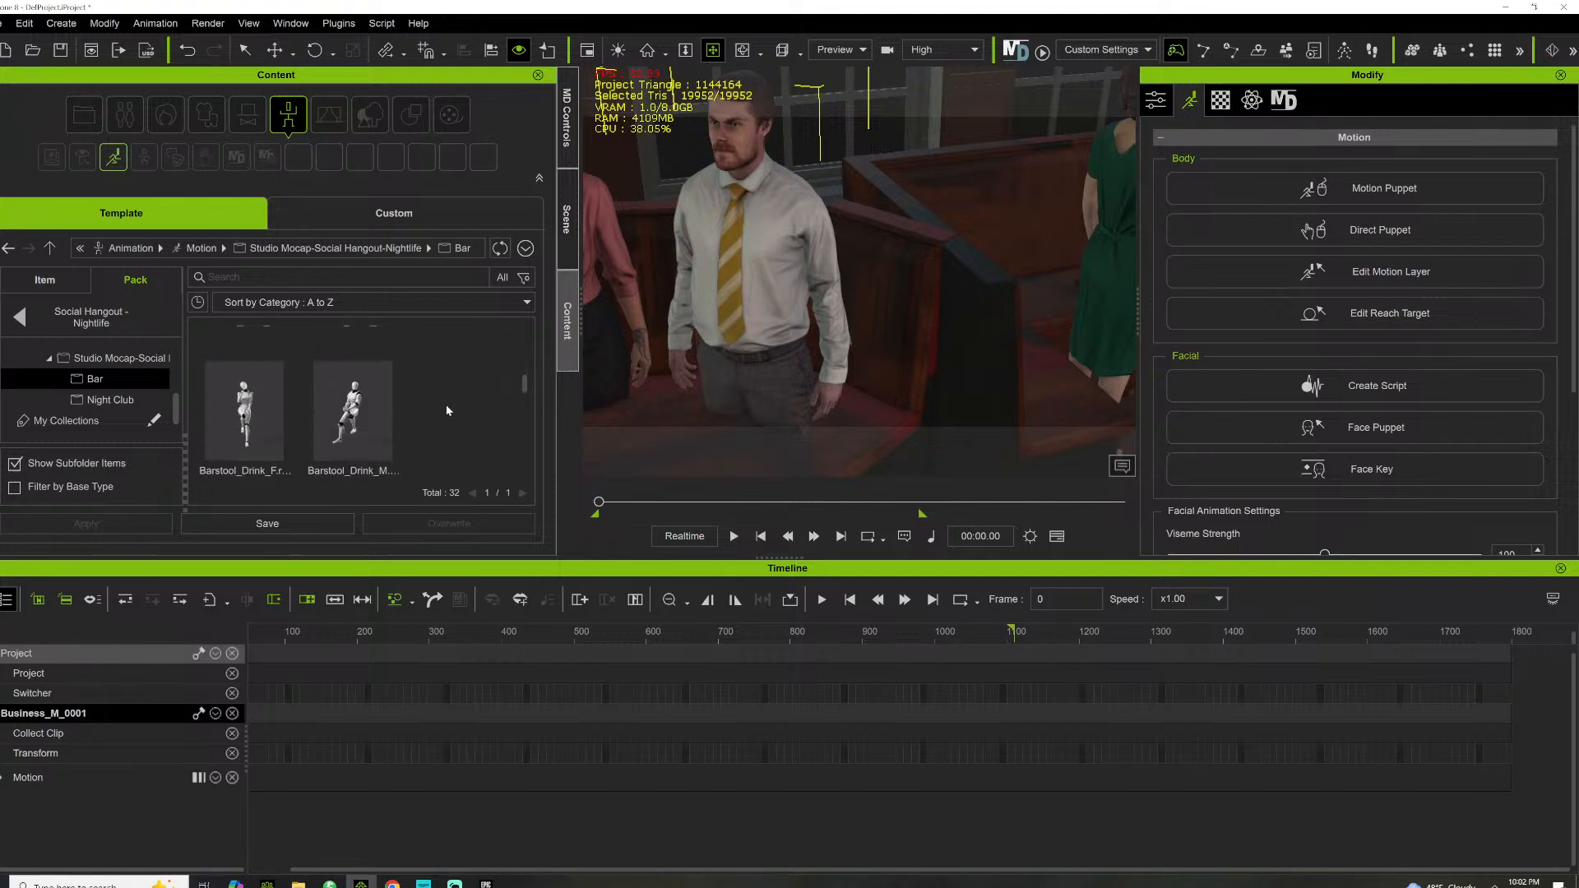
{"action": "scroll", "coordinate": [442, 417], "scroll_direction": "down", "scroll_amount": 8}
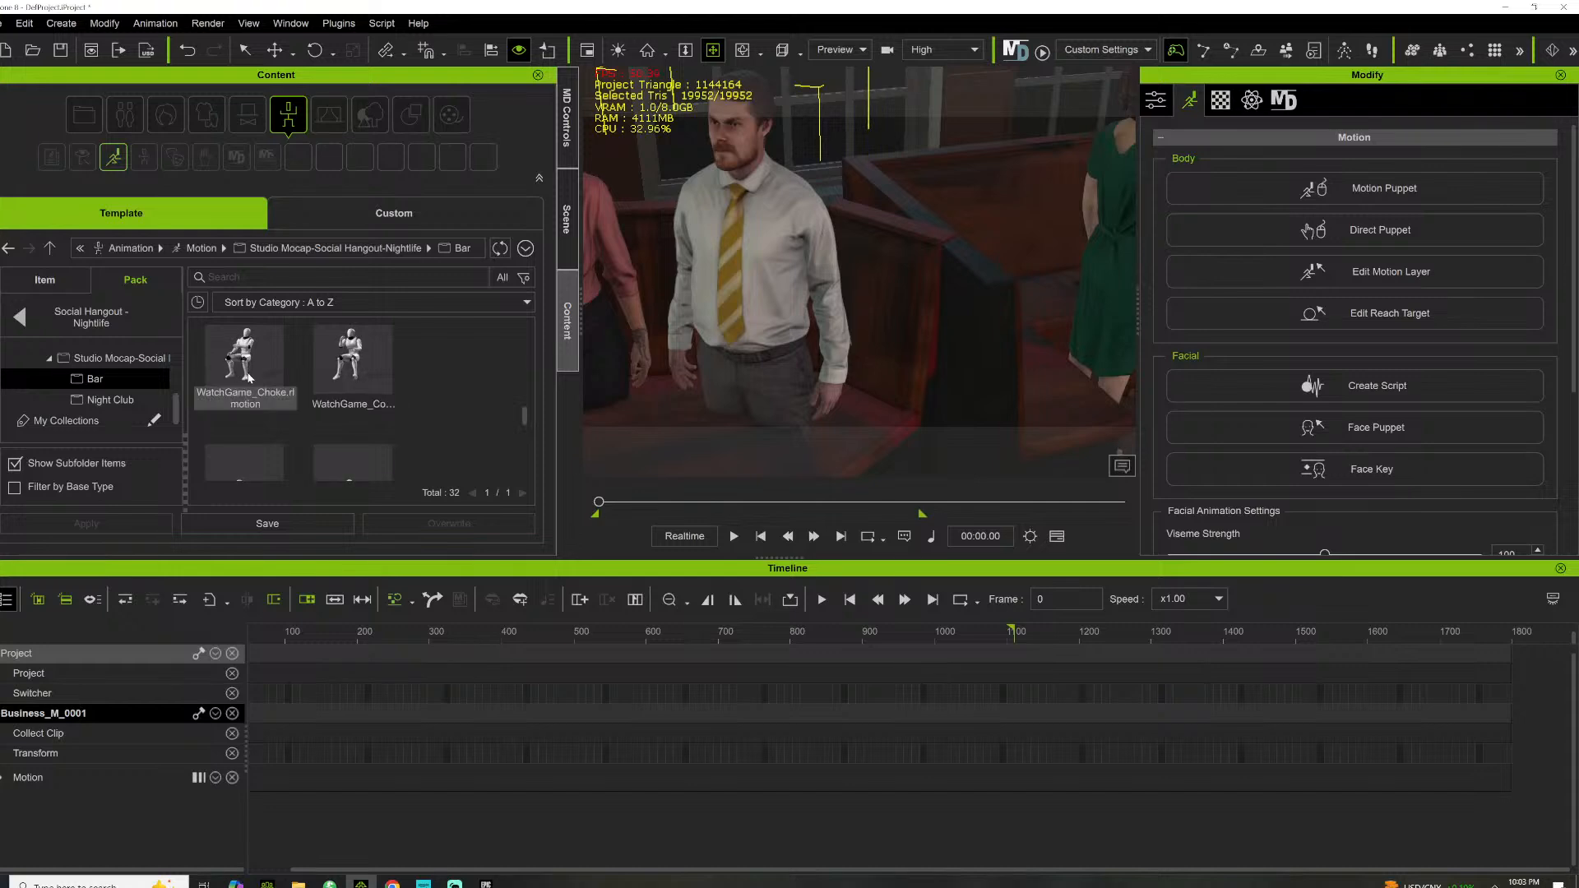
{"action": "scroll", "coordinate": [247, 374], "scroll_direction": "down", "scroll_amount": 2}
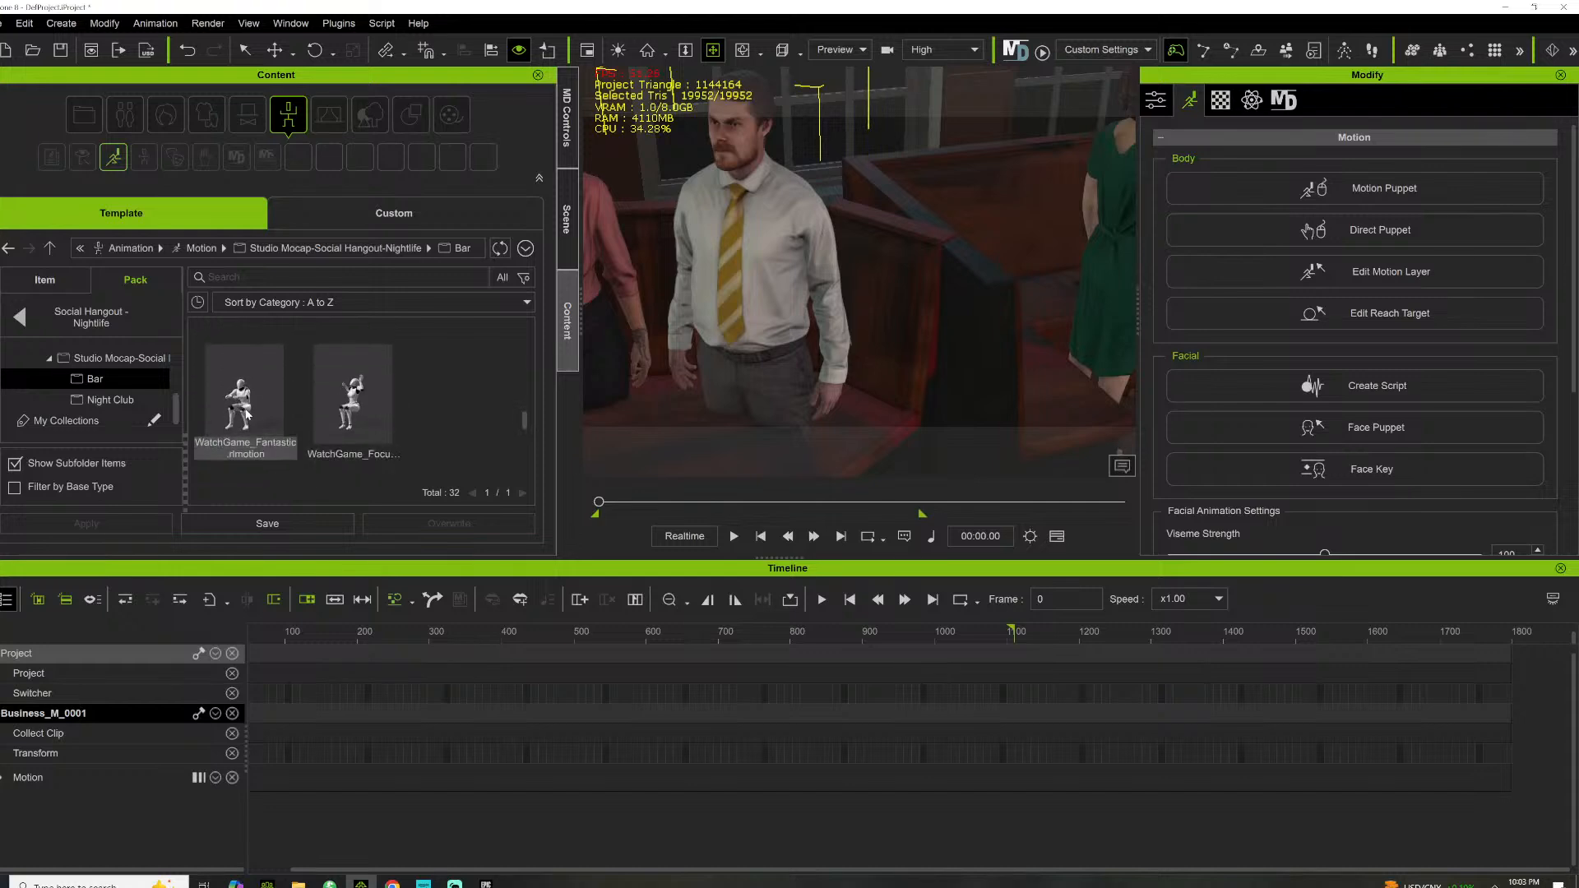
{"action": "scroll", "coordinate": [263, 402], "scroll_direction": "down", "scroll_amount": 1}
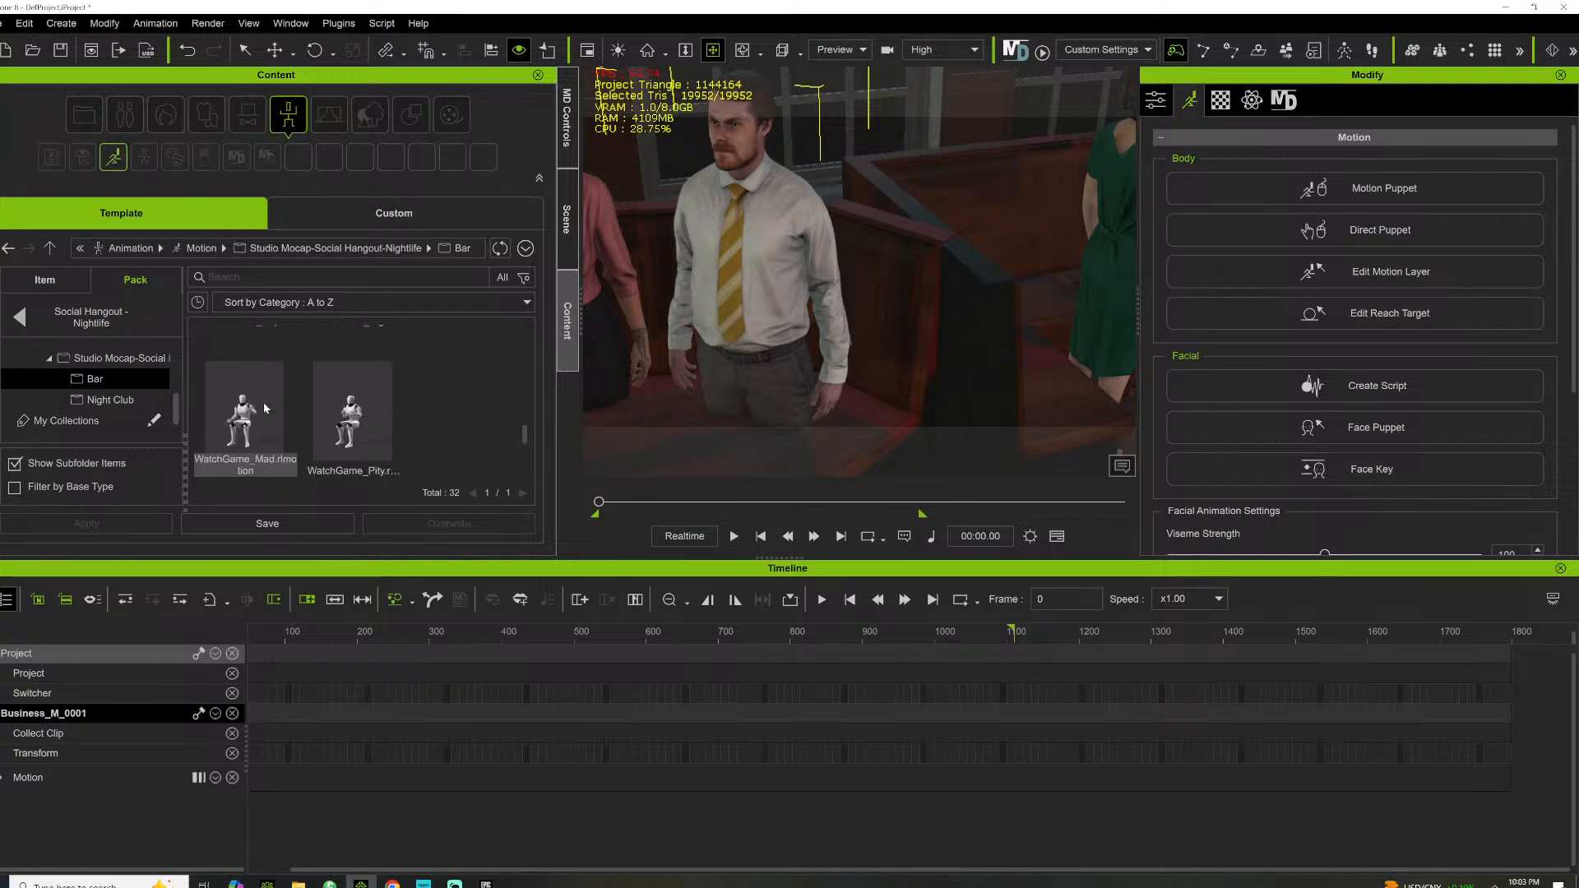
{"action": "scroll", "coordinate": [315, 389], "scroll_direction": "down", "scroll_amount": 2}
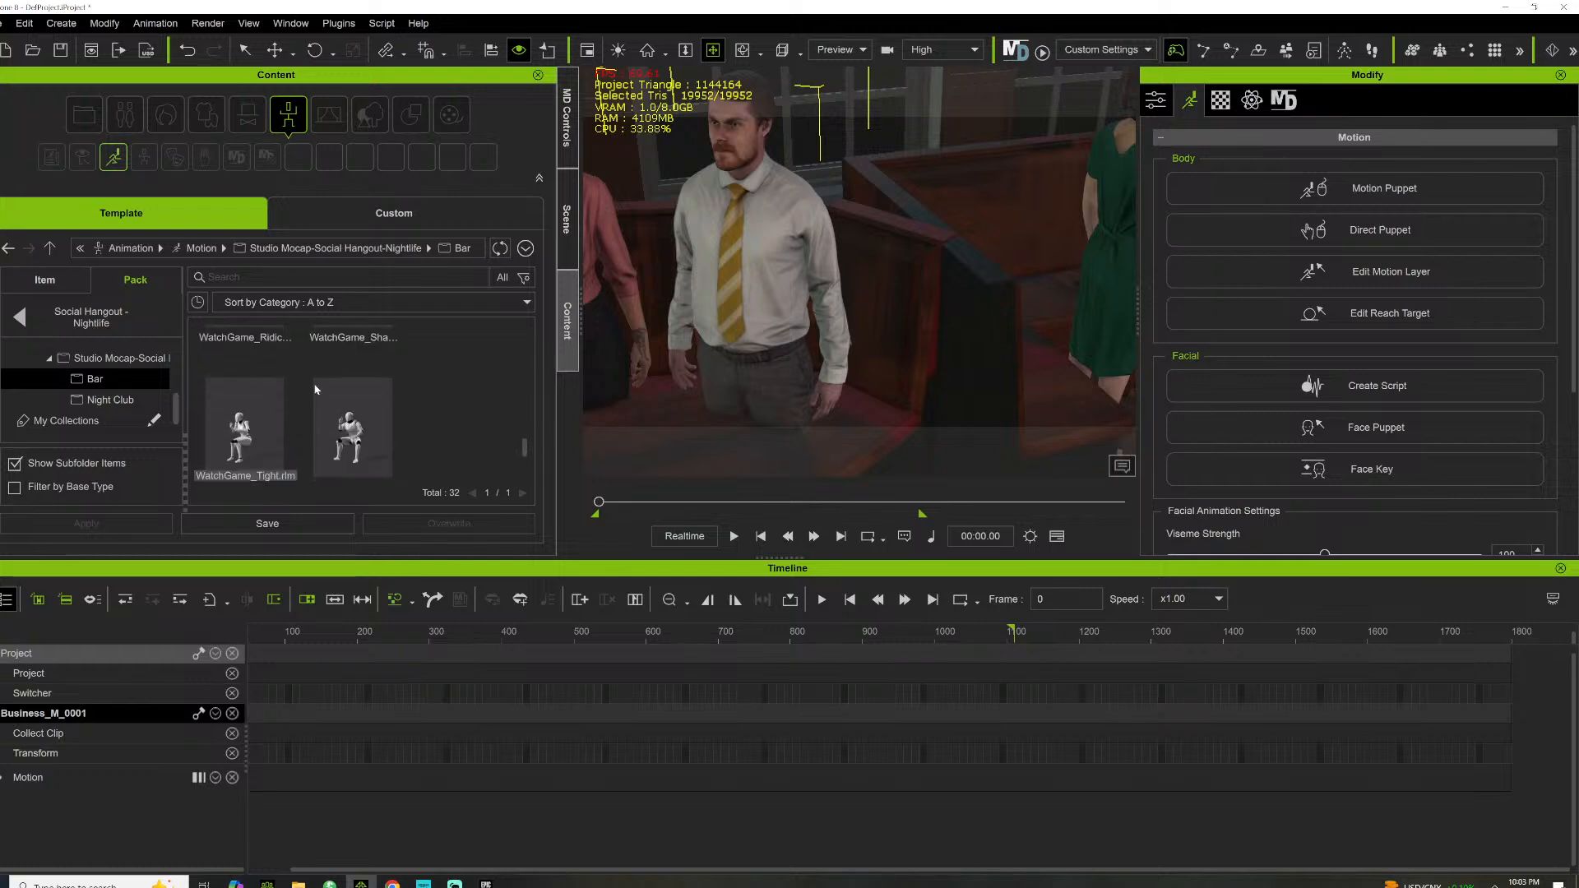
{"action": "scroll", "coordinate": [329, 392], "scroll_direction": "down", "scroll_amount": 1}
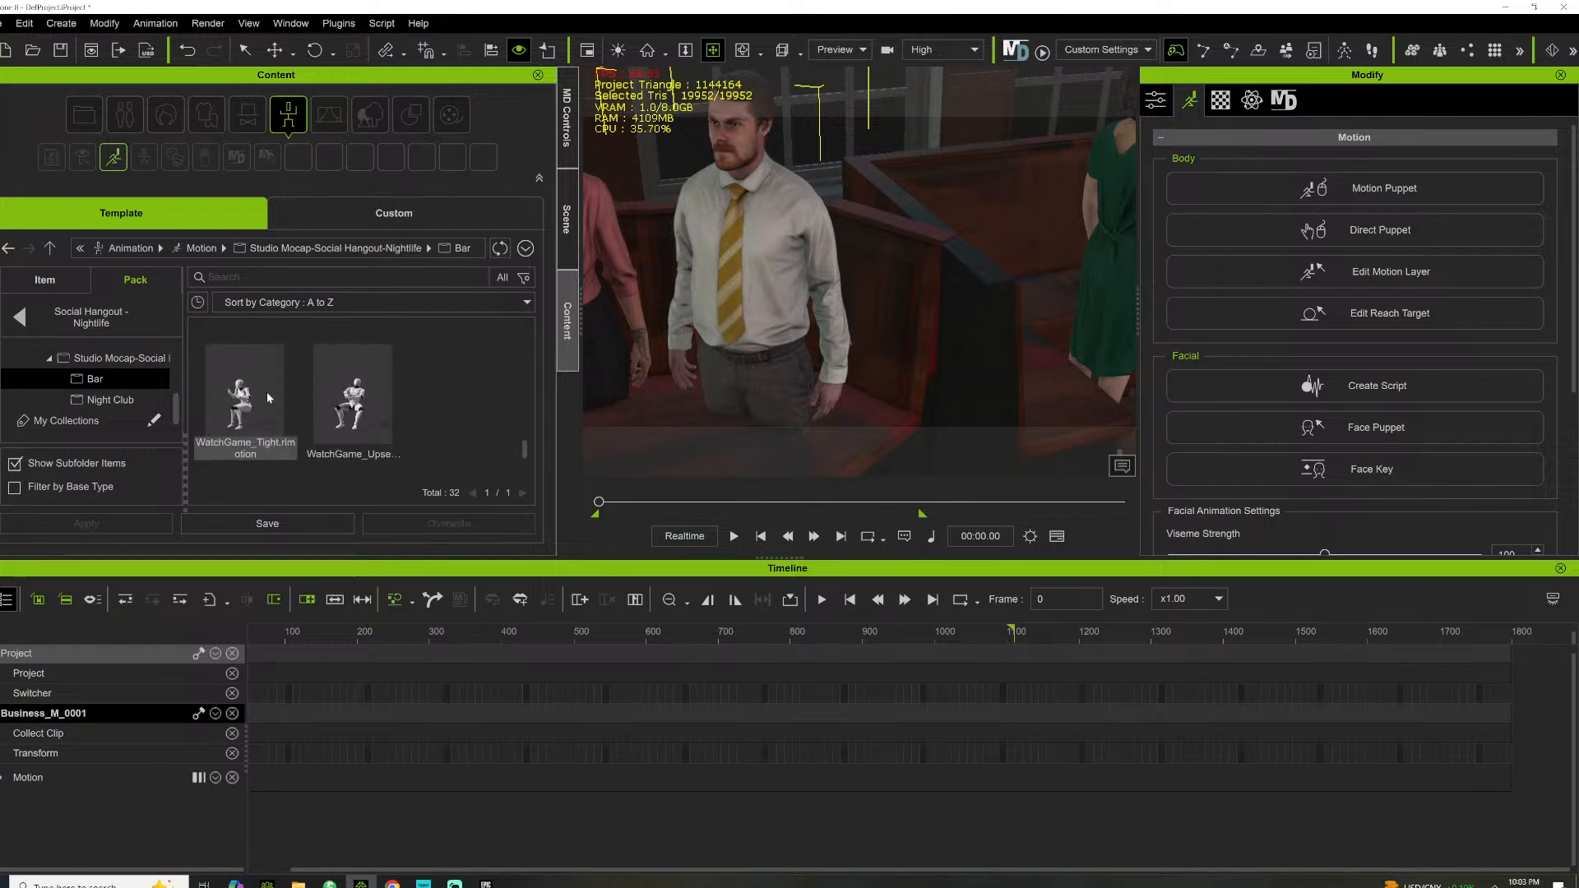
{"action": "scroll", "coordinate": [267, 391], "scroll_direction": "down", "scroll_amount": 2}
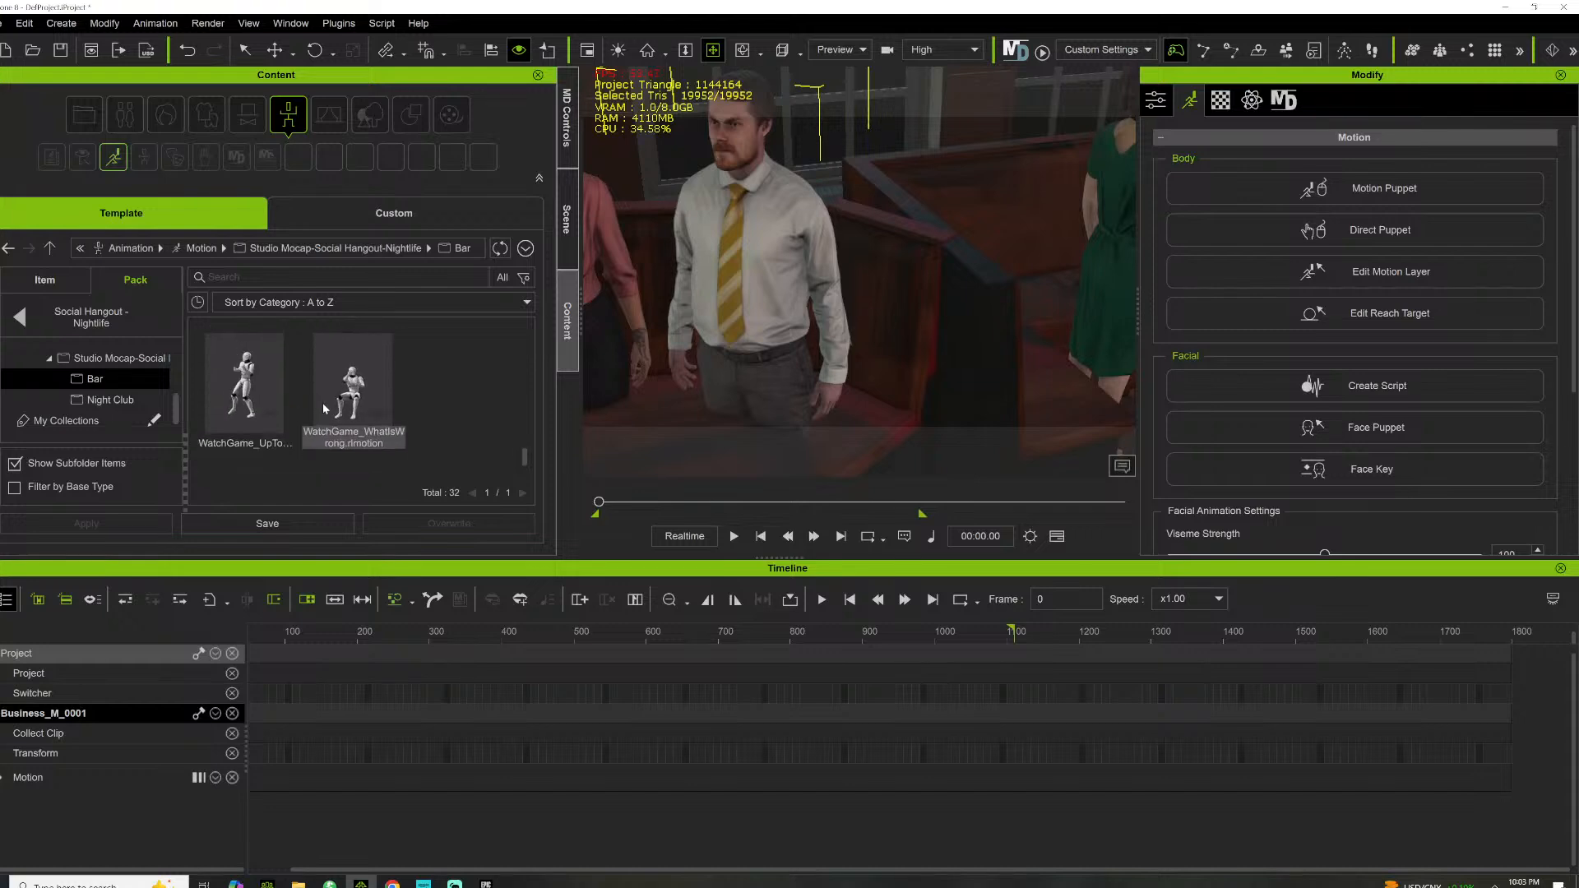
Return to the animation pack library, look through the packs and open Spunky Moves
{"action": "left_click", "coordinate": [19, 317]}
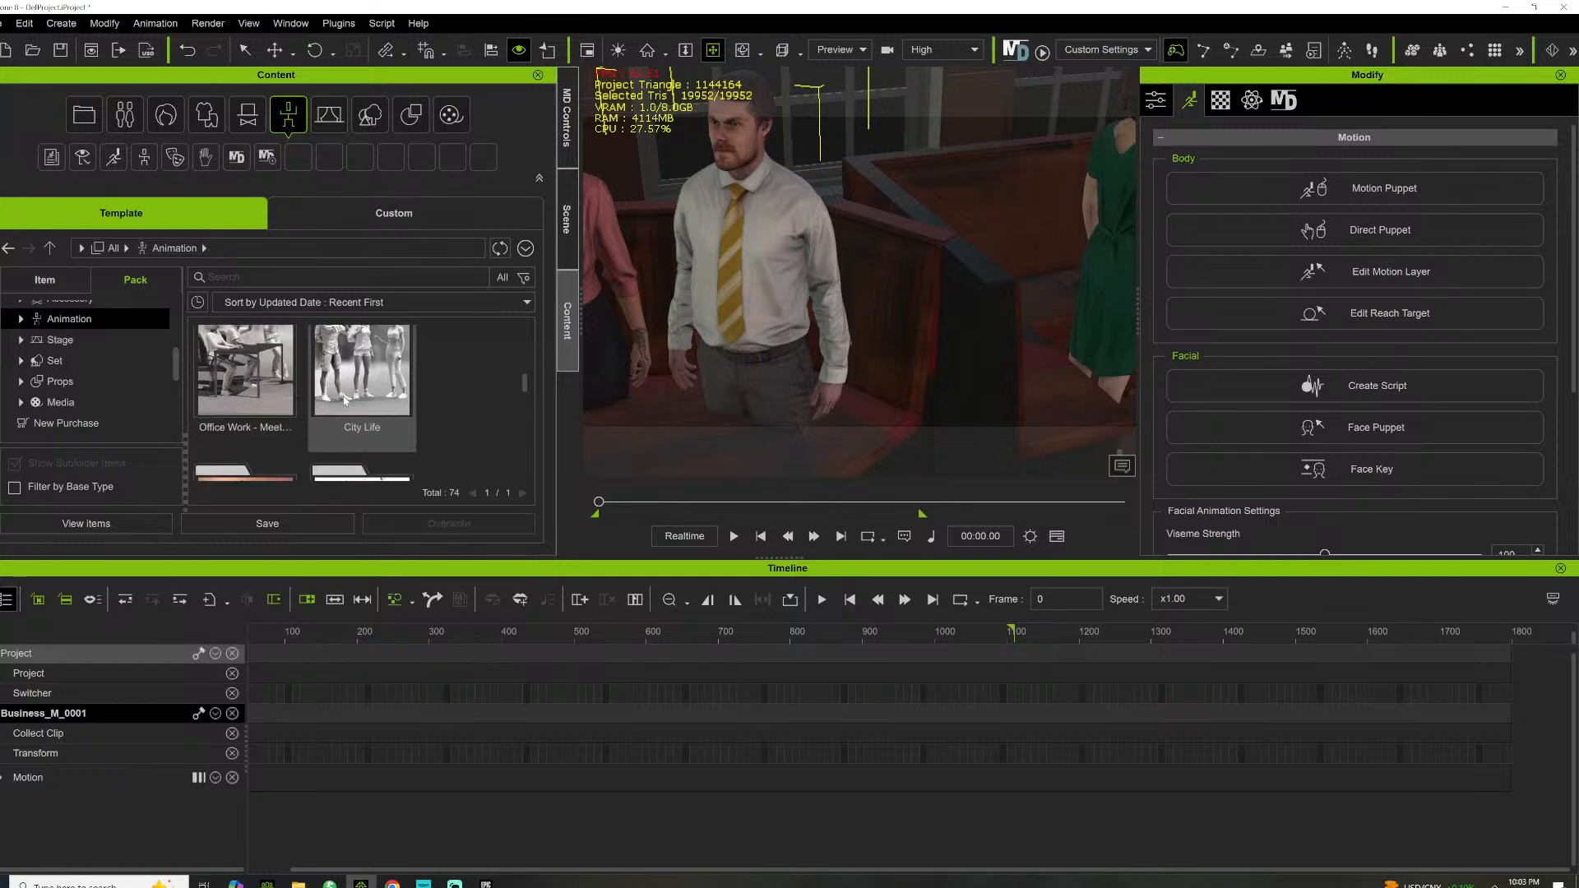
{"action": "scroll", "coordinate": [345, 401], "scroll_direction": "down", "scroll_amount": 5}
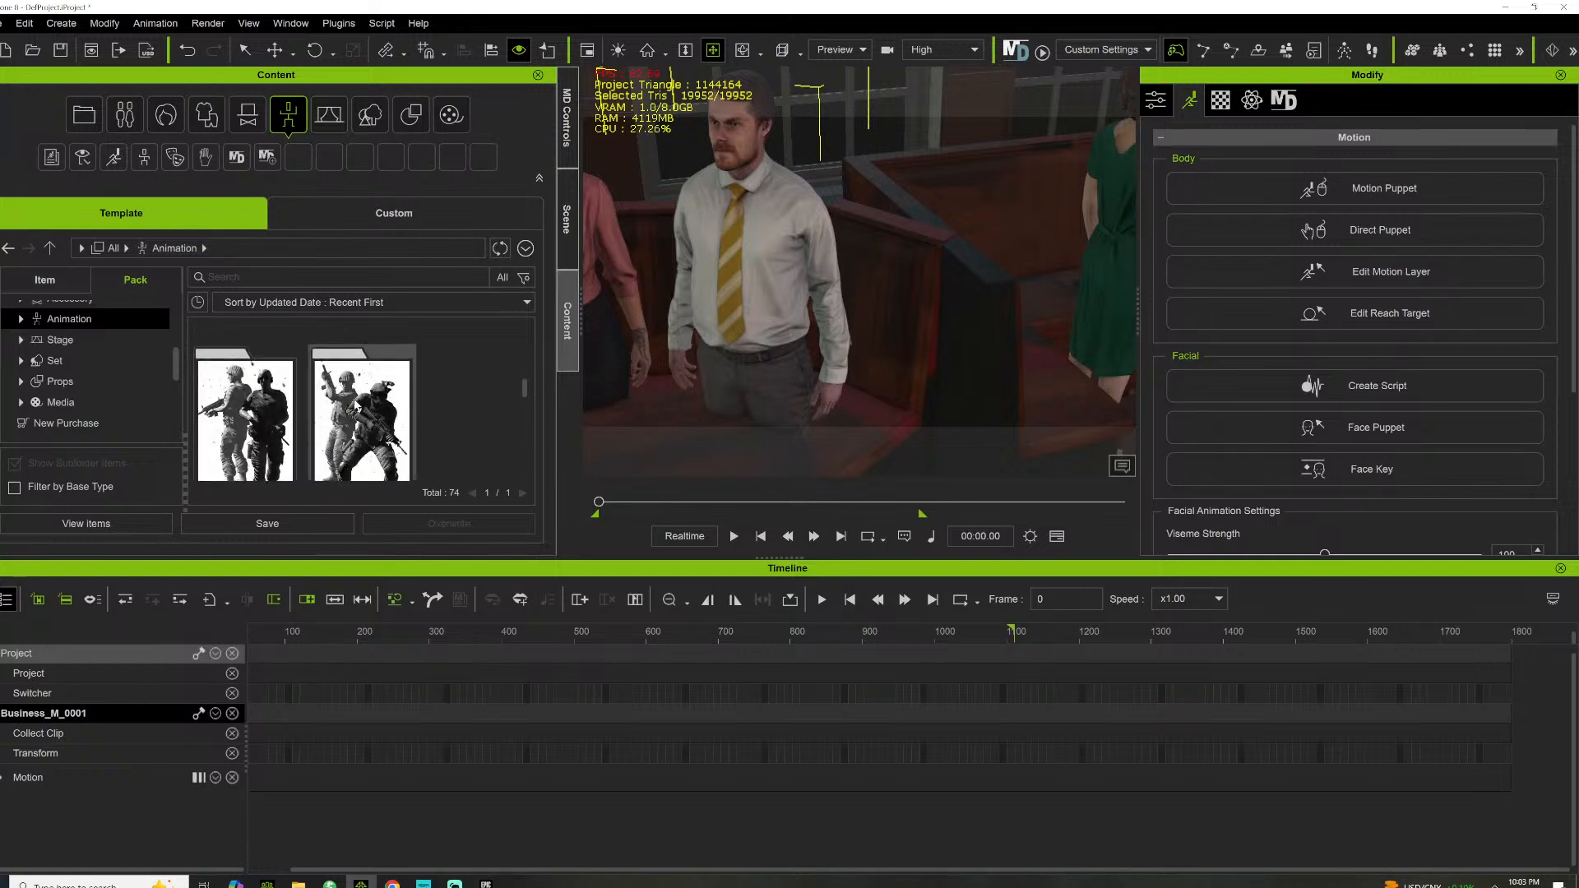
{"action": "scroll", "coordinate": [357, 418], "scroll_direction": "up", "scroll_amount": 5}
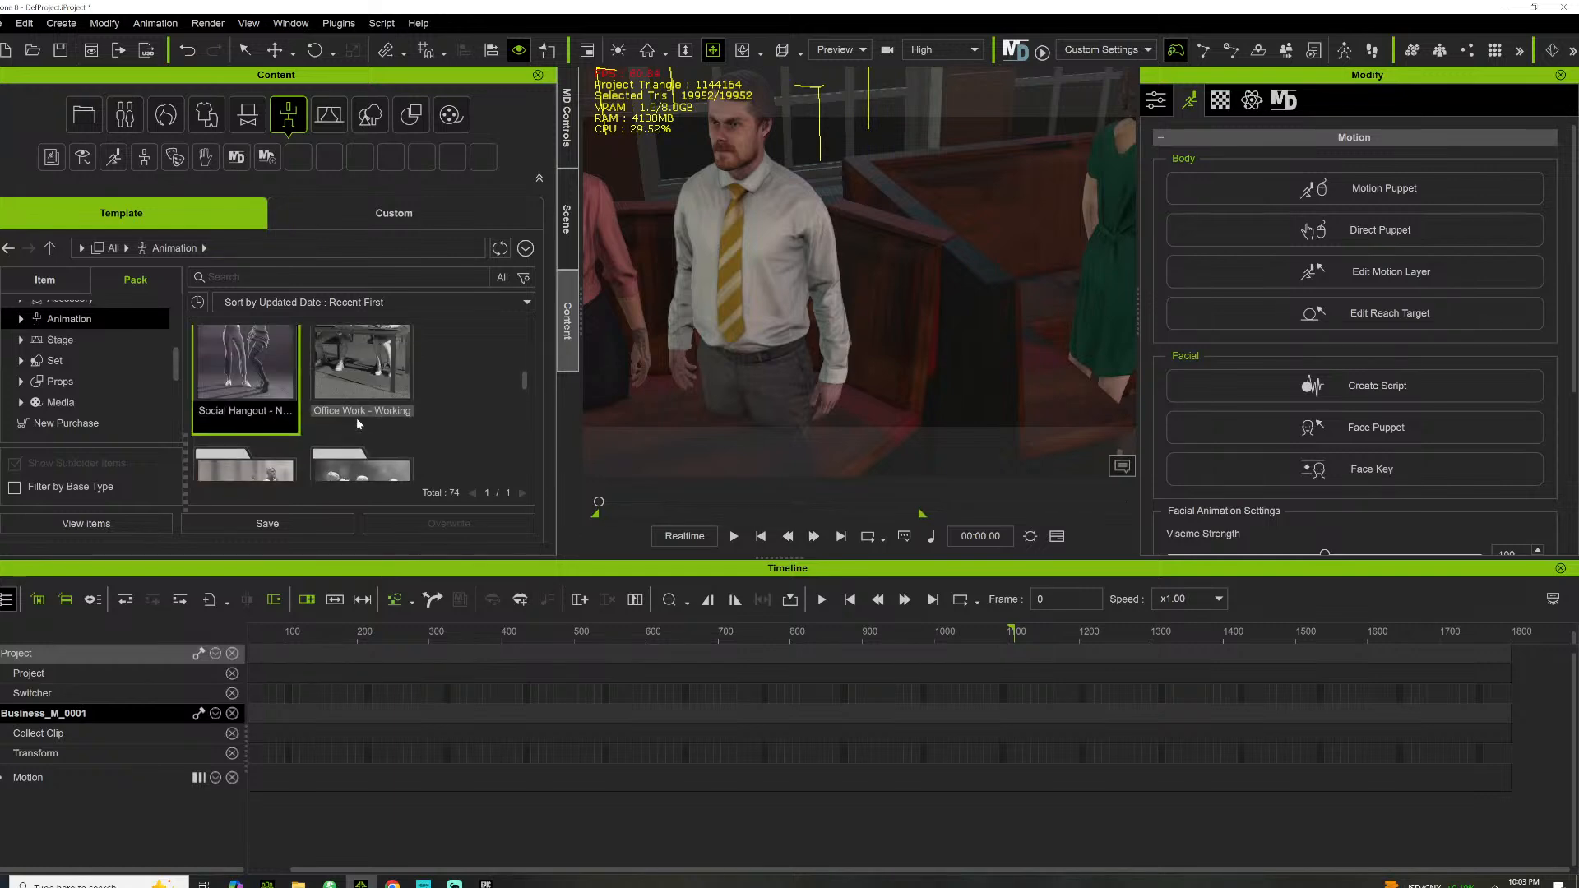
{"action": "scroll", "coordinate": [357, 418], "scroll_direction": "down", "scroll_amount": 2}
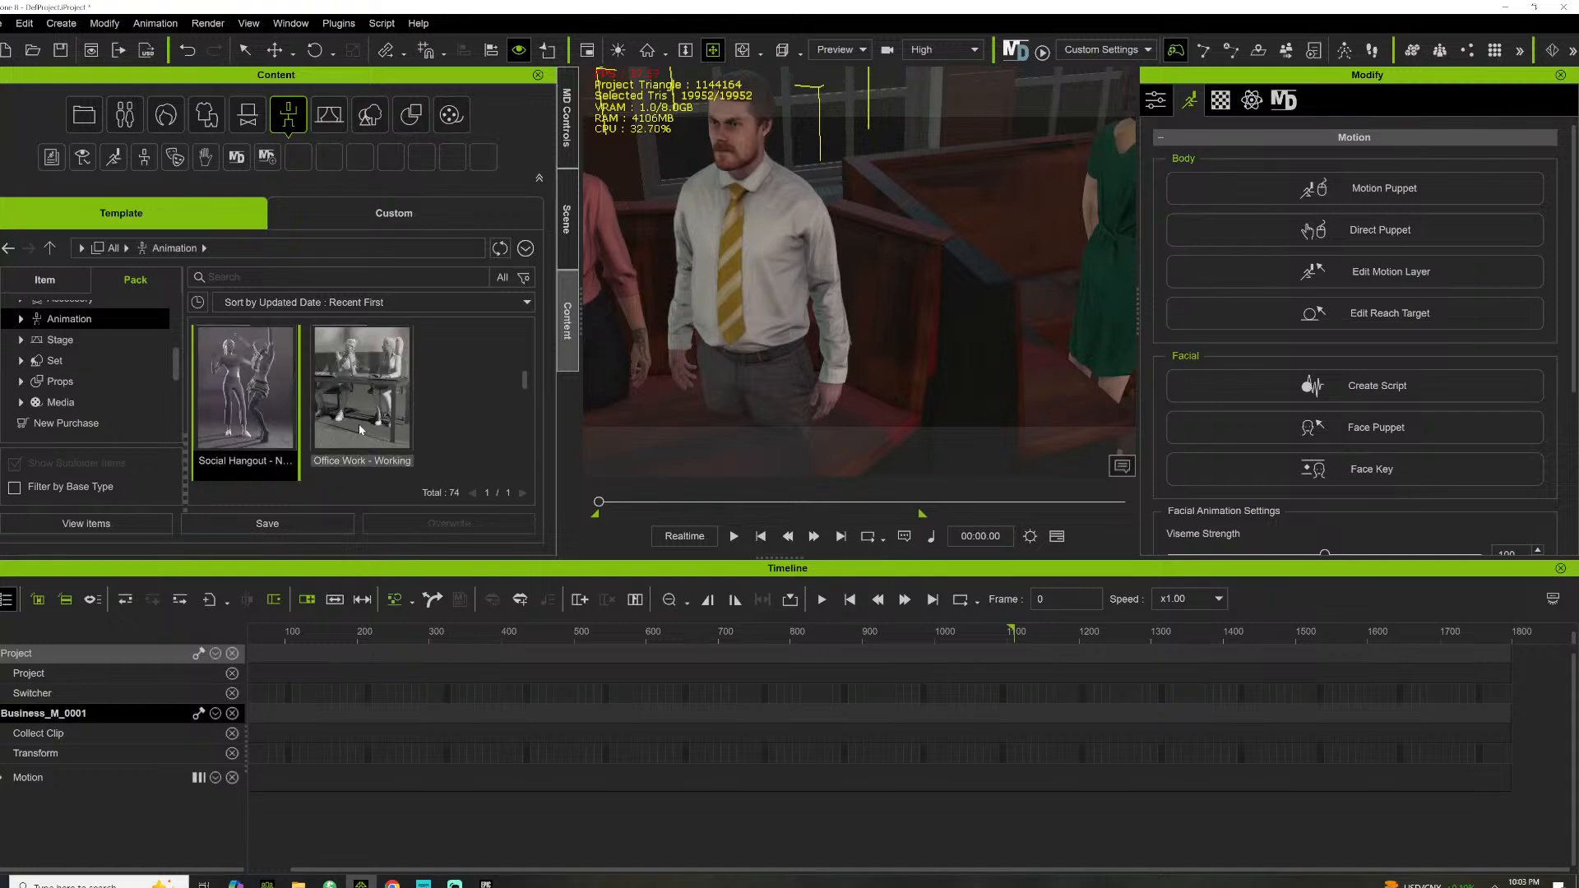
{"action": "scroll", "coordinate": [359, 428], "scroll_direction": "down", "scroll_amount": 5}
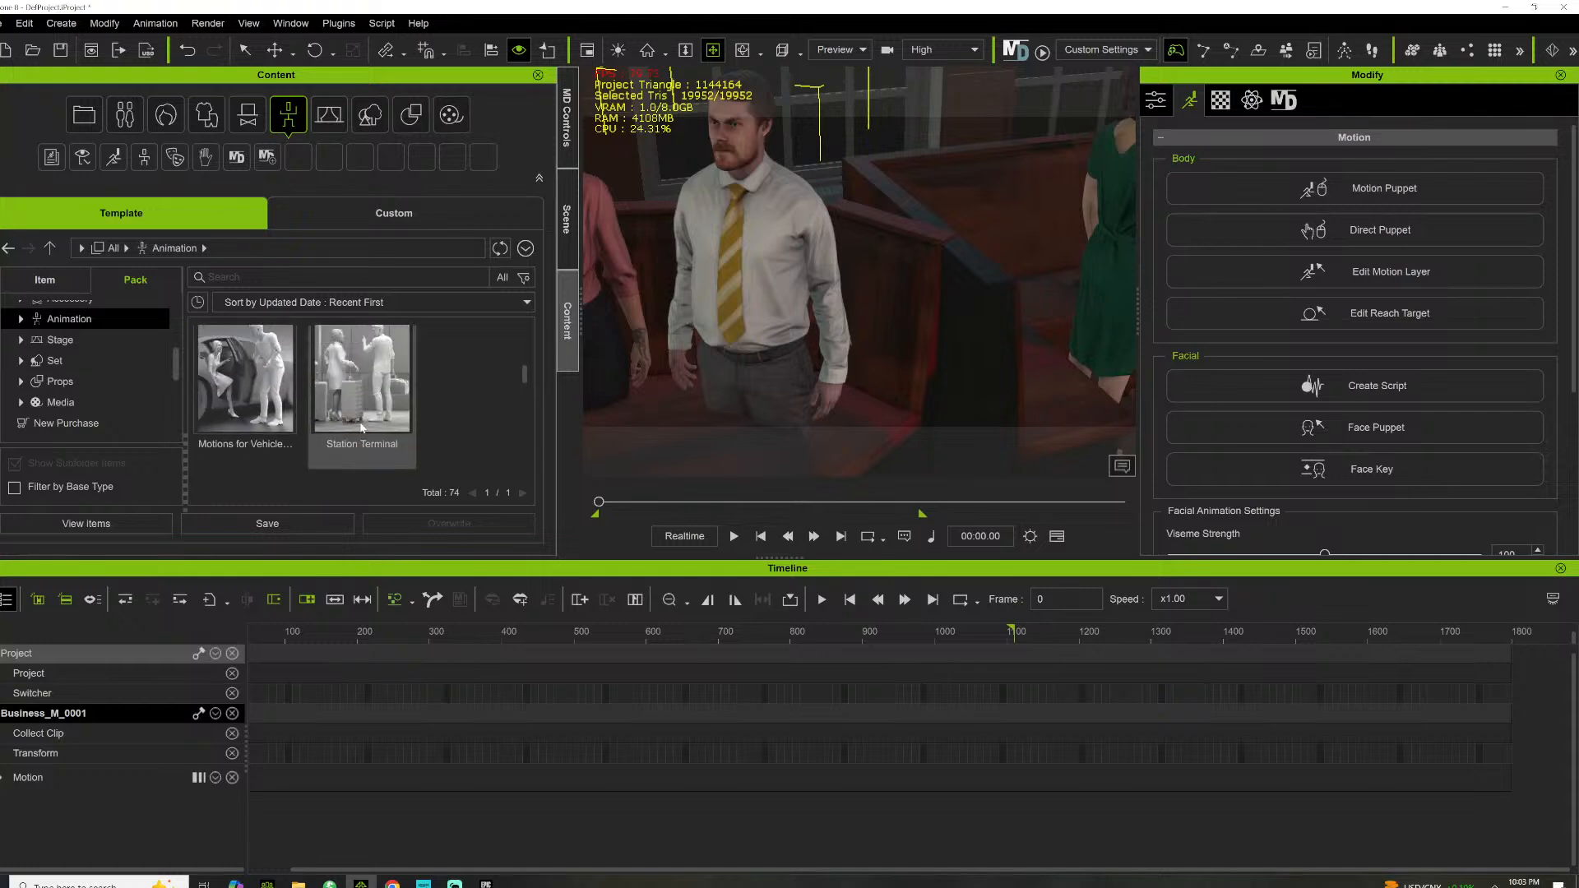
{"action": "scroll", "coordinate": [361, 428], "scroll_direction": "down", "scroll_amount": 1}
{"action": "scroll", "coordinate": [360, 427], "scroll_direction": "up", "scroll_amount": 6}
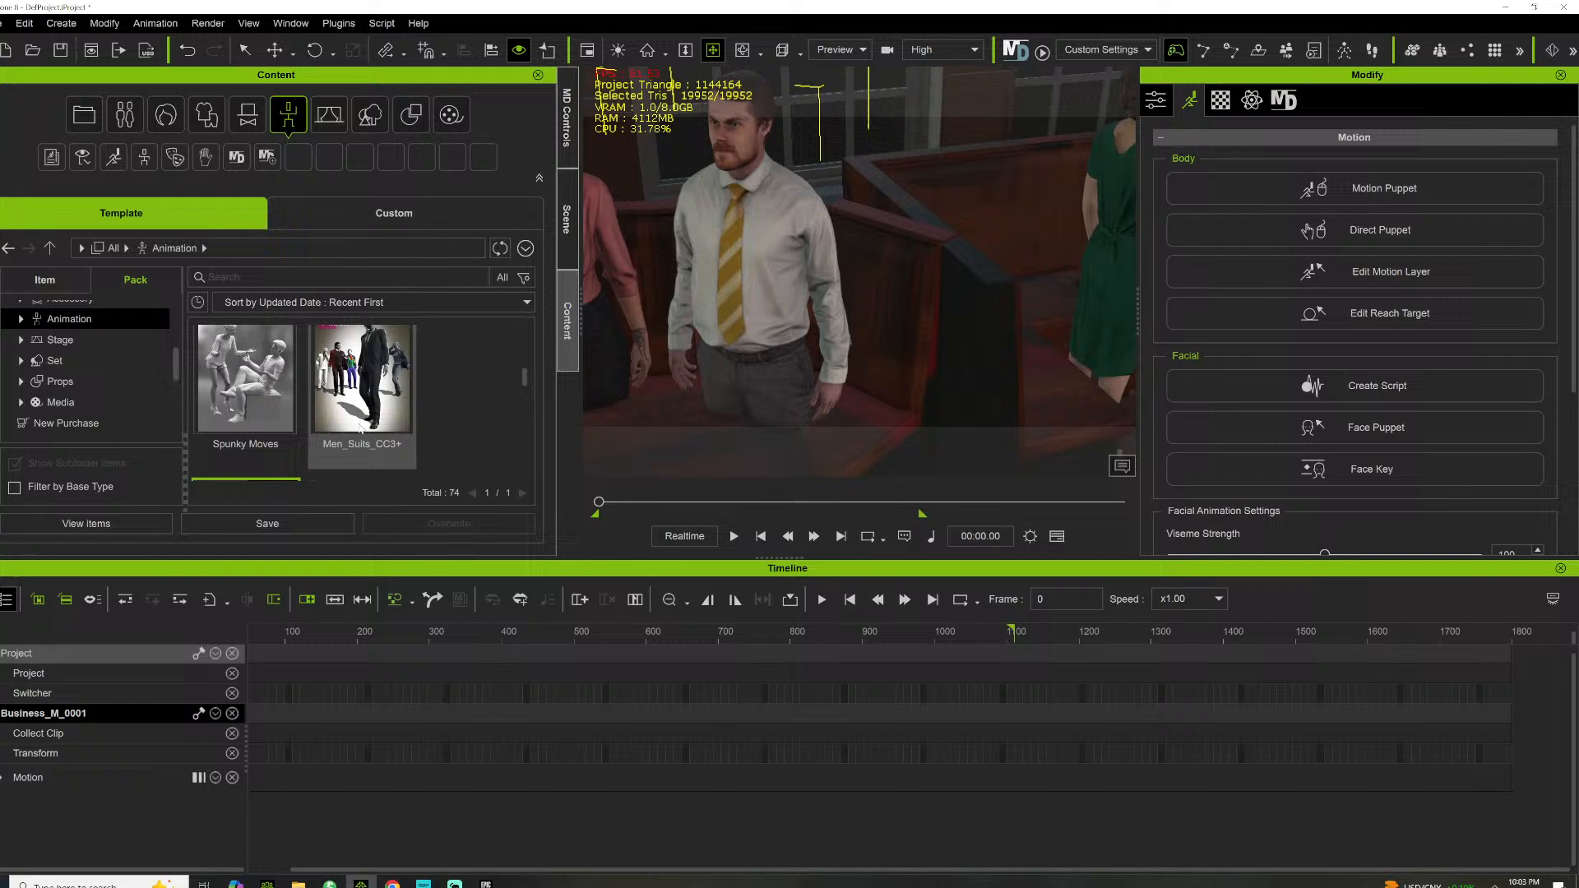
{"action": "double_click", "coordinate": [272, 378]}
Look through the Interaction motions of the Spunky Moves pack for one that suits the man in the tie
{"action": "scroll", "coordinate": [107, 383], "scroll_direction": "down", "scroll_amount": 2}
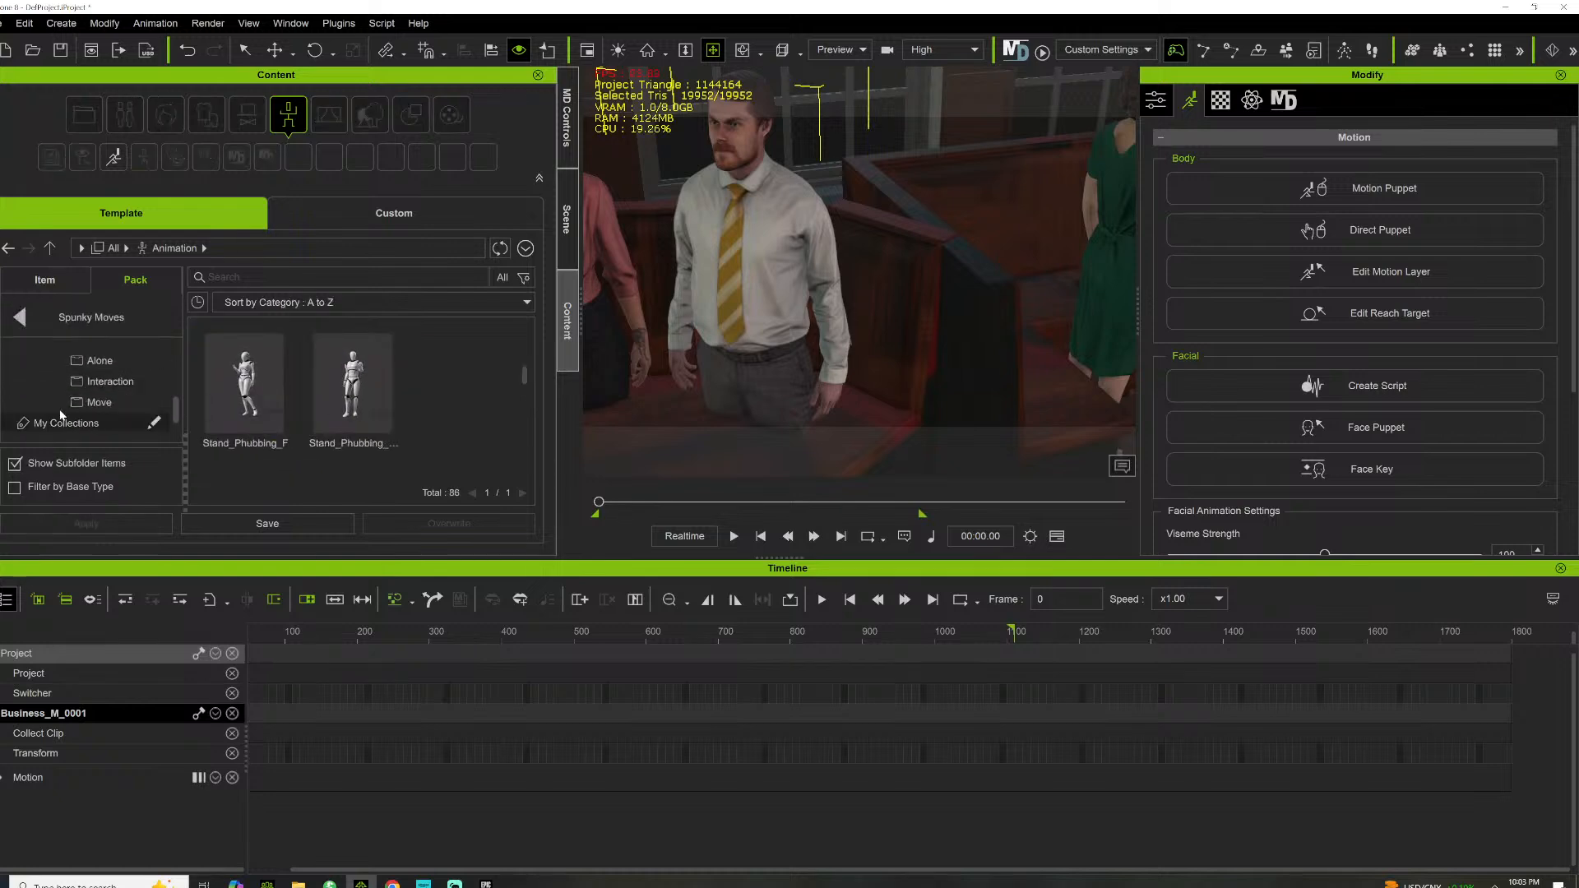
{"action": "left_click", "coordinate": [110, 382]}
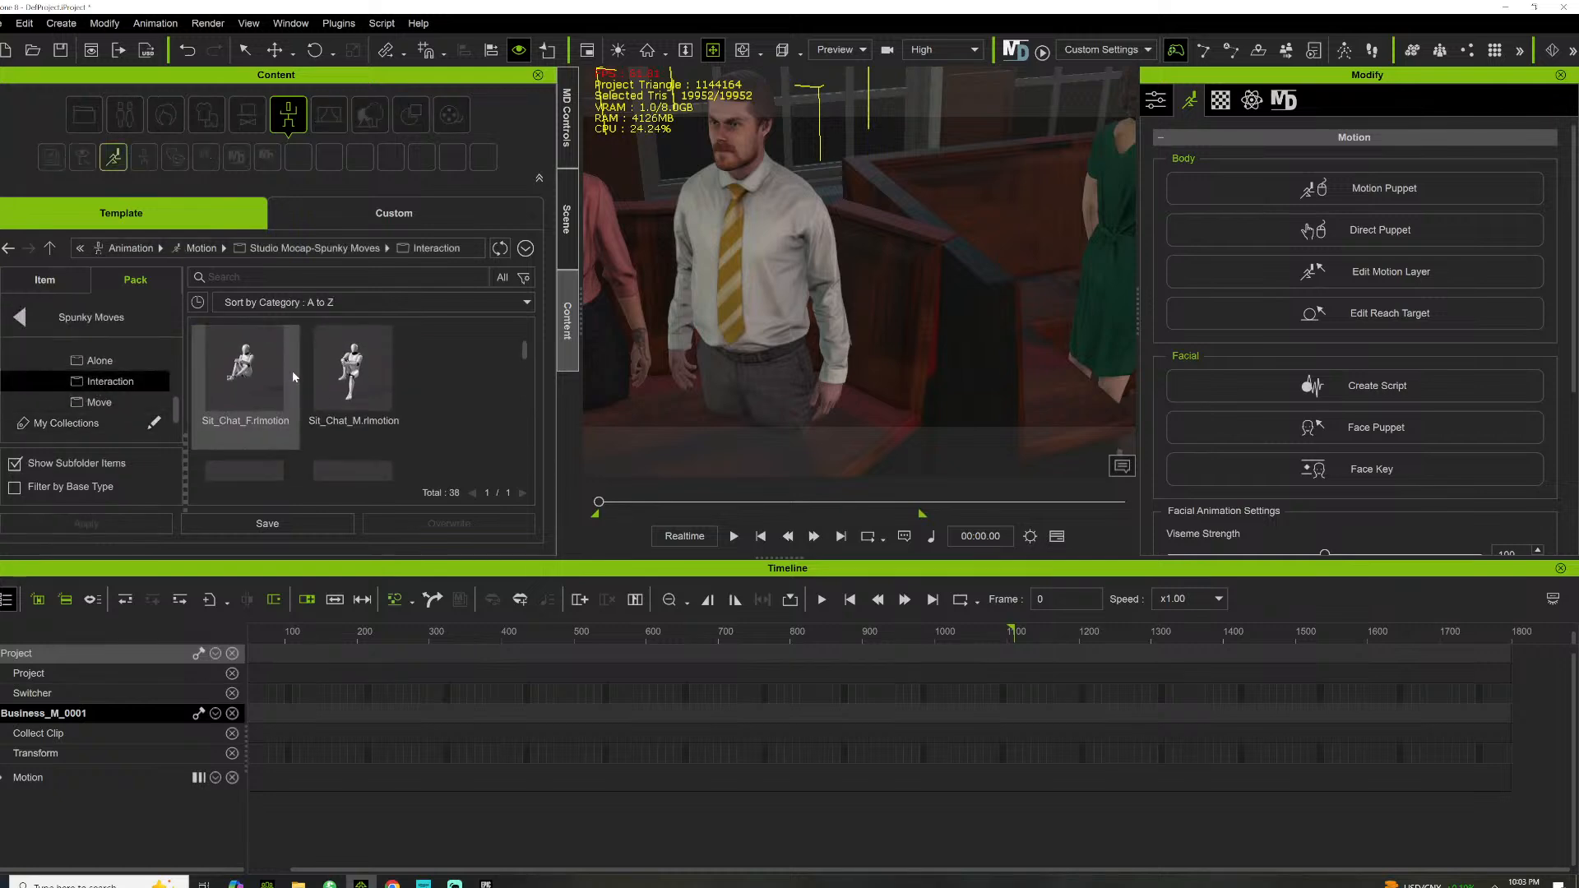
{"action": "scroll", "coordinate": [293, 374], "scroll_direction": "down", "scroll_amount": 2}
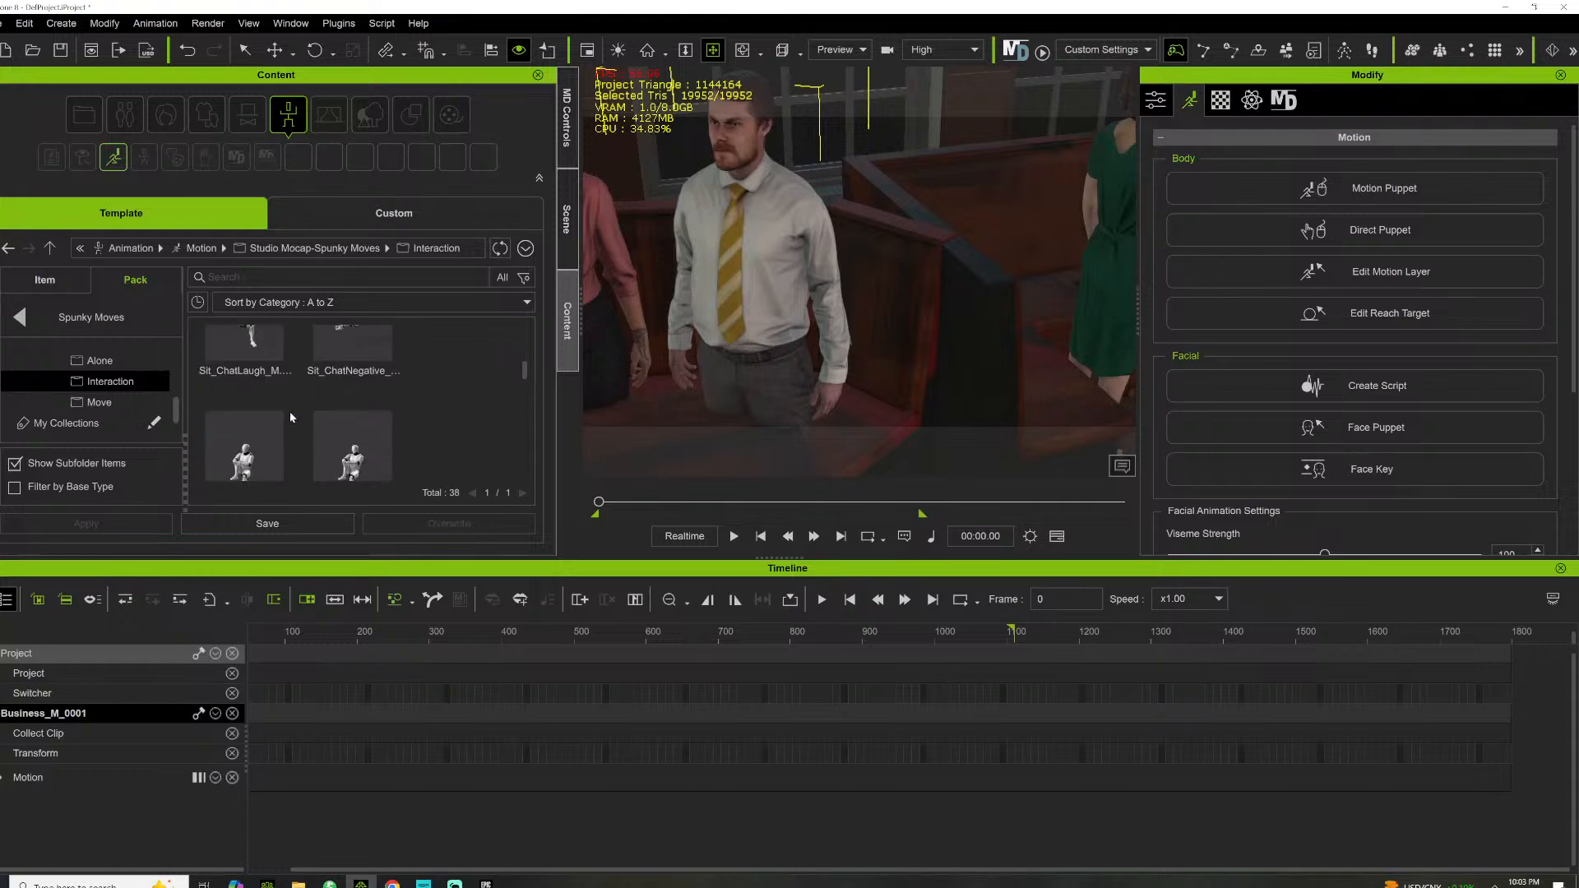
{"action": "scroll", "coordinate": [290, 411], "scroll_direction": "down", "scroll_amount": 2}
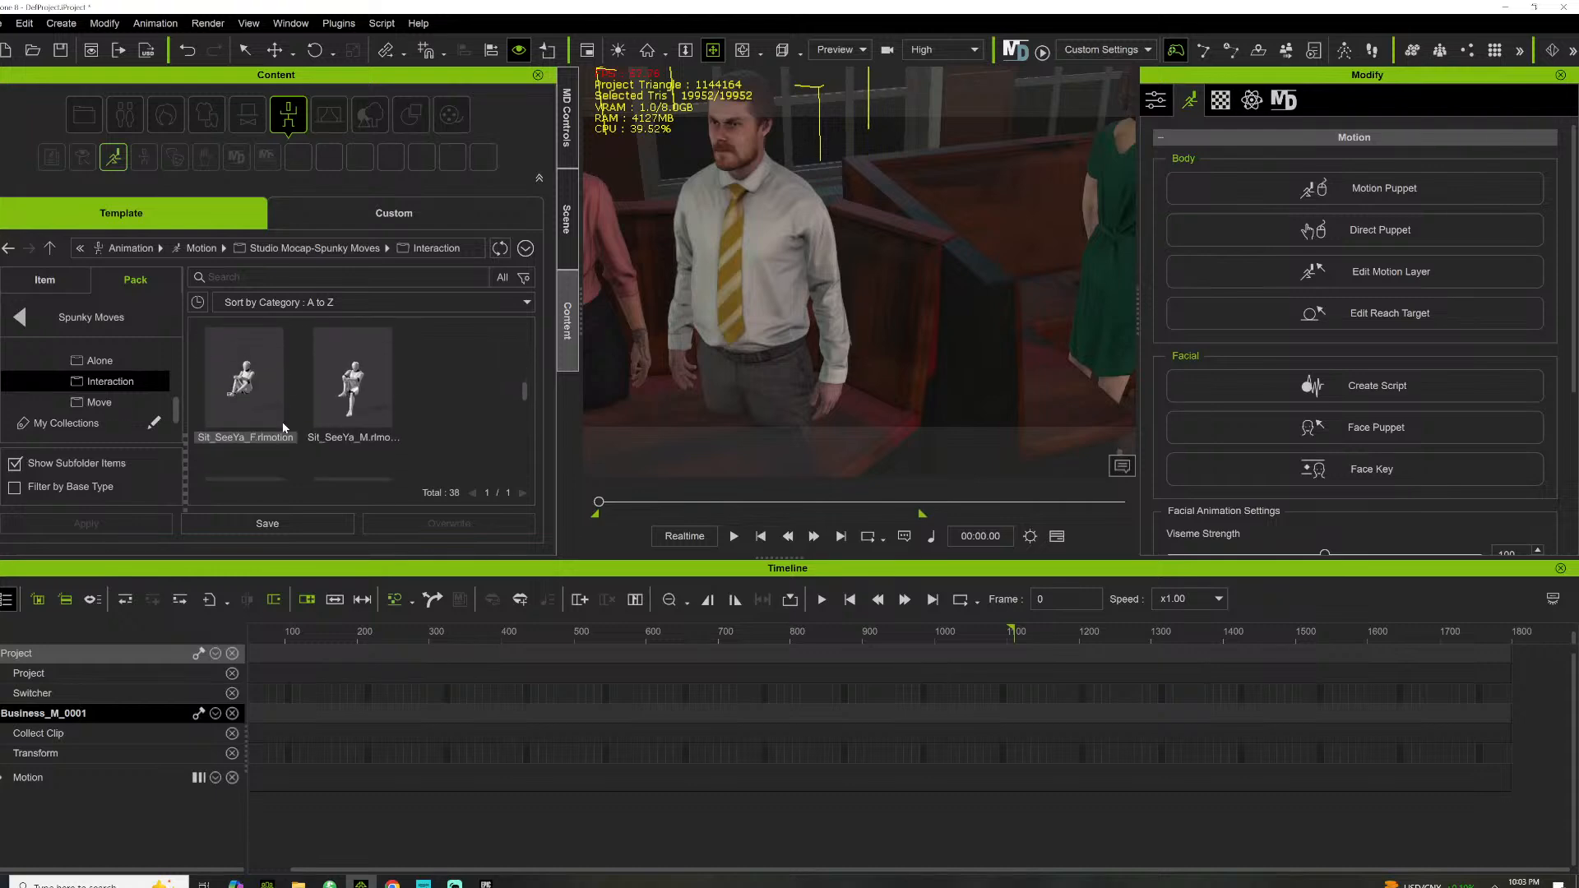
{"action": "scroll", "coordinate": [283, 427], "scroll_direction": "down", "scroll_amount": 3}
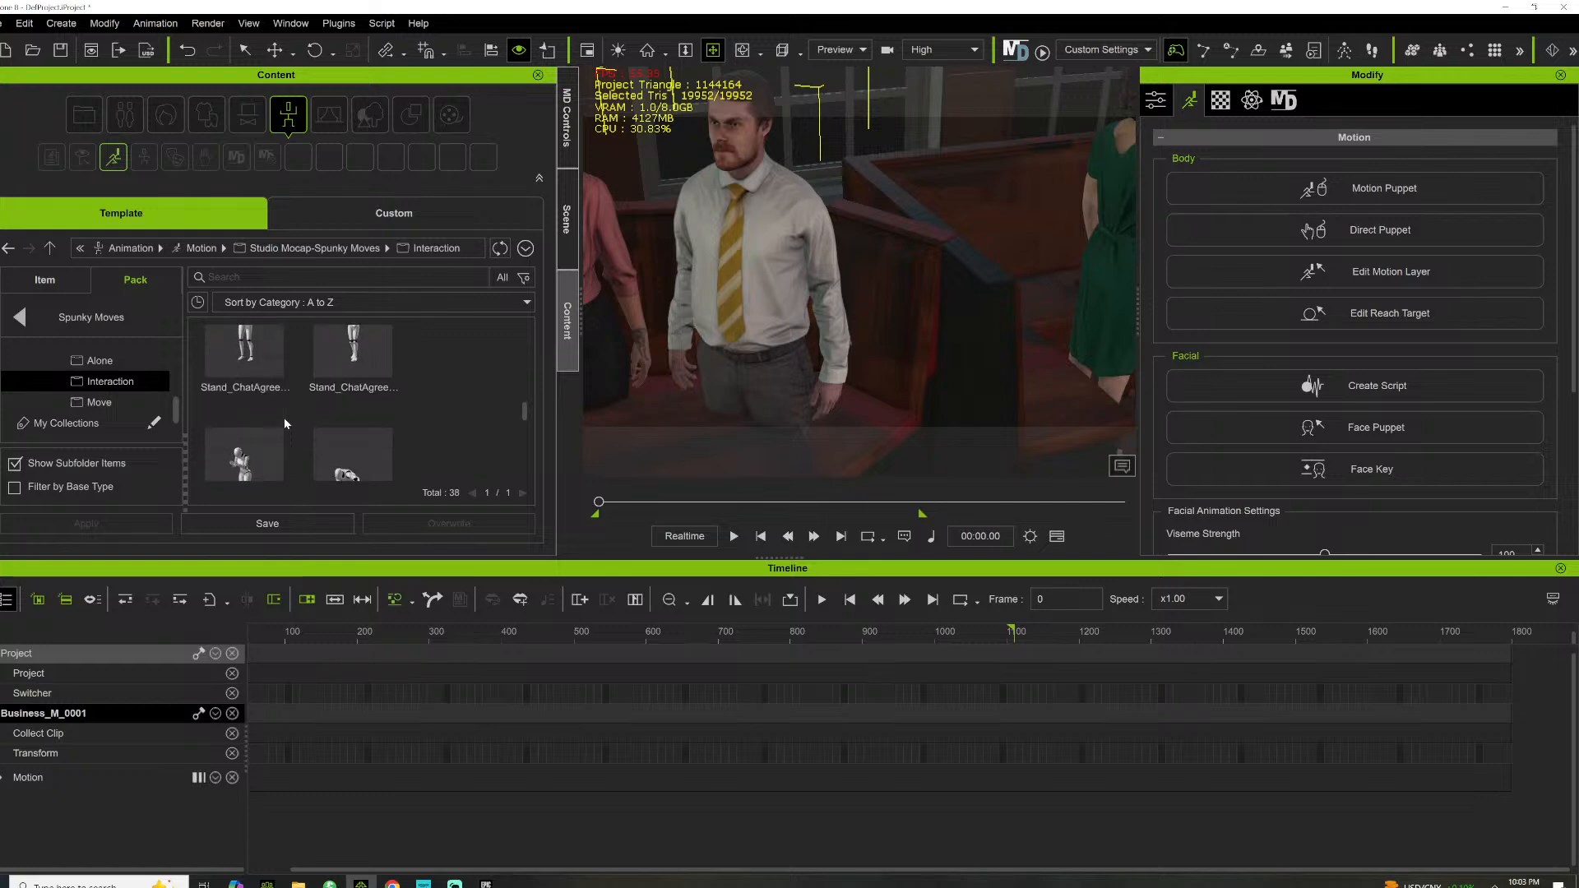
{"action": "scroll", "coordinate": [284, 417], "scroll_direction": "down", "scroll_amount": 2}
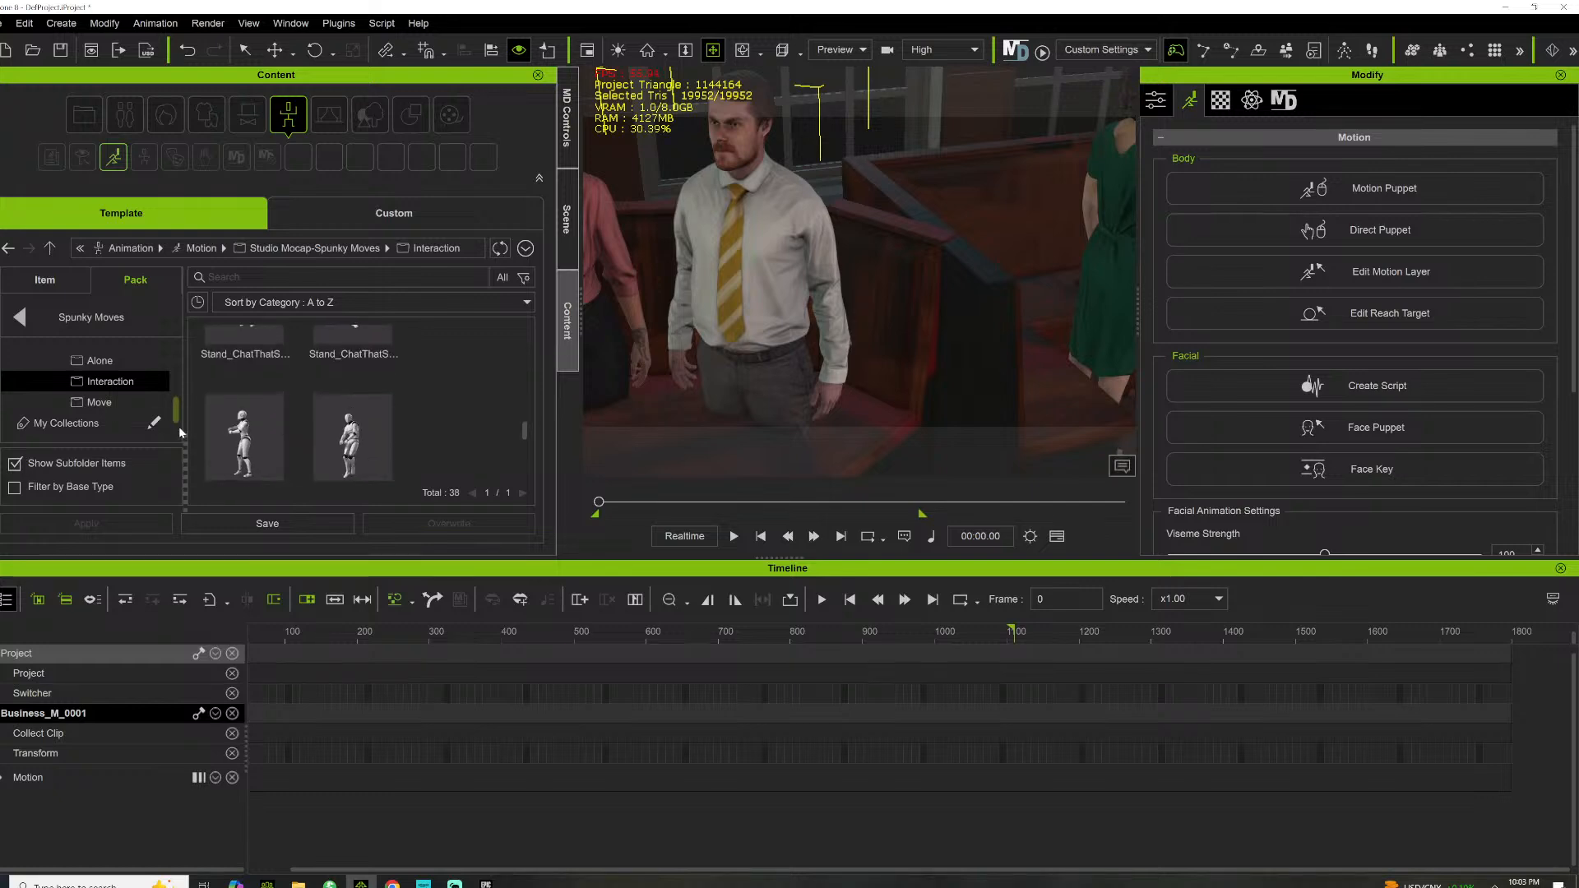
Return to the animation pack library and look through the packs for another source of standing conversation motions
{"action": "left_click", "coordinate": [18, 317]}
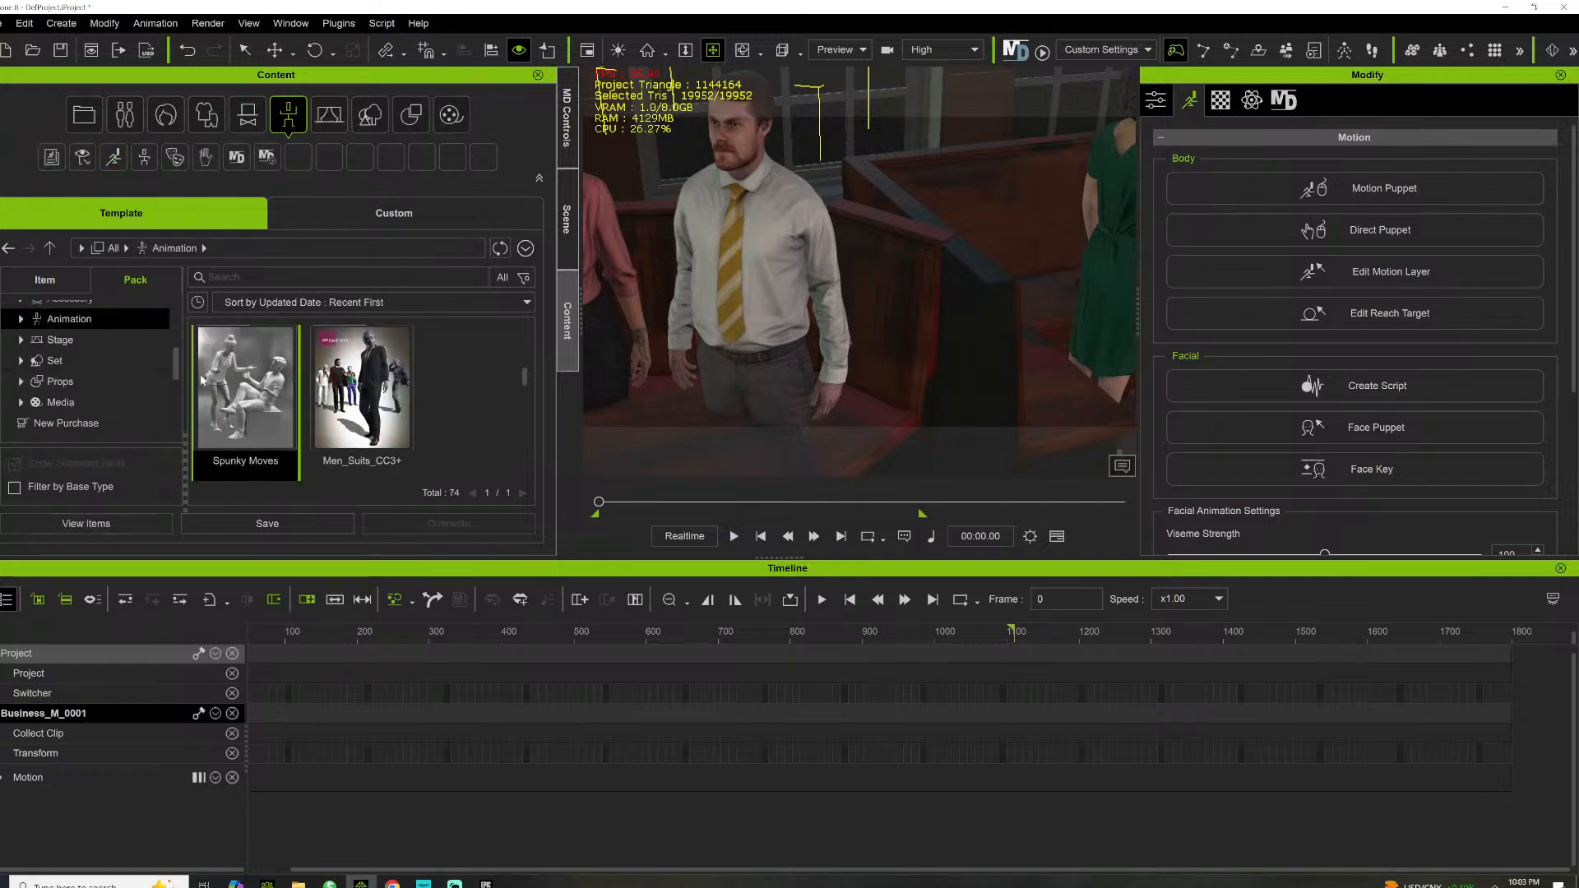
{"action": "scroll", "coordinate": [366, 421], "scroll_direction": "down", "scroll_amount": 5}
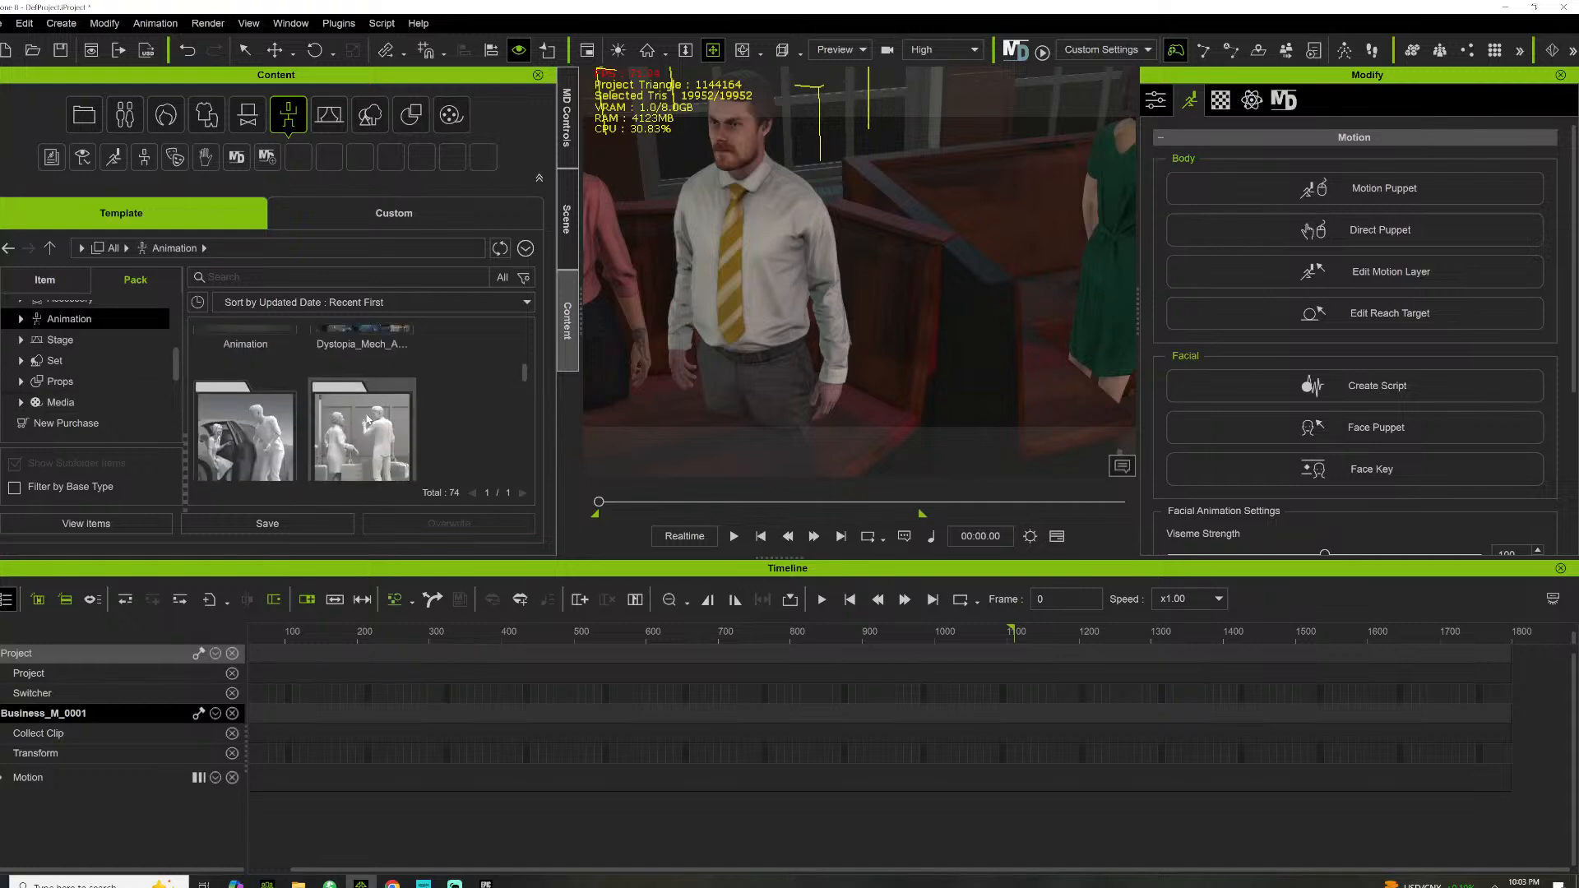
{"action": "scroll", "coordinate": [366, 422], "scroll_direction": "up", "scroll_amount": 3}
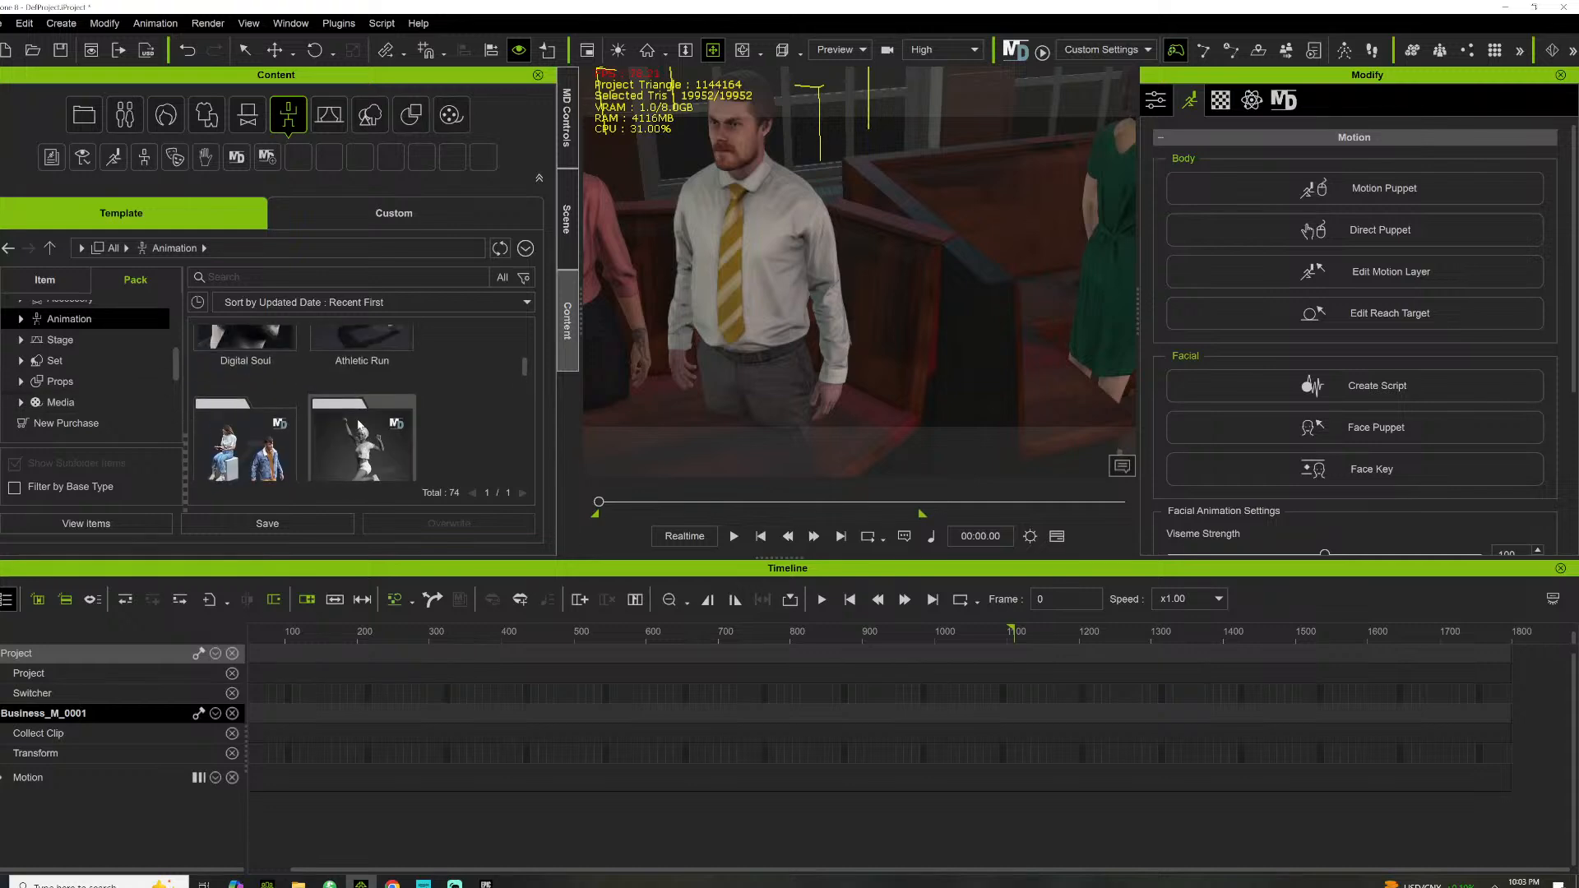
{"action": "scroll", "coordinate": [359, 423], "scroll_direction": "up", "scroll_amount": 4}
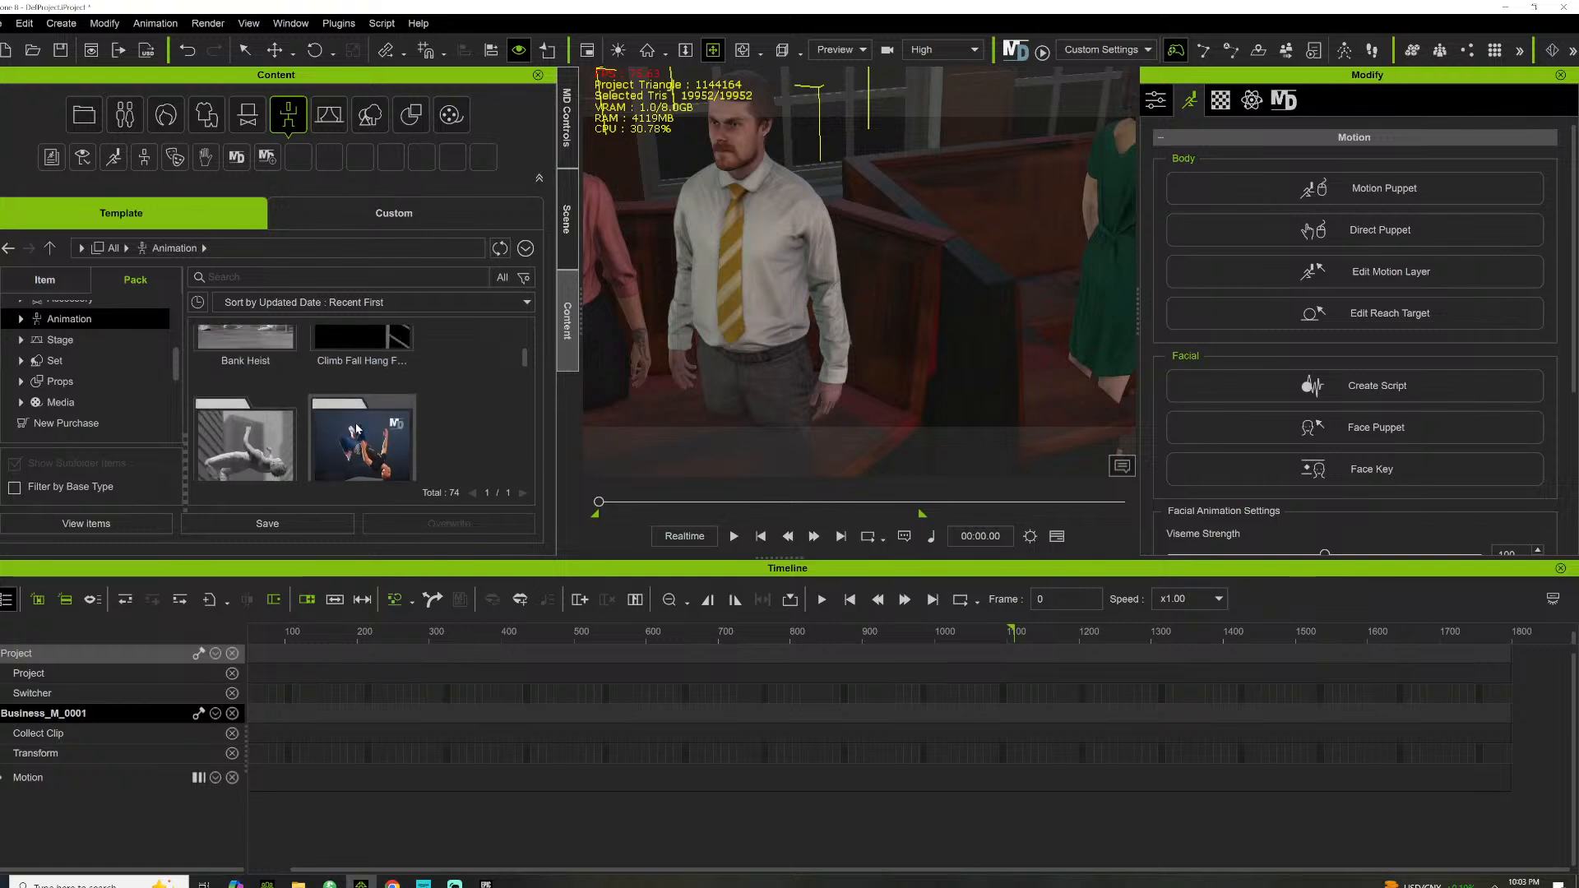
{"action": "scroll", "coordinate": [354, 425], "scroll_direction": "up", "scroll_amount": 2}
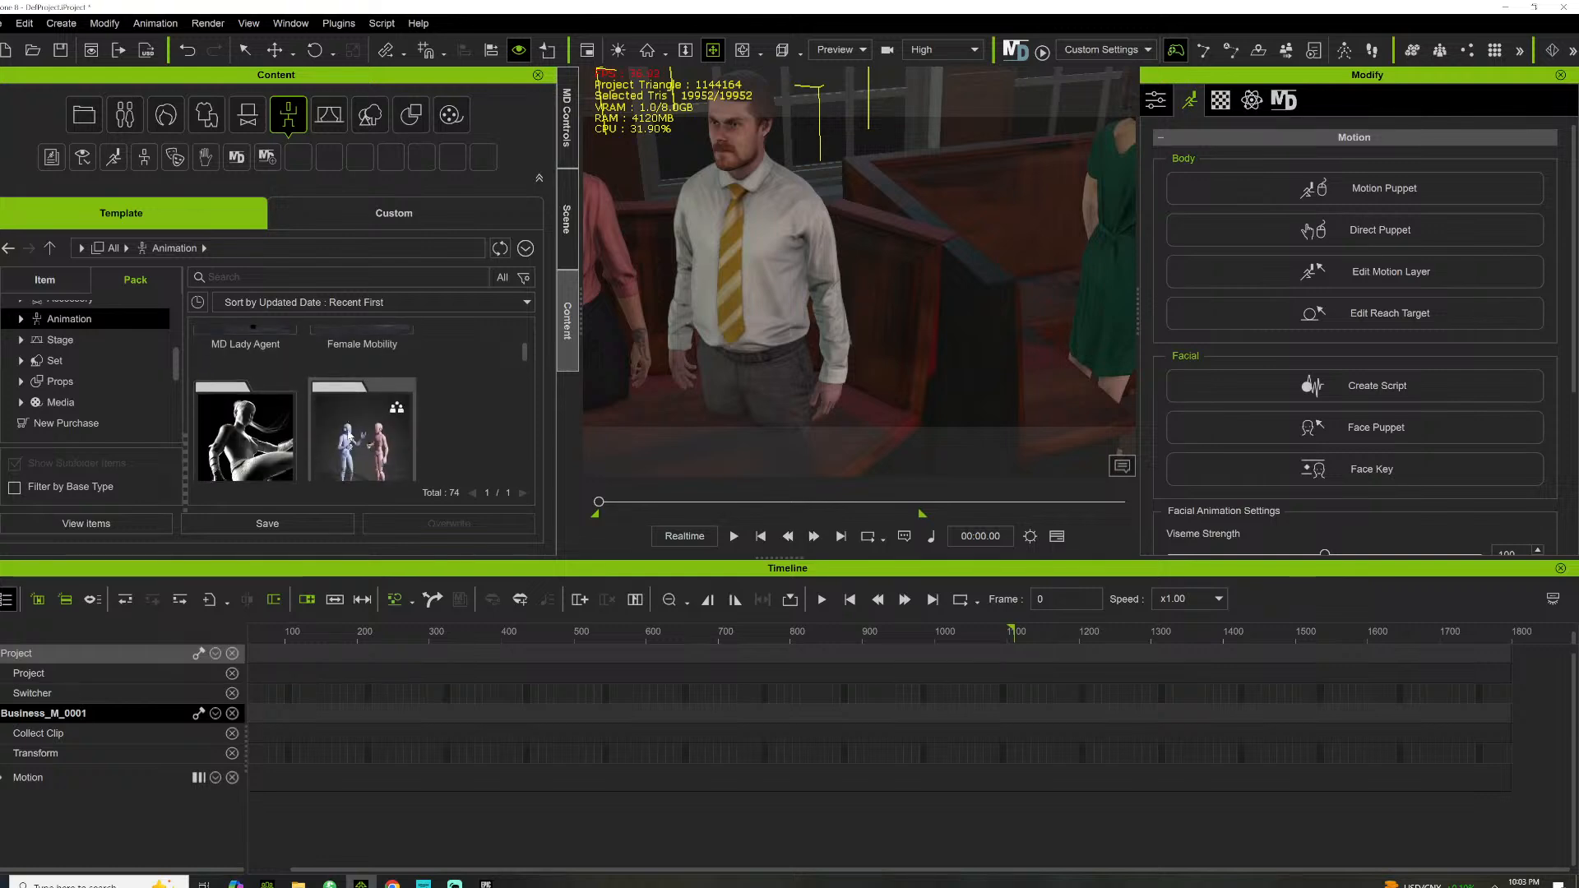
{"action": "scroll", "coordinate": [352, 429], "scroll_direction": "down", "scroll_amount": 8}
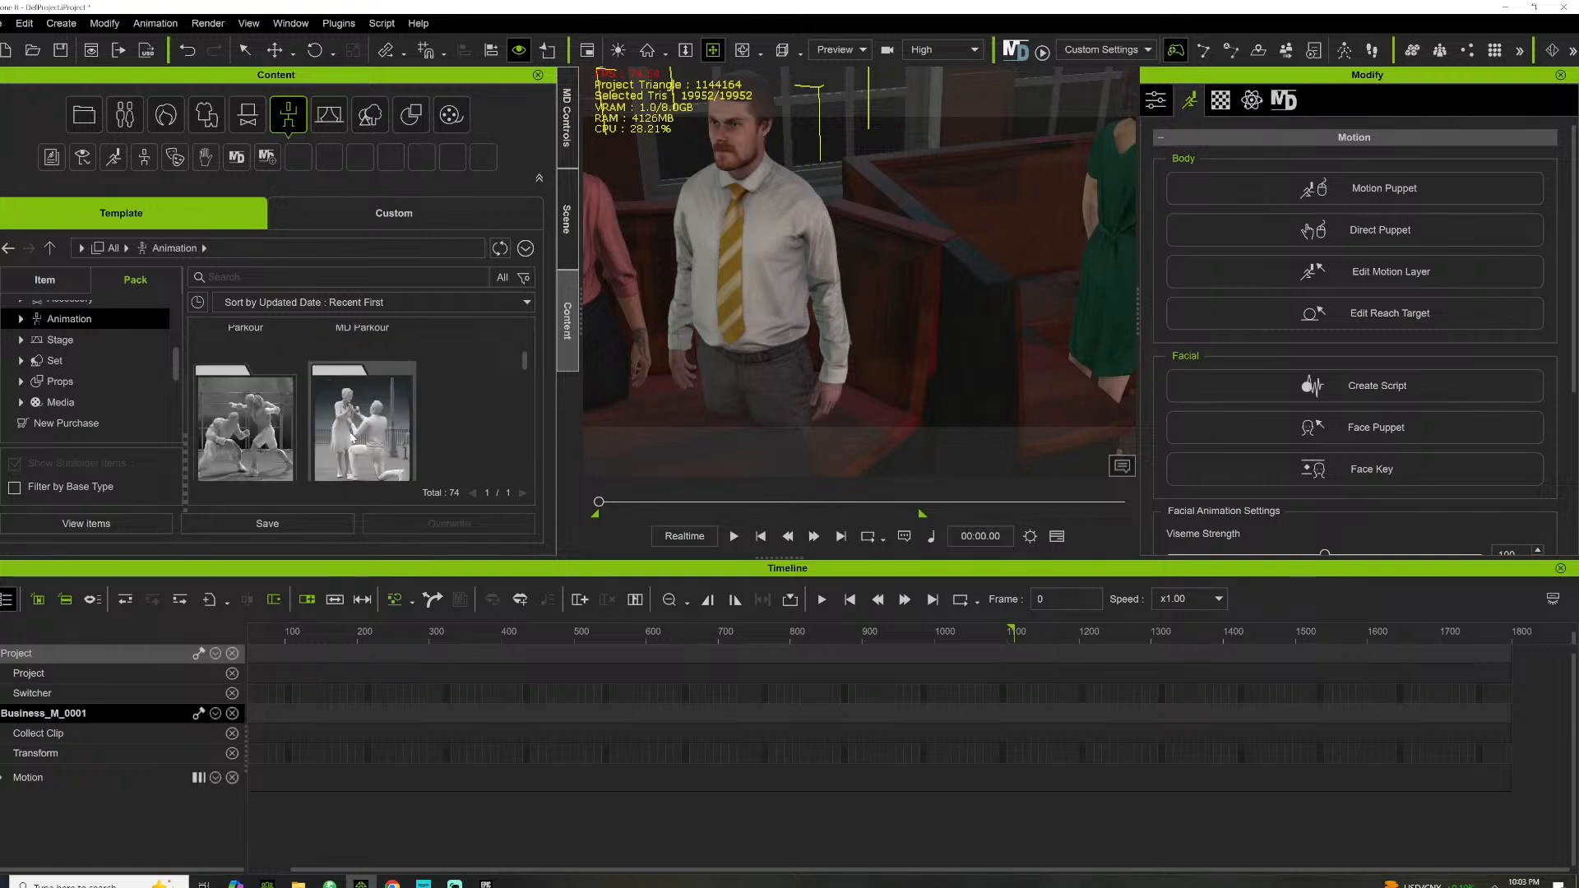
{"action": "scroll", "coordinate": [354, 427], "scroll_direction": "down", "scroll_amount": 2}
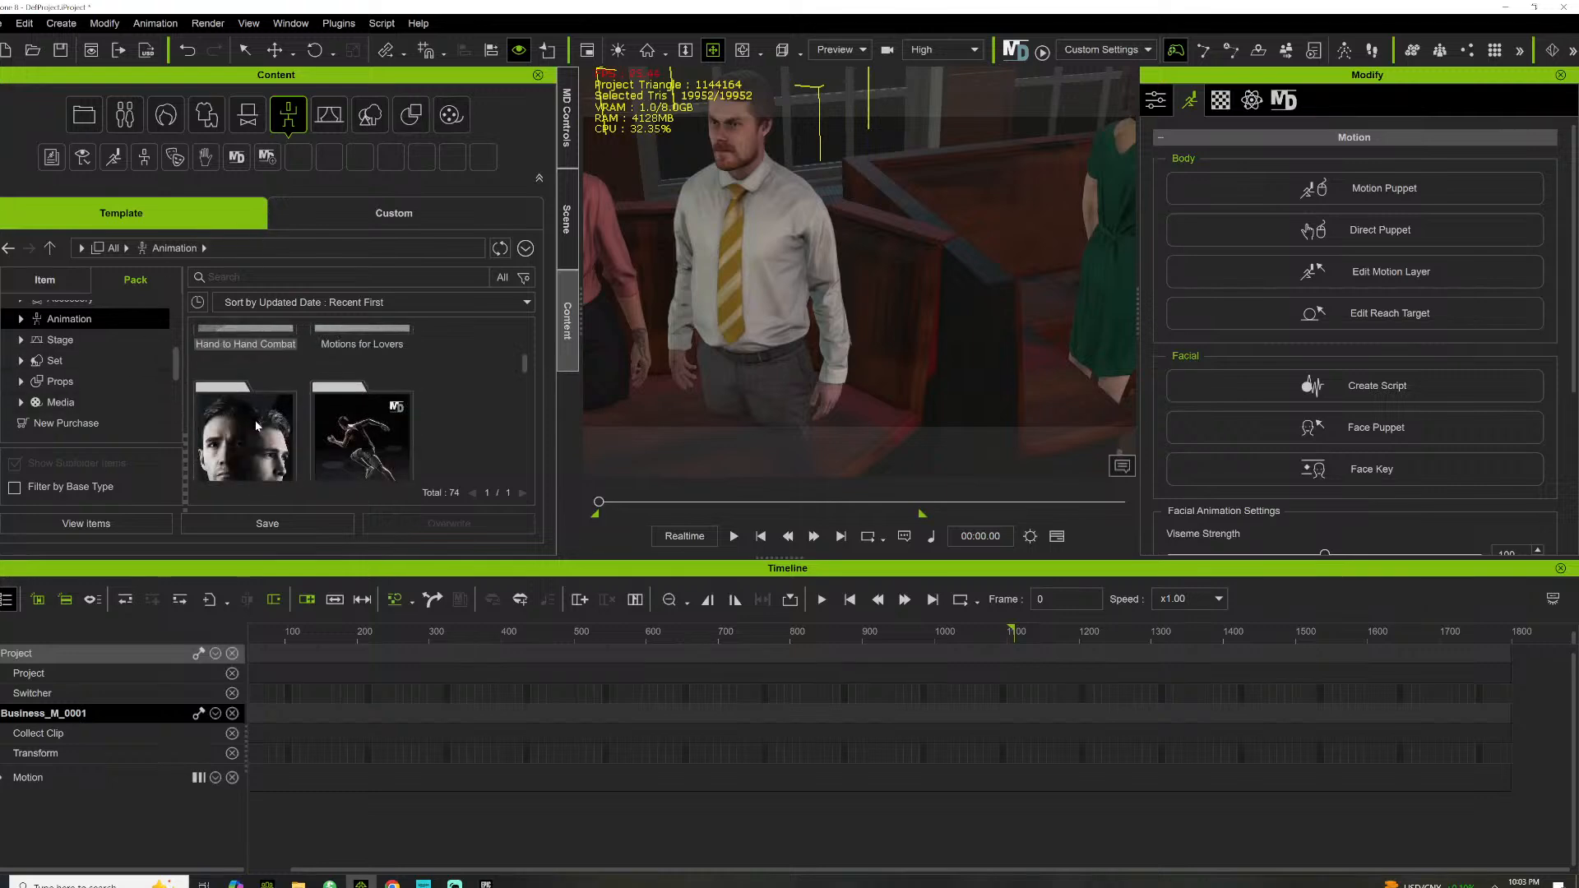
Switch to the custom content library and open the MOCAPONLINE folder under Animation > Motion
{"action": "left_click", "coordinate": [148, 160]}
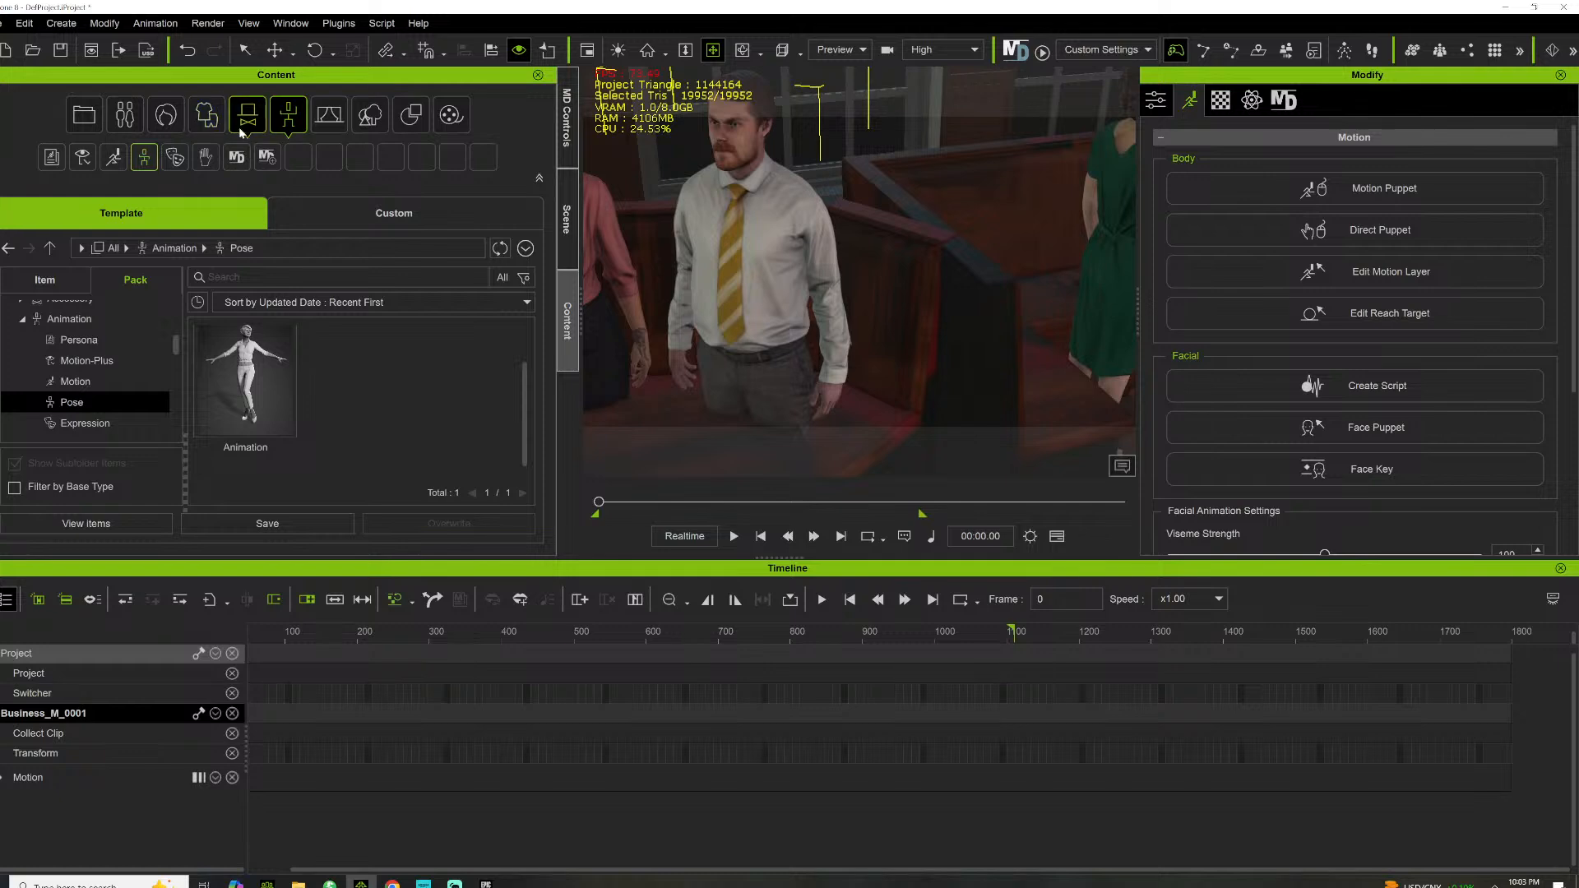
{"action": "left_click", "coordinate": [309, 201]}
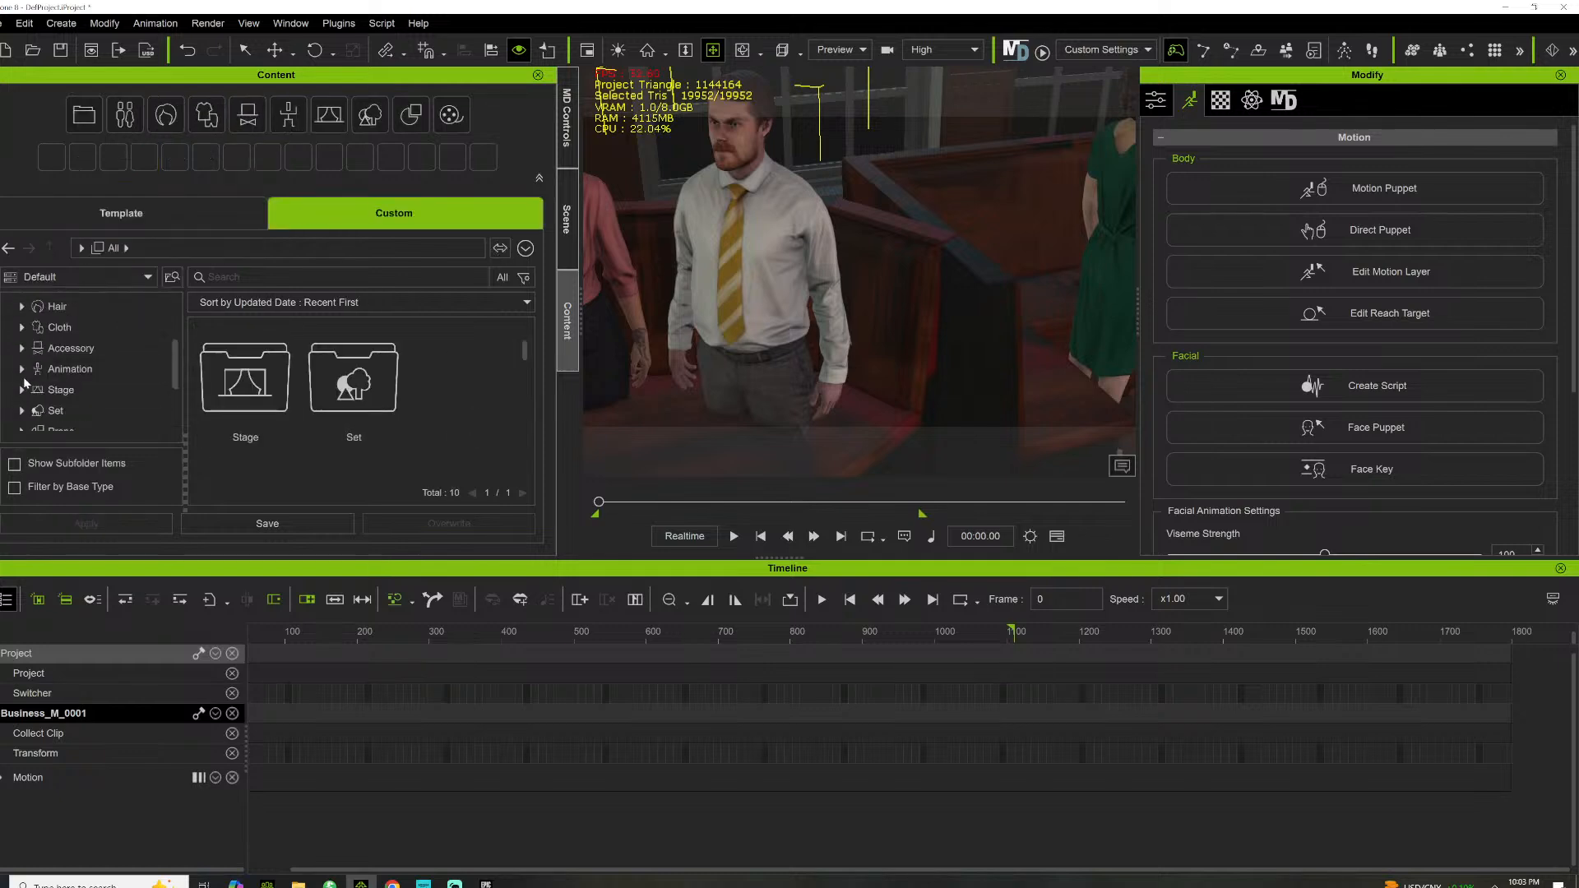
{"action": "left_click", "coordinate": [22, 369]}
{"action": "scroll", "coordinate": [74, 386], "scroll_direction": "down", "scroll_amount": 3}
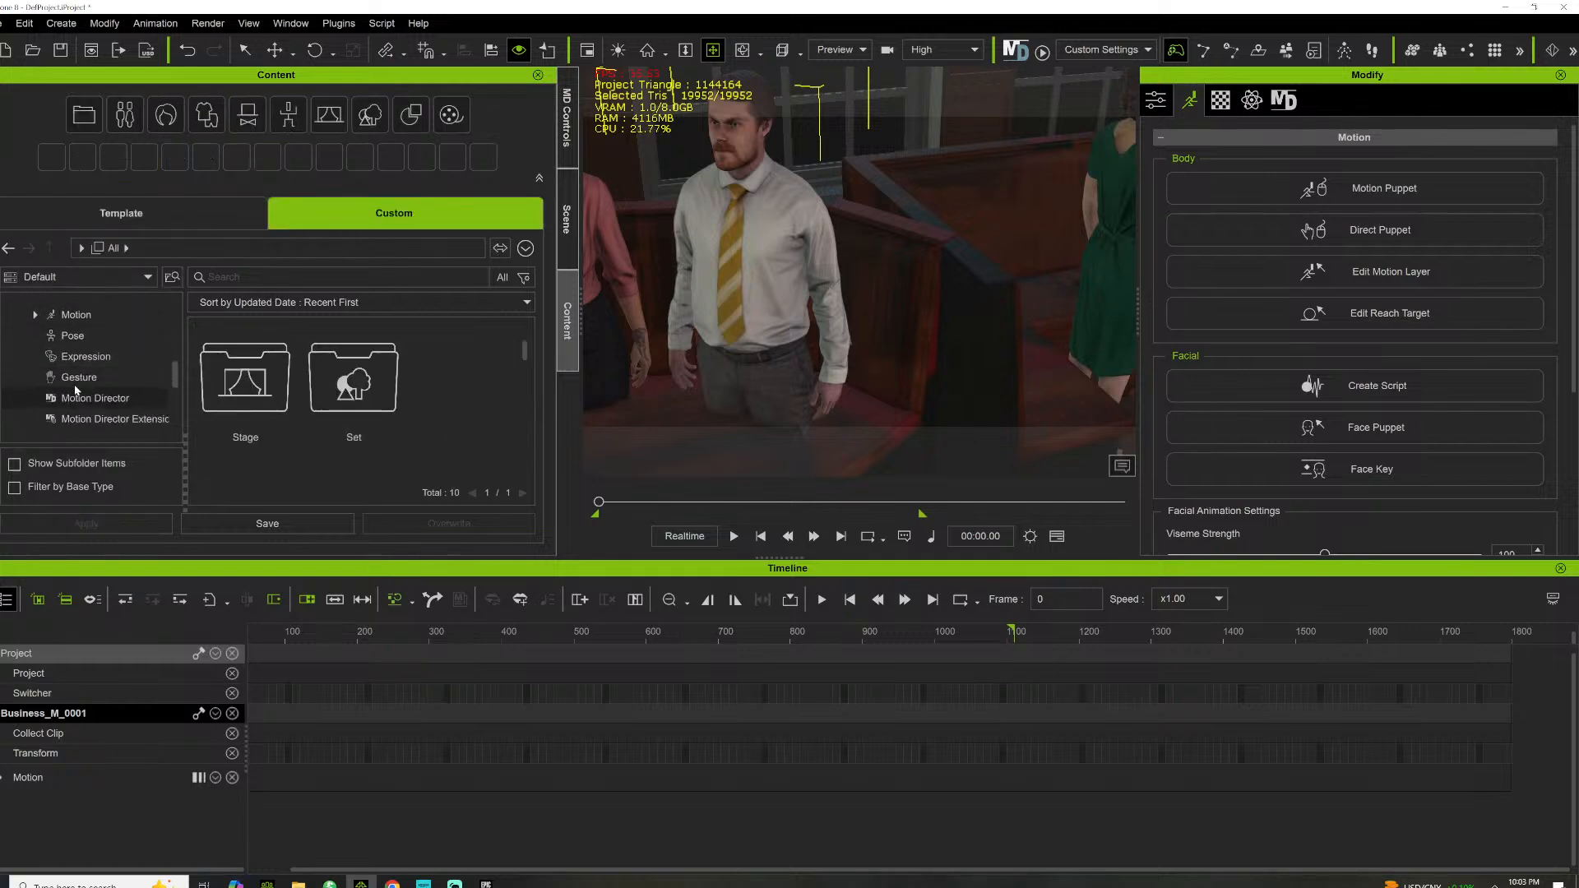
{"action": "left_click", "coordinate": [35, 315]}
{"action": "scroll", "coordinate": [104, 403], "scroll_direction": "down", "scroll_amount": 5}
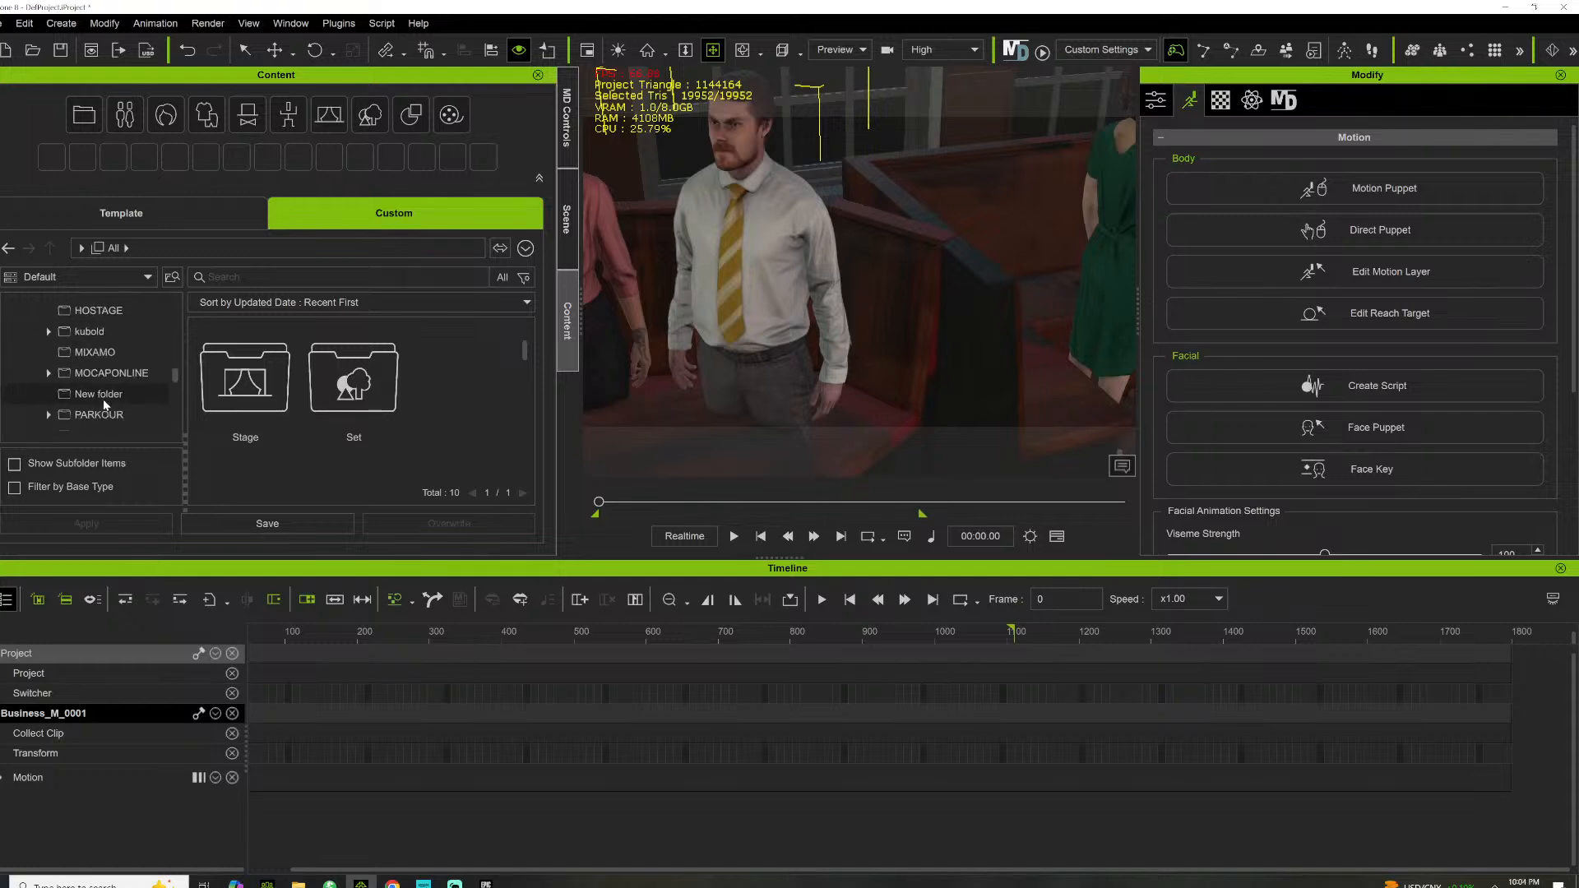
{"action": "left_click", "coordinate": [114, 372]}
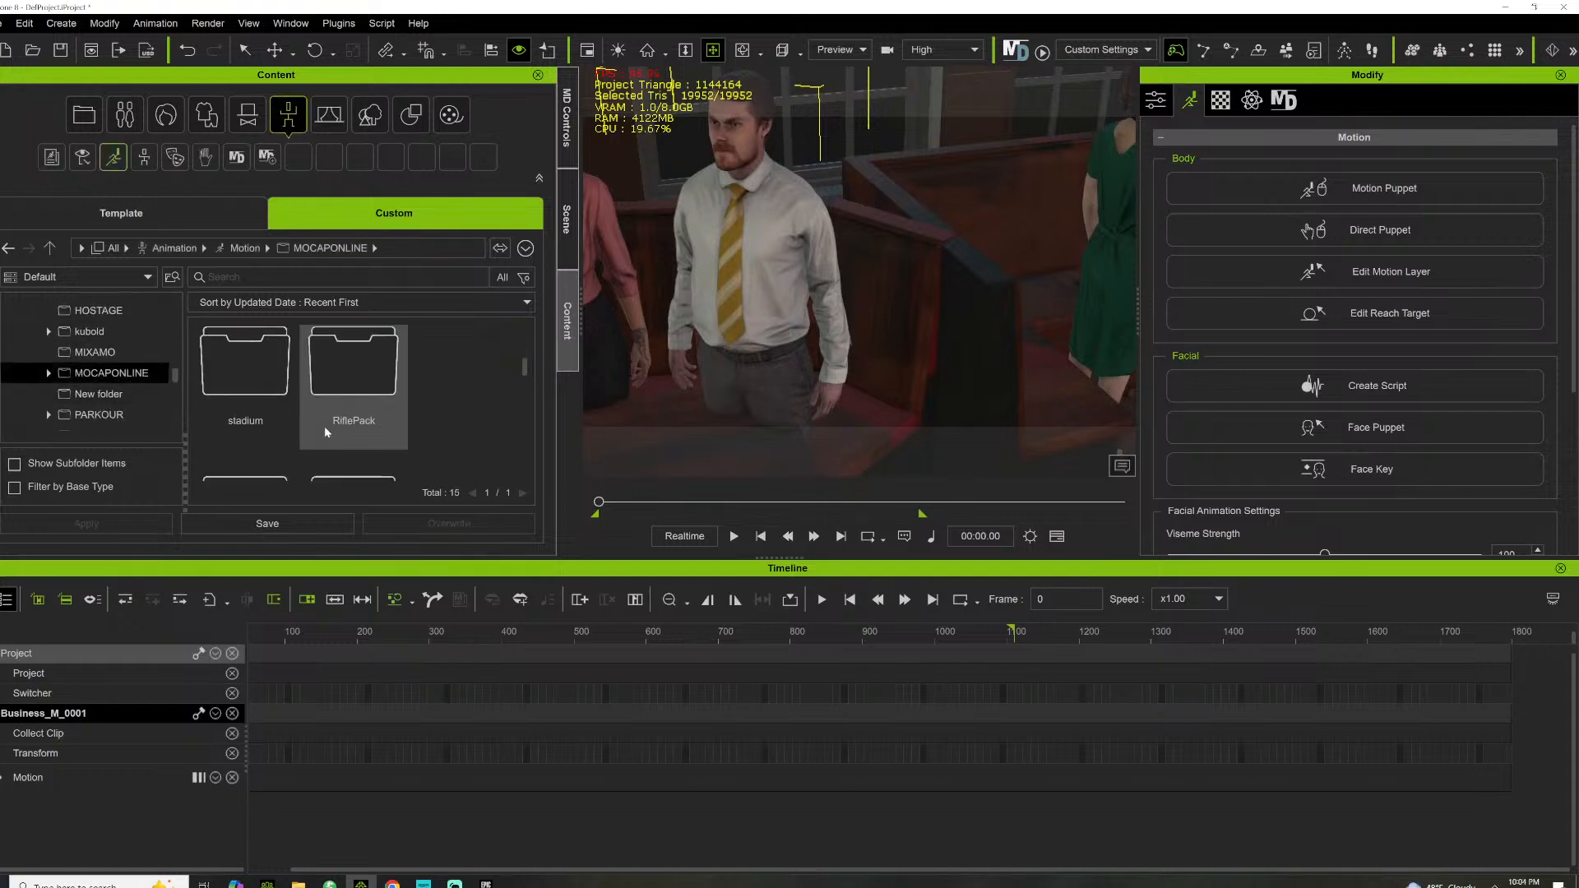
{"action": "scroll", "coordinate": [326, 394], "scroll_direction": "down", "scroll_amount": 1}
Locate the RiflePack motion folder on disk in File Explorer
{"action": "right_click", "coordinate": [327, 367]}
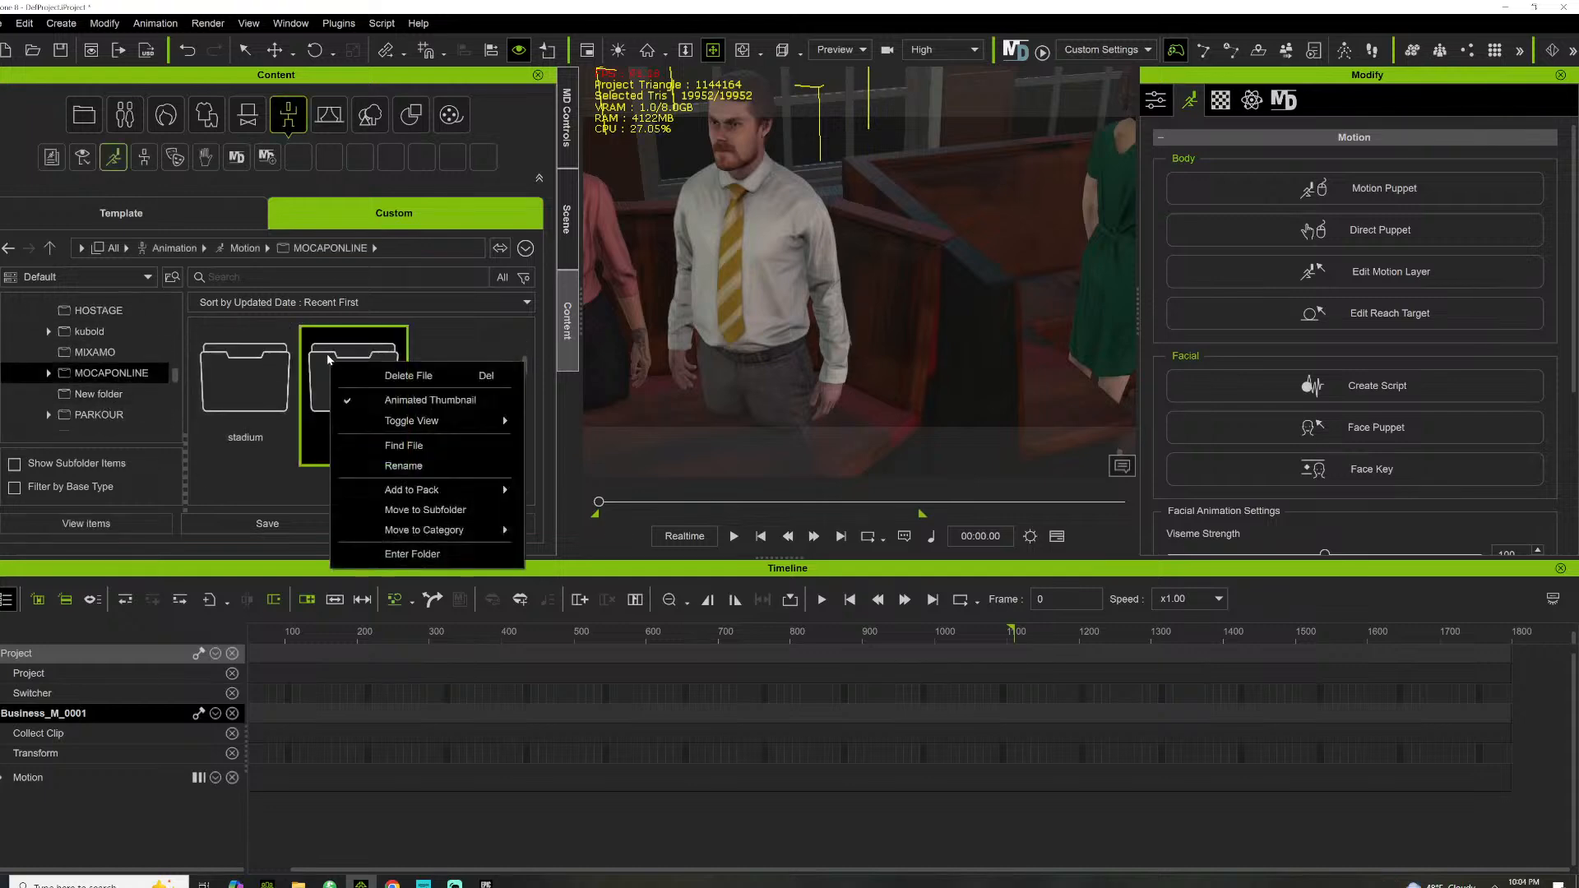
{"action": "left_click", "coordinate": [395, 415]}
{"action": "right_click", "coordinate": [372, 369]}
{"action": "left_click", "coordinate": [432, 454]}
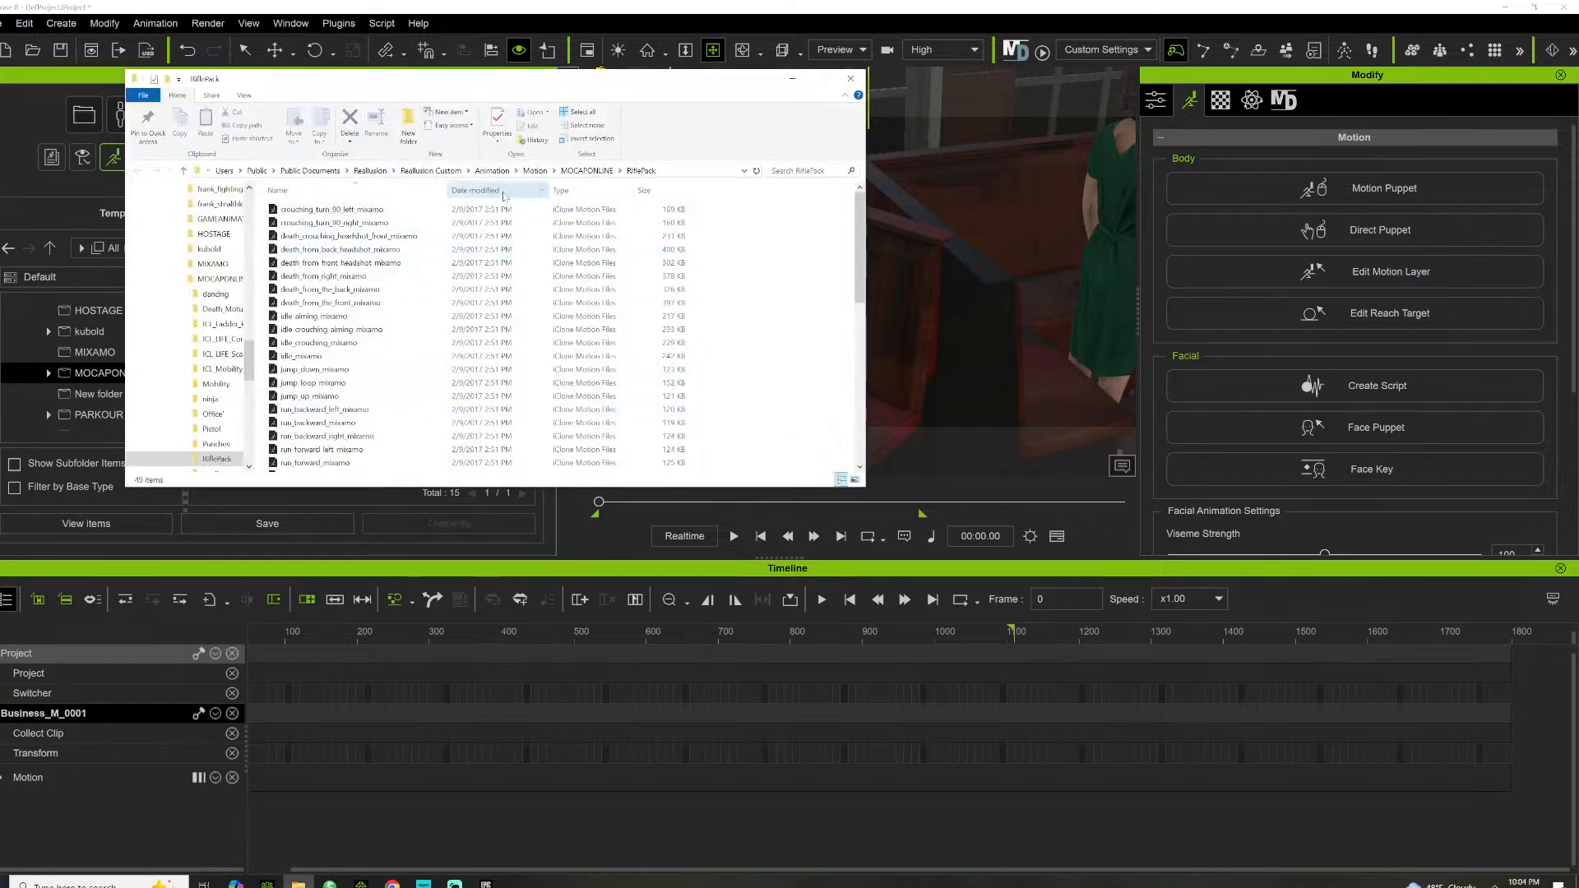
Examine the conversation motion files in MOCAPONLINE's ICL LIFE Conversation 01 v2 folder, then close File Explorer
{"action": "left_click", "coordinate": [580, 171]}
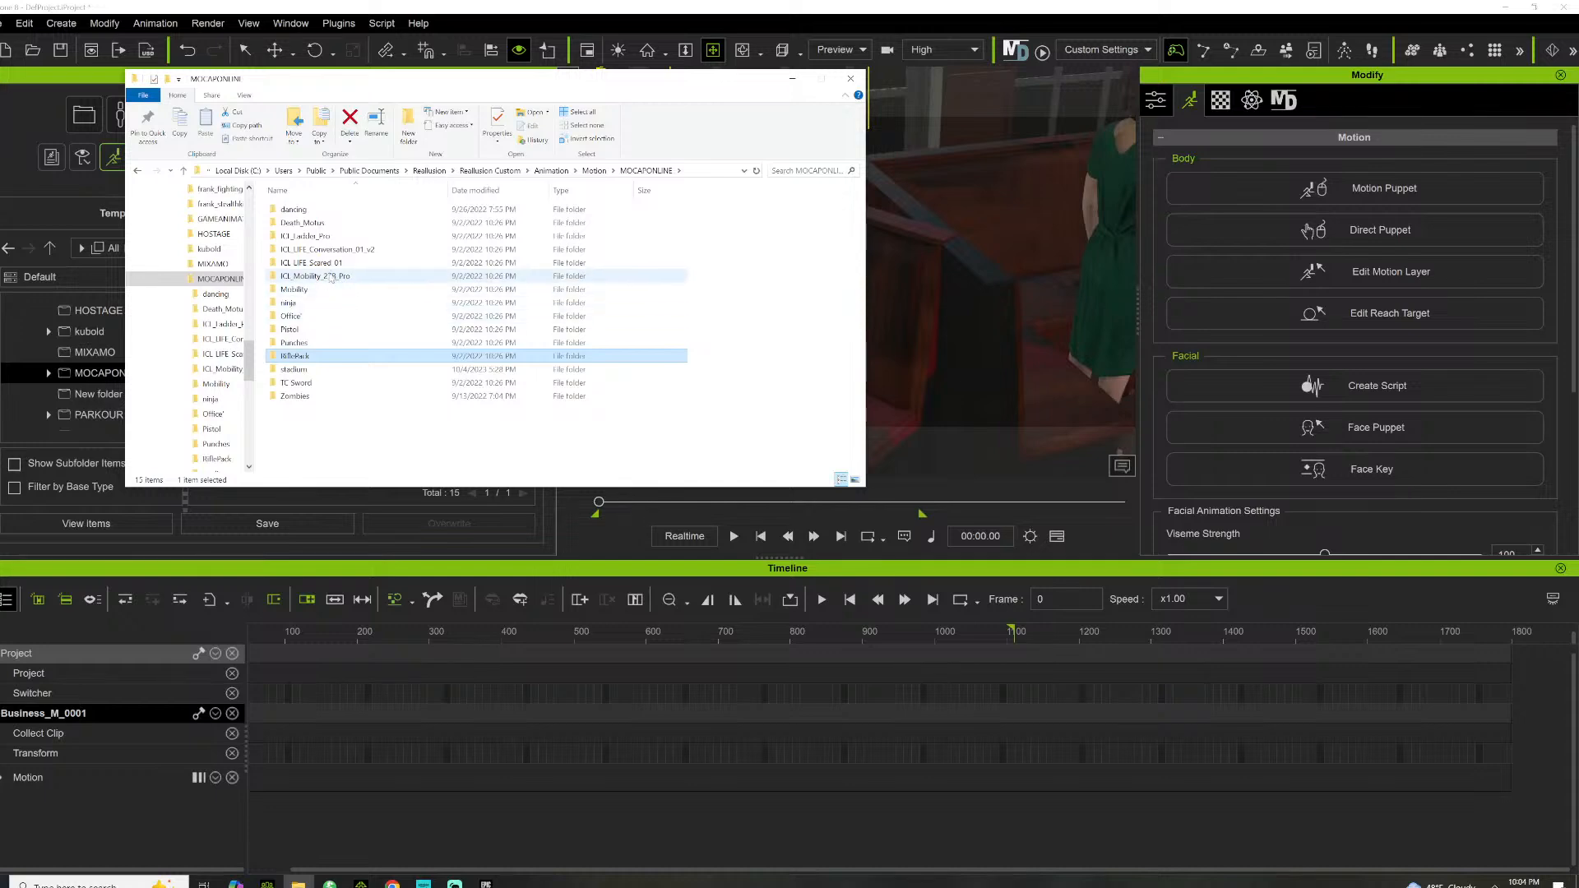
{"action": "left_click", "coordinate": [338, 249]}
{"action": "double_click", "coordinate": [338, 249]}
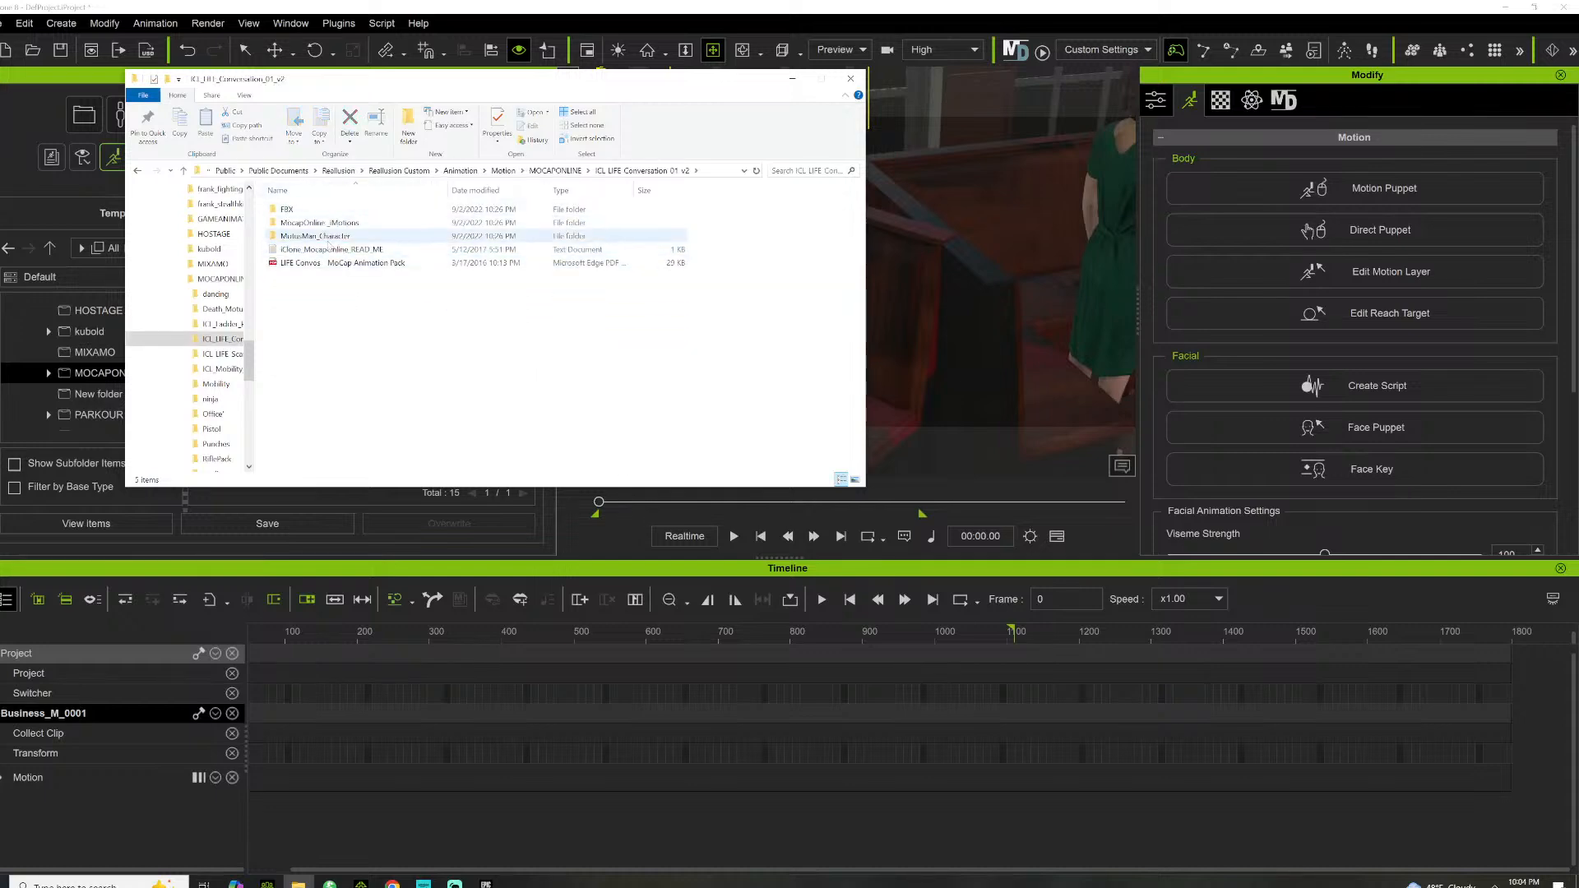
{"action": "double_click", "coordinate": [329, 237]}
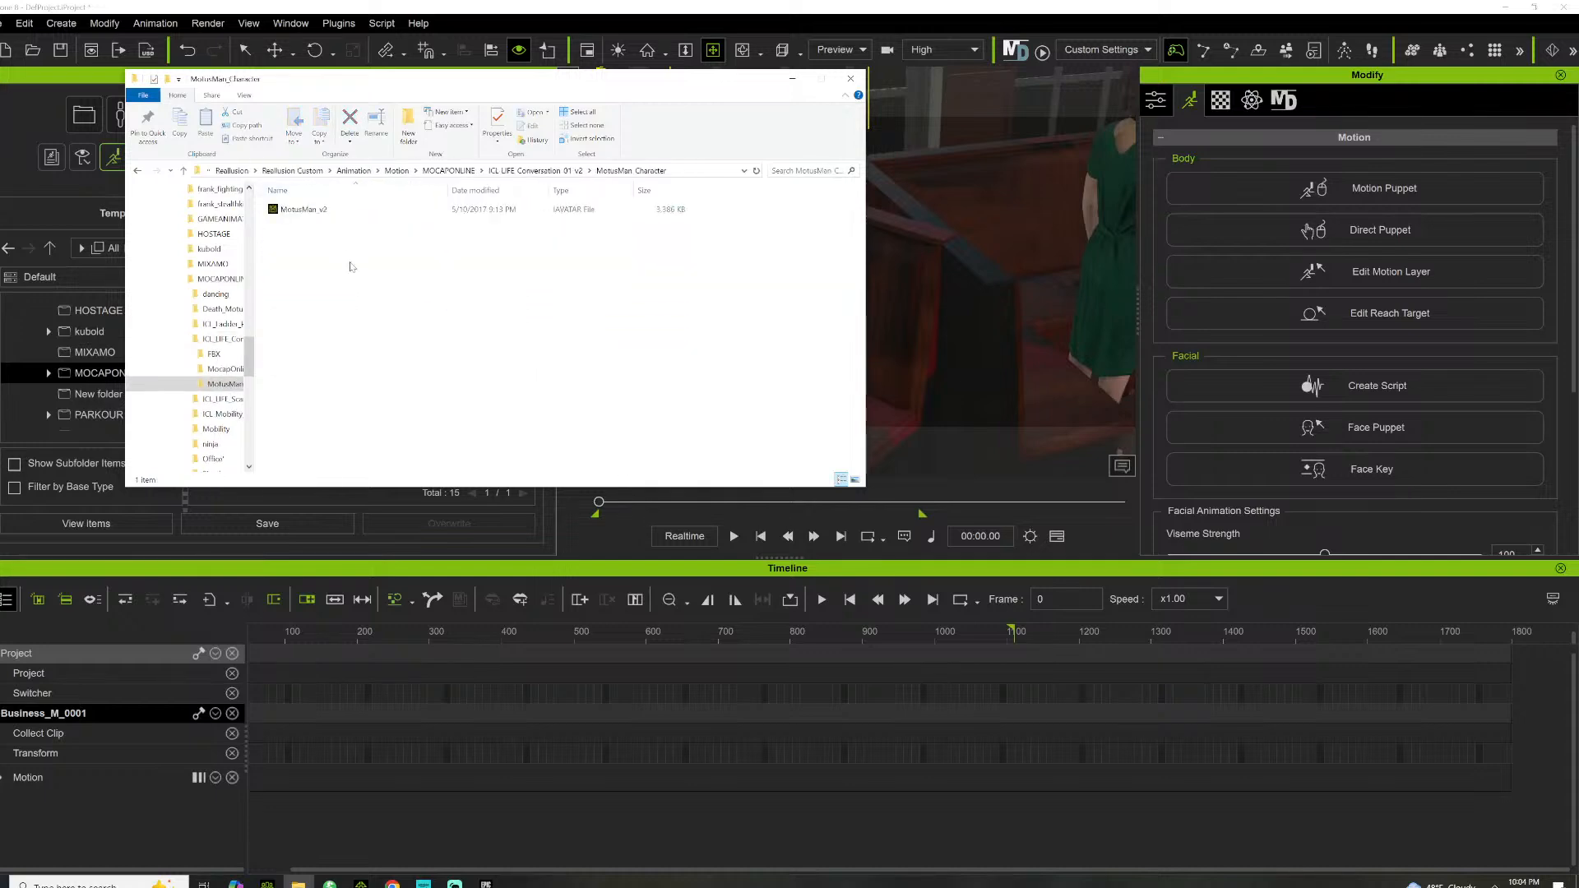
{"action": "left_click", "coordinate": [535, 170]}
{"action": "double_click", "coordinate": [378, 222]}
{"action": "scroll", "coordinate": [382, 386], "scroll_direction": "down", "scroll_amount": 3}
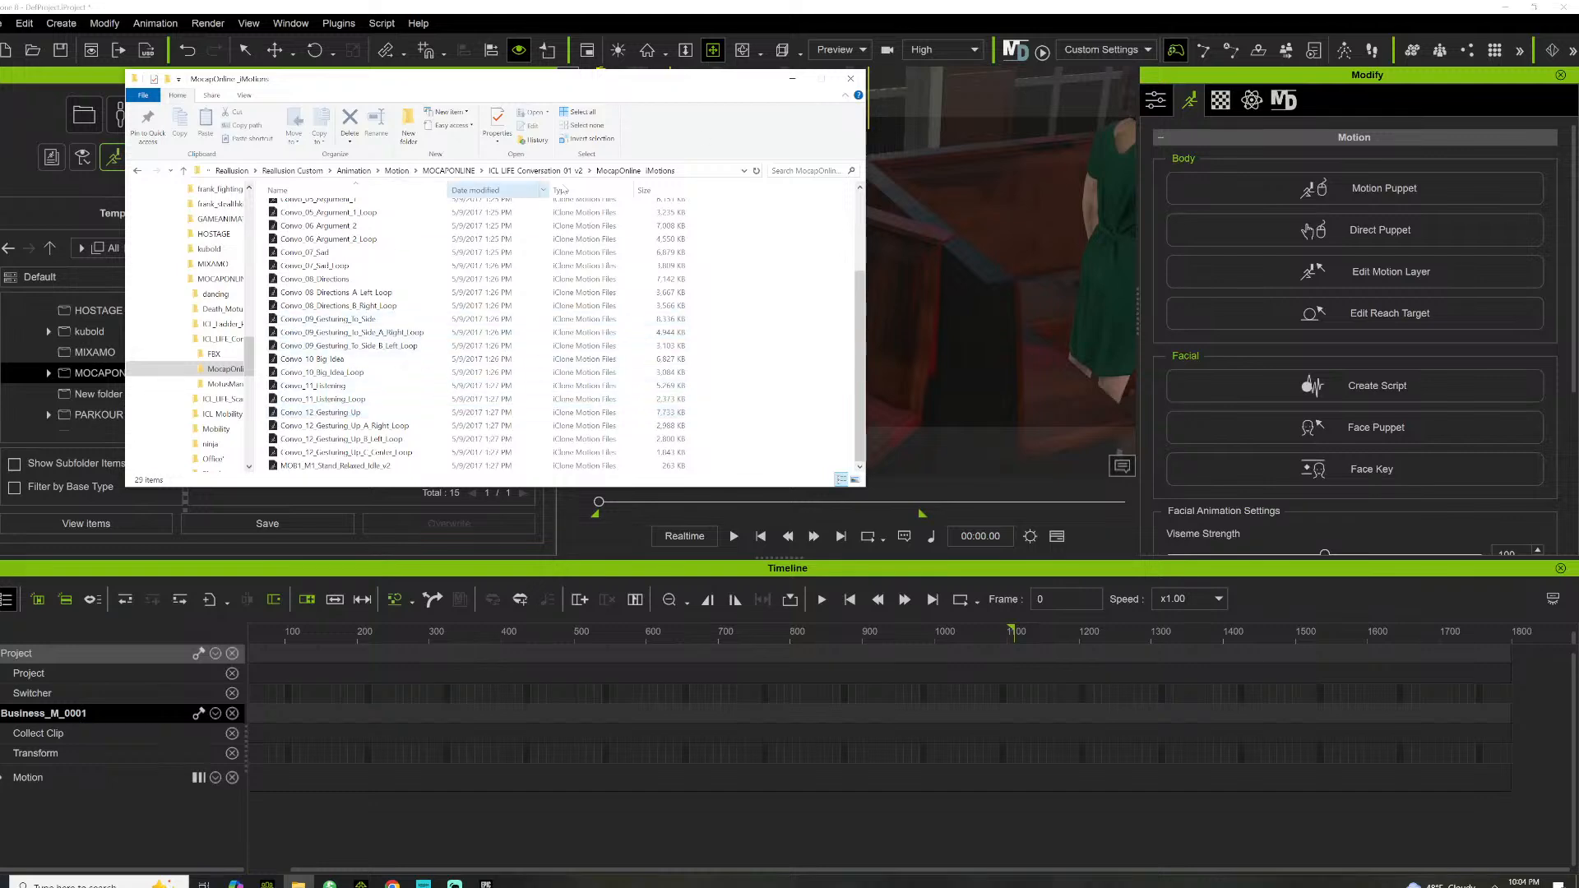
{"action": "left_click", "coordinate": [849, 80]}
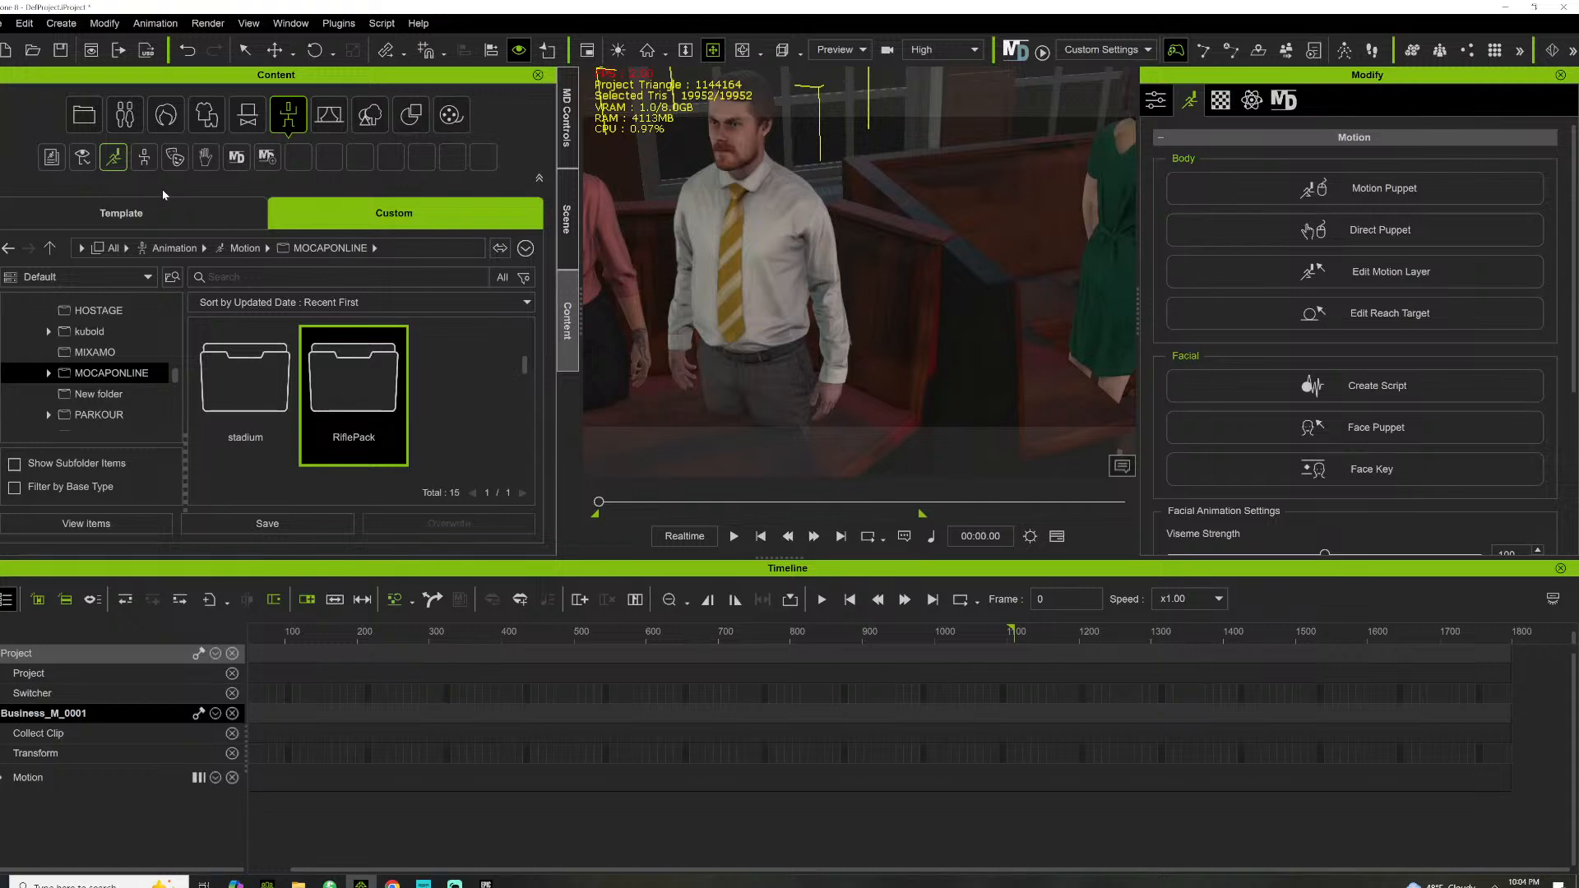
Return to the template motion packs and open the Office Work - Working pack
{"action": "left_click", "coordinate": [121, 213]}
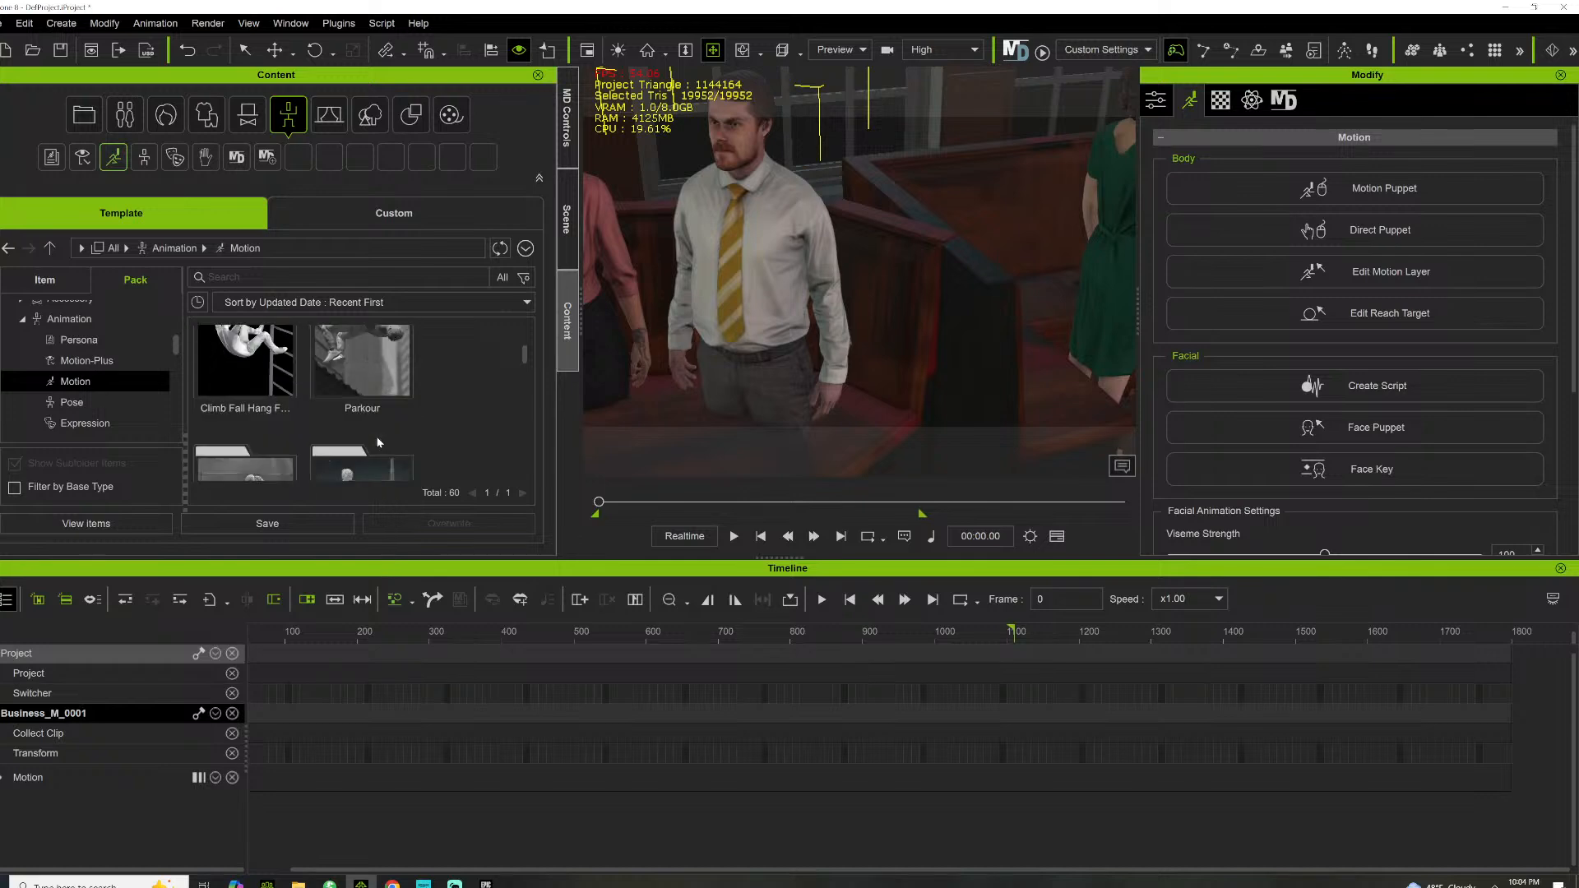
{"action": "scroll", "coordinate": [366, 427], "scroll_direction": "down", "scroll_amount": 3}
{"action": "scroll", "coordinate": [356, 453], "scroll_direction": "down", "scroll_amount": 3}
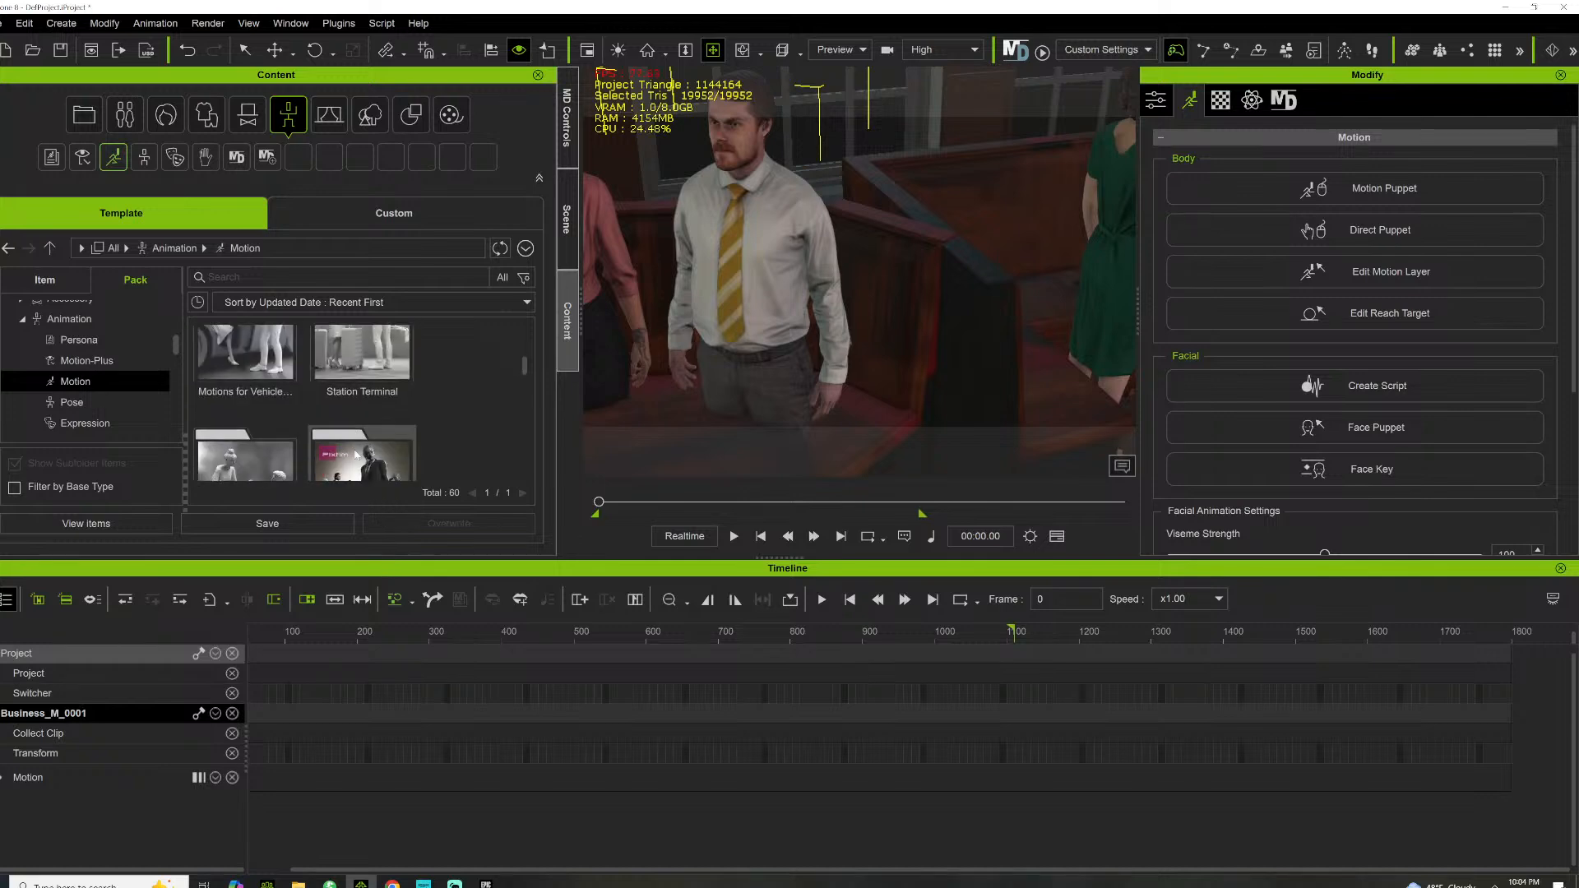
{"action": "scroll", "coordinate": [356, 449], "scroll_direction": "down", "scroll_amount": 2}
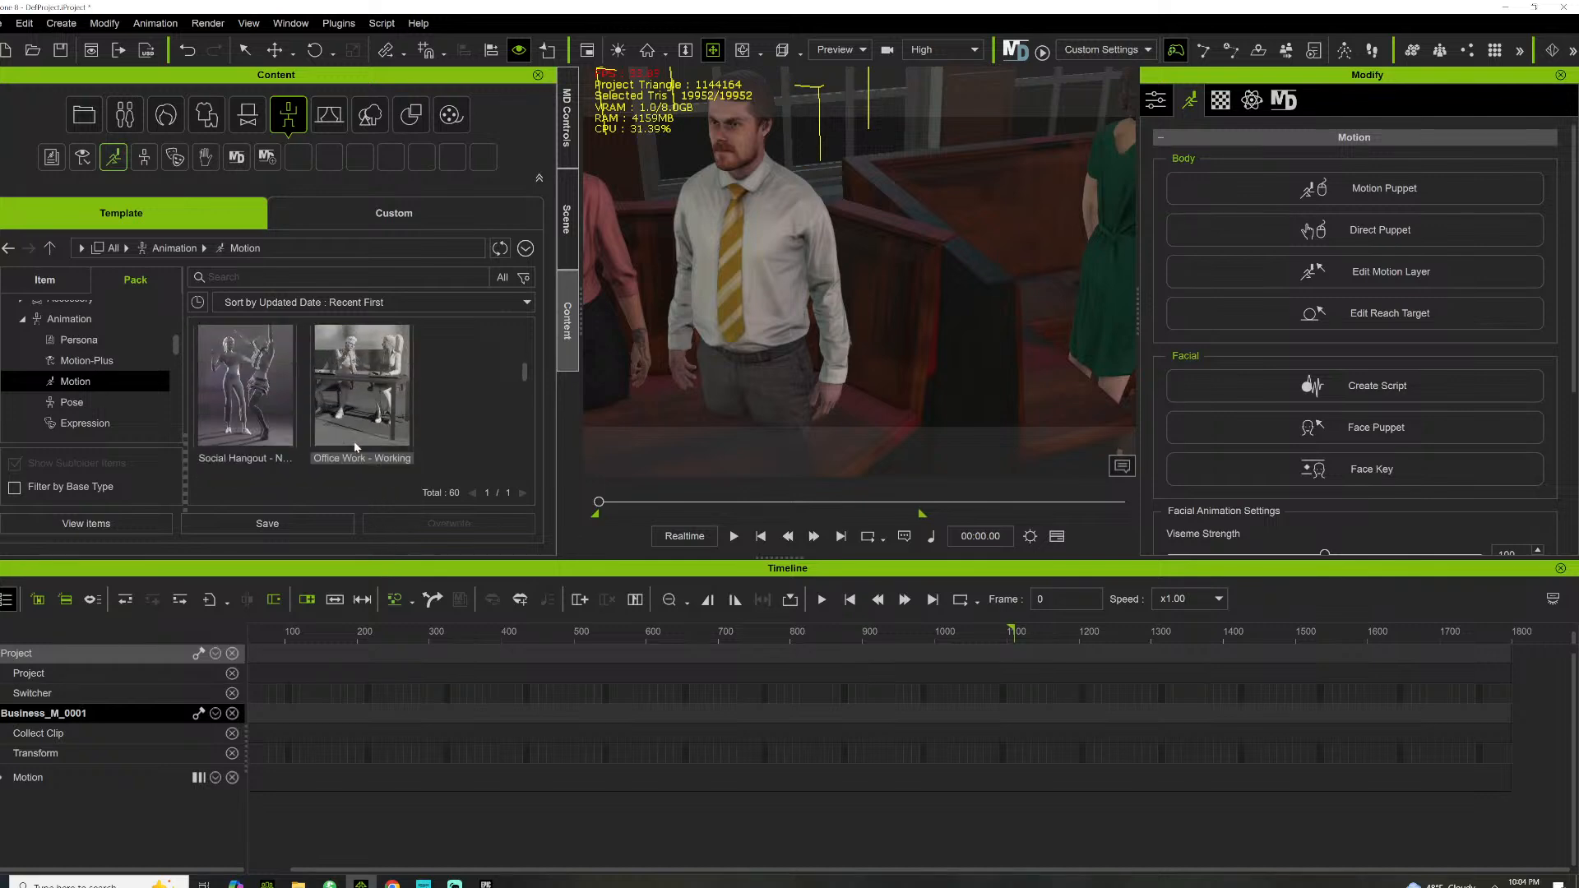
{"action": "double_click", "coordinate": [355, 368]}
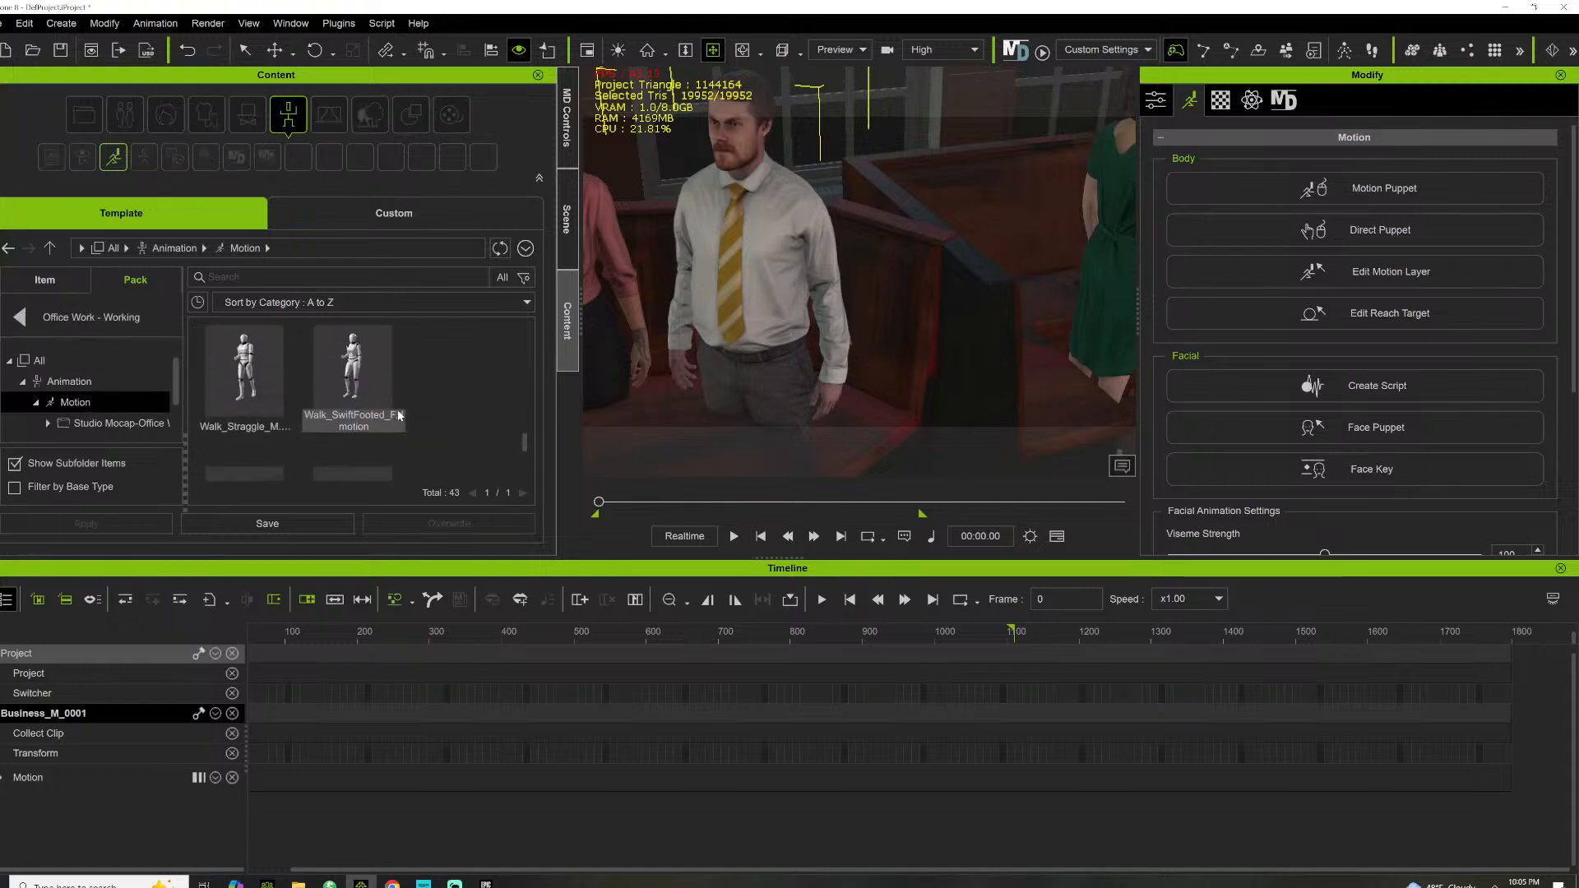
Look through the Desk Job motions of the Office Work - Working pack for a suitable motion
{"action": "scroll", "coordinate": [397, 415], "scroll_direction": "down", "scroll_amount": 1}
{"action": "scroll", "coordinate": [50, 398], "scroll_direction": "down", "scroll_amount": 1}
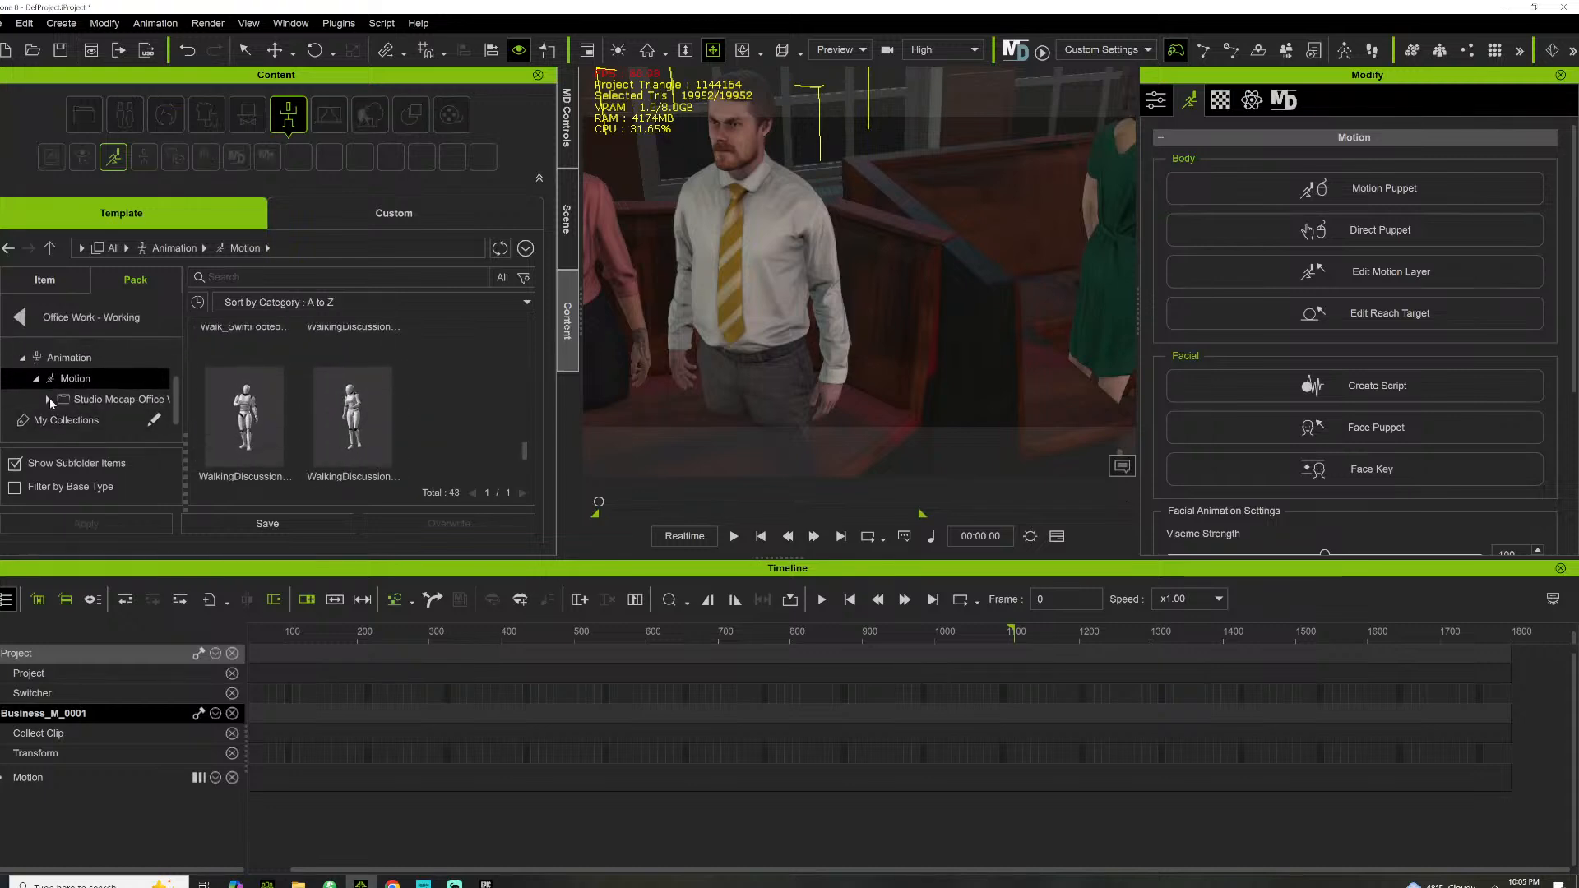
{"action": "left_click", "coordinate": [47, 401]}
{"action": "left_click", "coordinate": [107, 378]}
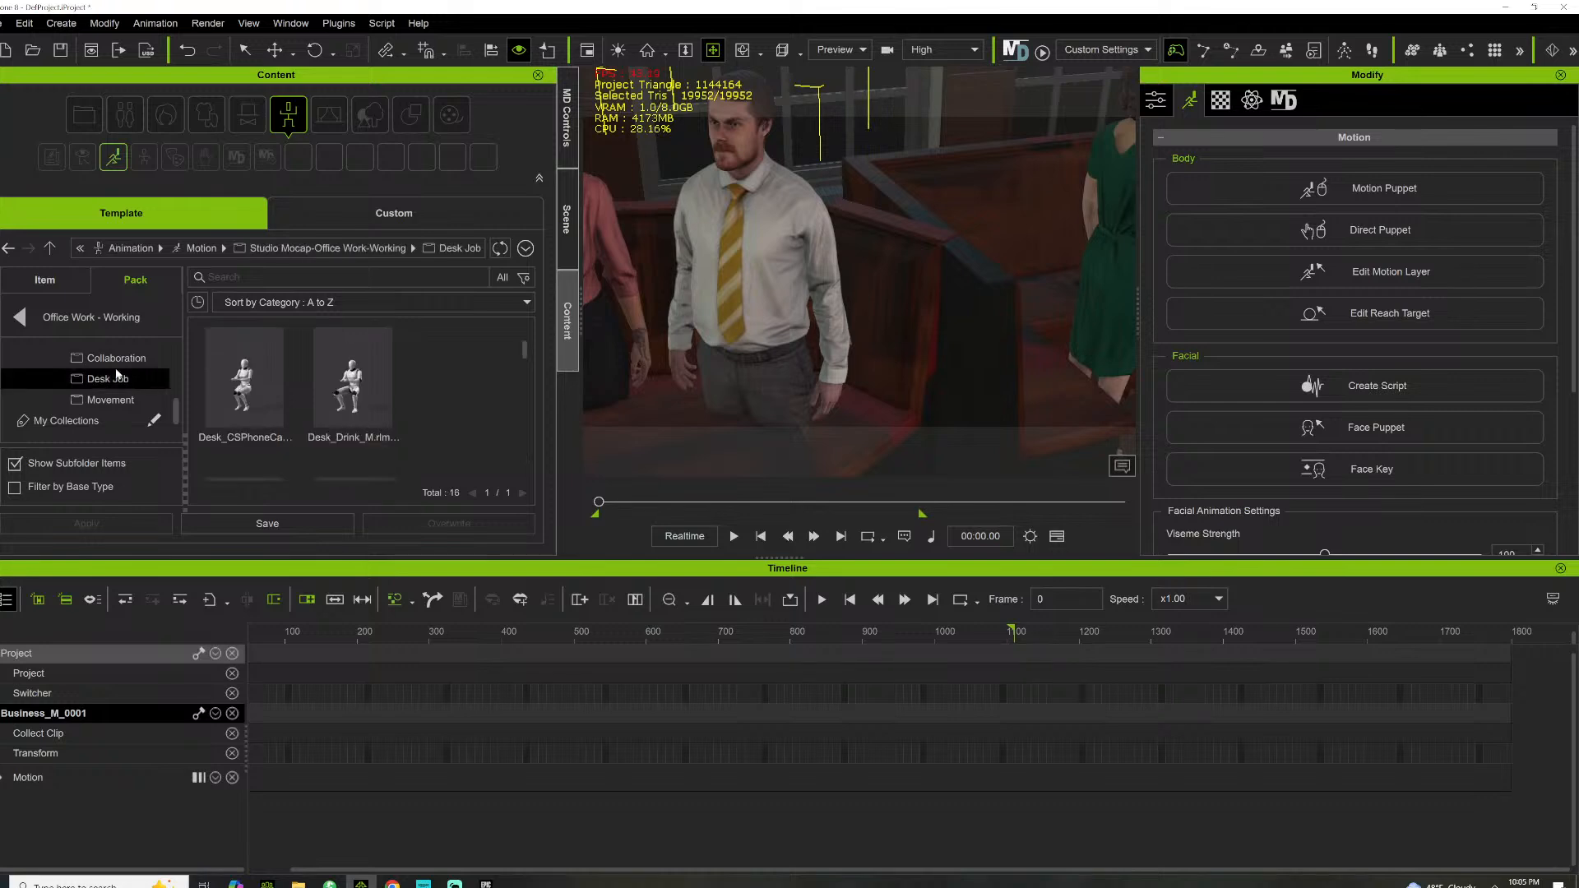
{"action": "scroll", "coordinate": [252, 344], "scroll_direction": "down", "scroll_amount": 3}
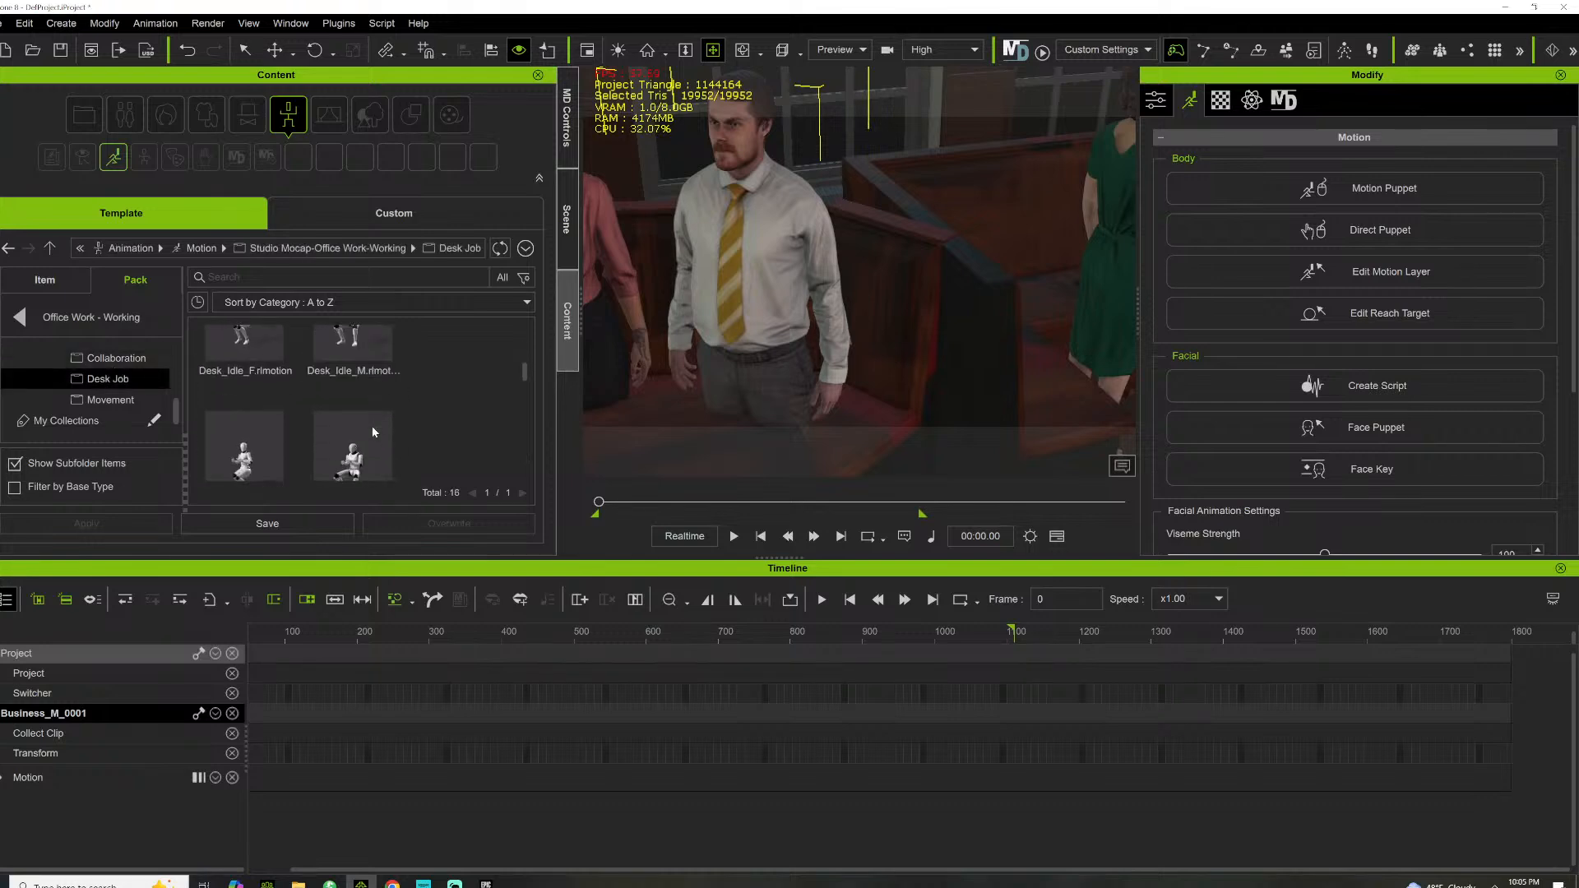
{"action": "scroll", "coordinate": [358, 420], "scroll_direction": "up", "scroll_amount": 2}
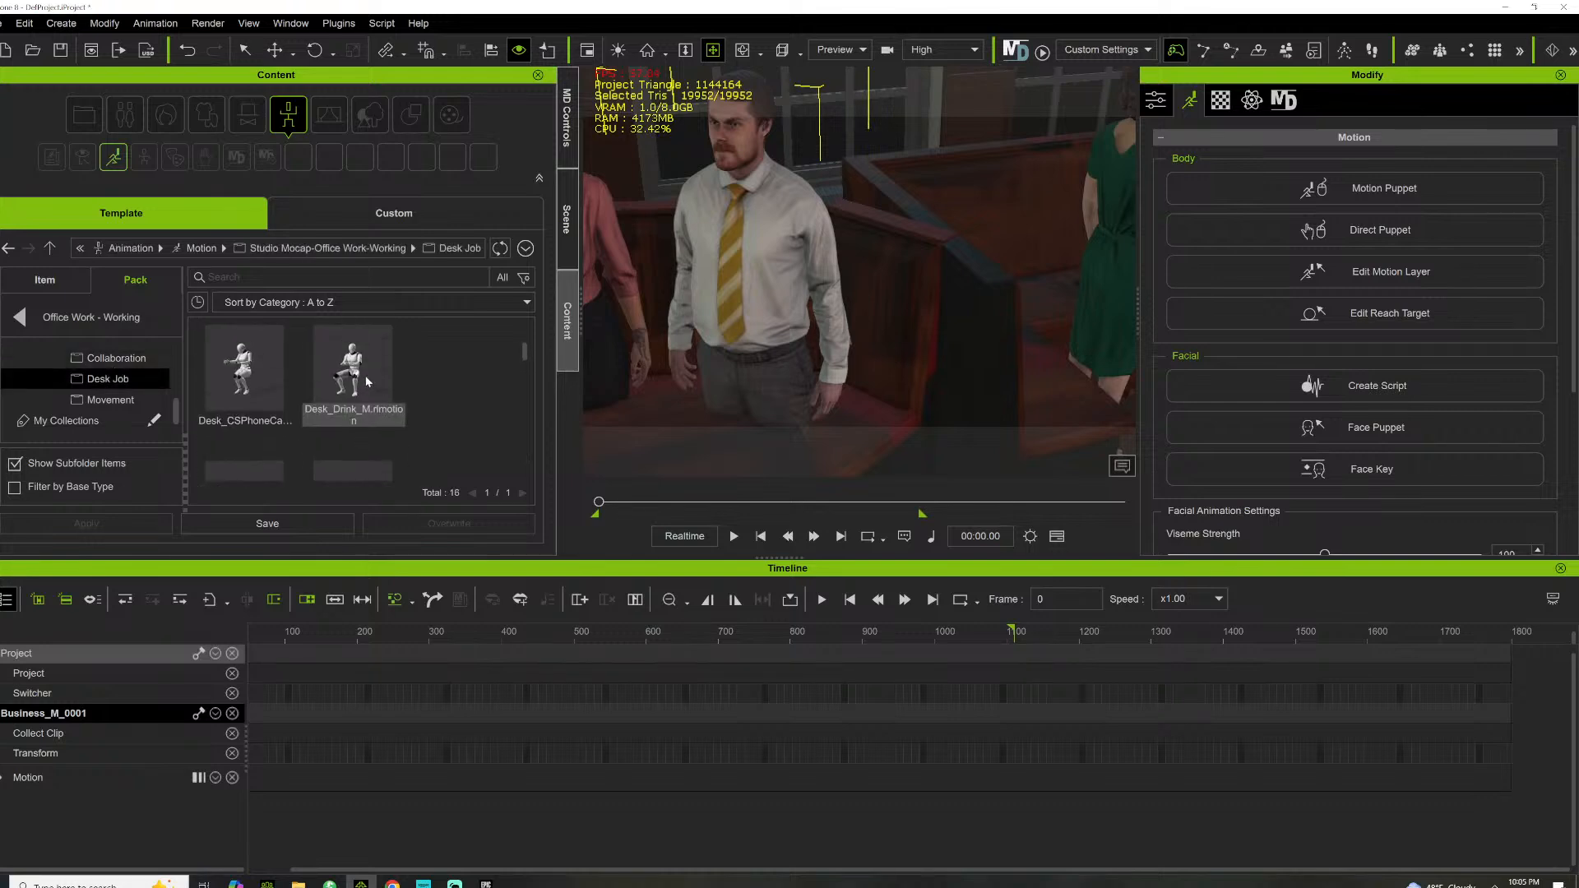
Return to the template motion packs and open the MixMoves - Communication 200 pack
{"action": "left_click", "coordinate": [19, 317]}
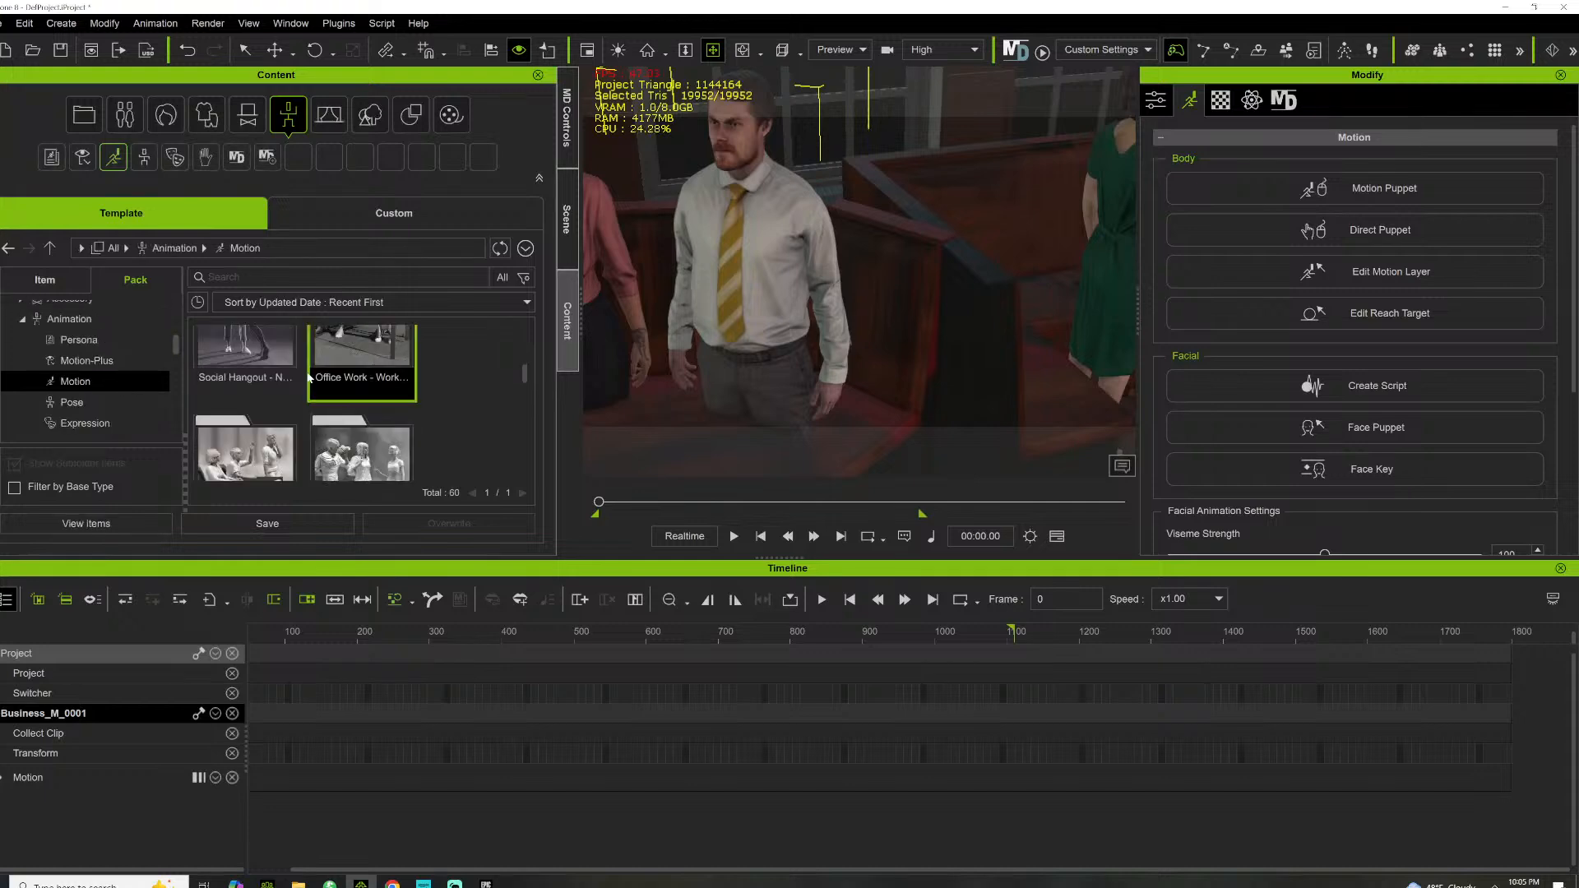
{"action": "scroll", "coordinate": [310, 378], "scroll_direction": "down", "scroll_amount": 5}
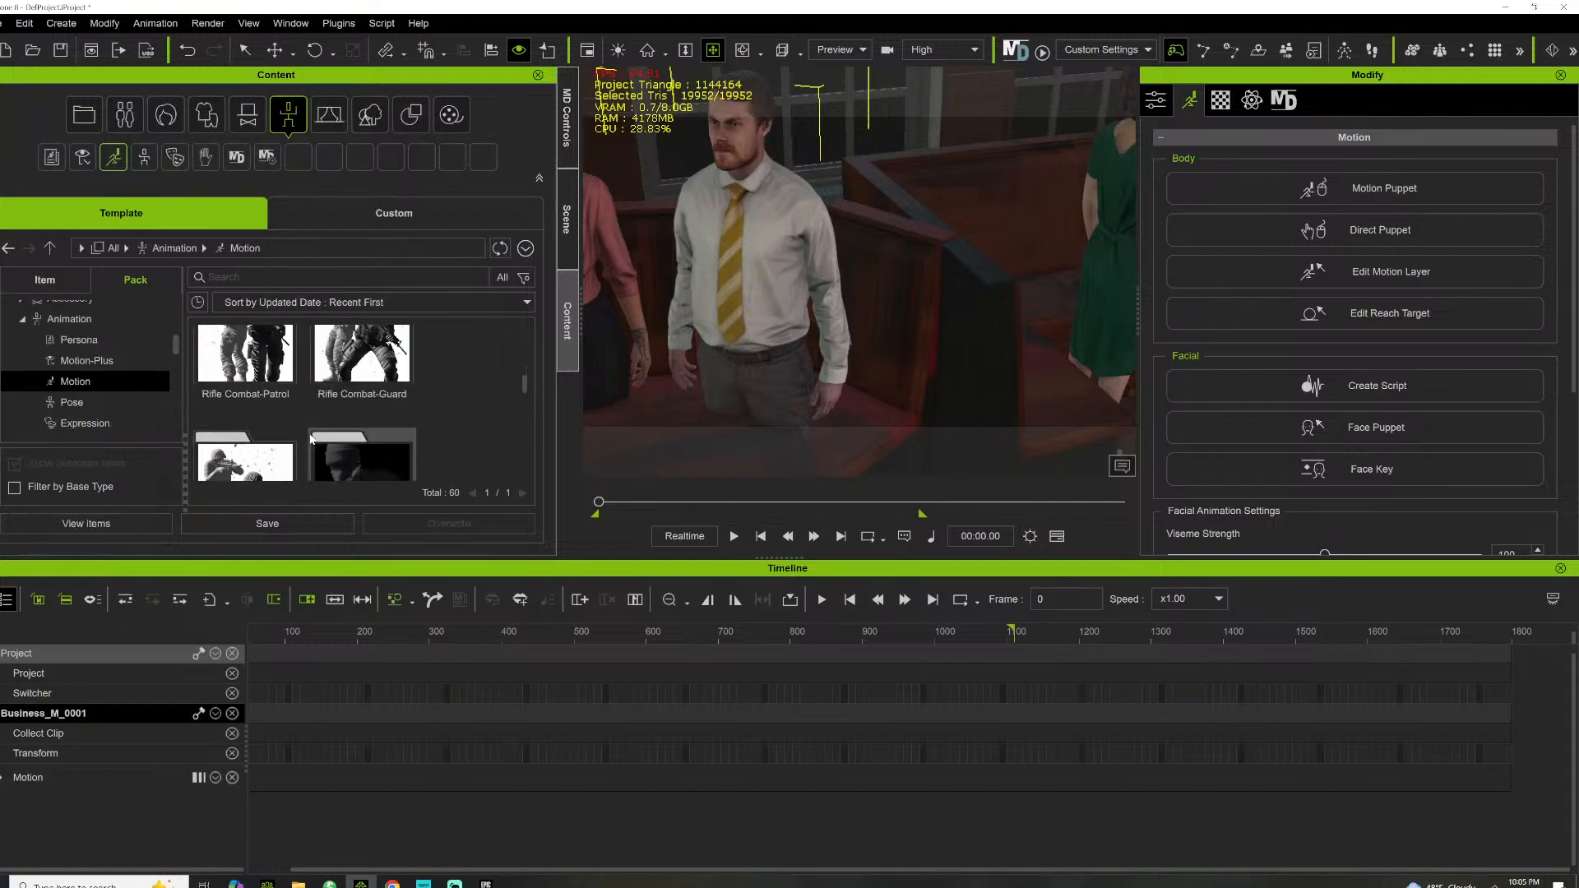
{"action": "scroll", "coordinate": [310, 438], "scroll_direction": "down", "scroll_amount": 4}
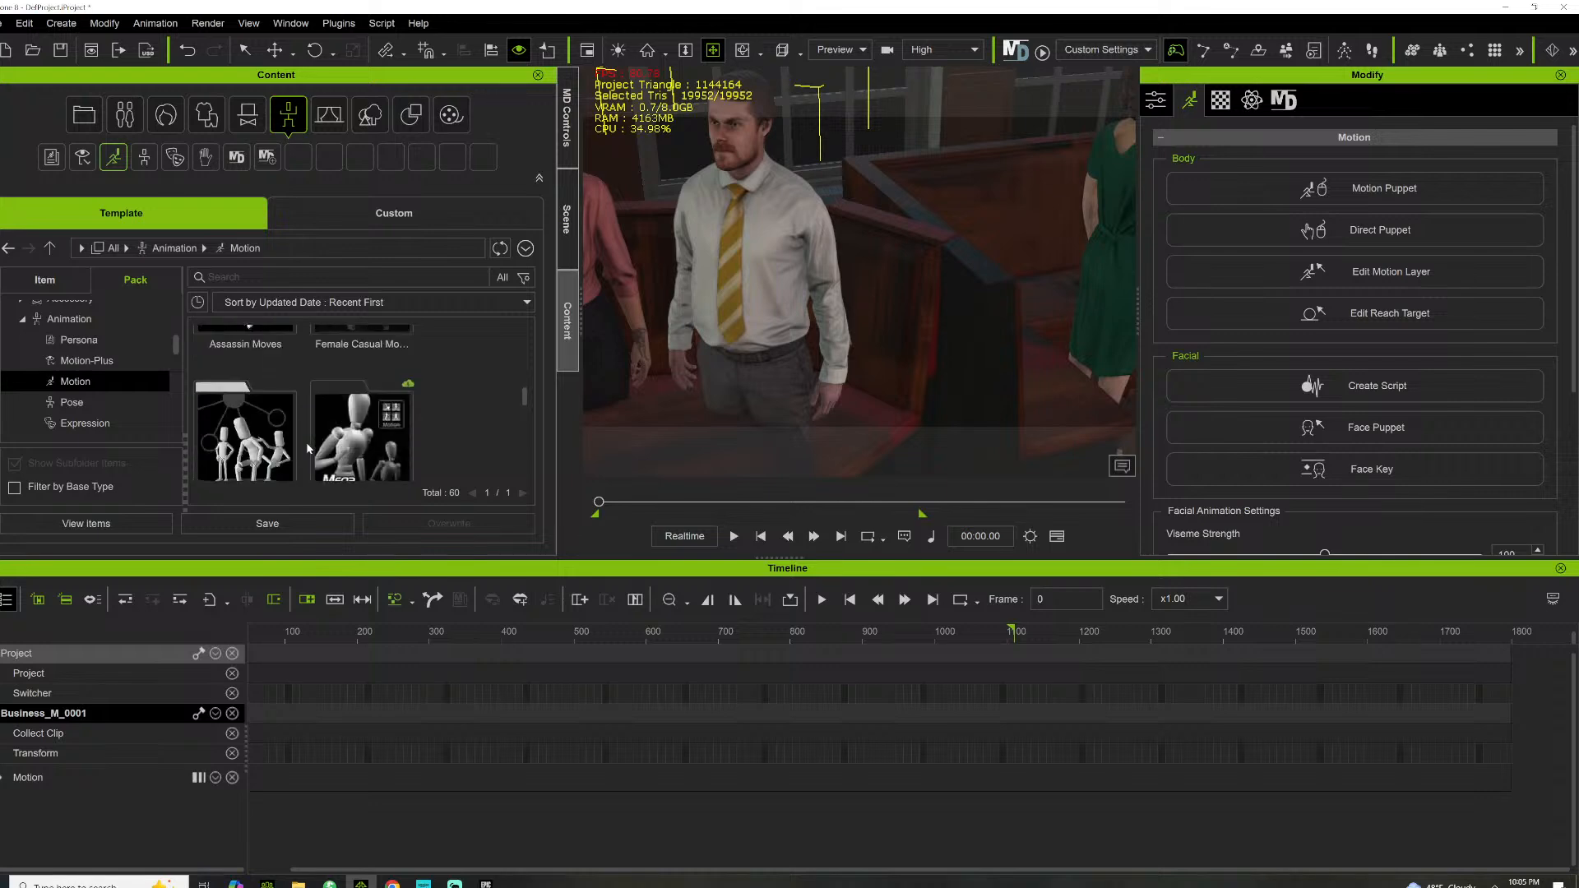
{"action": "scroll", "coordinate": [306, 442], "scroll_direction": "down", "scroll_amount": 2}
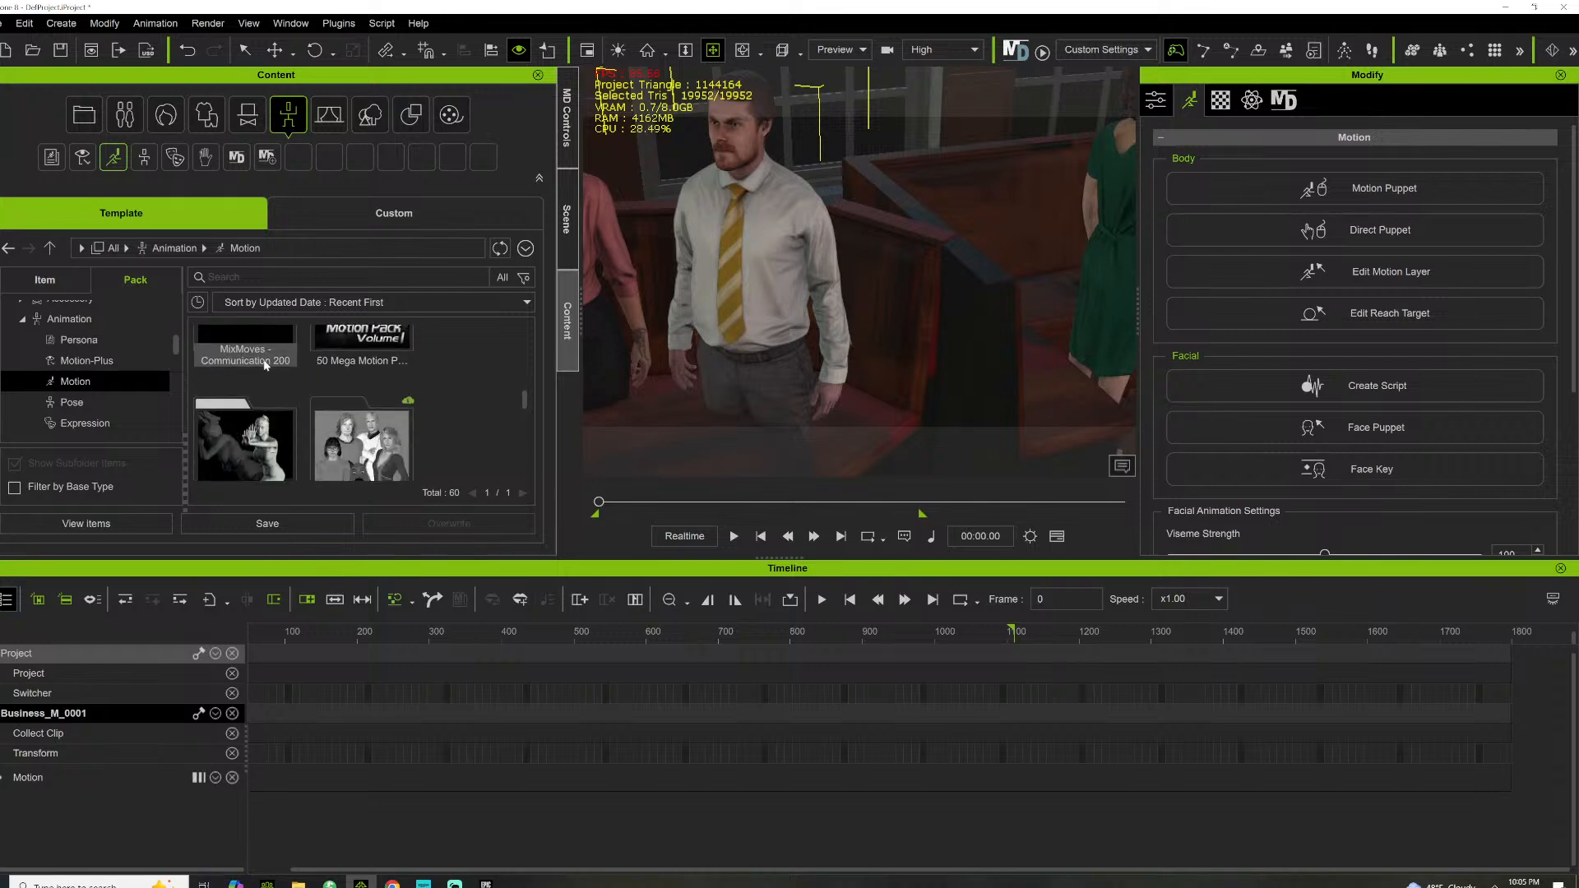
{"action": "scroll", "coordinate": [265, 365], "scroll_direction": "up", "scroll_amount": 1}
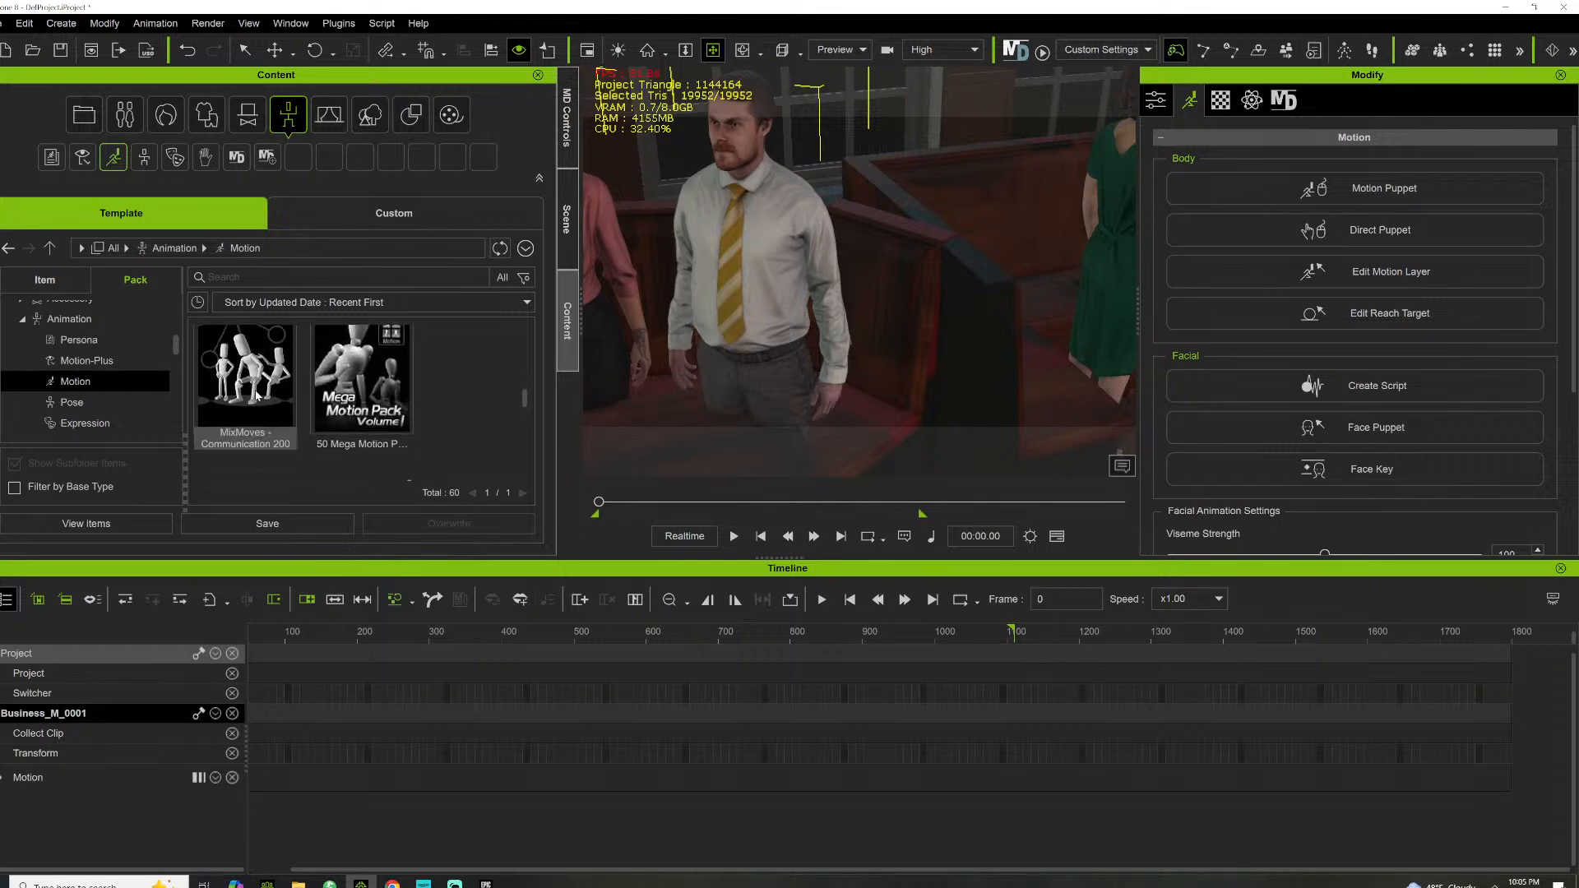
{"action": "double_click", "coordinate": [257, 395]}
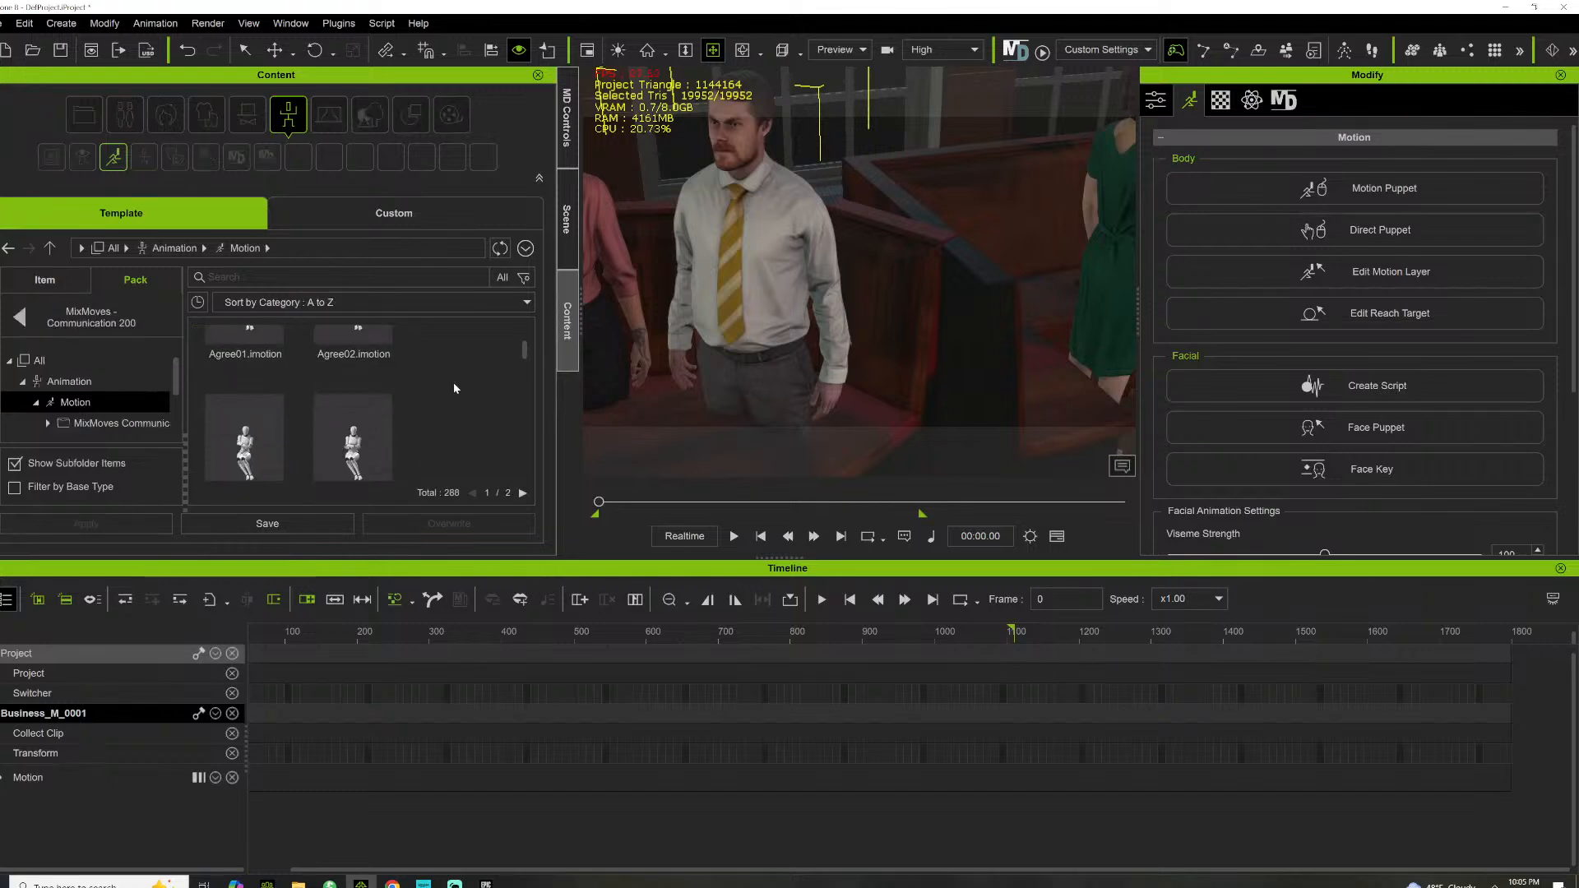
Apply the Agree02 motion to the woman in the pink blouse
{"action": "left_click_drag", "start_coordinate": [398, 416], "coordinate": [615, 293]}
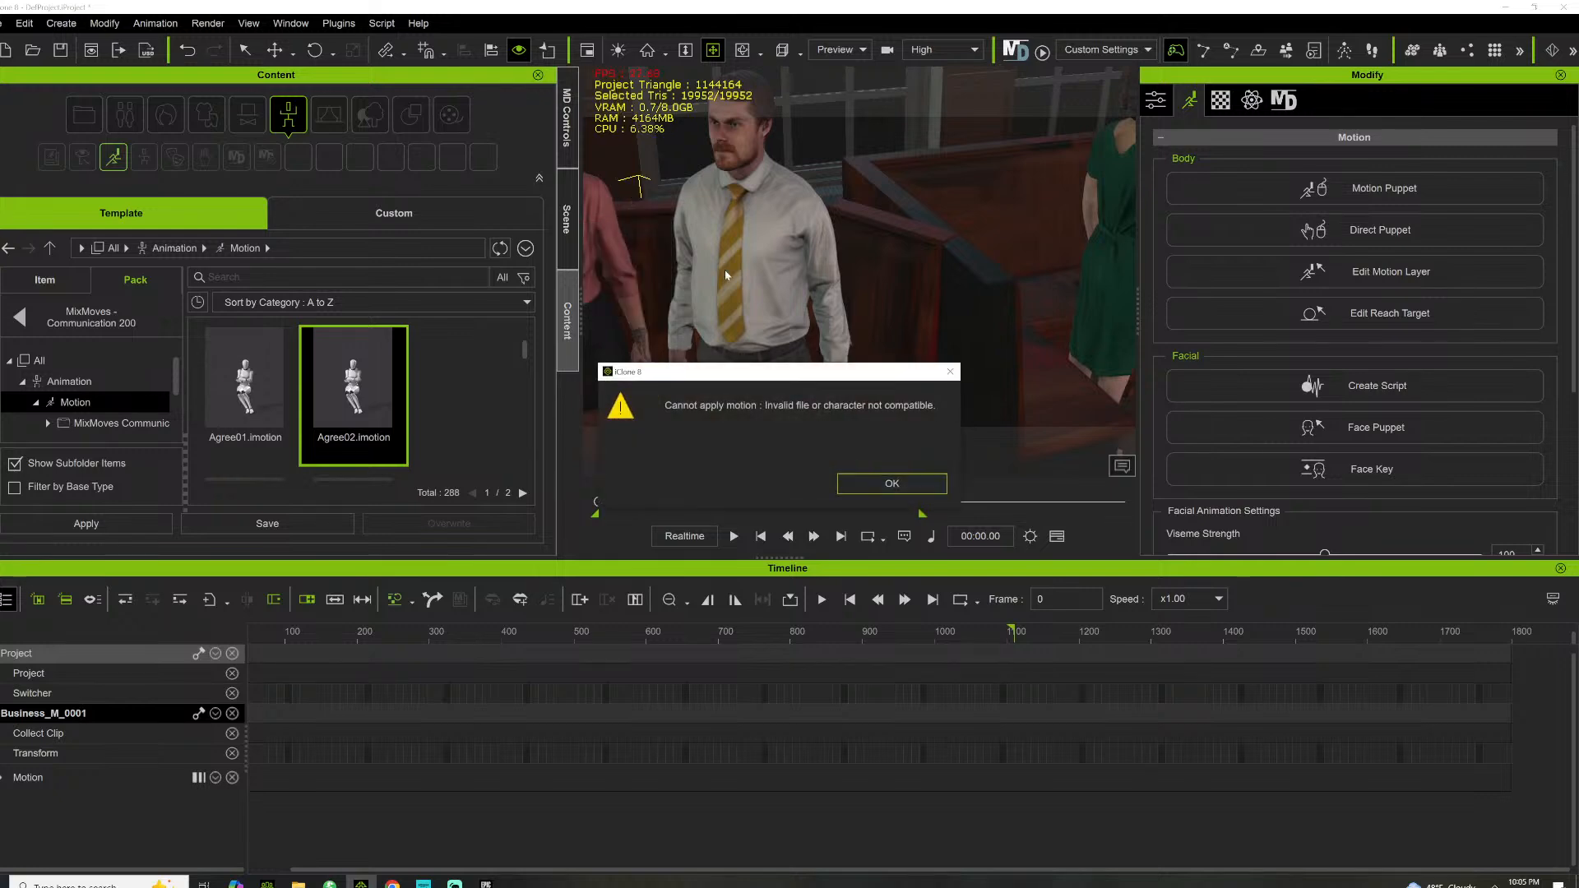
{"action": "left_click", "coordinate": [891, 483]}
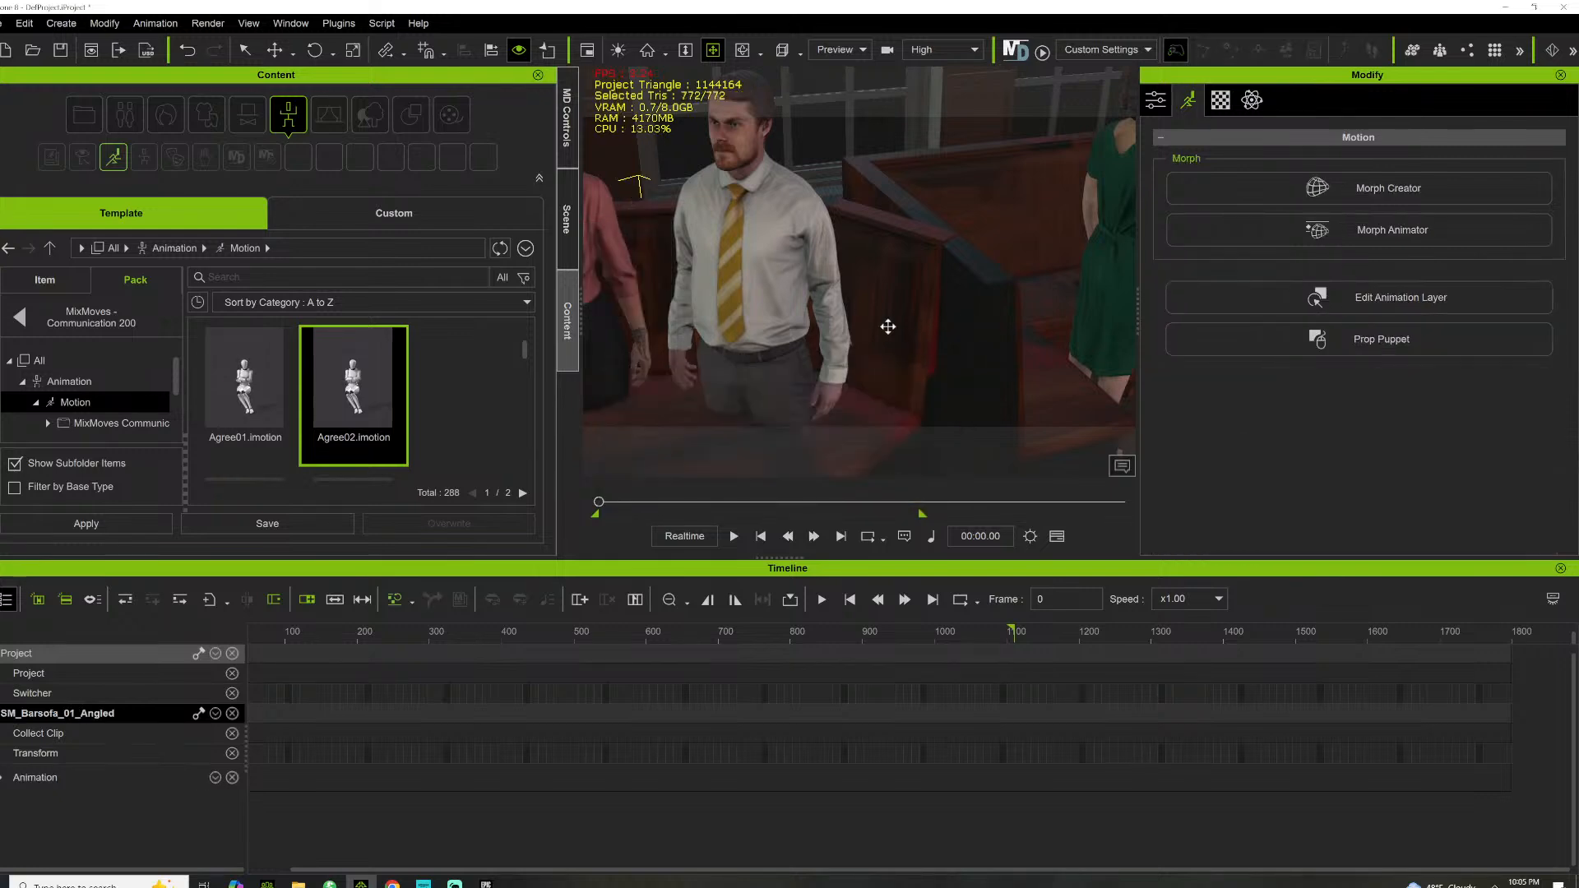
{"action": "right_click_drag", "start_coordinate": [743, 268], "coordinate": [811, 313]}
{"action": "scroll", "coordinate": [810, 313], "scroll_direction": "up", "scroll_amount": 4}
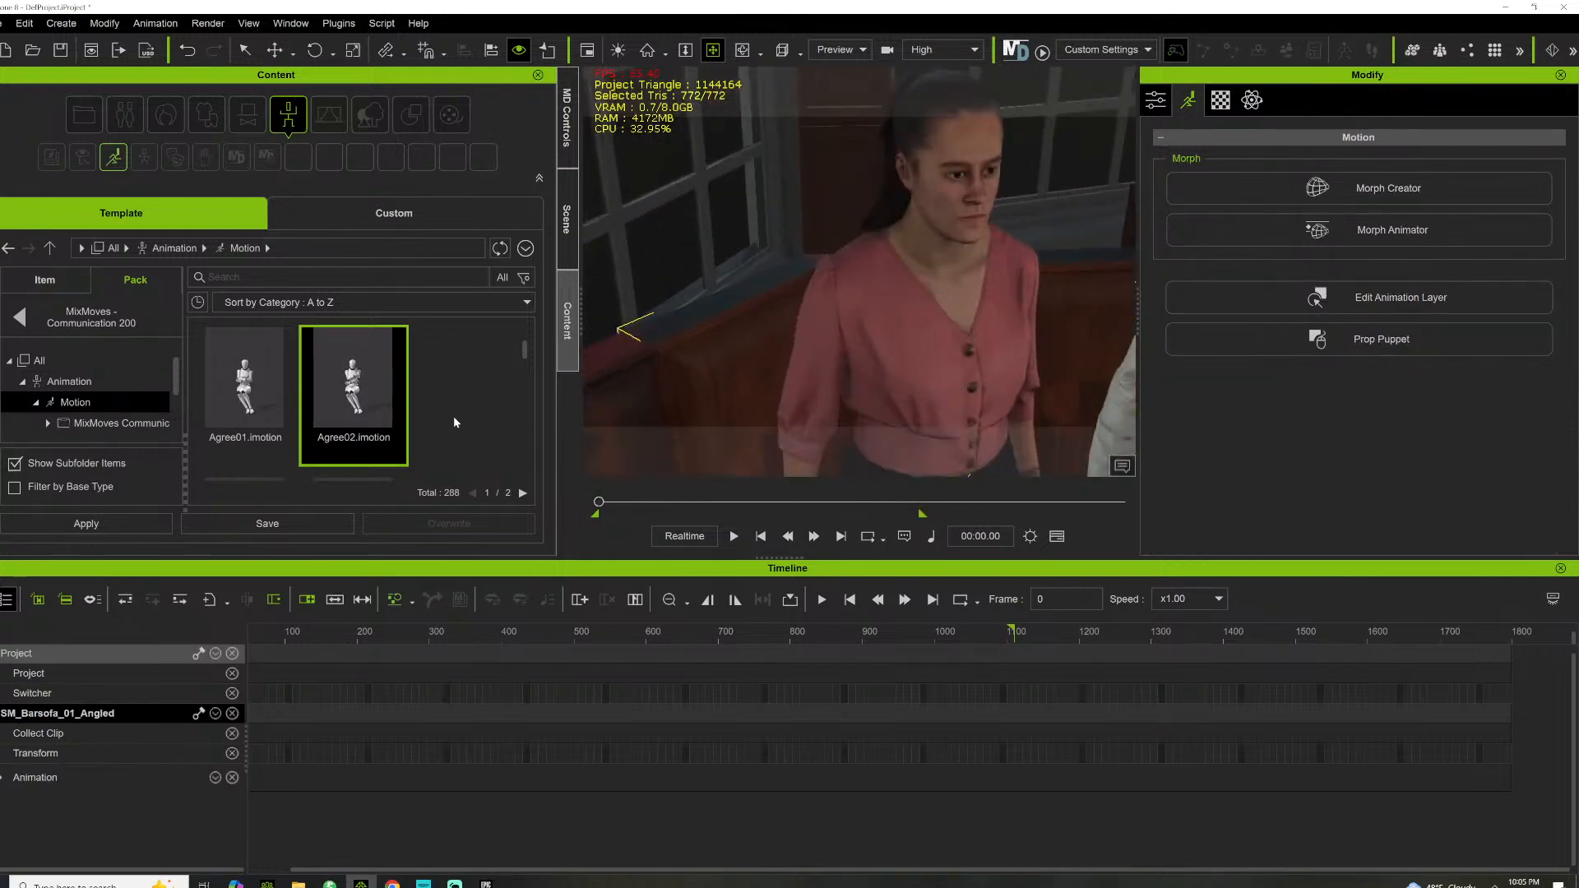
{"action": "left_click_drag", "start_coordinate": [368, 379], "coordinate": [962, 317]}
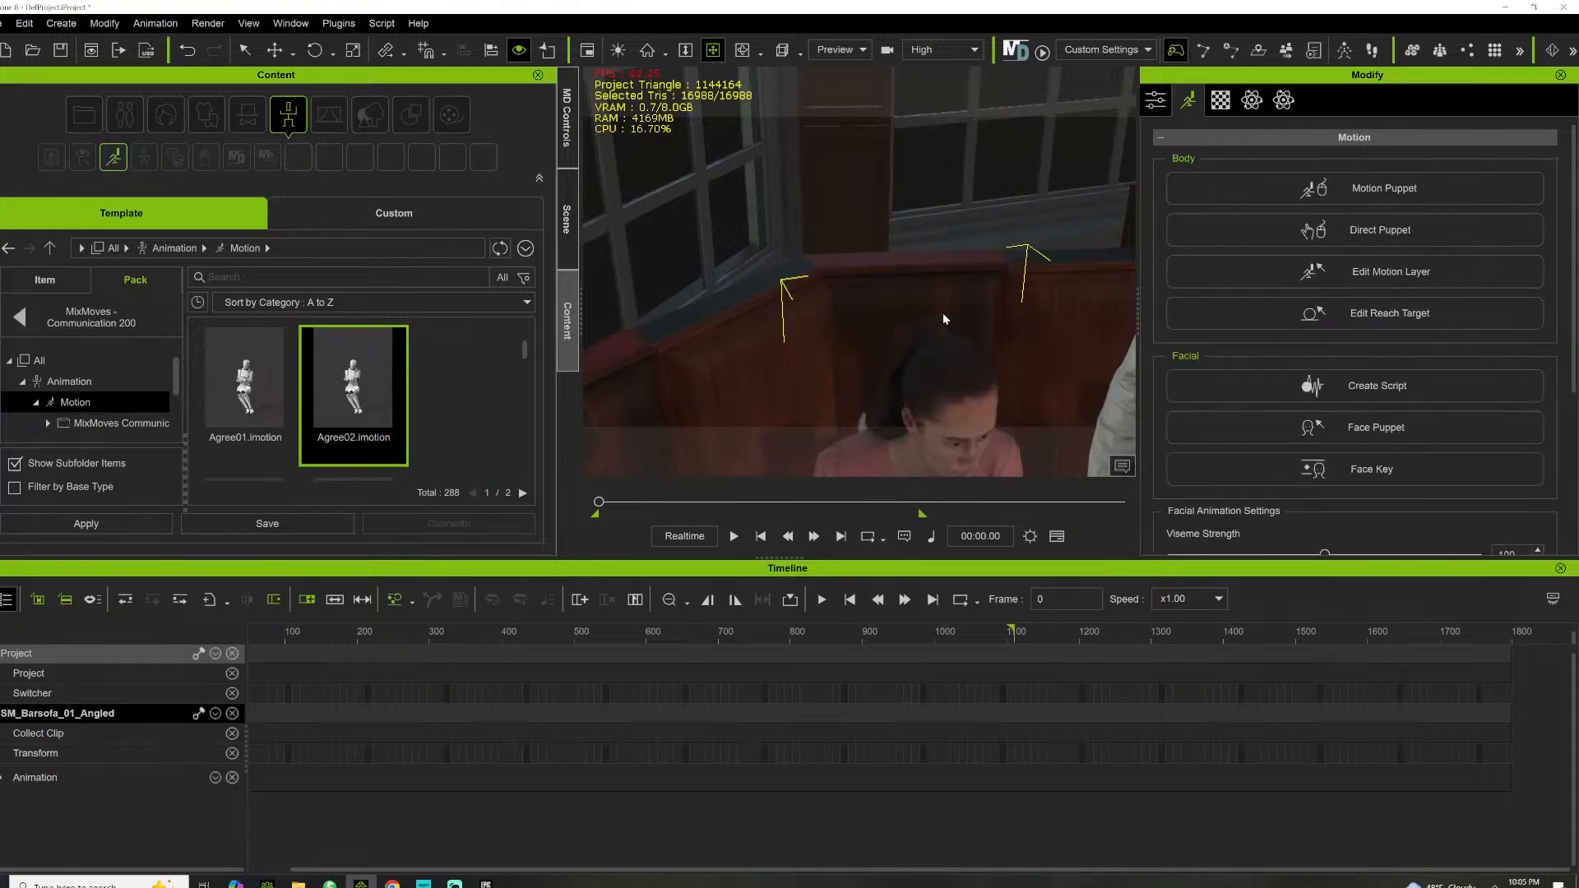
Move the seated woman in the pink blouse back from the table onto the booth bench
{"action": "scroll", "coordinate": [889, 343], "scroll_direction": "down", "scroll_amount": 5}
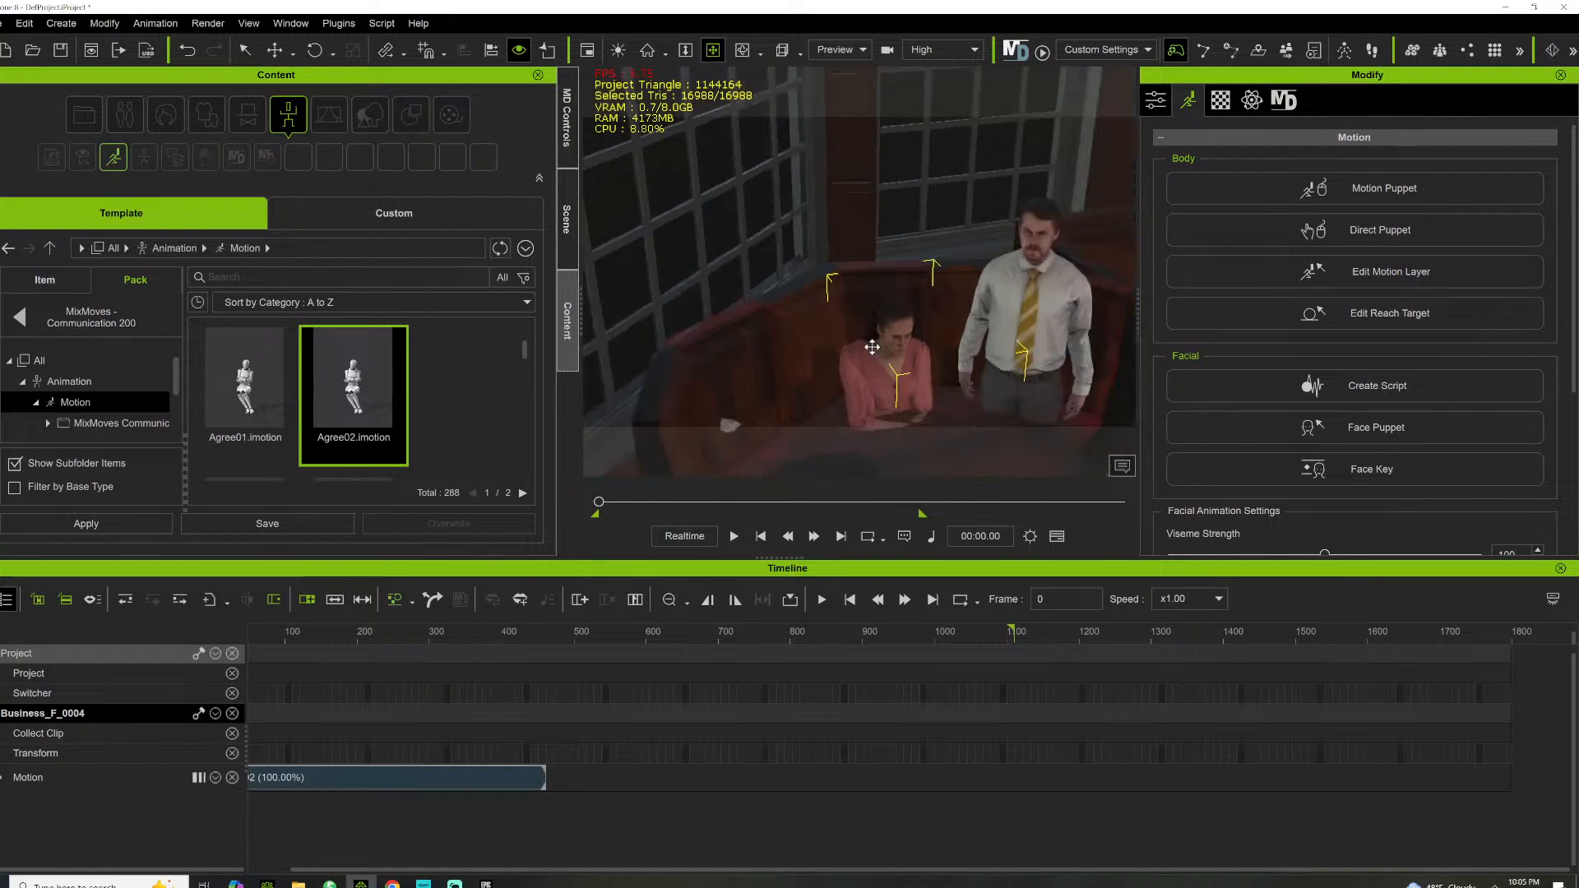
{"action": "middle_click_drag", "start_coordinate": [862, 248], "coordinate": [851, 165]}
{"action": "right_click_drag", "start_coordinate": [851, 164], "coordinate": [814, 428]}
{"action": "scroll", "coordinate": [783, 349], "scroll_direction": "up", "scroll_amount": 3}
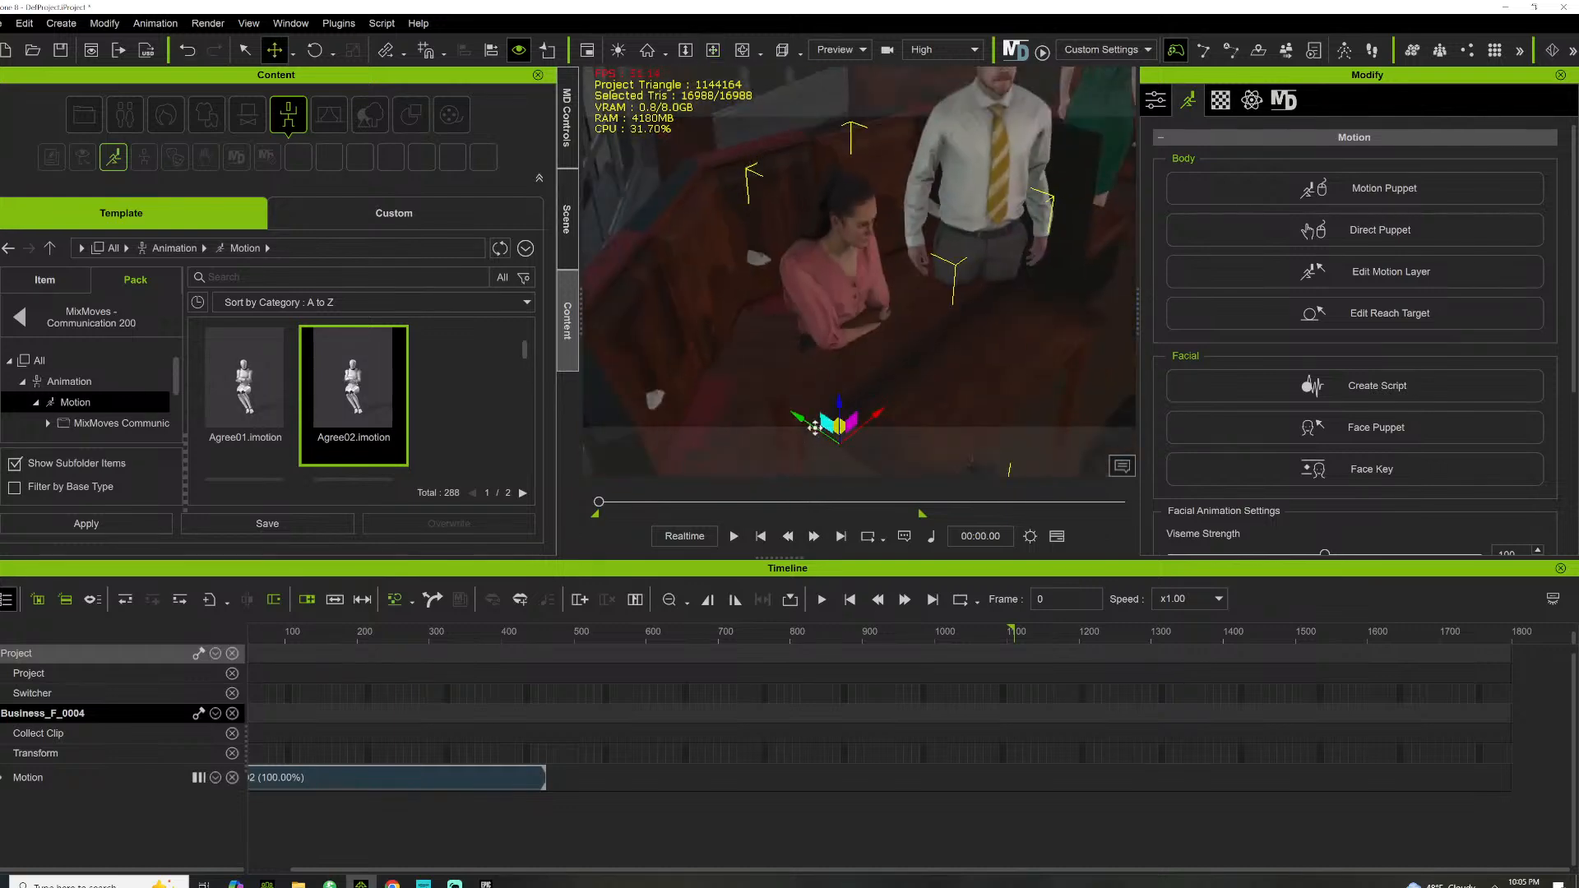
{"action": "left_click_drag", "start_coordinate": [814, 427], "coordinate": [765, 401]}
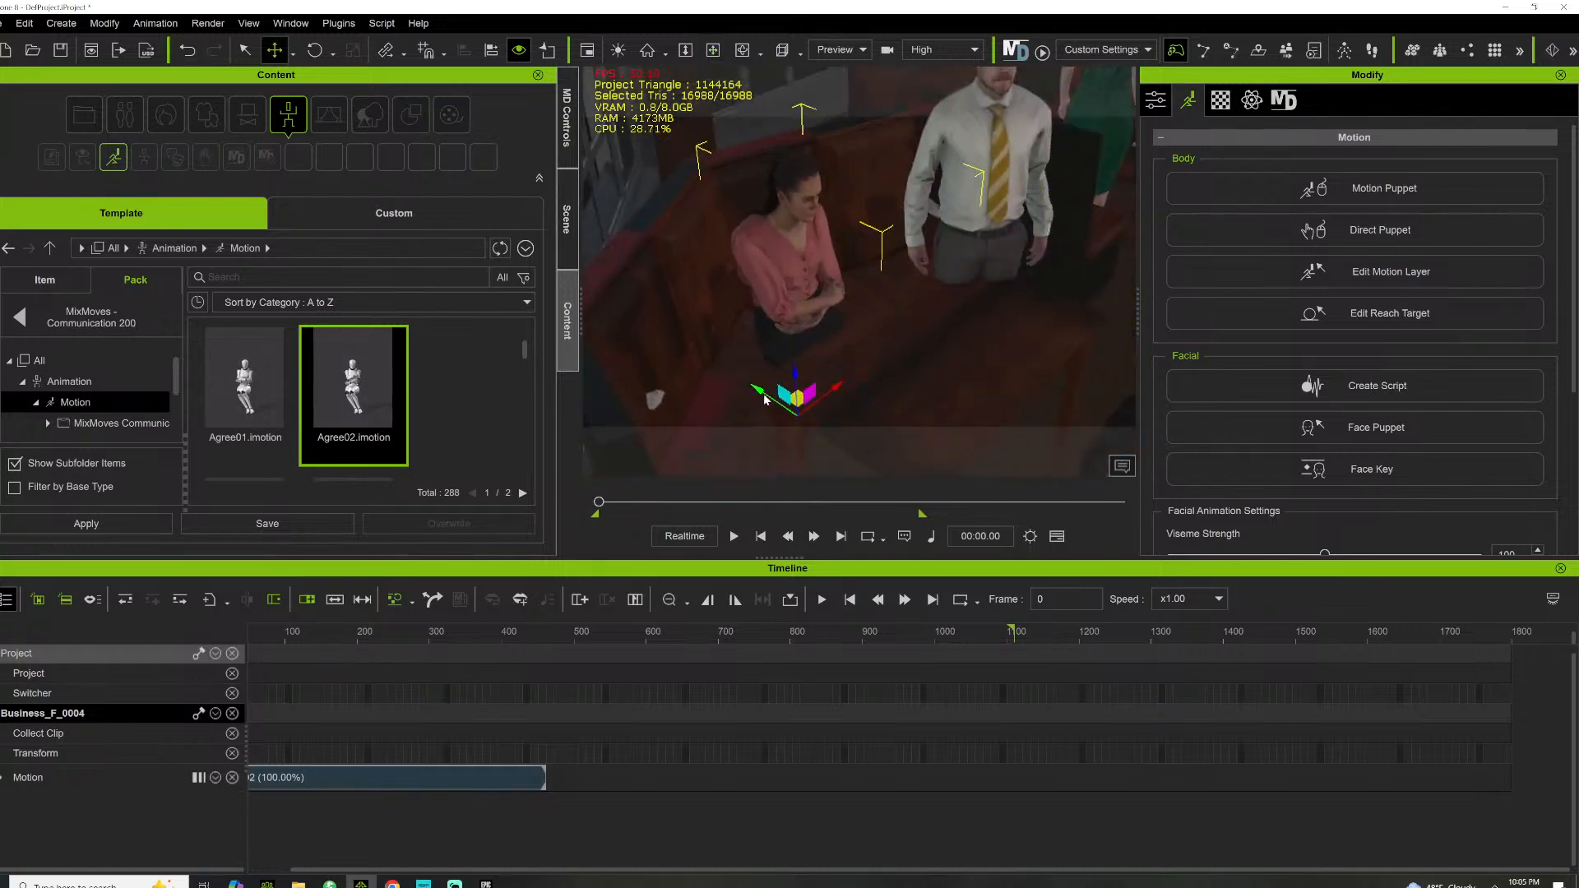
Make the woman in the pink blouse look at the man in the white shirt and tie as her target
{"action": "right_click", "coordinate": [876, 145]}
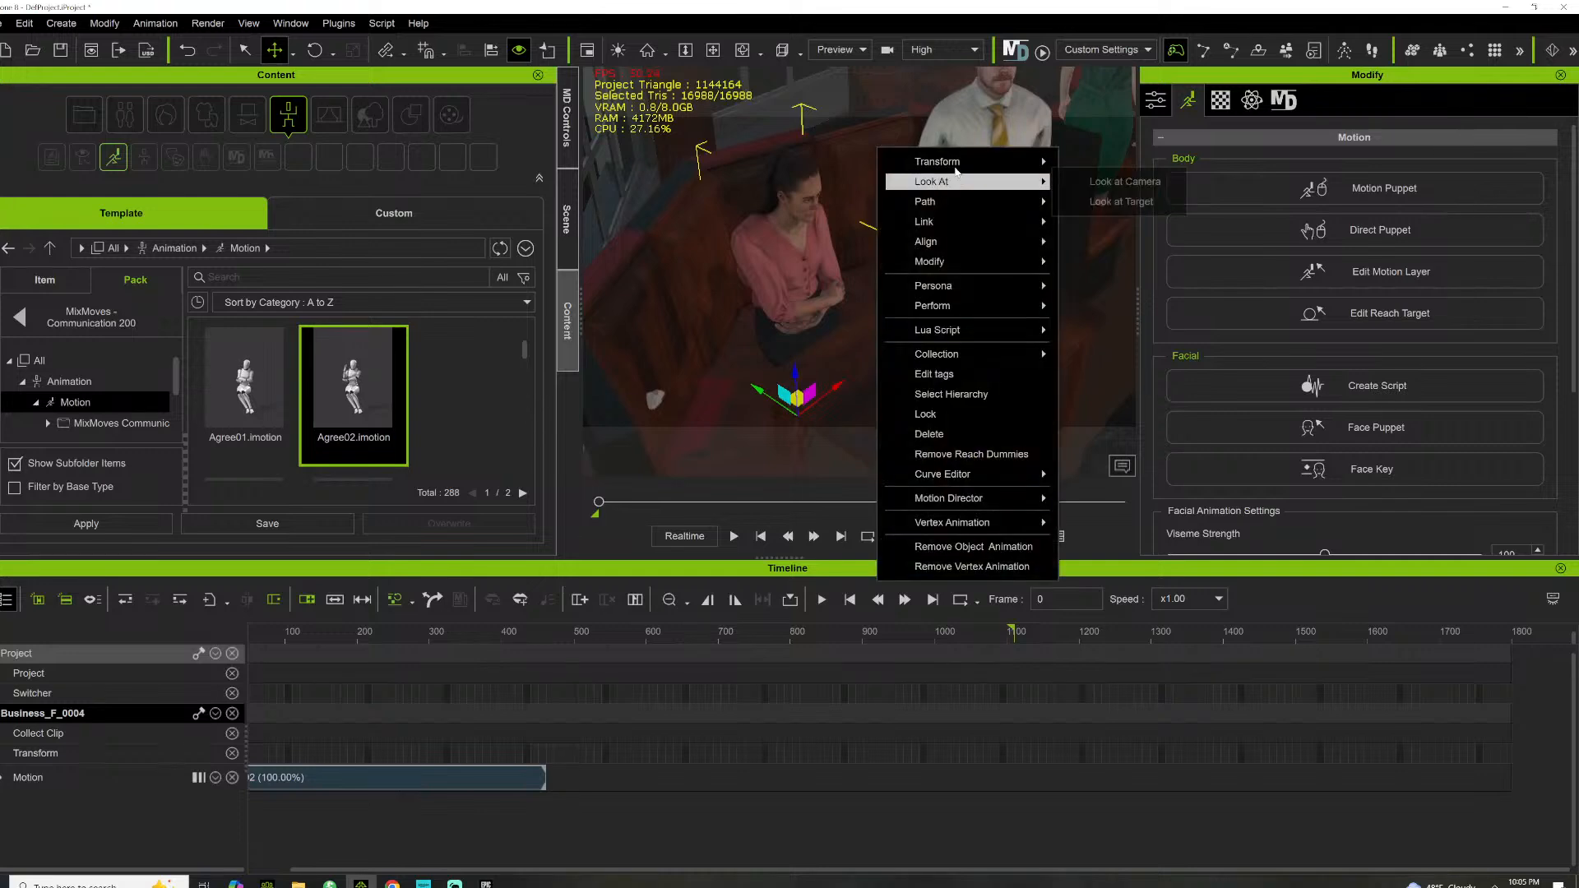
{"action": "mouse_move", "coordinate": [978, 181]}
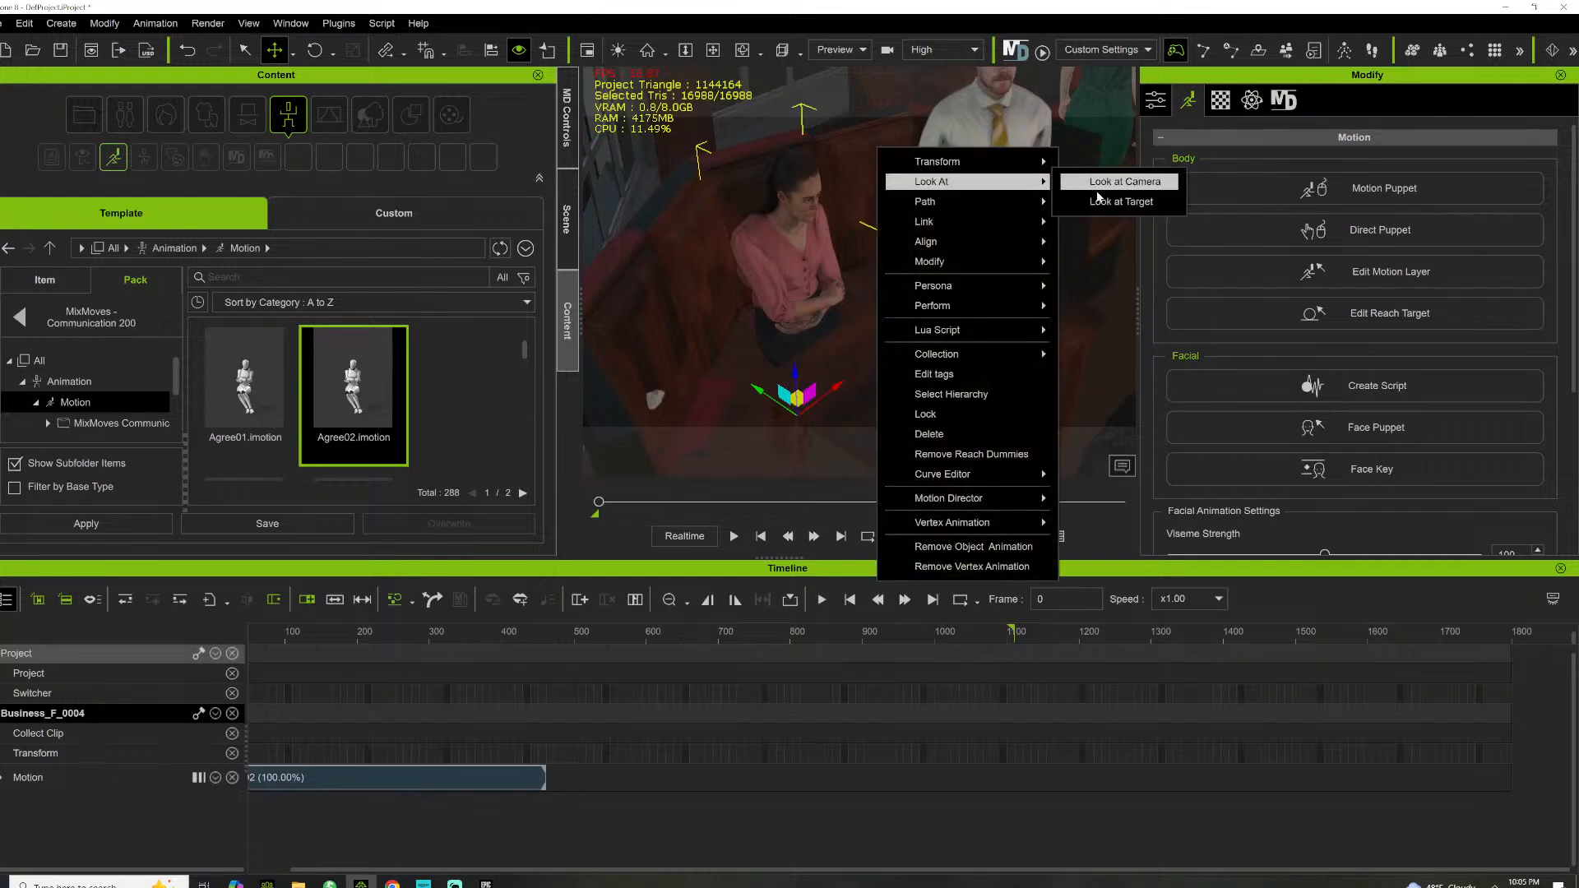
{"action": "left_click", "coordinate": [1096, 202]}
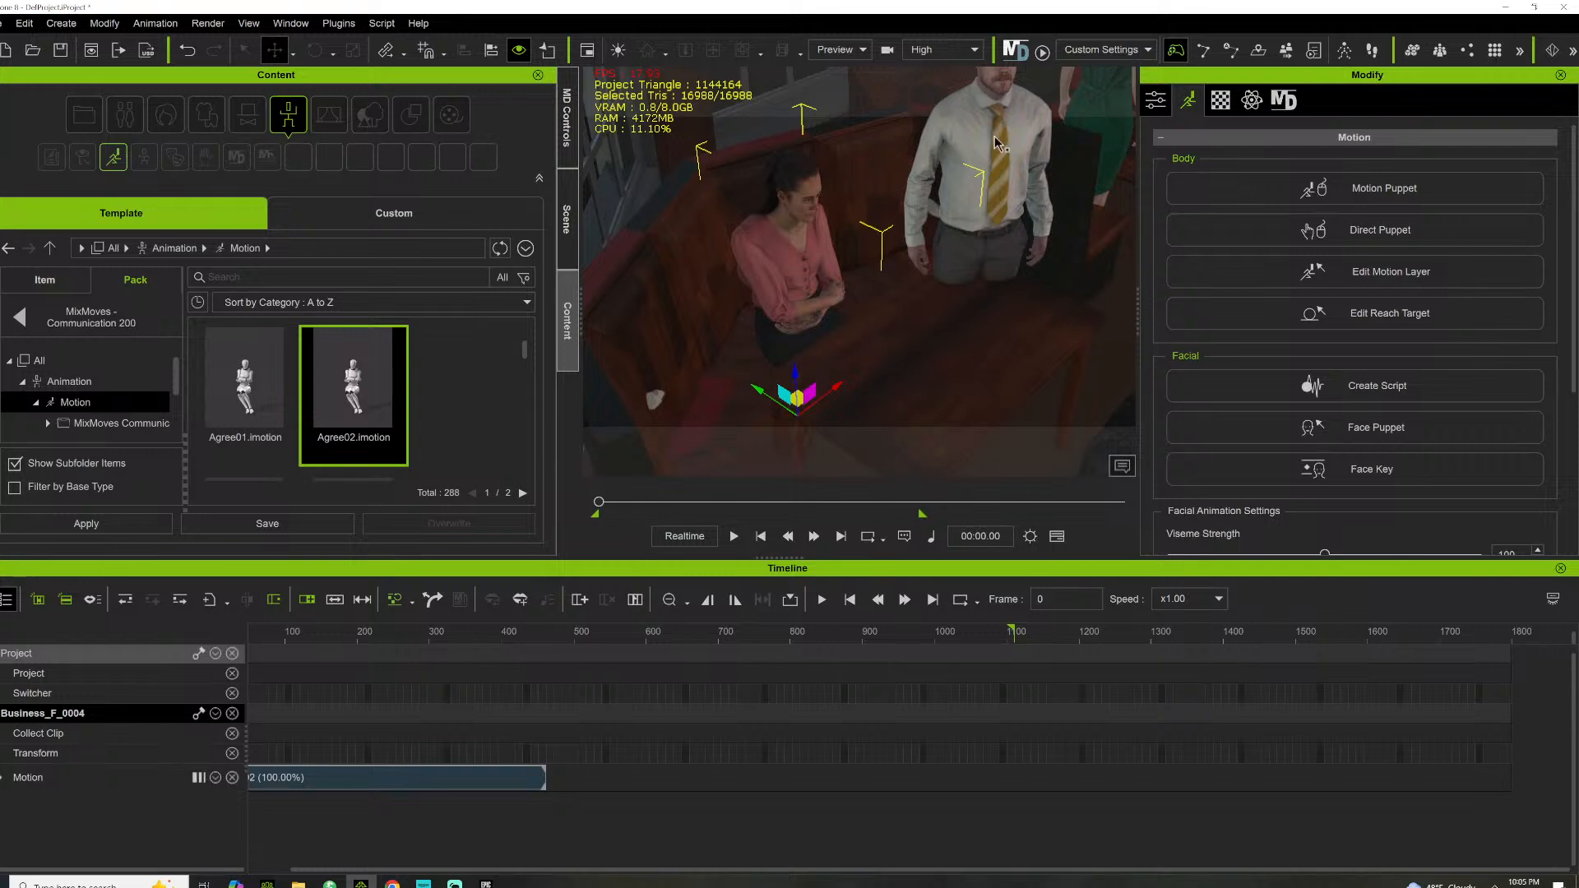
{"action": "middle_click_drag", "start_coordinate": [880, 191], "coordinate": [975, 244]}
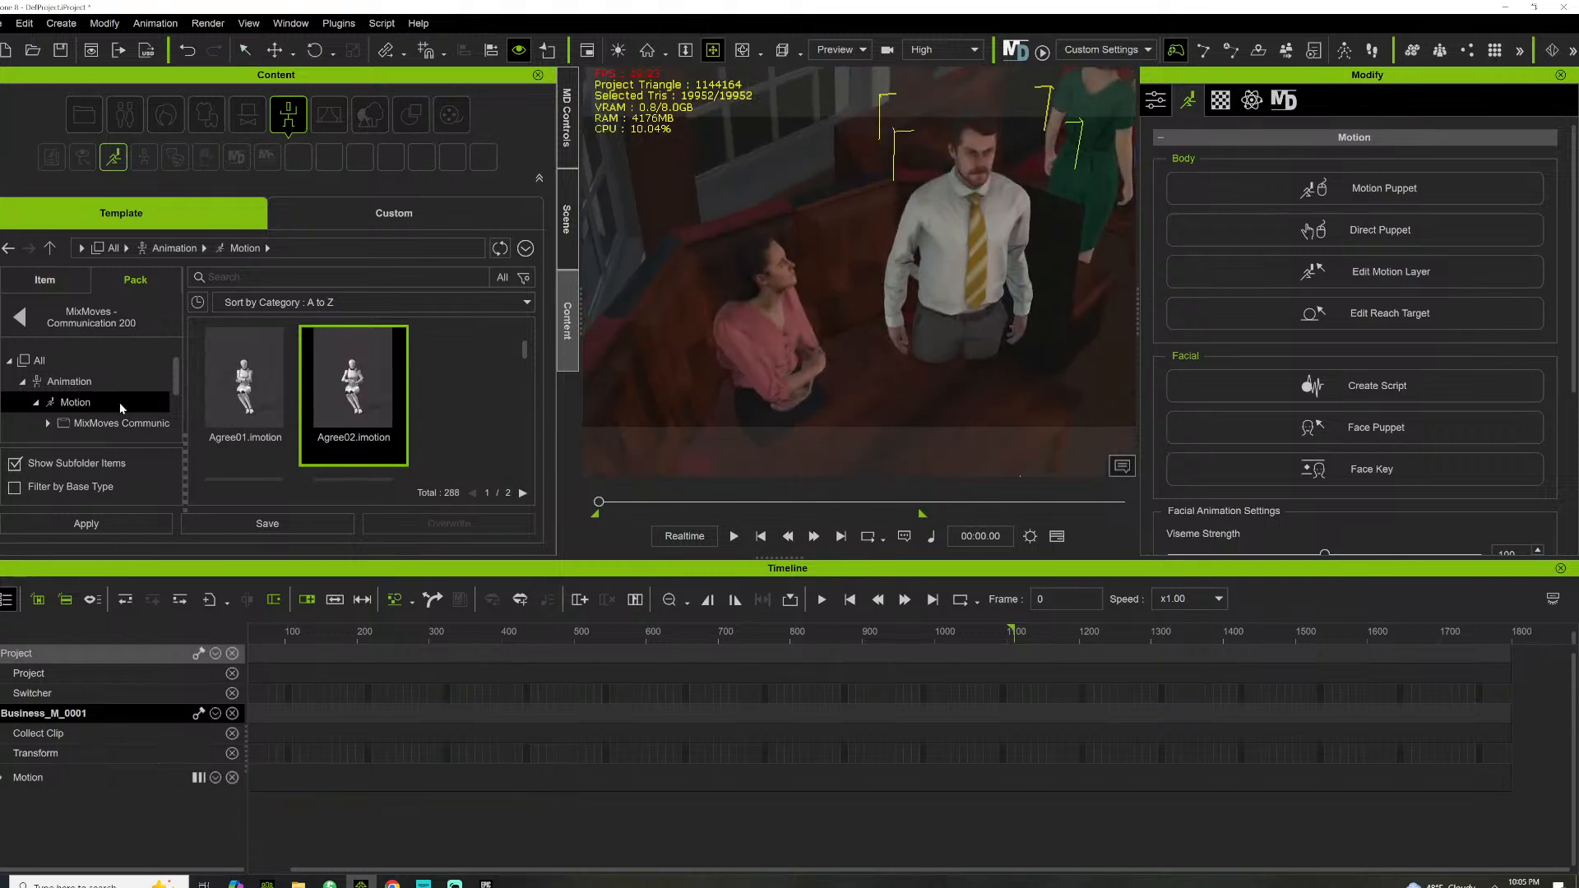
Reopen the MixMoves - Communication 200 pack and expand the Sit category of its MixMoves Communication 200_Male (CC) folder
{"action": "scroll", "coordinate": [324, 392], "scroll_direction": "down", "scroll_amount": 1}
{"action": "left_click", "coordinate": [8, 333]}
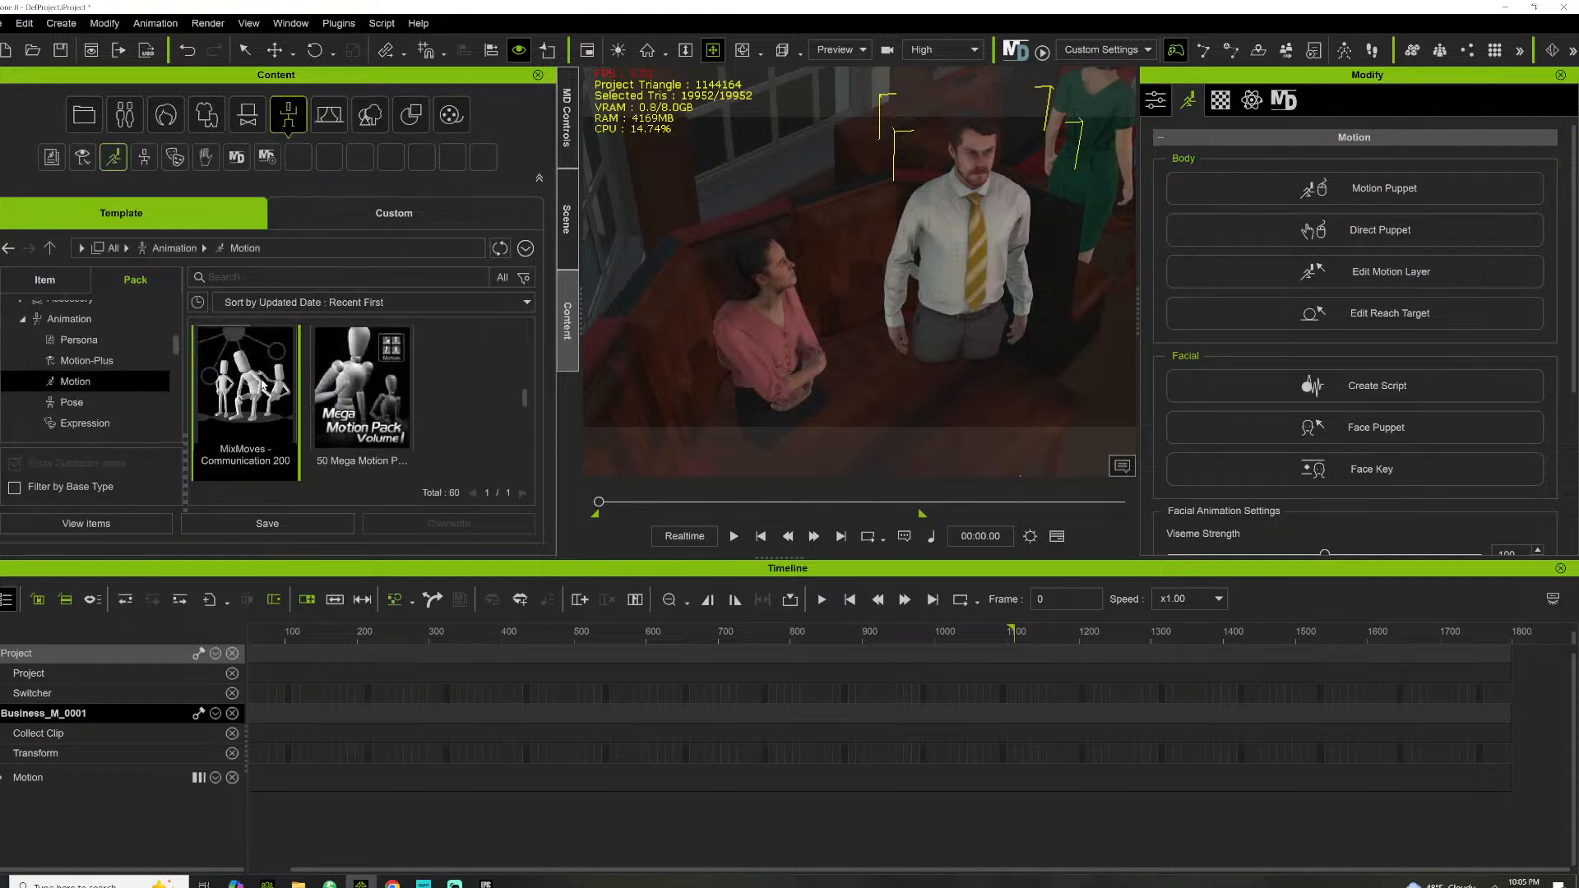
{"action": "double_click", "coordinate": [262, 384]}
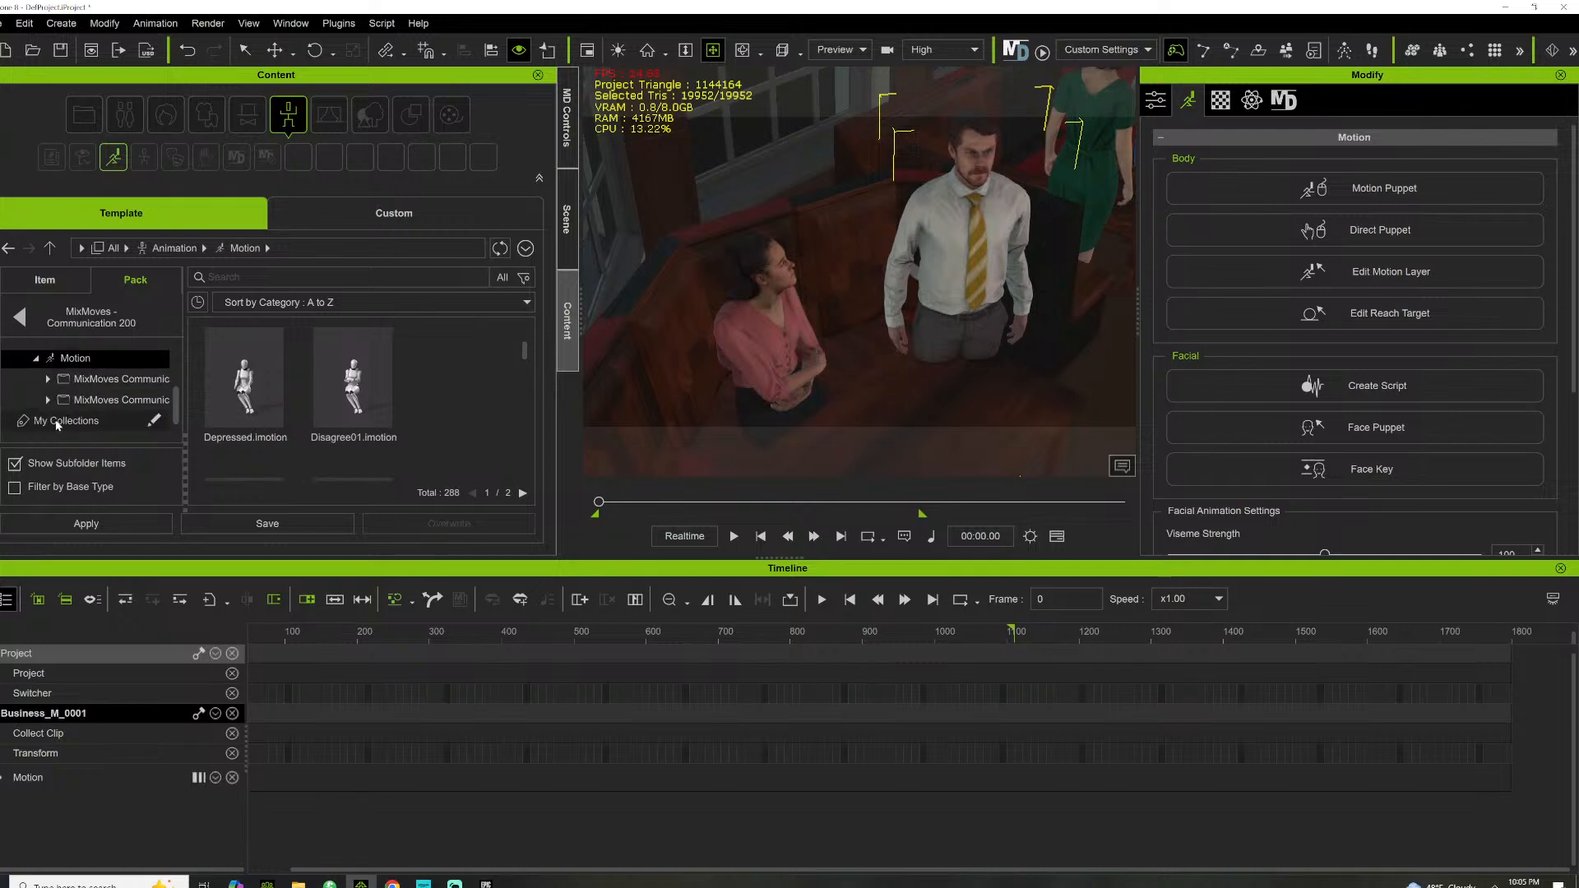
{"action": "left_click", "coordinate": [48, 399]}
{"action": "scroll", "coordinate": [63, 416], "scroll_direction": "down", "scroll_amount": 1}
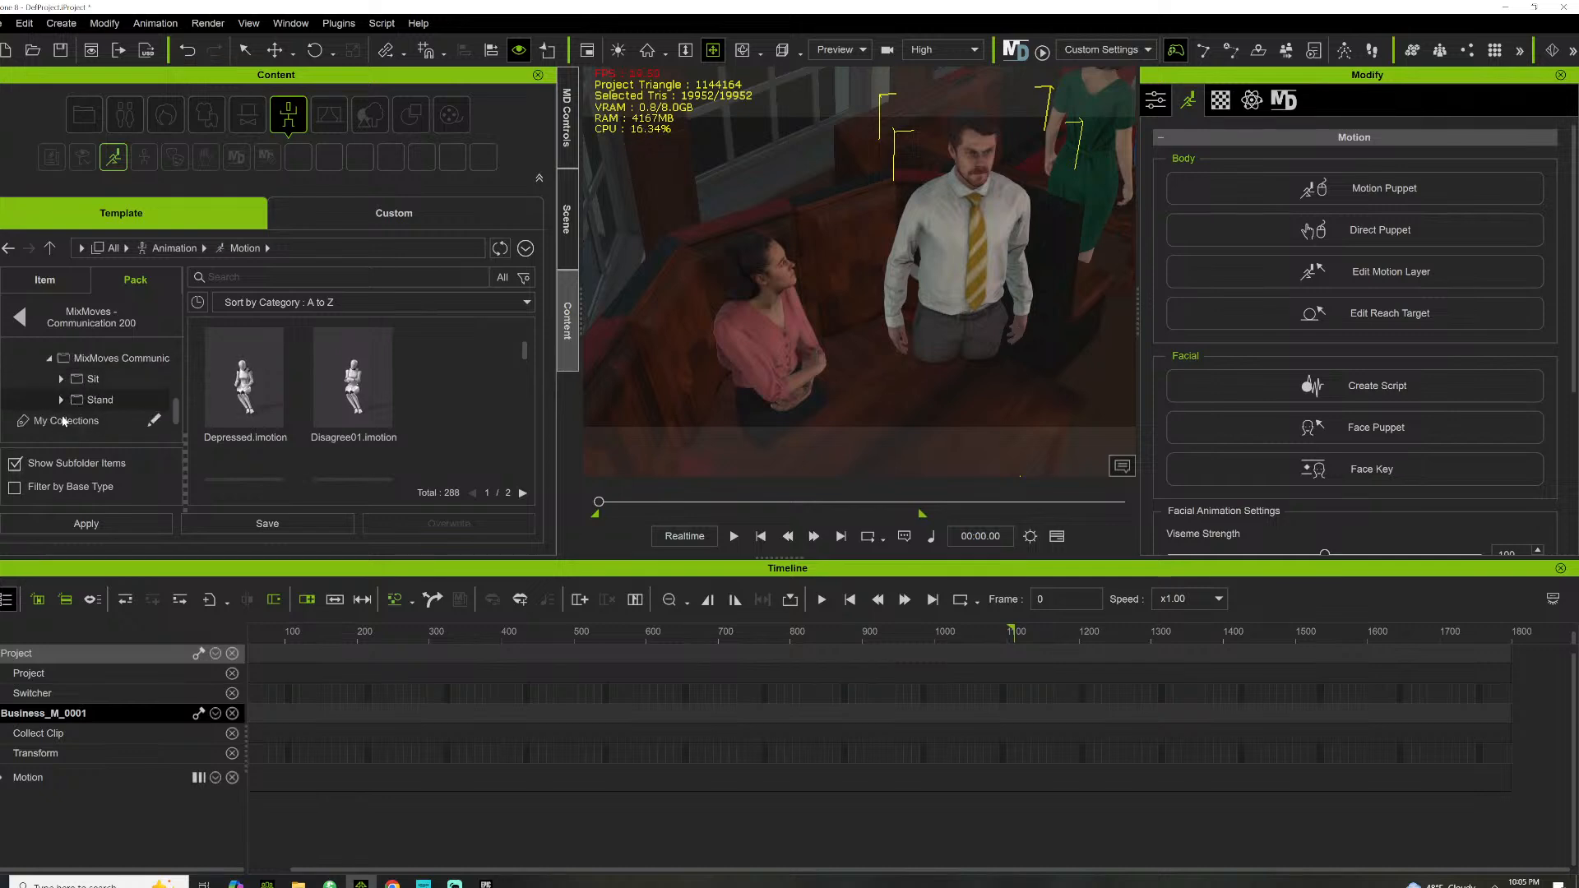
{"action": "left_click", "coordinate": [61, 379]}
{"action": "scroll", "coordinate": [111, 395], "scroll_direction": "down", "scroll_amount": 1}
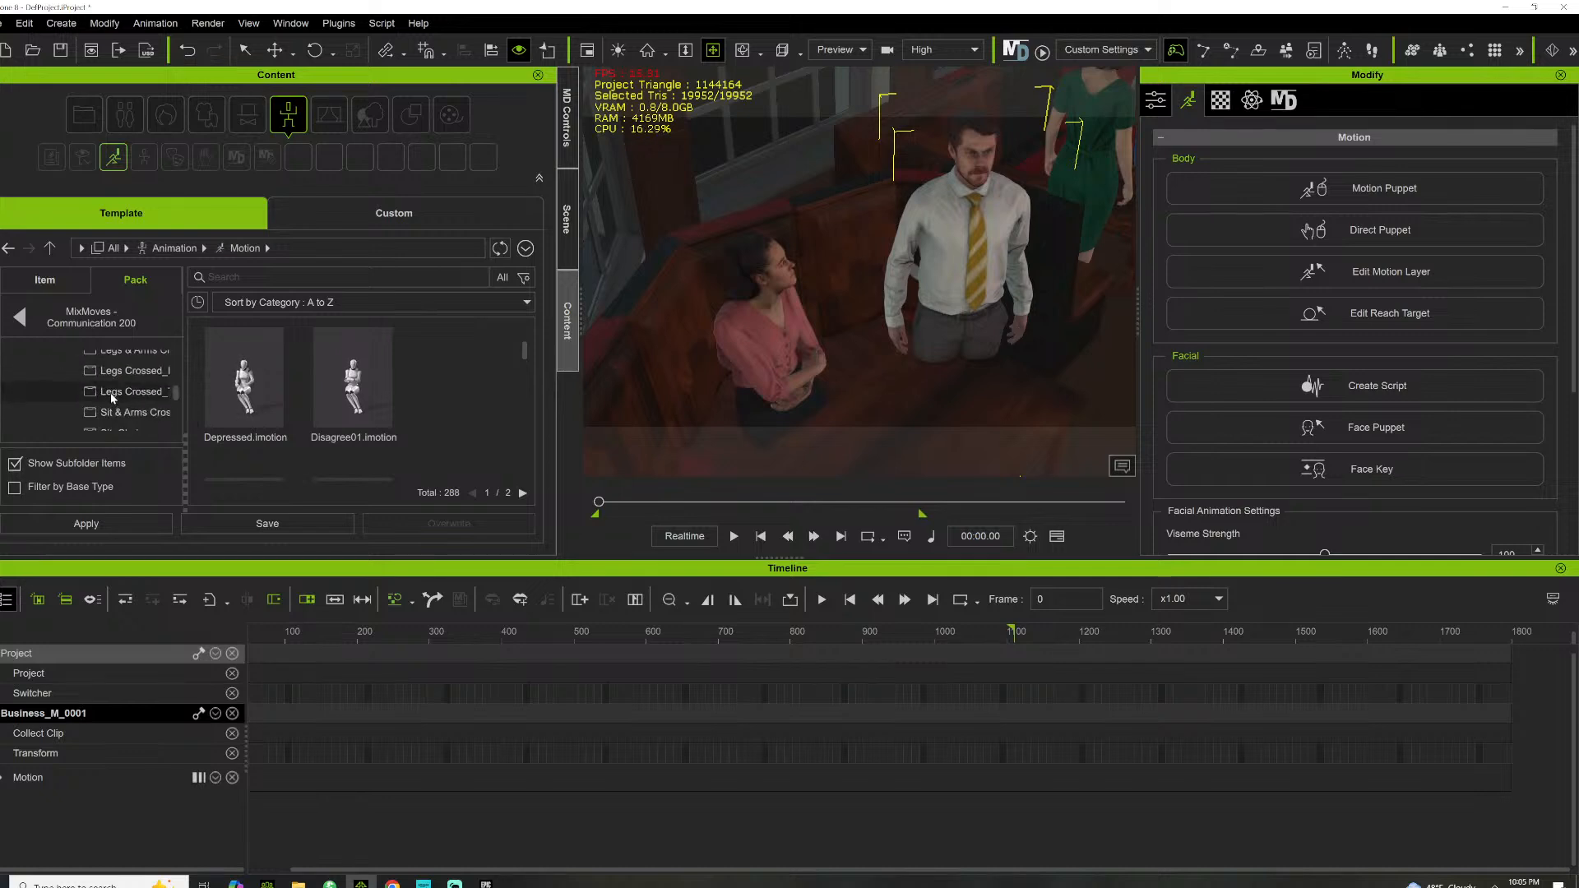
Look through the Legs Crossed_Talk, Sit_Chair, Sit_Response and Sit_Talk motions for a seated motion that suits the man
{"action": "left_click", "coordinate": [110, 392]}
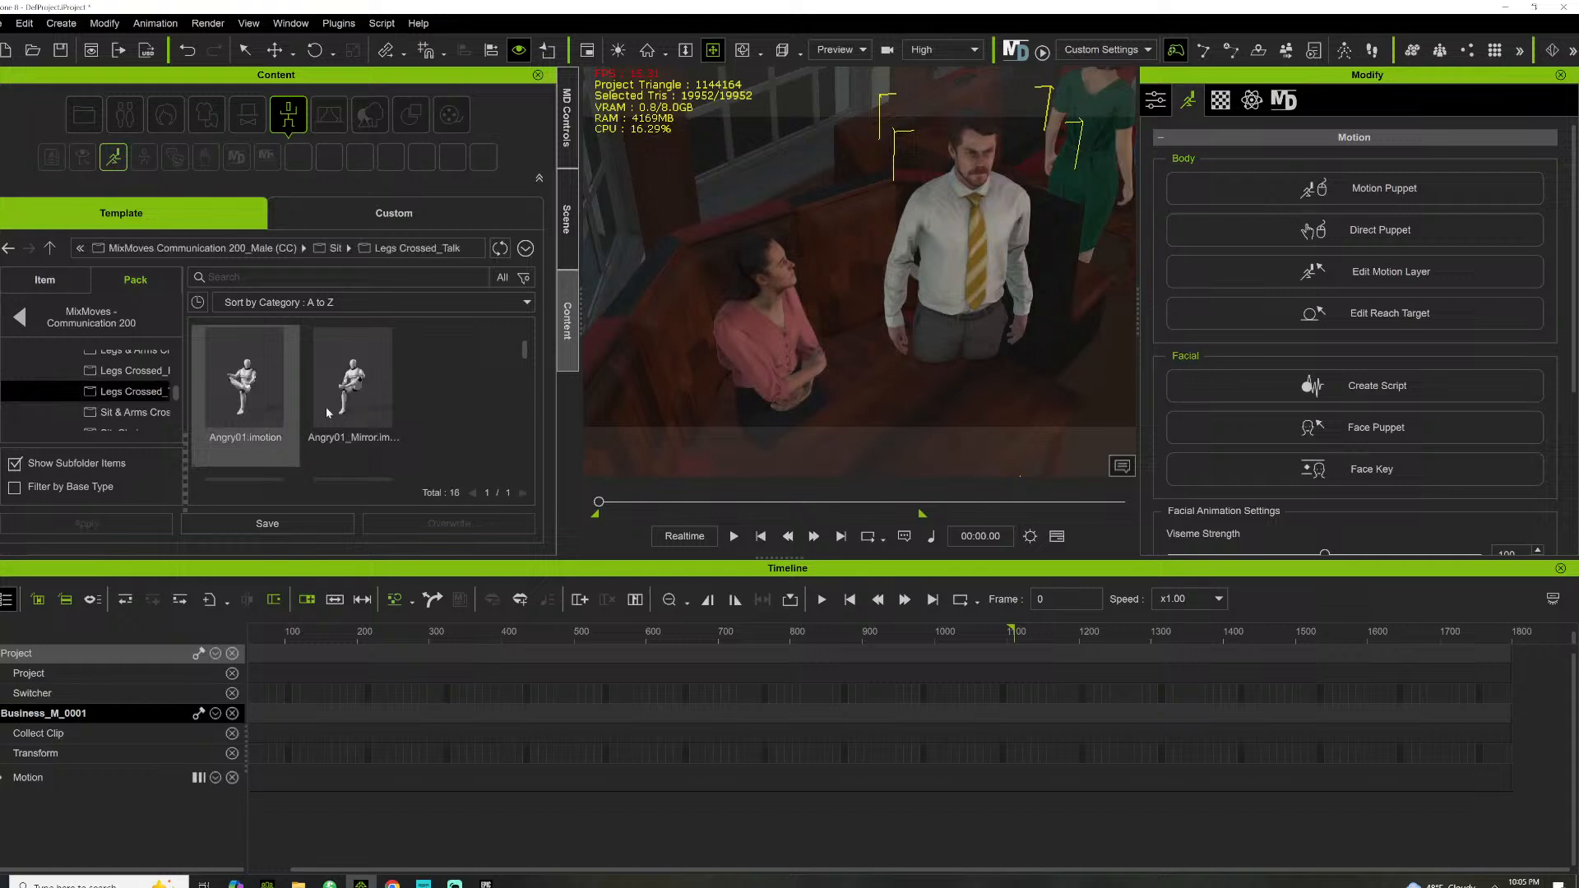
{"action": "scroll", "coordinate": [125, 396], "scroll_direction": "down", "scroll_amount": 2}
{"action": "left_click", "coordinate": [116, 372]}
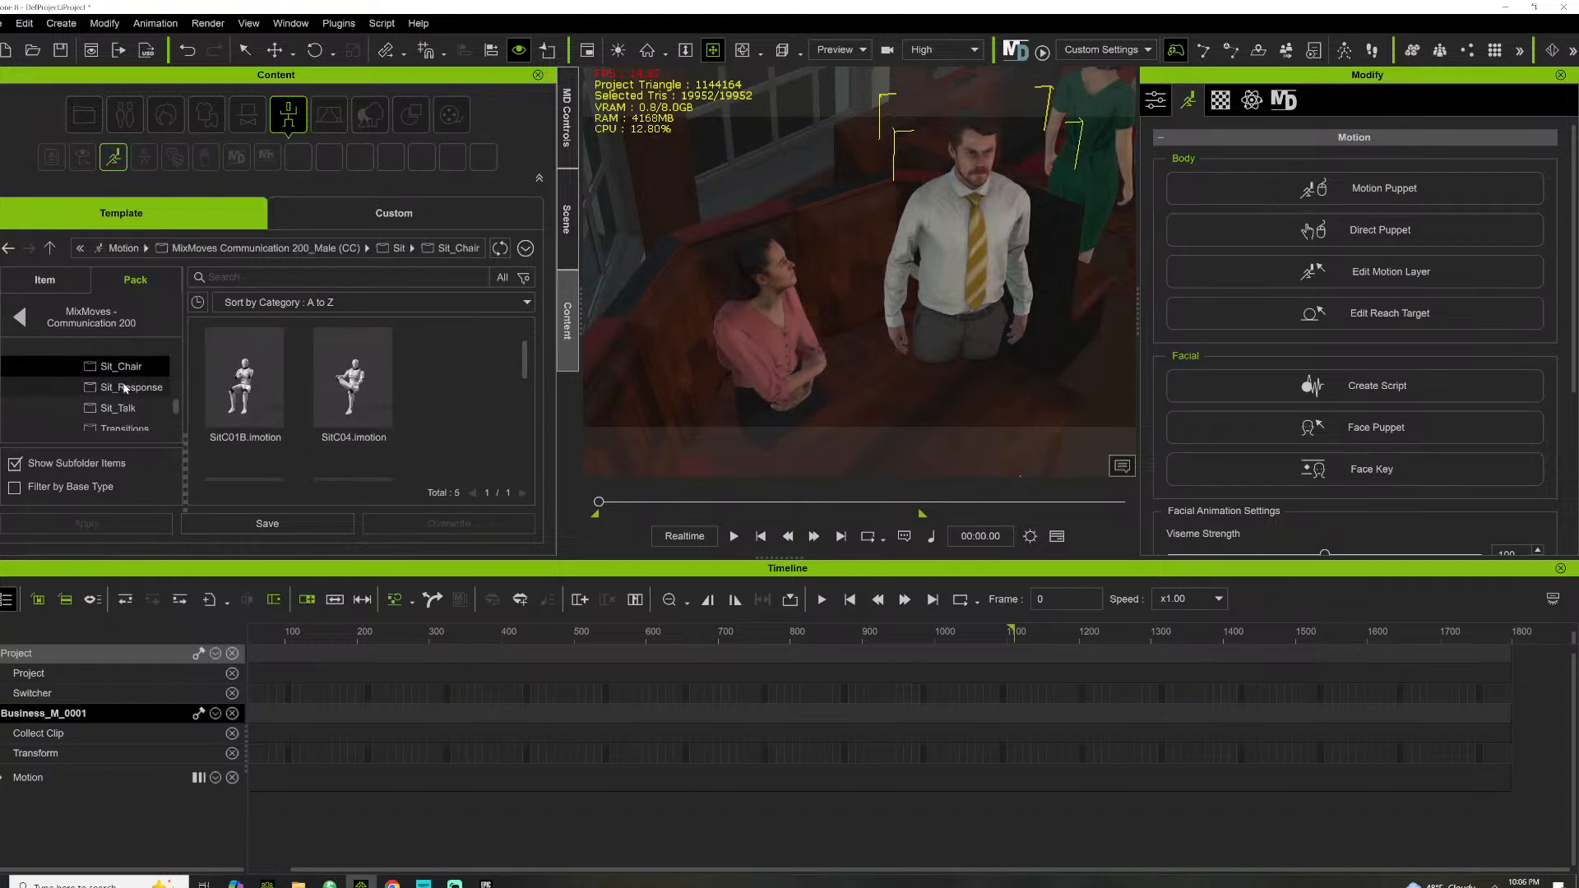
{"action": "left_click", "coordinate": [123, 387]}
{"action": "left_click", "coordinate": [117, 408]}
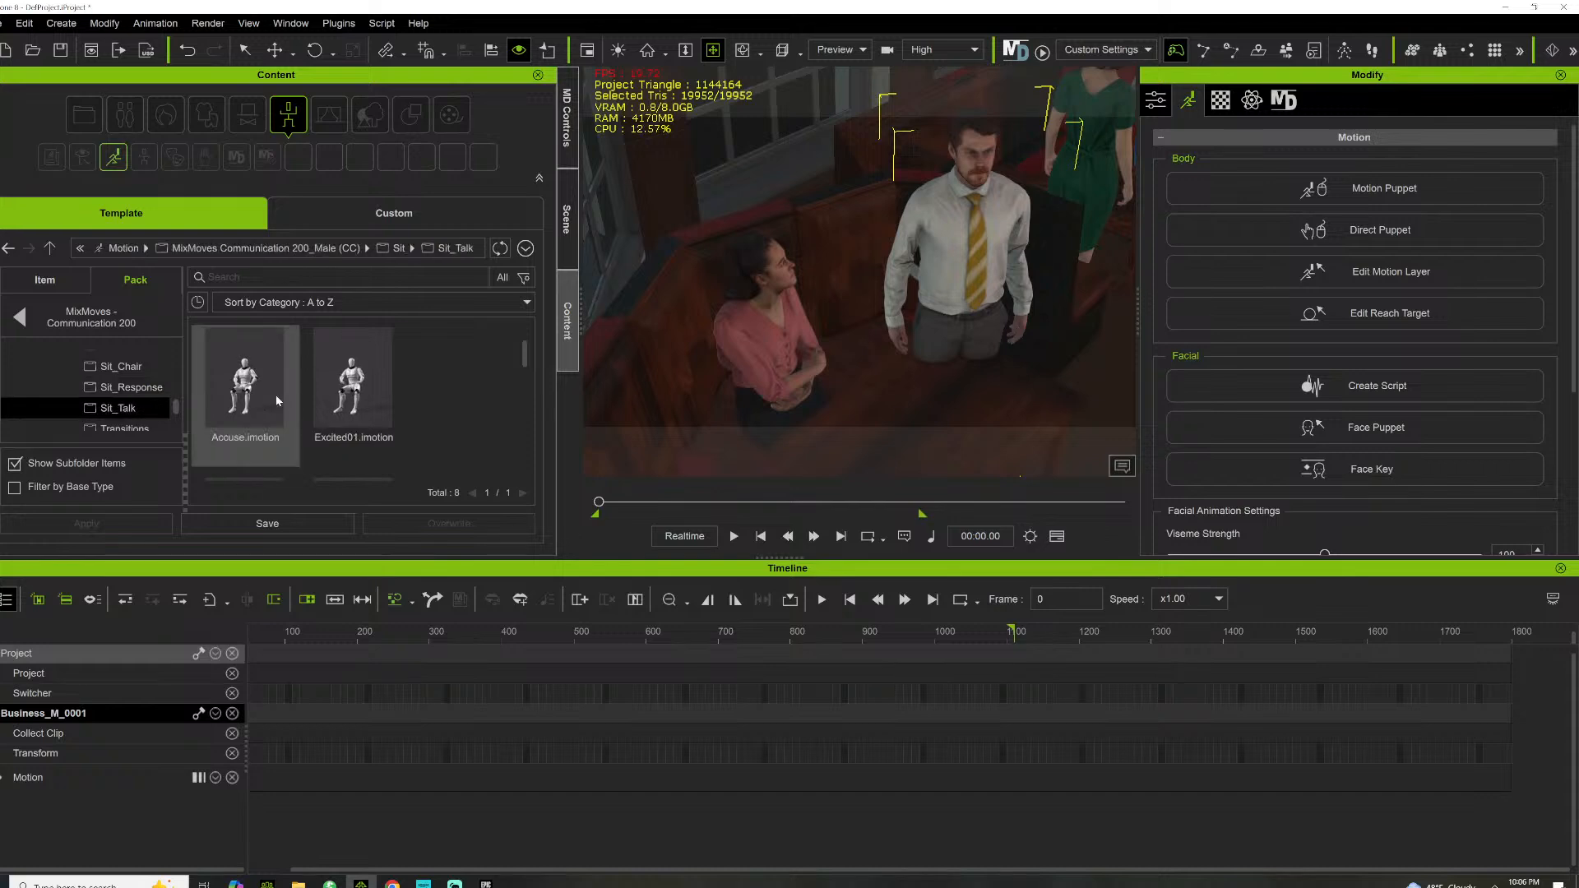
{"action": "scroll", "coordinate": [285, 409], "scroll_direction": "down", "scroll_amount": 2}
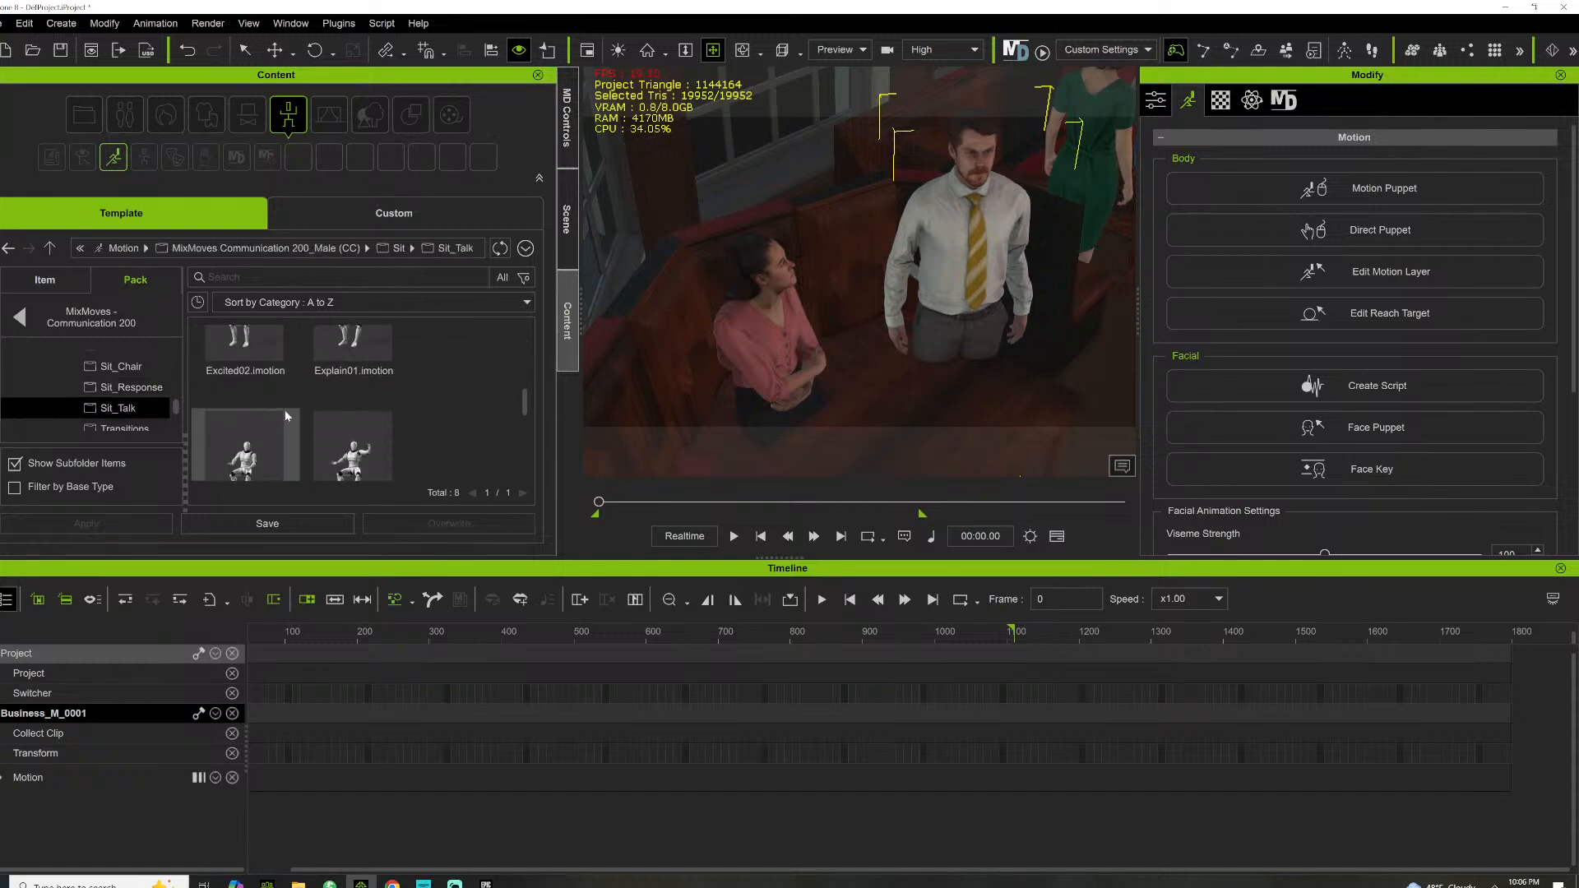
{"action": "scroll", "coordinate": [288, 413], "scroll_direction": "up", "scroll_amount": 3}
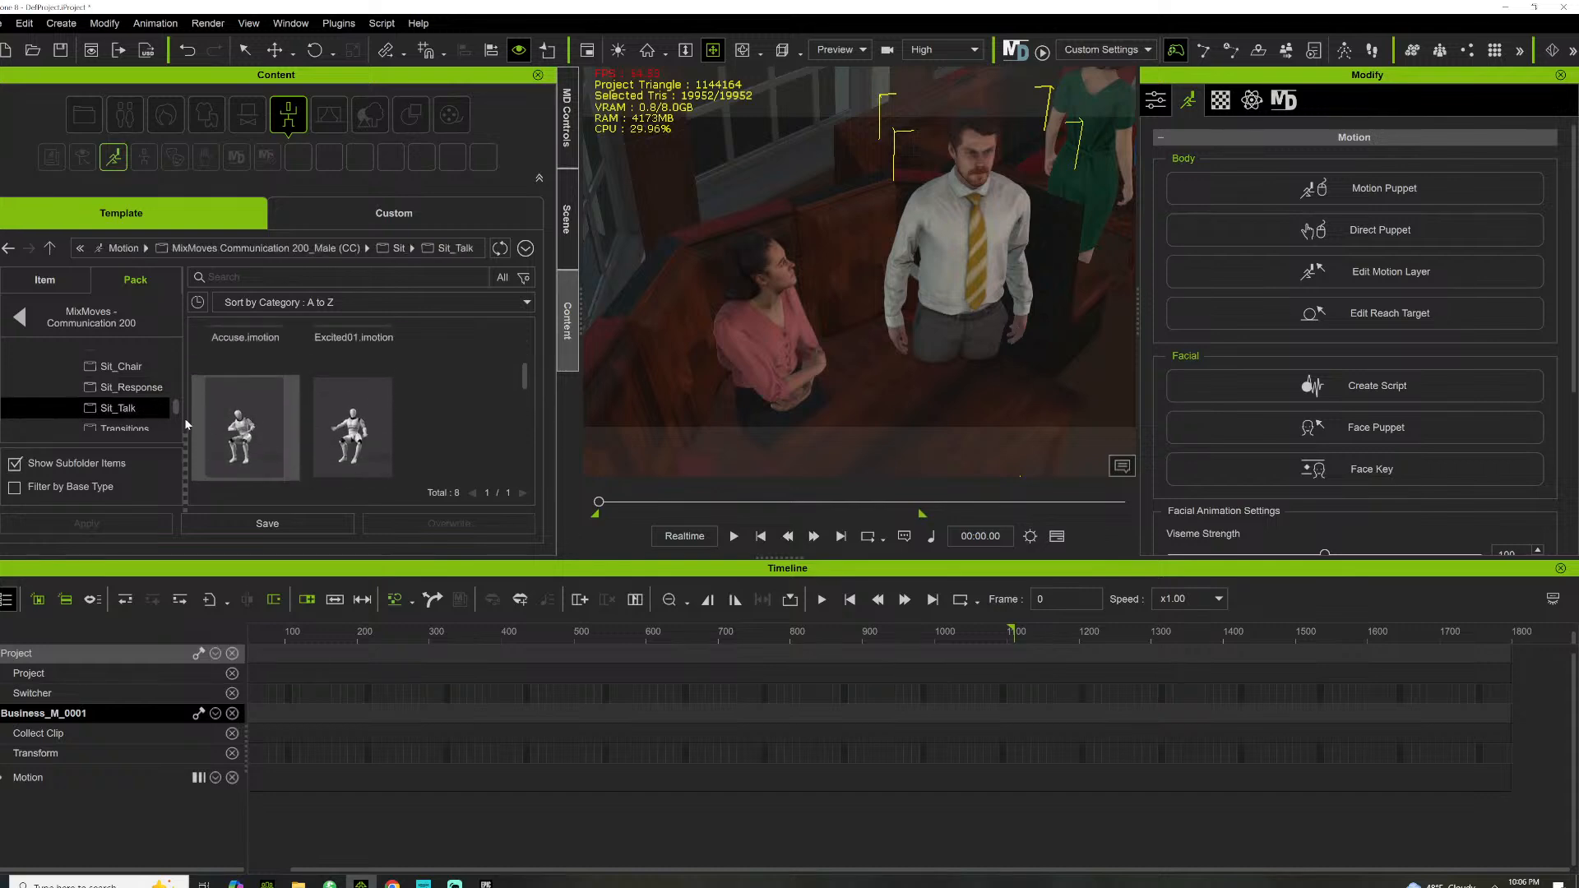
Apply the SitC04B motion from the Sit_Chair folder to the man in the white shirt and tie
{"action": "left_click", "coordinate": [118, 369]}
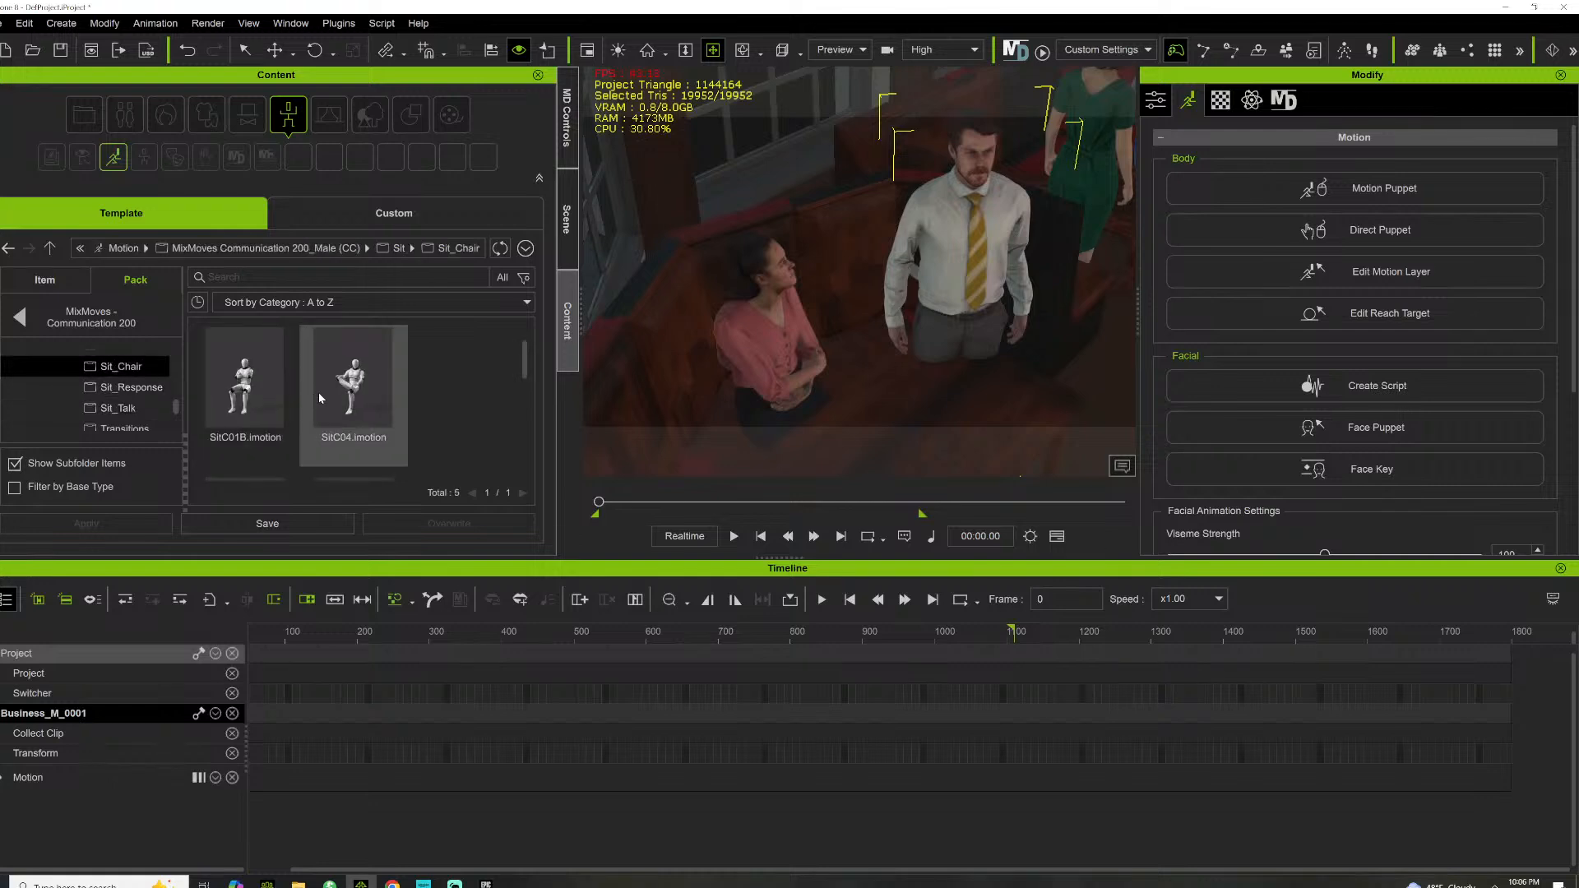
{"action": "scroll", "coordinate": [329, 393], "scroll_direction": "down", "scroll_amount": 2}
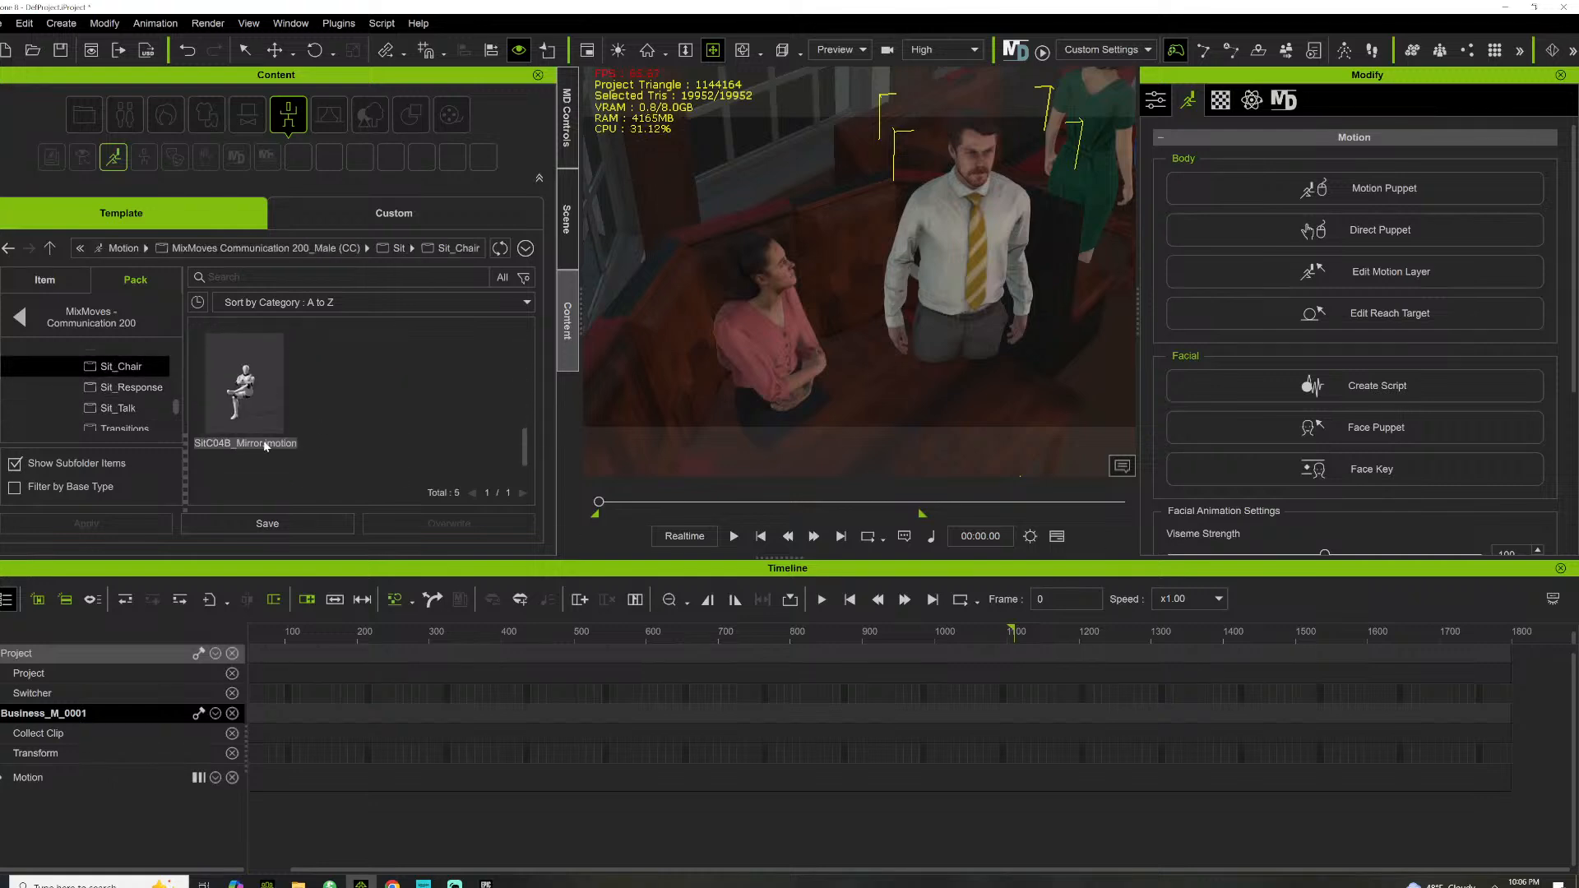
{"action": "scroll", "coordinate": [274, 456], "scroll_direction": "down", "scroll_amount": 1}
{"action": "mouse_move", "coordinate": [241, 427]}
{"action": "left_mouse_down"}
{"action": "mouse_move", "coordinate": [578, 330]}
{"action": "mouse_move", "coordinate": [337, 413]}
{"action": "mouse_move", "coordinate": [253, 418]}
{"action": "left_mouse_up"}
{"action": "left_click_drag", "start_coordinate": [352, 395], "coordinate": [948, 263]}
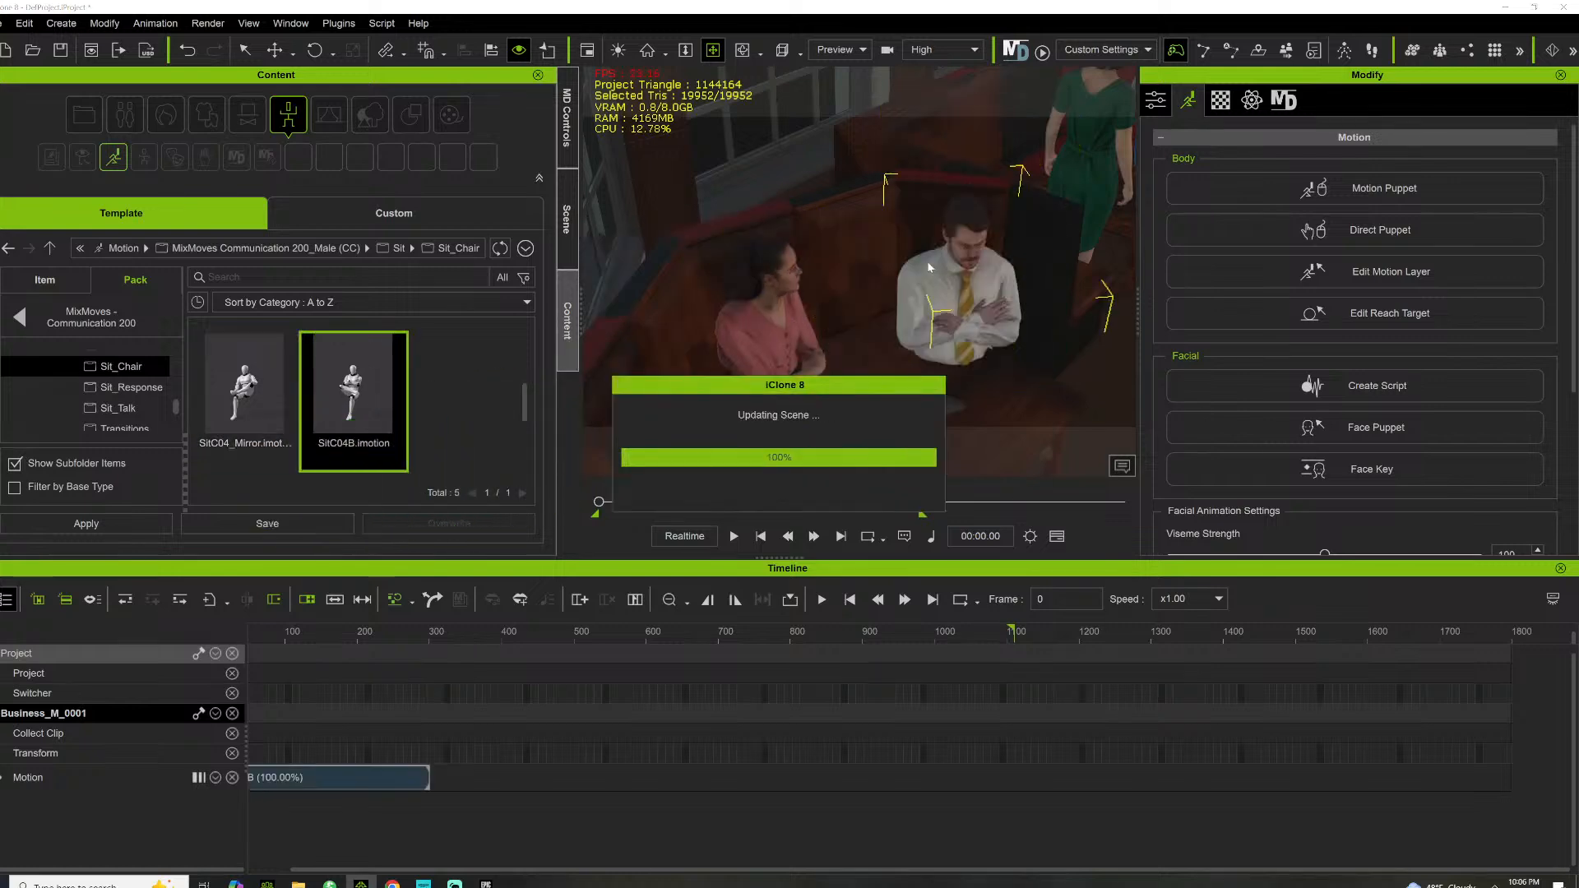
Move the seated man away from the table onto the booth bench beside the woman in the pink blouse
{"action": "left_click_drag", "start_coordinate": [842, 279], "coordinate": [828, 278]}
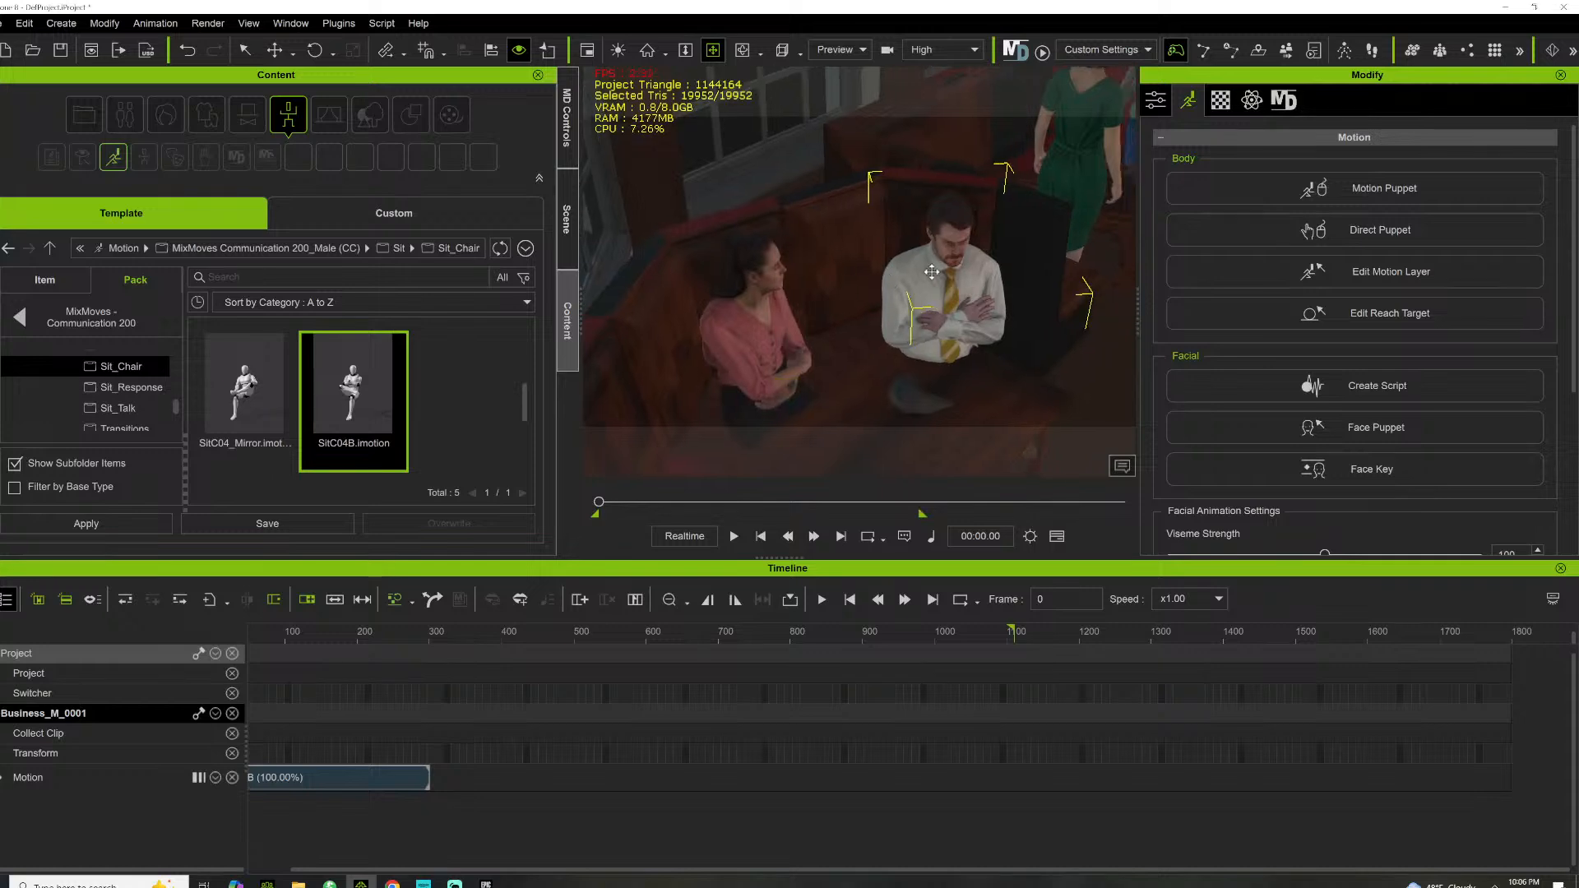
{"action": "right_click_drag", "start_coordinate": [932, 272], "coordinate": [601, 325]}
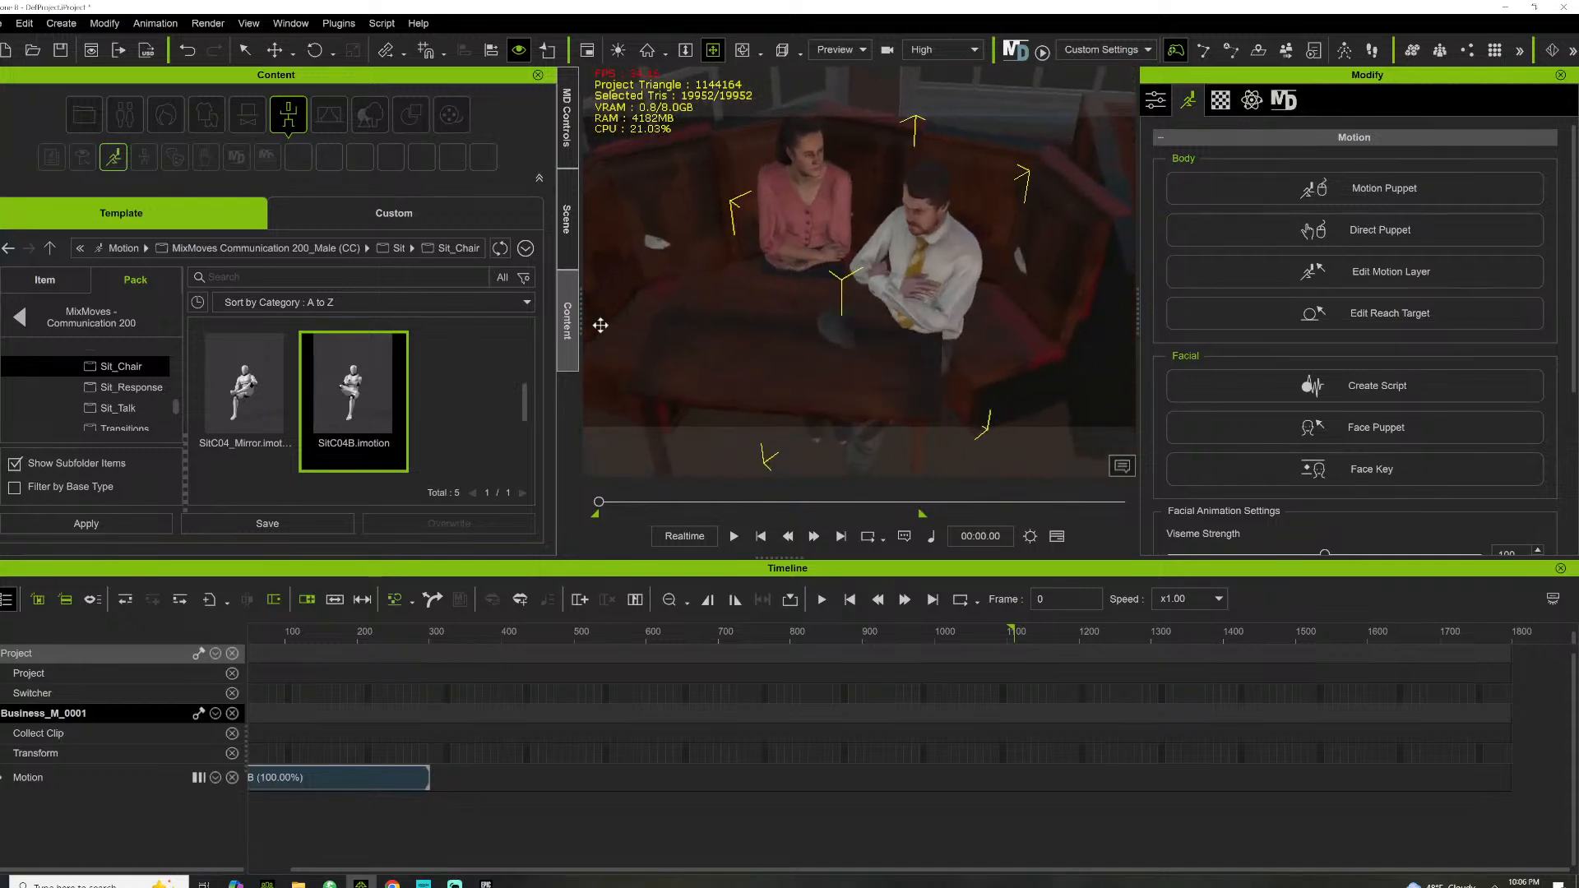
{"action": "key", "text": "w"}
{"action": "left_click_drag", "start_coordinate": [946, 393], "coordinate": [1020, 362]}
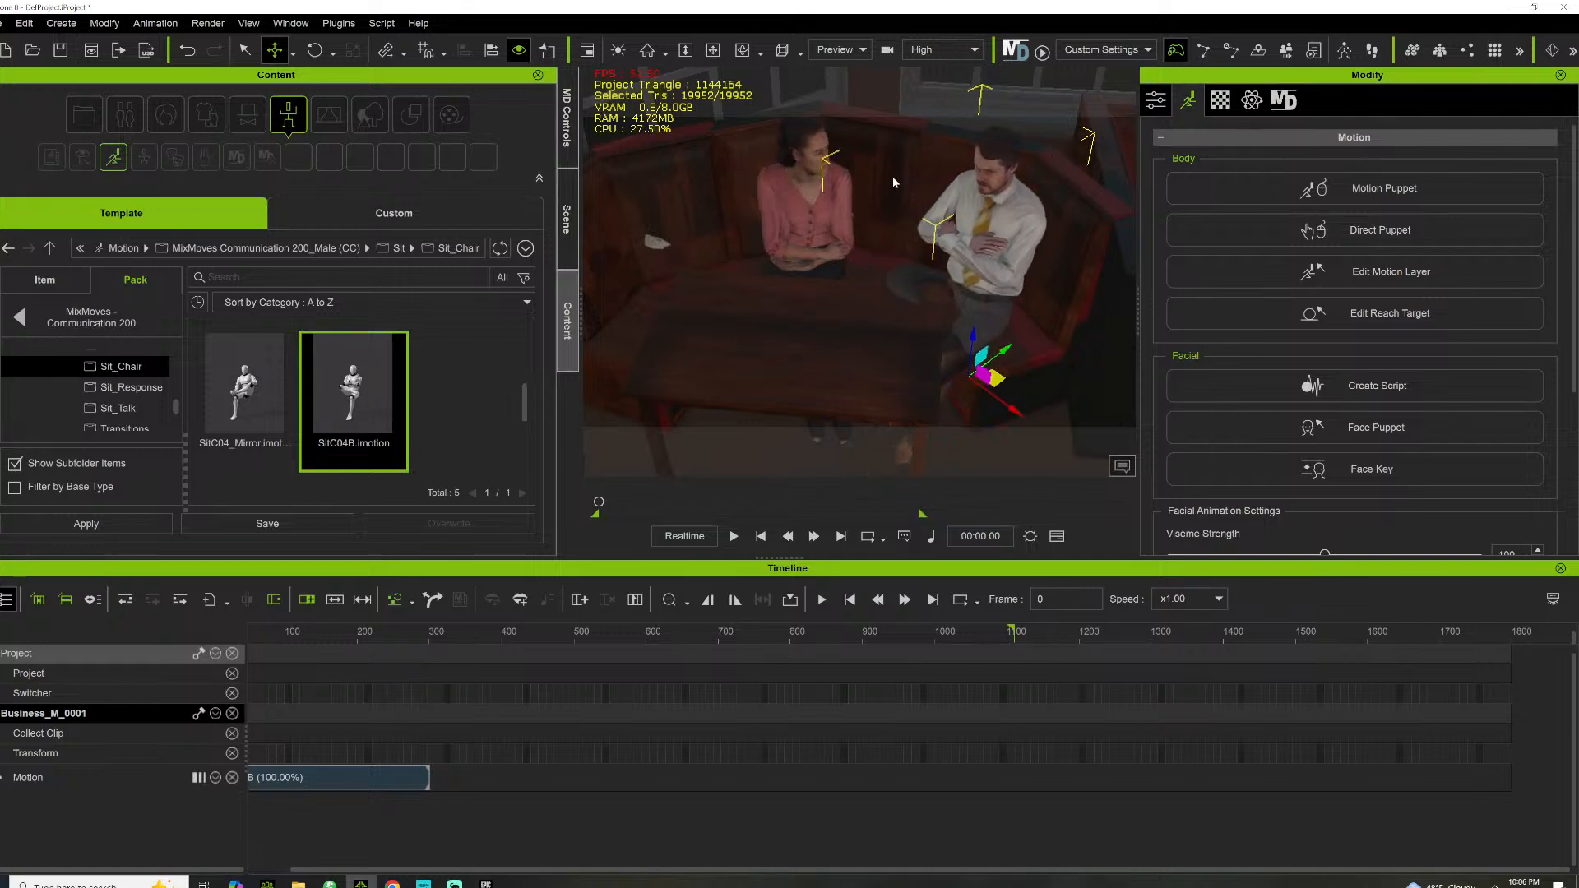
Make the man in the white shirt look at the woman in the pink blouse as his target
{"action": "right_click", "coordinate": [986, 146]}
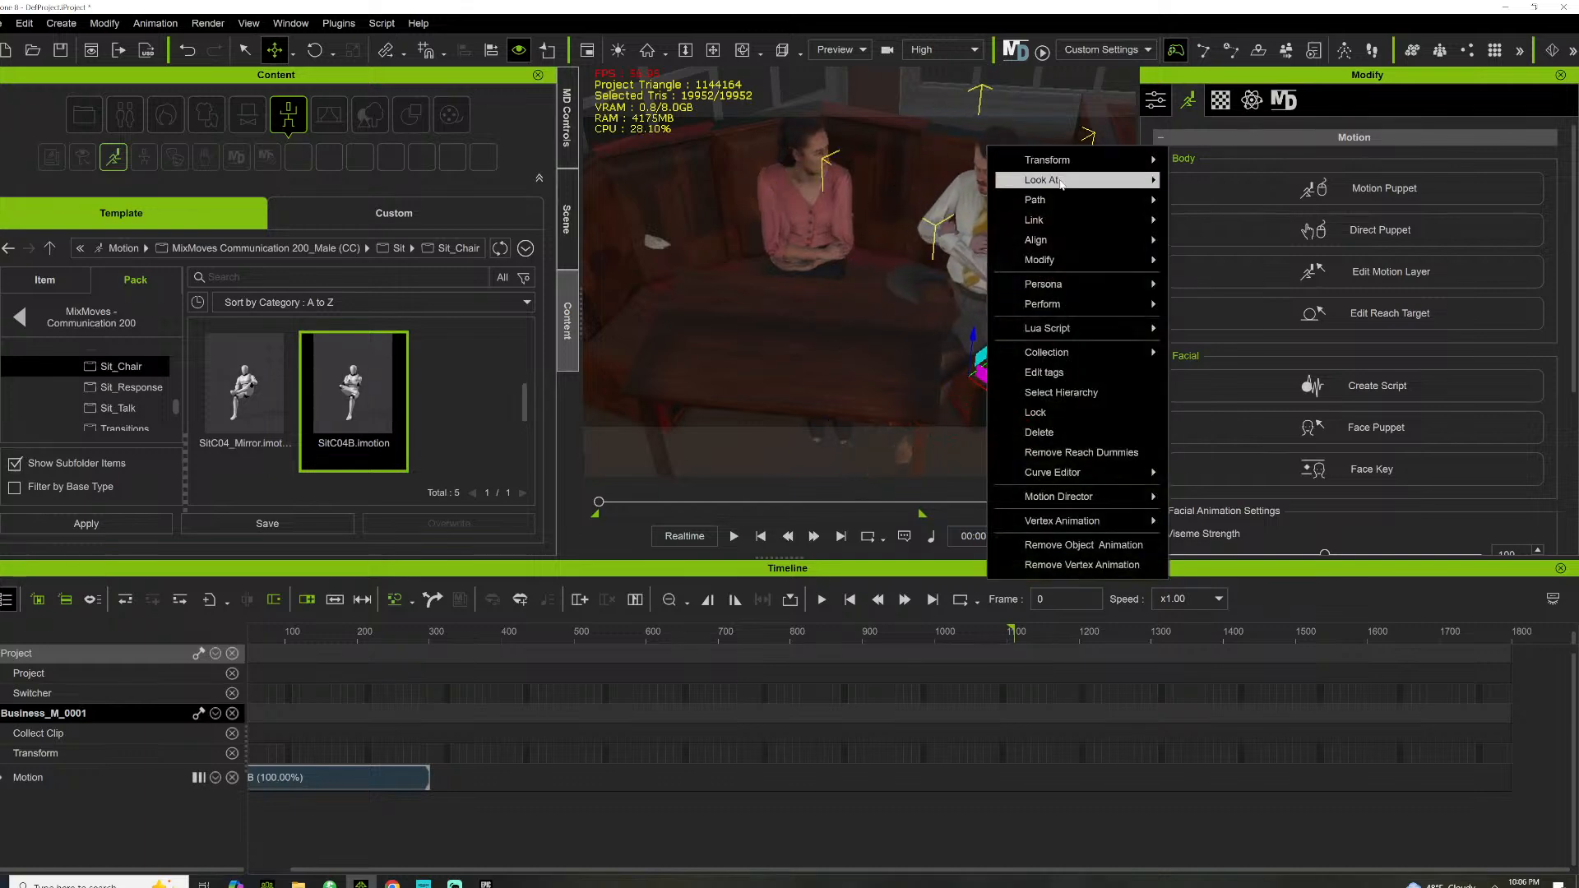
{"action": "mouse_move", "coordinate": [1086, 180]}
{"action": "left_click", "coordinate": [1225, 201]}
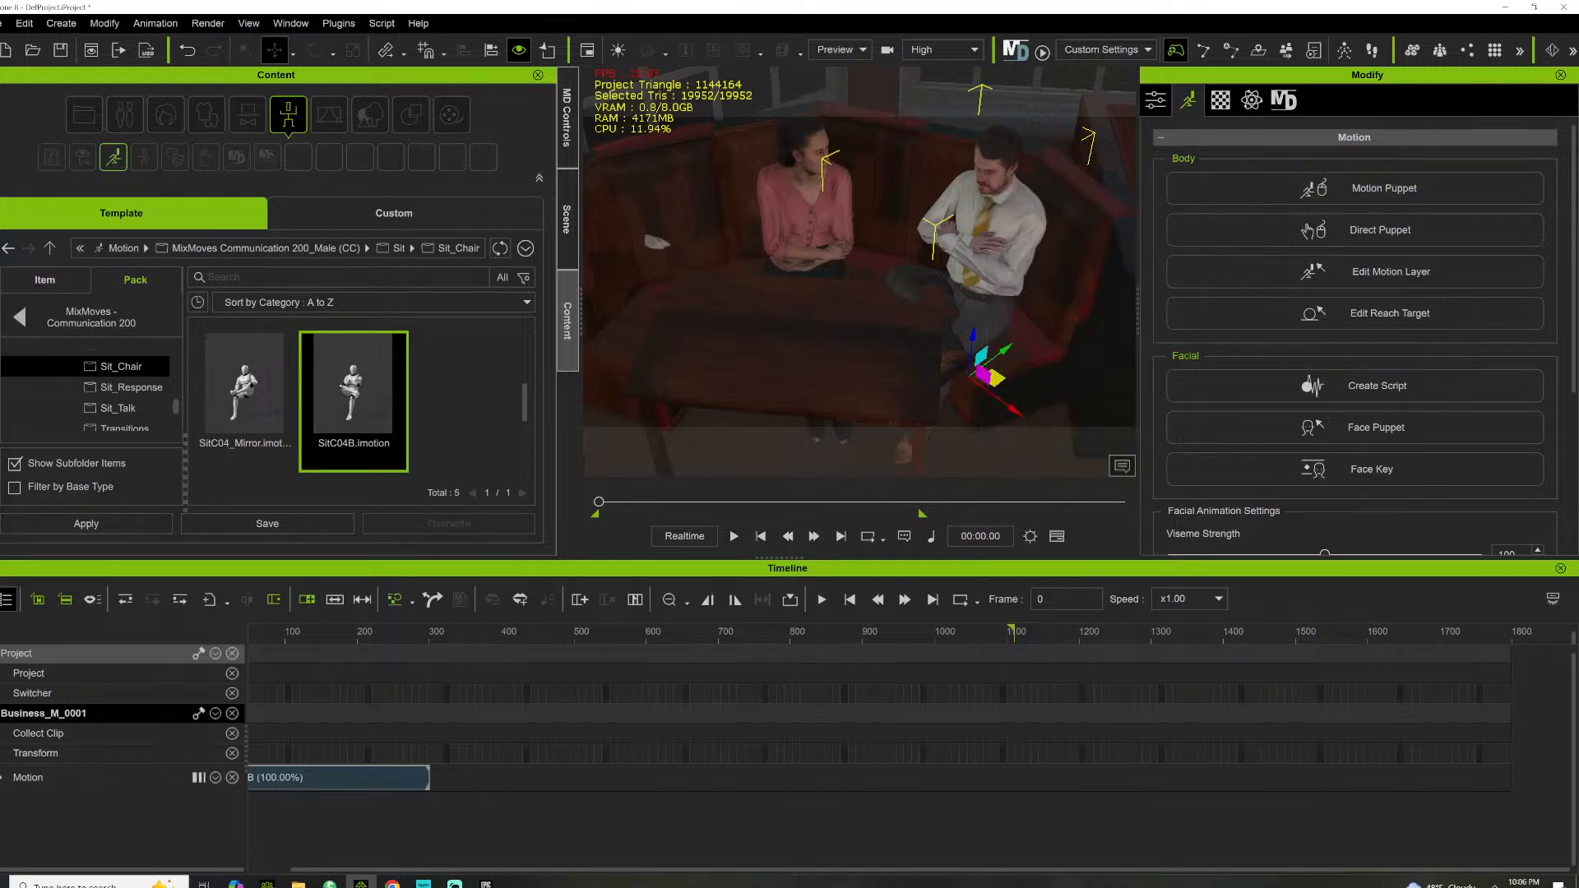
{"action": "left_click", "coordinate": [807, 163]}
{"action": "right_click_drag", "start_coordinate": [804, 211], "coordinate": [852, 231], "text": "alt"}
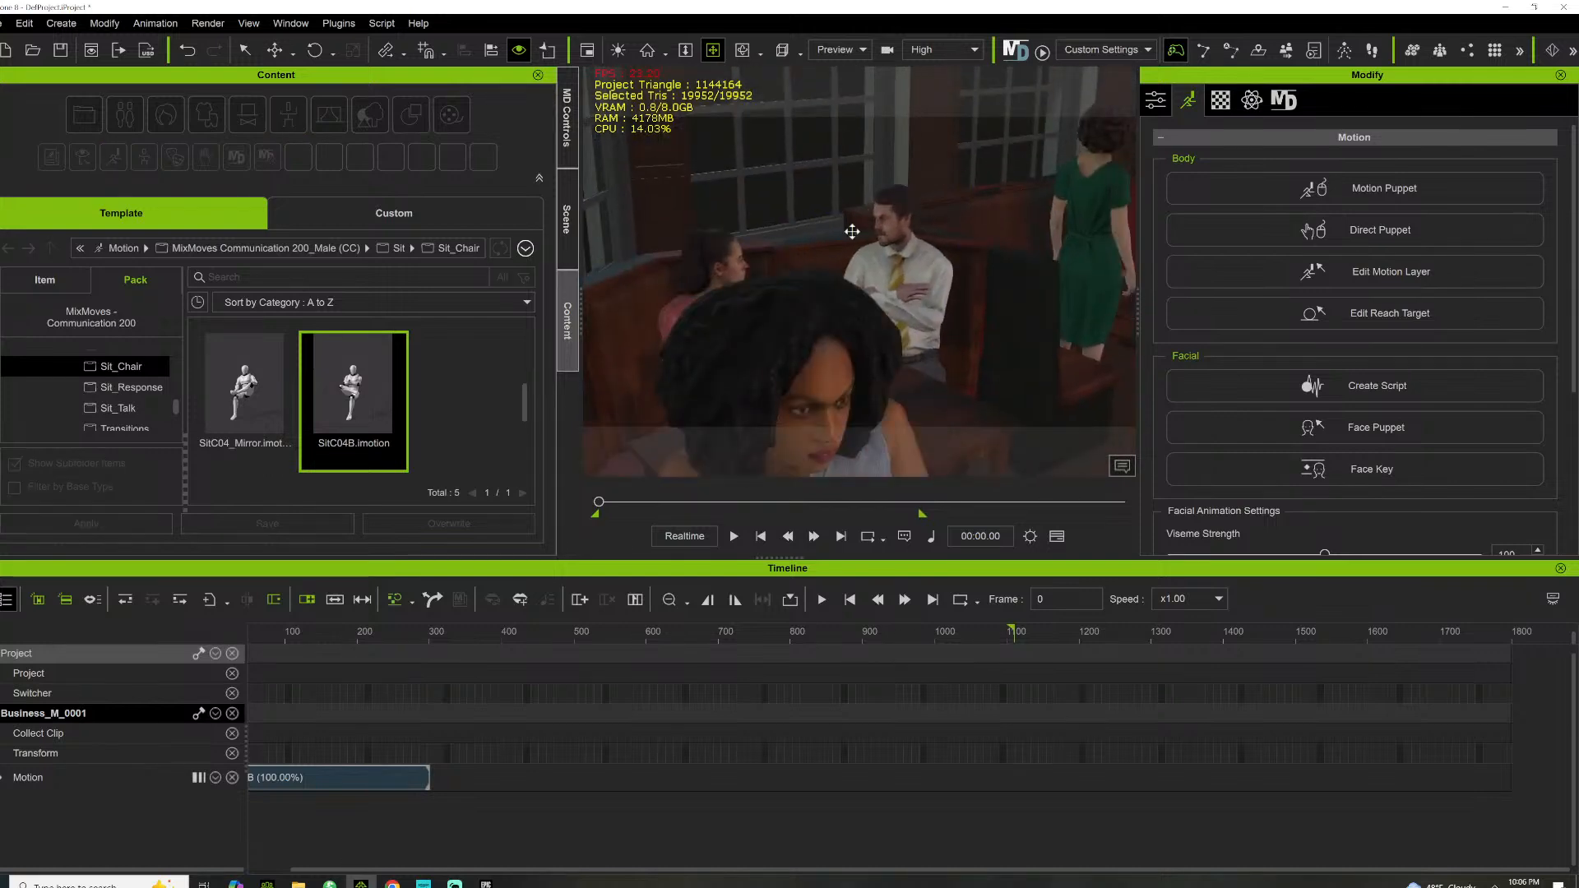
Preview the scene, then loop the SitC04B motion clip of the man in the white shirt out to about frame 1288
{"action": "key", "text": "space"}
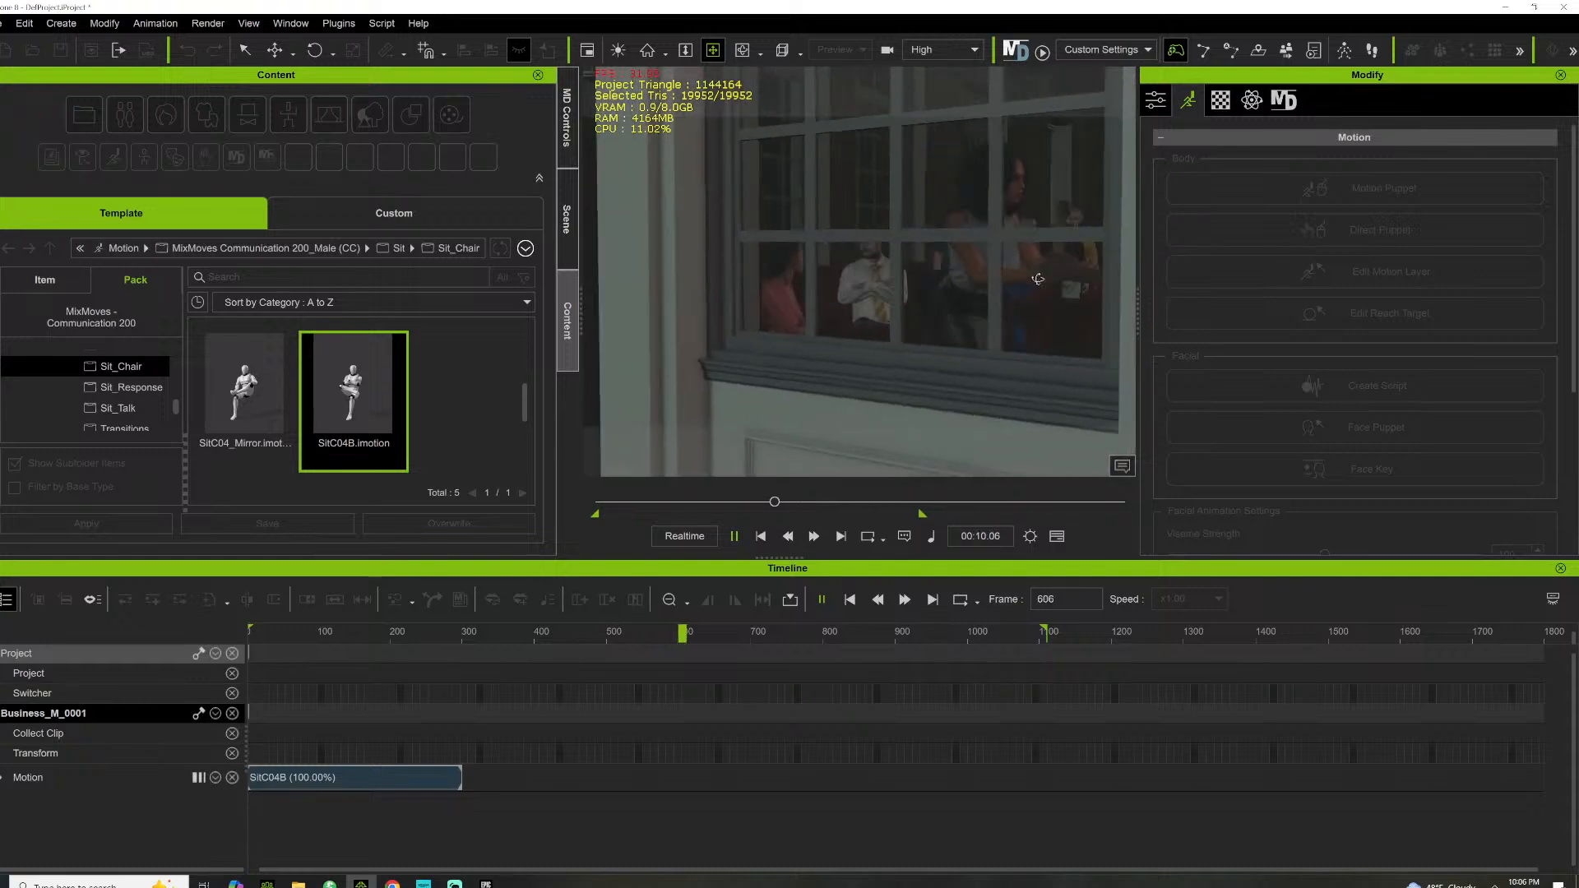
{"action": "key", "text": "space"}
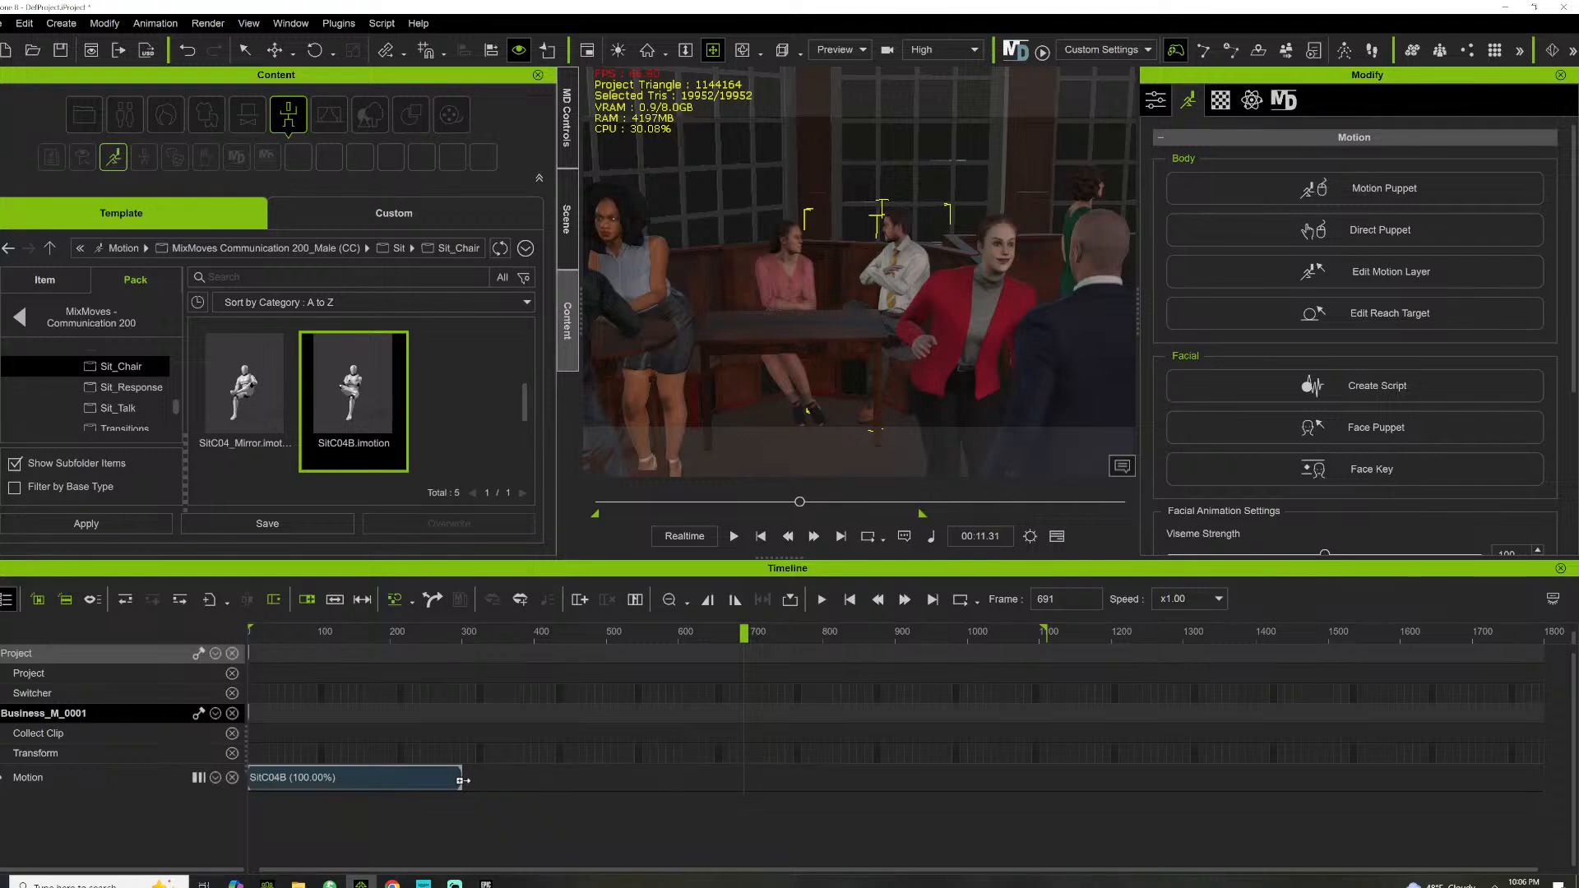
{"action": "left_click_drag", "start_coordinate": [463, 780], "coordinate": [791, 781]}
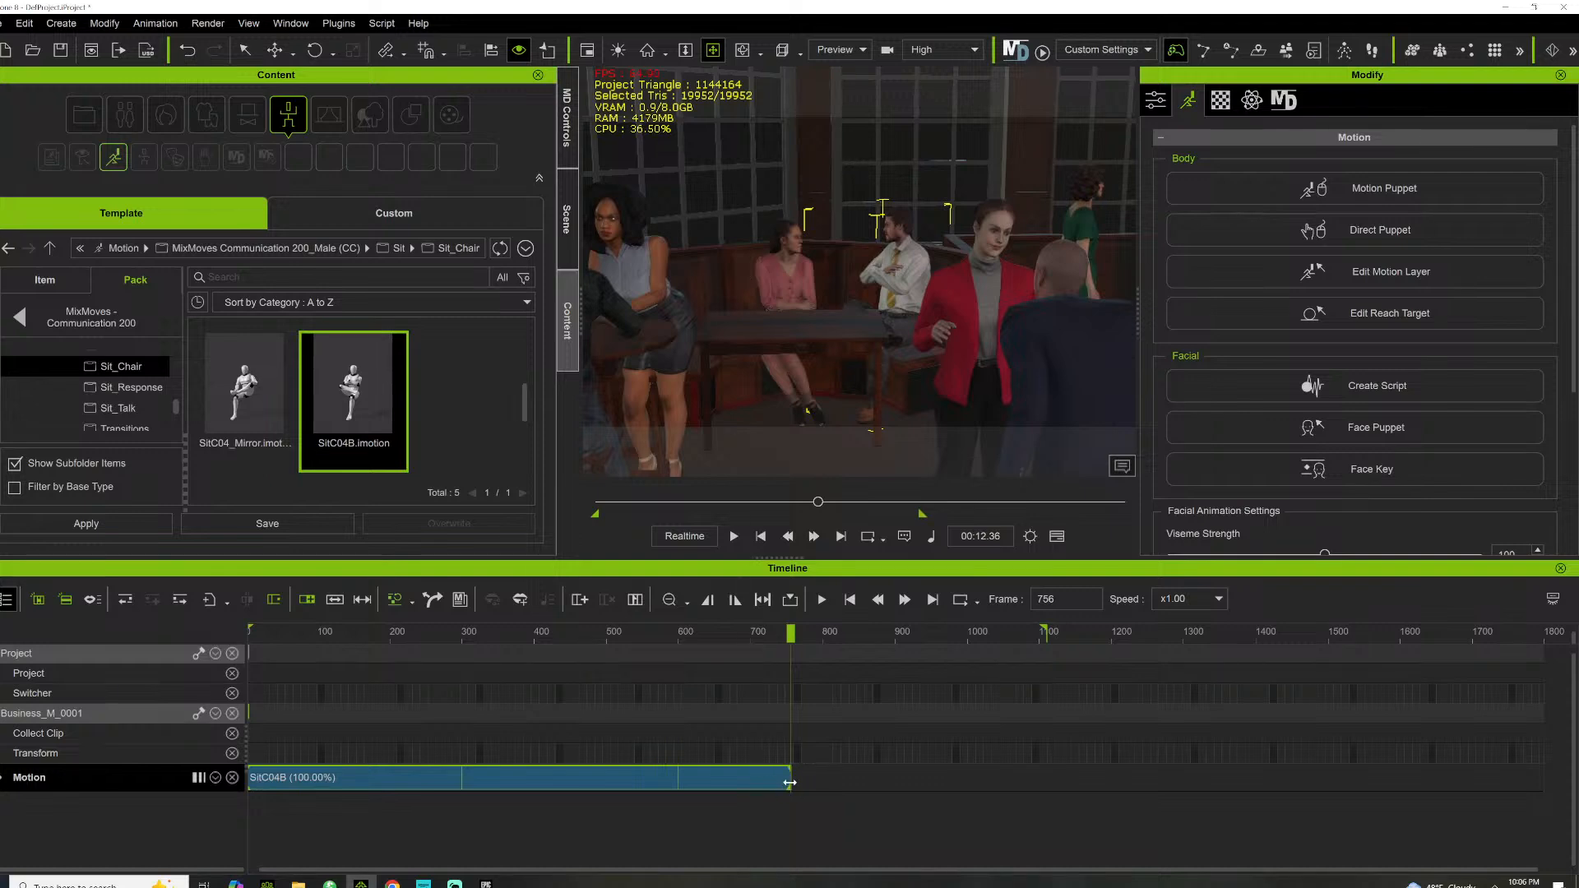
{"action": "left_click_drag", "start_coordinate": [787, 775], "coordinate": [1175, 775]}
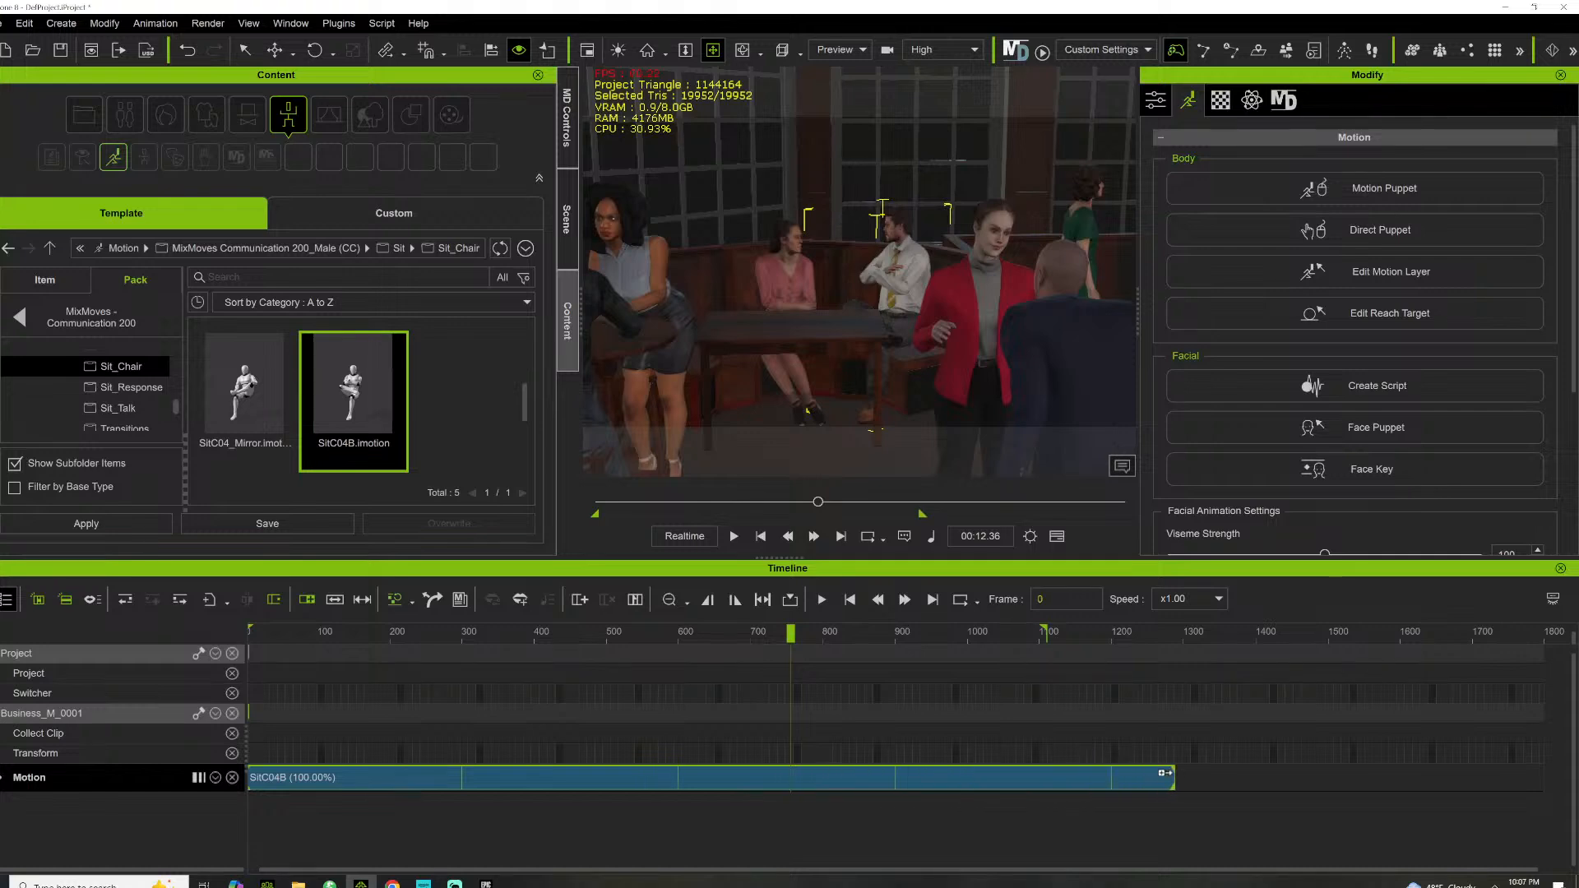
Loop the Agree02 motion clip of the woman in the pink blouse out to about frame 1236
{"action": "left_click", "coordinate": [794, 277]}
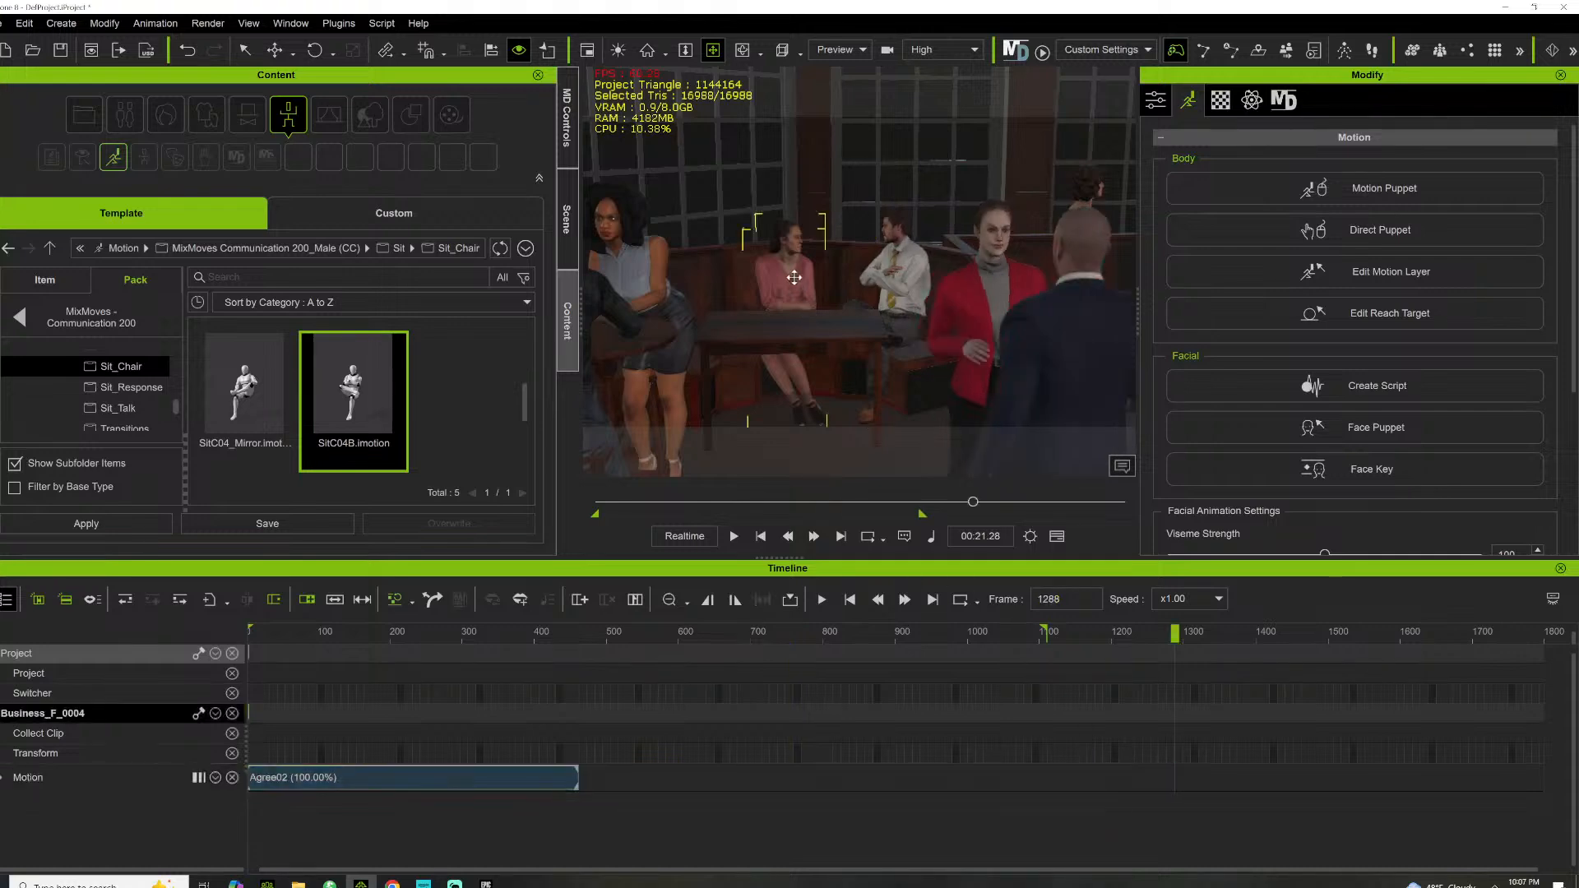
{"action": "left_click", "coordinate": [573, 779]}
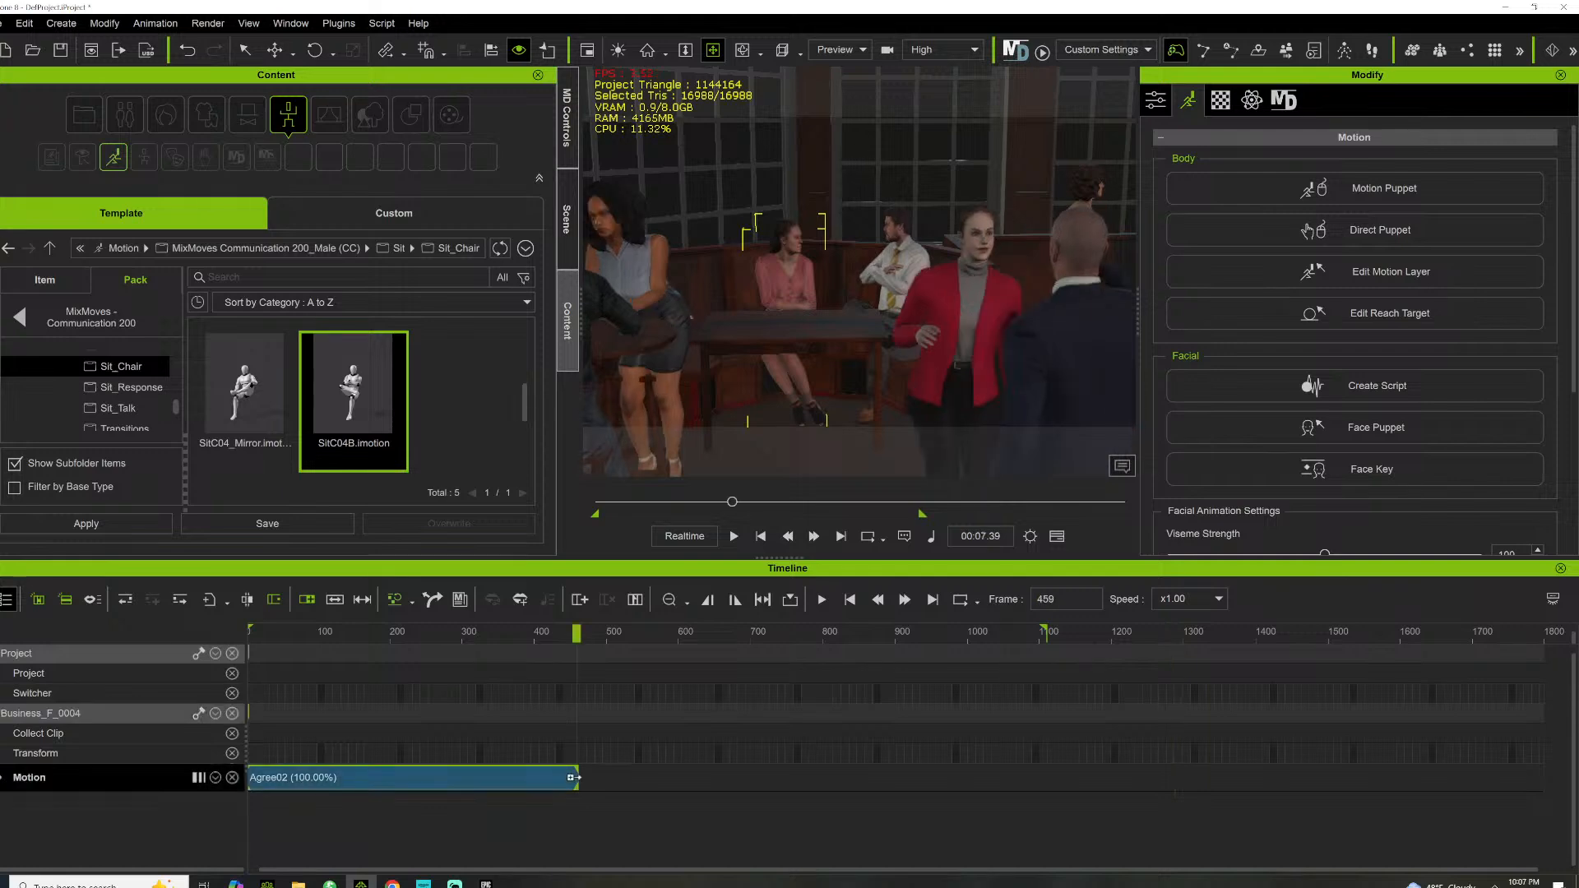
{"action": "left_click_drag", "start_coordinate": [575, 777], "coordinate": [1137, 777]}
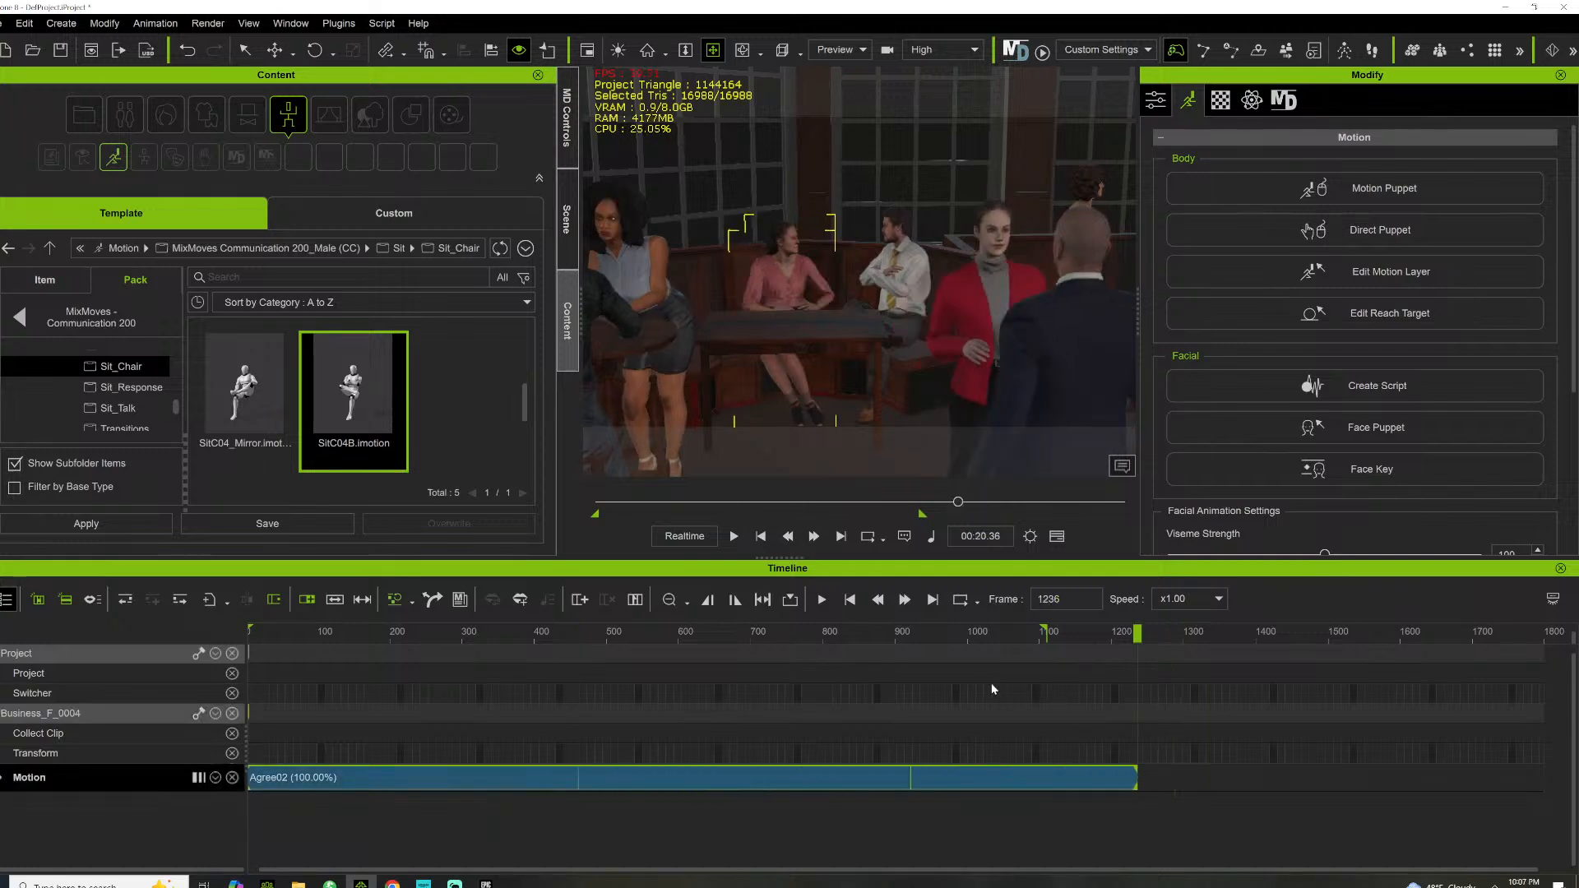
Apply the Excited01 motion from the male Sit_Talk folder to the man in the grey blazer beside the booth table
{"action": "left_click_drag", "start_coordinate": [927, 255], "coordinate": [869, 290]}
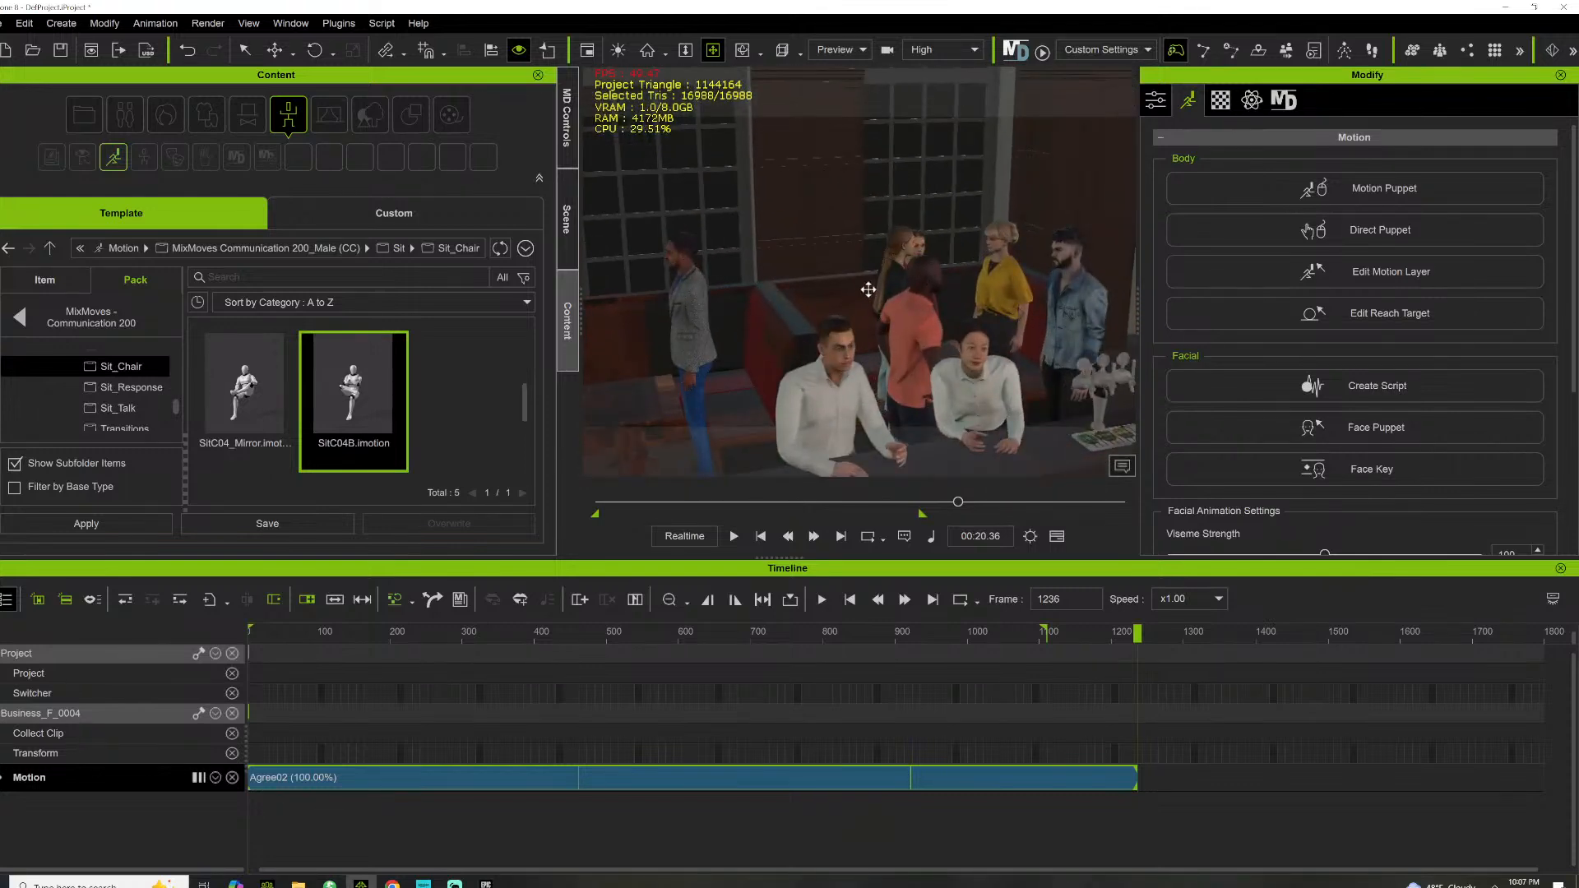
{"action": "left_click", "coordinate": [699, 303]}
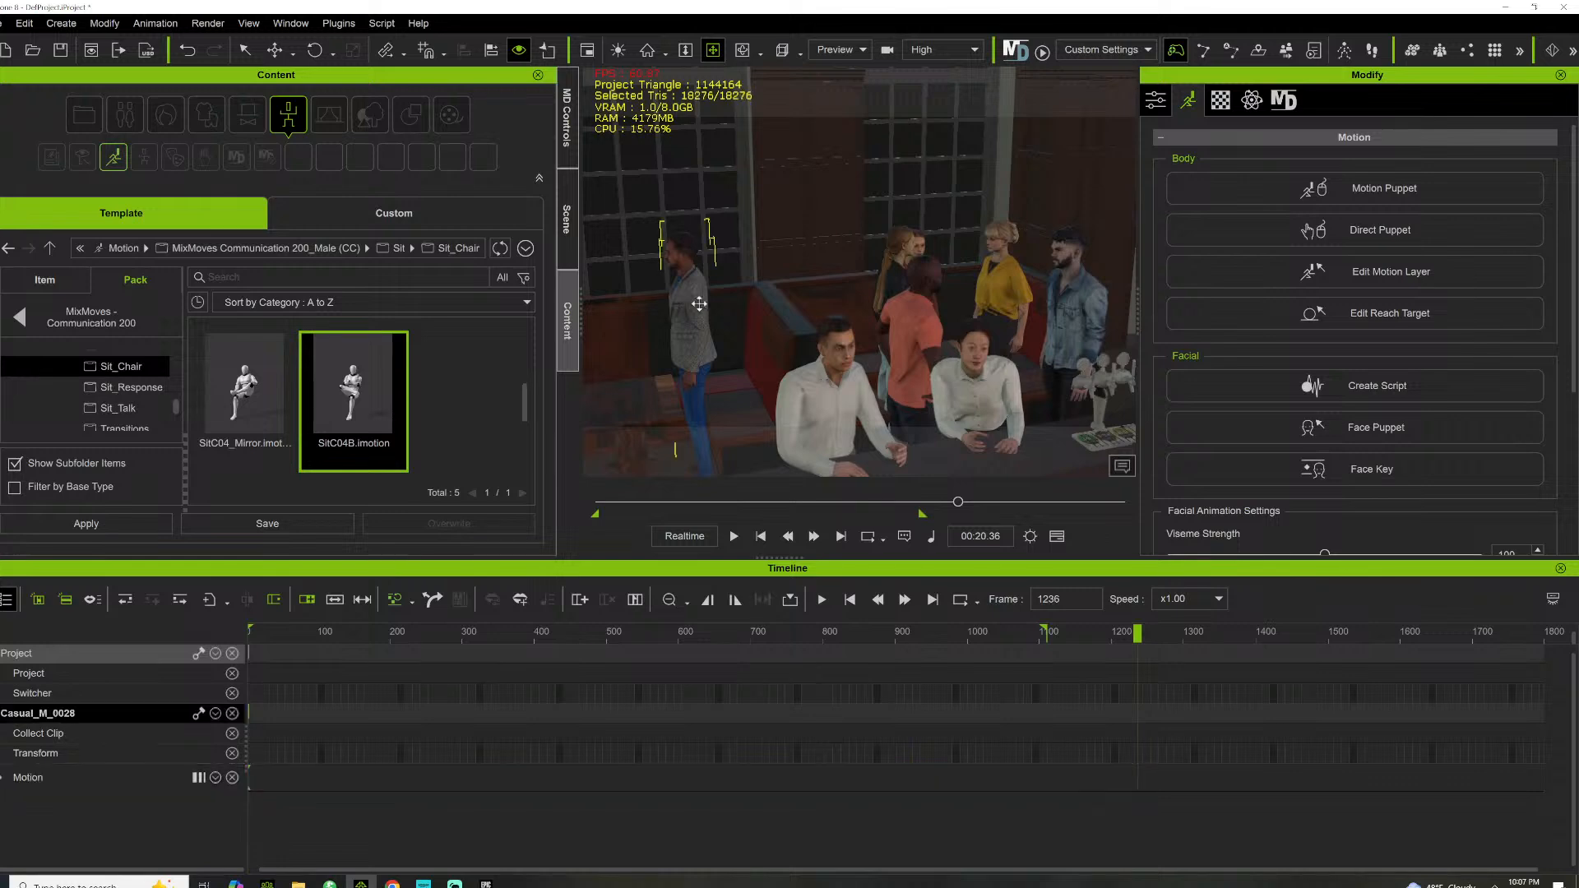
{"action": "left_click_drag", "start_coordinate": [1014, 268], "coordinate": [793, 290]}
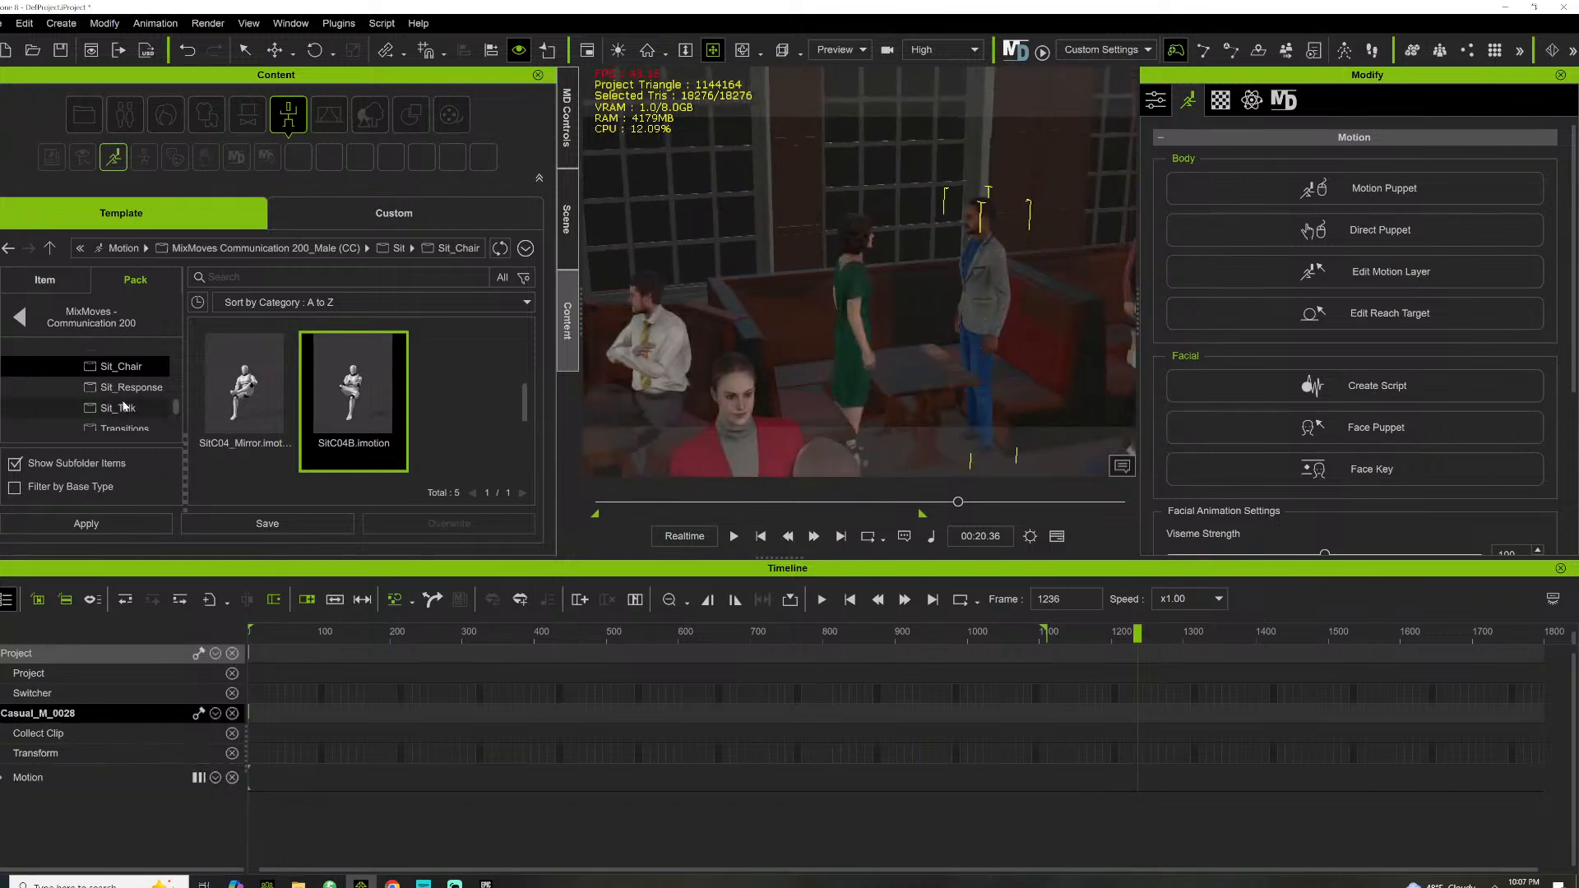
{"action": "left_click", "coordinate": [124, 407]}
{"action": "left_click_drag", "start_coordinate": [329, 379], "coordinate": [959, 322]}
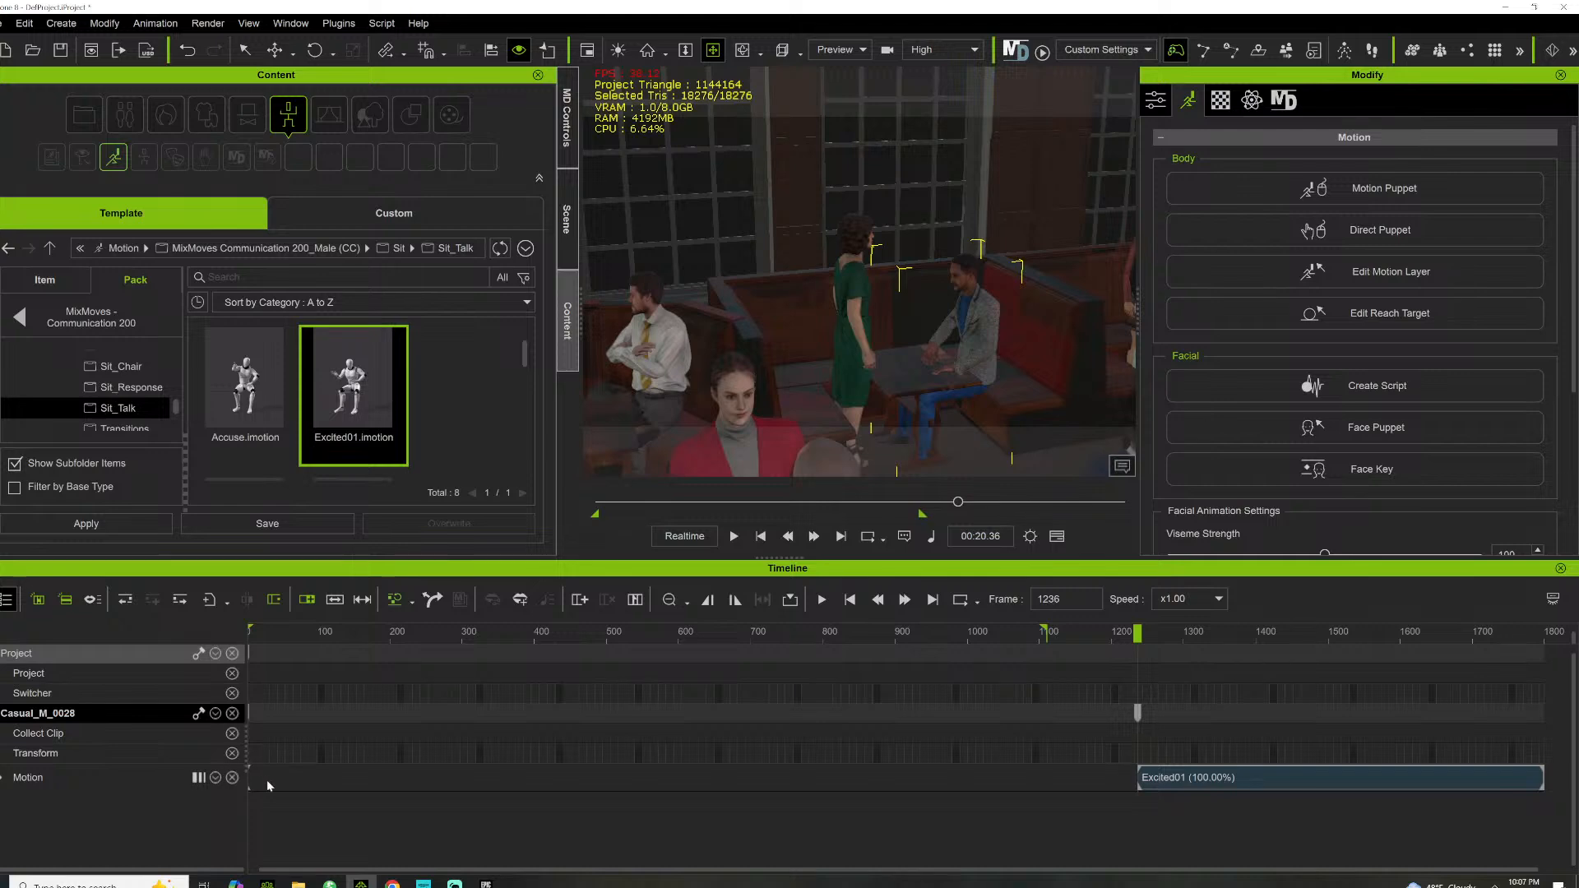
Move the Excited01 clip to the start of the timeline, extend it with a loop and slow it to 53.39% speed
{"action": "left_click_drag", "start_coordinate": [267, 780], "coordinate": [268, 781]}
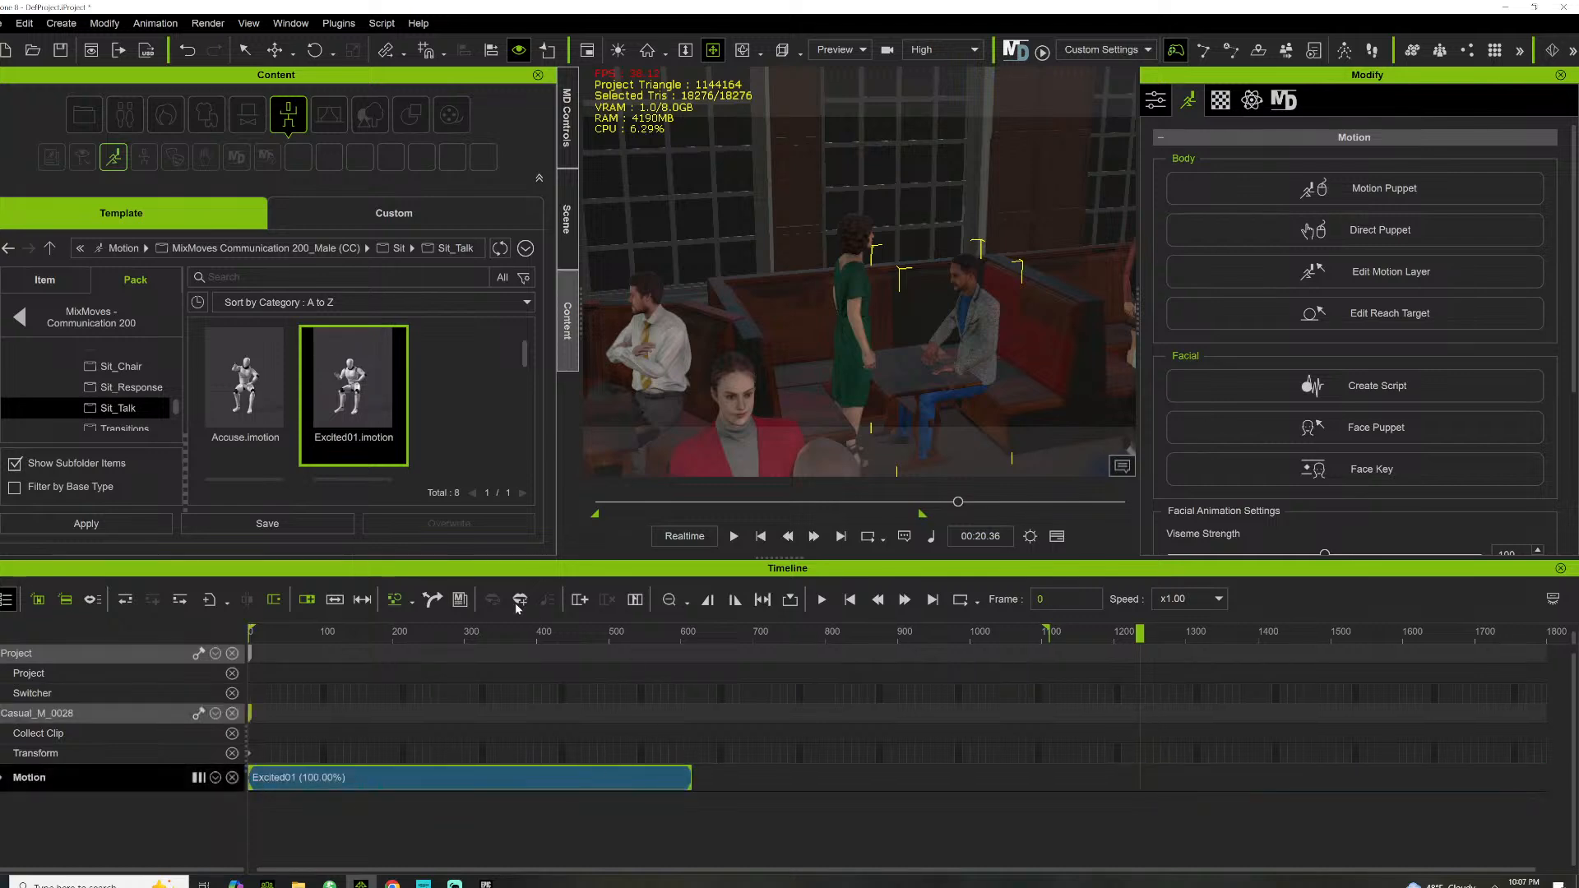
{"action": "left_click", "coordinate": [338, 608]}
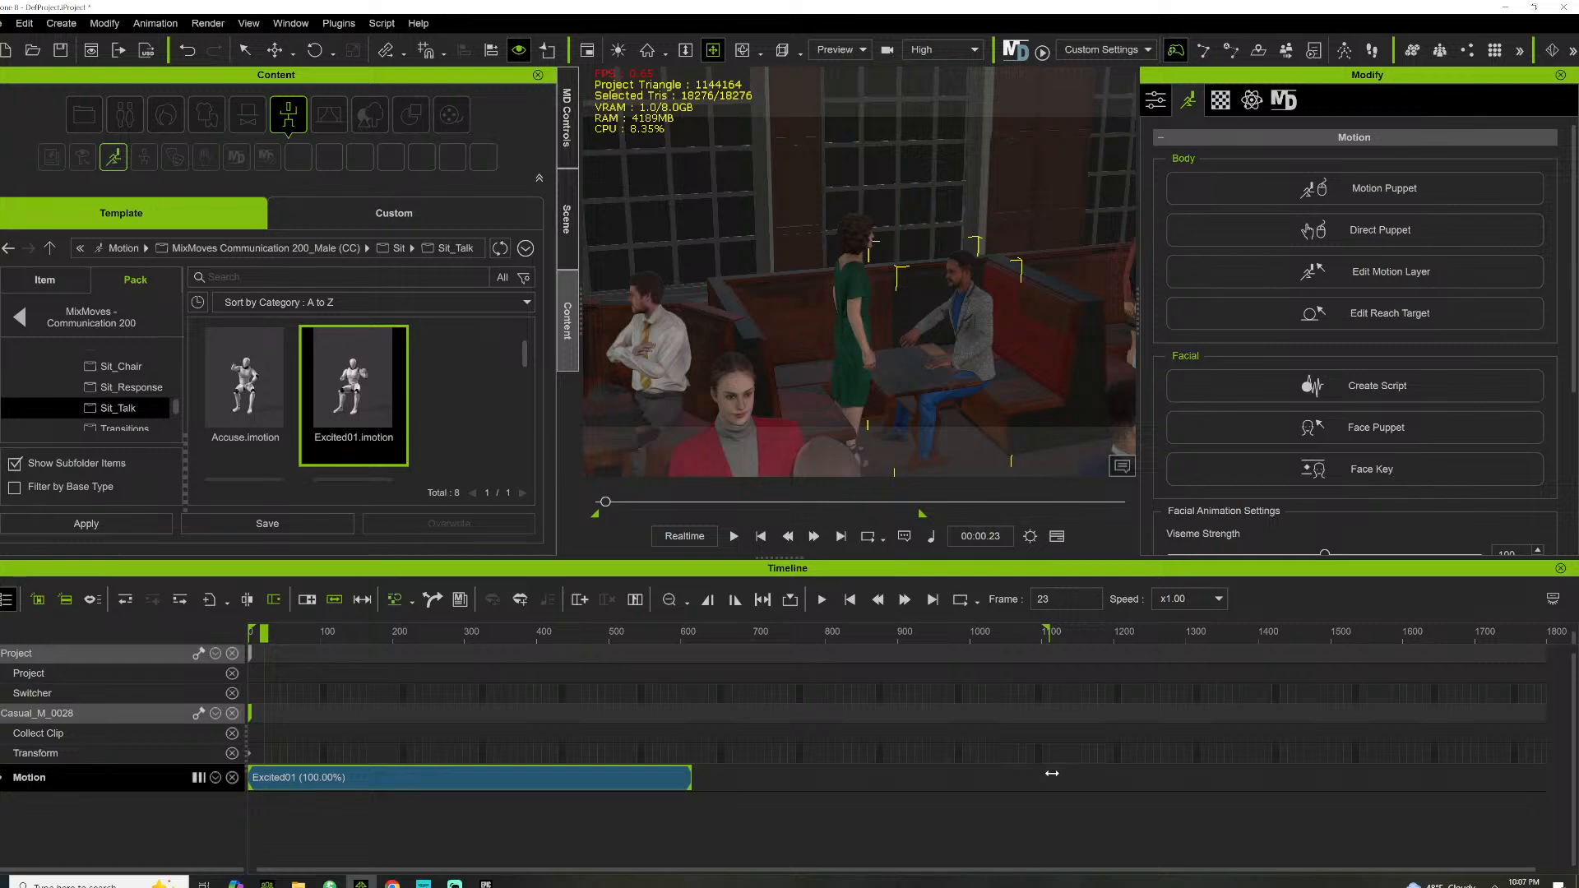
{"action": "left_click_drag", "start_coordinate": [1052, 773], "coordinate": [1054, 773]}
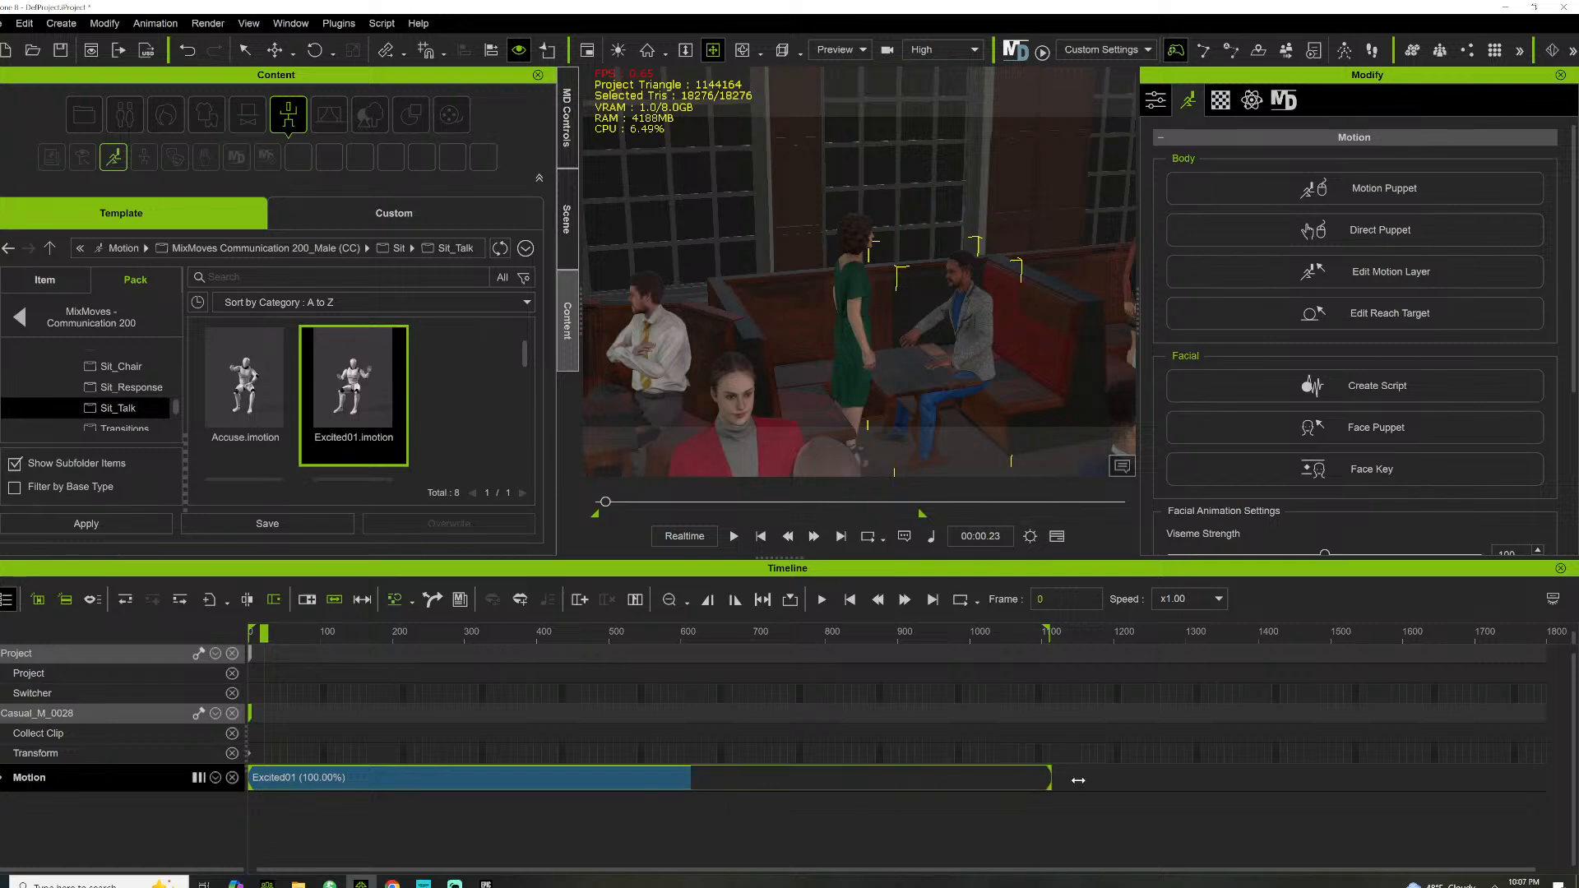
{"action": "left_click_drag", "start_coordinate": [1071, 779], "coordinate": [1073, 784]}
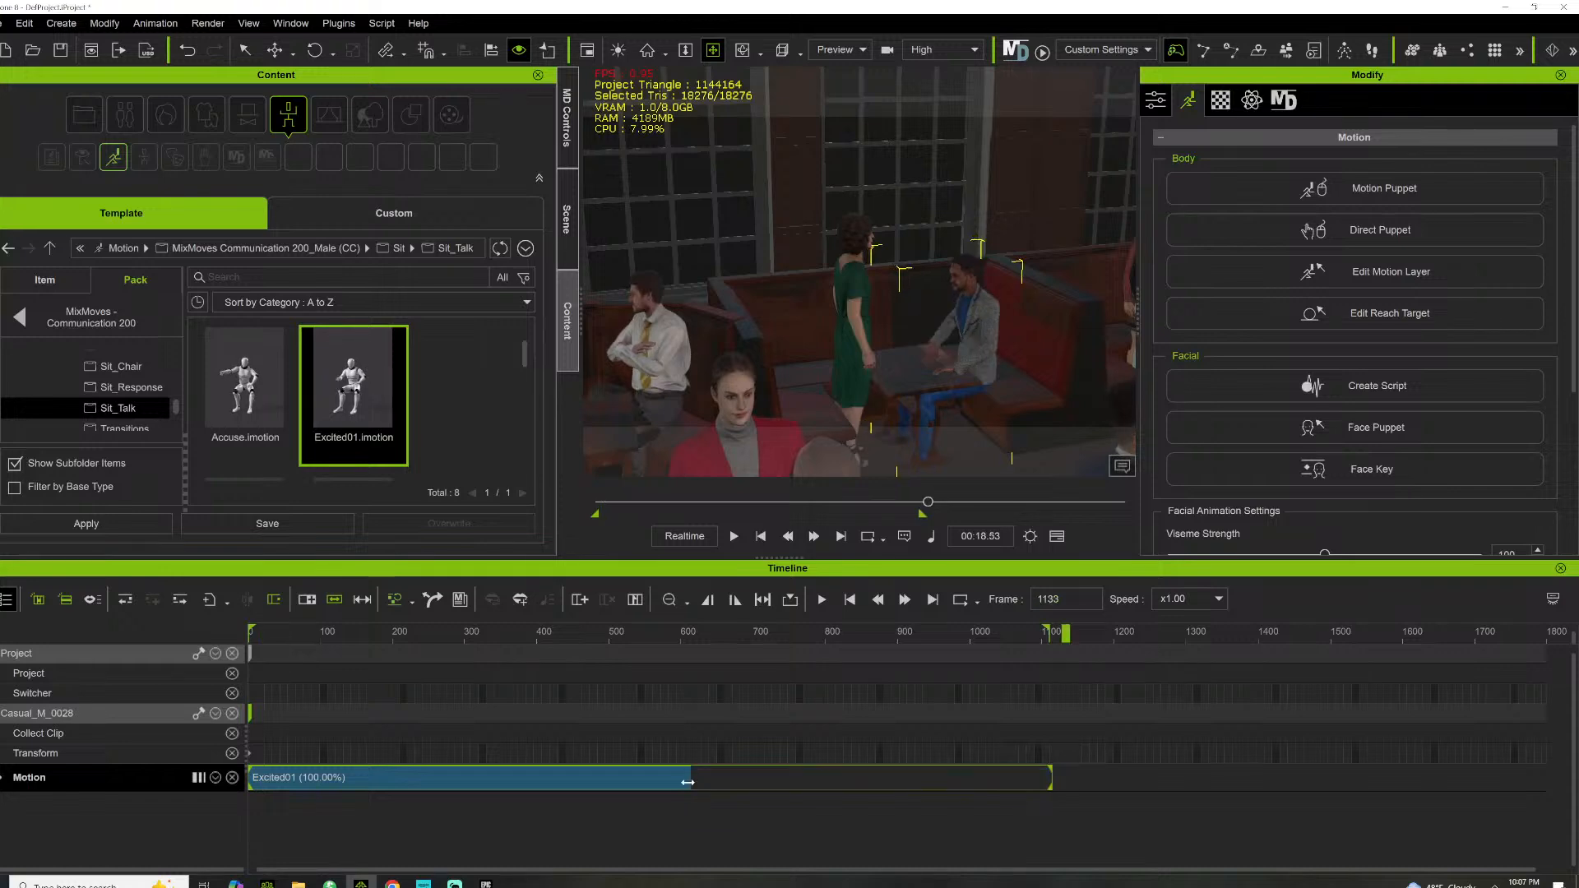
{"action": "left_click_drag", "start_coordinate": [688, 782], "coordinate": [1078, 780]}
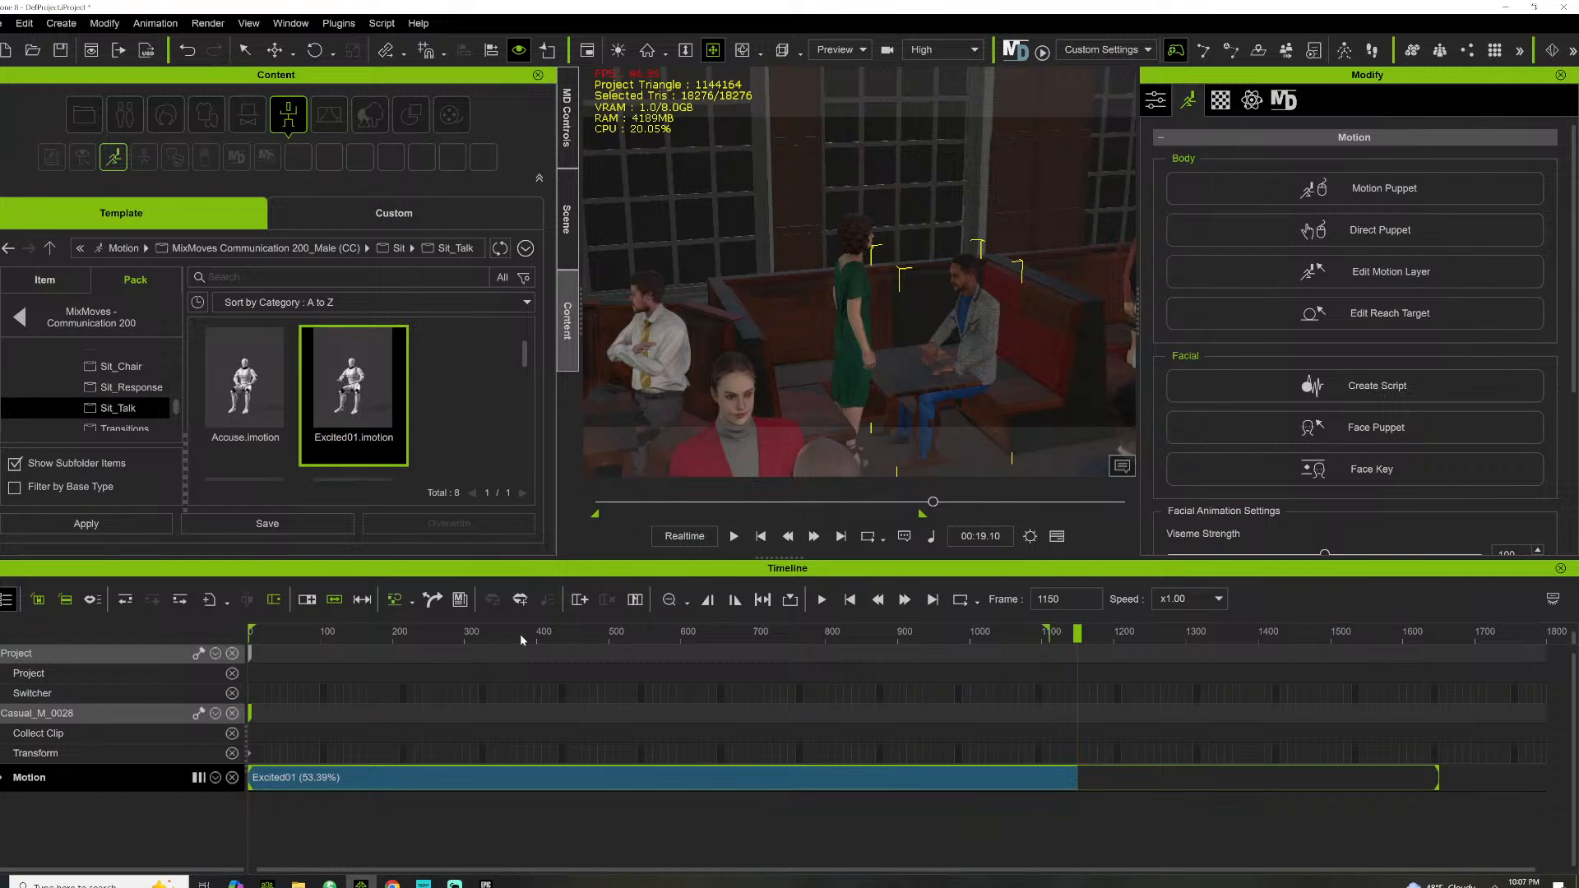
At the first frame, slide the man in the grey blazer back onto the booth bench, away from the woman in green
{"action": "left_click_drag", "start_coordinate": [464, 635], "coordinate": [251, 633]}
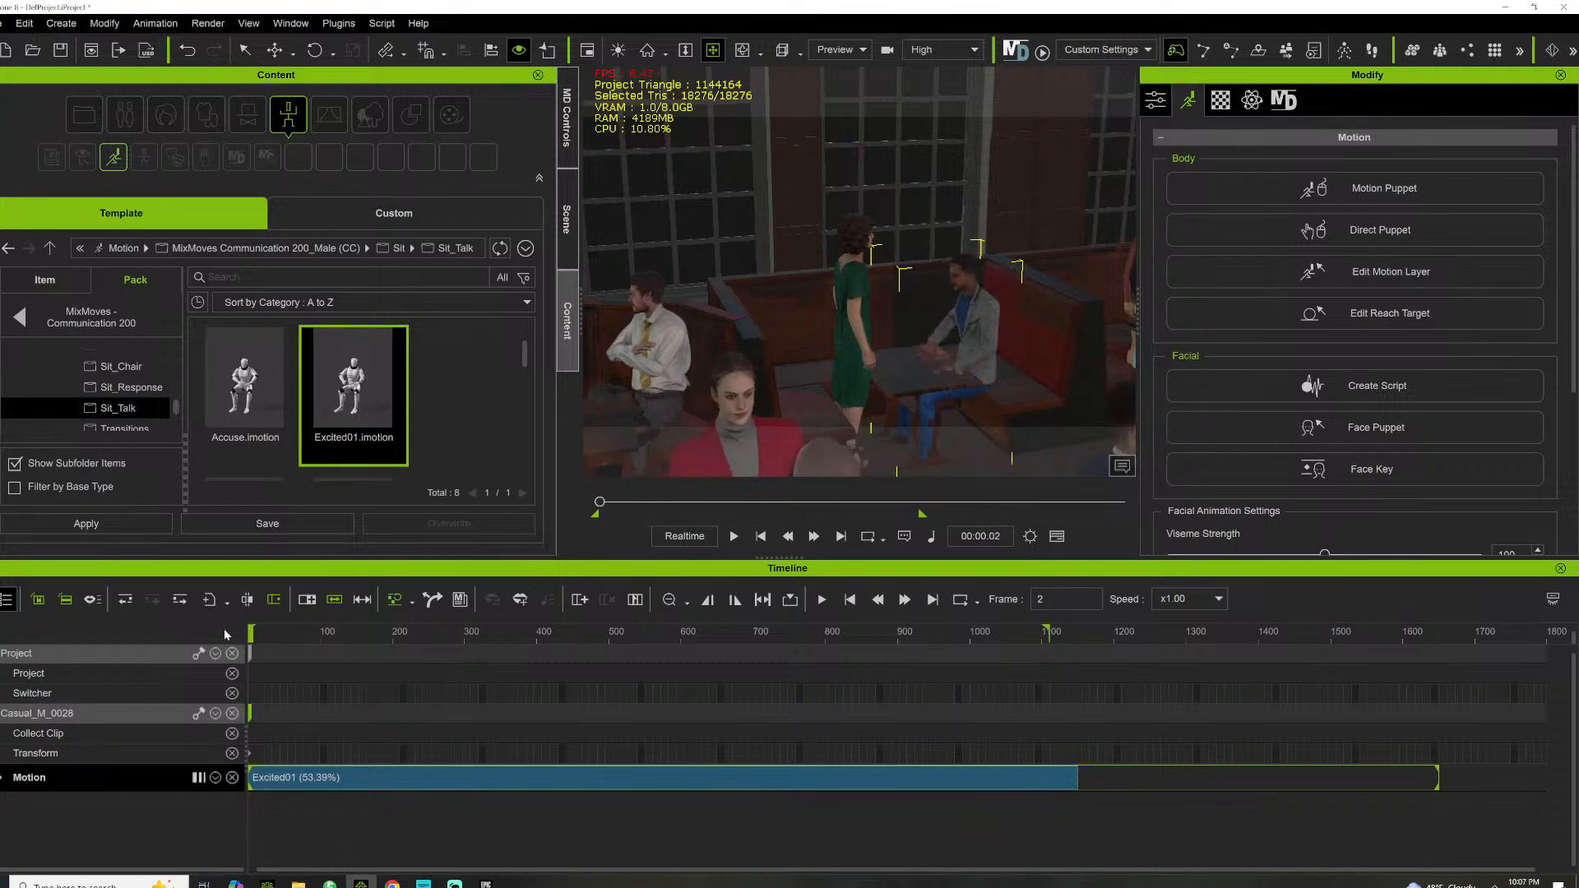
{"action": "key", "text": "w"}
{"action": "left_click_drag", "start_coordinate": [1020, 445], "coordinate": [1047, 442]}
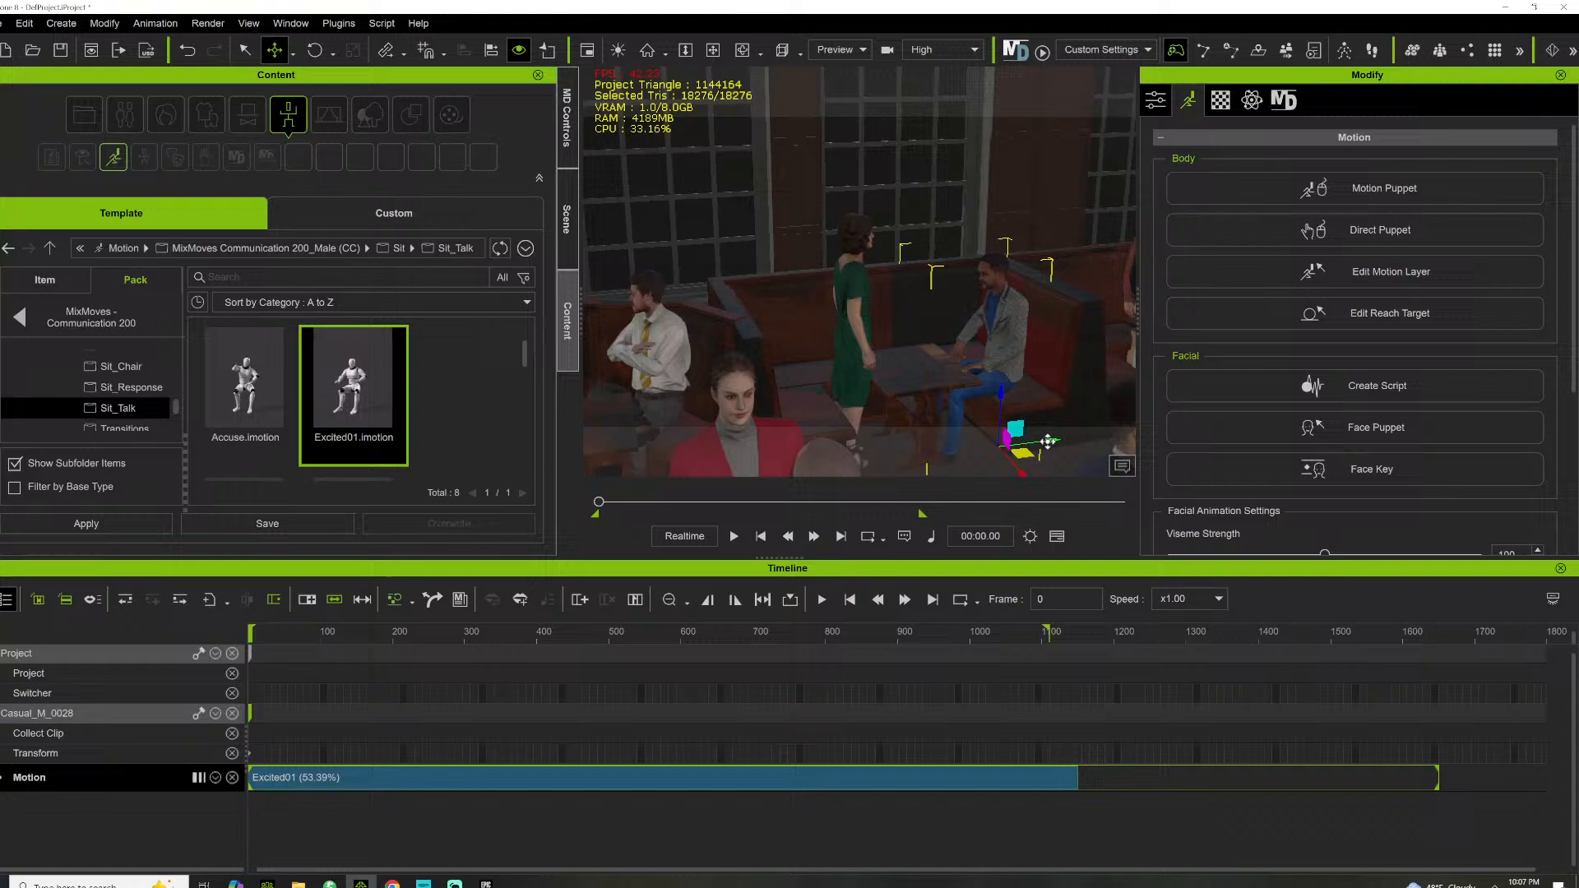
Apply the SitC04 motion from the female Sit_Chair folder of MixMoves Communication 200 to the woman in the green dress
{"action": "left_click", "coordinate": [850, 308]}
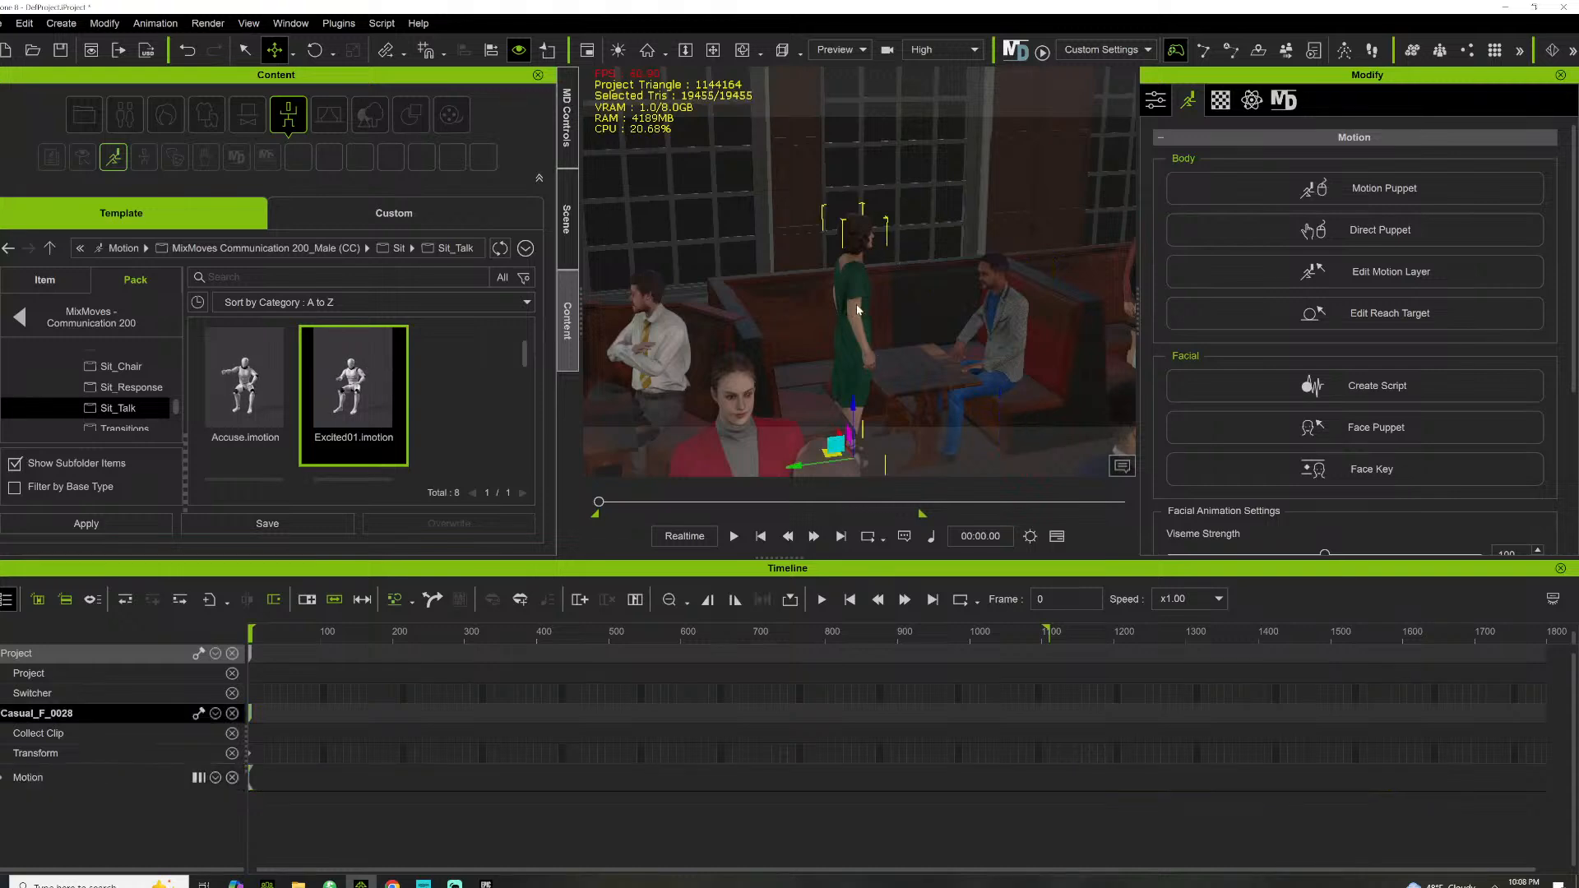
{"action": "left_click", "coordinate": [95, 322]}
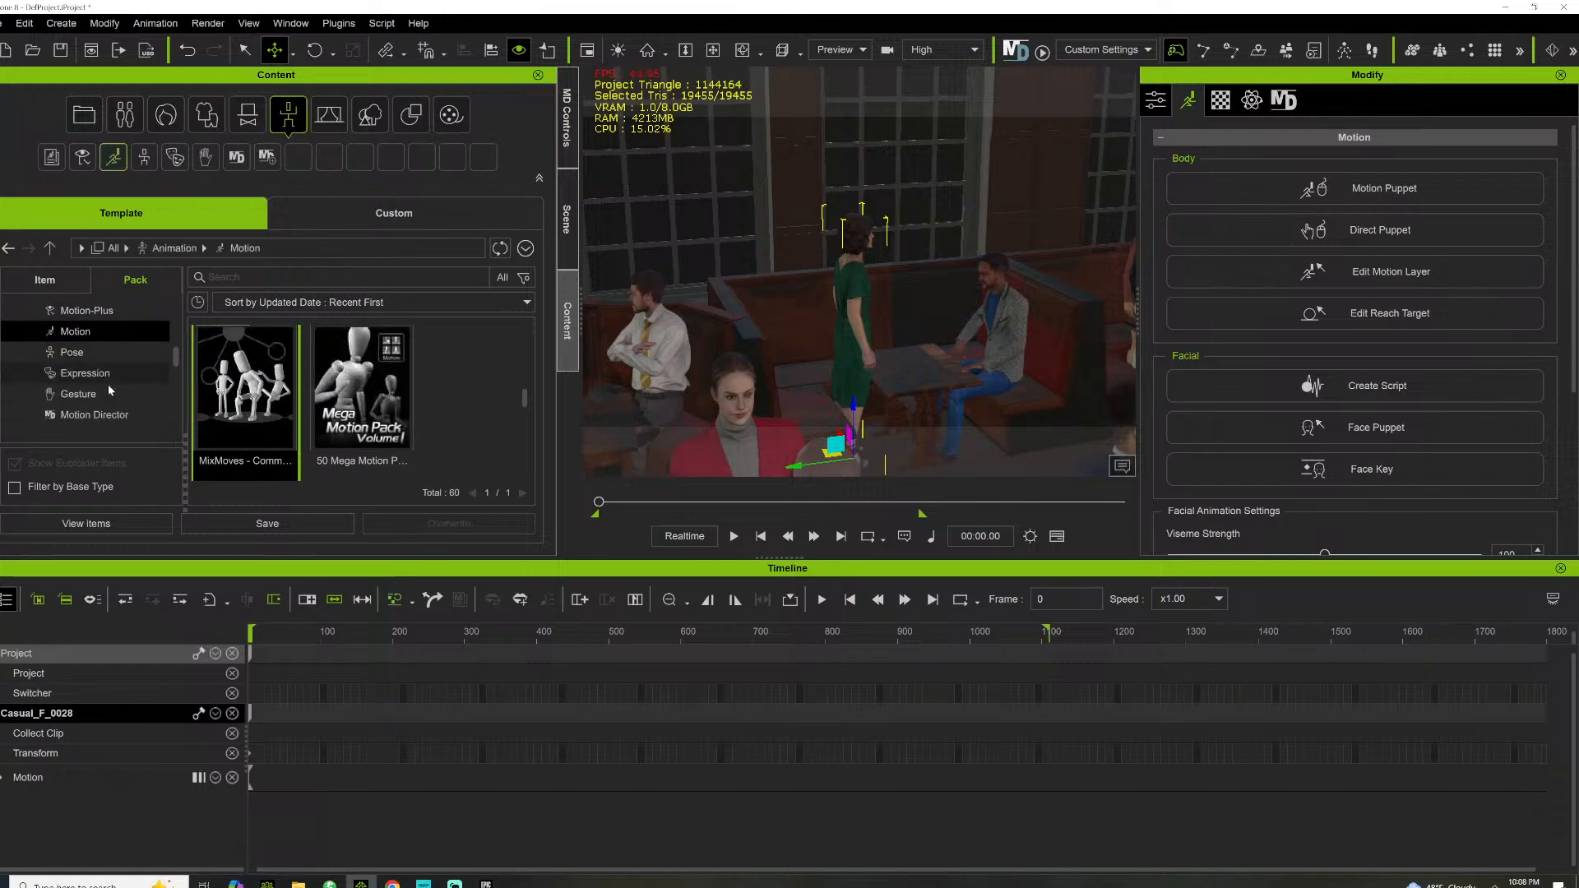
{"action": "scroll", "coordinate": [97, 411], "scroll_direction": "down", "scroll_amount": 1}
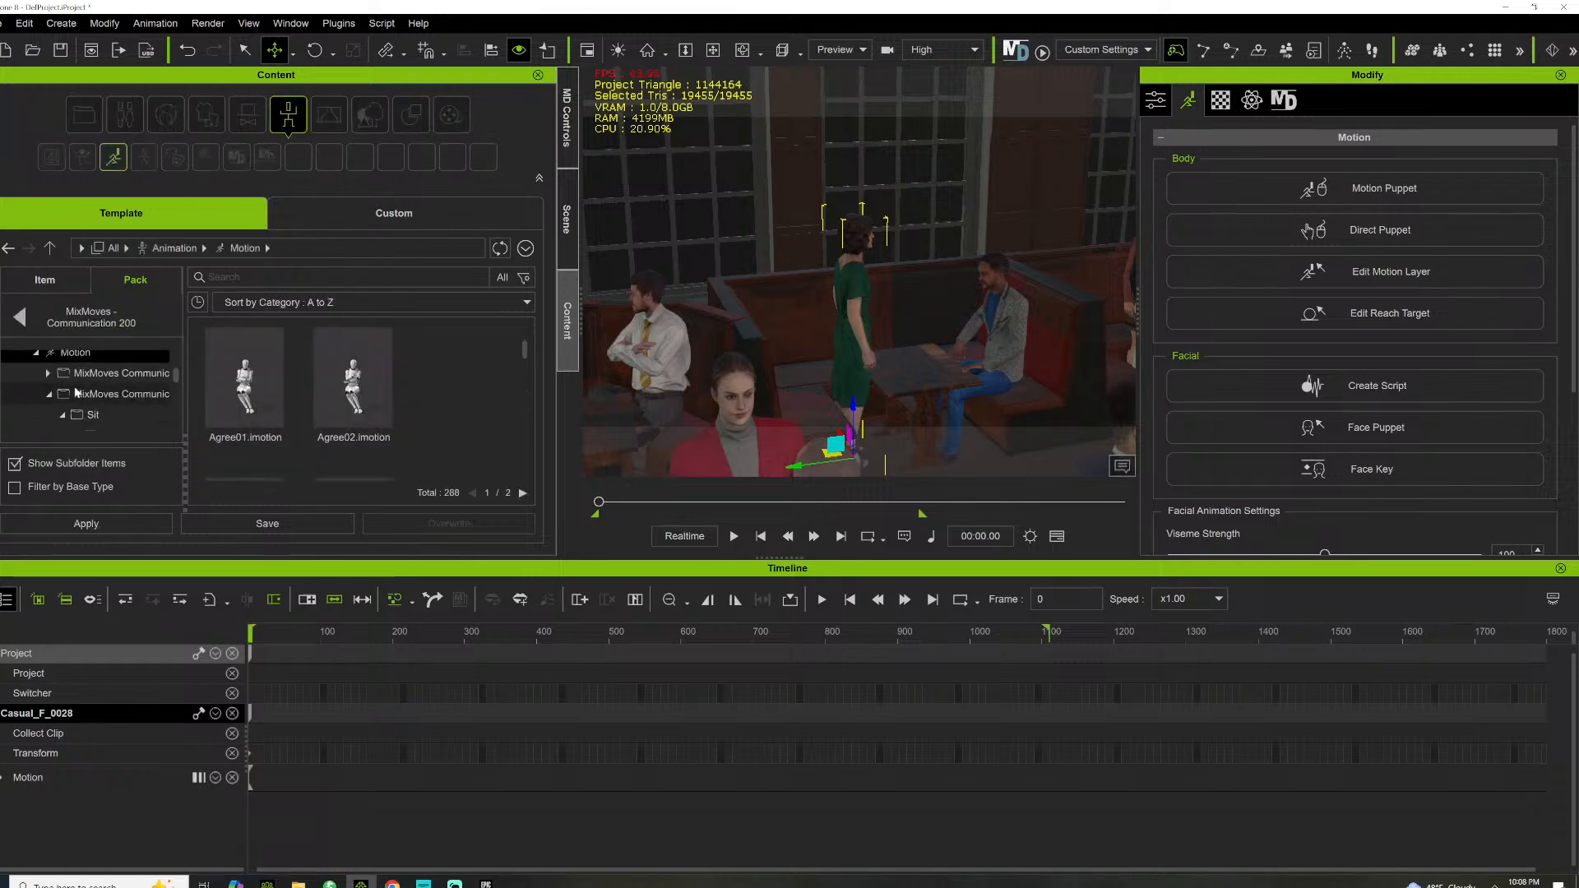
{"action": "left_click", "coordinate": [47, 374]}
{"action": "scroll", "coordinate": [102, 379], "scroll_direction": "down", "scroll_amount": 1}
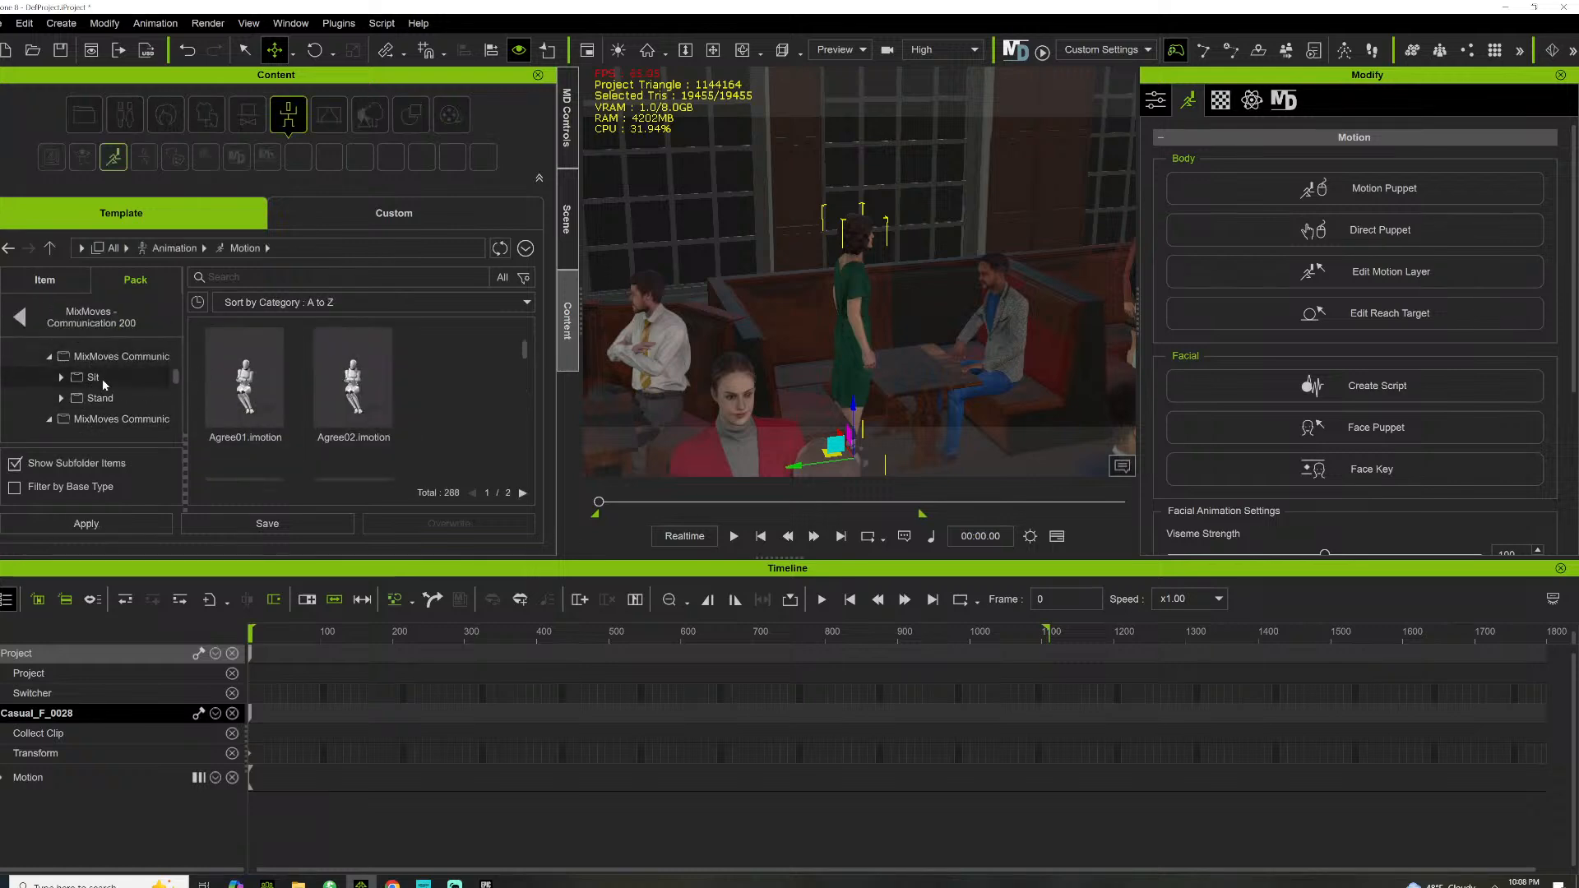
{"action": "scroll", "coordinate": [250, 405], "scroll_direction": "down", "scroll_amount": 1}
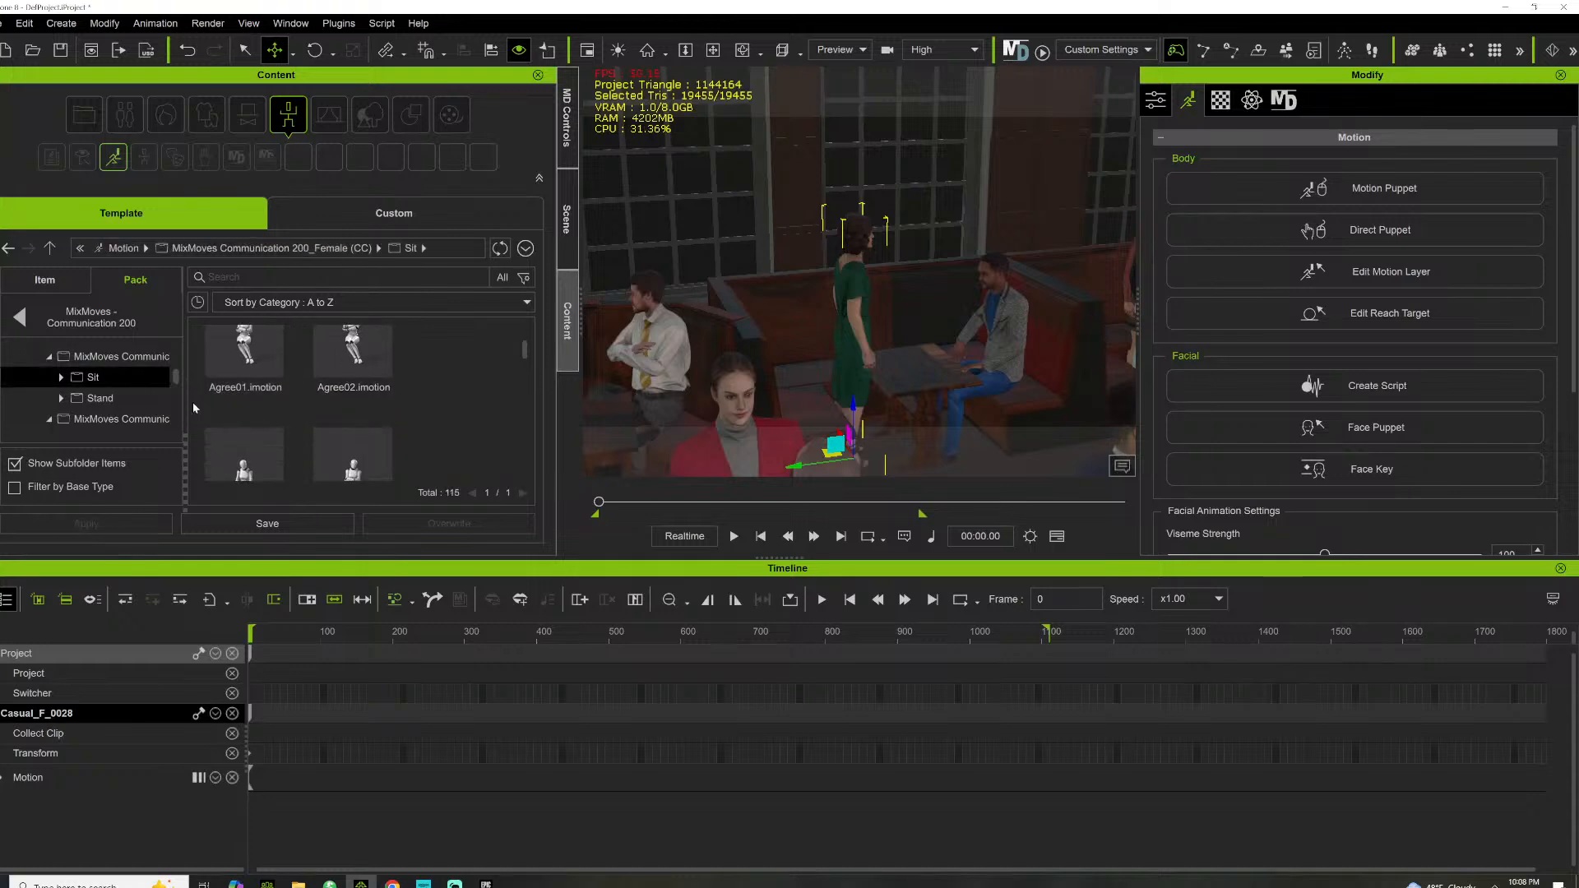
{"action": "scroll", "coordinate": [337, 403], "scroll_direction": "down", "scroll_amount": 1}
{"action": "left_click", "coordinate": [61, 378]}
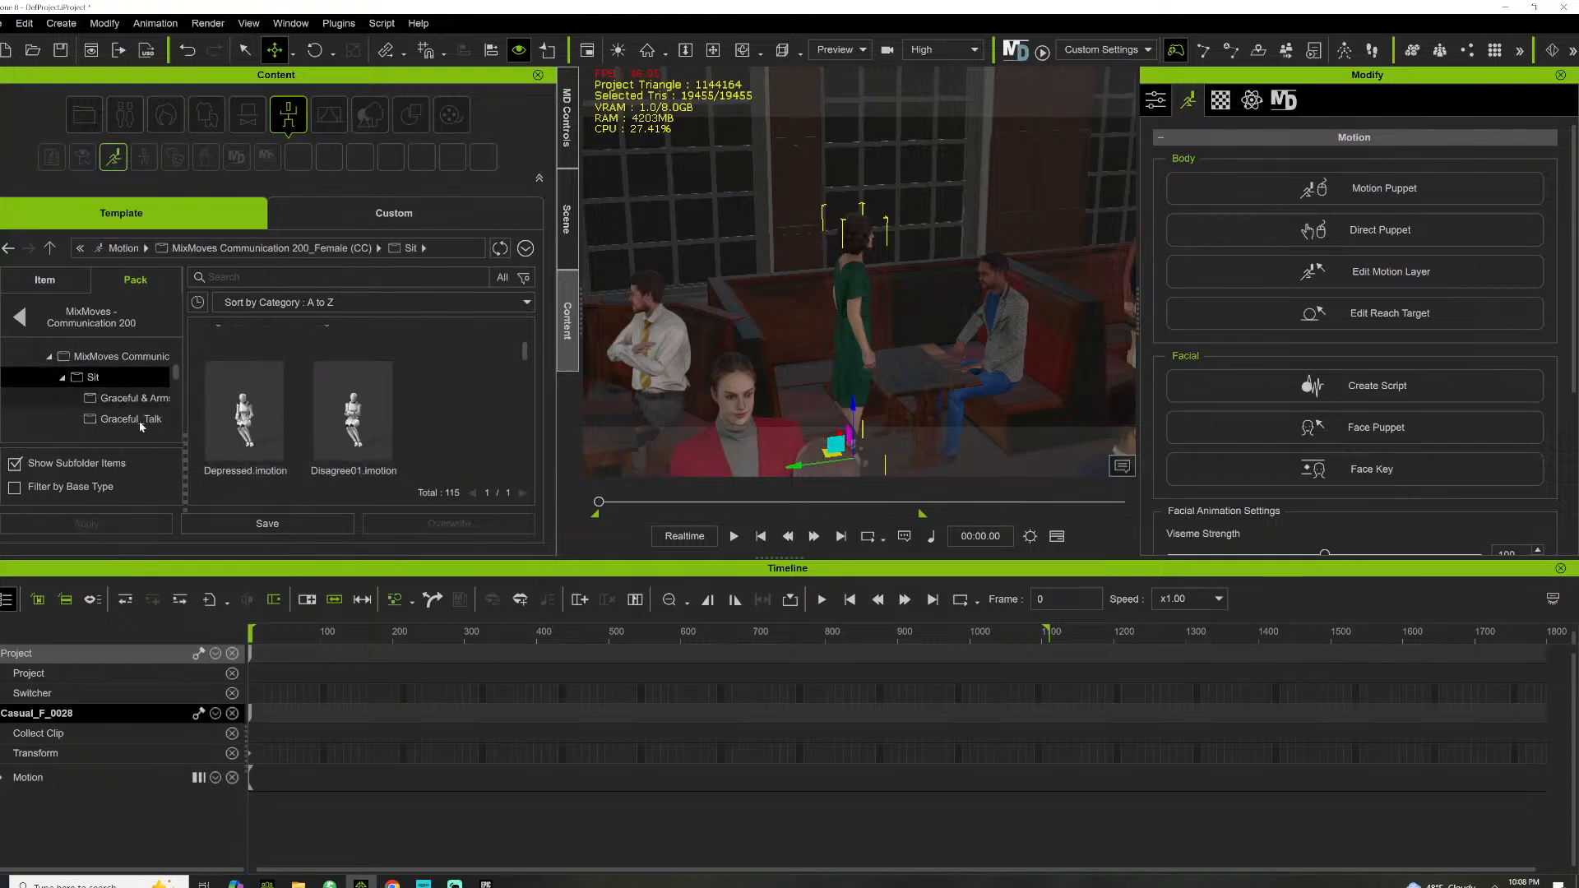
{"action": "scroll", "coordinate": [130, 419], "scroll_direction": "down", "scroll_amount": 2}
{"action": "left_click", "coordinate": [119, 390]}
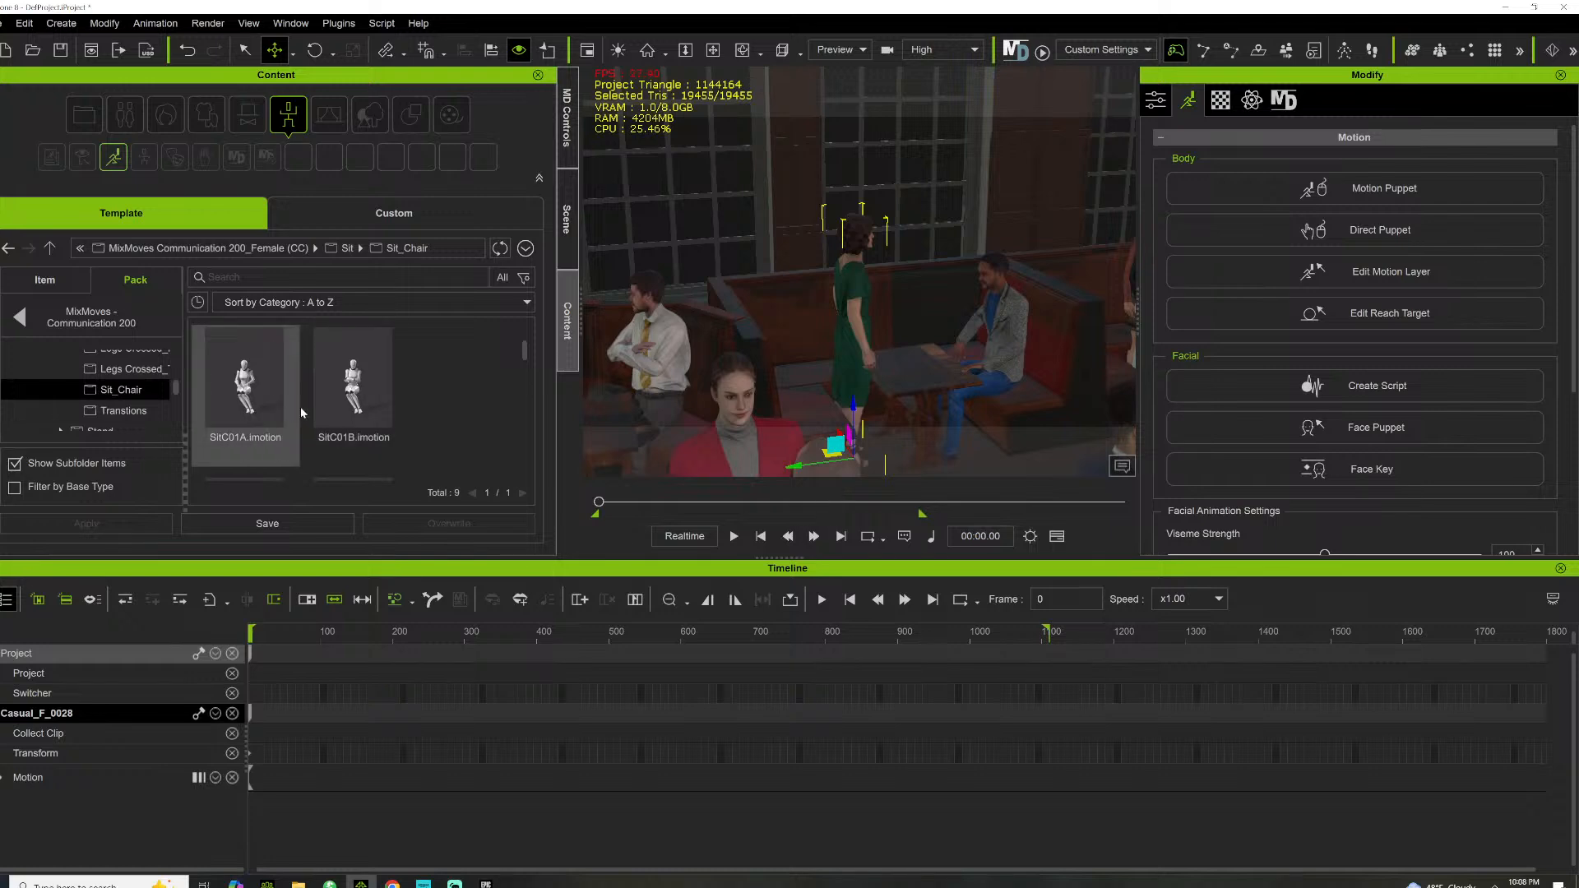
{"action": "left_click_drag", "start_coordinate": [348, 403], "coordinate": [851, 332]}
{"action": "scroll", "coordinate": [386, 424], "scroll_direction": "down", "scroll_amount": 2}
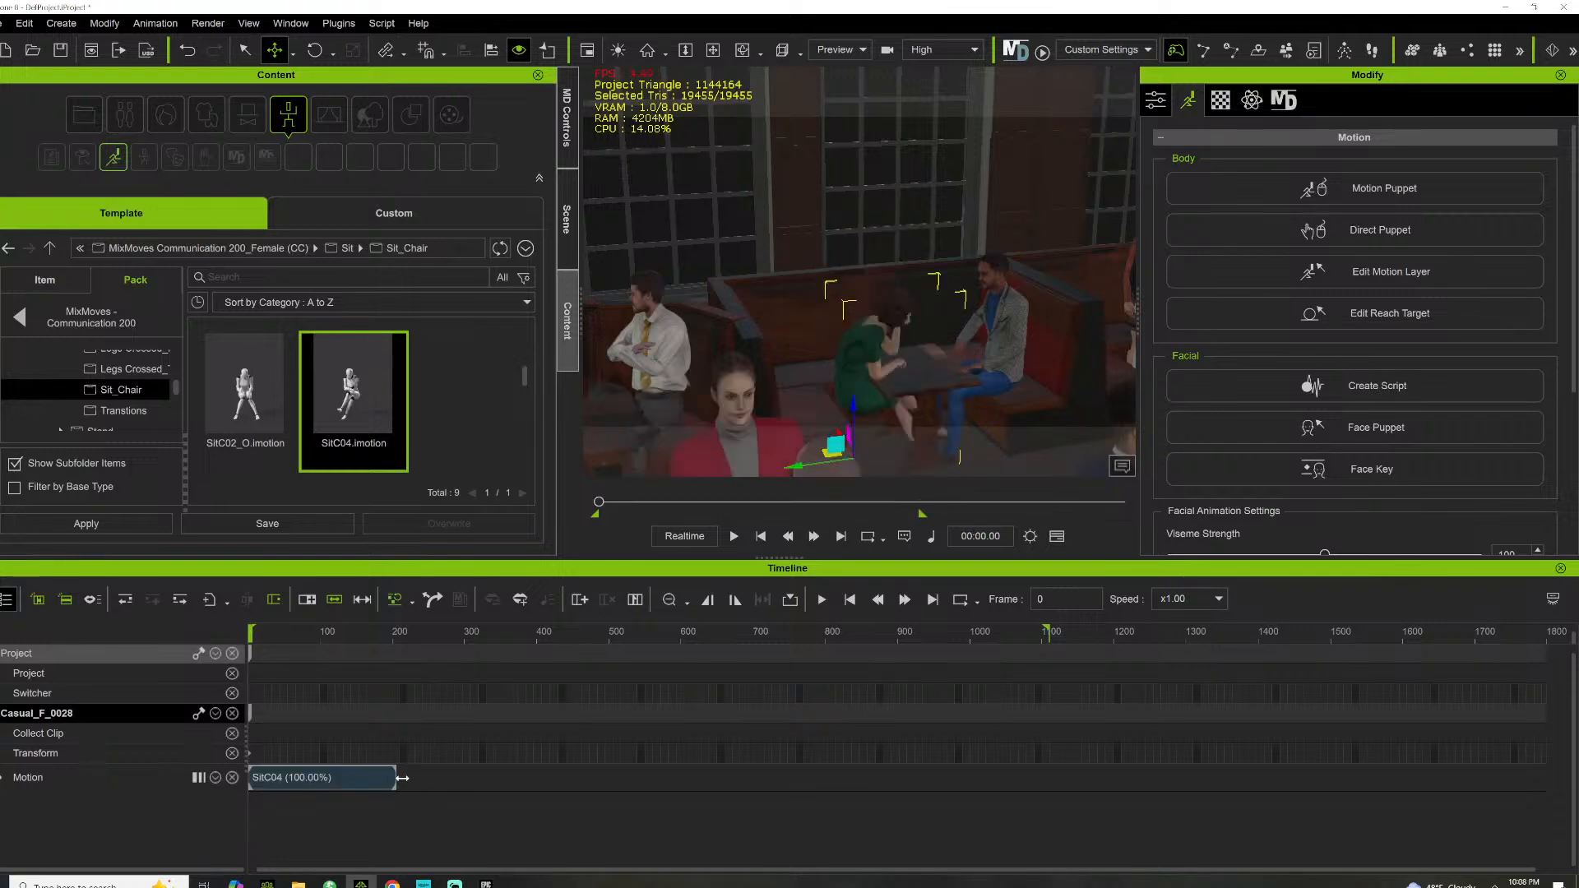
Stretch the SitC04 clip to about frame 1200 and shift the woman in the green dress away from the man opposite her
{"action": "left_click_drag", "start_coordinate": [402, 777], "coordinate": [407, 777]}
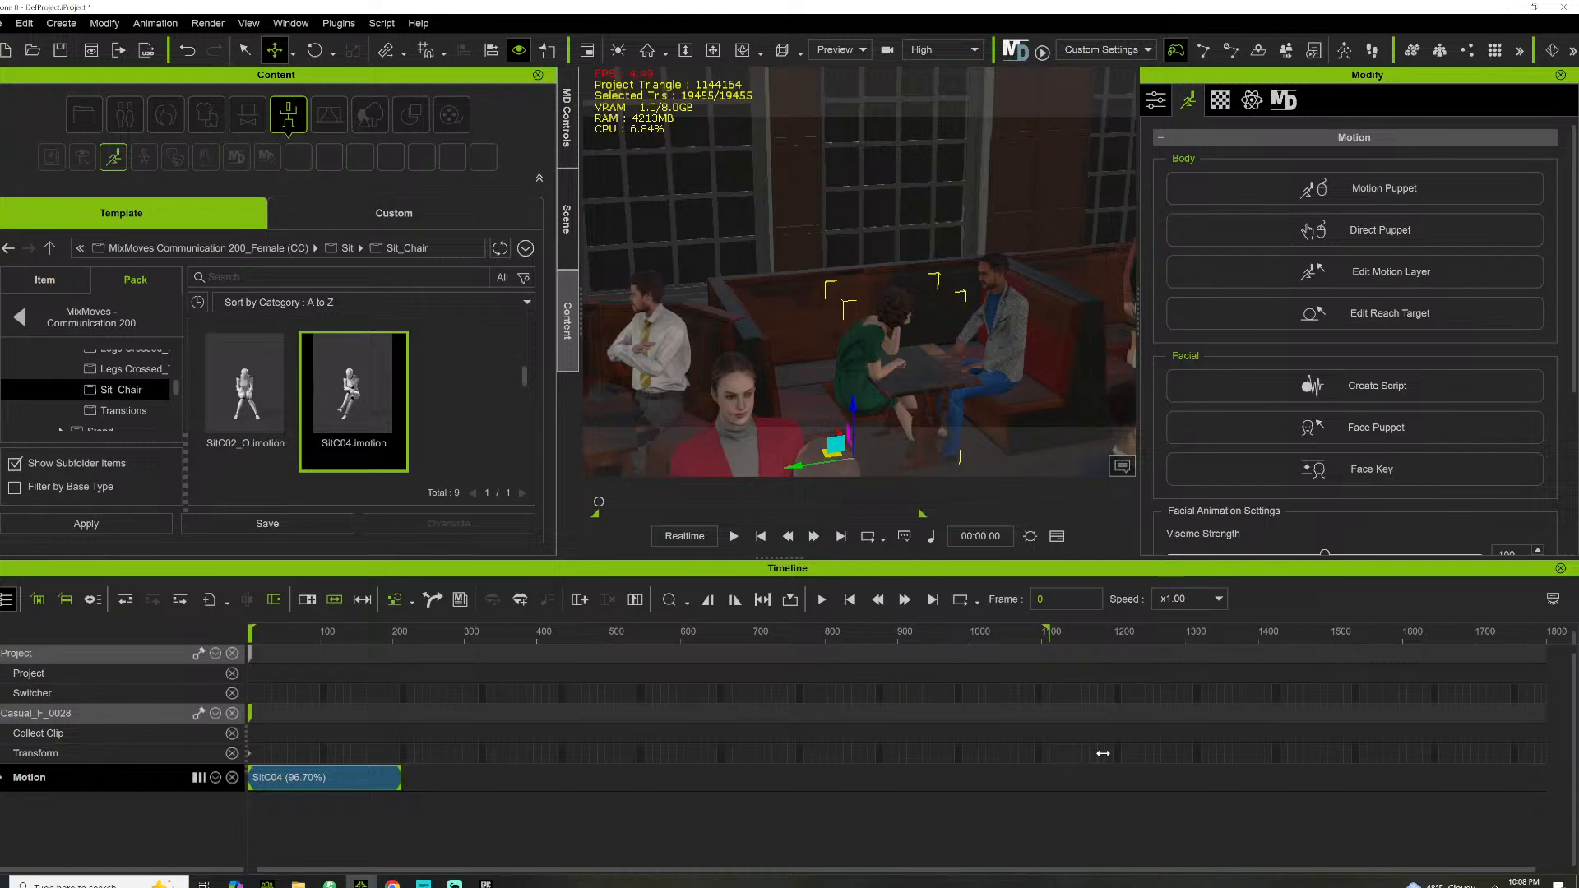
{"action": "left_click_drag", "start_coordinate": [1102, 754], "coordinate": [1111, 753]}
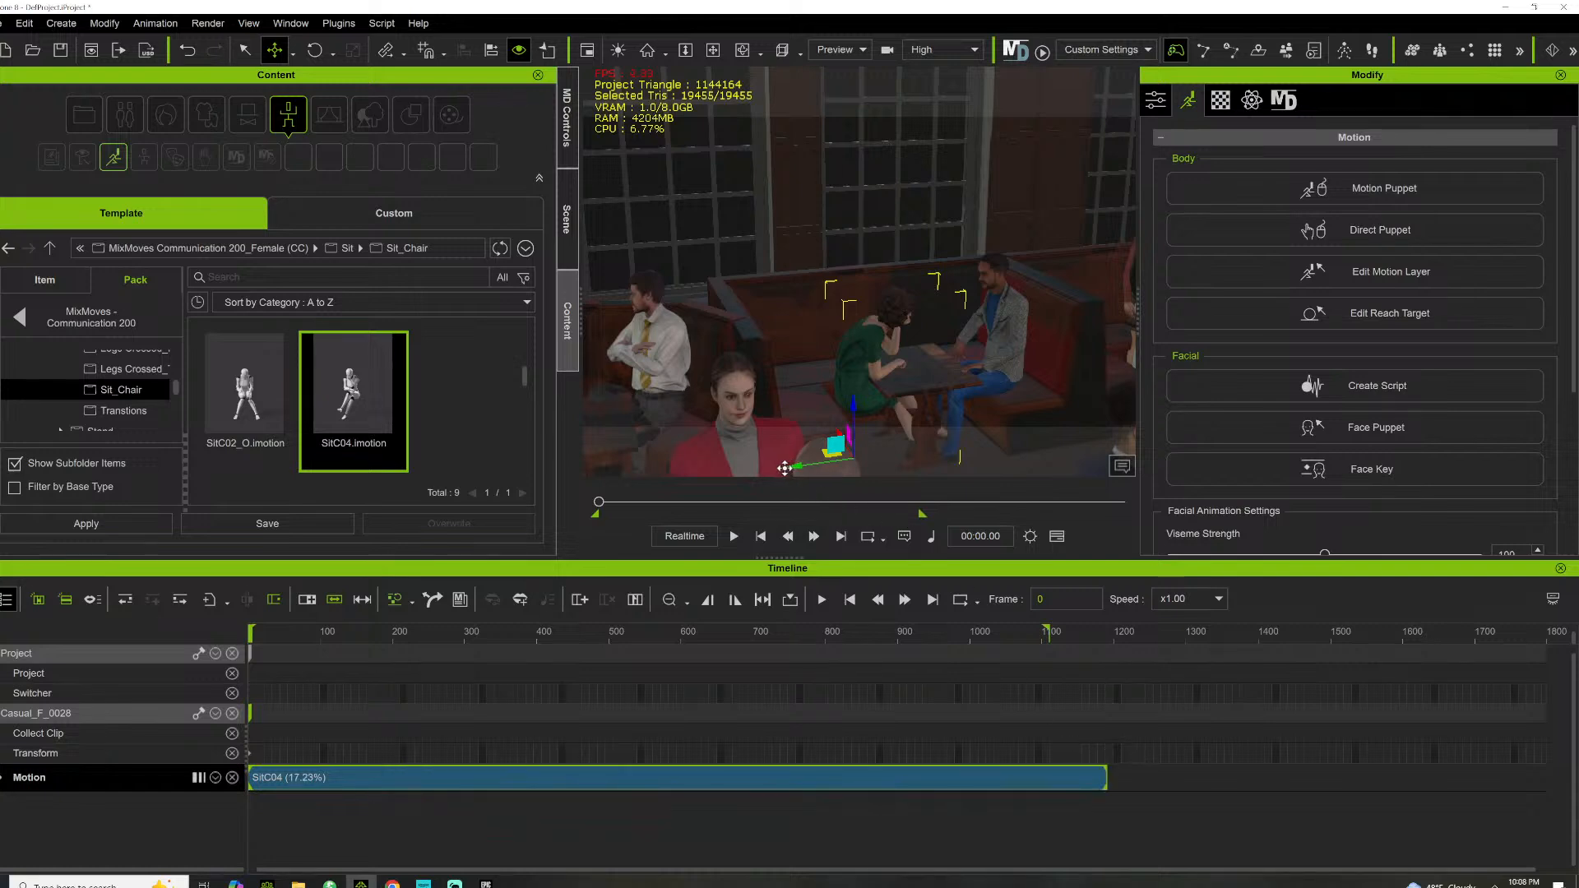
{"action": "left_click_drag", "start_coordinate": [785, 468], "coordinate": [771, 469]}
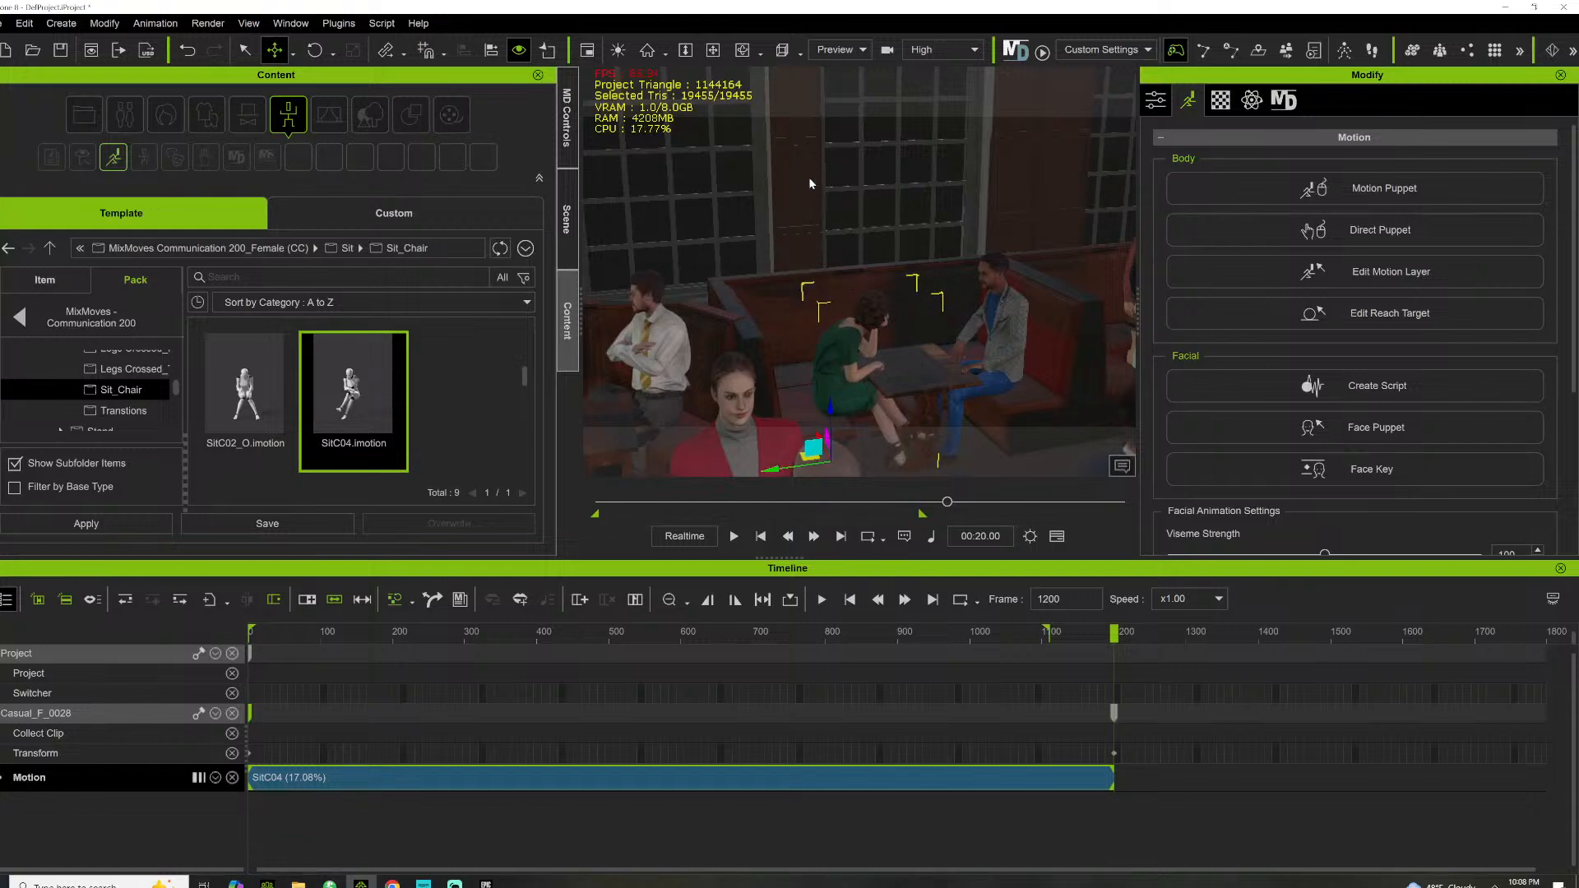
Play the animation and inspect the bar's background characters through the windows and doorway from outside the building
{"action": "left_click", "coordinate": [714, 54]}
{"action": "left_click_drag", "start_coordinate": [860, 223], "coordinate": [587, 245]}
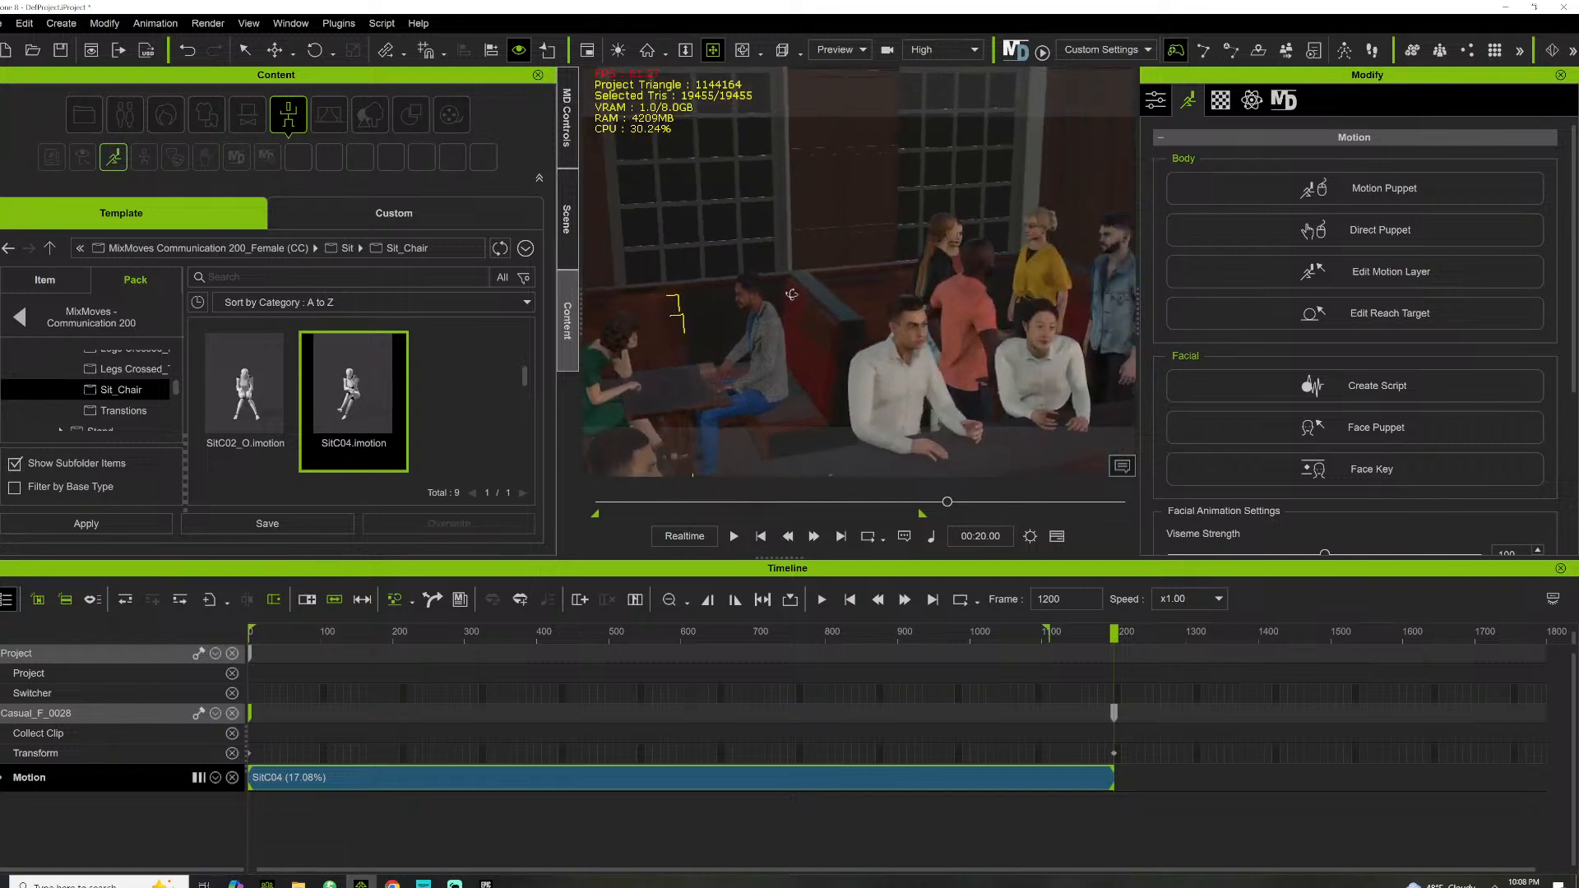
{"action": "right_click_drag", "start_coordinate": [658, 230], "coordinate": [1030, 199]}
{"action": "scroll", "coordinate": [856, 296], "scroll_direction": "down", "scroll_amount": 5}
{"action": "right_click_drag", "start_coordinate": [856, 296], "coordinate": [817, 321]}
{"action": "key", "text": "space"}
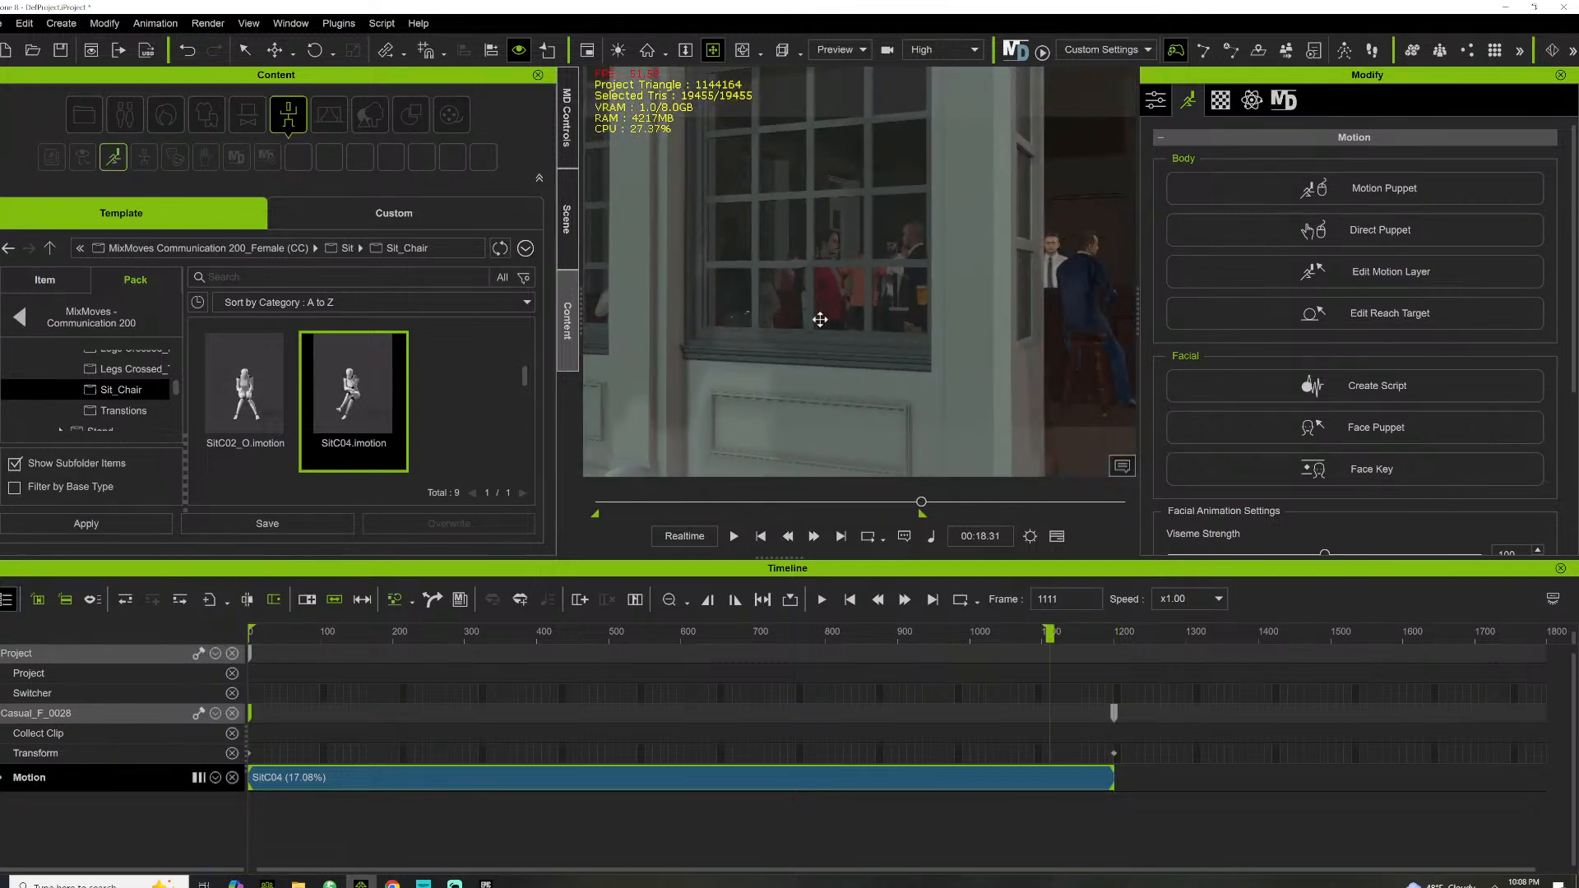
{"action": "left_click_drag", "start_coordinate": [820, 319], "coordinate": [757, 328]}
{"action": "key", "text": "space"}
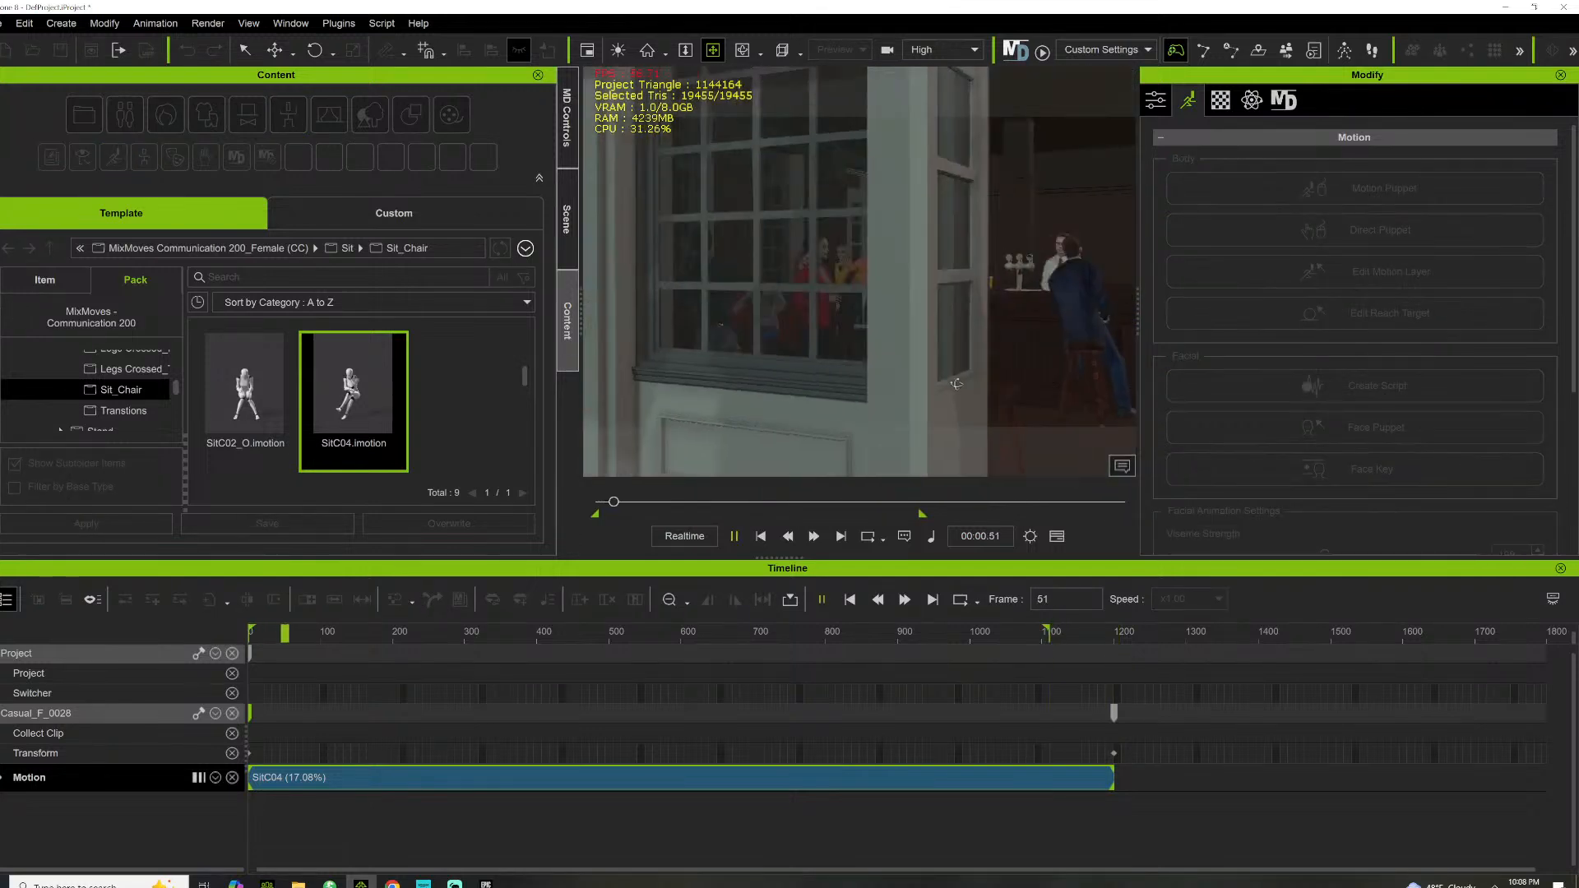
{"action": "right_click_drag", "start_coordinate": [880, 355], "coordinate": [860, 352]}
{"action": "left_click_drag", "start_coordinate": [860, 353], "coordinate": [806, 354]}
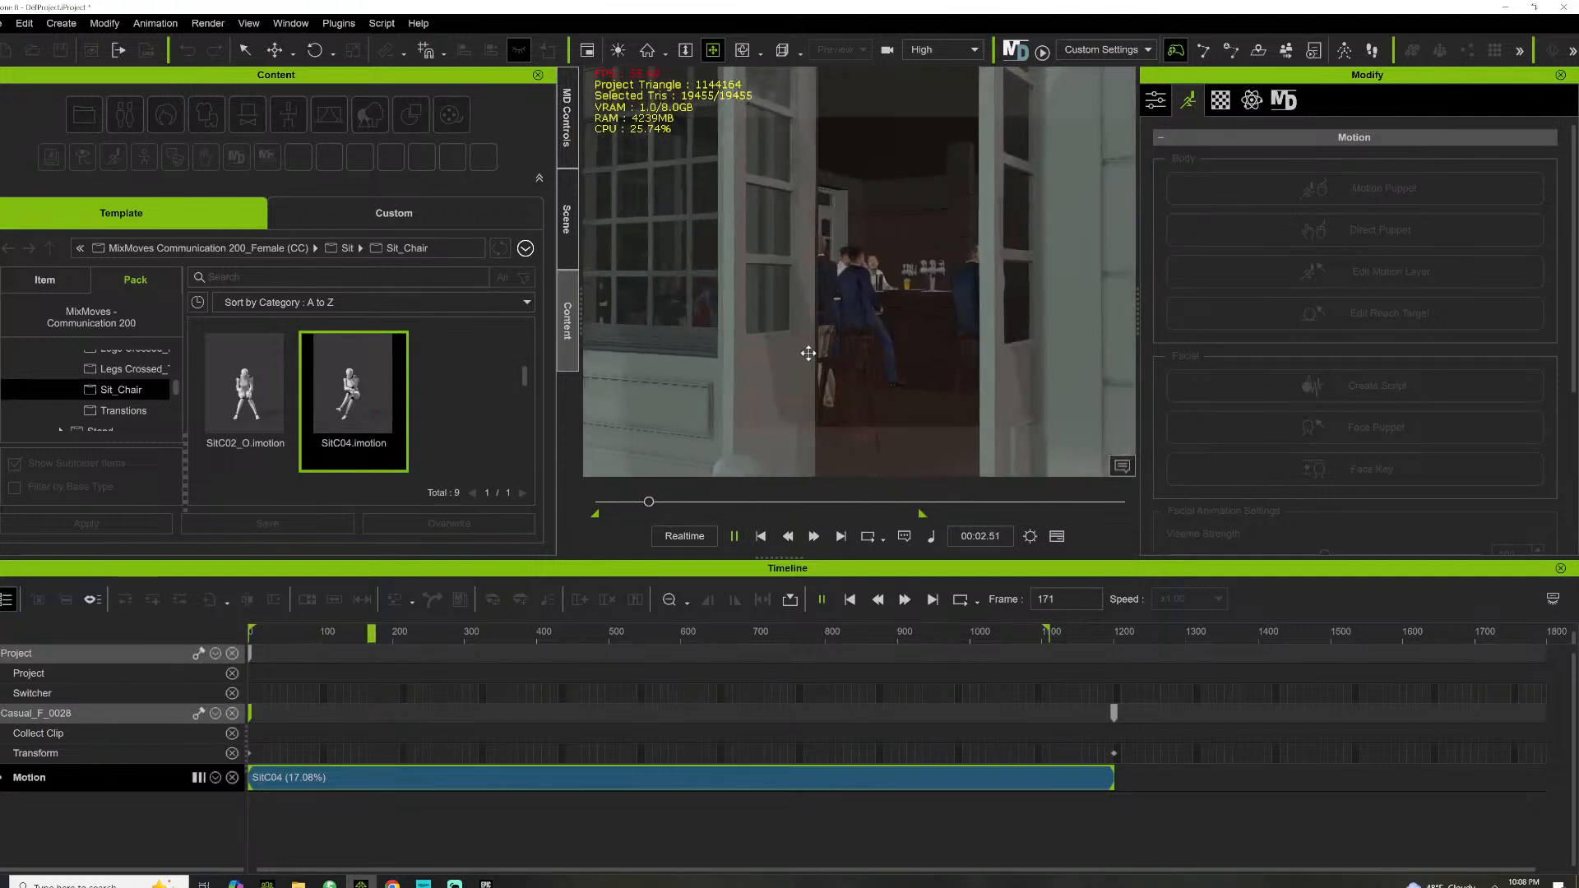
{"action": "right_click_drag", "start_coordinate": [807, 353], "coordinate": [830, 354]}
{"action": "left_click_drag", "start_coordinate": [831, 354], "coordinate": [897, 356]}
{"action": "scroll", "coordinate": [897, 356], "scroll_direction": "down", "scroll_amount": 2}
{"action": "right_click_drag", "start_coordinate": [896, 357], "coordinate": [867, 348]}
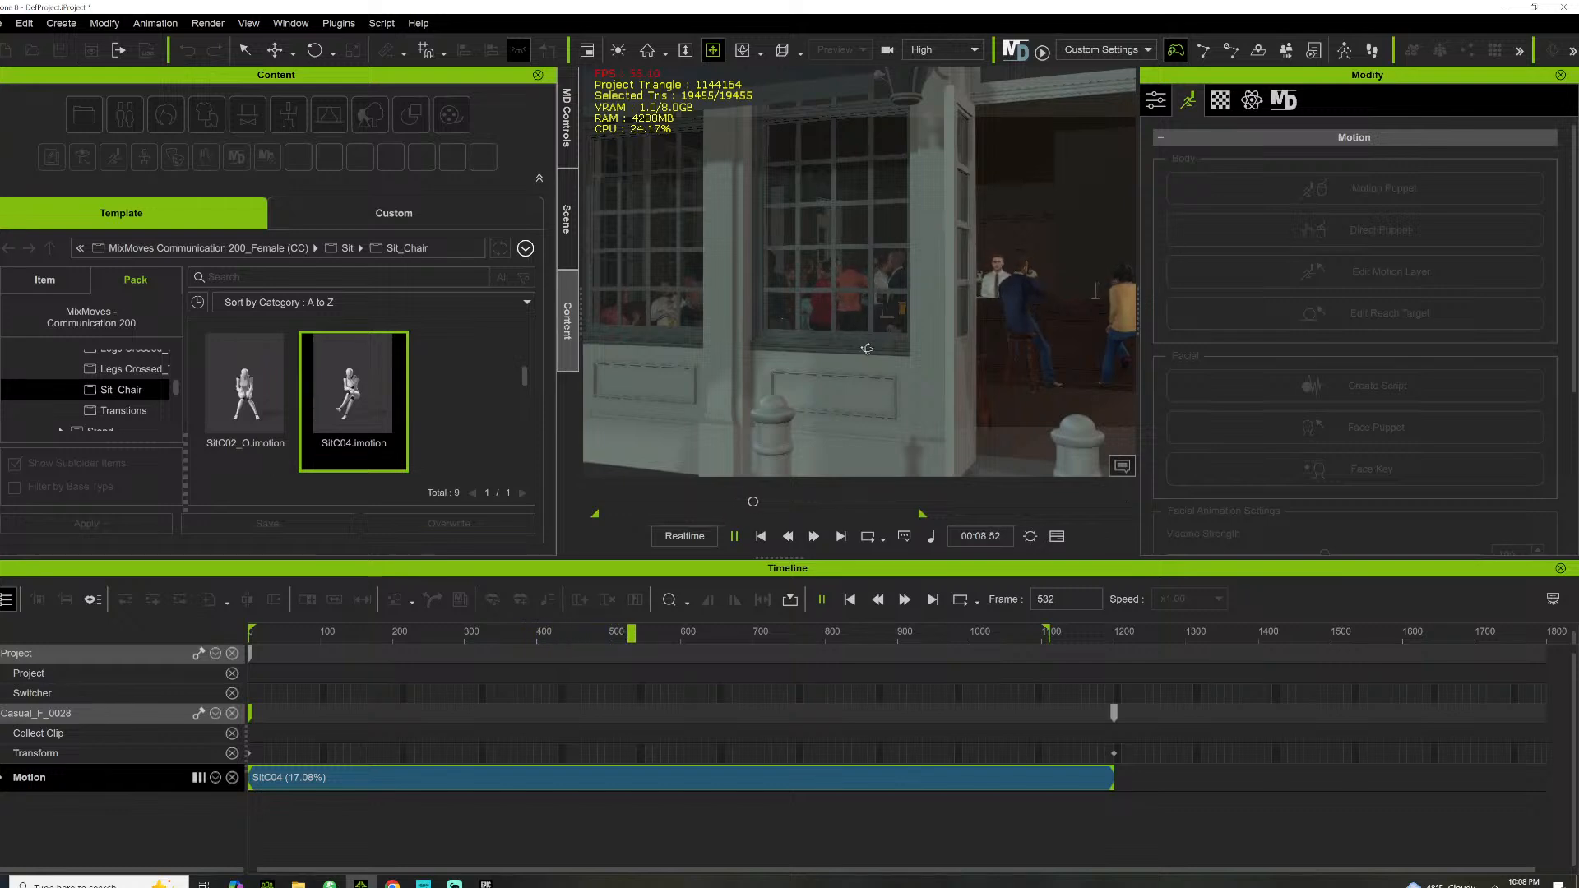
{"action": "mouse_move", "coordinate": [867, 348]}
{"action": "middle_mouse_down"}
{"action": "mouse_move", "coordinate": [801, 350]}
{"action": "mouse_move", "coordinate": [882, 356]}
{"action": "middle_mouse_up"}
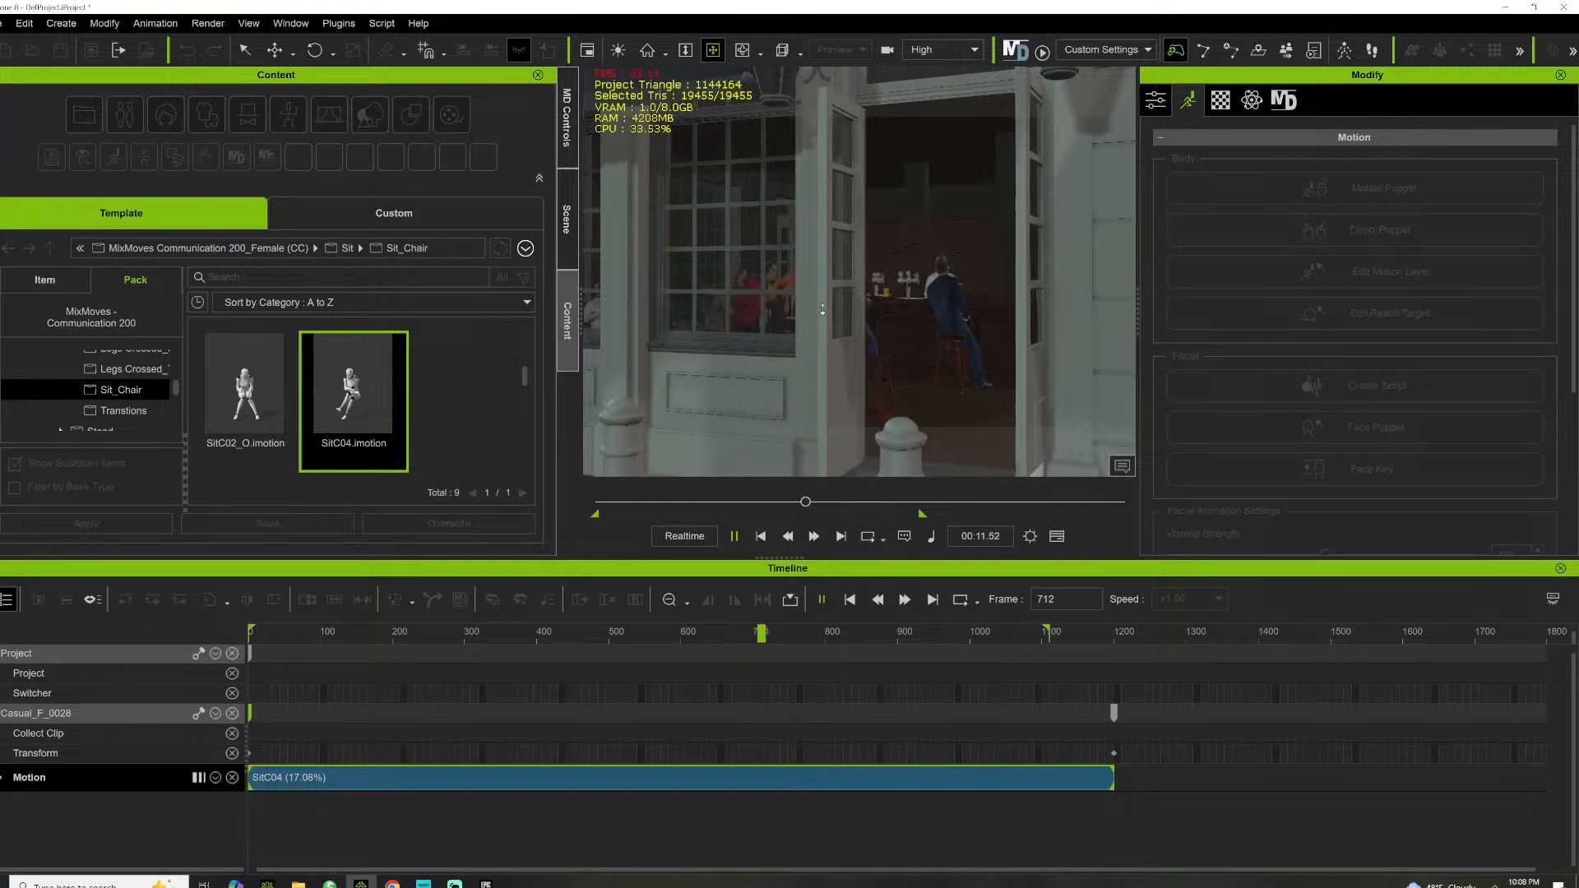
Watch the characters through the bar's front window from outside, closing in on the group behind the glass before stopping playback
{"action": "scroll", "coordinate": [822, 310], "scroll_direction": "down", "scroll_amount": 3}
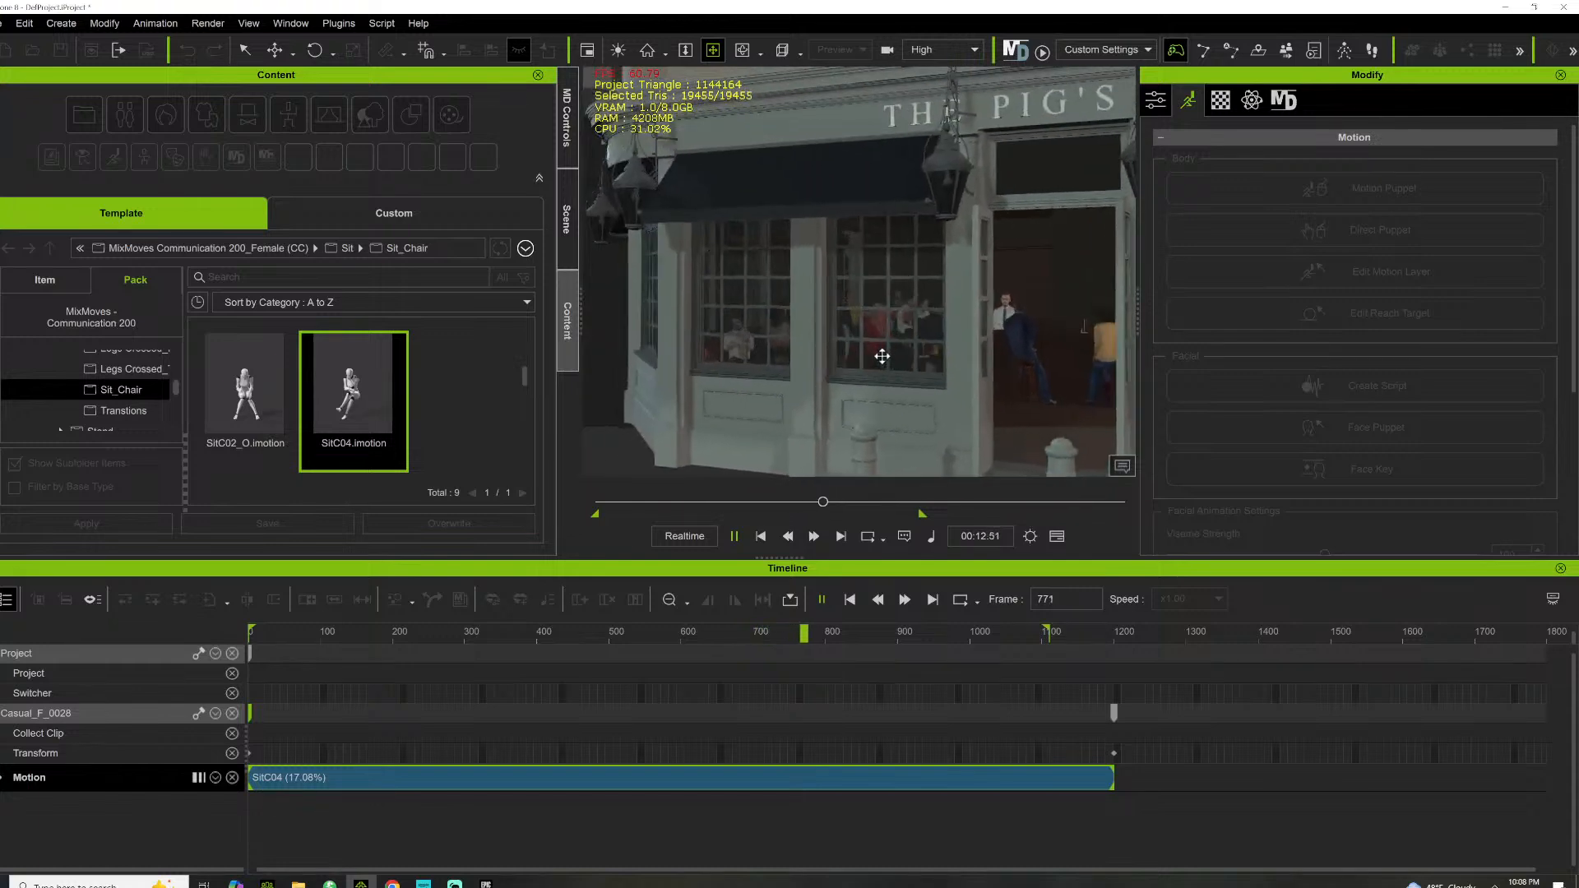
{"action": "scroll", "coordinate": [861, 348], "scroll_direction": "up", "scroll_amount": 5}
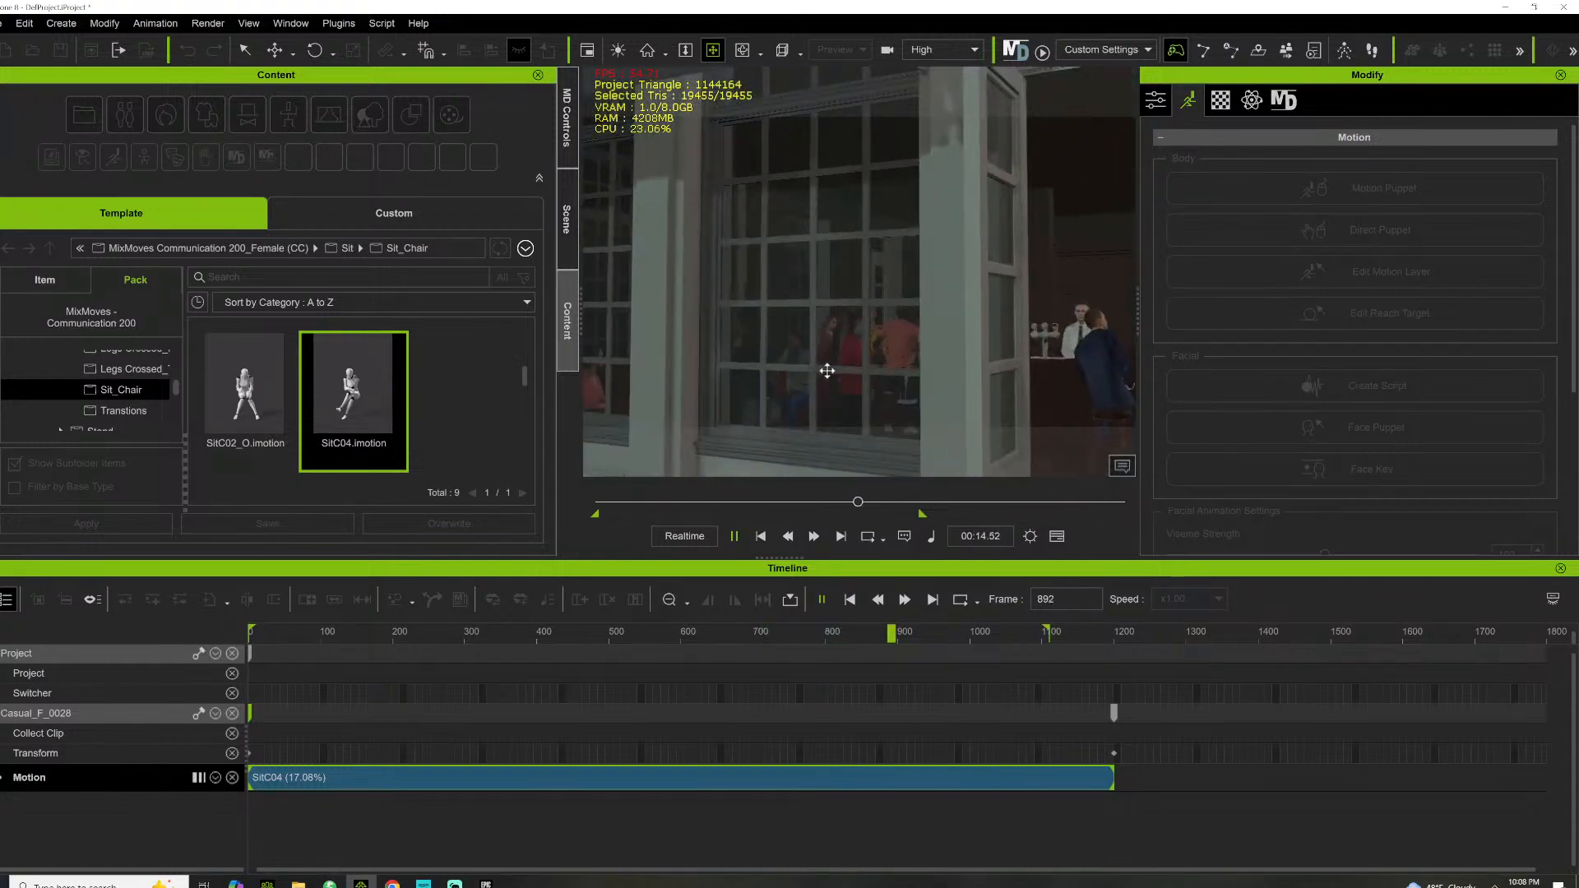
{"action": "scroll", "coordinate": [823, 346], "scroll_direction": "up", "scroll_amount": 3}
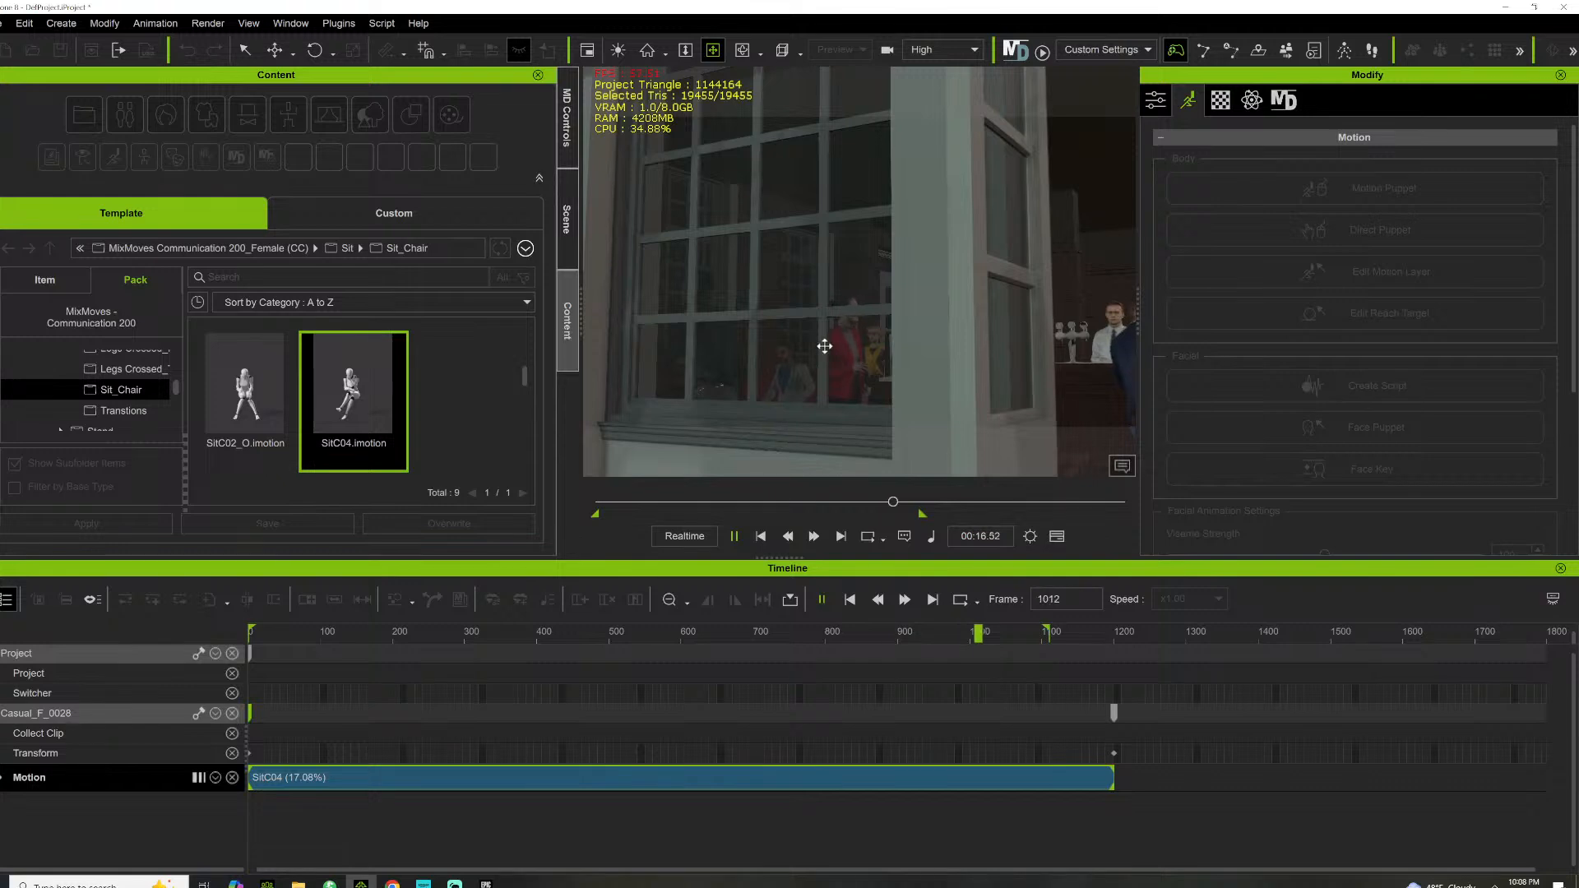
{"action": "key", "text": "space"}
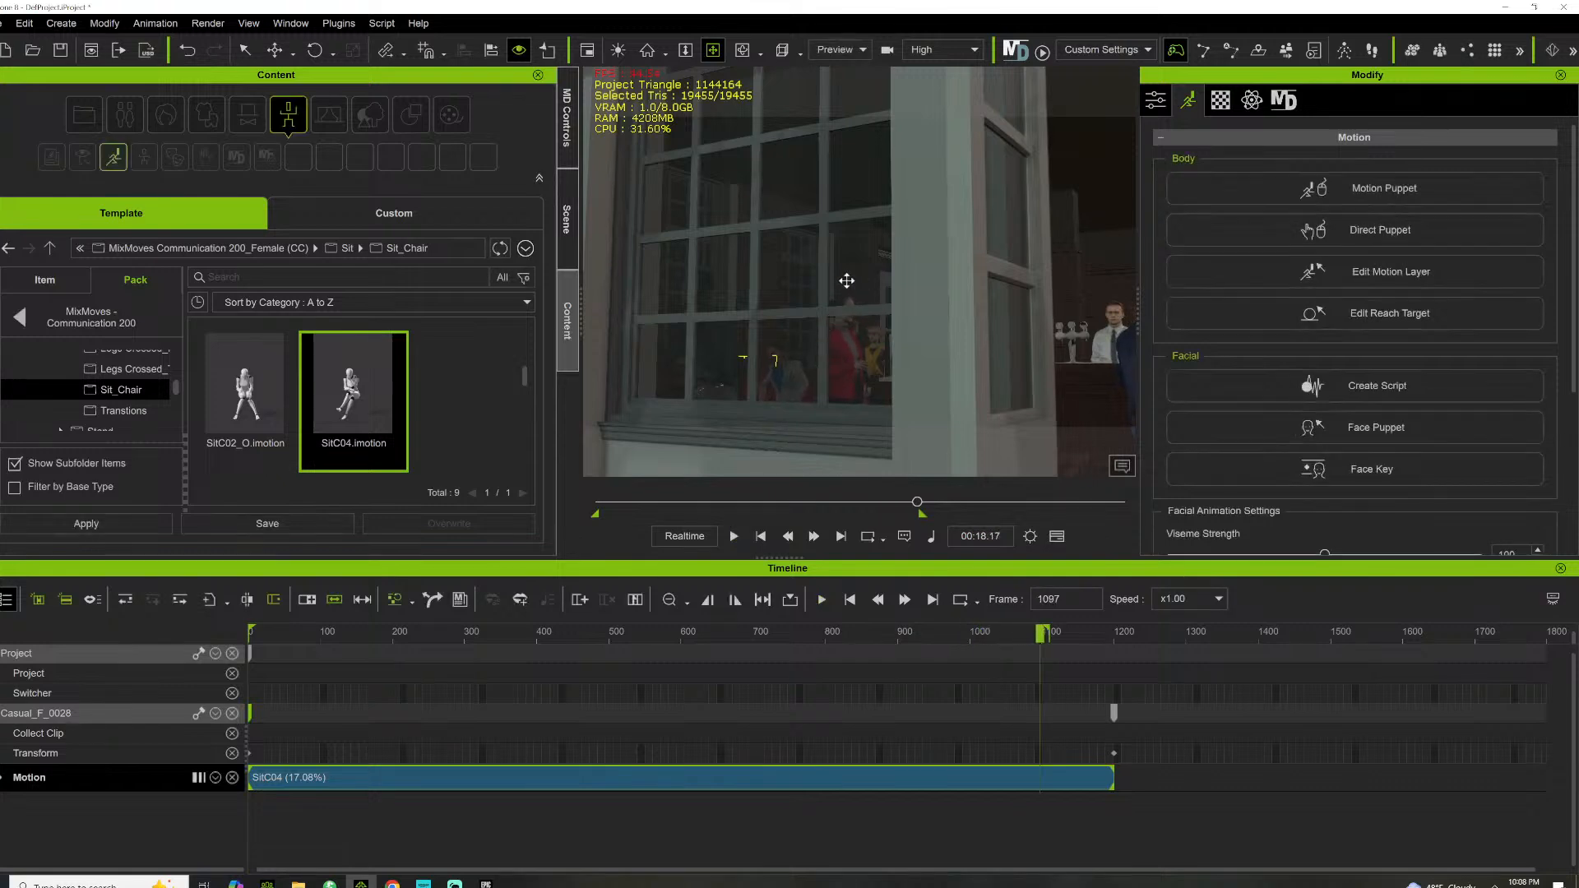
At the first frame, apply the SitC01A motion from the female Sit_Chair folder to the ponytailed woman in the black top
{"action": "mouse_move", "coordinate": [879, 319]}
{"action": "left_mouse_down"}
{"action": "mouse_move", "coordinate": [783, 353]}
{"action": "mouse_move", "coordinate": [902, 335]}
{"action": "mouse_move", "coordinate": [861, 305]}
{"action": "left_mouse_up"}
{"action": "scroll", "coordinate": [782, 353], "scroll_direction": "up", "scroll_amount": 6}
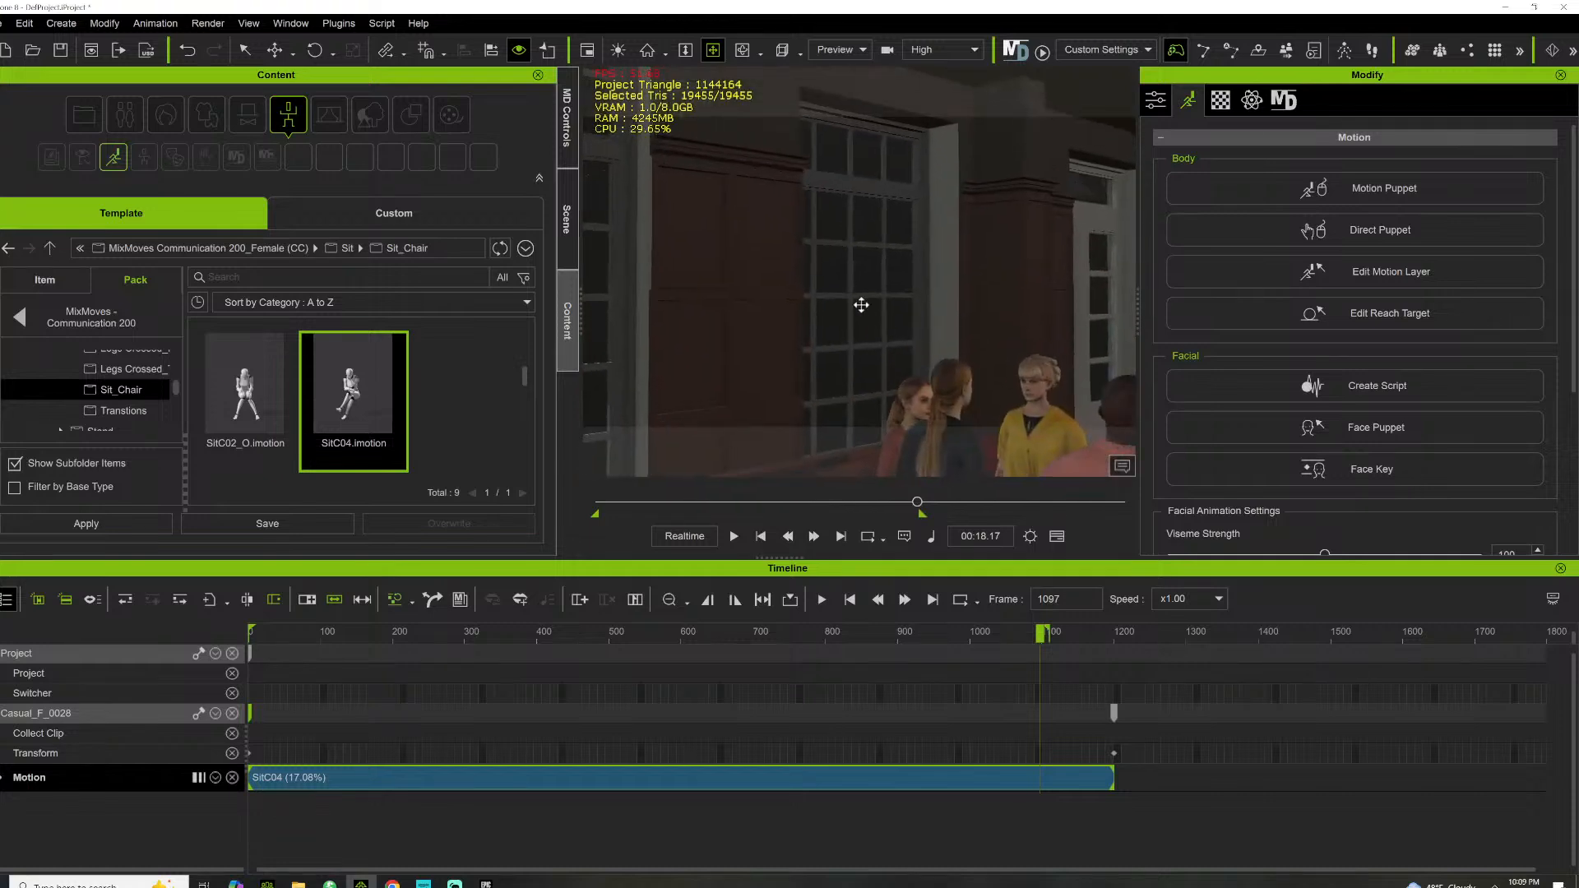
{"action": "scroll", "coordinate": [861, 305], "scroll_direction": "up", "scroll_amount": 5}
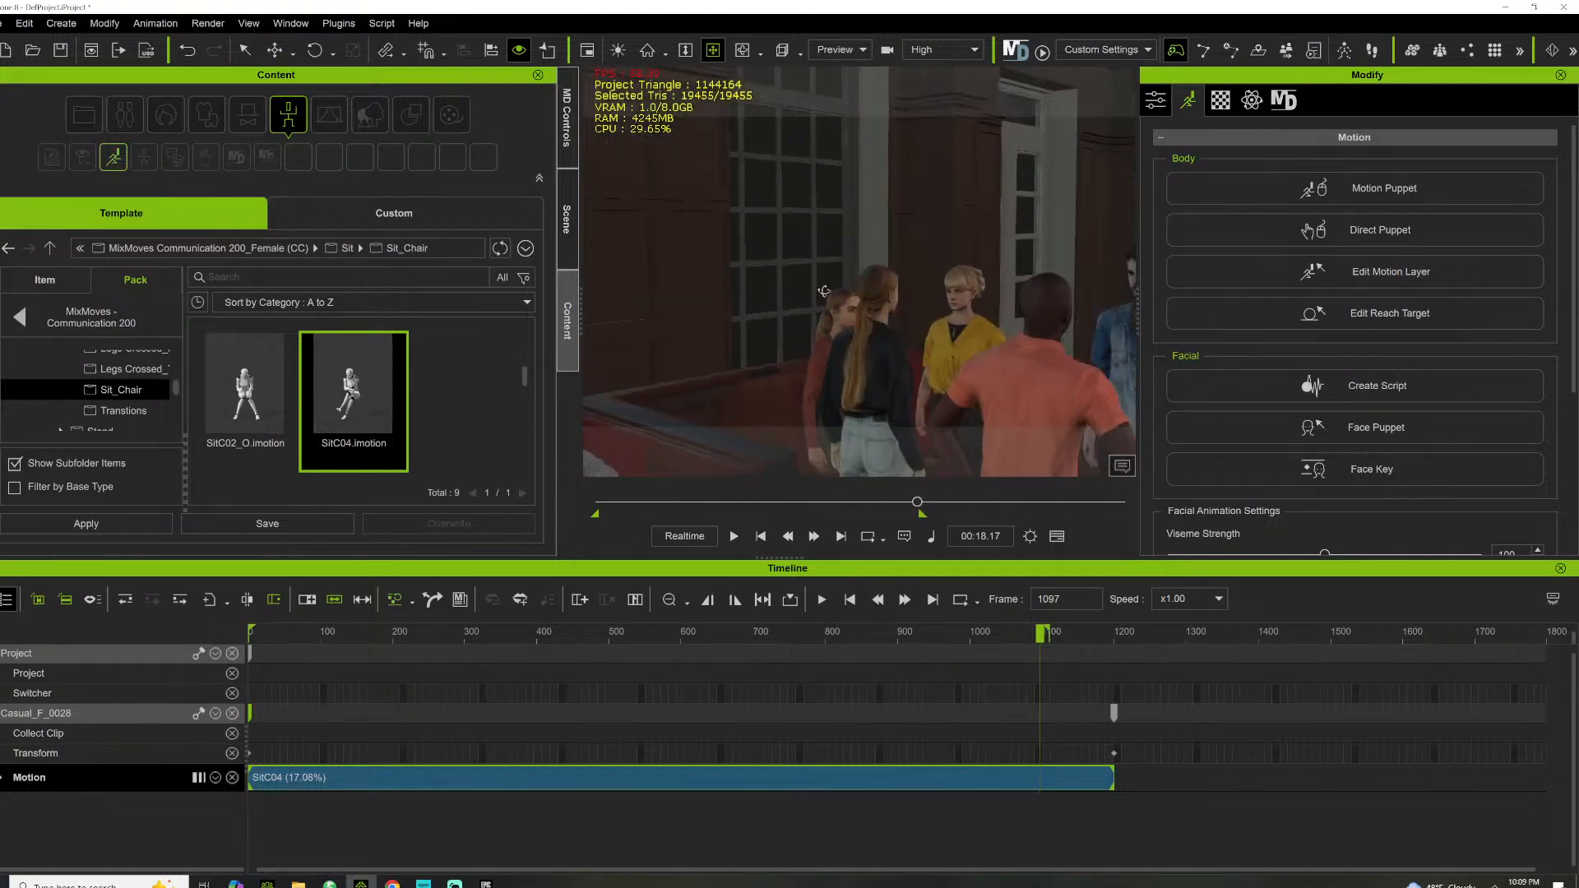
{"action": "left_click", "coordinate": [602, 496]}
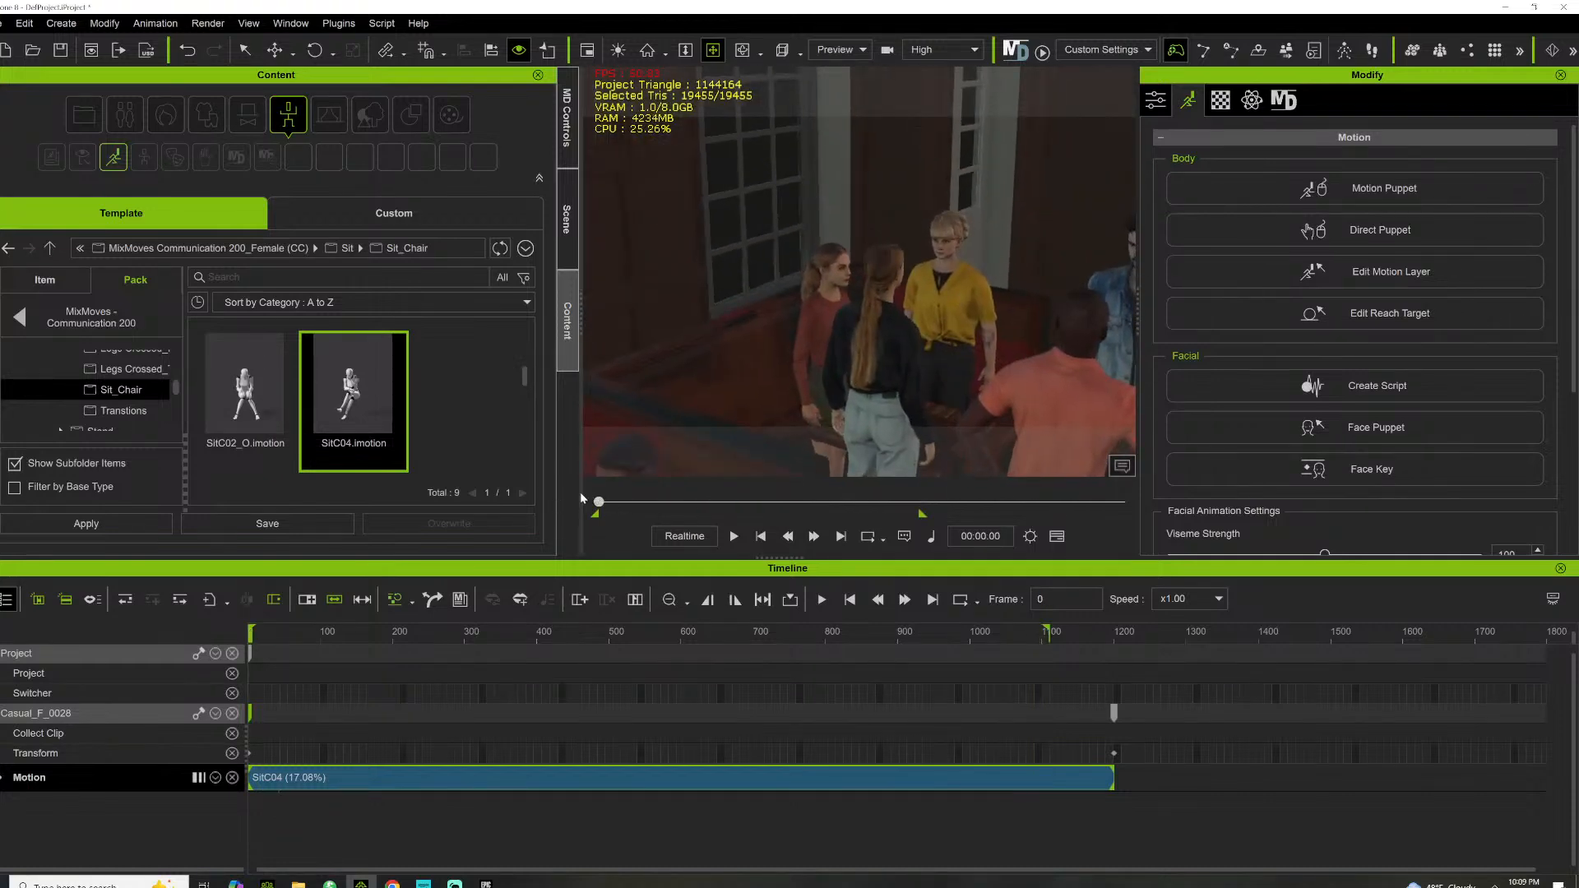
{"action": "scroll", "coordinate": [261, 401], "scroll_direction": "up", "scroll_amount": 2}
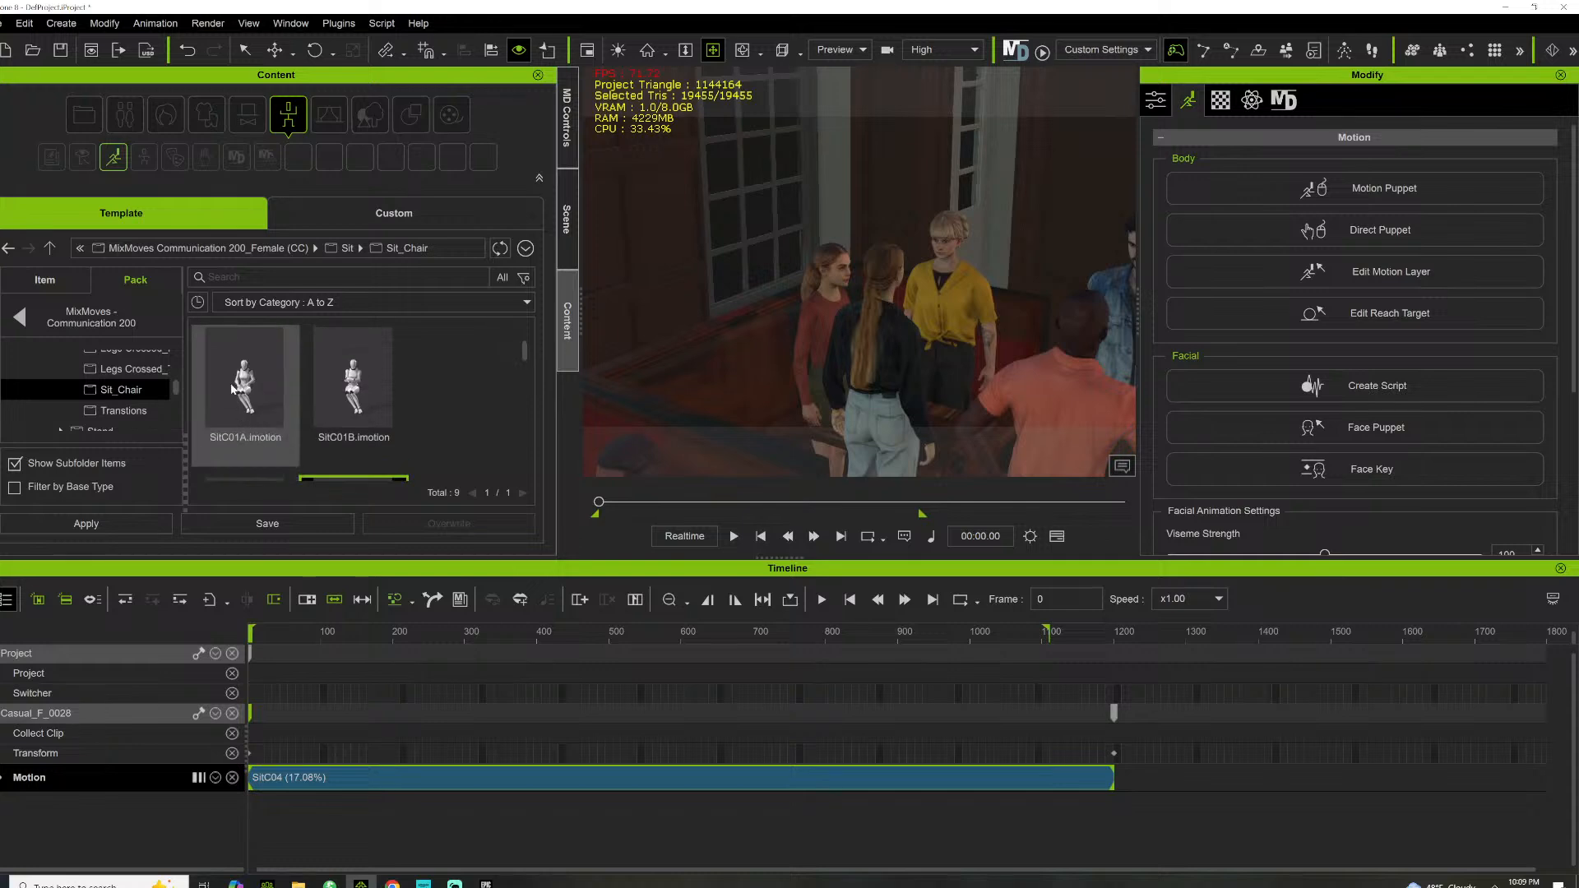
{"action": "left_click_drag", "start_coordinate": [245, 386], "coordinate": [855, 246]}
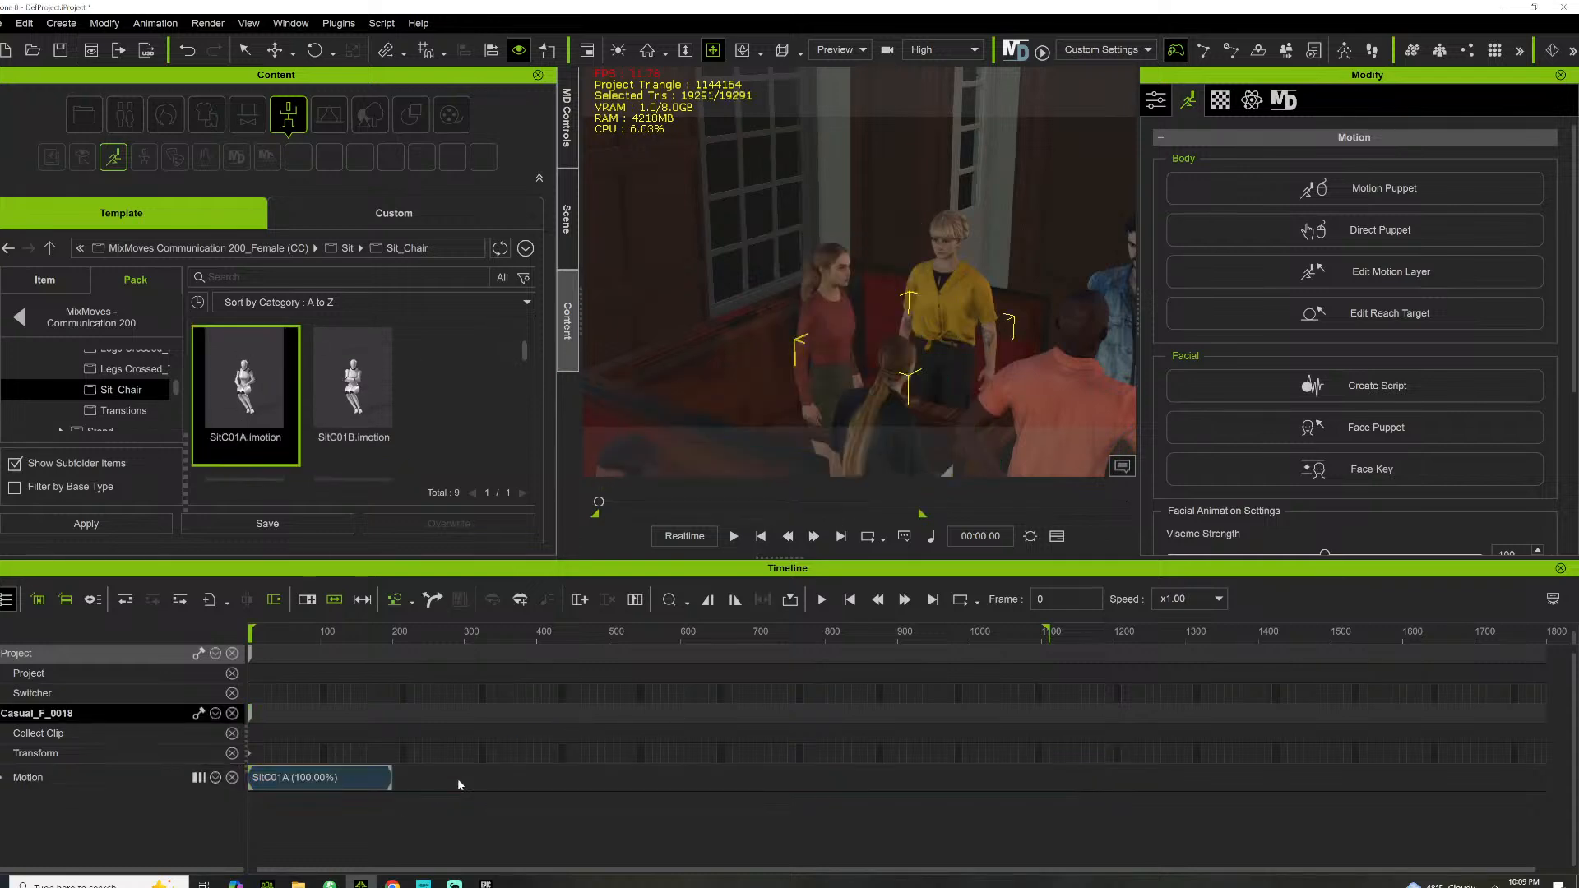
Slide the ponytailed woman in black back onto the booth bench and stretch her SitC01A clip to about frame 1151
{"action": "right_click_drag", "start_coordinate": [892, 230], "coordinate": [882, 407]}
{"action": "key", "text": "w"}
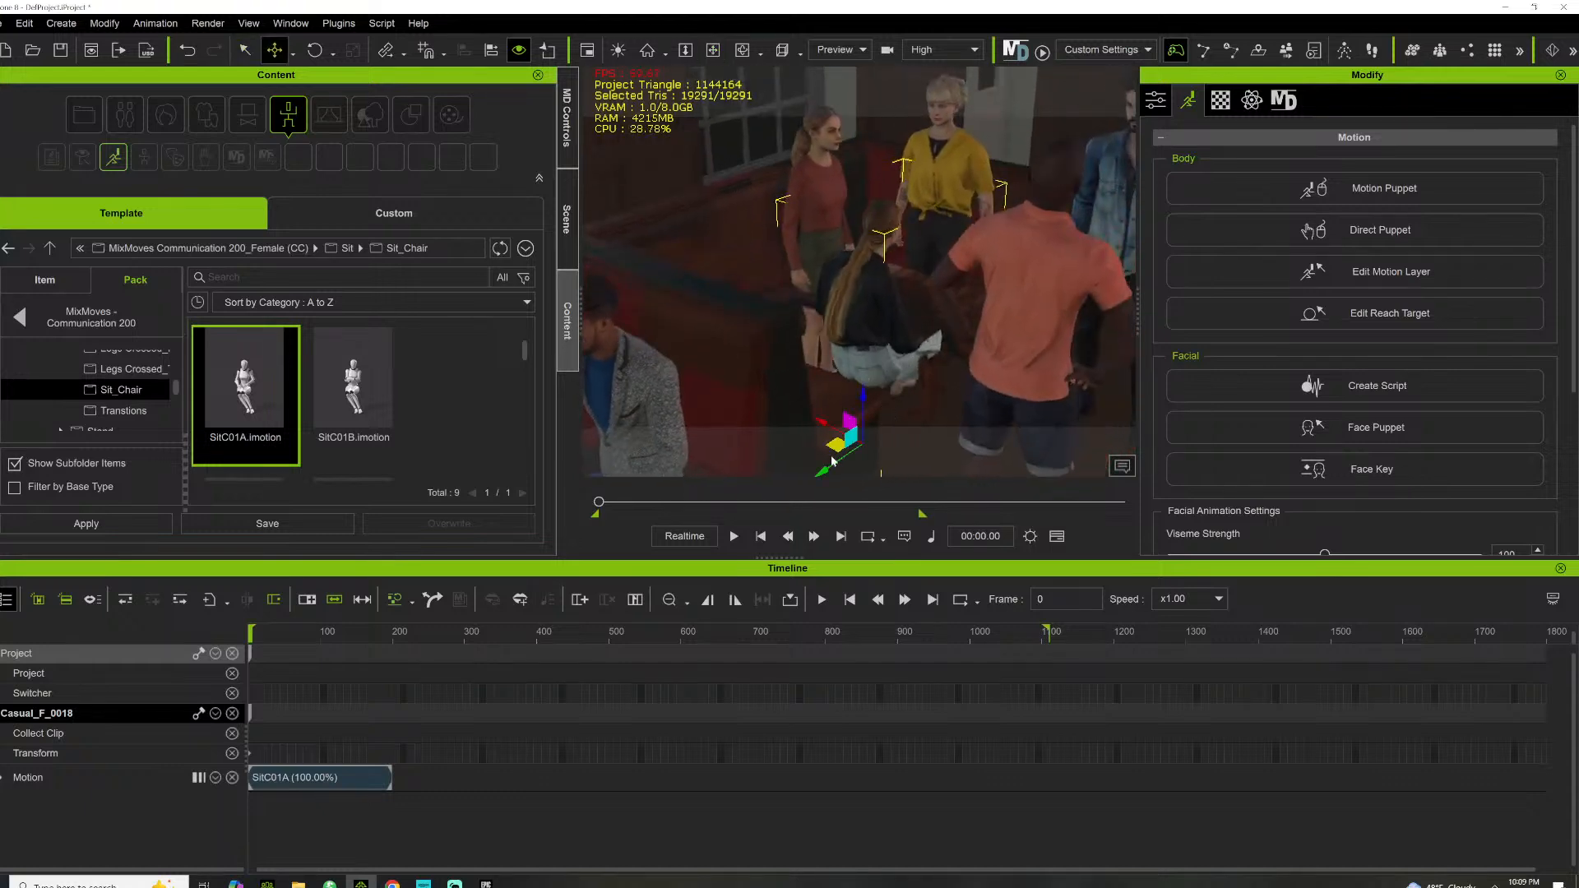
{"action": "left_click_drag", "start_coordinate": [821, 470], "coordinate": [797, 482]}
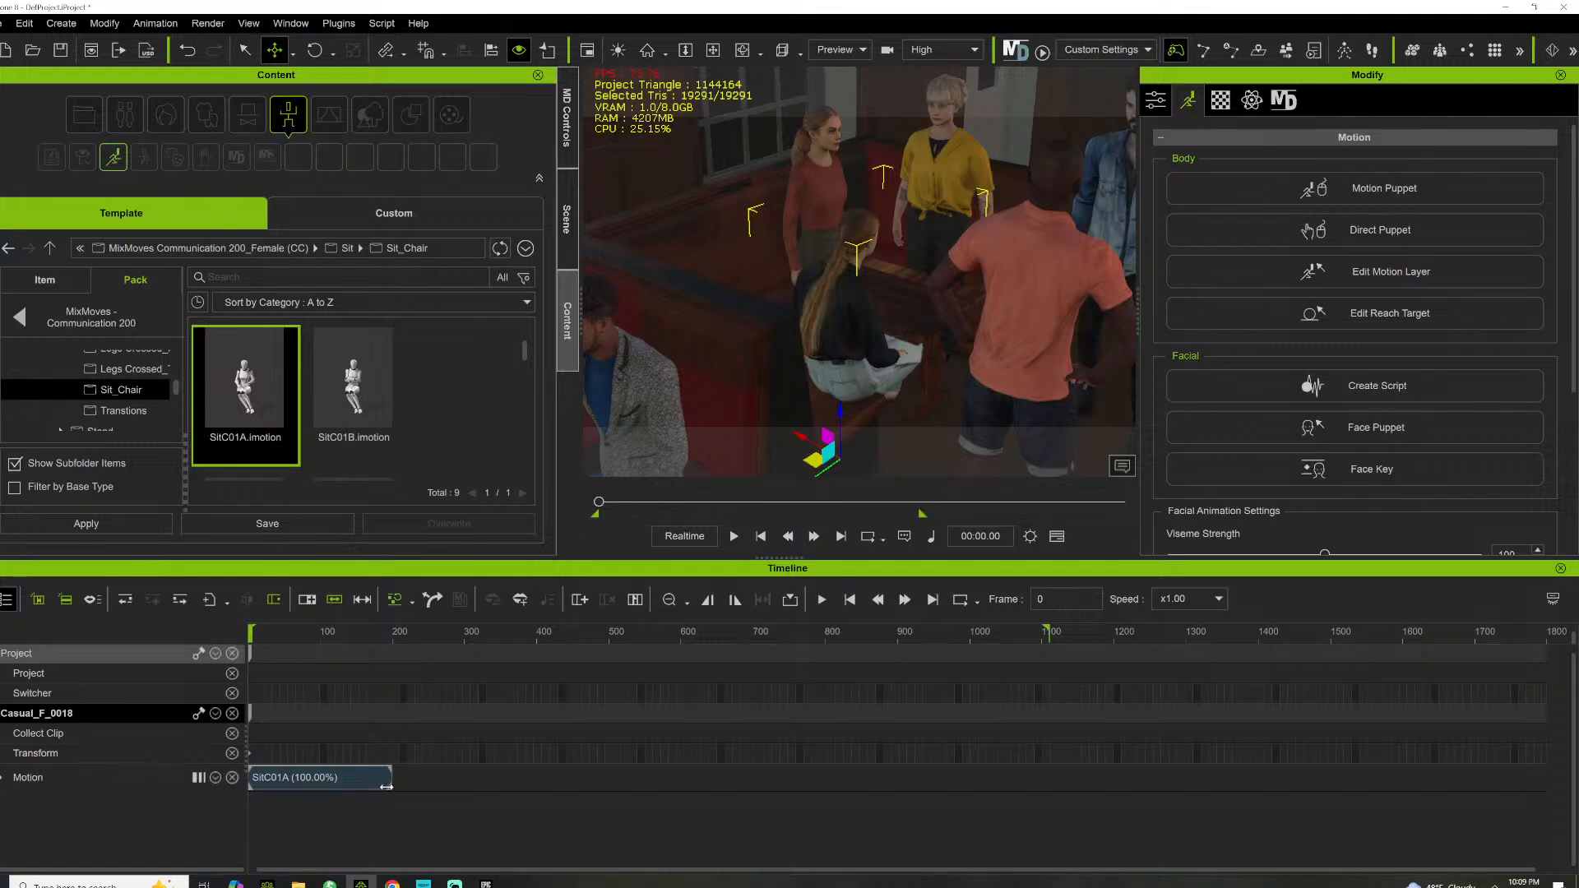
{"action": "left_click_drag", "start_coordinate": [385, 787], "coordinate": [1078, 788]}
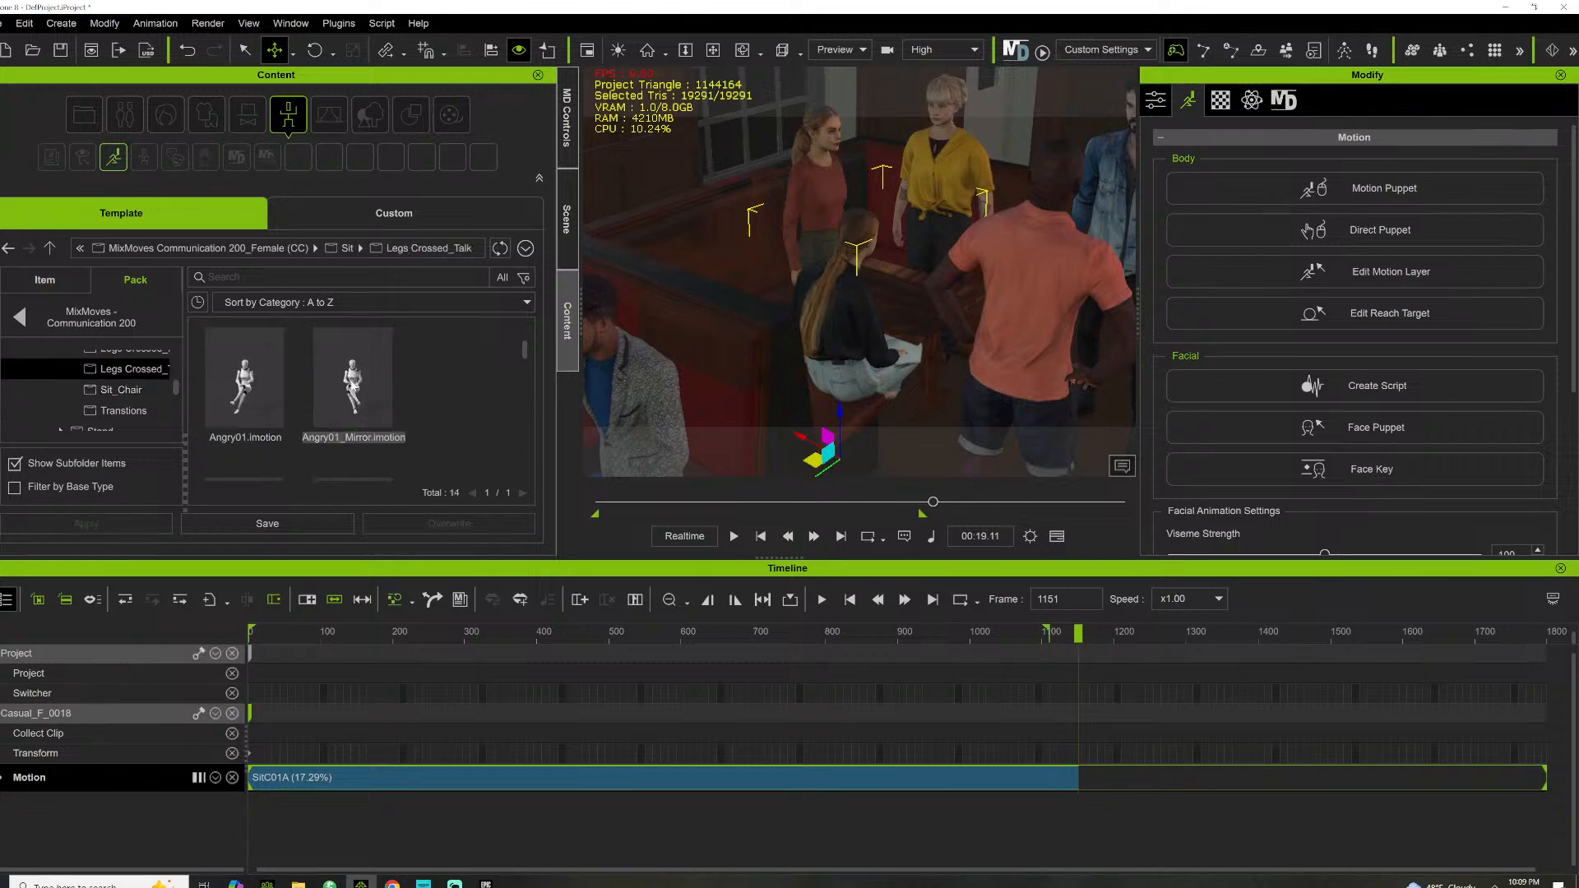
Apply the Excited_Mirror motion from the Legs Crossed_Talk folder to the woman in the yellow shirt
{"action": "left_click_drag", "start_coordinate": [354, 387], "coordinate": [959, 168]}
{"action": "scroll", "coordinate": [406, 414], "scroll_direction": "down", "scroll_amount": 2}
{"action": "scroll", "coordinate": [370, 436], "scroll_direction": "down", "scroll_amount": 2}
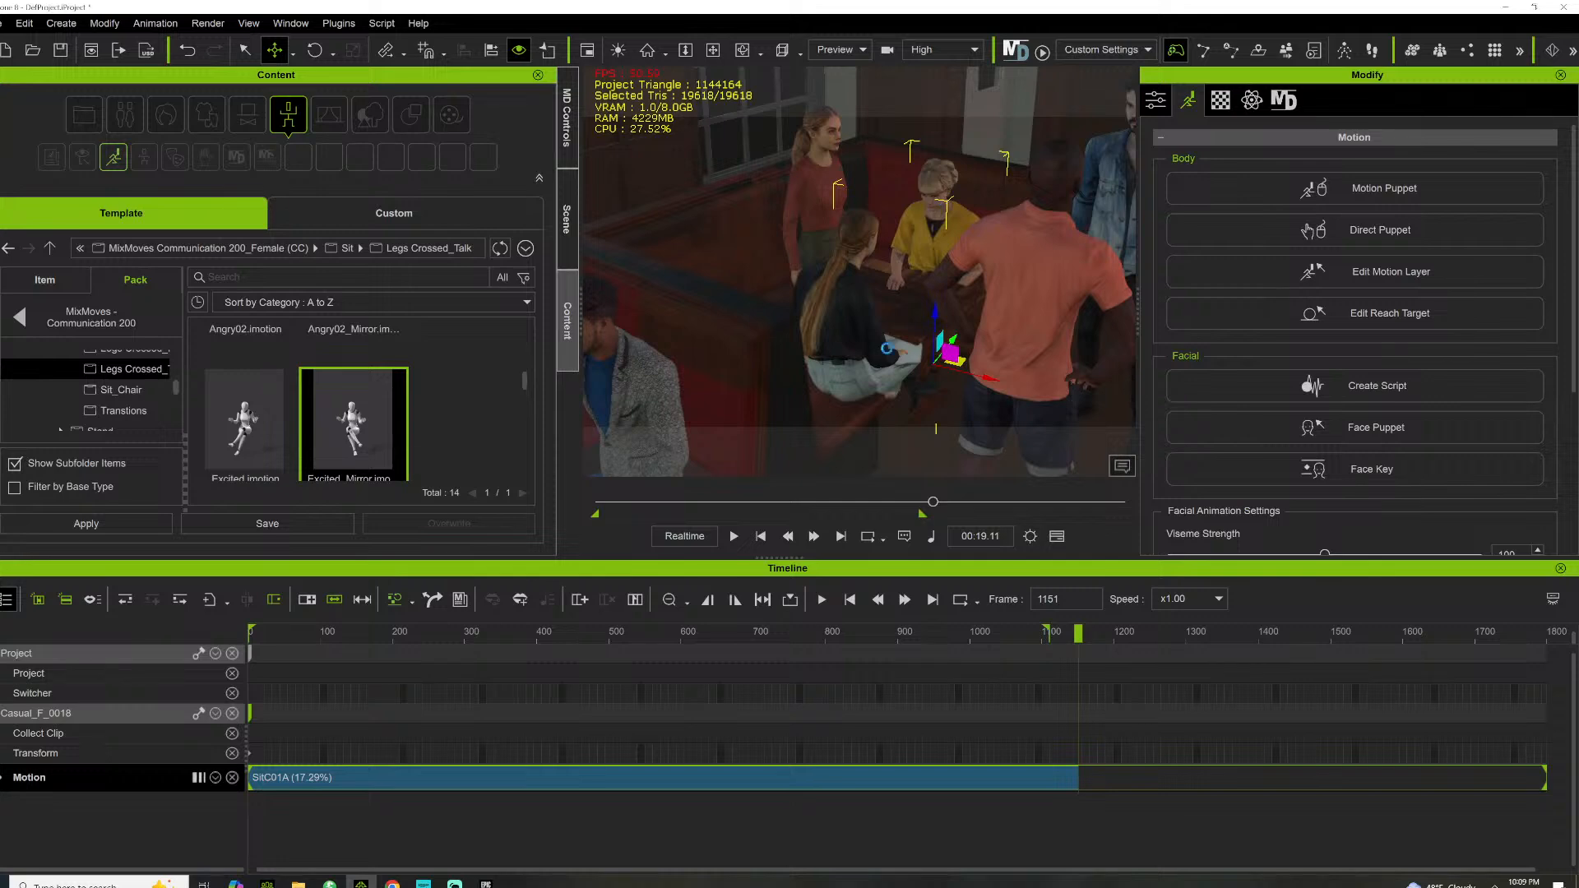
Shift the Excited_Mirror clip to frame 0, stretch it to about frame 1217, and preview the conversation in the booth
{"action": "left_click_drag", "start_coordinate": [1001, 787], "coordinate": [412, 764]}
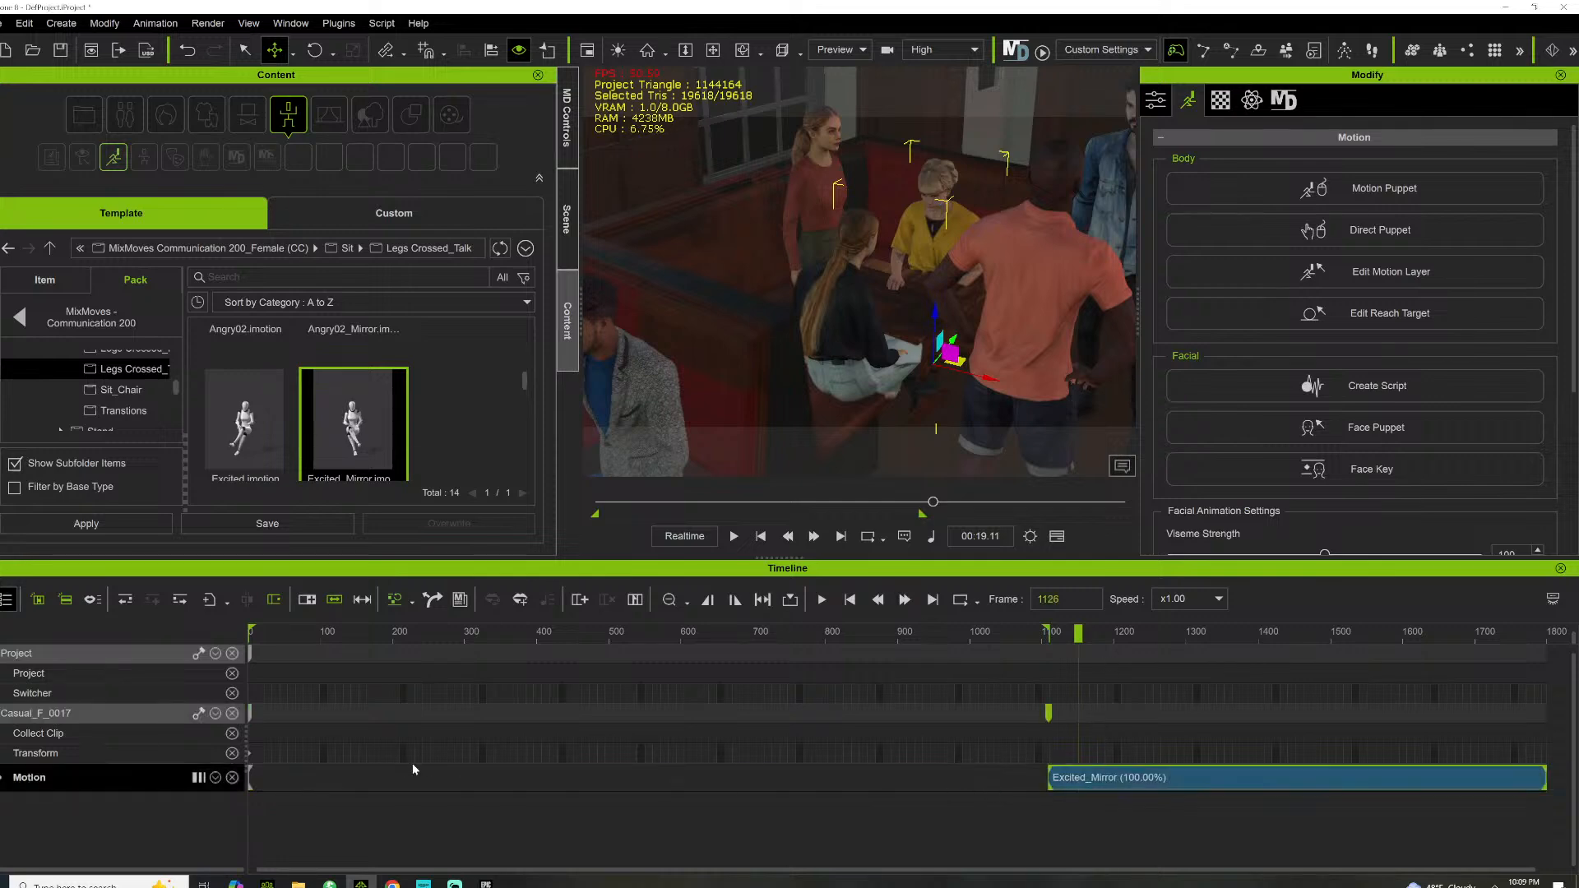
{"action": "left_click_drag", "start_coordinate": [300, 751], "coordinate": [259, 754]}
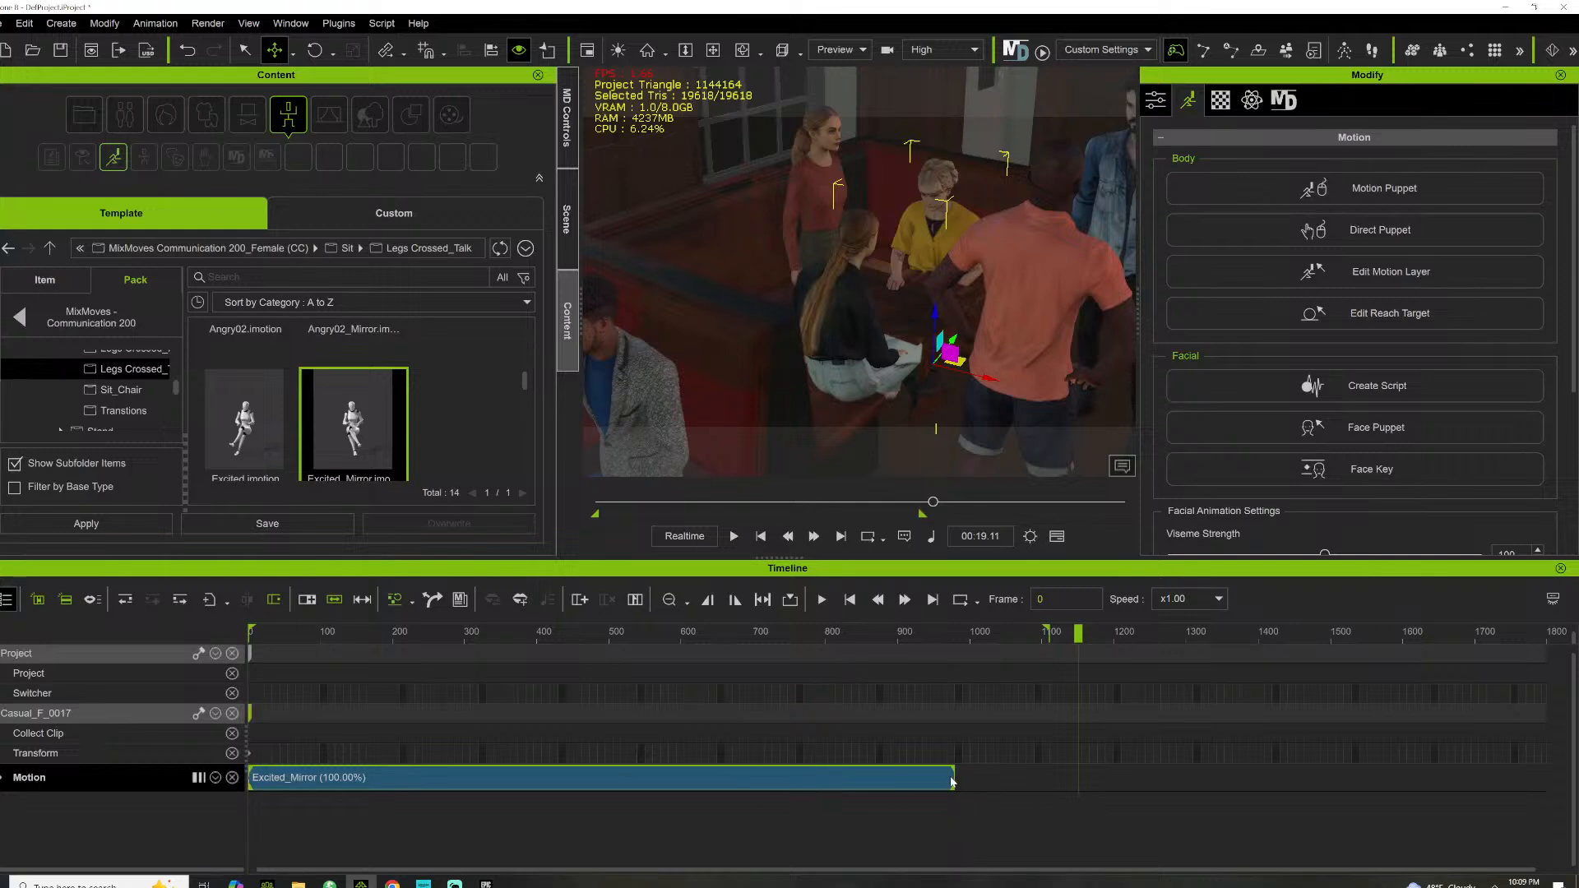
{"action": "left_click_drag", "start_coordinate": [951, 777], "coordinate": [1126, 777]}
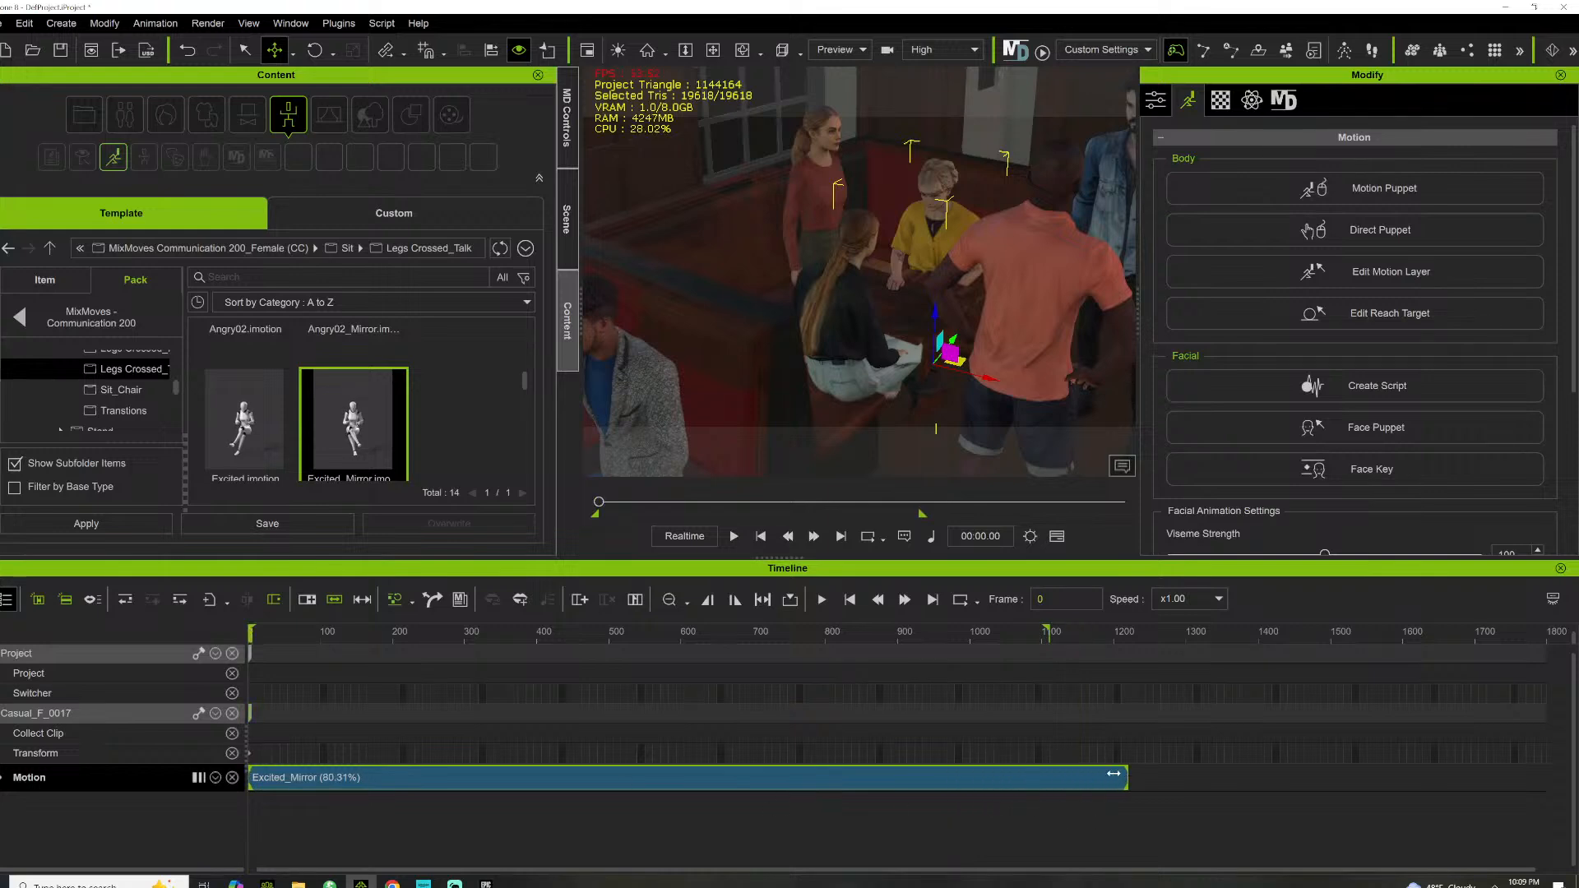
{"action": "left_click", "coordinate": [346, 635]}
{"action": "key", "text": "space"}
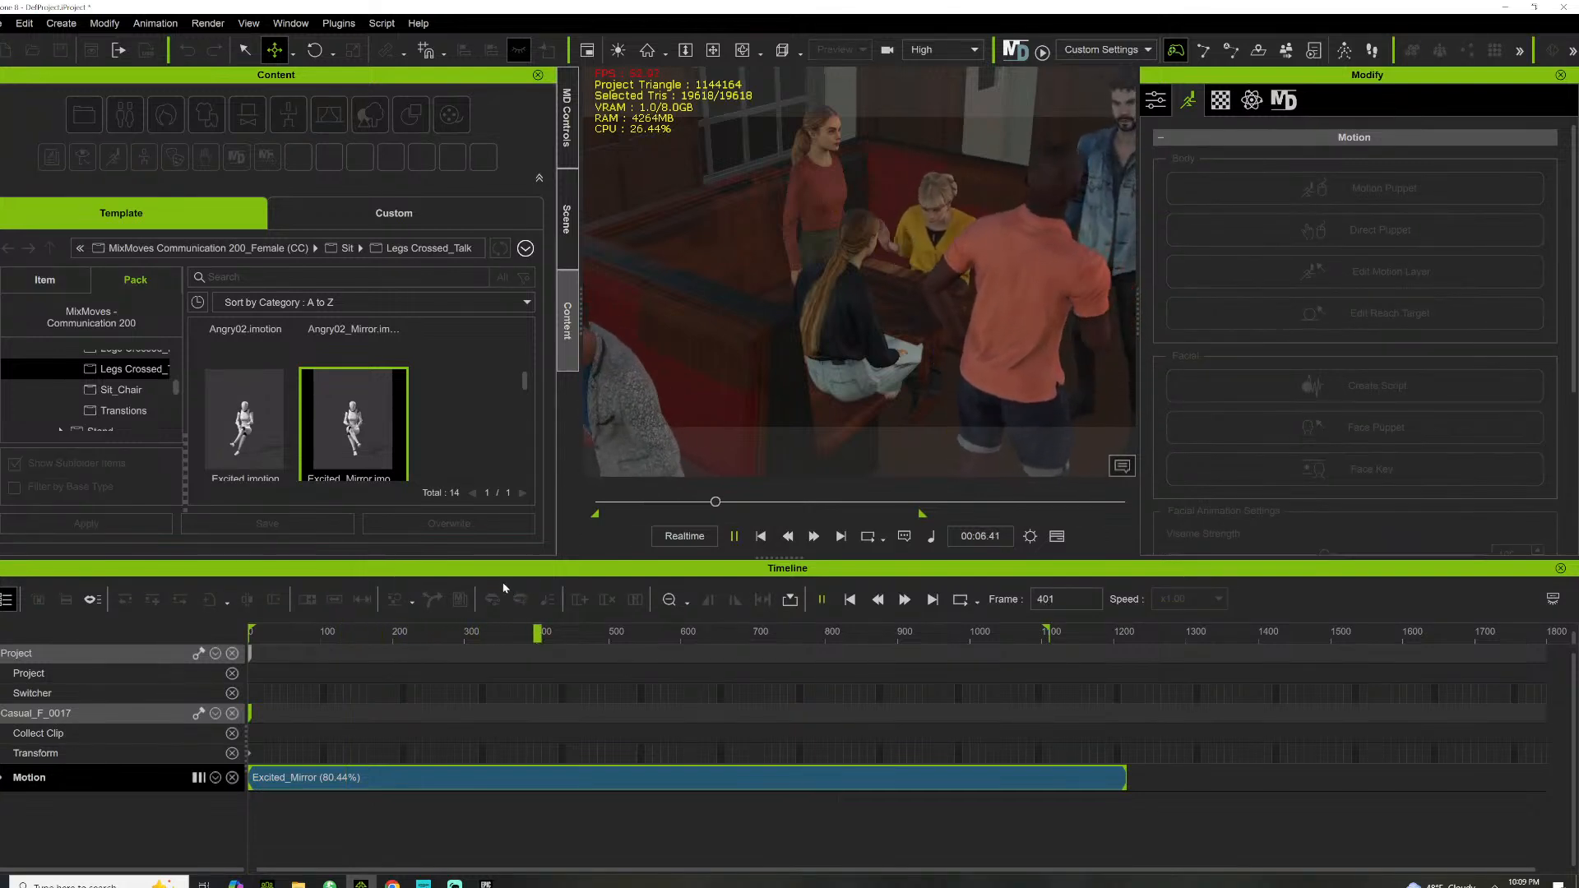
{"action": "key", "text": "space"}
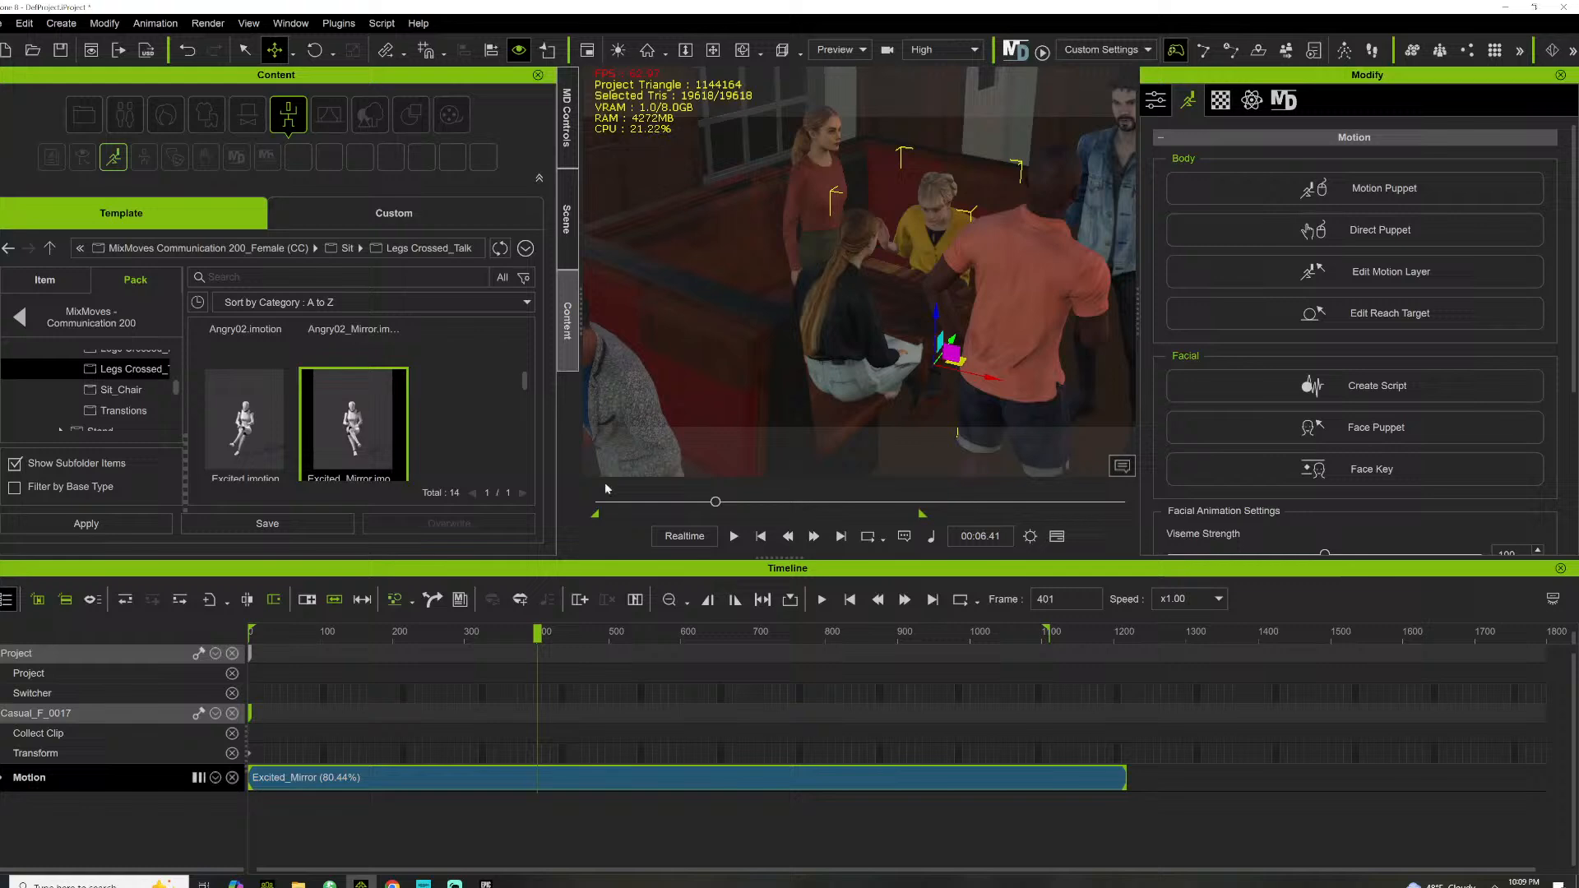
Play the animation and examine the newly seated booth characters through the front windows from the street
{"action": "left_click", "coordinate": [822, 145]}
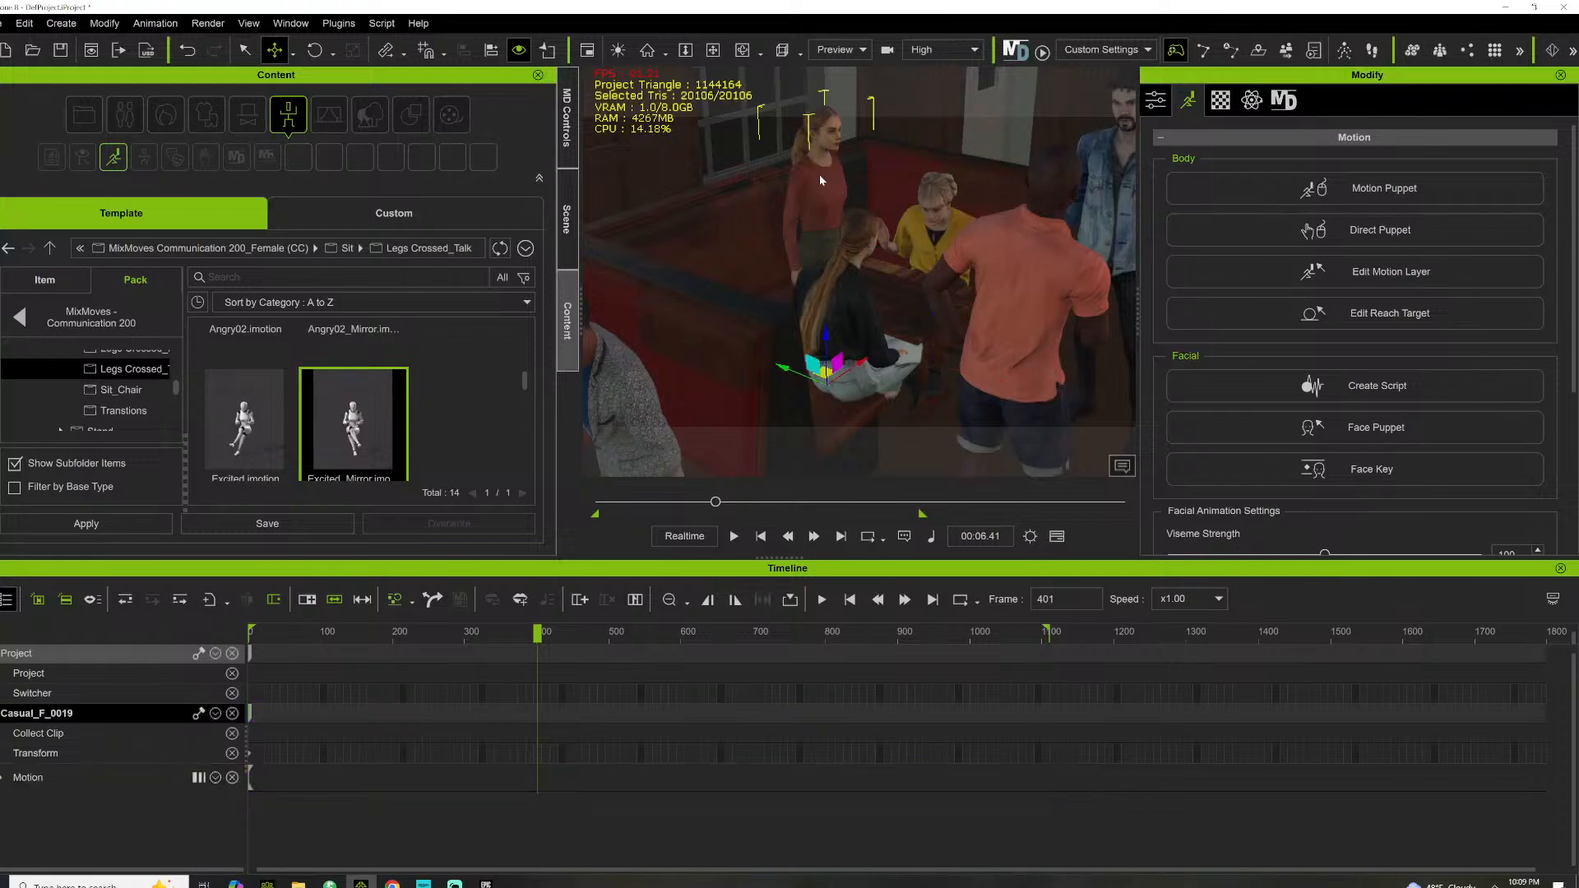
{"action": "right_click_drag", "start_coordinate": [820, 177], "coordinate": [777, 255]}
{"action": "left_click", "coordinate": [797, 240]}
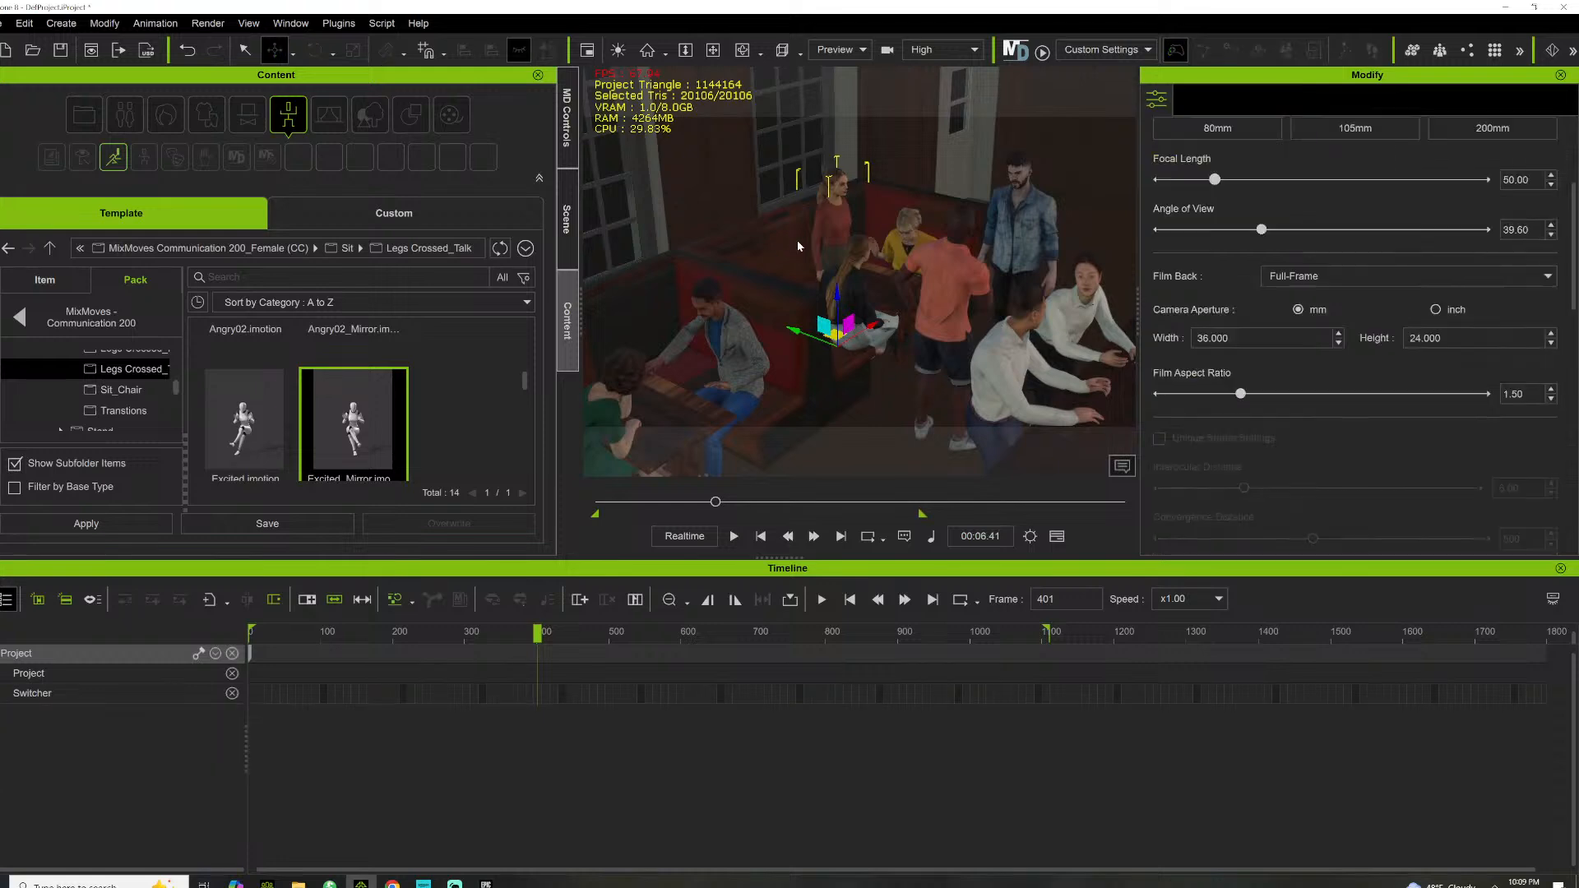
{"action": "left_click", "coordinate": [713, 49]}
{"action": "scroll", "coordinate": [838, 345], "scroll_direction": "down", "scroll_amount": 8}
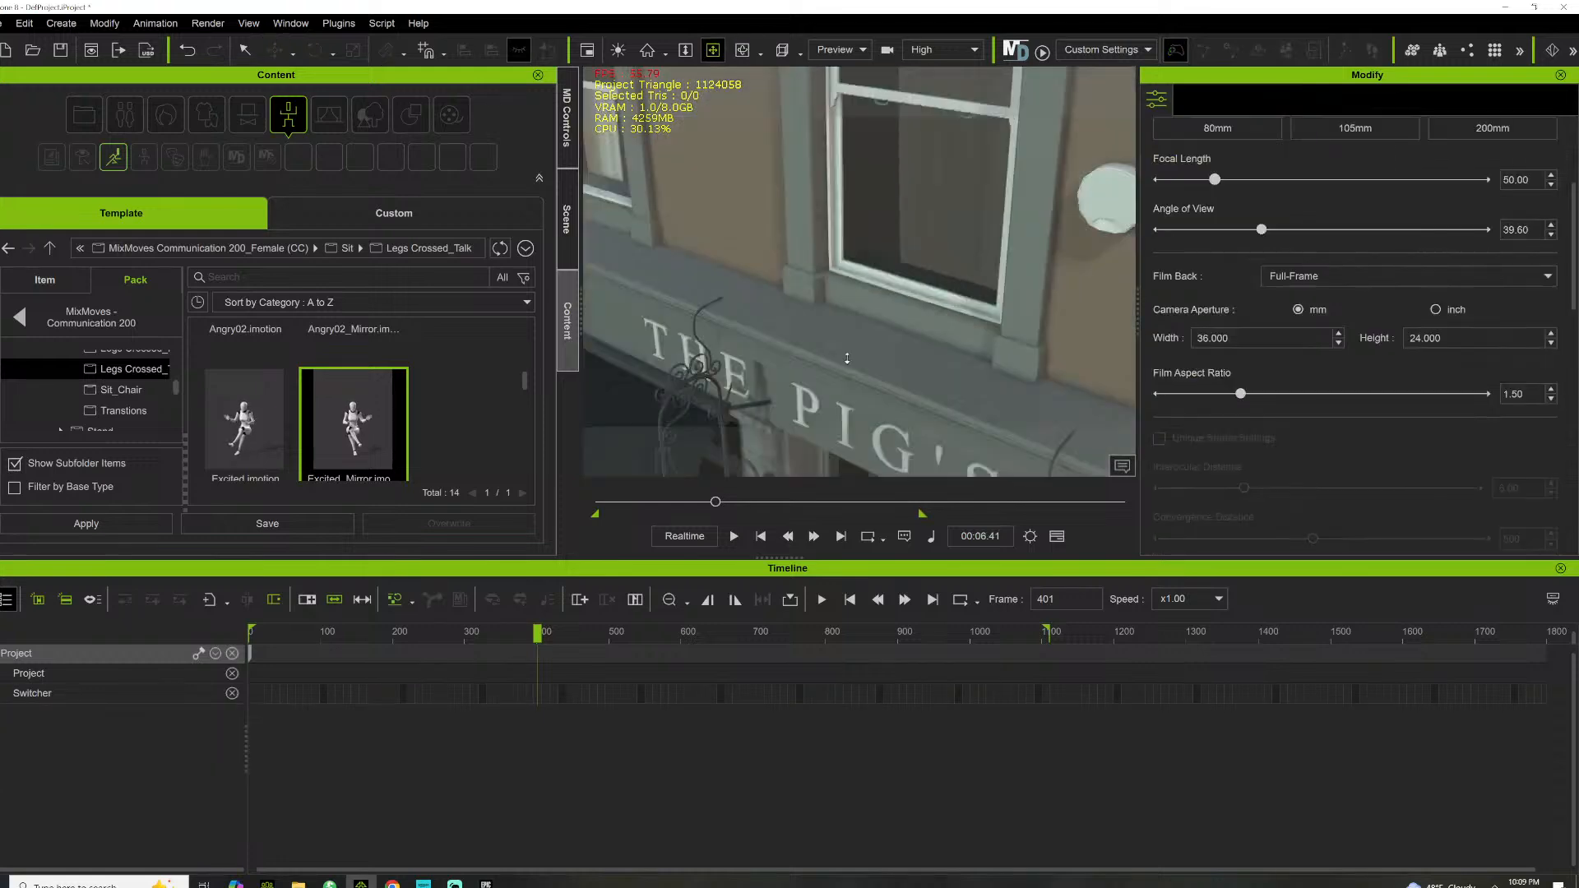
{"action": "right_click_drag", "start_coordinate": [846, 349], "coordinate": [827, 223]}
{"action": "key", "text": "space"}
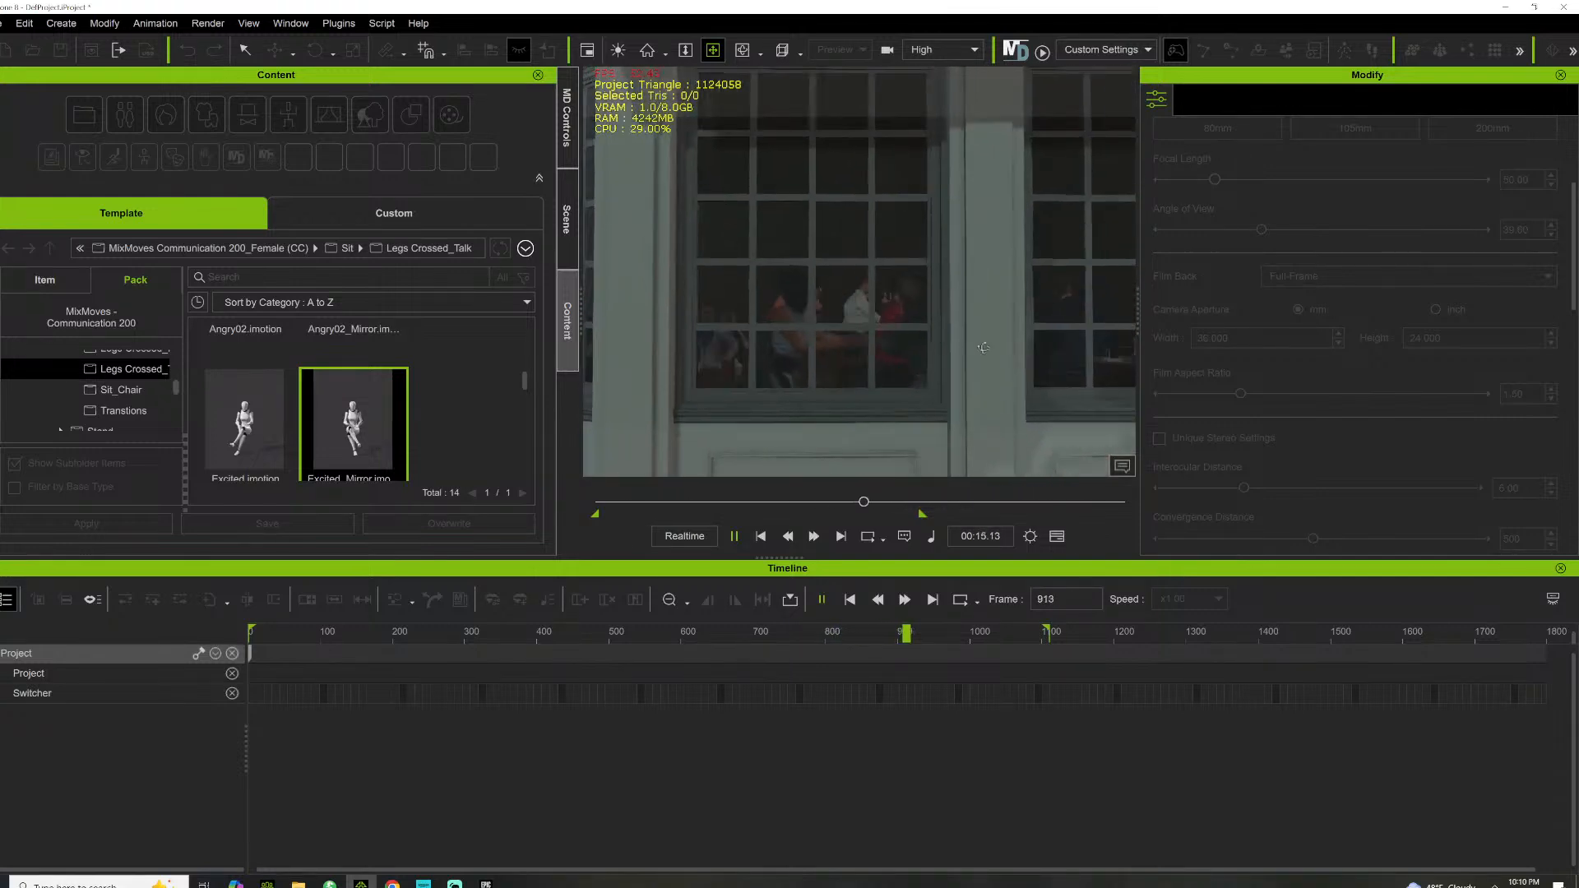
{"action": "key", "text": "space"}
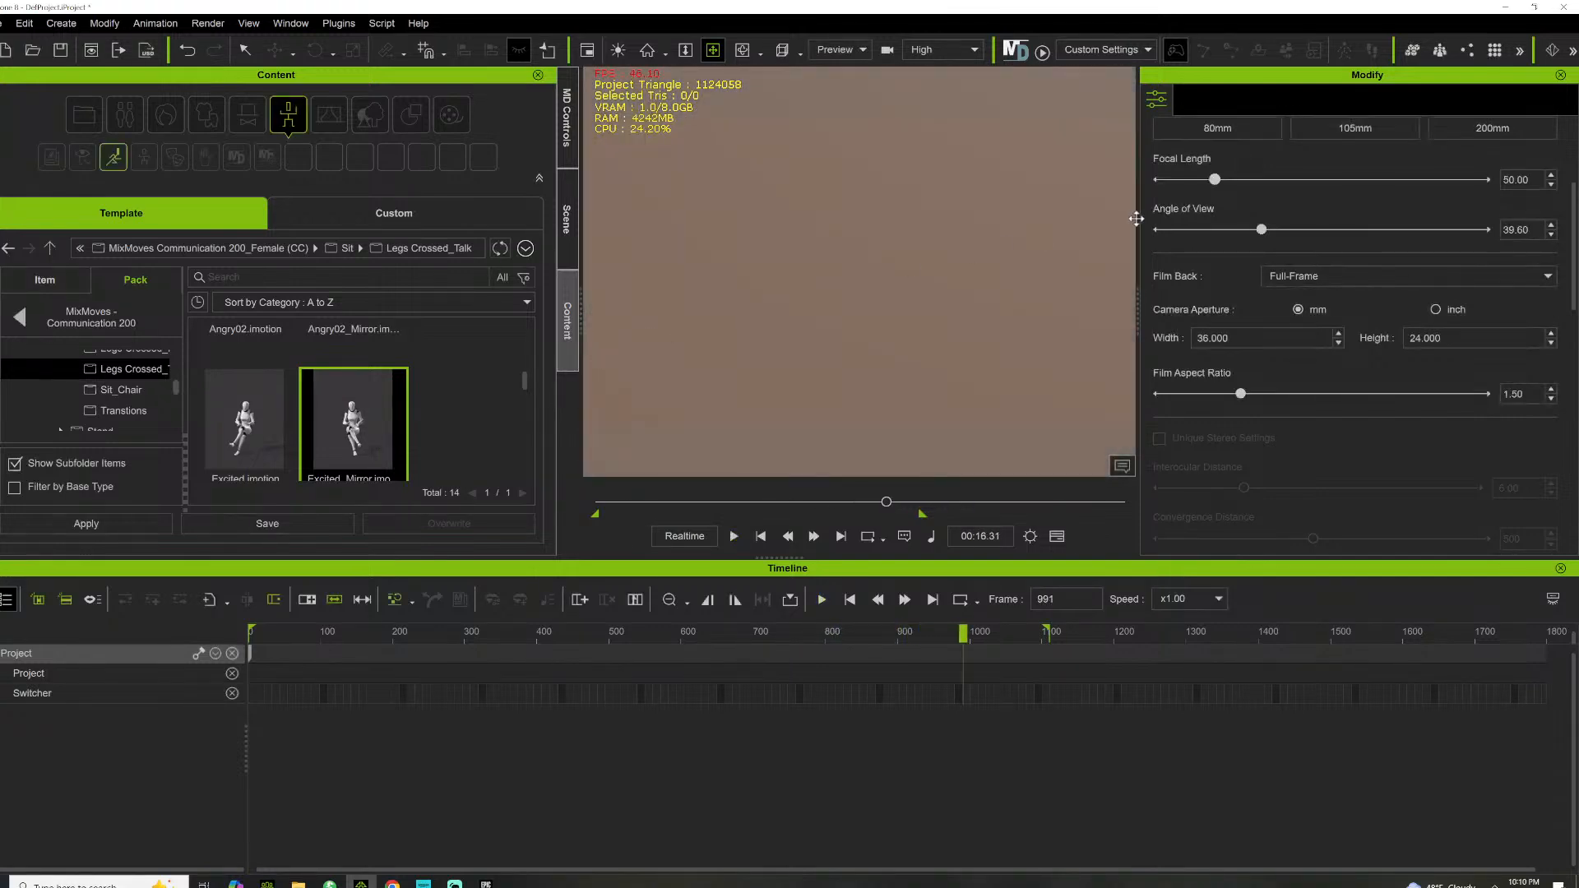
Stretch the Bar_BeerTalk_M clip of the man at the small round table by the windows to about frame 1131
{"action": "scroll", "coordinate": [833, 271], "scroll_direction": "up", "scroll_amount": 5}
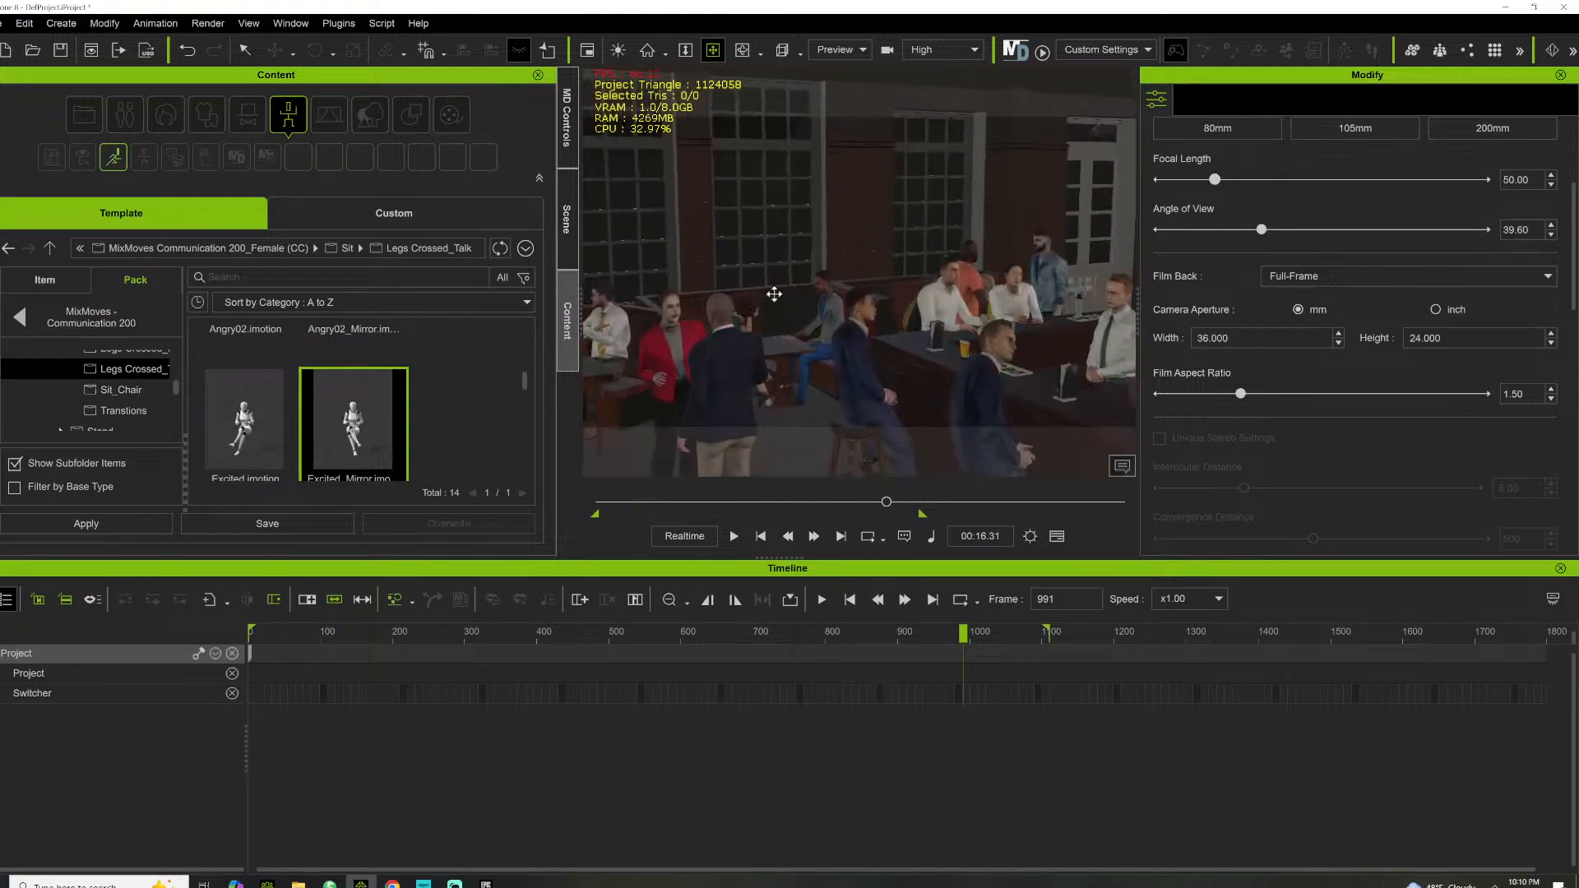
{"action": "left_click_drag", "start_coordinate": [715, 307], "coordinate": [1071, 214]}
{"action": "right_click_drag", "start_coordinate": [1071, 215], "coordinate": [727, 294]}
{"action": "left_click_drag", "start_coordinate": [727, 293], "coordinate": [1124, 229]}
{"action": "right_click_drag", "start_coordinate": [1124, 229], "coordinate": [701, 338]}
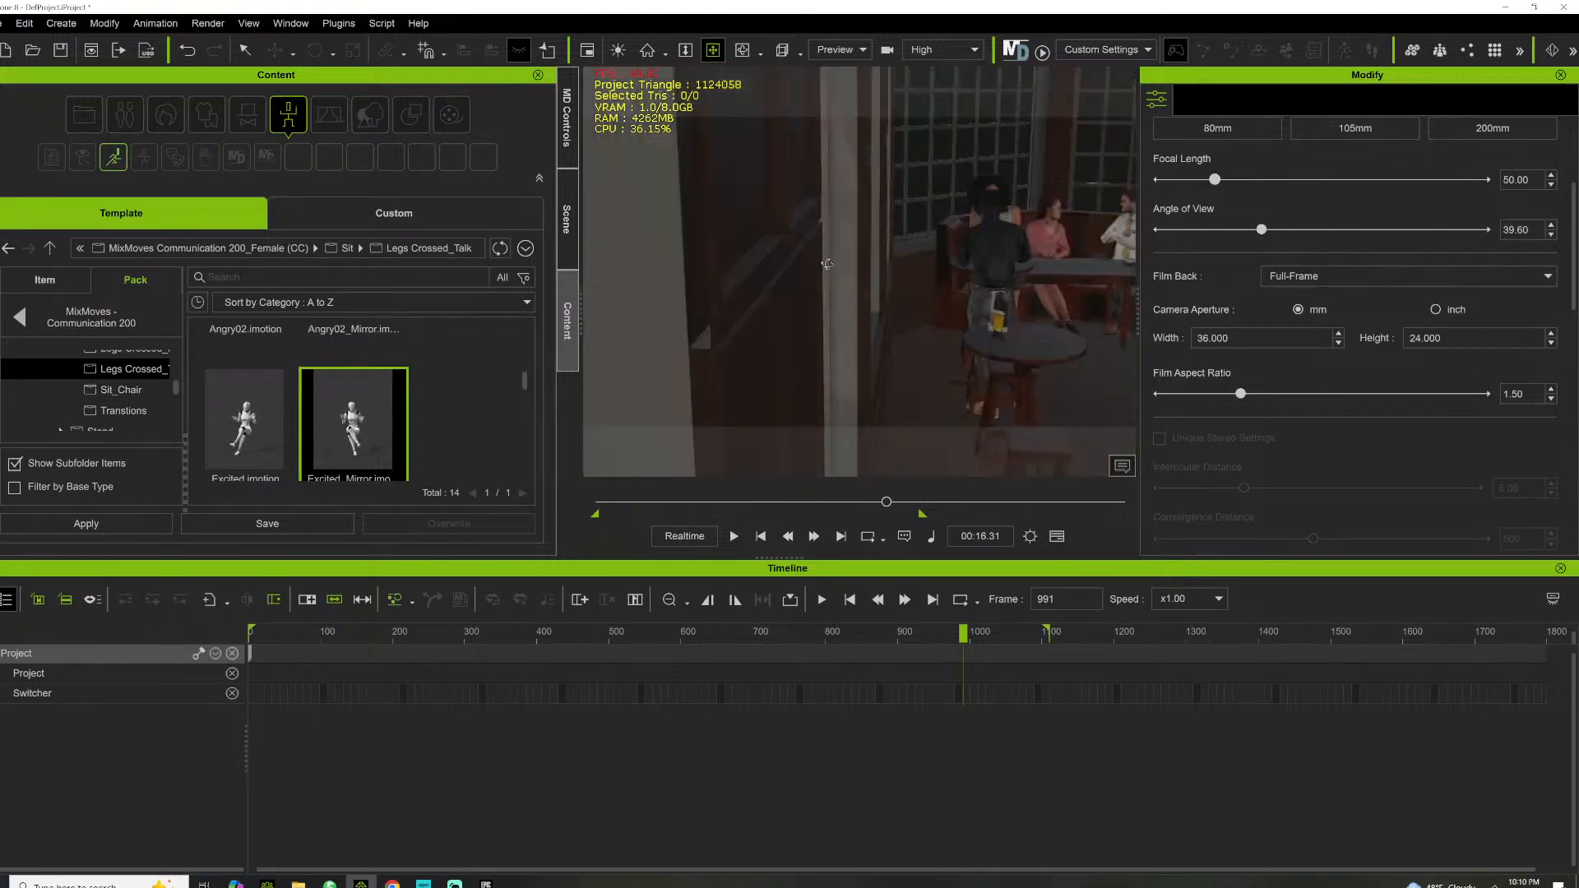
{"action": "left_click_drag", "start_coordinate": [701, 338], "coordinate": [945, 293]}
{"action": "right_click_drag", "start_coordinate": [945, 292], "coordinate": [699, 335]}
{"action": "scroll", "coordinate": [832, 324], "scroll_direction": "up", "scroll_amount": 2}
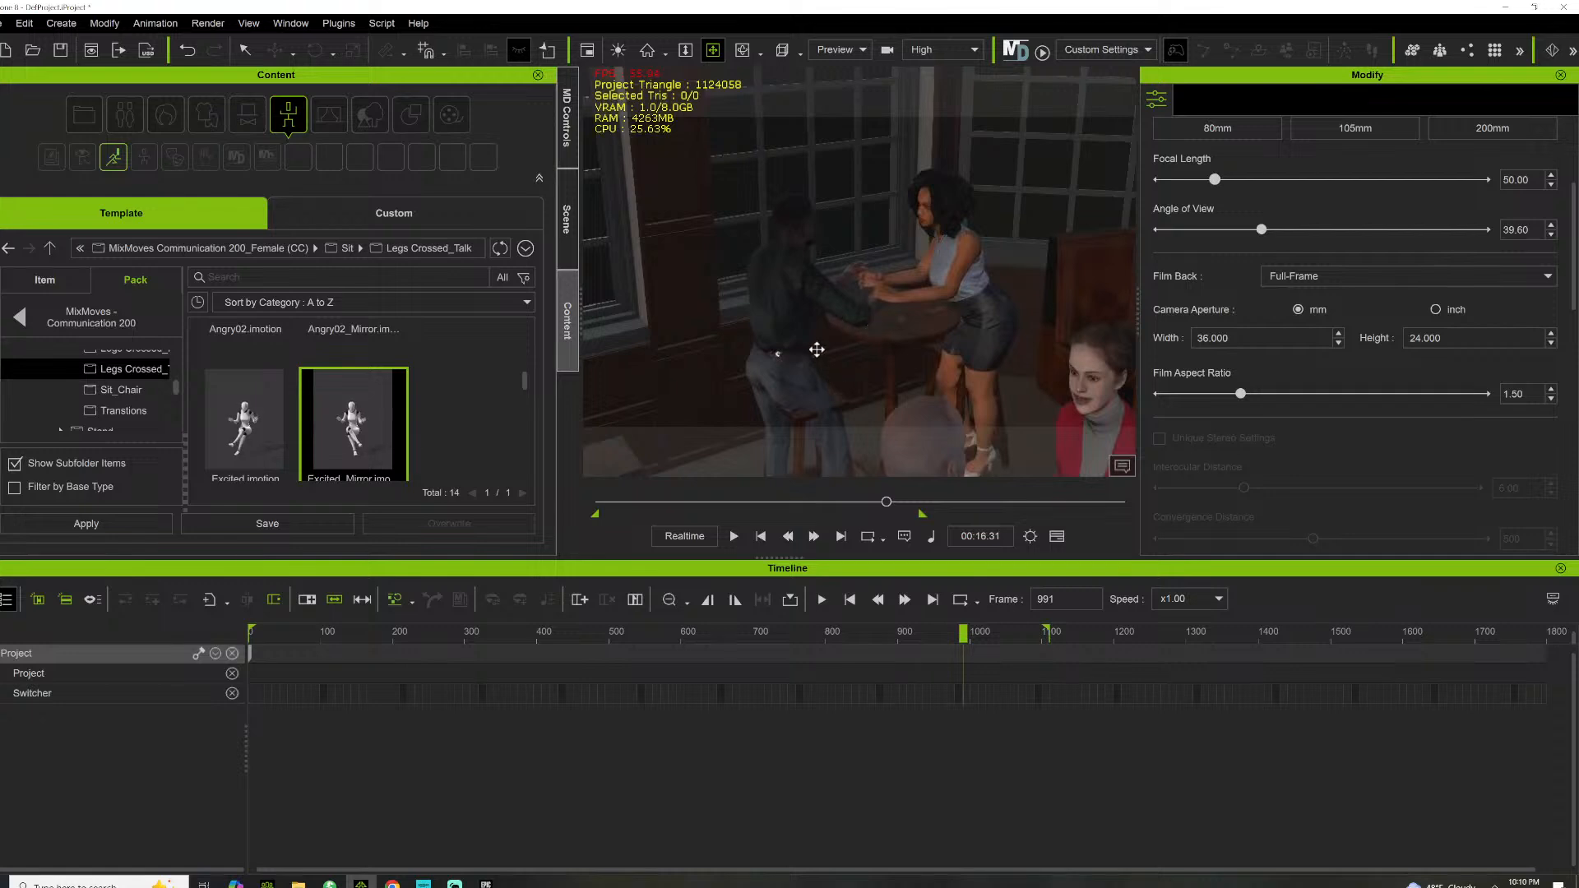
{"action": "left_click", "coordinate": [792, 304]}
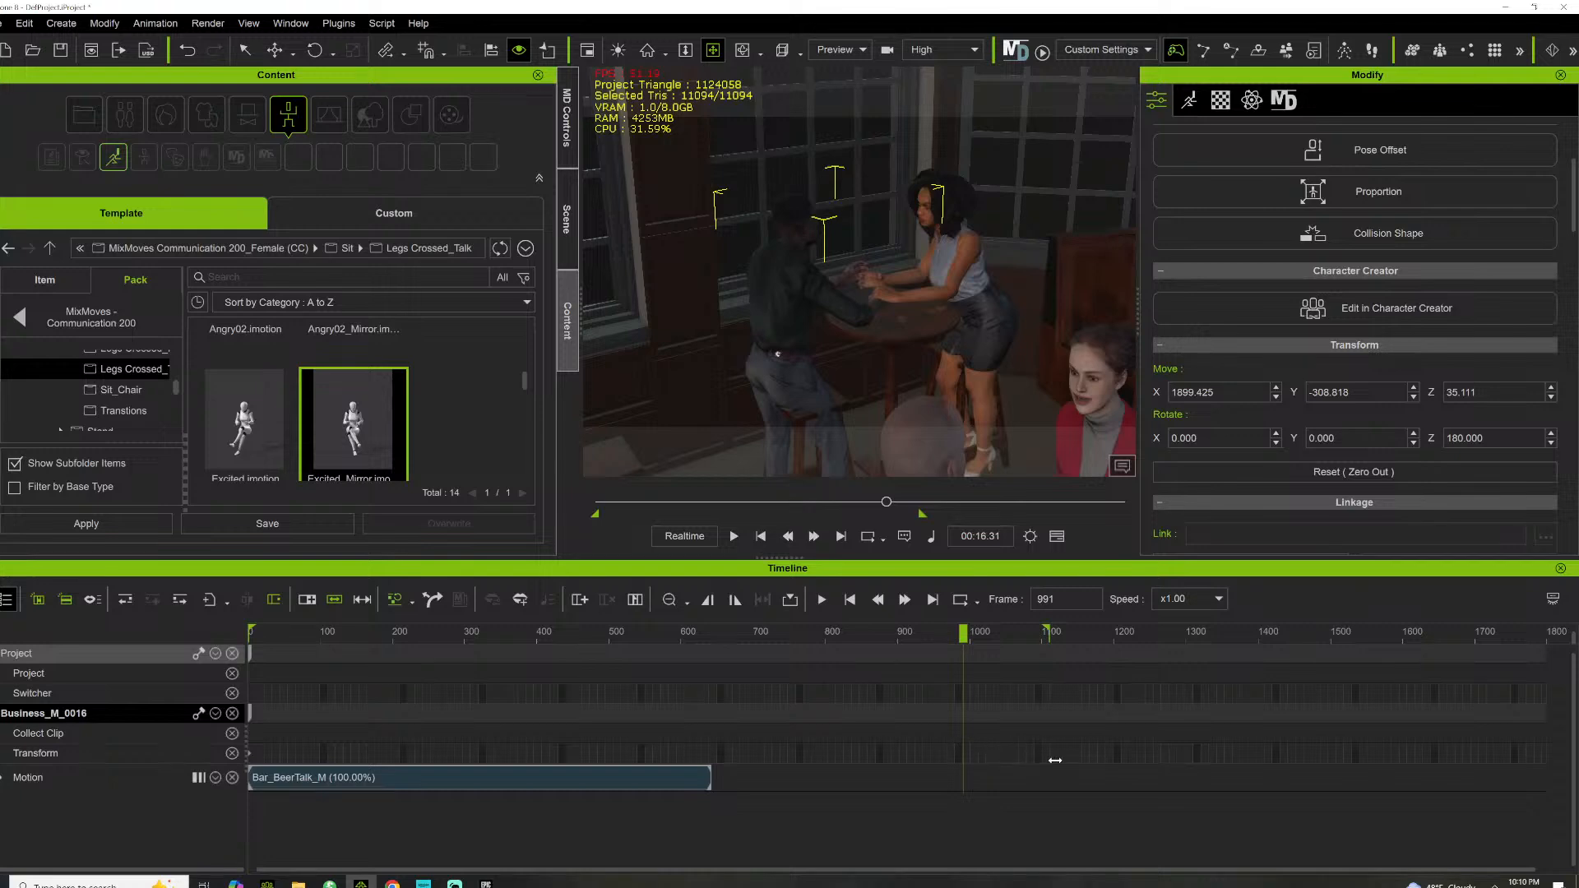
{"action": "left_click", "coordinate": [712, 786]}
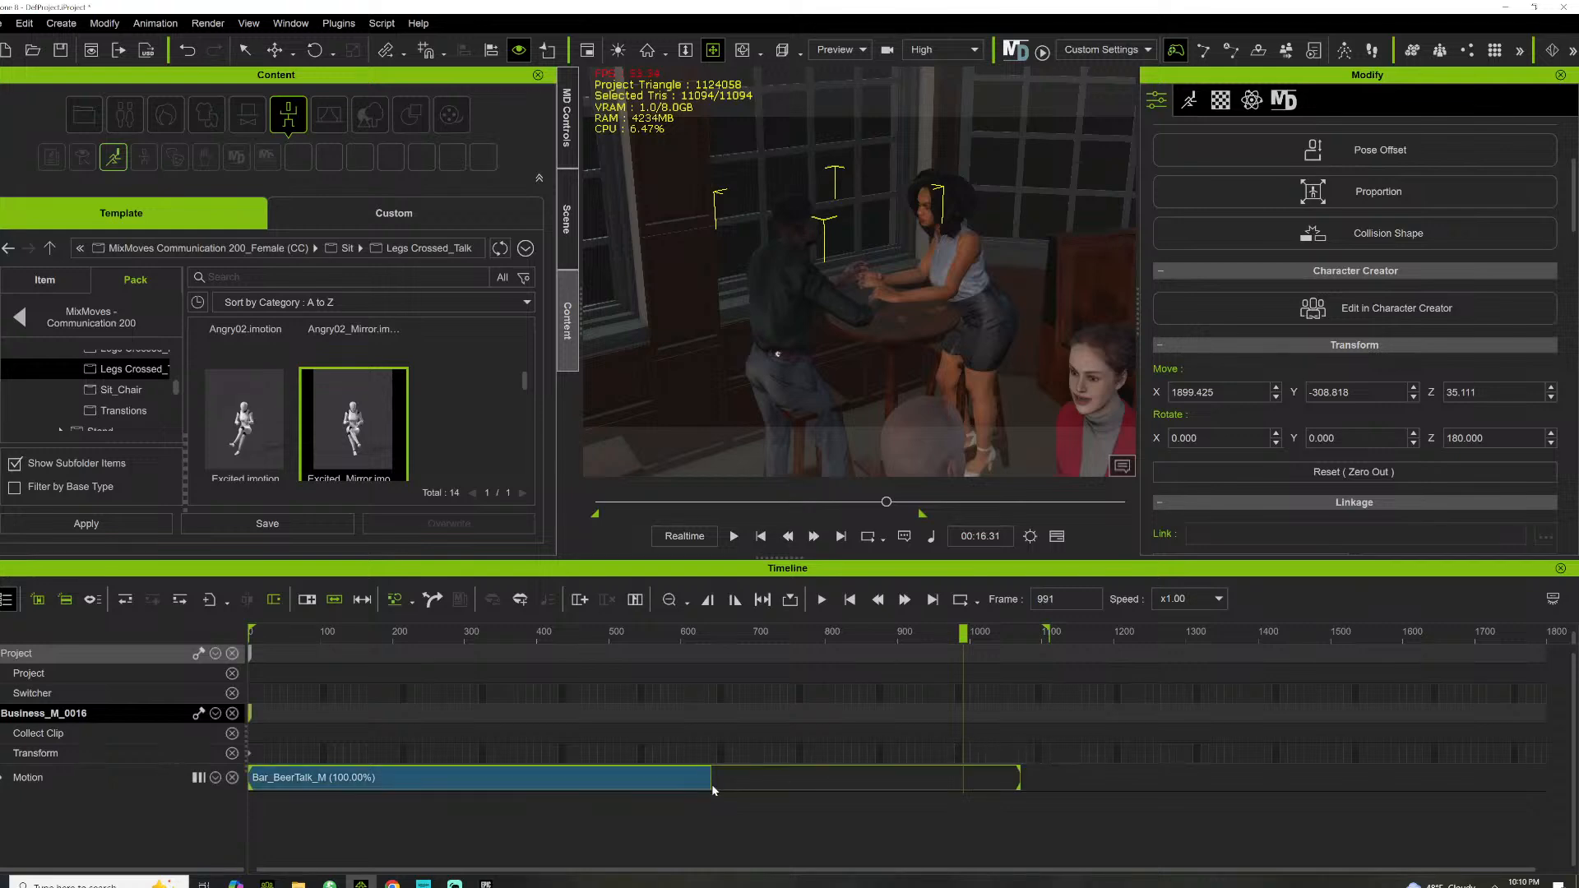
{"action": "left_click_drag", "start_coordinate": [707, 786], "coordinate": [1064, 785]}
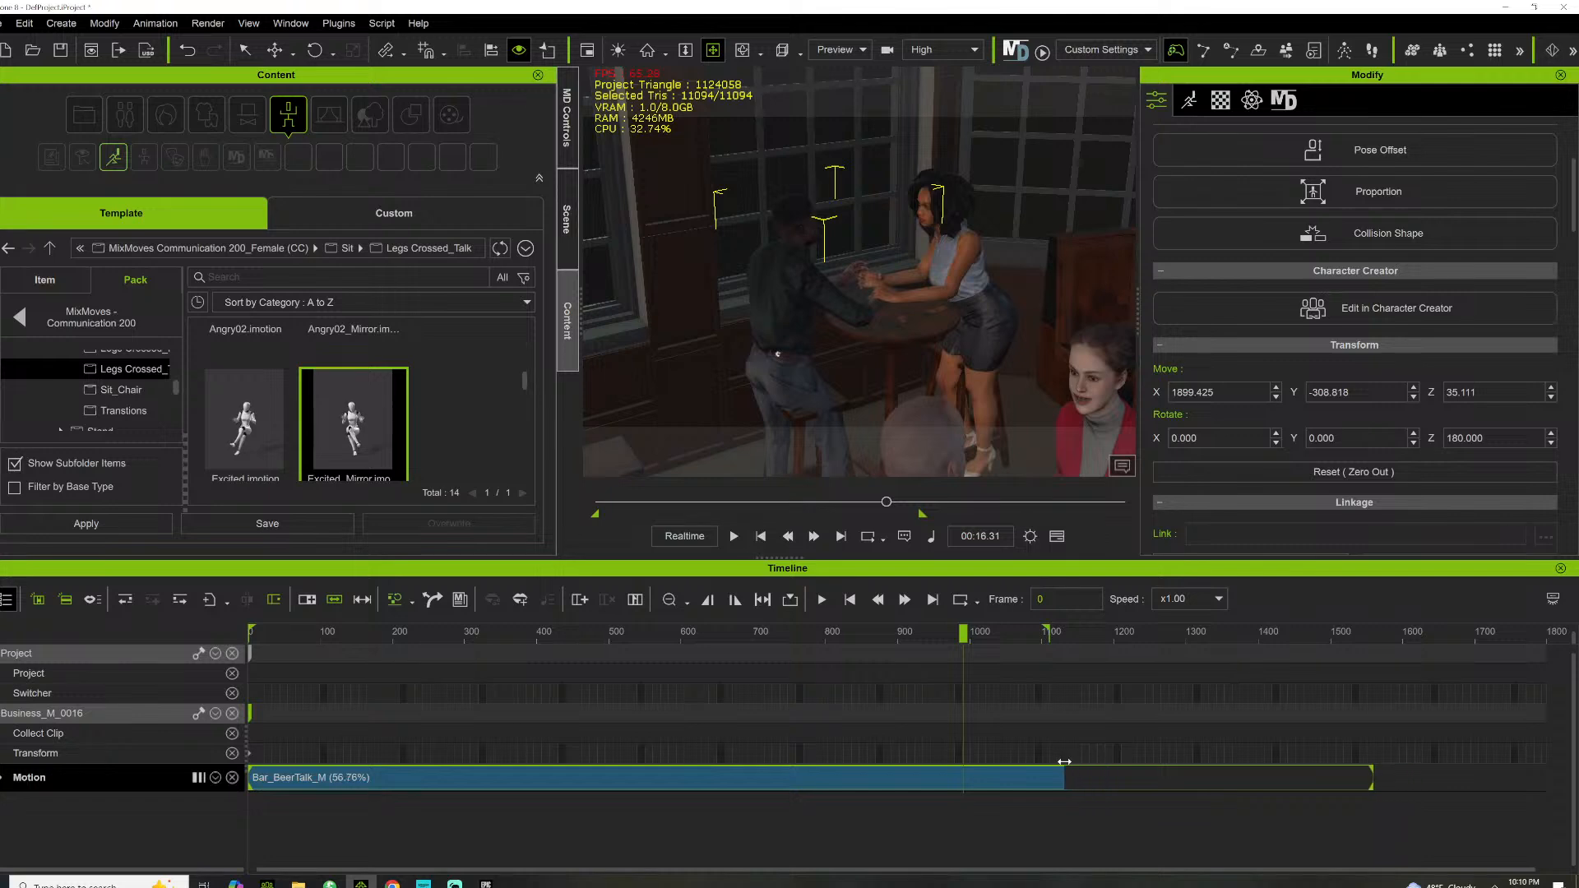
Stretch the Bar_BeerTalk_F clip of the curly-haired woman at the round table to about frame 1134
{"action": "left_click", "coordinate": [950, 195]}
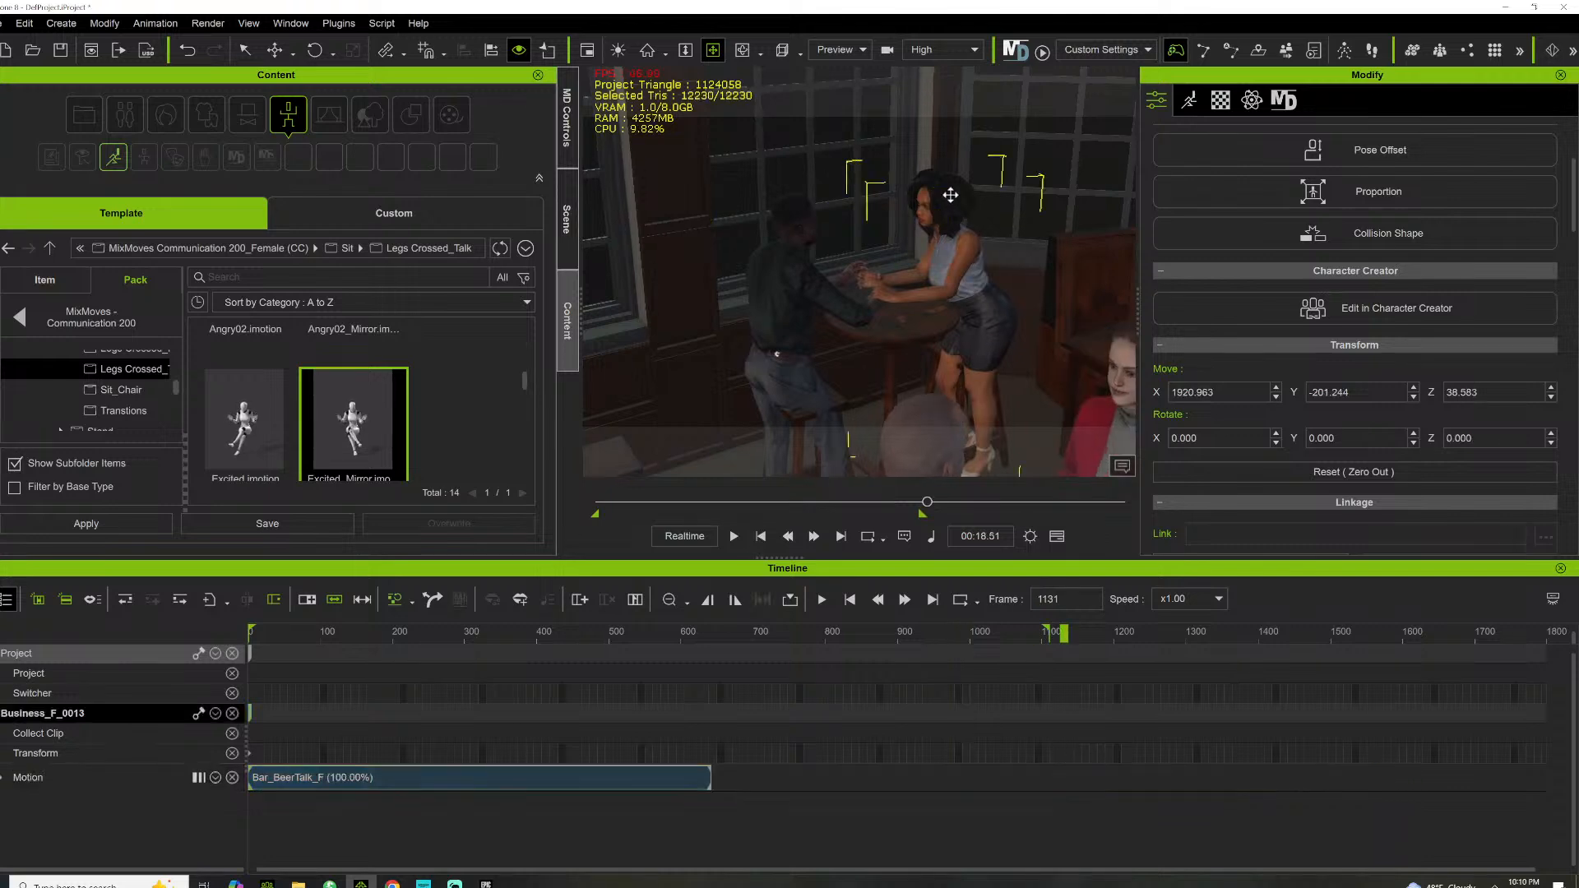
{"action": "left_click", "coordinate": [675, 772]}
{"action": "left_click_drag", "start_coordinate": [707, 787], "coordinate": [1066, 786]}
Play the animation from near the start and check the bar crowd through the windows and open doorway from outside
{"action": "left_click", "coordinate": [614, 502]}
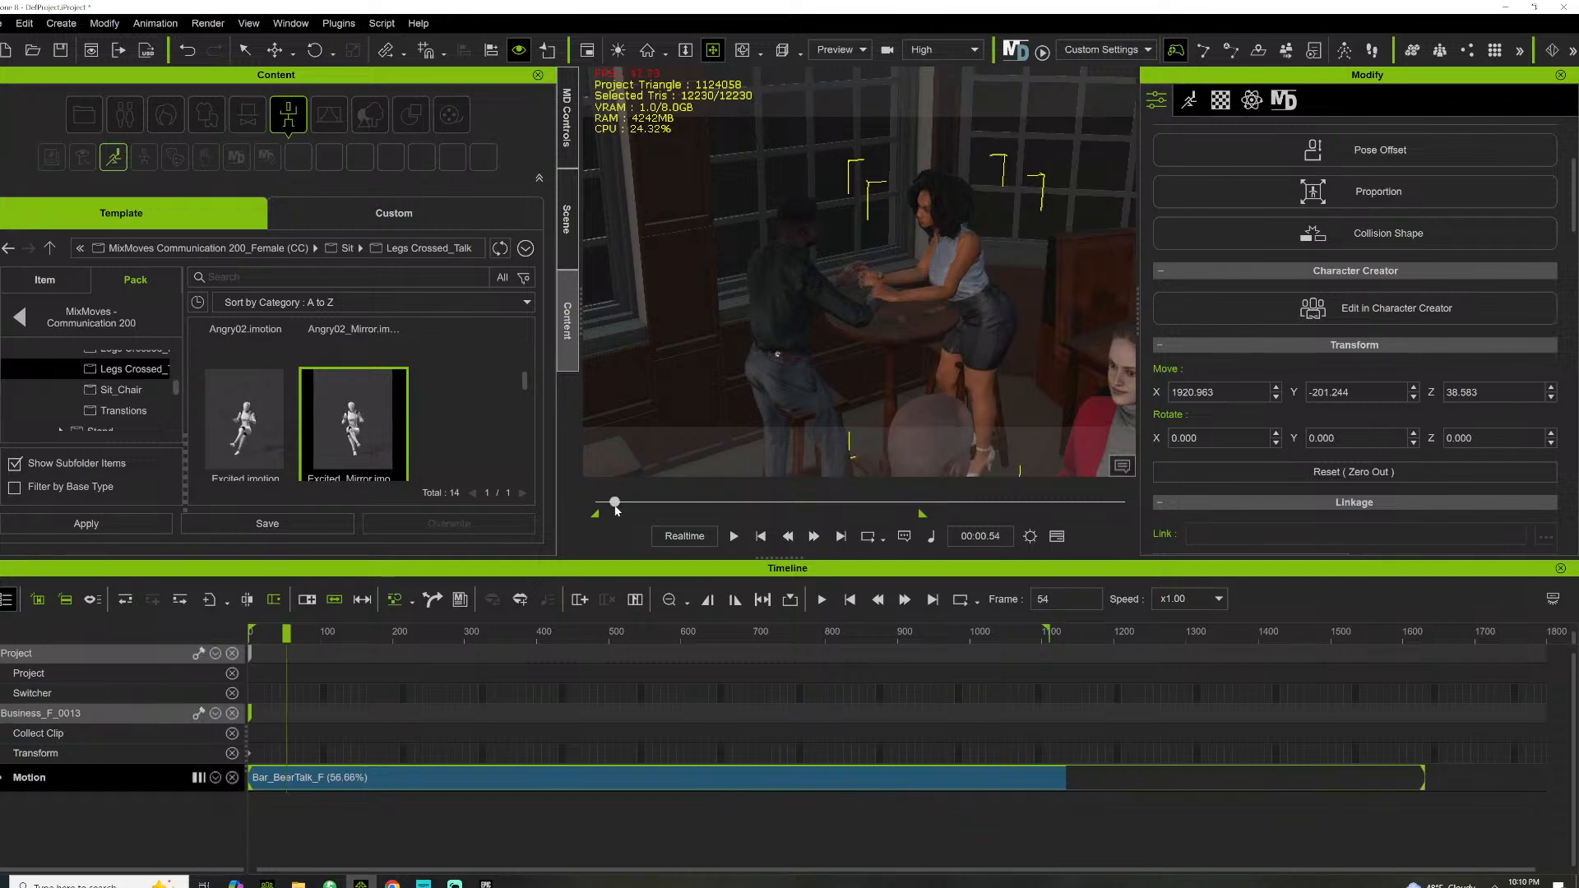
{"action": "key", "text": "space"}
{"action": "right_click_drag", "start_coordinate": [846, 299], "coordinate": [921, 313]}
{"action": "right_click_drag", "start_coordinate": [715, 320], "coordinate": [939, 298]}
{"action": "middle_click_drag", "start_coordinate": [939, 298], "coordinate": [722, 326]}
{"action": "scroll", "coordinate": [722, 326], "scroll_direction": "down", "scroll_amount": 6}
{"action": "left_click_drag", "start_coordinate": [722, 327], "coordinate": [743, 335]}
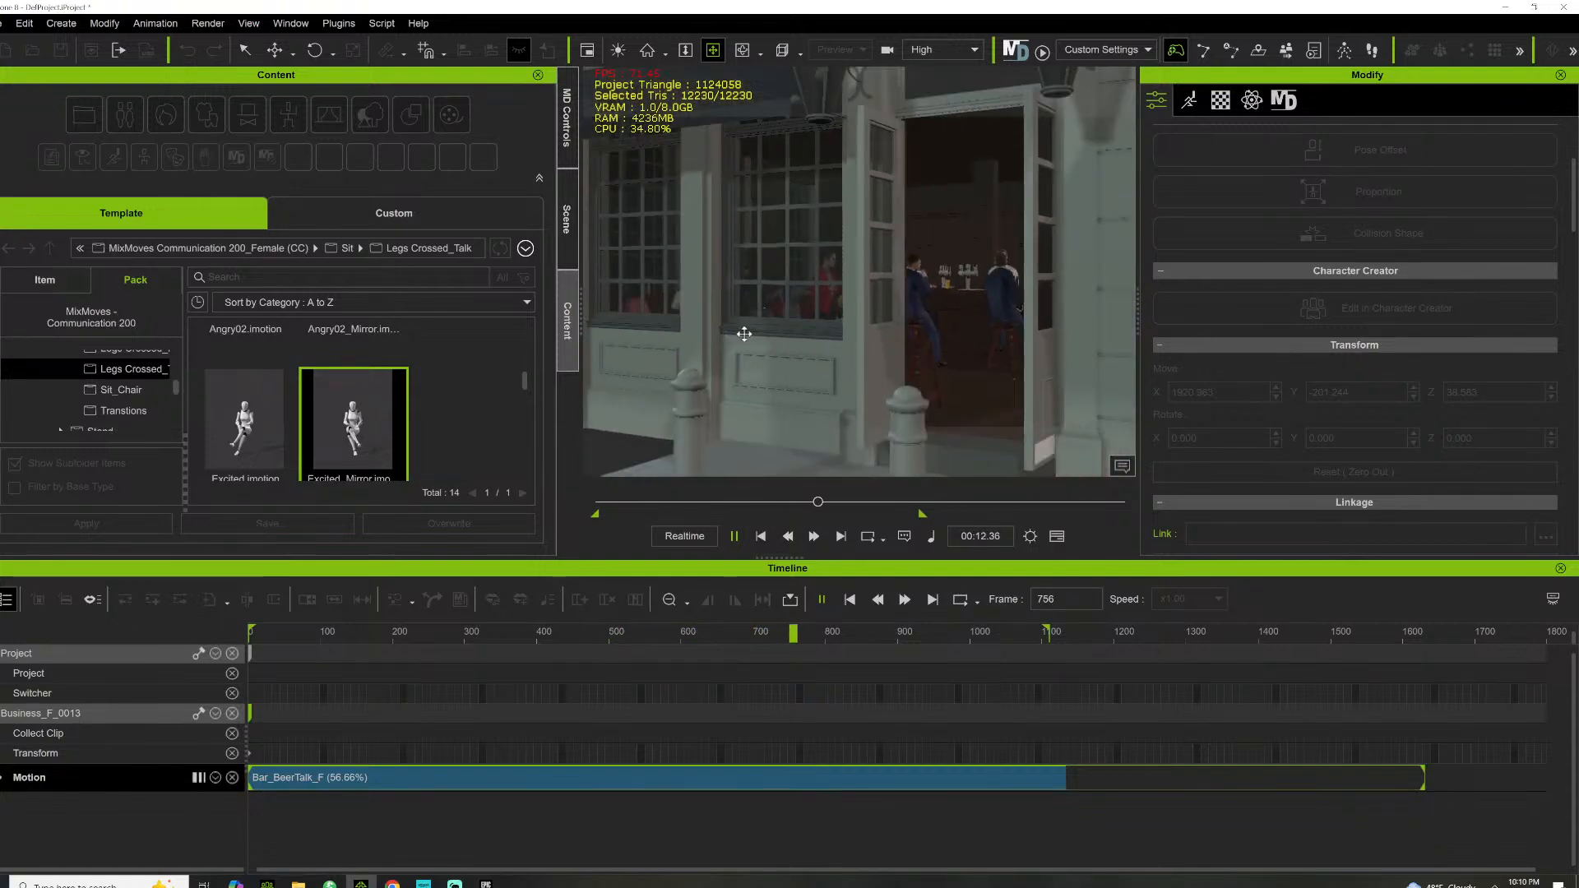
{"action": "key", "text": "space"}
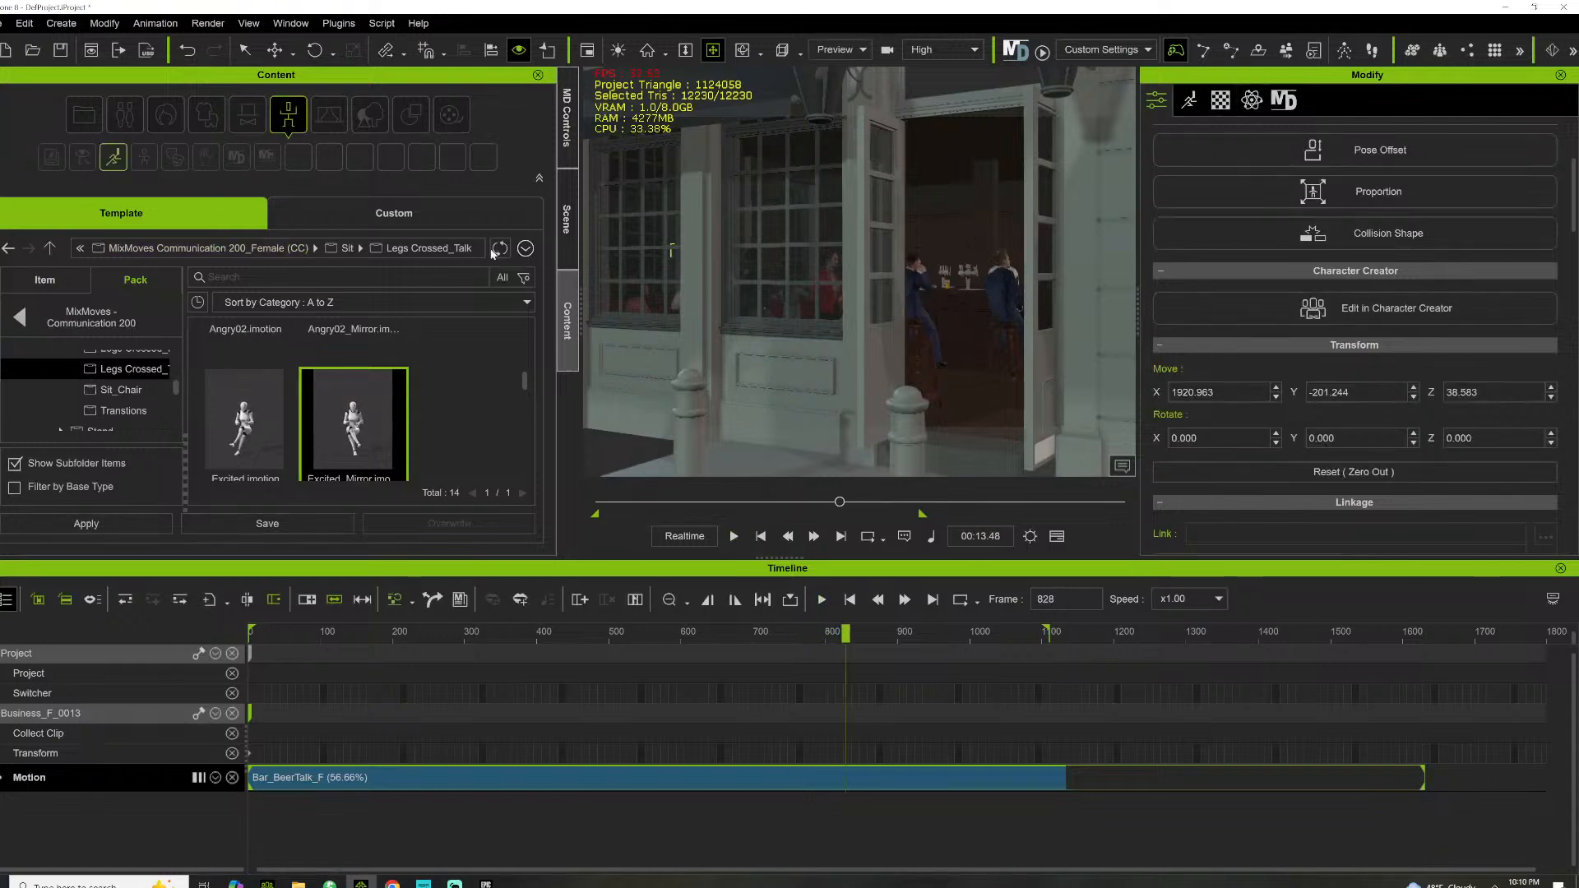
Open the scene's object list, then switch to the Epic Games Launcher to show iClone Unreal Live Link in the Fab Library
{"action": "left_click", "coordinate": [566, 218]}
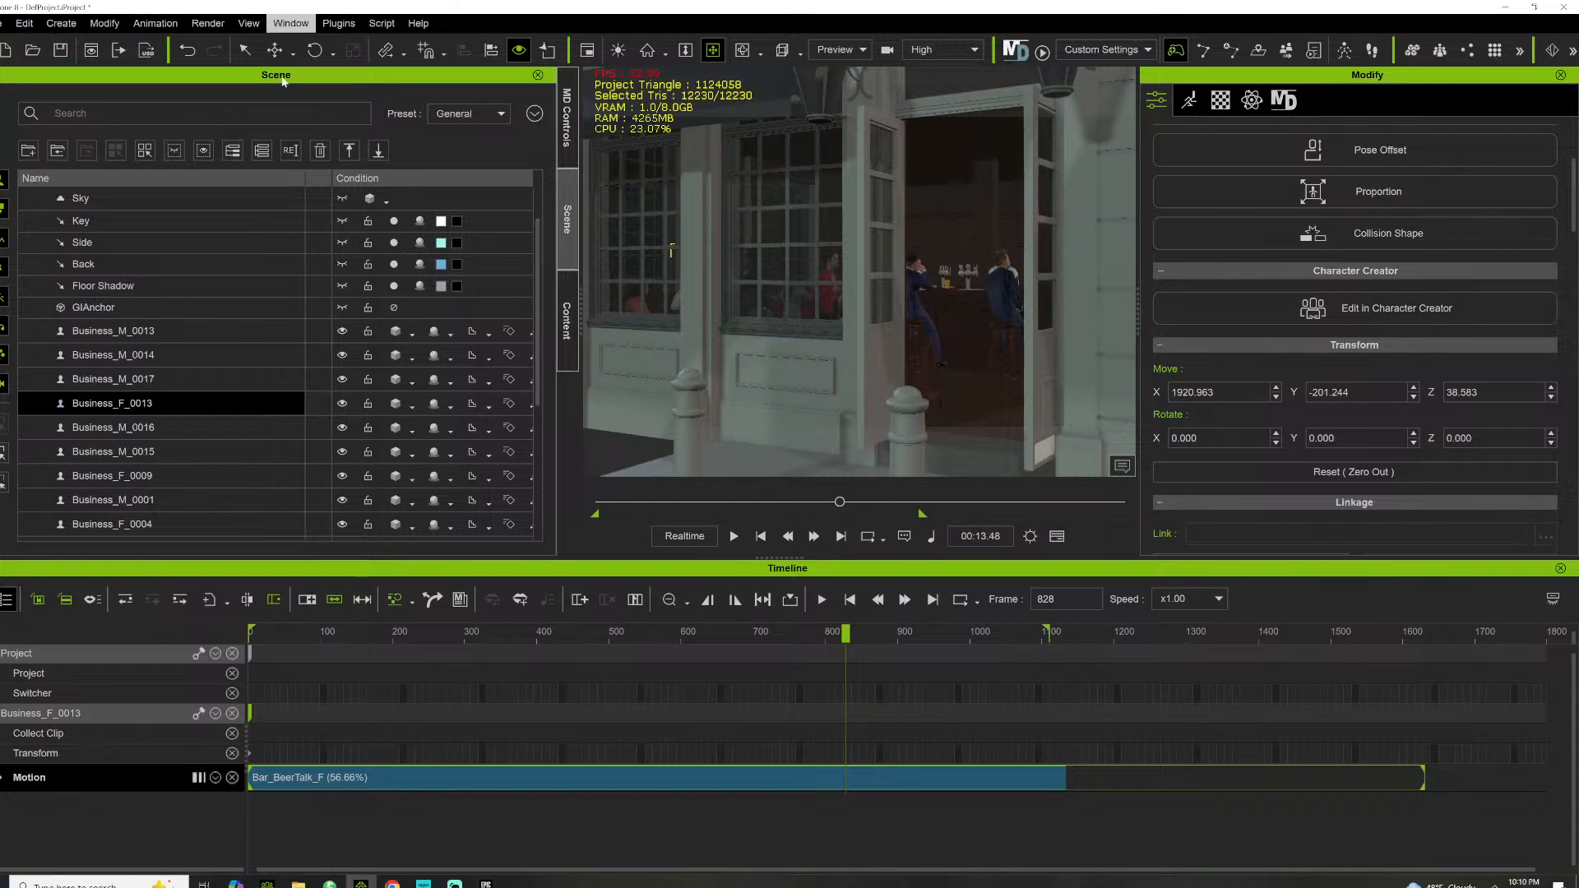
{"action": "left_click", "coordinate": [486, 884]}
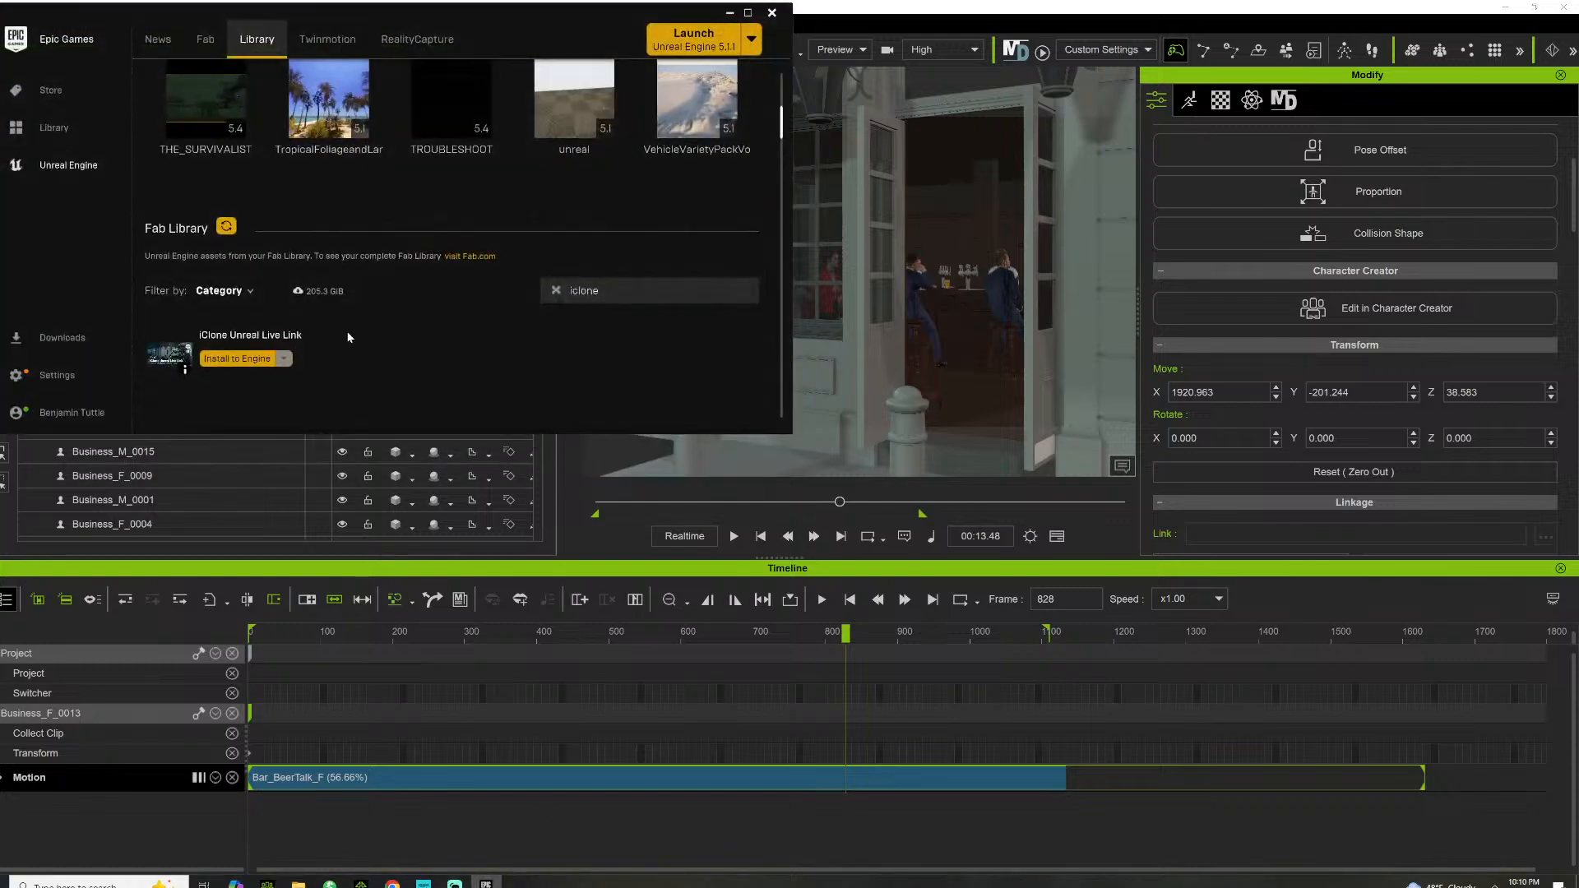
Launch the ENDGAME_5_3 project from the launcher's project library and minimize the launcher
{"action": "scroll", "coordinate": [516, 322], "scroll_direction": "up", "scroll_amount": 5}
{"action": "scroll", "coordinate": [711, 202], "scroll_direction": "up", "scroll_amount": 5}
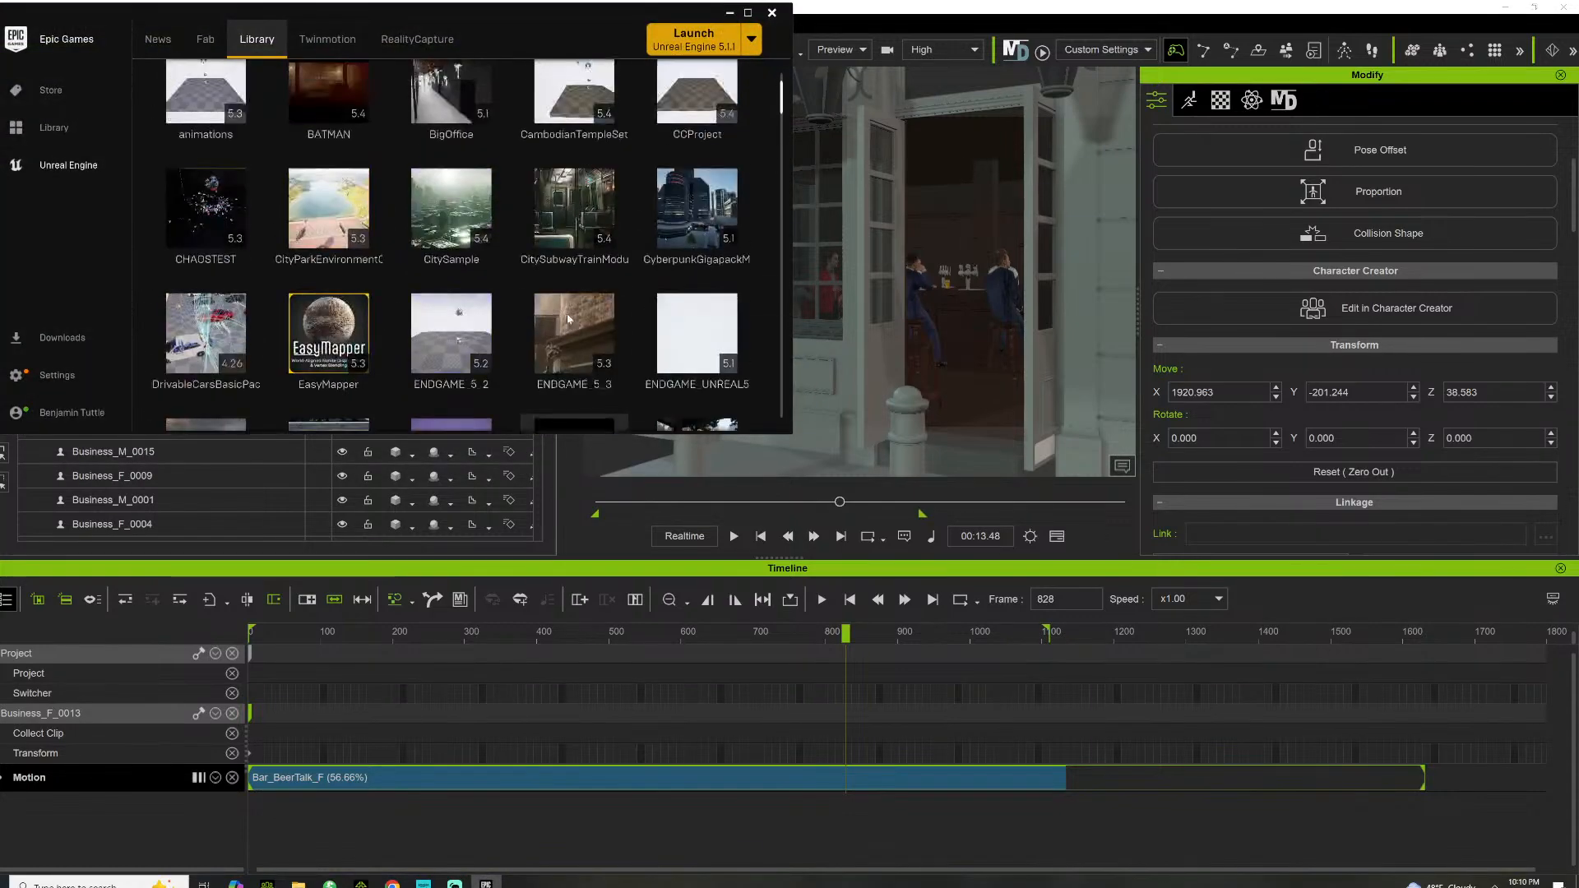
{"action": "left_click", "coordinate": [613, 317]}
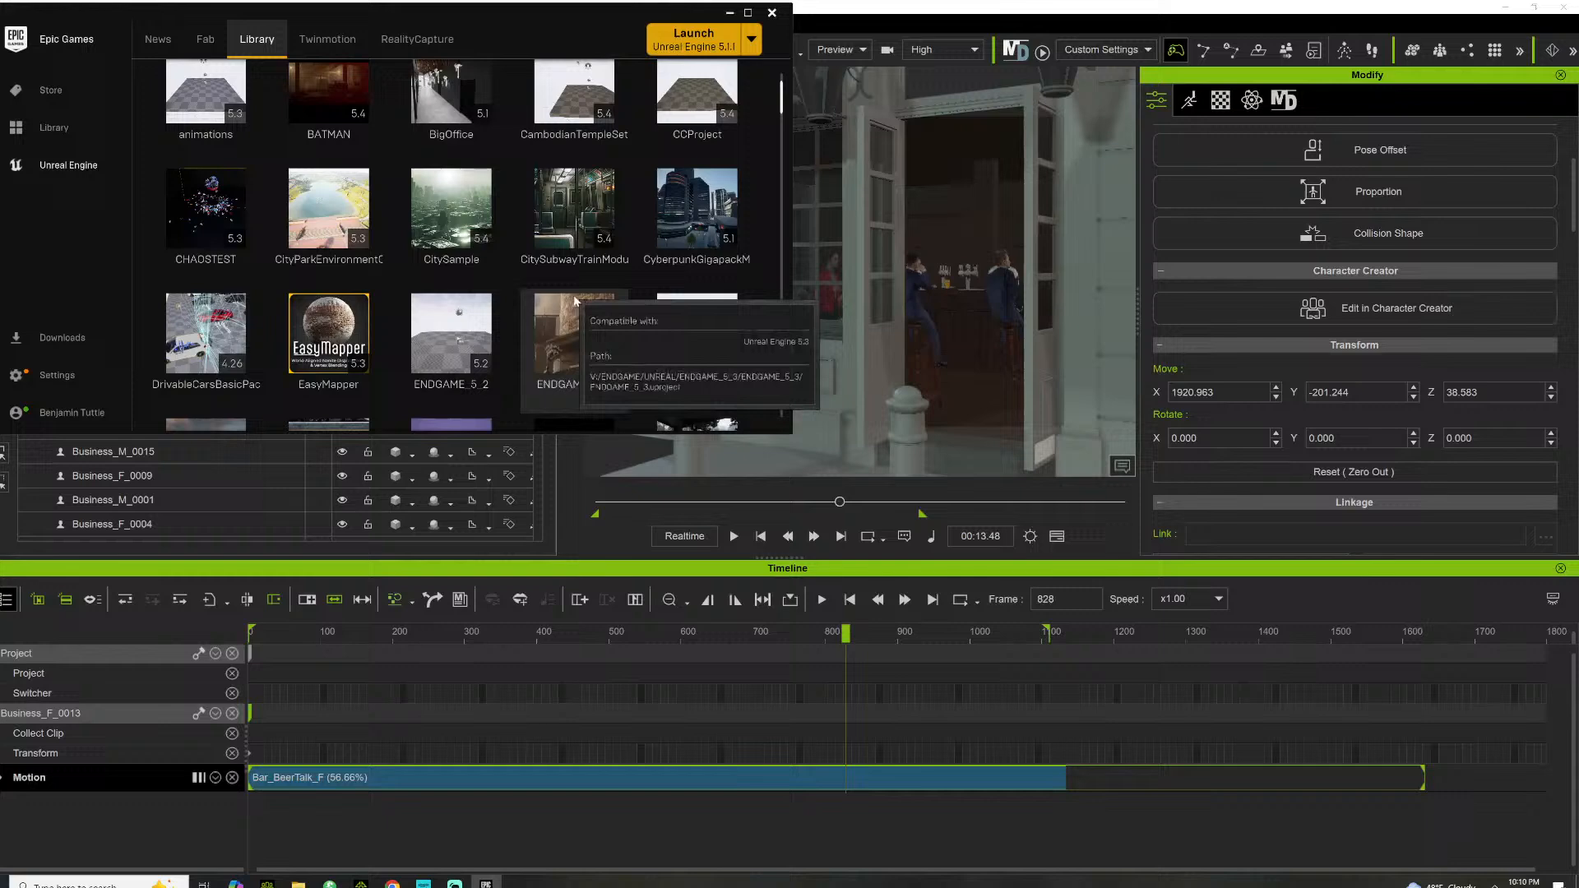
{"action": "left_click", "coordinate": [731, 11]}
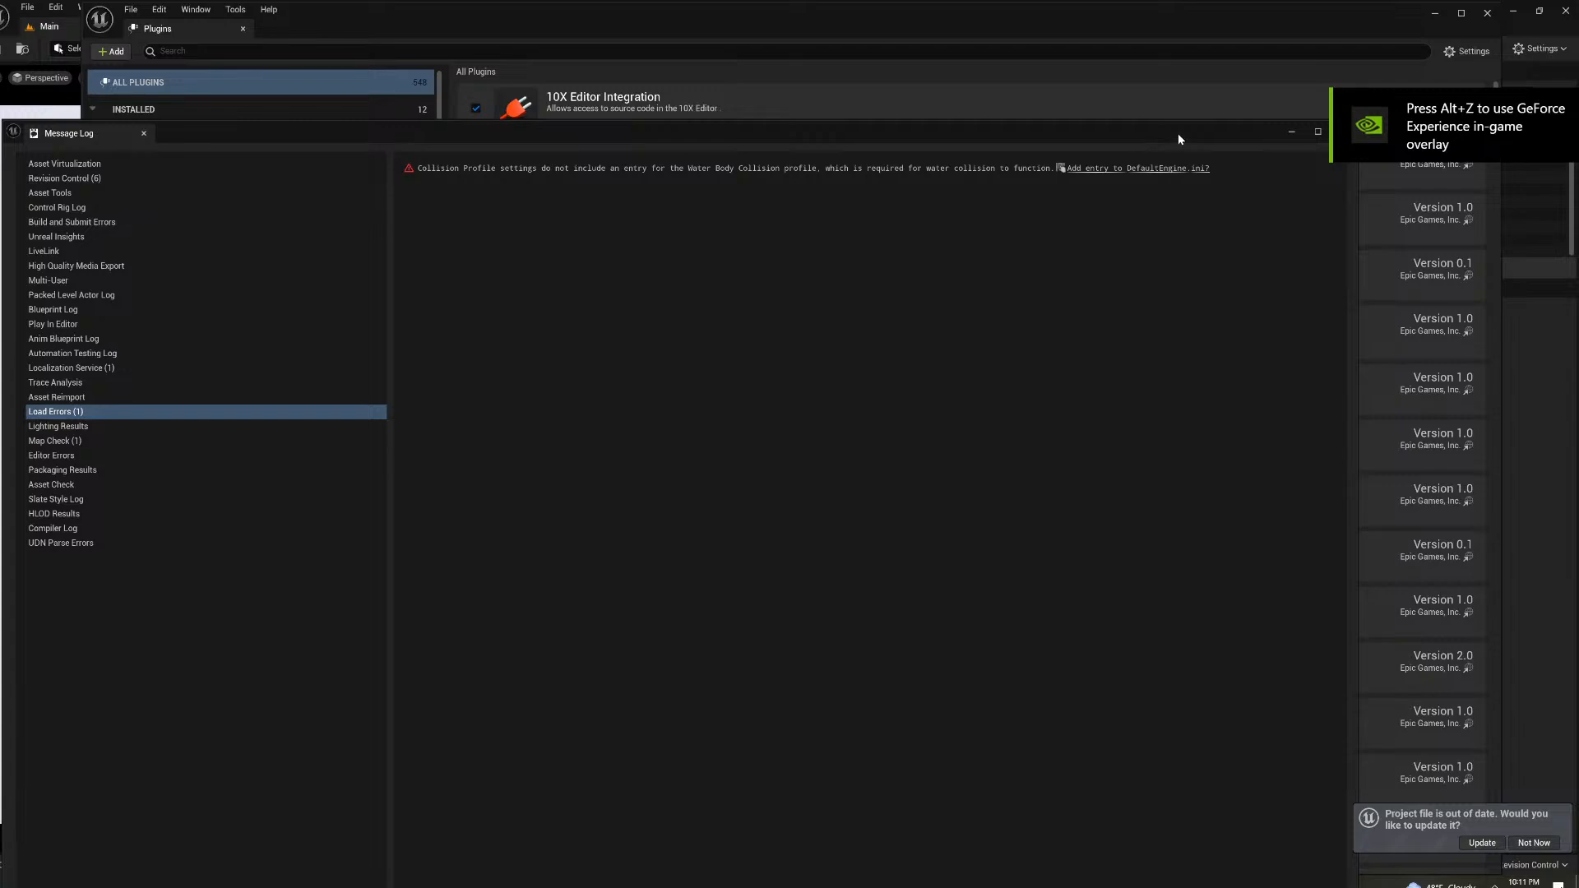
Clear the Message Log and Plugins windows away from the main Unreal Editor view
{"action": "left_click_drag", "start_coordinate": [1178, 139], "coordinate": [900, 162]}
{"action": "left_click", "coordinate": [1054, 154]}
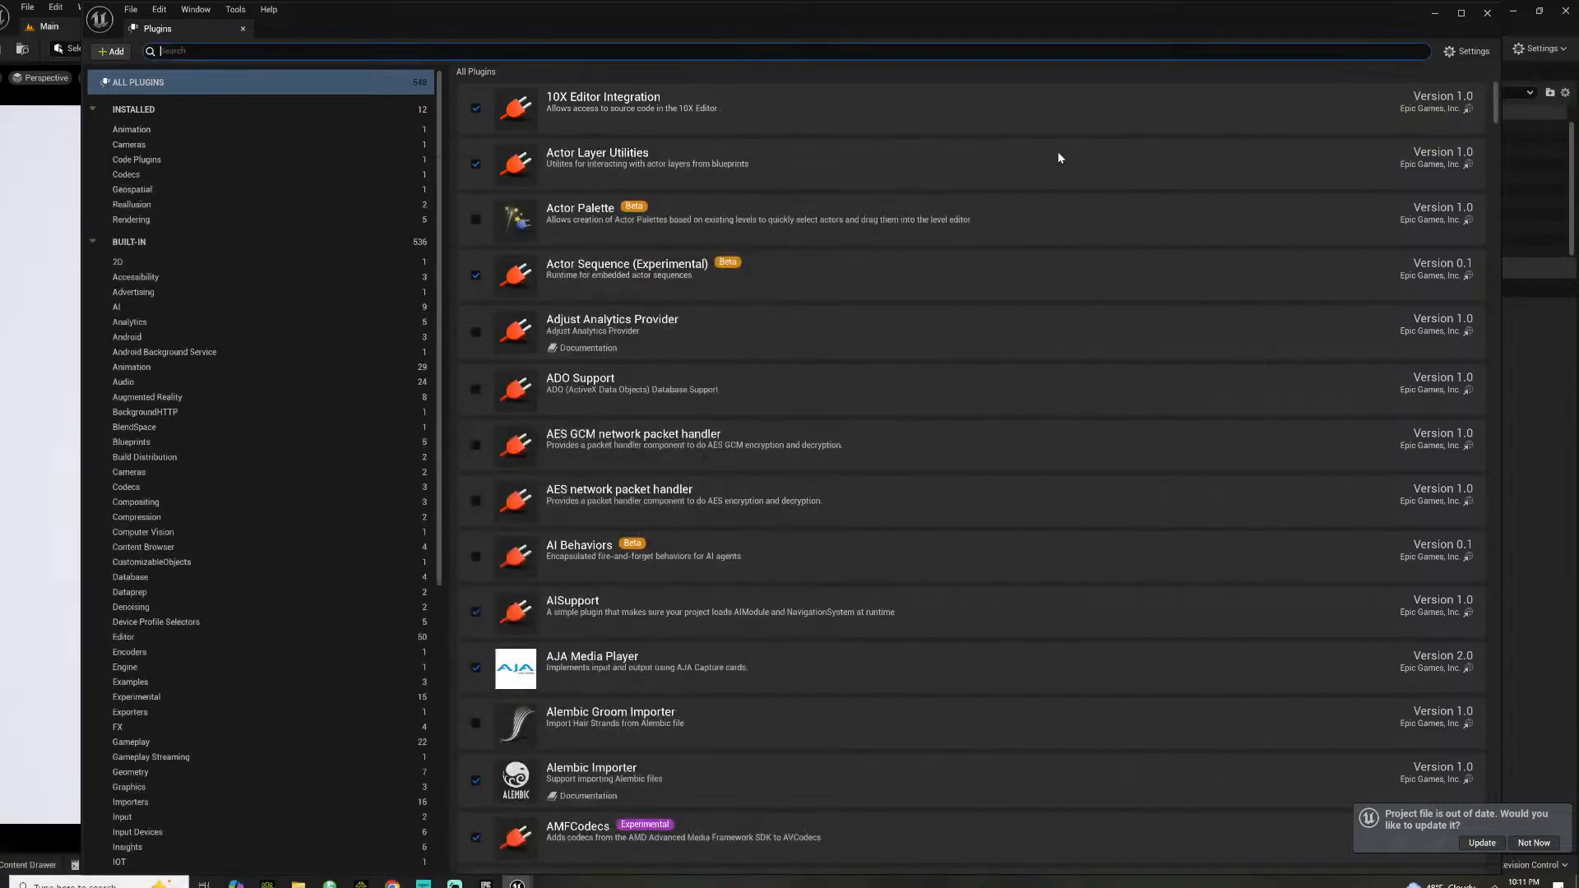
{"action": "left_click", "coordinate": [1432, 13]}
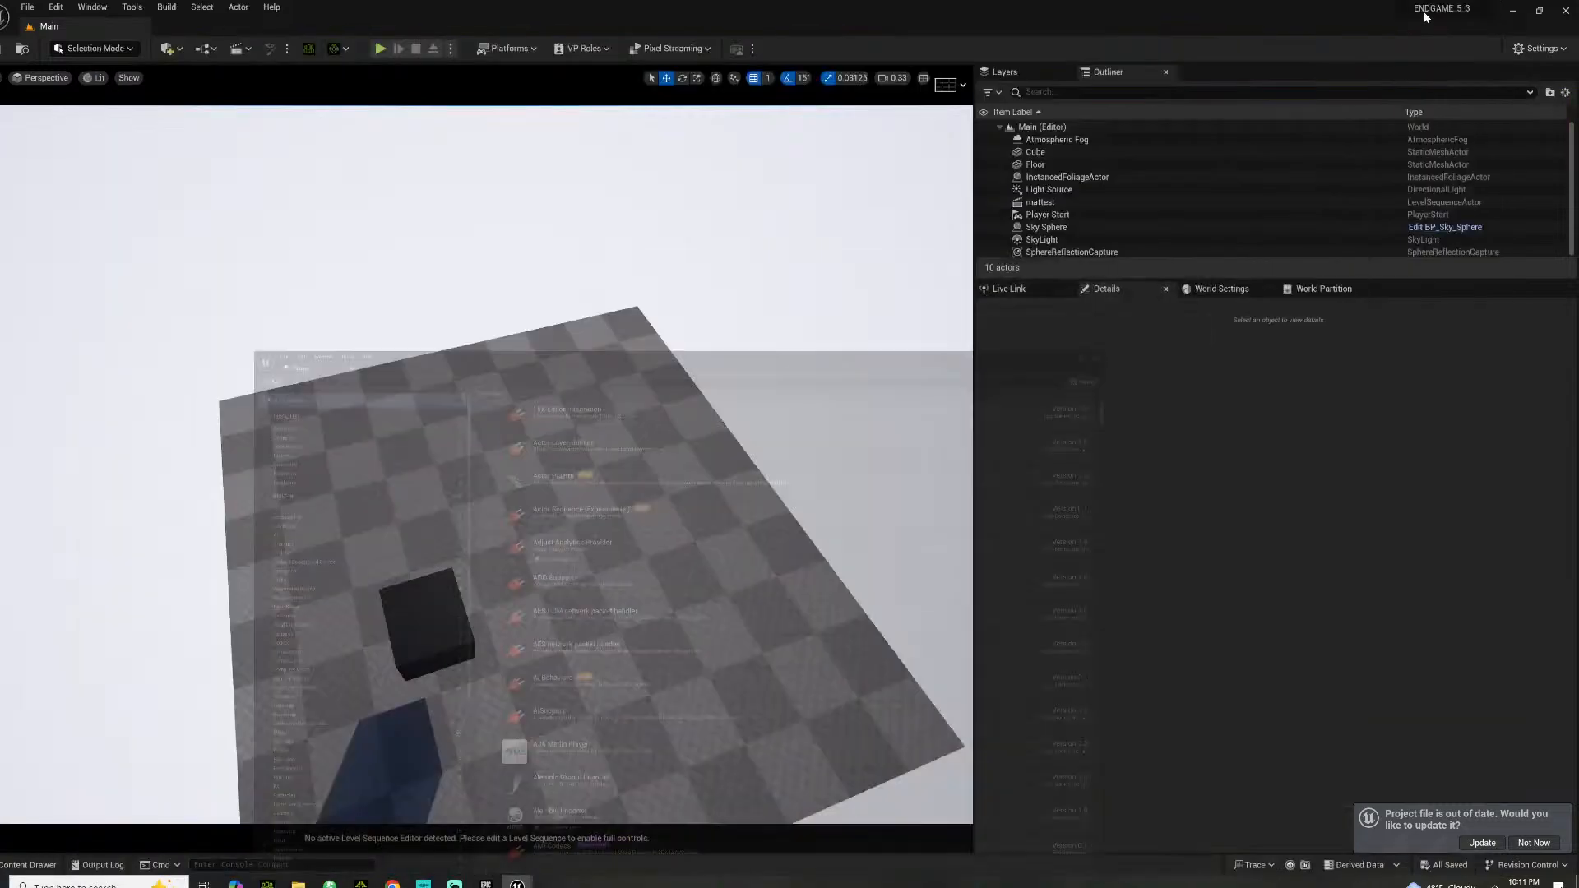
Load the CHELSEA level from the project's SETS/UK/LONDON content folder
{"action": "left_click", "coordinate": [28, 866]}
{"action": "scroll", "coordinate": [89, 698], "scroll_direction": "down", "scroll_amount": 5}
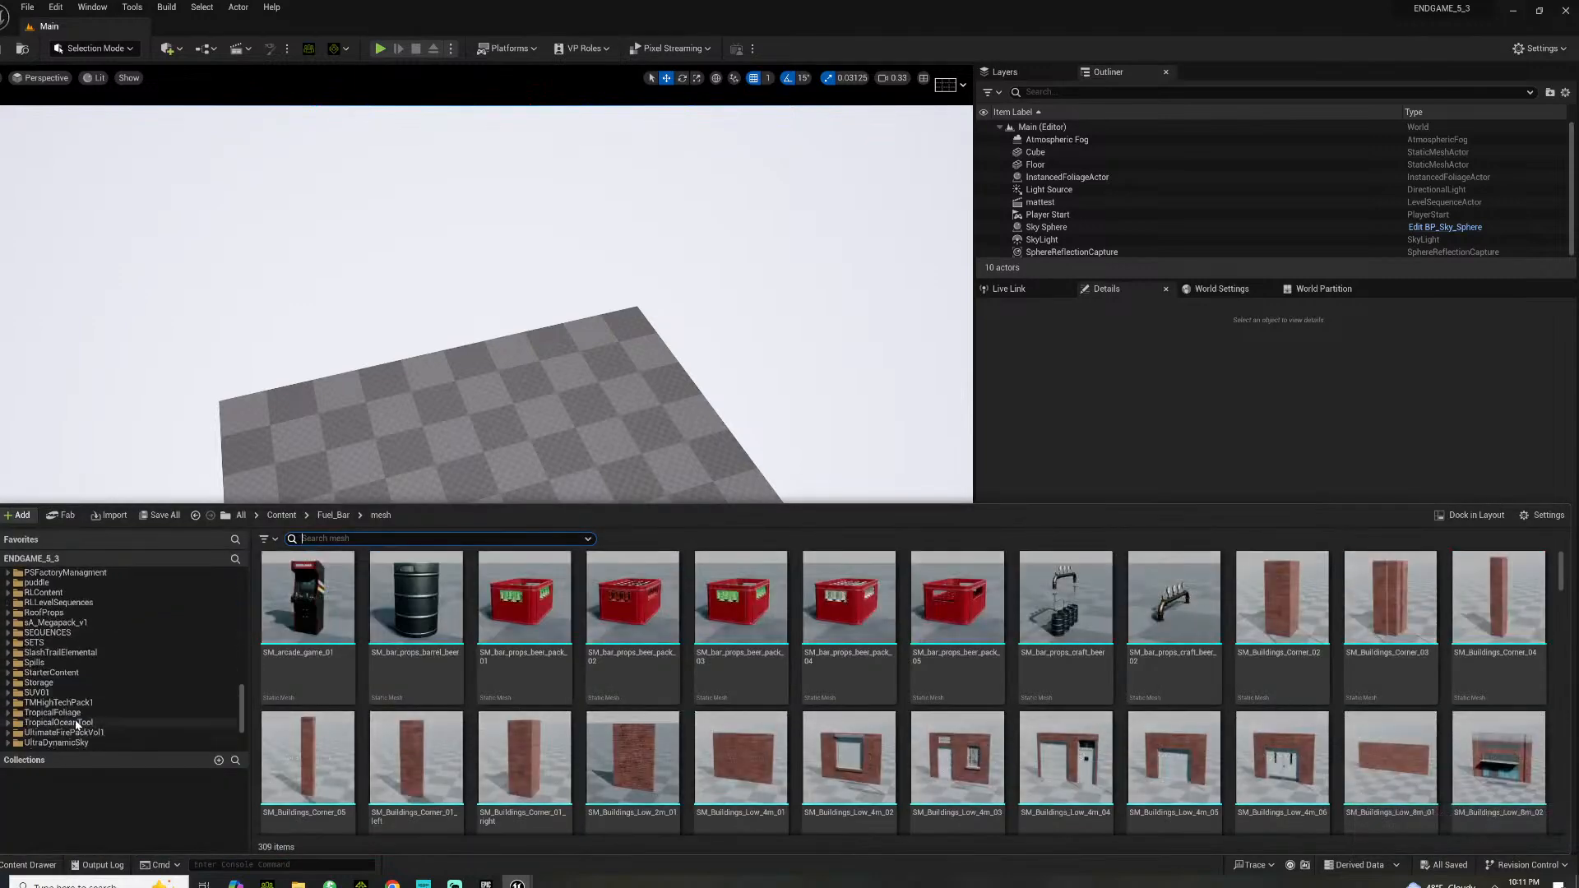
{"action": "left_click", "coordinate": [39, 641]}
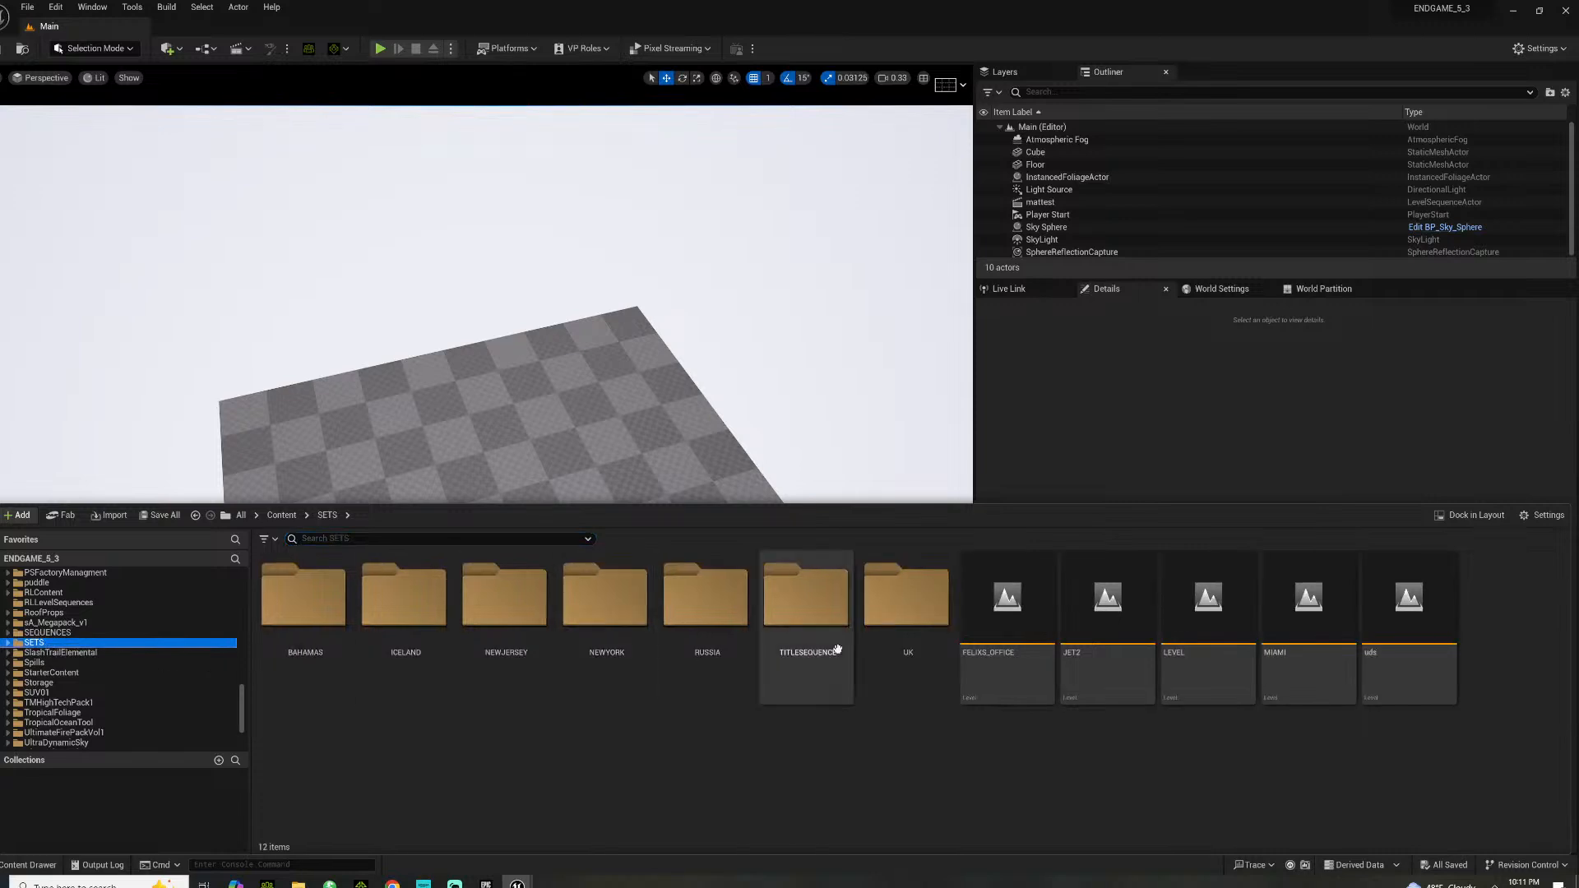
{"action": "left_click", "coordinate": [945, 644]}
{"action": "double_click", "coordinate": [945, 645]}
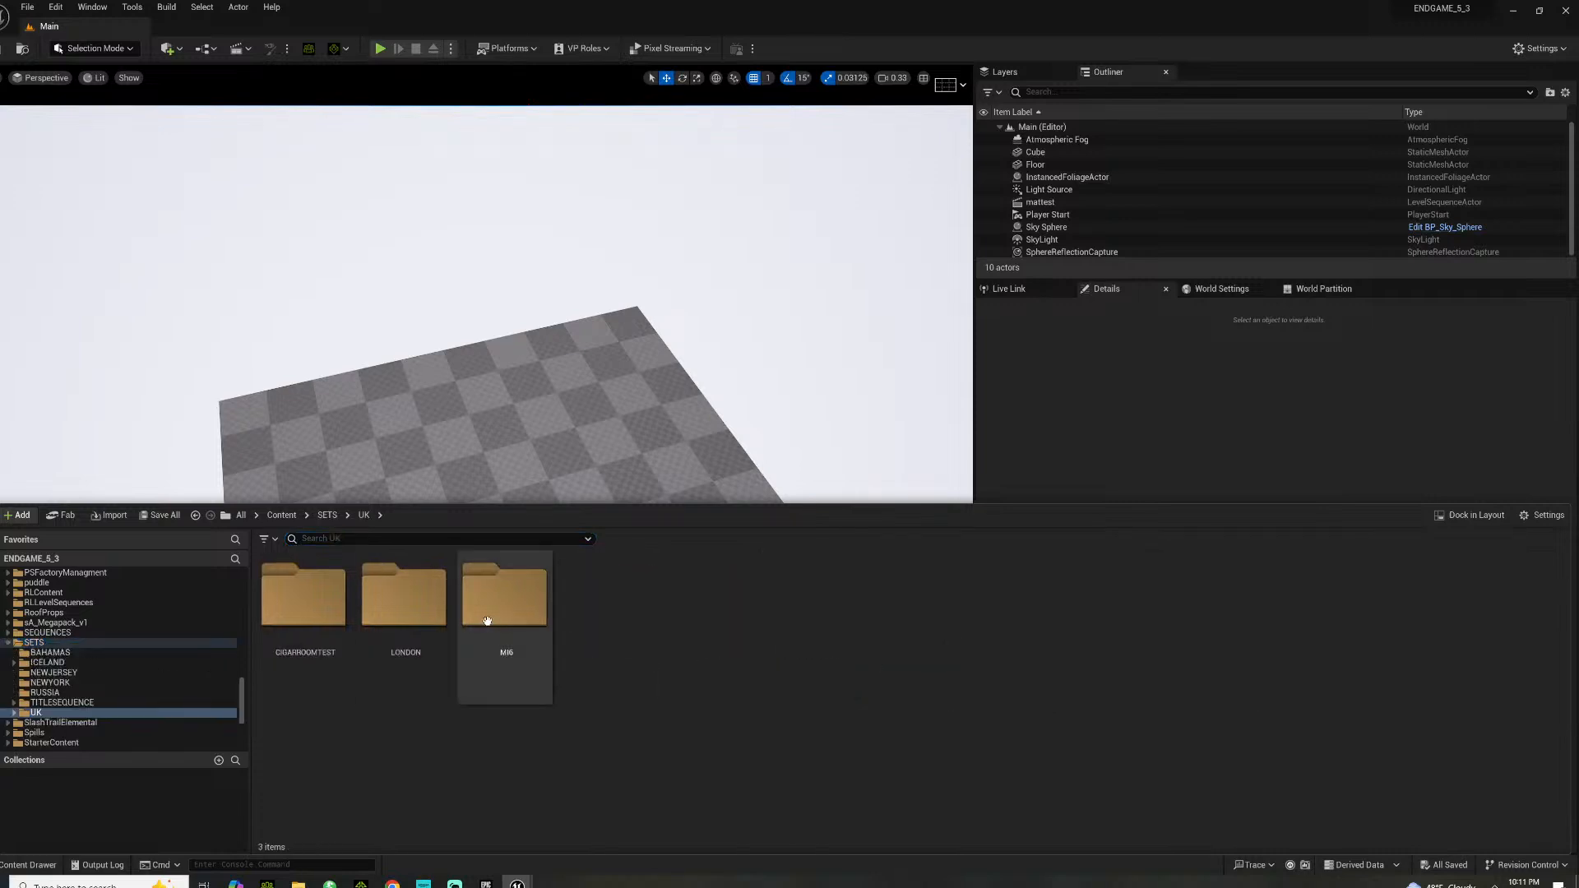
{"action": "double_click", "coordinate": [390, 601]}
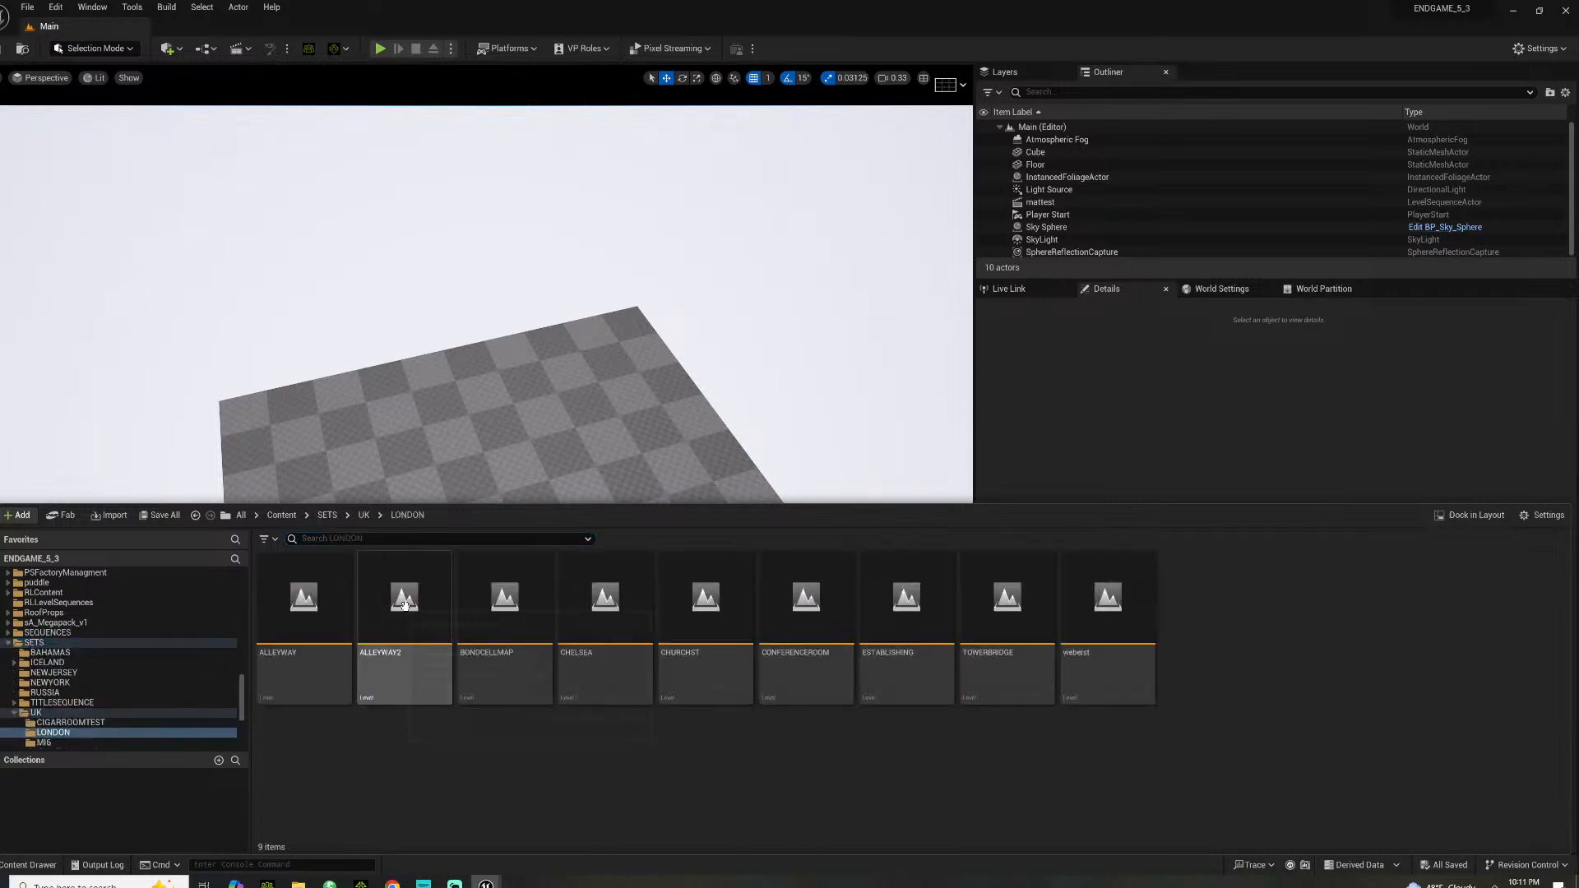
{"action": "double_click", "coordinate": [600, 633]}
Switch back to iClone and open the Unreal Live Link plugin window
{"action": "left_click", "coordinate": [361, 883]}
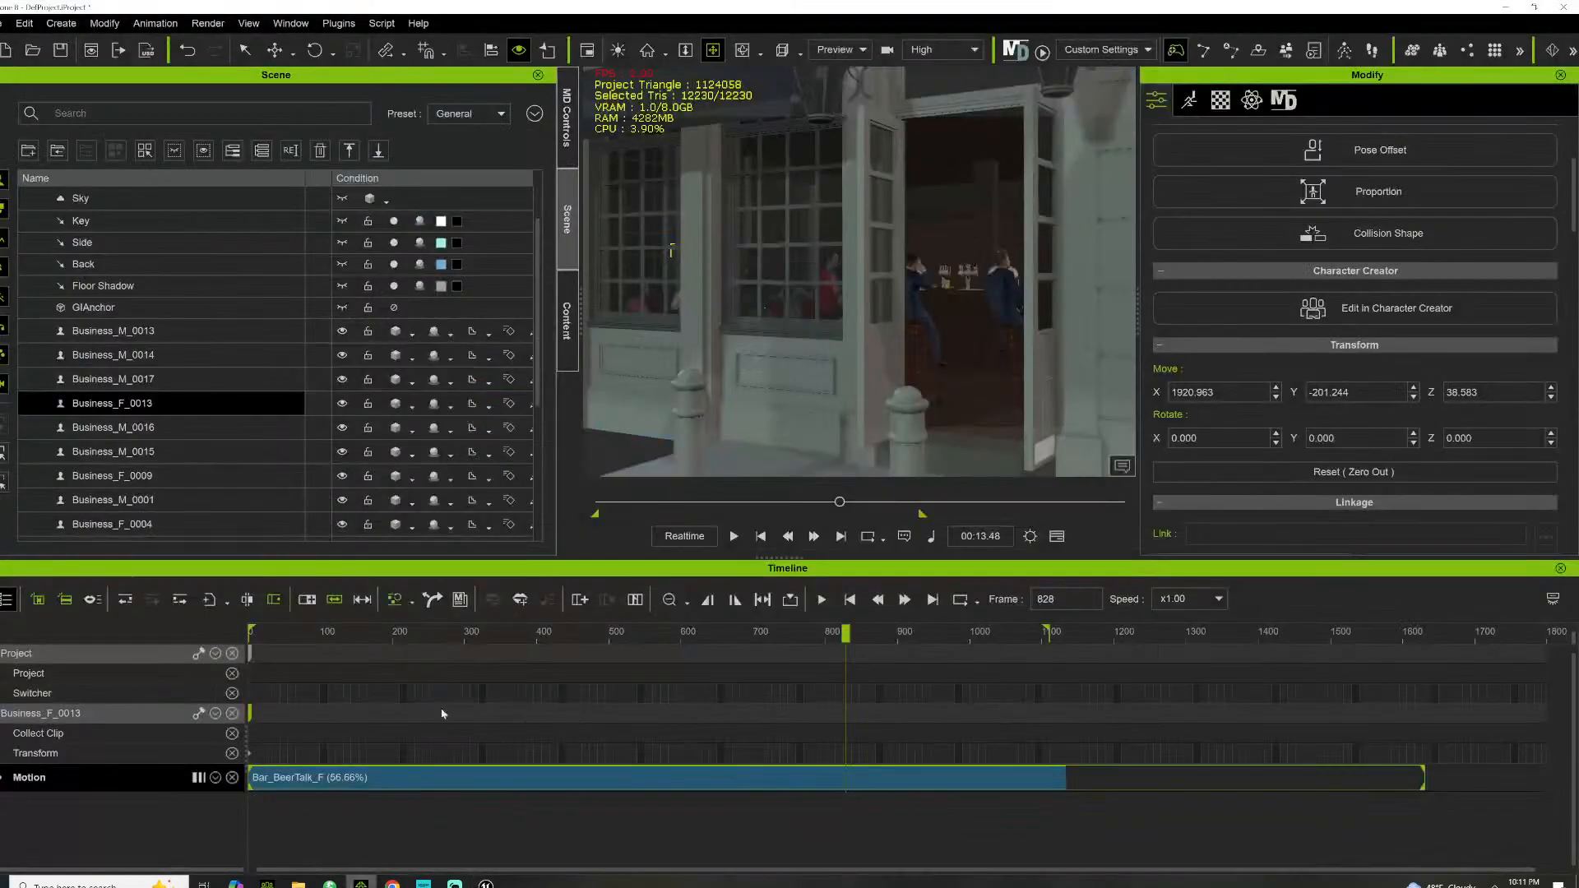
{"action": "left_click", "coordinate": [339, 29]}
{"action": "mouse_move", "coordinate": [404, 129]}
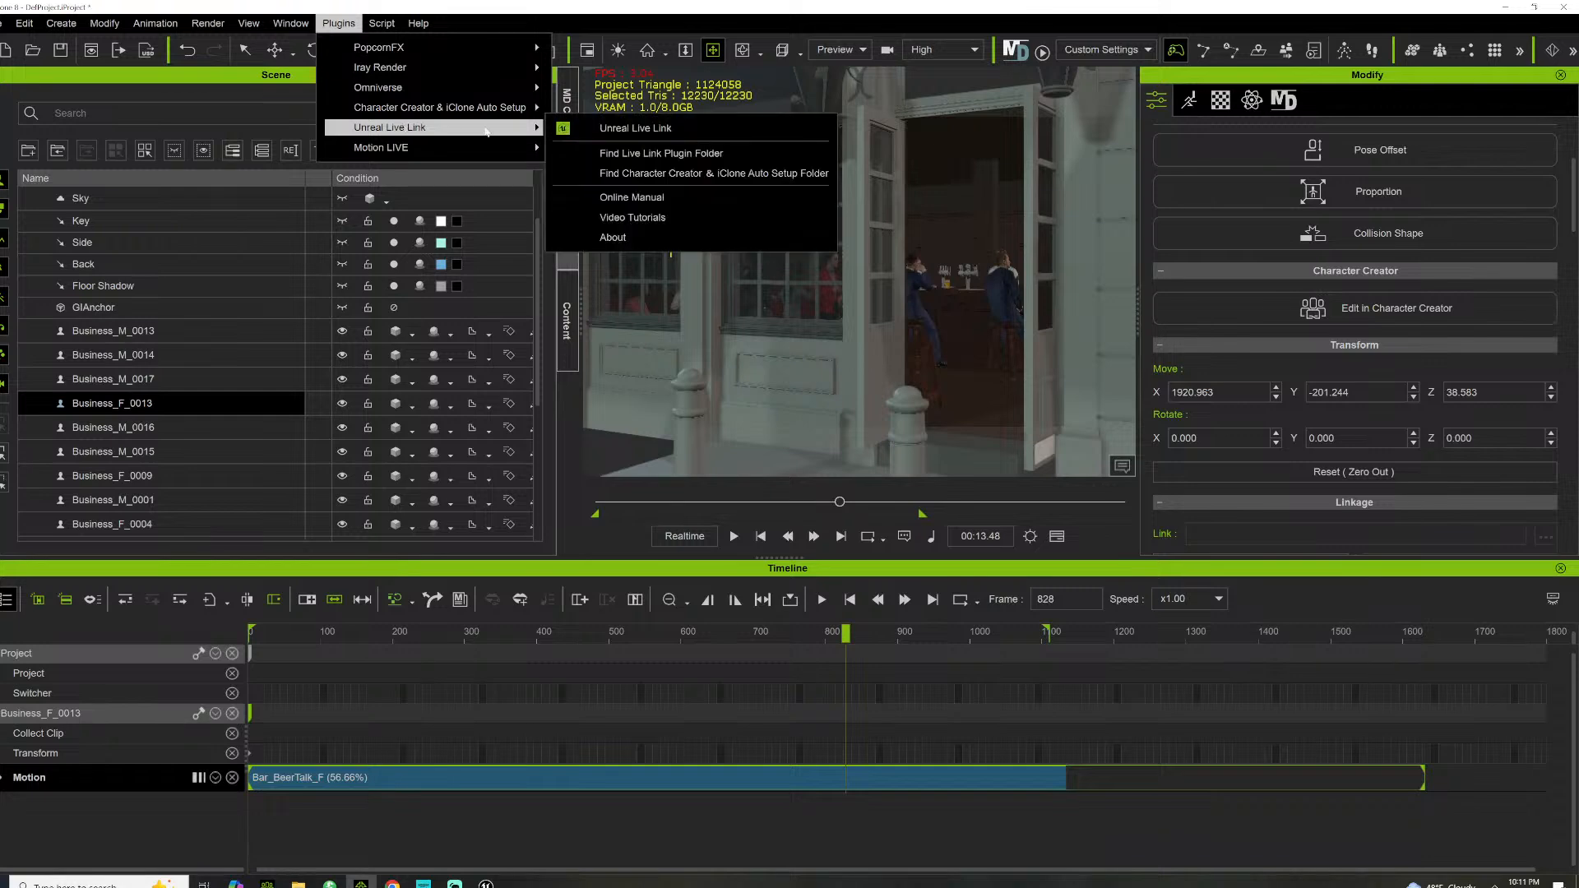
{"action": "left_click", "coordinate": [613, 129]}
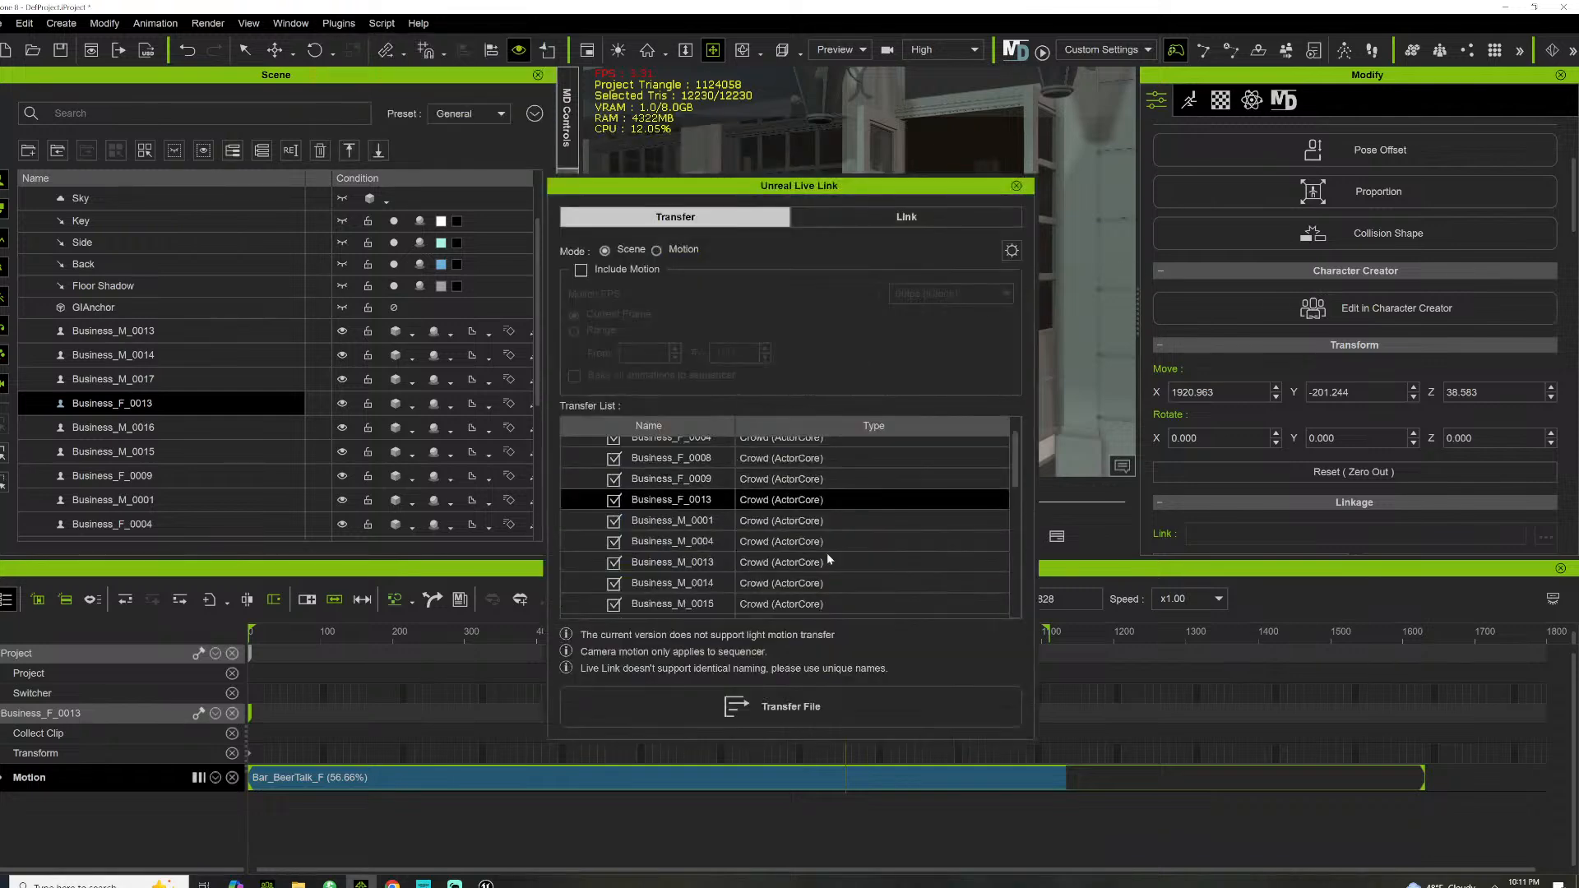
Set the transfer to include motion over a frame range and bake all animations to the sequencer
{"action": "left_click", "coordinate": [581, 270]}
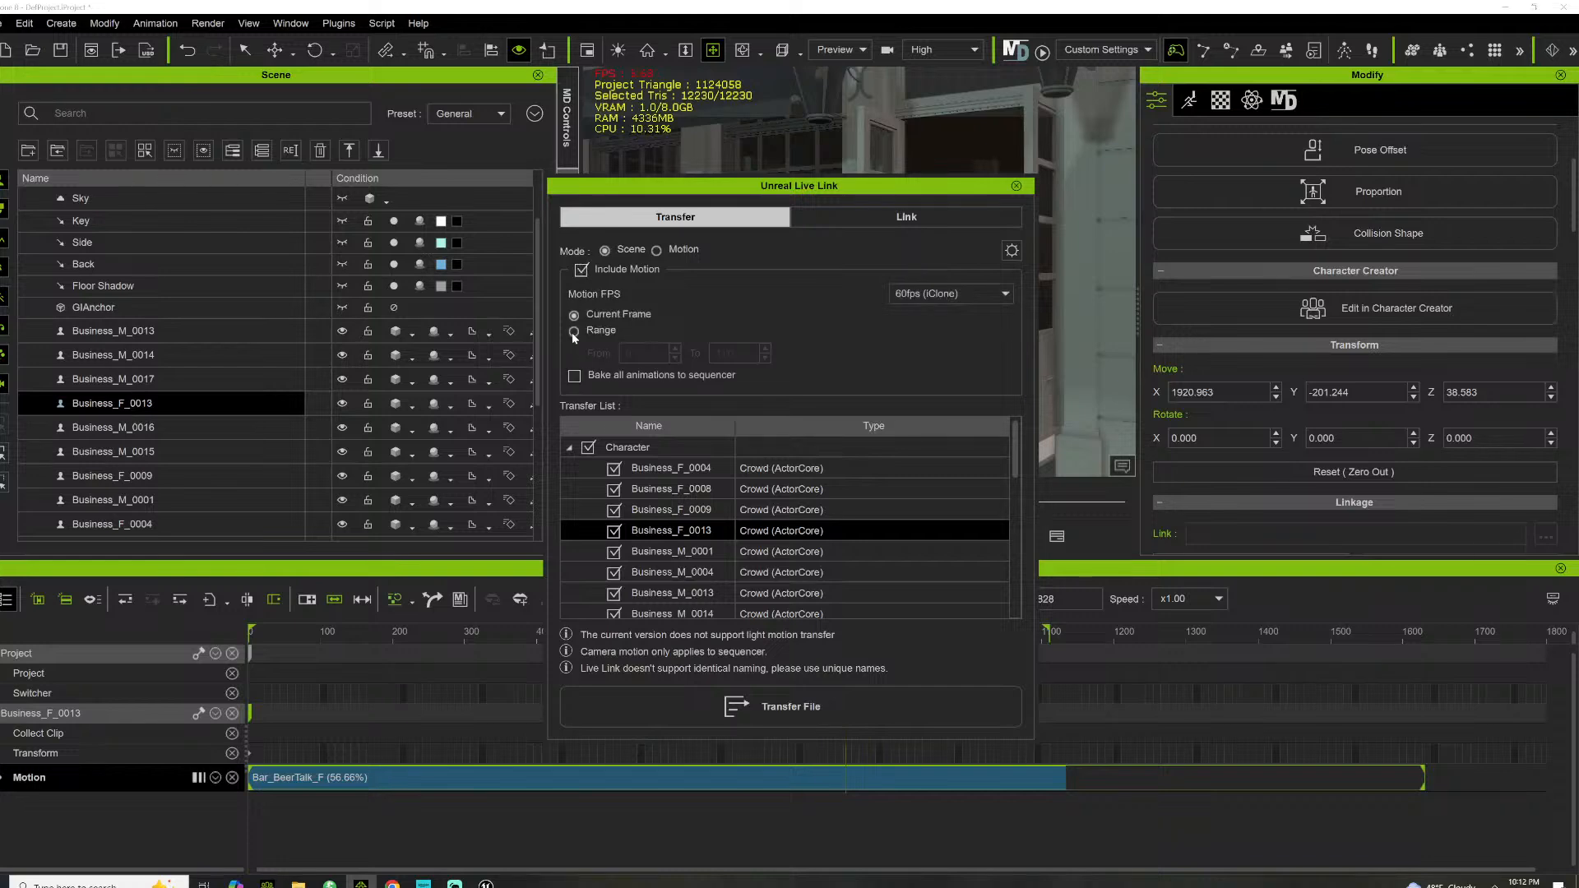
{"action": "left_click", "coordinate": [573, 331]}
{"action": "left_click", "coordinate": [575, 376]}
Exclude the prop, camera and light groups from the transfer list, and check that all characters stay included
{"action": "left_click_drag", "start_coordinate": [1016, 451], "coordinate": [1004, 607]}
{"action": "scroll", "coordinate": [793, 554], "scroll_direction": "down", "scroll_amount": 1}
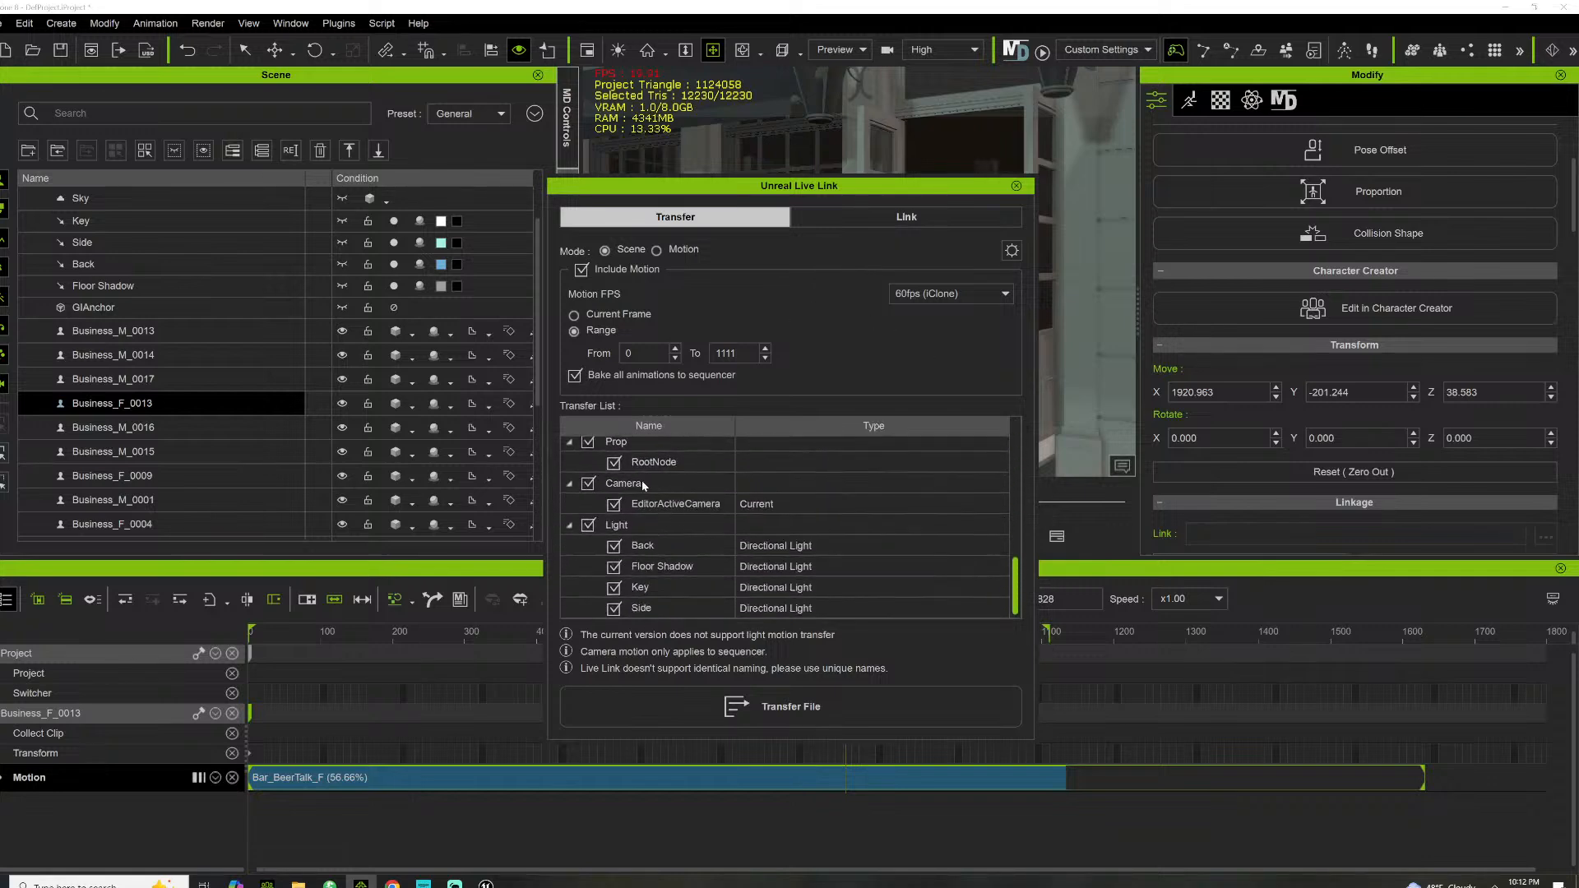
{"action": "scroll", "coordinate": [644, 485], "scroll_direction": "up", "scroll_amount": 1}
{"action": "left_click", "coordinate": [588, 476]}
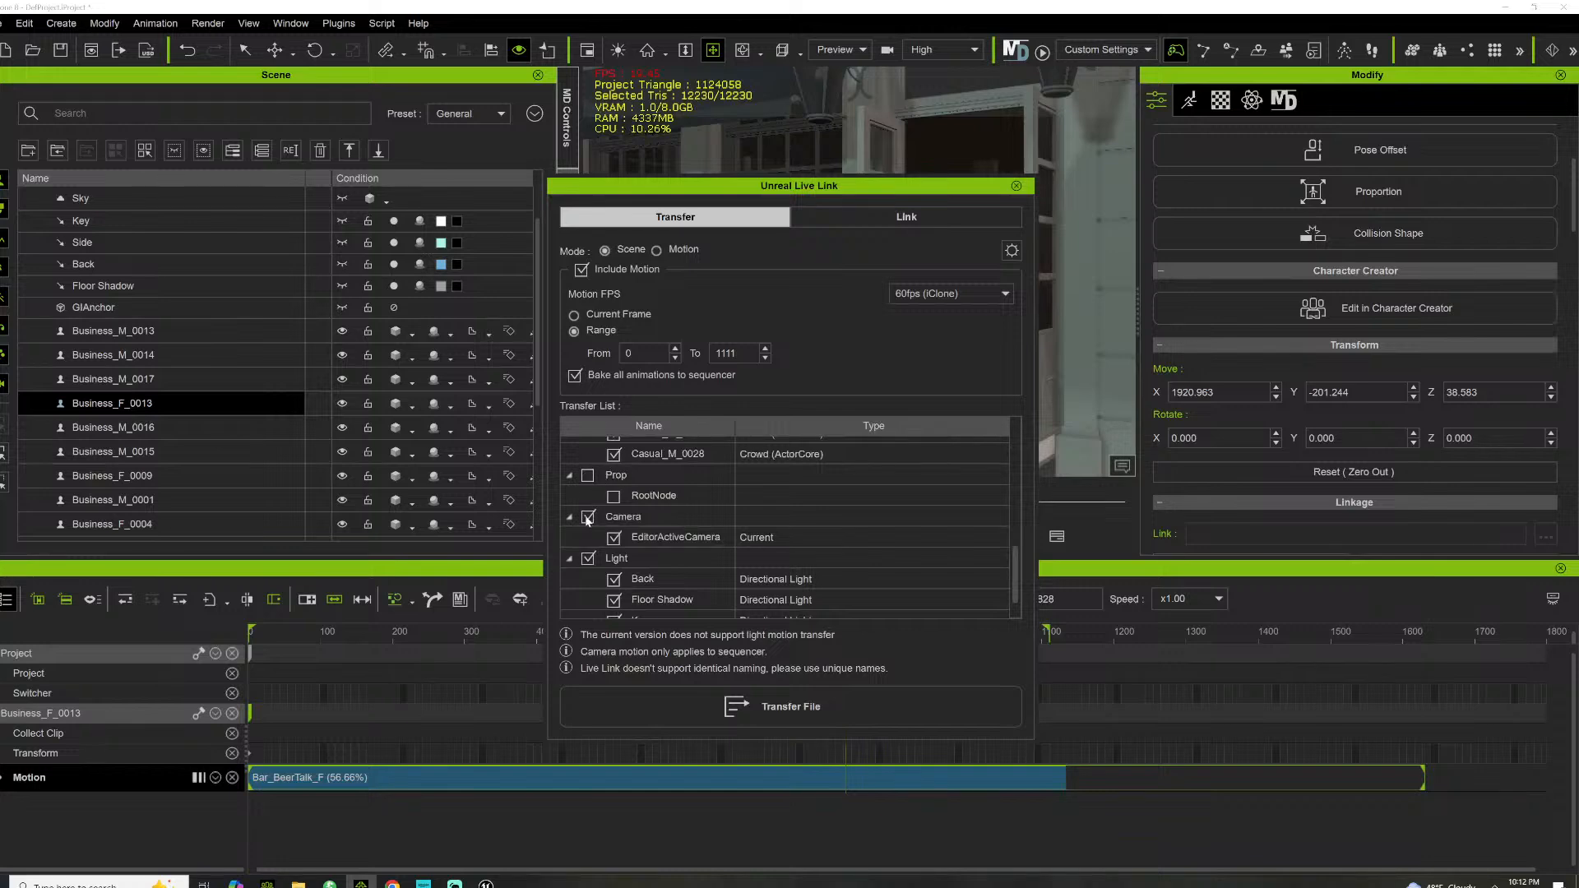
{"action": "left_click", "coordinate": [588, 518]}
{"action": "left_click", "coordinate": [588, 558]}
{"action": "scroll", "coordinate": [809, 519], "scroll_direction": "down", "scroll_amount": 1}
{"action": "scroll", "coordinate": [873, 535], "scroll_direction": "up", "scroll_amount": 3}
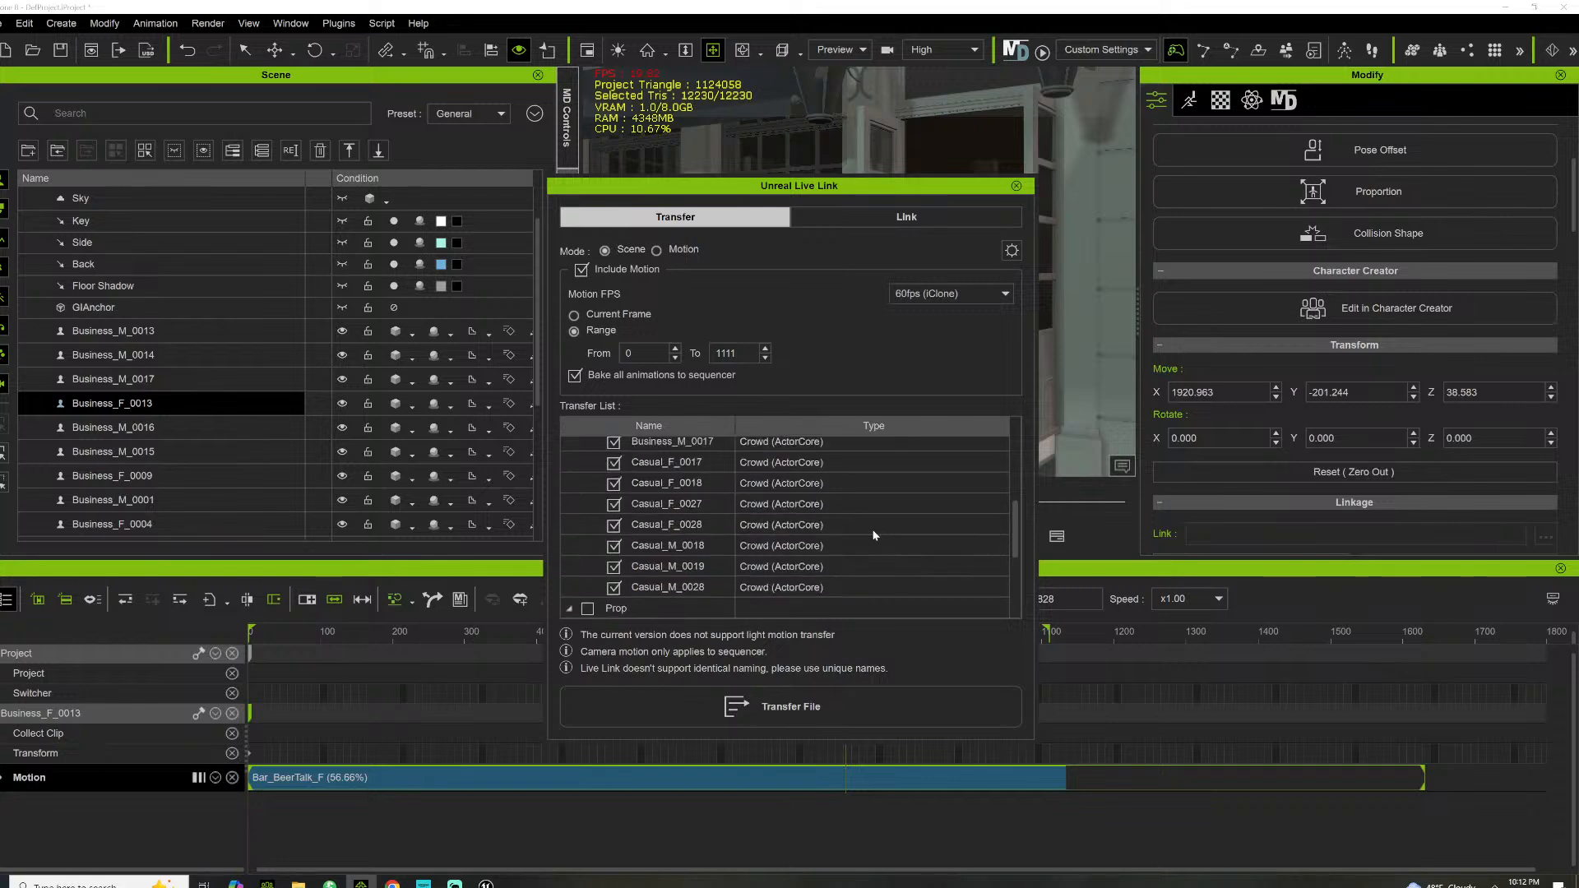
{"action": "scroll", "coordinate": [864, 536], "scroll_direction": "up", "scroll_amount": 4}
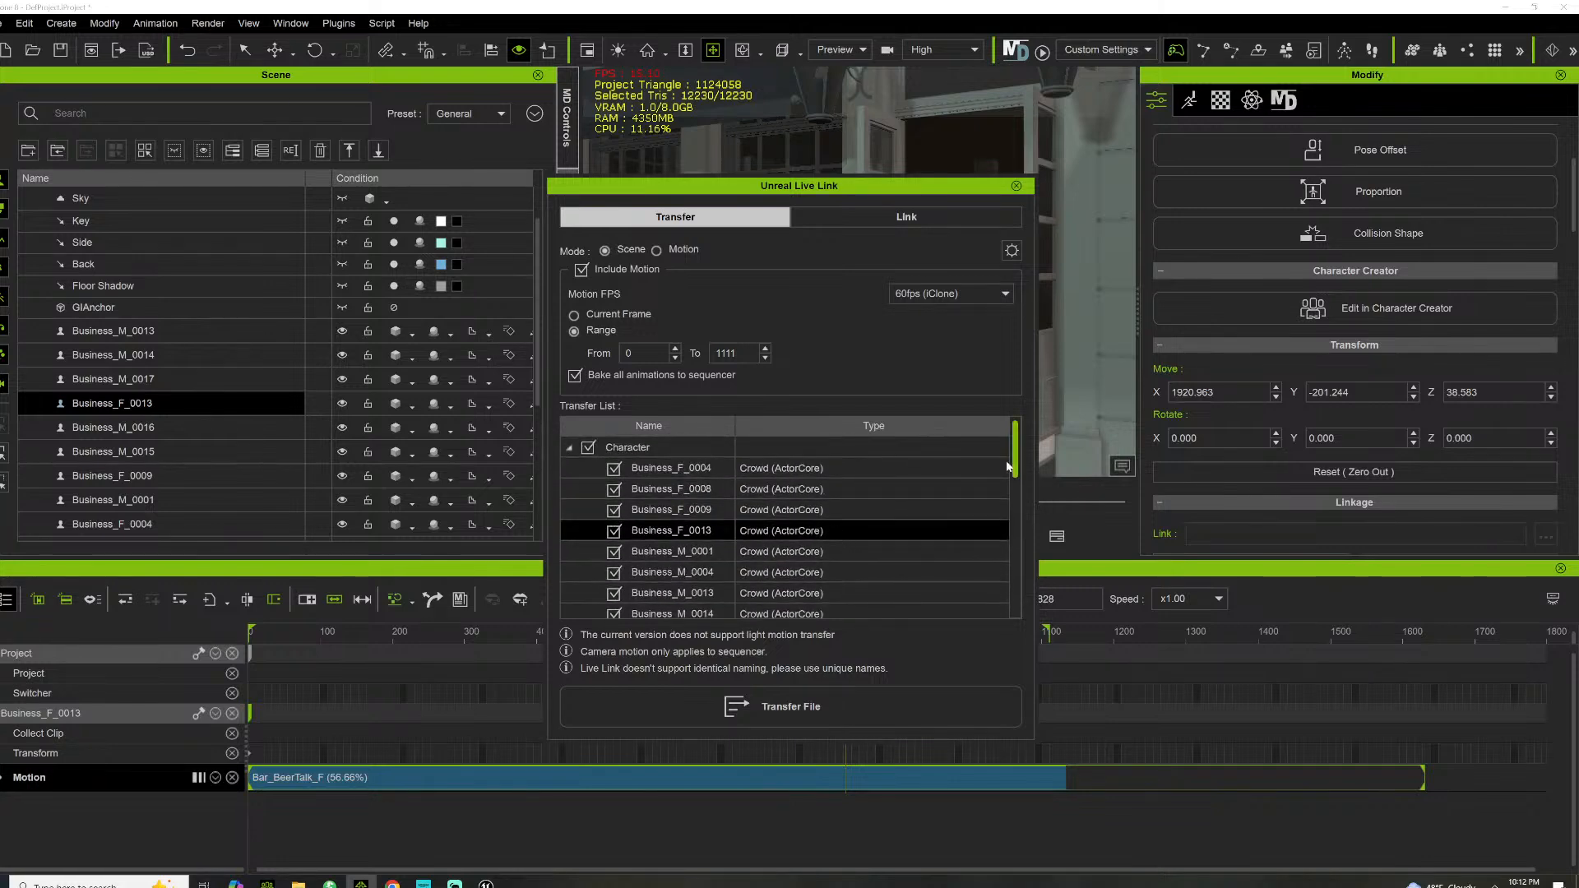
{"action": "left_click_drag", "start_coordinate": [1015, 457], "coordinate": [1005, 533]}
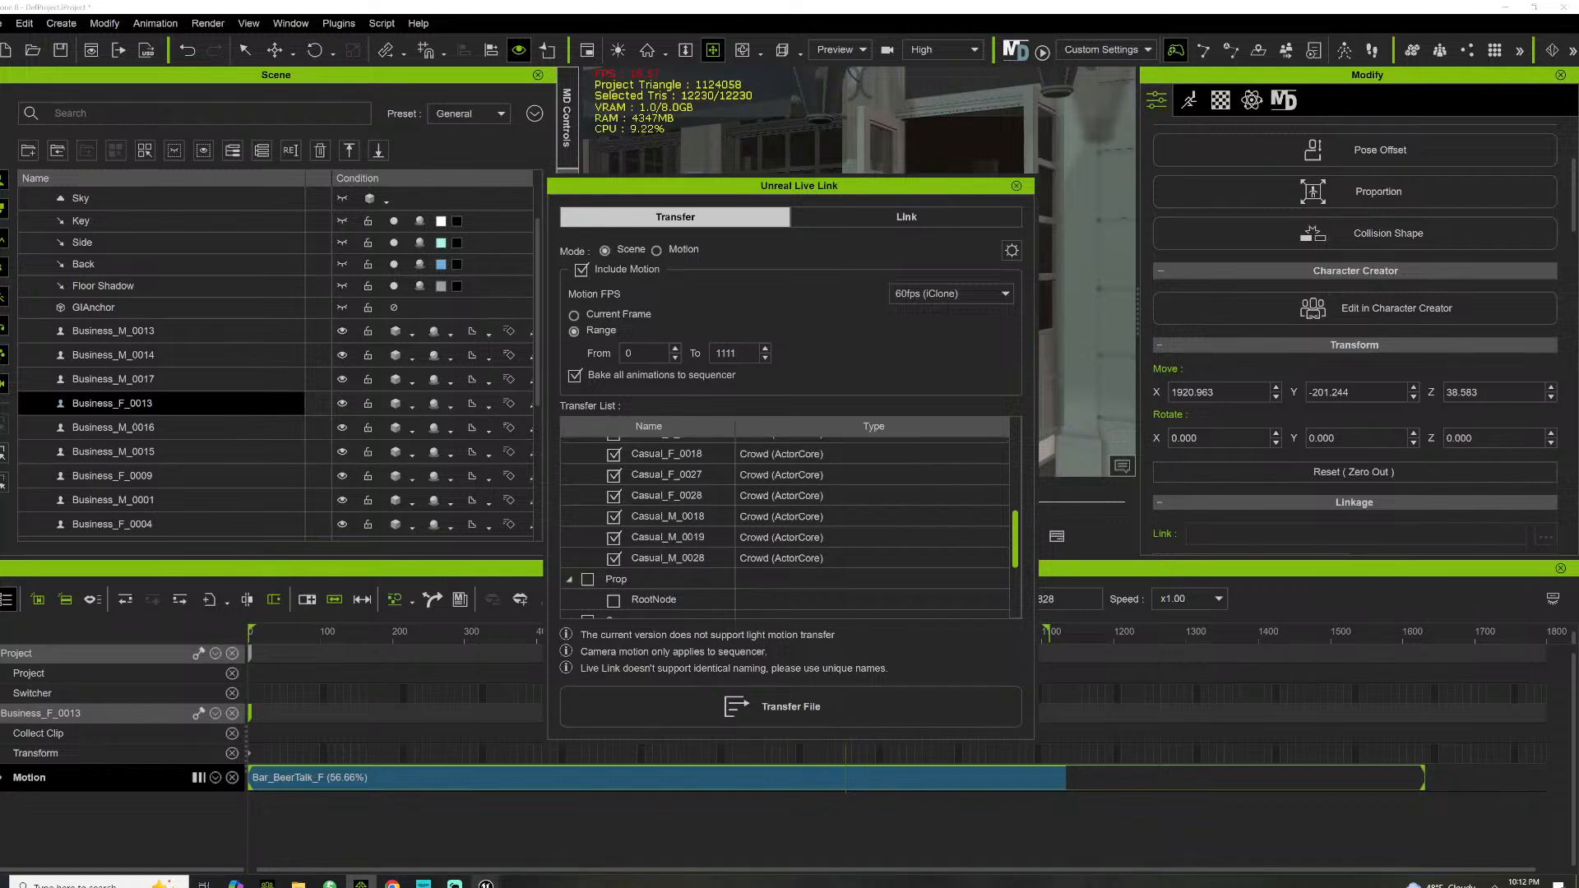
Switch to the Unreal Editor and view the Pig's Ear pub entrance in the CHELSEA level
{"action": "mouse_move", "coordinate": [490, 881]}
{"action": "left_click", "coordinate": [555, 837]}
{"action": "right_click_drag", "start_coordinate": [559, 339], "coordinate": [481, 342]}
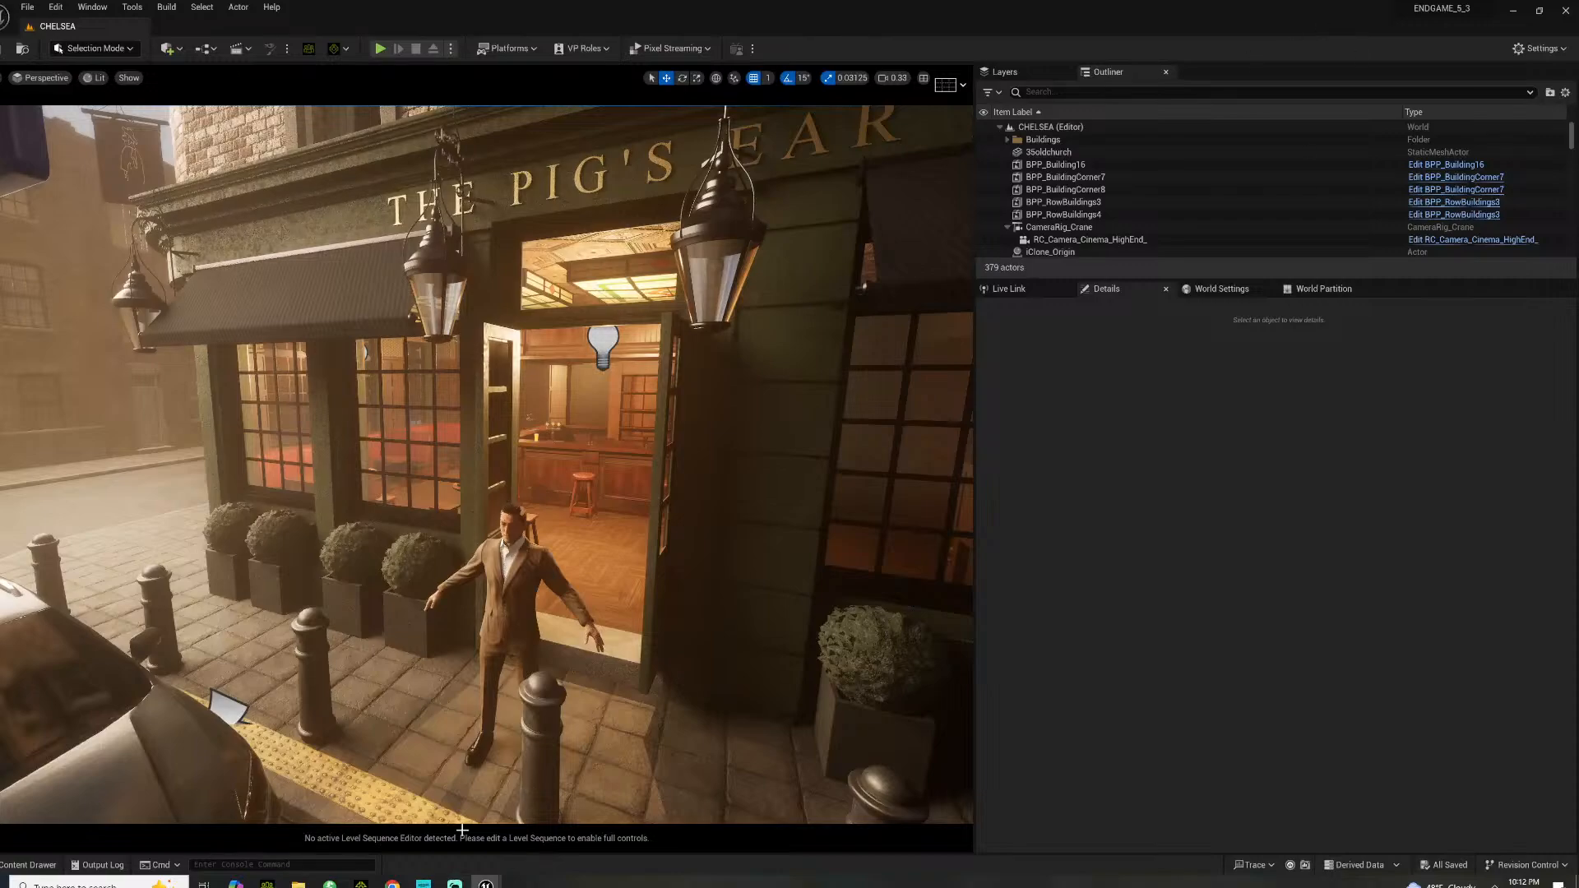
Transfer the animated characters from iClone to Unreal Engine and monitor the import in the Unreal Editor
{"action": "left_click", "coordinate": [361, 883]}
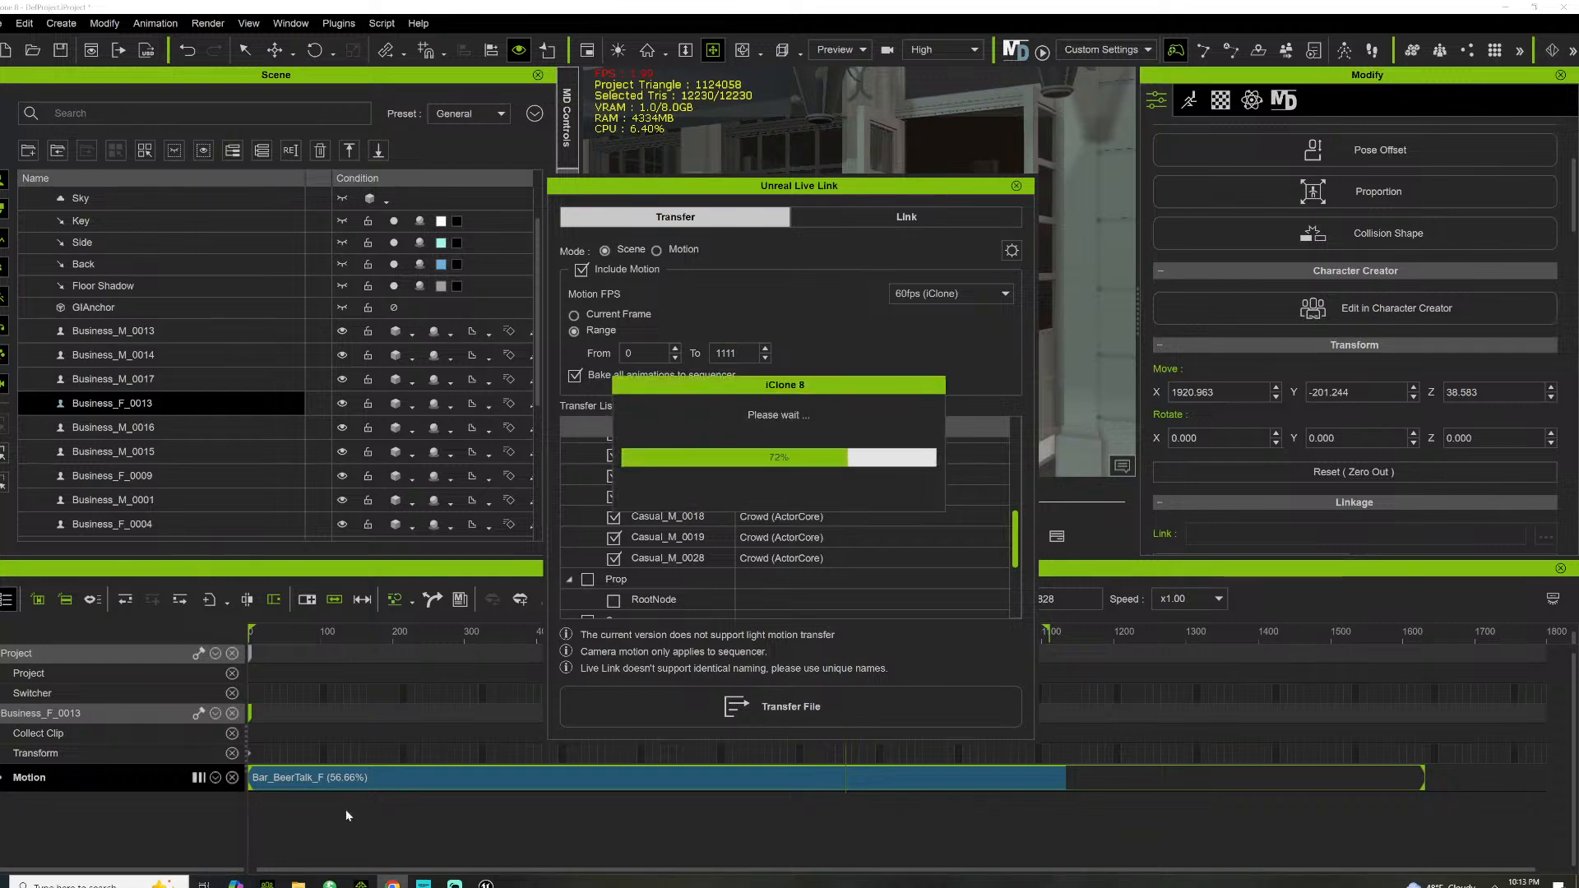
{"action": "mouse_move", "coordinate": [487, 884]}
{"action": "left_click", "coordinate": [544, 834]}
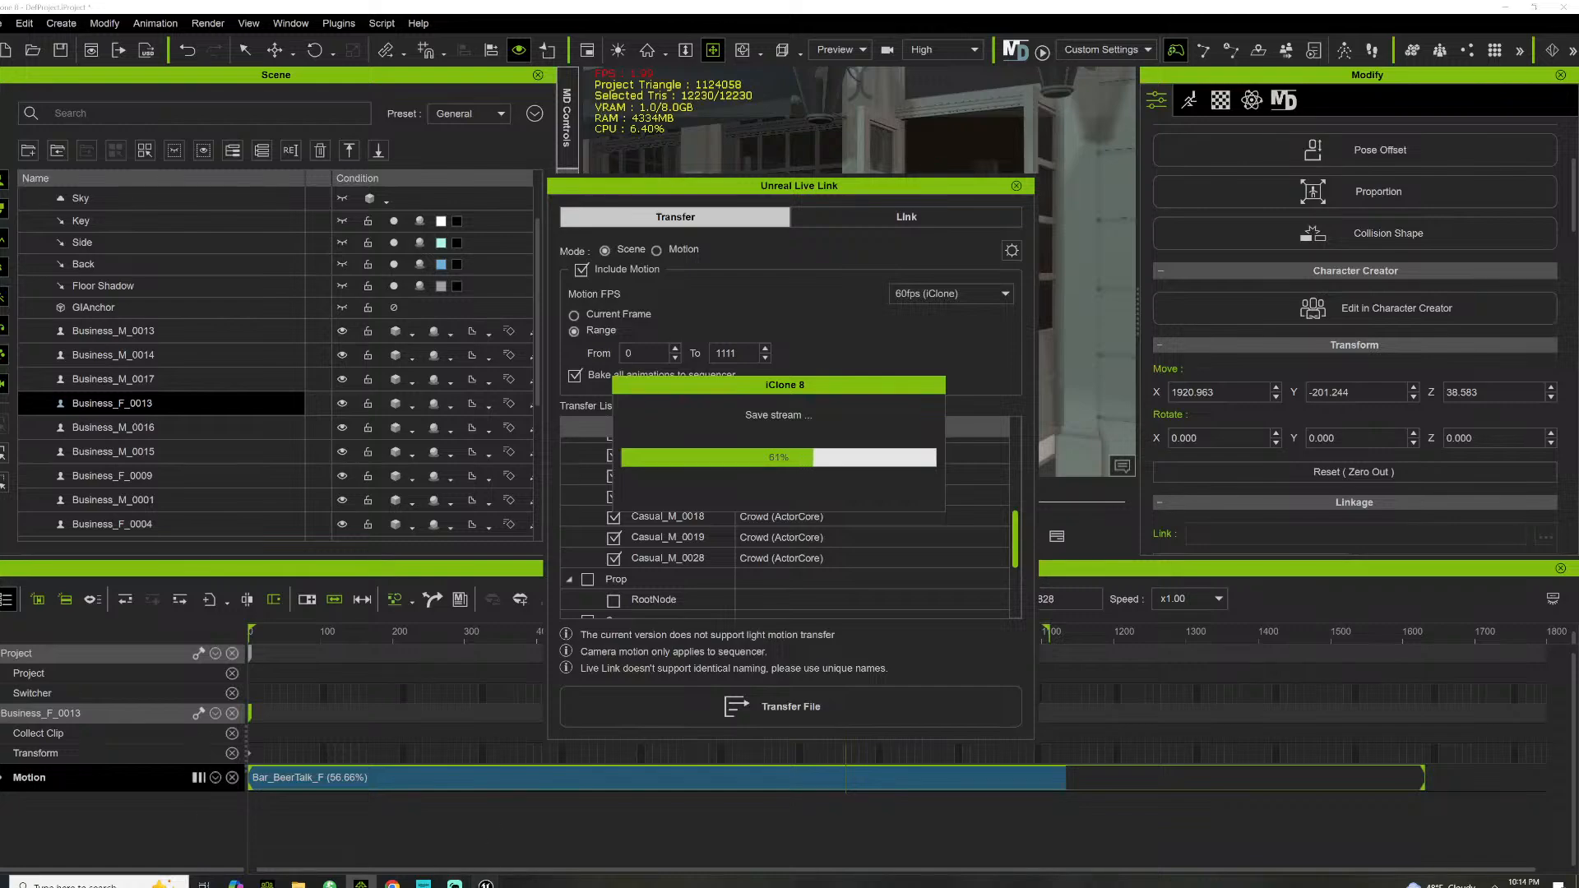
{"action": "left_click", "coordinate": [504, 817]}
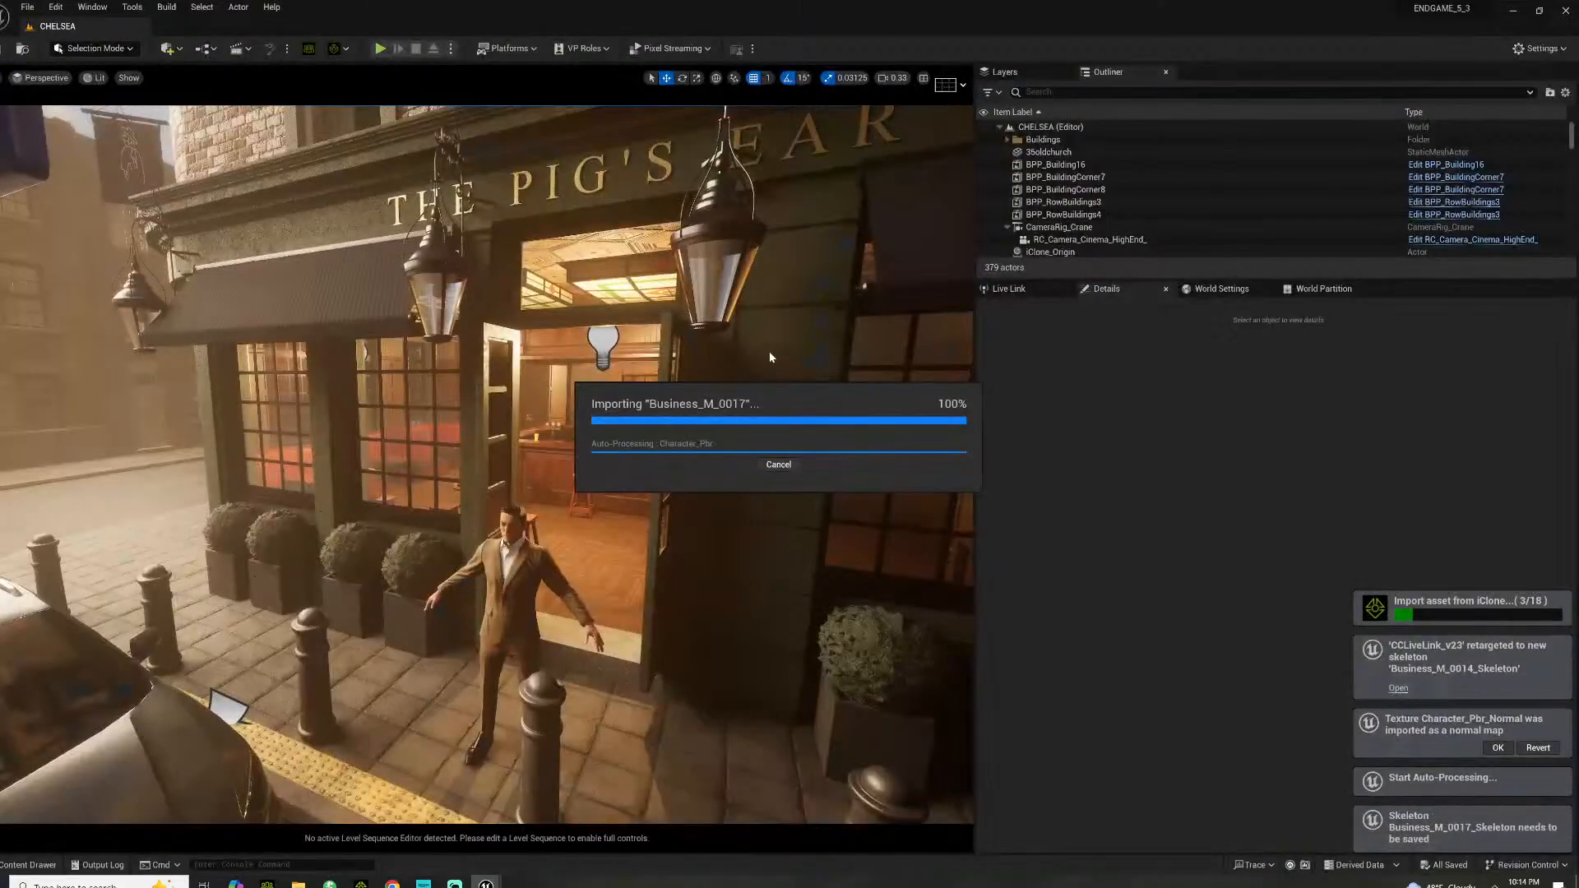
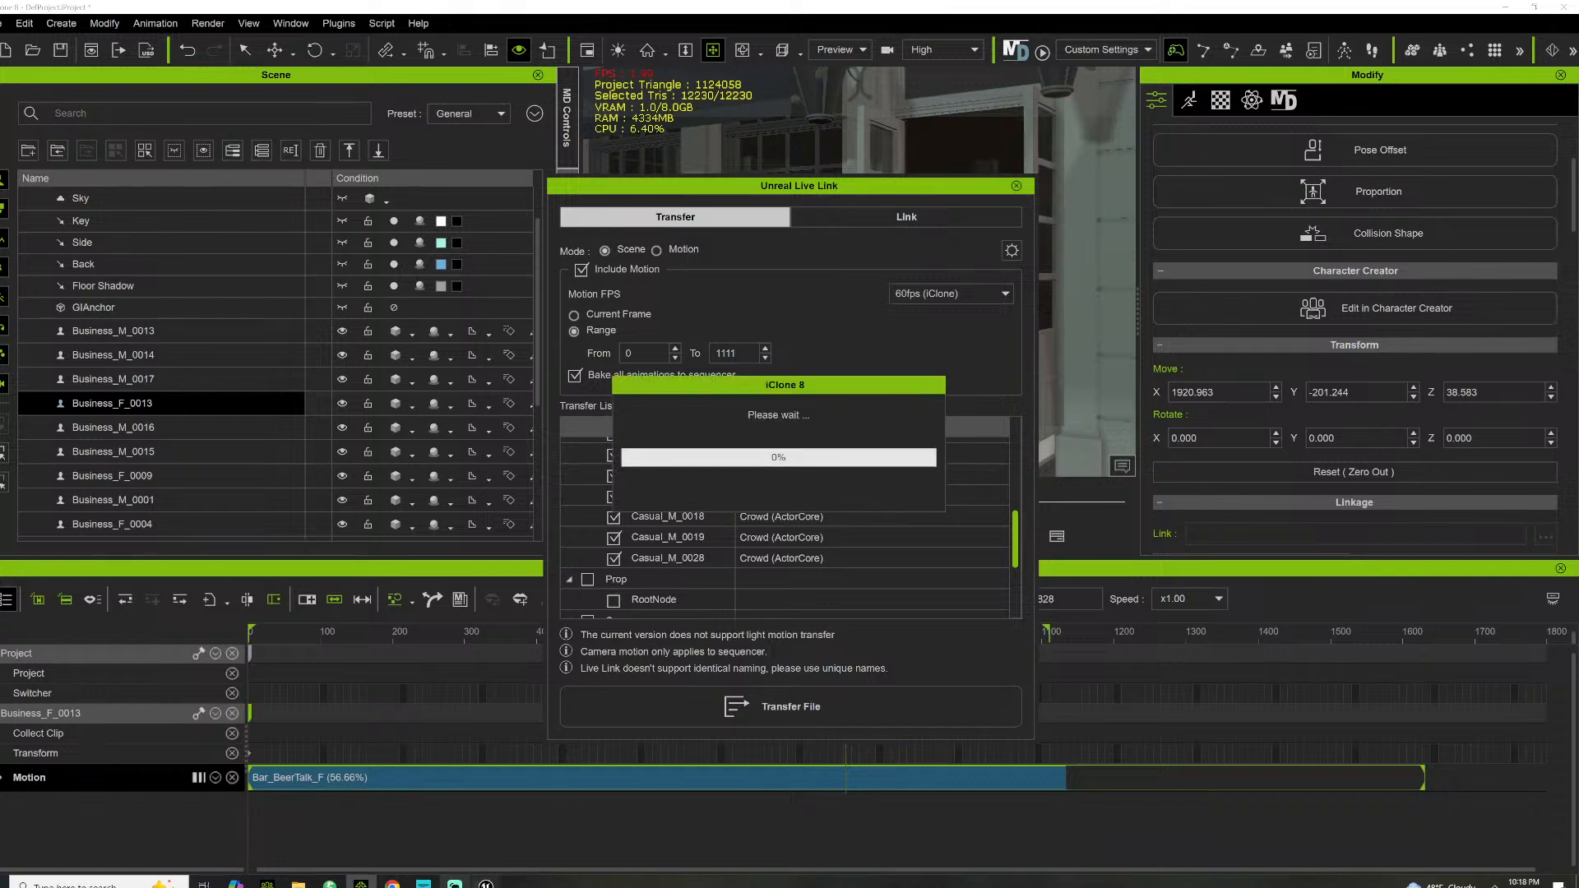
{"action": "mouse_move", "coordinate": [486, 883]}
{"action": "left_click", "coordinate": [457, 814]}
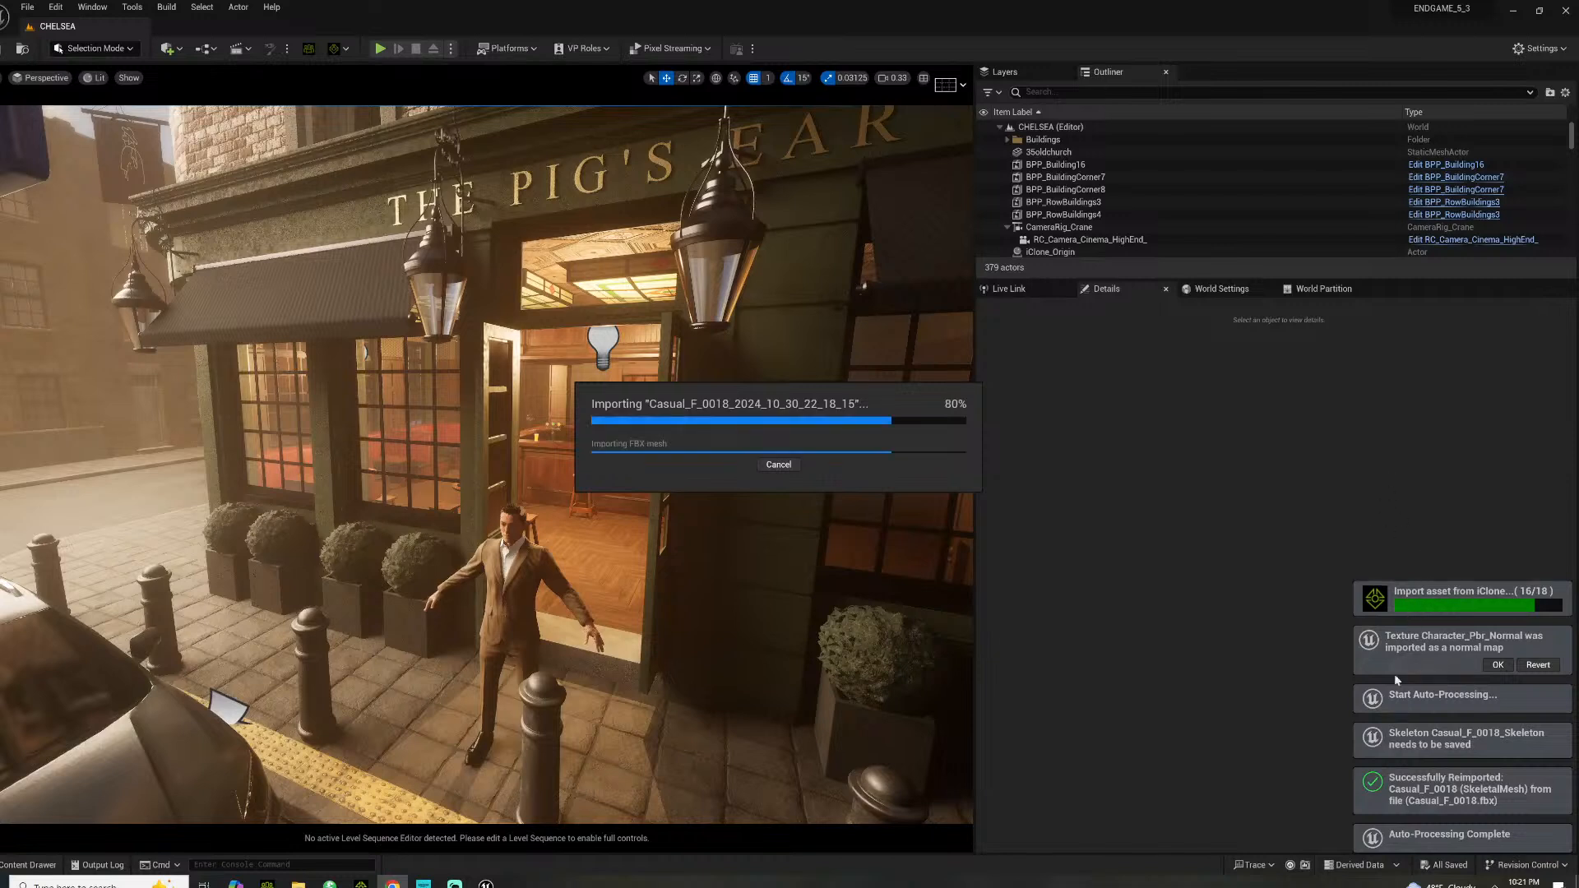
Move iClone's Unreal Live Link window aside, scrub the animation to frame 594, then switch to Unreal to check the import
{"action": "left_click", "coordinate": [360, 884]}
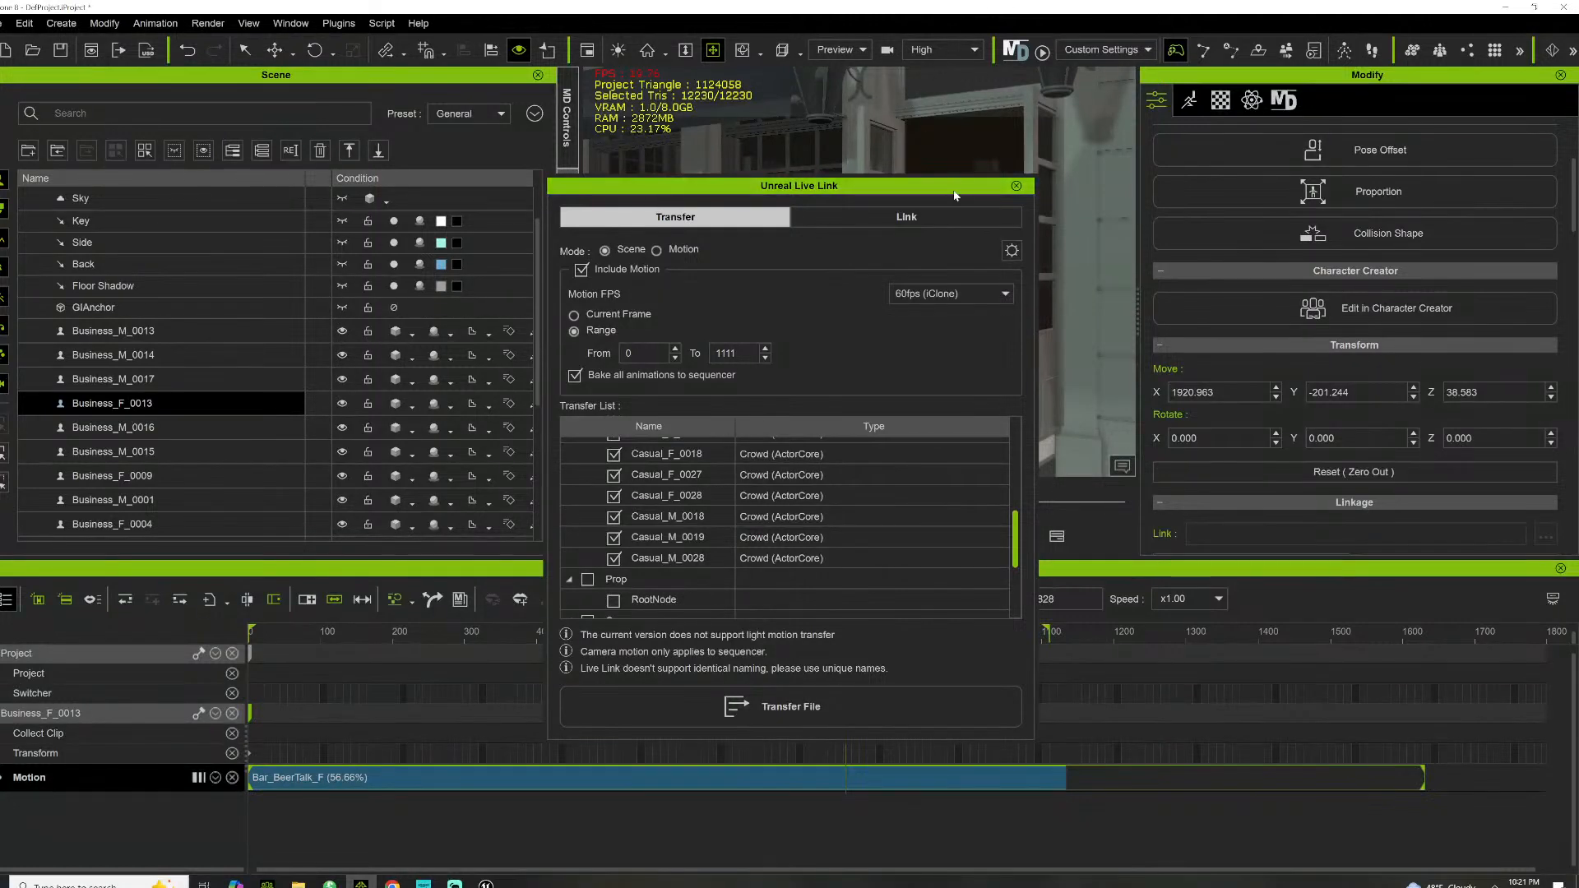
{"action": "left_click_drag", "start_coordinate": [954, 187], "coordinate": [697, 168]}
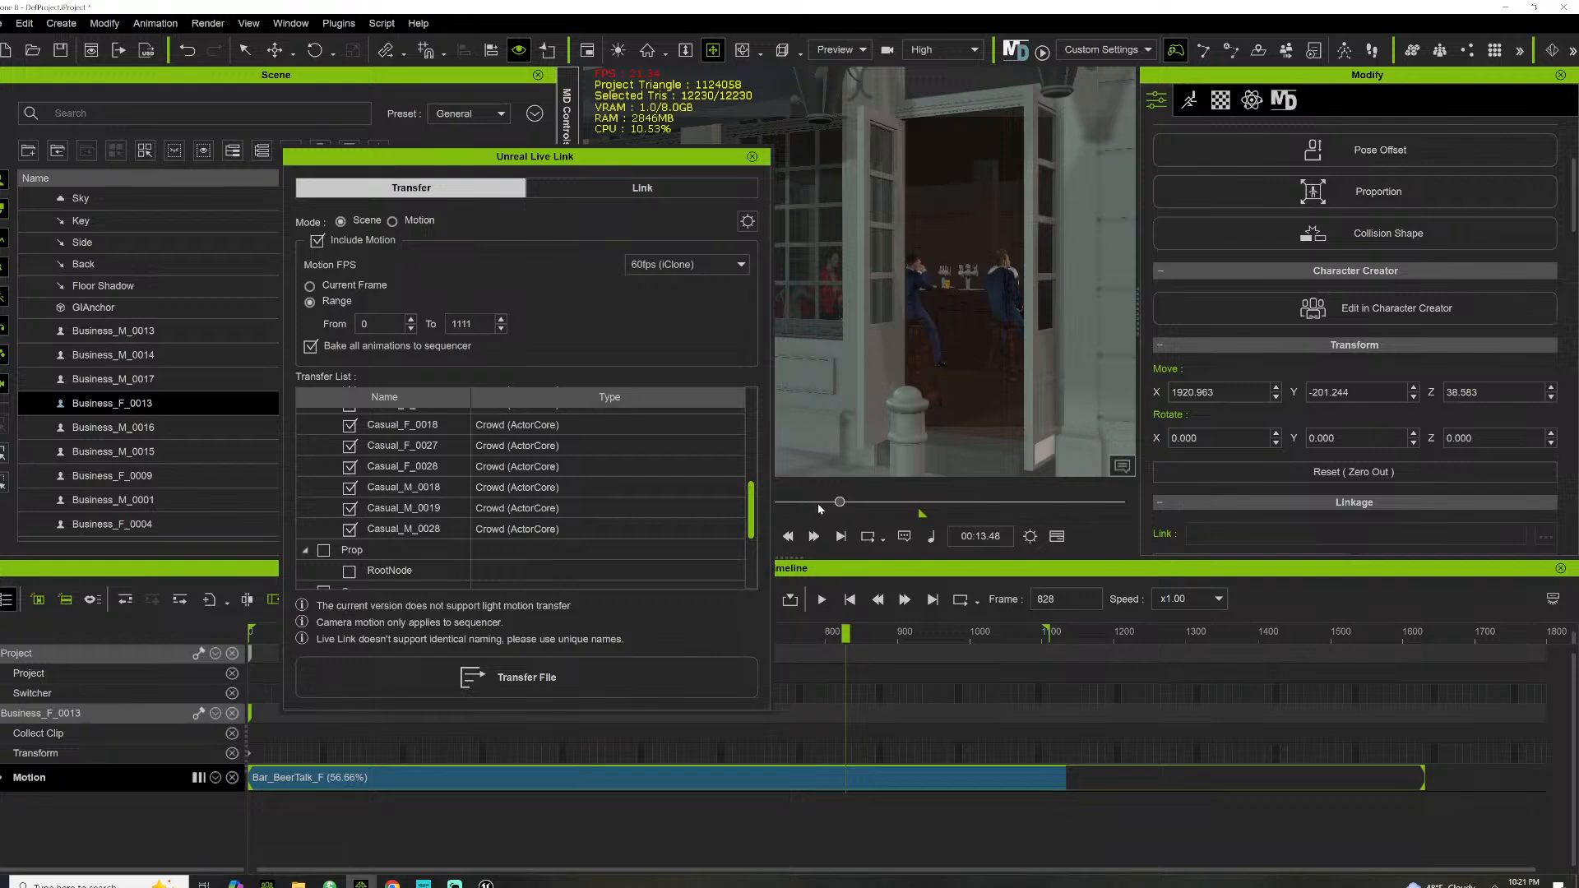
{"action": "left_click_drag", "start_coordinate": [818, 505], "coordinate": [775, 503]}
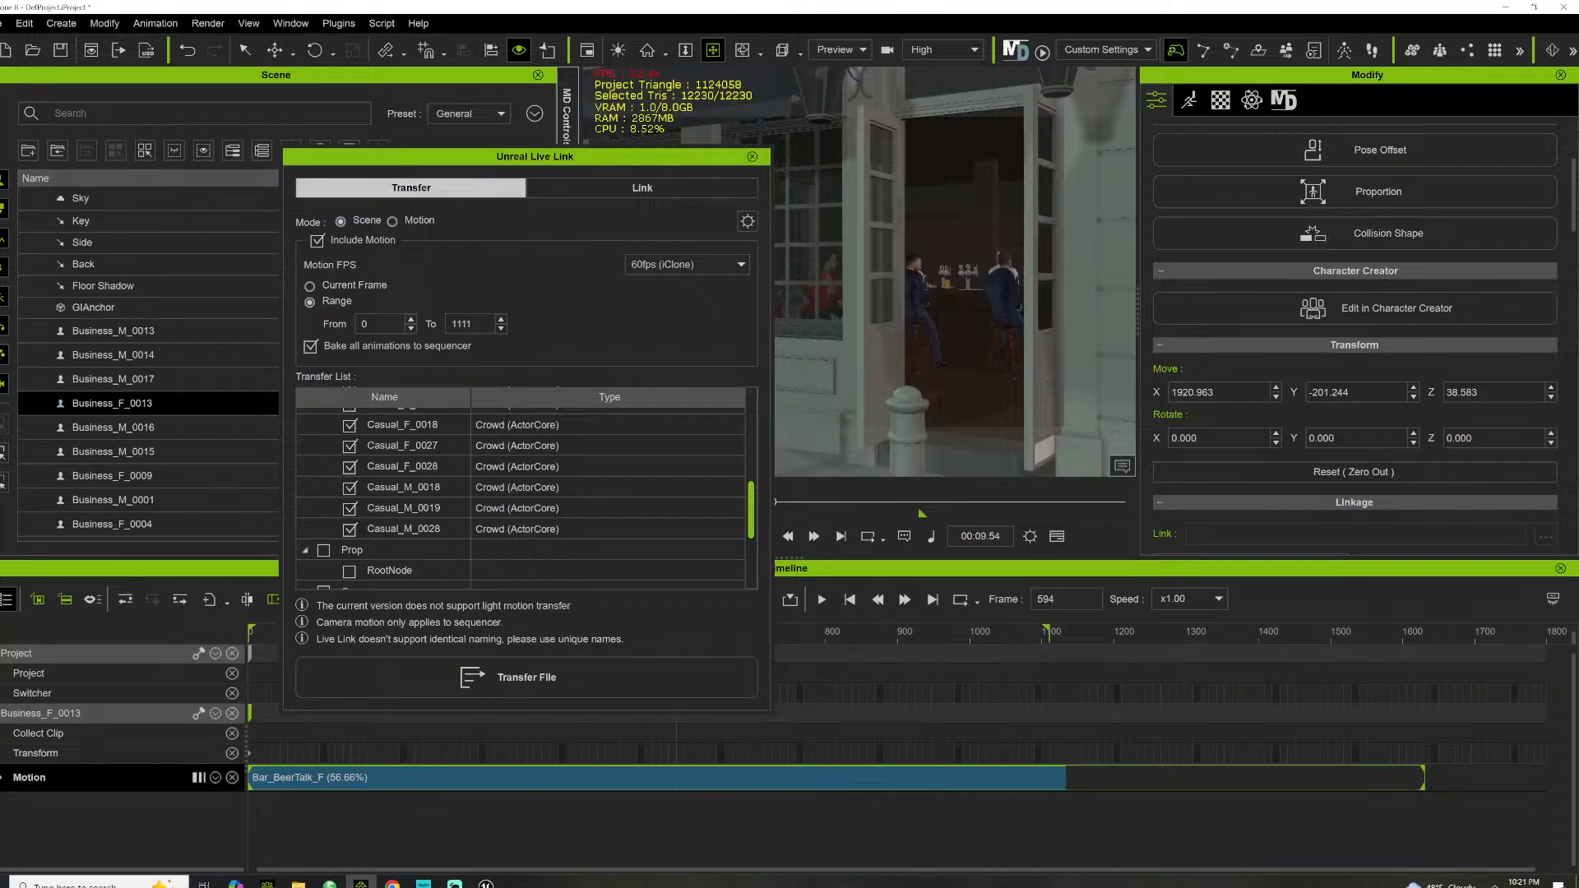
{"action": "mouse_move", "coordinate": [486, 882]}
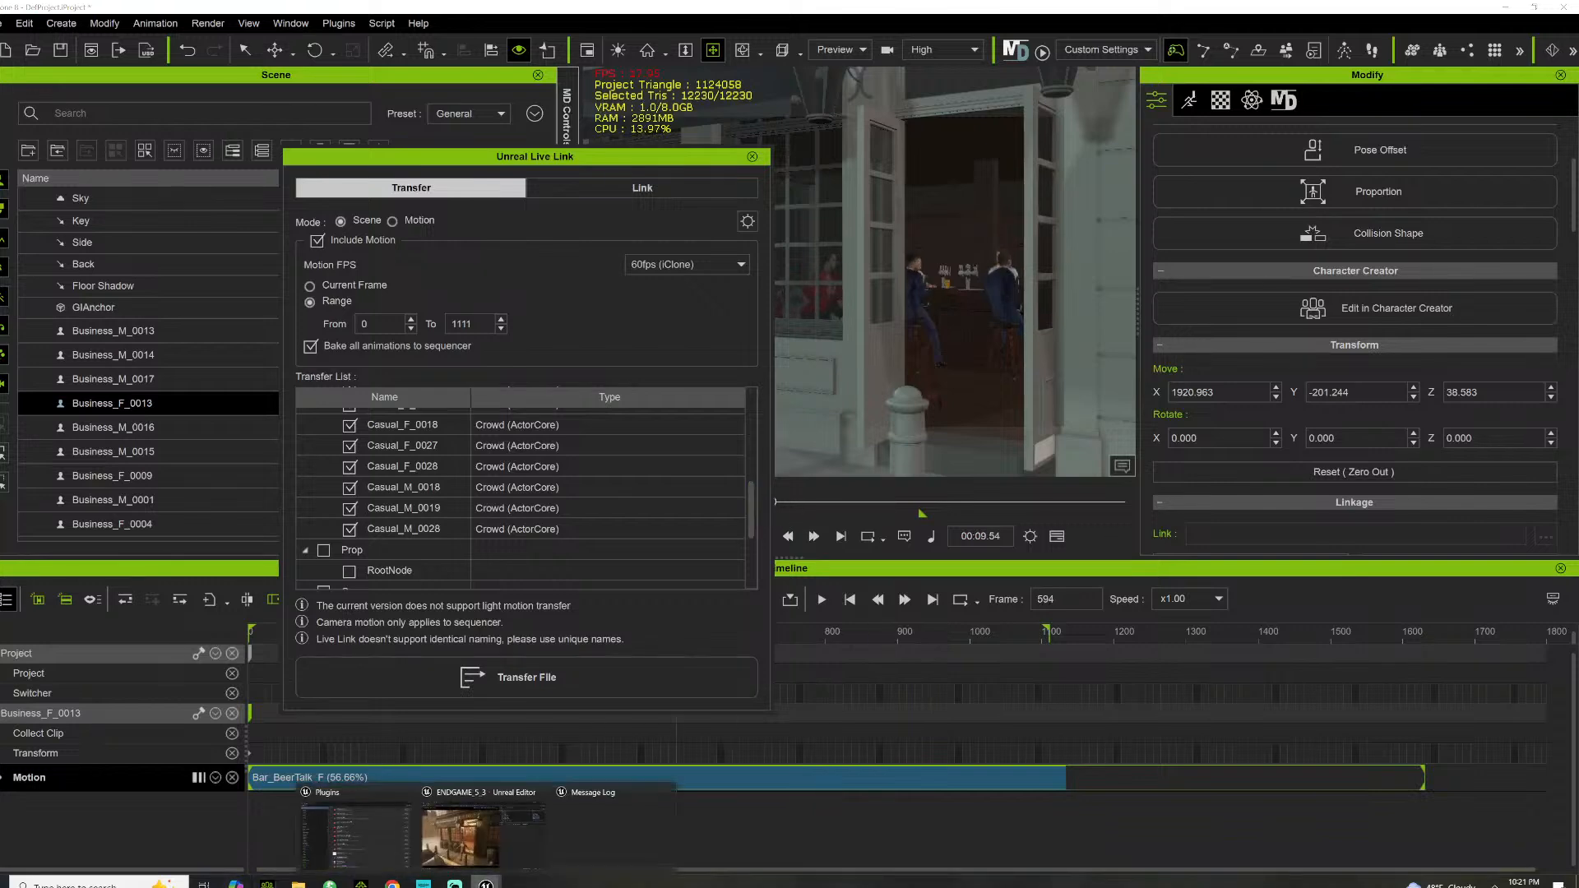
{"action": "left_click", "coordinate": [478, 849]}
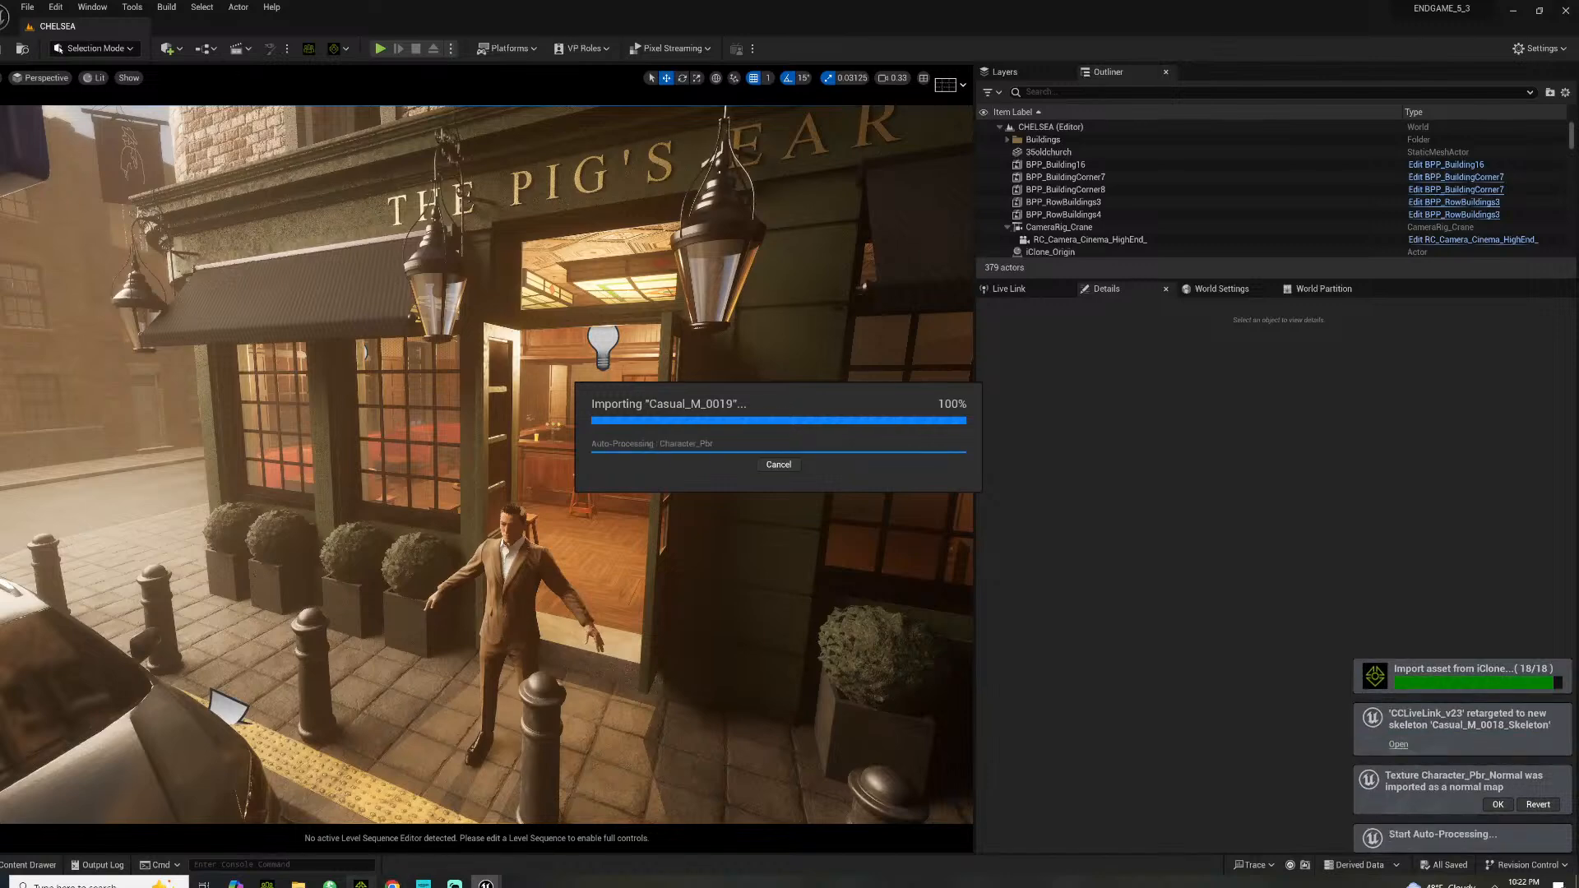
Select the drinking man on the barstool in iClone, then minimize iClone to check the Unreal import
{"action": "left_click", "coordinate": [361, 885]}
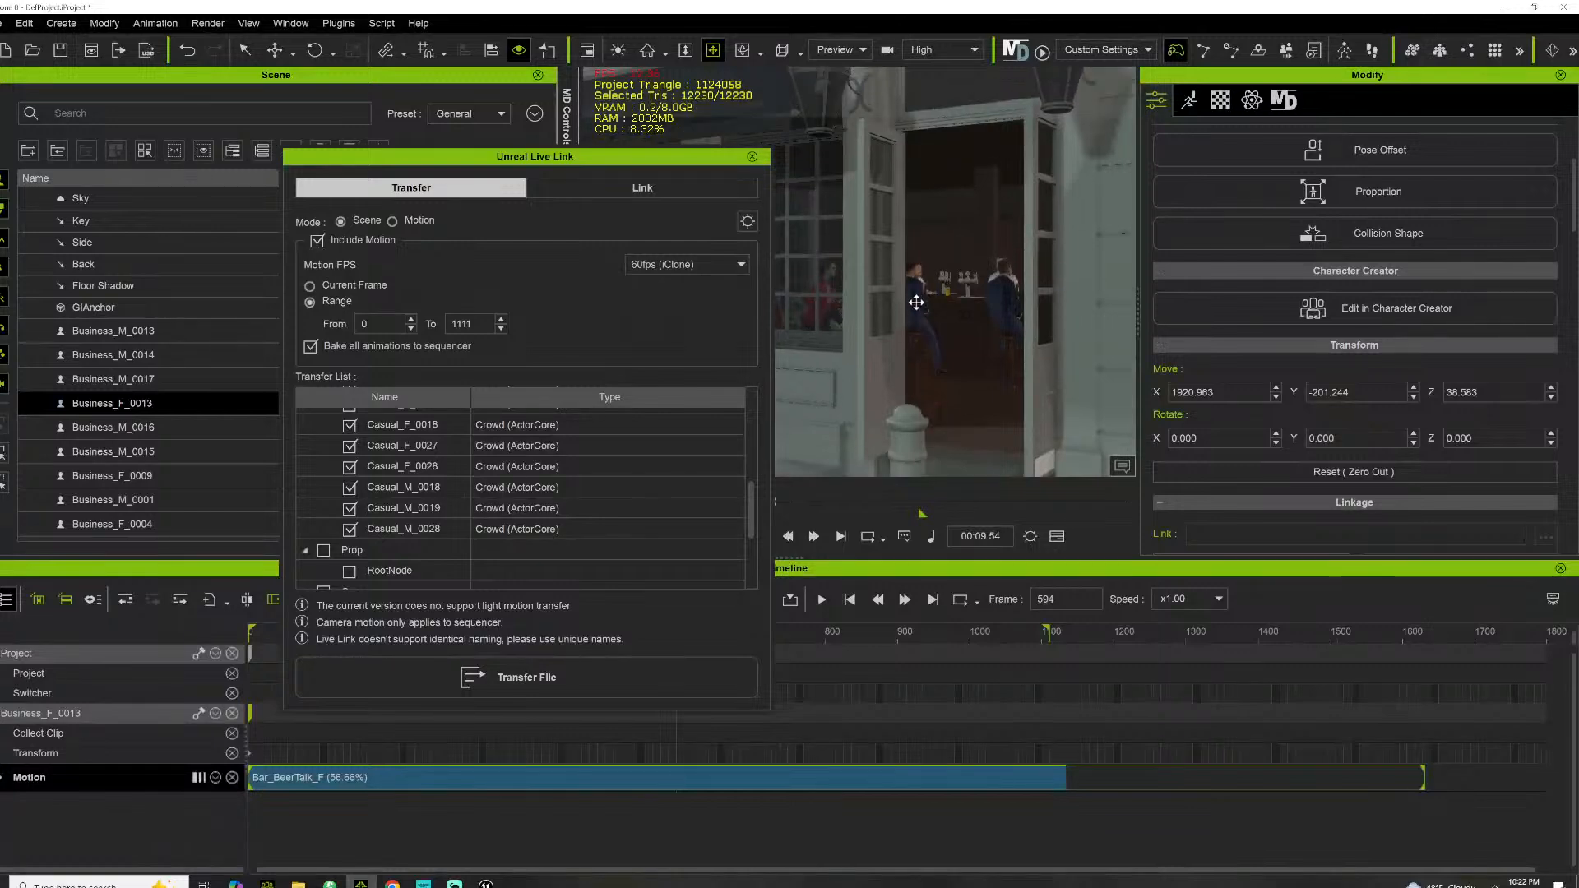
{"action": "left_click", "coordinate": [917, 299]}
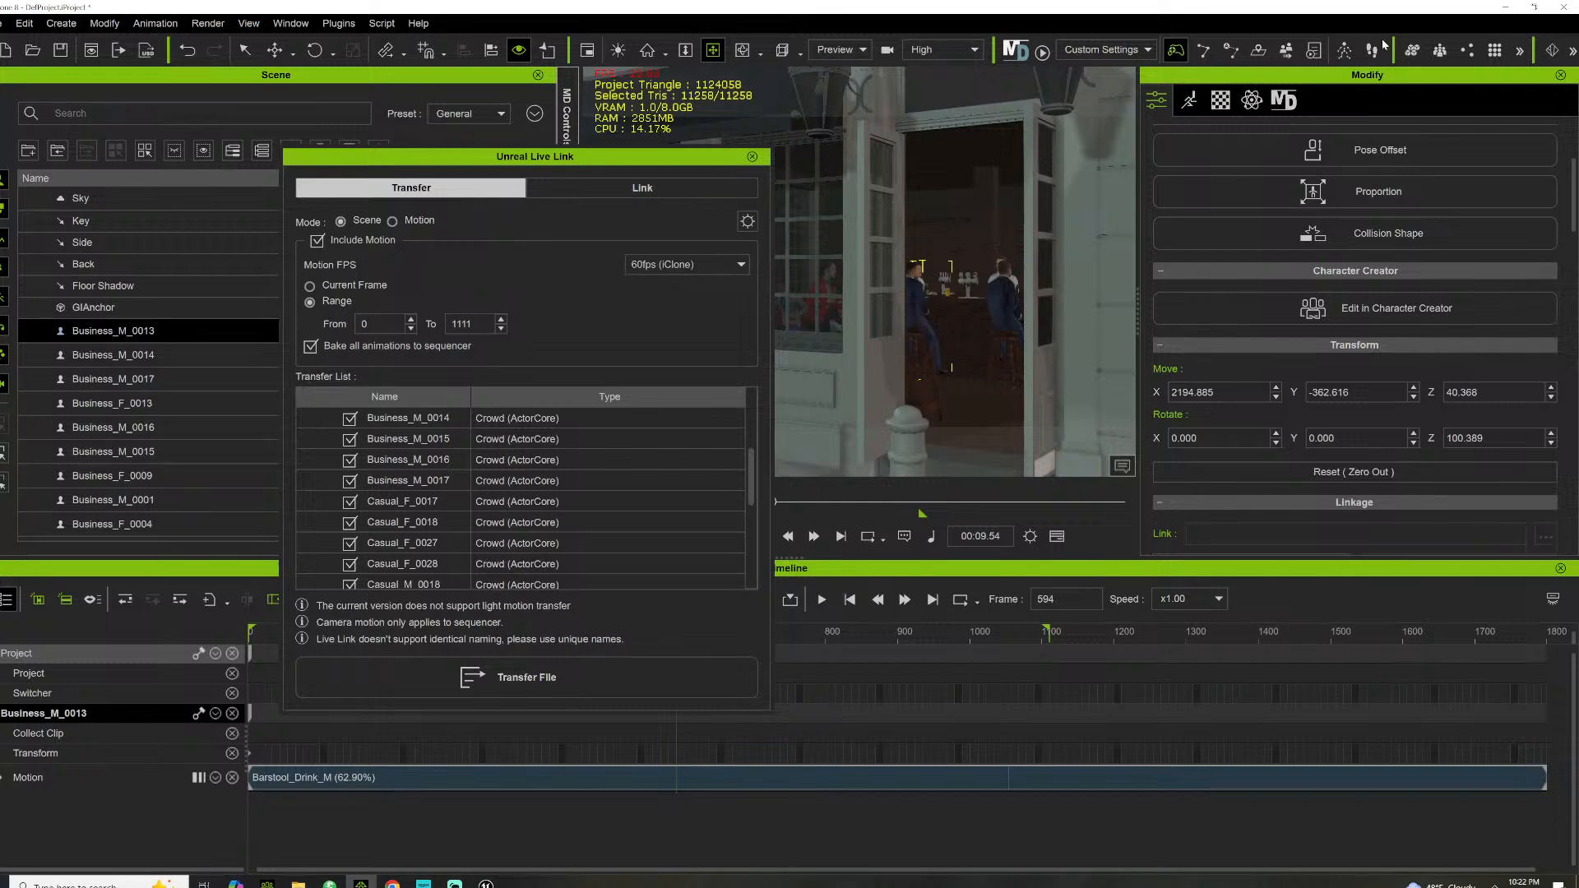
{"action": "left_click", "coordinate": [1505, 8]}
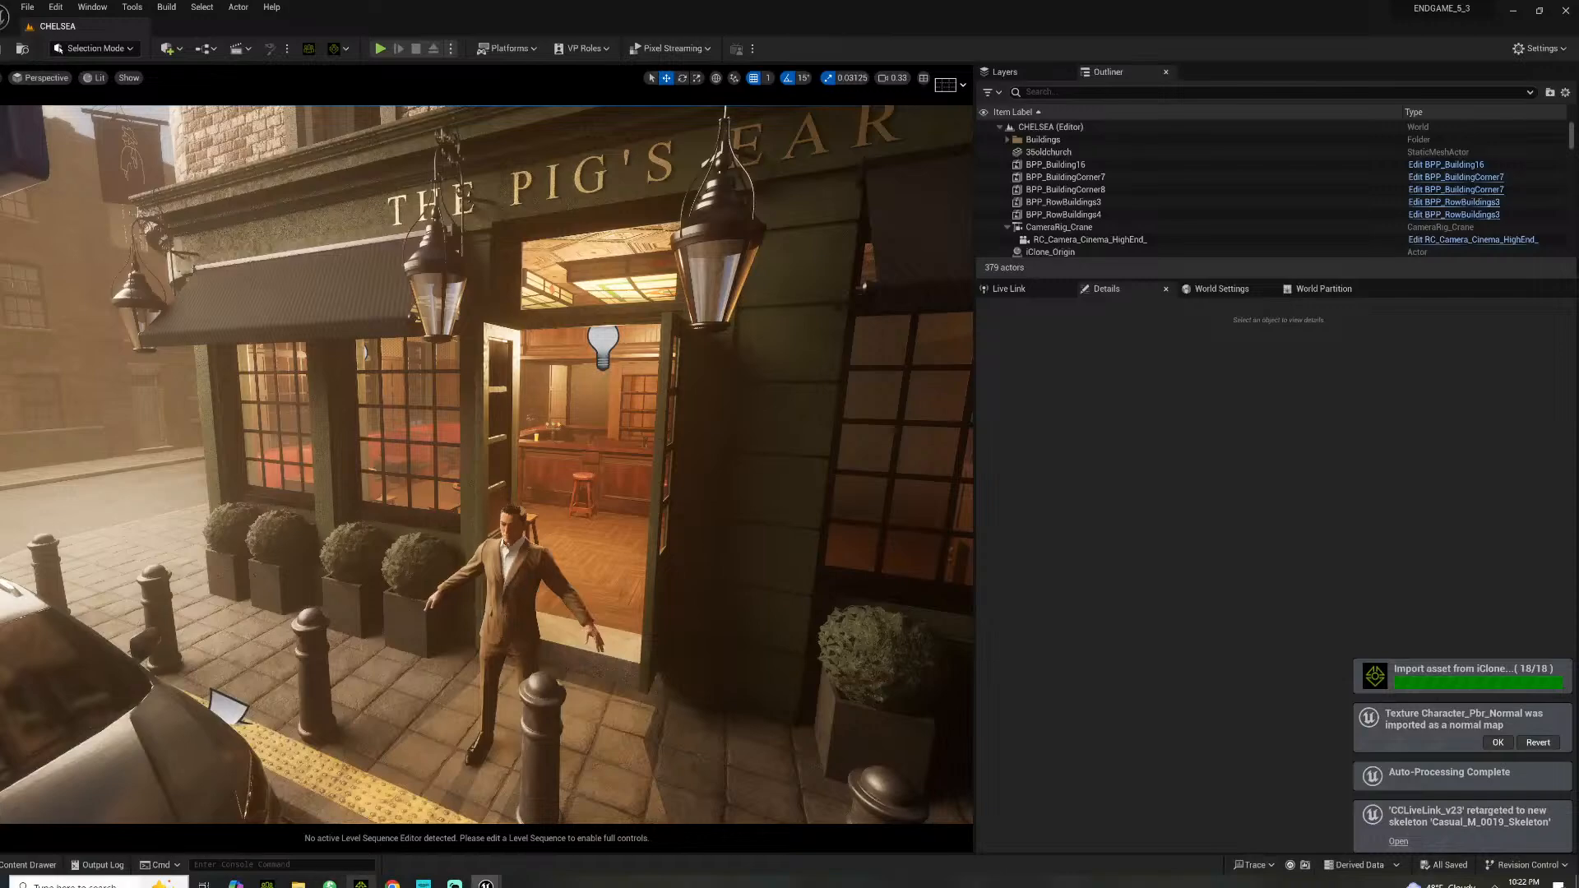
Switch to iClone, close the Unreal Live Link window and exit, saving the project to the ENDGAME folder
{"action": "left_click", "coordinate": [361, 885]}
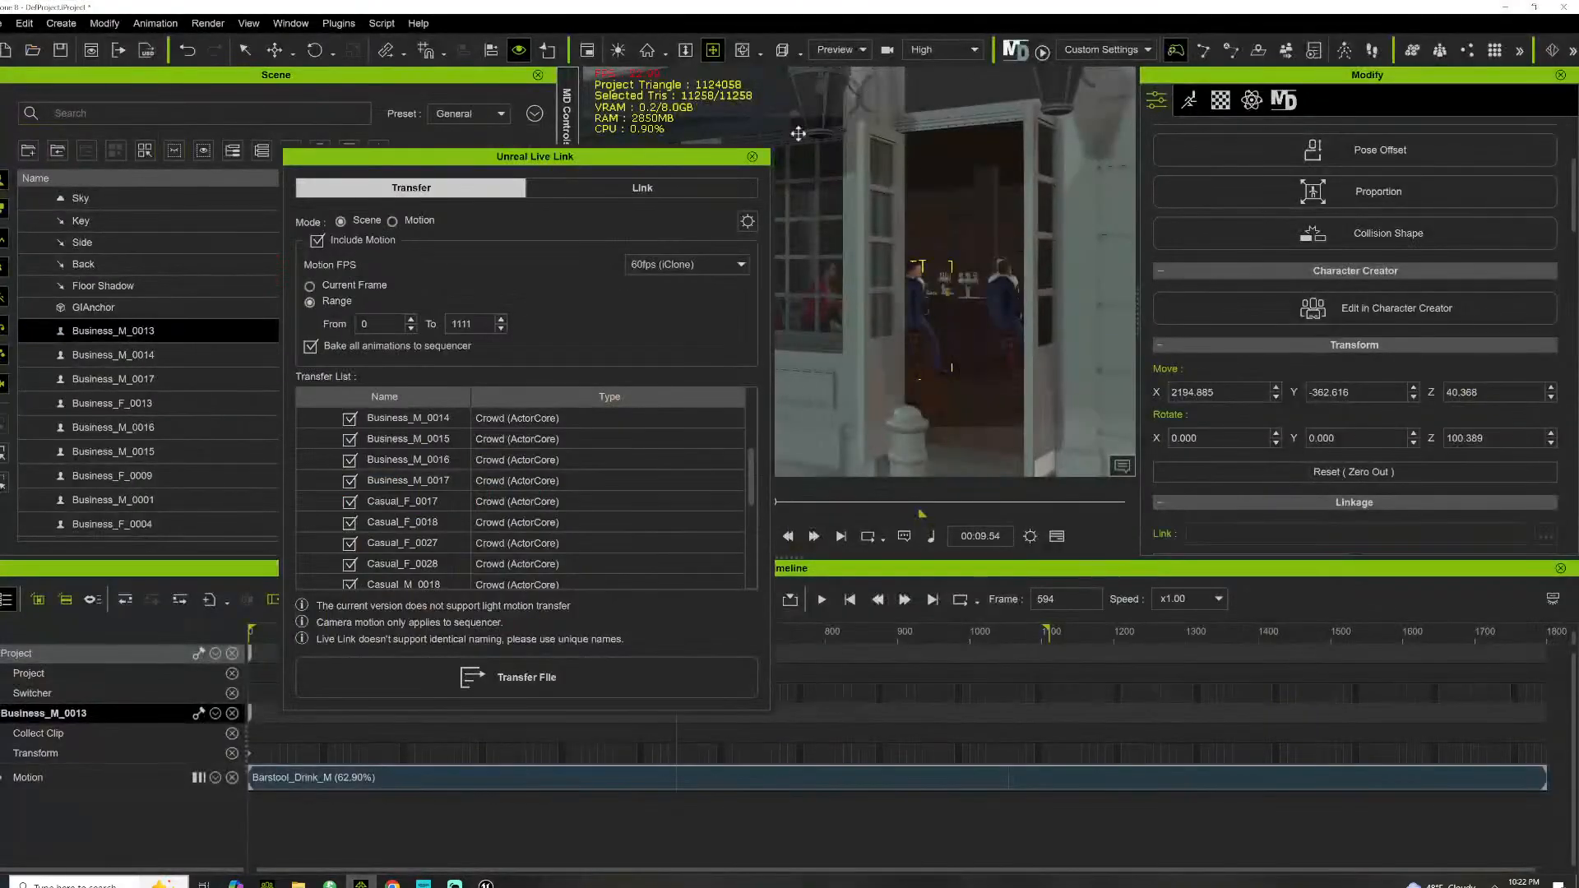
{"action": "left_click", "coordinate": [752, 157]}
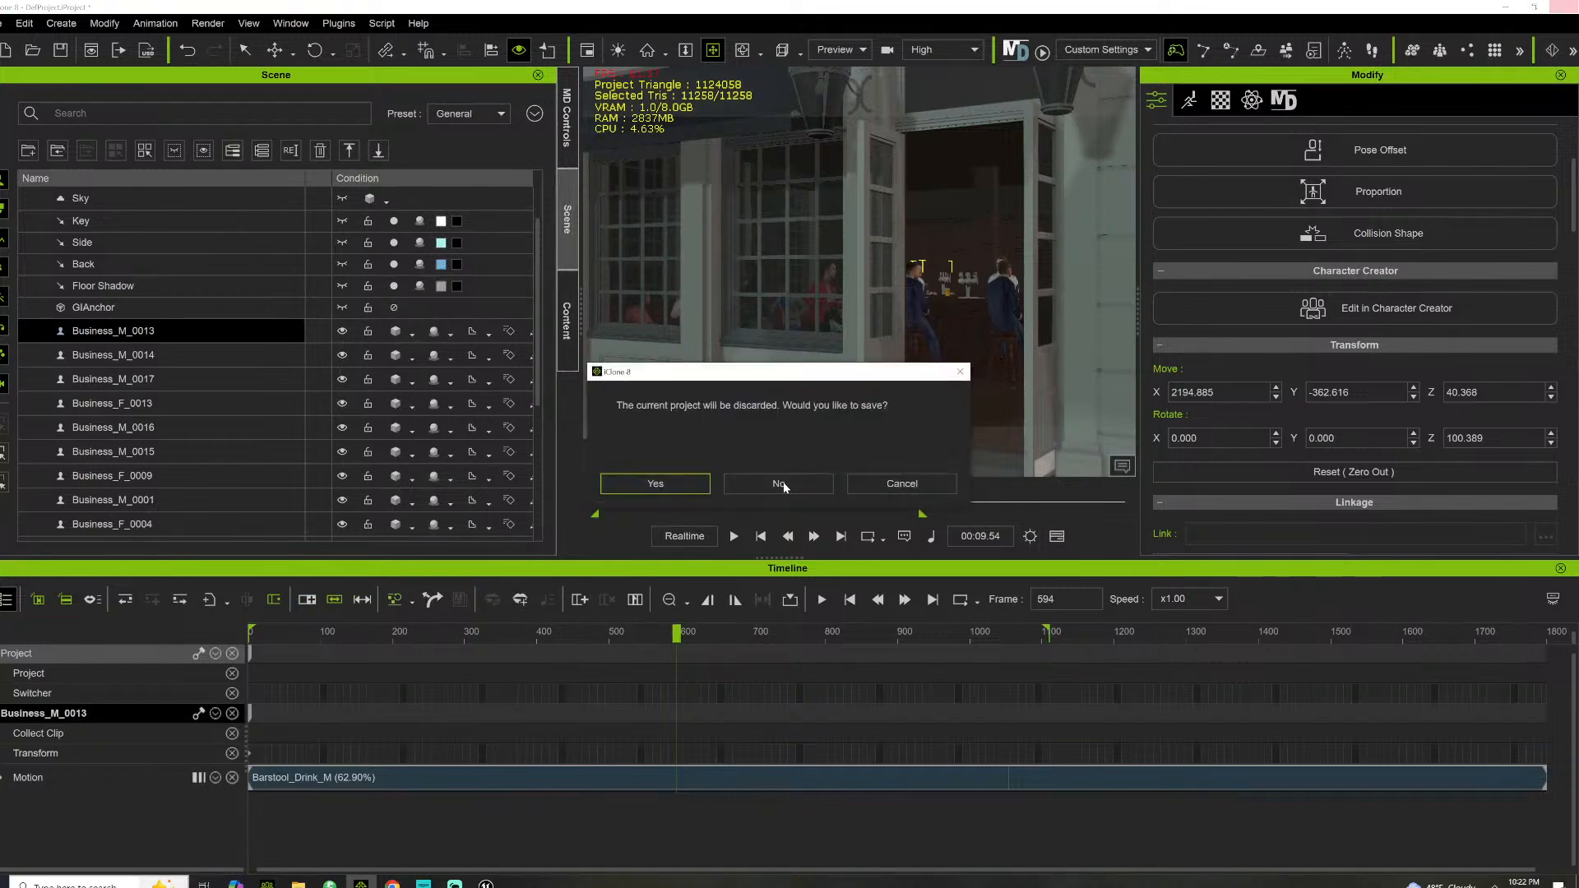
{"action": "left_click", "coordinate": [671, 485]}
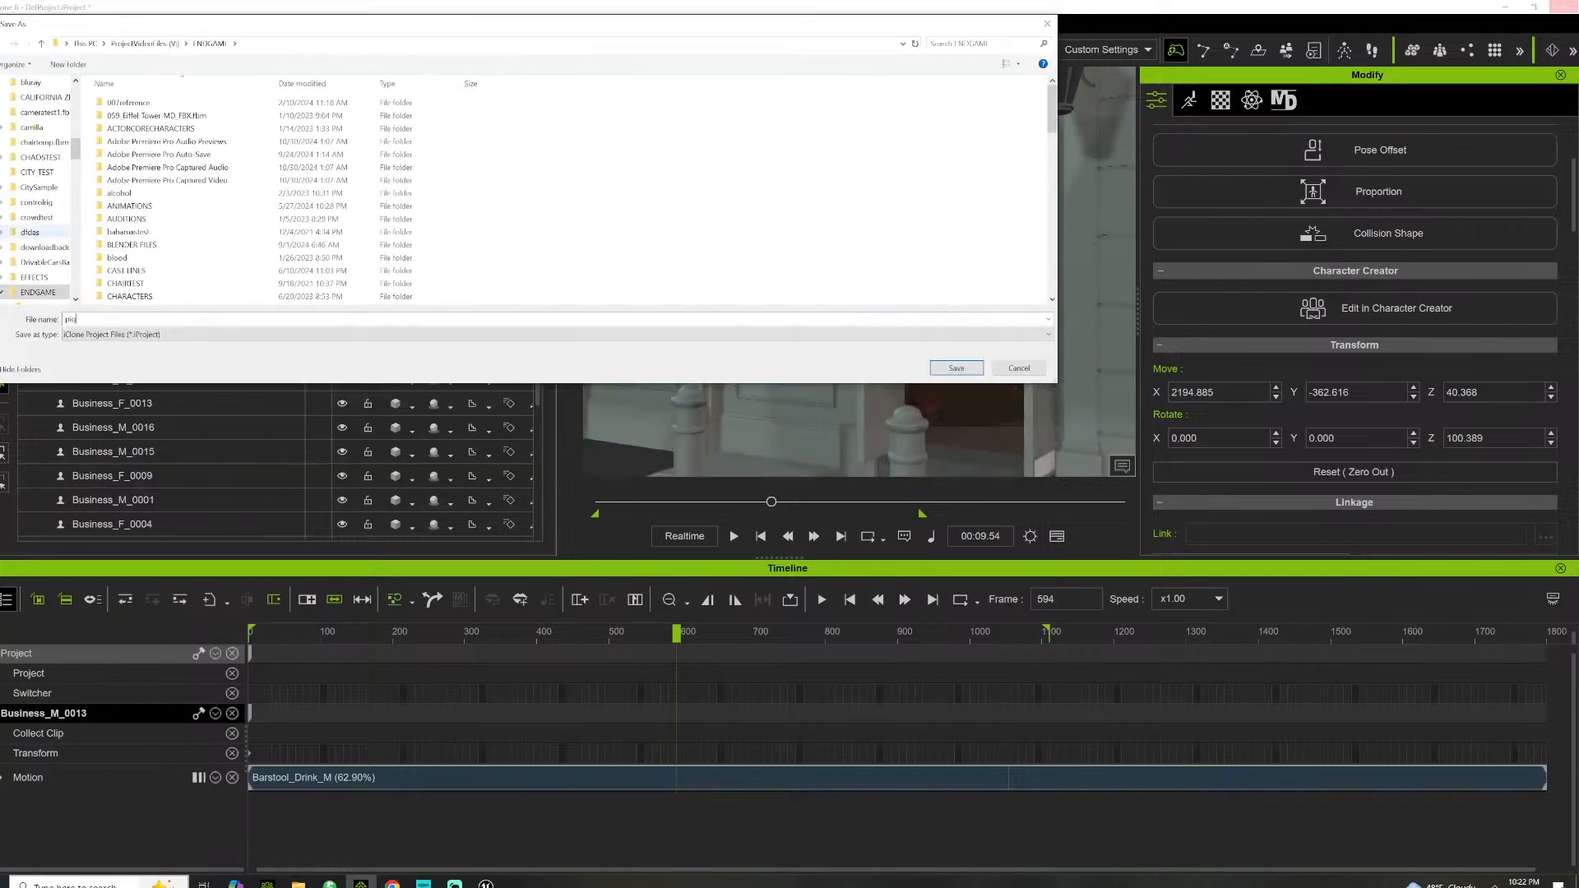
{"action": "key", "text": "Return"}
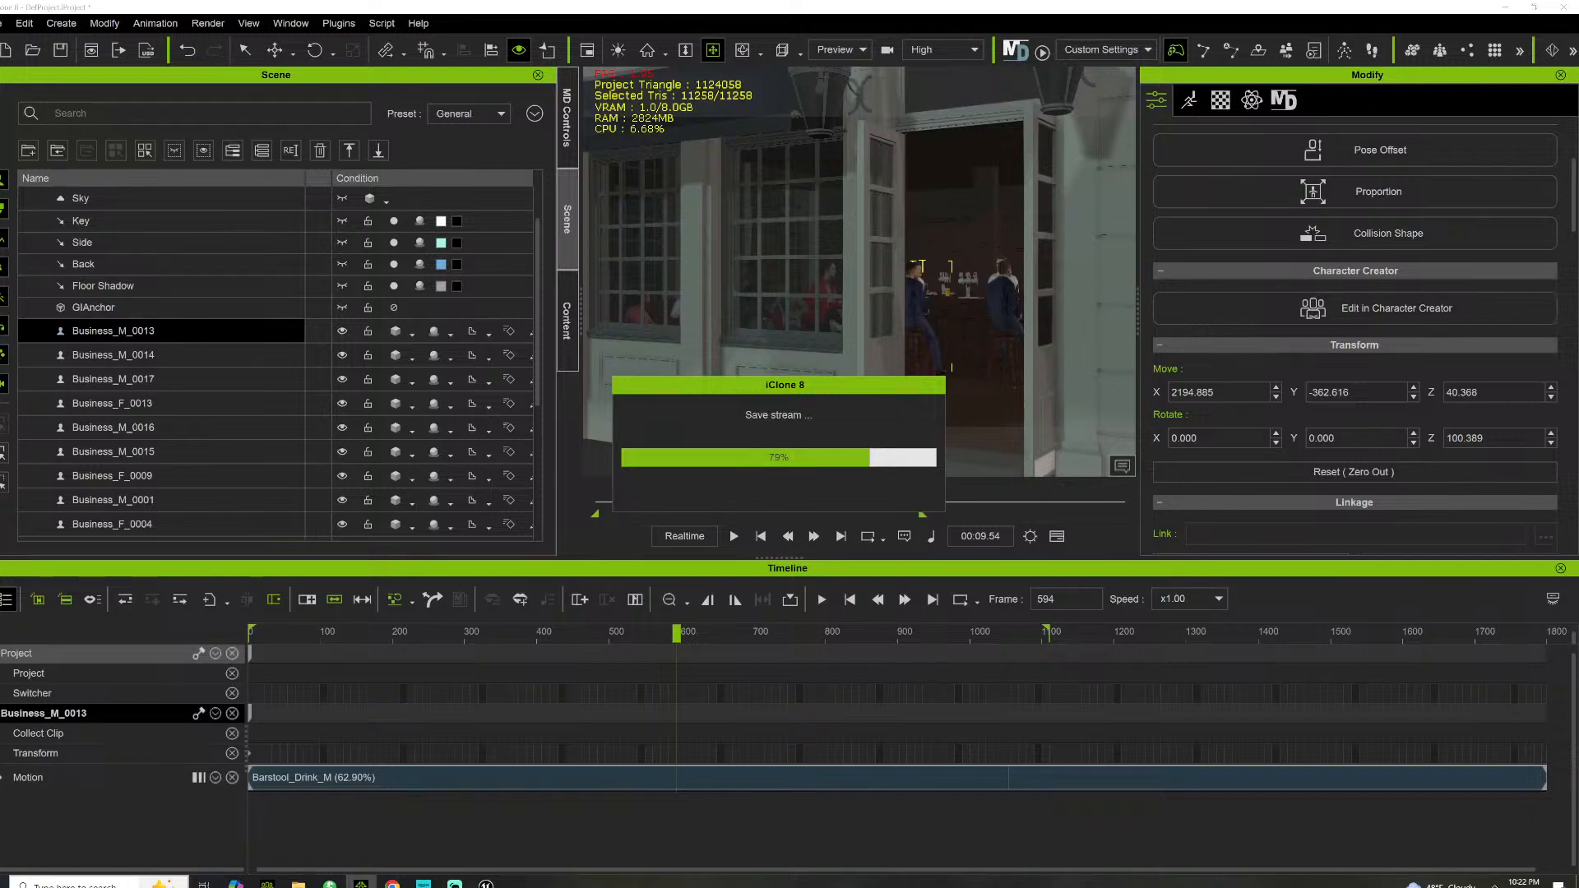
Return to the Unreal Editor, dismiss the message log and inspect the imported animations in Casual_M_0019's Motion folder
{"action": "key", "text": "alt+Tab"}
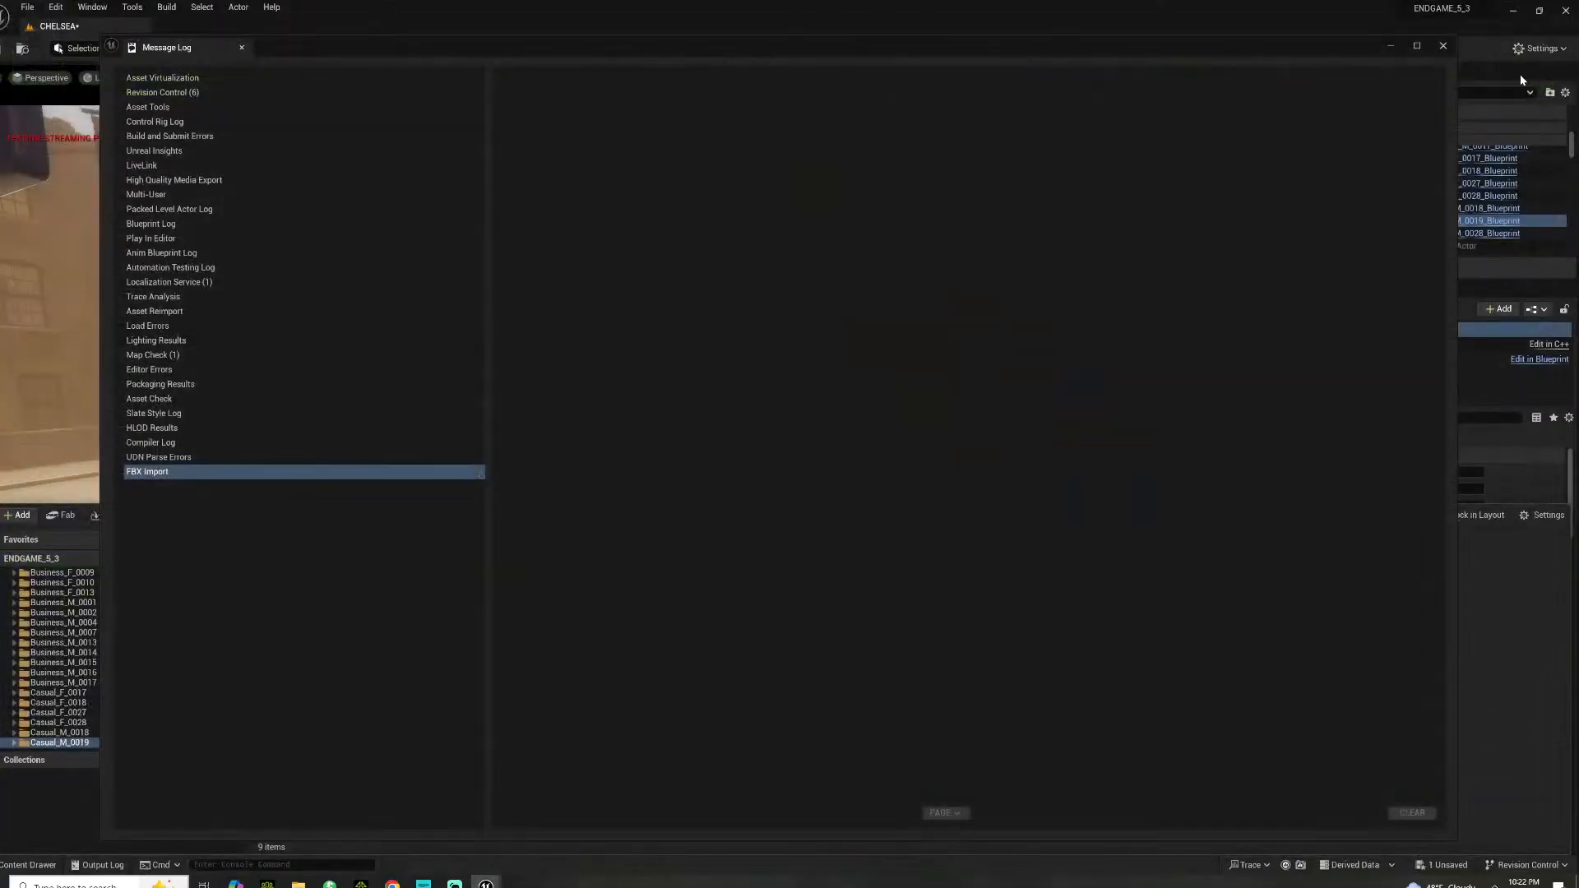
{"action": "left_click", "coordinate": [1442, 47]}
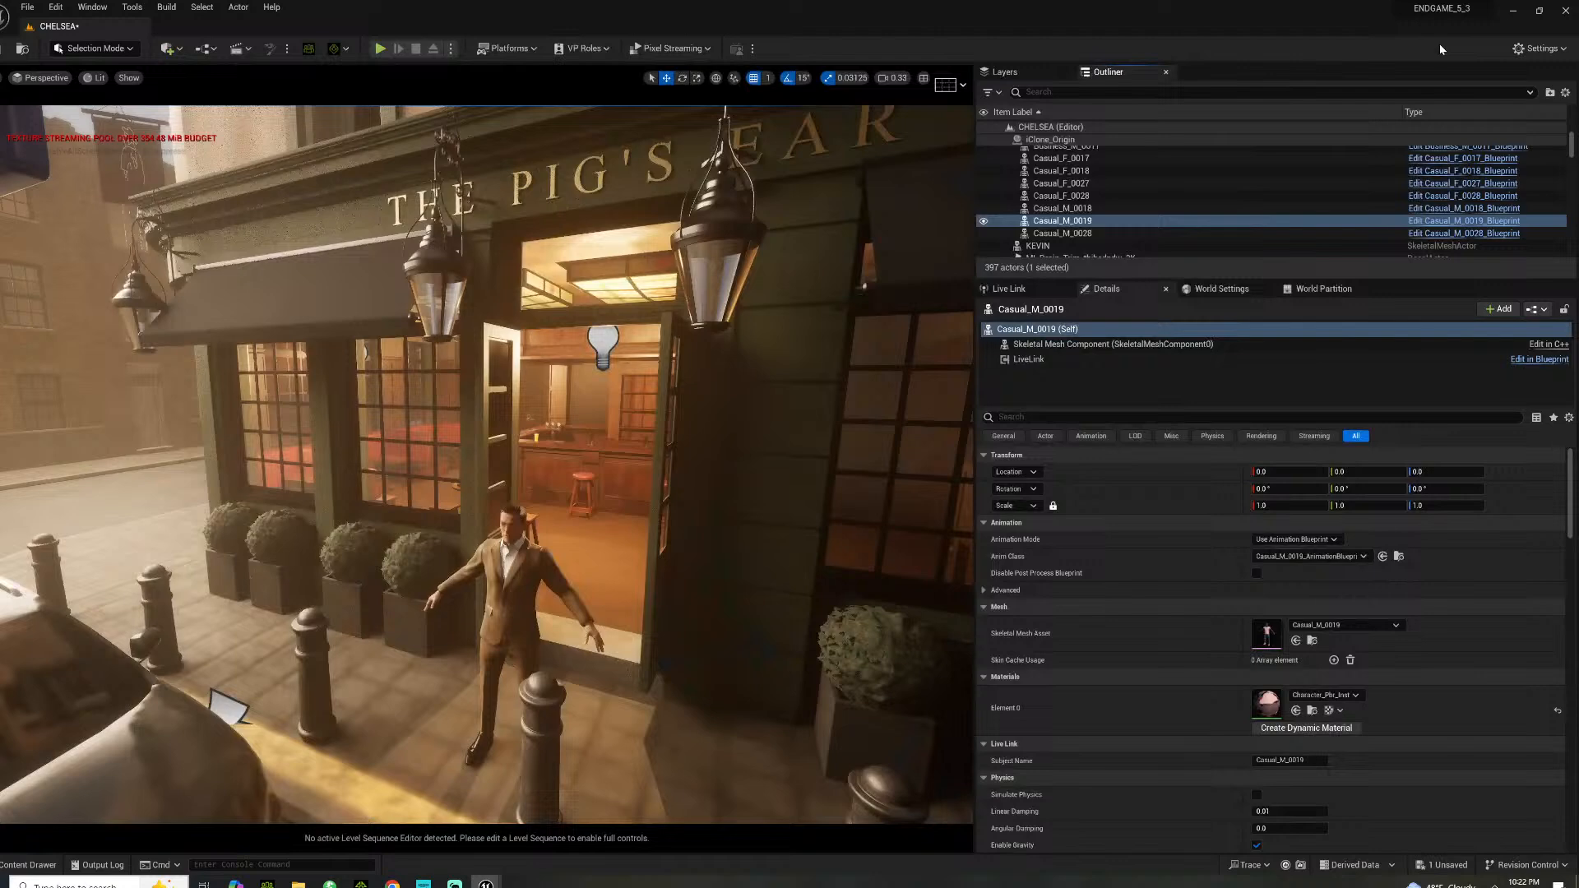
{"action": "left_click", "coordinate": [242, 49]}
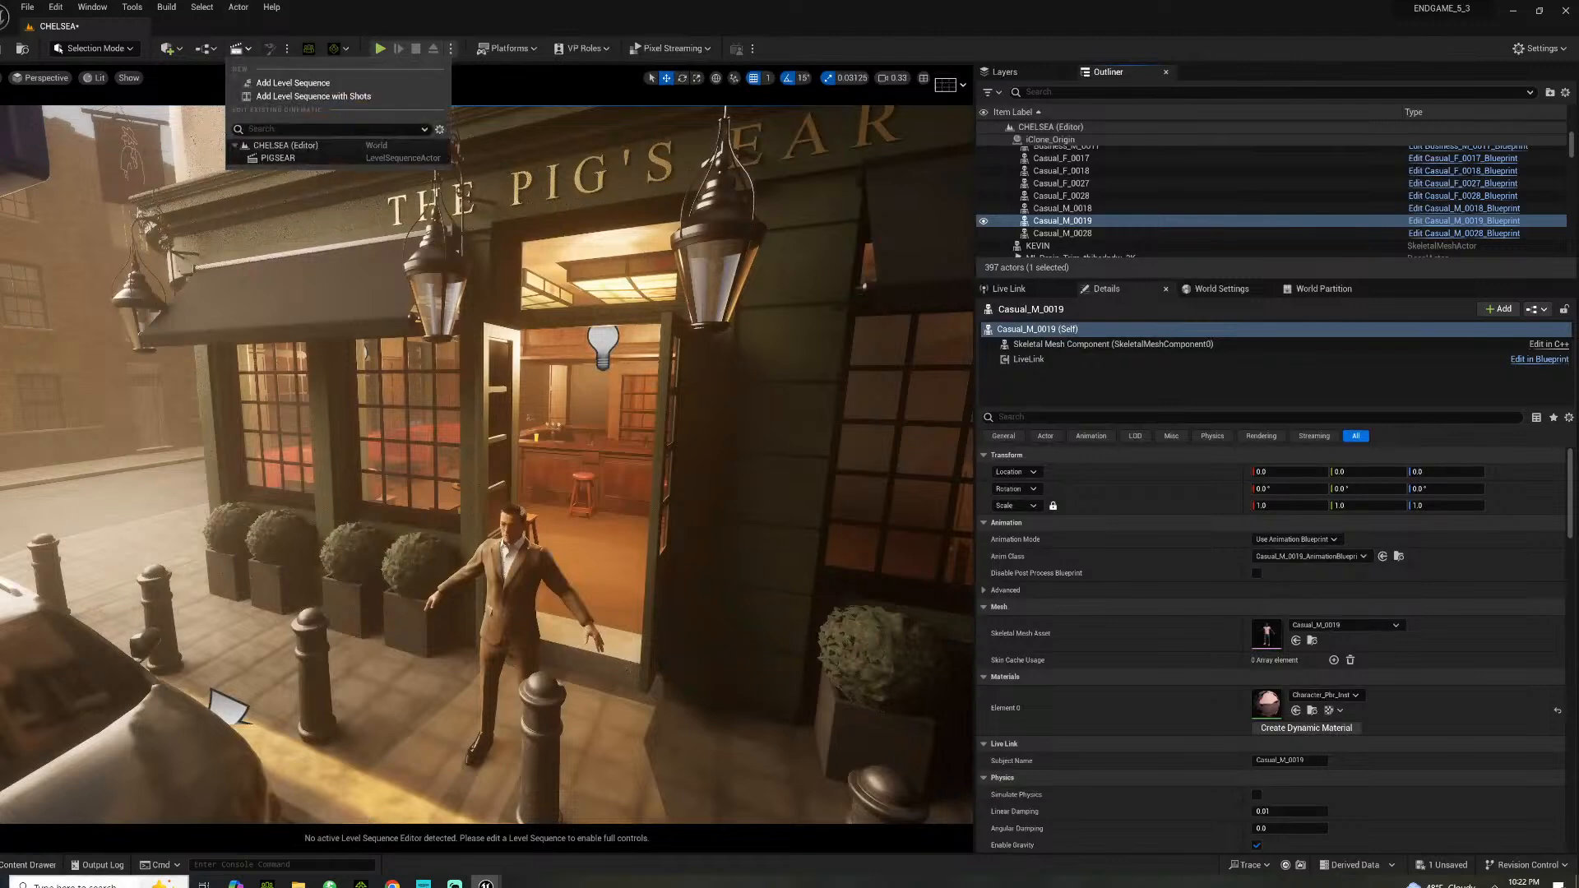
{"action": "left_click", "coordinate": [29, 865]}
{"action": "scroll", "coordinate": [185, 707], "scroll_direction": "up", "scroll_amount": 4}
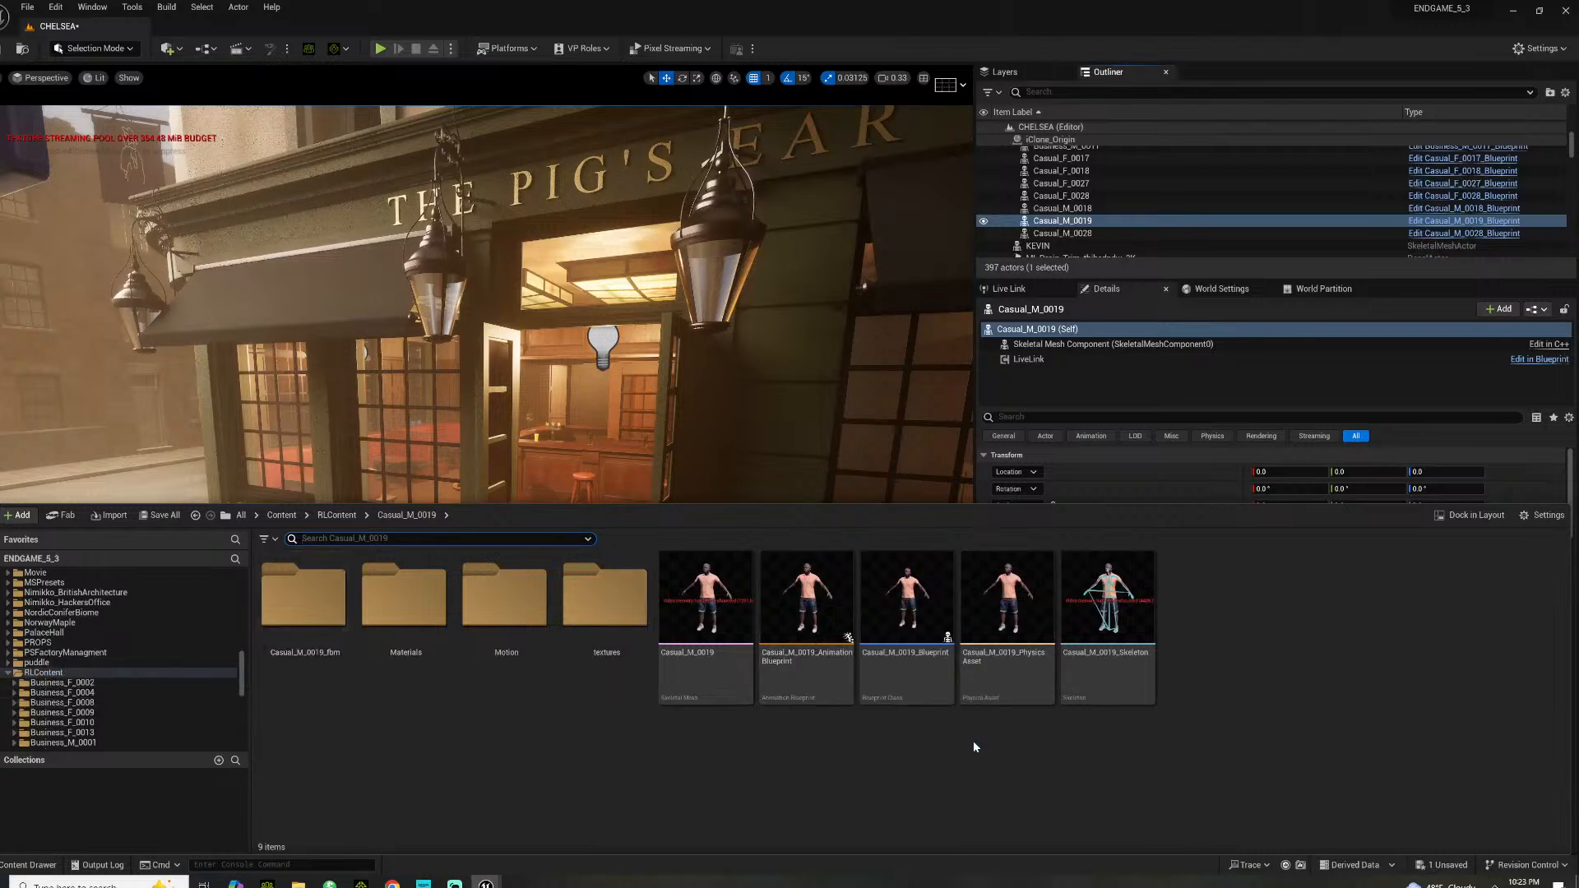
{"action": "double_click", "coordinate": [490, 649]}
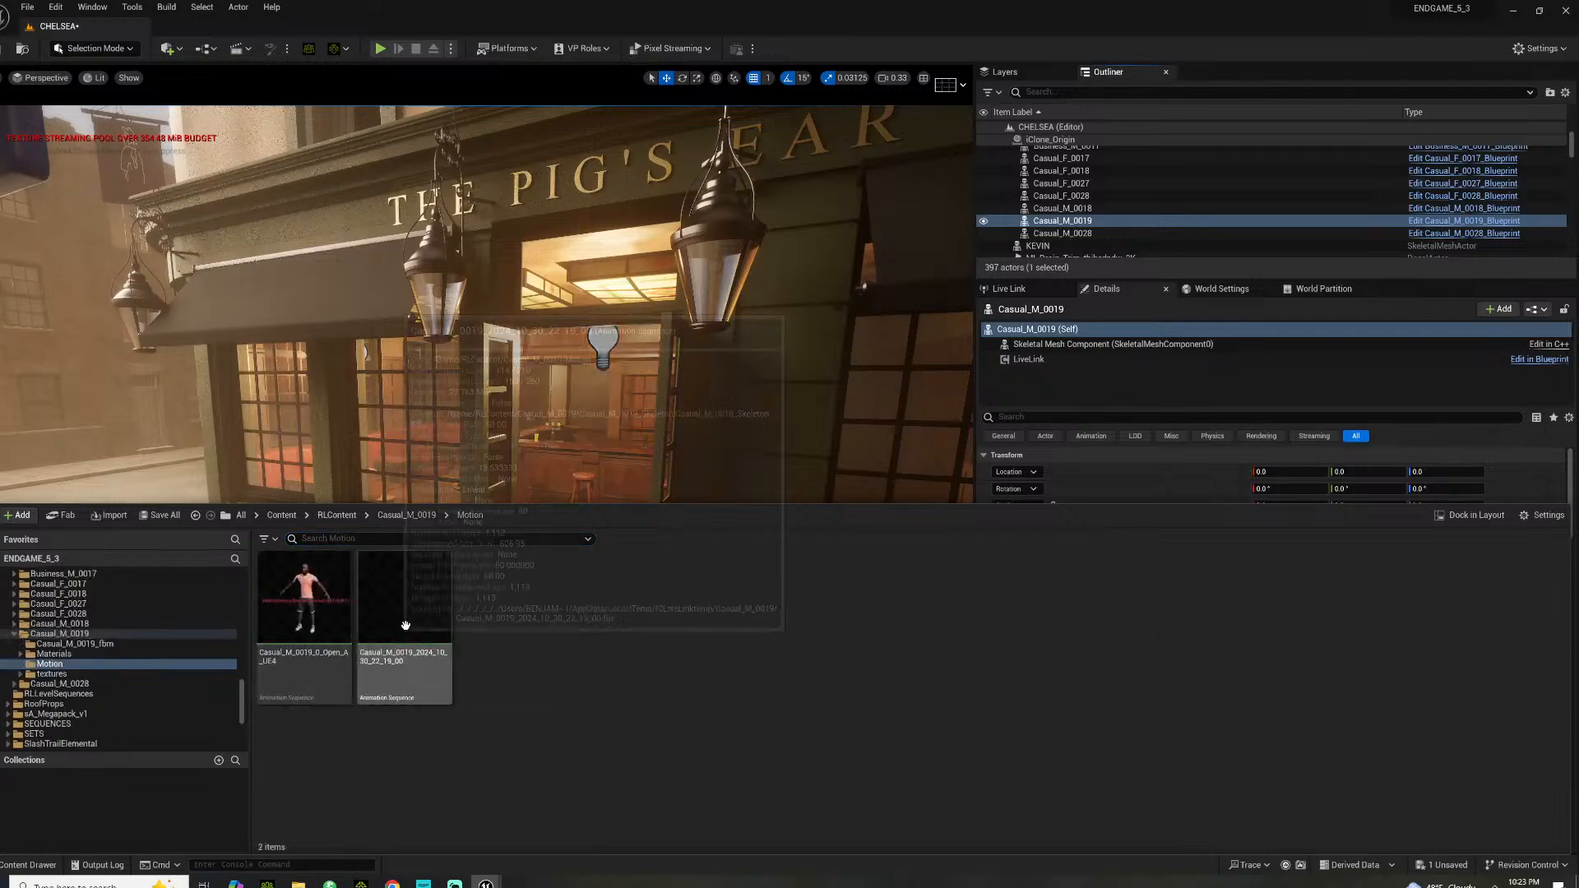
{"action": "mouse_move", "coordinate": [424, 625]}
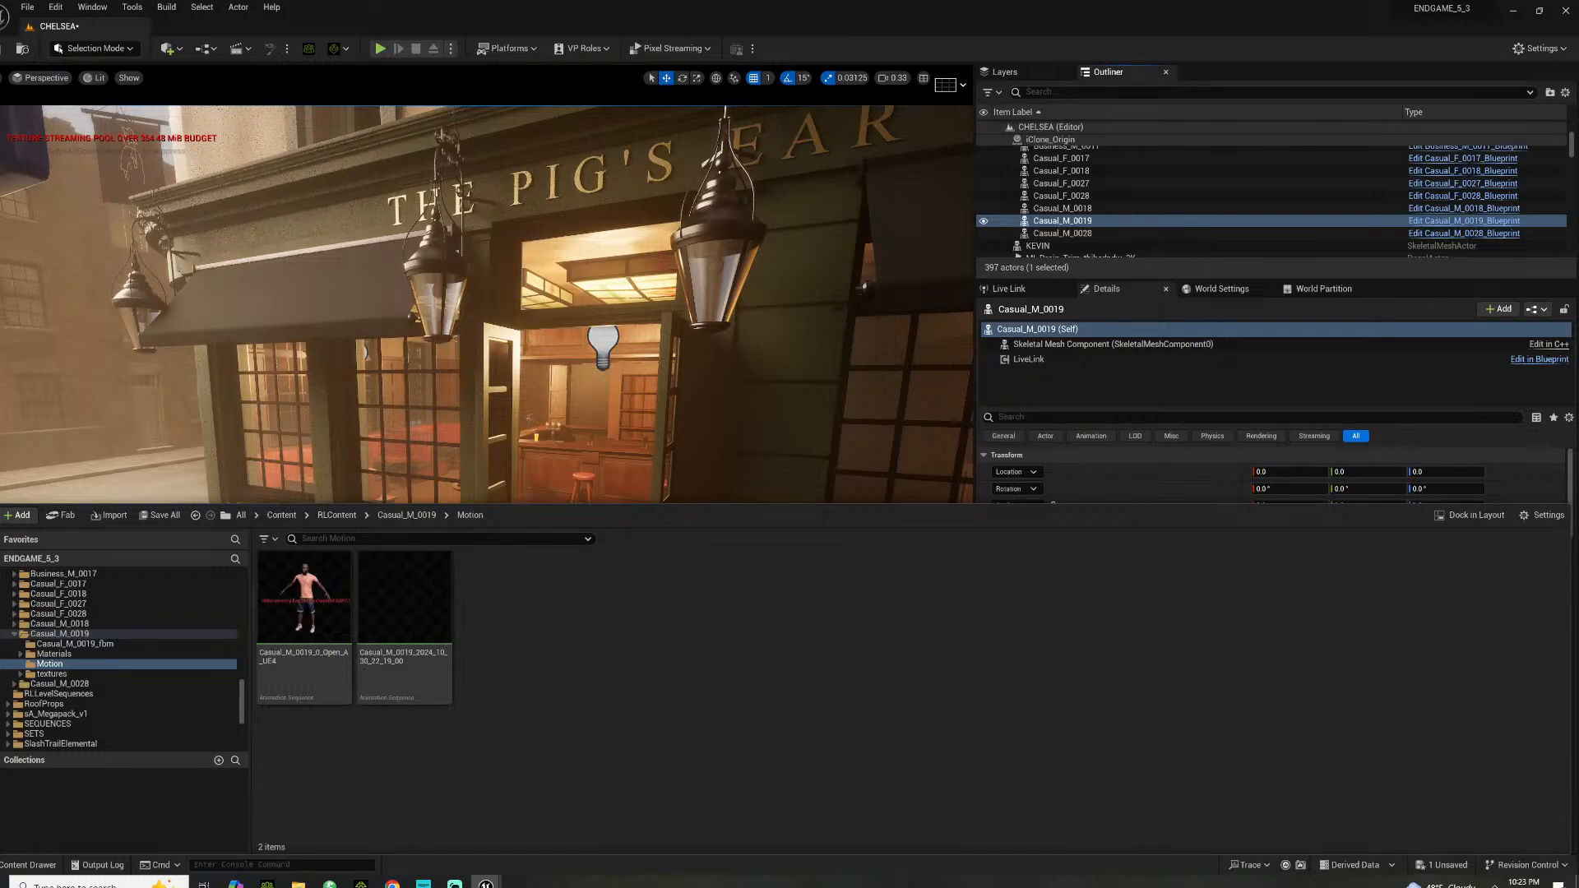
Browse the project content past the RLContent character folders and open the RLLevelSequences folder
{"action": "scroll", "coordinate": [123, 617], "scroll_direction": "up", "scroll_amount": 10}
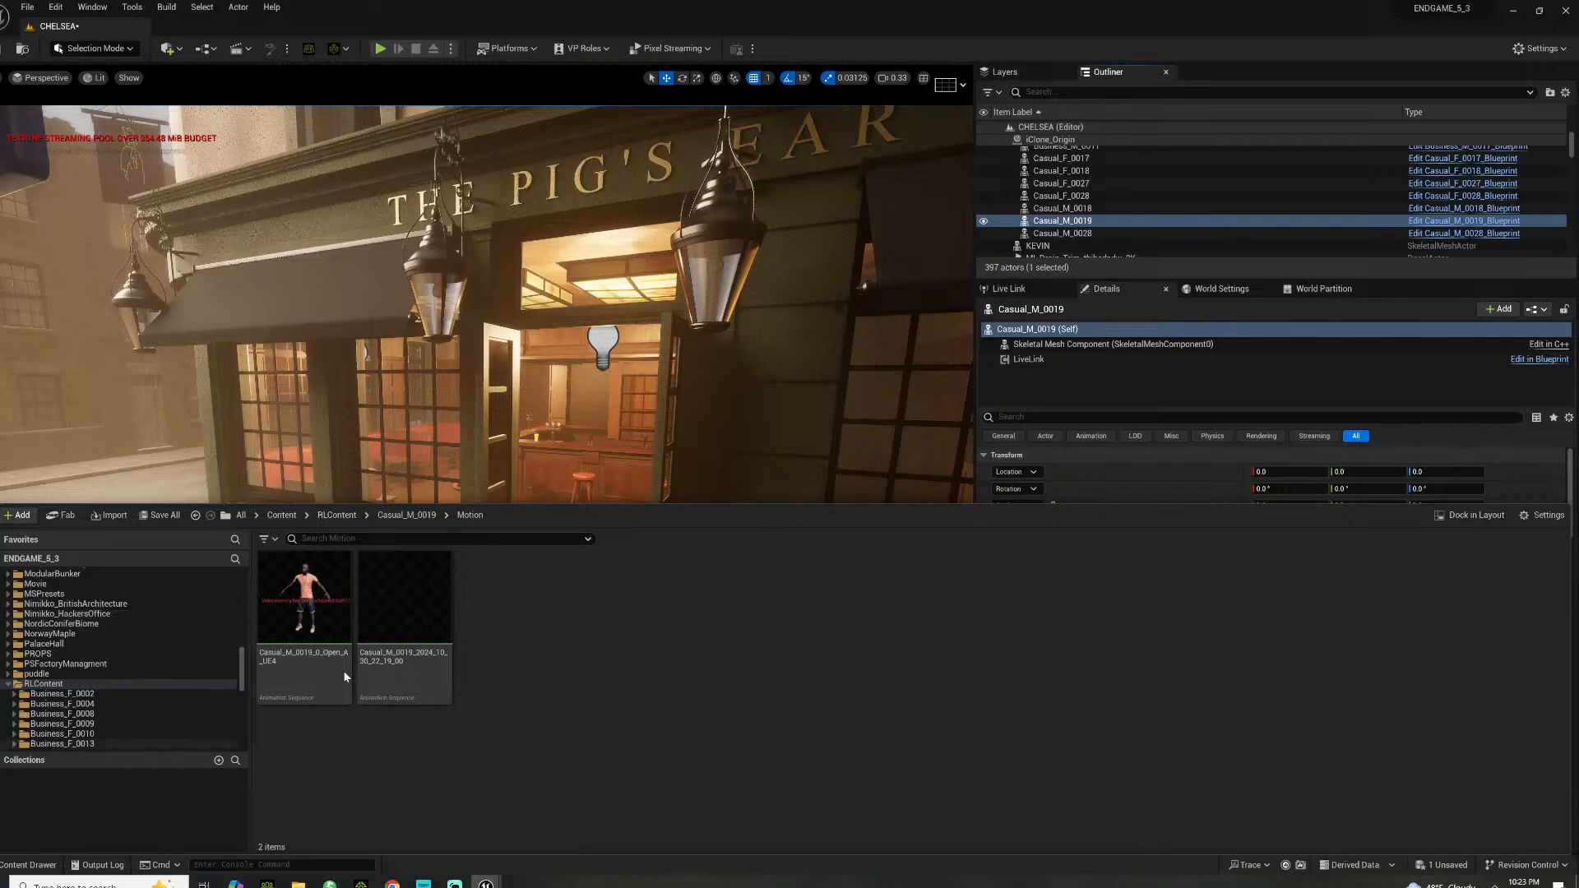
{"action": "left_click", "coordinate": [8, 684]}
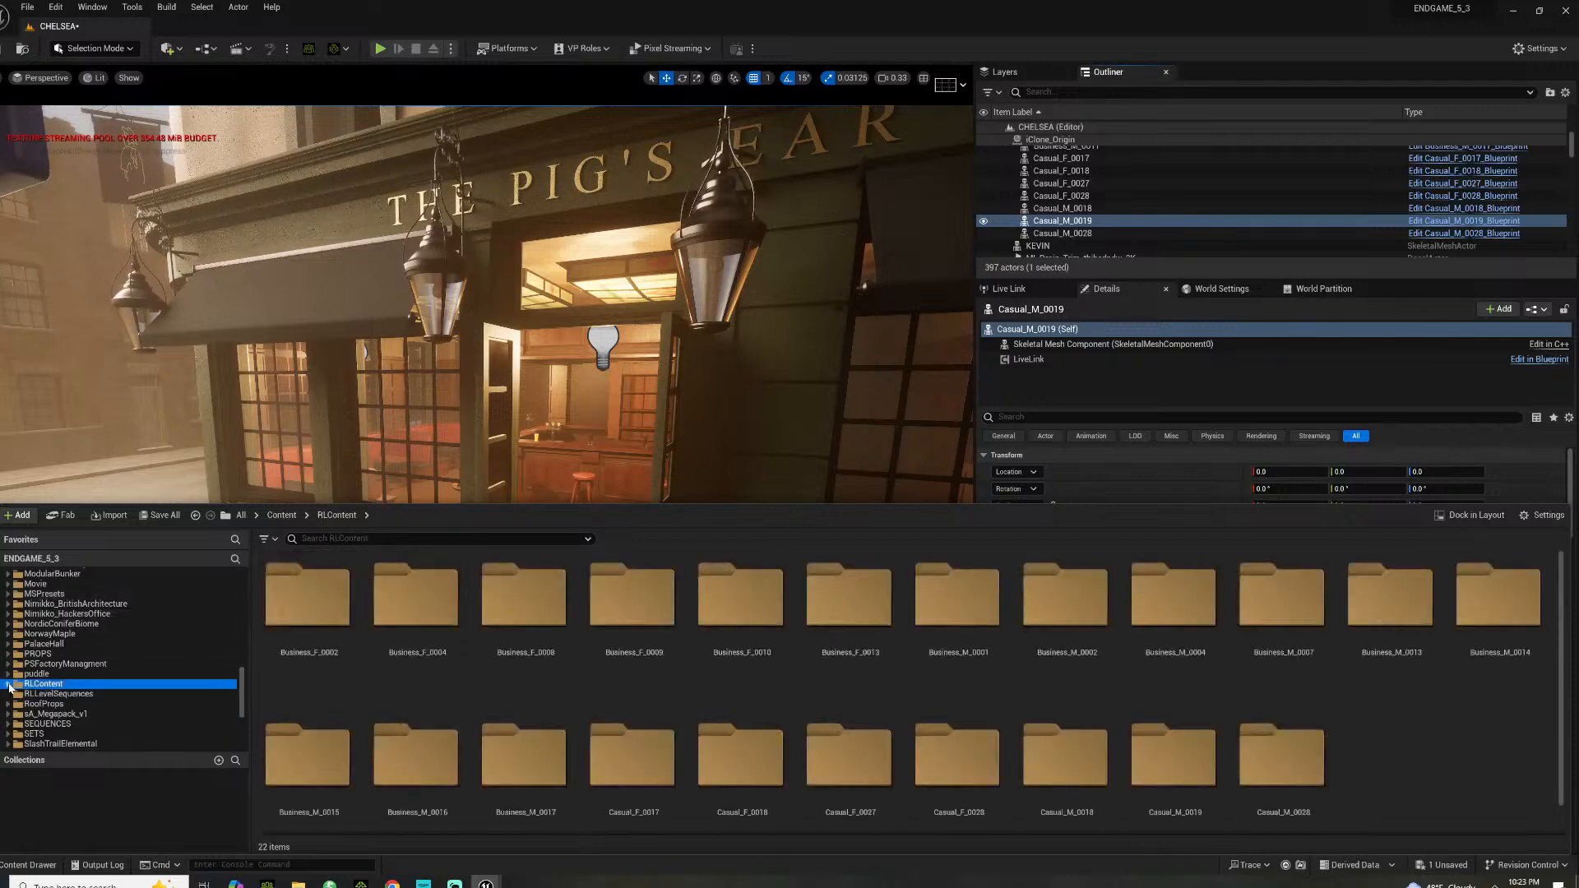
{"action": "scroll", "coordinate": [60, 654], "scroll_direction": "up", "scroll_amount": 2}
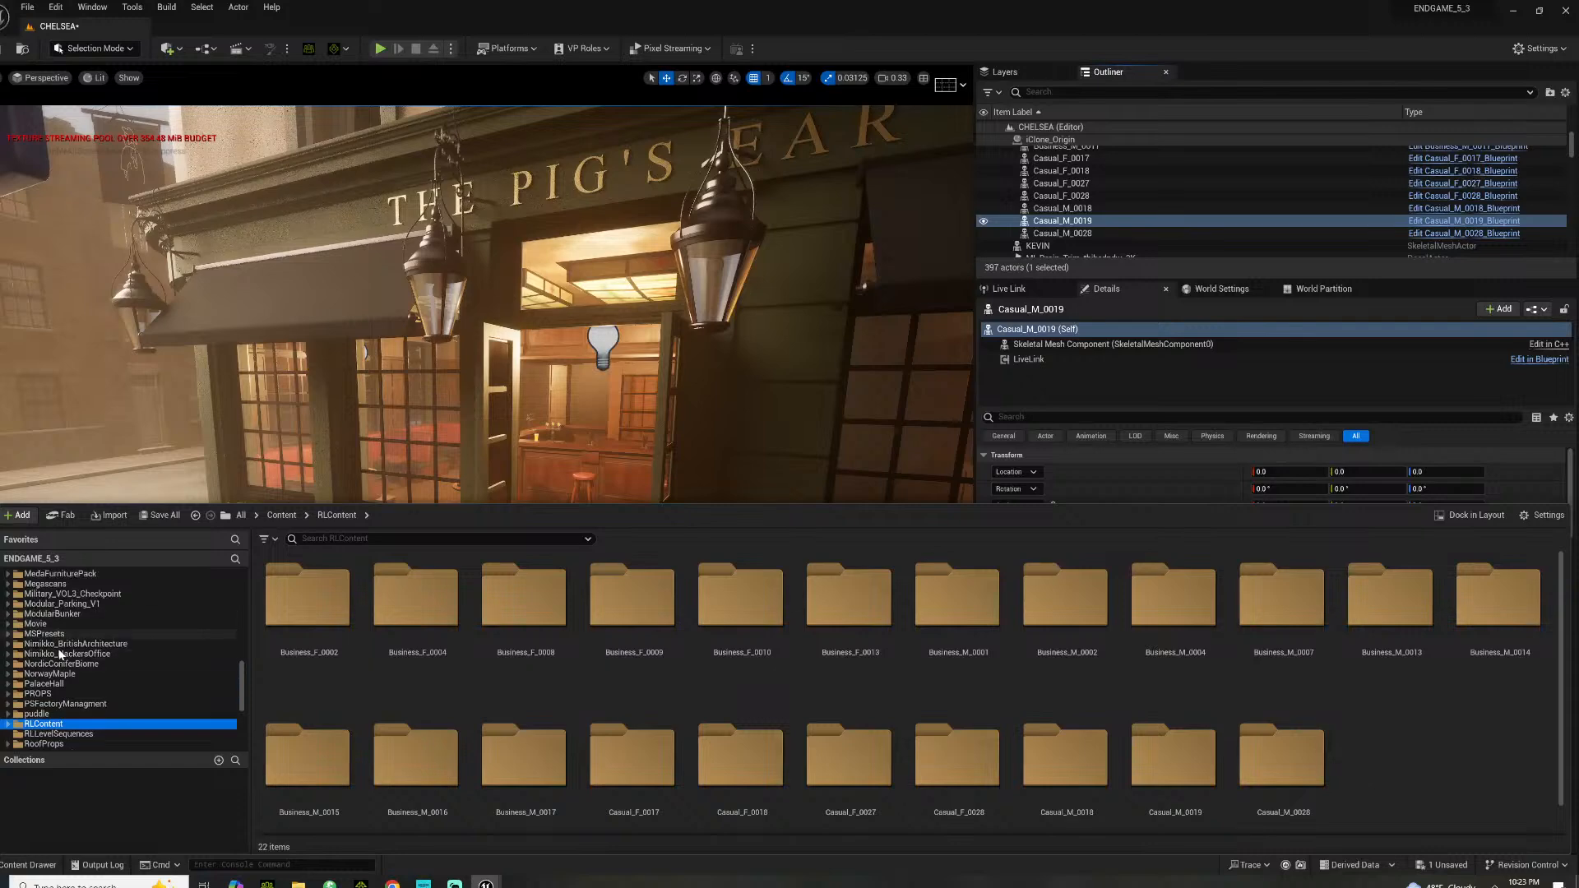
{"action": "scroll", "coordinate": [60, 655], "scroll_direction": "down", "scroll_amount": 3}
{"action": "left_click", "coordinate": [8, 664]}
{"action": "scroll", "coordinate": [51, 696], "scroll_direction": "down", "scroll_amount": 4}
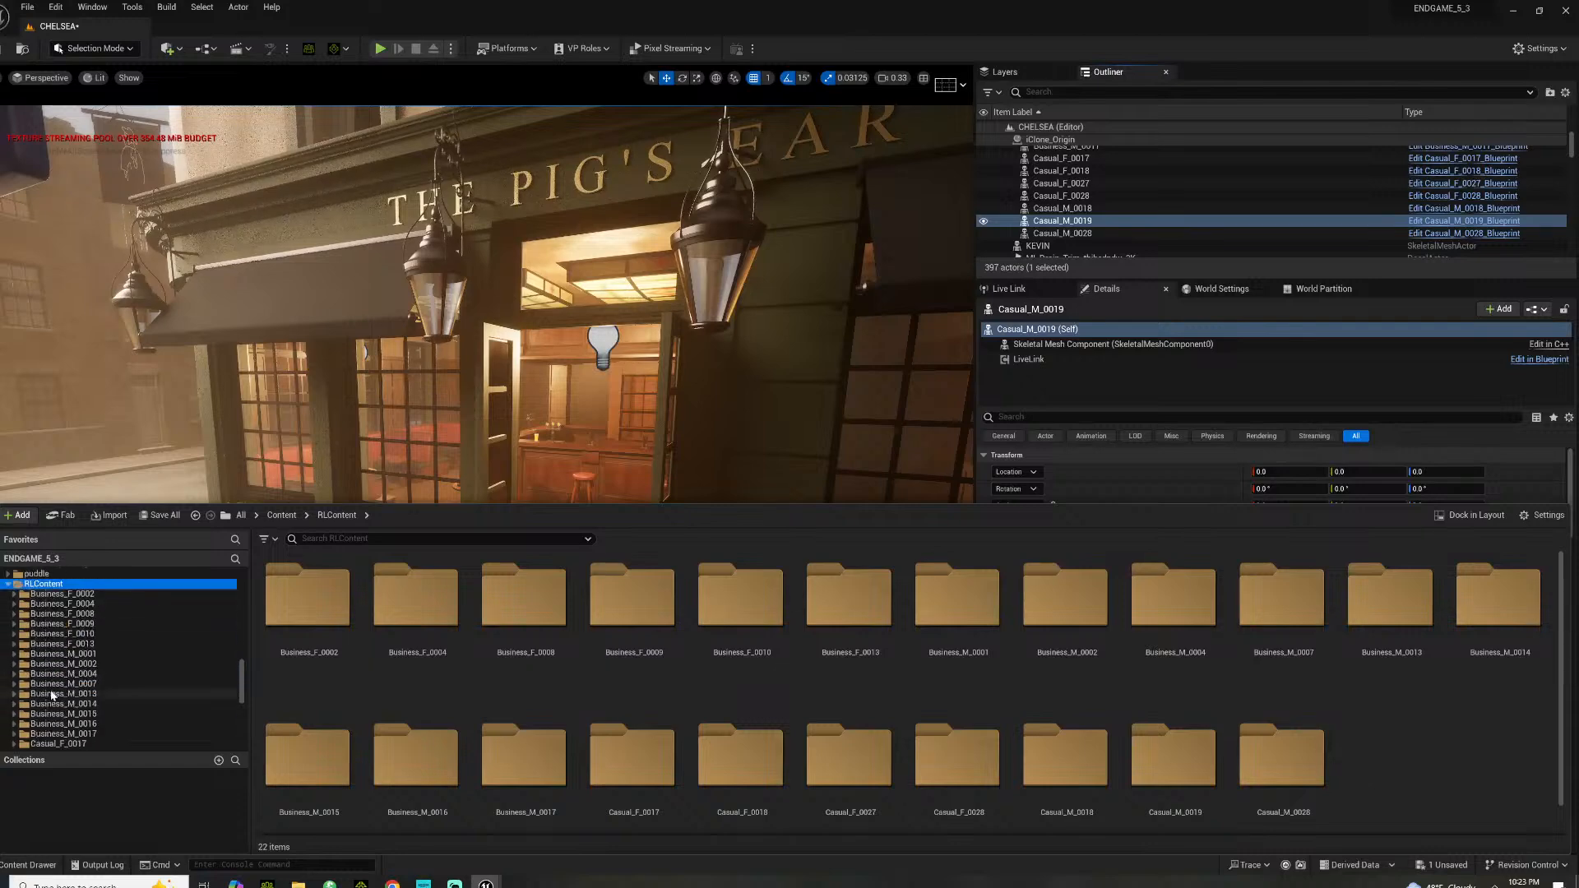
{"action": "scroll", "coordinate": [51, 695], "scroll_direction": "down", "scroll_amount": 6}
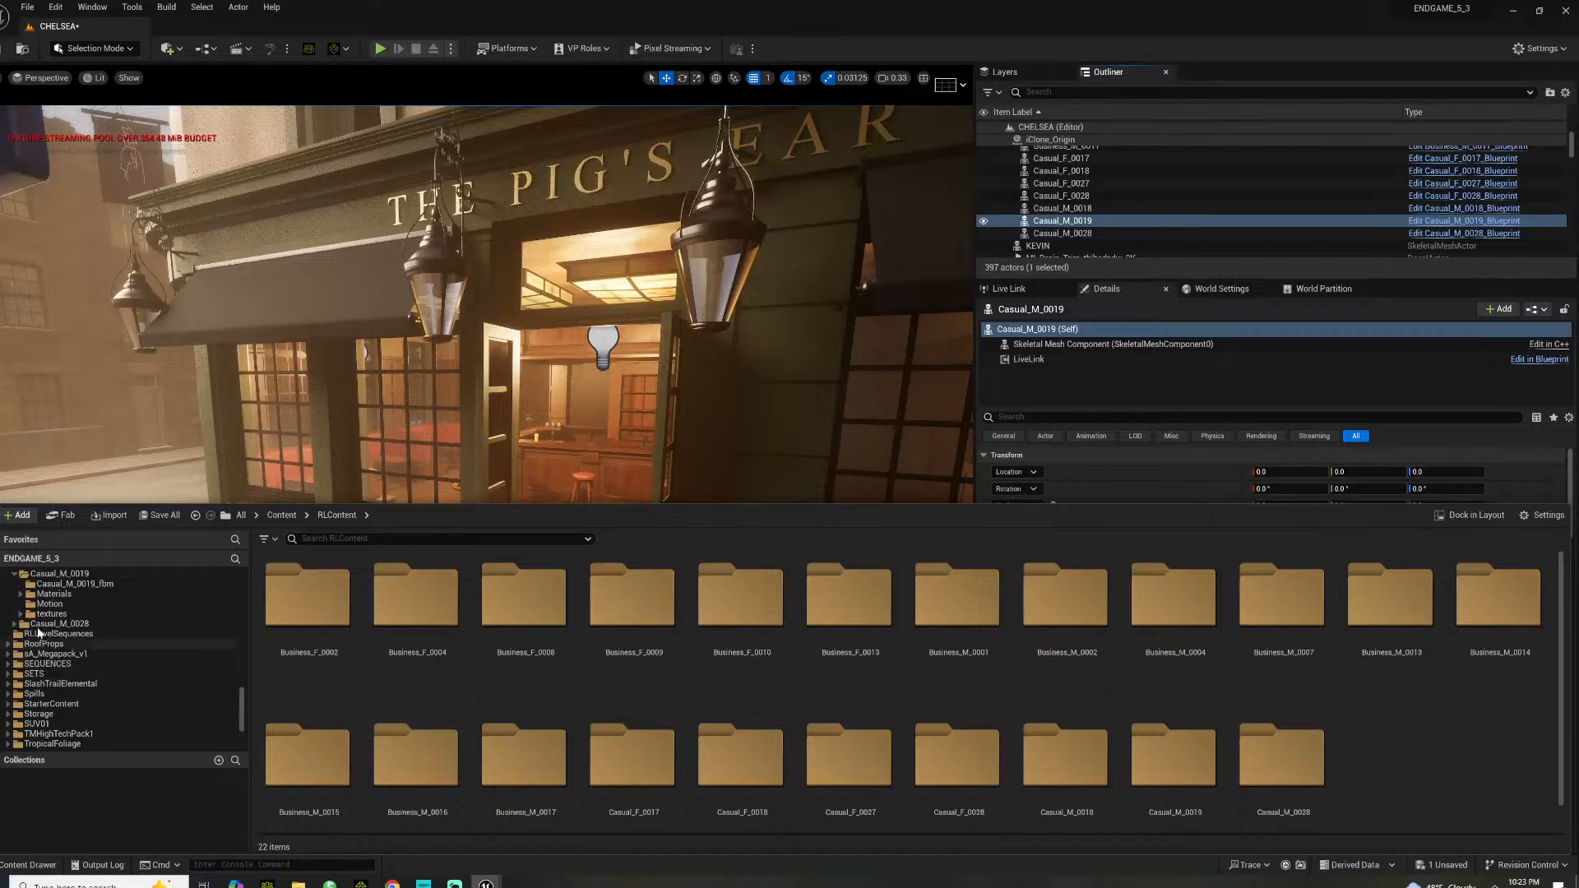
{"action": "left_click", "coordinate": [51, 625]}
{"action": "left_click", "coordinate": [51, 635]}
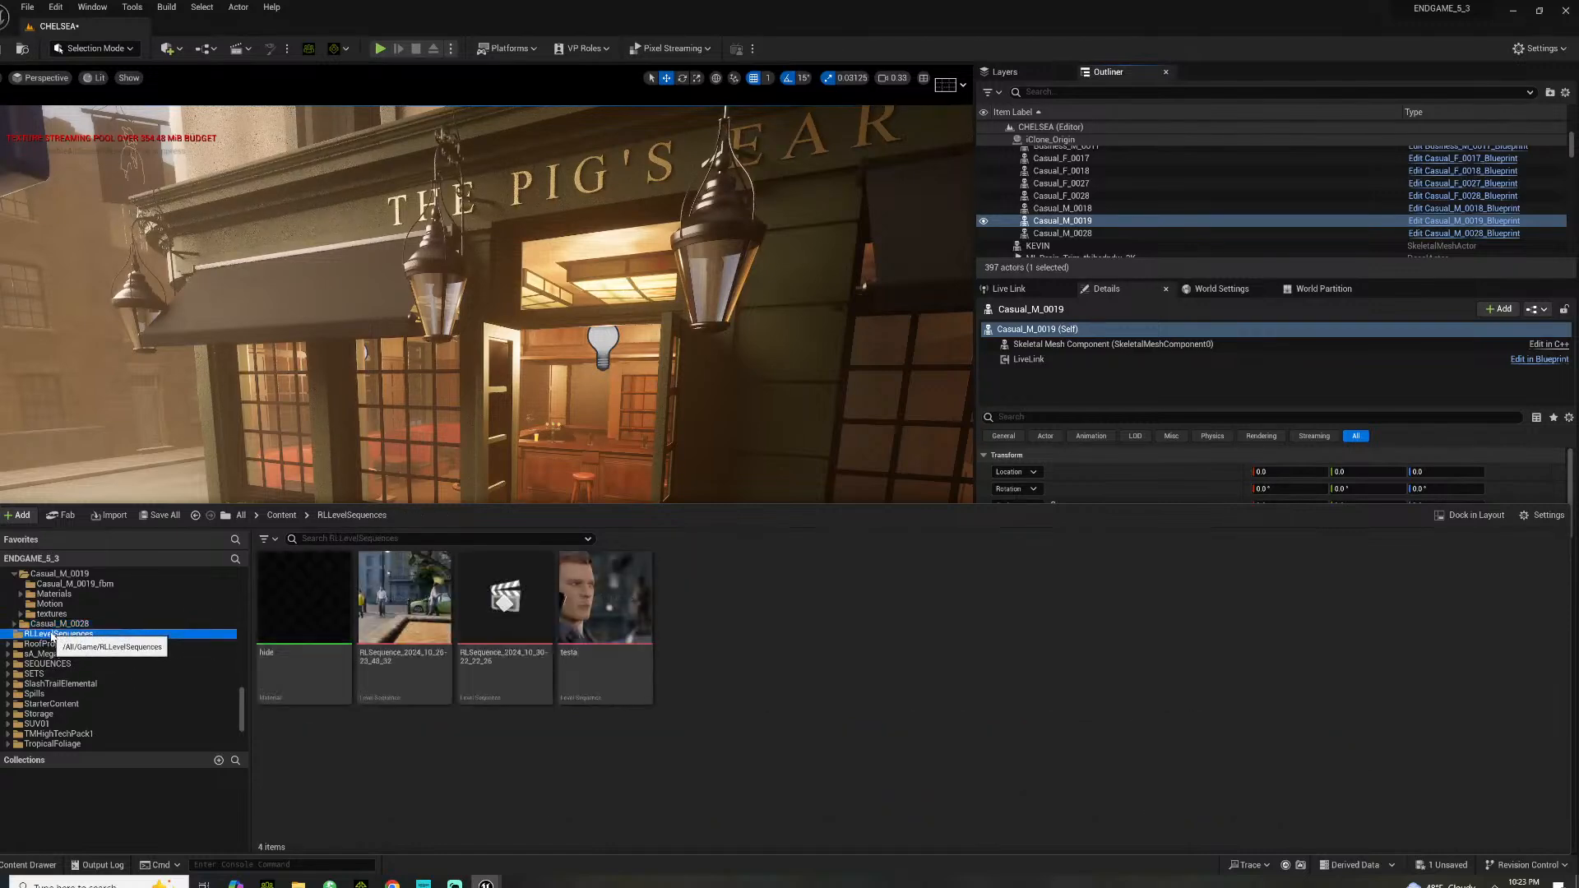
Rename the newly imported level sequence from 2024_10_30 as SEQ_PIGSEARCROWD
{"action": "left_click", "coordinate": [527, 654]}
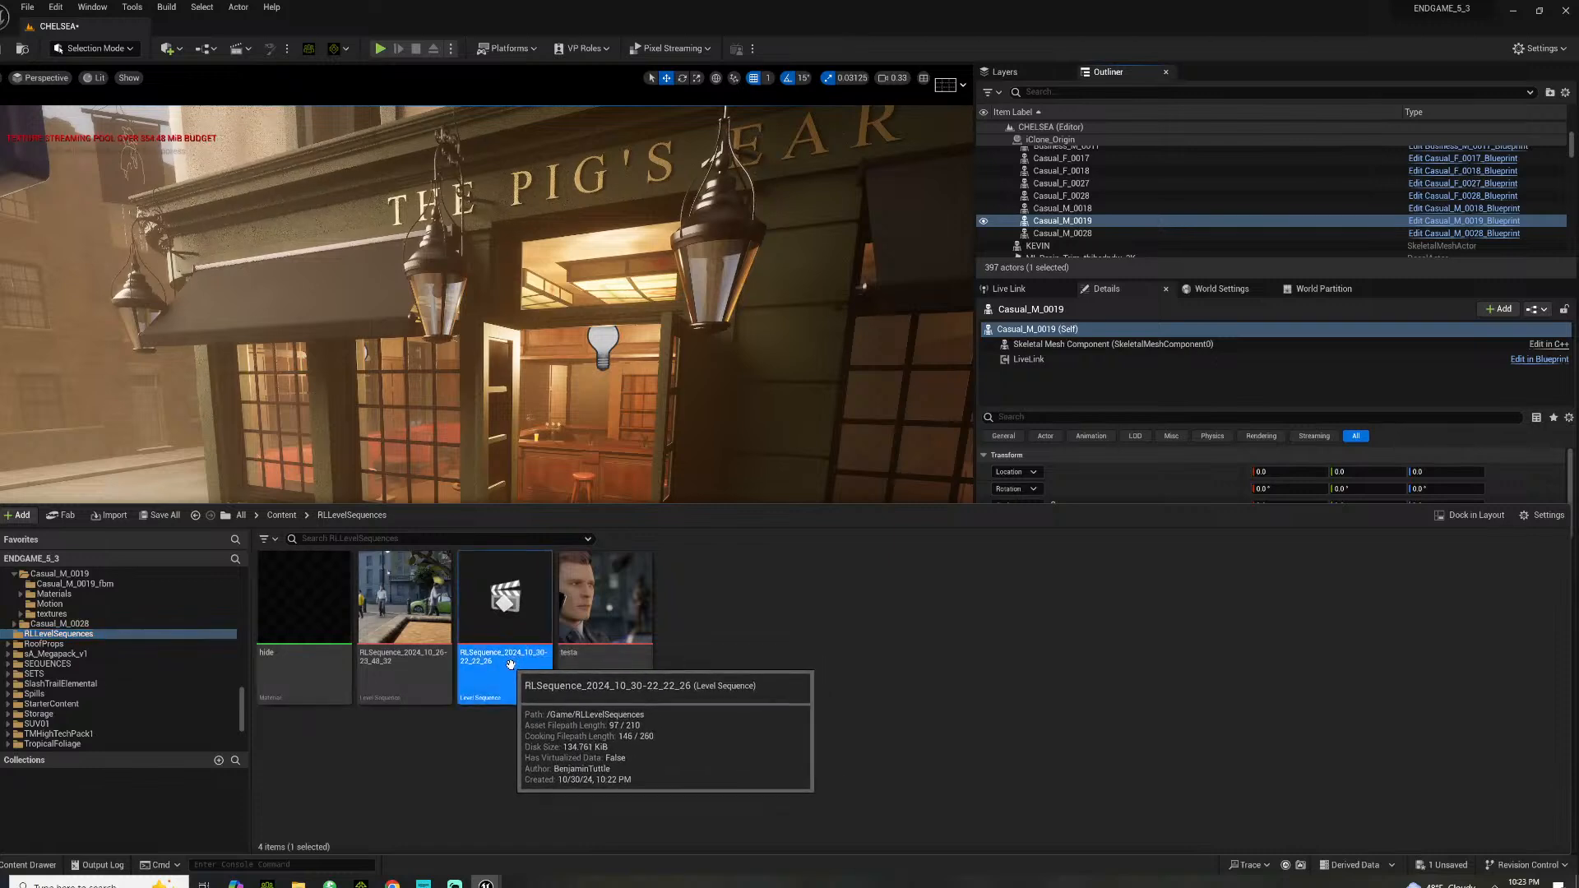
{"action": "left_click", "coordinate": [490, 670]}
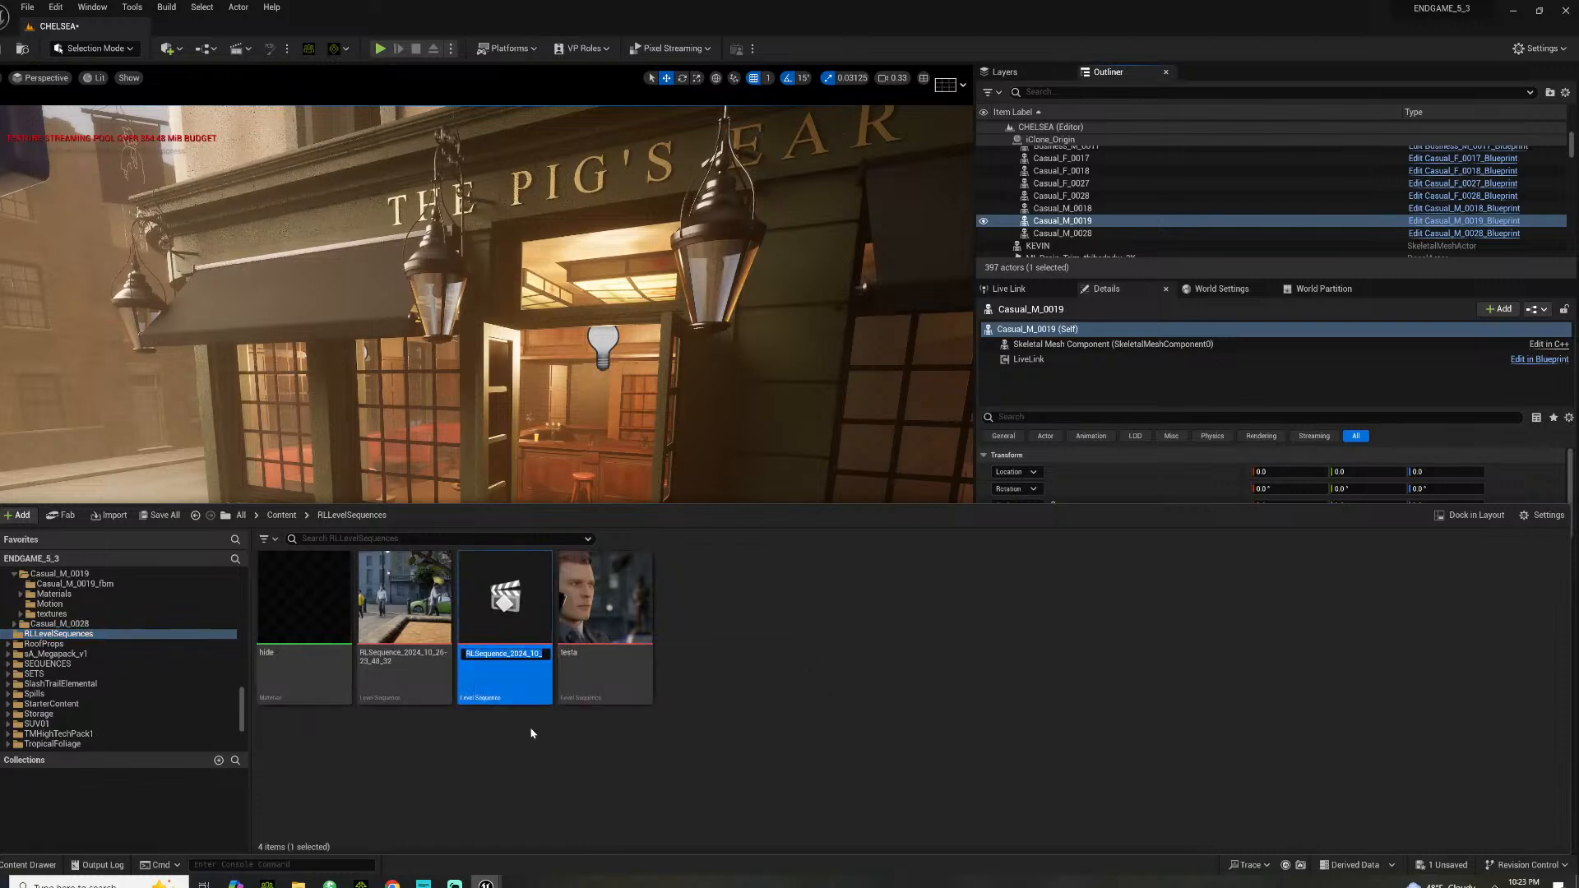
{"action": "type", "text": "p"}
{"action": "key", "text": "BackSpace"}
{"action": "type", "text": "SEQ_PIGSEARCROWD"}
{"action": "key", "text": "Return"}
Open SEQ_PIGSEARCROWD, set its display rate to 24 fps and play the crowd animation inside the pub
{"action": "double_click", "coordinate": [531, 574]}
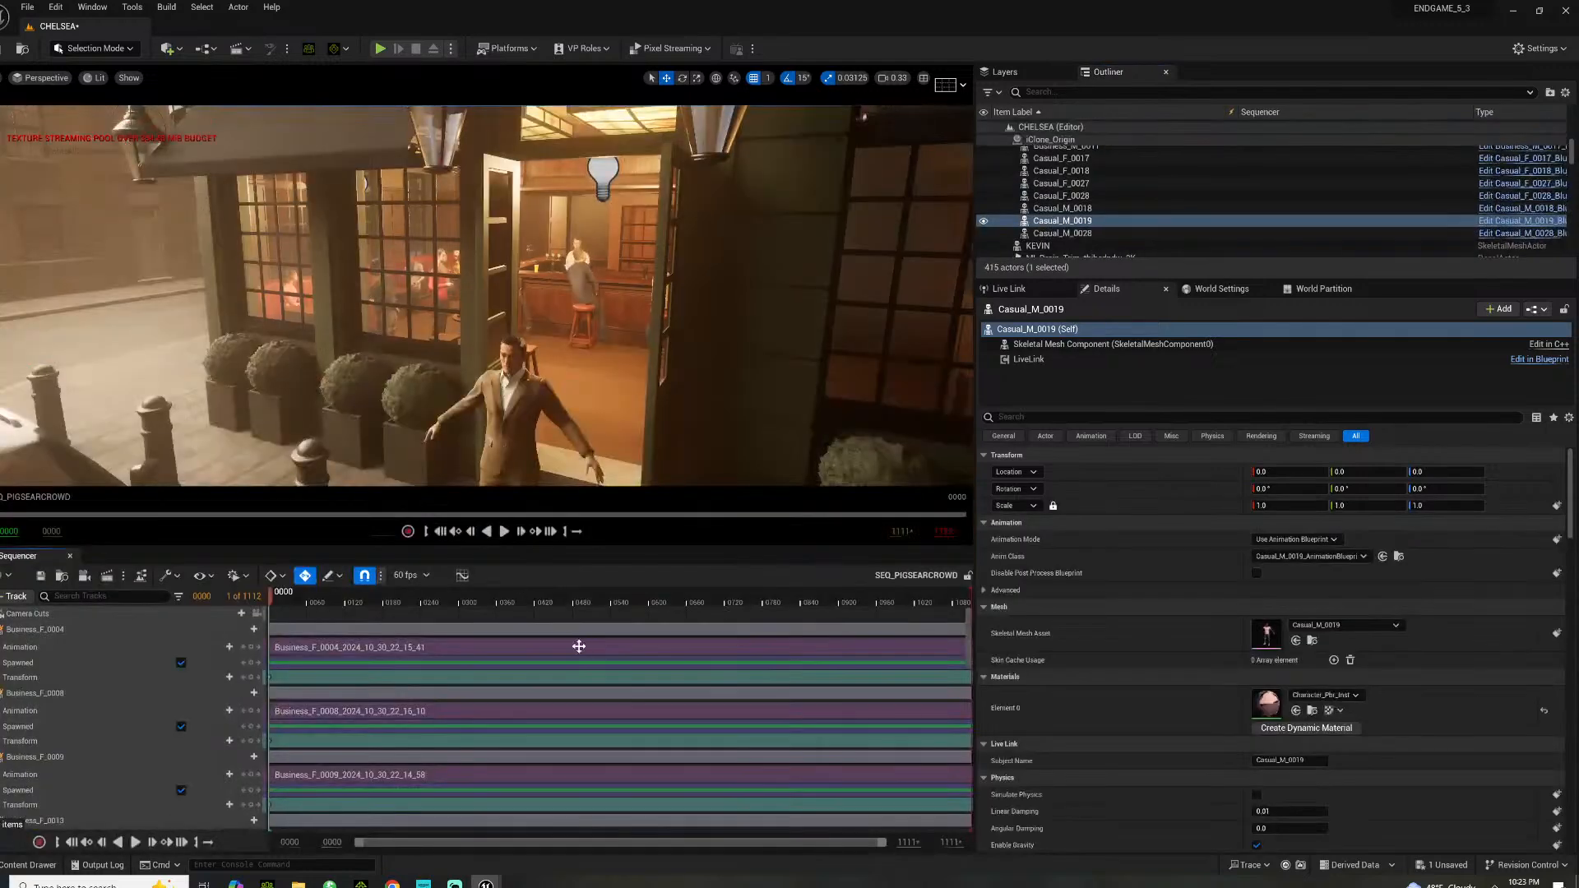
{"action": "key", "text": "space"}
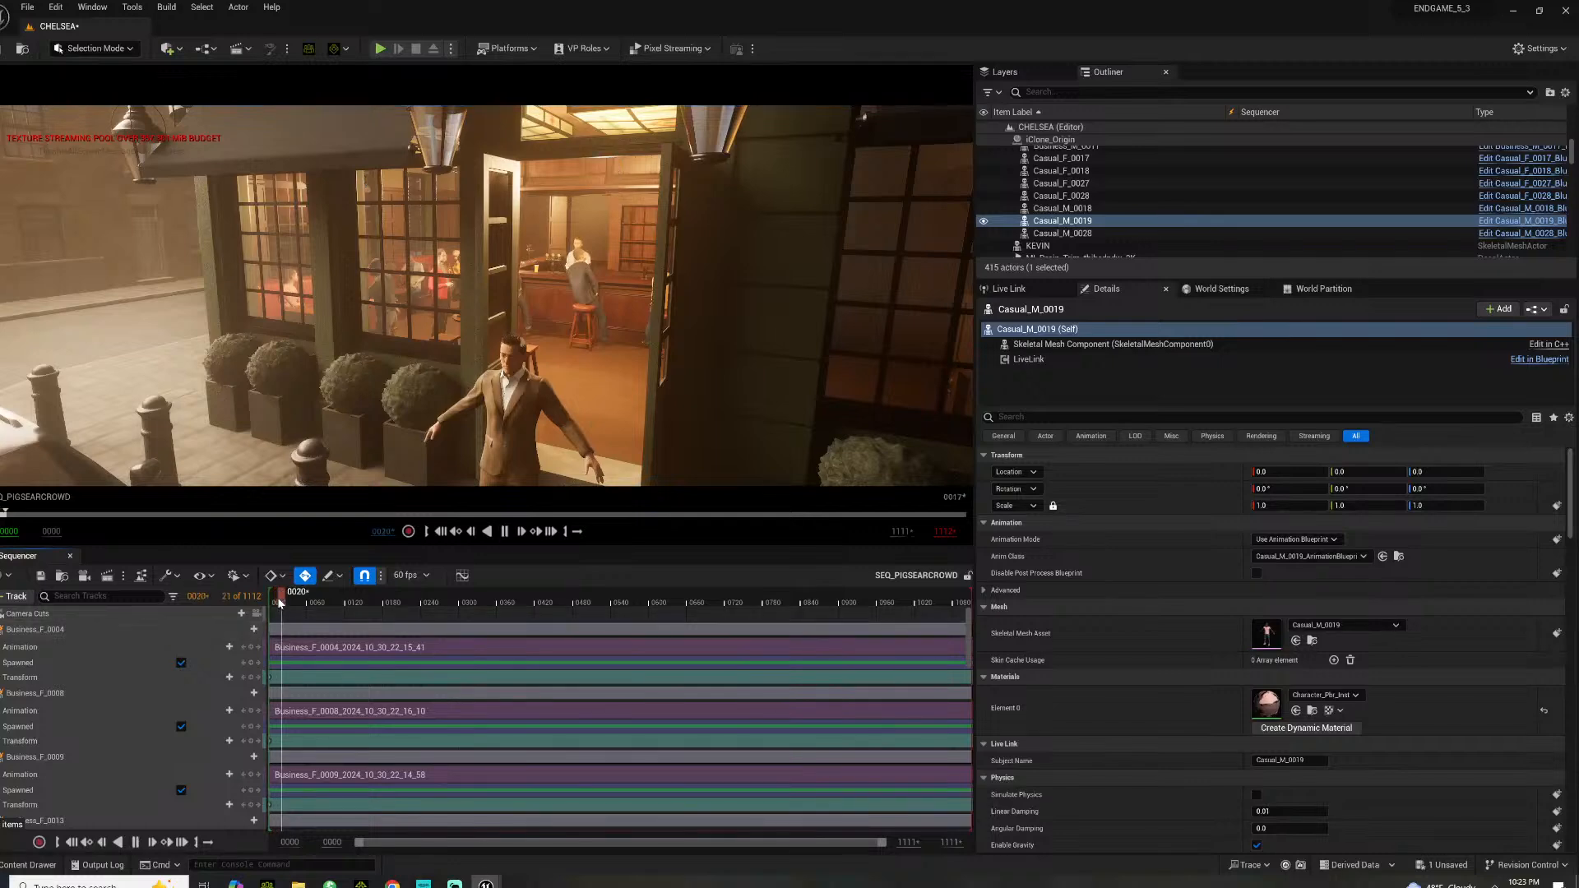
{"action": "left_click", "coordinate": [416, 575]}
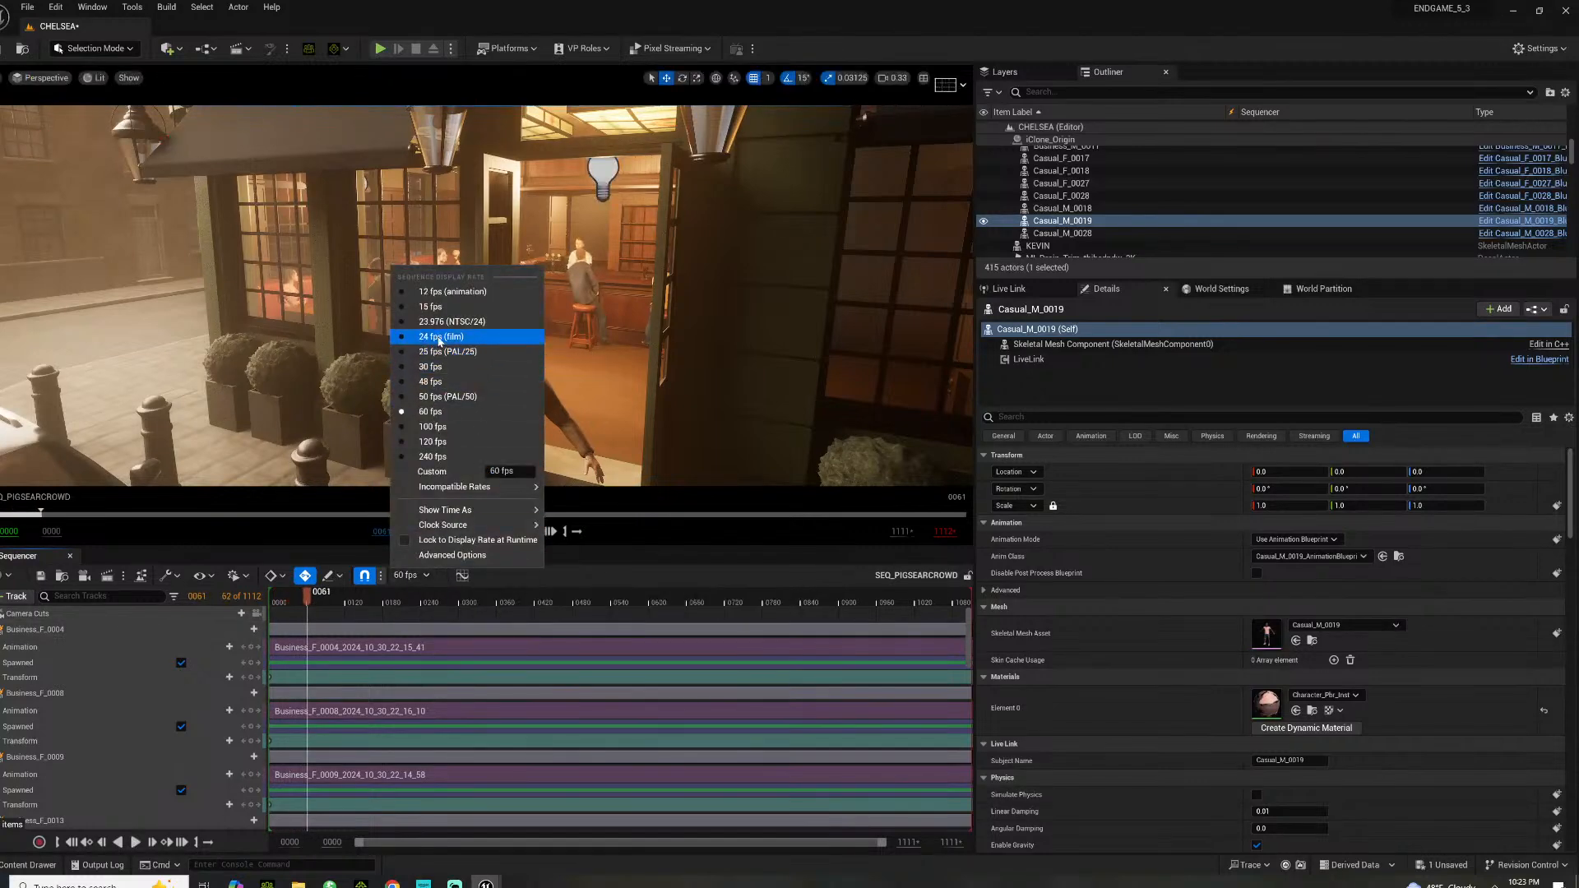
{"action": "left_click", "coordinate": [439, 336]}
{"action": "key", "text": "space"}
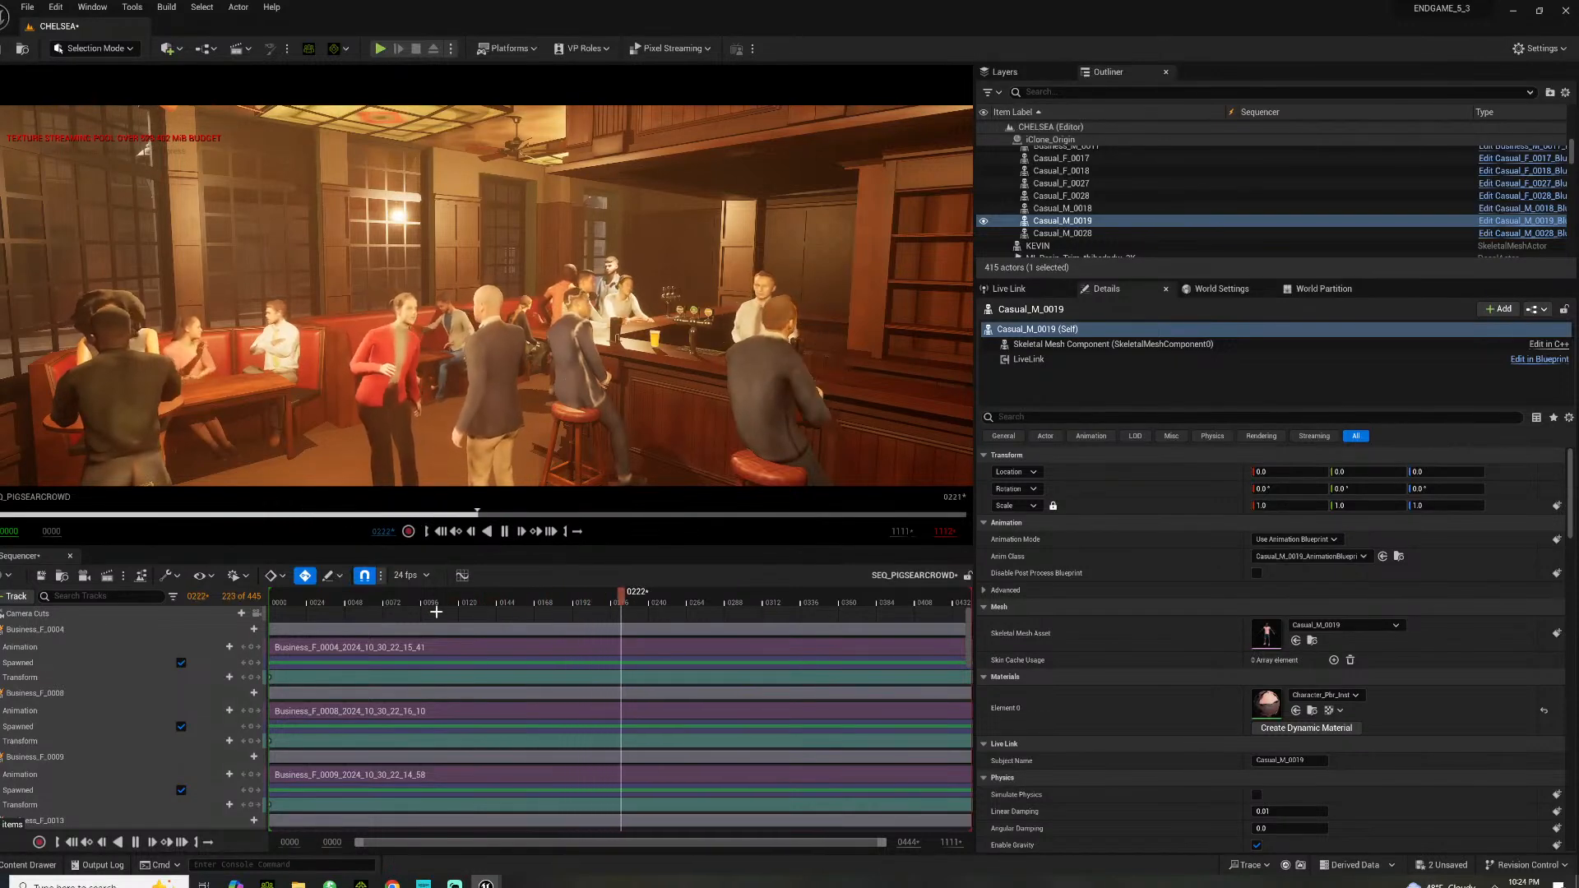
{"action": "left_click", "coordinate": [327, 599]}
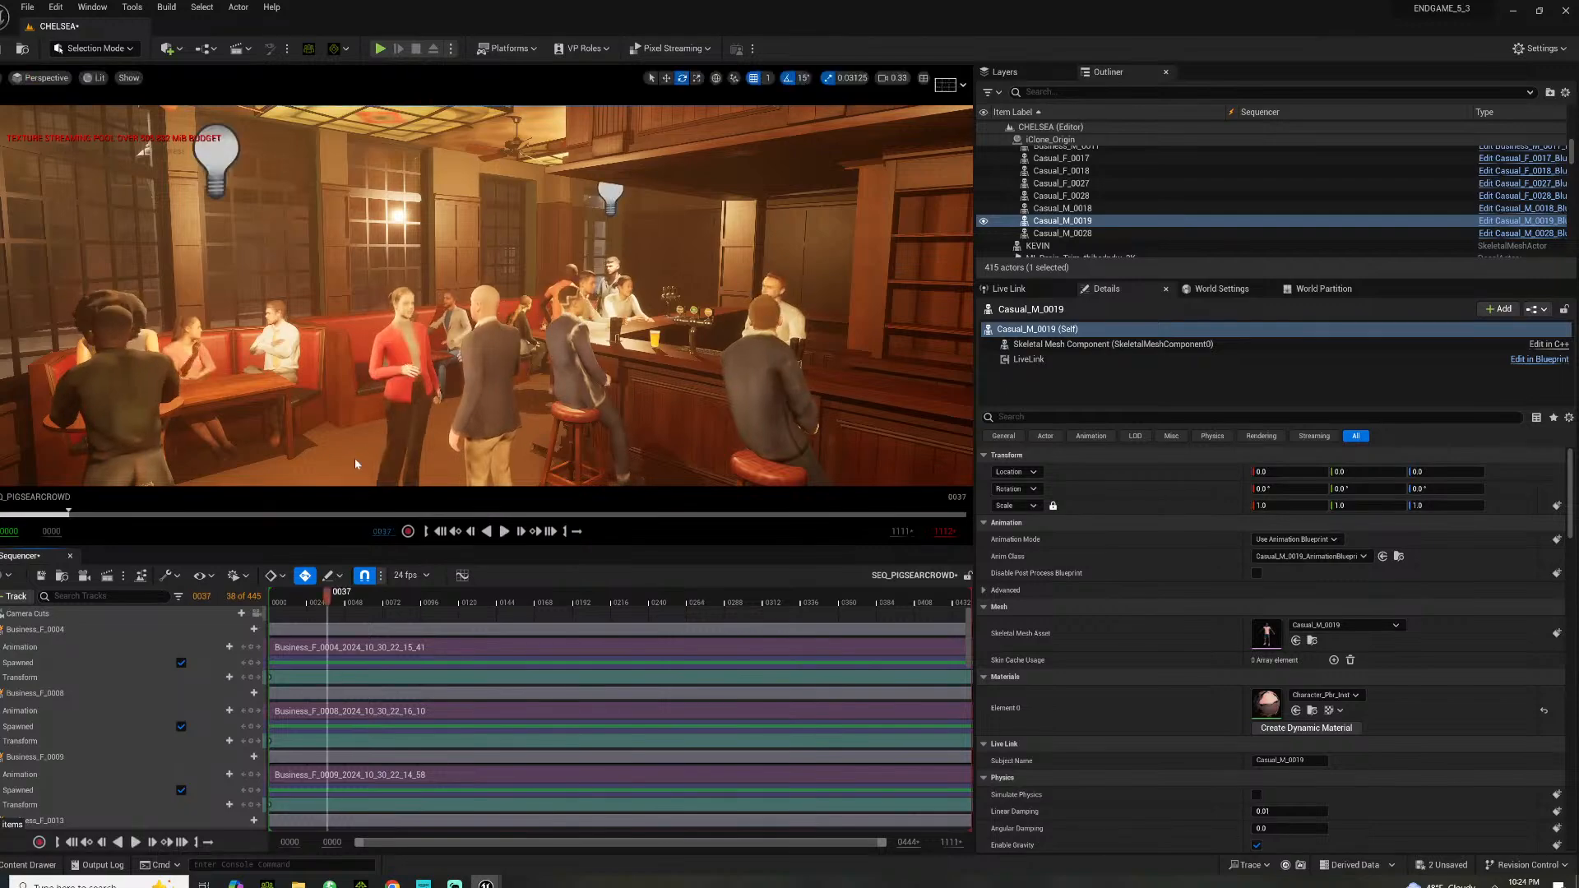
Delete the two barstools that overlap the couple standing at the round bar table
{"action": "right_click_drag", "start_coordinate": [486, 296], "coordinate": [313, 292]}
{"action": "right_click_drag", "start_coordinate": [460, 395], "coordinate": [422, 449]}
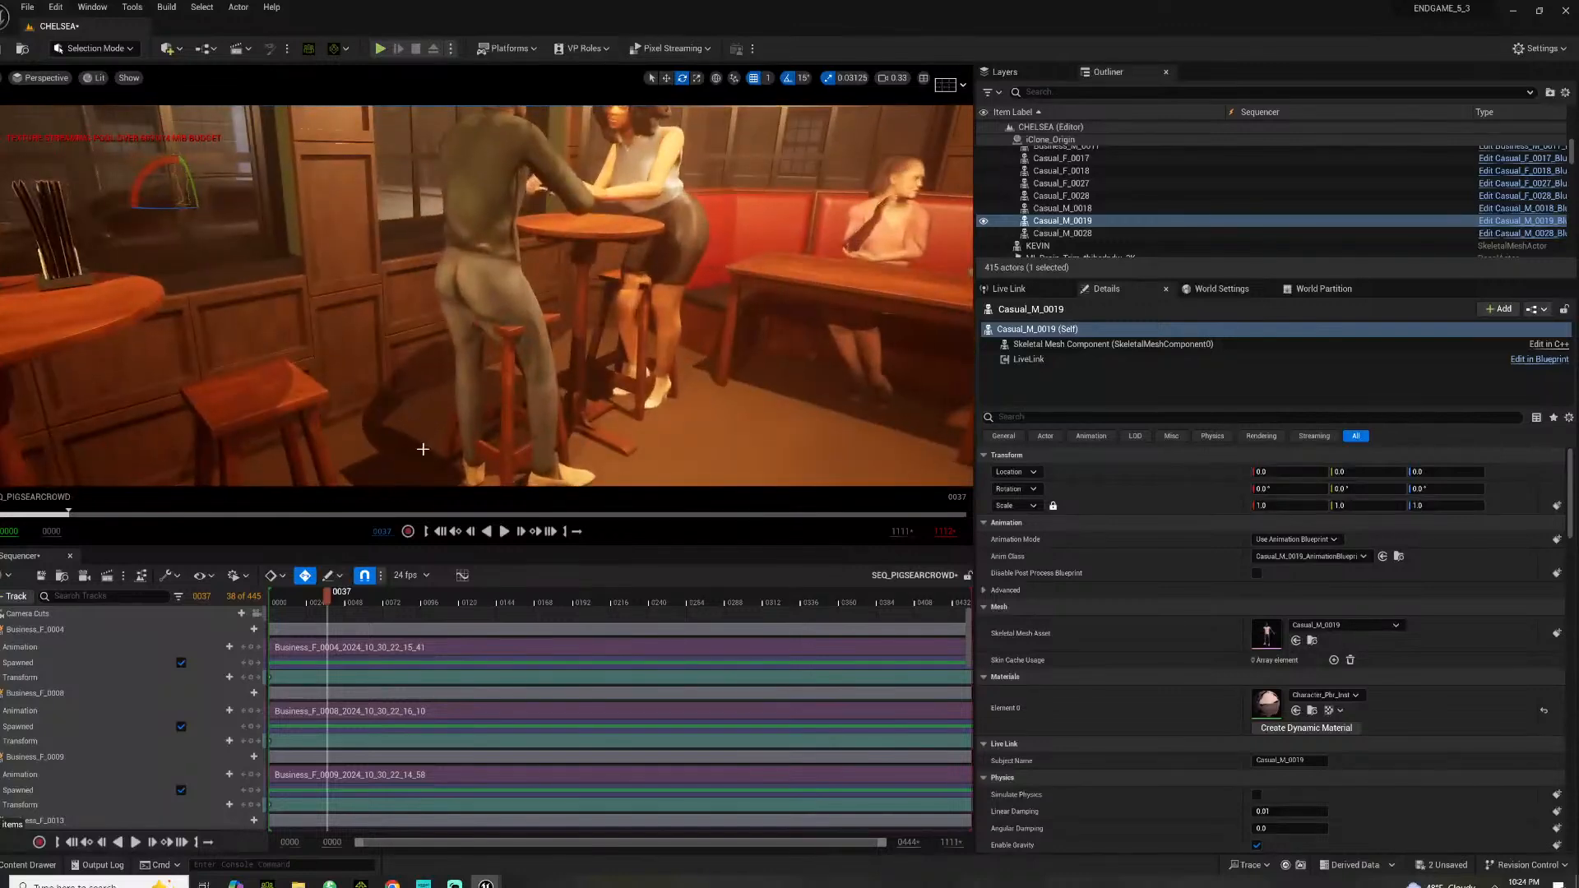
{"action": "key", "text": "Delete"}
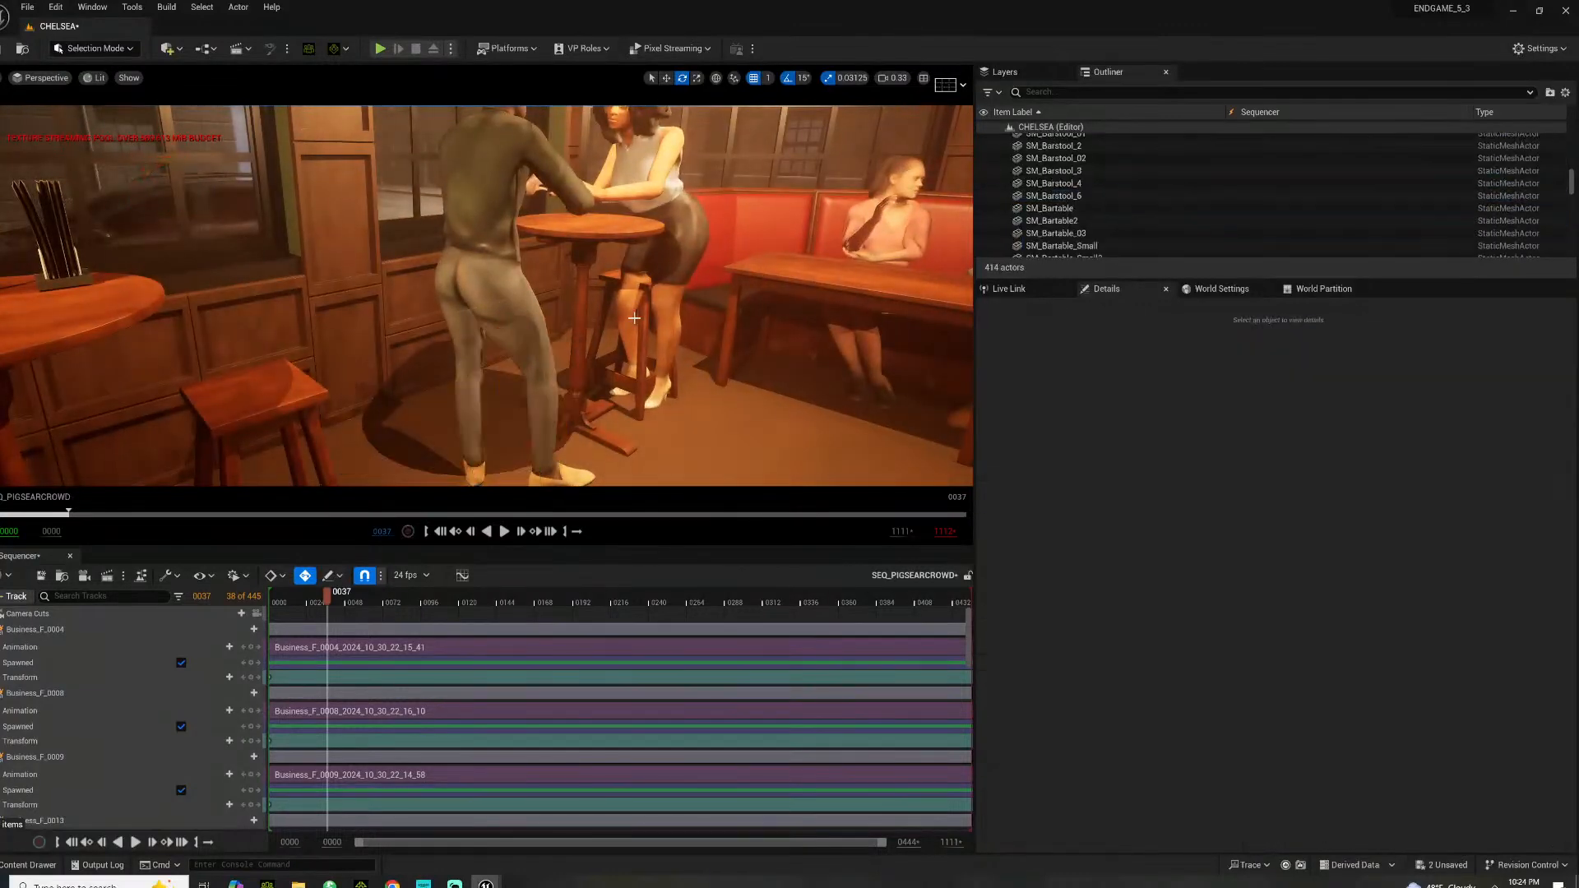
{"action": "left_click", "coordinate": [611, 277]}
{"action": "key", "text": "Delete"}
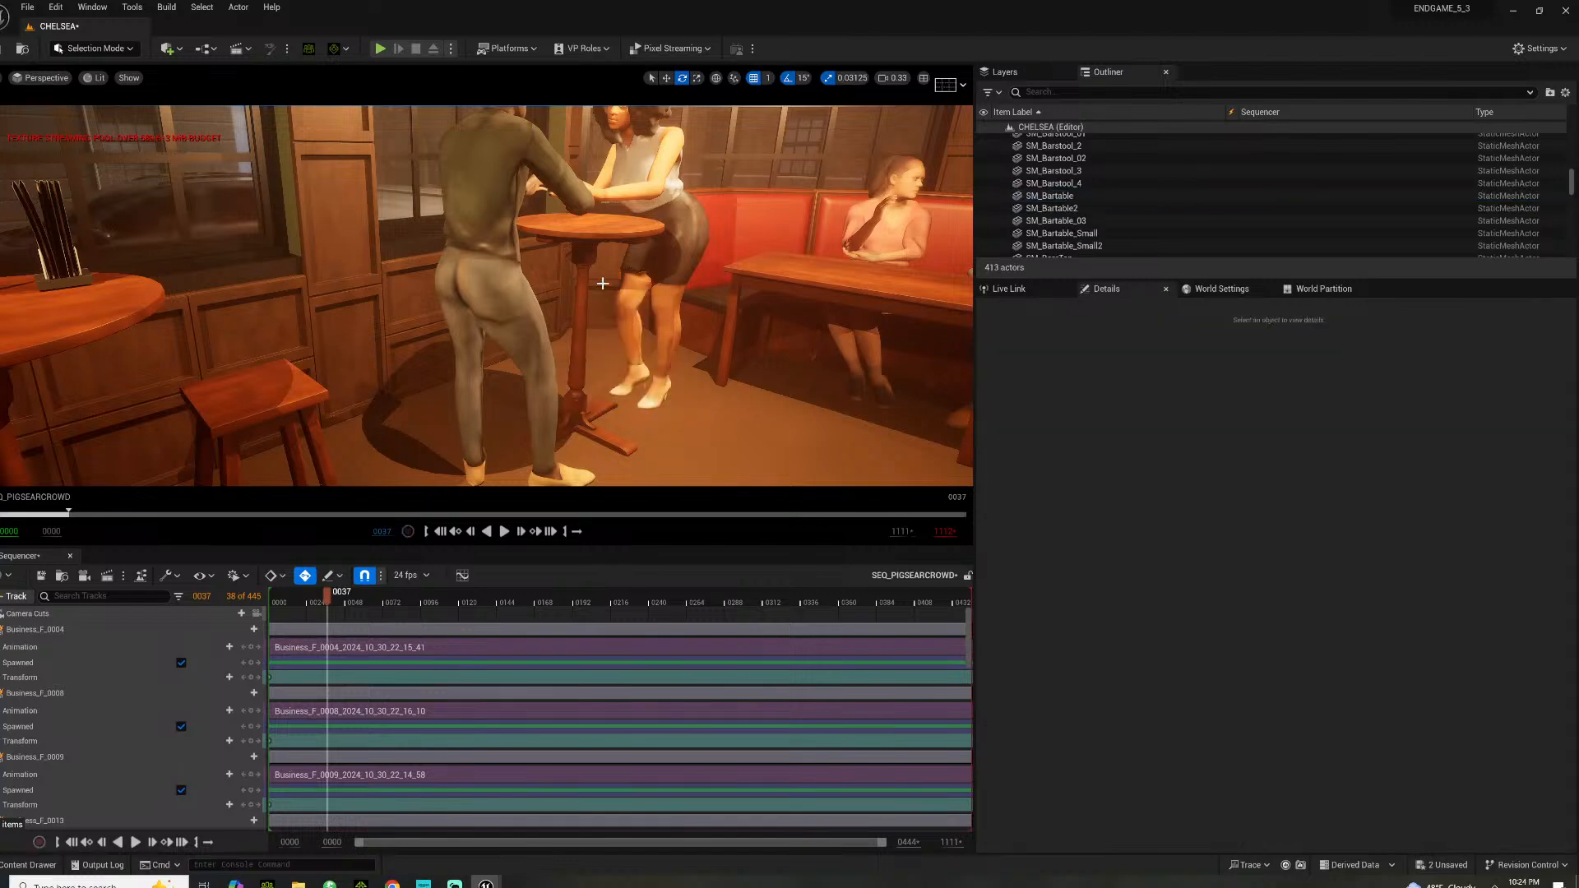
Offset the man standing at the round bar table, Business_M_0016, to location X 19, Y 11 at frame 0
{"action": "right_click_drag", "start_coordinate": [611, 277], "coordinate": [575, 283]}
{"action": "right_click_drag", "start_coordinate": [756, 255], "coordinate": [760, 240]}
{"action": "left_click", "coordinate": [421, 256]}
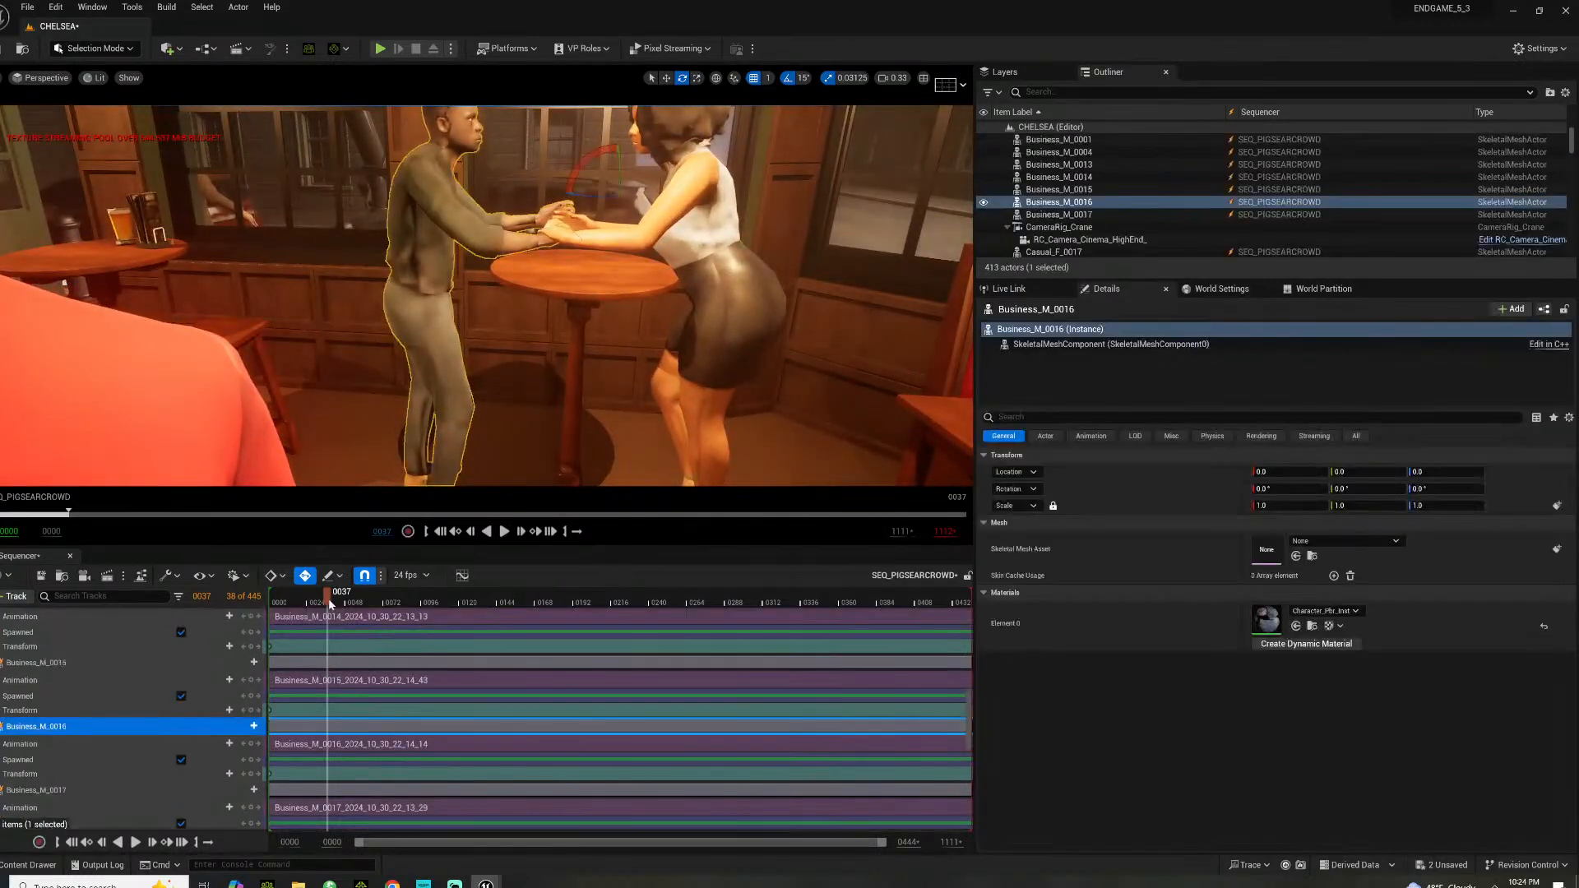
{"action": "left_click_drag", "start_coordinate": [277, 602], "coordinate": [268, 602]}
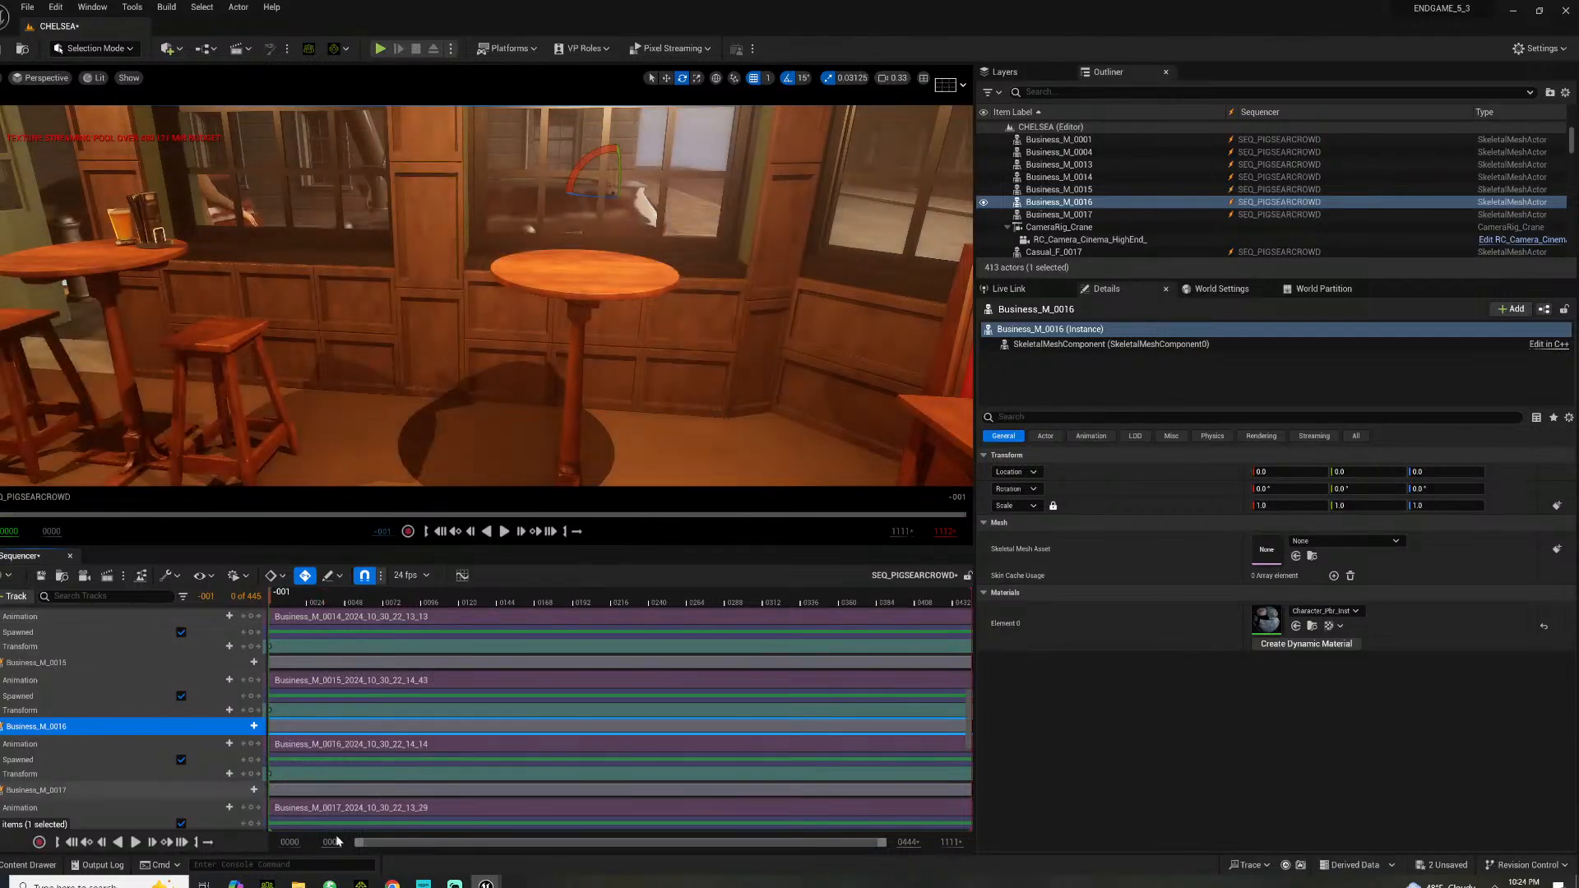
{"action": "left_click", "coordinate": [282, 607]}
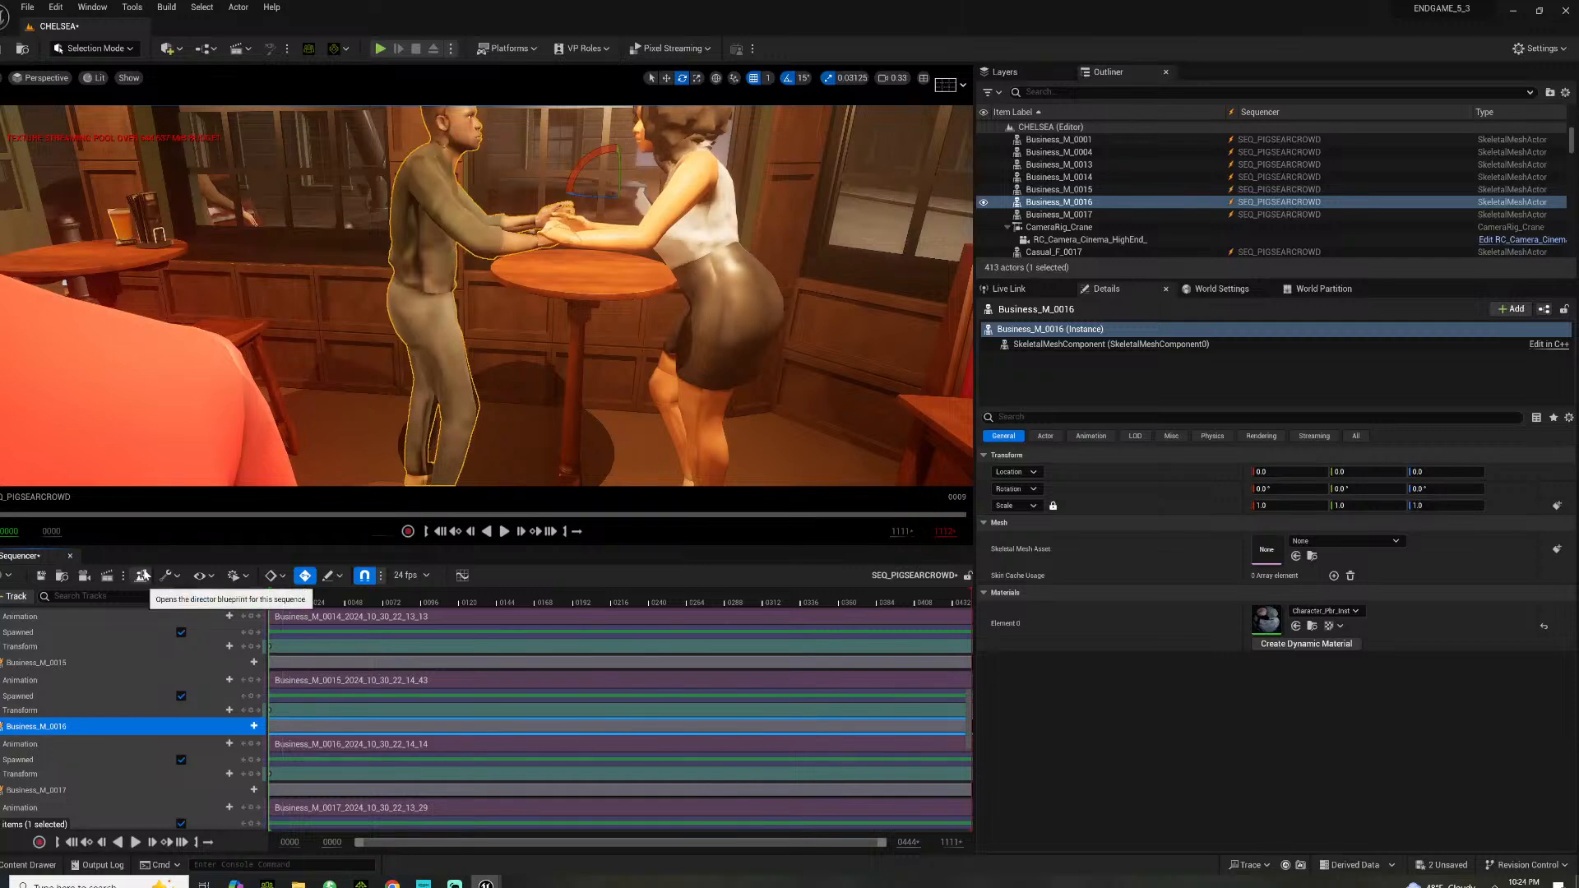
{"action": "right_click_drag", "start_coordinate": [425, 336], "coordinate": [387, 359]}
{"action": "key", "text": "s"}
{"action": "left_click", "coordinate": [0, 774]}
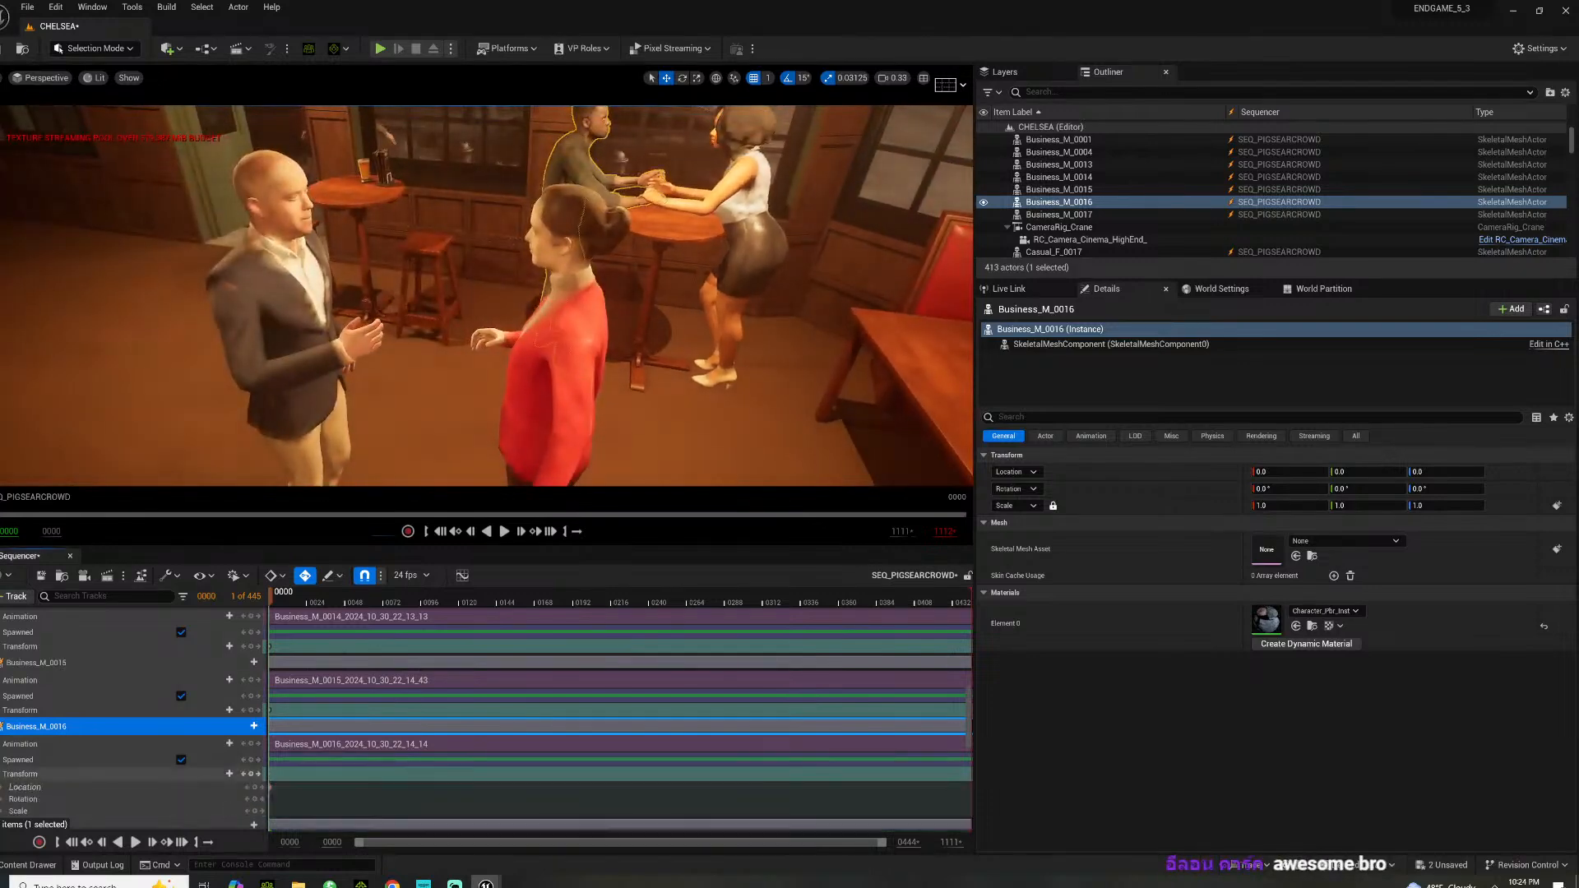
{"action": "left_click", "coordinate": [2, 787]}
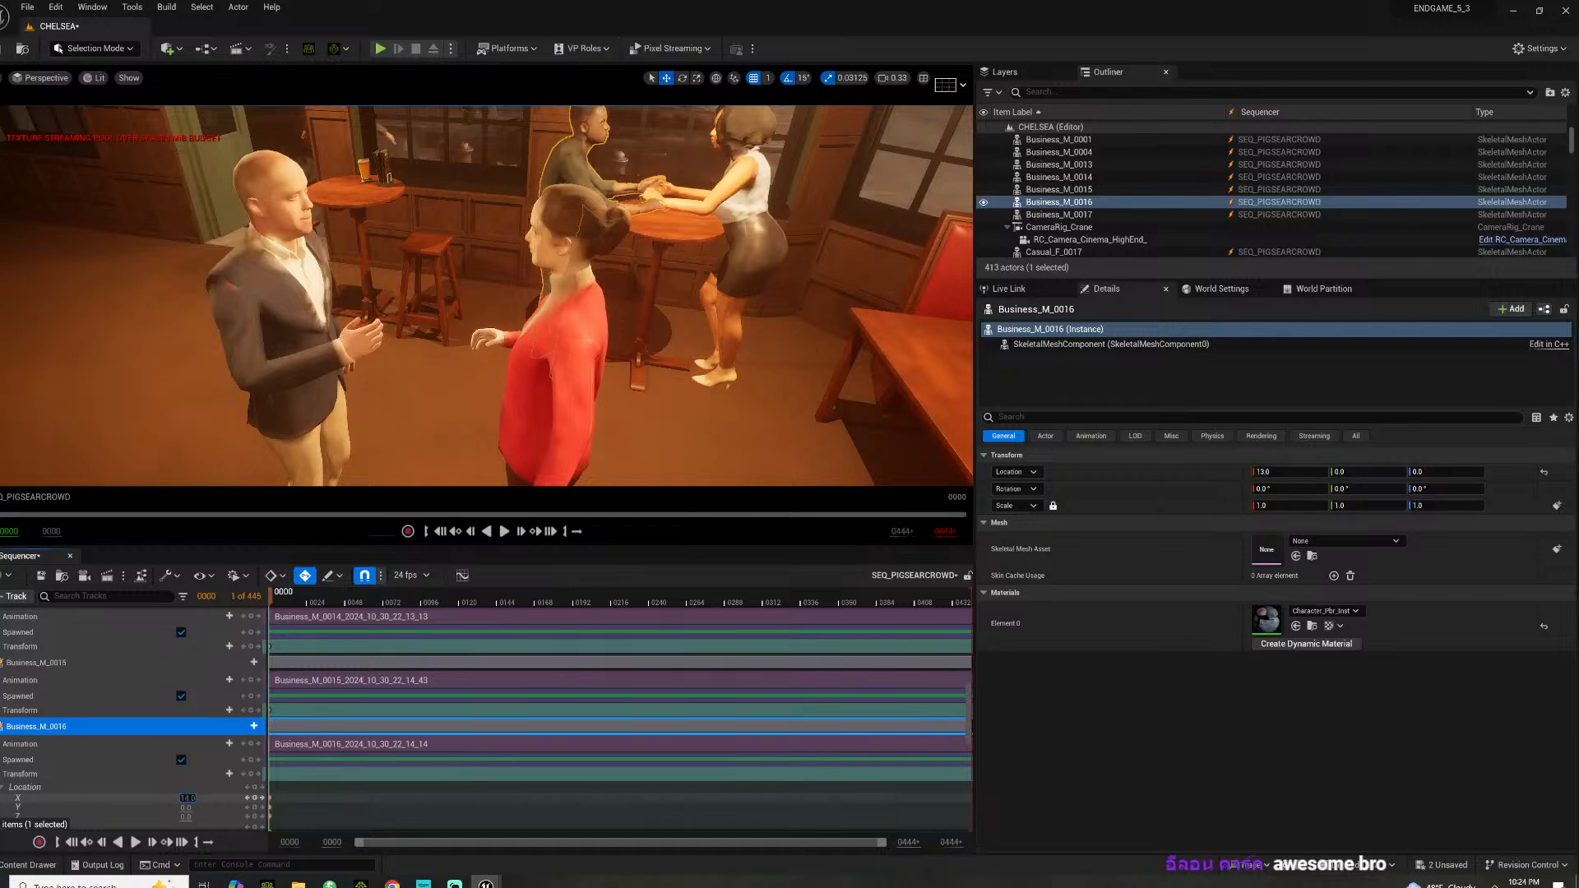
{"action": "left_click_drag", "start_coordinate": [186, 808], "coordinate": [187, 808]}
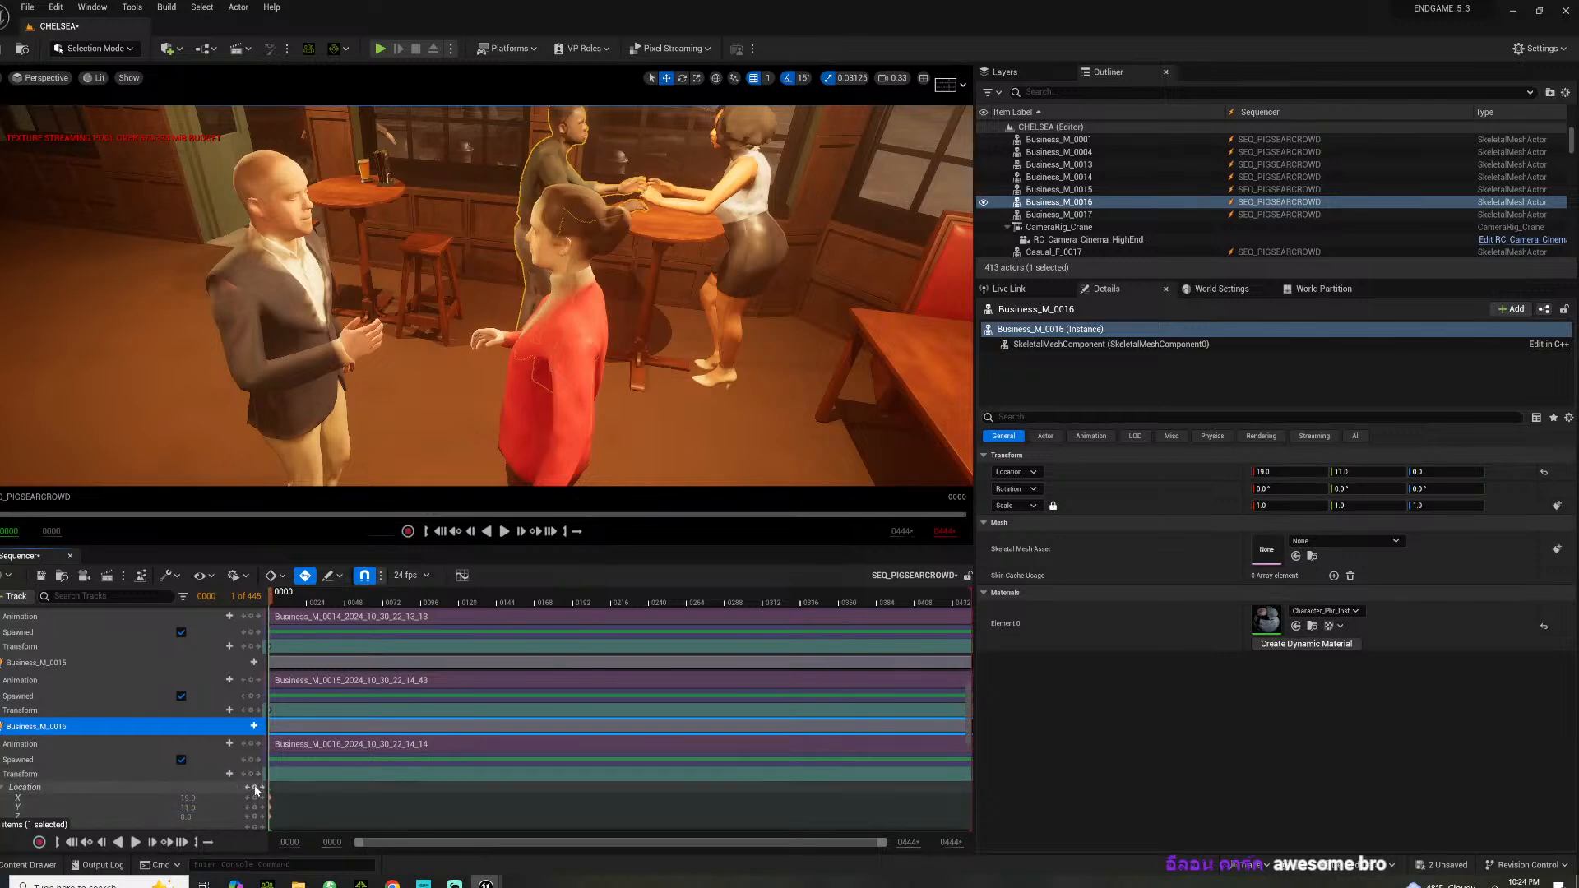
Play the crowd sequence from frame 0 while viewing the pub from the street, and close the Sequencer
{"action": "right_click_drag", "start_coordinate": [466, 249], "coordinate": [494, 202]}
{"action": "key", "text": "w"}
{"action": "key", "text": "a"}
{"action": "left_click", "coordinate": [272, 596]}
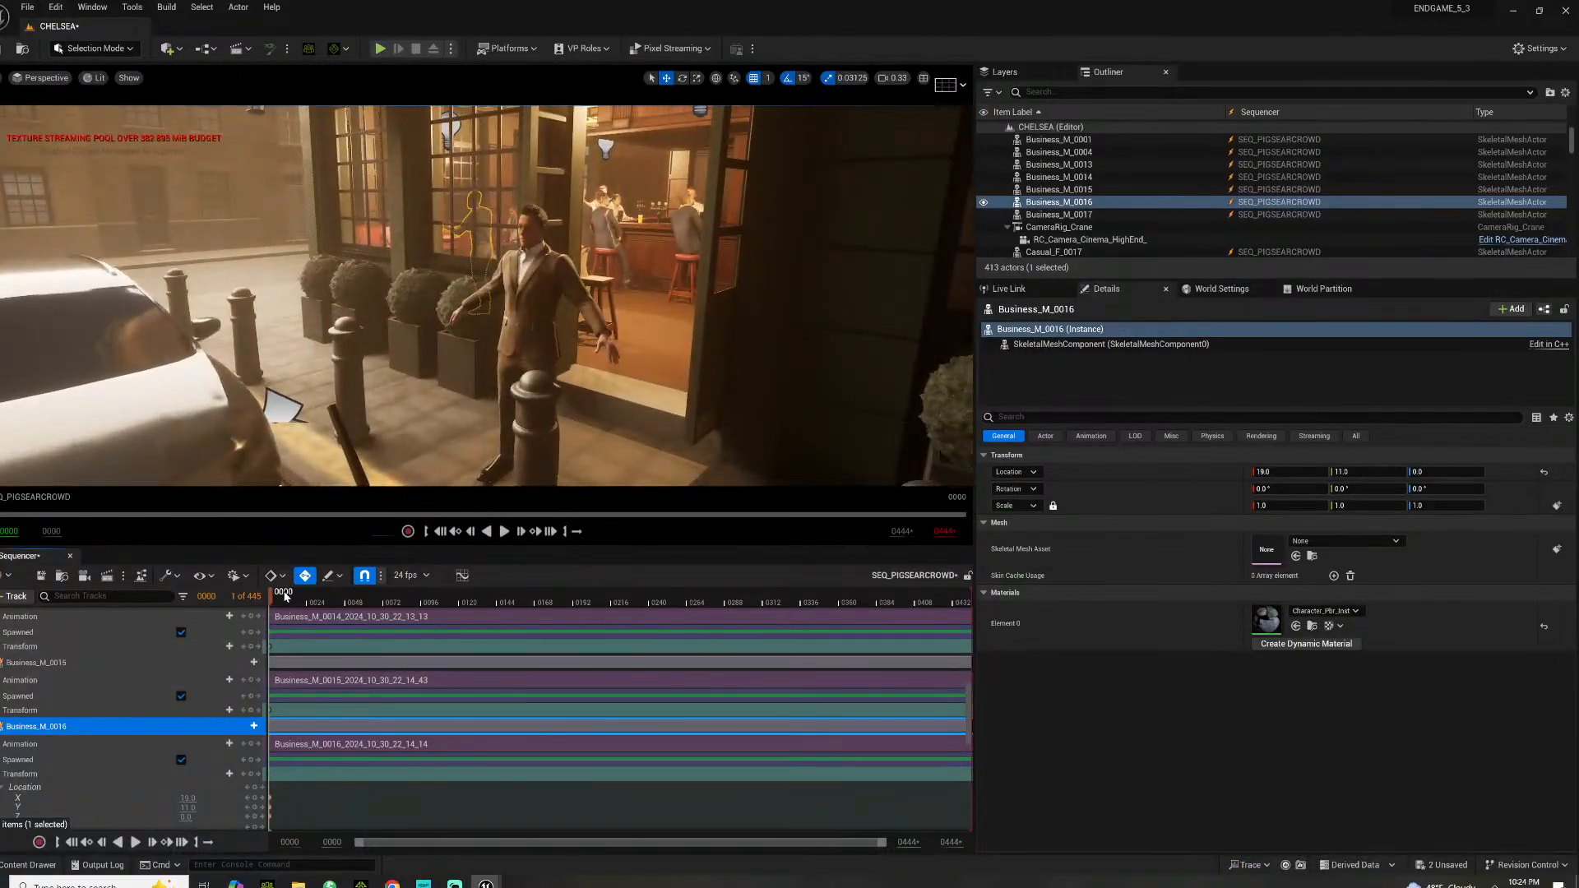
{"action": "key", "text": "space"}
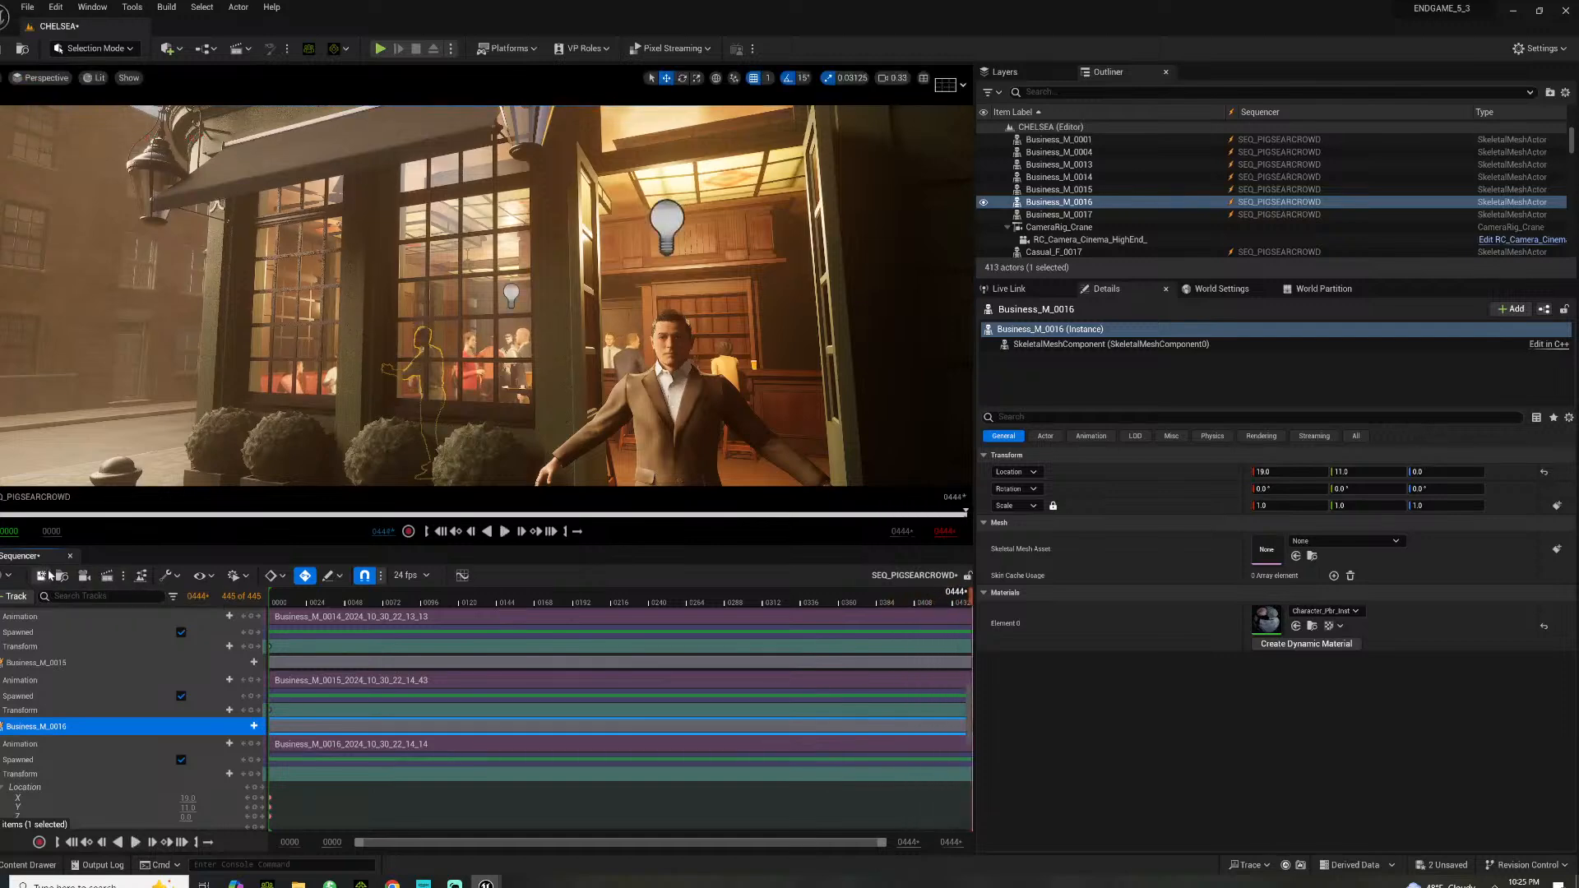
{"action": "left_click", "coordinate": [71, 556]}
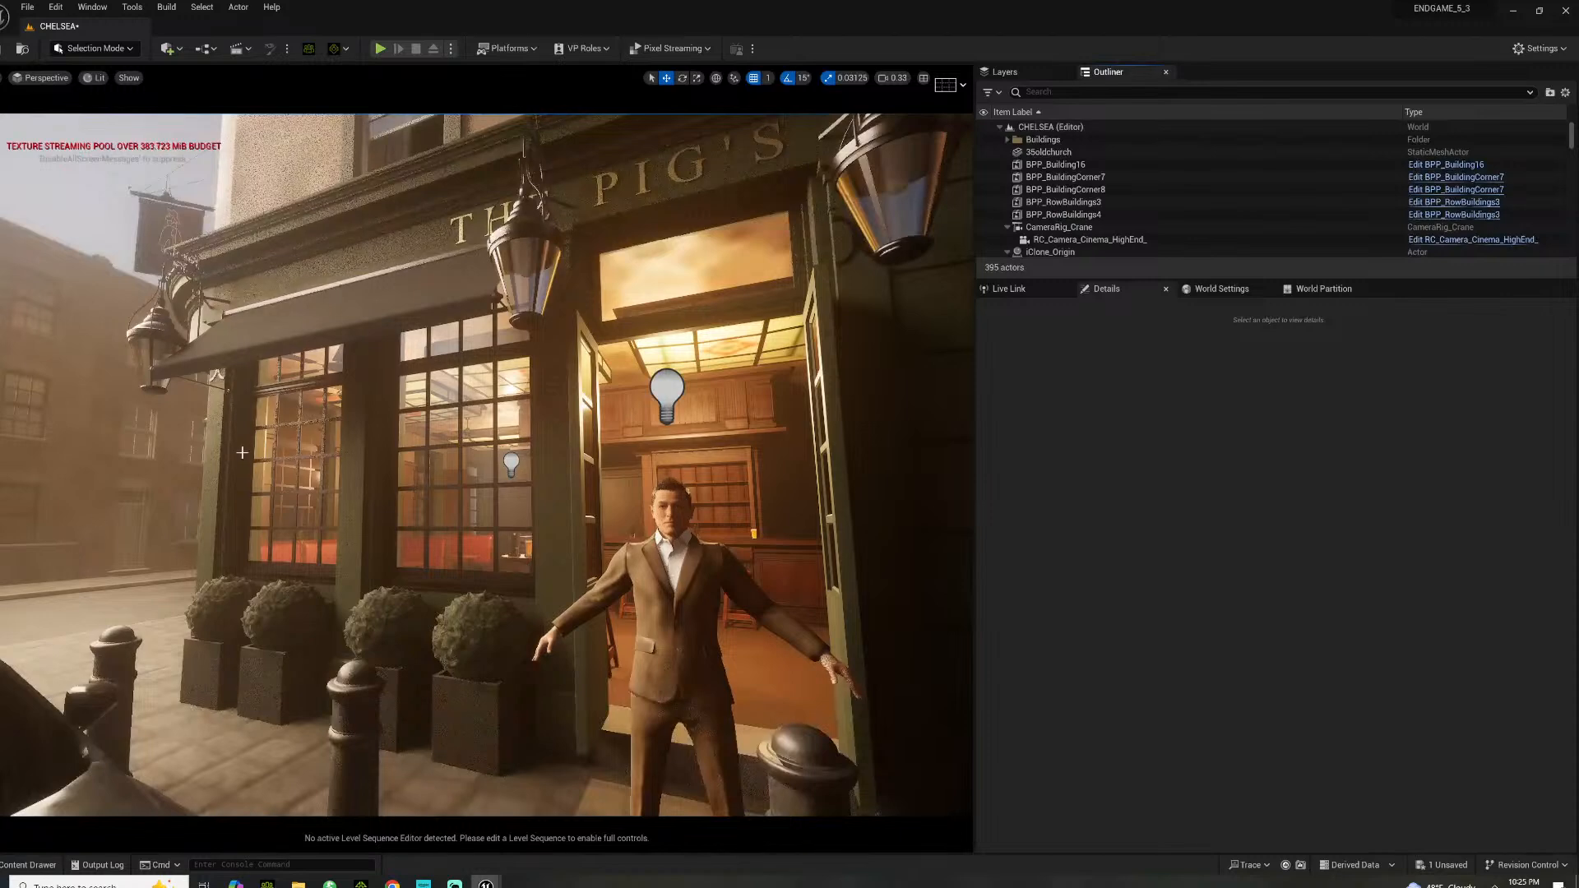
Open the PIGSEAR sequence, lock the viewport to its camera cuts and scrub to frame 252
{"action": "left_click", "coordinate": [251, 51]}
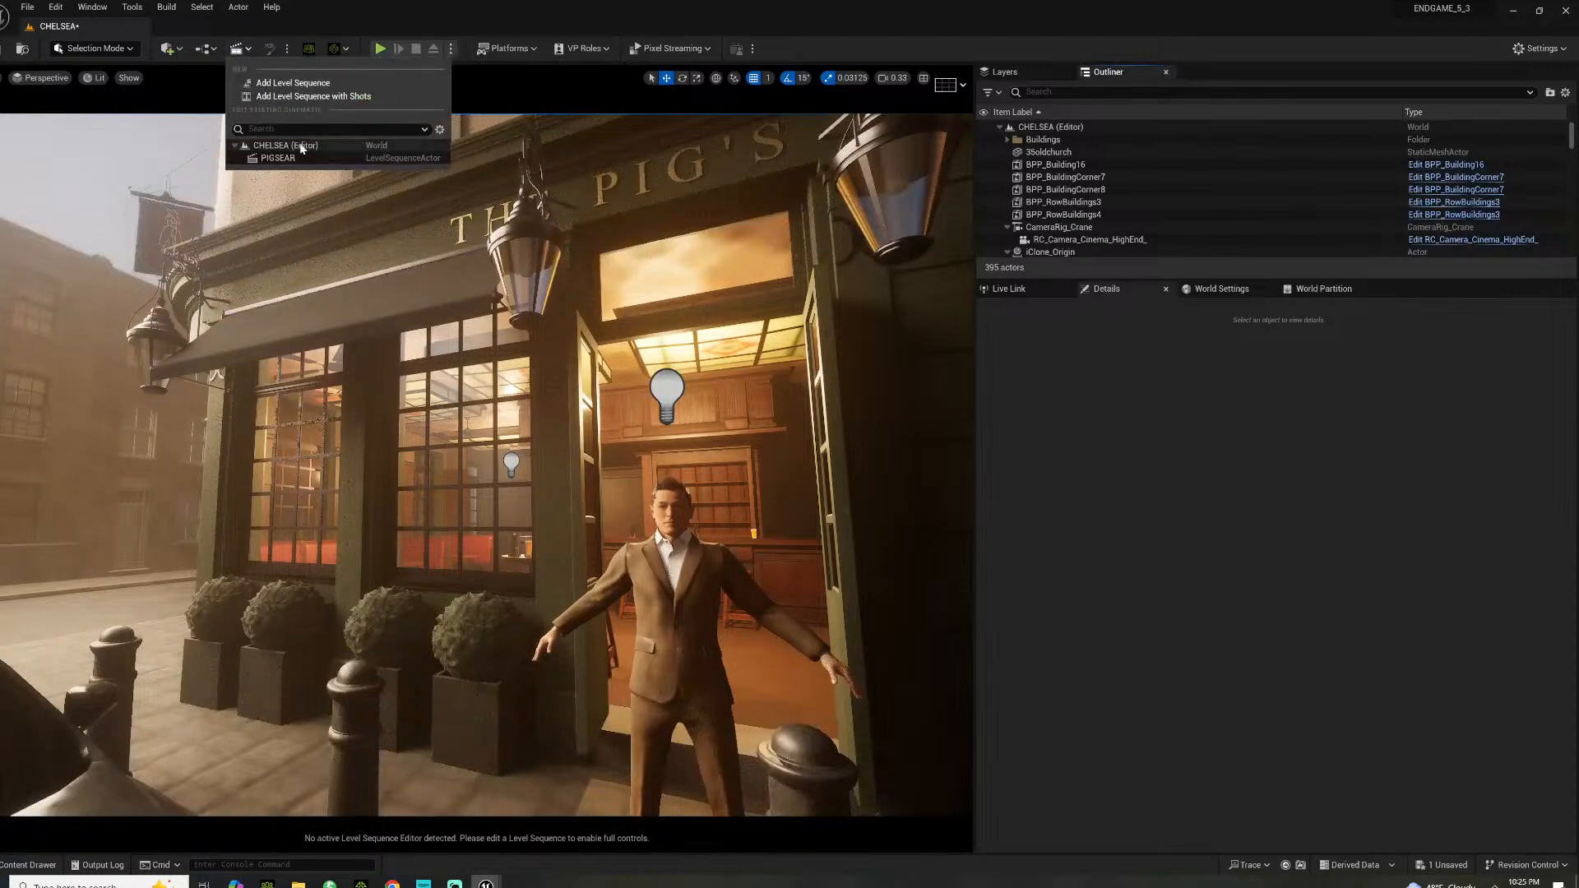
{"action": "left_click", "coordinate": [300, 156]}
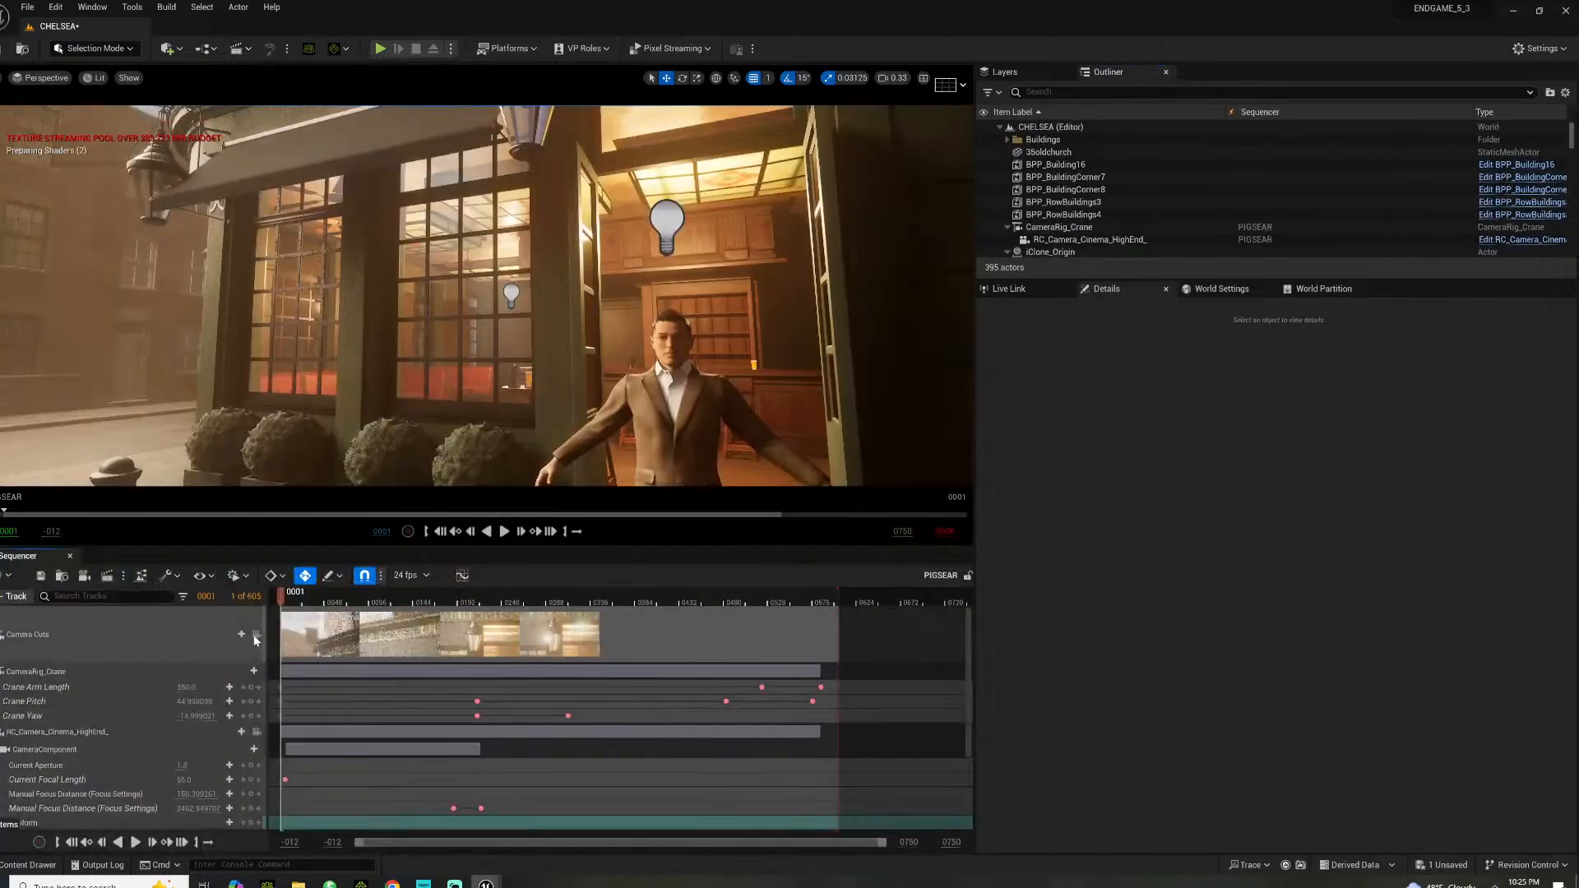
{"action": "left_click", "coordinate": [256, 634]}
{"action": "left_click_drag", "start_coordinate": [290, 604], "coordinate": [532, 647]}
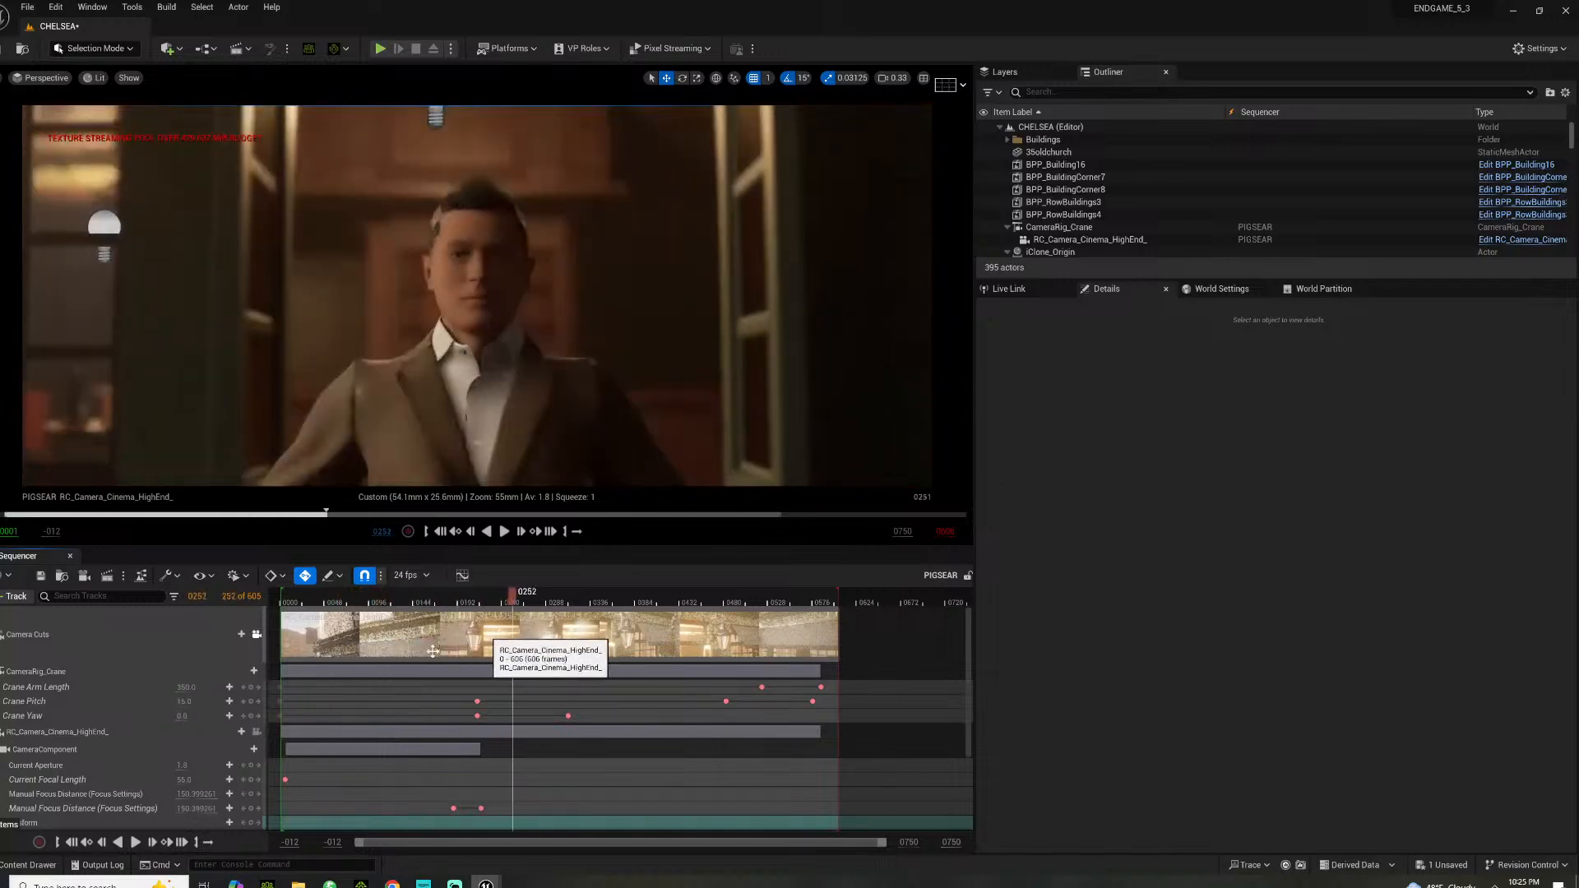
Collapse the crane and camera tracks, and add a Subsequence track containing SEQ_PIGSEARCROWD at frame 252
{"action": "left_click", "coordinate": [3, 672]}
{"action": "left_click", "coordinate": [2, 689]}
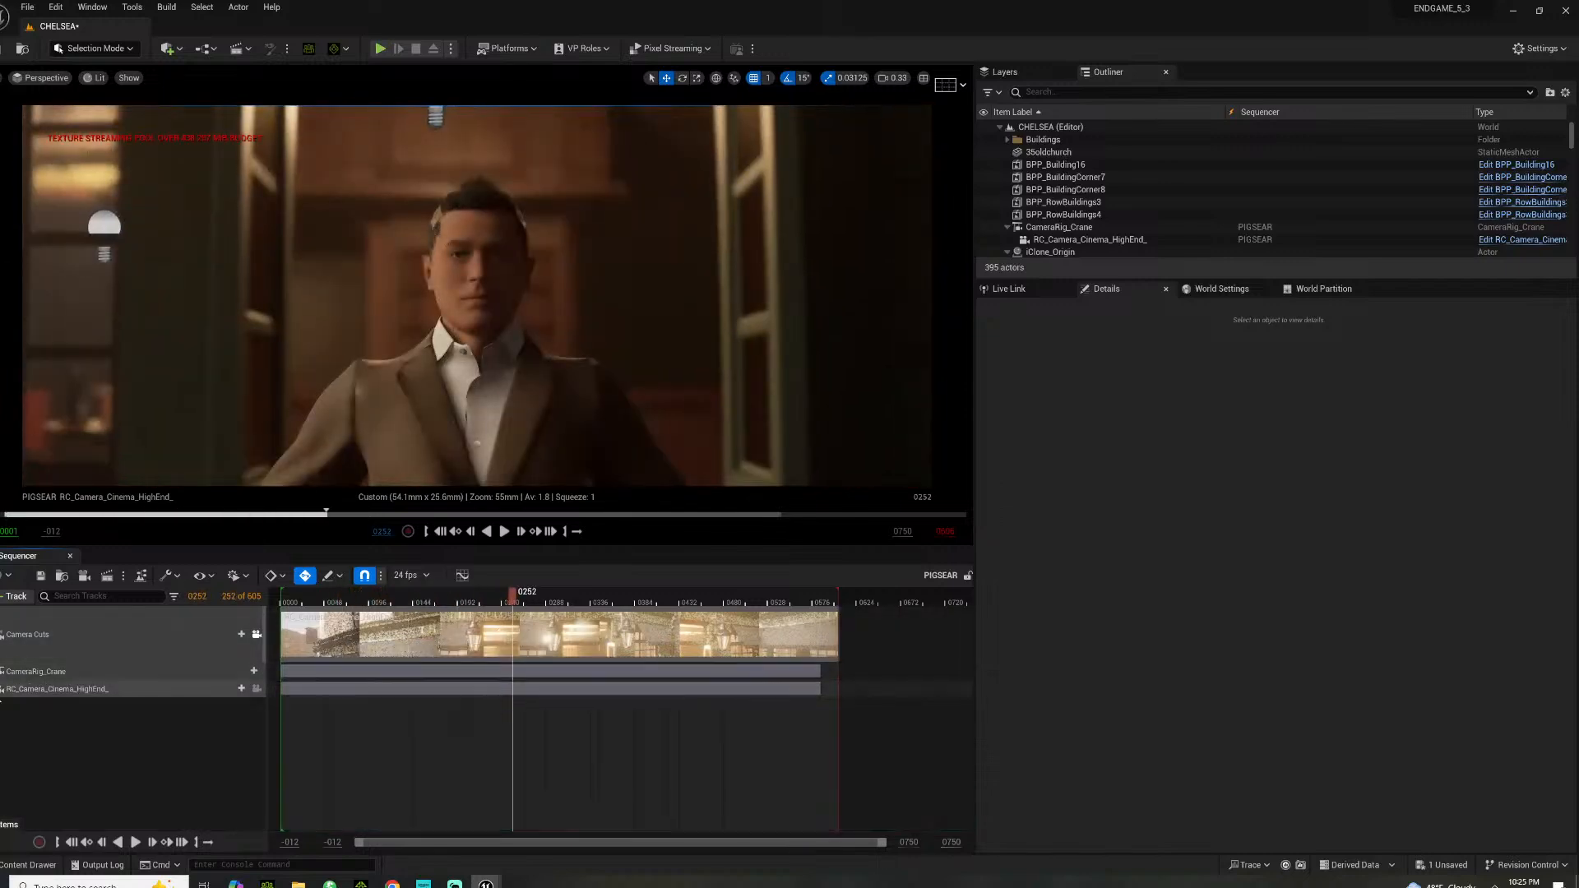
{"action": "left_click", "coordinate": [10, 598]}
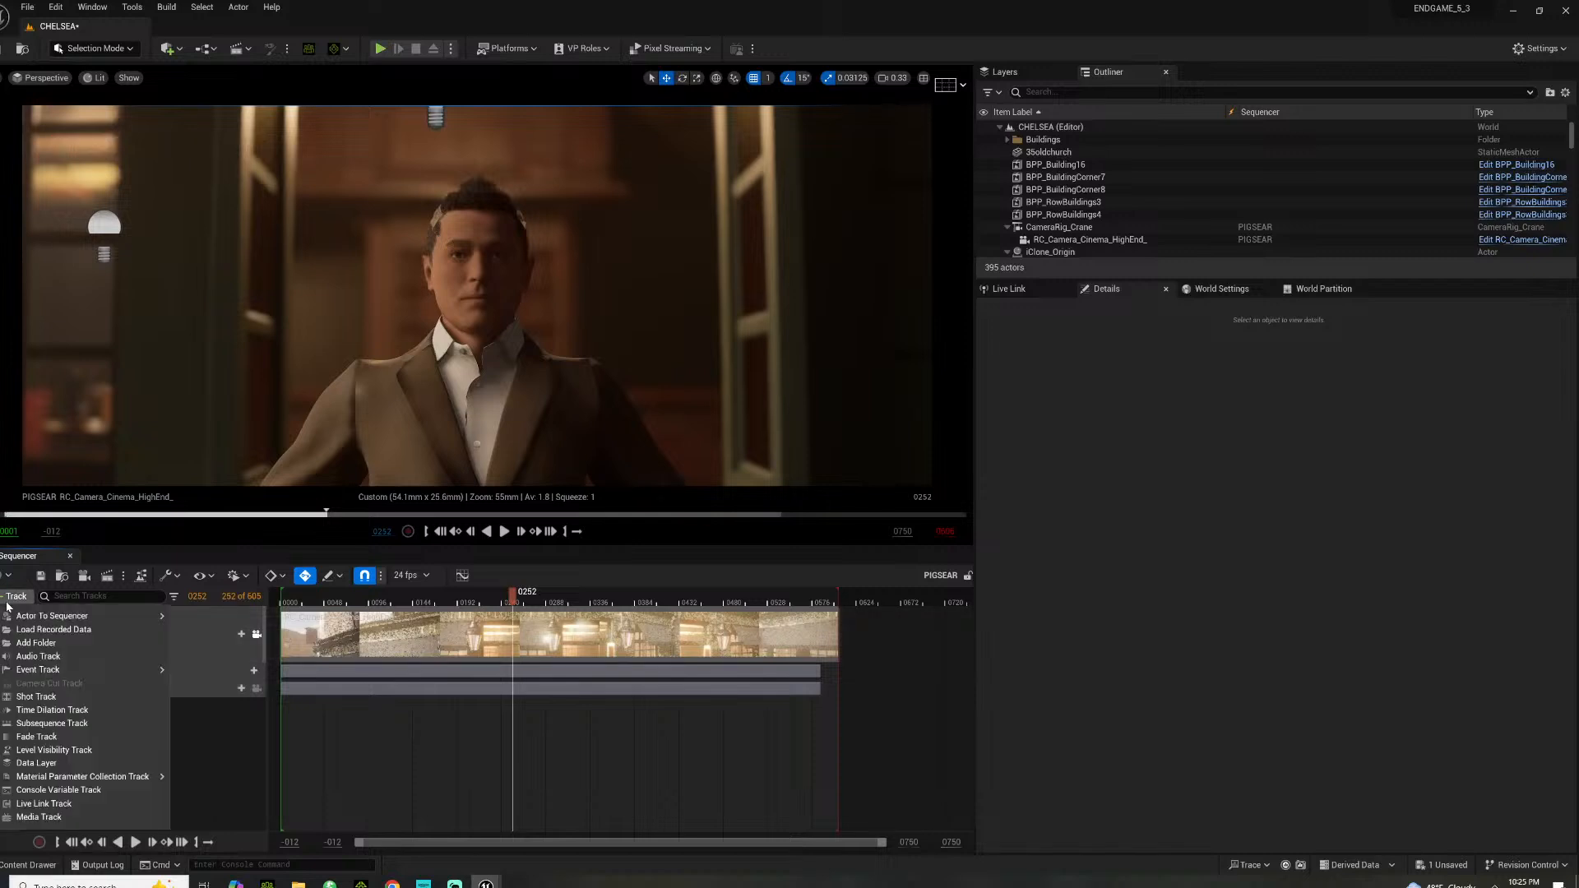
{"action": "left_click", "coordinate": [58, 722]}
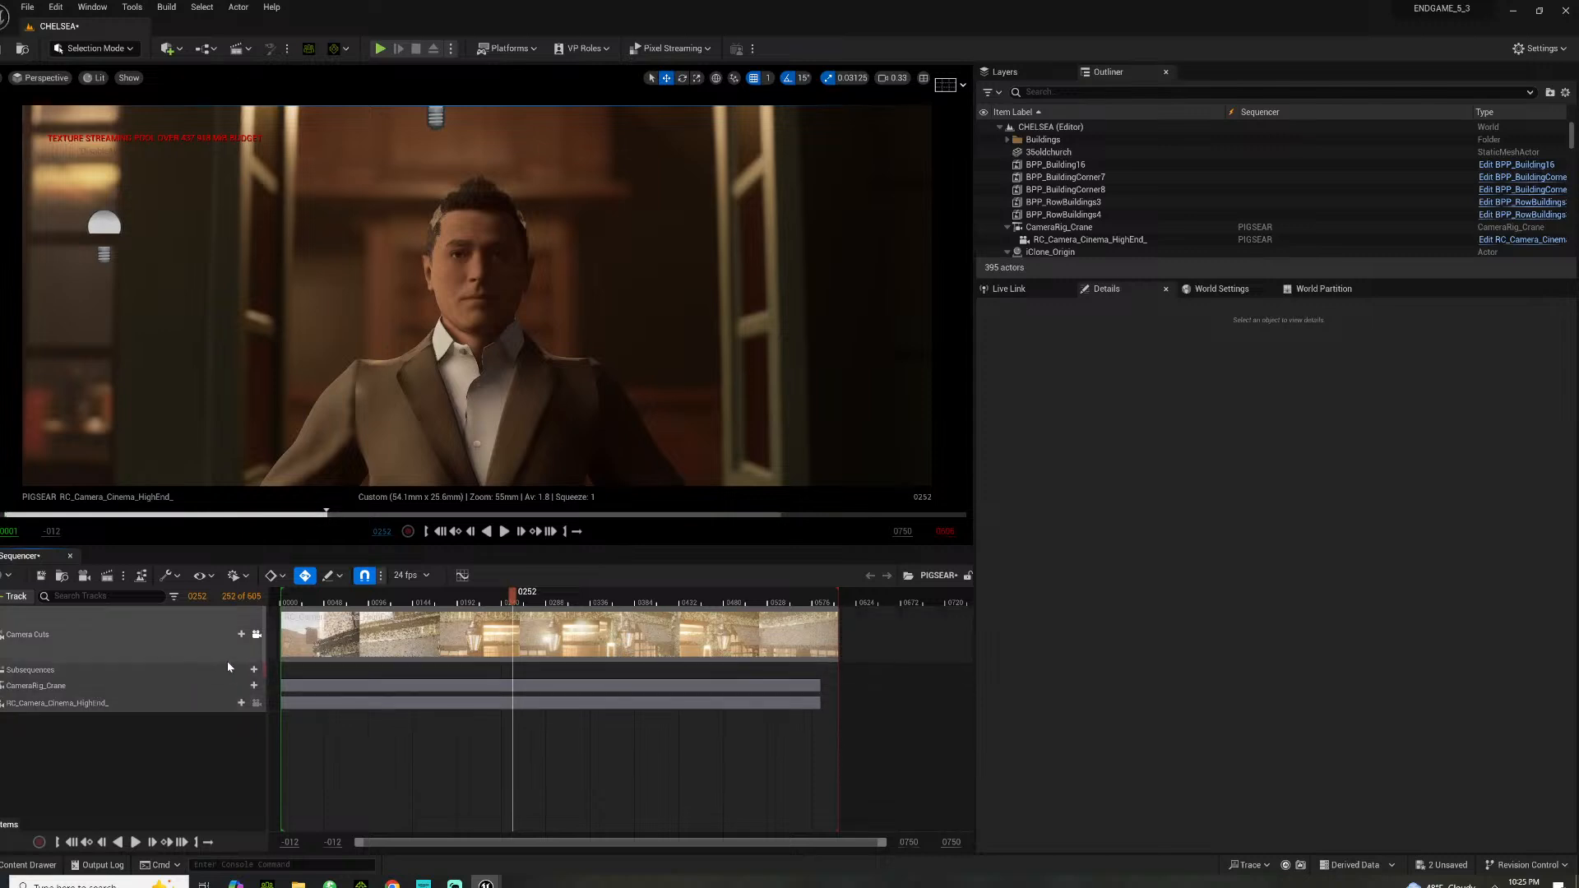
{"action": "left_click", "coordinate": [253, 669]}
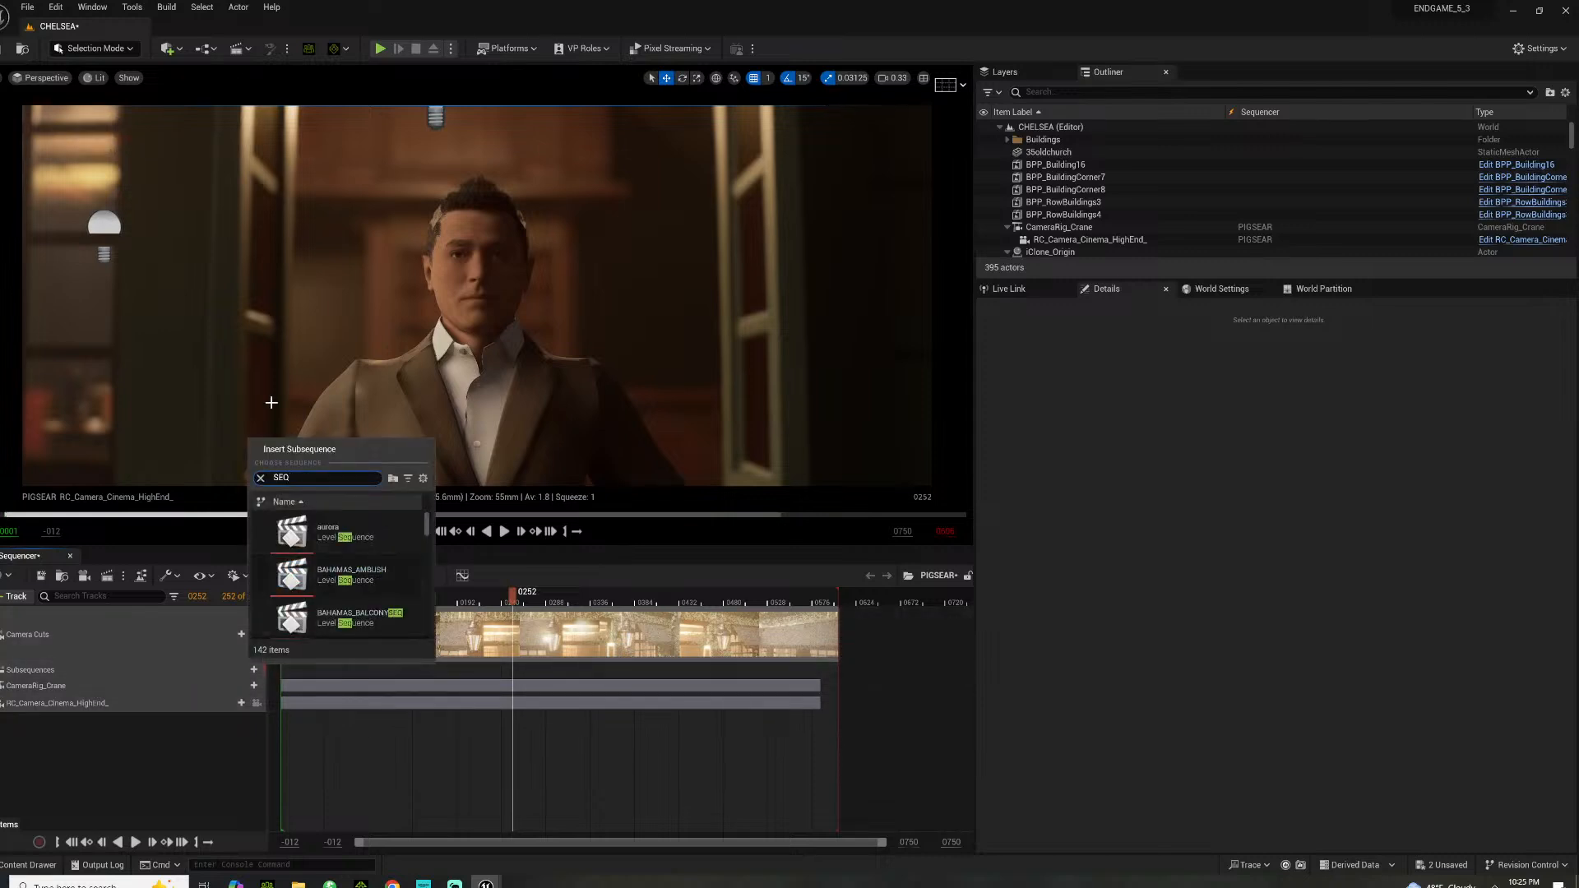
{"action": "scroll", "coordinate": [297, 619], "scroll_direction": "down", "scroll_amount": 3}
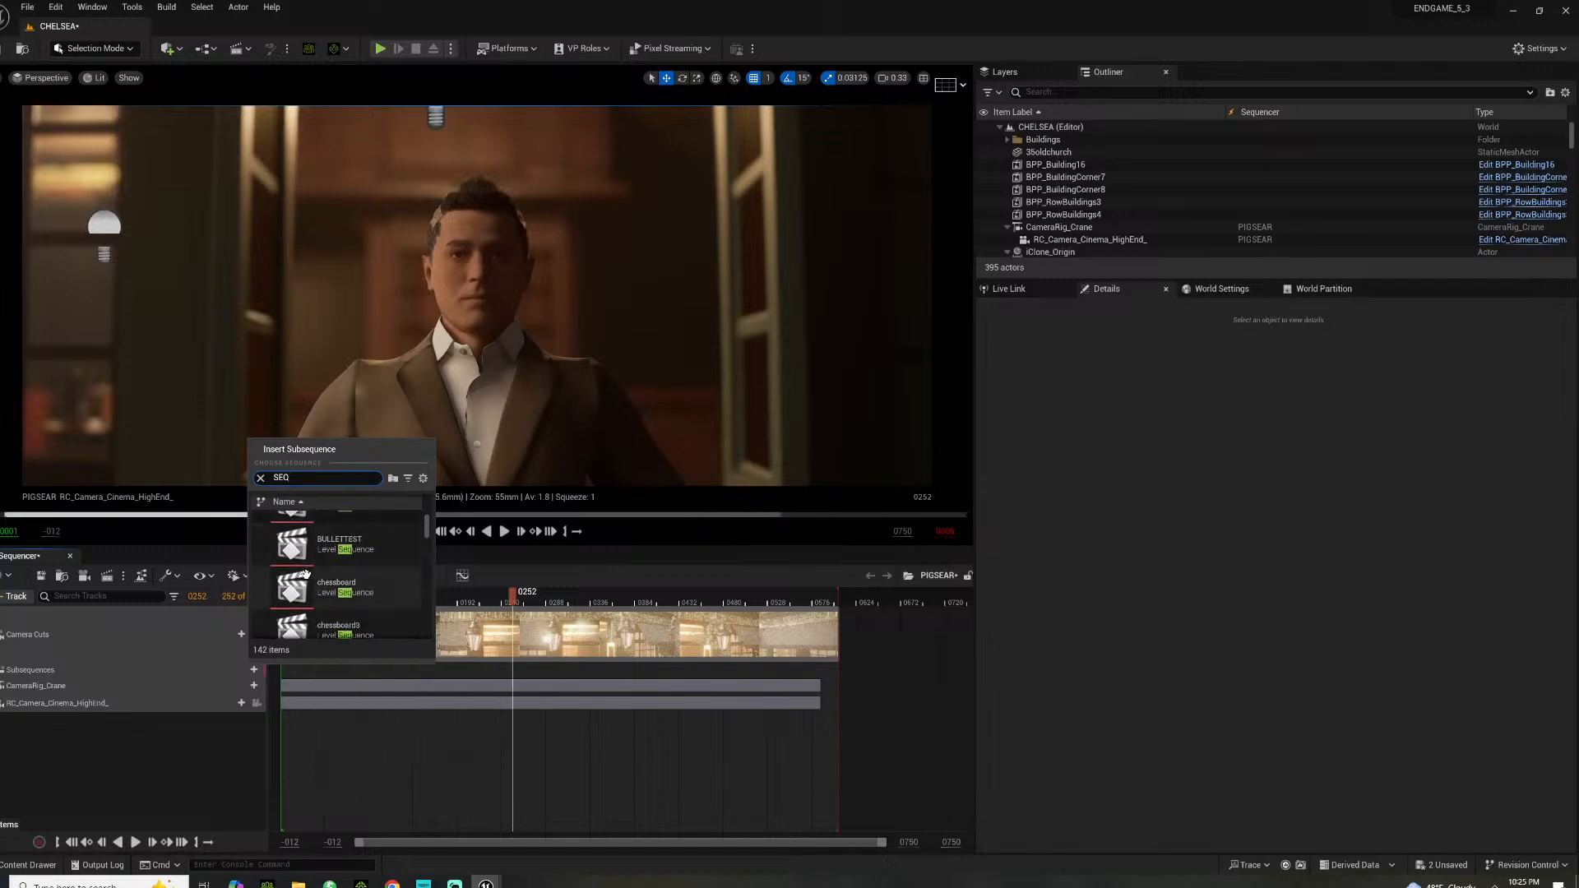
{"action": "type", "text": "SEQ_PIGS"}
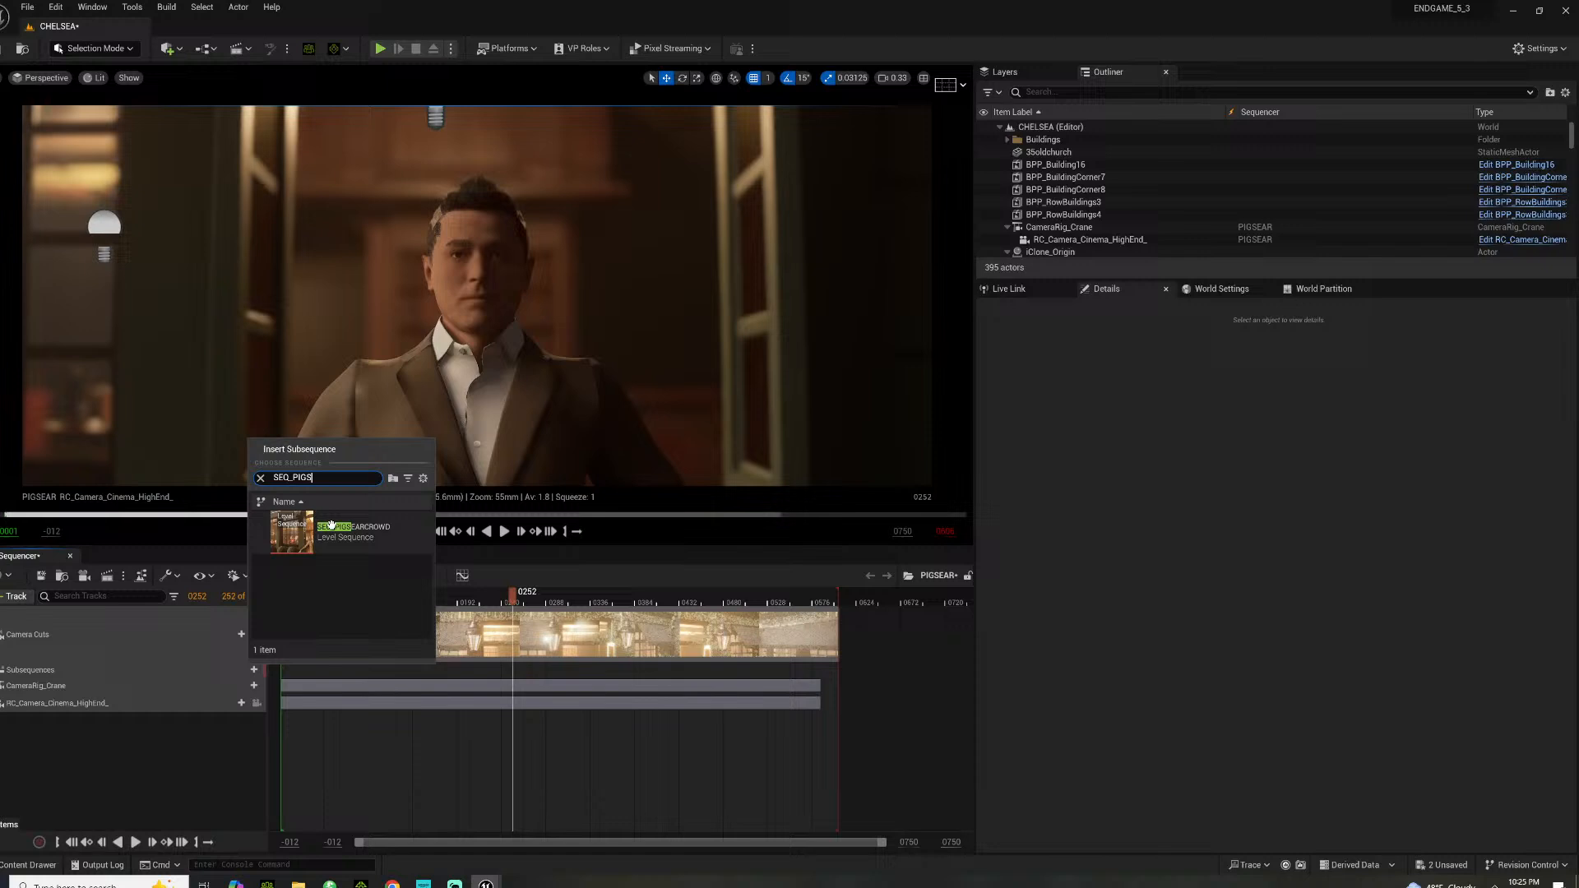
{"action": "left_click", "coordinate": [332, 527]}
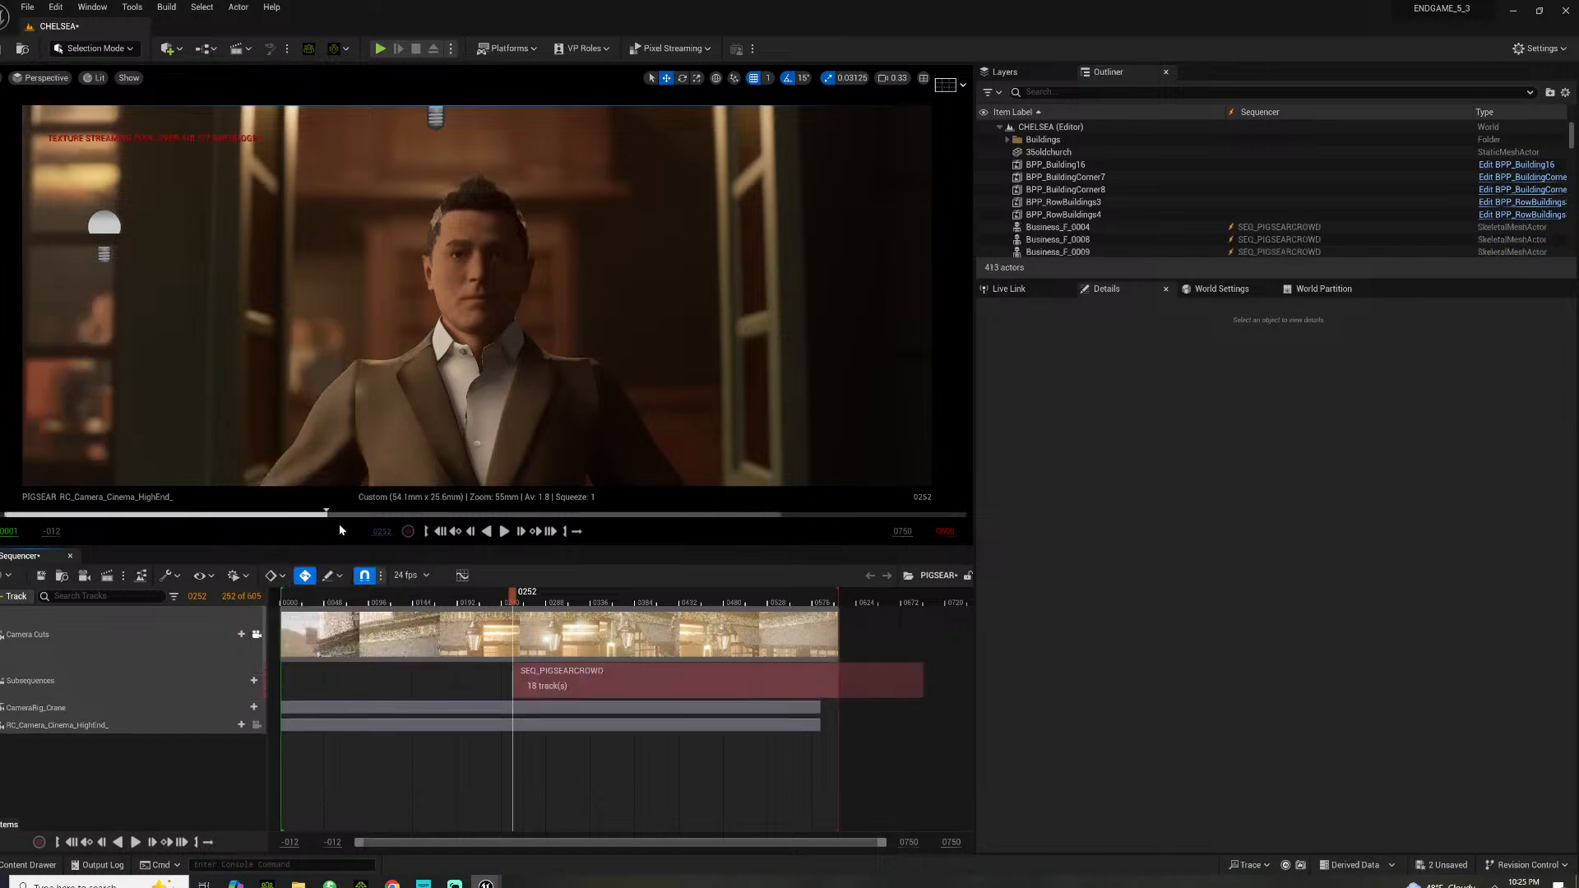
Move the crowd subsequence section to start at frame 46 and play the shot from frame 48
{"action": "left_click_drag", "start_coordinate": [601, 670], "coordinate": [325, 670]}
{"action": "mouse_move", "coordinate": [306, 601]}
{"action": "left_mouse_down"}
{"action": "mouse_move", "coordinate": [507, 603]}
{"action": "mouse_move", "coordinate": [324, 601]}
{"action": "left_mouse_up"}
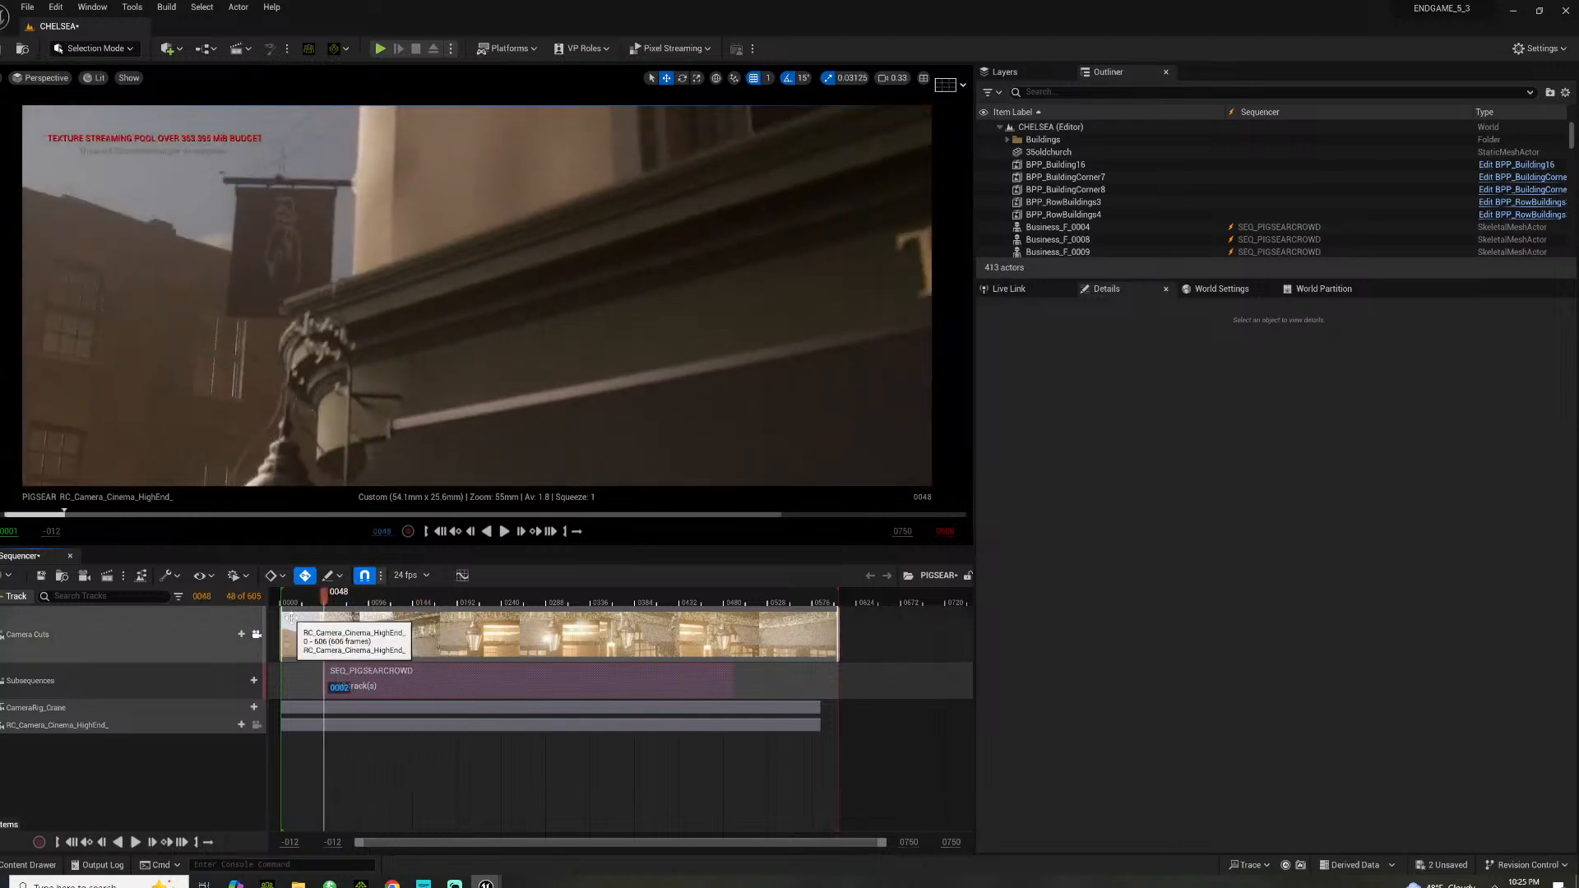
{"action": "key", "text": "space"}
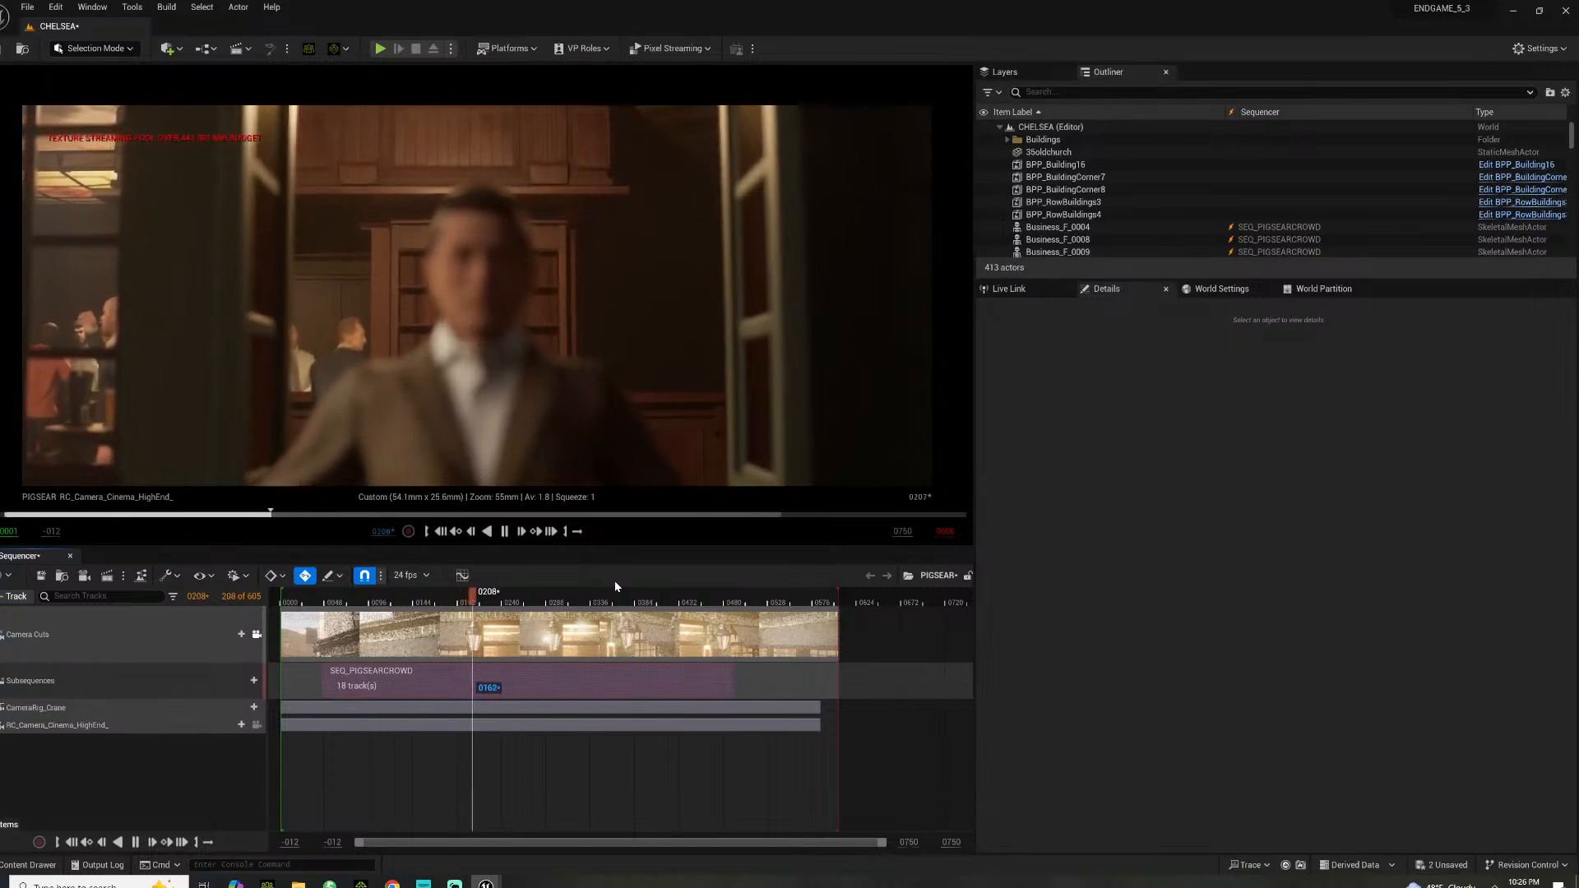
Examine the crowd section's trim options and its range, clipping and time scale properties
{"action": "left_click", "coordinate": [652, 679]}
{"action": "right_click", "coordinate": [653, 679]}
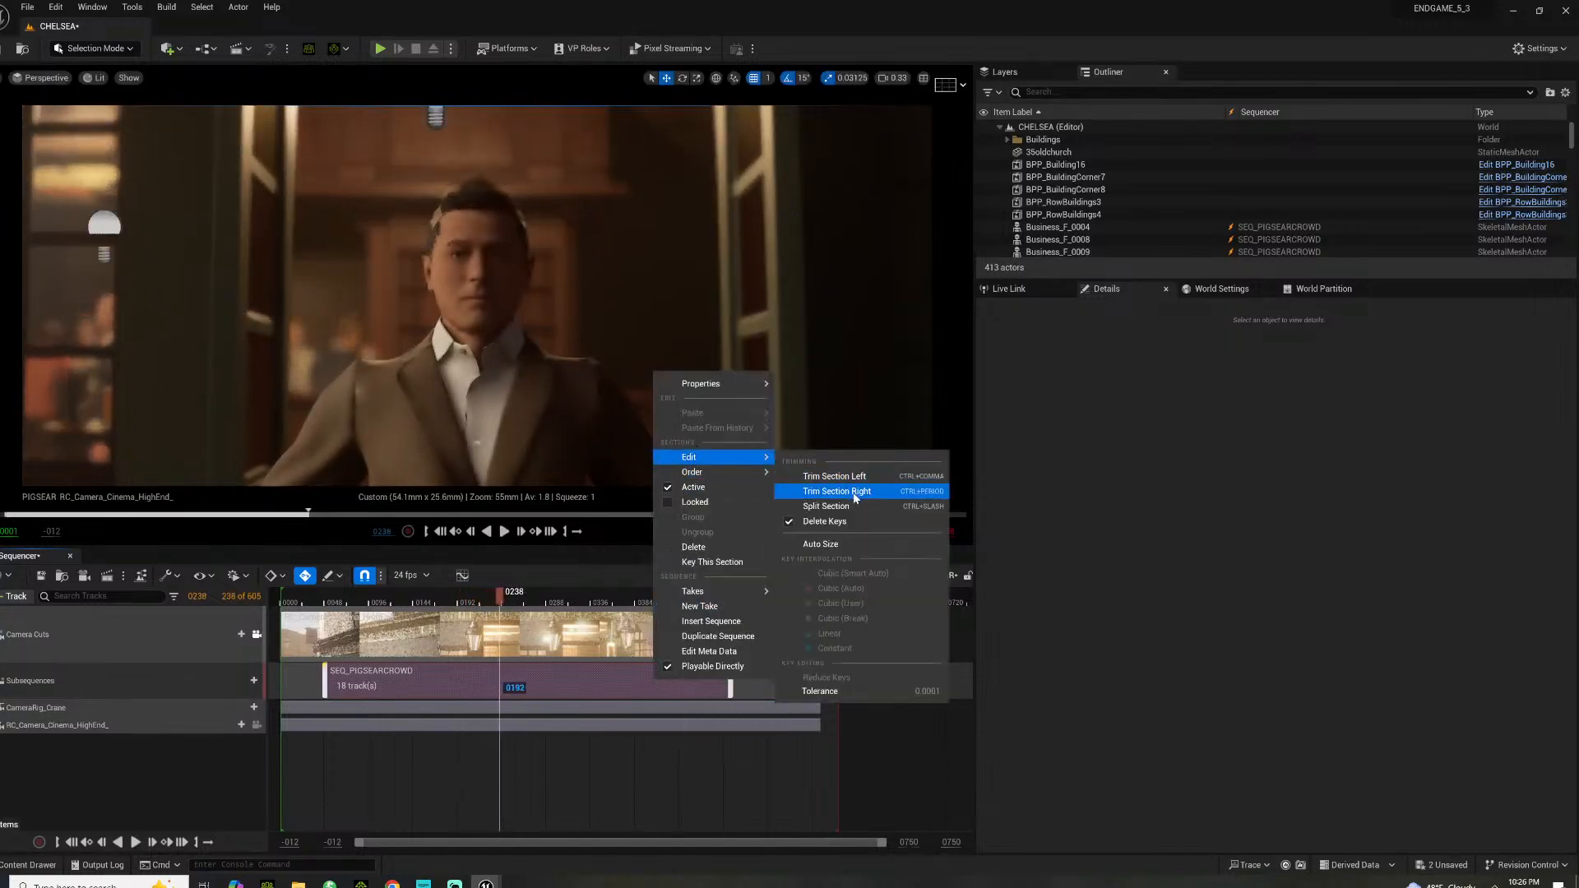
{"action": "mouse_move", "coordinate": [714, 383]}
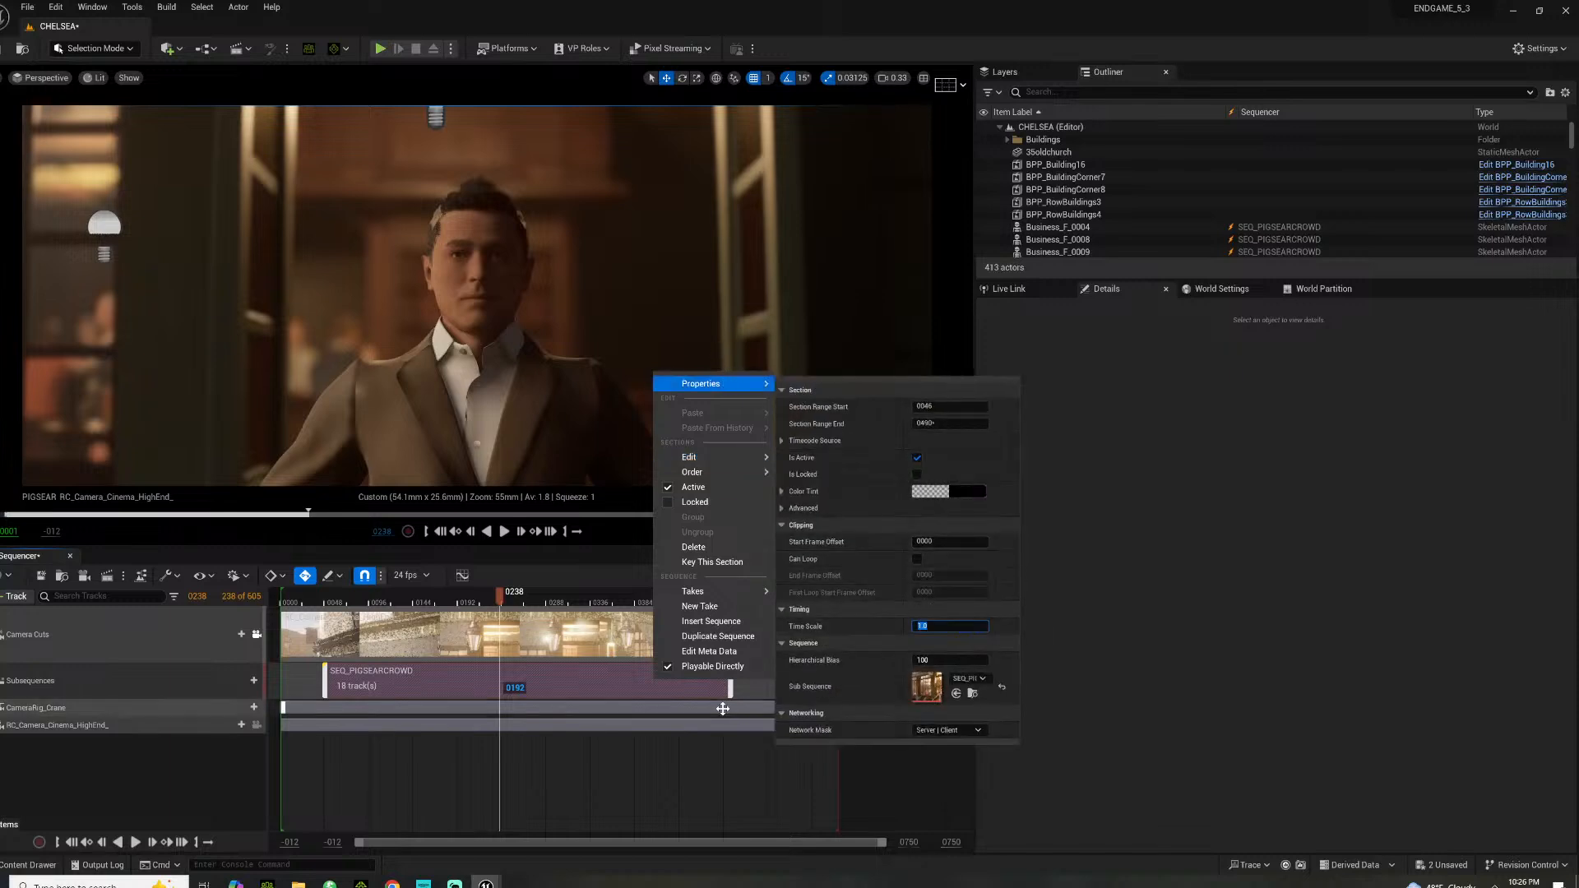
Shift the crowd section earlier to start at frame 30 and play the shot from frame 238
{"action": "left_click", "coordinate": [491, 671]}
{"action": "left_click_drag", "start_coordinate": [491, 672], "coordinate": [472, 682]}
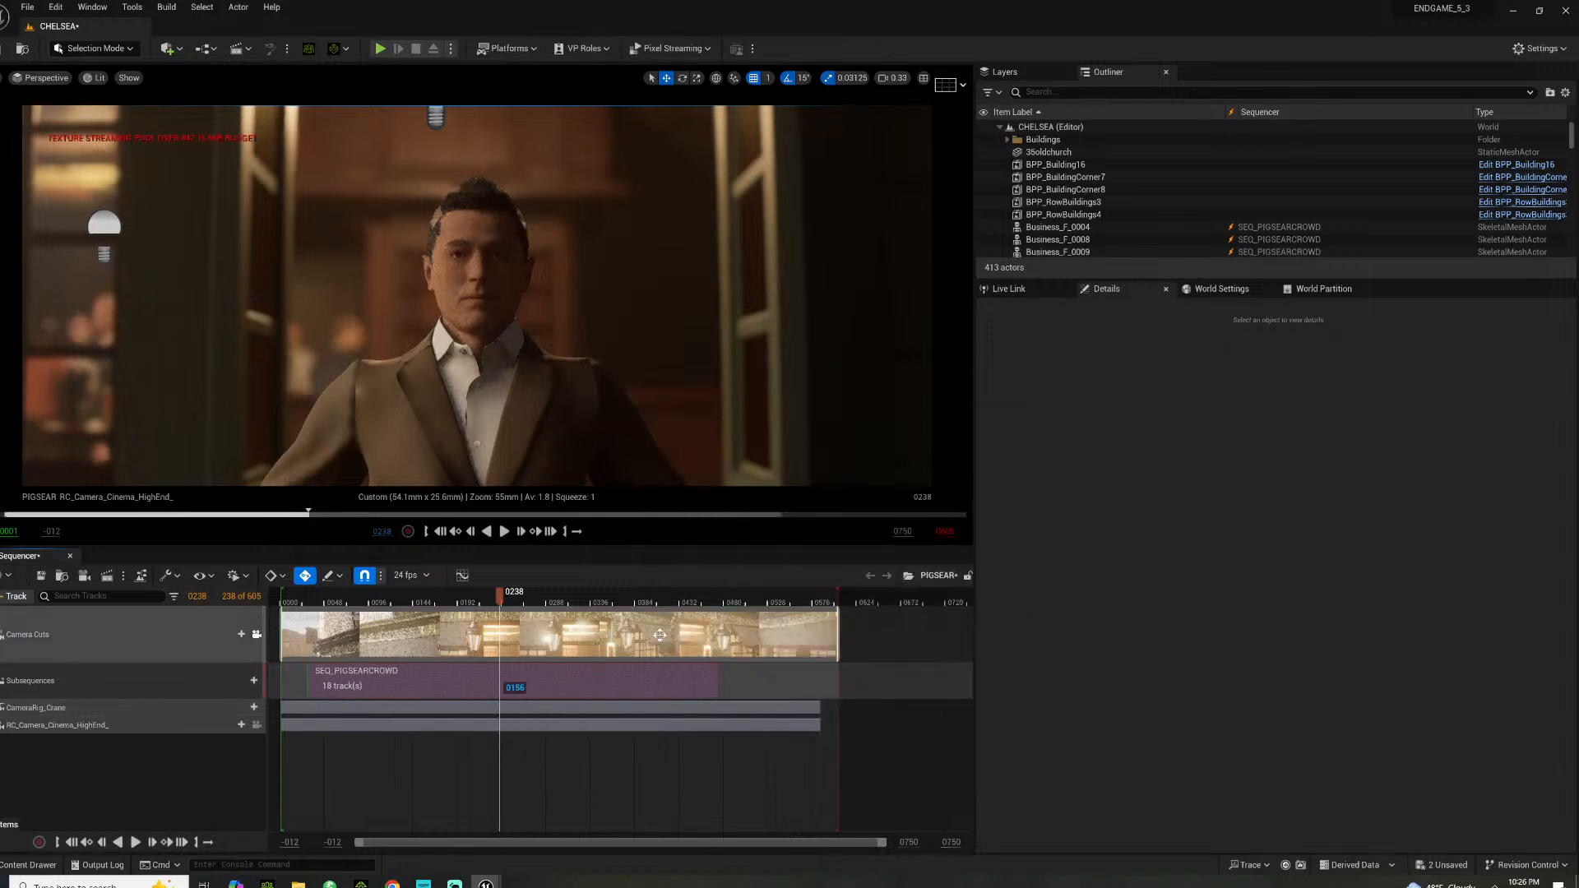
{"action": "key", "text": "space"}
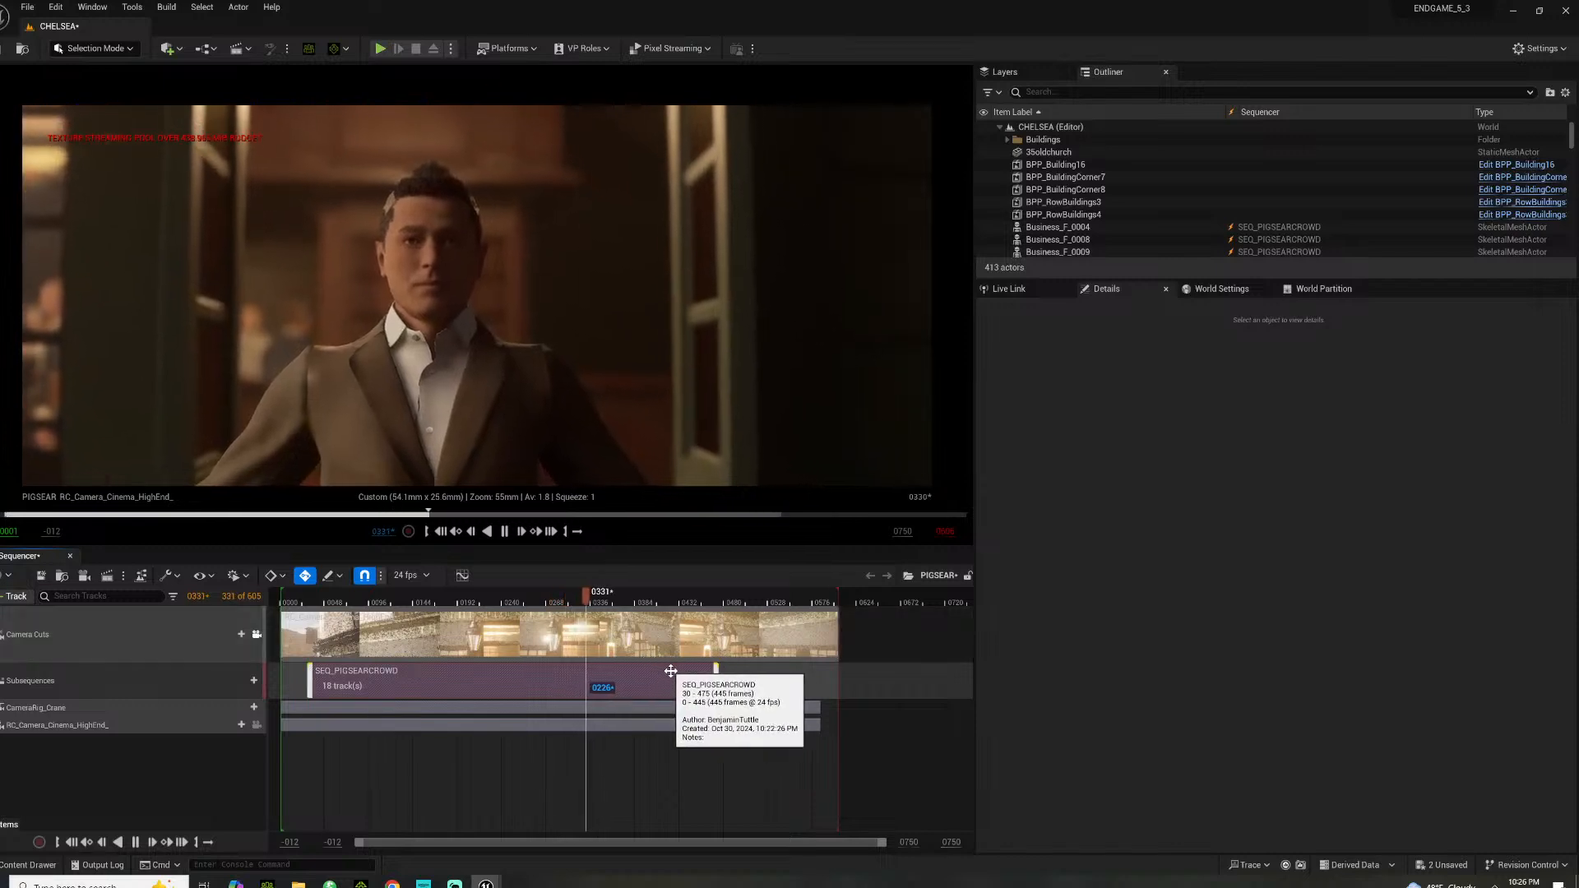
{"action": "key", "text": "space"}
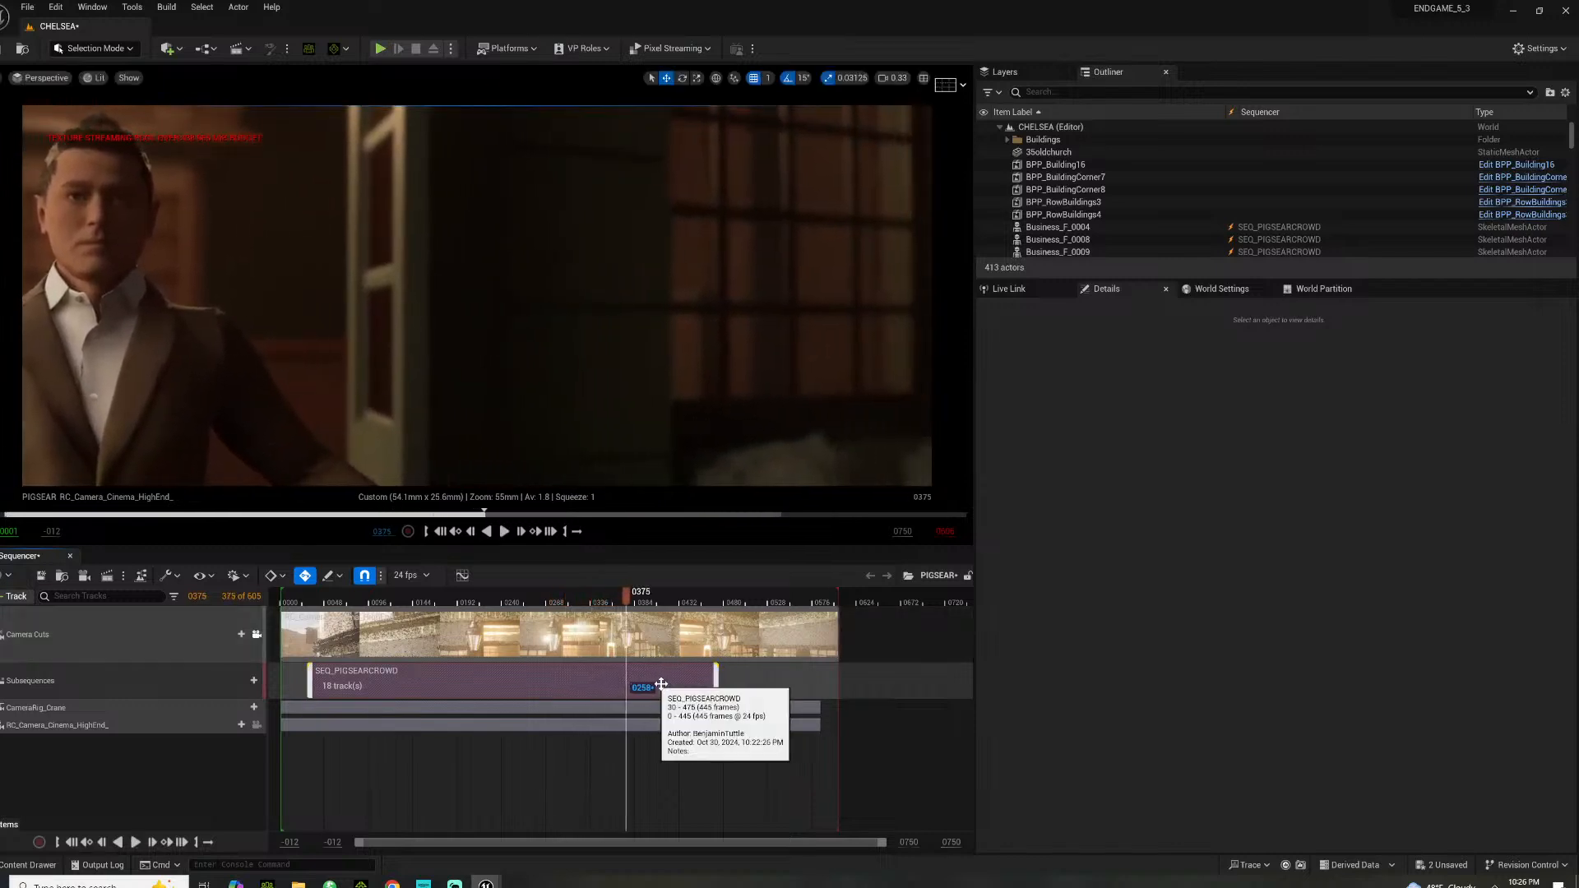
Move the crowd section to start at frame 110, play to the end of the shot, and check the section's properties
{"action": "left_click_drag", "start_coordinate": [647, 683], "coordinate": [700, 683]}
{"action": "key", "text": "space"}
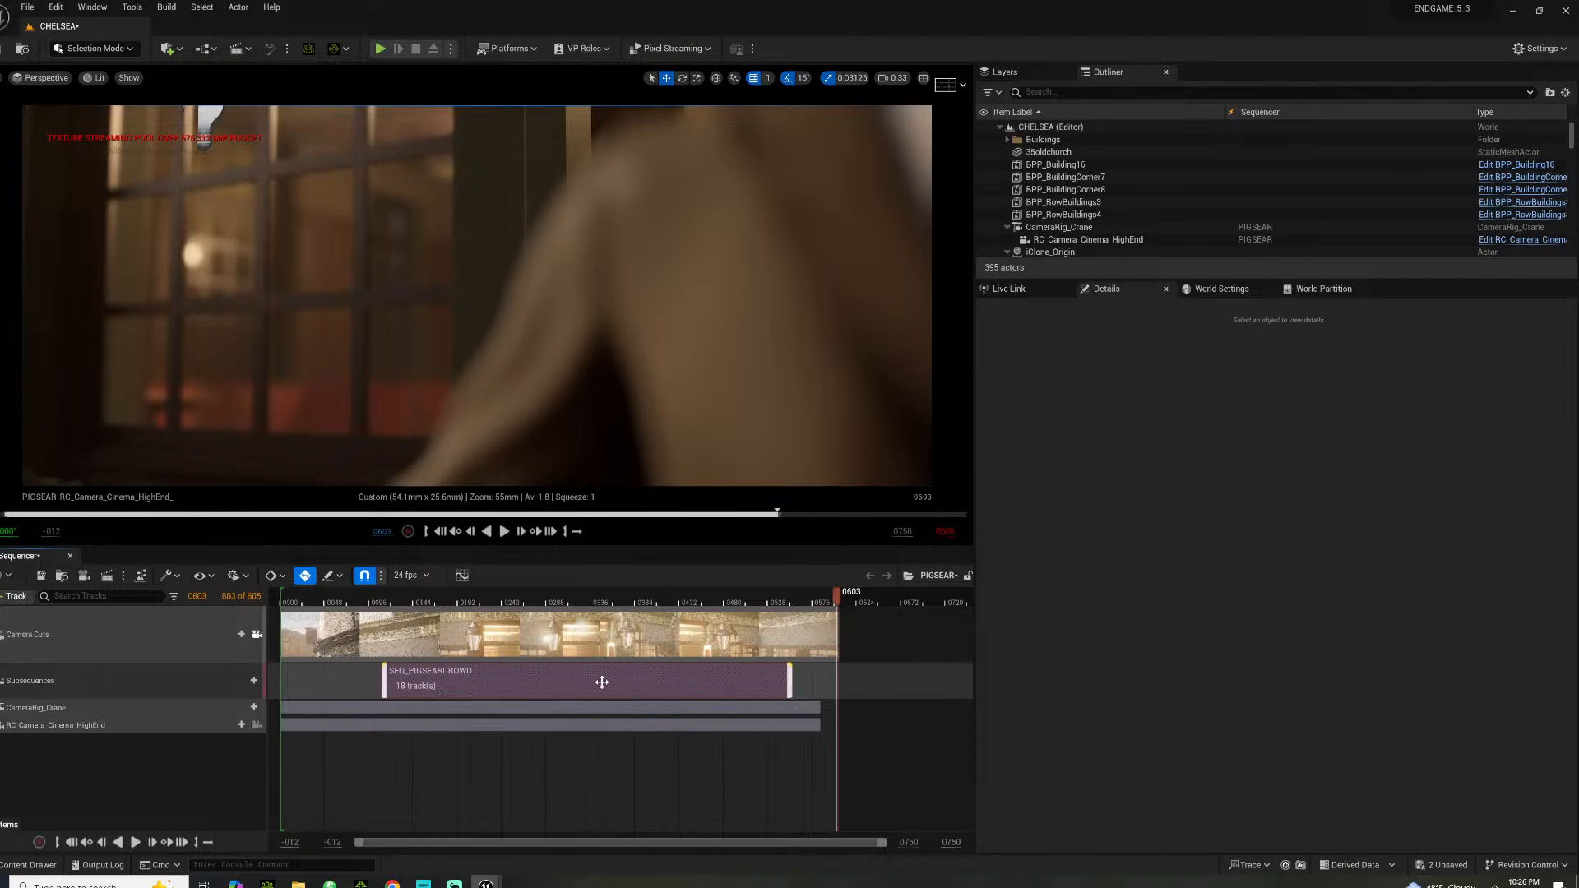
{"action": "right_click", "coordinate": [604, 681]}
{"action": "mouse_move", "coordinate": [645, 388]}
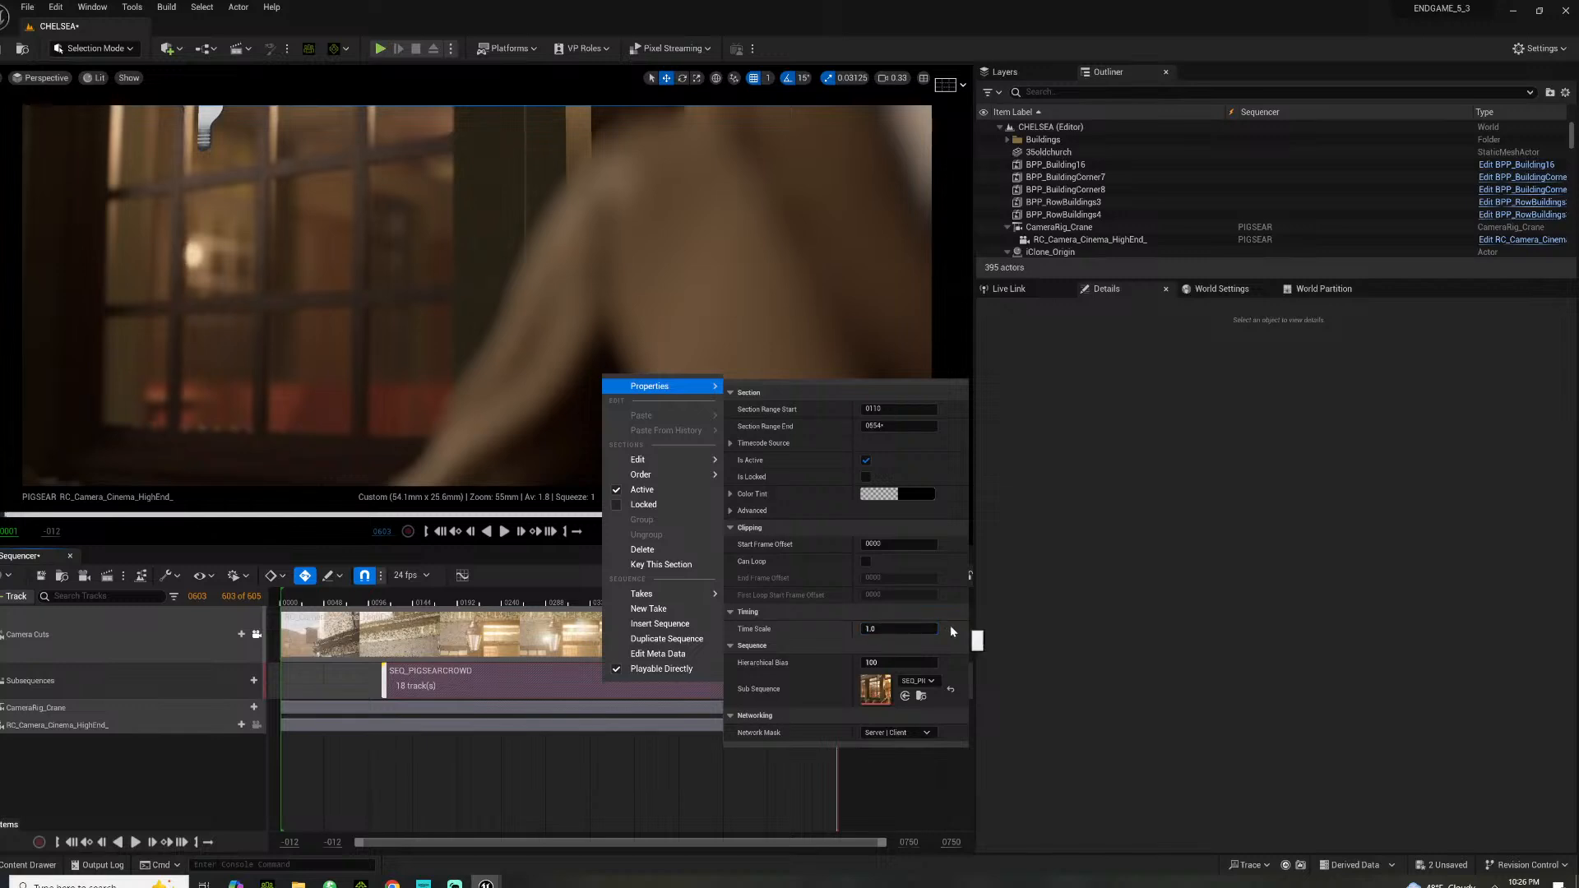
Move the crowd section back near the start of the timeline and set the playhead to frame 483, past the section's end
{"action": "left_click_drag", "start_coordinate": [456, 602], "coordinate": [432, 603]}
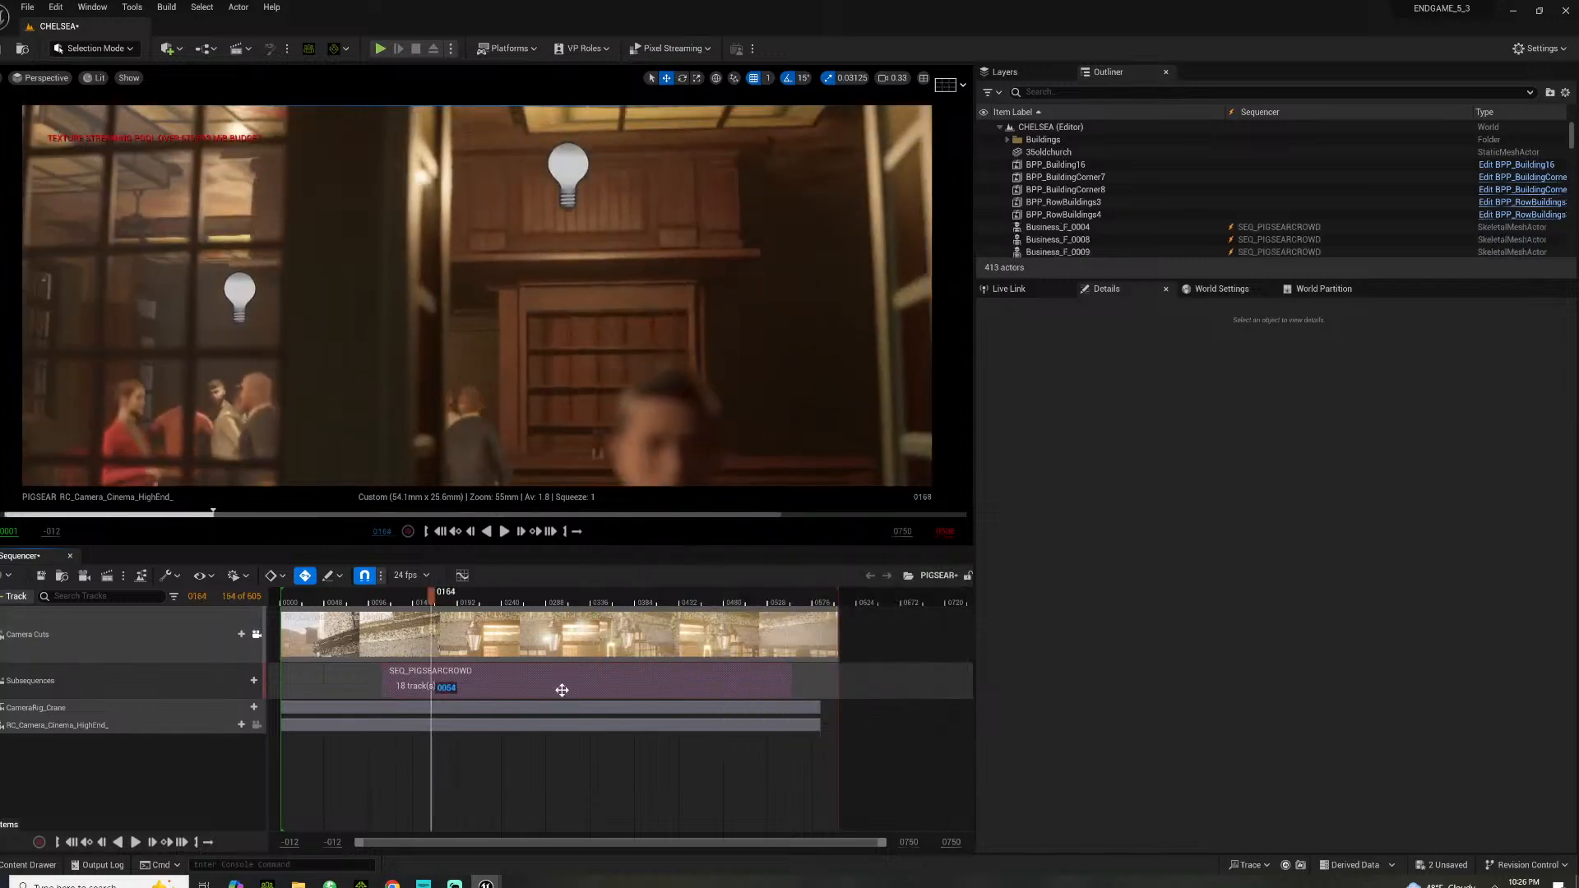
{"action": "mouse_move", "coordinate": [557, 690]}
{"action": "left_mouse_down"}
{"action": "mouse_move", "coordinate": [534, 678]}
{"action": "mouse_move", "coordinate": [551, 676]}
{"action": "left_mouse_up"}
{"action": "left_click_drag", "start_coordinate": [726, 601], "coordinate": [730, 601]}
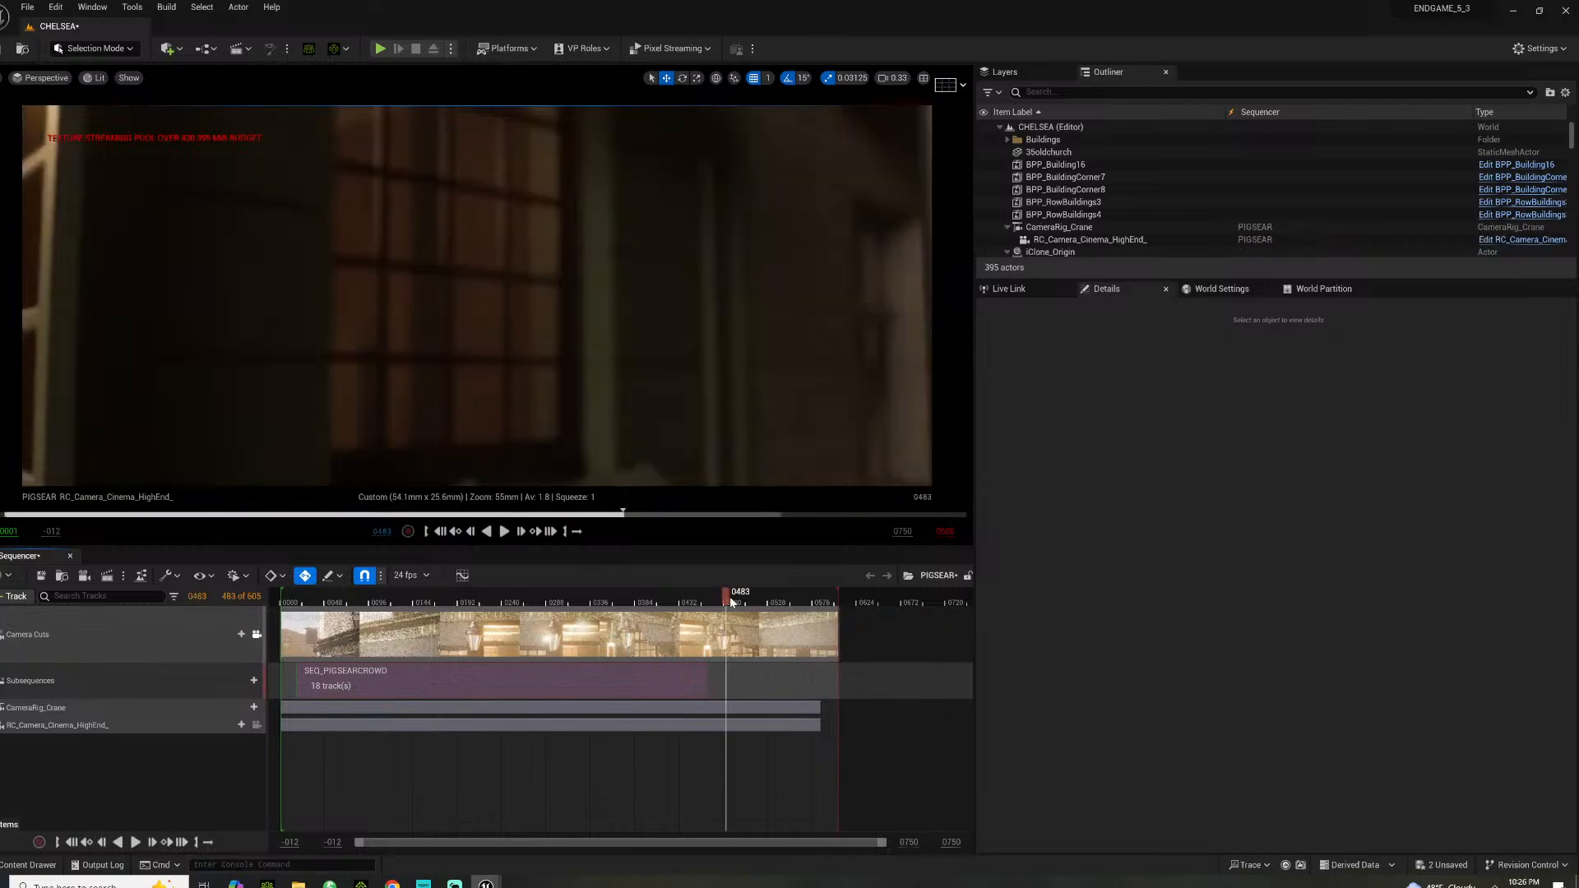
{"action": "left_click", "coordinate": [367, 744]}
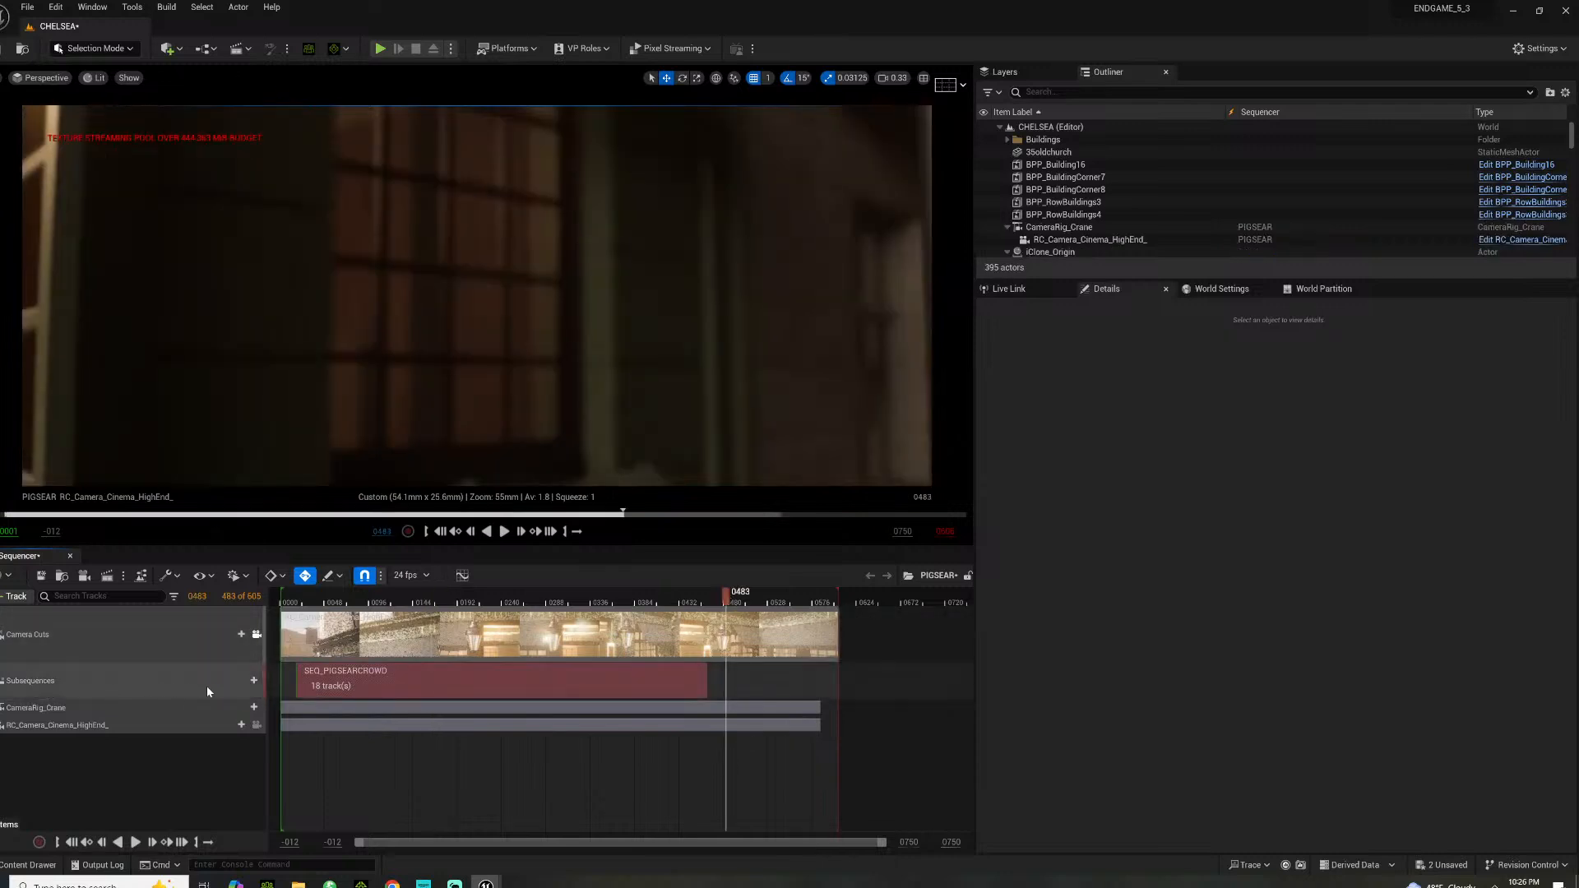
Add a second SEQ_PIGSEARCROWD section starting at frame 423, overlapping the first section's end, and play the shot across the overlap
{"action": "left_click", "coordinate": [254, 682]}
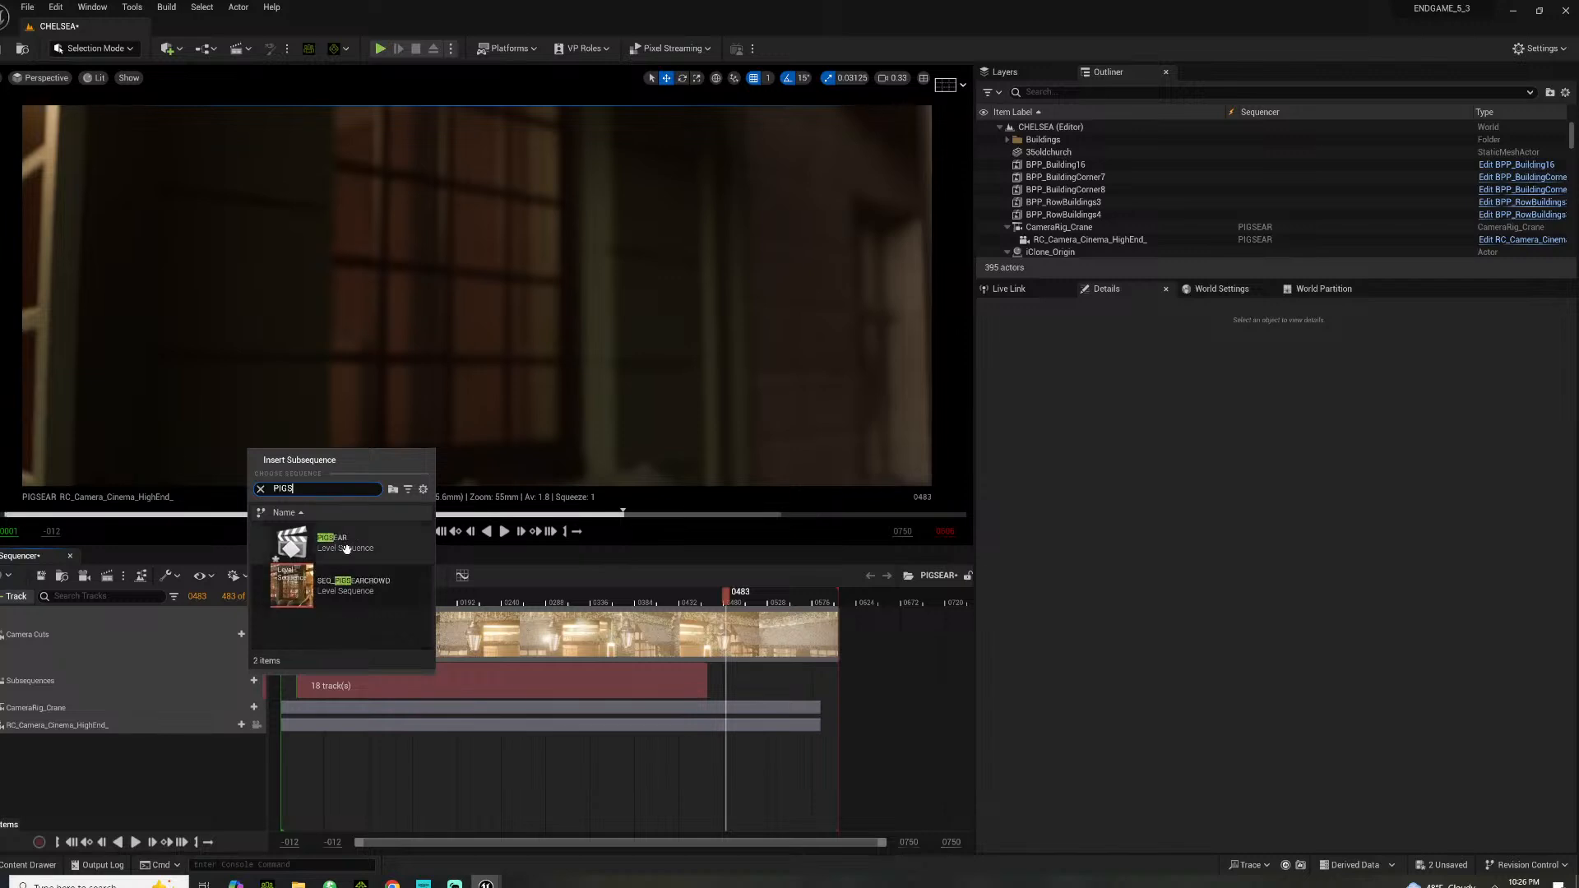
{"action": "type", "text": "PIGS"}
{"action": "left_click", "coordinate": [349, 585]}
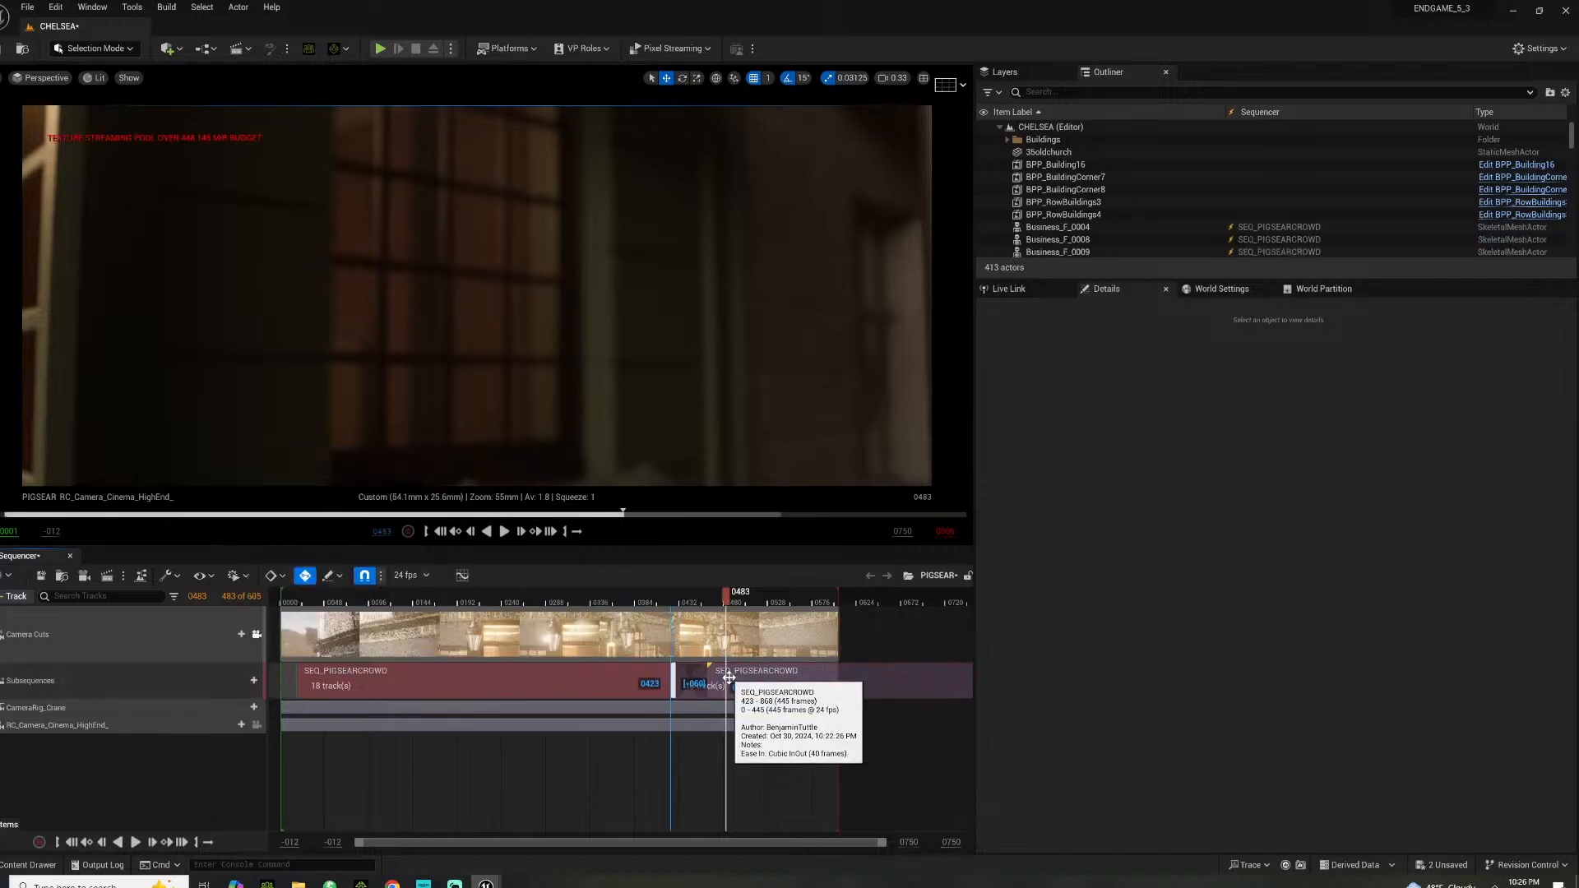
{"action": "left_click", "coordinate": [667, 593]}
{"action": "key", "text": "space"}
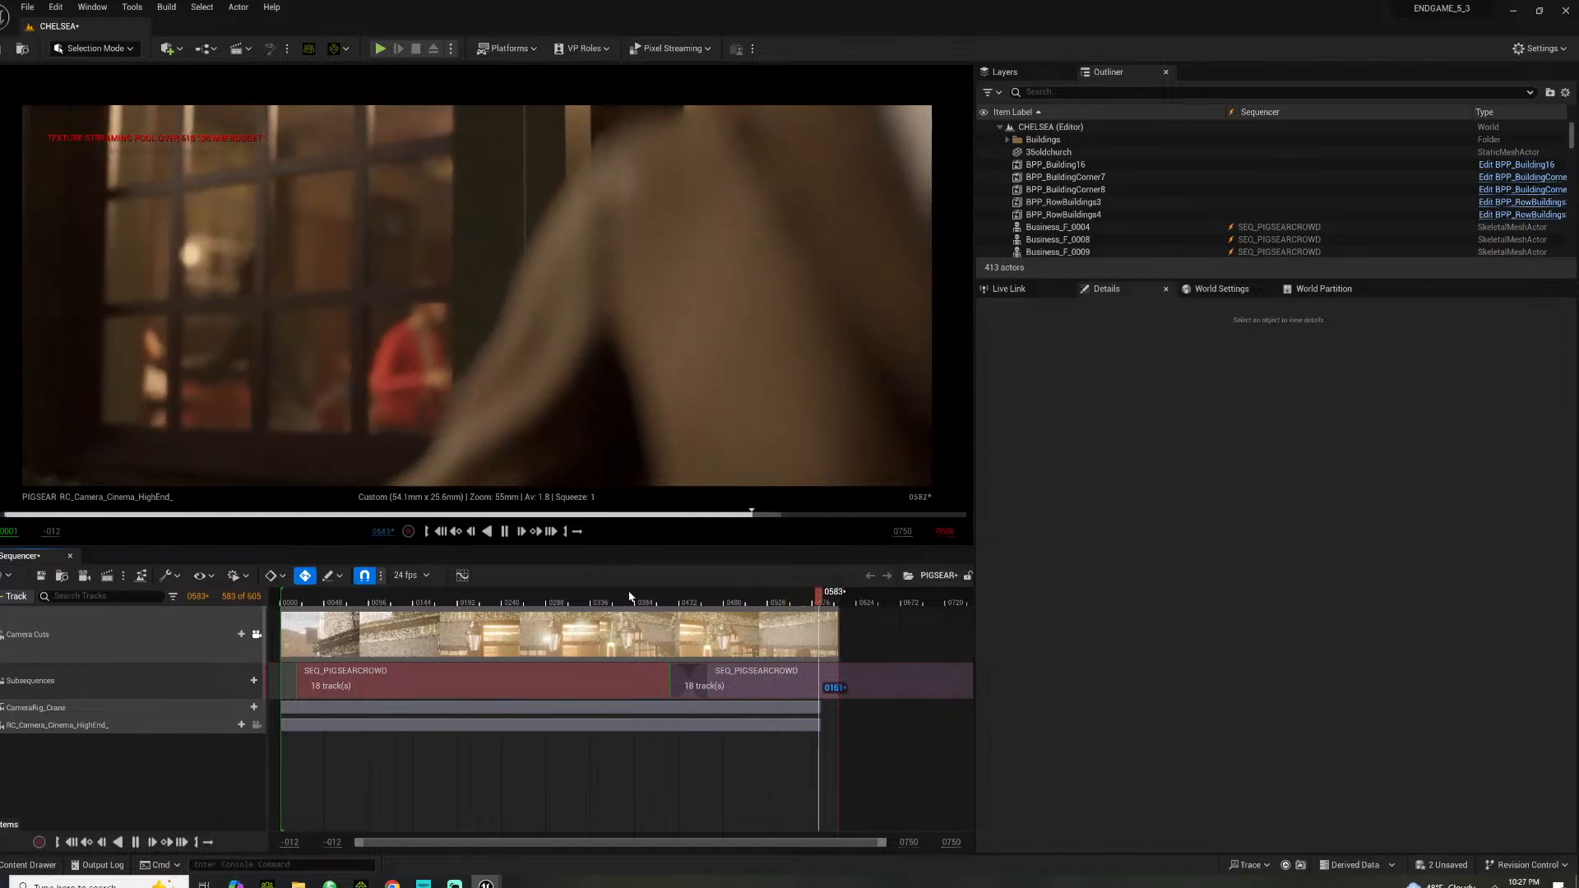
{"action": "key", "text": "space"}
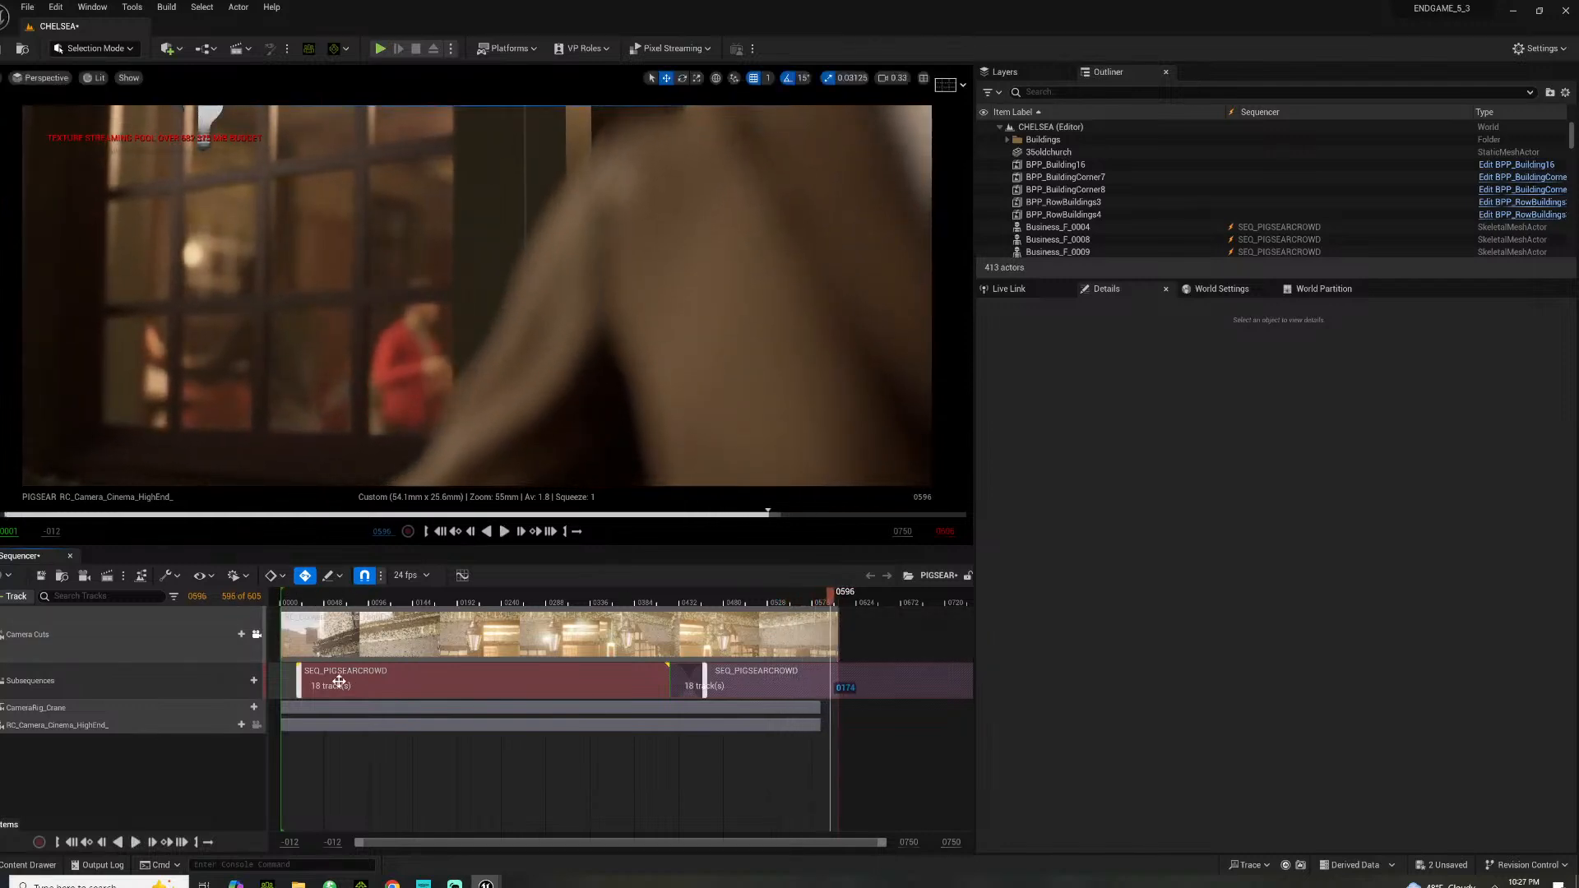
Start the first crowd section at frame 0, and play and scrub through the shot to review the crowd
{"action": "key", "text": "space"}
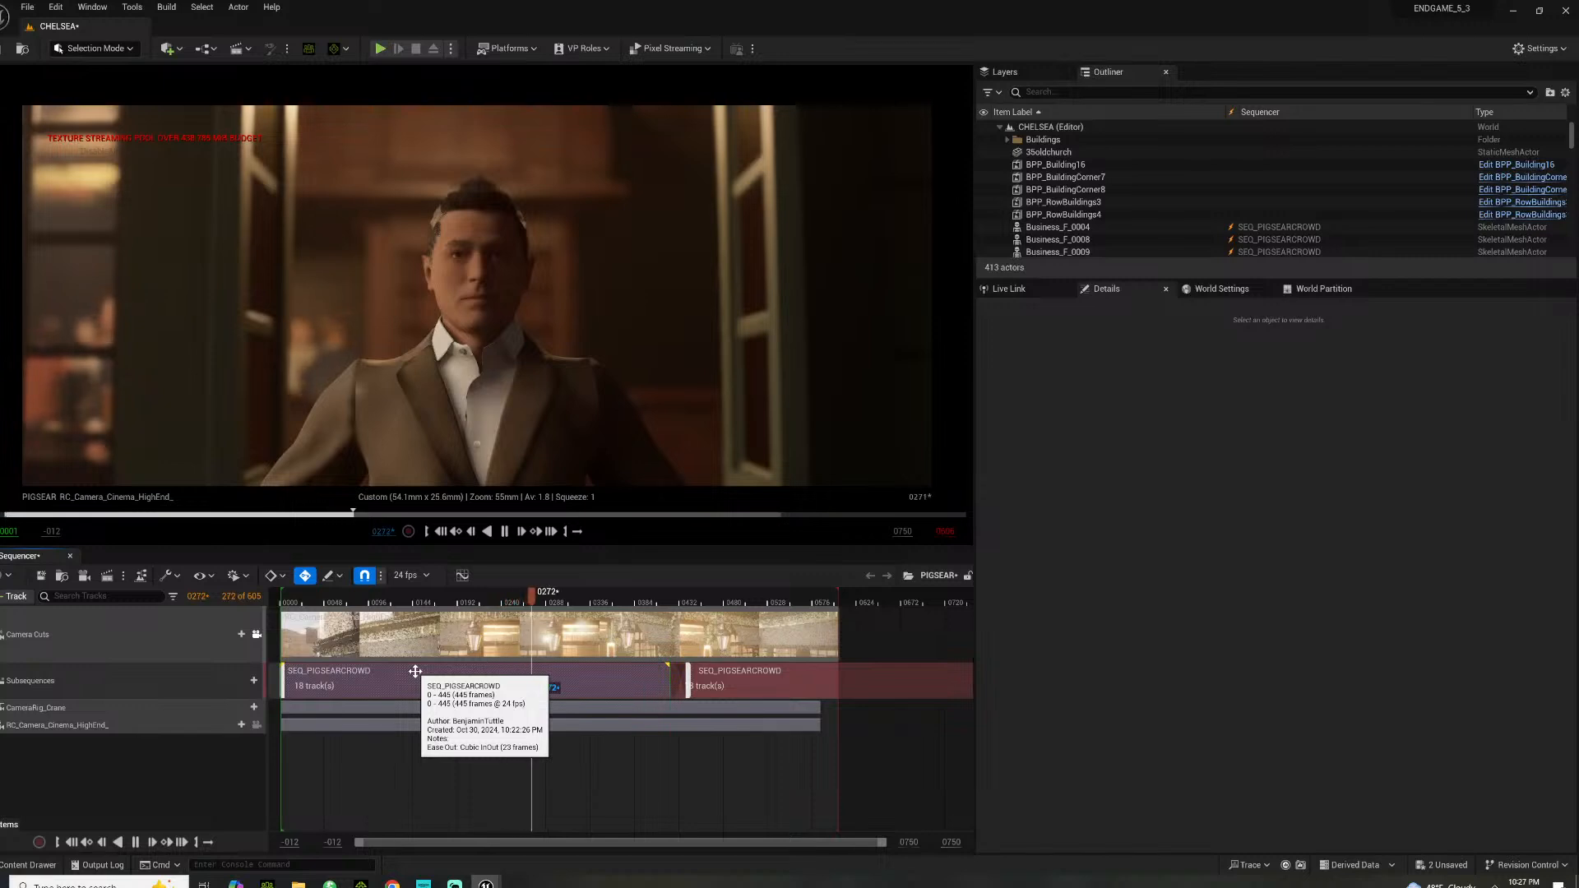
{"action": "key", "text": "space"}
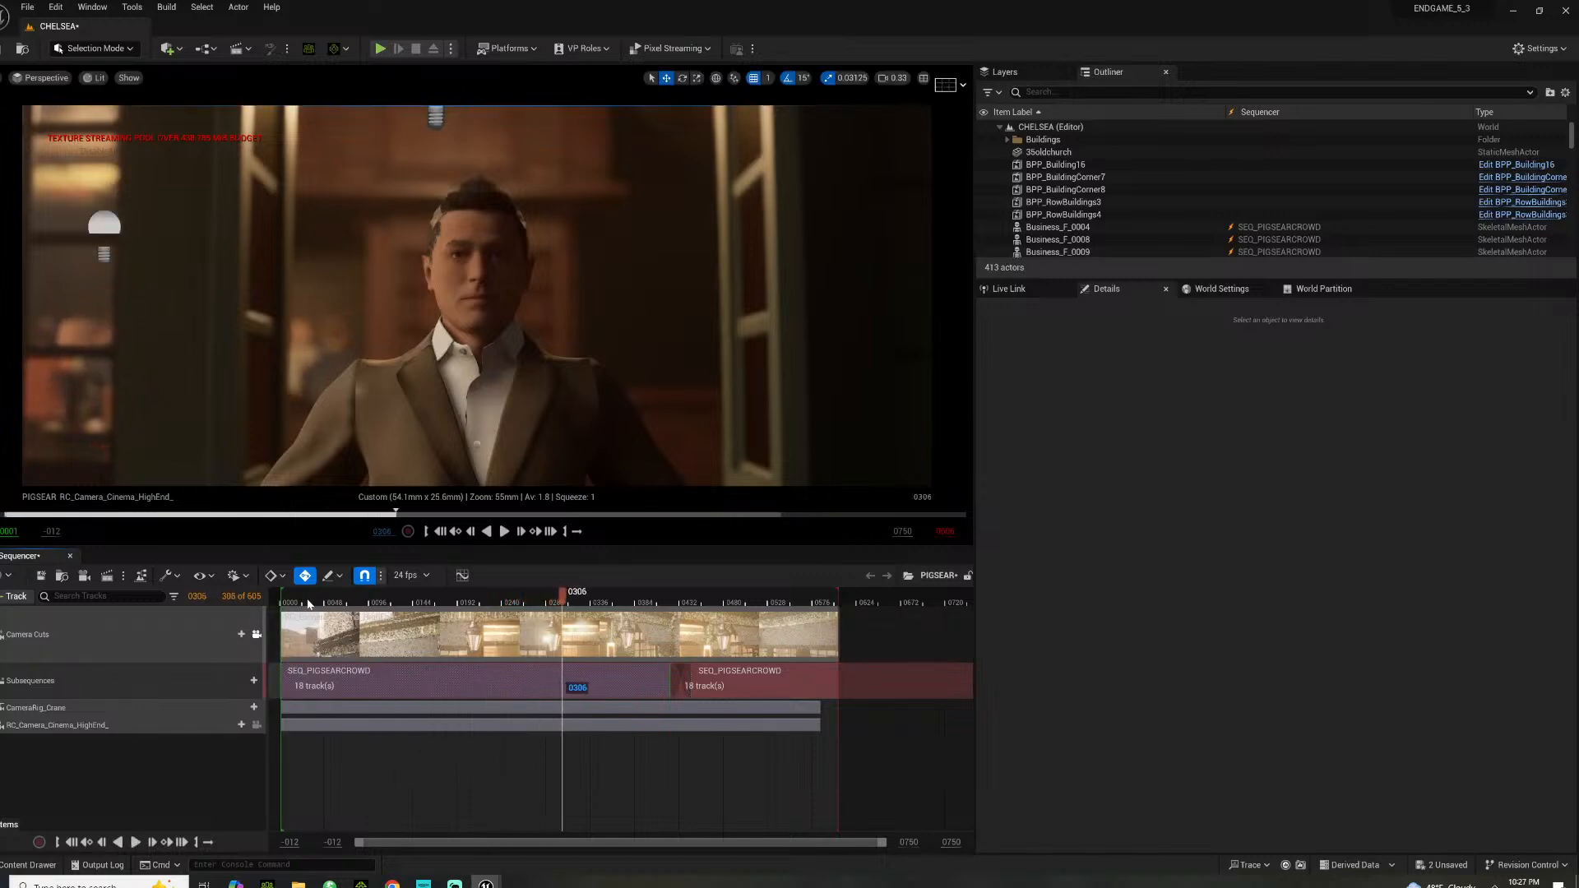
{"action": "left_click_drag", "start_coordinate": [306, 603], "coordinate": [392, 613]}
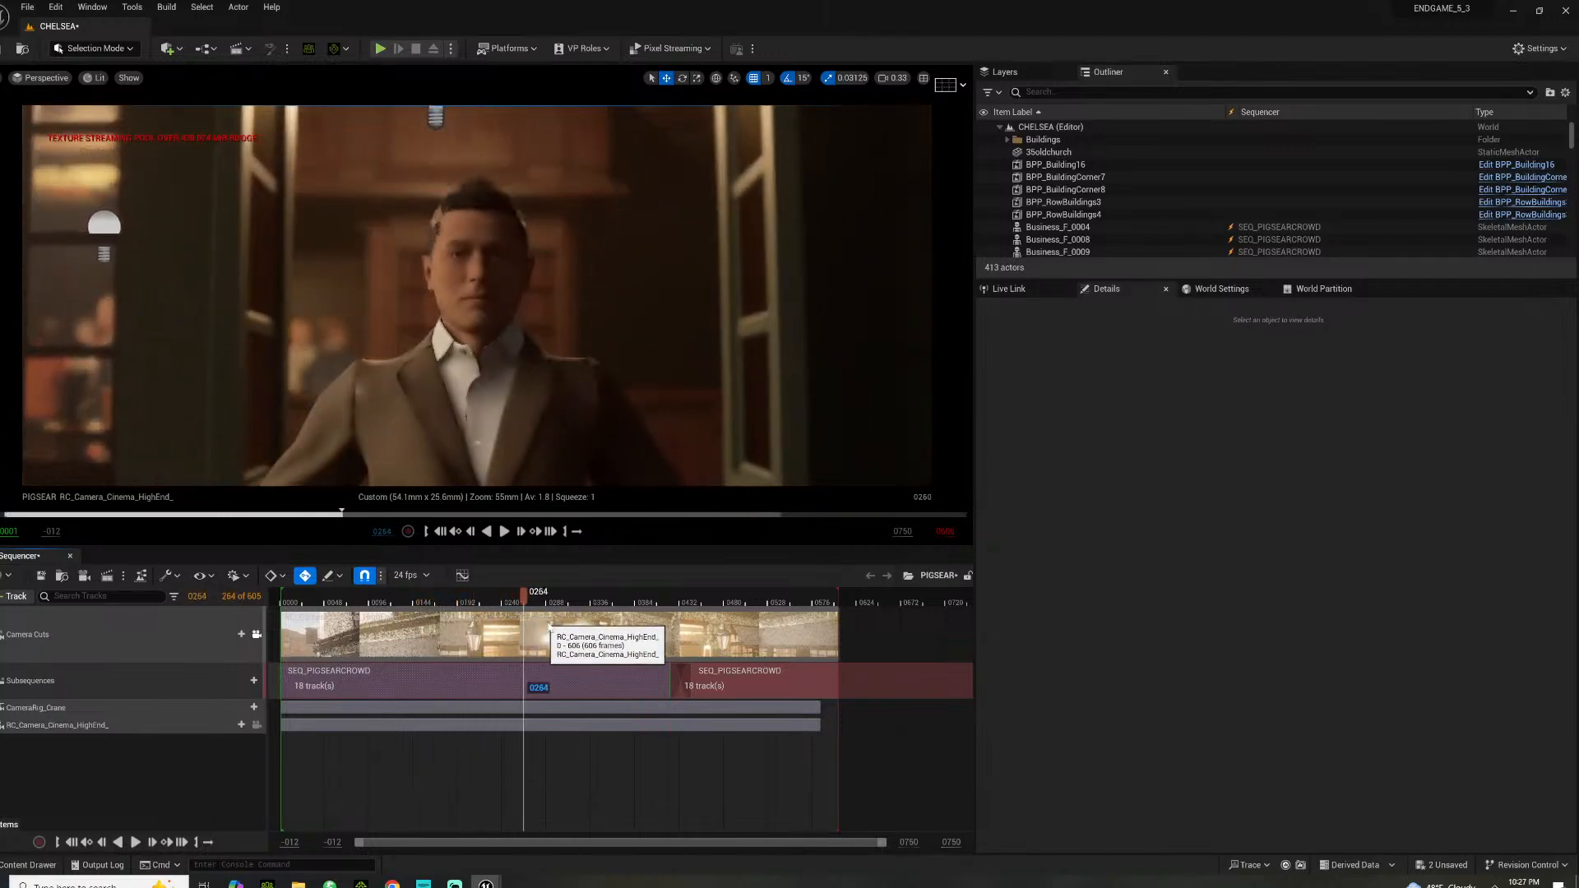
{"action": "left_click_drag", "start_coordinate": [683, 627], "coordinate": [362, 626]}
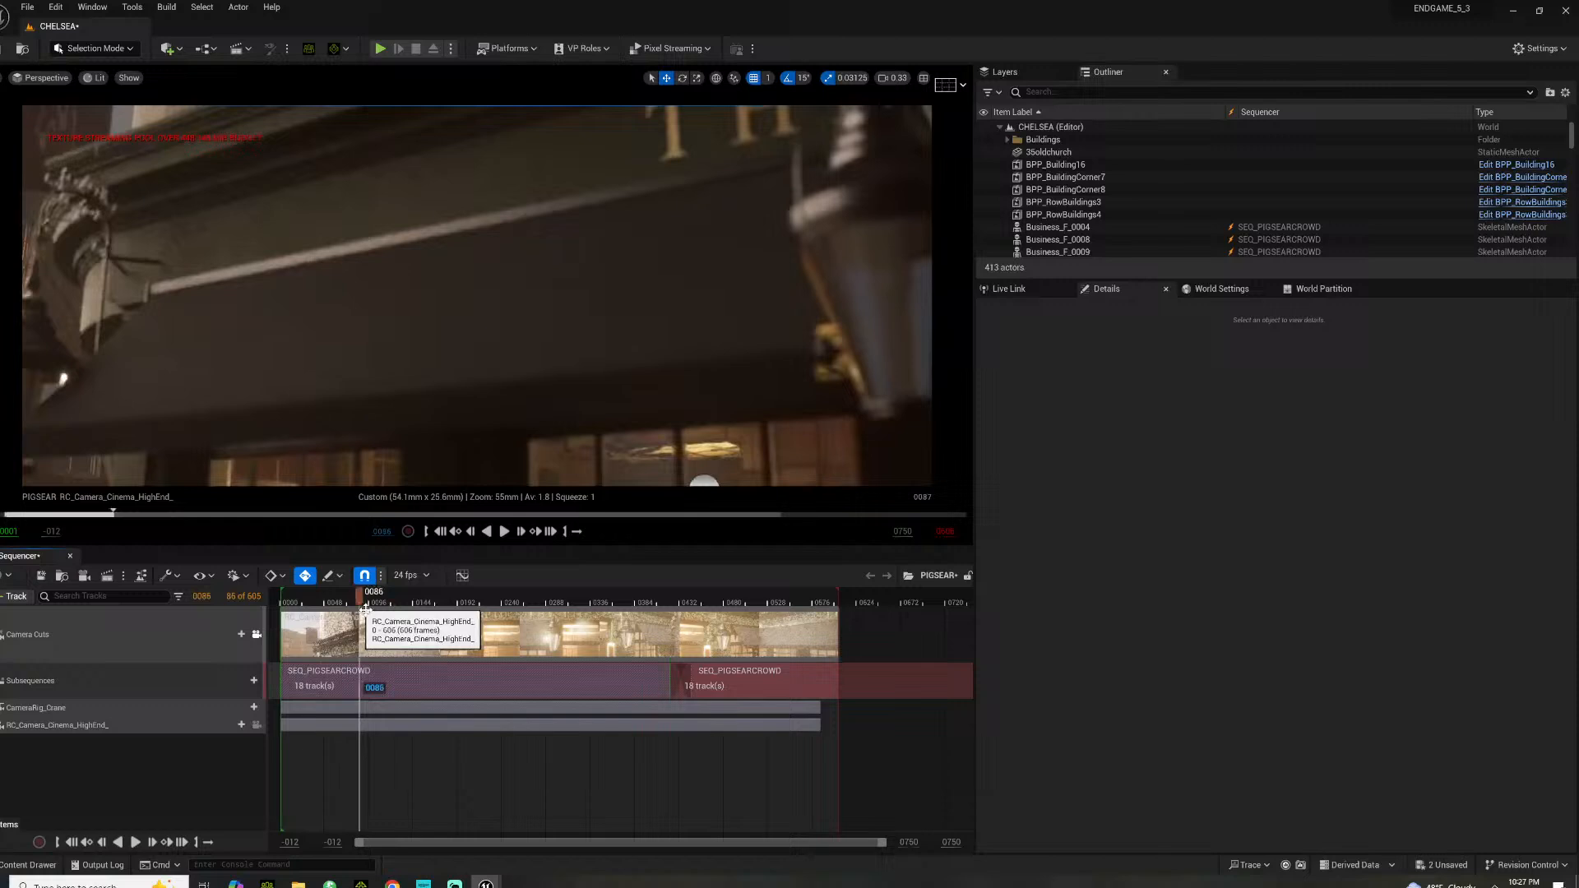
Try adding a camera cut at frame 86 bound to Business_M_0017 from the crowd subsequence, and undo it
{"action": "left_click", "coordinate": [241, 634]}
{"action": "mouse_move", "coordinate": [293, 680]}
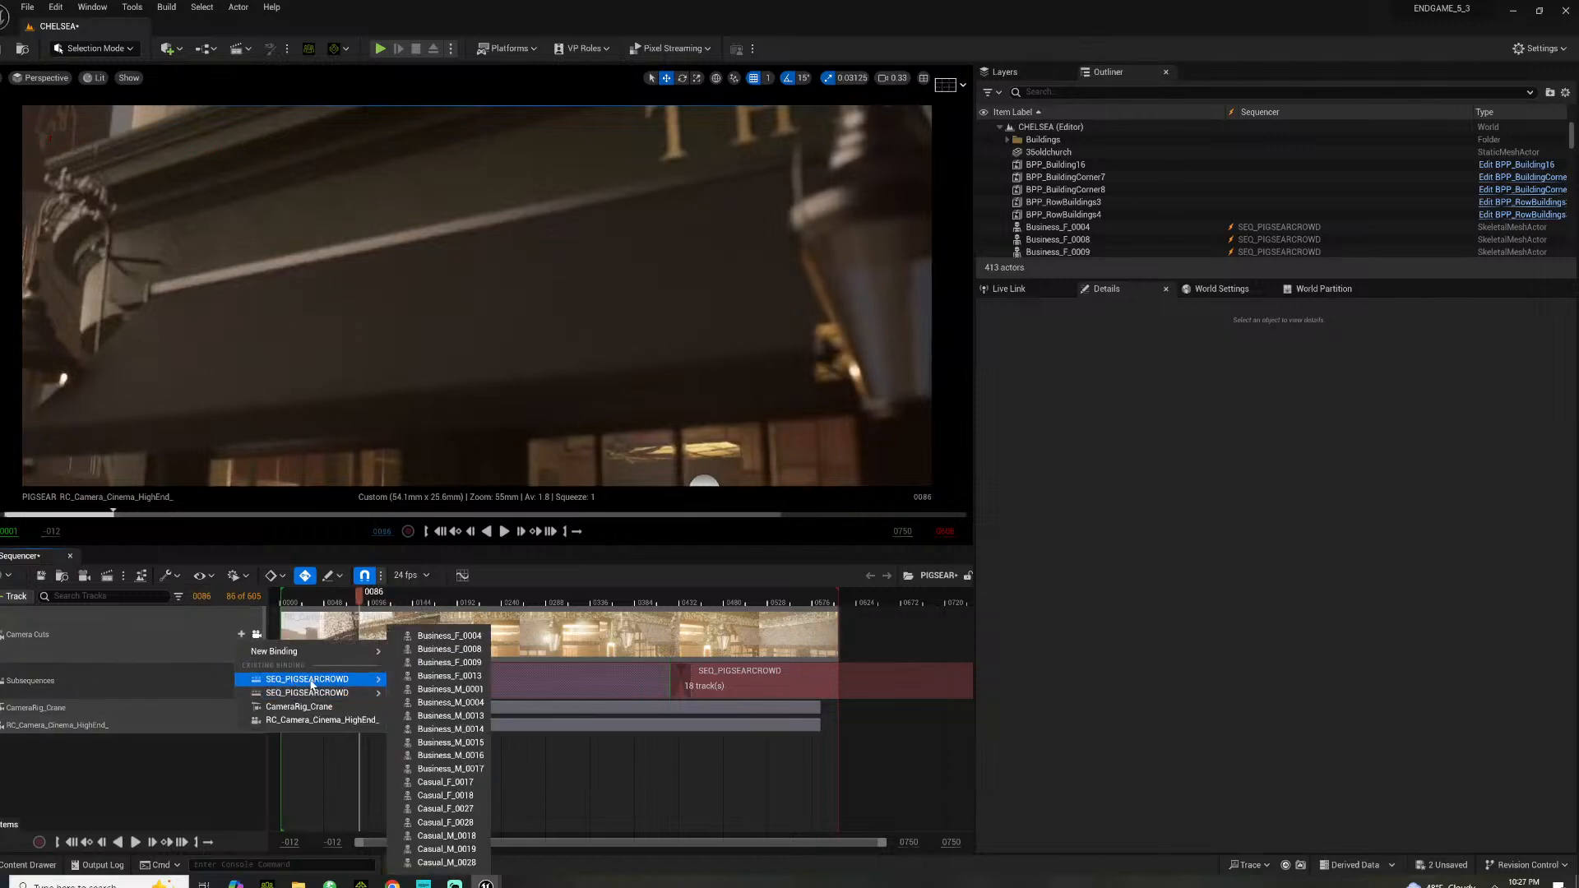
{"action": "left_click", "coordinate": [451, 770]}
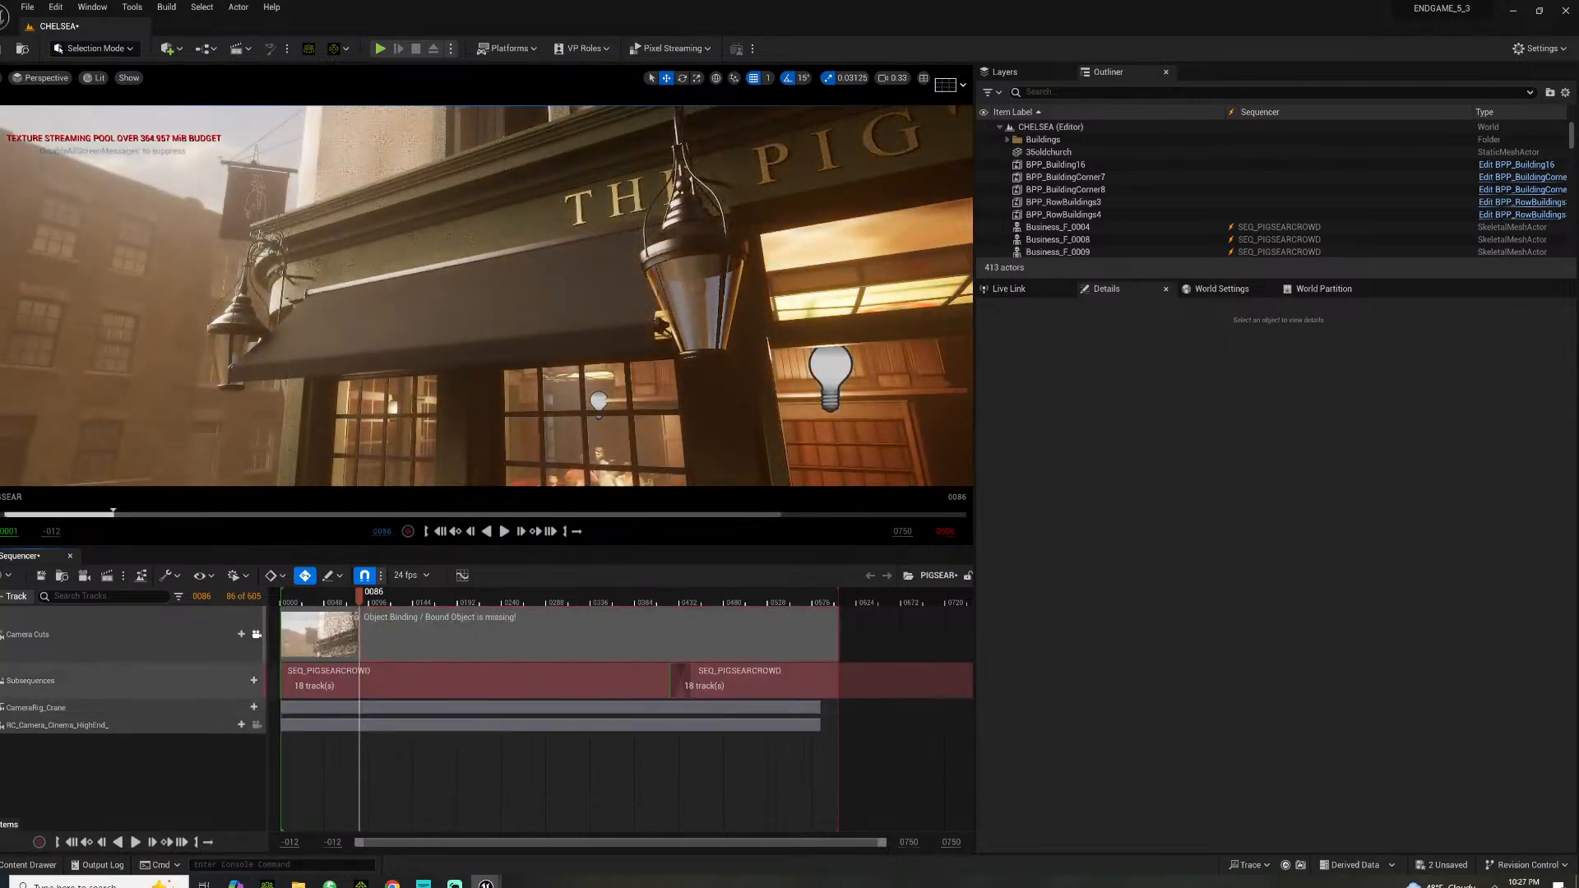
{"action": "left_click", "coordinate": [1, 725]}
{"action": "left_click", "coordinate": [2, 726]}
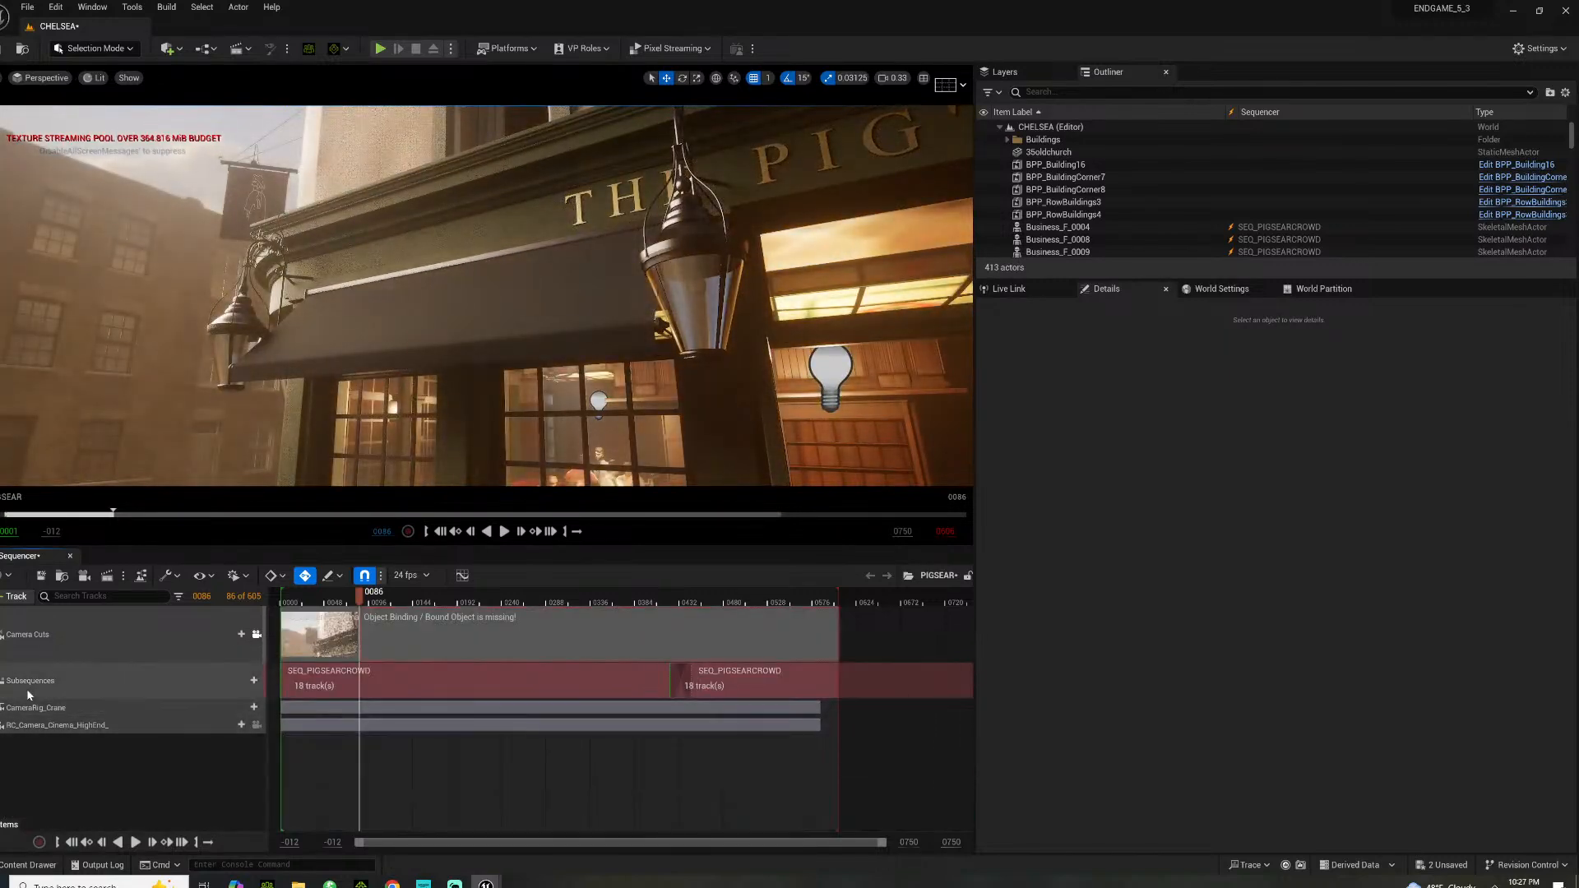
{"action": "left_click", "coordinate": [232, 691]}
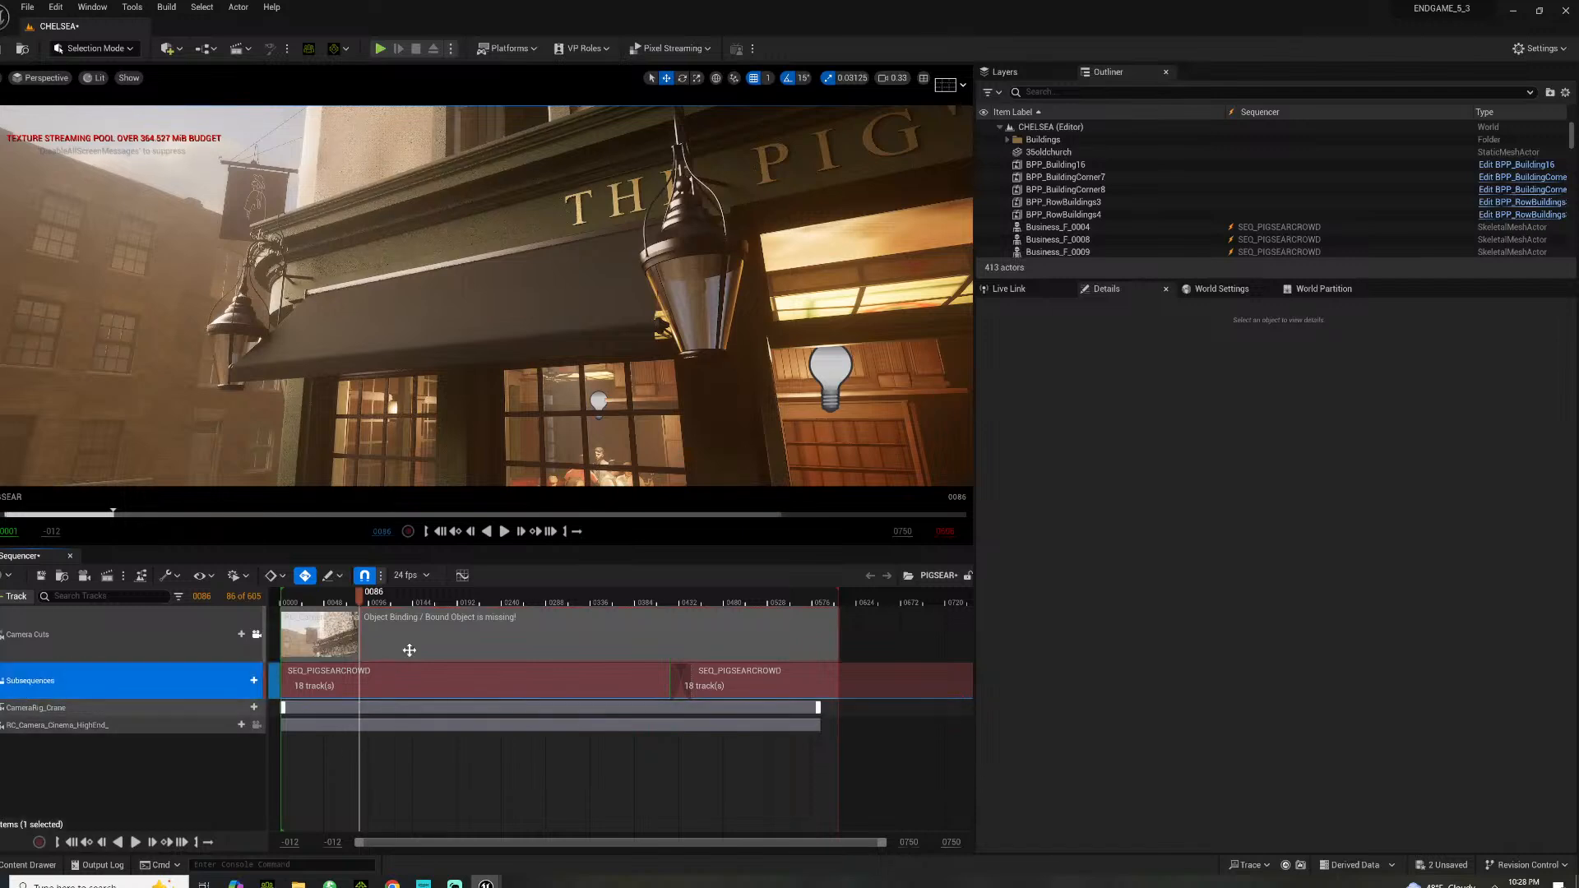
{"action": "key", "text": "ctrl+z"}
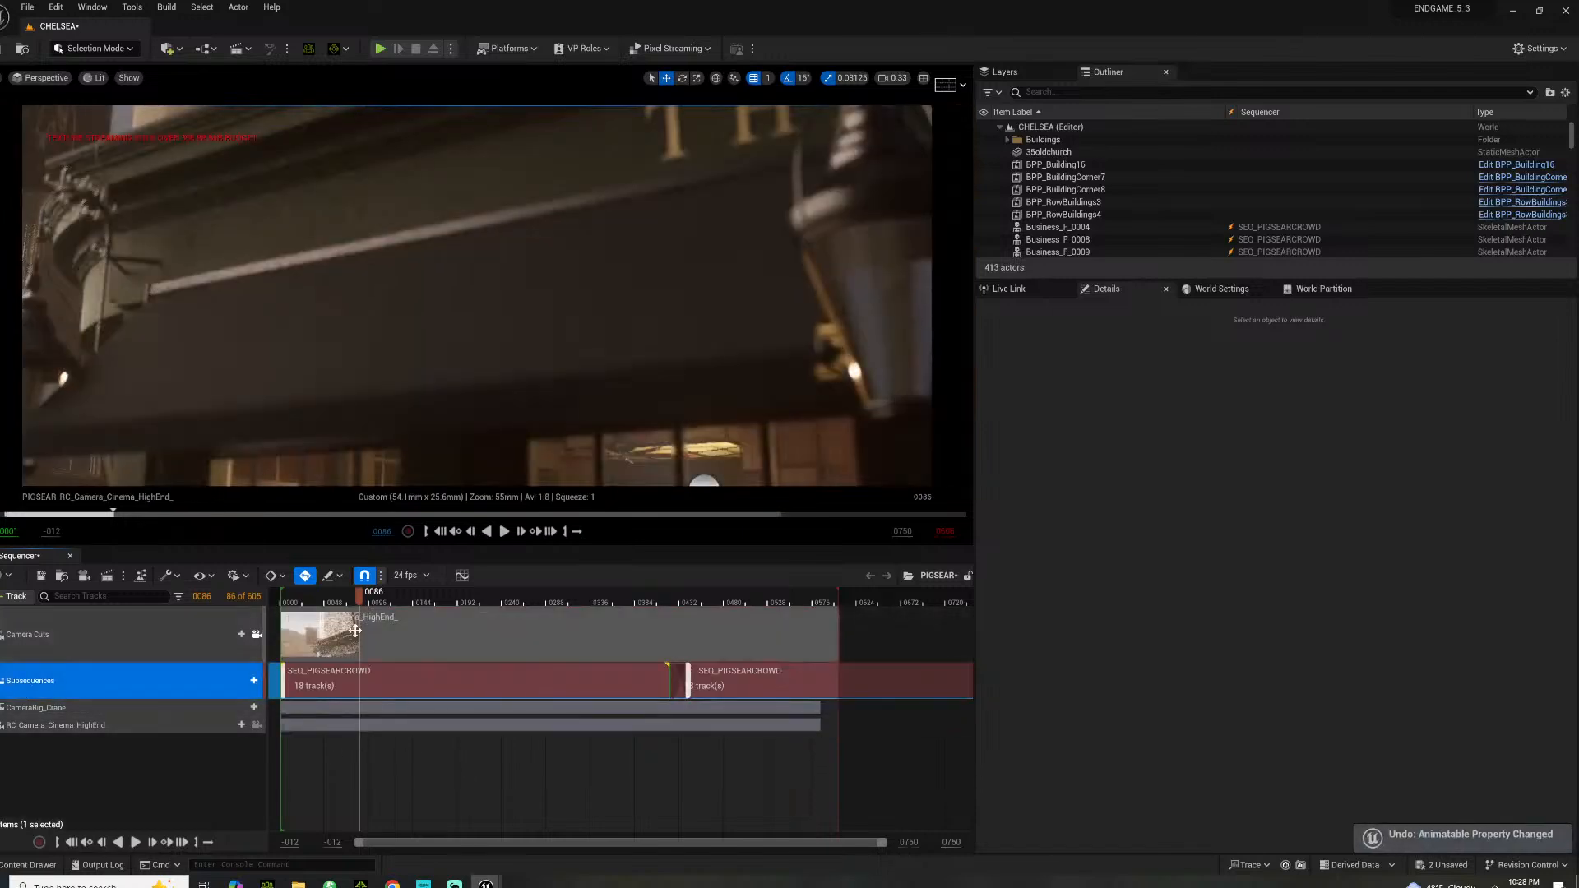
Add another empty Subsequences track to the PIGSEAR sequence
{"action": "left_click", "coordinate": [254, 680]}
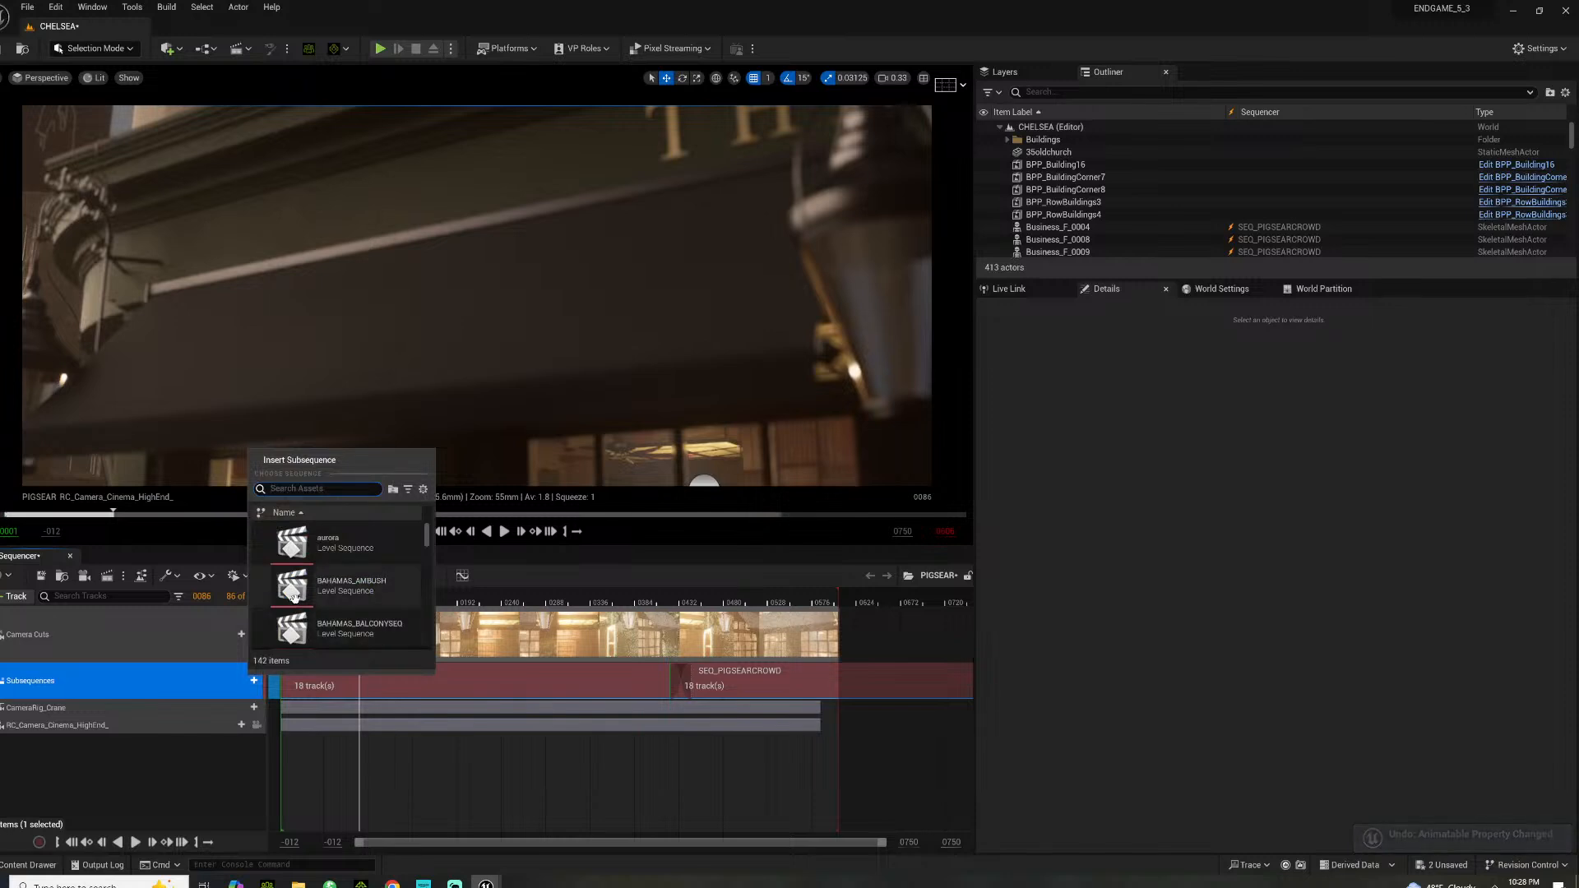
{"action": "left_click", "coordinate": [63, 627]}
{"action": "left_click", "coordinate": [18, 597]}
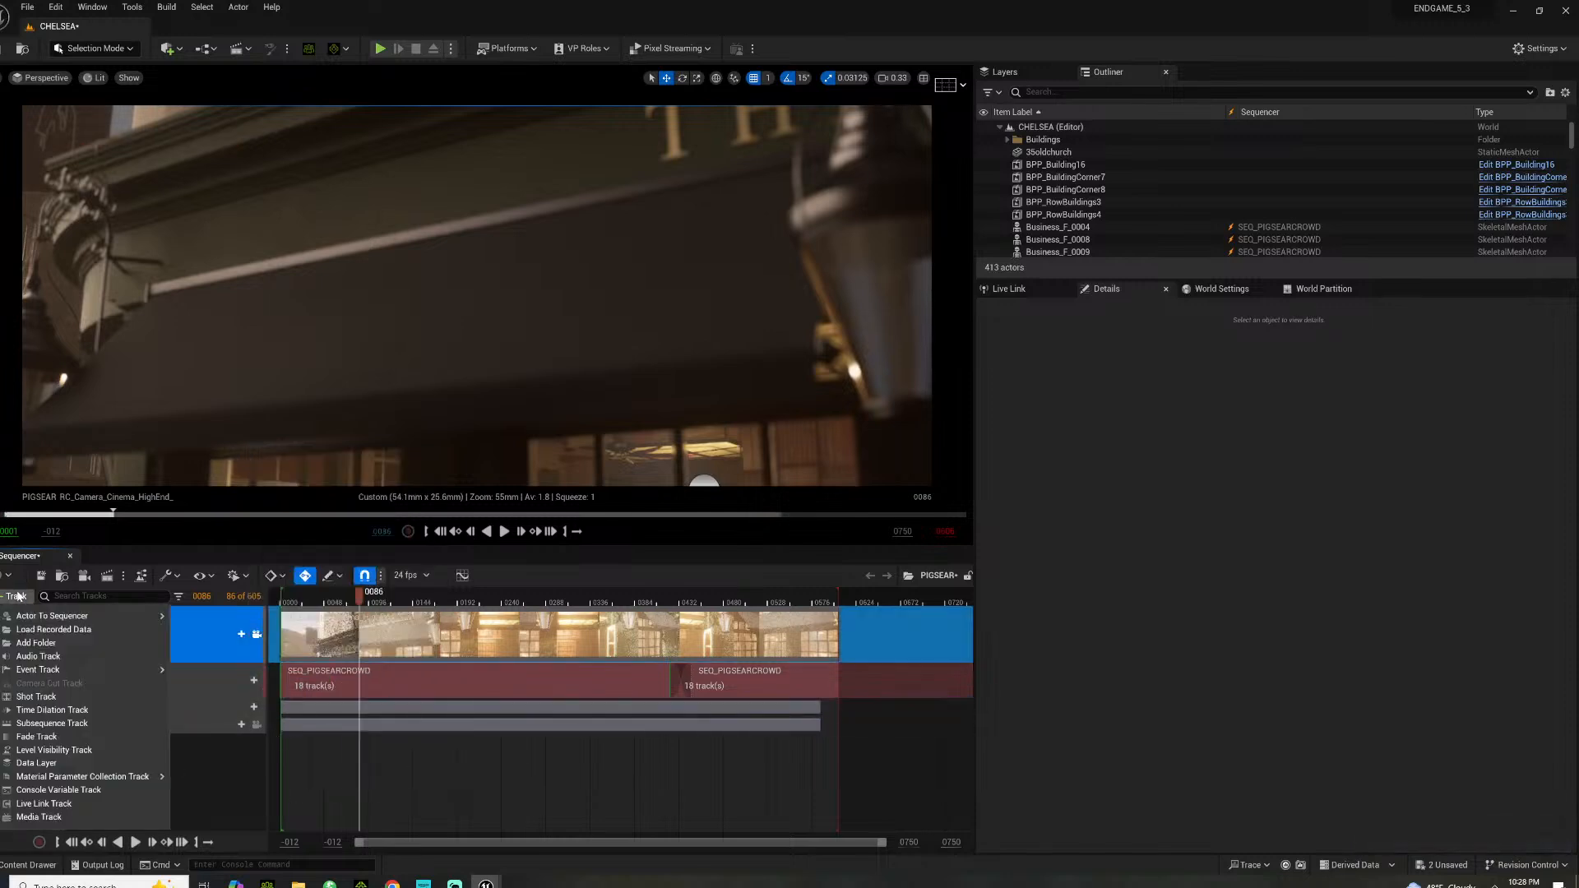
{"action": "left_click", "coordinate": [61, 723]}
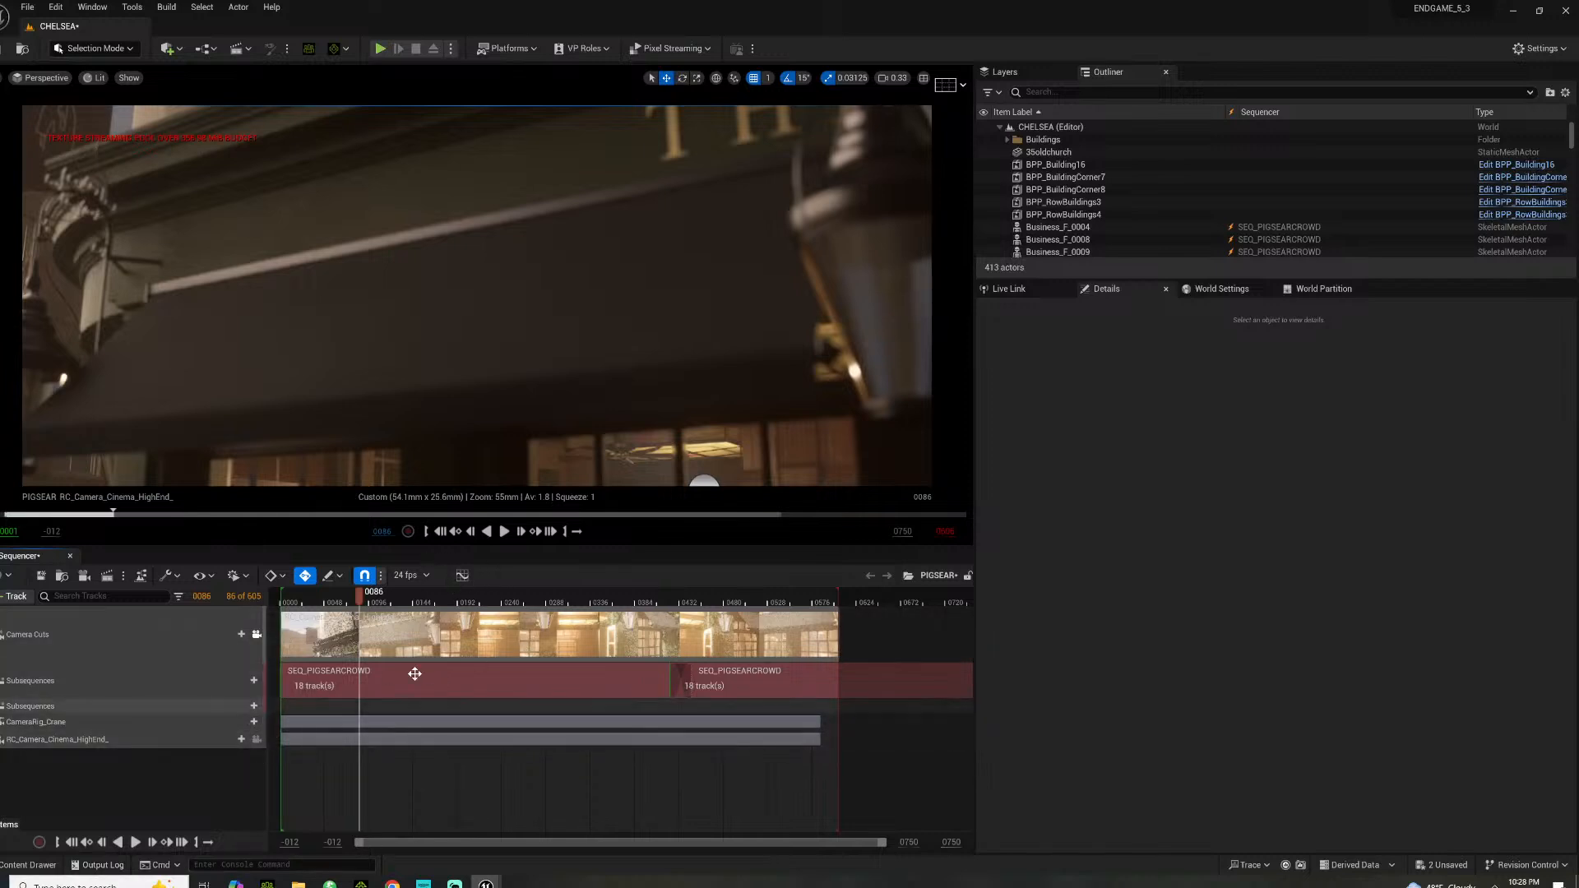
Scrub the shot to frame 285, and play it from near the start to review the crowd through the camera
{"action": "left_click_drag", "start_coordinate": [360, 605], "coordinate": [542, 598]}
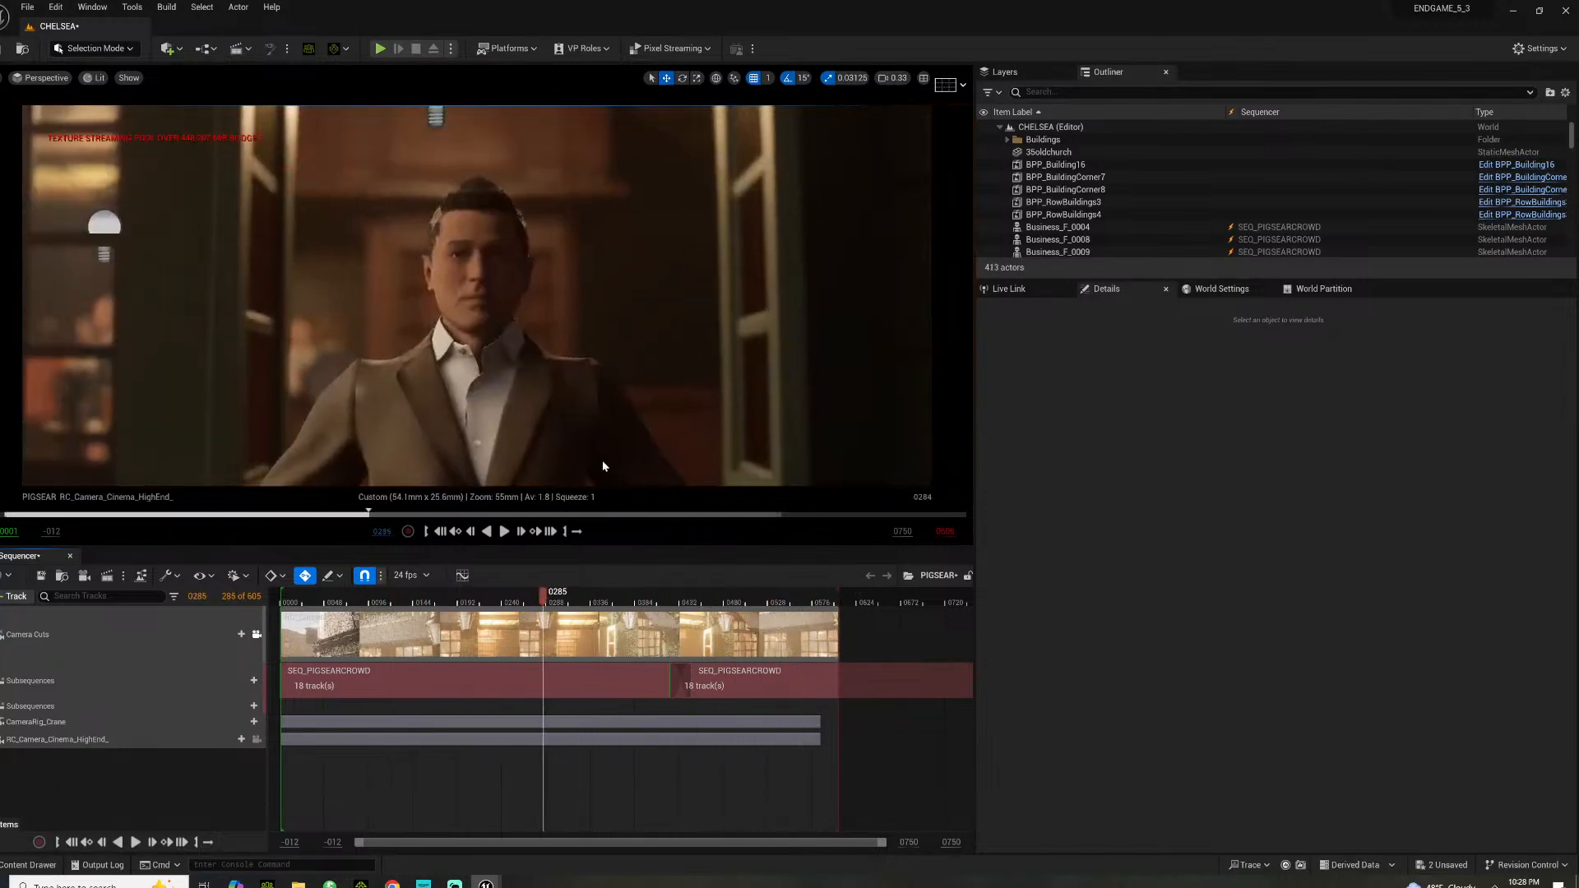
{"action": "left_click", "coordinate": [297, 599]}
{"action": "key", "text": "space"}
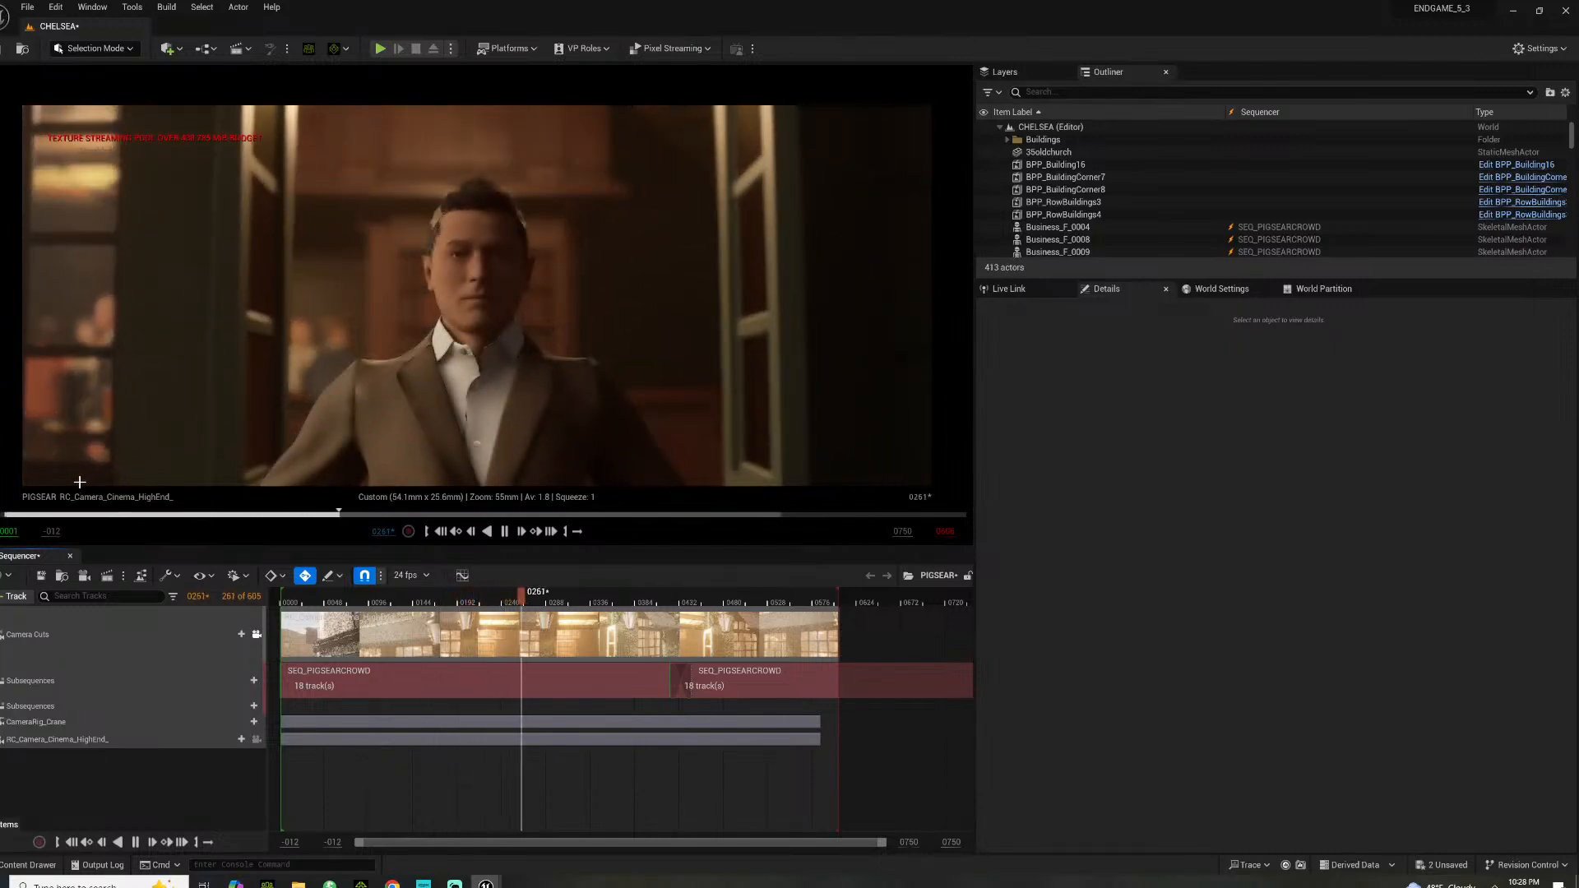
{"action": "key", "text": "space"}
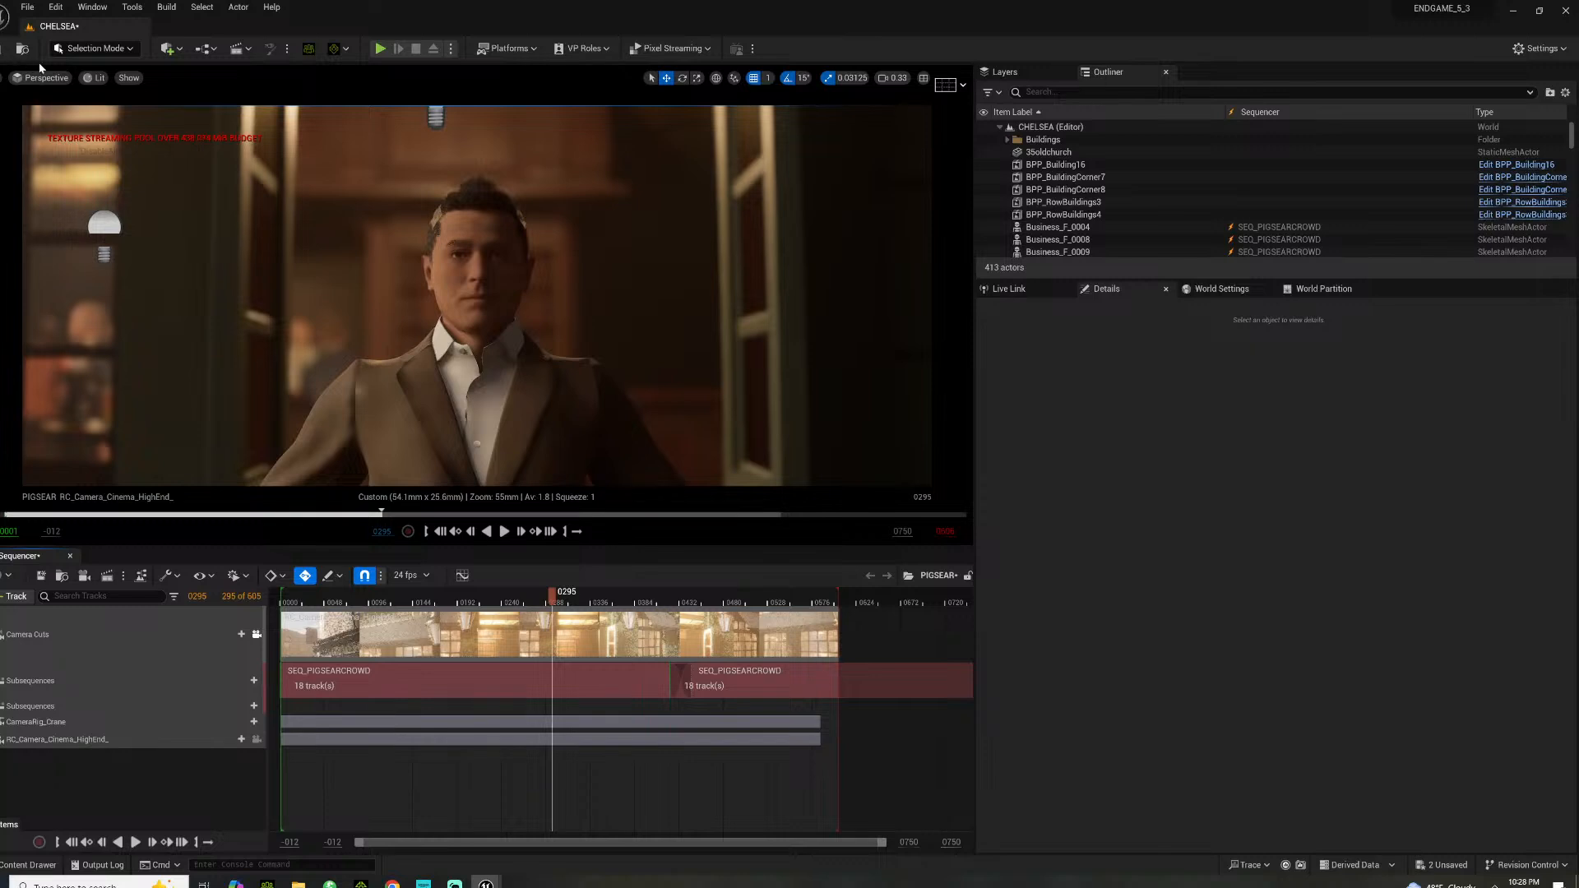
Turn on the viewport's FPS display and play the shot from frame 40 to check the playback rate
{"action": "left_click", "coordinate": [129, 77]}
{"action": "left_click", "coordinate": [9, 78]}
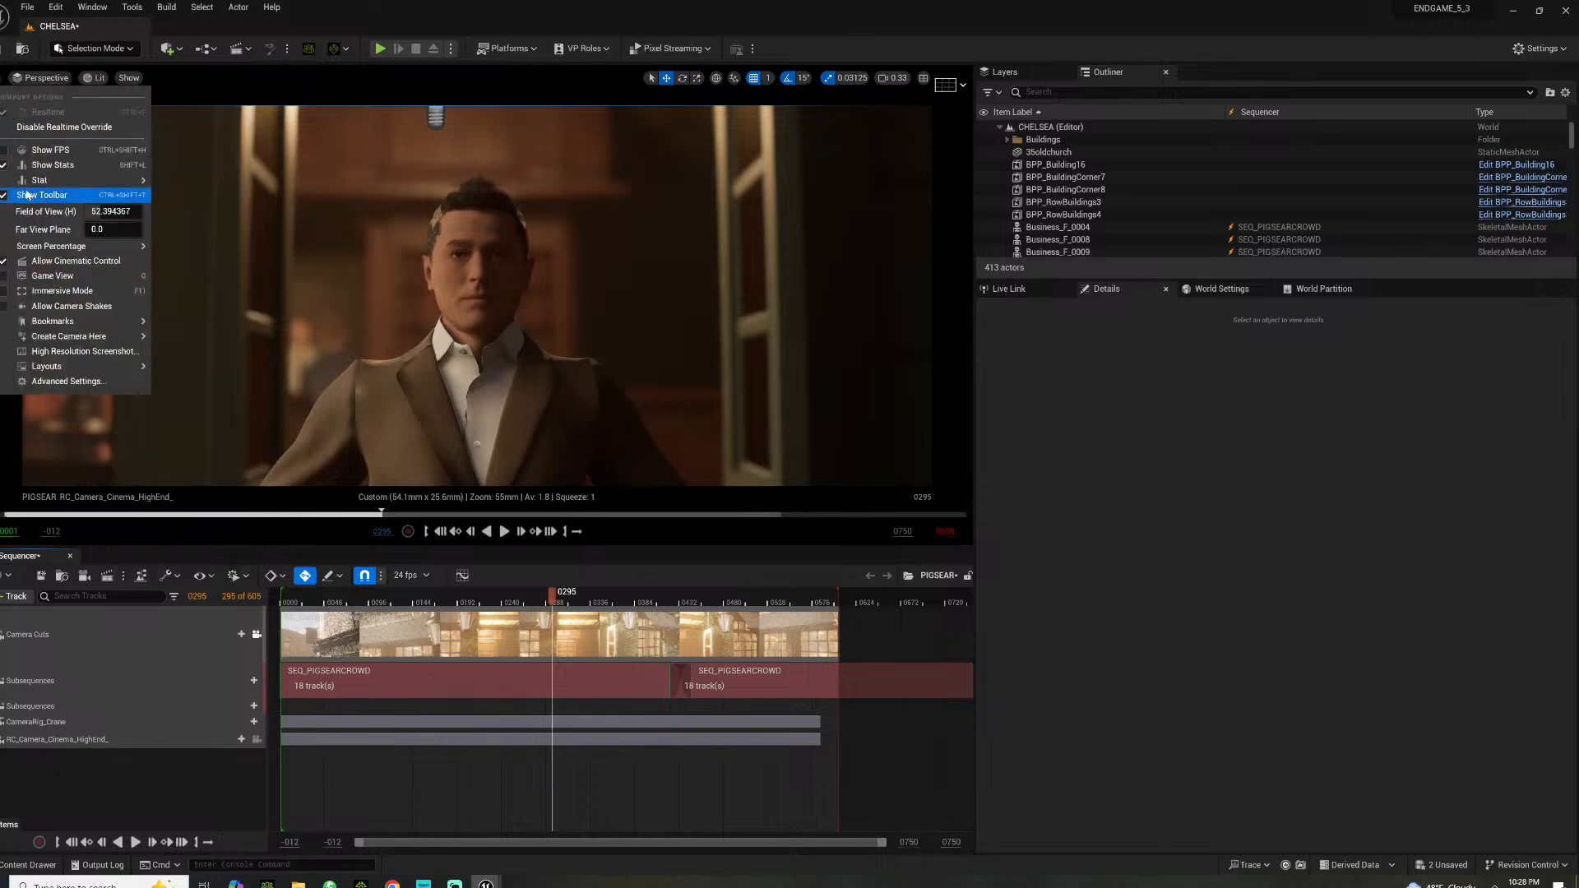
{"action": "left_click", "coordinate": [37, 150]}
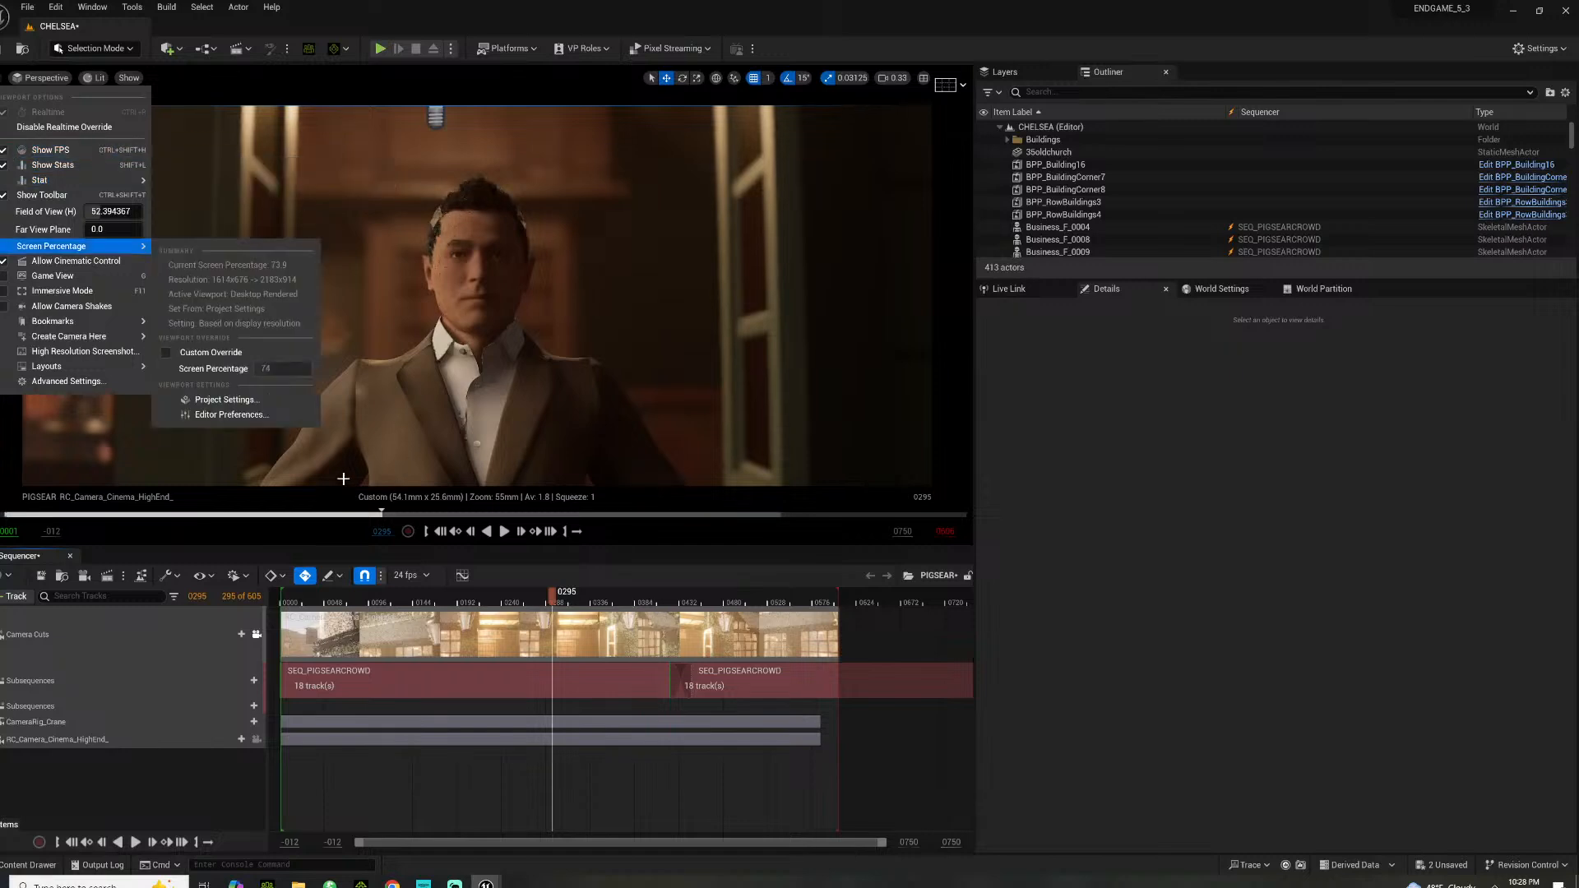
{"action": "left_click", "coordinate": [319, 601]}
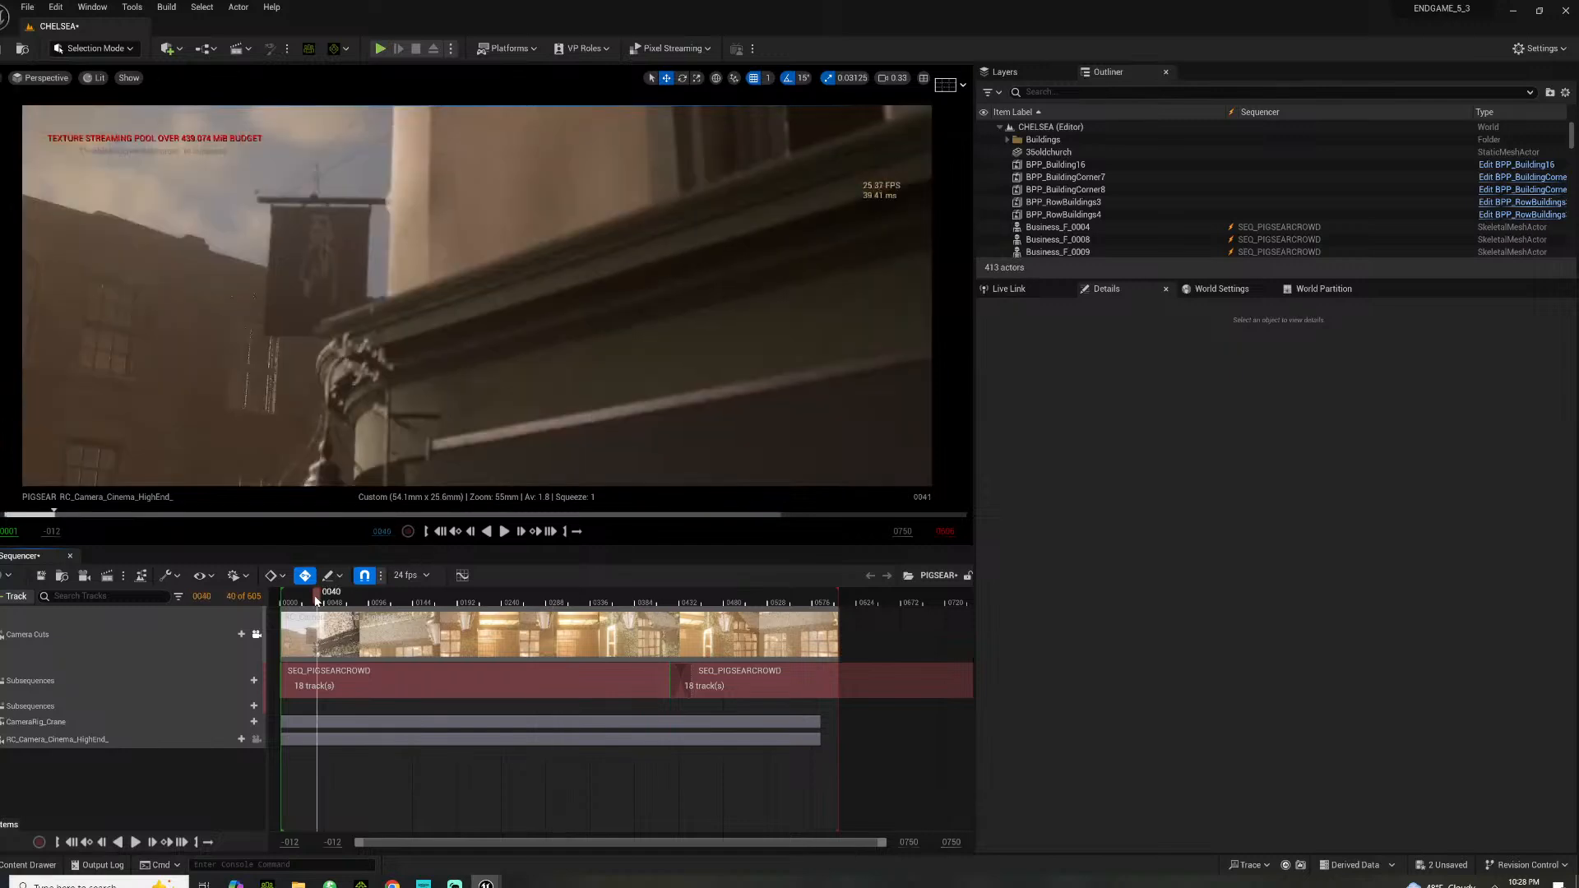
{"action": "key", "text": "space"}
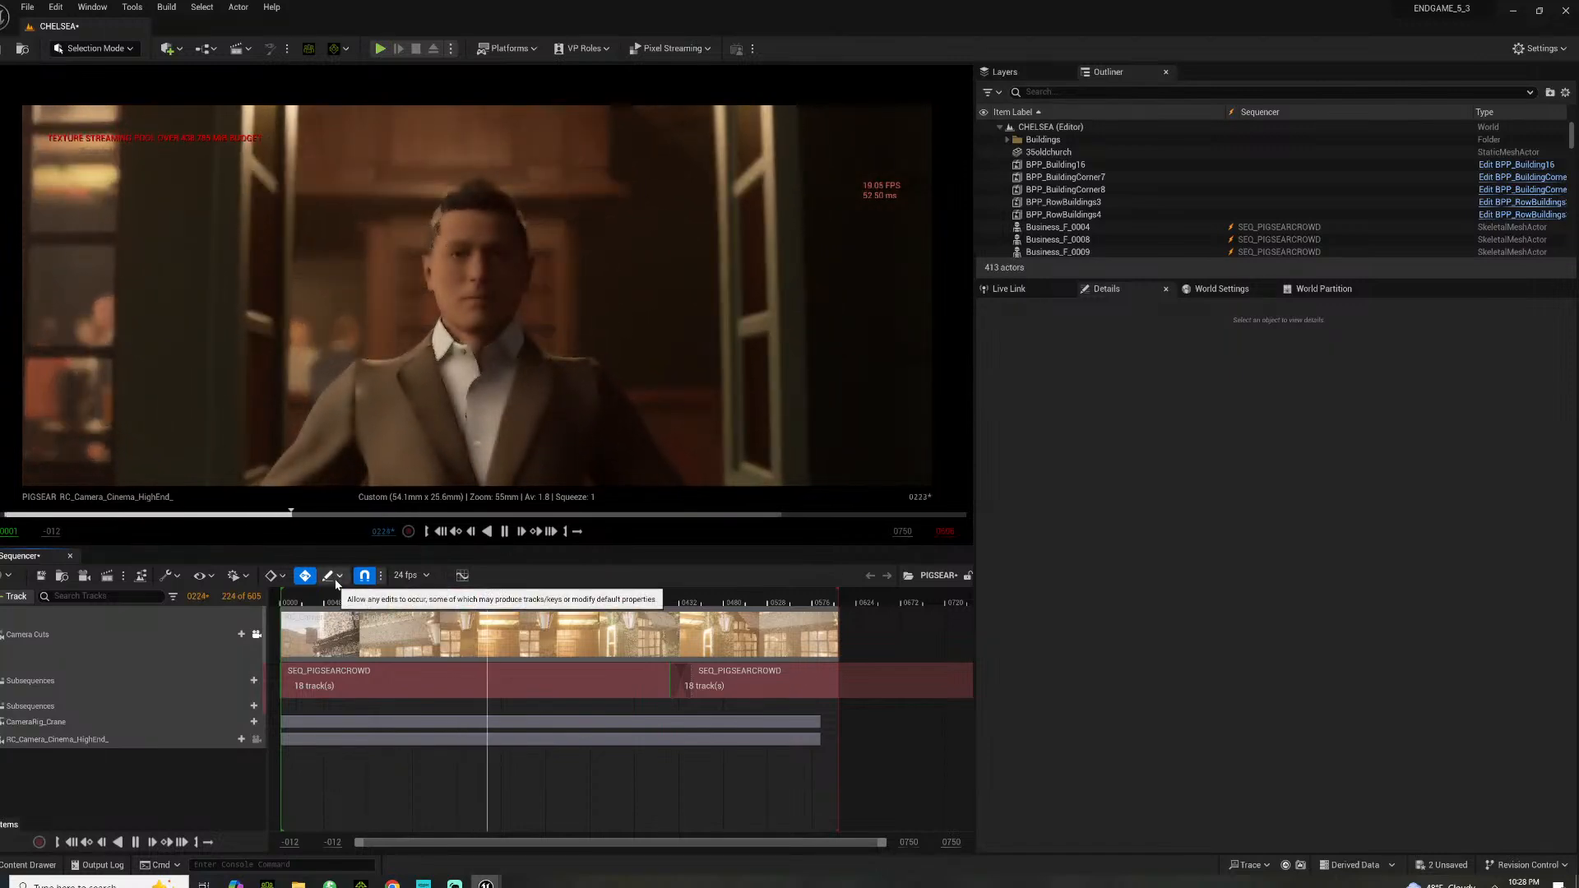
{"action": "key", "text": "space"}
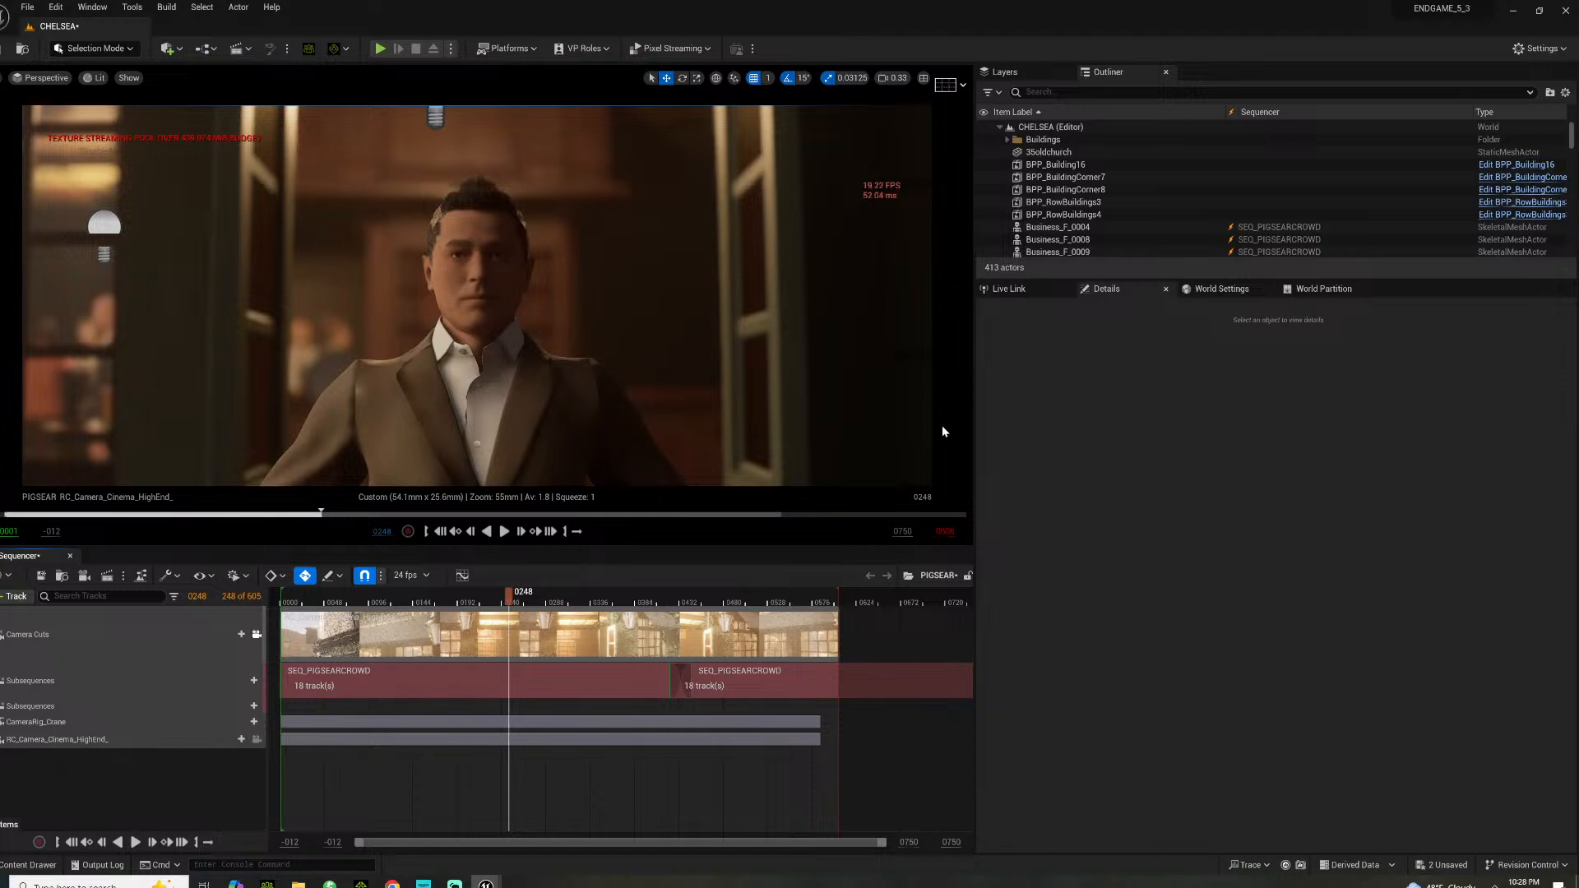
Scrub back to frame 140, release the viewport from the camera cuts, and pull out to the street in front of the pub
{"action": "left_click_drag", "start_coordinate": [531, 593], "coordinate": [488, 570]}
{"action": "left_click_drag", "start_coordinate": [375, 560], "coordinate": [408, 579]}
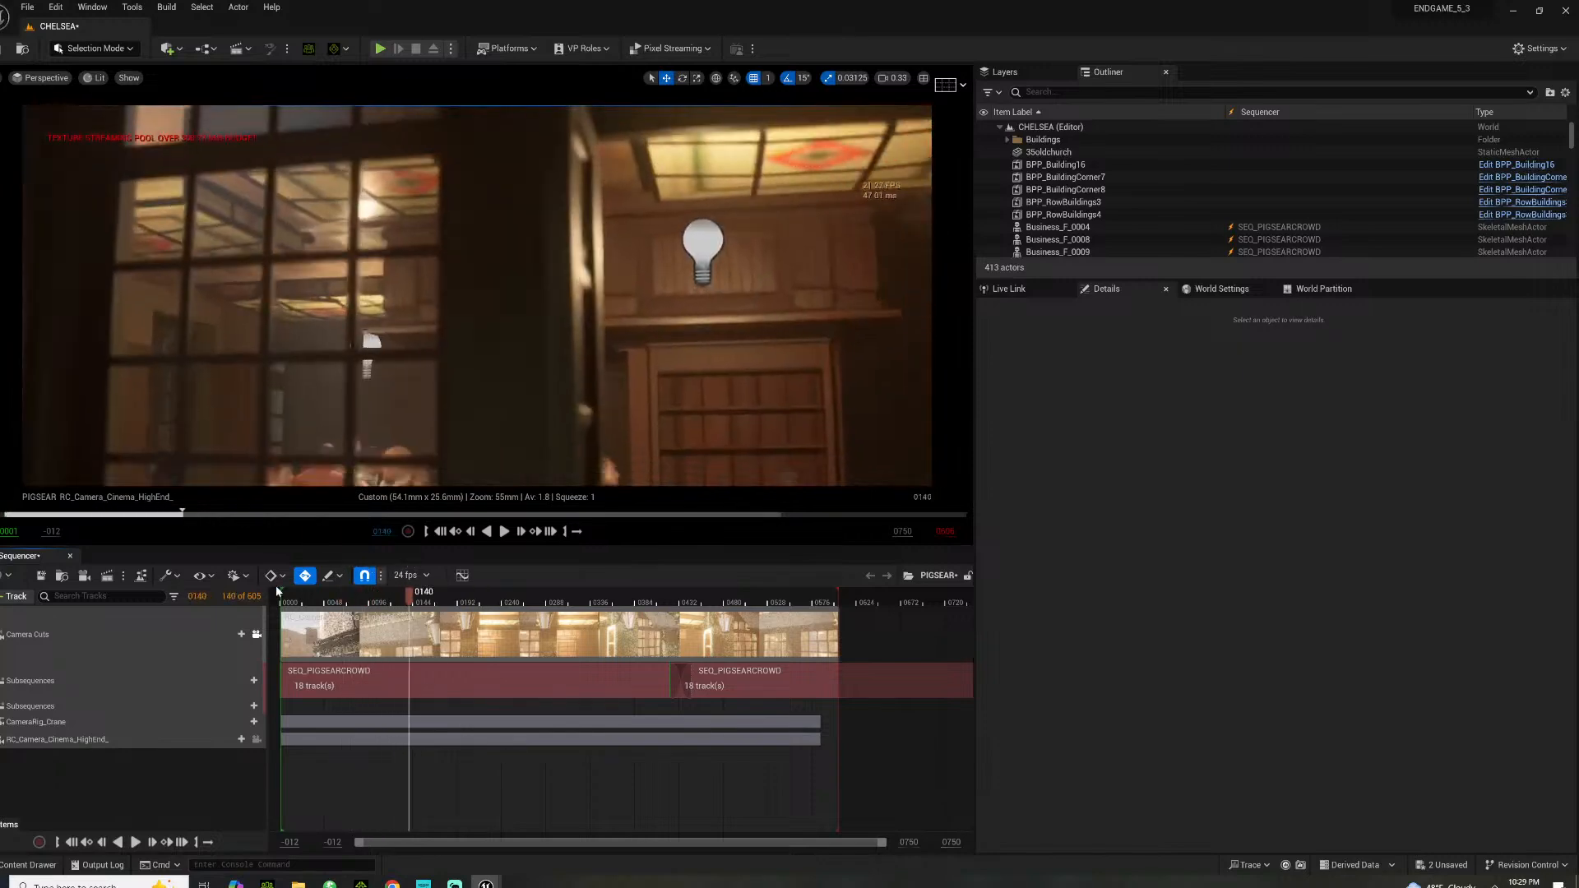
{"action": "left_click", "coordinate": [257, 634]}
{"action": "key", "text": "s"}
{"action": "right_click_drag", "start_coordinate": [329, 370], "coordinate": [309, 370]}
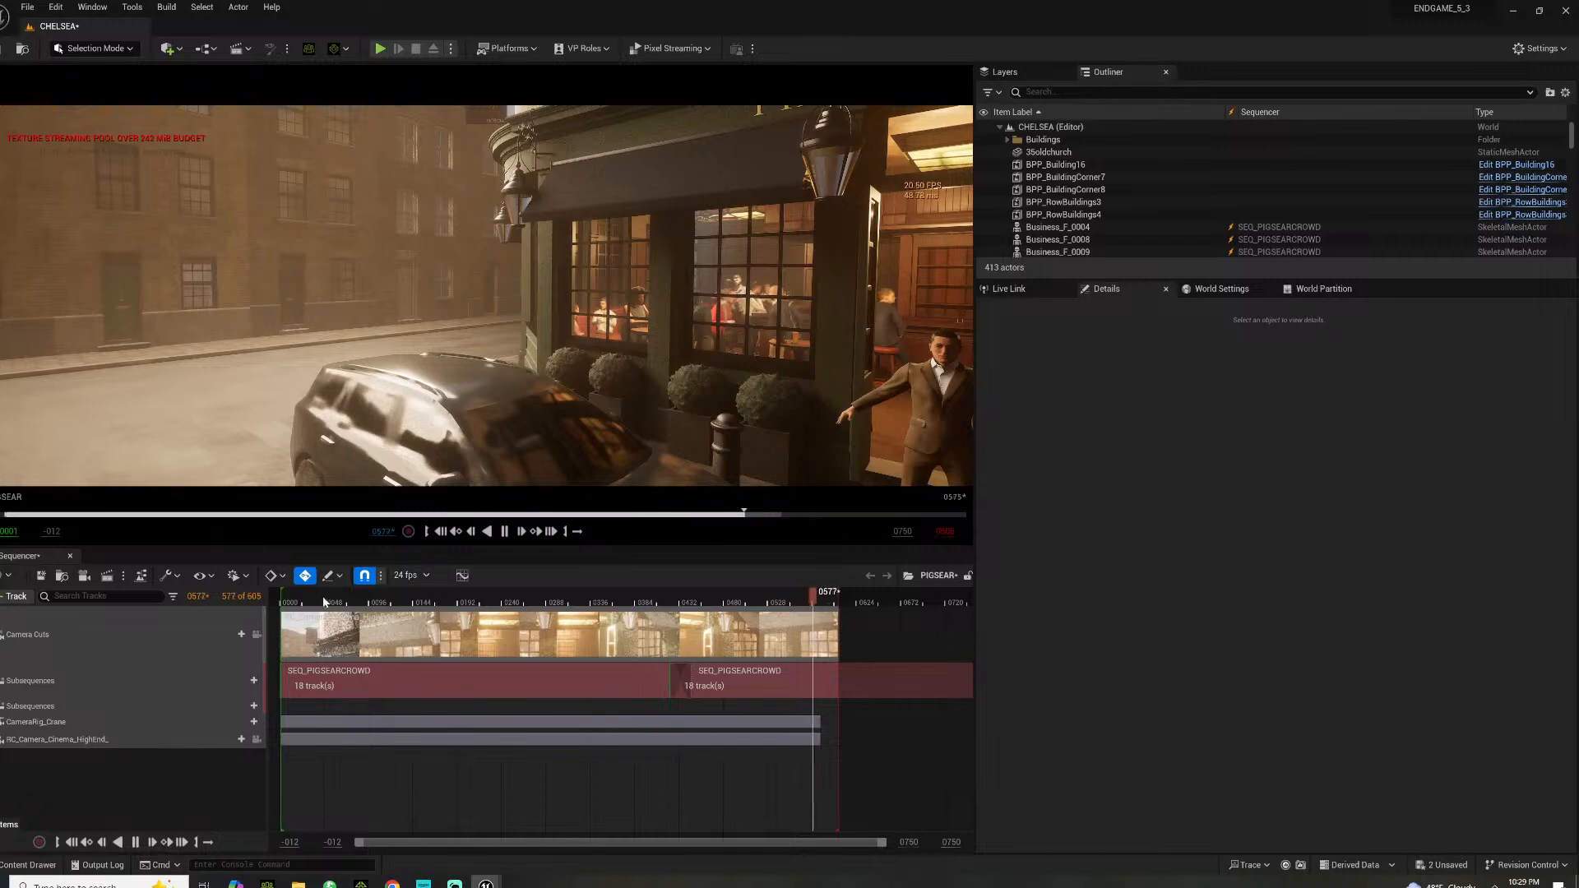
Play and scrub the shot from the street view to examine the crane's movement and the crowd inside the pub
{"action": "left_click", "coordinate": [291, 602]}
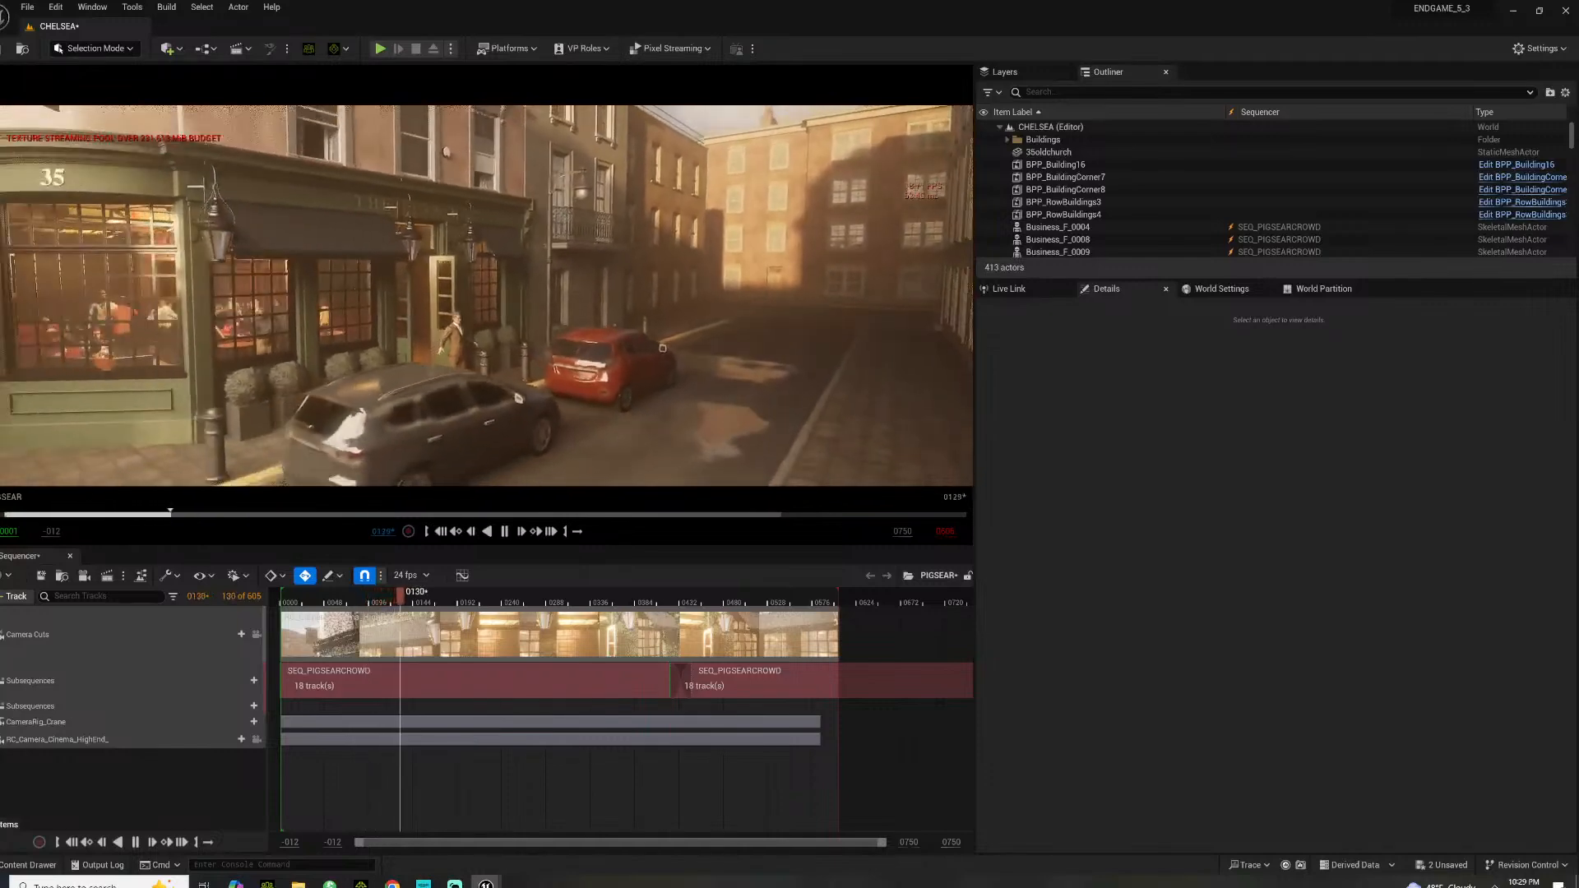
{"action": "key", "text": "space"}
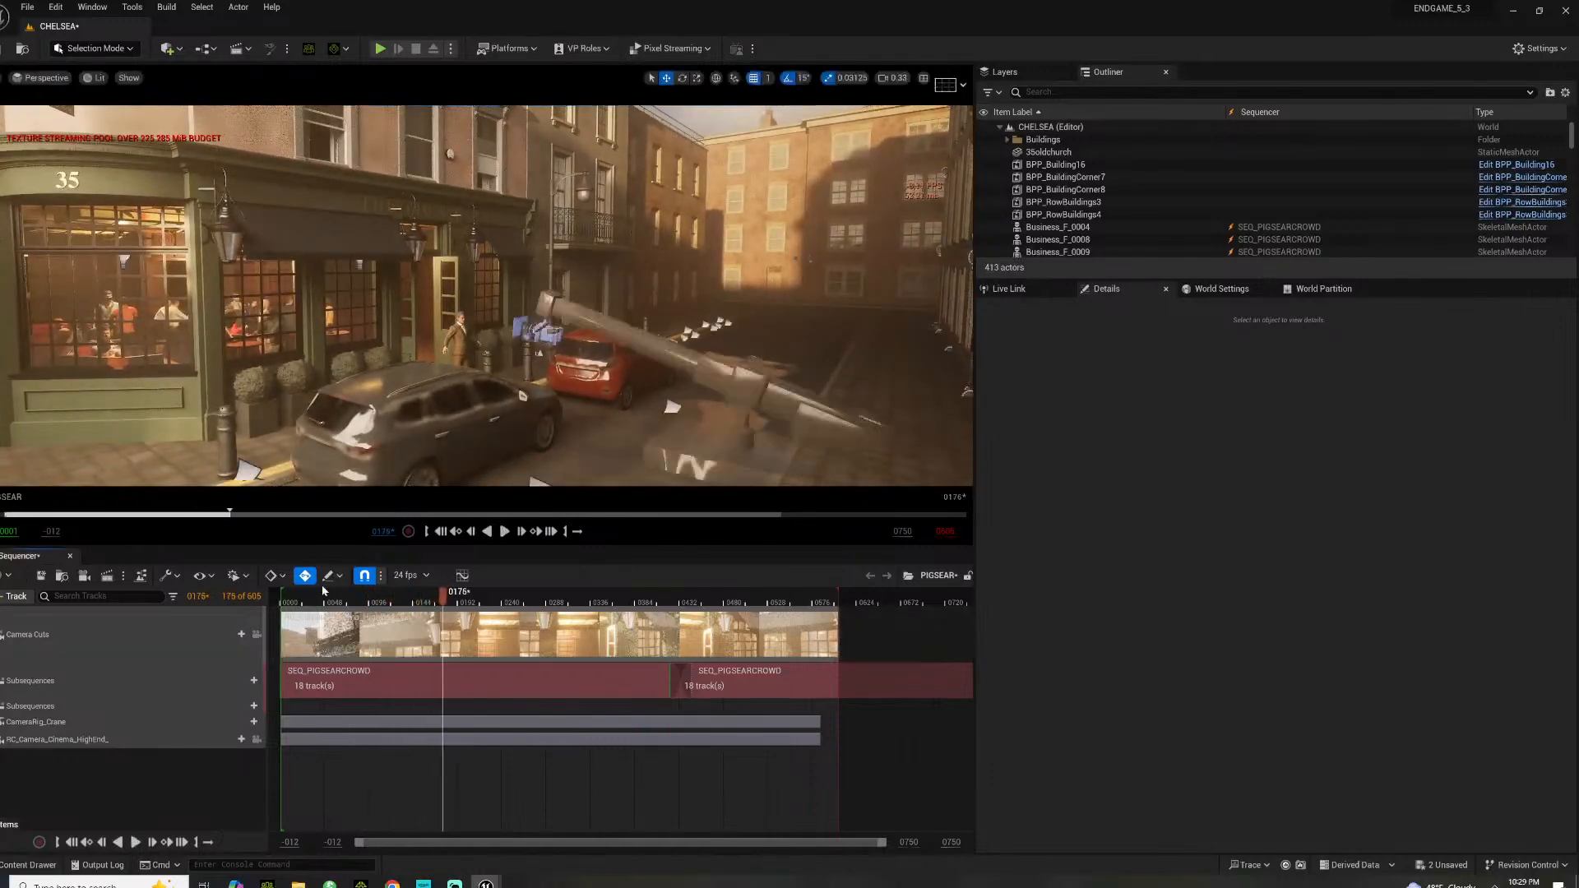
{"action": "left_click_drag", "start_coordinate": [325, 591], "coordinate": [584, 574]}
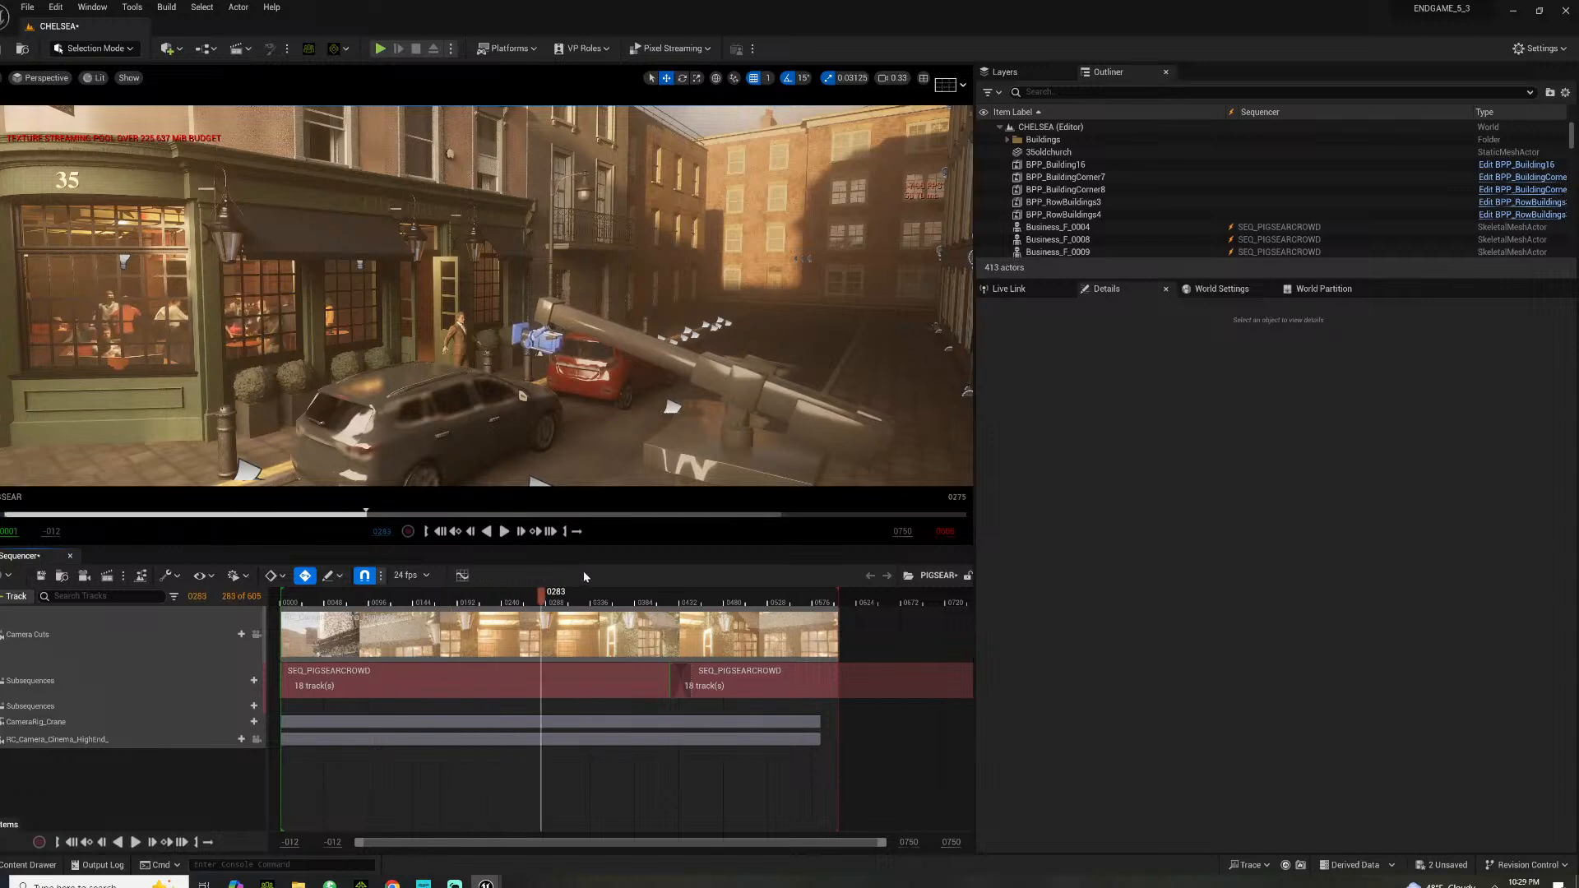
{"action": "left_click_drag", "start_coordinate": [730, 562], "coordinate": [218, 568]}
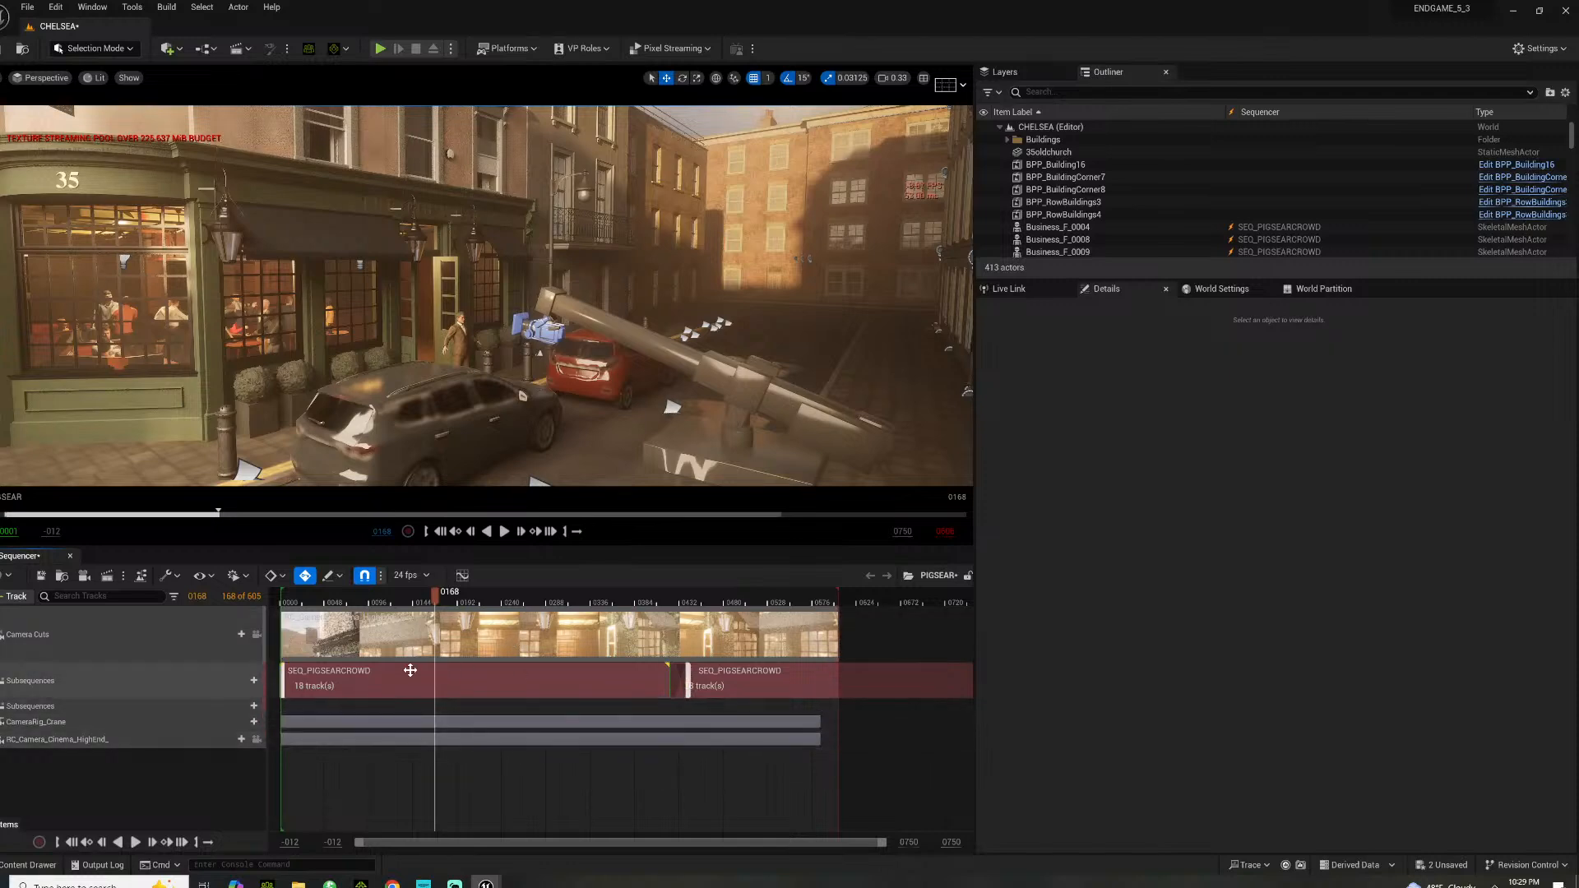
{"action": "left_click_drag", "start_coordinate": [327, 606], "coordinate": [496, 606]}
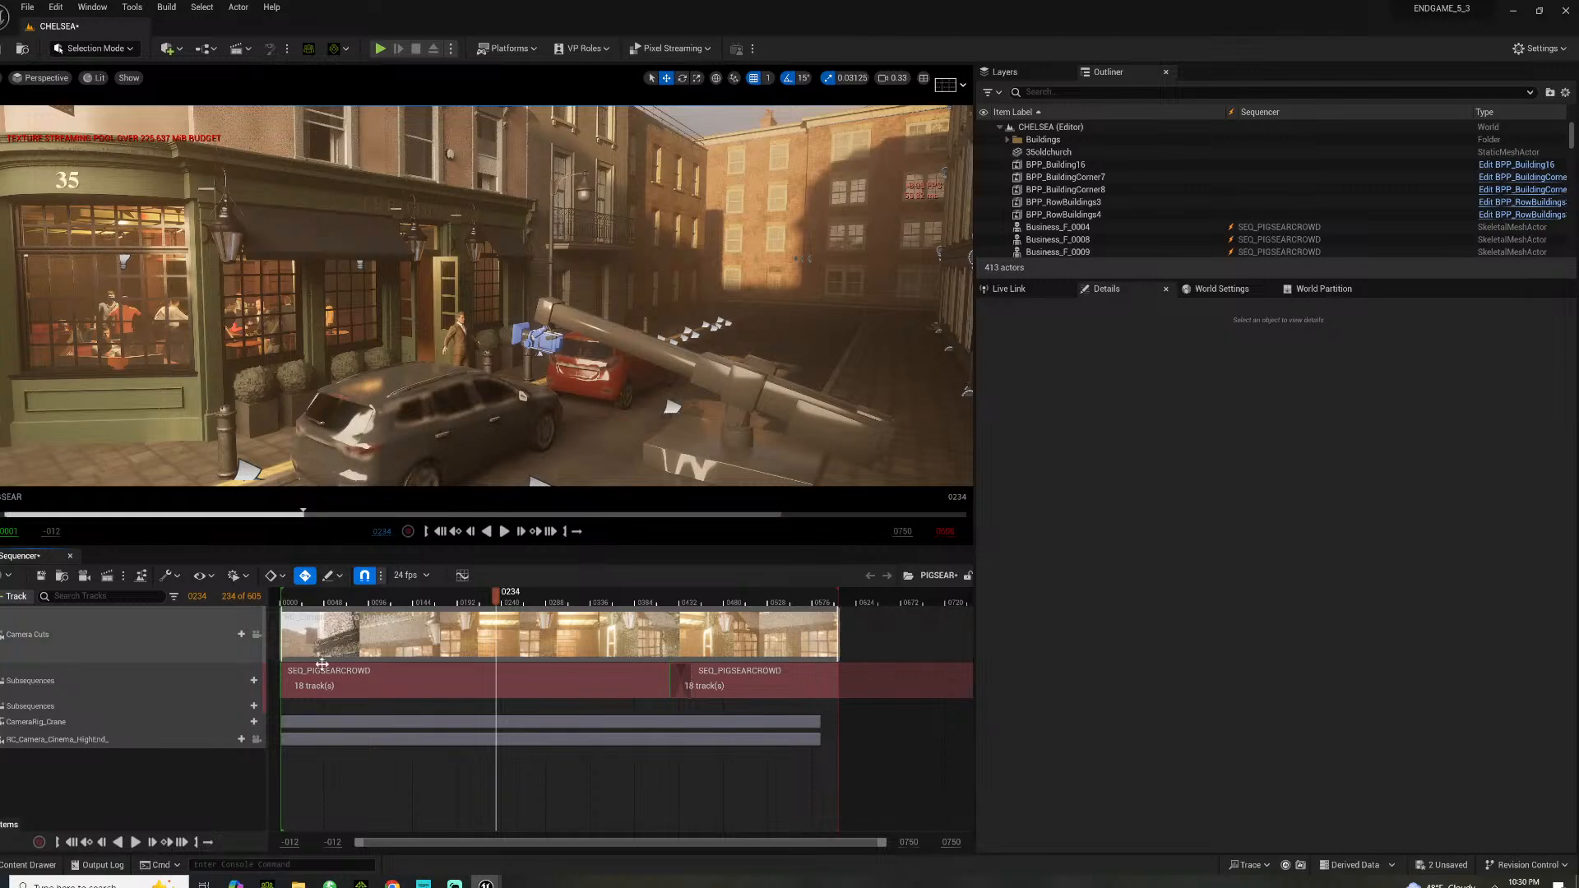
Look over SEQ_PIGSEARCROWD in the RLLevelSequences folder, and play the shot from frame 15 with the pub frontage reframed
{"action": "left_click", "coordinate": [28, 865]}
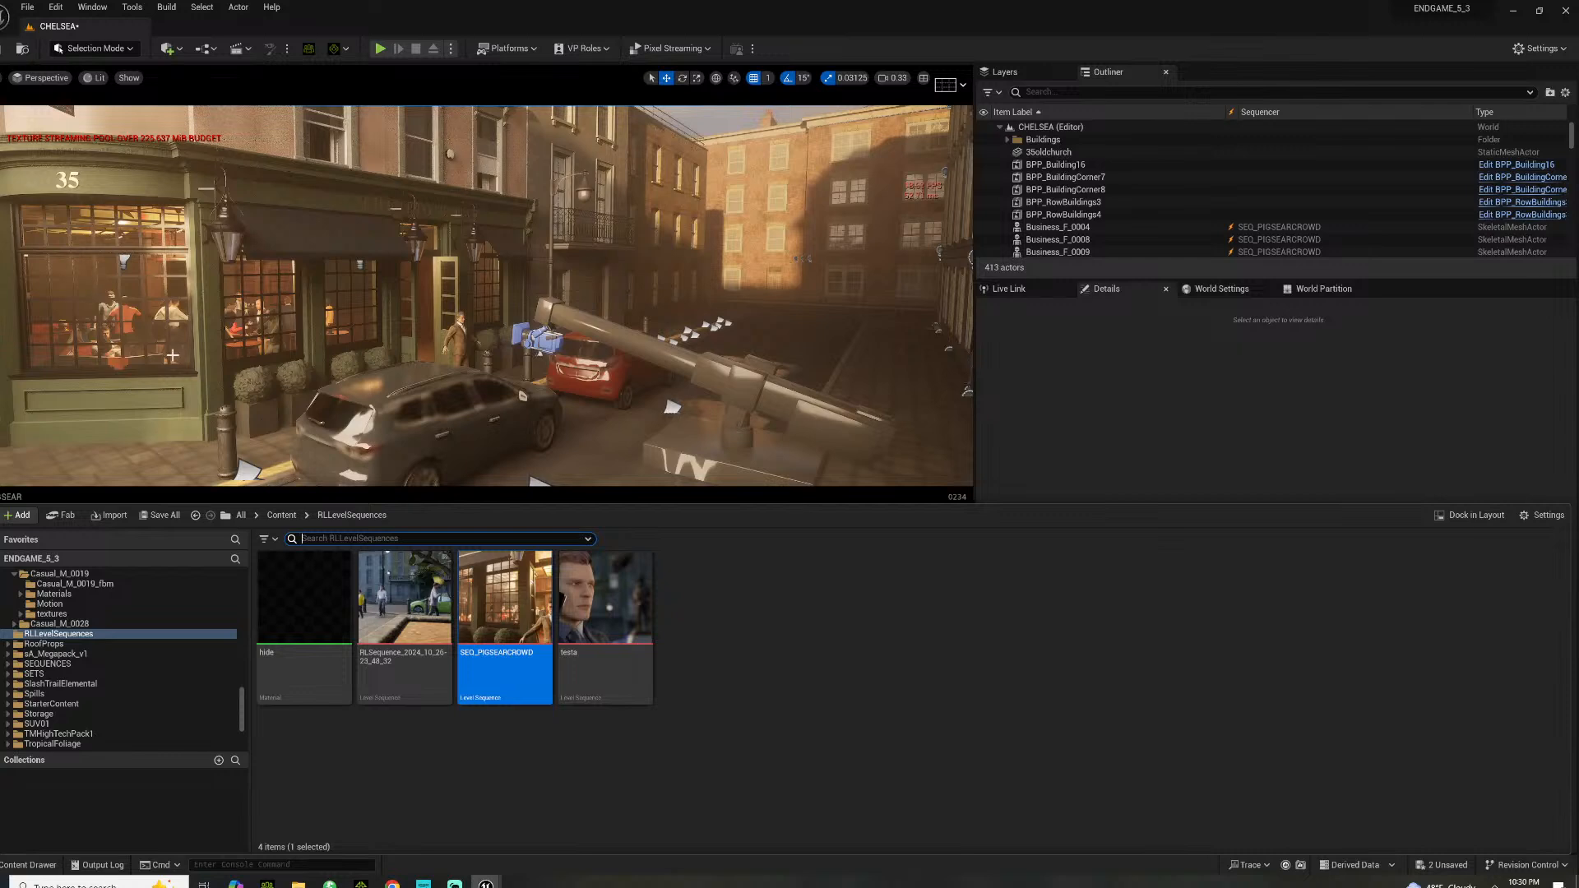
{"action": "mouse_move", "coordinate": [493, 581]}
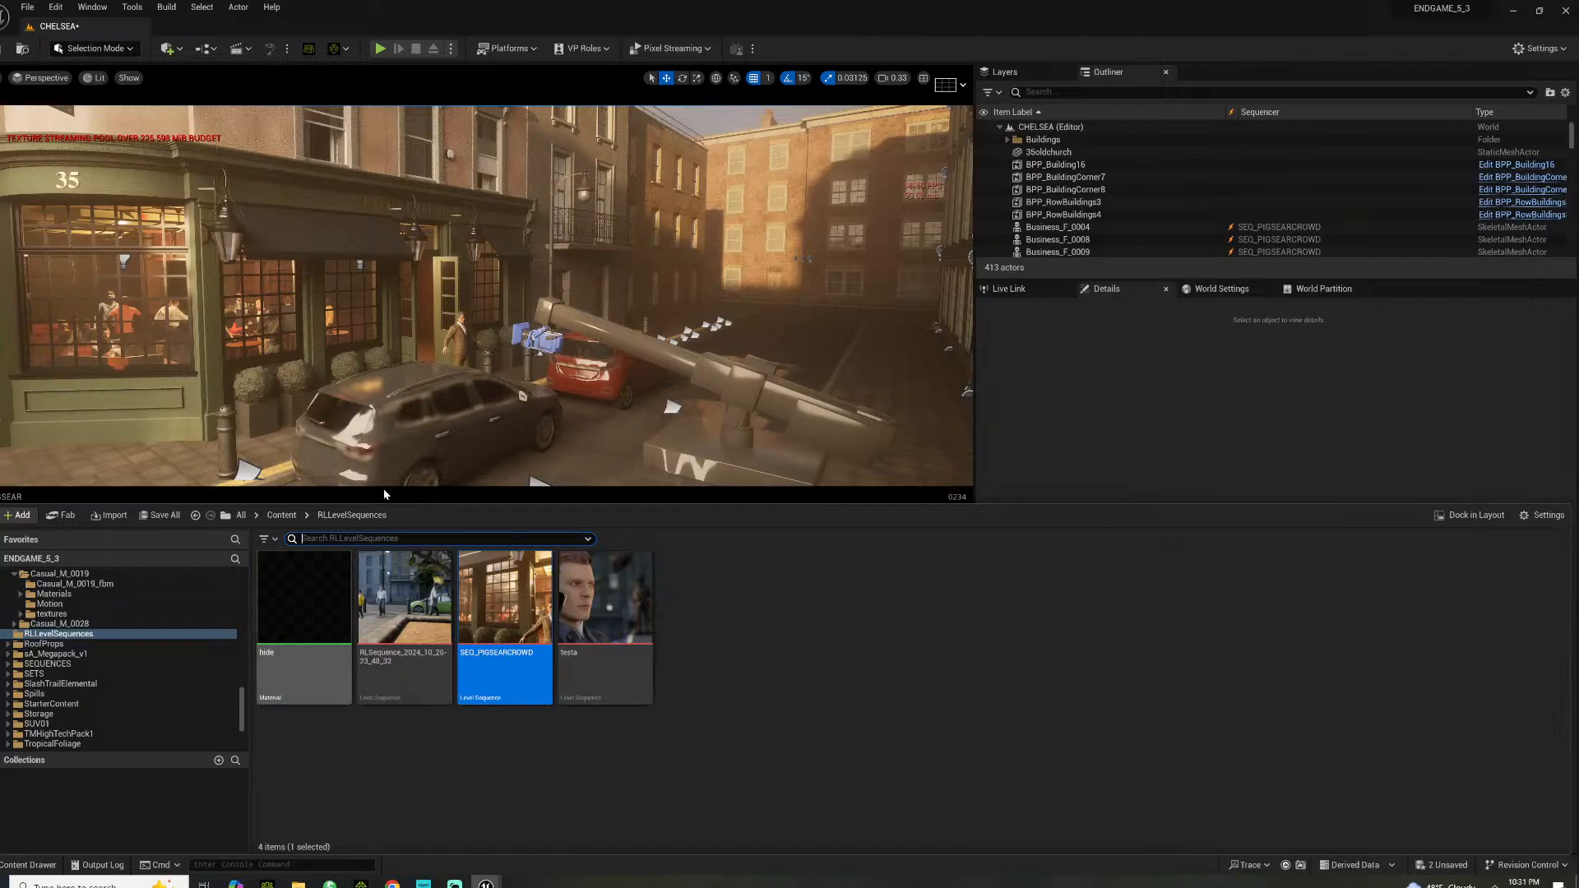
{"action": "right_click_drag", "start_coordinate": [341, 274], "coordinate": [266, 252]}
{"action": "key", "text": "w"}
{"action": "left_click", "coordinate": [294, 601]}
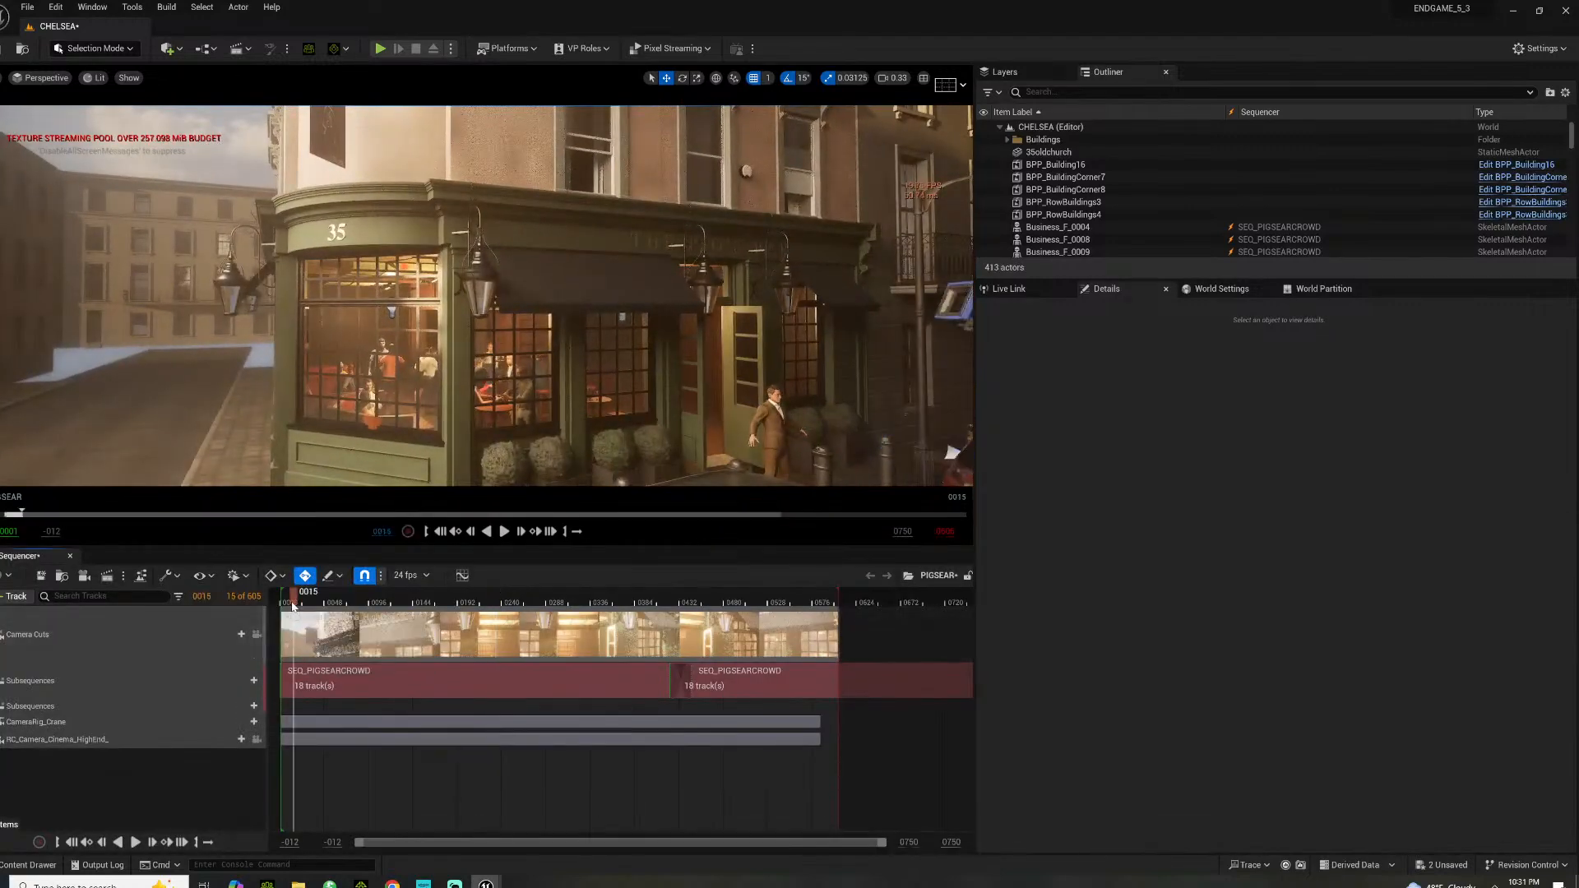
{"action": "key", "text": "space"}
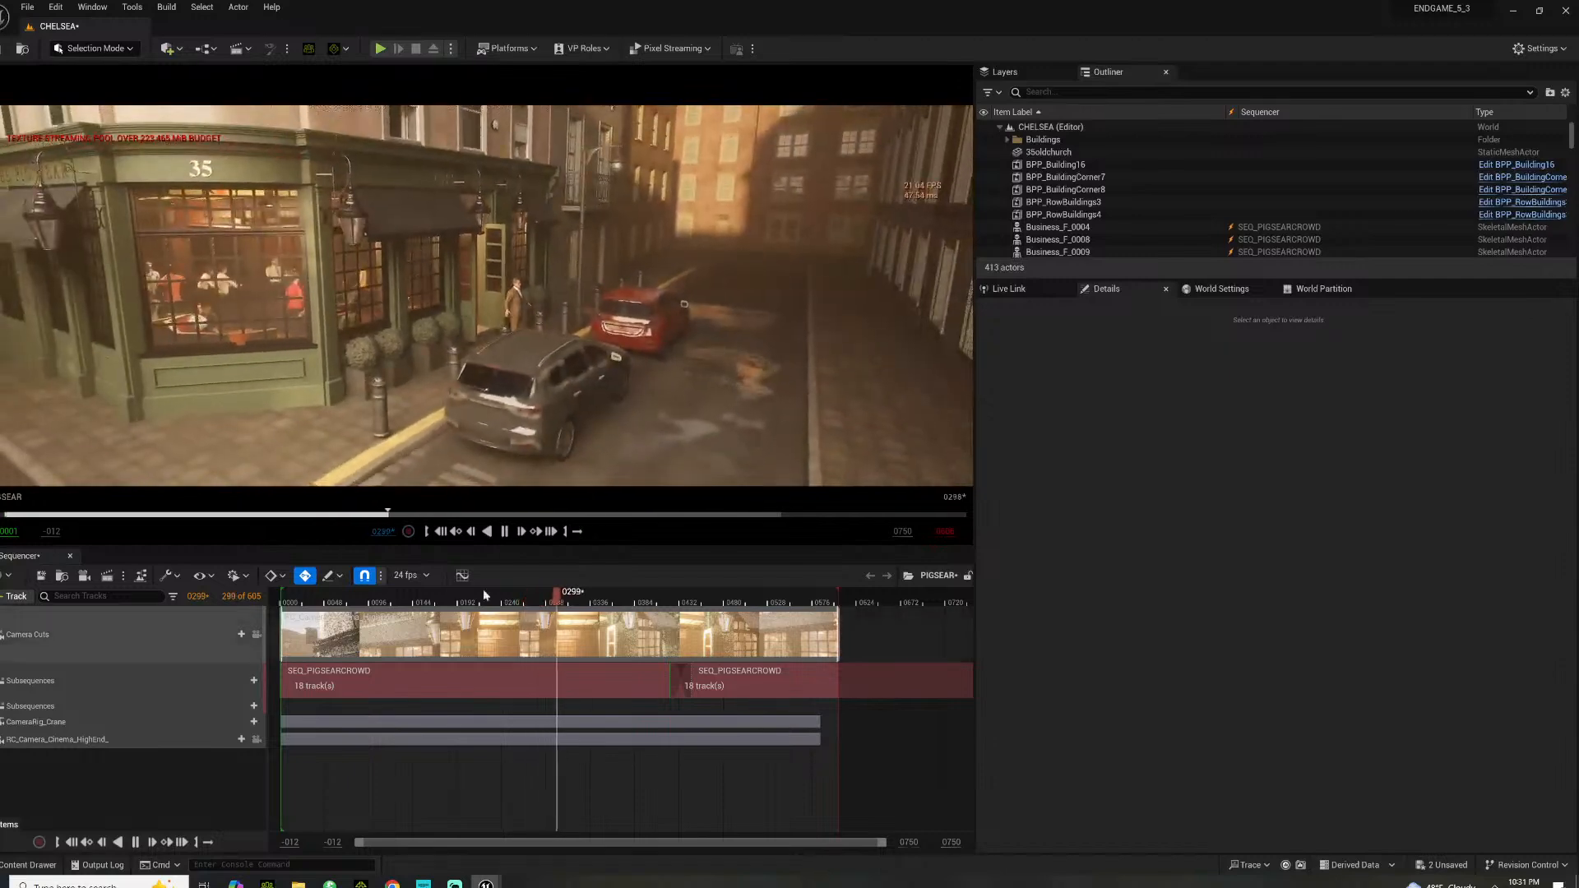
Scrub back and forth through the shot, ending at frame 348, to examine the crane and crowd from the street
{"action": "left_click_drag", "start_coordinate": [300, 606], "coordinate": [490, 592]}
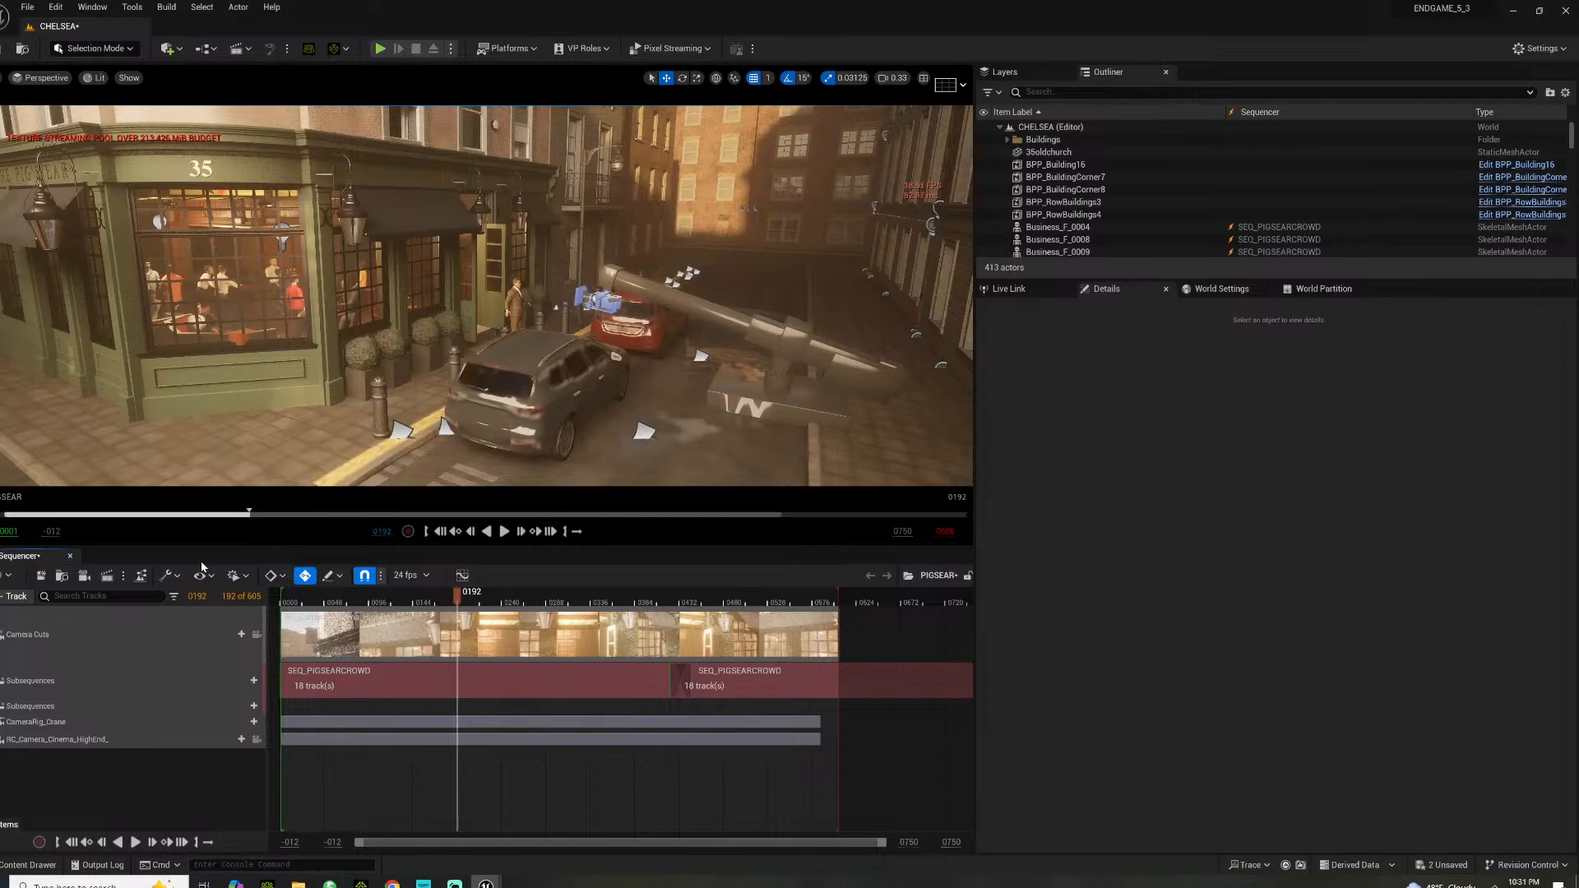
{"action": "left_click", "coordinate": [306, 601]}
{"action": "left_click_drag", "start_coordinate": [330, 607], "coordinate": [400, 602]}
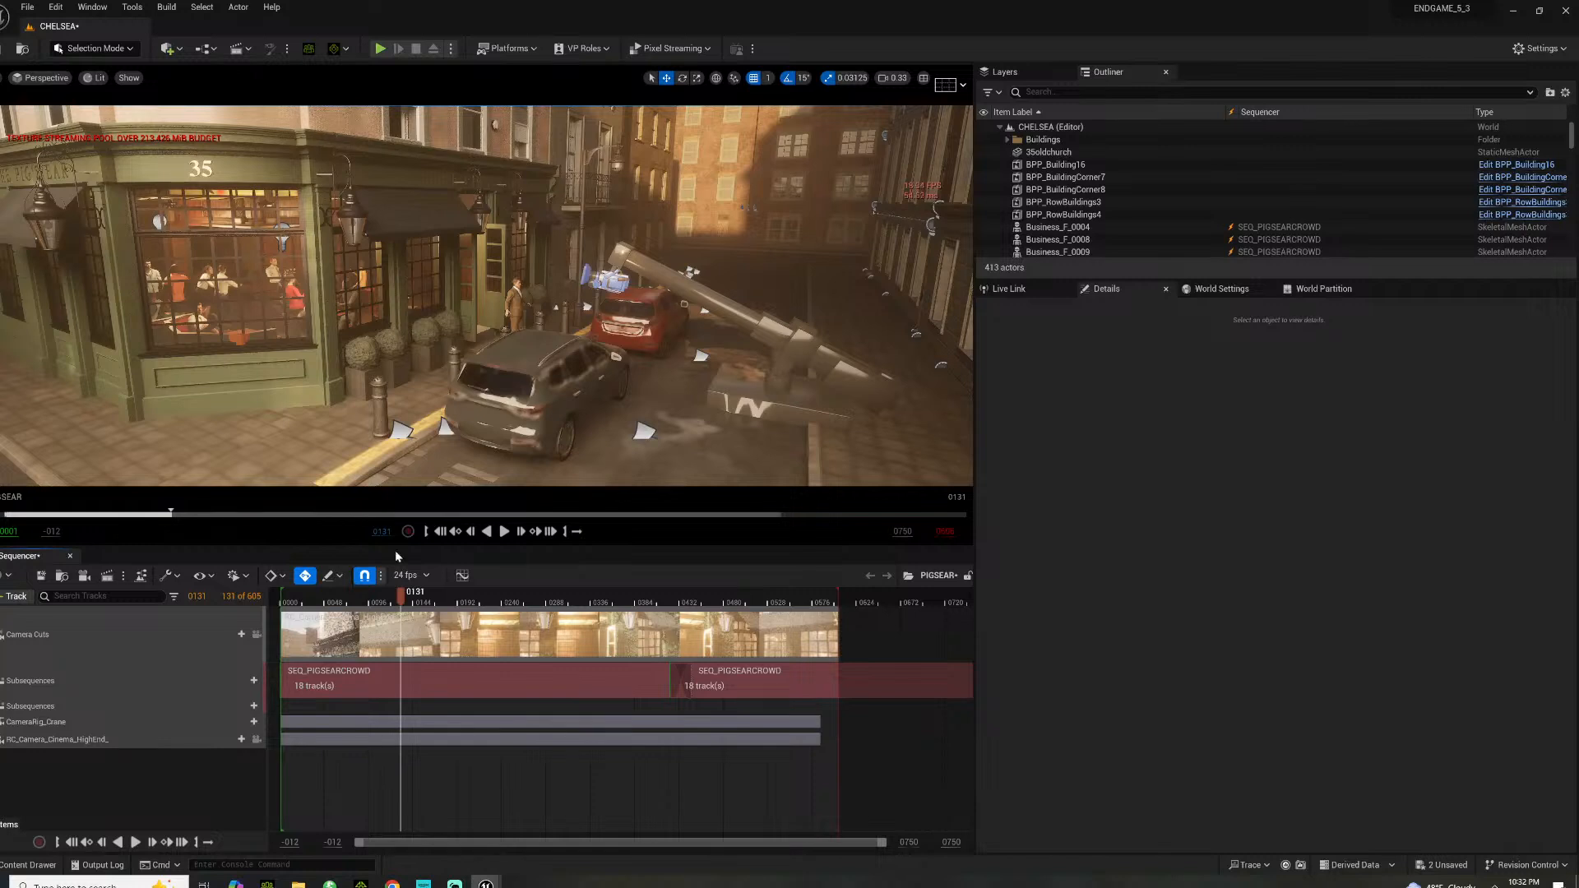
{"action": "left_click_drag", "start_coordinate": [324, 603], "coordinate": [601, 592]}
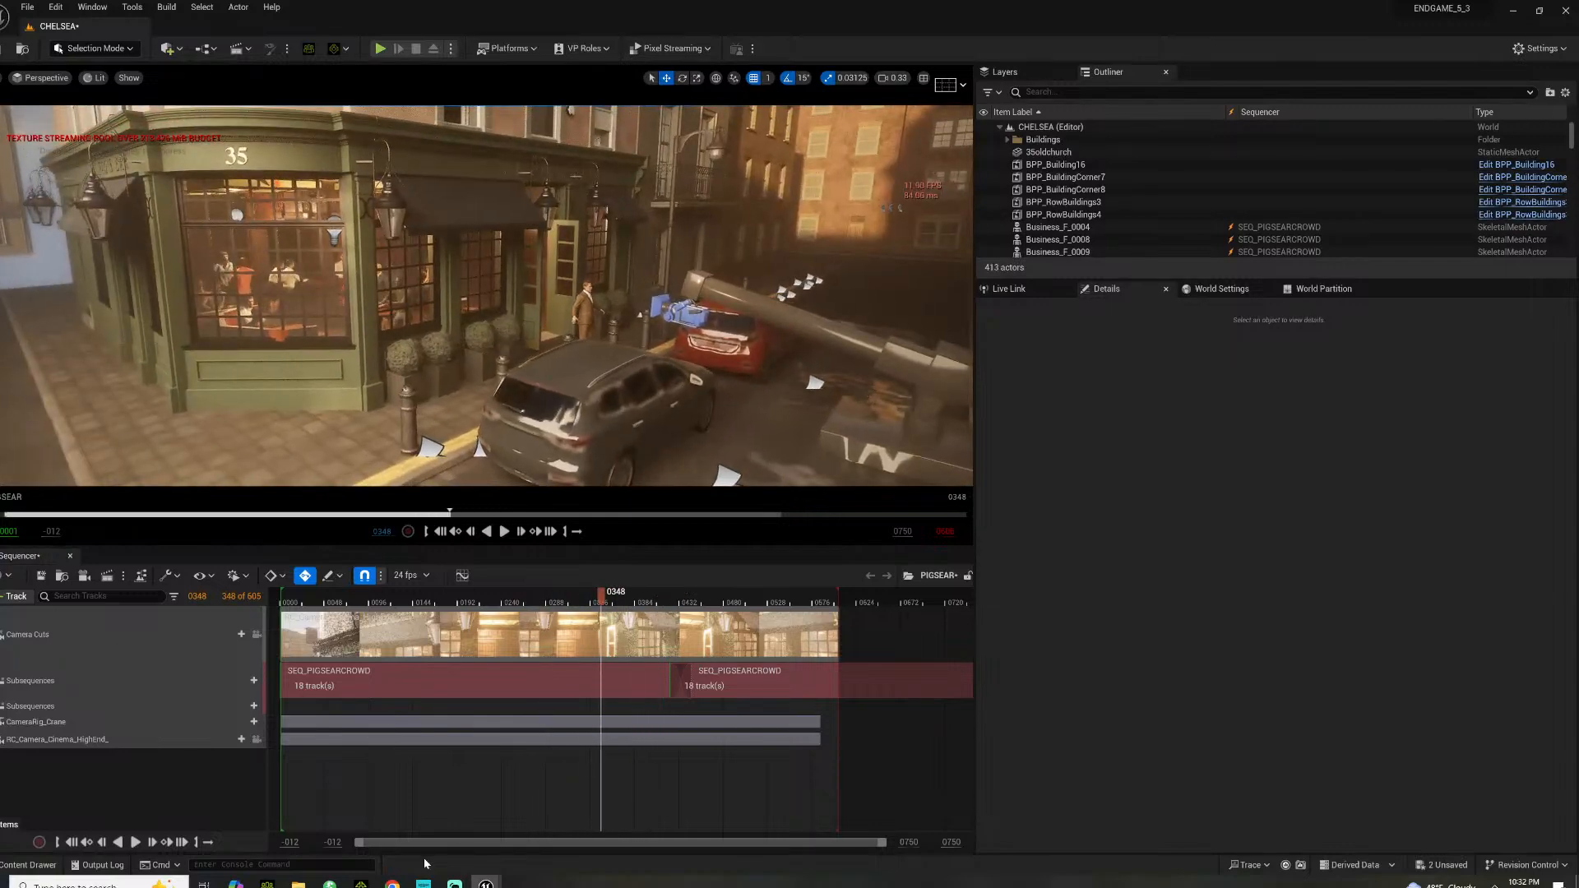